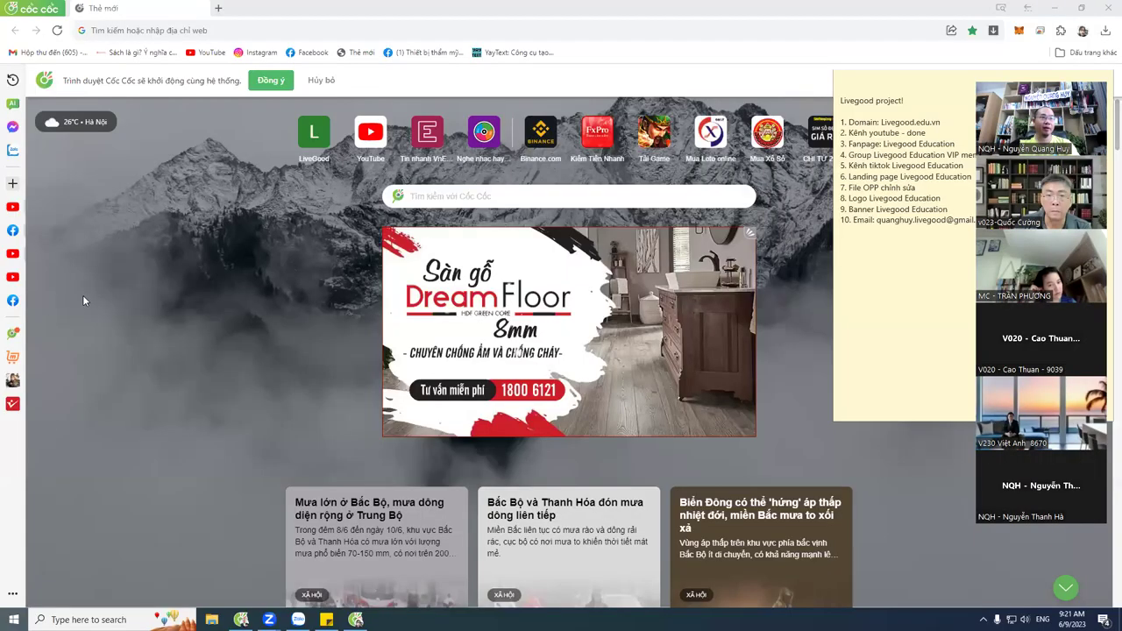
# Step: Launch Creative Cloud Desktop from the Start menu and maximize it on the All apps page
pyautogui.press('super')
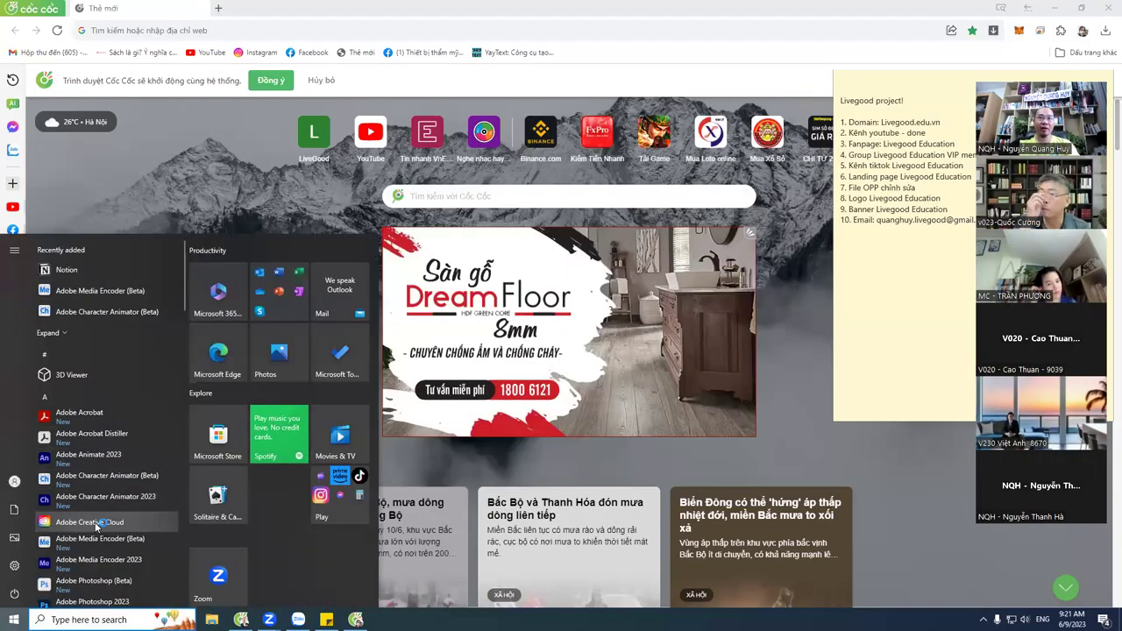
pyautogui.click(92, 523)
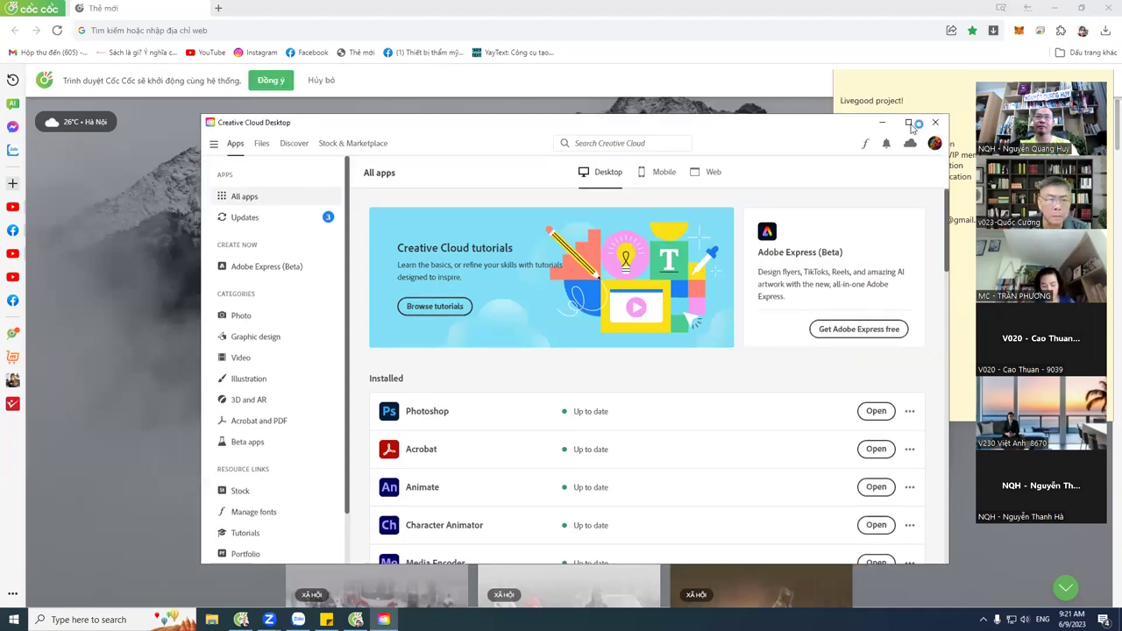
pyautogui.click(908, 122)
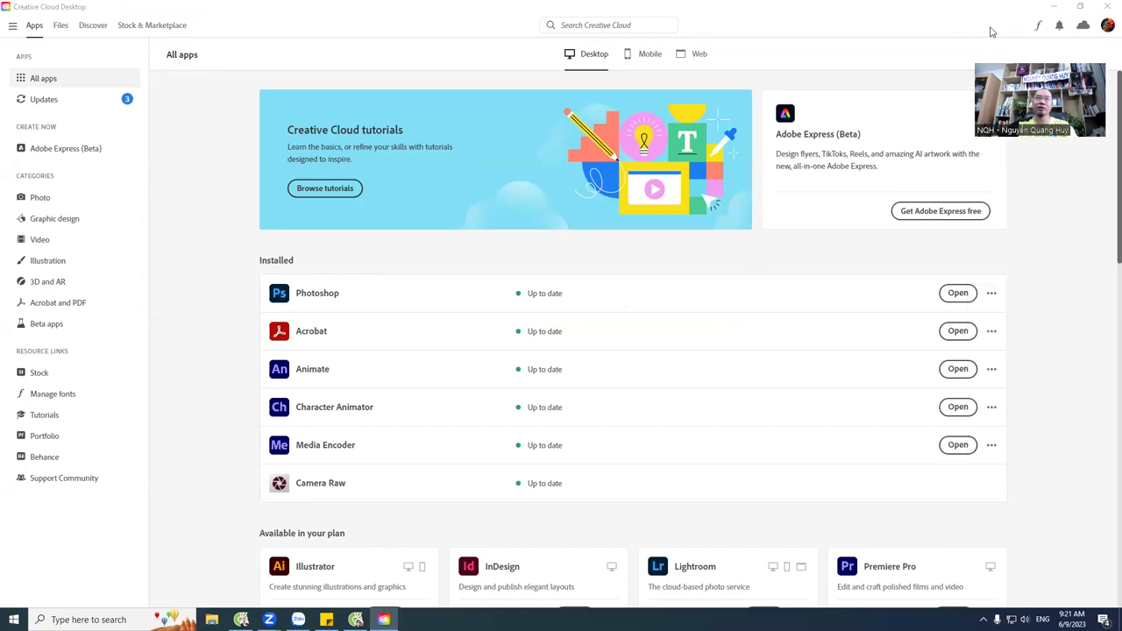
# Step: In Cốc Cốc, search Google for 'adobe creative cloud' and open the adobe.com result
pyautogui.click(241, 620)
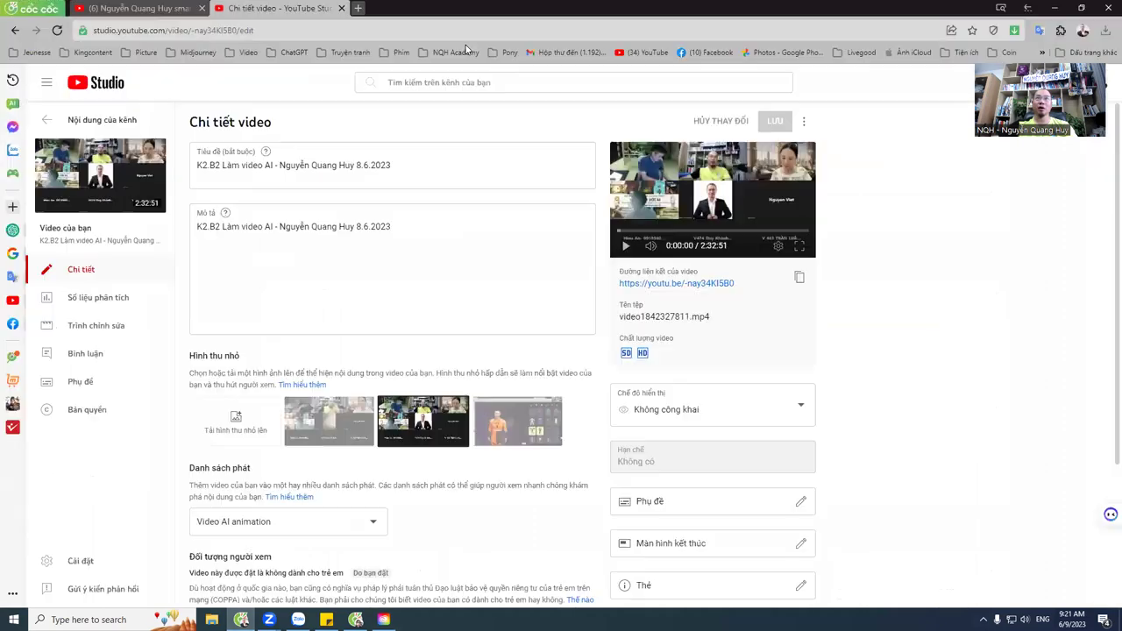
pyautogui.click(358, 8)
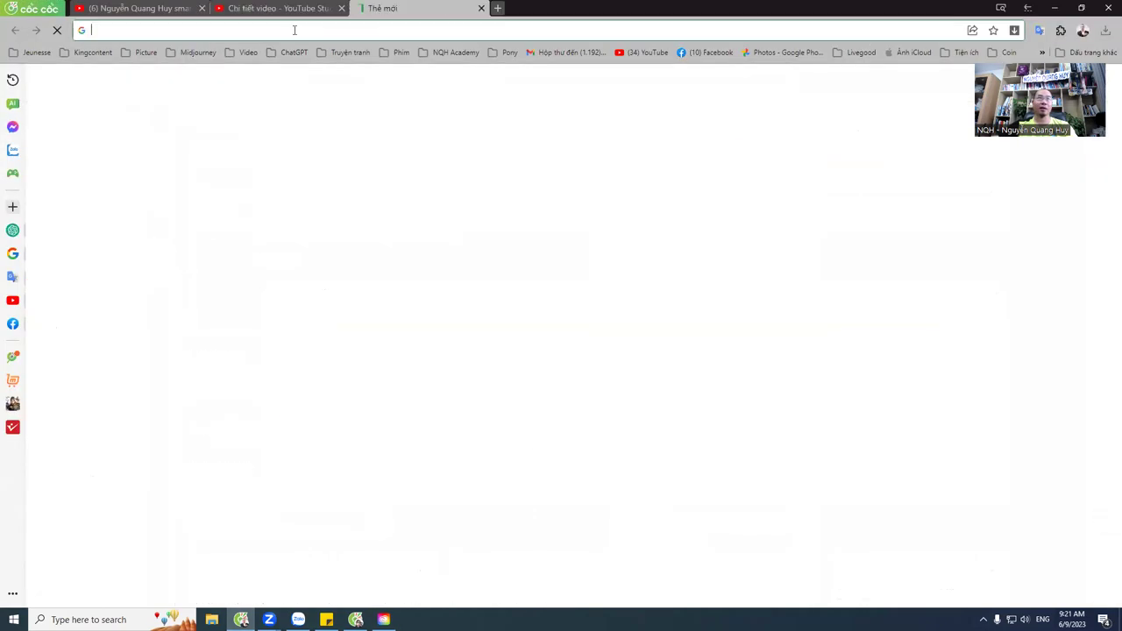
pyautogui.write('cr')
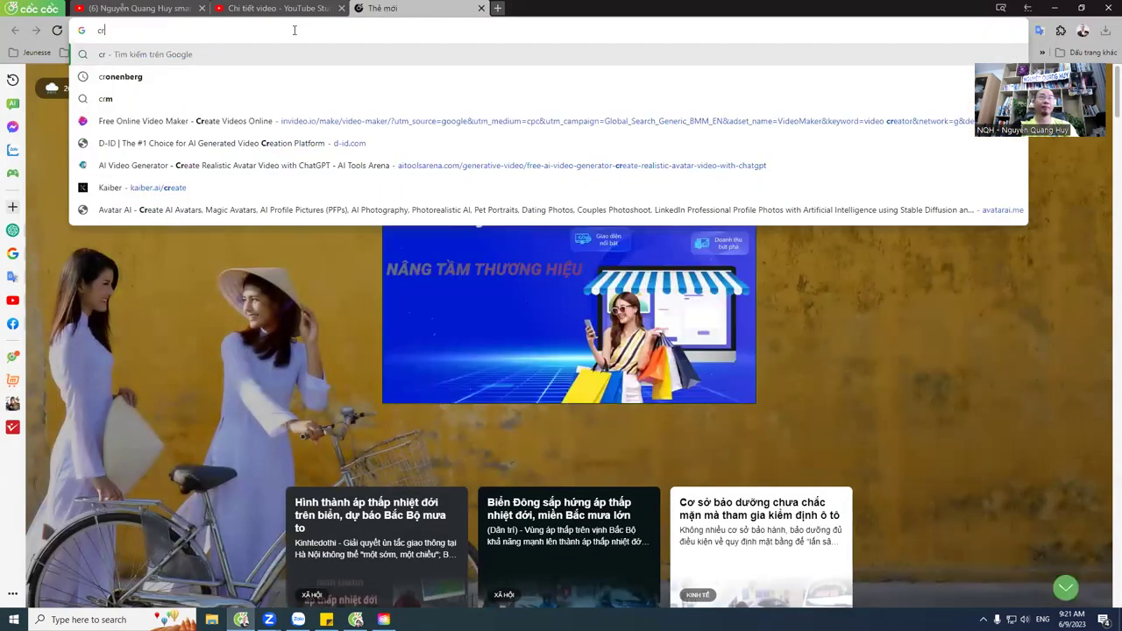
pyautogui.write('t')
pyautogui.press('BackSpace')
pyautogui.press('BackSpace')
pyautogui.press('BackSpace')
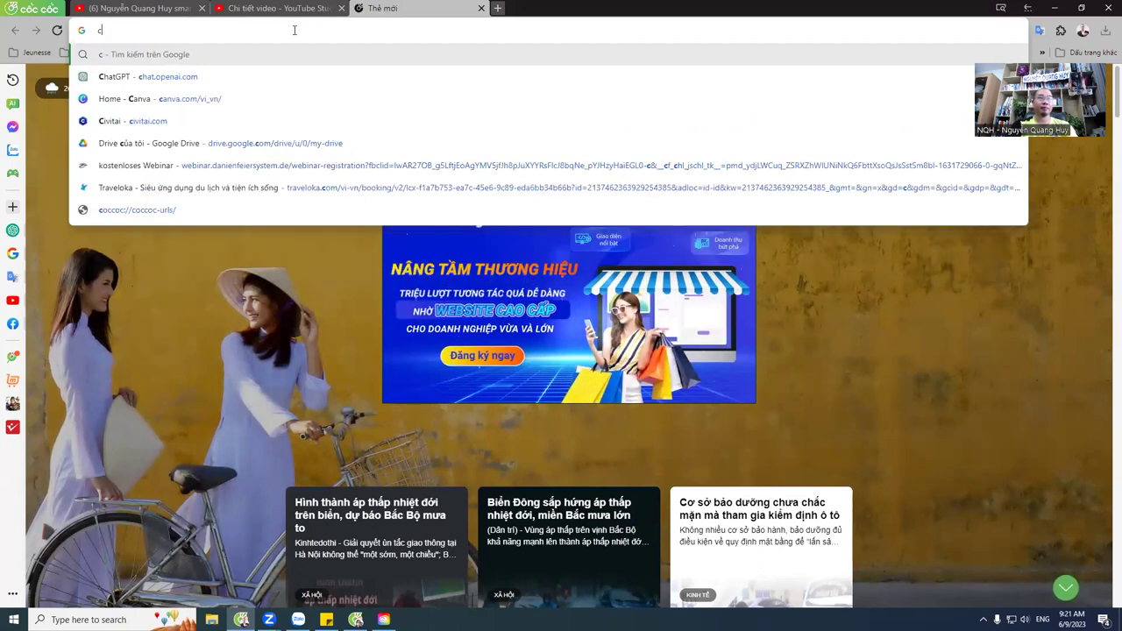
pyautogui.write('adob')
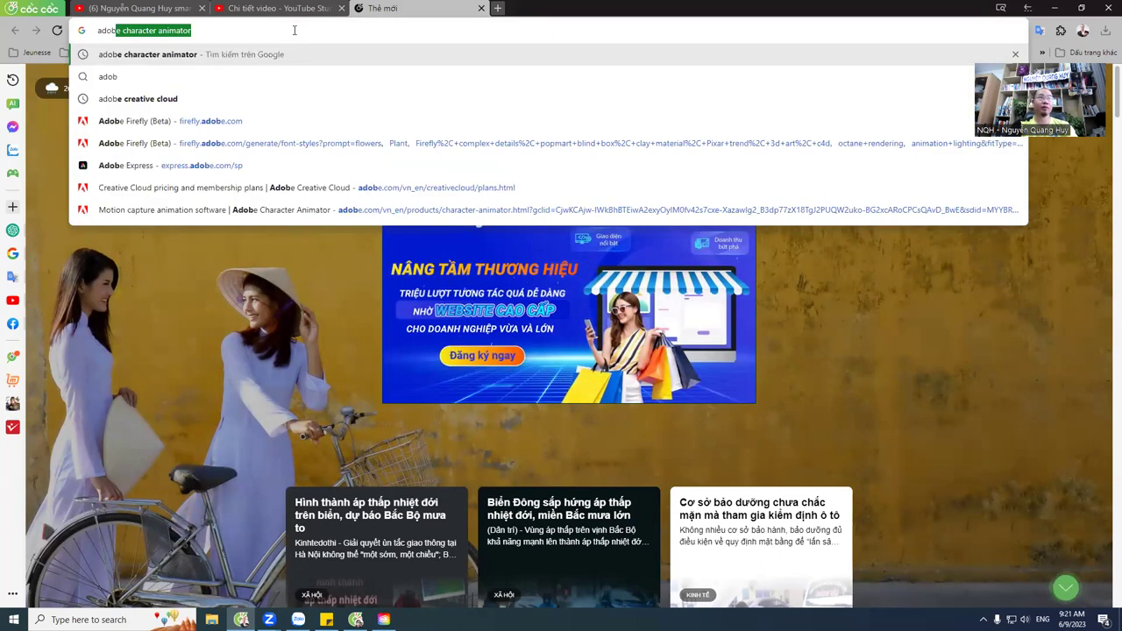
pyautogui.write('e')
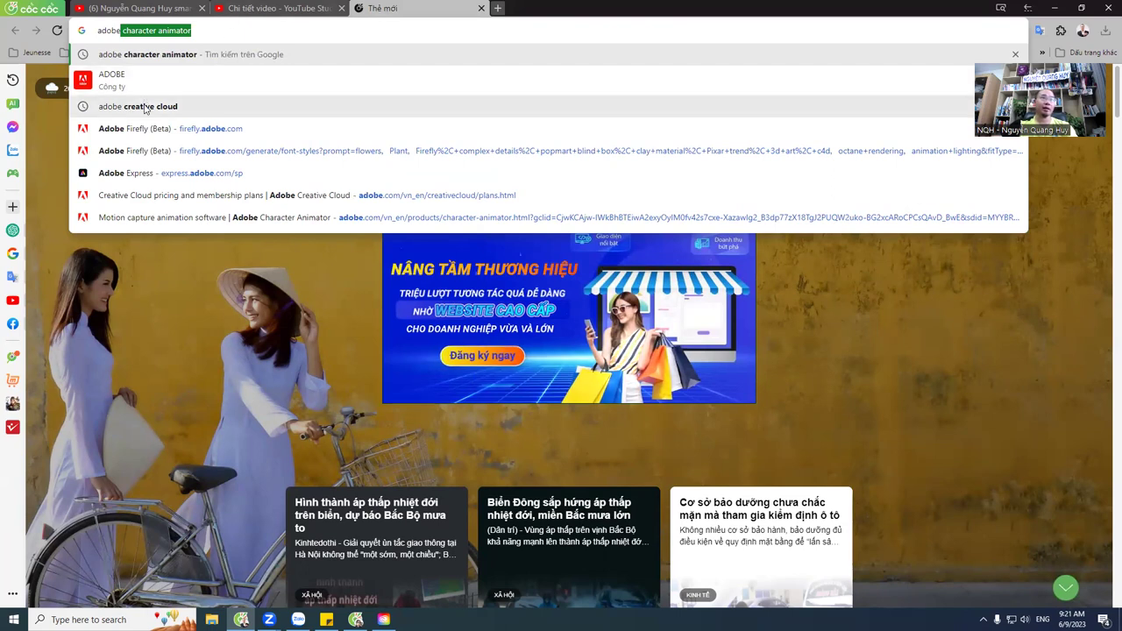
pyautogui.click(144, 106)
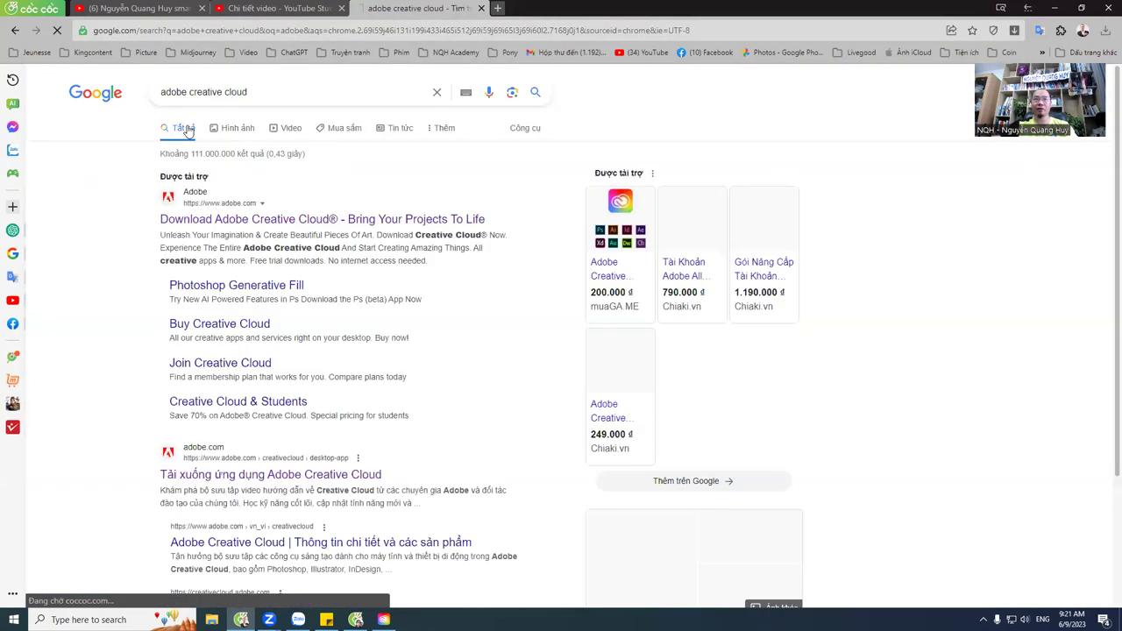
pyautogui.click(249, 220)
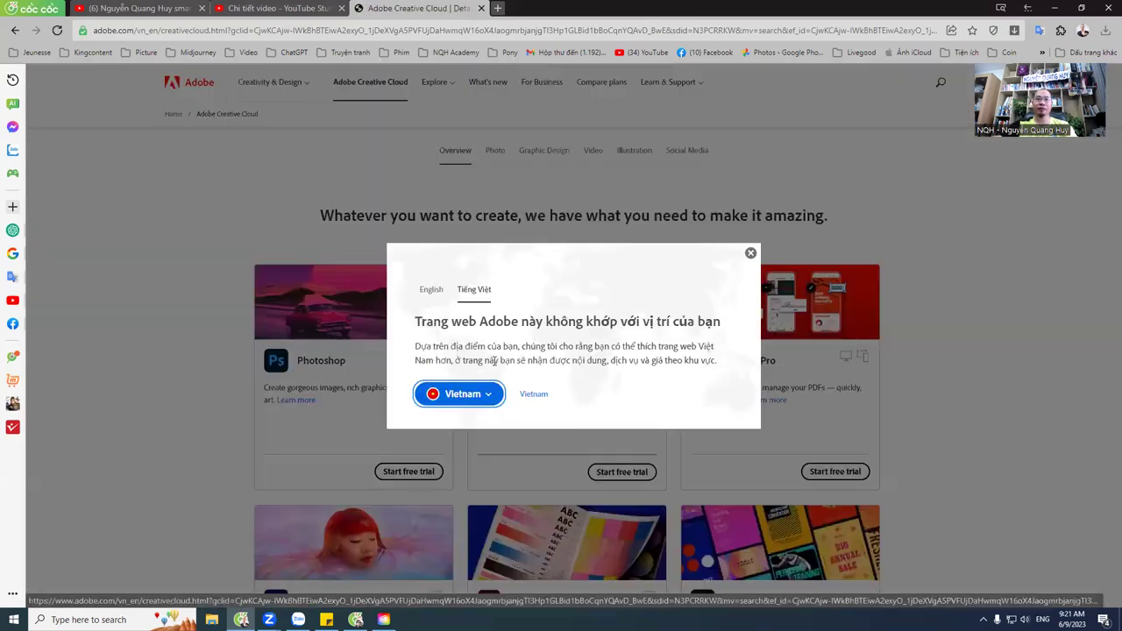
# Step: Dismiss the region notice, scroll through the app cards, then return to Creative Cloud Desktop
pyautogui.click(498, 395)
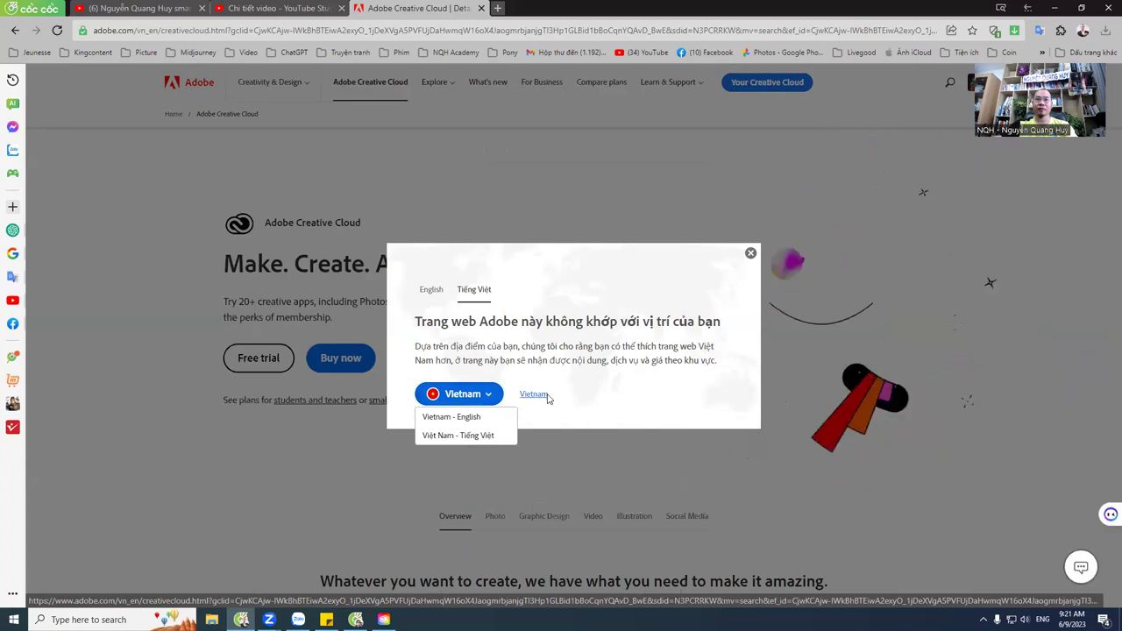
pyautogui.click(545, 394)
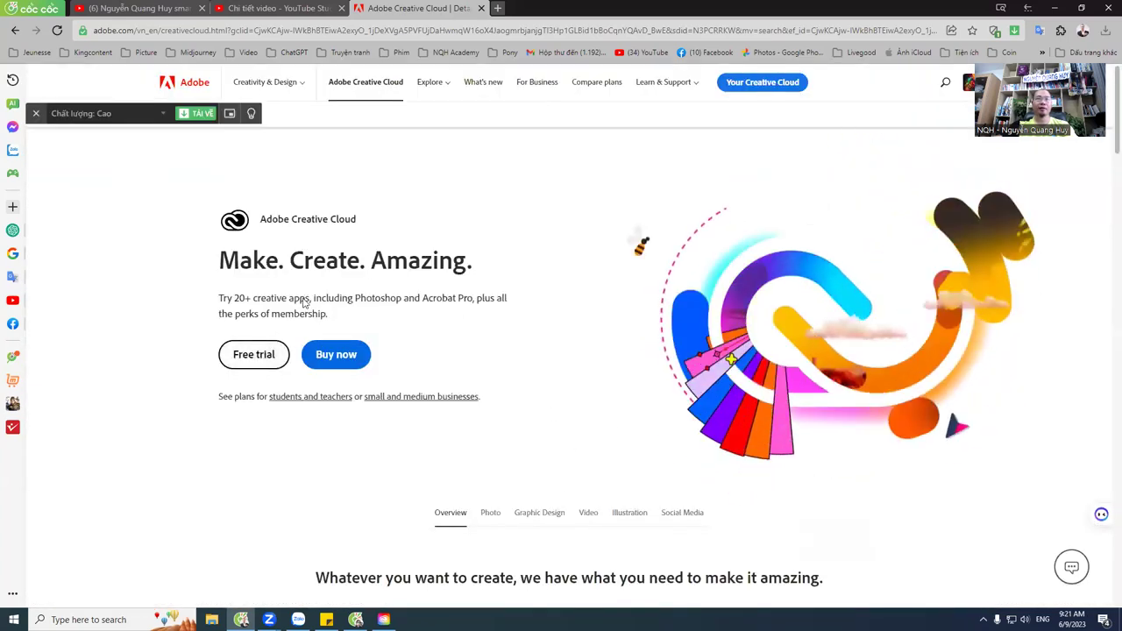
pyautogui.scroll(-3, 304, 303)
pyautogui.scroll(1, 468, 348)
pyautogui.scroll(-3, 354, 291)
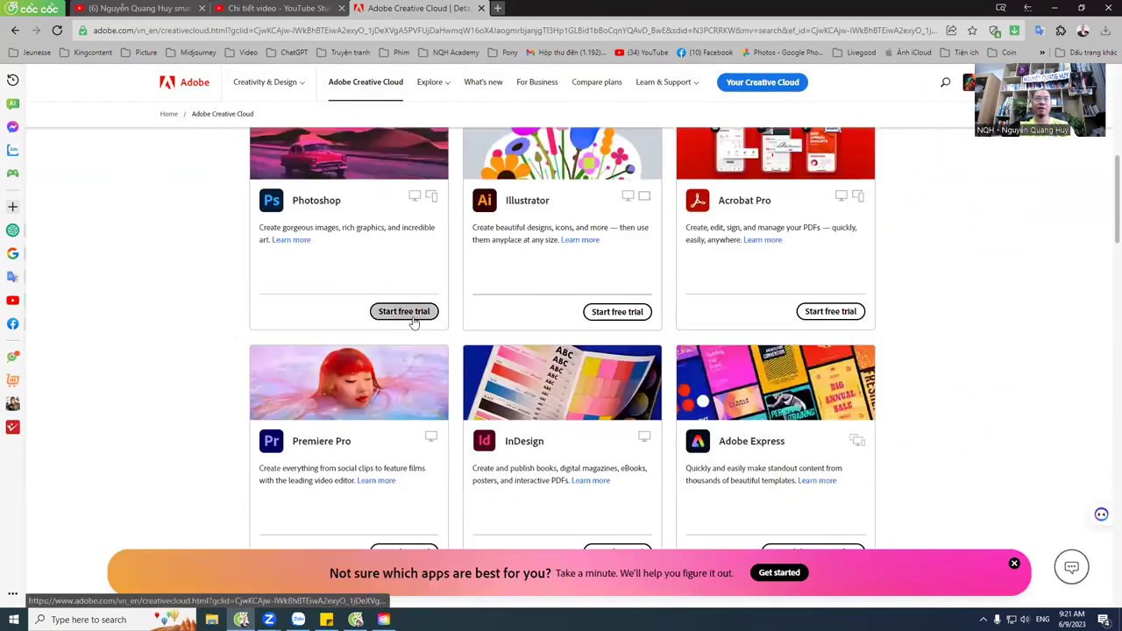
pyautogui.scroll(-1, 611, 473)
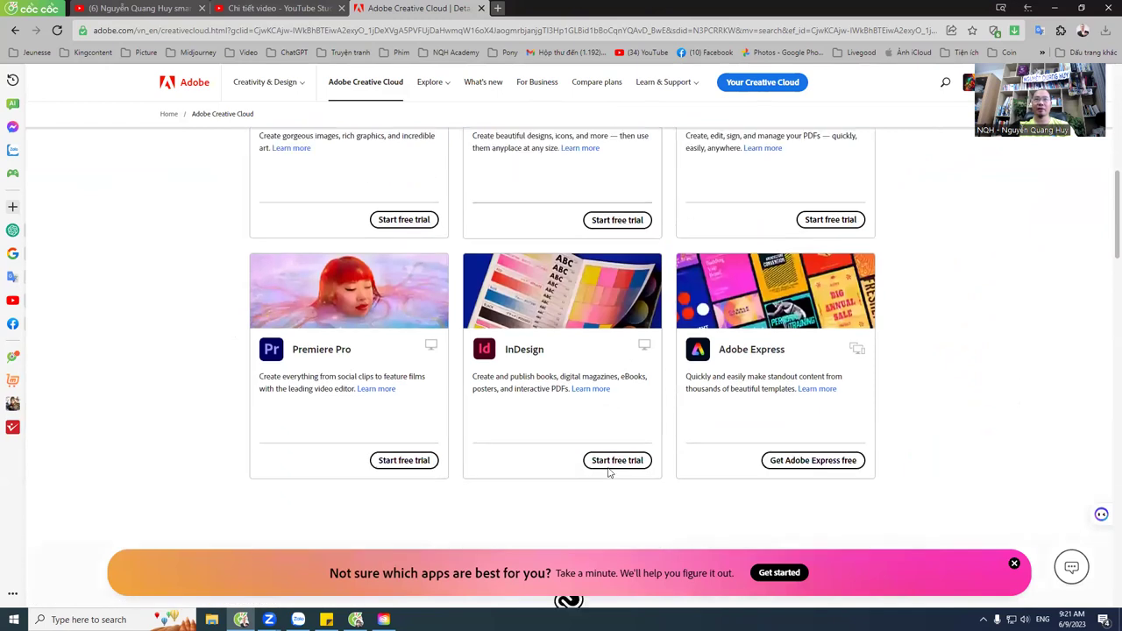
pyautogui.scroll(-2, 404, 357)
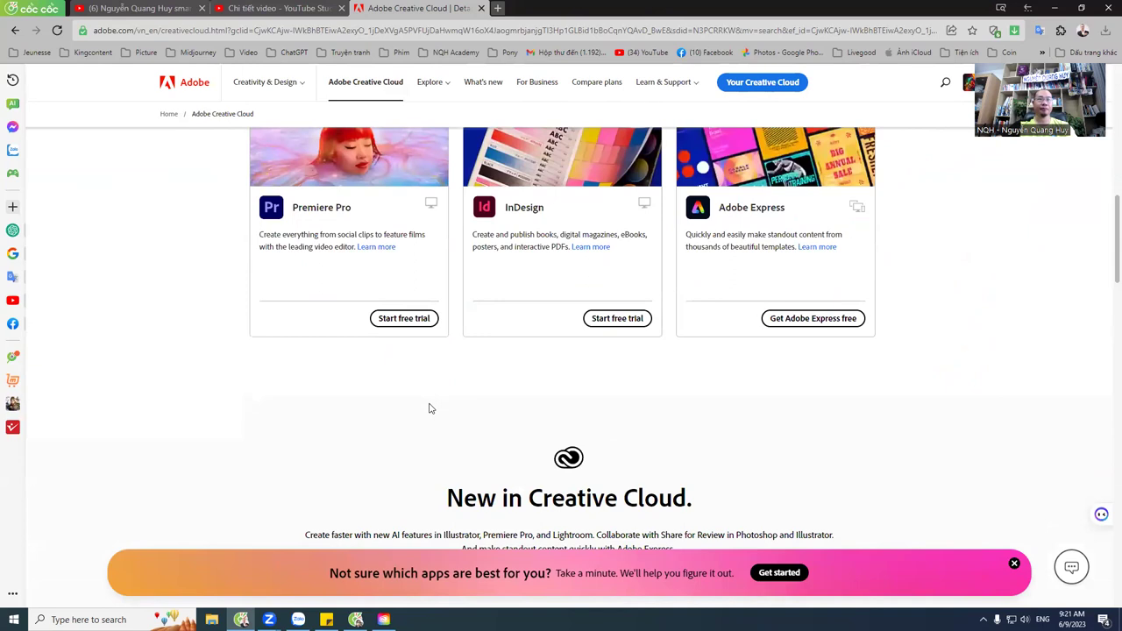
pyautogui.scroll(2, 428, 412)
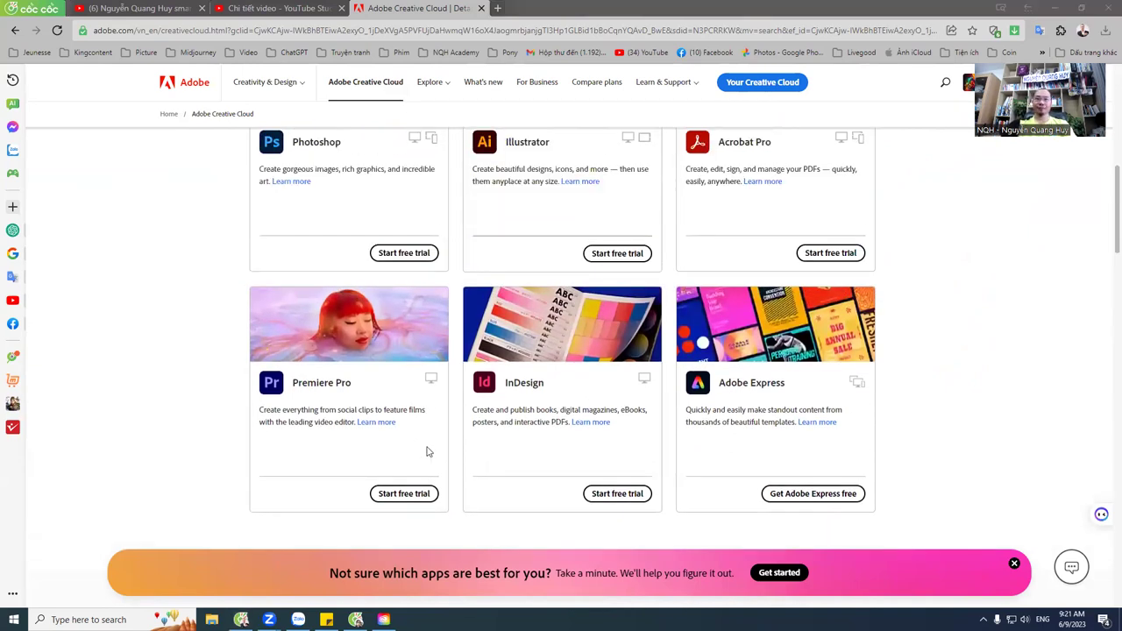
pyautogui.click(384, 620)
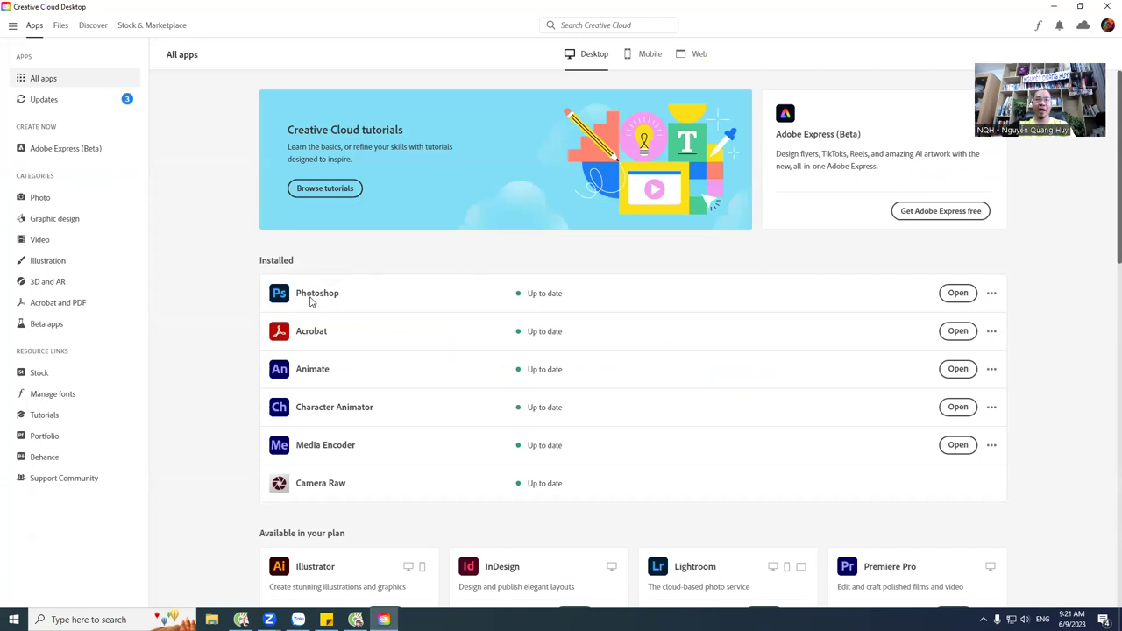
# Step: Launch Photoshop from Creative Cloud's installed list and open File Explorer on This PC
pyautogui.click(958, 294)
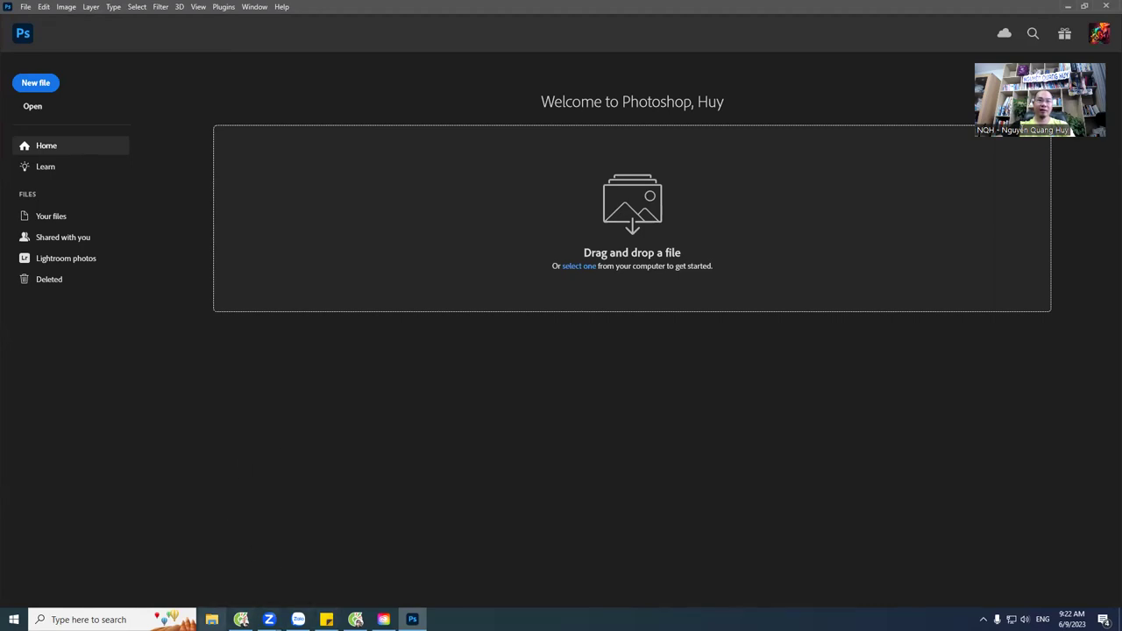
pyautogui.click(212, 619)
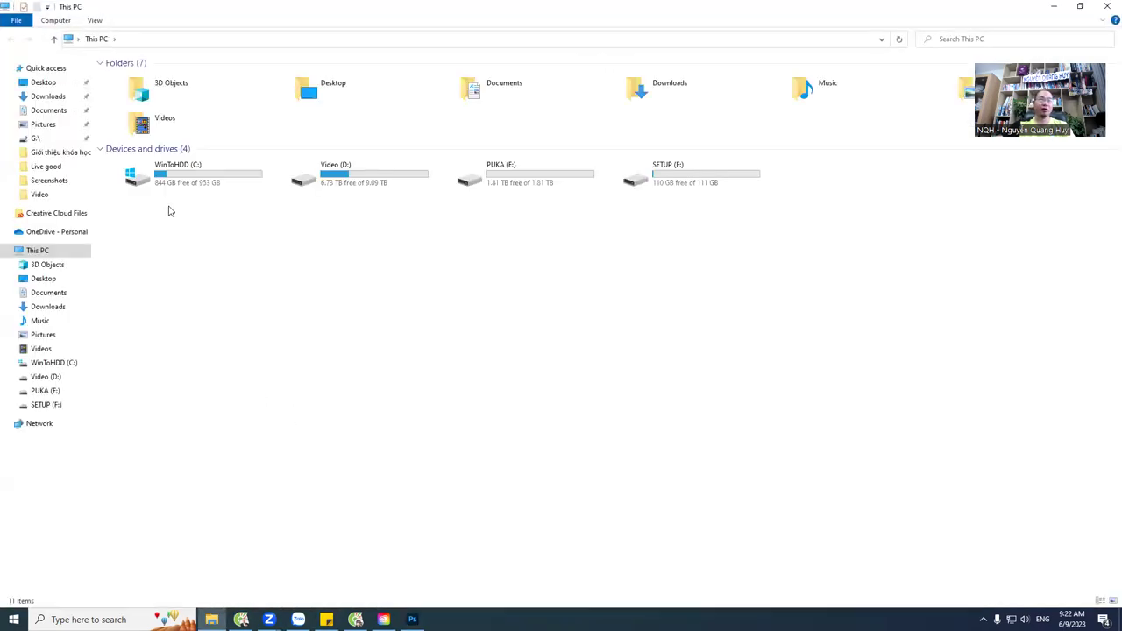
# Step: Drag the cute girl image from Downloads onto Photoshop to open it
pyautogui.click(51, 110)
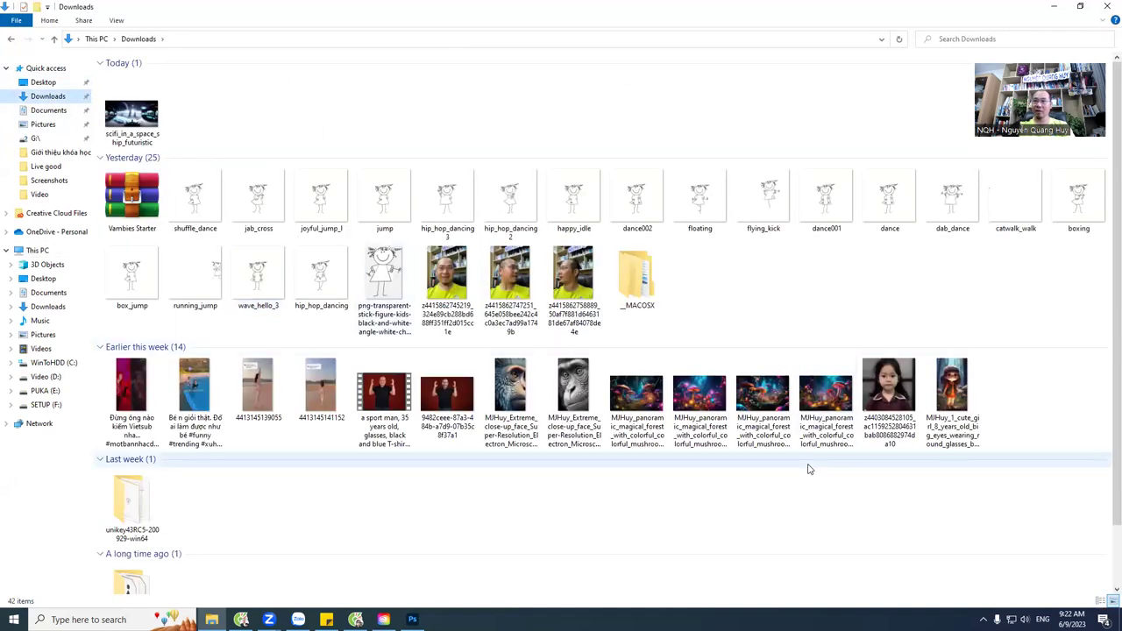
pyautogui.click(943, 397)
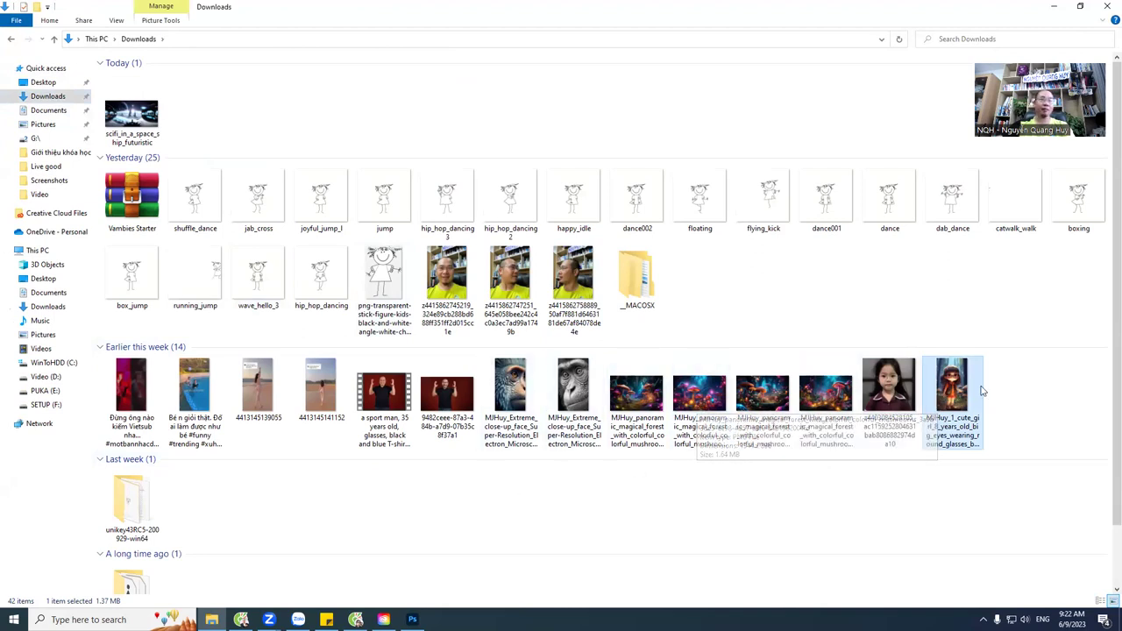
pyautogui.moveTo(954, 386)
pyautogui.mouseDown()
pyautogui.moveTo(676, 364)
pyautogui.moveTo(626, 277)
pyautogui.mouseUp()
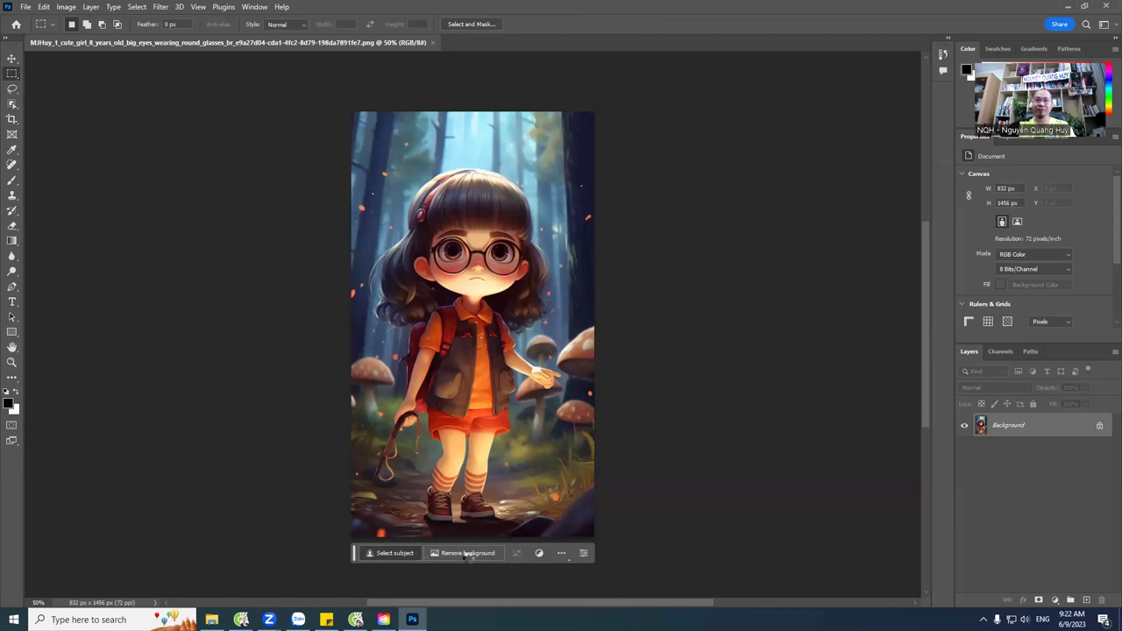
# Step: Crop outward on both sides to widen the canvas to 1712 × 1456 px
pyautogui.click(467, 553)
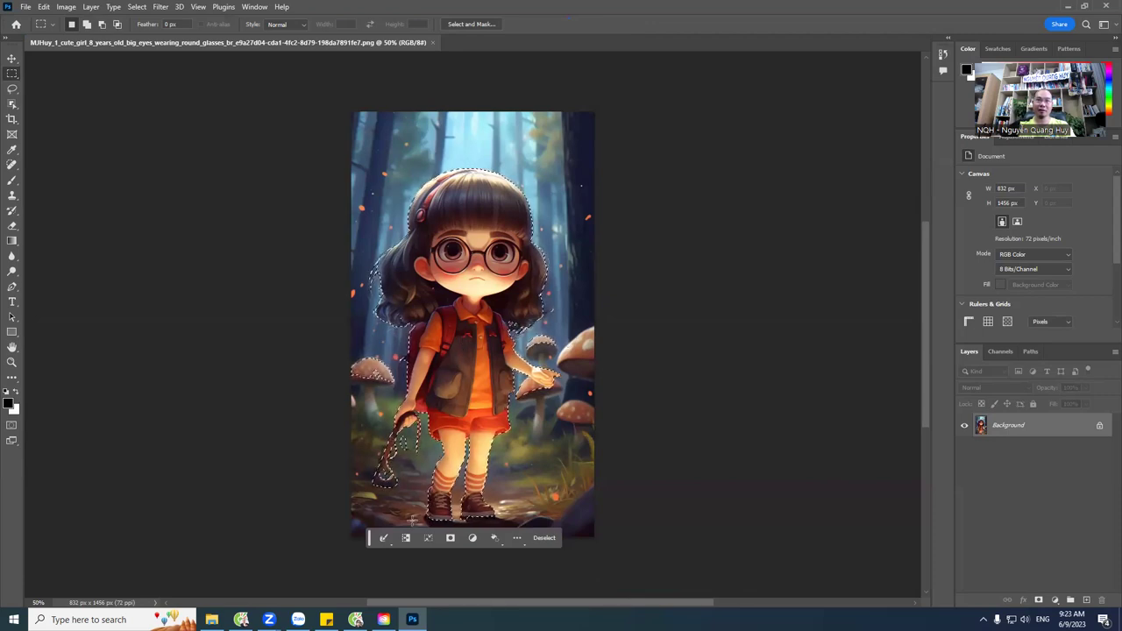
pyautogui.click(540, 537)
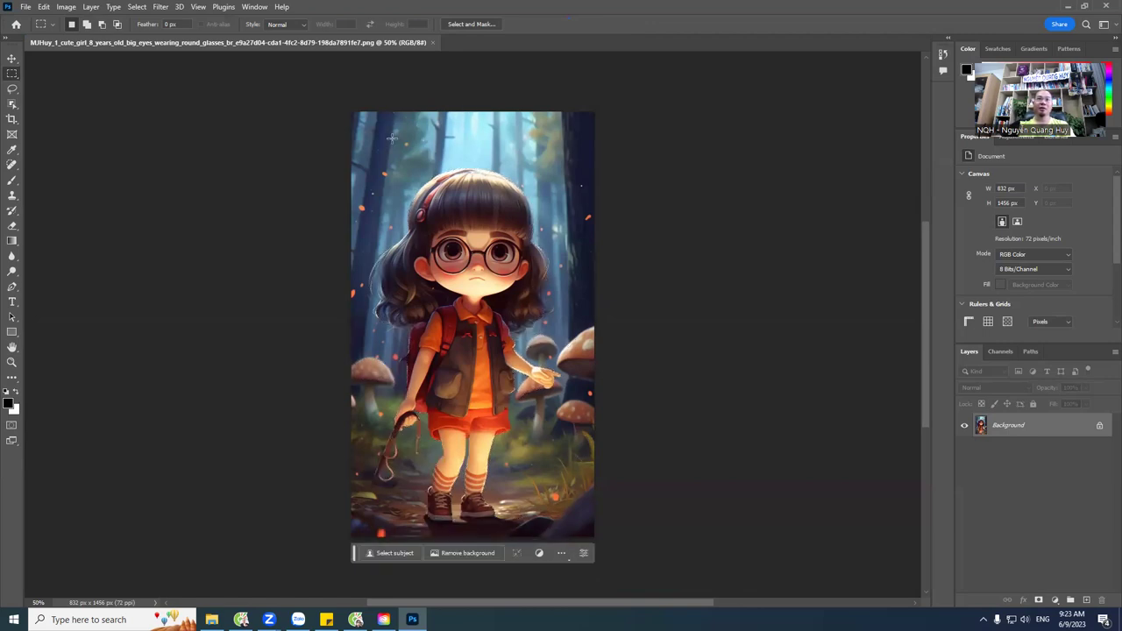
pyautogui.click(12, 119)
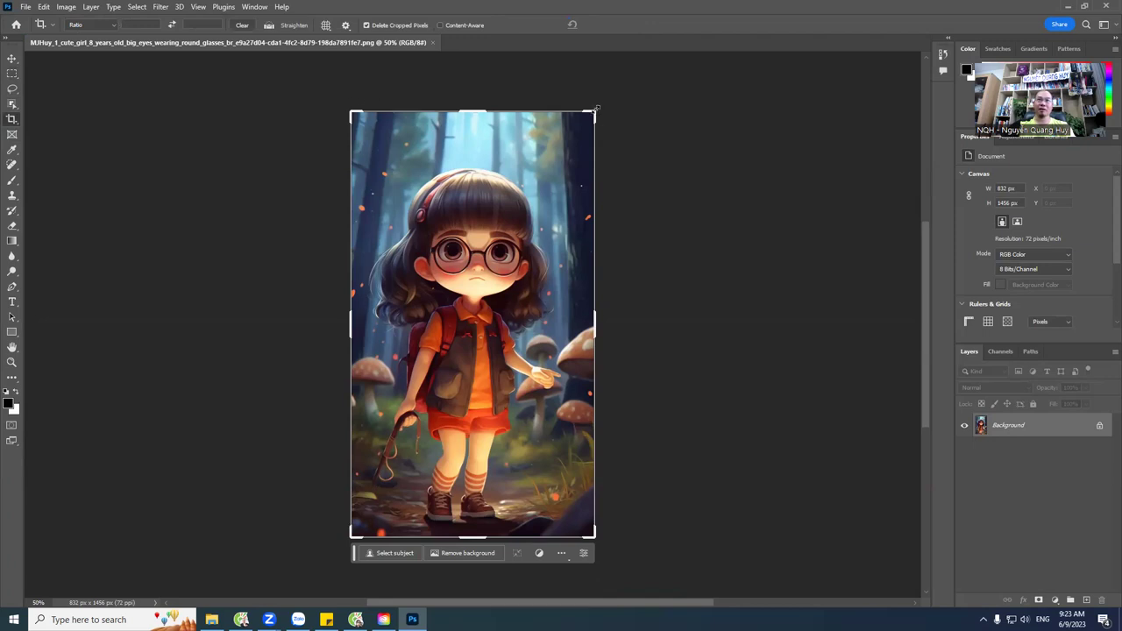
pyautogui.moveTo(597, 318); pyautogui.dragTo(646, 332)
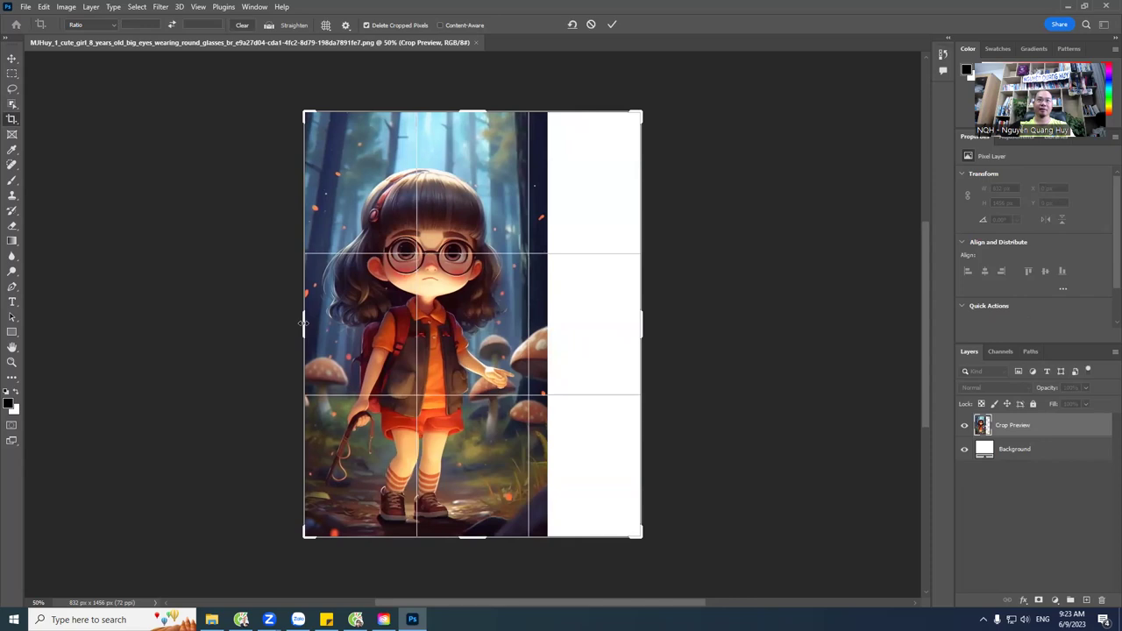
pyautogui.moveTo(303, 322); pyautogui.dragTo(235, 322)
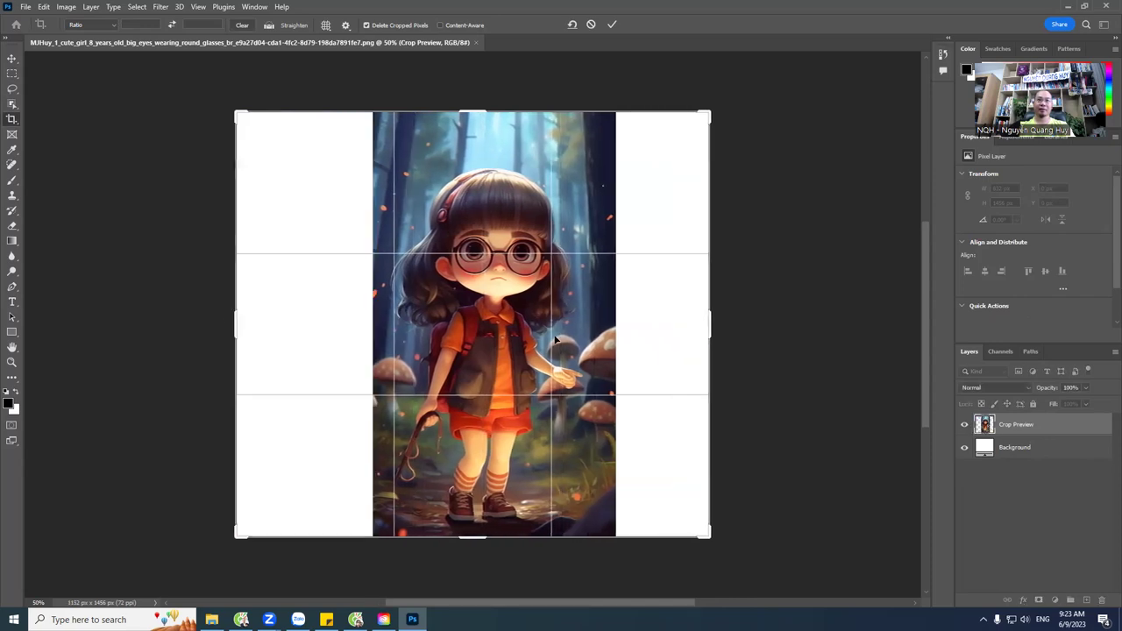
pyautogui.moveTo(710, 322); pyautogui.dragTo(726, 323)
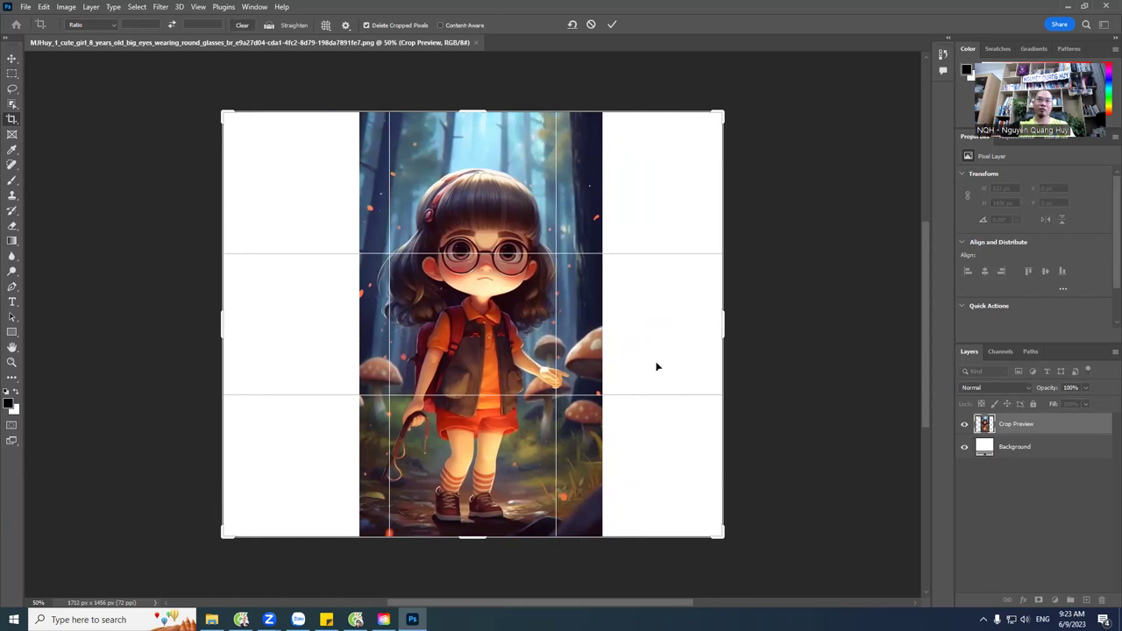
pyautogui.click(12, 77)
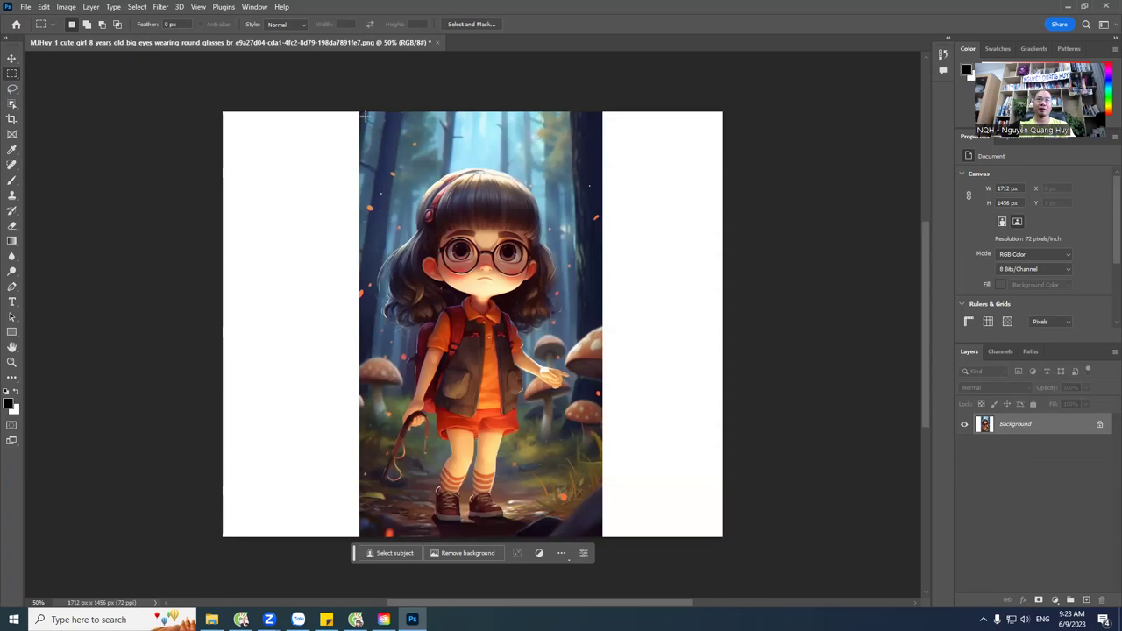
# Step: Marquee-select the illustration strip and invert the selection to the white side margins
pyautogui.moveTo(366, 115); pyautogui.dragTo(571, 553)
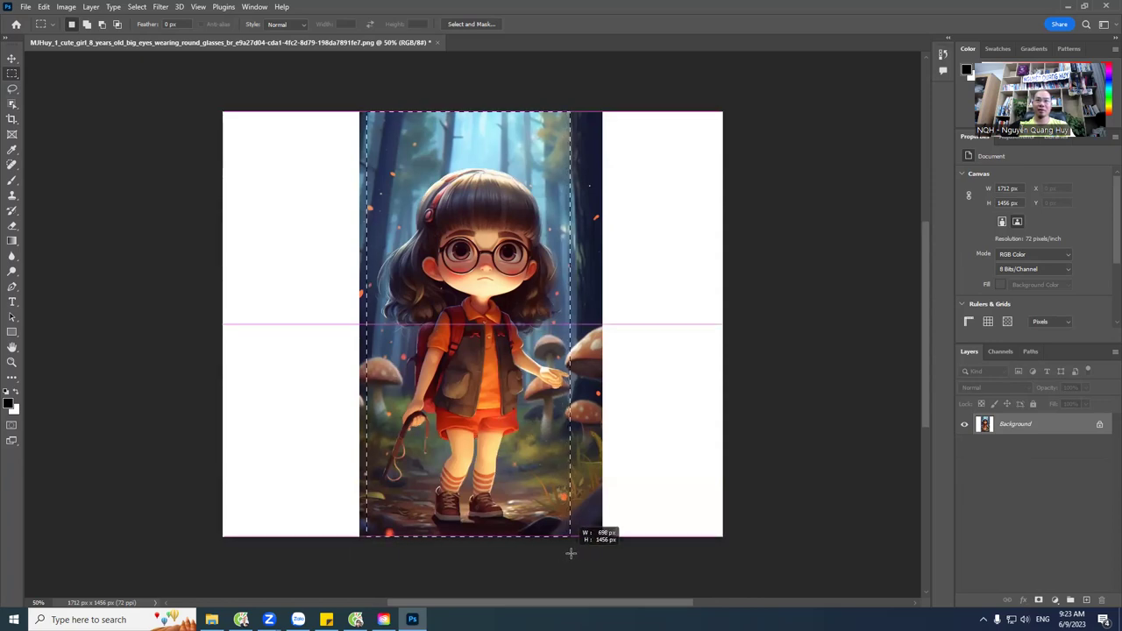
pyautogui.moveTo(570, 553); pyautogui.dragTo(595, 537)
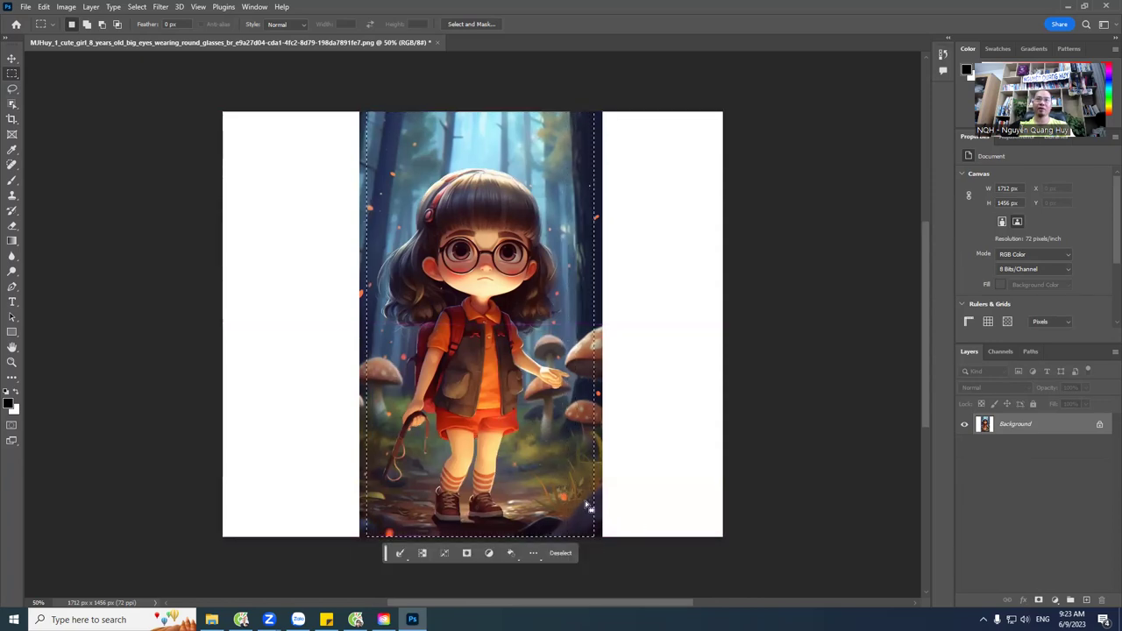
pyautogui.rightClick(571, 167)
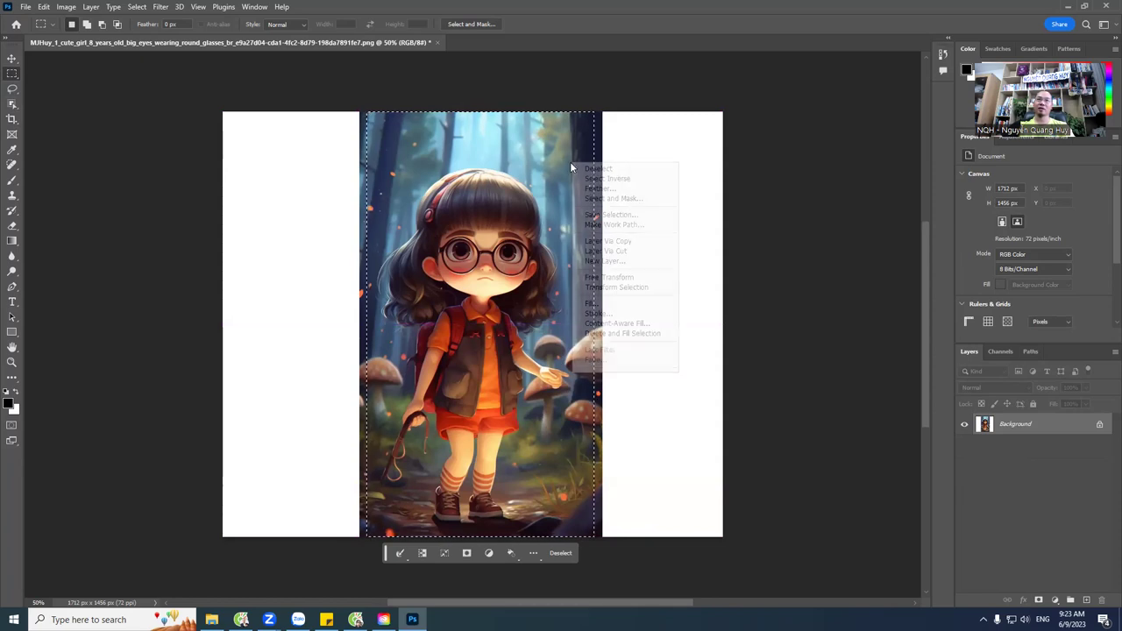
pyautogui.click(602, 180)
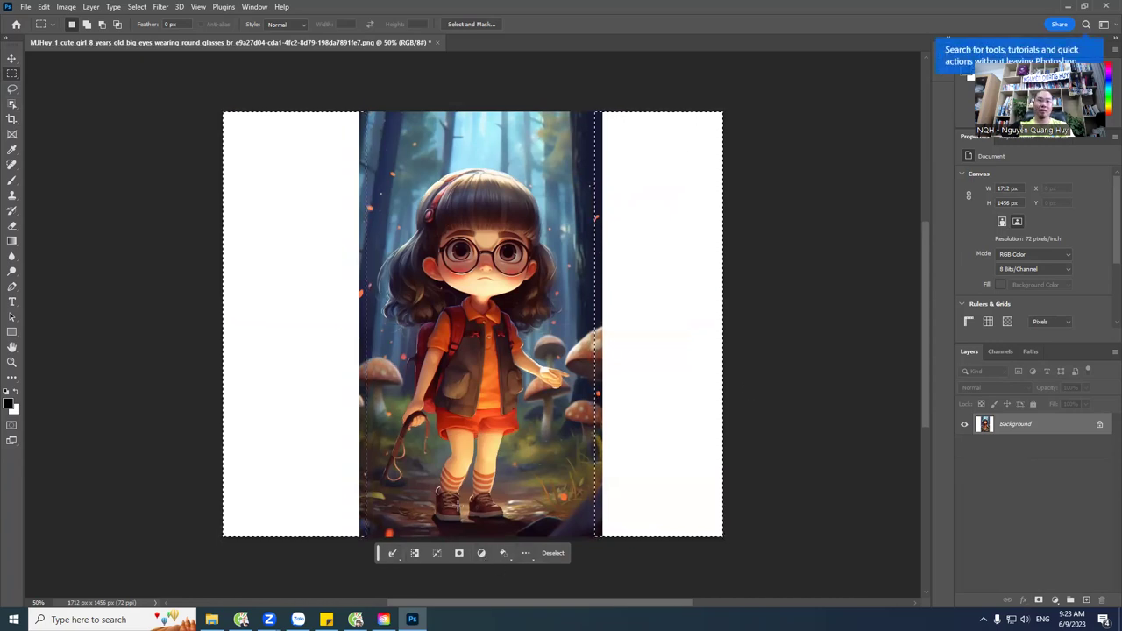
# Step: Browse Modify Selection and Window menus, deselect, and switch to Creative Cloud Desktop
pyautogui.click(392, 554)
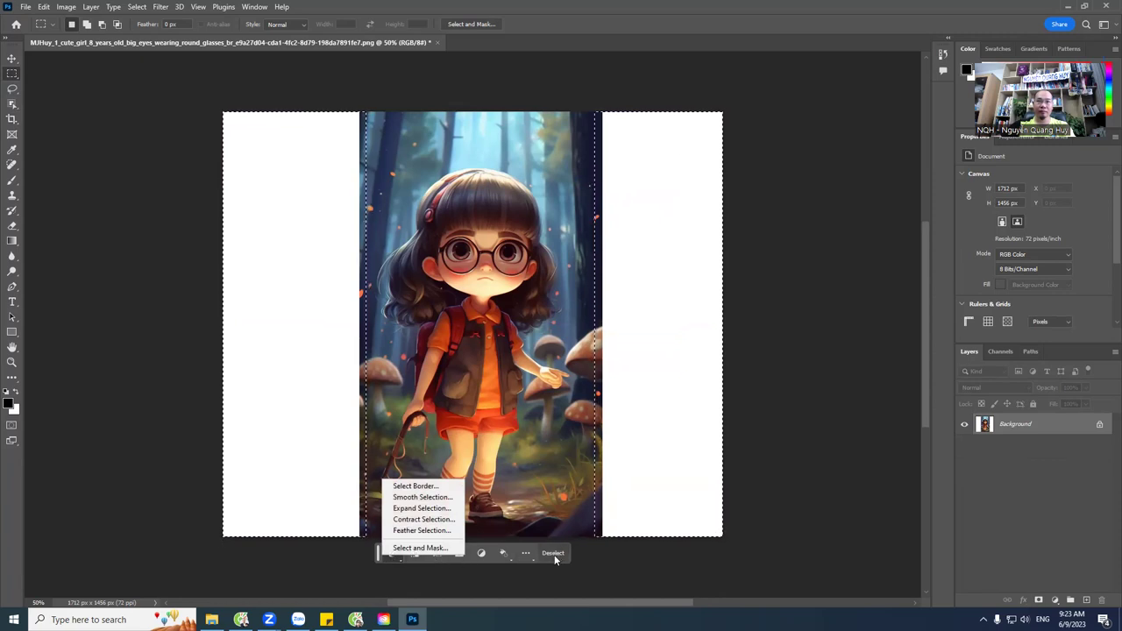
pyautogui.click(526, 554)
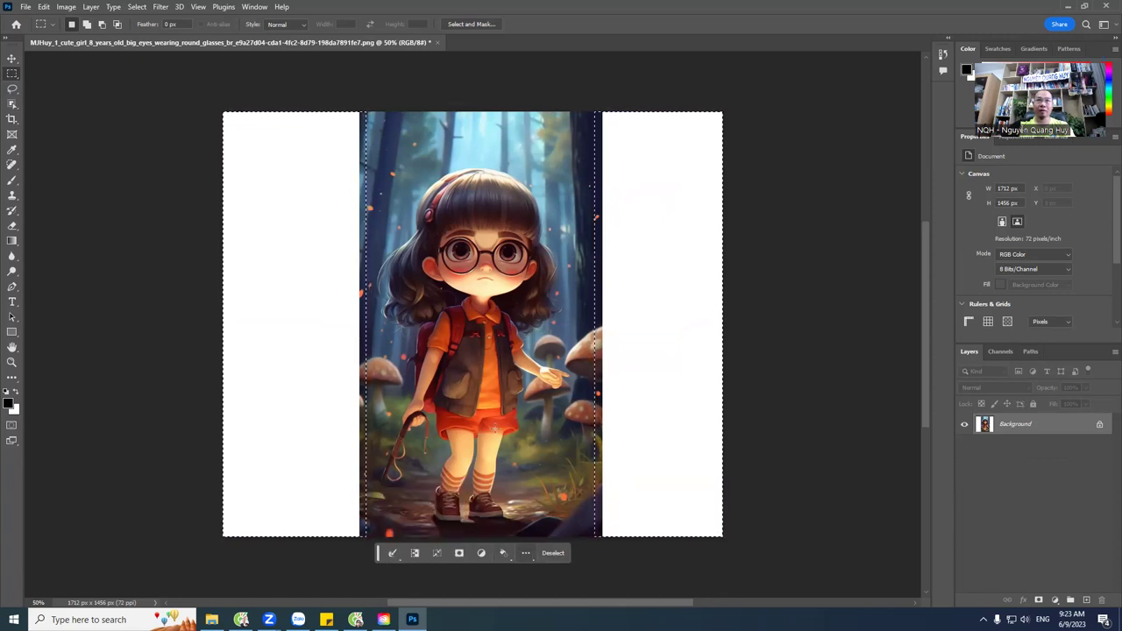
pyautogui.click(255, 7)
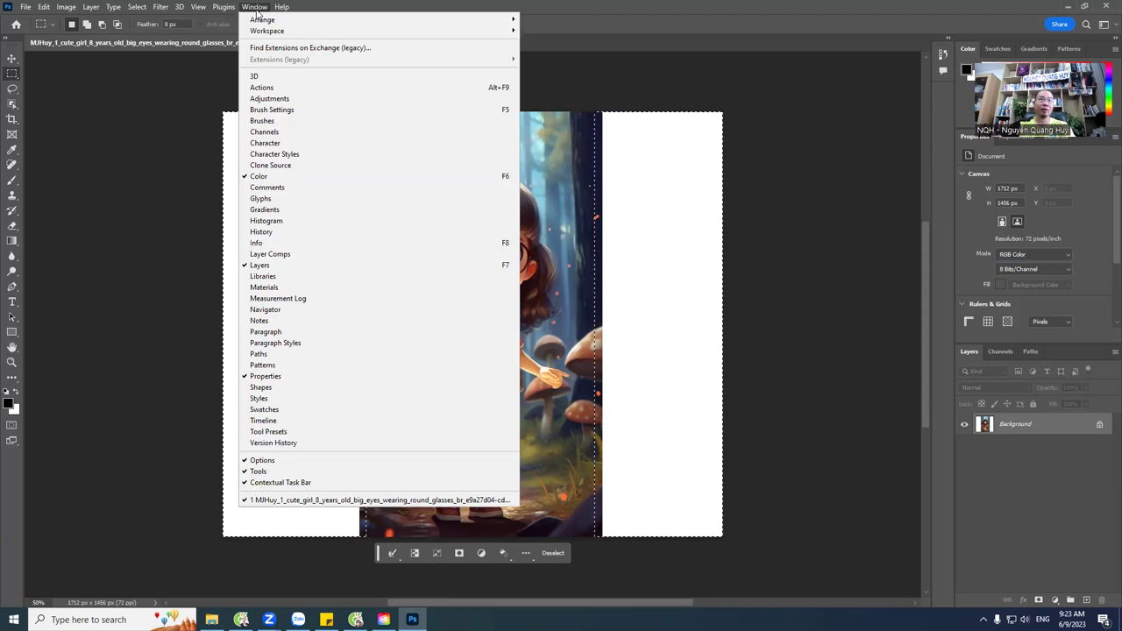
pyautogui.moveTo(267, 31)
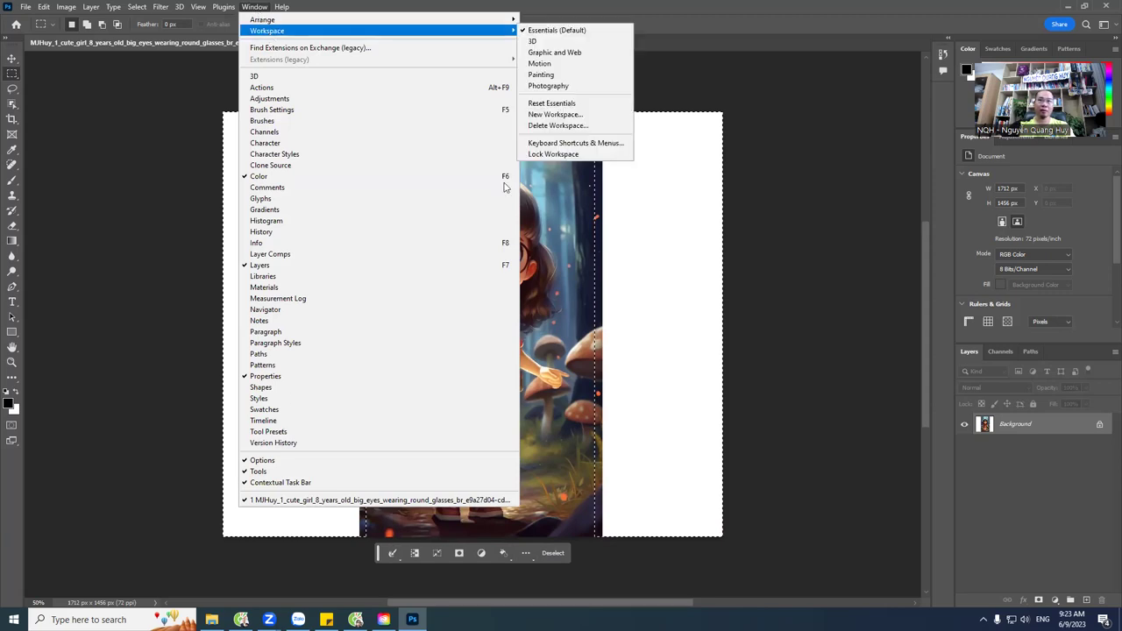
pyautogui.click(812, 321)
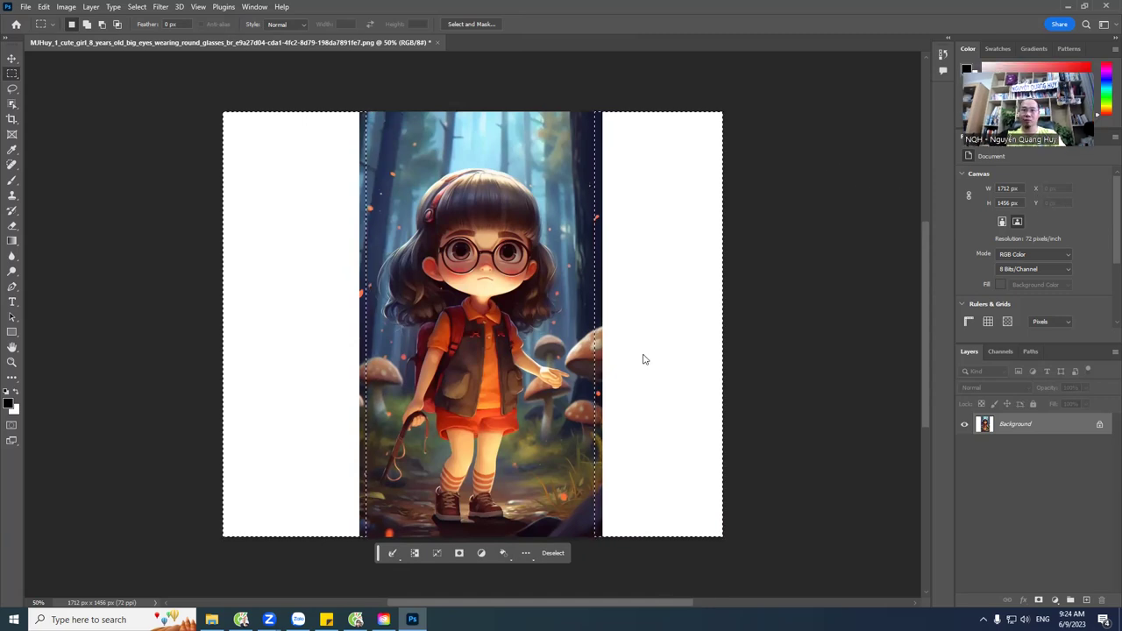
pyautogui.click(645, 360)
pyautogui.click(384, 620)
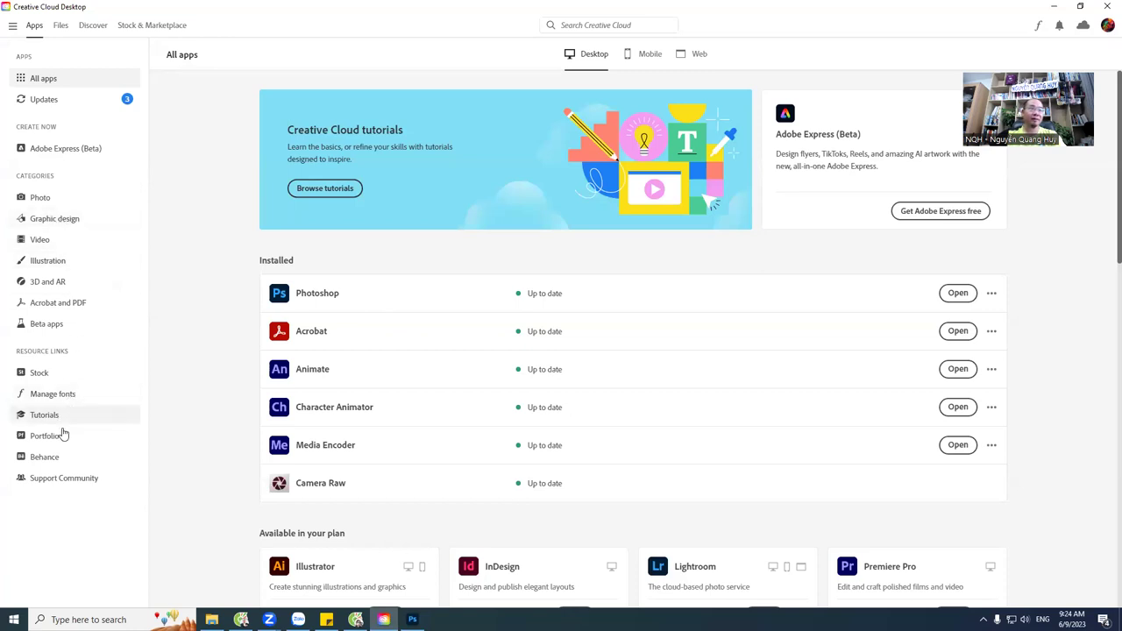
# Step: Go to Creative Cloud's Beta apps list and launch Photoshop (Beta)
pyautogui.click(44, 152)
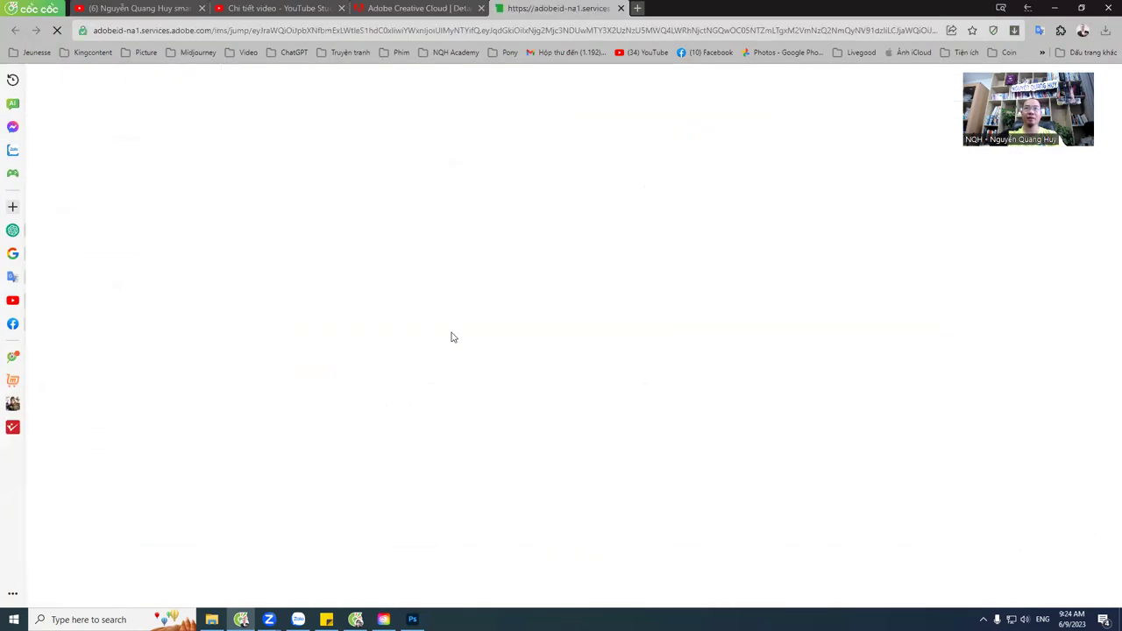
pyautogui.click(383, 619)
pyautogui.scroll(-5, 208, 368)
pyautogui.scroll(-5, 215, 386)
pyautogui.scroll(-3, 215, 385)
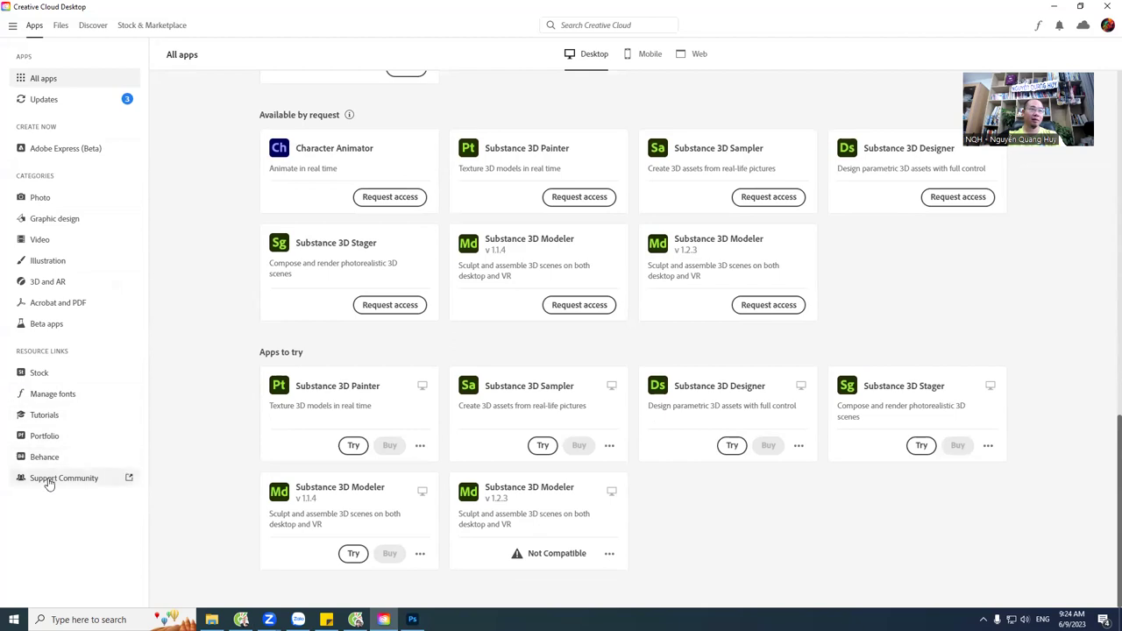
pyautogui.click(45, 326)
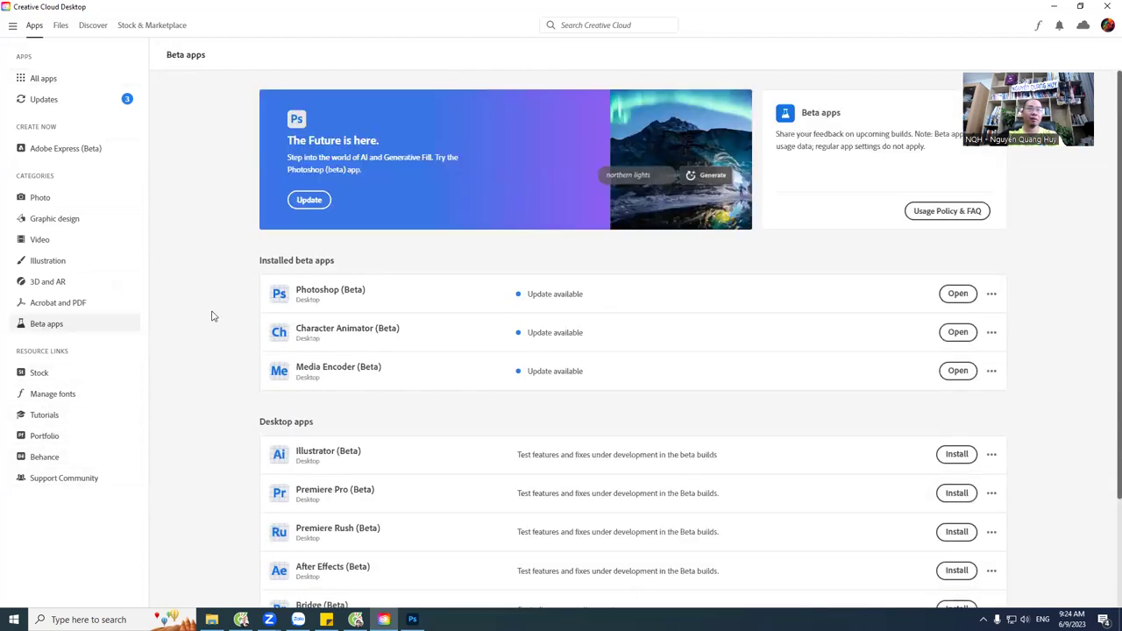
pyautogui.click(954, 295)
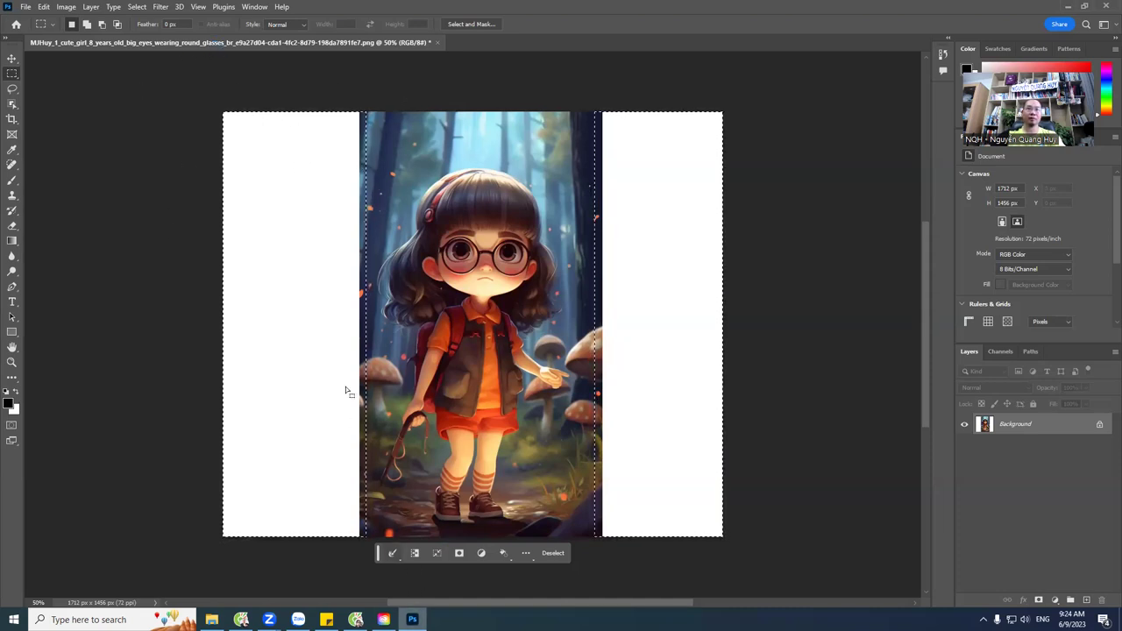
# Step: Toggle the Contextual Task Bar off and on, then select and clear the mushroom area
pyautogui.click(256, 7)
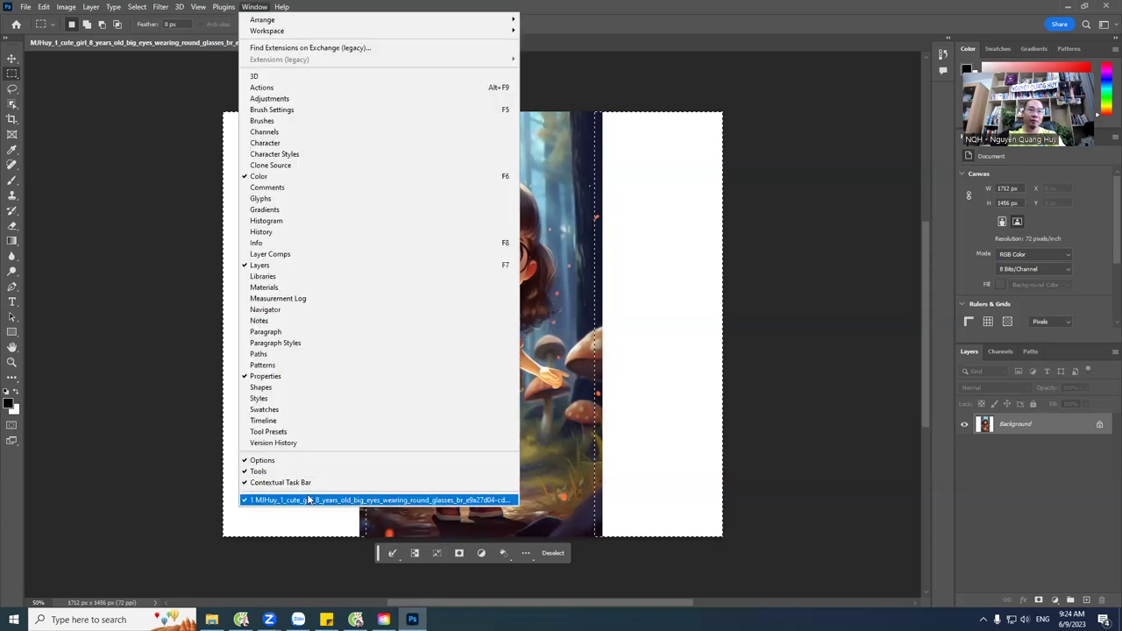
pyautogui.click(304, 485)
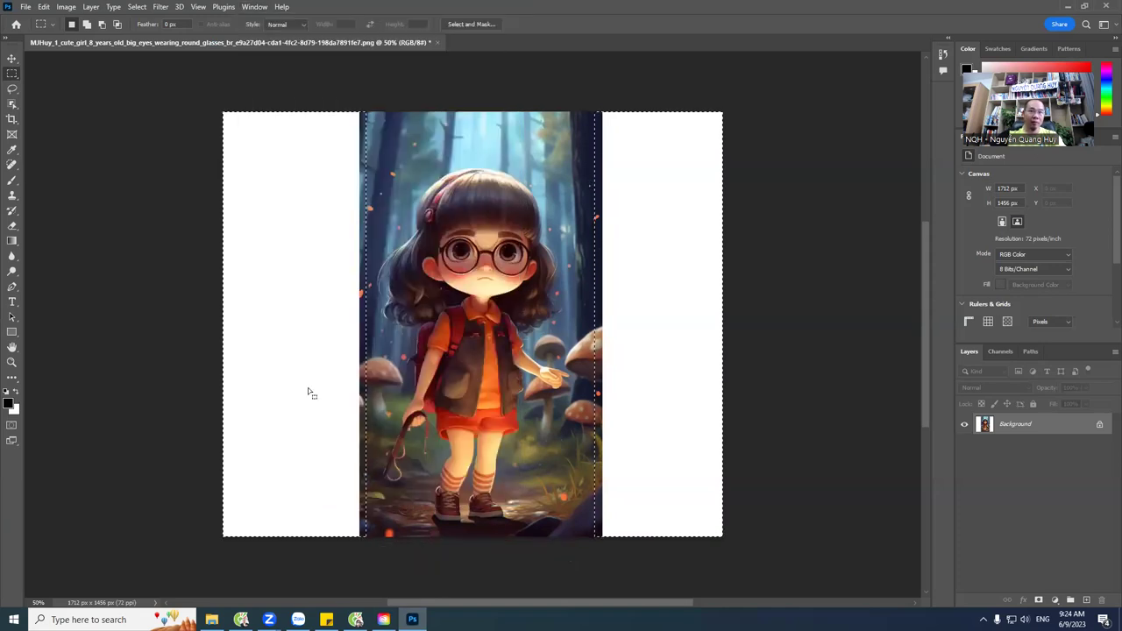
pyautogui.click(254, 7)
pyautogui.click(304, 478)
pyautogui.click(554, 333)
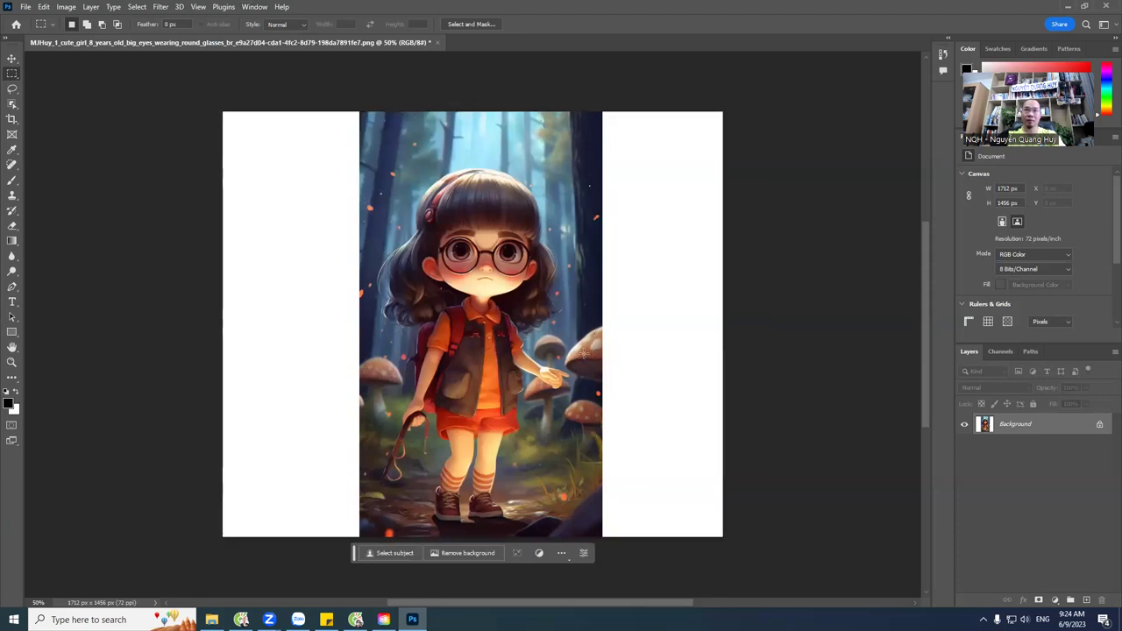
pyautogui.moveTo(570, 314); pyautogui.dragTo(618, 405)
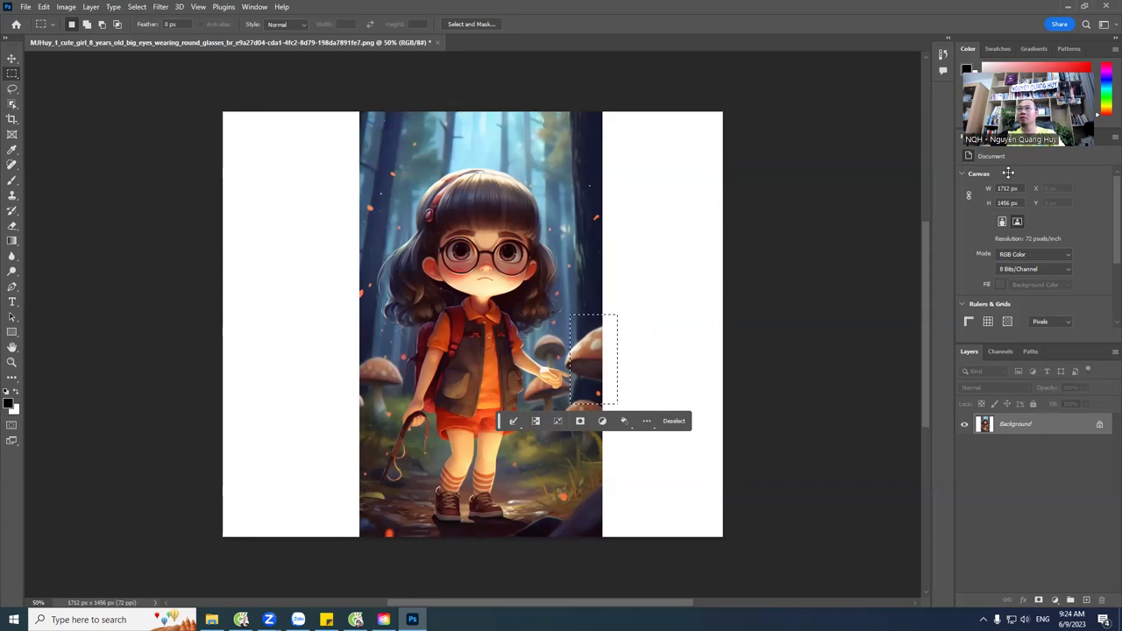
pyautogui.hotkey('ctrl', 'd')
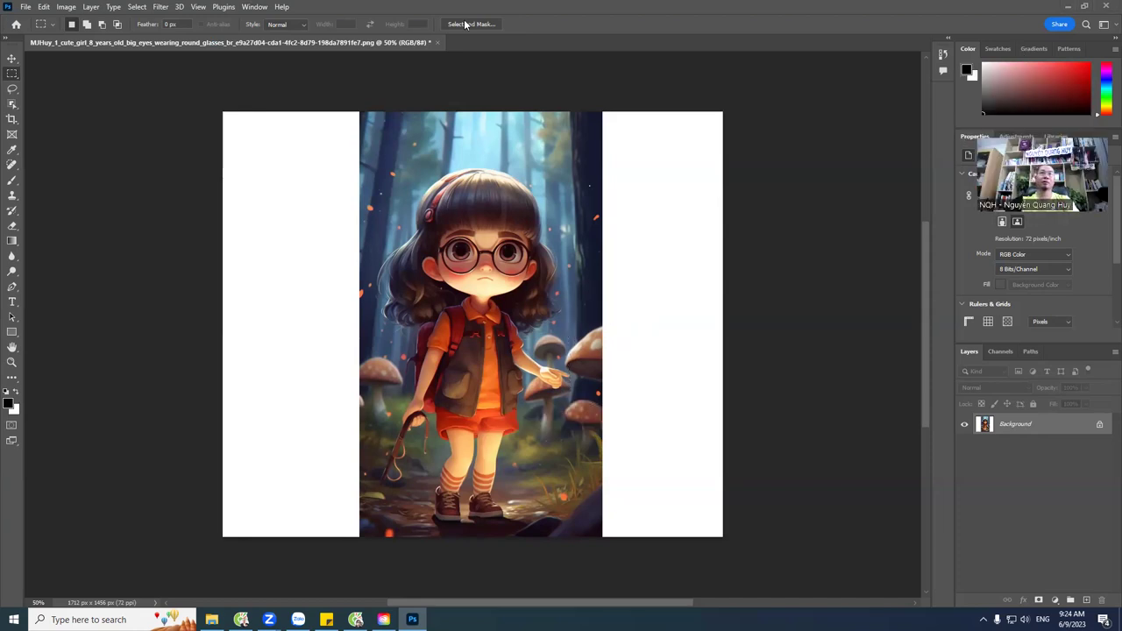
# Step: Check the task bar options, then select and clear the white strip on the right
pyautogui.click(246, 7)
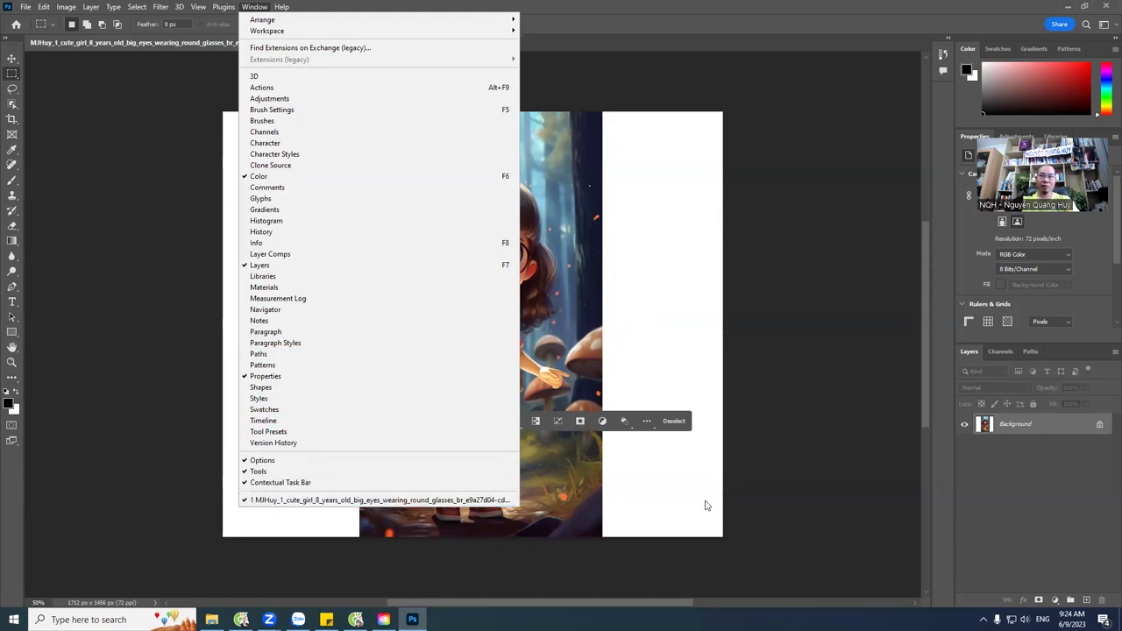
pyautogui.click(619, 474)
pyautogui.click(381, 438)
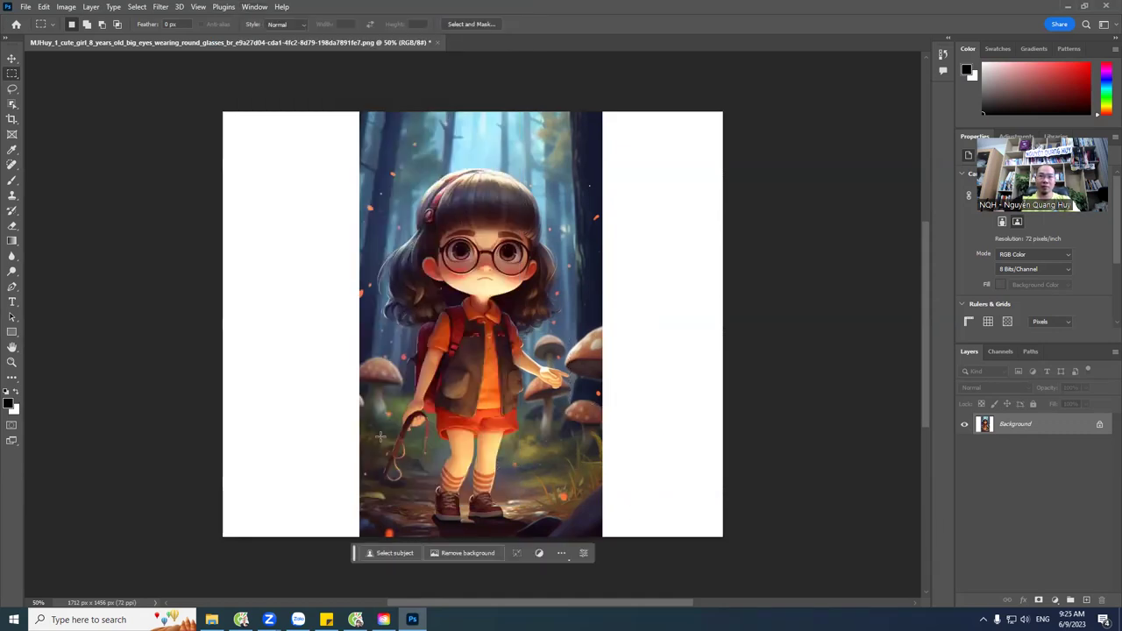
pyautogui.click(562, 553)
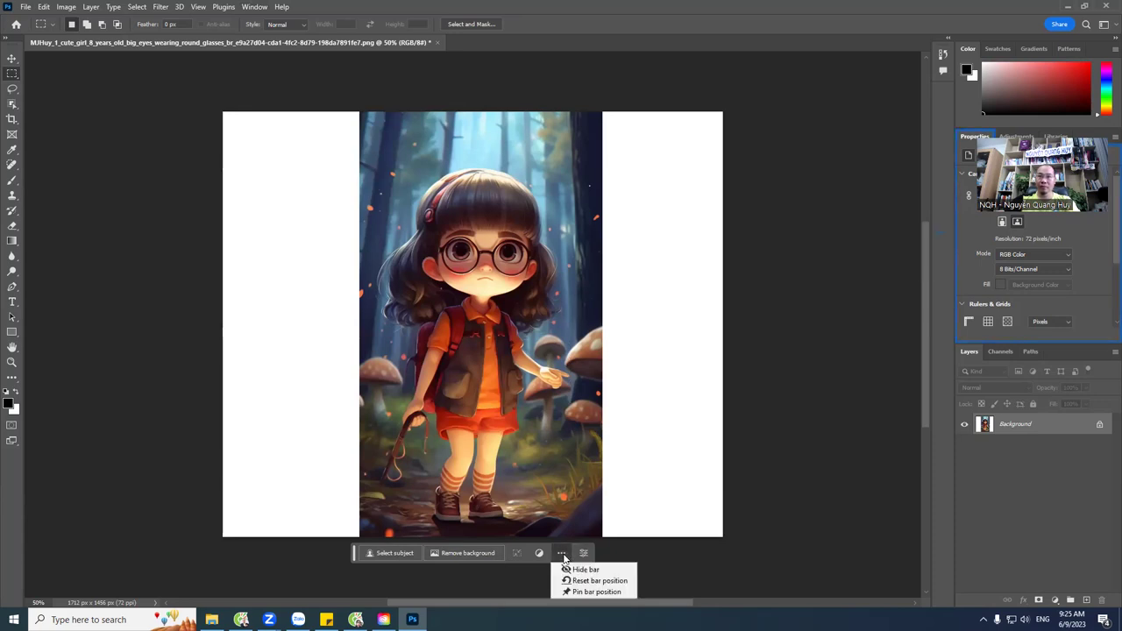
pyautogui.click(550, 510)
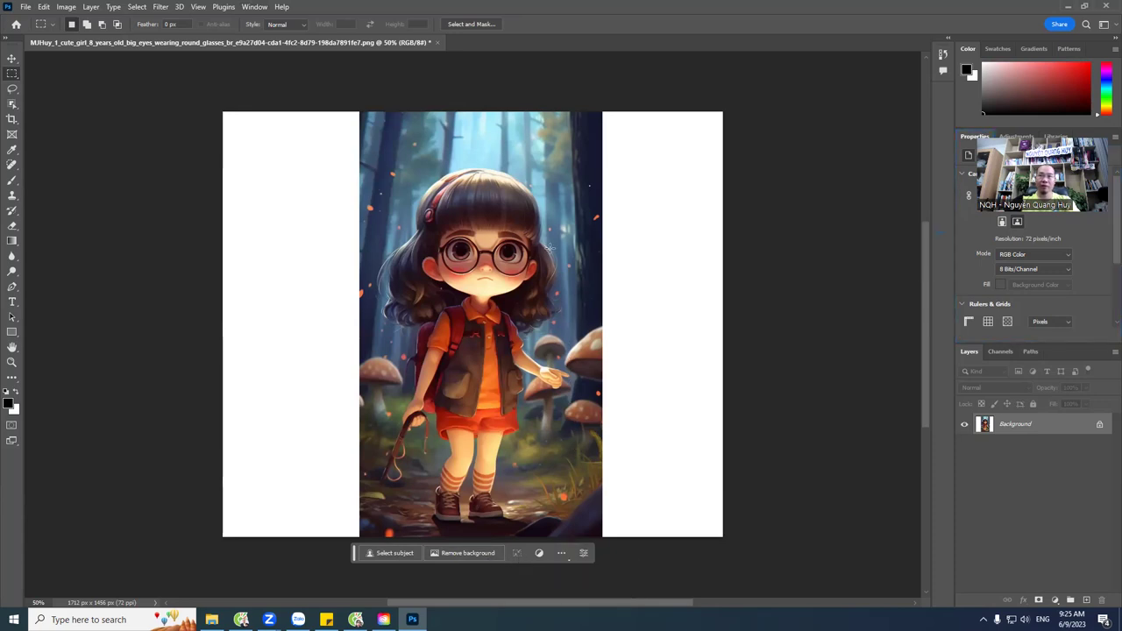
pyautogui.moveTo(584, 109); pyautogui.dragTo(751, 581)
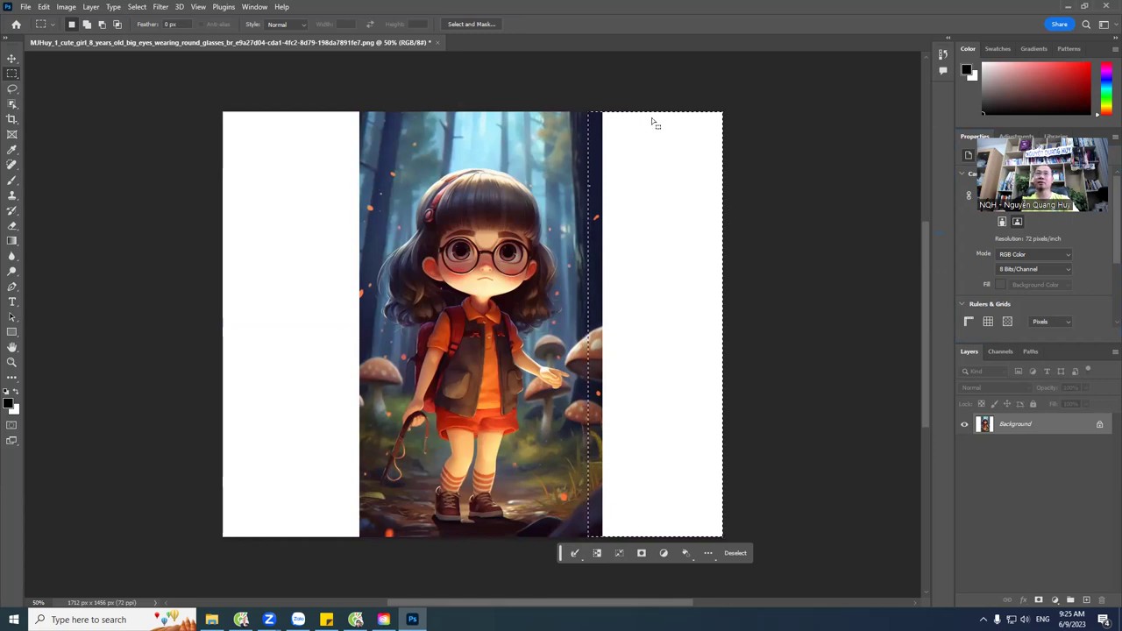
pyautogui.hotkey('ctrl', 'd')
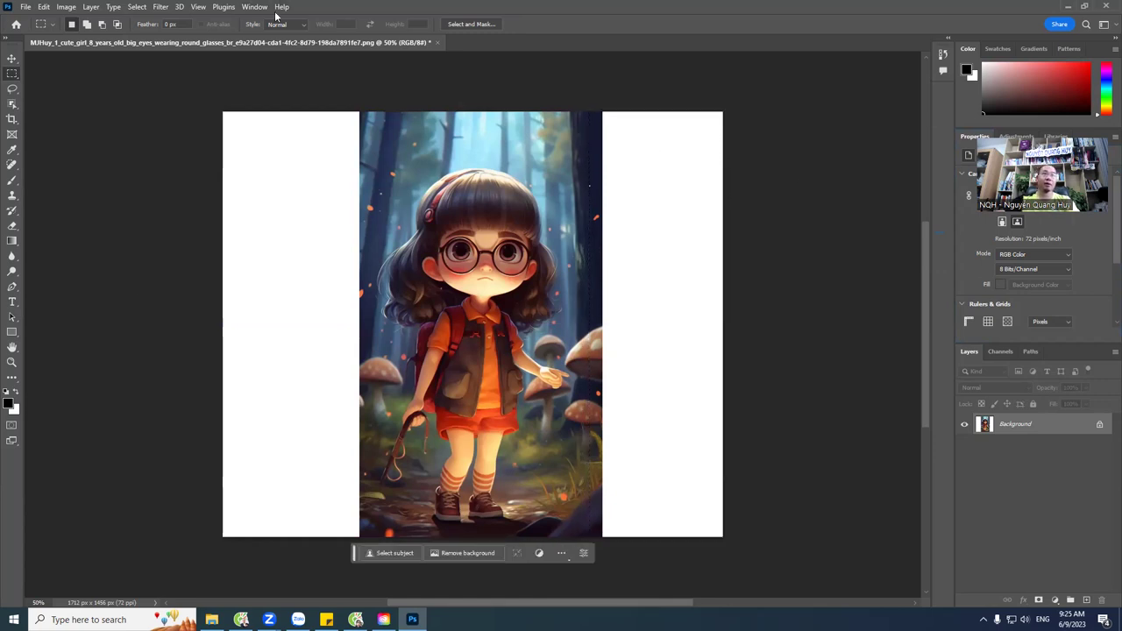
# Step: Close the girl illustration without saving and quit Photoshop
pyautogui.click(244, 8)
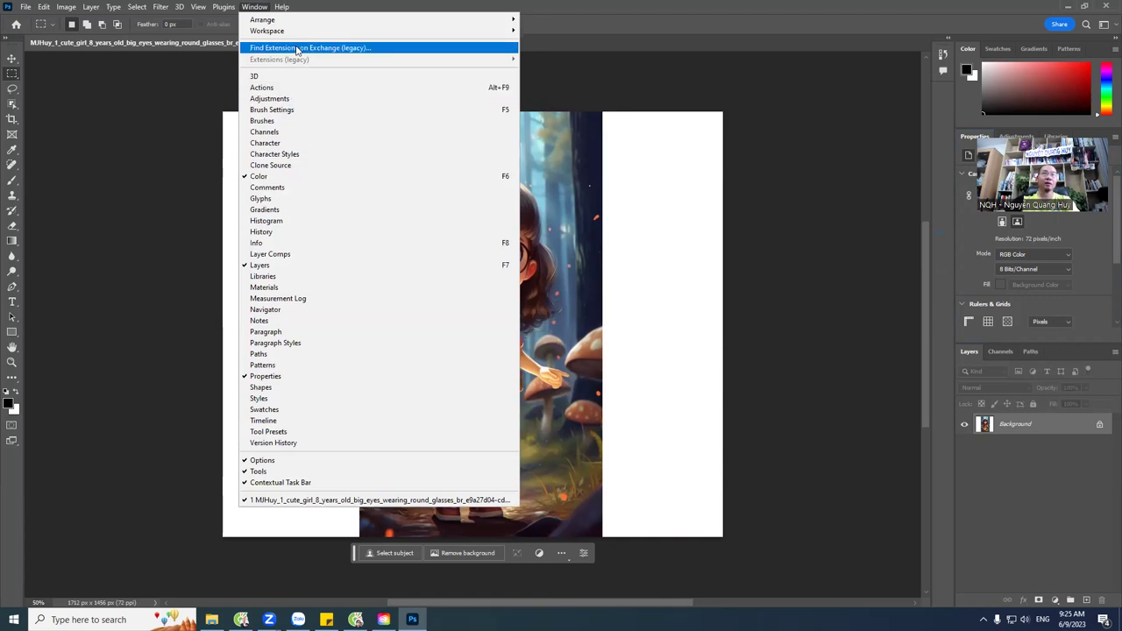
pyautogui.click(138, 210)
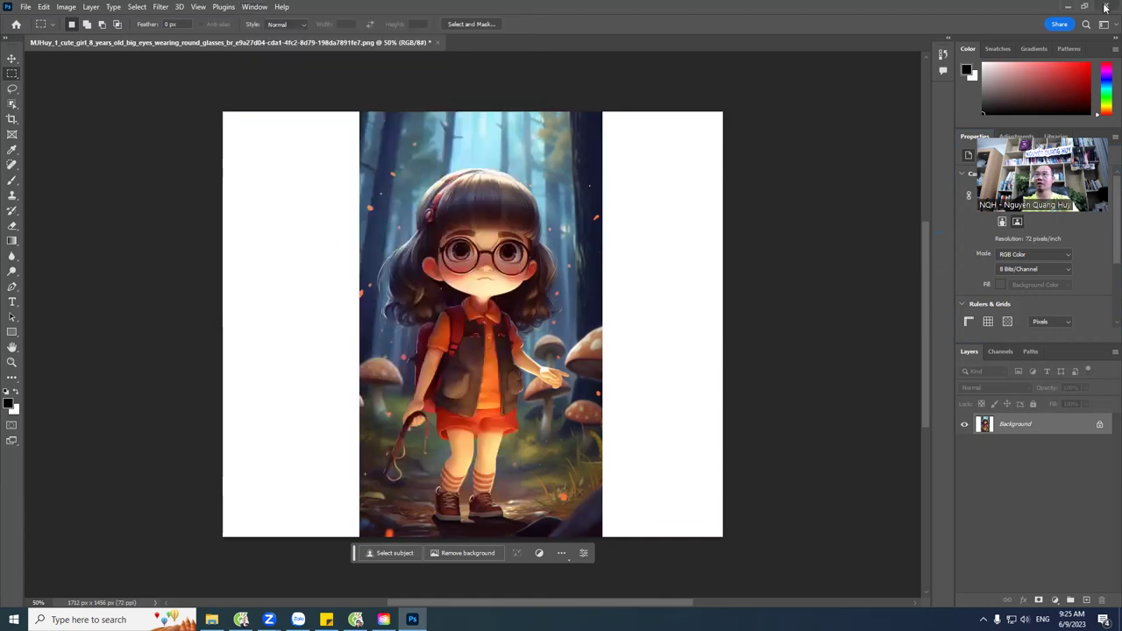
pyautogui.click(1106, 8)
pyautogui.click(553, 230)
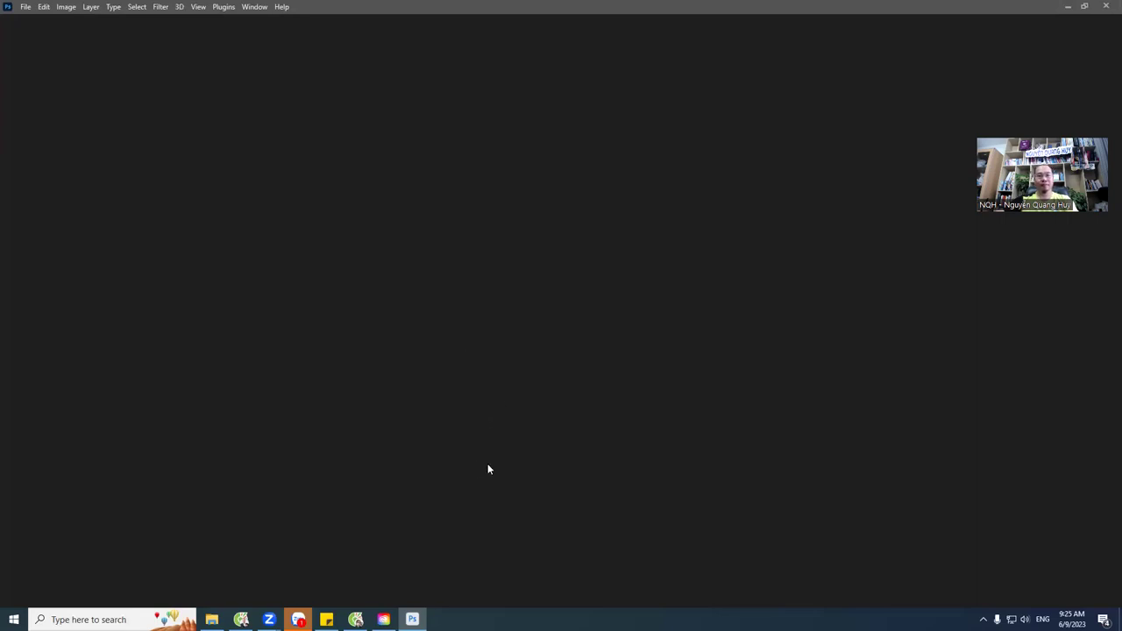
# Step: Close the Cốc Cốc window to reveal Photoshop's Home screen with recent files
pyautogui.click(355, 619)
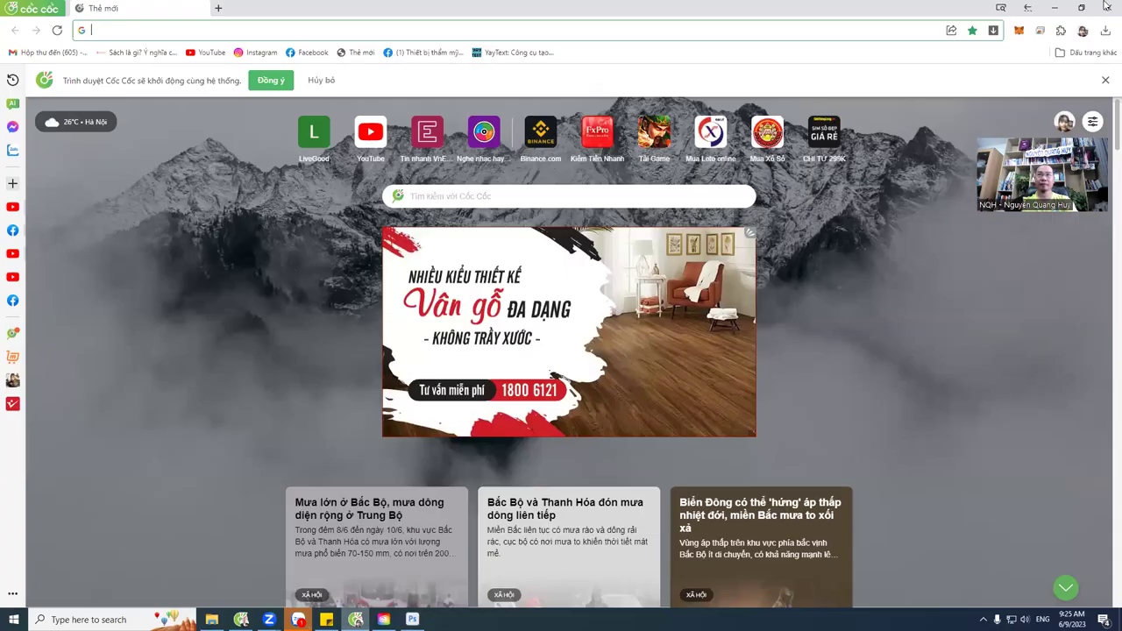
pyautogui.click(1107, 8)
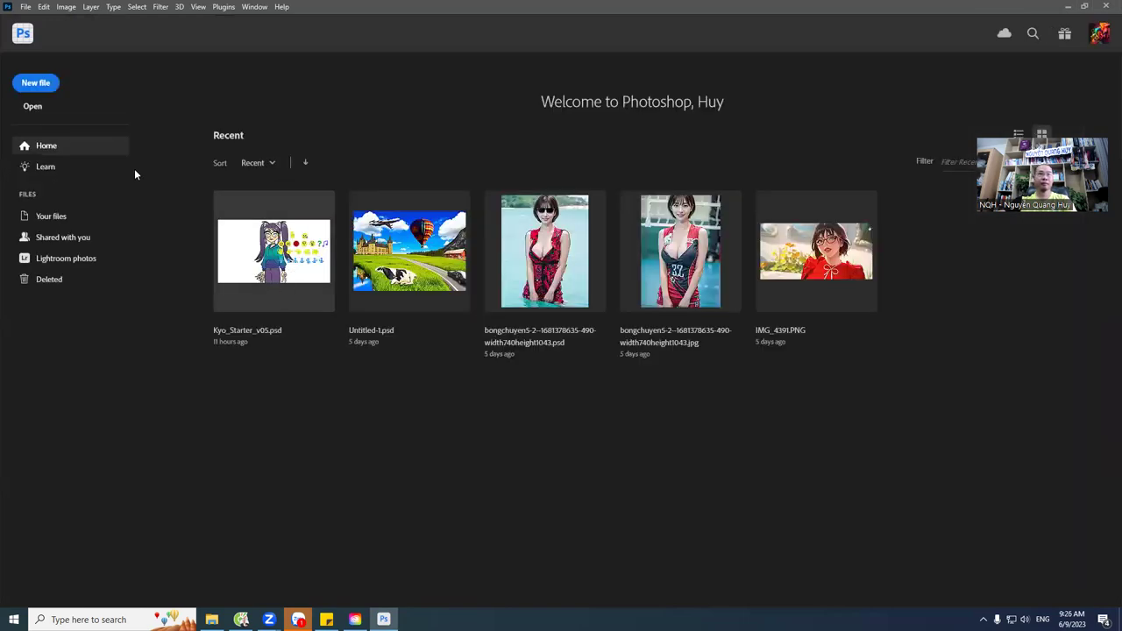
# Step: Create a default 7 × 5 inch, 300 ppi document and place the cute girl image on it
pyautogui.click(41, 86)
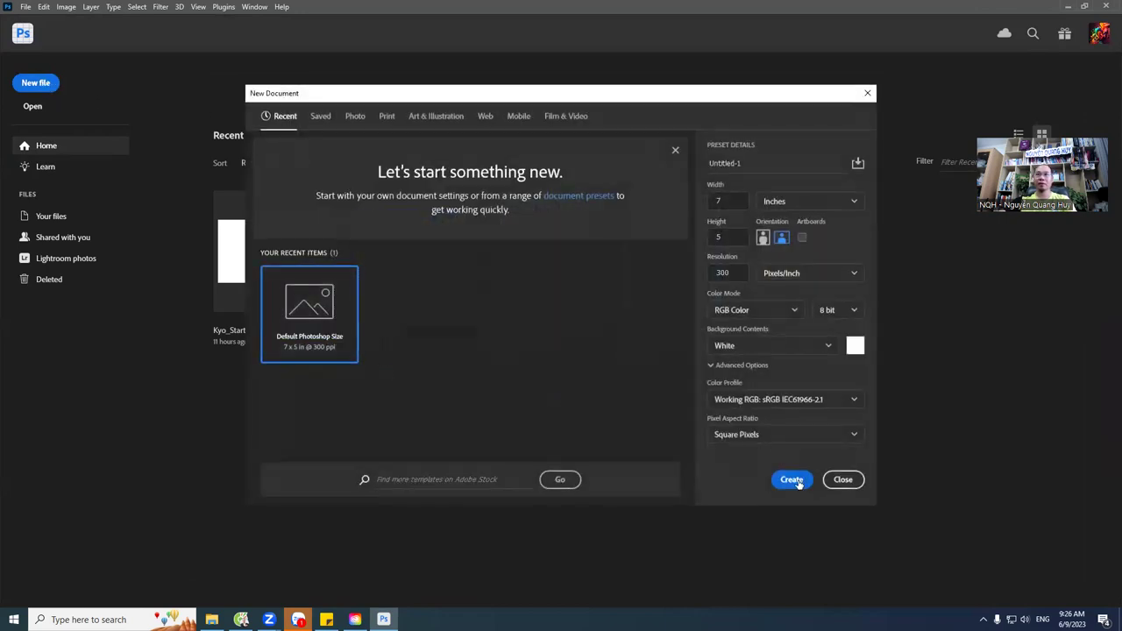
pyautogui.click(794, 481)
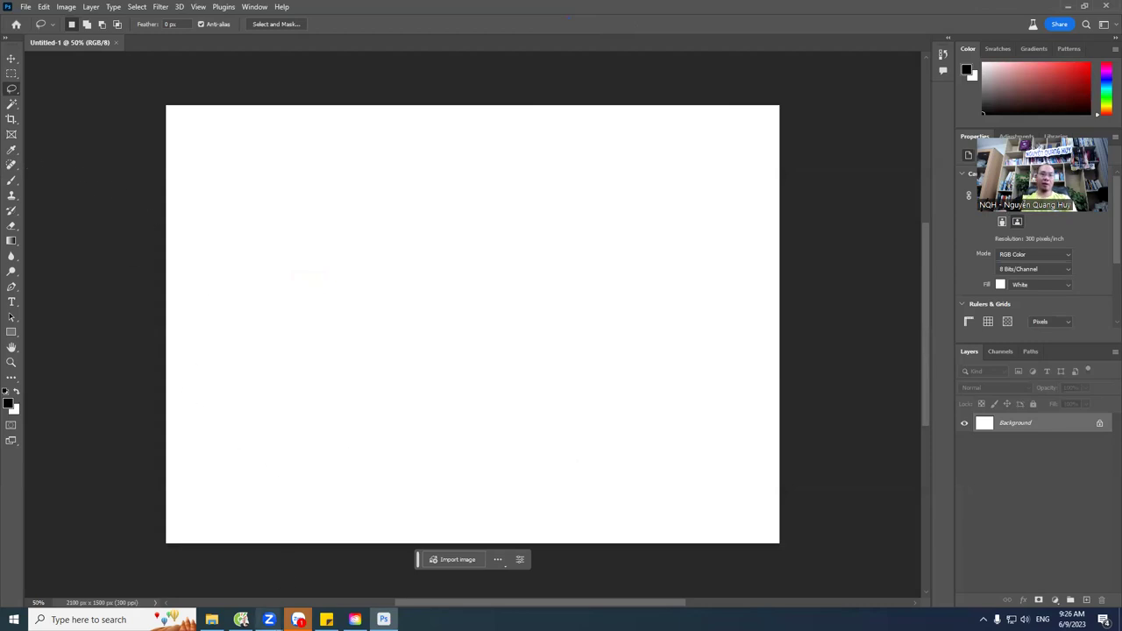
pyautogui.click(211, 620)
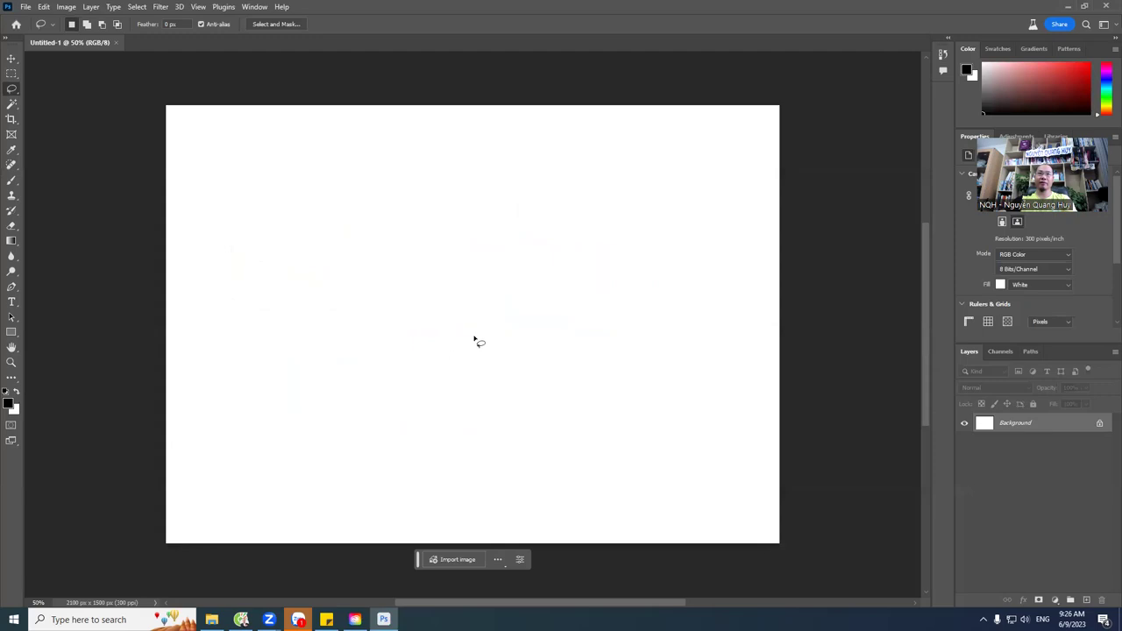
pyautogui.moveTo(953, 399); pyautogui.dragTo(475, 344)
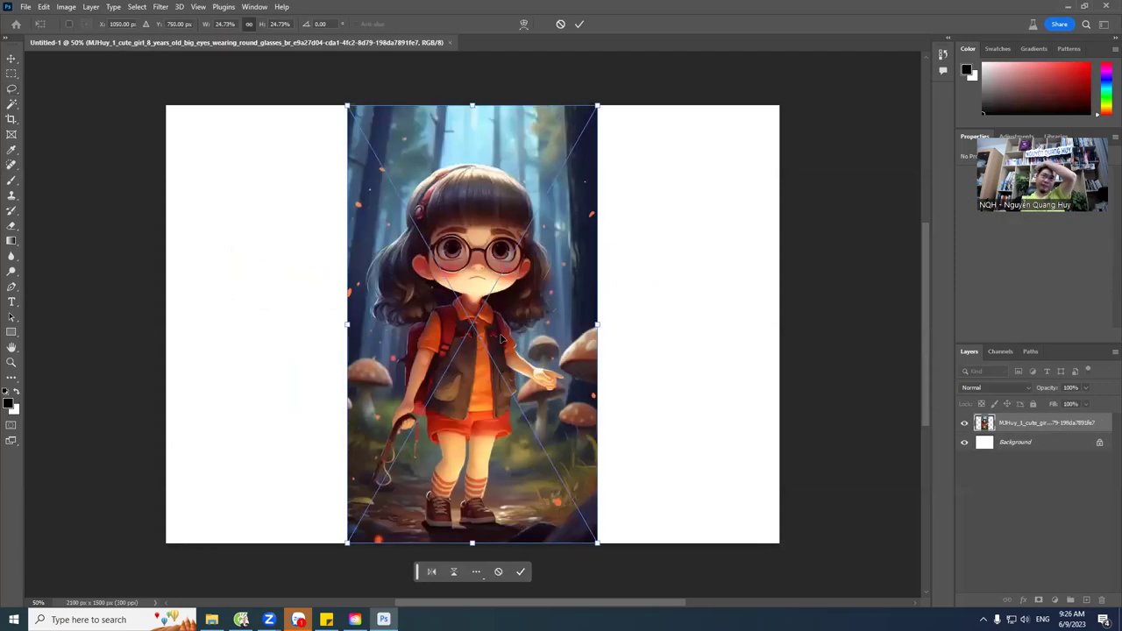
pyautogui.press('Return')
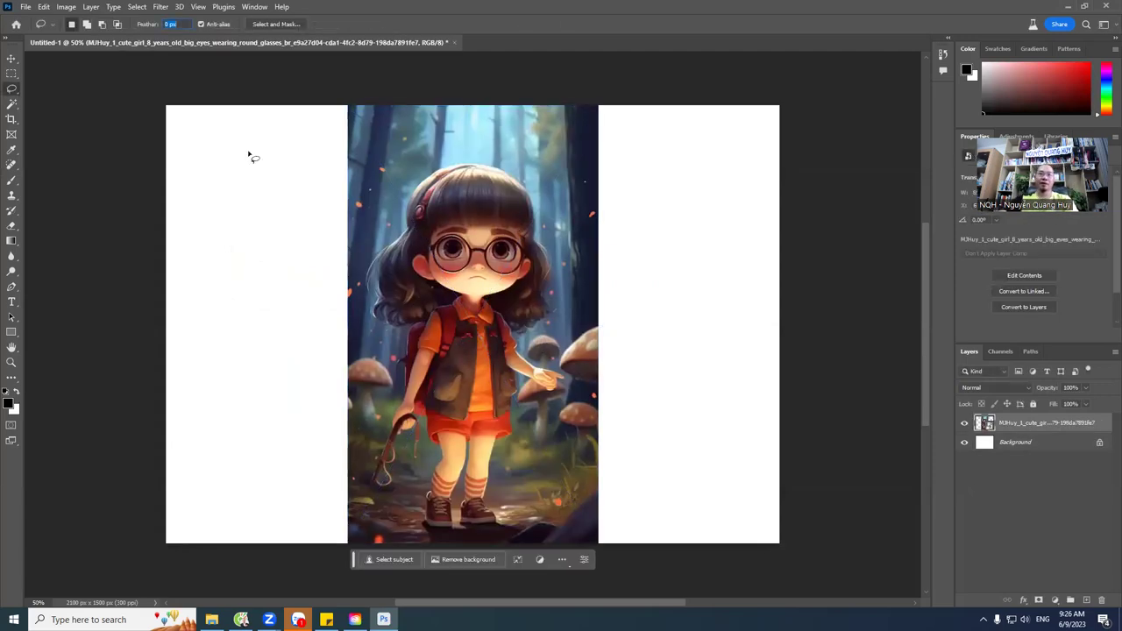
# Step: Marquee-select the blank right strip and Generative Fill it with forest and glowing mushrooms
pyautogui.click(11, 59)
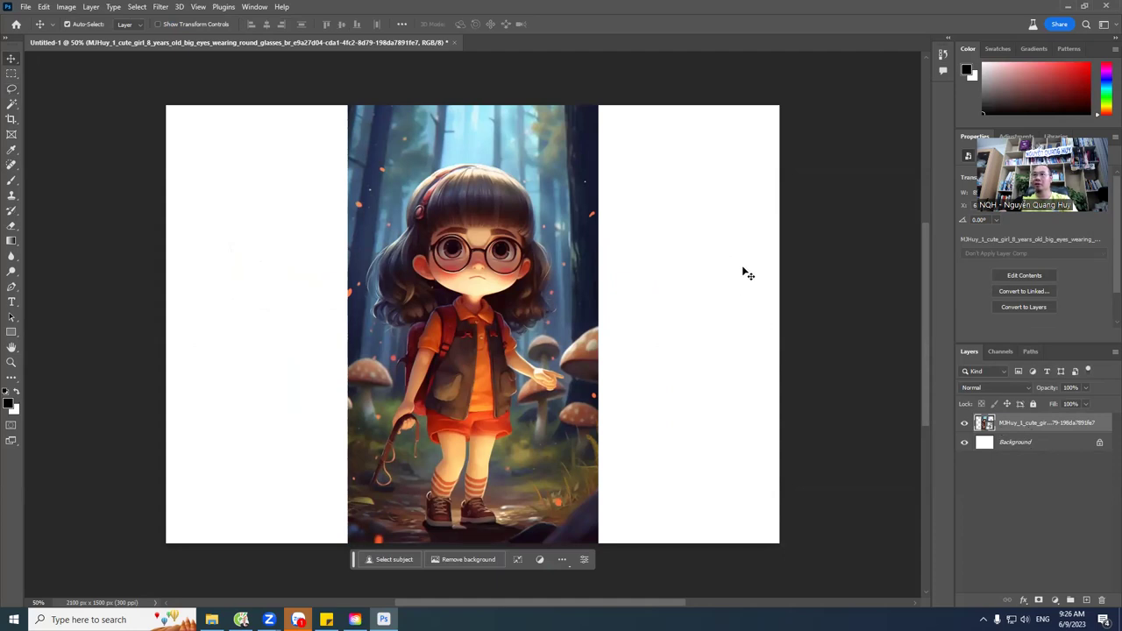
pyautogui.click(11, 73)
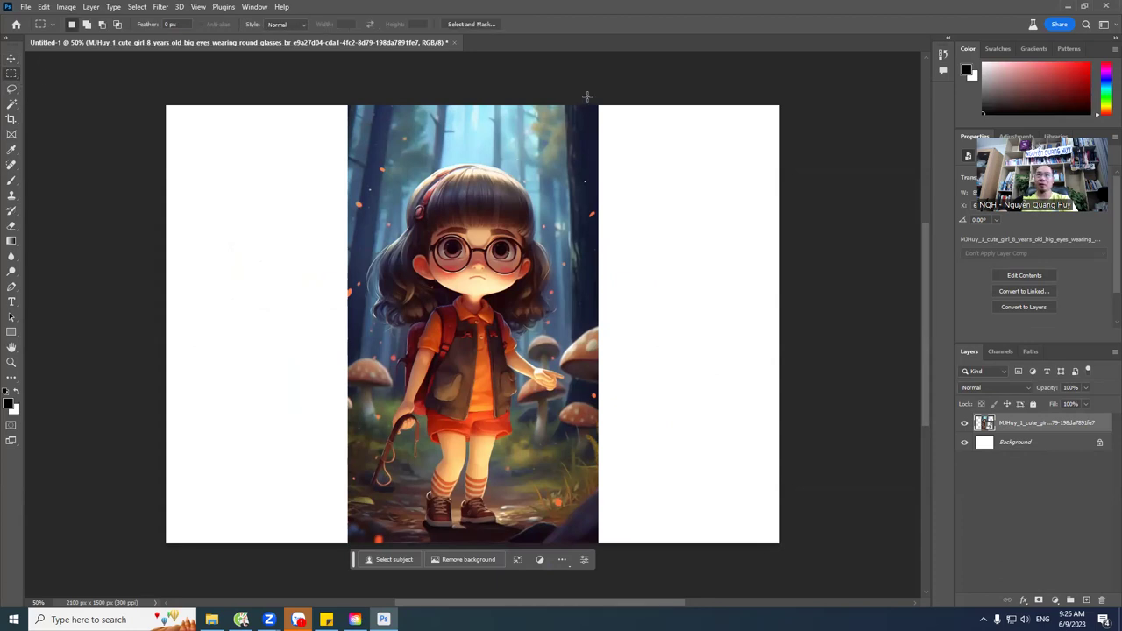
pyautogui.moveTo(588, 96); pyautogui.dragTo(807, 548)
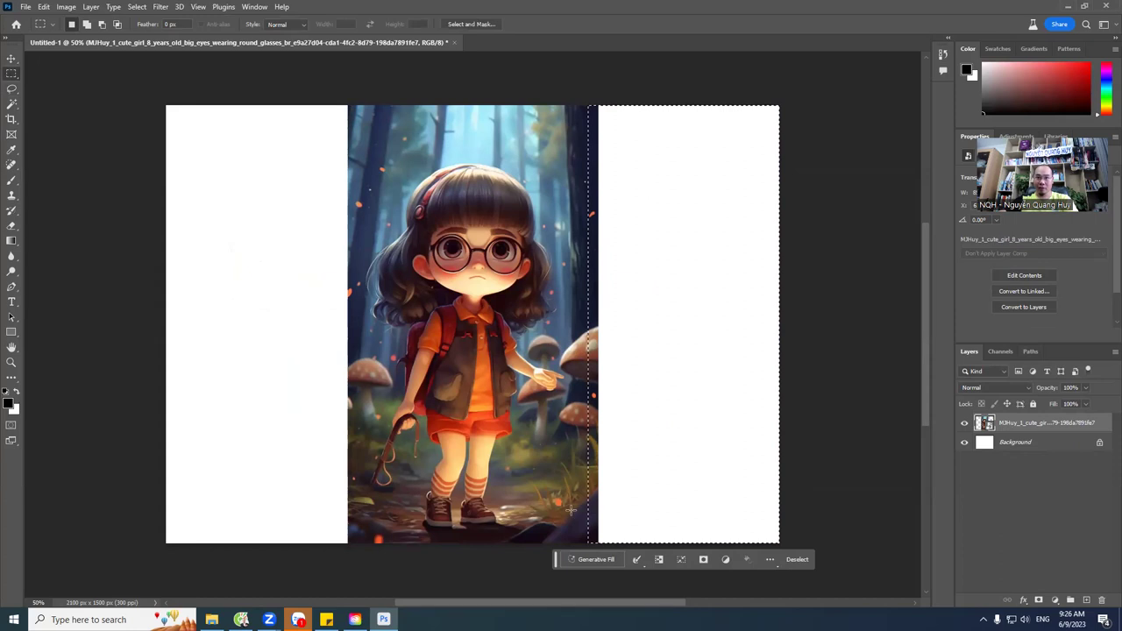
pyautogui.click(593, 561)
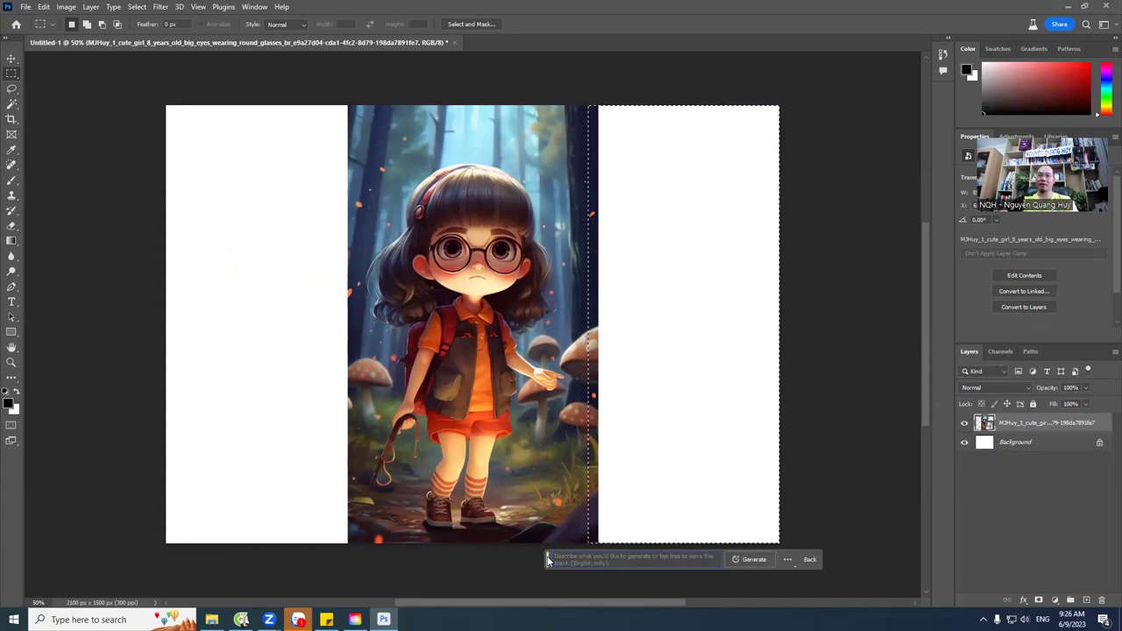
pyautogui.click(750, 562)
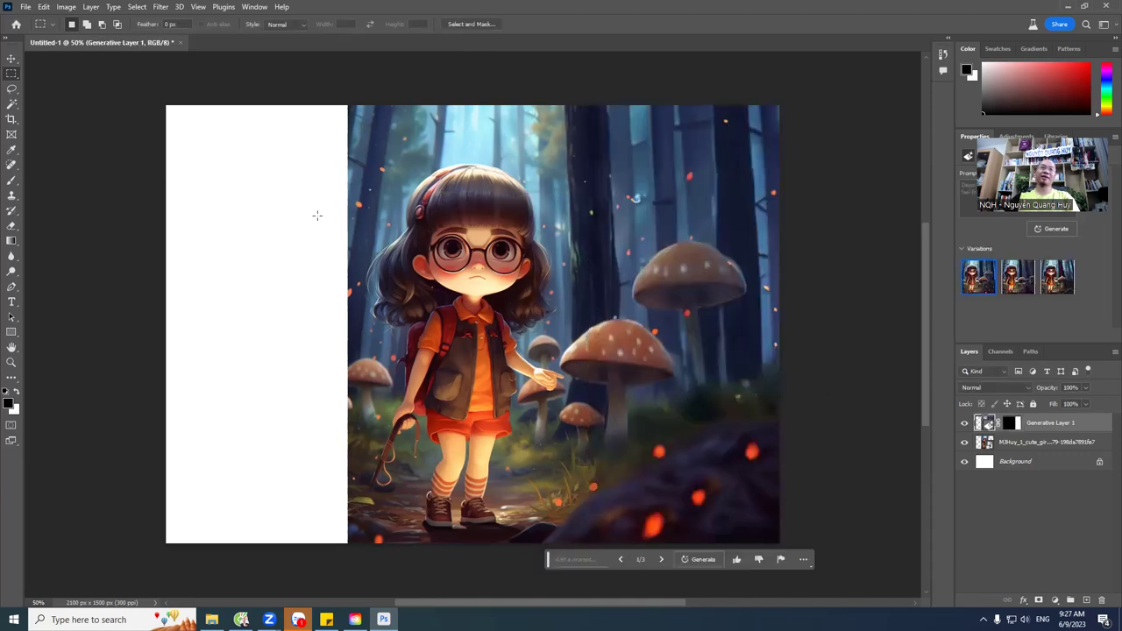
# Step: Select the blank left area and Generative Fill it with an empty prompt
pyautogui.moveTo(357, 547); pyautogui.dragTo(157, 53)
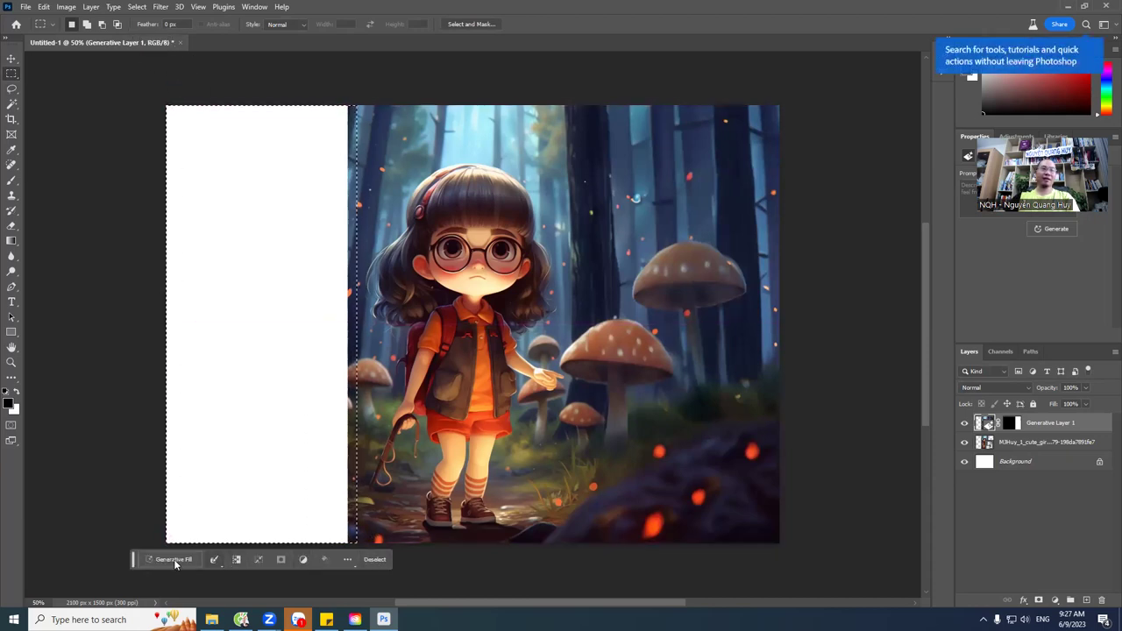
pyautogui.click(171, 560)
pyautogui.click(330, 559)
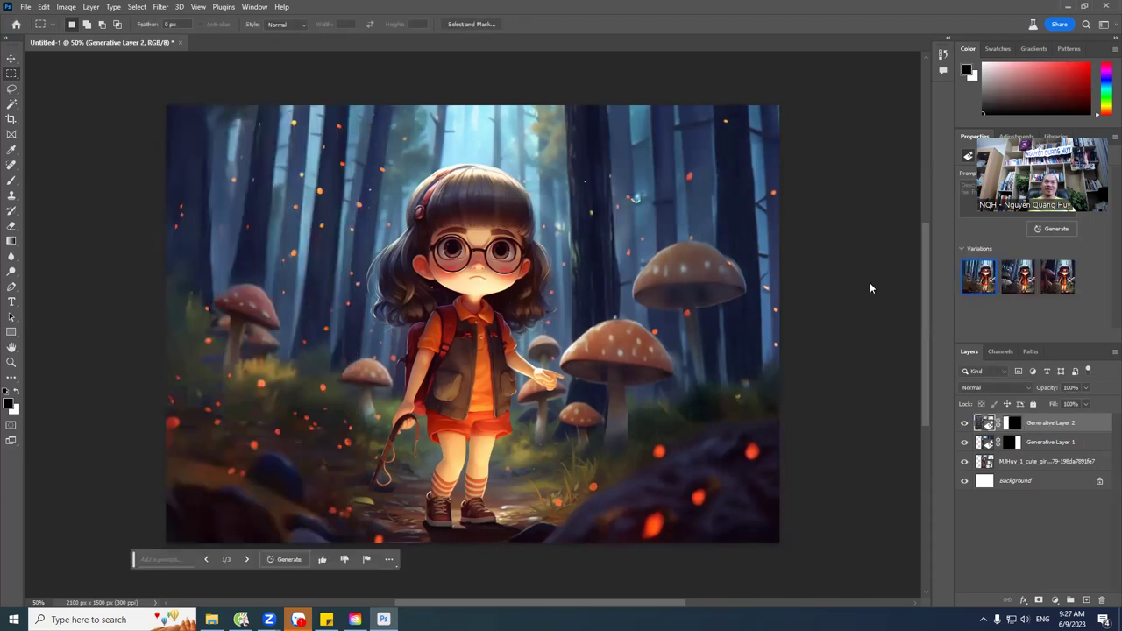
# Step: Hide both generative layers to compare with the original, then show them again
pyautogui.click(964, 422)
pyautogui.click(965, 442)
pyautogui.click(965, 443)
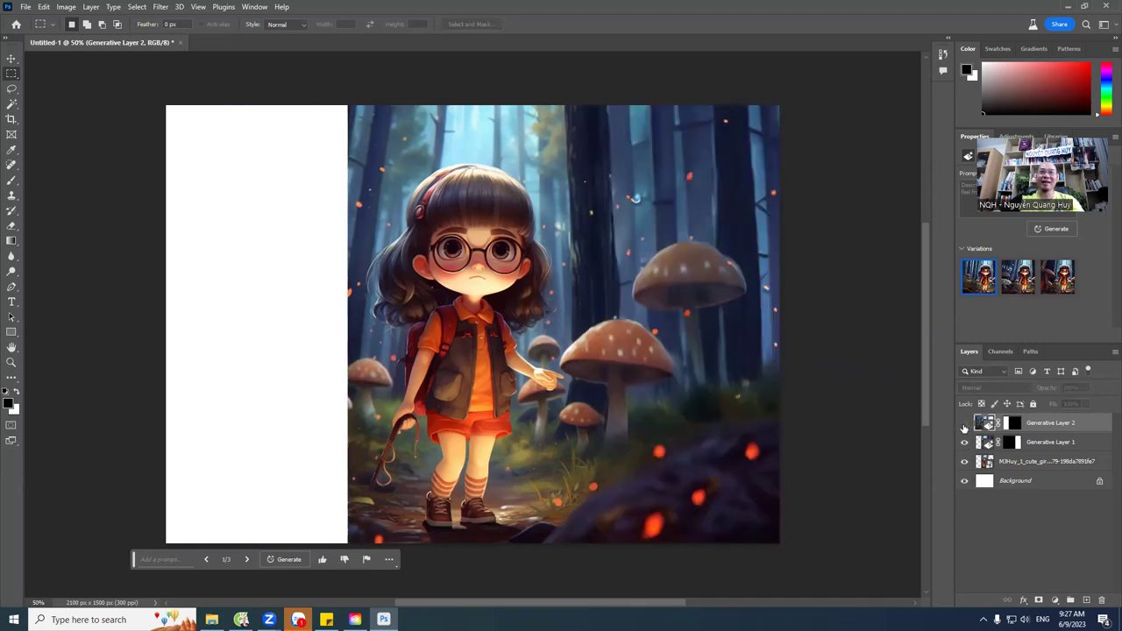
pyautogui.click(965, 424)
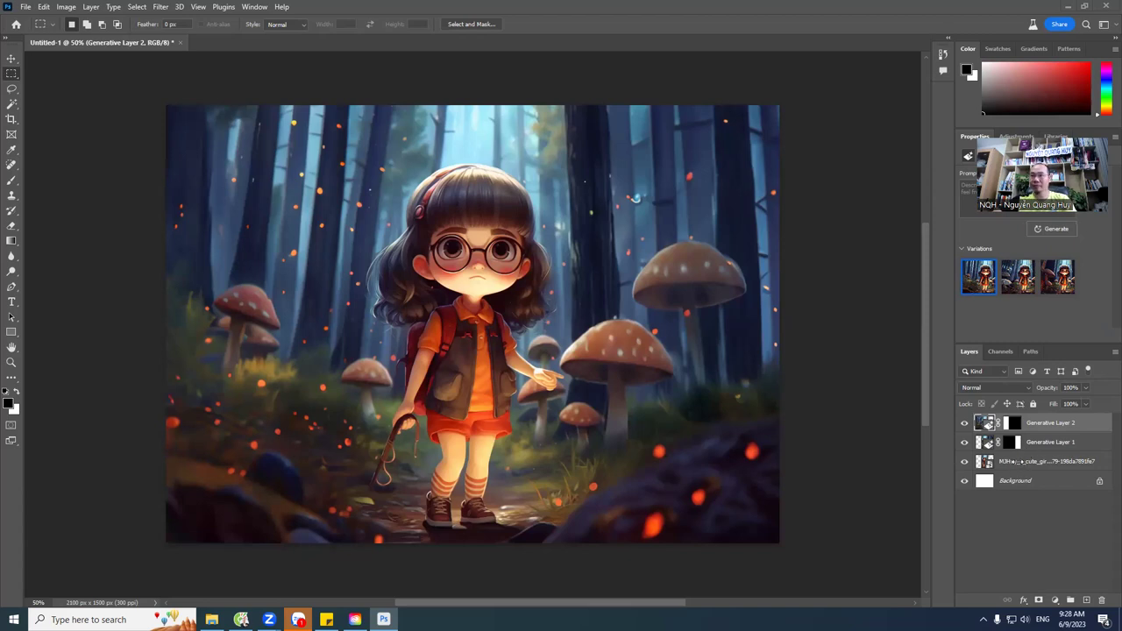
# Step: Duplicate the girl image layer and merge the copy with both generative layers into Generative Layer 2
pyautogui.click(1030, 526)
pyautogui.click(554, 230)
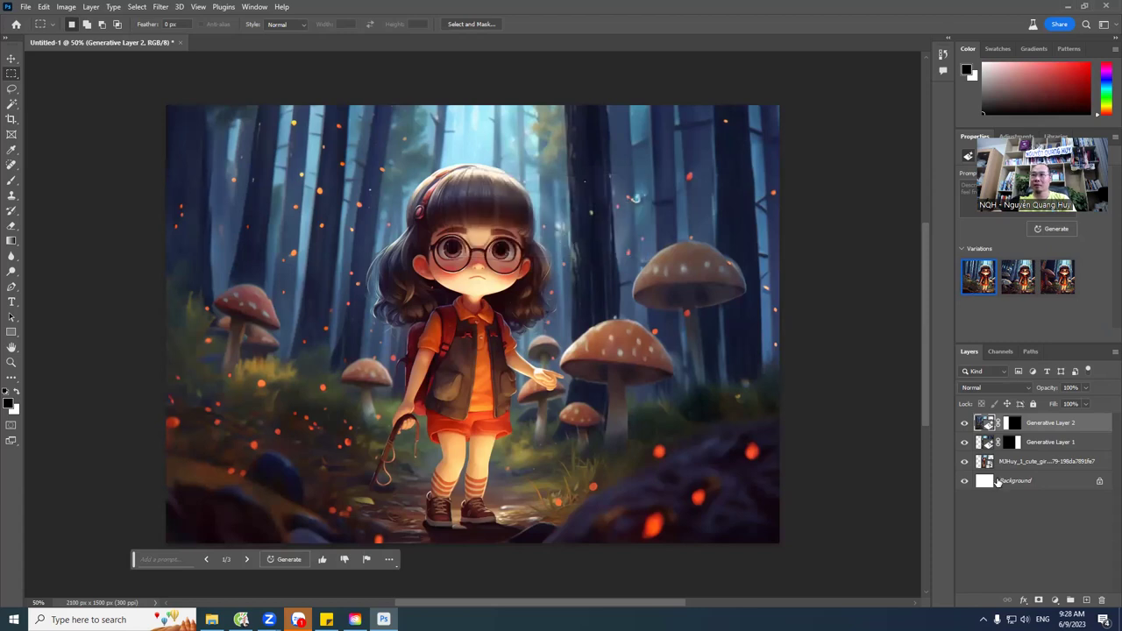
pyautogui.click(1008, 466)
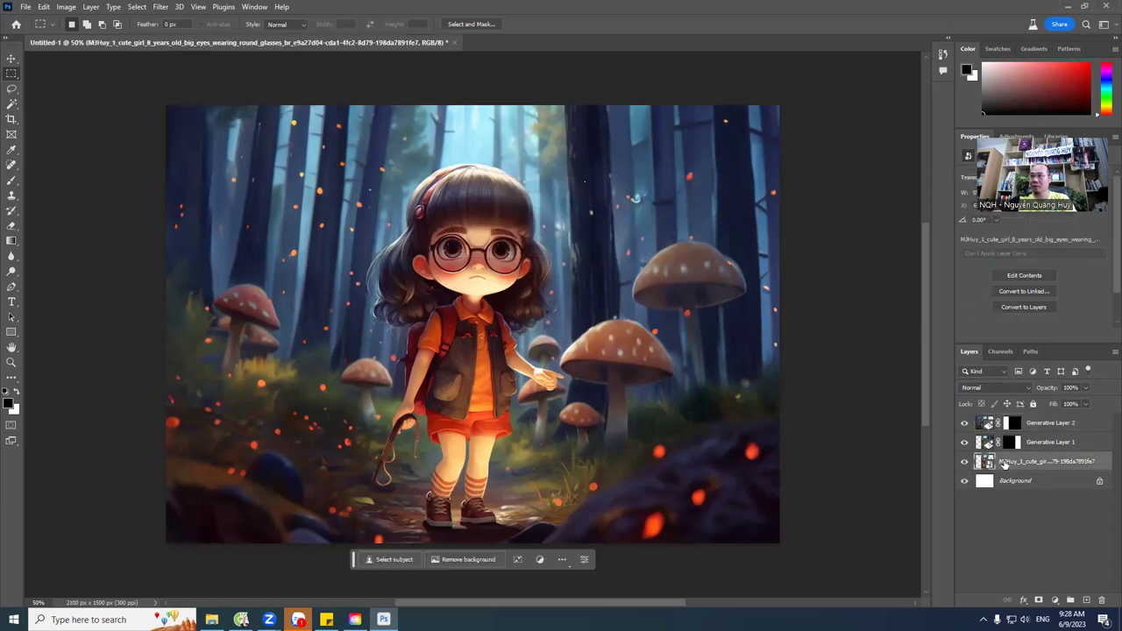
pyautogui.rightClick(1005, 465)
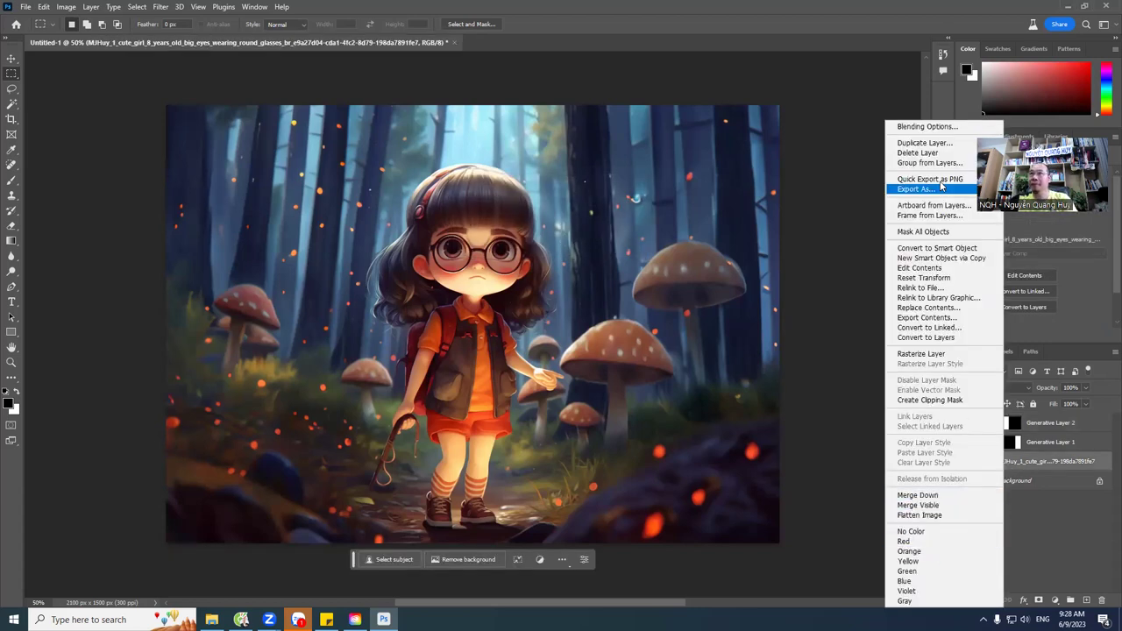
pyautogui.click(941, 143)
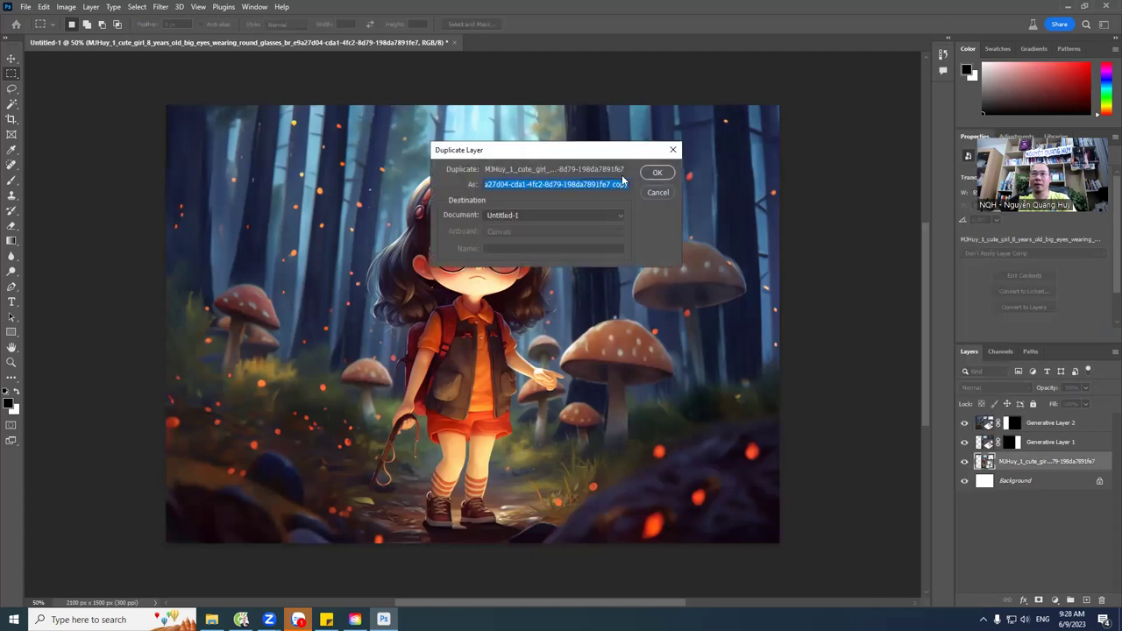
pyautogui.click(657, 173)
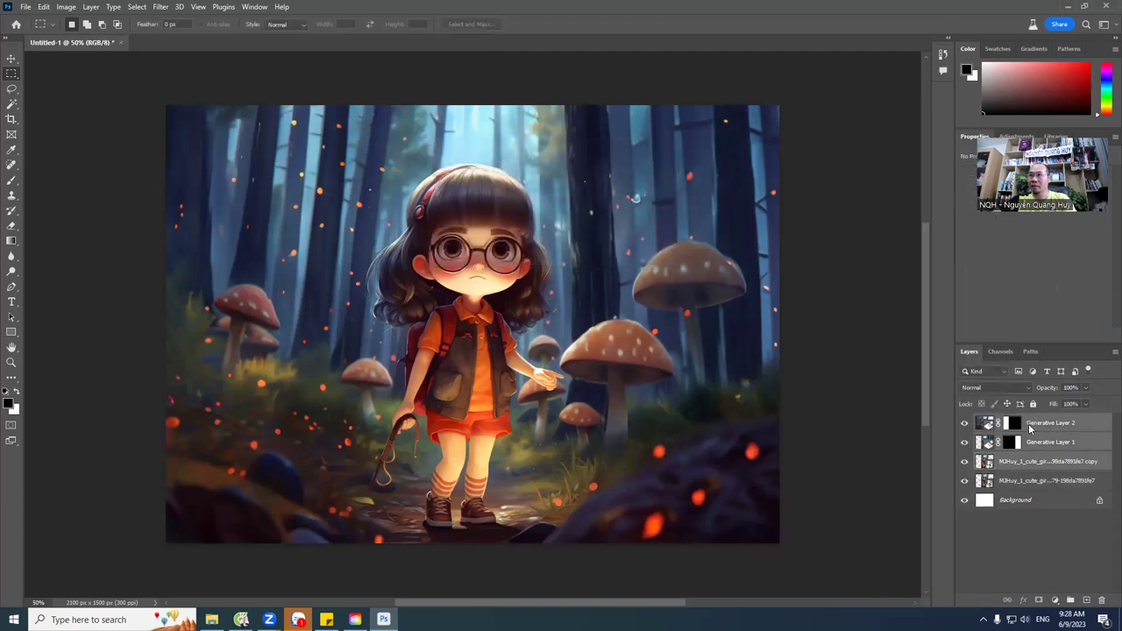
pyautogui.rightClick(1030, 427)
pyautogui.click(961, 501)
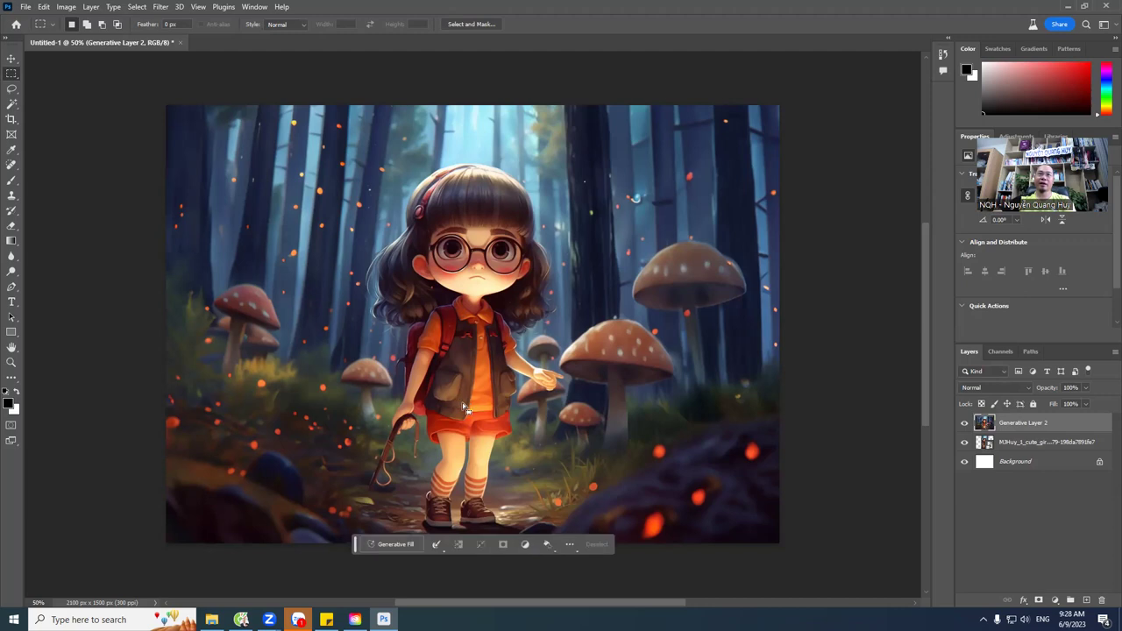
# Step: Switch to the plain freehand Lasso tool
pyautogui.rightClick(11, 73)
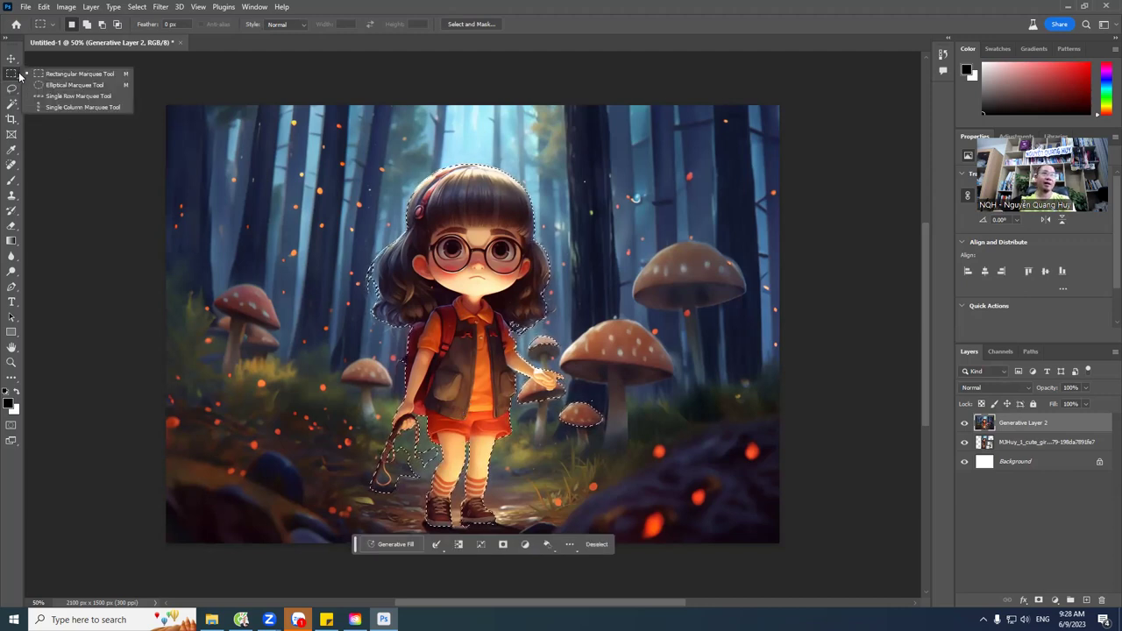
pyautogui.click(542, 396)
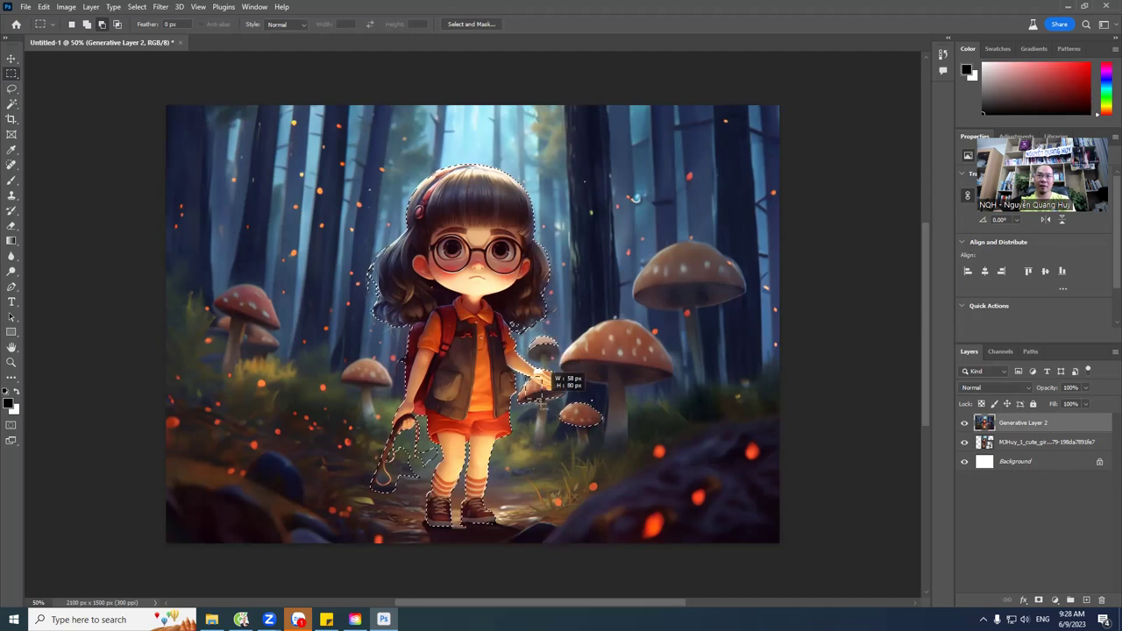
pyautogui.click(12, 89)
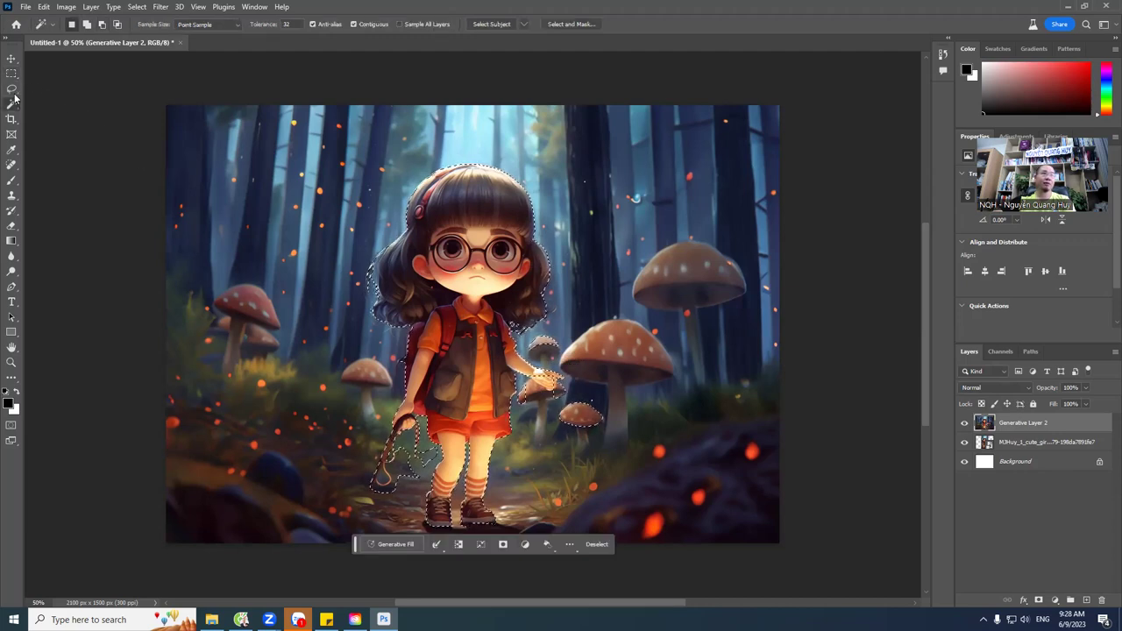
pyautogui.rightClick(12, 89)
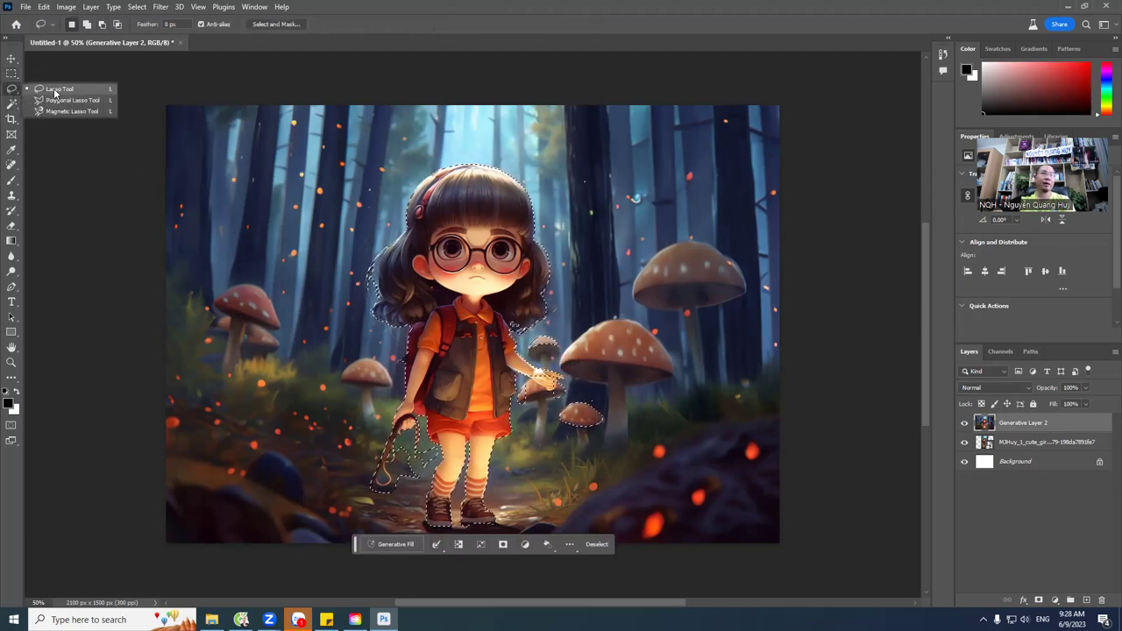
pyautogui.click(52, 89)
# Step: Extend the selection around the girl's hand, excluding the small mushroom beside it
pyautogui.moveTo(532, 392)
pyautogui.mouseDown()
pyautogui.moveTo(544, 379)
pyautogui.moveTo(558, 395)
pyautogui.mouseUp()
pyautogui.press('shift')
pyautogui.moveTo(544, 379); pyautogui.dragTo(540, 401)
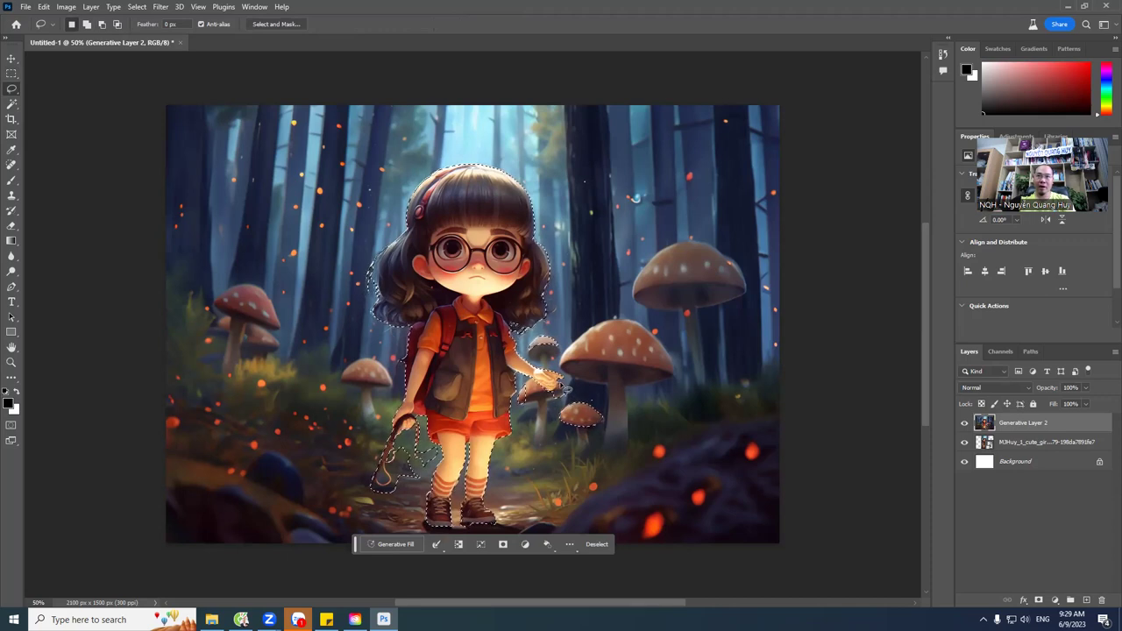
pyautogui.moveTo(562, 386); pyautogui.dragTo(515, 325)
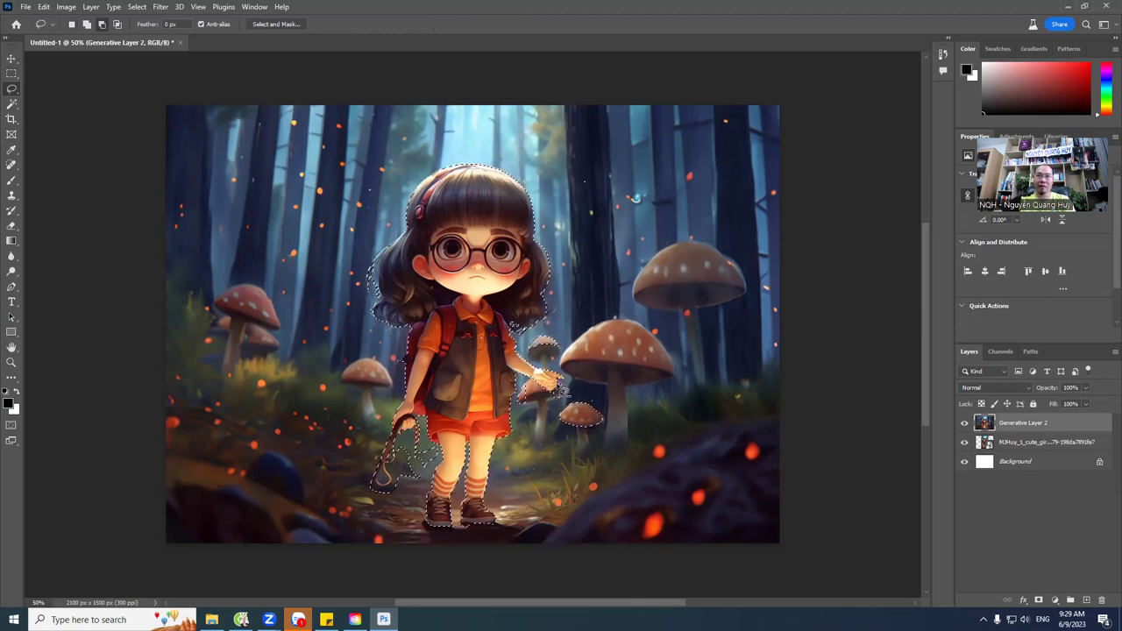
pyautogui.moveTo(555, 396); pyautogui.dragTo(538, 394)
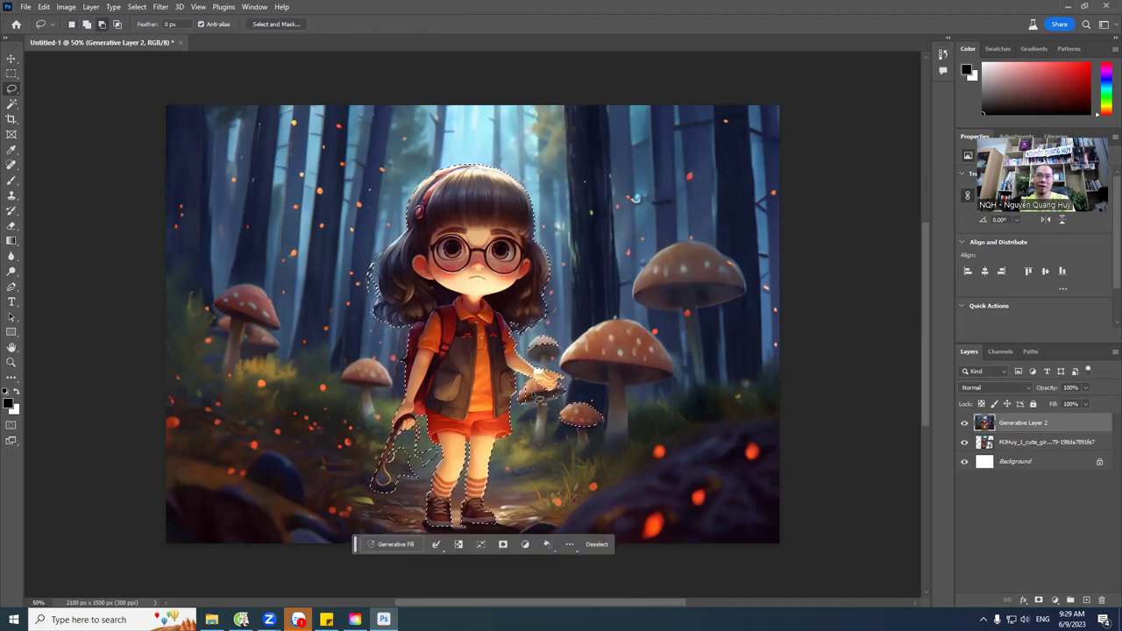
pyautogui.moveTo(562, 391)
pyautogui.mouseDown()
pyautogui.moveTo(520, 389)
pyautogui.moveTo(570, 388)
pyautogui.mouseUp()
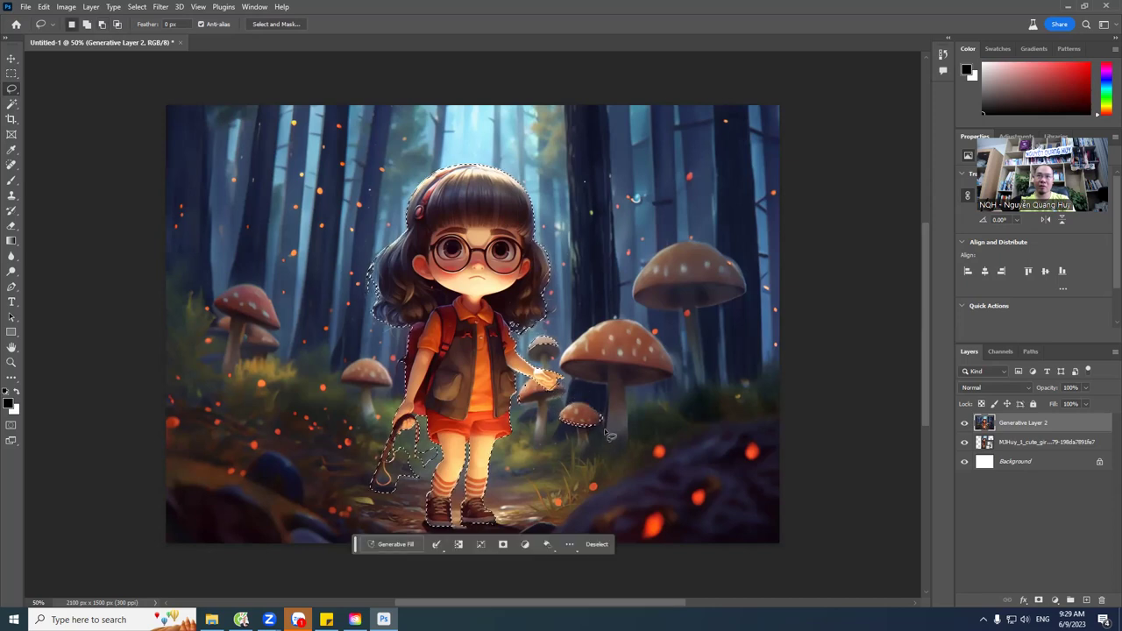
pyautogui.moveTo(610, 436); pyautogui.dragTo(603, 430)
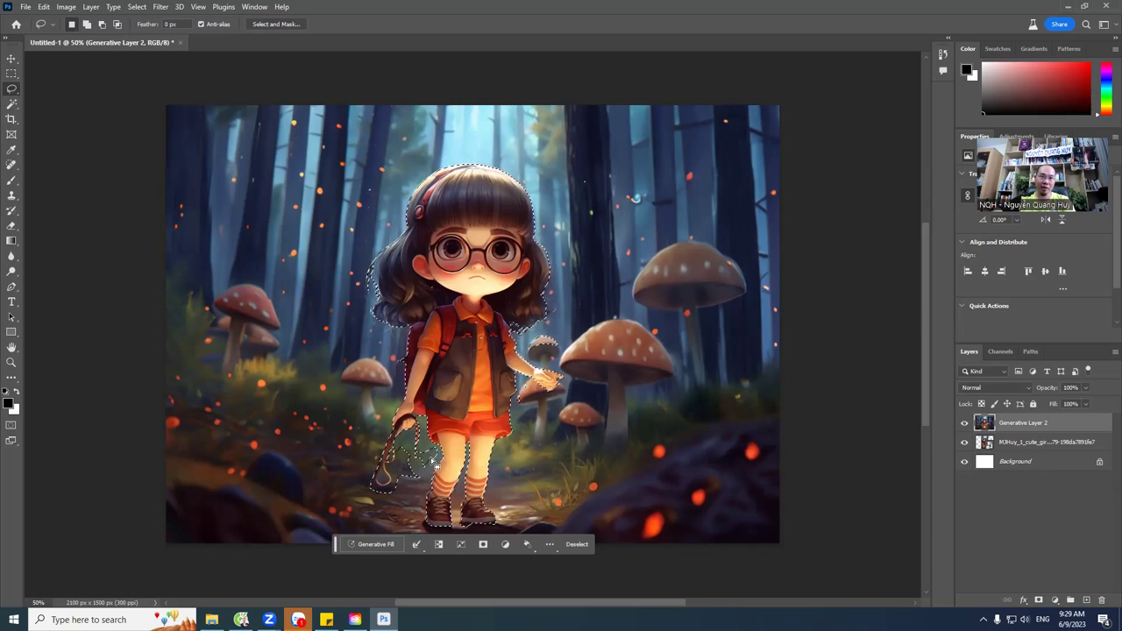
# Step: Add the bag she carries and the area around her feet to the selection
pyautogui.moveTo(433, 465)
pyautogui.mouseDown()
pyautogui.moveTo(427, 474)
pyautogui.moveTo(445, 467)
pyautogui.moveTo(424, 456)
pyautogui.moveTo(478, 504)
pyautogui.mouseUp()
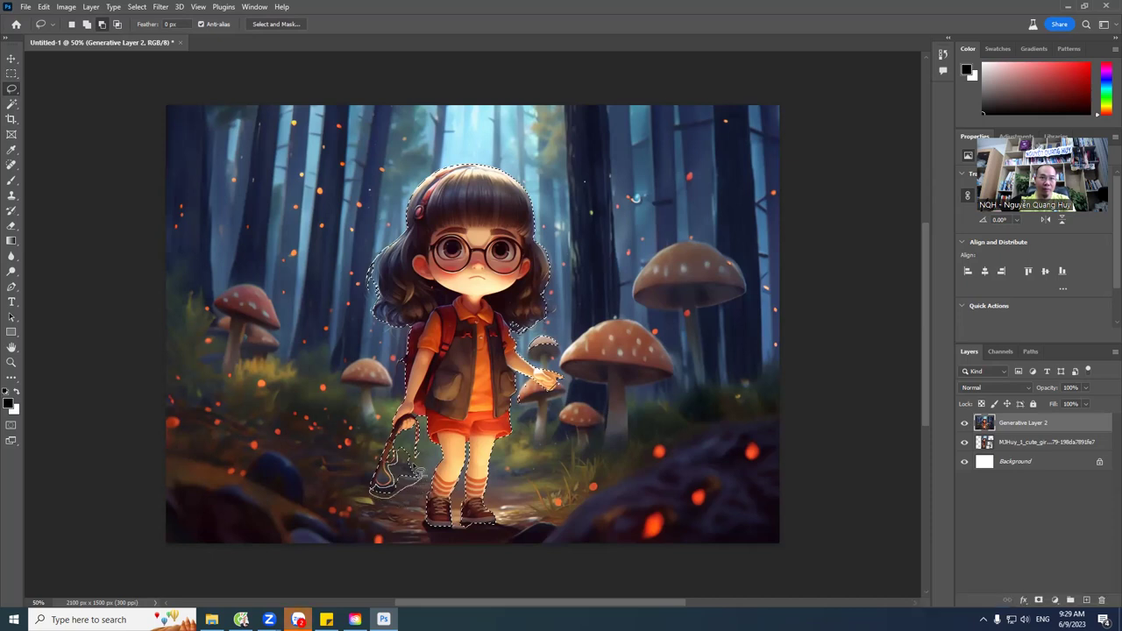
pyautogui.moveTo(404, 449); pyautogui.dragTo(405, 475)
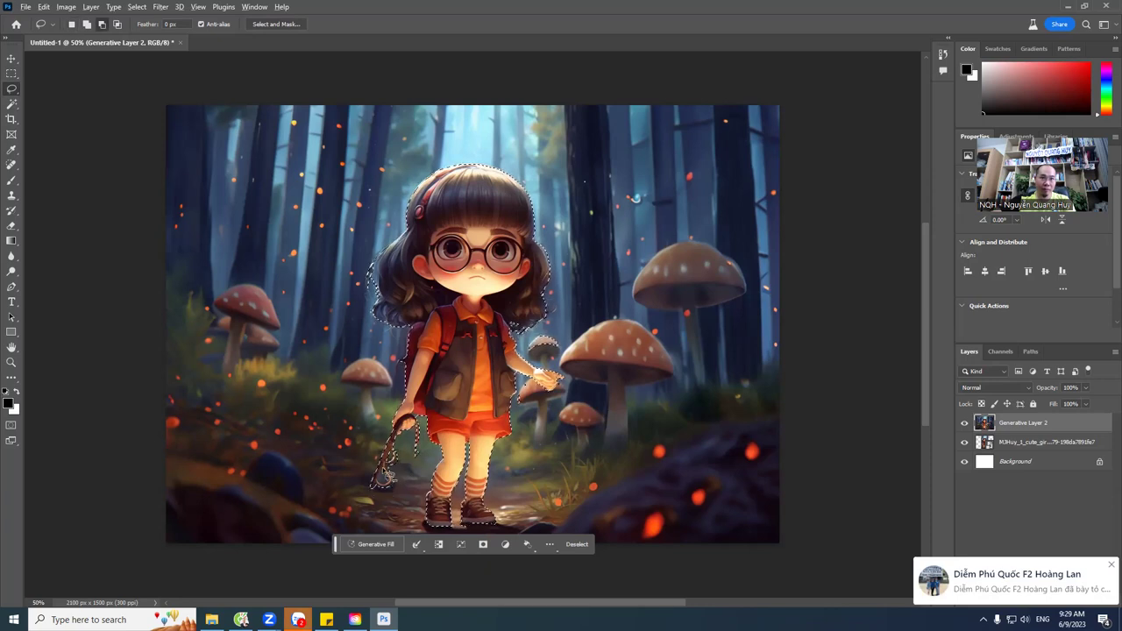
pyautogui.moveTo(386, 478); pyautogui.dragTo(387, 478)
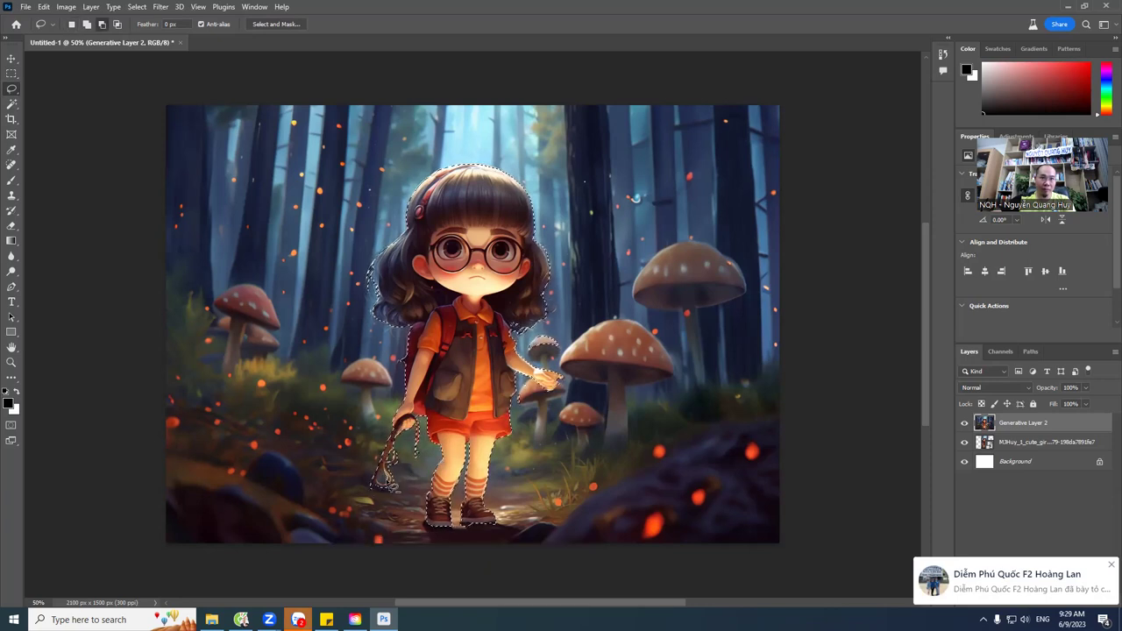
pyautogui.moveTo(386, 478); pyautogui.dragTo(392, 481)
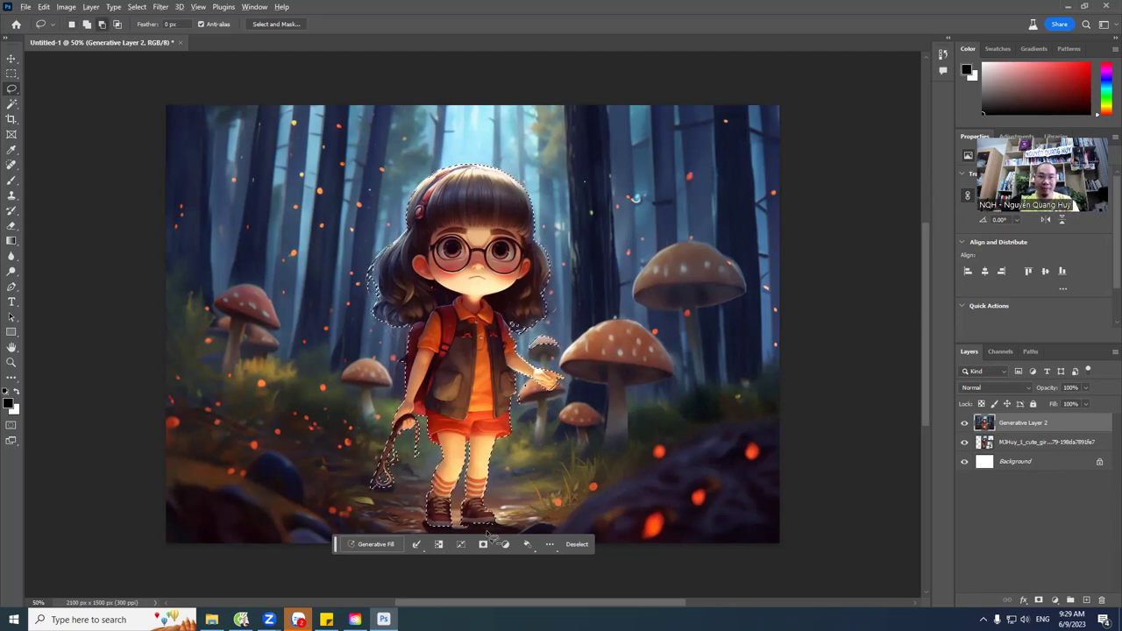
pyautogui.moveTo(464, 530); pyautogui.dragTo(488, 531)
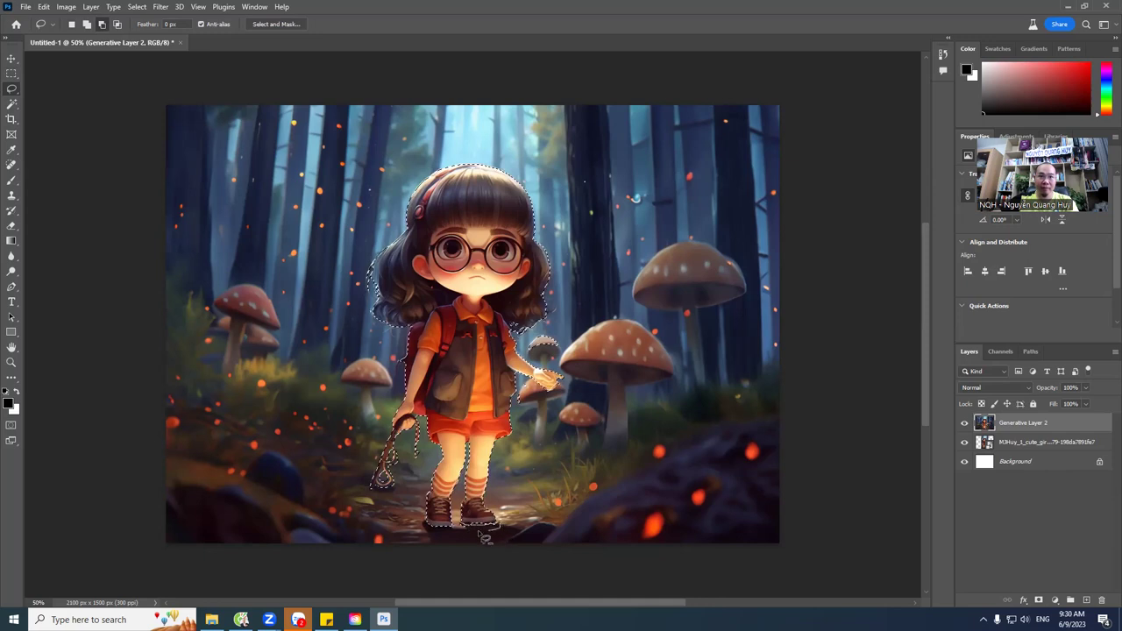
pyautogui.moveTo(506, 531)
pyautogui.mouseDown()
pyautogui.moveTo(464, 531)
pyautogui.moveTo(492, 531)
pyautogui.moveTo(473, 533)
pyautogui.mouseUp()
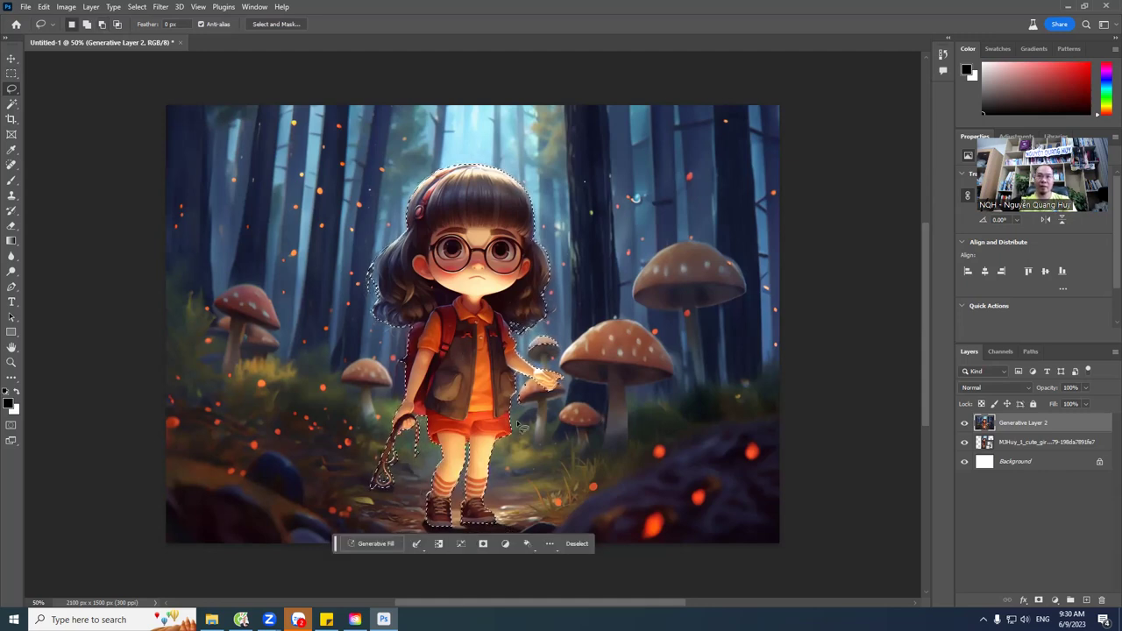
# Step: Invert the selection and Generative Fill the surroundings with a blurred, sunlit forest path
pyautogui.rightClick(496, 266)
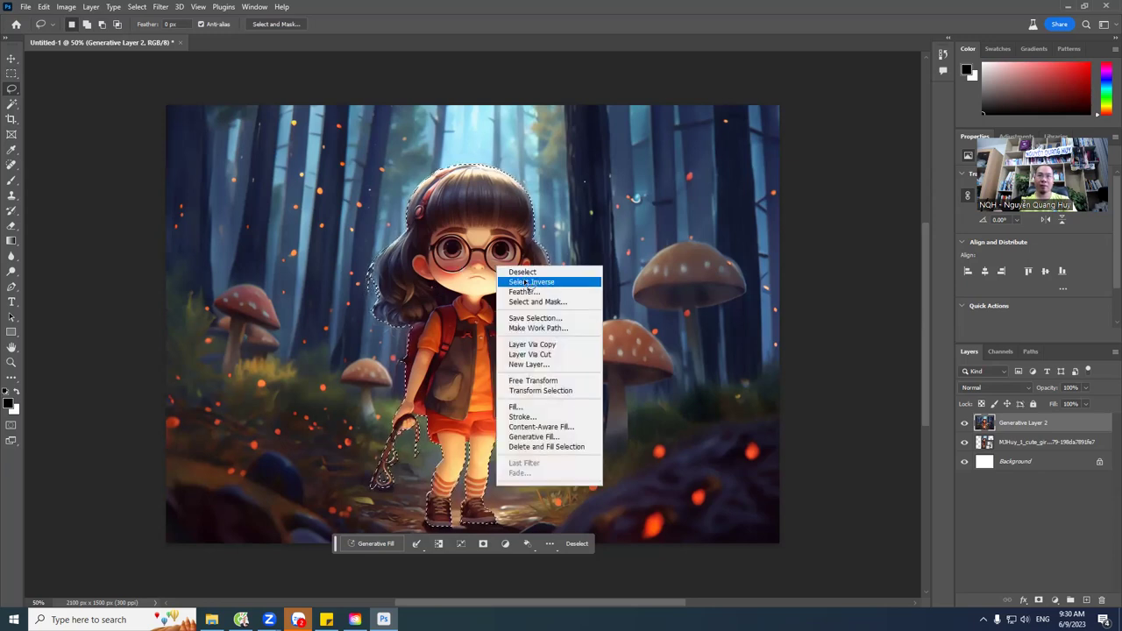
pyautogui.click(528, 282)
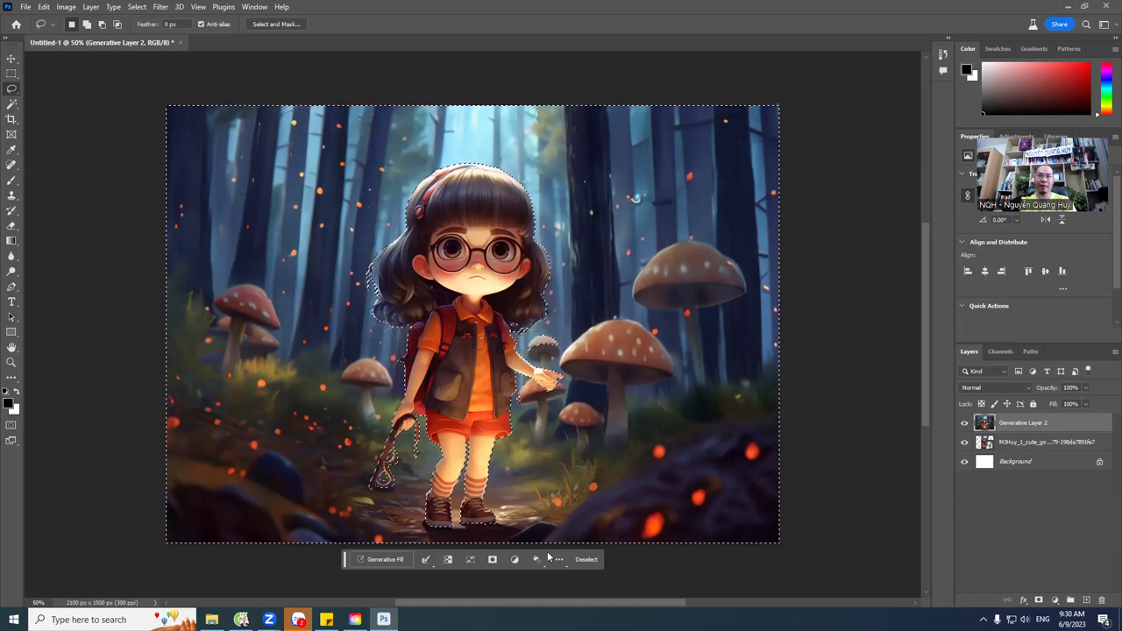
pyautogui.click(393, 561)
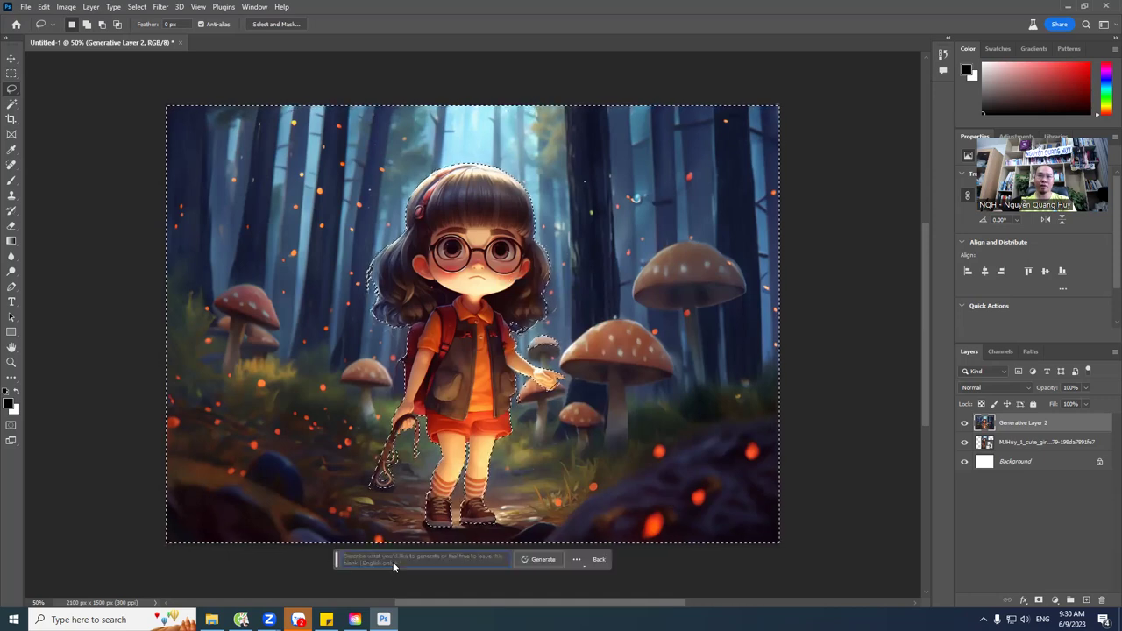
pyautogui.click(542, 559)
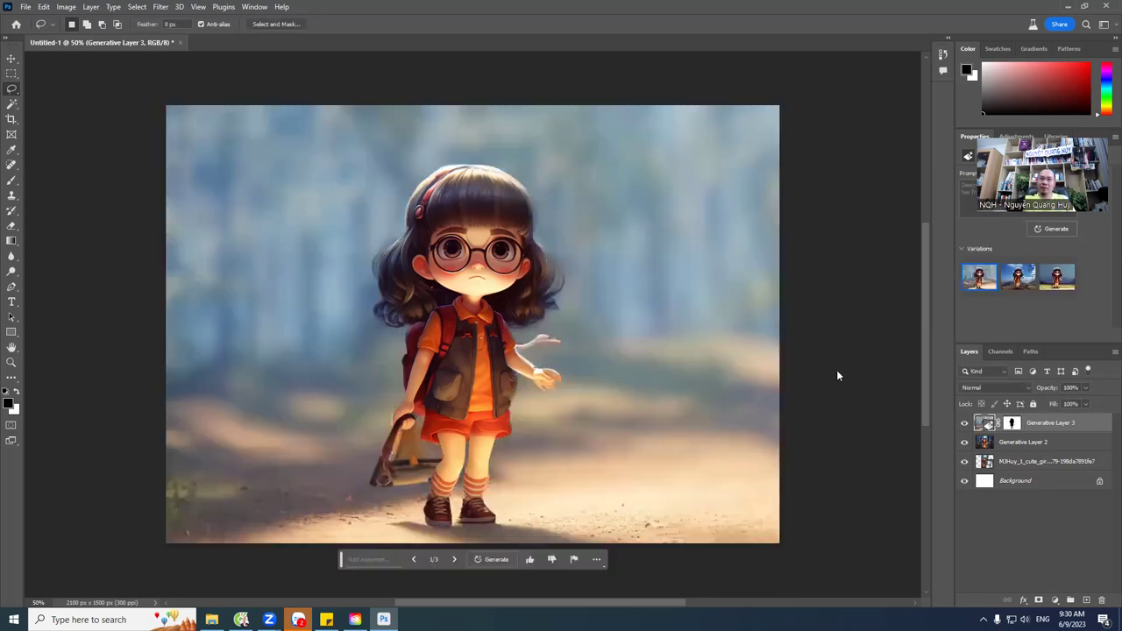
# Step: Preview the grassy-field and mountain variations, settle on the blurred forest one, and open a new prompt
pyautogui.click(455, 560)
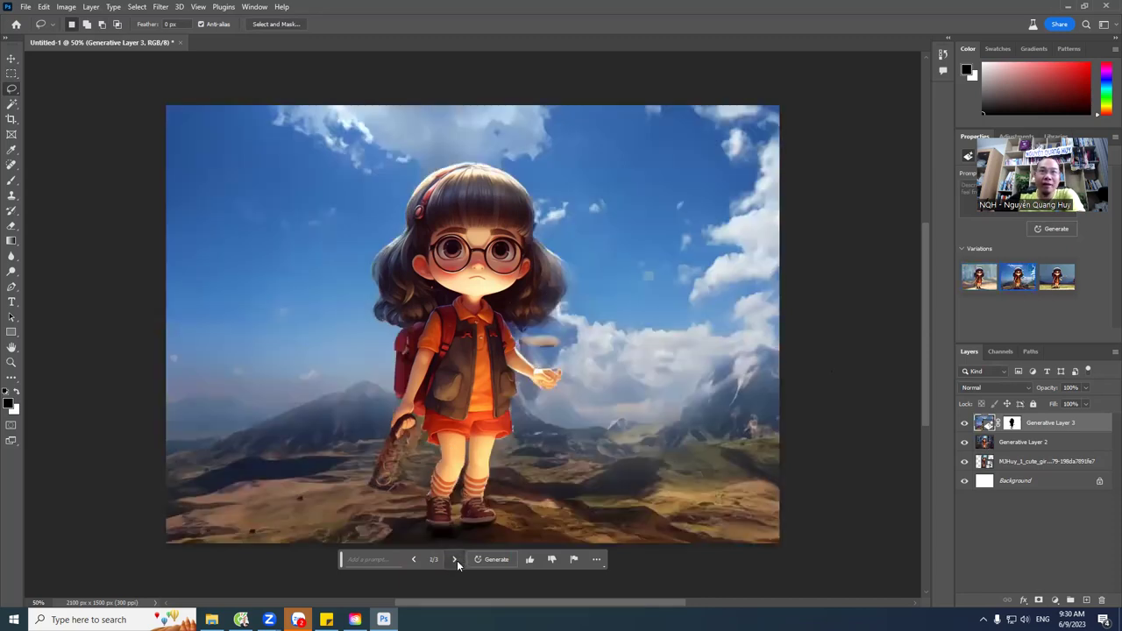
pyautogui.click(455, 561)
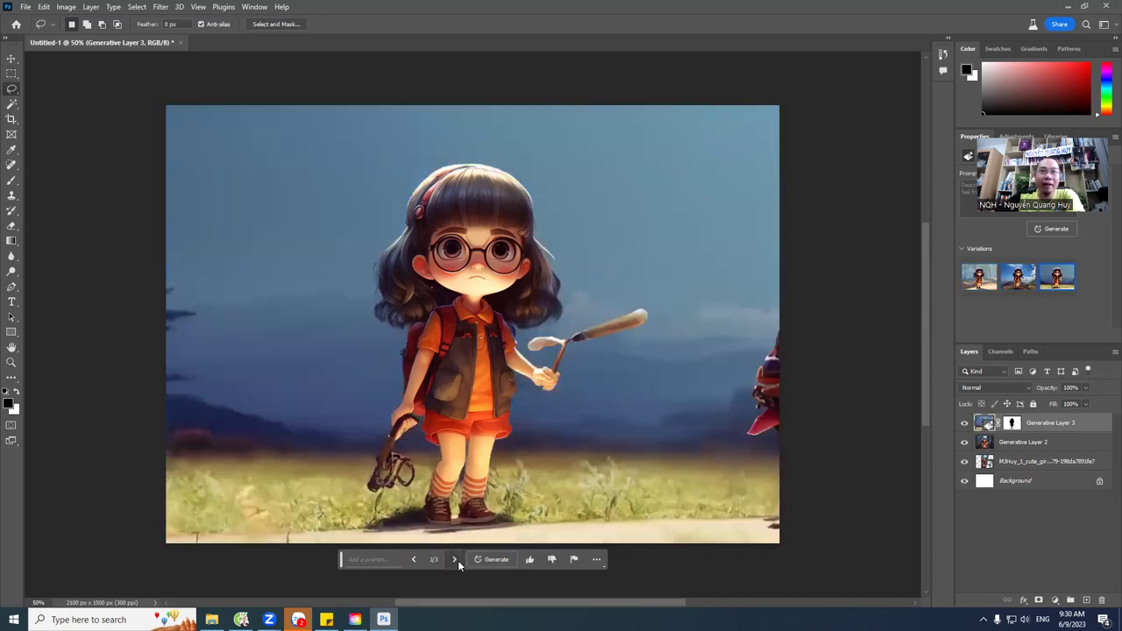
pyautogui.click(455, 561)
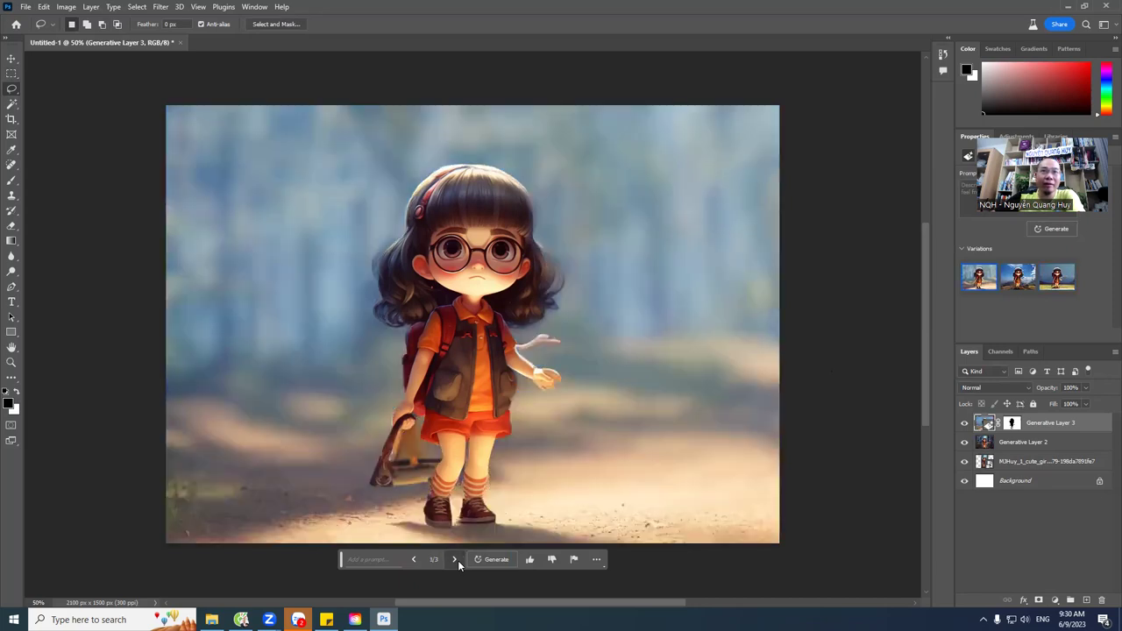
pyautogui.click(455, 560)
pyautogui.click(456, 560)
pyautogui.click(389, 557)
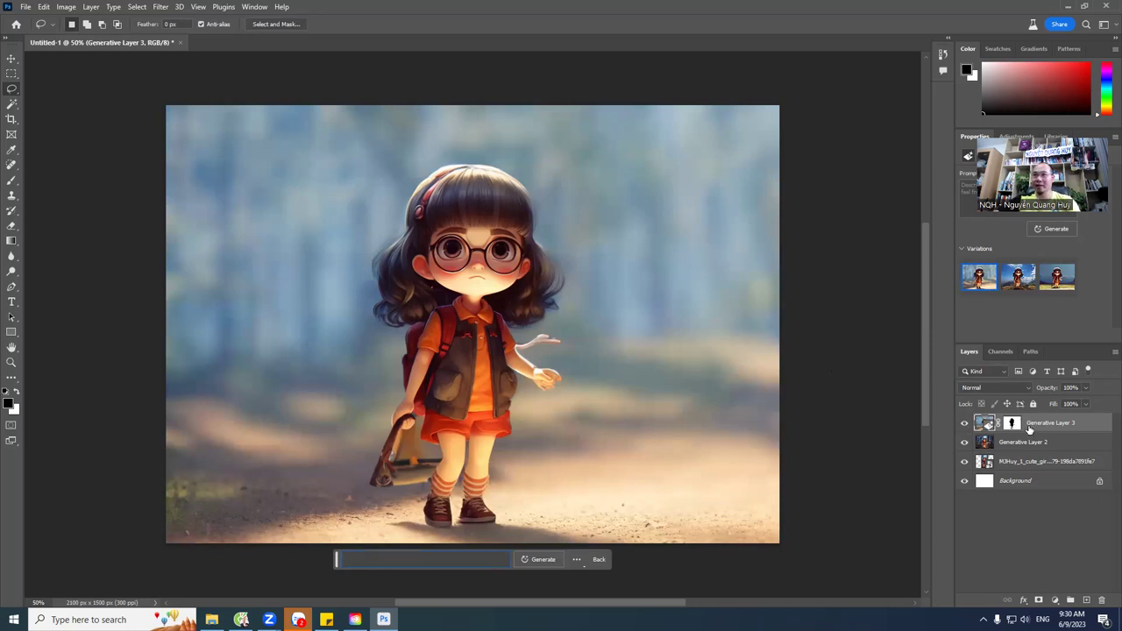
# Step: Generate a new fill with the prompt 'aeach', then switch to the browser while it runs
pyautogui.click(429, 558)
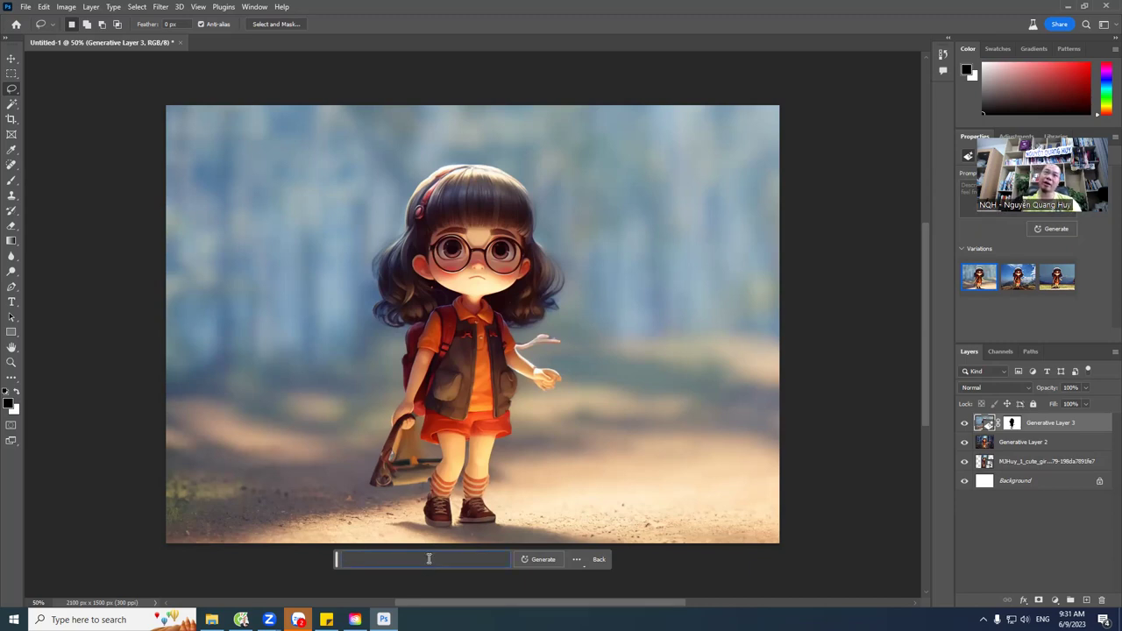
pyautogui.write('a')
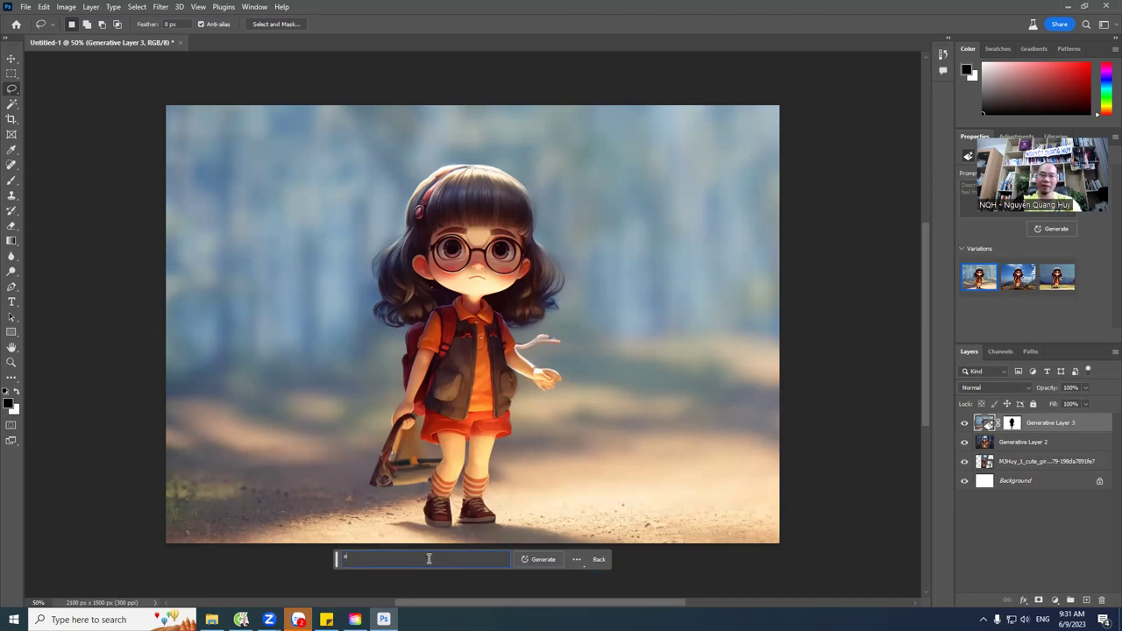
pyautogui.write('each')
pyautogui.click(543, 564)
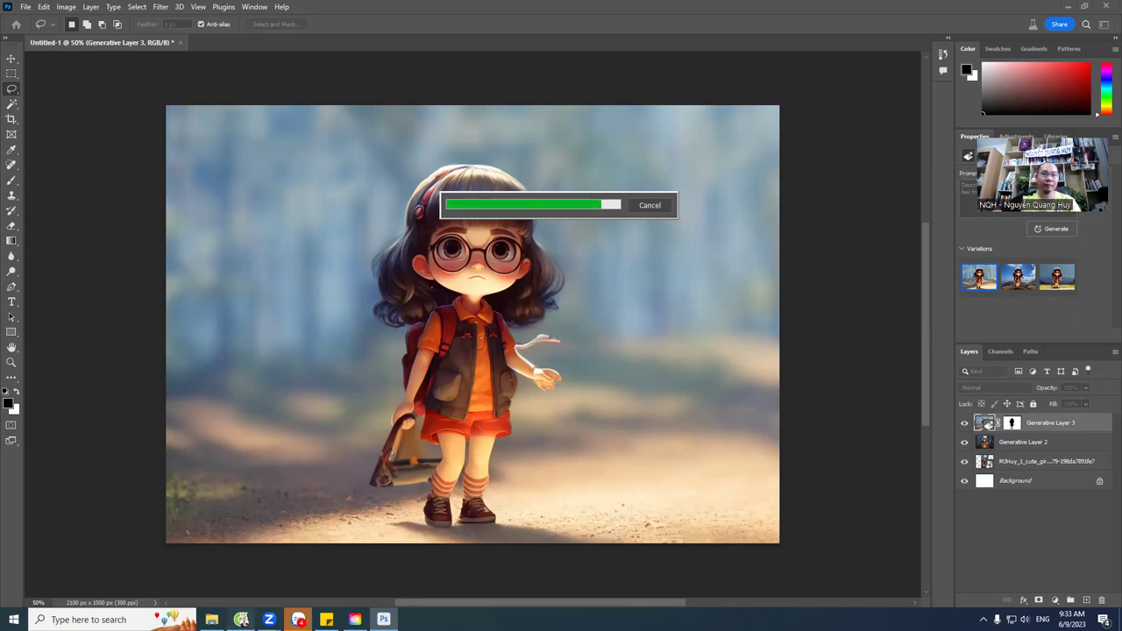
pyautogui.click(240, 620)
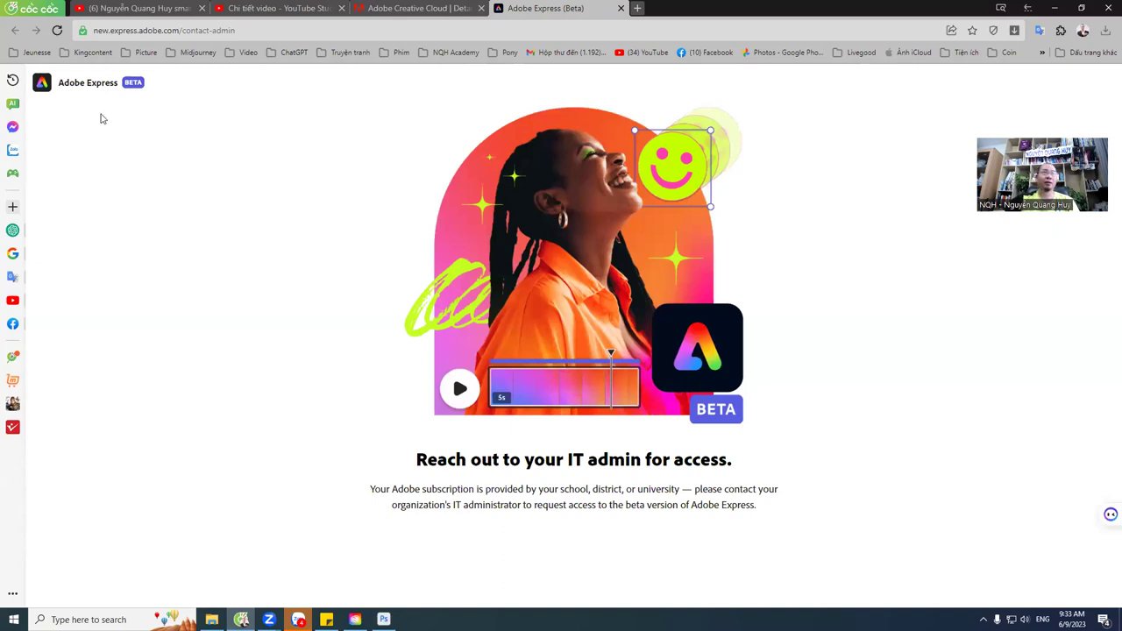
# Step: Return to the Adobe Creative Cloud tab, browse its product cards, and glance at the Adobe Express tab
pyautogui.click(177, 32)
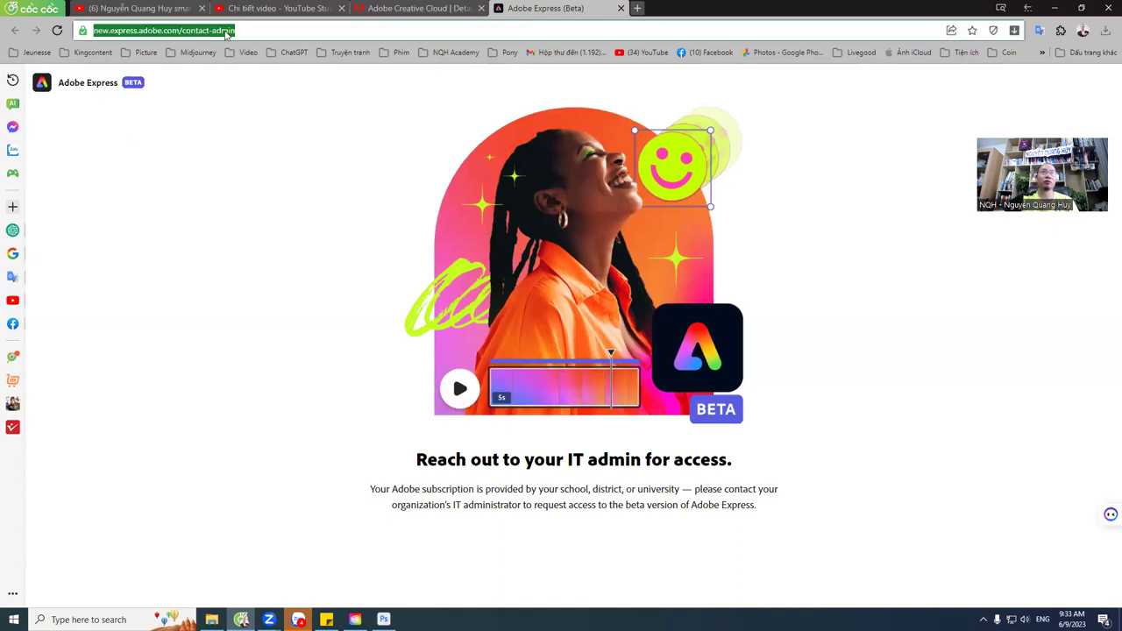
pyautogui.click(419, 8)
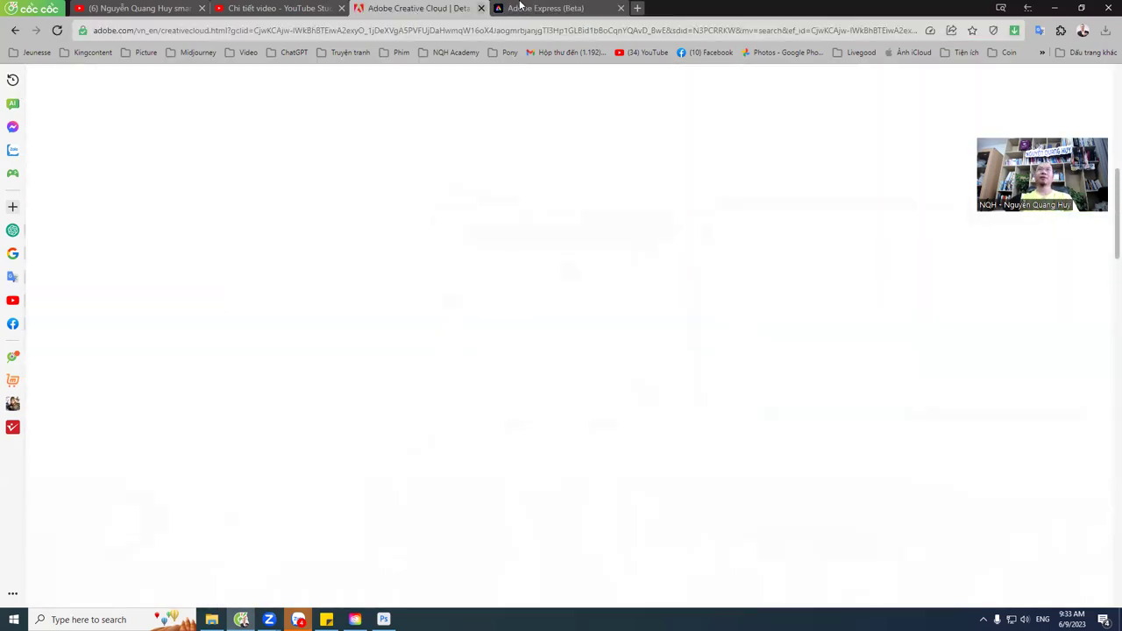
pyautogui.scroll(5, 521, 333)
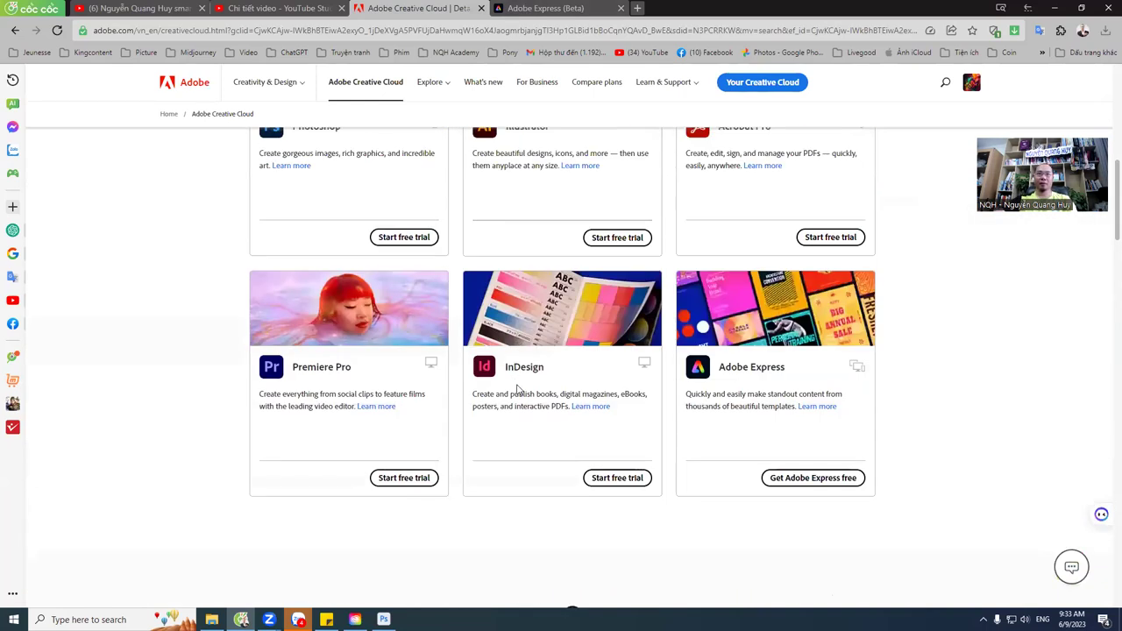
pyautogui.scroll(5, 519, 465)
pyautogui.scroll(2, 515, 482)
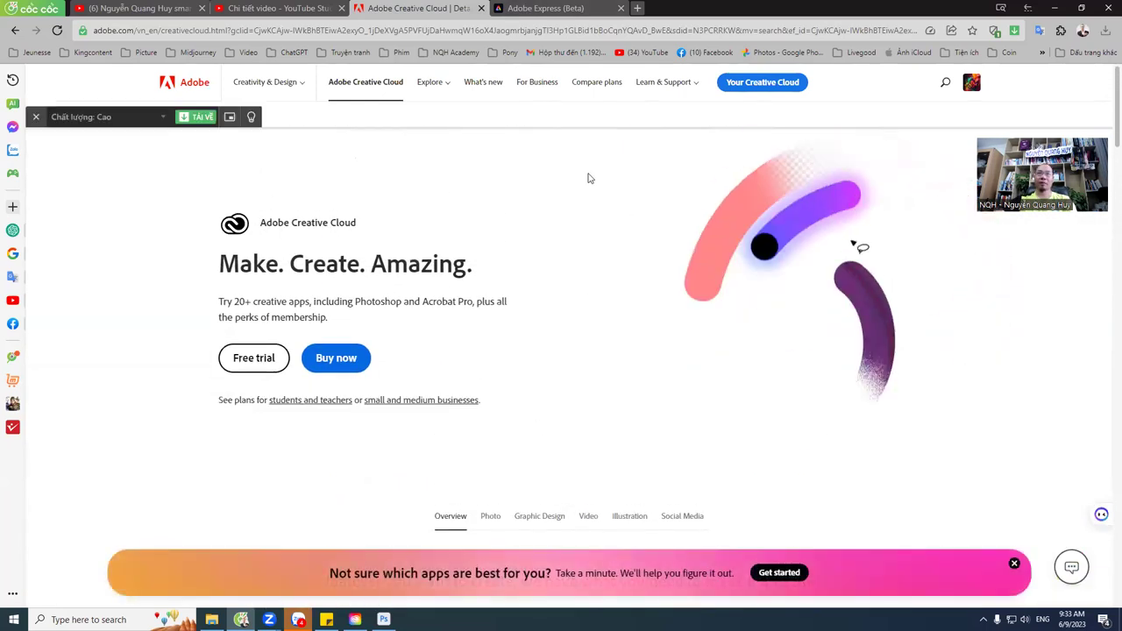
pyautogui.click(542, 10)
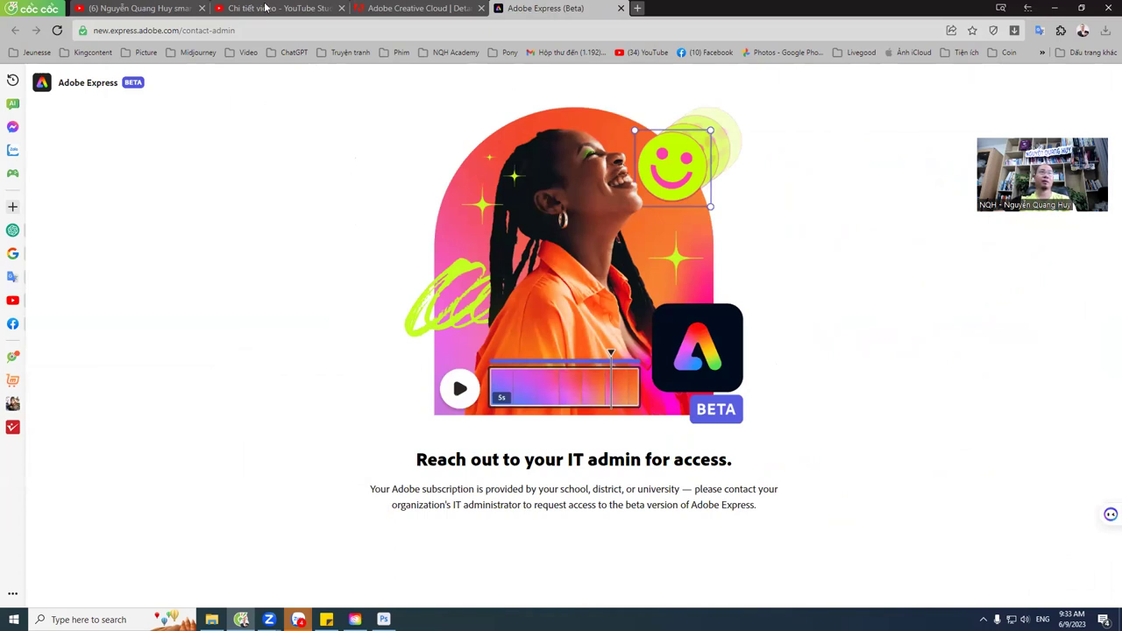
pyautogui.click(419, 7)
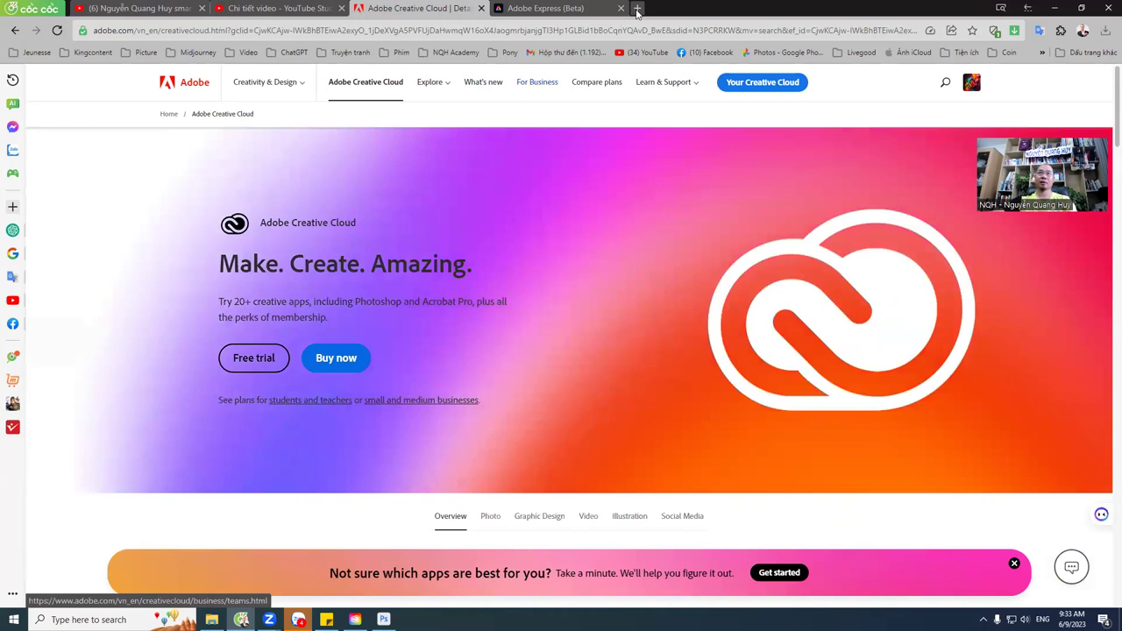
# Step: Search Google for 'photoshop beta' in a new tab
pyautogui.click(636, 9)
pyautogui.write('photo')
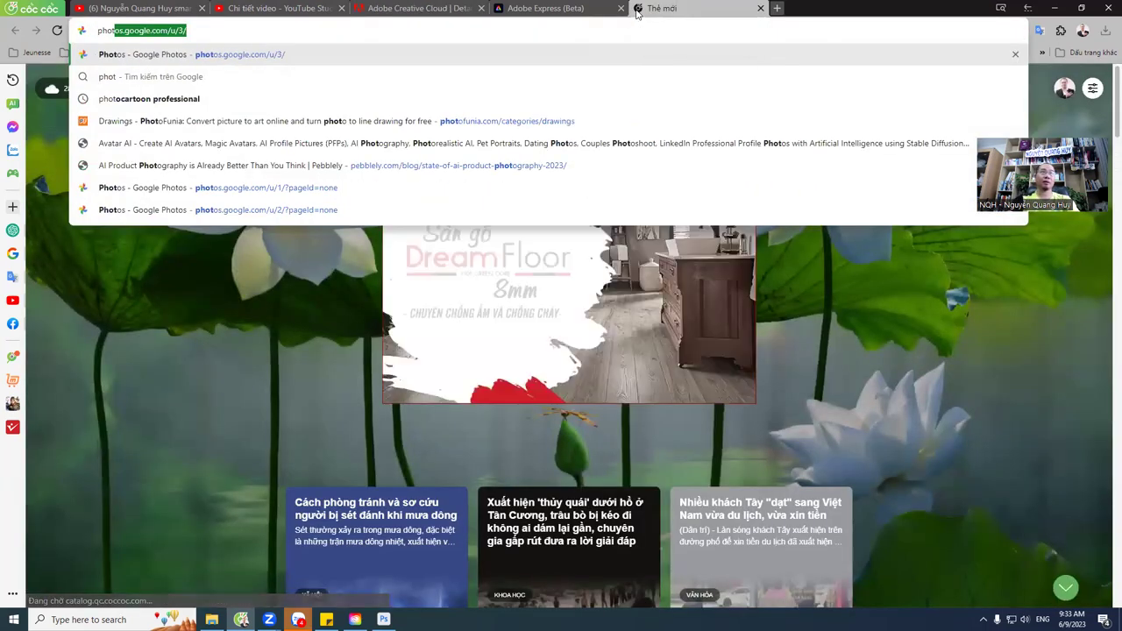
pyautogui.write(' sghop')
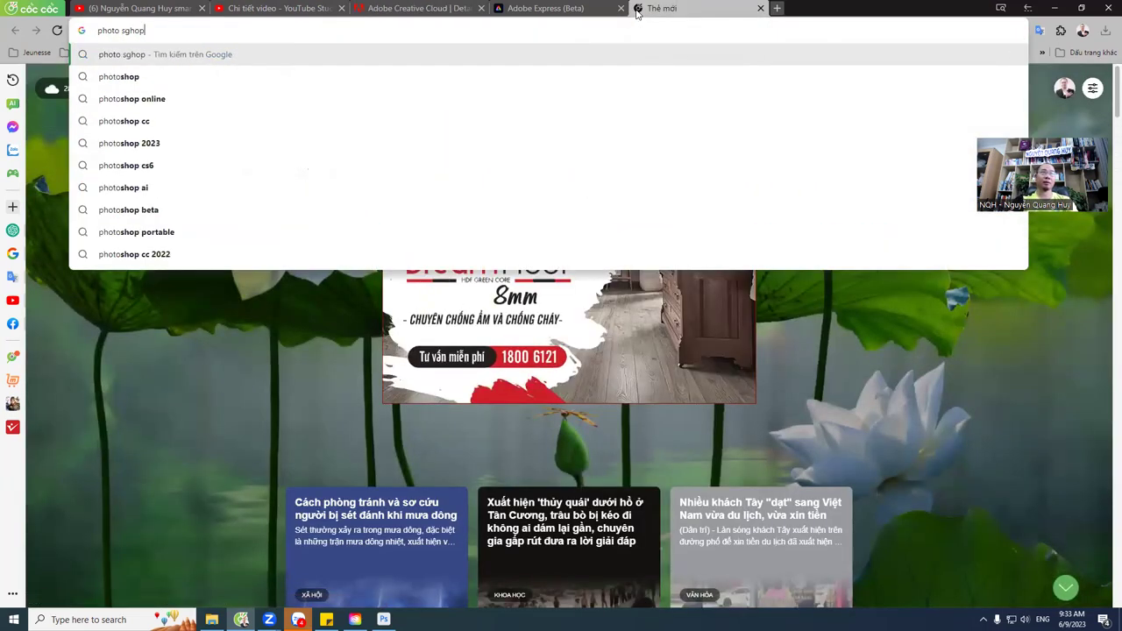
pyautogui.press('BackSpace')
pyautogui.press('BackSpace')
pyautogui.press('BackSpace')
pyautogui.press('BackSpace')
pyautogui.press('BackSpace')
pyautogui.press('BackSpace')
pyautogui.write('s')
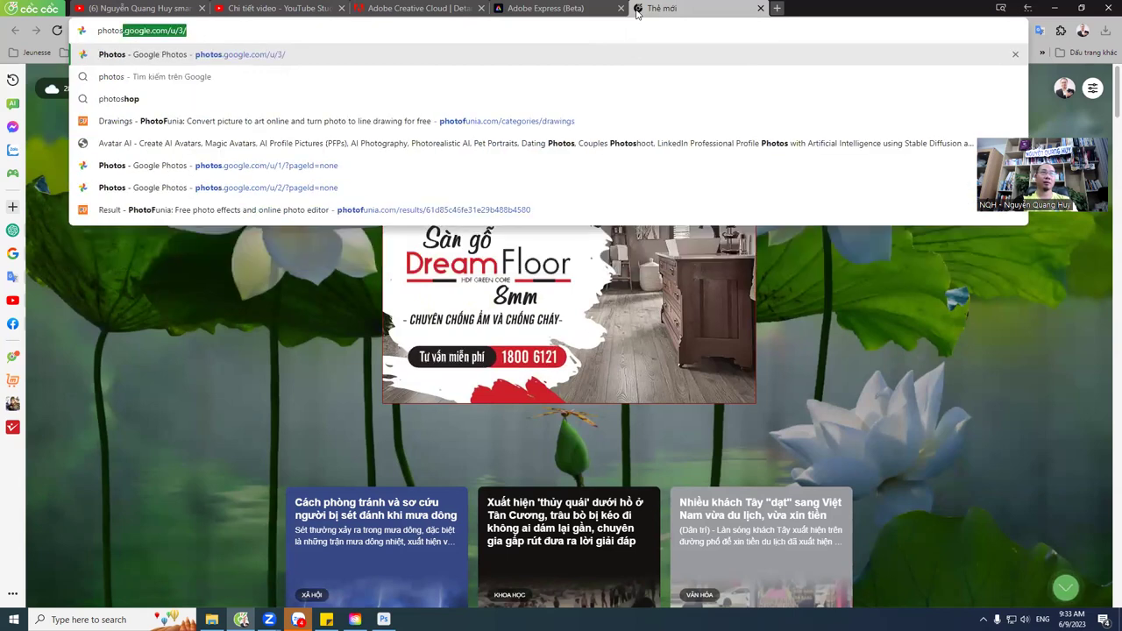
pyautogui.write('hop beta')
pyautogui.press('Return')
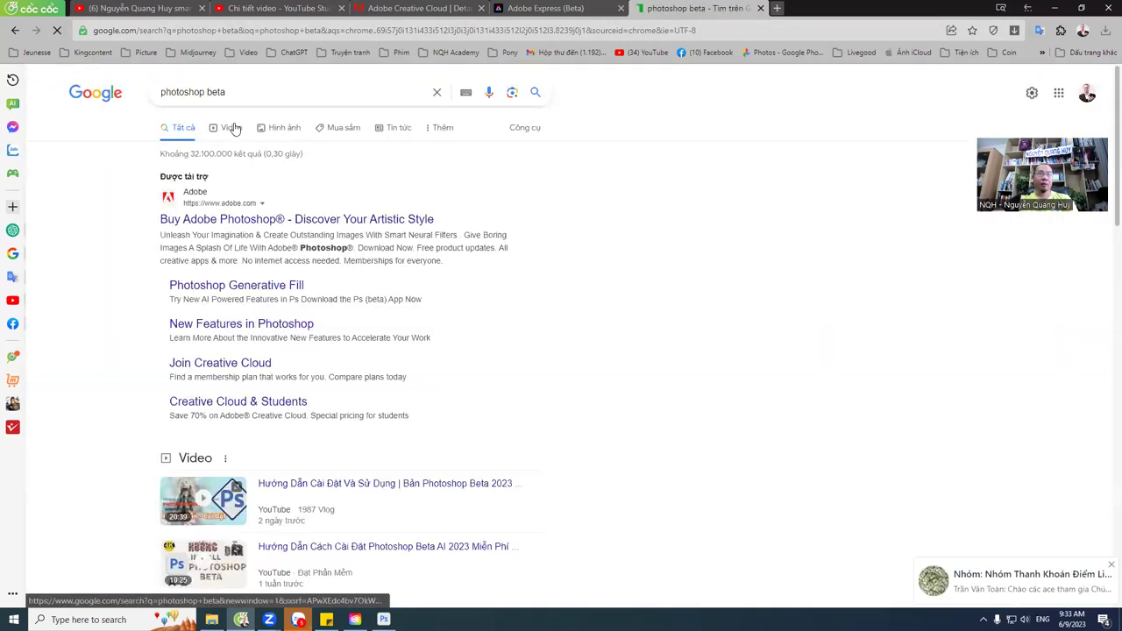
# Step: Filter to video results and open 'New Generative Fill in Photoshop (beta) 2023'
pyautogui.click(233, 127)
pyautogui.scroll(-1, 63, 288)
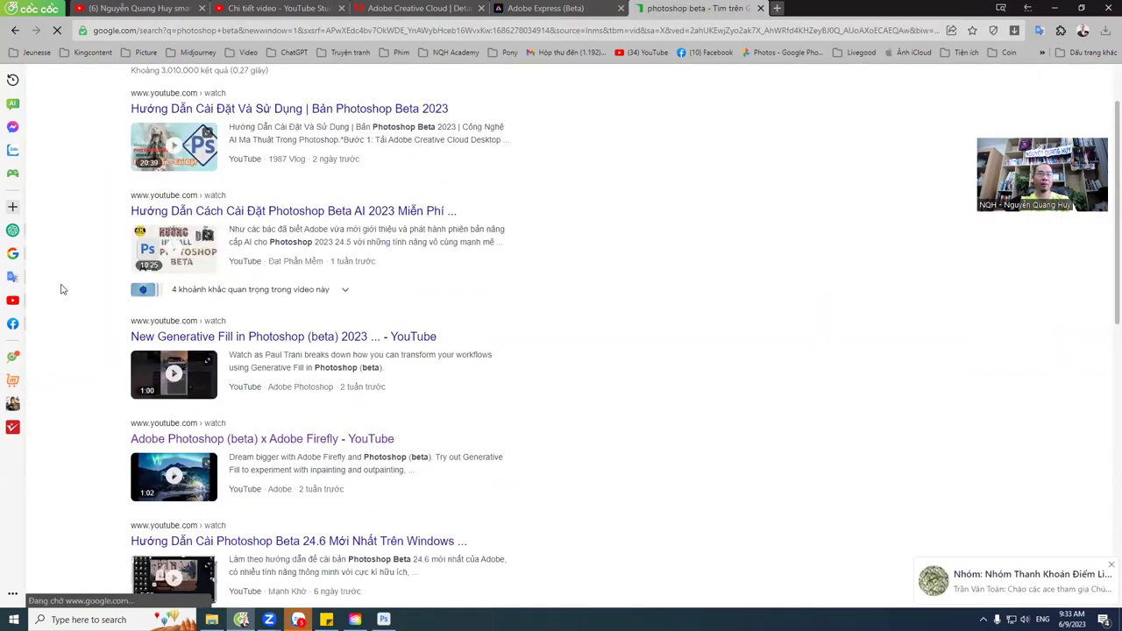
pyautogui.scroll(-2, 68, 308)
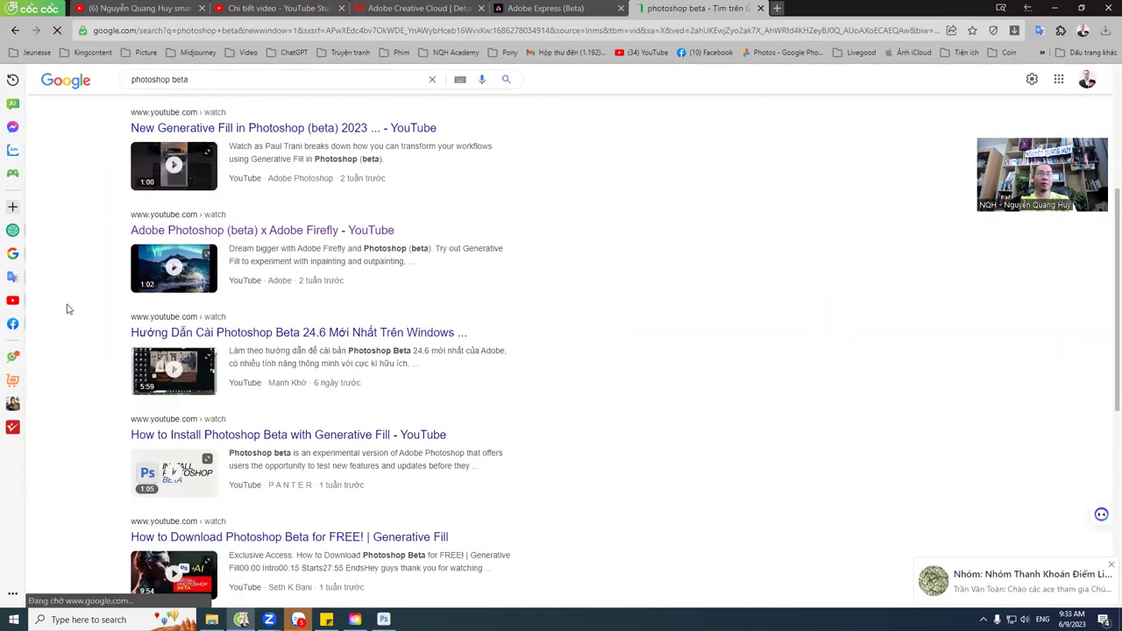
pyautogui.click(255, 129)
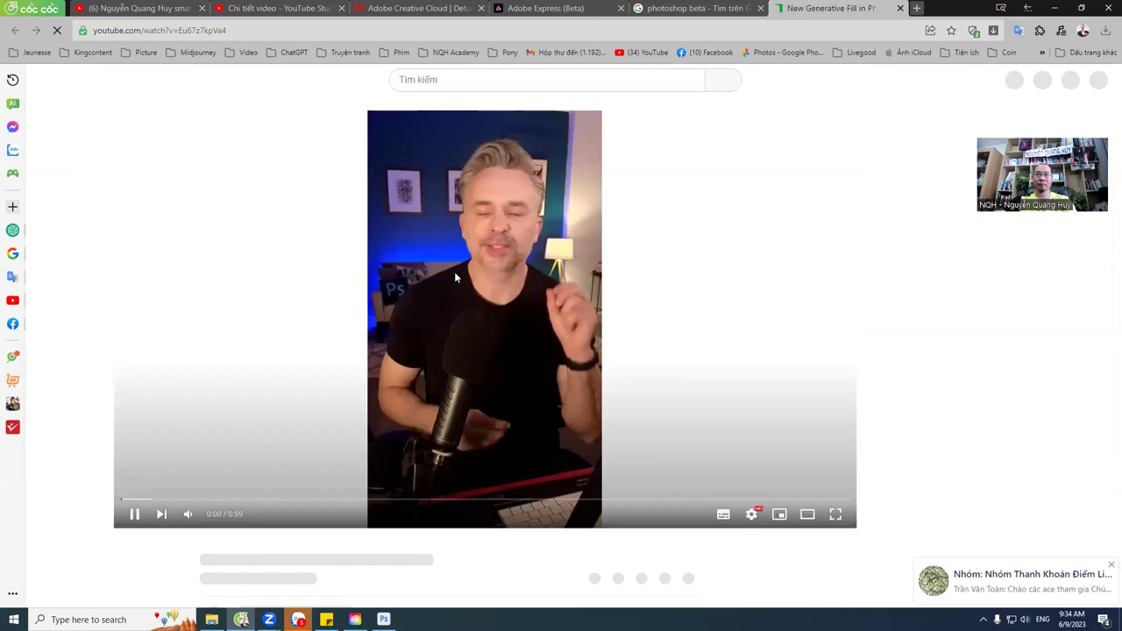
# Step: Seek the Generative Fill demo to 0:07 and pause it at 0:27
pyautogui.click(216, 500)
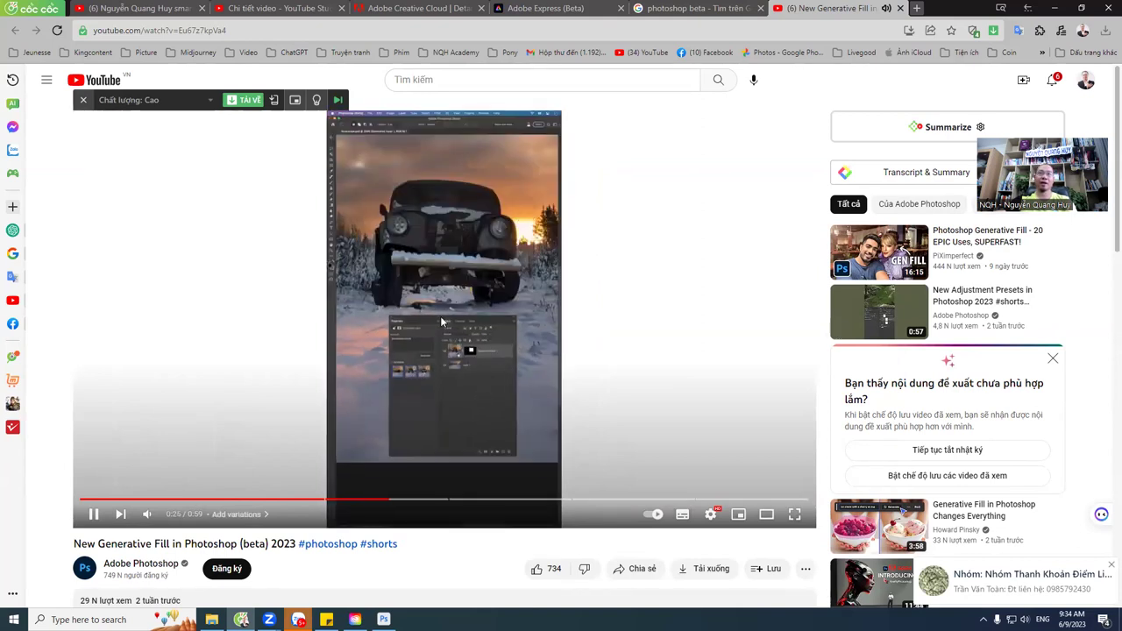
pyautogui.click(451, 303)
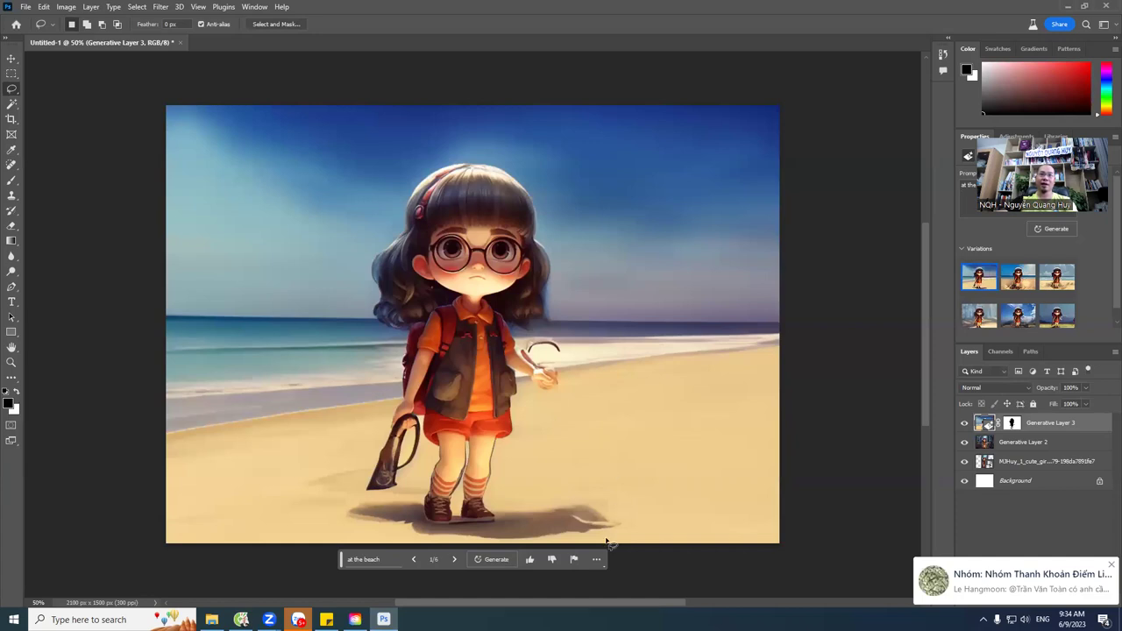
# Step: Compare the cloudy and clear-sky beach variations, ending on clear-blue-sky variation 2/6
pyautogui.click(455, 560)
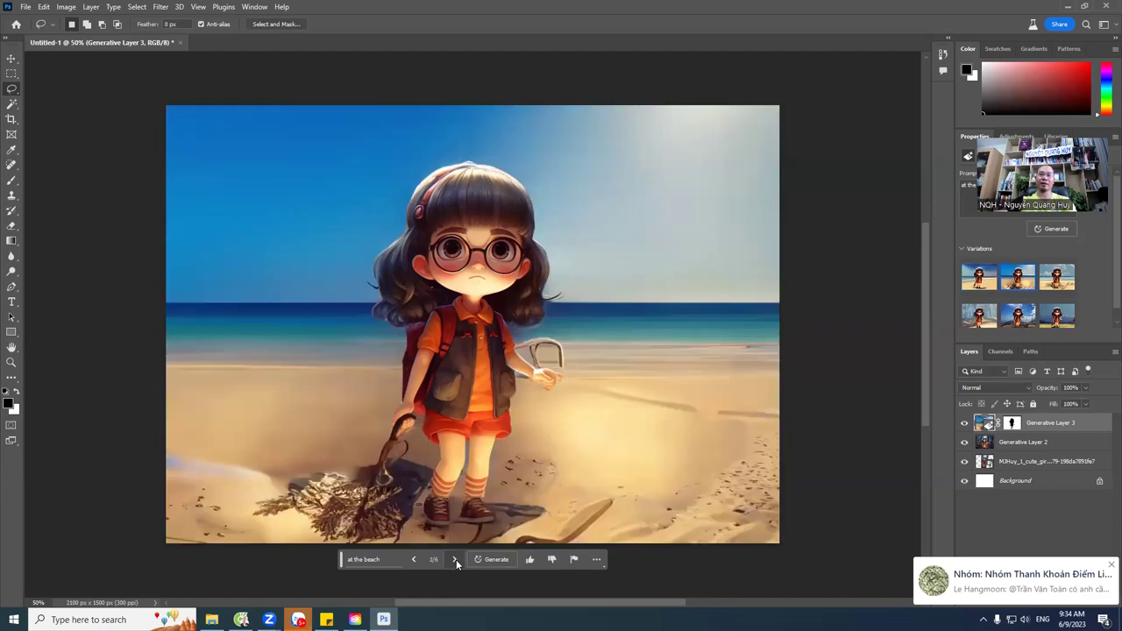
pyautogui.click(456, 559)
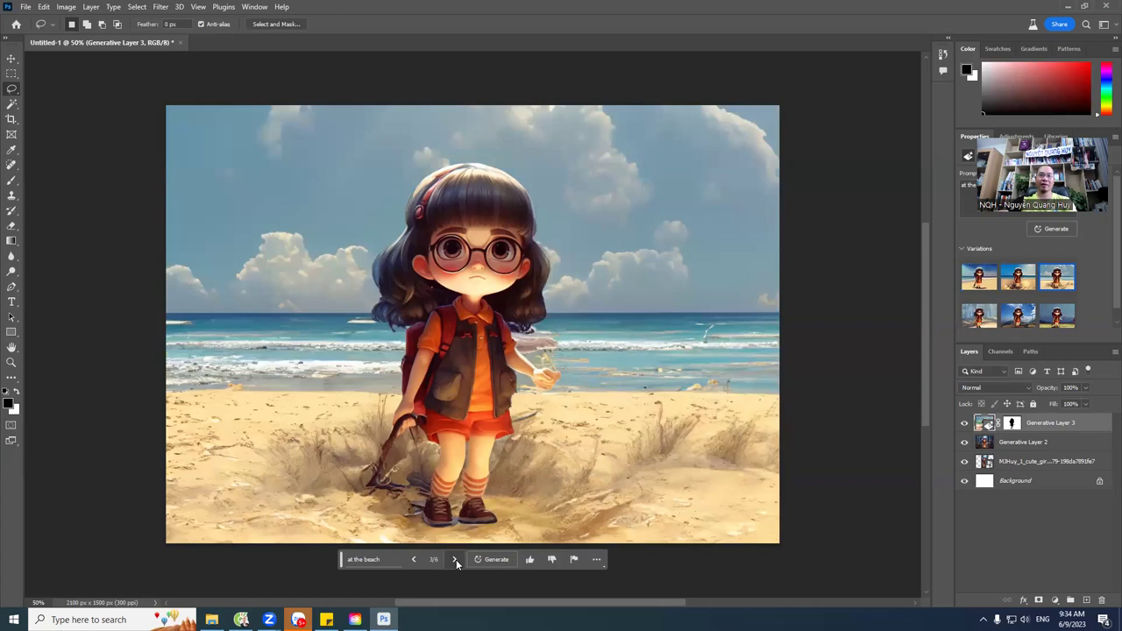
pyautogui.click(414, 559)
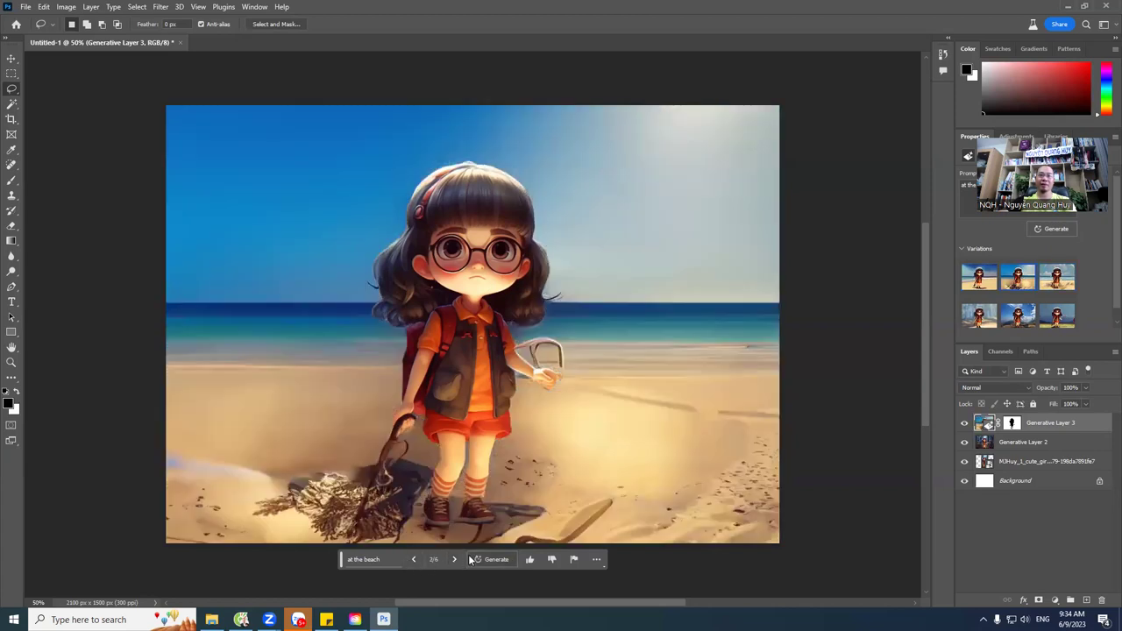
pyautogui.click(455, 560)
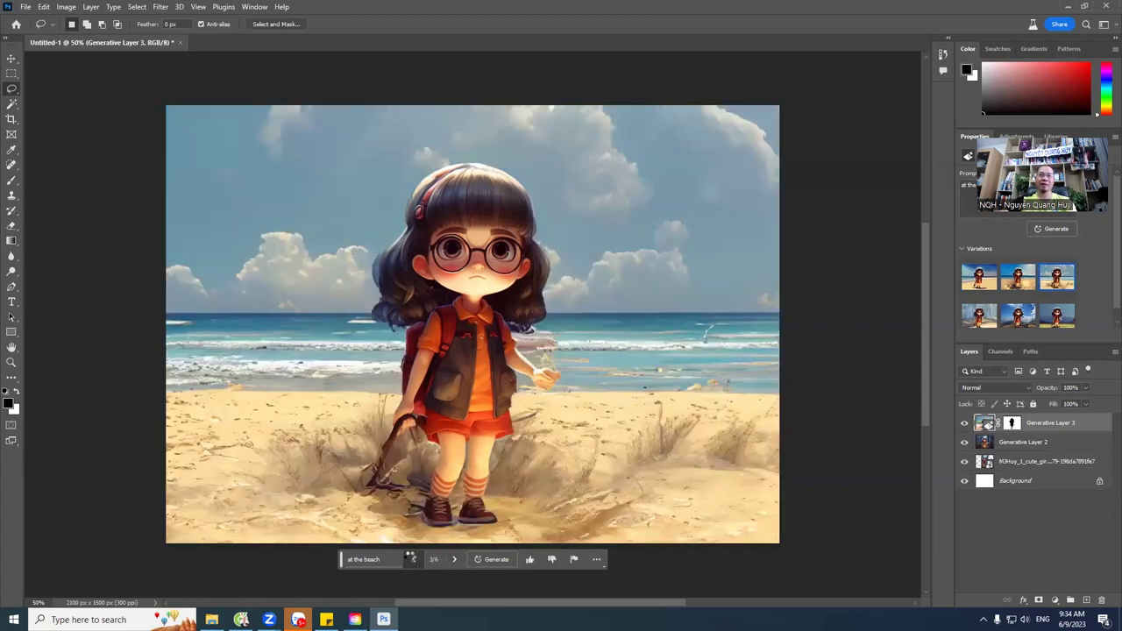
pyautogui.click(413, 559)
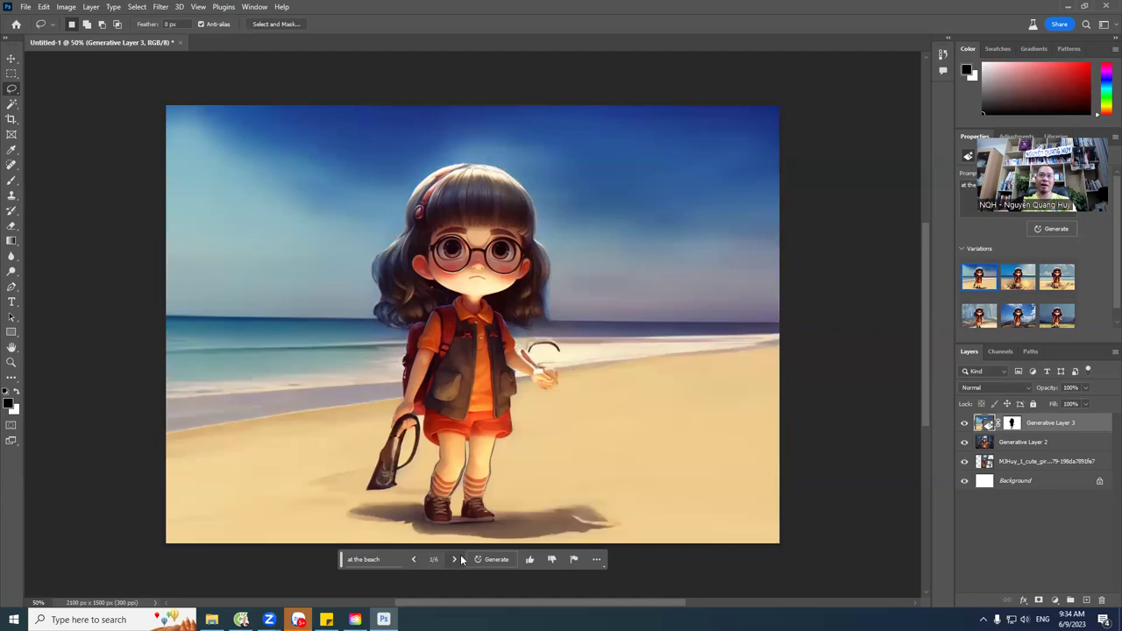
pyautogui.click(456, 560)
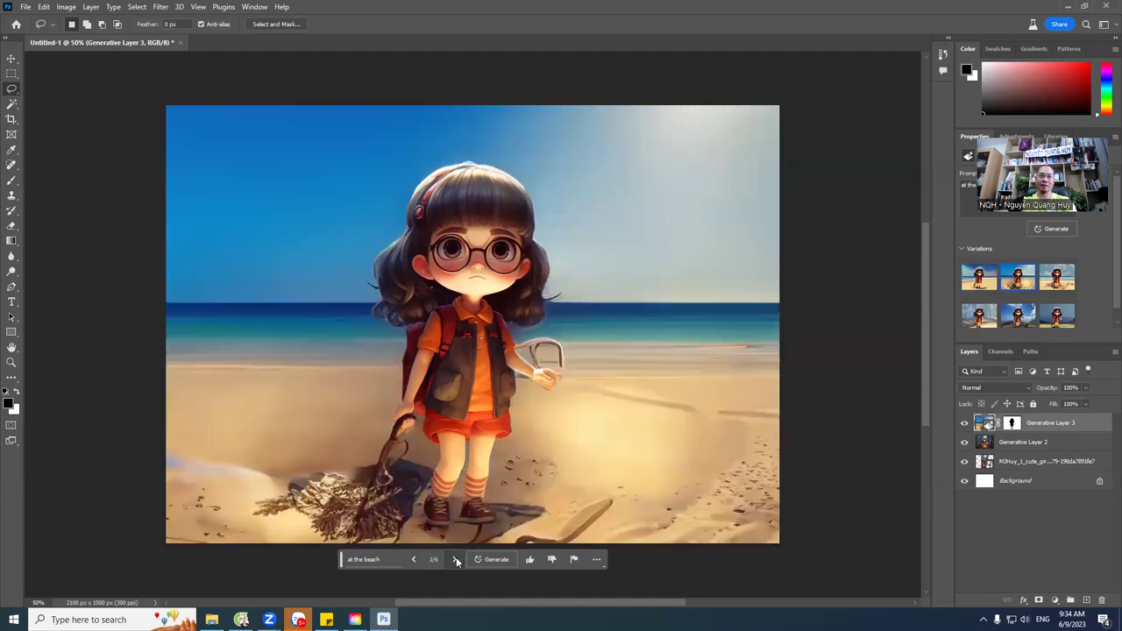
pyautogui.click(456, 560)
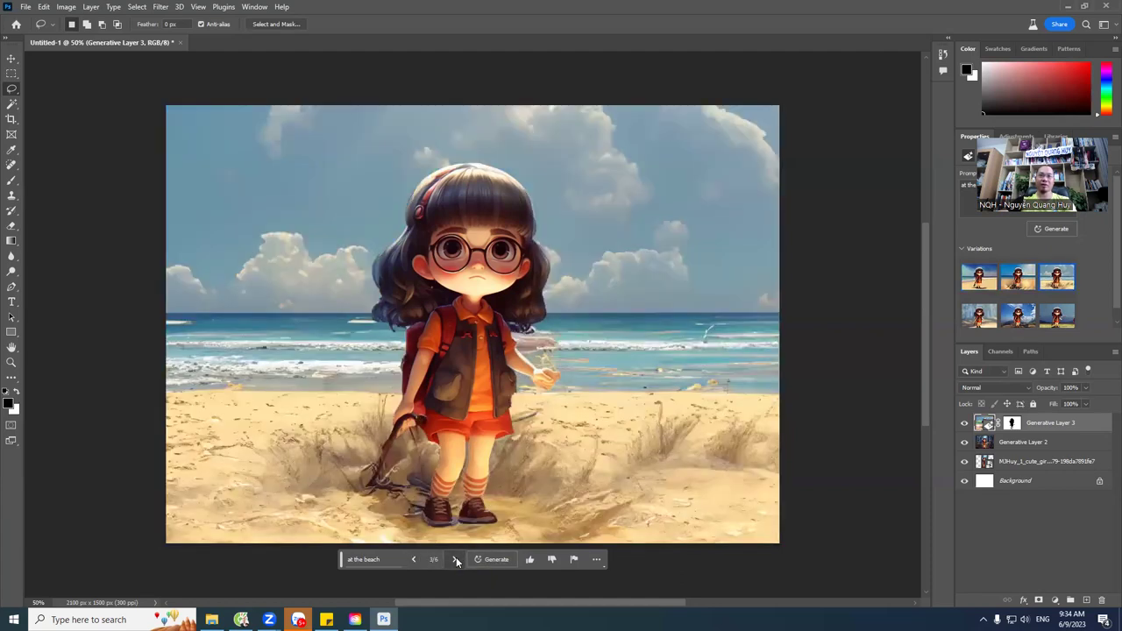
pyautogui.click(413, 559)
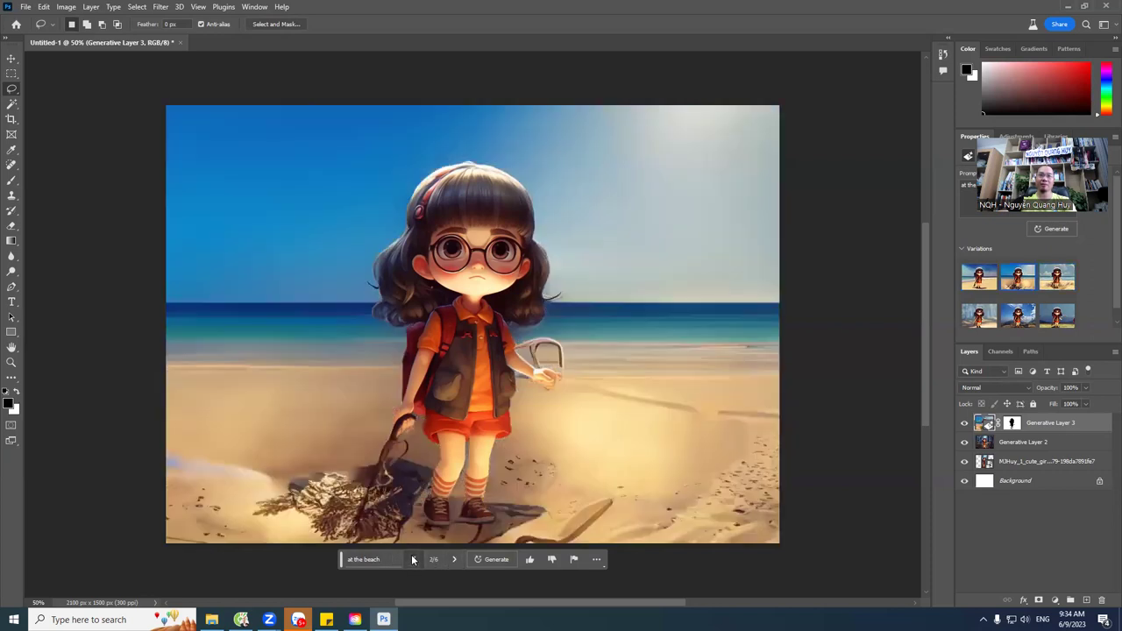
pyautogui.moveTo(466, 414); pyautogui.dragTo(399, 408)
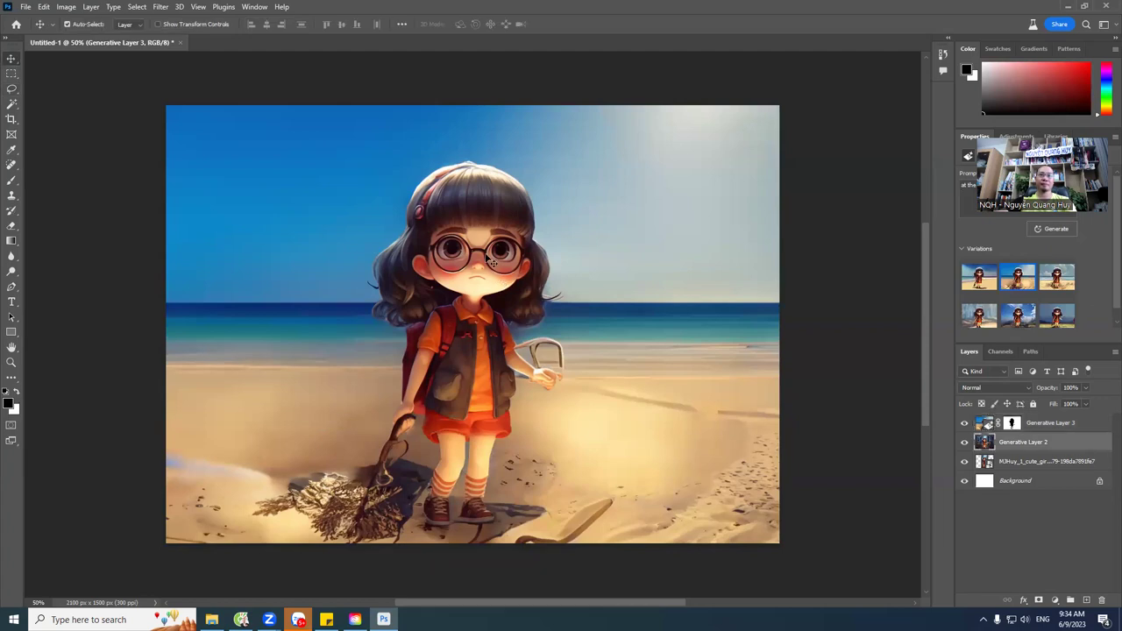
# Step: Drag Generative Layer 2 around the canvas and realign it behind the girl using smart guides
pyautogui.moveTo(492, 263)
pyautogui.mouseDown()
pyautogui.moveTo(486, 300)
pyautogui.moveTo(591, 190)
pyautogui.moveTo(432, 171)
pyautogui.mouseUp()
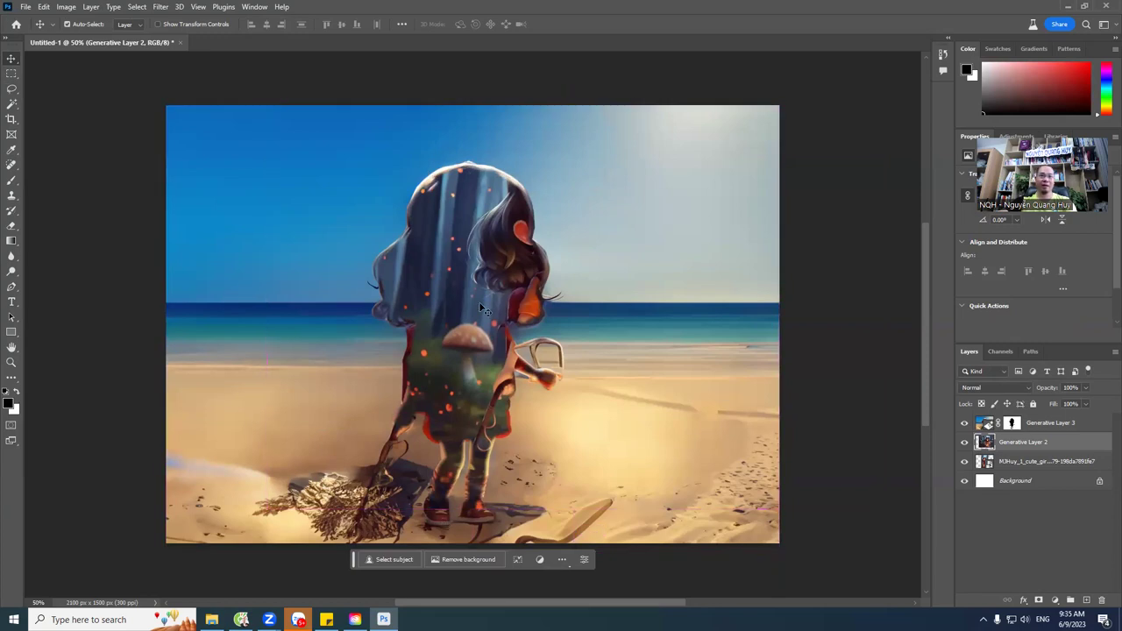
pyautogui.moveTo(480, 305); pyautogui.dragTo(765, 206)
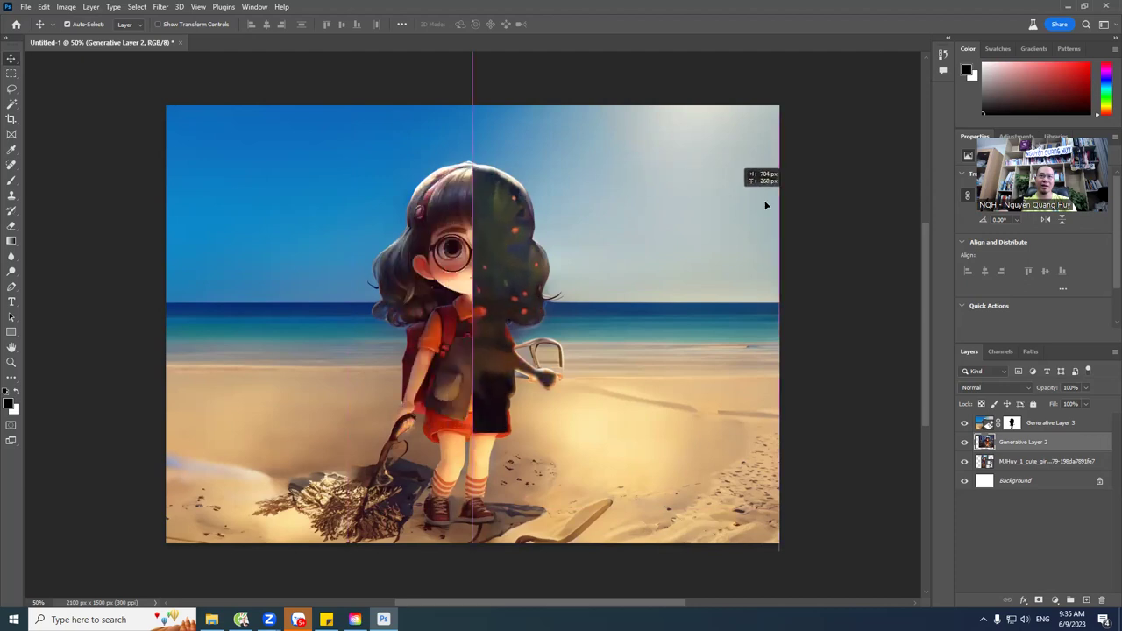
pyautogui.moveTo(765, 205); pyautogui.dragTo(444, 215)
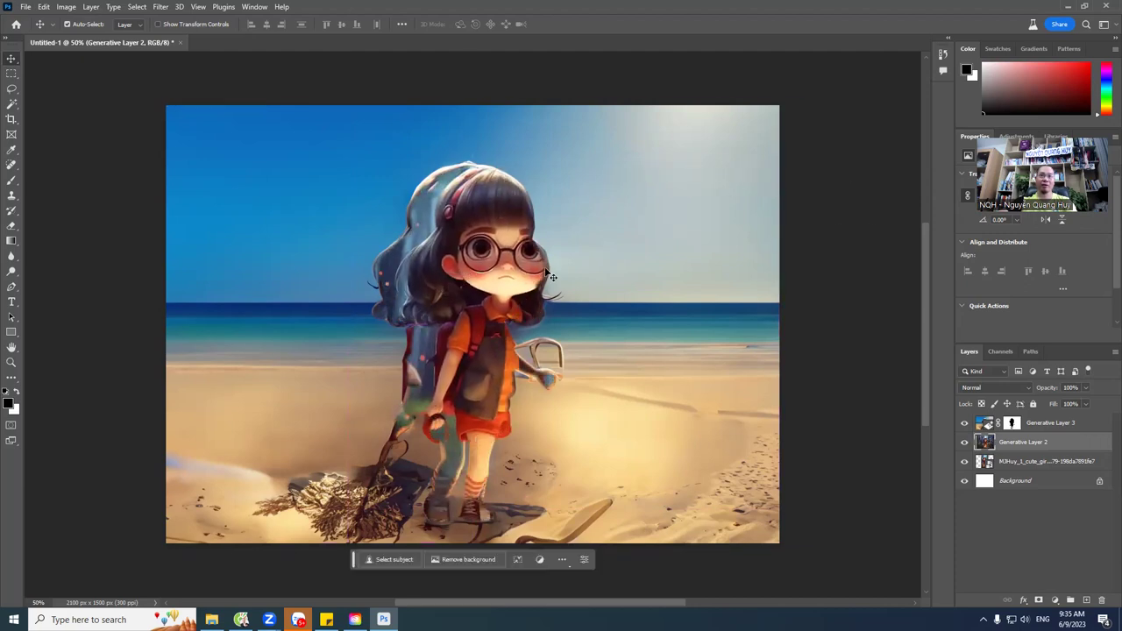
pyautogui.moveTo(491, 286)
pyautogui.mouseDown()
pyautogui.moveTo(486, 265)
pyautogui.moveTo(571, 260)
pyautogui.moveTo(484, 228)
pyautogui.mouseUp()
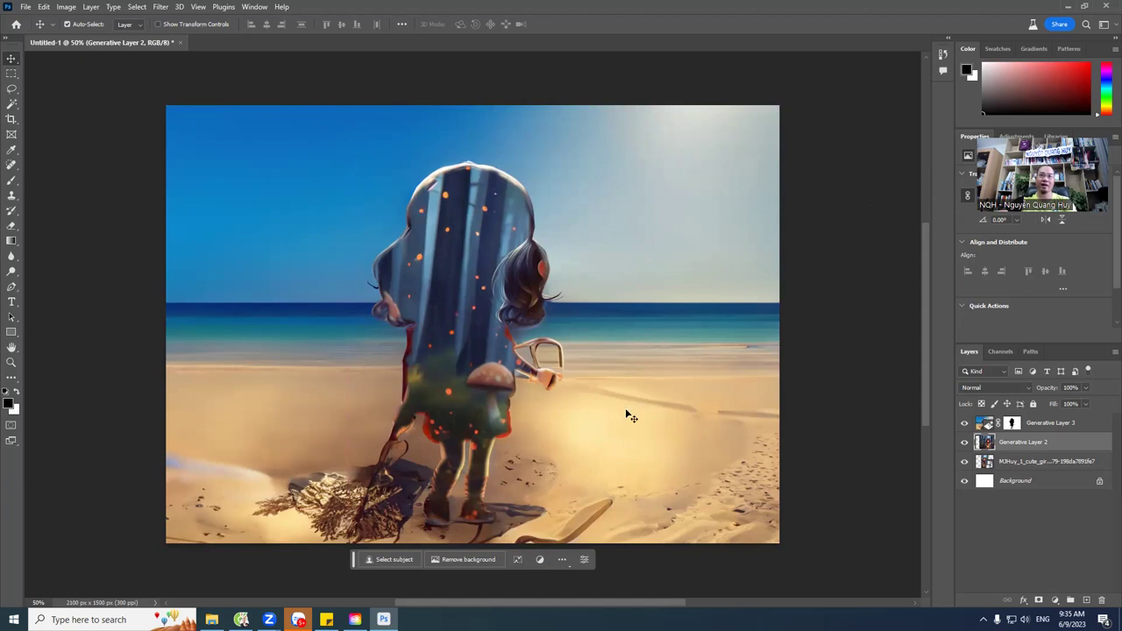
pyautogui.moveTo(445, 272); pyautogui.dragTo(458, 302)
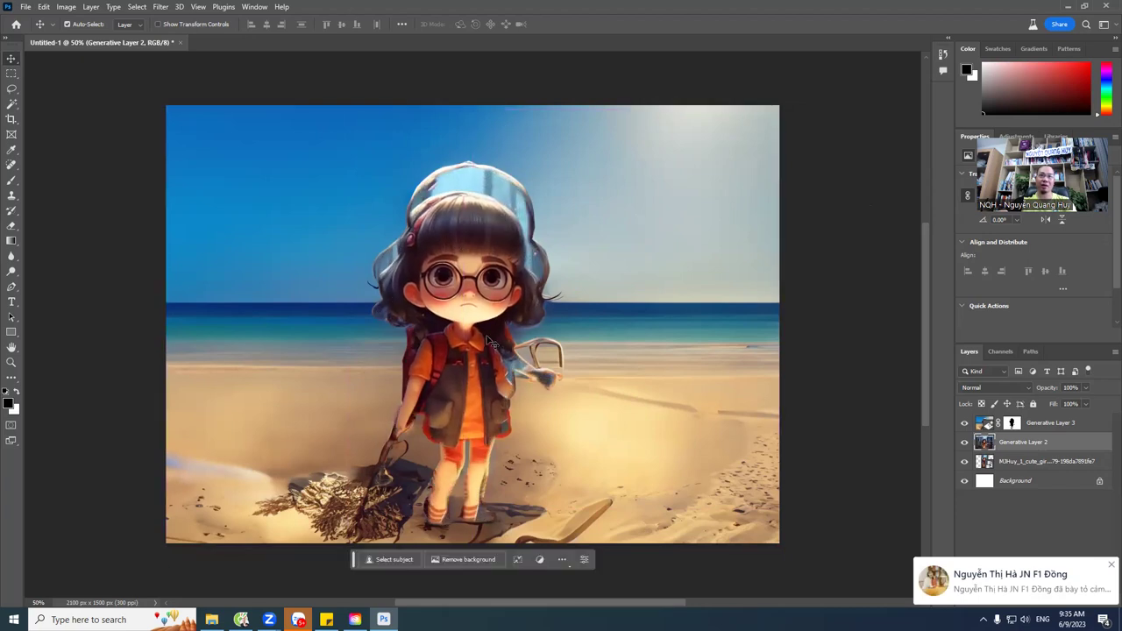
pyautogui.moveTo(489, 341); pyautogui.dragTo(491, 295)
pyautogui.moveTo(531, 351)
pyautogui.mouseDown()
pyautogui.moveTo(513, 332)
pyautogui.moveTo(497, 397)
pyautogui.moveTo(478, 307)
pyautogui.mouseUp()
# Step: On Generative Layer 3, preview the background variations and return to beach variation 1/6
pyautogui.click(583, 340)
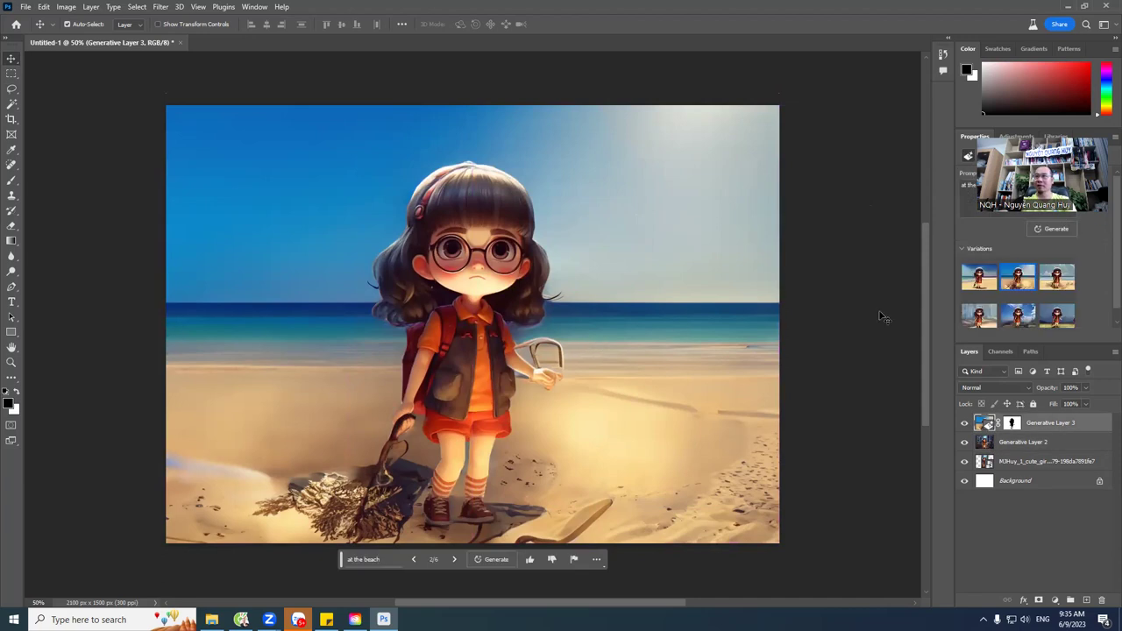
pyautogui.click(1017, 320)
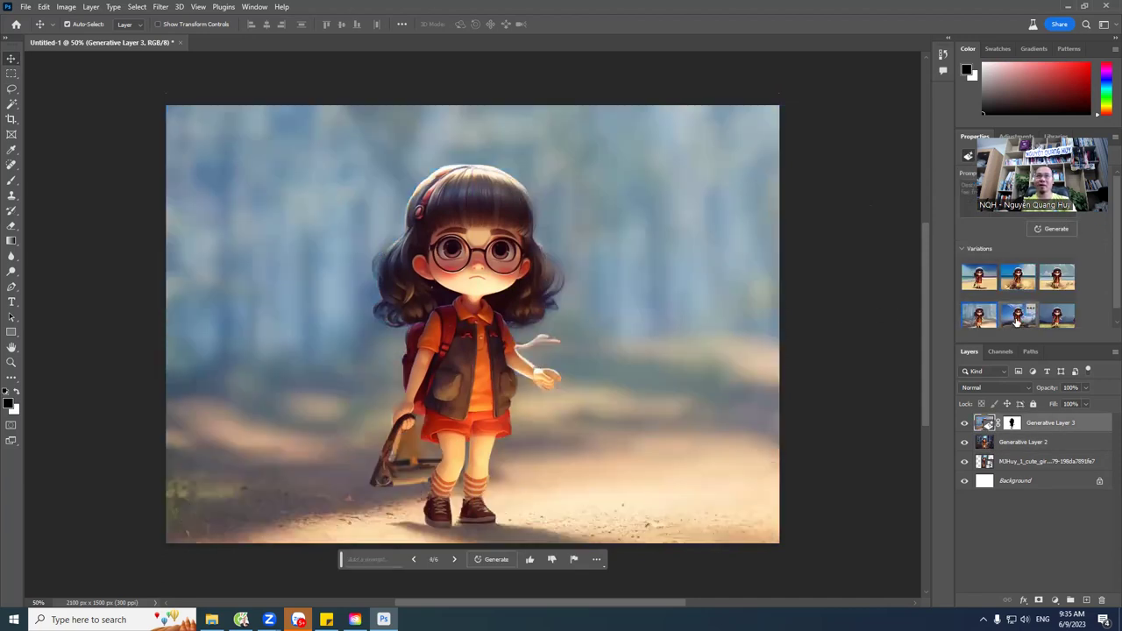
pyautogui.click(1046, 326)
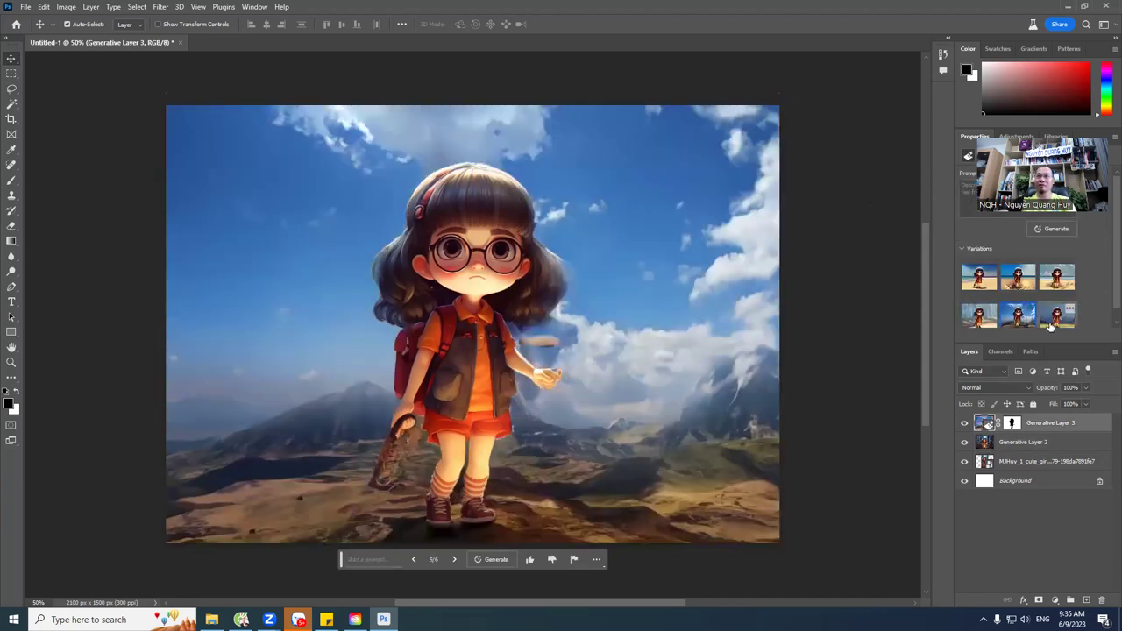
pyautogui.click(1057, 279)
pyautogui.click(1017, 279)
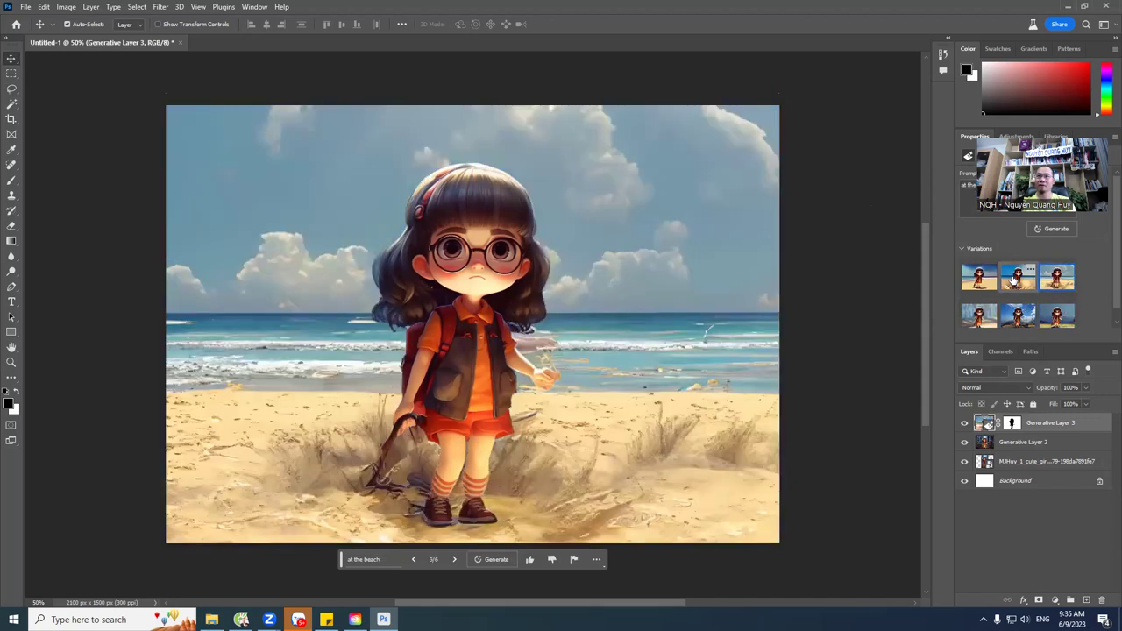
pyautogui.click(980, 279)
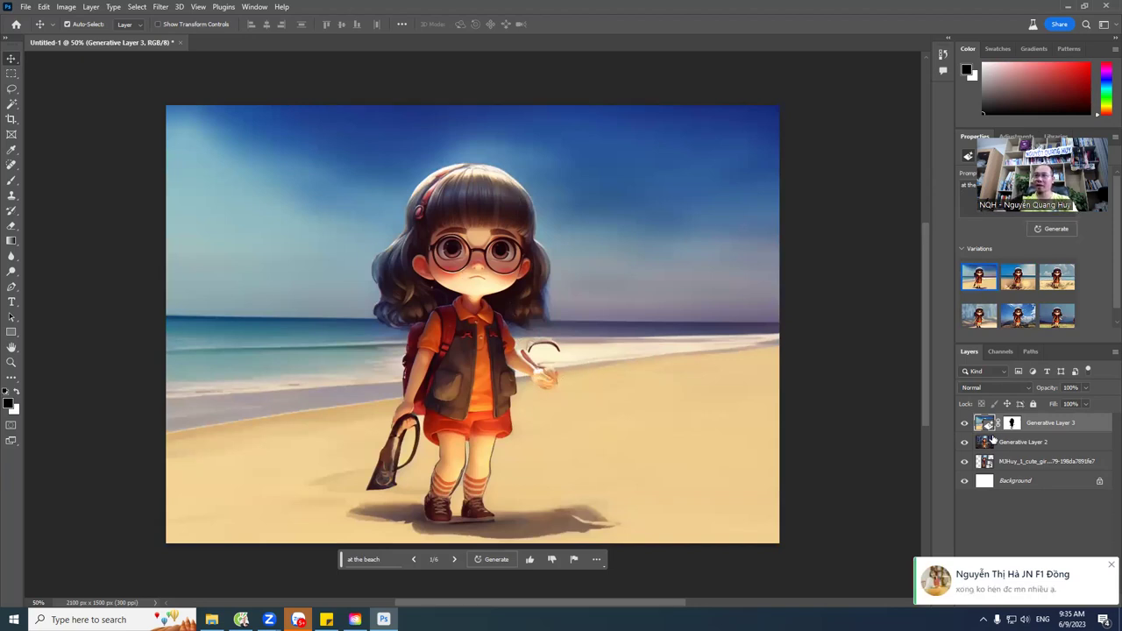
# Step: Marquee a rectangle of sand right of the girl, then return to the YouTube tutorial
pyautogui.click(11, 73)
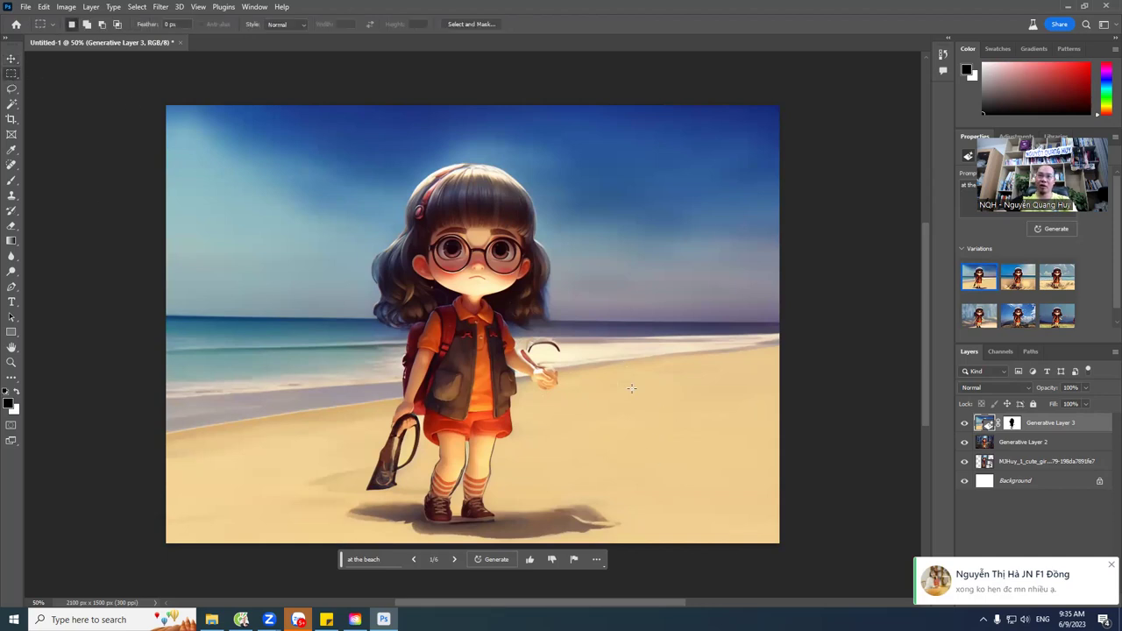
pyautogui.moveTo(634, 401); pyautogui.dragTo(729, 443)
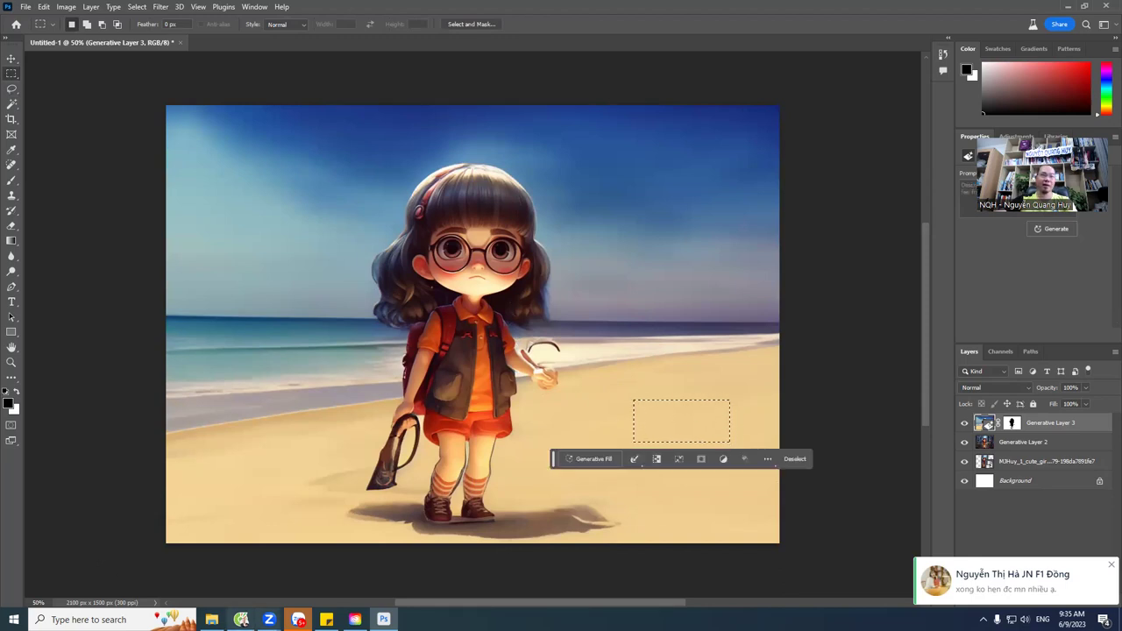
pyautogui.click(241, 620)
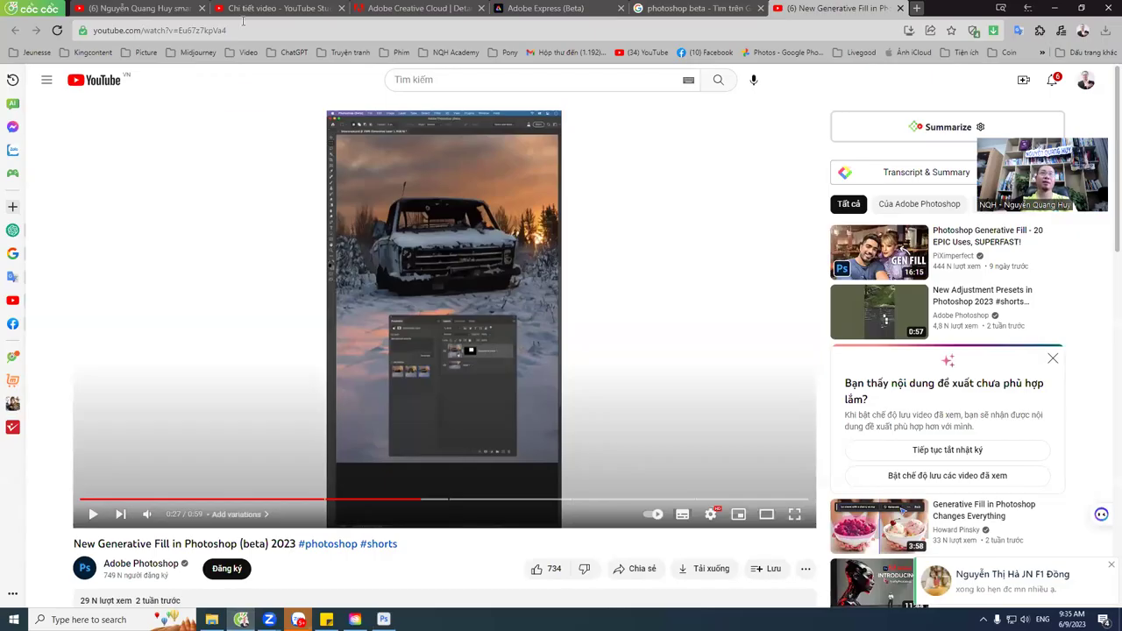
# Step: Translate Vietnamese 'con sao biển' to English, copy 'starfish', and return to Photoshop
pyautogui.click(917, 9)
pyautogui.write('dich')
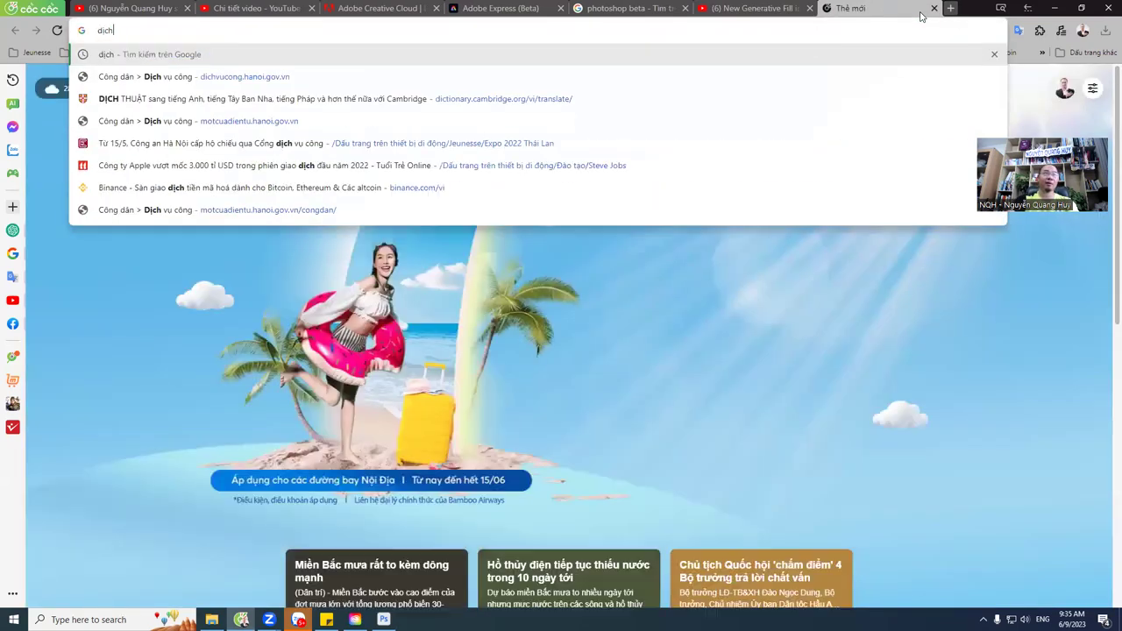
pyautogui.press('Return')
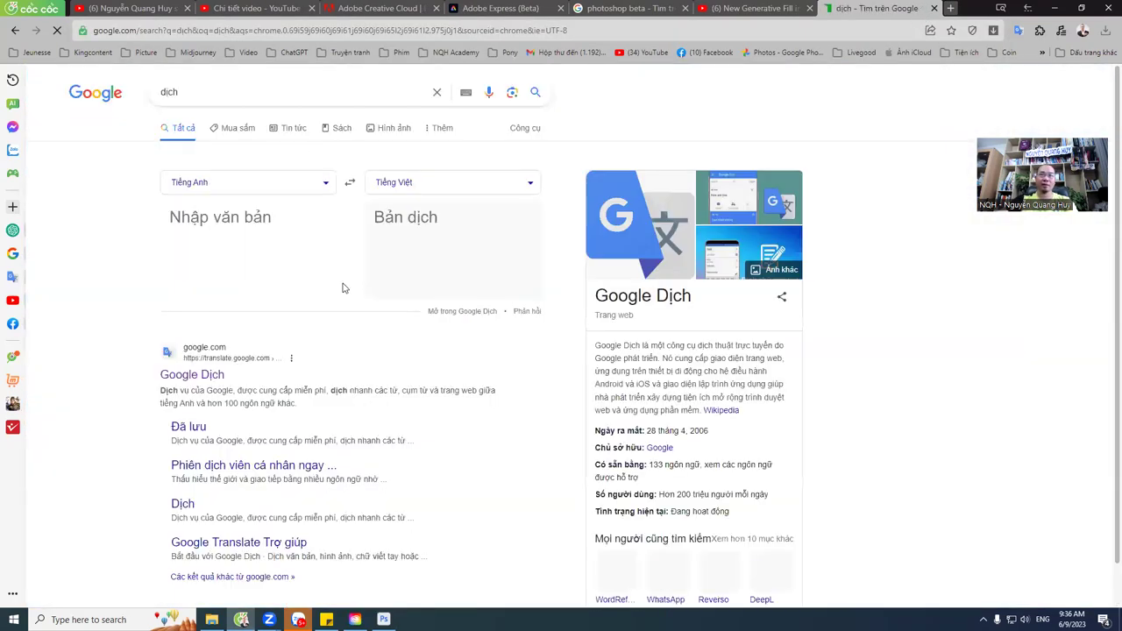
pyautogui.click(351, 183)
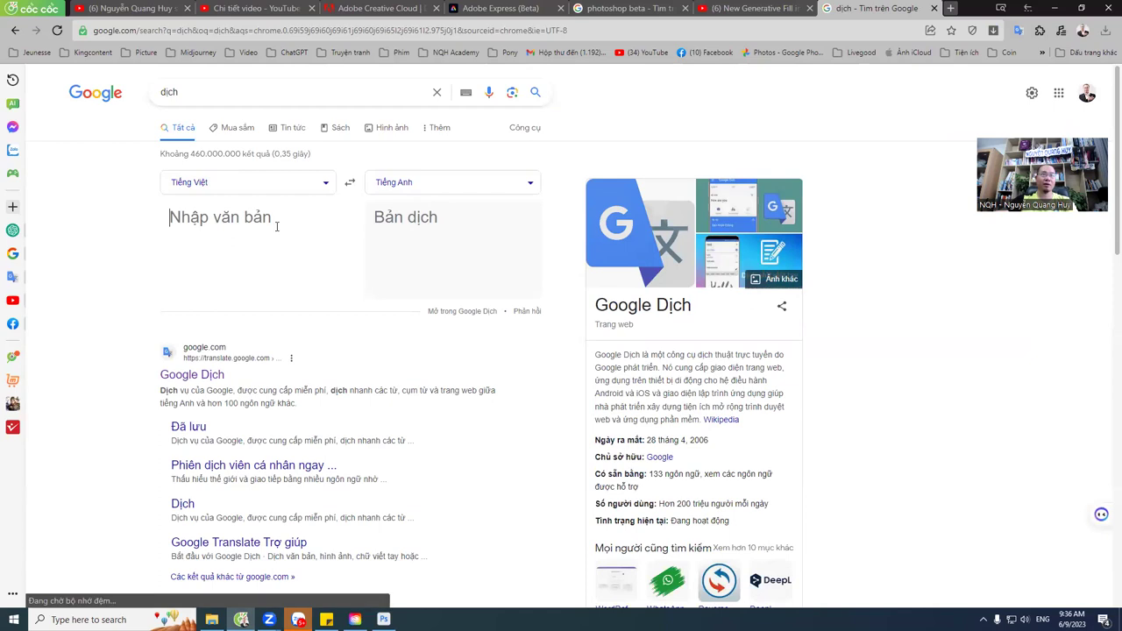
pyautogui.write('con sao biển')
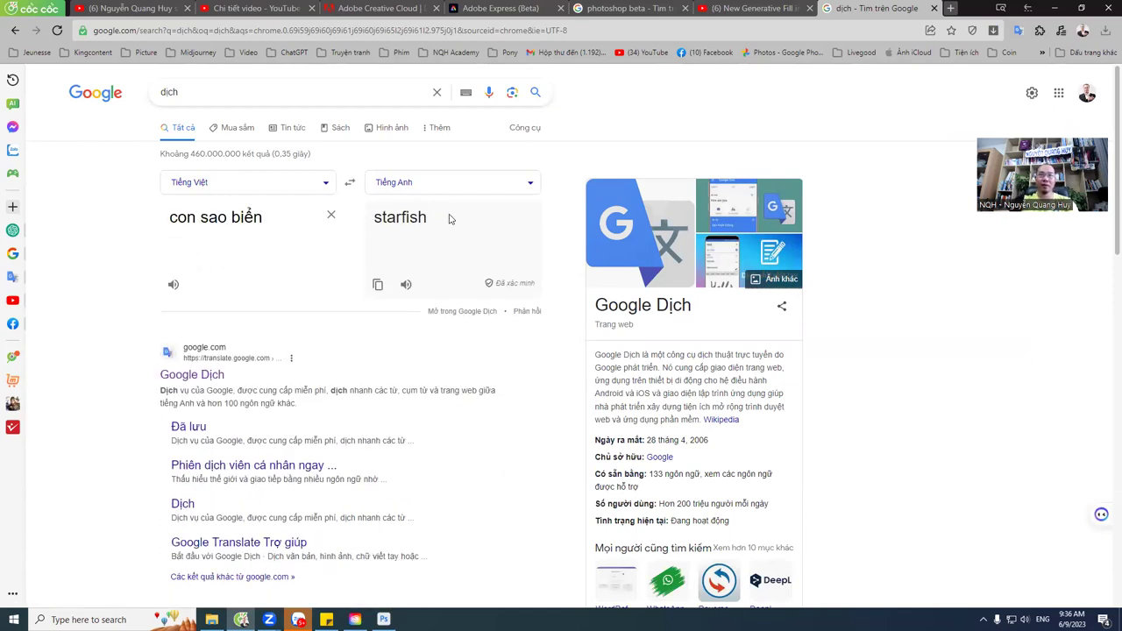
pyautogui.moveTo(451, 220); pyautogui.dragTo(373, 219)
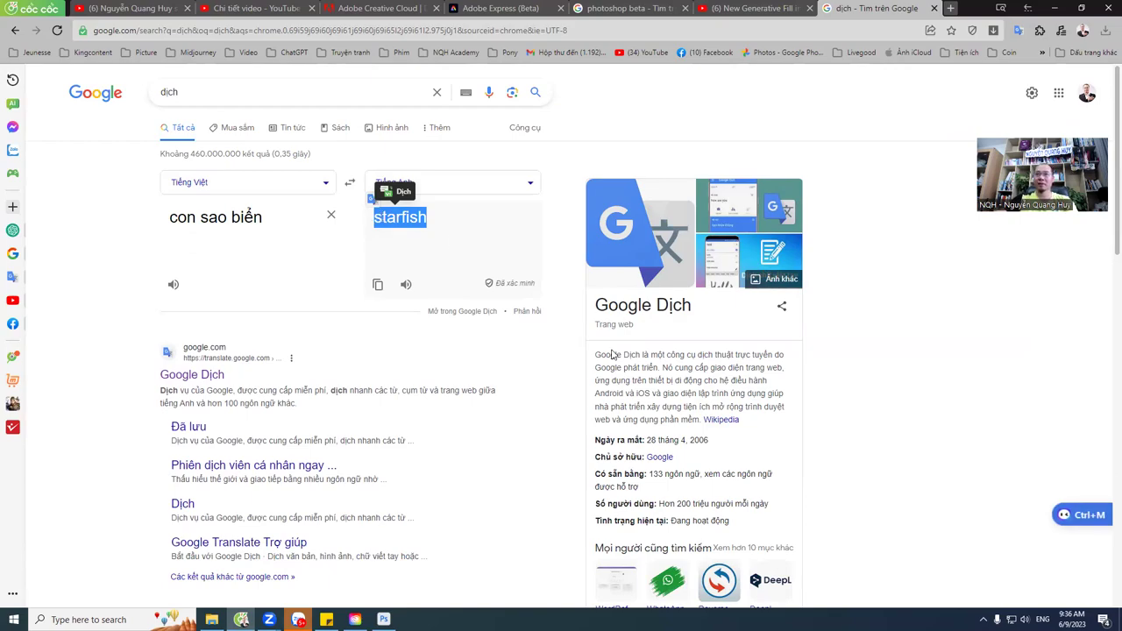
pyautogui.hotkey('alt', 'Tab')
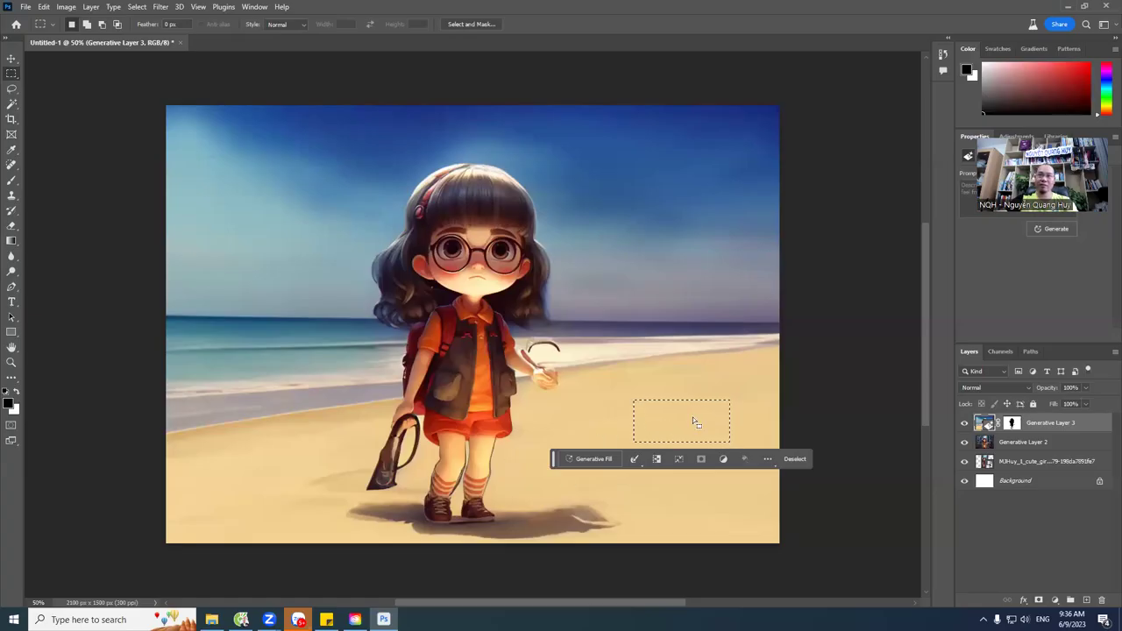
# Step: Generate a starfish in the selected sand using the pasted prompt 'starfish'
pyautogui.click(604, 466)
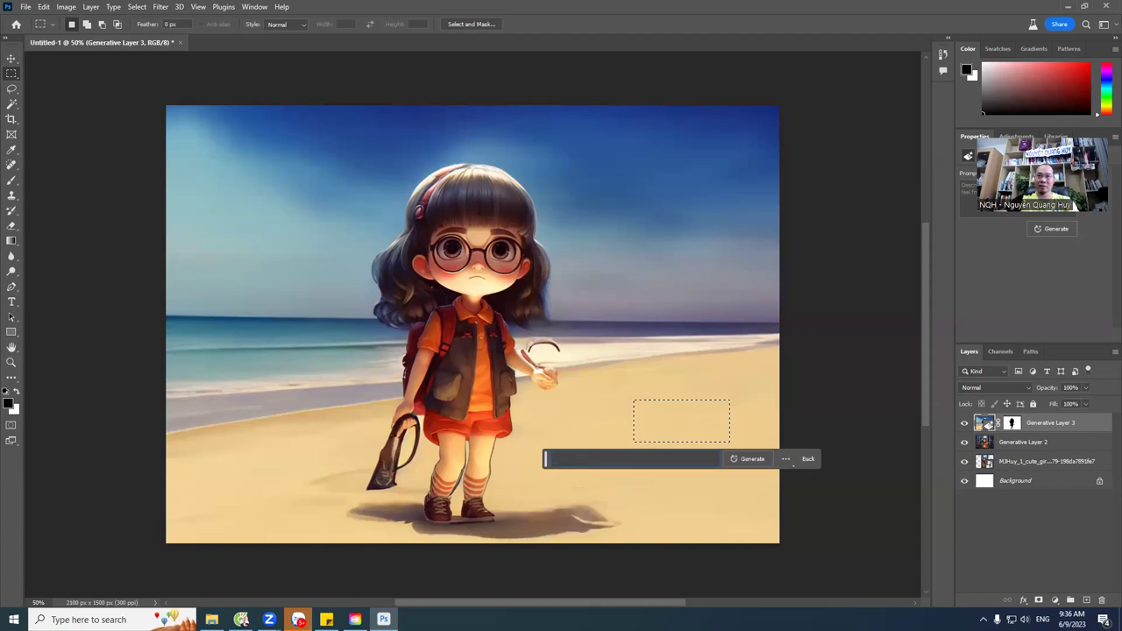
pyautogui.write('a starfish')
pyautogui.click(747, 459)
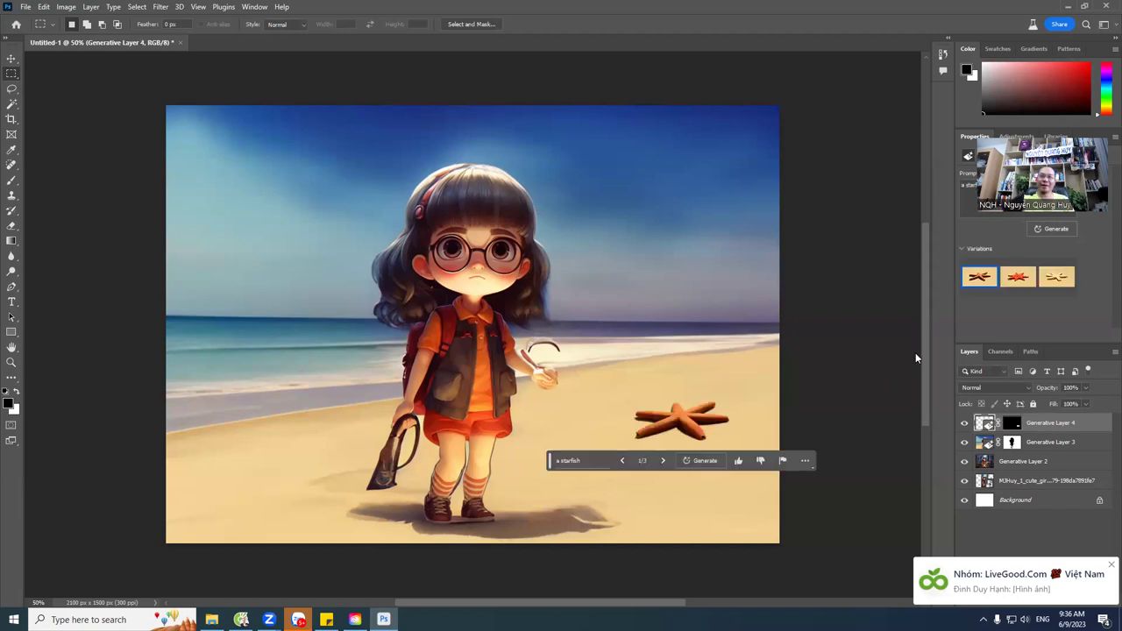
# Step: Browse the starfish variations and keep the bright orange one, 2 of 3
pyautogui.click(664, 462)
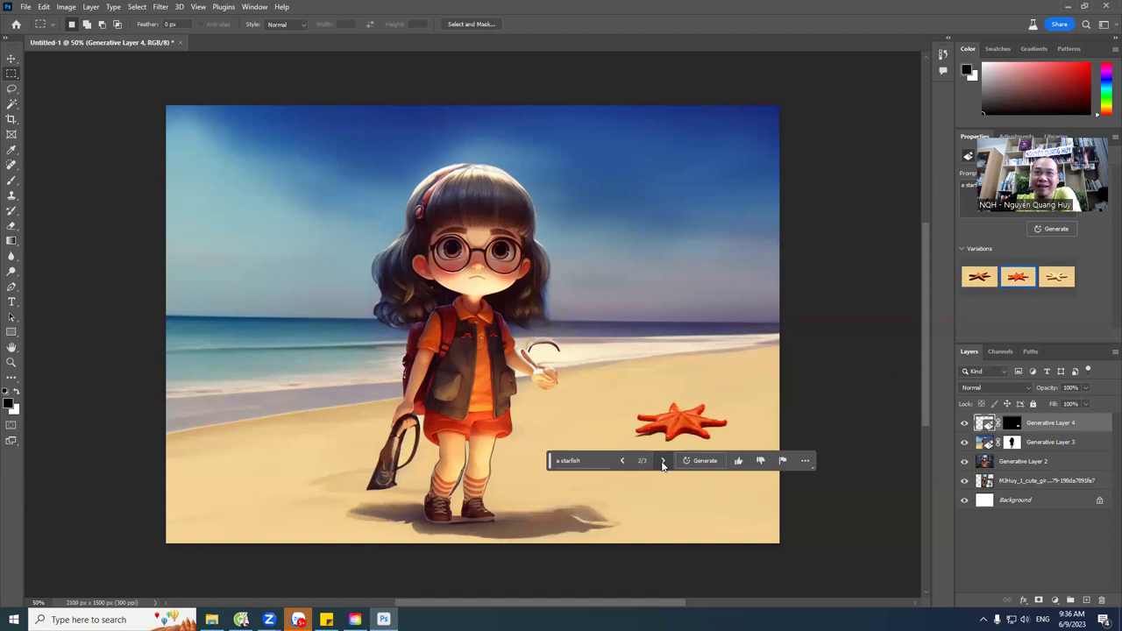
pyautogui.click(664, 462)
pyautogui.click(622, 461)
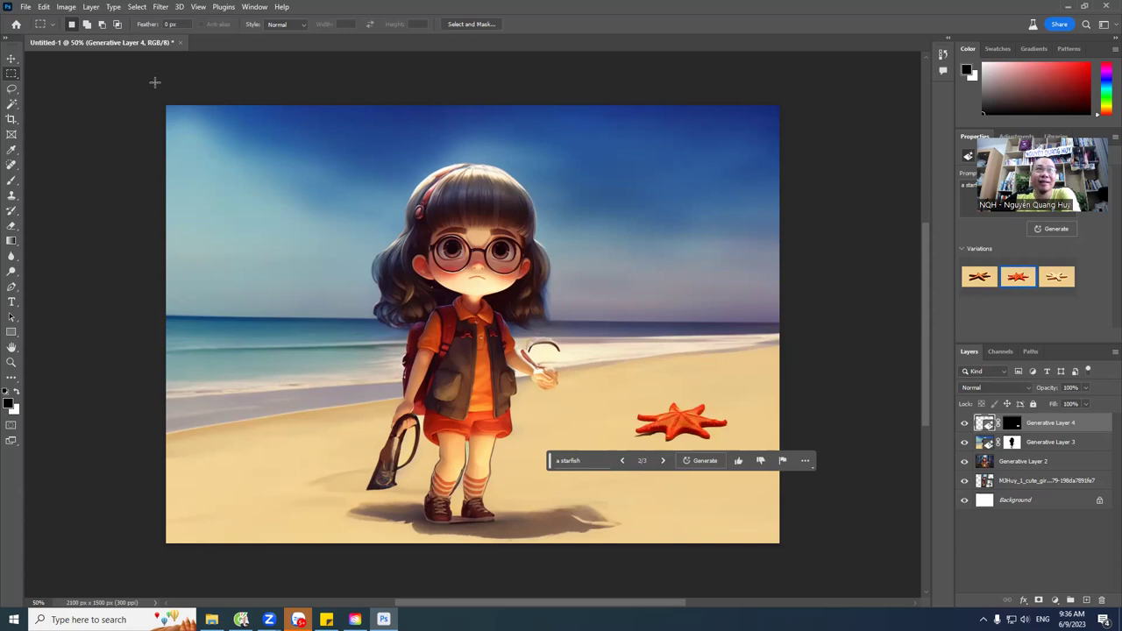
# Step: Move the starfish to the lower-left sand beside the girl's foot, cancelling a brief crop attempt
pyautogui.click(13, 60)
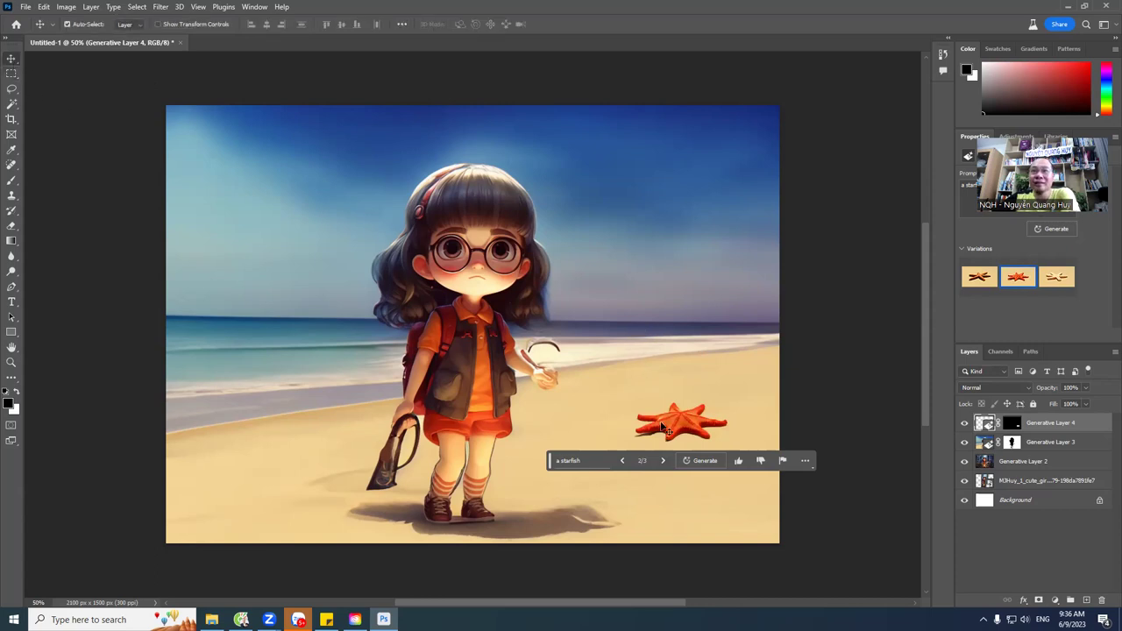
pyautogui.moveTo(691, 427); pyautogui.dragTo(313, 485)
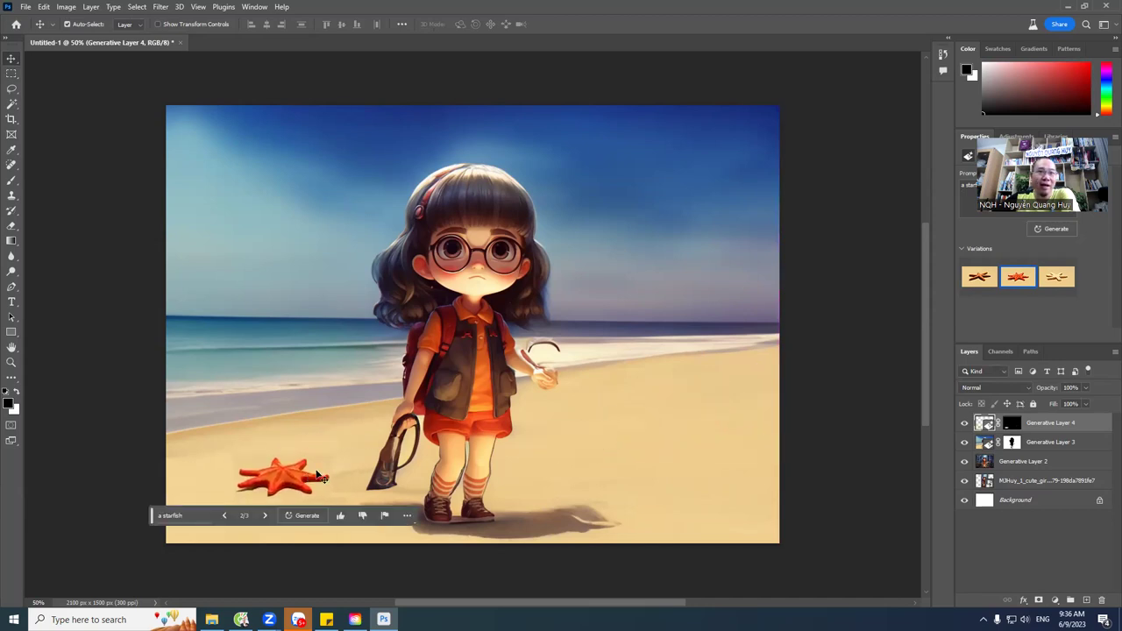
pyautogui.moveTo(320, 476); pyautogui.dragTo(326, 476)
pyautogui.press('c')
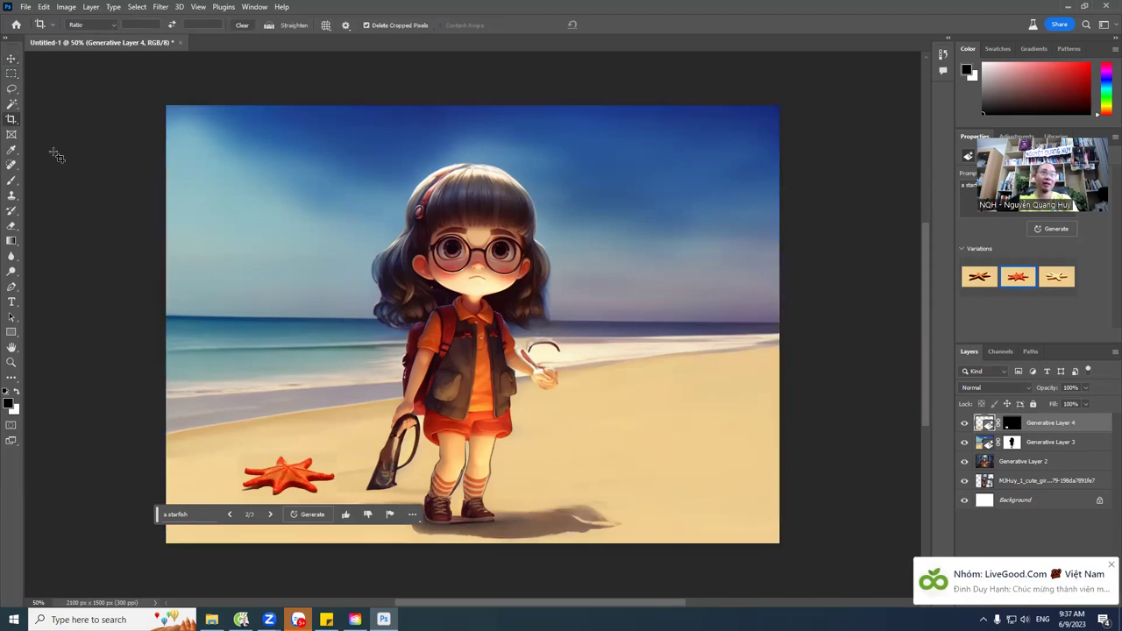
pyautogui.moveTo(299, 478); pyautogui.dragTo(286, 486)
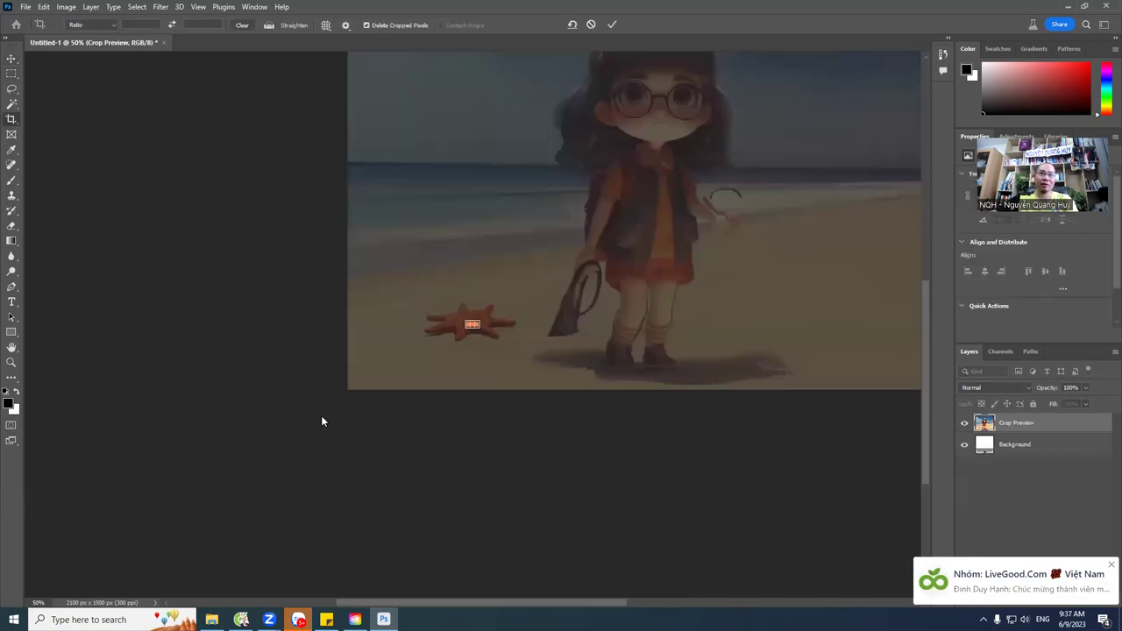
pyautogui.press('Escape')
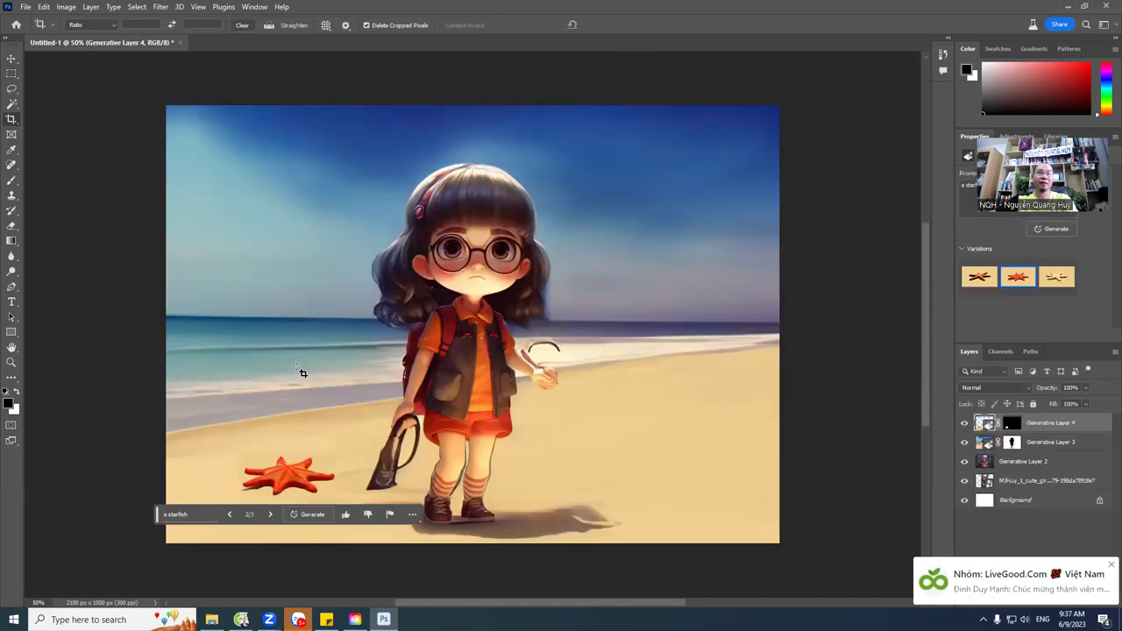
pyautogui.click(12, 135)
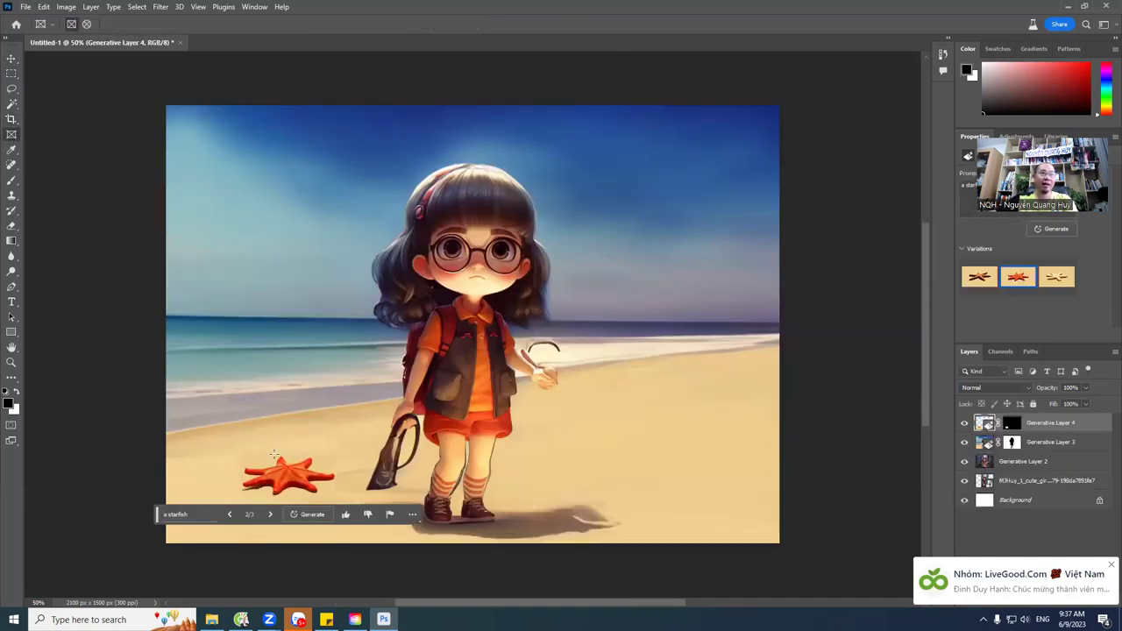
pyautogui.click(12, 59)
pyautogui.moveTo(277, 480)
pyautogui.mouseDown()
pyautogui.moveTo(270, 205)
pyautogui.moveTo(285, 419)
pyautogui.moveTo(312, 515)
pyautogui.moveTo(311, 505)
pyautogui.mouseUp()
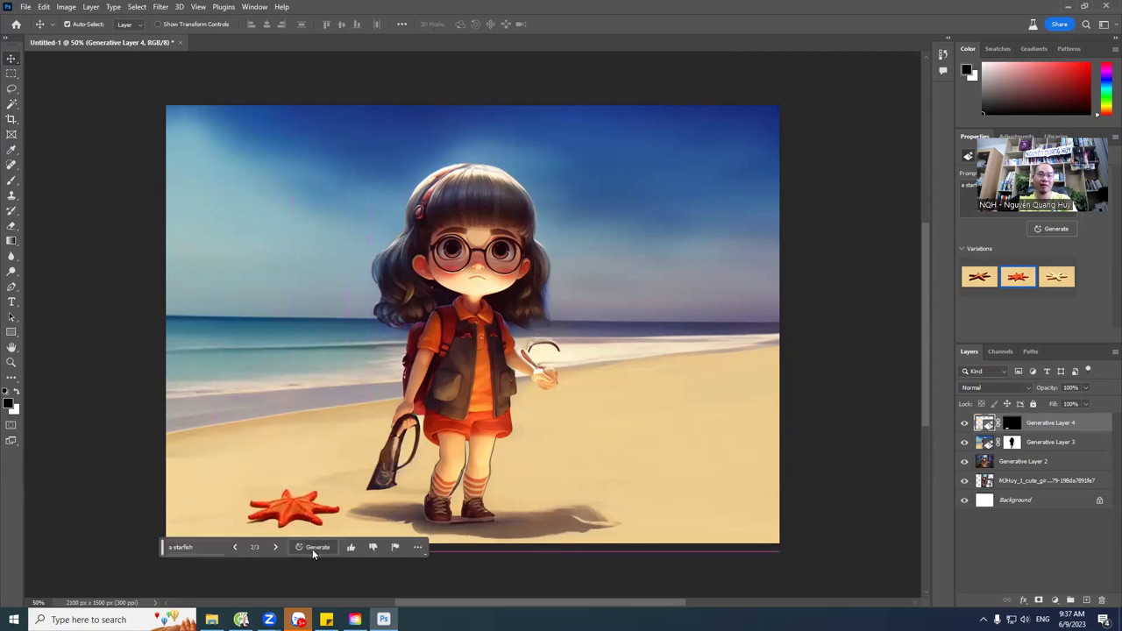
# Step: Regenerate six starfish options, choose the golden-yellow one, then activate Generative Layer 3
pyautogui.click(312, 548)
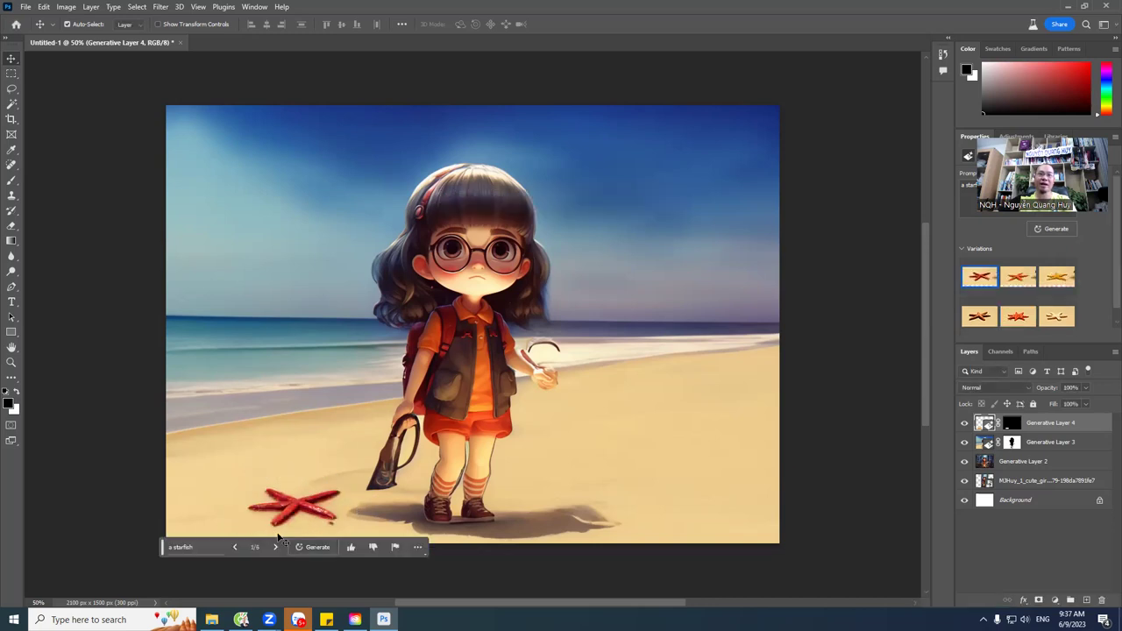
pyautogui.click(276, 548)
pyautogui.click(275, 548)
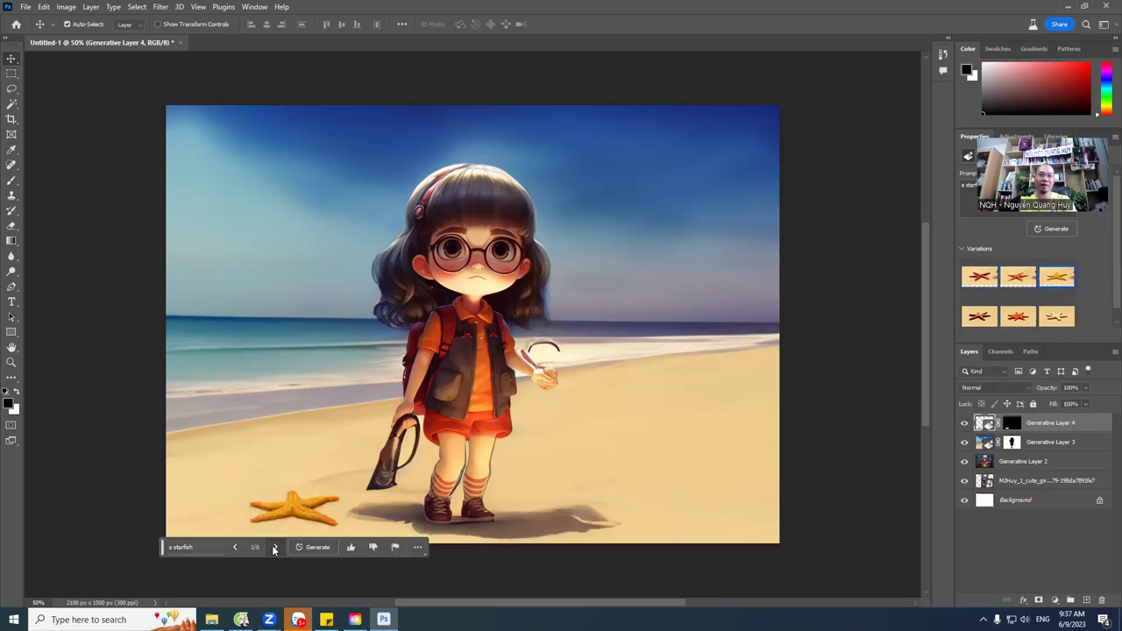
pyautogui.click(325, 369)
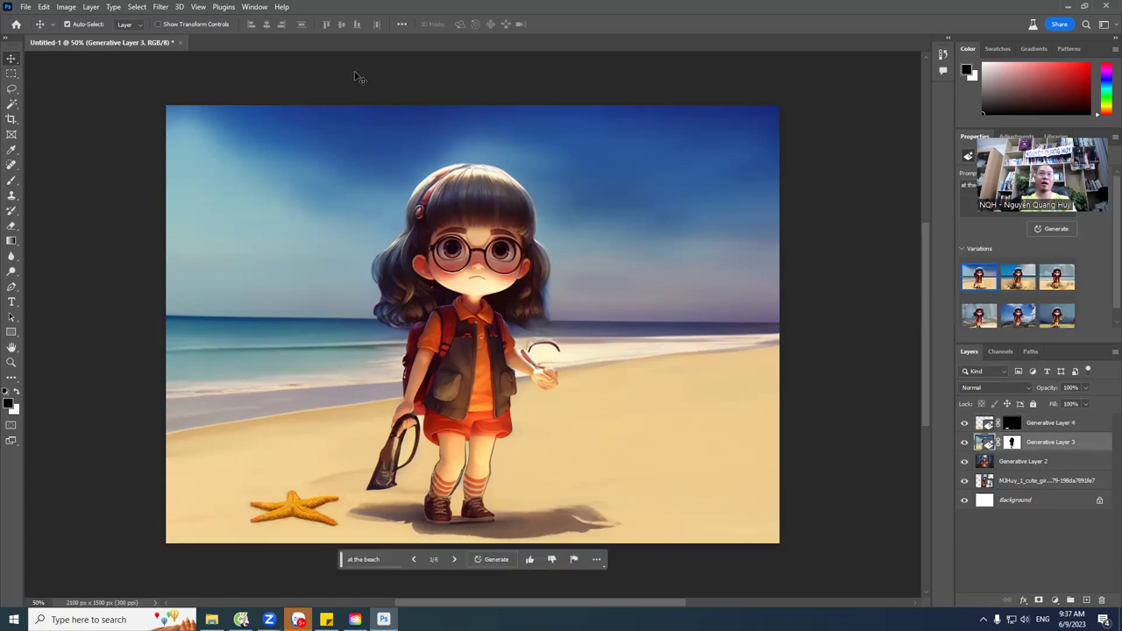
# Step: Marquee the area above the girl's head and generate 'a summer hat' there
pyautogui.click(11, 74)
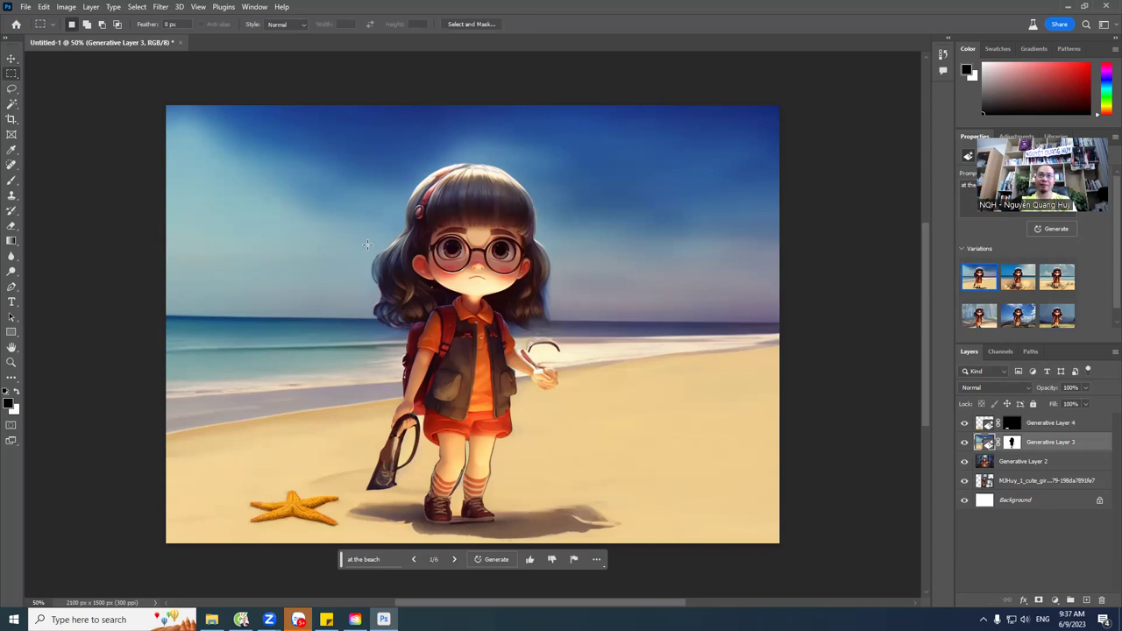
pyautogui.moveTo(388, 138)
pyautogui.mouseDown()
pyautogui.moveTo(592, 219)
pyautogui.moveTo(530, 182)
pyautogui.mouseUp()
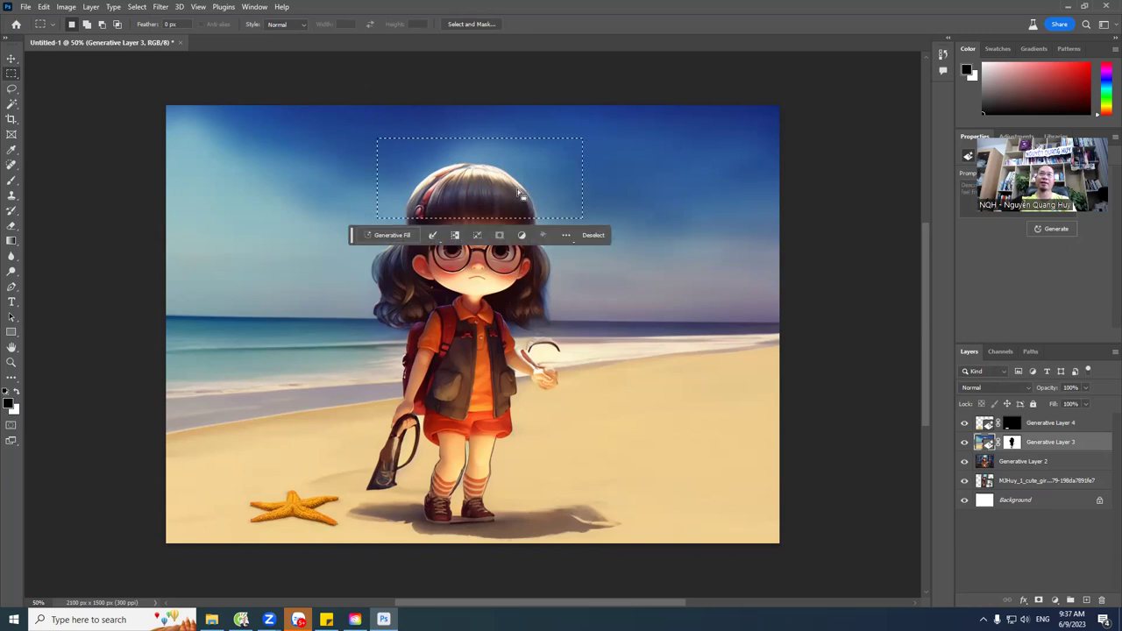
pyautogui.click(392, 235)
pyautogui.write('a su')
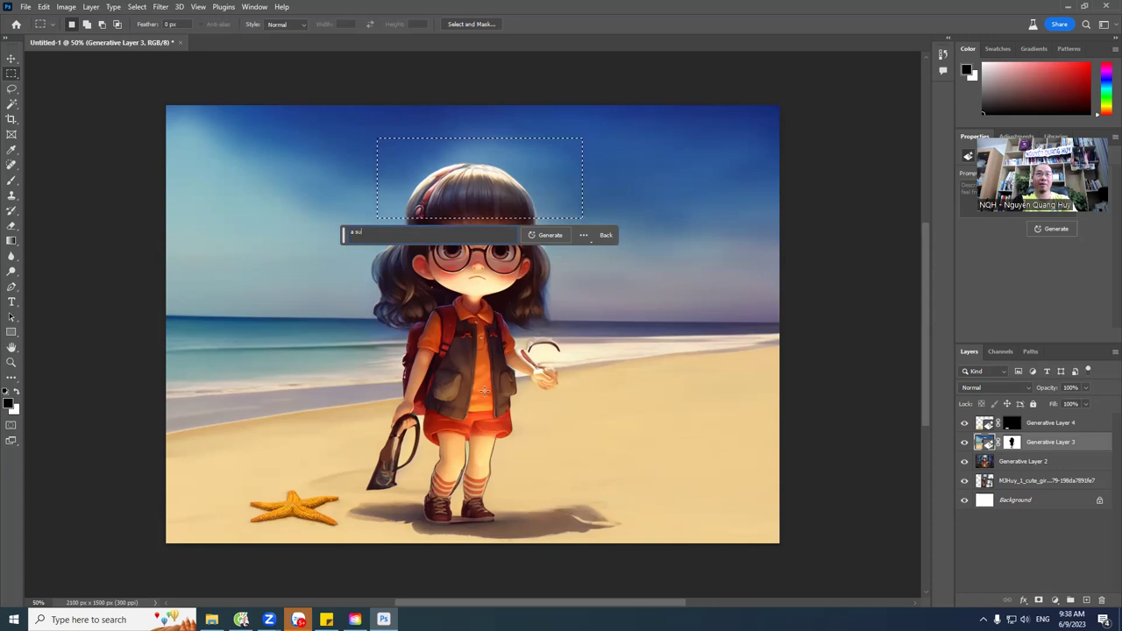
pyautogui.write('mmer hat')
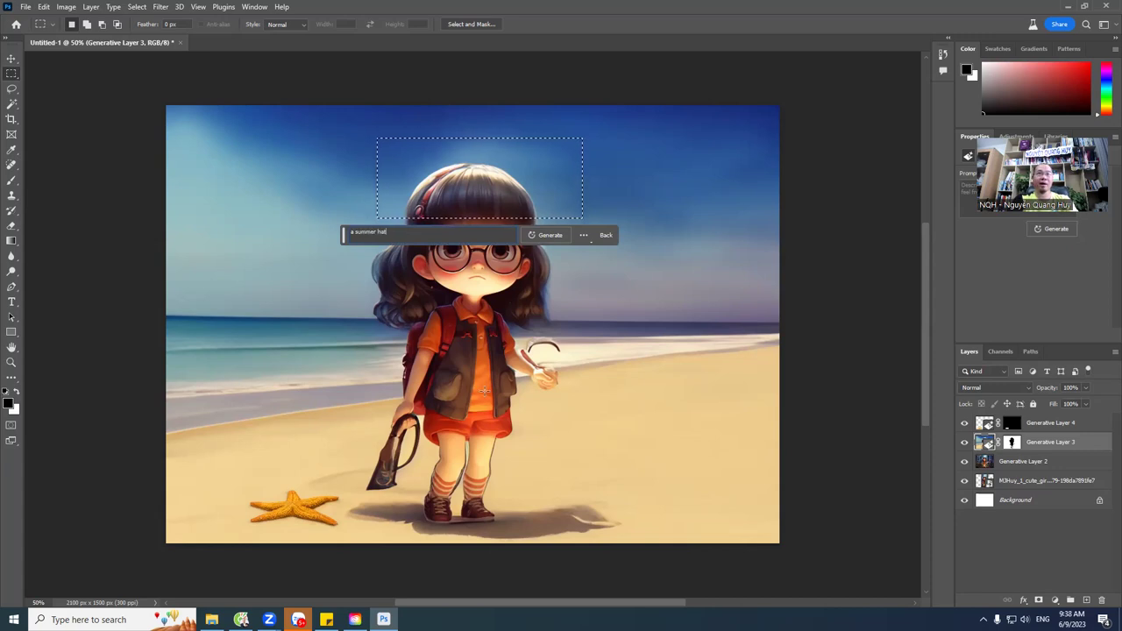
pyautogui.click(548, 235)
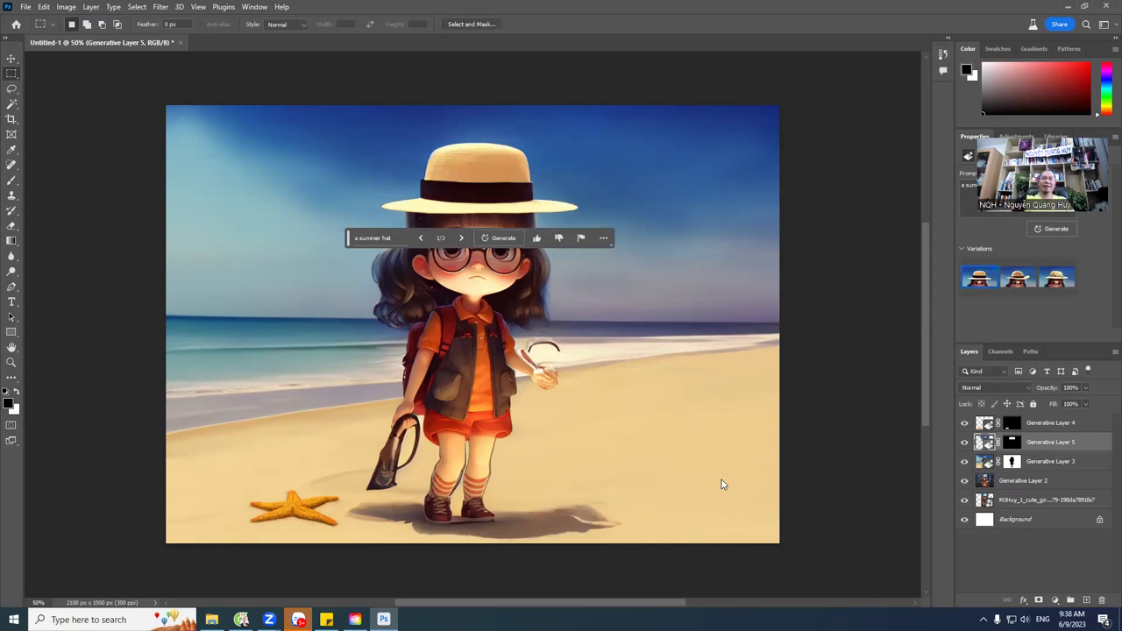
# Step: Choose the straw hat variation 2 of 3, then marquee the girl's eye area
pyautogui.moveTo(352, 239); pyautogui.dragTo(524, 138)
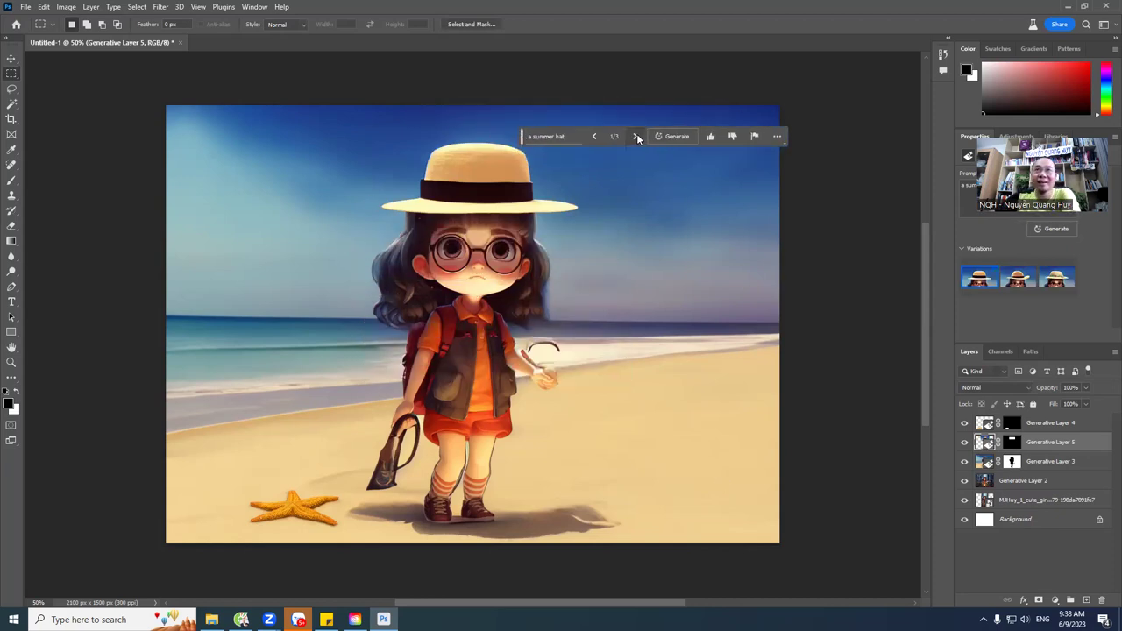
pyautogui.click(636, 136)
pyautogui.click(637, 136)
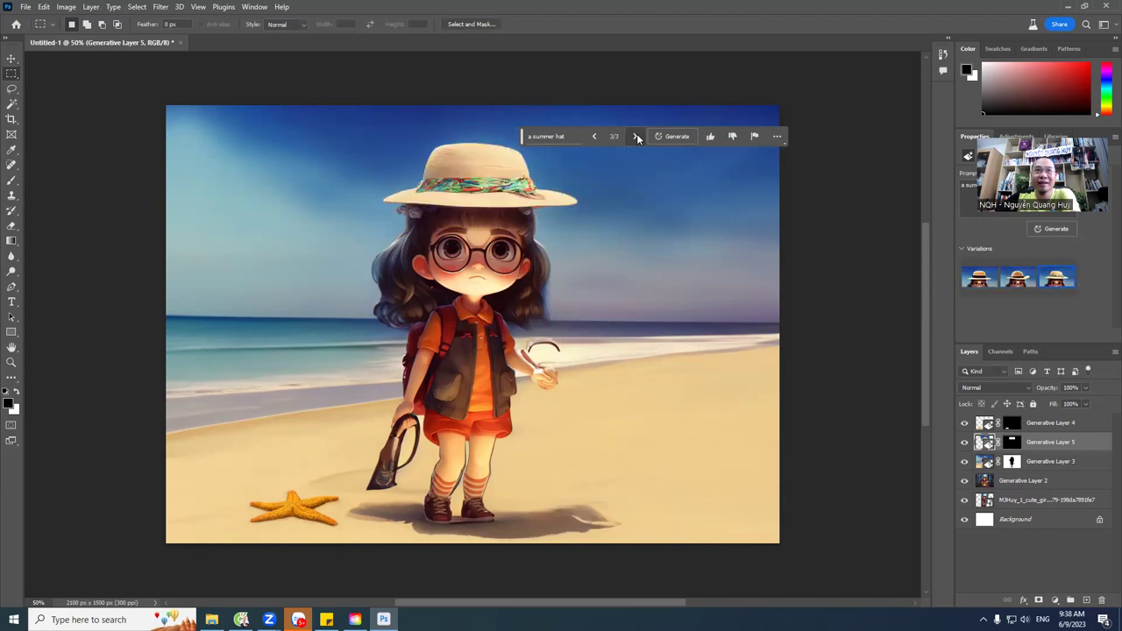
pyautogui.click(593, 136)
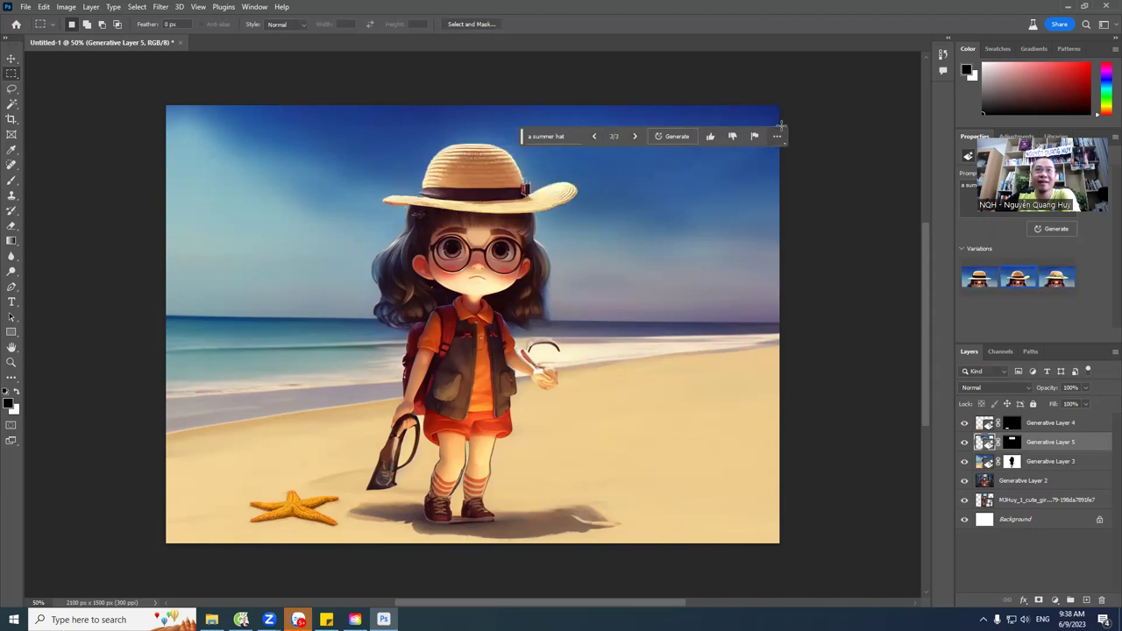
pyautogui.click(777, 136)
pyautogui.click(833, 266)
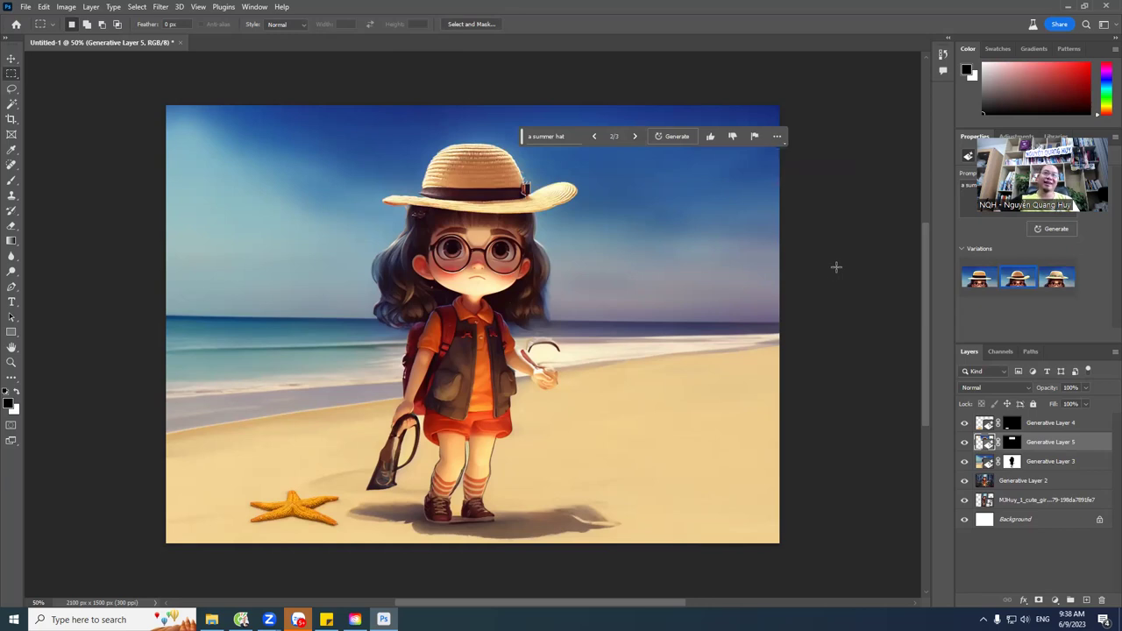
pyautogui.moveTo(411, 226); pyautogui.dragTo(539, 275)
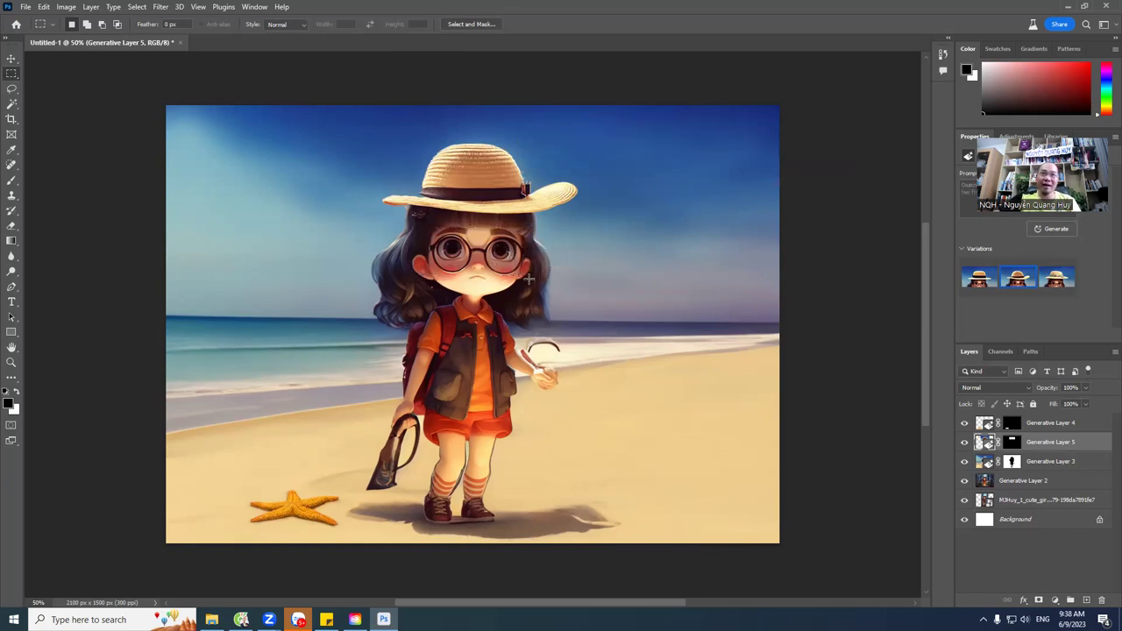
# Step: Generate sunglasses over the girl's eyes with the prompt 'sun glasses'
pyautogui.click(387, 292)
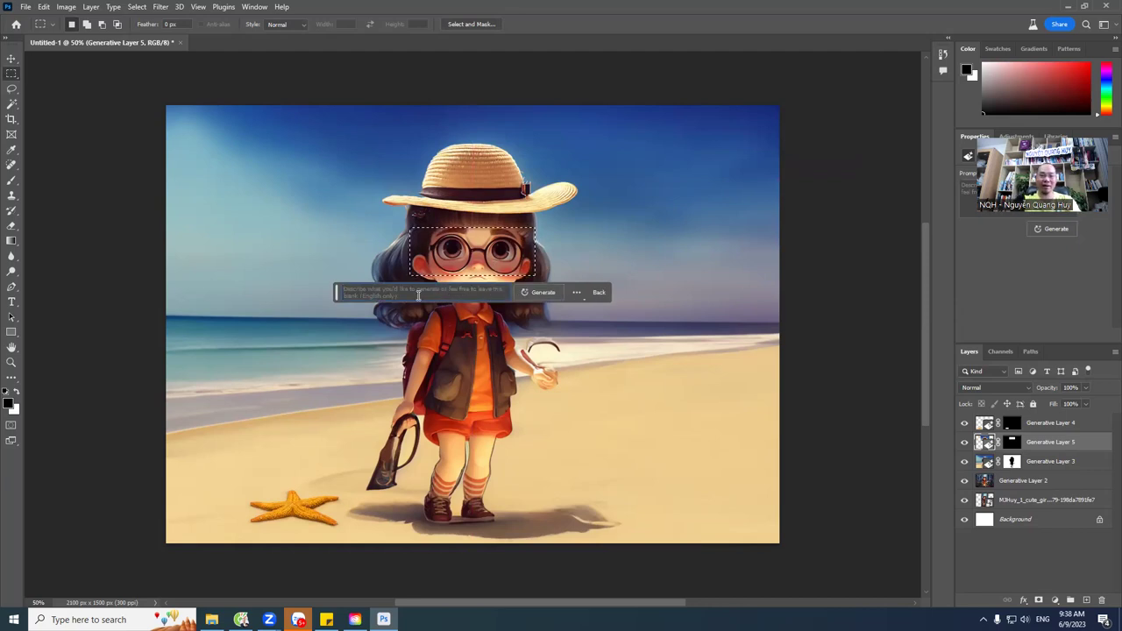
pyautogui.write('sun glasses')
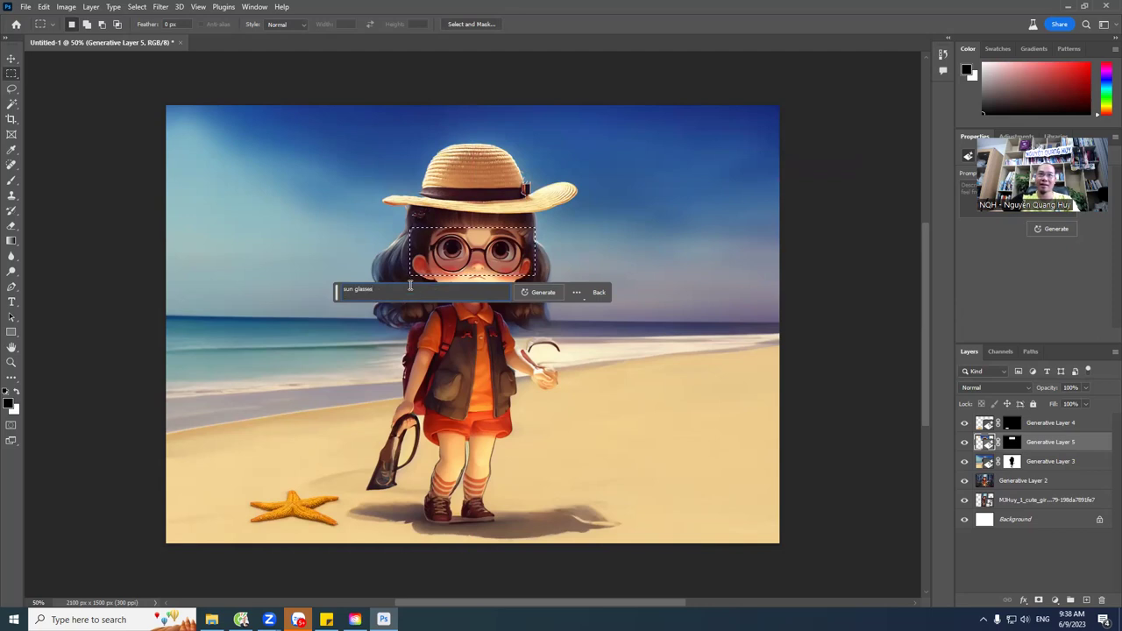
pyautogui.click(544, 292)
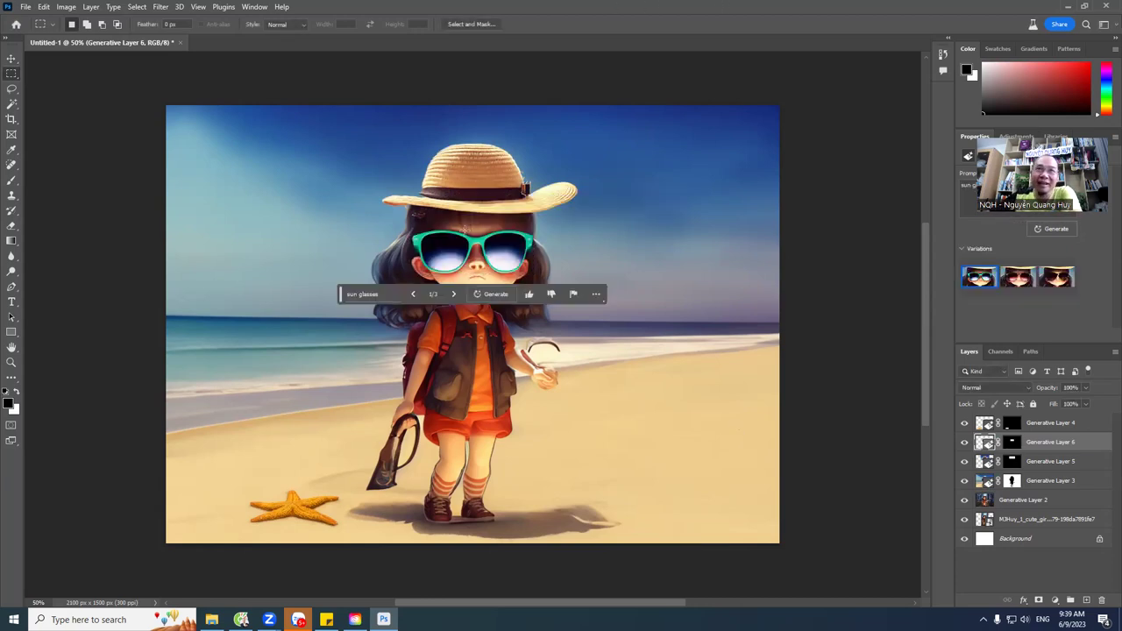
# Step: Settle on the dark sunglasses, variation 3 of 3, then marquee the bag in her hand
pyautogui.click(454, 294)
pyautogui.click(455, 294)
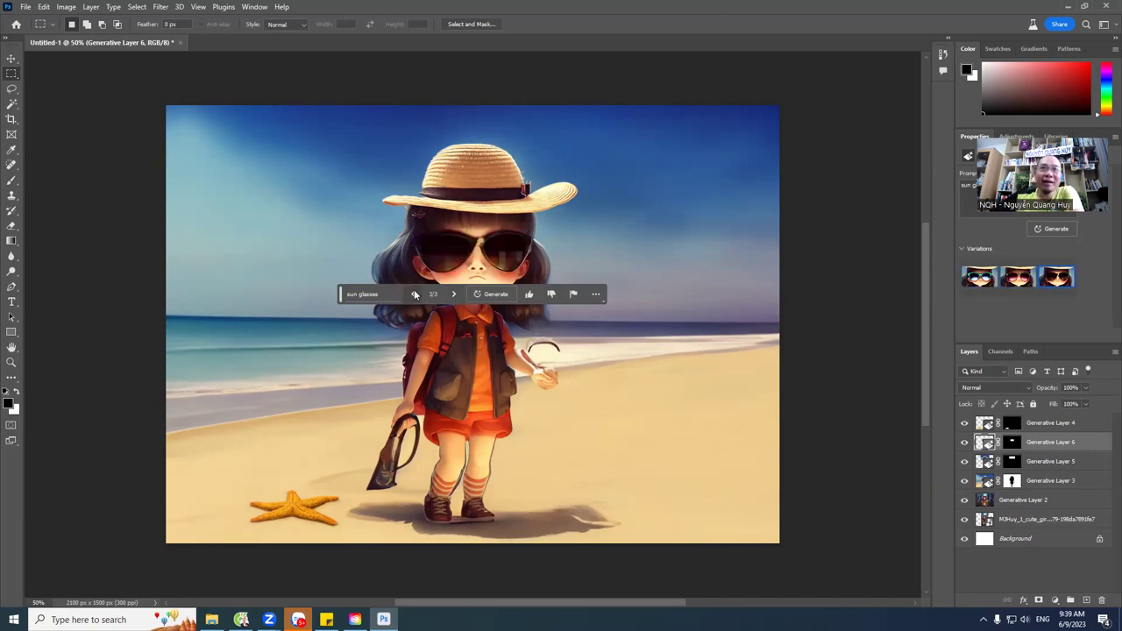
pyautogui.click(414, 293)
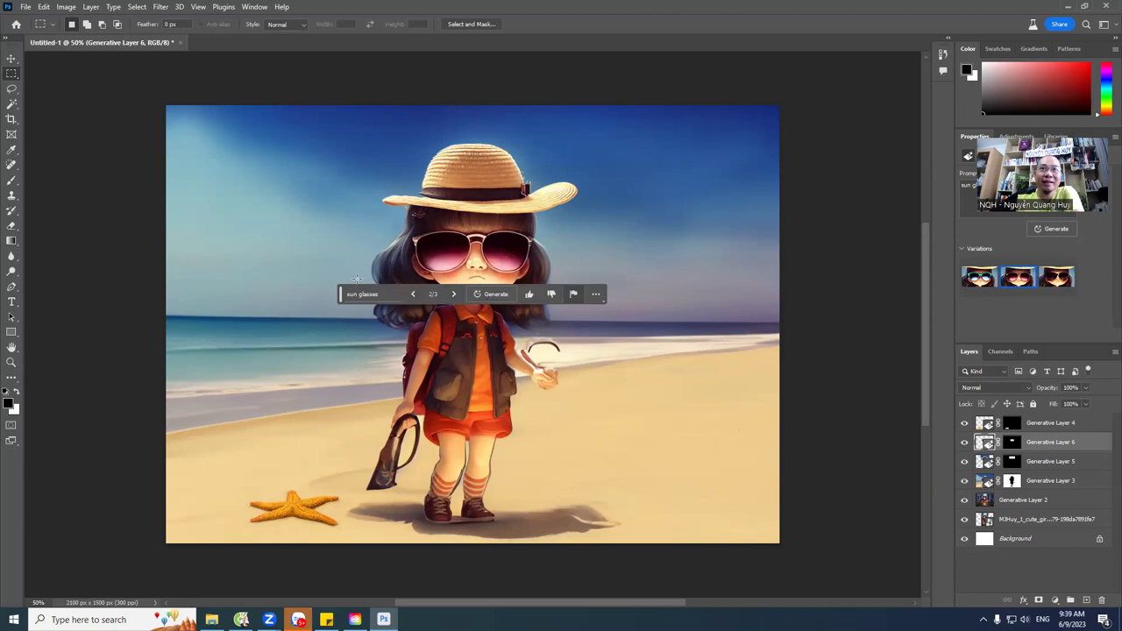
pyautogui.moveTo(341, 294)
pyautogui.mouseDown()
pyautogui.moveTo(652, 274)
pyautogui.moveTo(598, 147)
pyautogui.mouseUp()
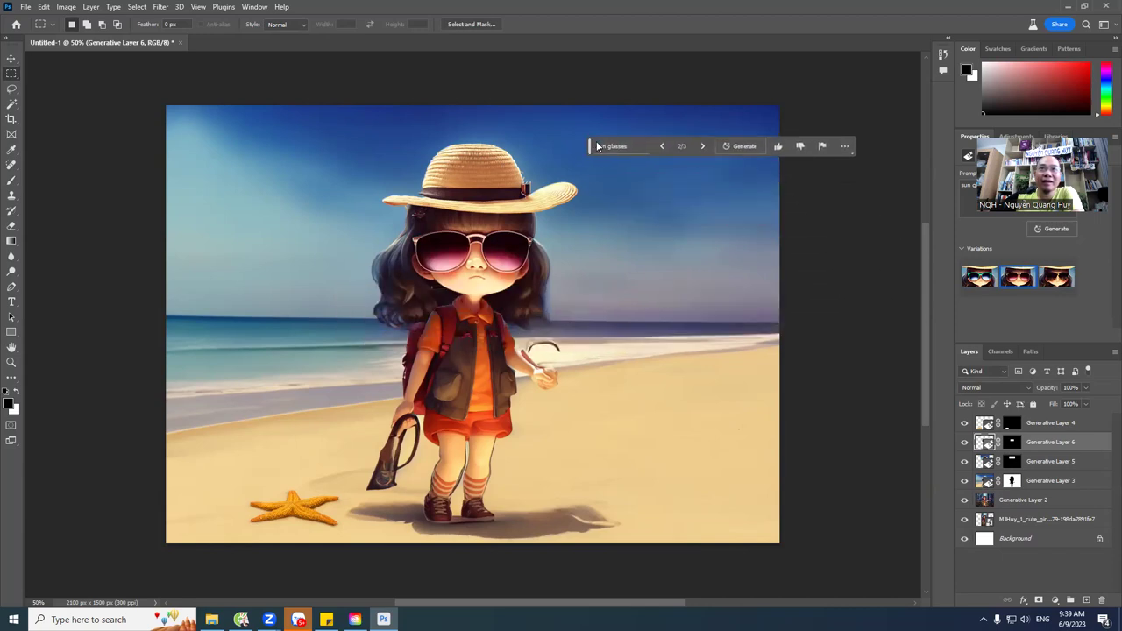
pyautogui.click(702, 148)
pyautogui.click(703, 148)
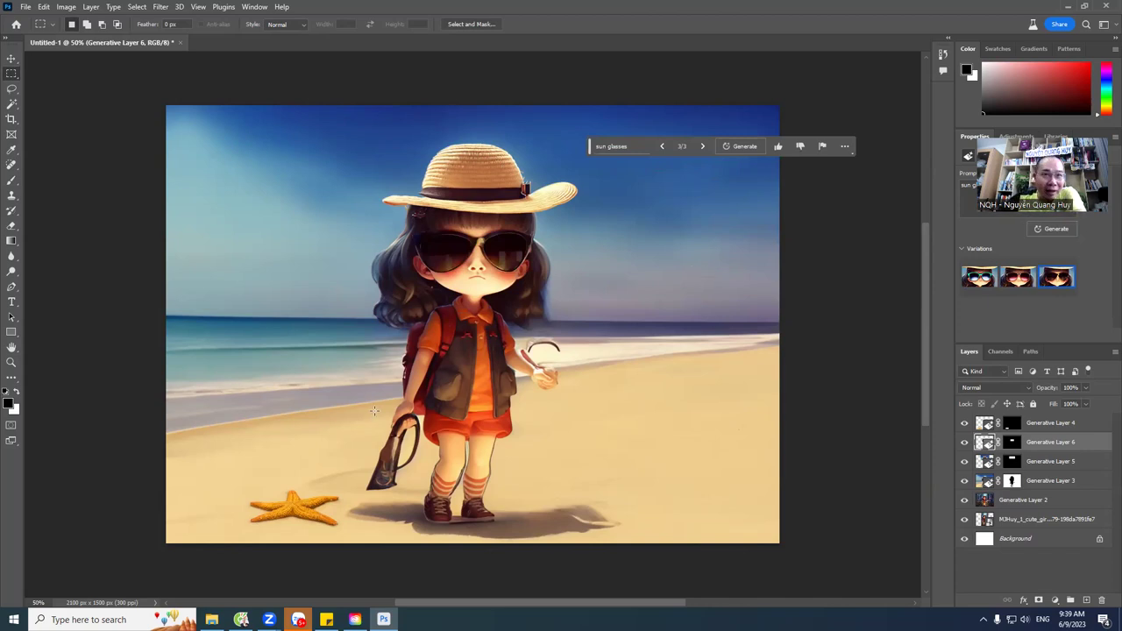
pyautogui.moveTo(365, 406); pyautogui.dragTo(425, 508)
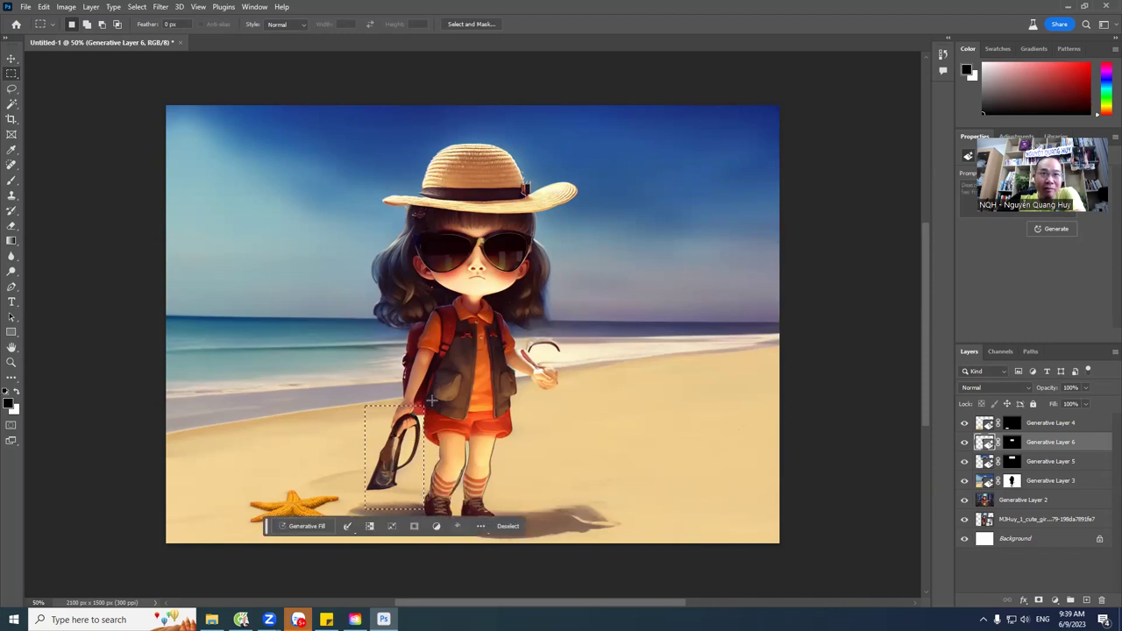
# Step: Enter 'women bag' as the Generative Fill prompt for the selected bag
pyautogui.click(298, 526)
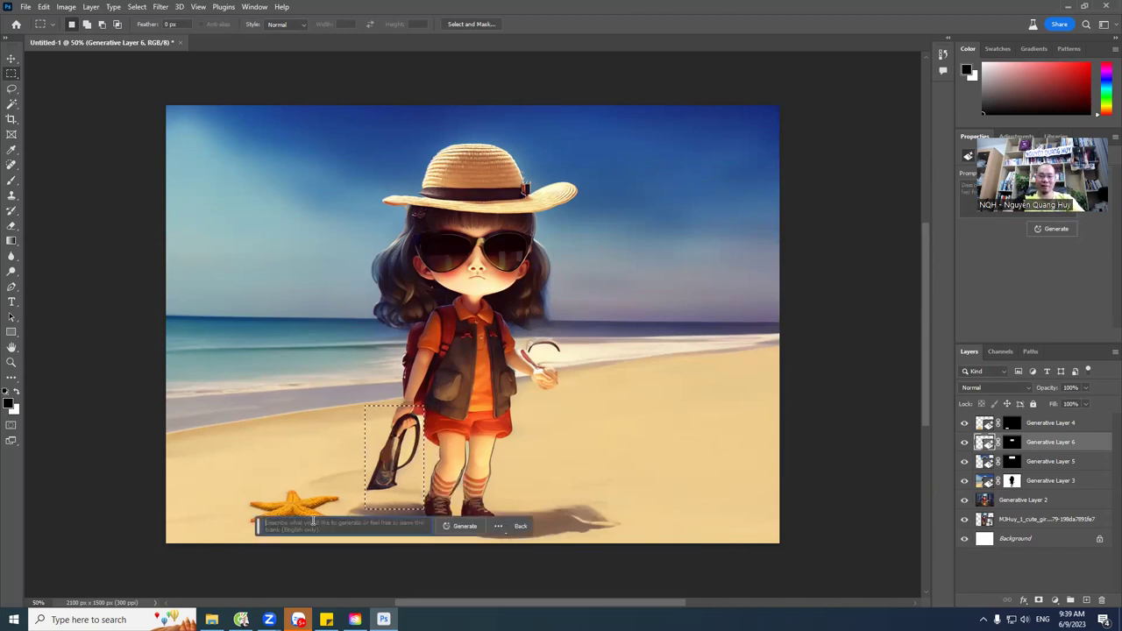
pyautogui.moveTo(313, 524)
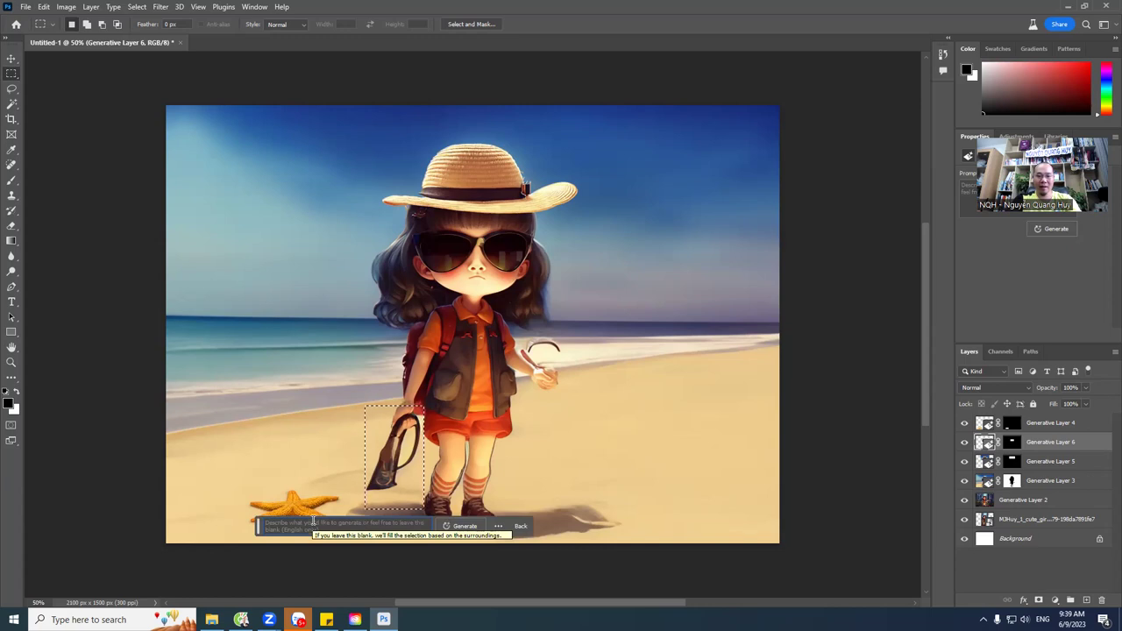
pyautogui.write('women bag')
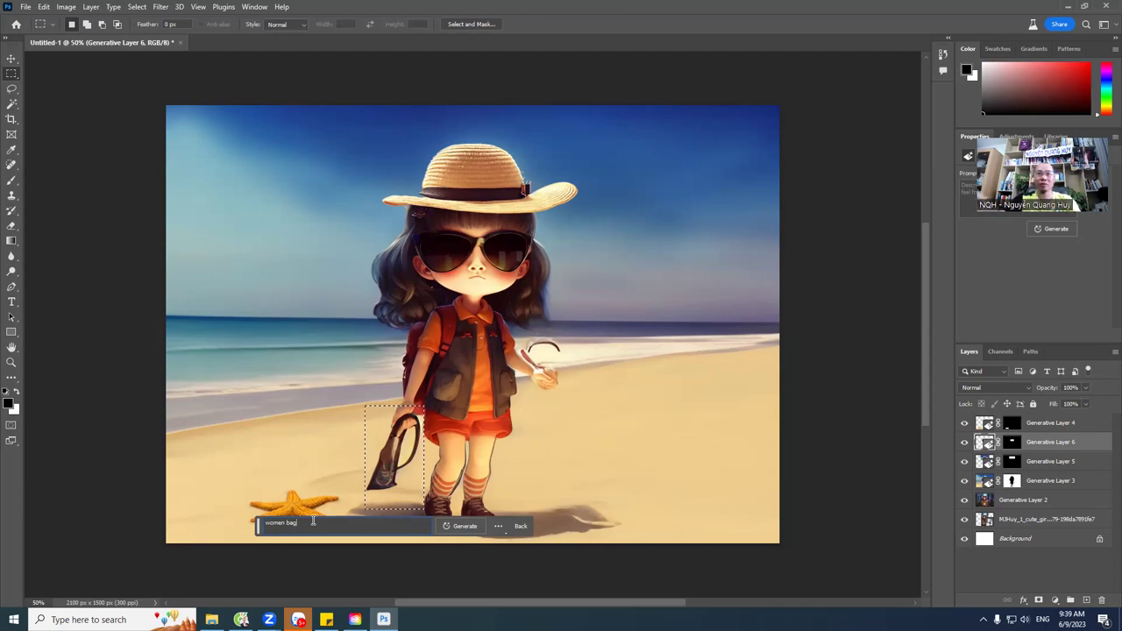
# Step: Translate 'túi xách nữ' in Google Translate and select the English 'women's handbags'
pyautogui.hotkey('alt', 'Tab')
pyautogui.tripleClick(228, 219)
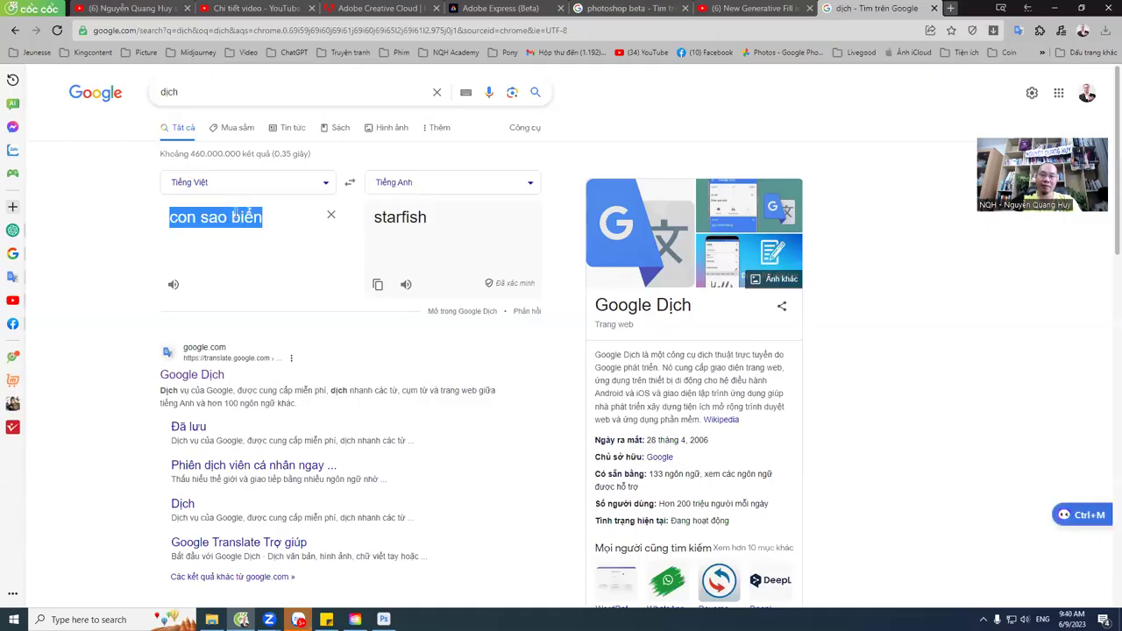
pyautogui.write('tuis chs')
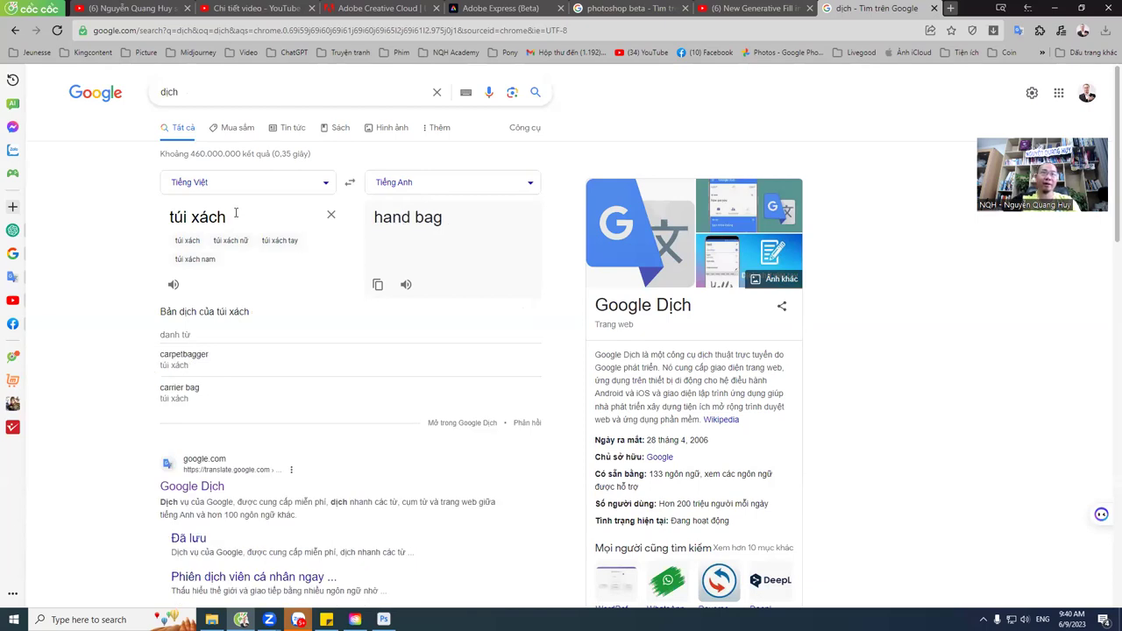
pyautogui.click(230, 240)
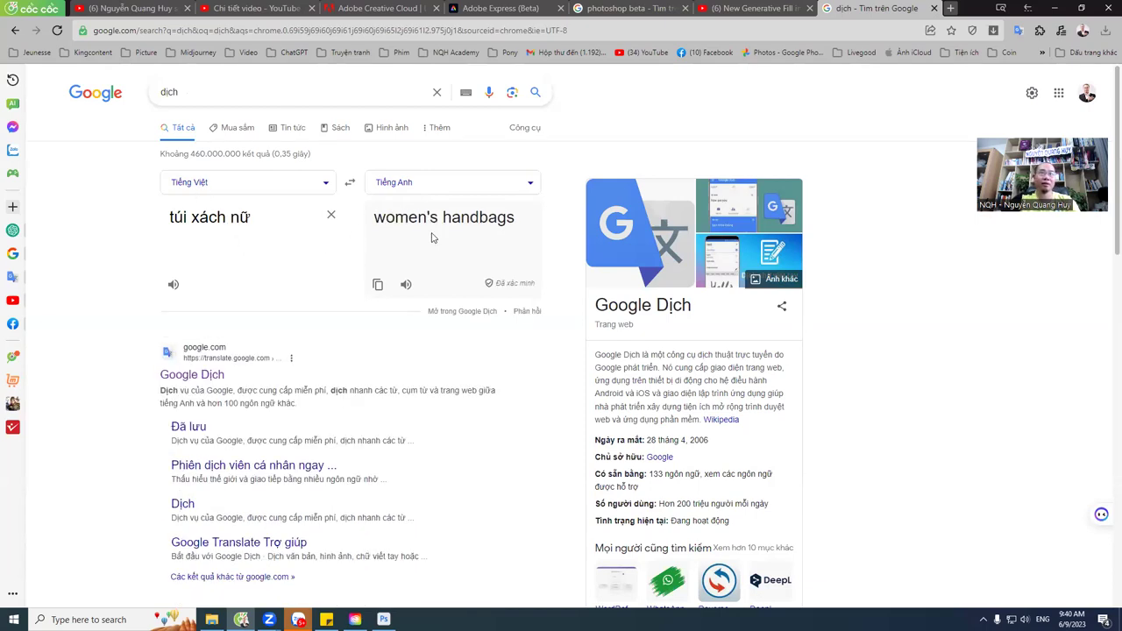
pyautogui.moveTo(534, 219); pyautogui.dragTo(374, 218)
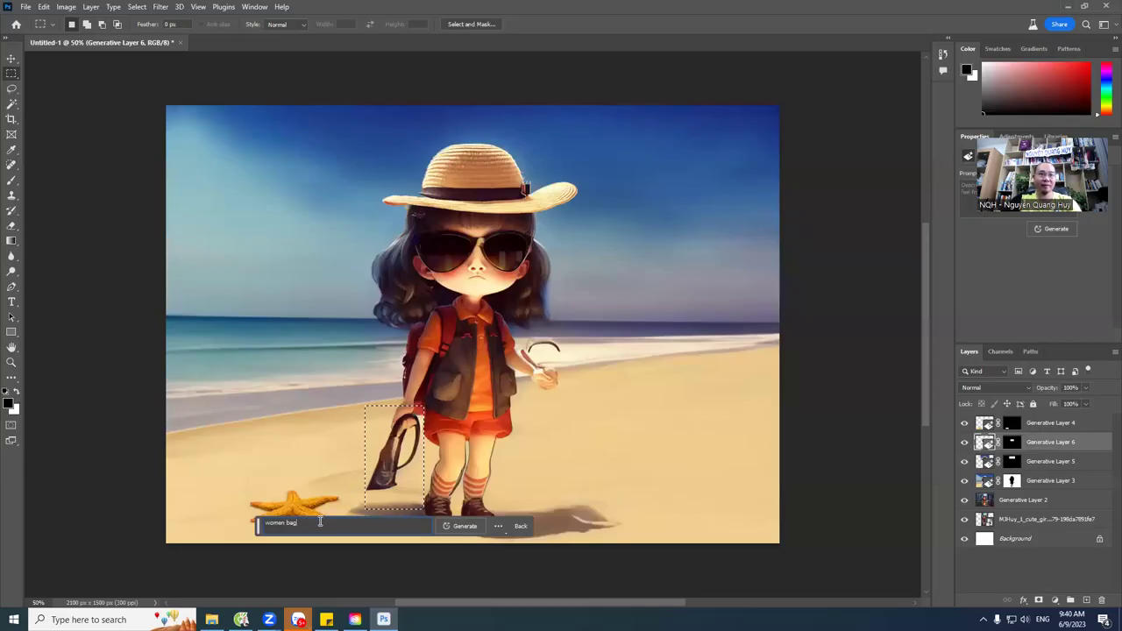
# Step: Paste 'women's handbags' into the Generative Fill prompt and generate
pyautogui.hotkey('ctrl', 'a')
pyautogui.write("women's handbags")
pyautogui.click(462, 526)
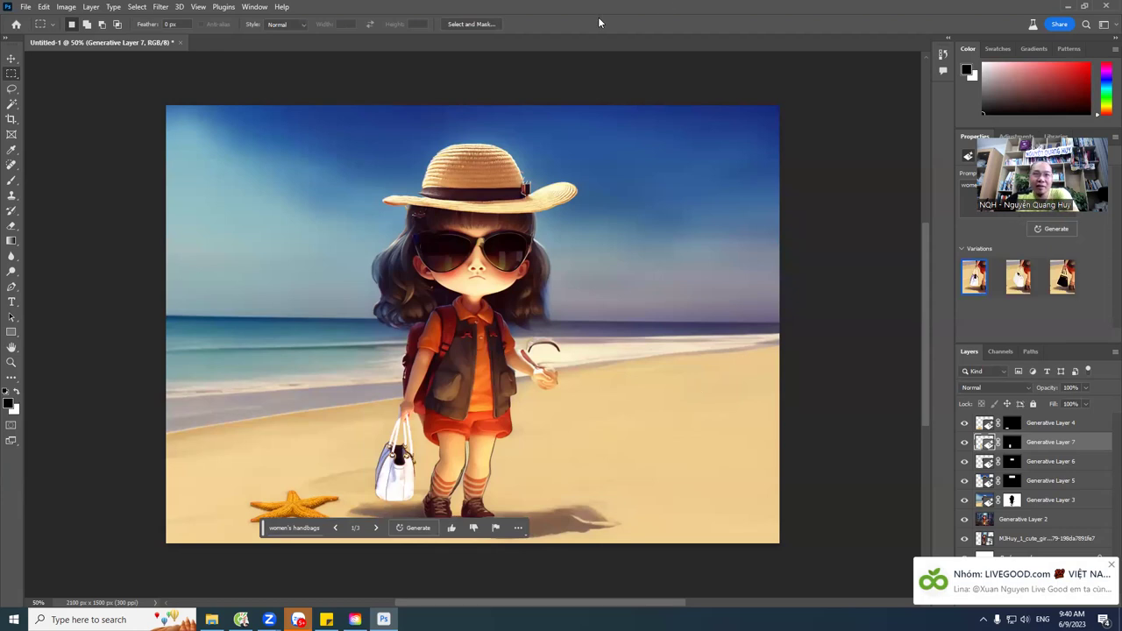
# Step: Browse the handbag variations, keep the white handbag, and reopen the prompt for editing
pyautogui.click(376, 528)
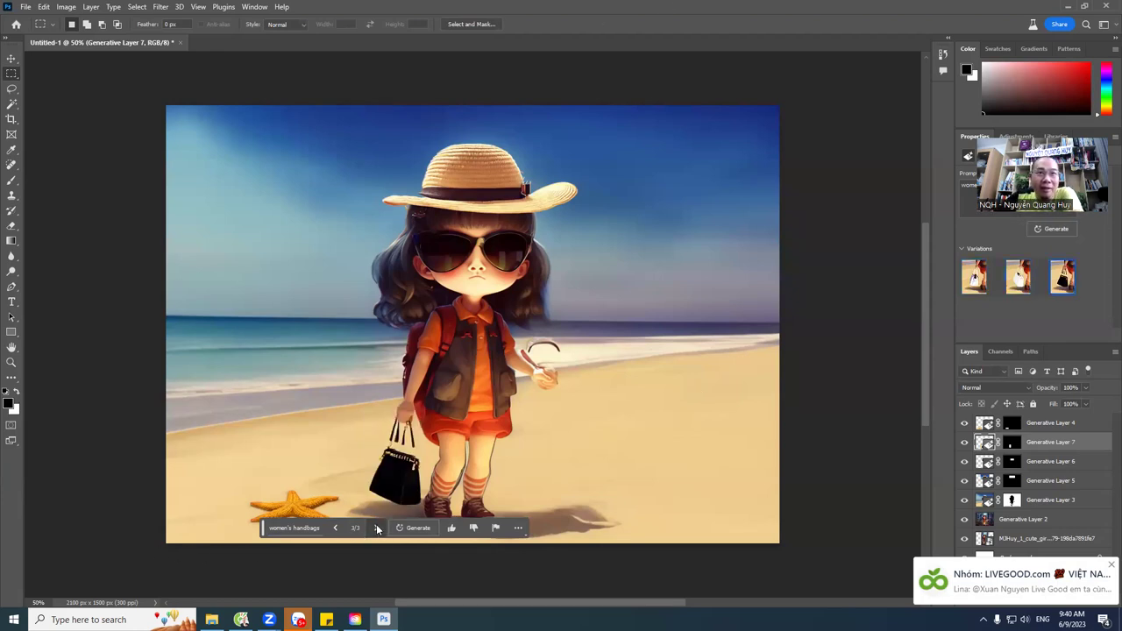
pyautogui.click(377, 528)
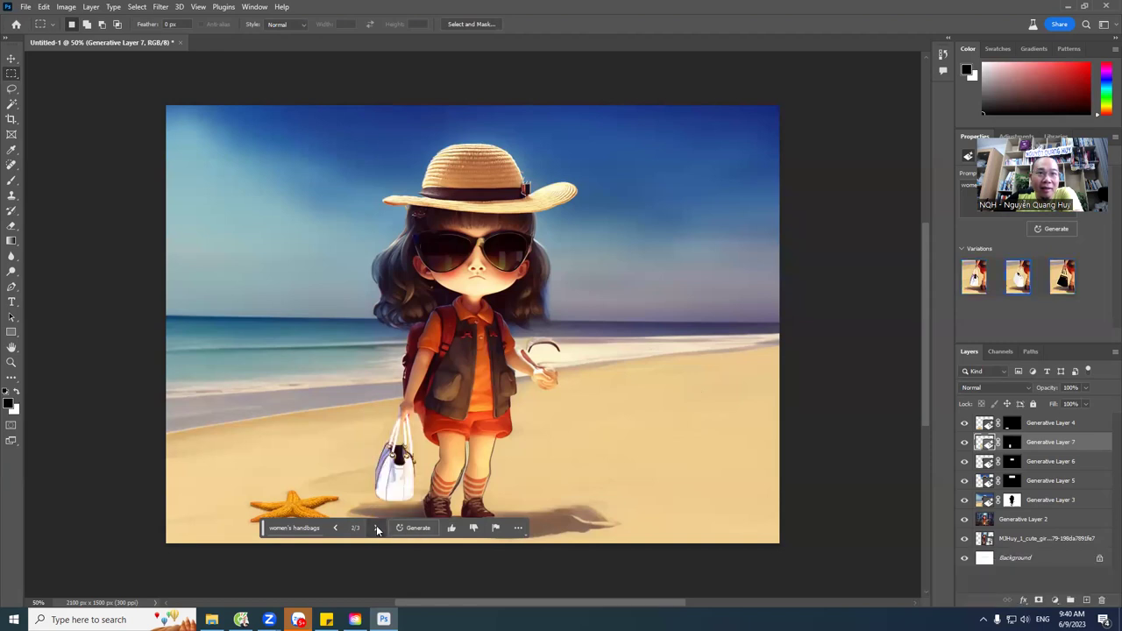
pyautogui.click(299, 527)
pyautogui.write('oreange')
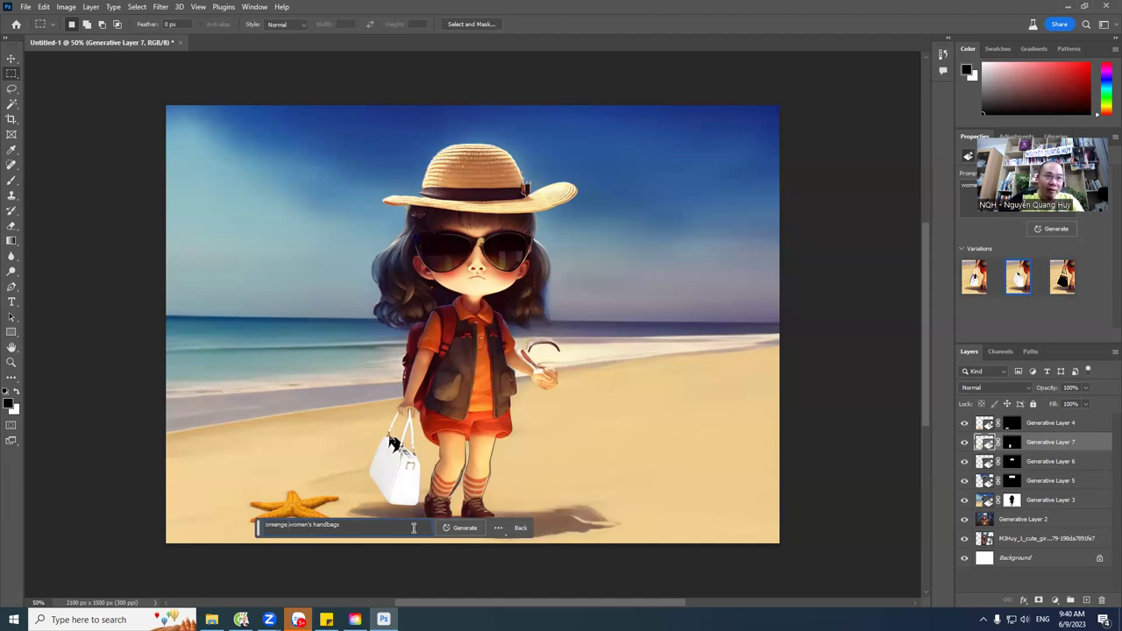
# Step: Add 'màu cam' to the Vietnamese phrase and select 'orange' in the translation
pyautogui.hotkey('alt', 'Tab')
pyautogui.tripleClick(250, 214)
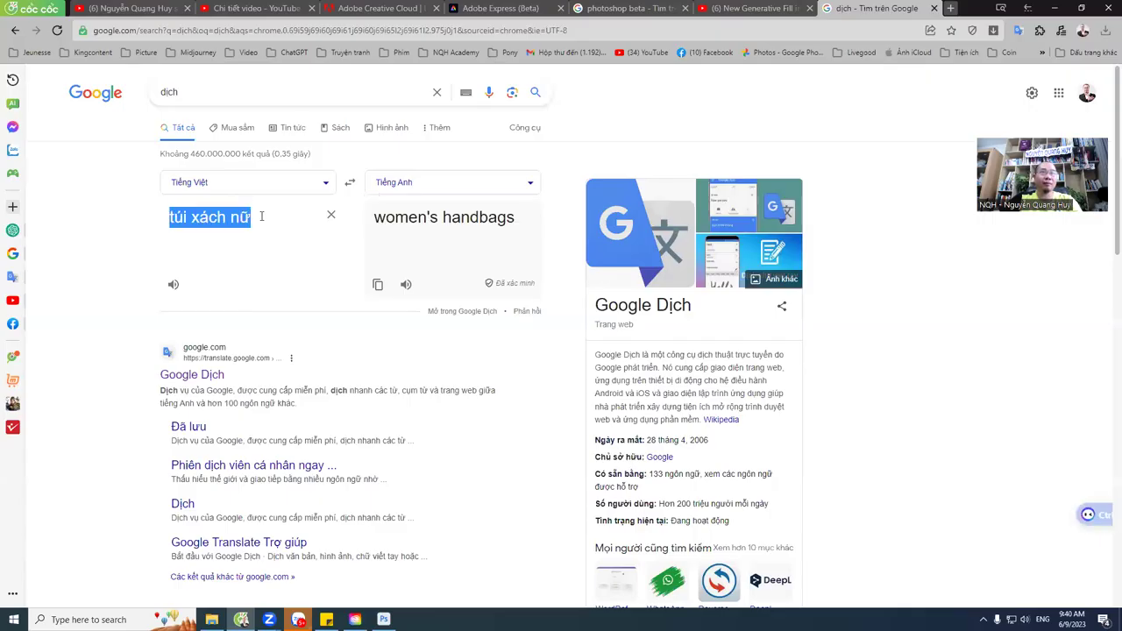
pyautogui.click(261, 215)
pyautogui.write('mà')
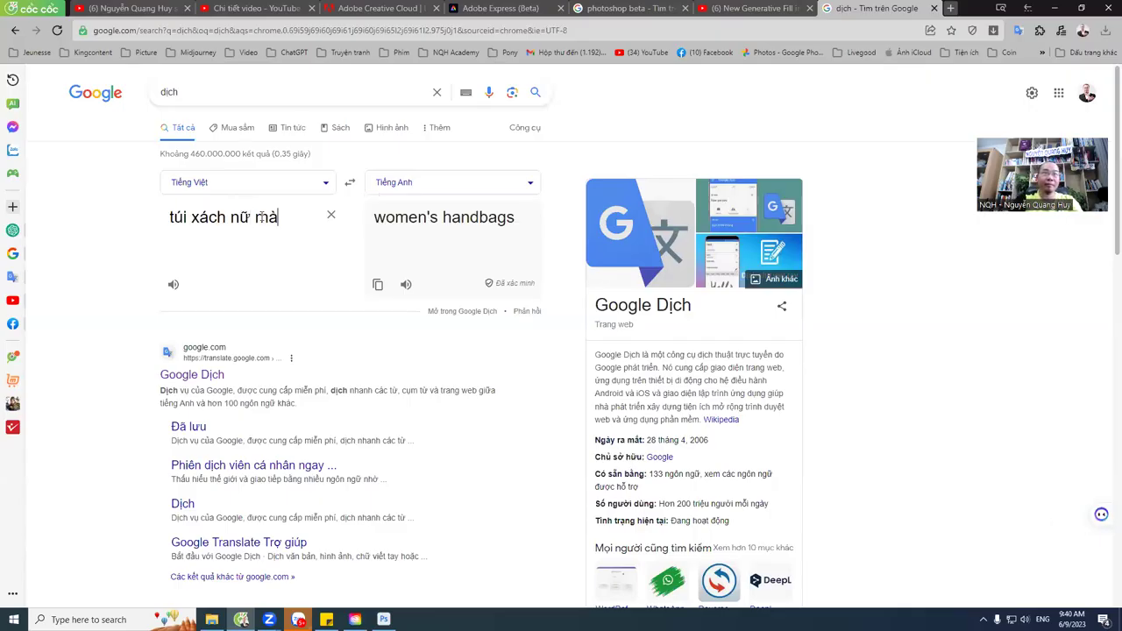
pyautogui.write('u cam')
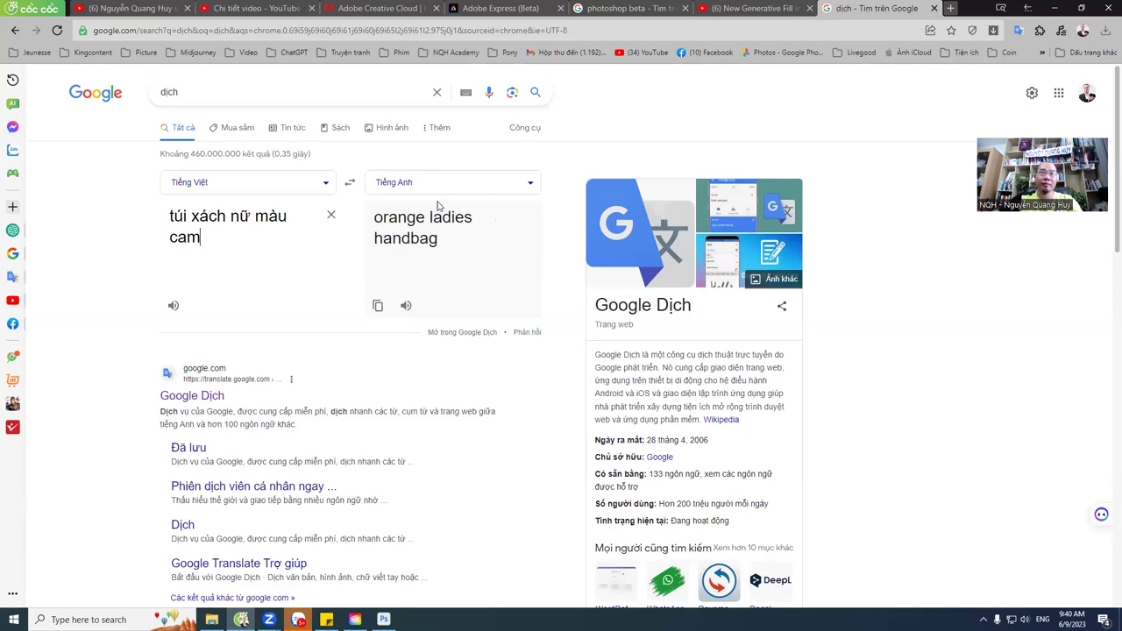
pyautogui.doubleClick(402, 221)
# Step: Generate from 'orange women's handbags' and choose the orange handbag, variation 3 of 6
pyautogui.hotkey('alt', 'Tab')
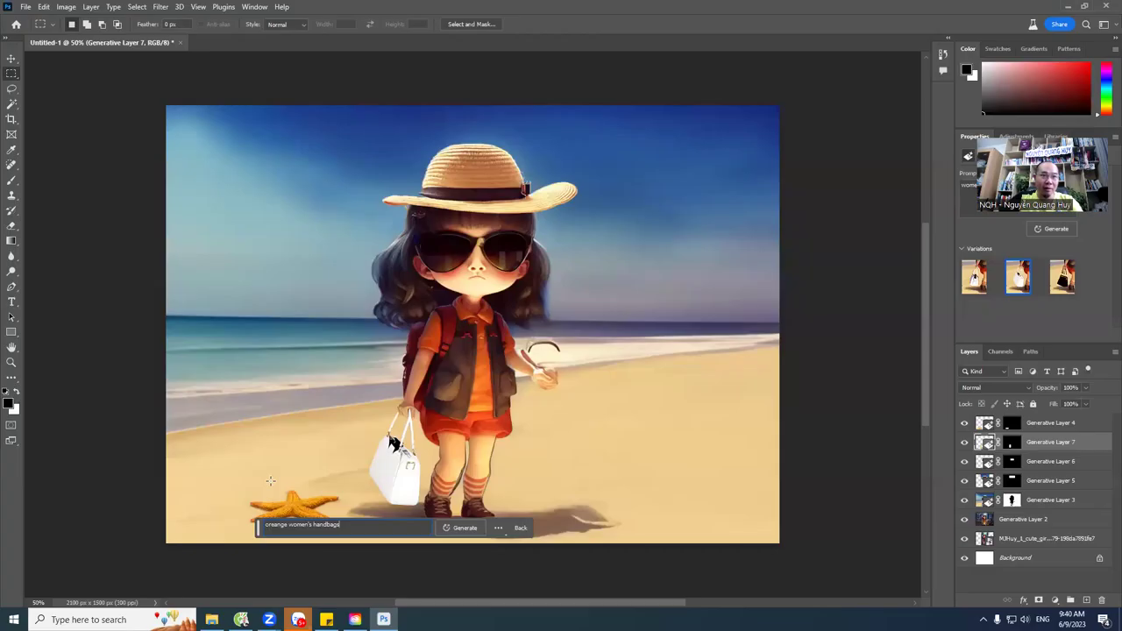
pyautogui.doubleClick(278, 526)
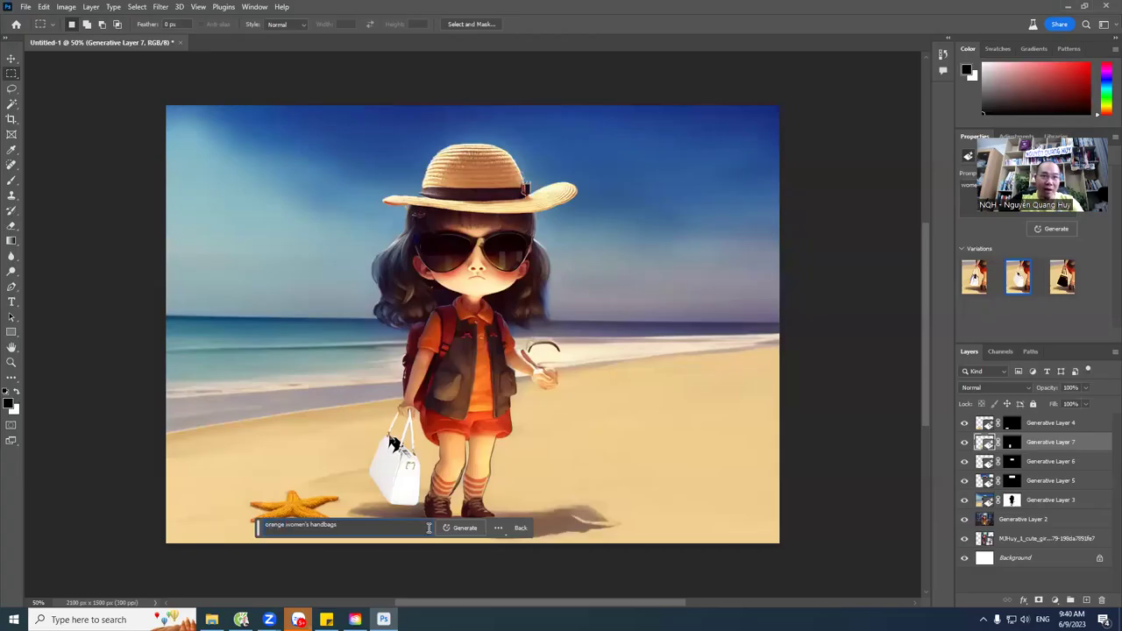
pyautogui.click(459, 527)
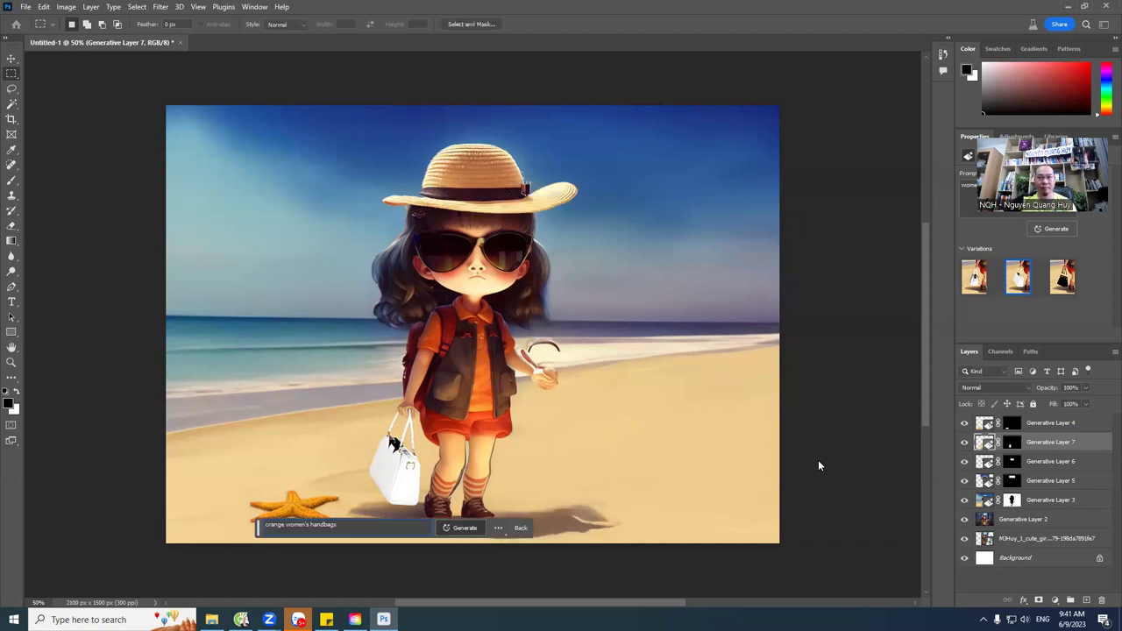
pyautogui.click(376, 527)
pyautogui.click(377, 528)
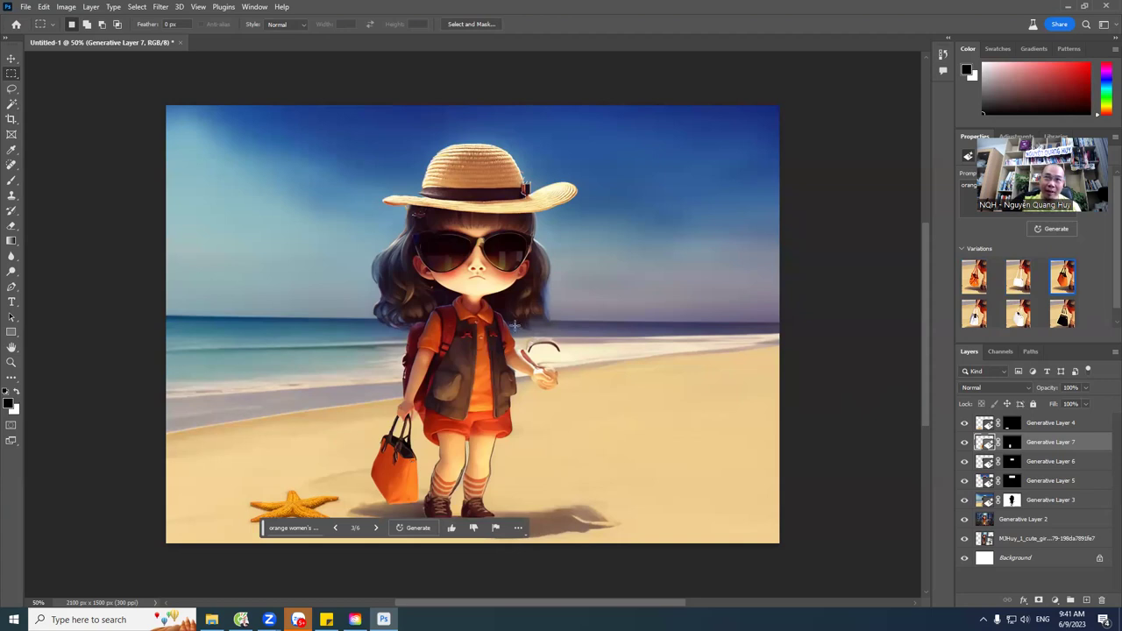
# Step: Select the girl's raised-hand area and paste the translated prompt 'hold 1 ice cream'
pyautogui.moveTo(513, 326); pyautogui.dragTo(580, 400)
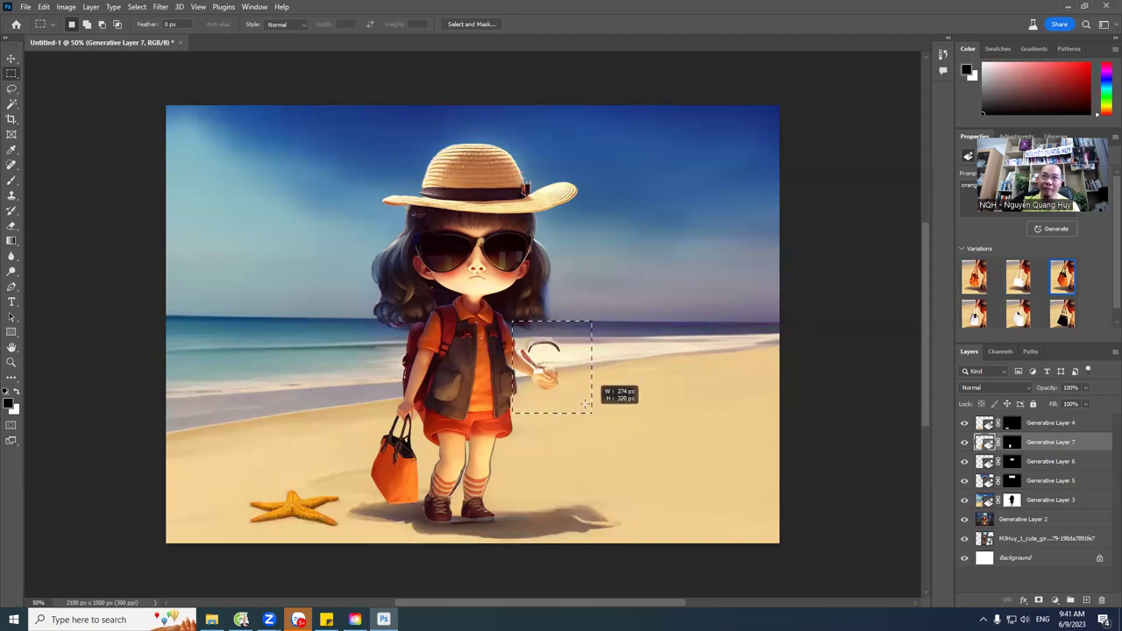
pyautogui.click(479, 420)
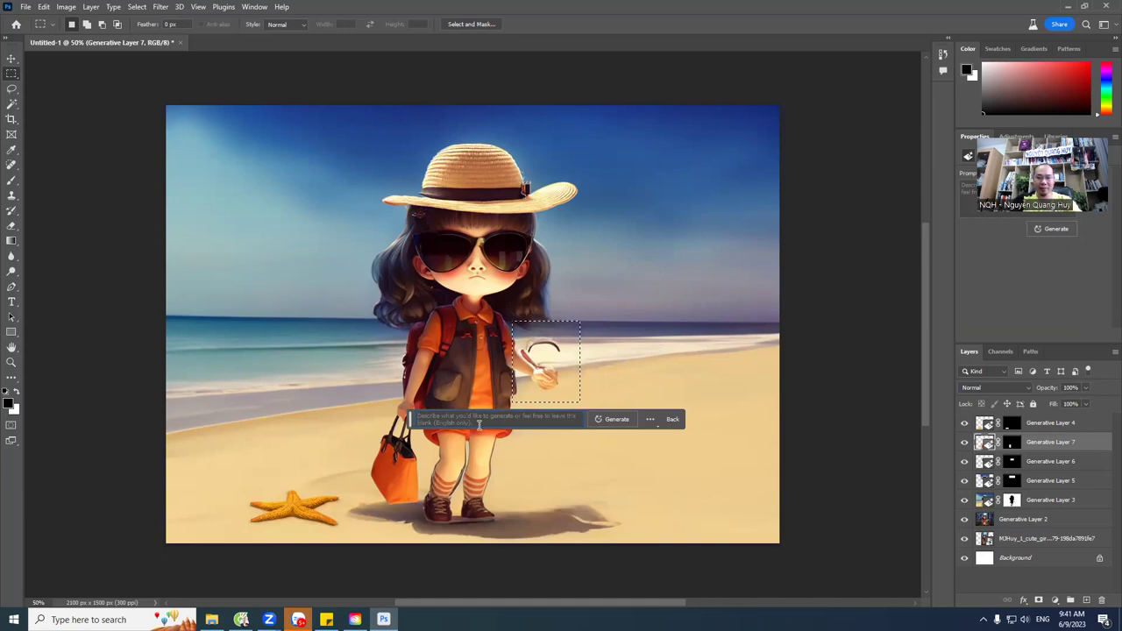
pyautogui.hotkey('alt', 'Tab')
pyautogui.tripleClick(245, 231)
pyautogui.write('ca')
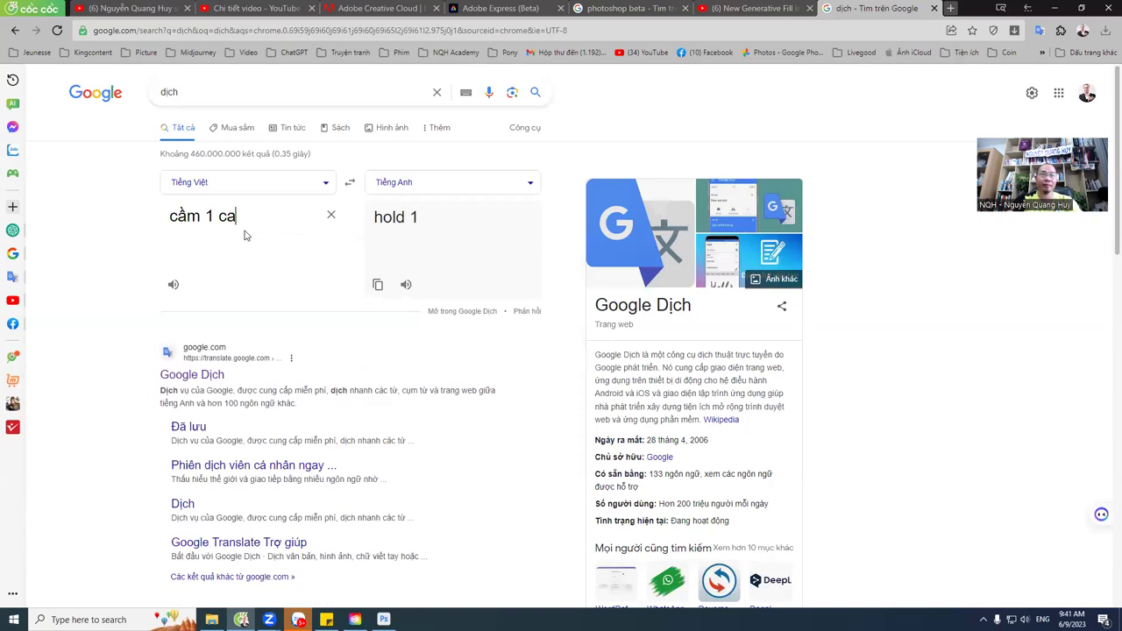
pyautogui.press('BackSpace')
pyautogui.write('ái kem')
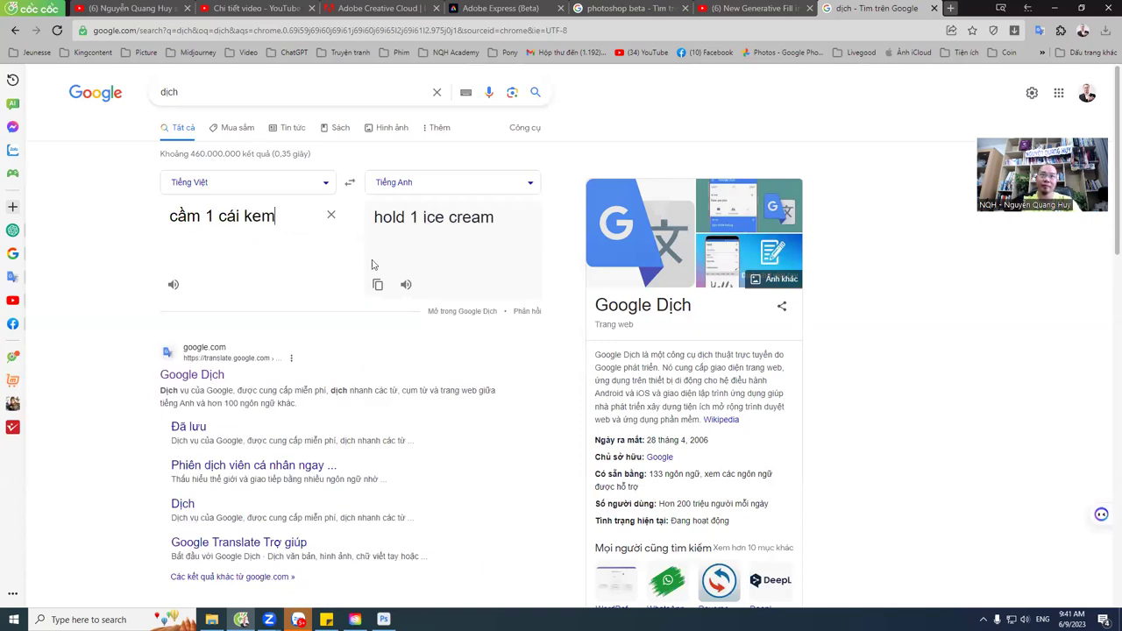
pyautogui.moveTo(497, 220); pyautogui.dragTo(375, 220)
pyautogui.hotkey('ctrl', 'c')
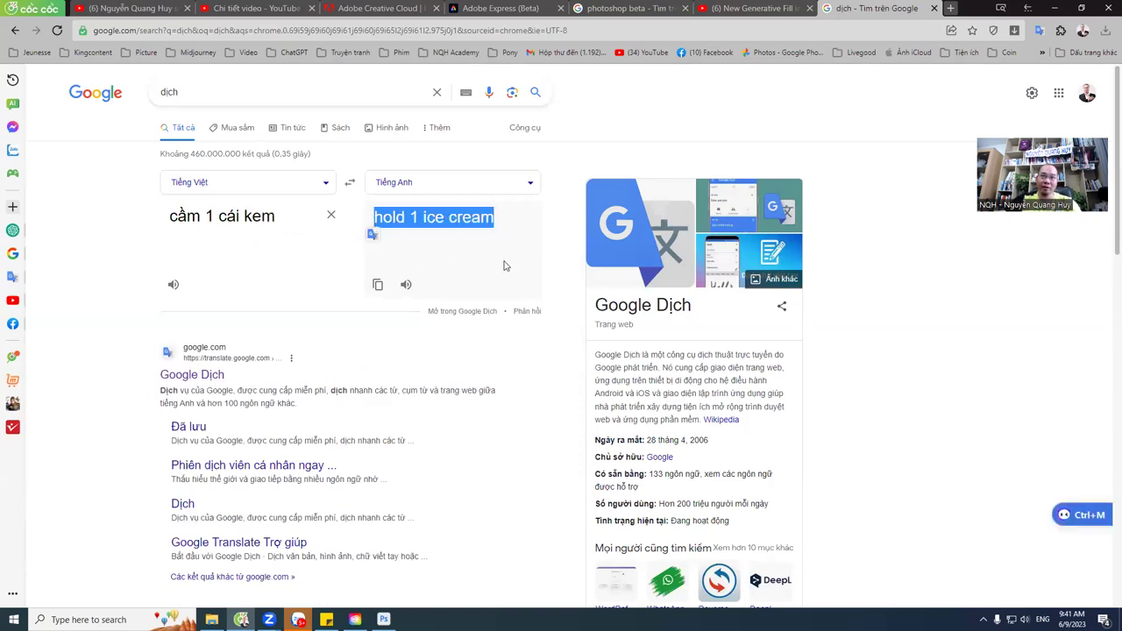
pyautogui.hotkey('alt', 'Tab')
pyautogui.hotkey('ctrl', 'v')
# Step: Generate an ice cream in the girl's raised hand from 'hold 1 ice cream'
pyautogui.click(614, 418)
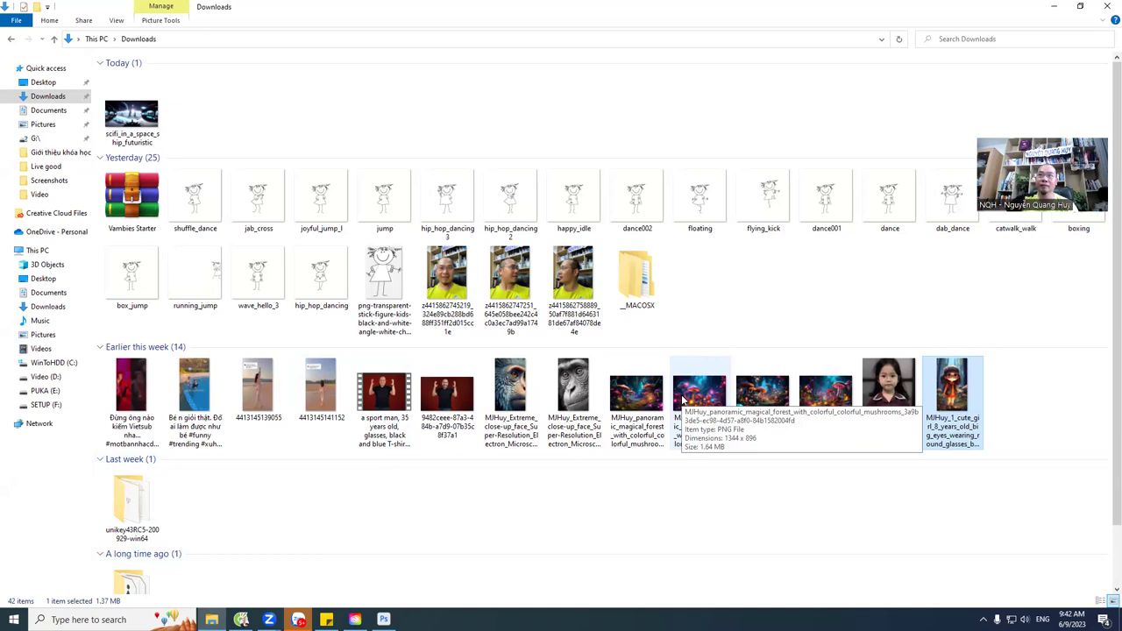
# Step: Drag the second magical-forest PNG from Downloads over to Photoshop
pyautogui.click(690, 398)
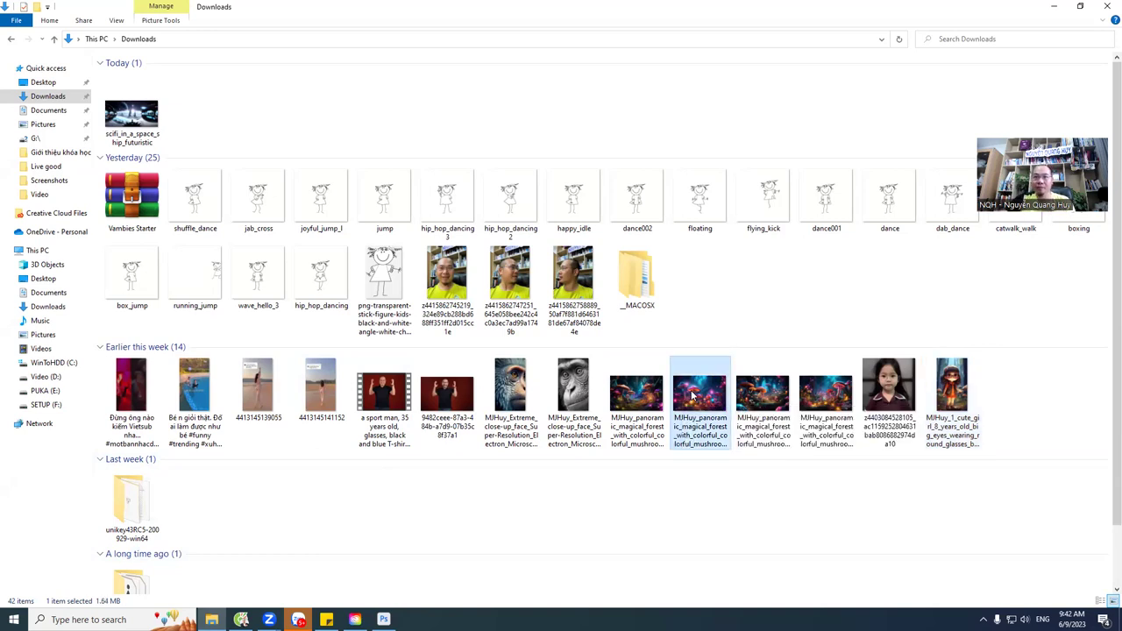
pyautogui.moveTo(691, 396)
pyautogui.mouseDown()
pyautogui.moveTo(703, 442)
pyautogui.moveTo(888, 510)
pyautogui.moveTo(958, 515)
pyautogui.mouseUp()
pyautogui.hotkey('alt', 'Tab')
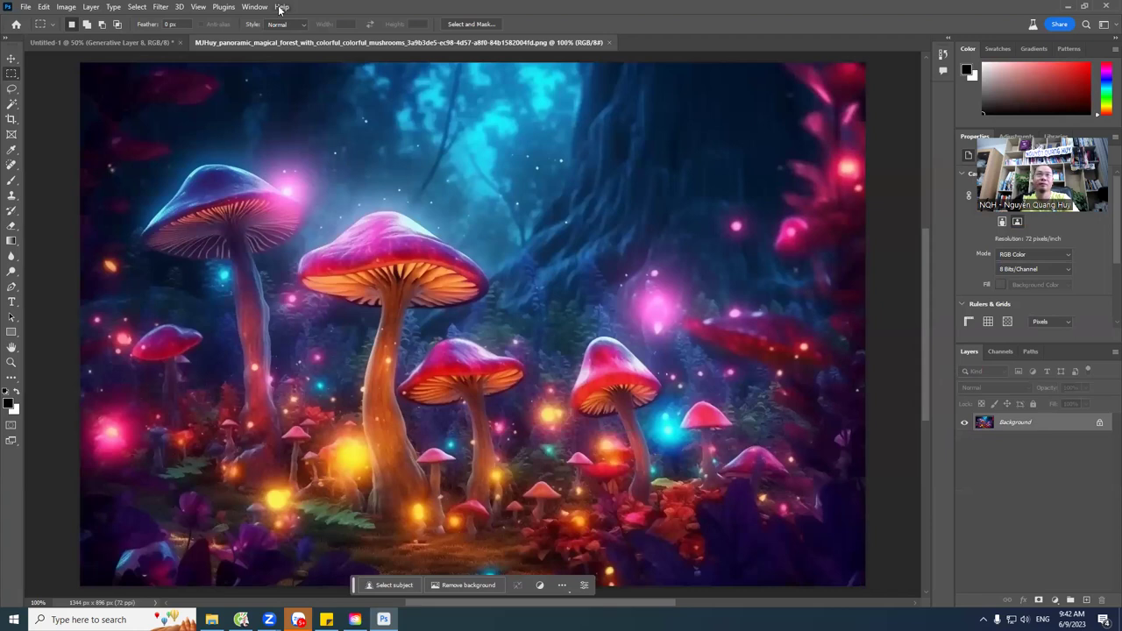
# Step: Select the beach layer in Untitled-1, then float the mushroom forest window using the Move tool
pyautogui.click(139, 44)
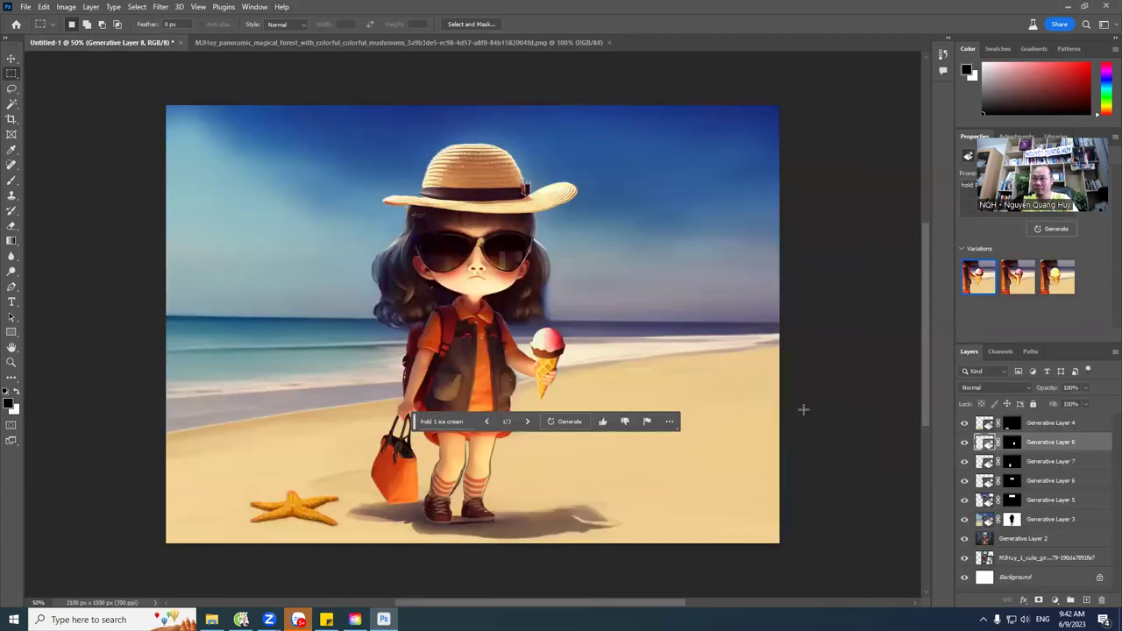
pyautogui.click(1035, 524)
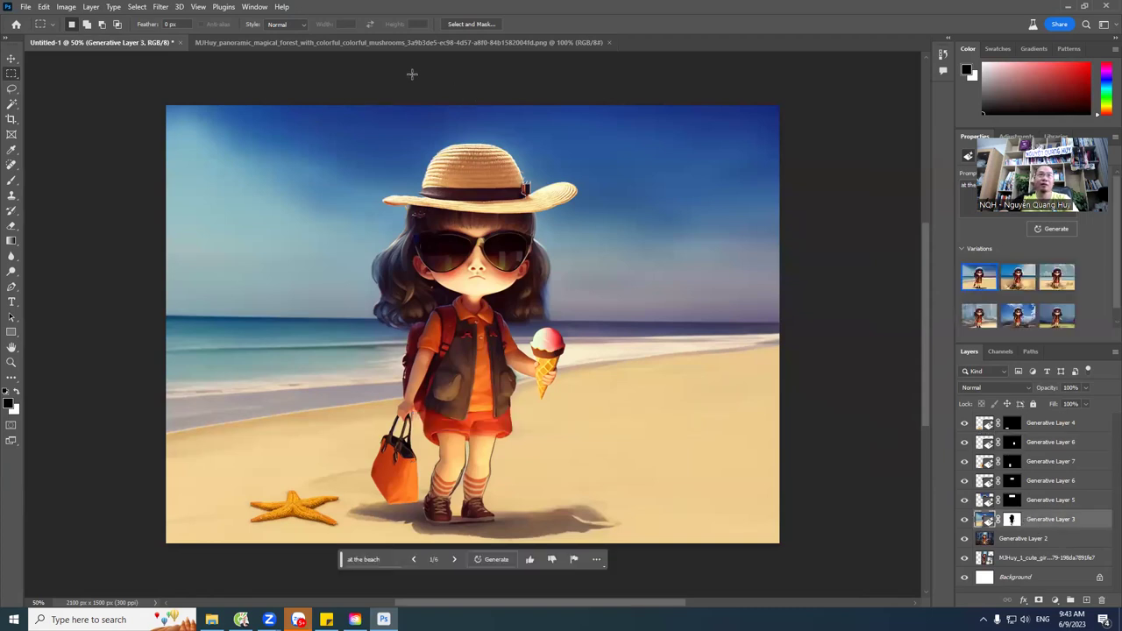
pyautogui.click(399, 42)
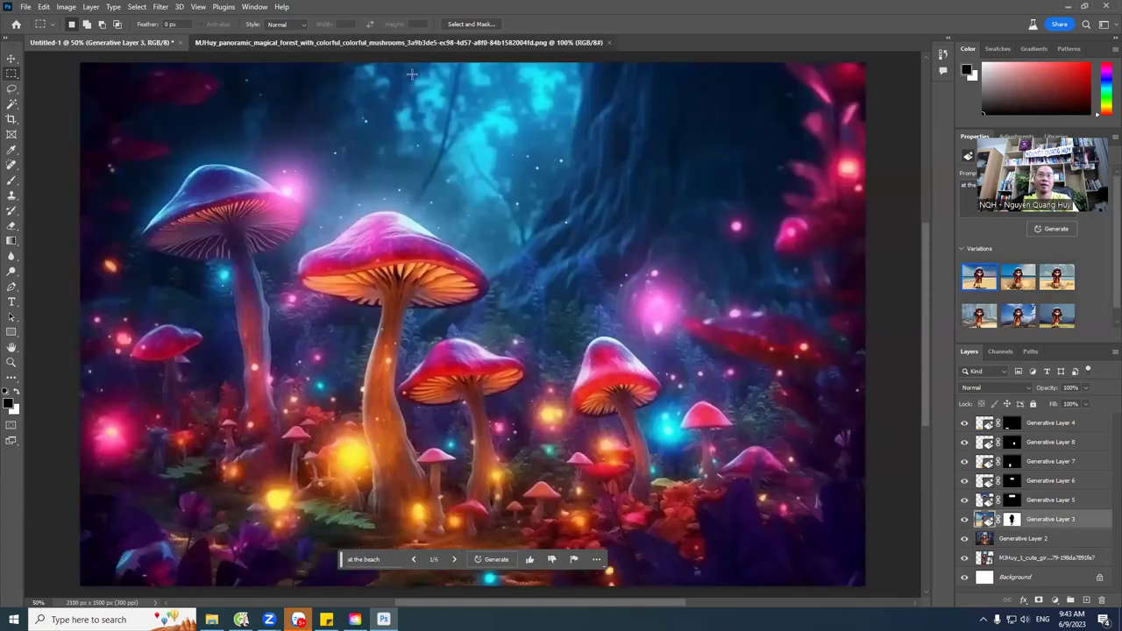
pyautogui.click(12, 59)
pyautogui.moveTo(261, 41)
pyautogui.mouseDown()
pyautogui.moveTo(408, 104)
pyautogui.moveTo(597, 73)
pyautogui.moveTo(333, 226)
pyautogui.mouseUp()
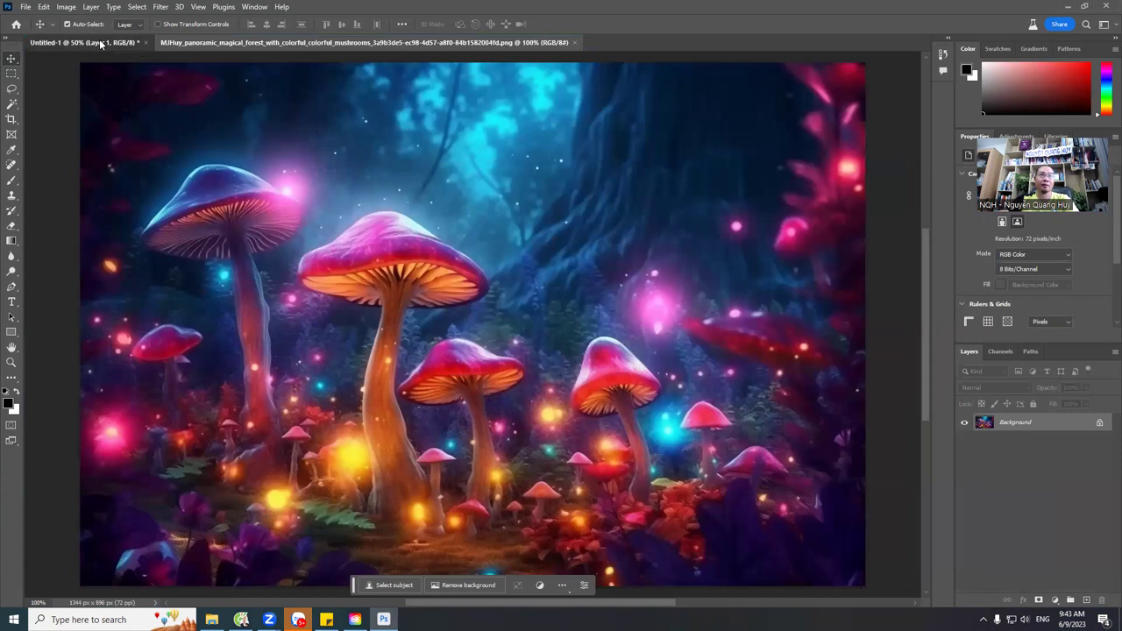
# Step: Drag the mushroom forest into the beach-girl document as Layer 1 and position it
pyautogui.click(53, 42)
pyautogui.moveTo(274, 278); pyautogui.dragTo(242, 232)
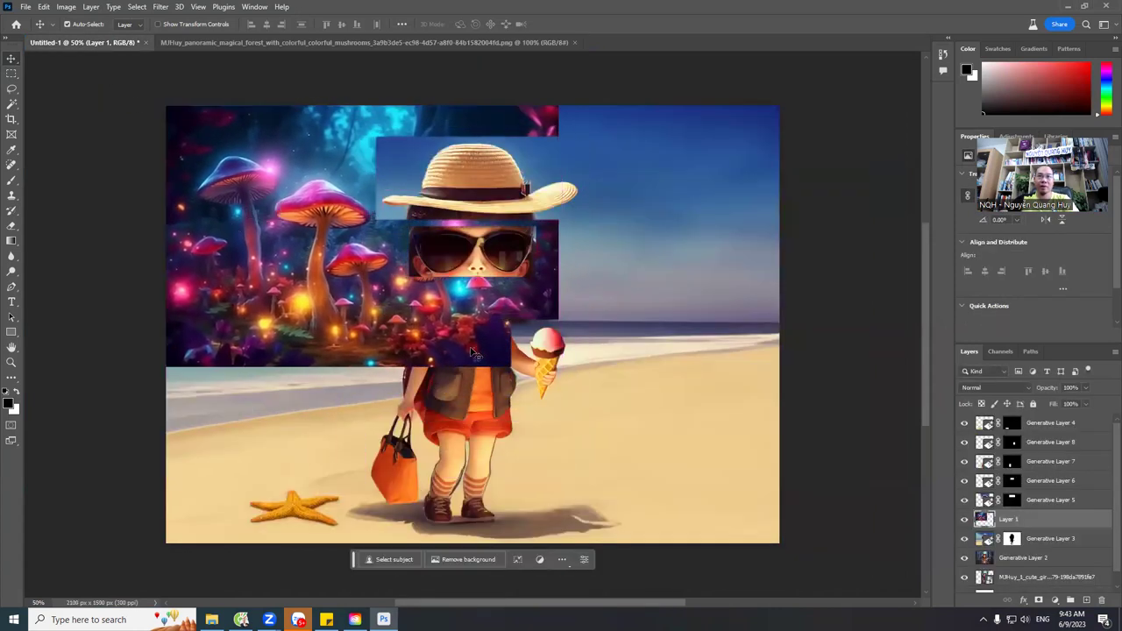
pyautogui.moveTo(472, 352); pyautogui.dragTo(480, 362)
pyautogui.moveTo(568, 377); pyautogui.dragTo(506, 349)
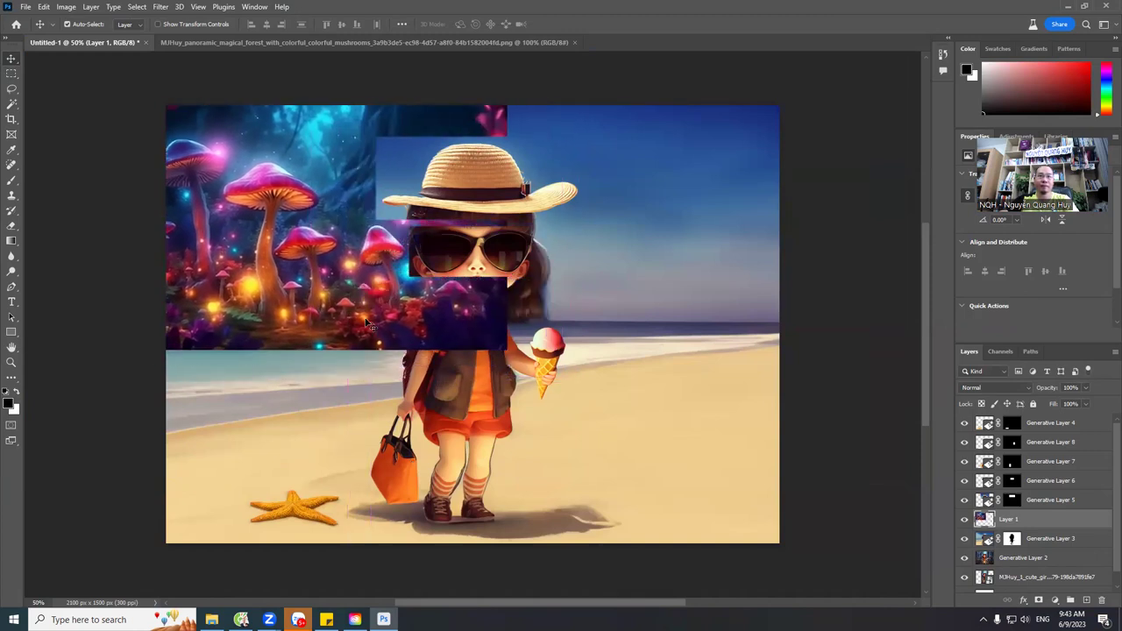
pyautogui.moveTo(321, 311); pyautogui.dragTo(326, 323)
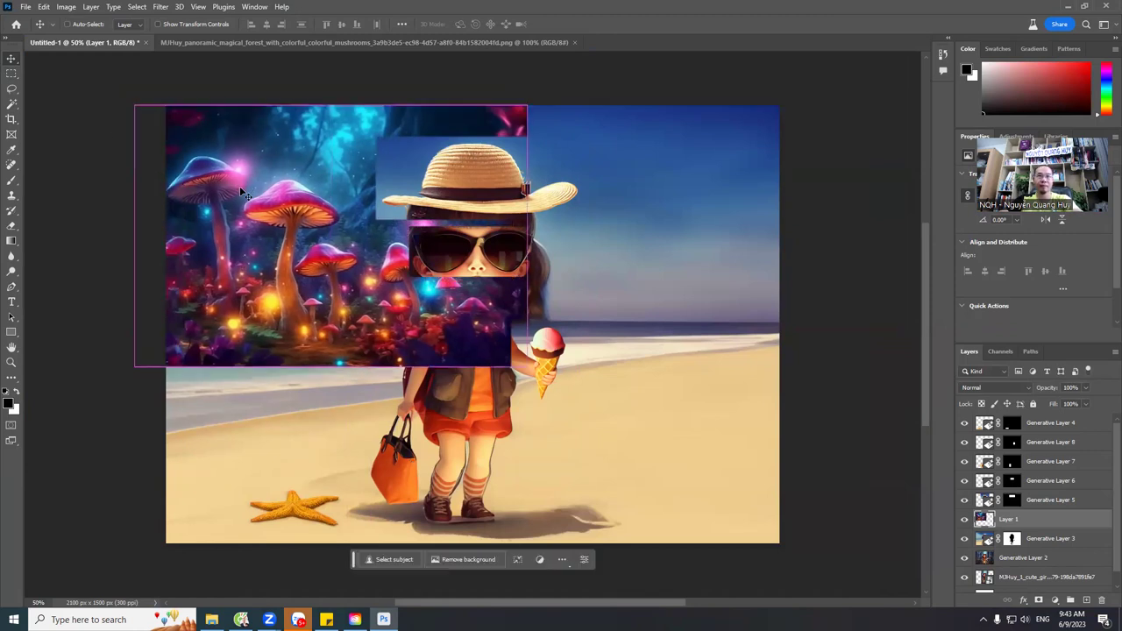
# Step: Scale the forest layer to fill the canvas and move it below Generative Layer 2
pyautogui.hotkey('ctrl', 't')
pyautogui.moveTo(483, 362)
pyautogui.mouseDown()
pyautogui.moveTo(521, 353)
pyautogui.moveTo(822, 545)
pyautogui.moveTo(807, 575)
pyautogui.mouseUp()
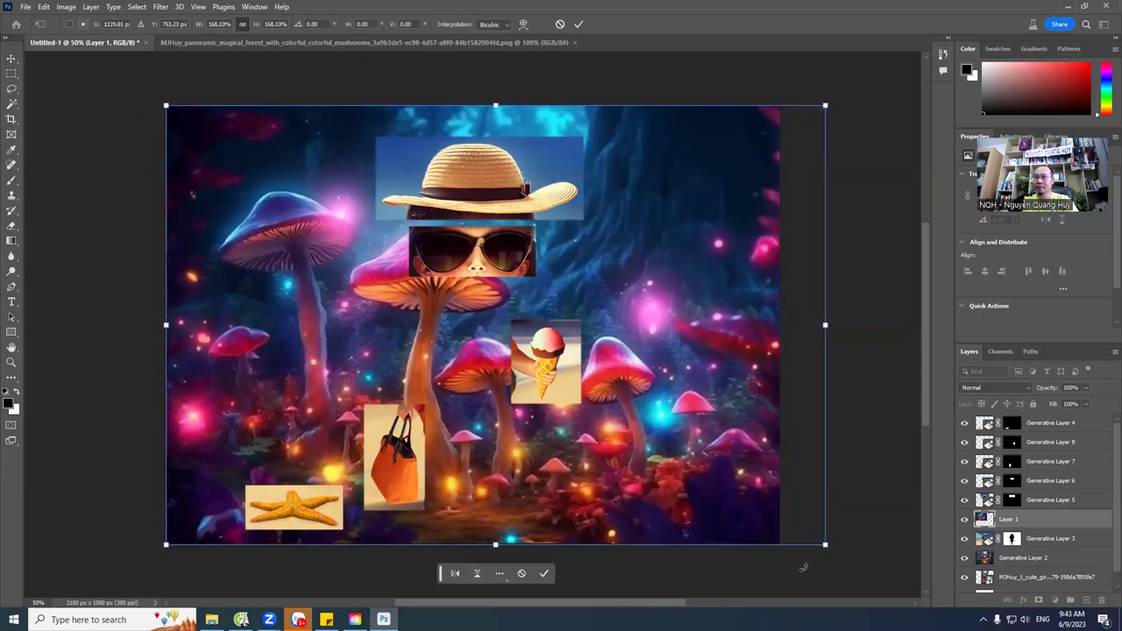
pyautogui.moveTo(1029, 520); pyautogui.dragTo(1031, 566)
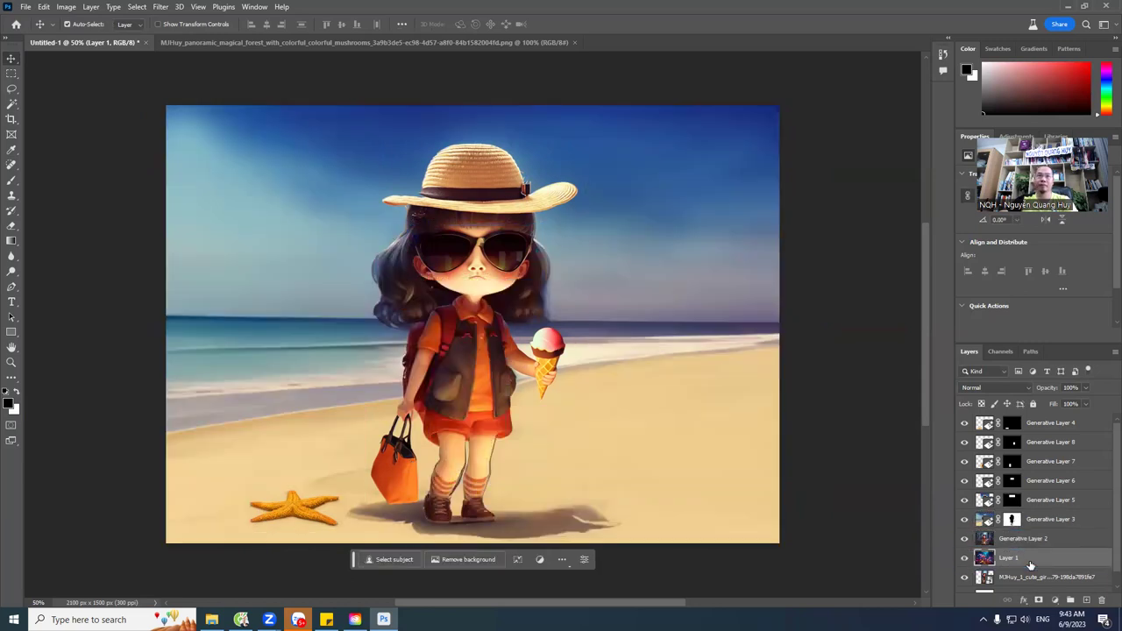
# Step: Hide Generative Layers 3–8 and select the girl-in-forest Generative Layer 2
pyautogui.click(965, 522)
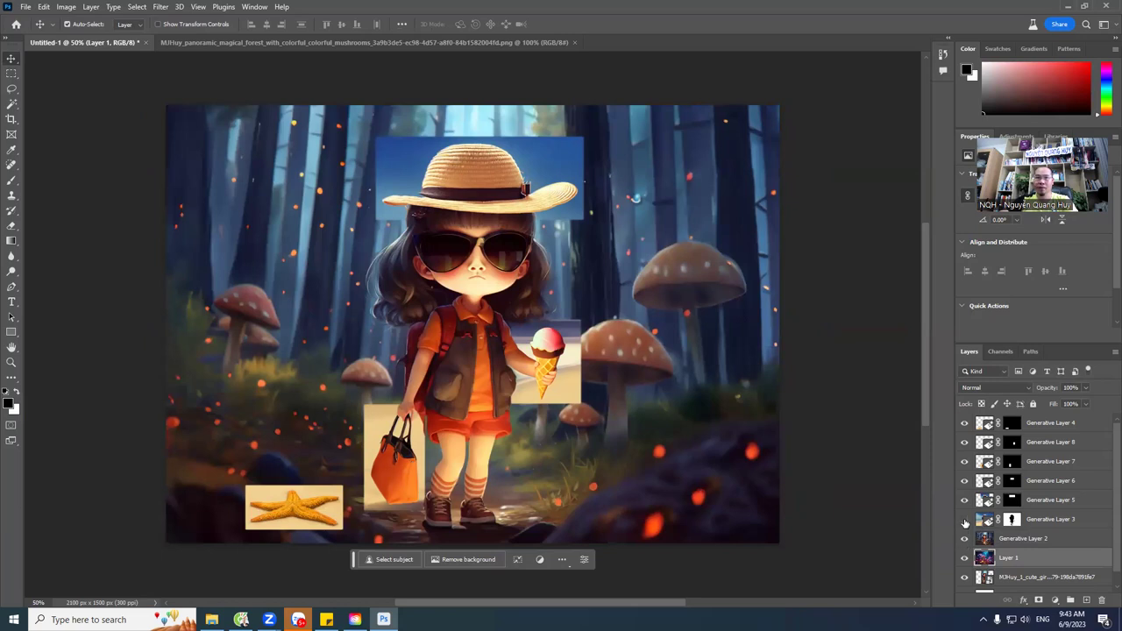
pyautogui.click(1037, 505)
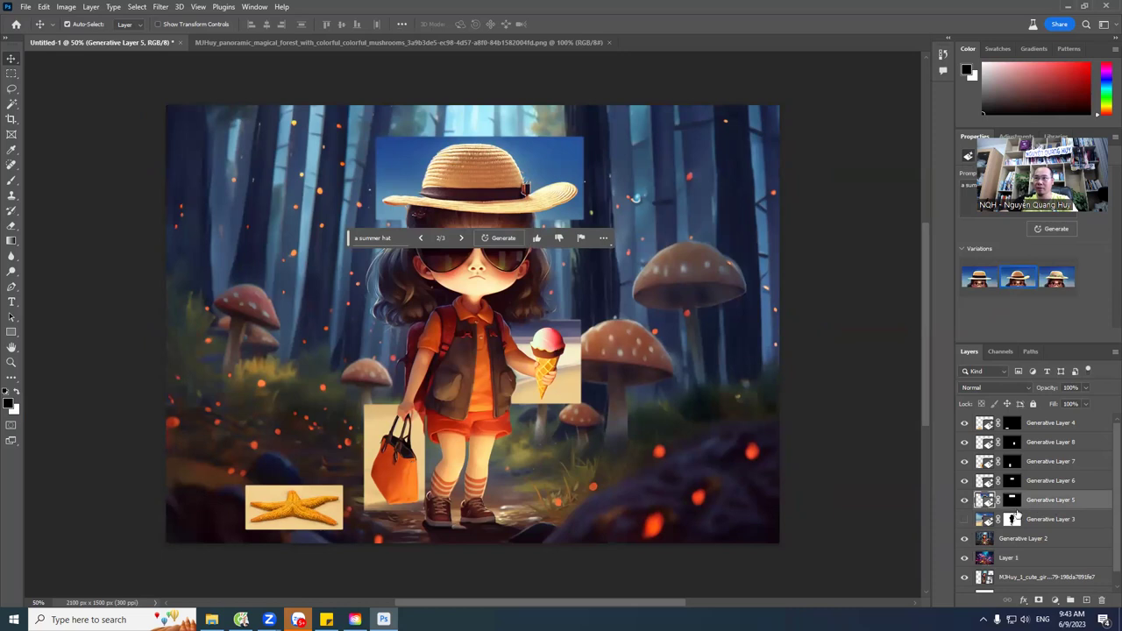
pyautogui.click(965, 520)
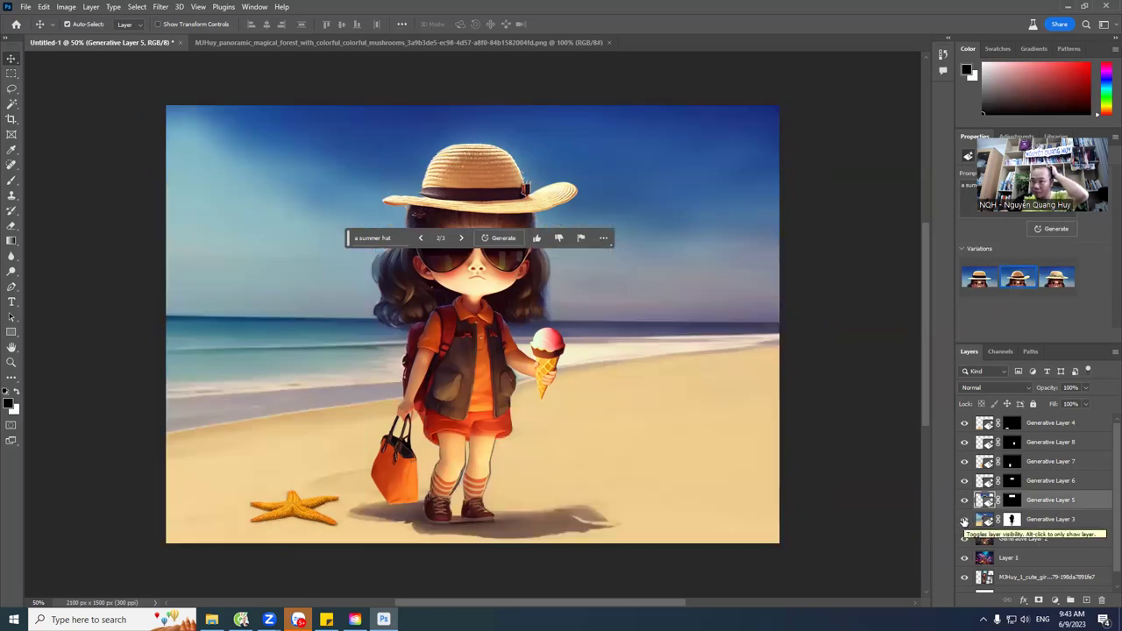
pyautogui.moveTo(965, 520); pyautogui.dragTo(965, 424)
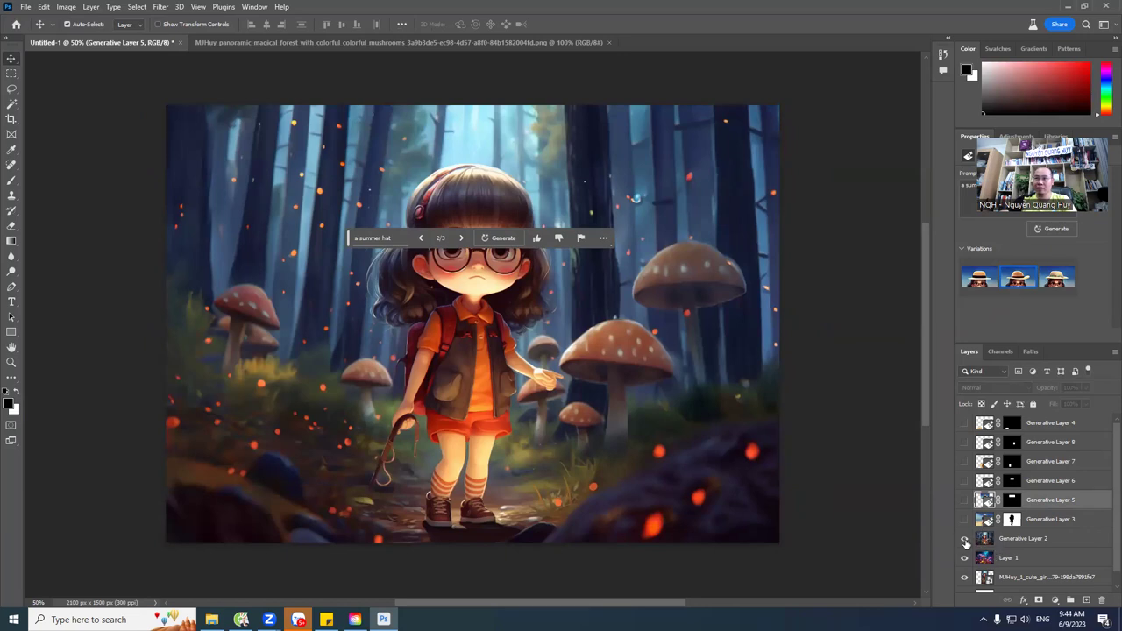
pyautogui.click(965, 540)
pyautogui.click(966, 540)
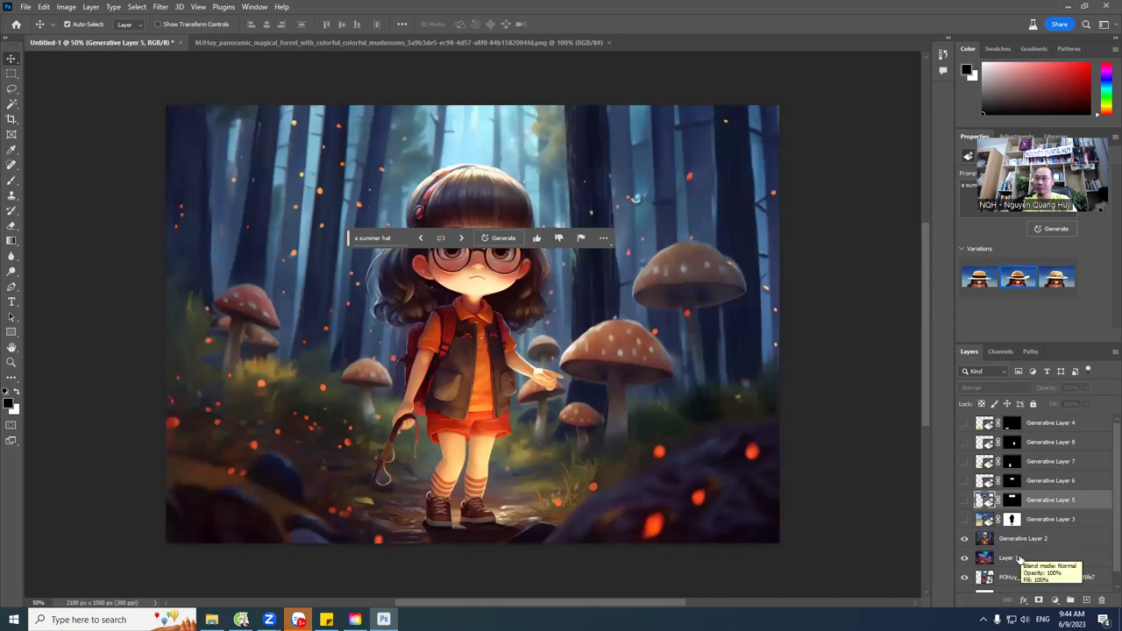
pyautogui.click(1016, 540)
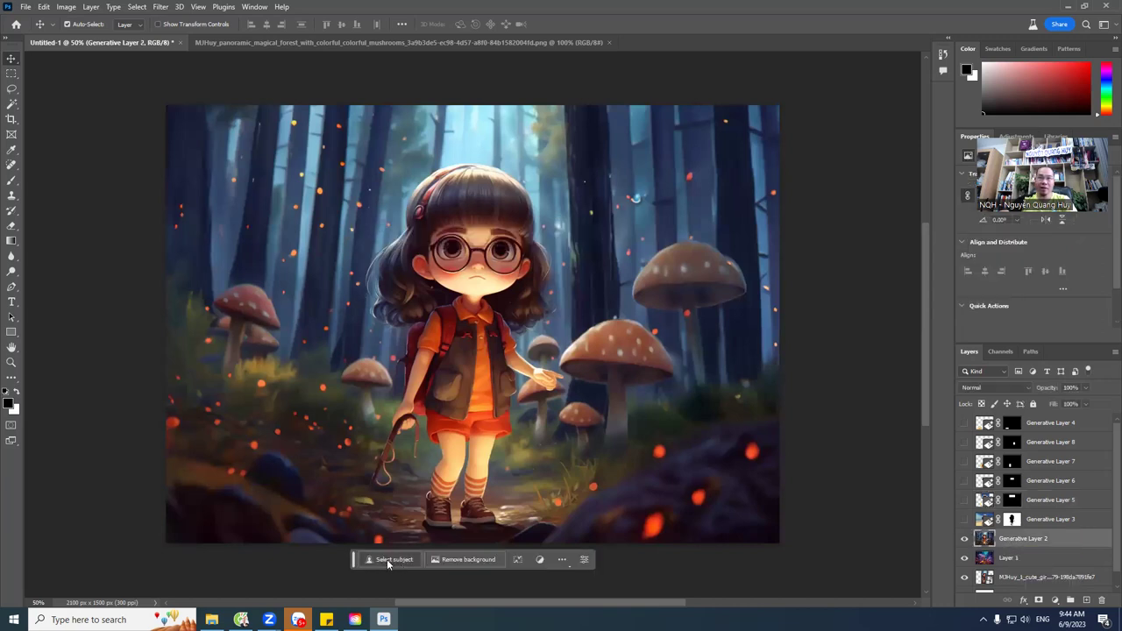
# Step: Remove the background from Generative Layer 2 and toggle its visibility to compare
pyautogui.click(453, 561)
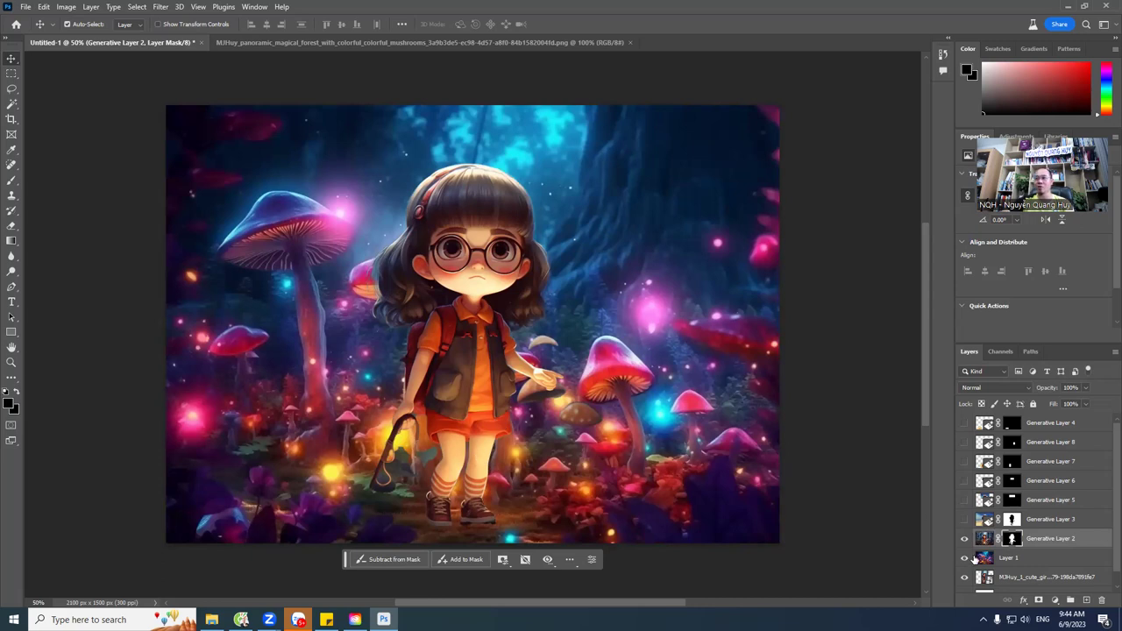
pyautogui.click(966, 541)
pyautogui.click(965, 541)
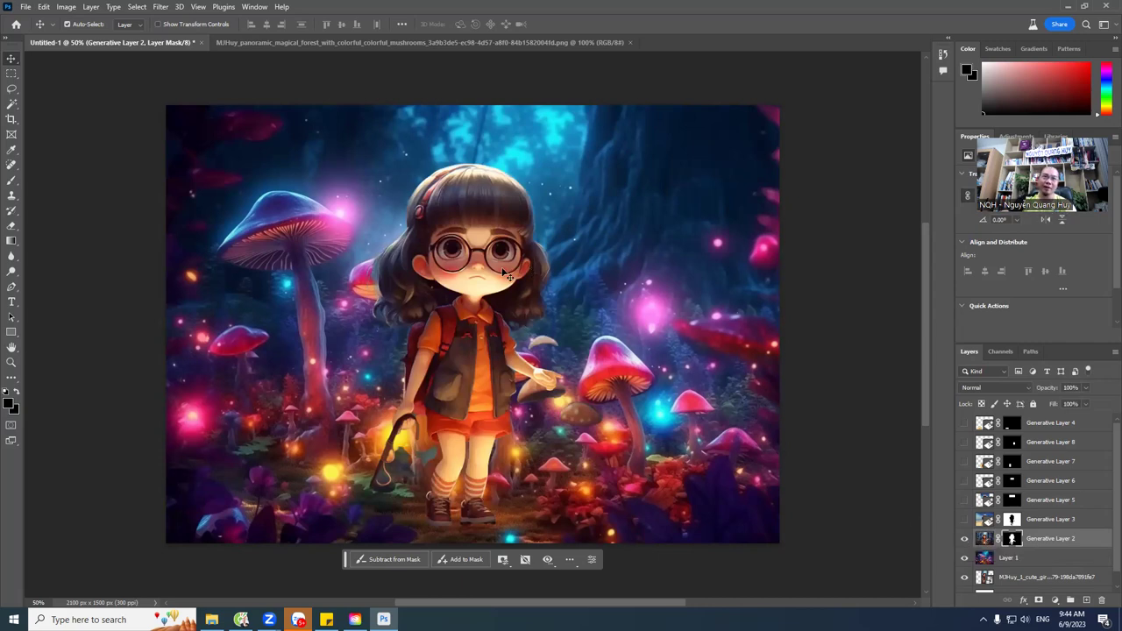
# Step: Scale the girl to about 38.66% and place her beneath the big mushroom
pyautogui.hotkey('ctrl', 't')
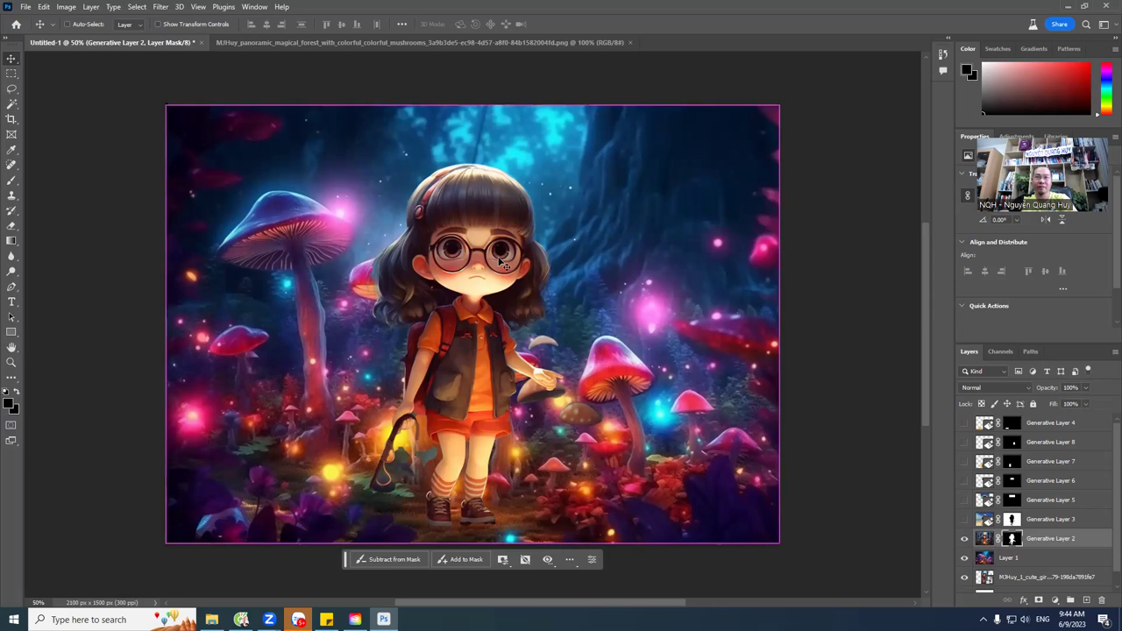
pyautogui.moveTo(778, 105); pyautogui.dragTo(611, 224)
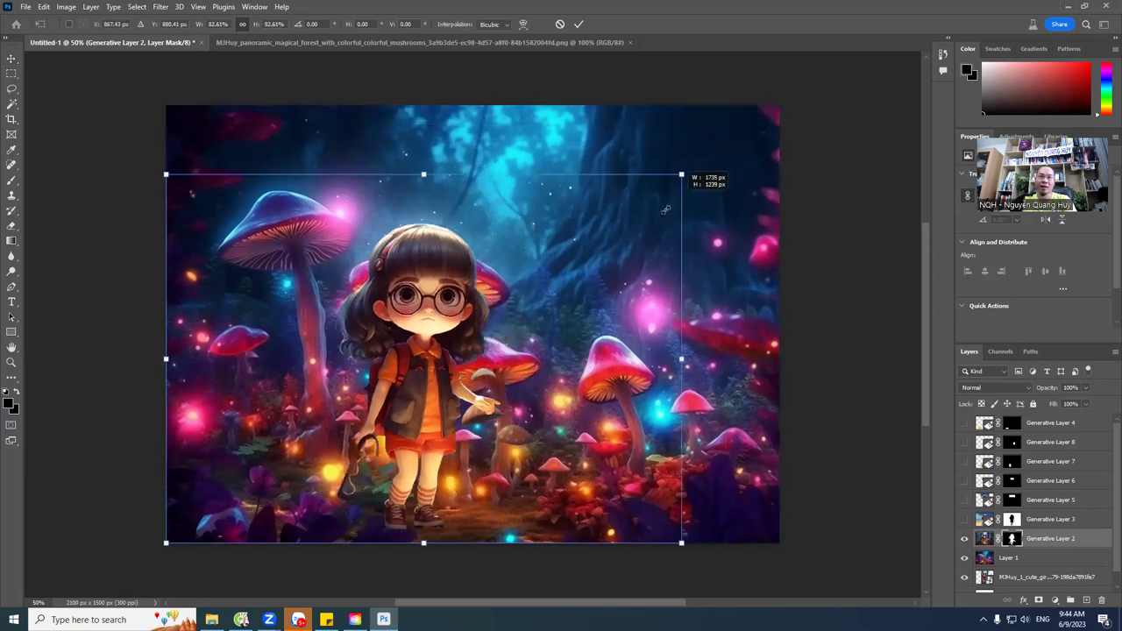
pyautogui.moveTo(515, 330); pyautogui.dragTo(569, 322)
pyautogui.moveTo(694, 219)
pyautogui.mouseDown()
pyautogui.moveTo(656, 263)
pyautogui.moveTo(664, 272)
pyautogui.moveTo(582, 353)
pyautogui.mouseUp()
pyautogui.moveTo(481, 434); pyautogui.dragTo(530, 437)
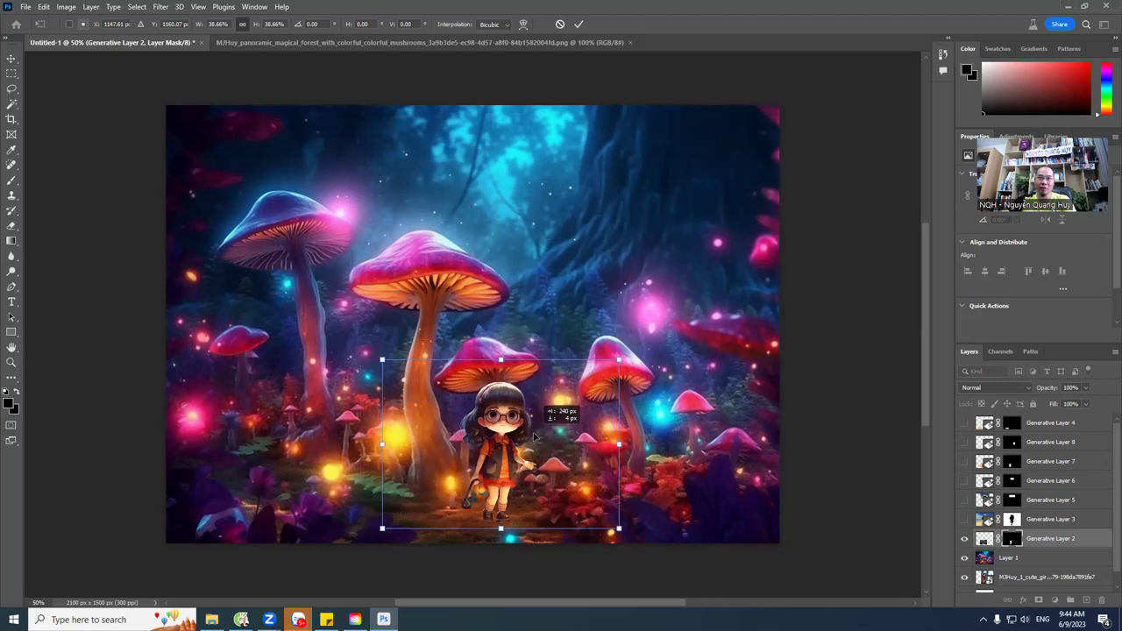
pyautogui.press('Return')
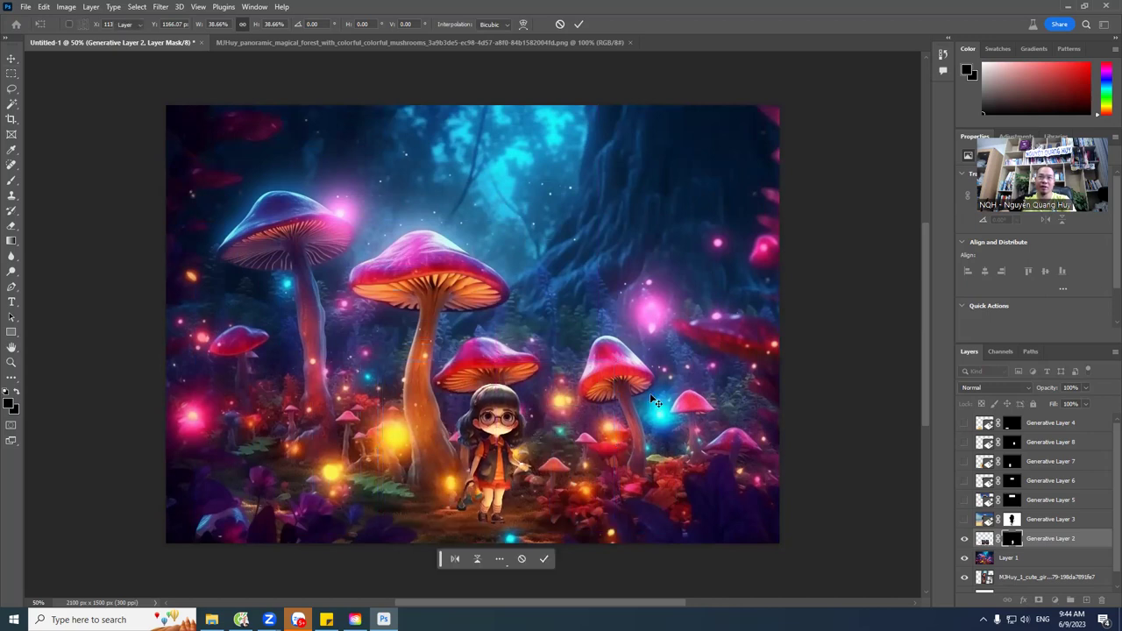
pyautogui.click(11, 73)
# Step: Select the ground under the girl's feet and generate 'her shadow' with Generative Fill
pyautogui.moveTo(470, 521); pyautogui.dragTo(535, 544)
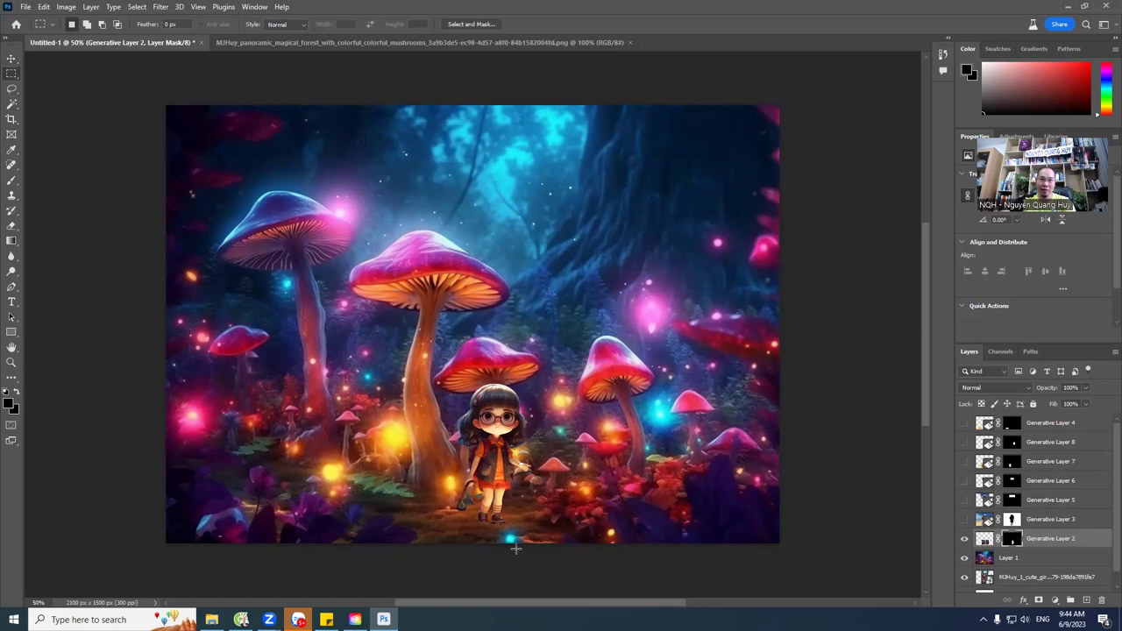
pyautogui.click(409, 558)
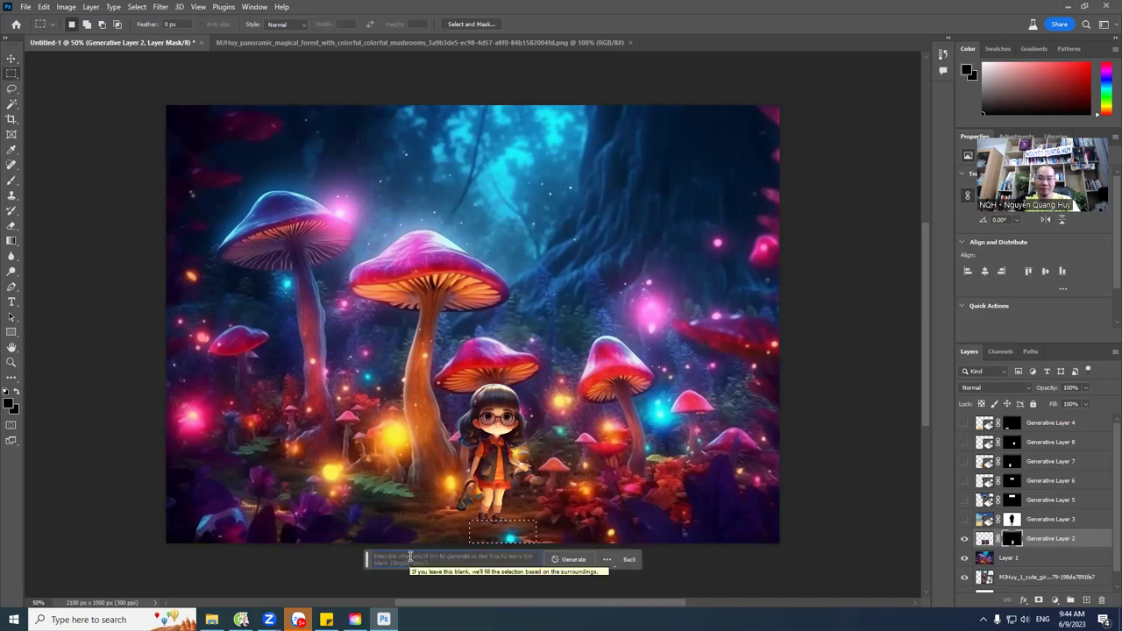
pyautogui.write('the s')
pyautogui.press('BackSpace')
pyautogui.press('BackSpace')
pyautogui.press('BackSpace')
pyautogui.write('her')
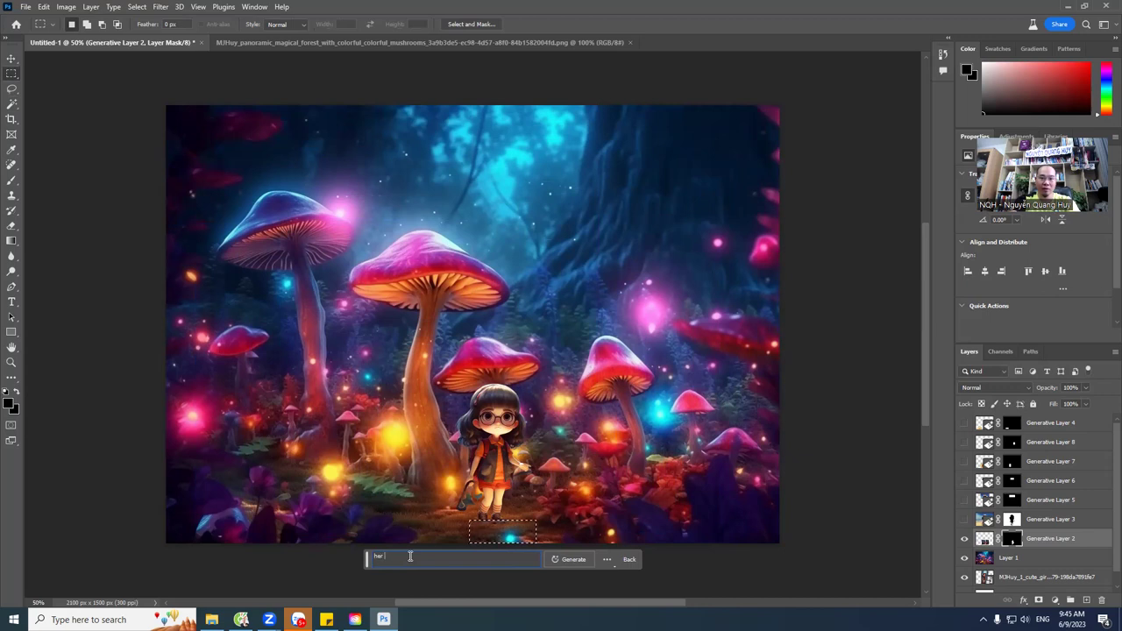
pyautogui.write(' shado')
pyautogui.click(579, 561)
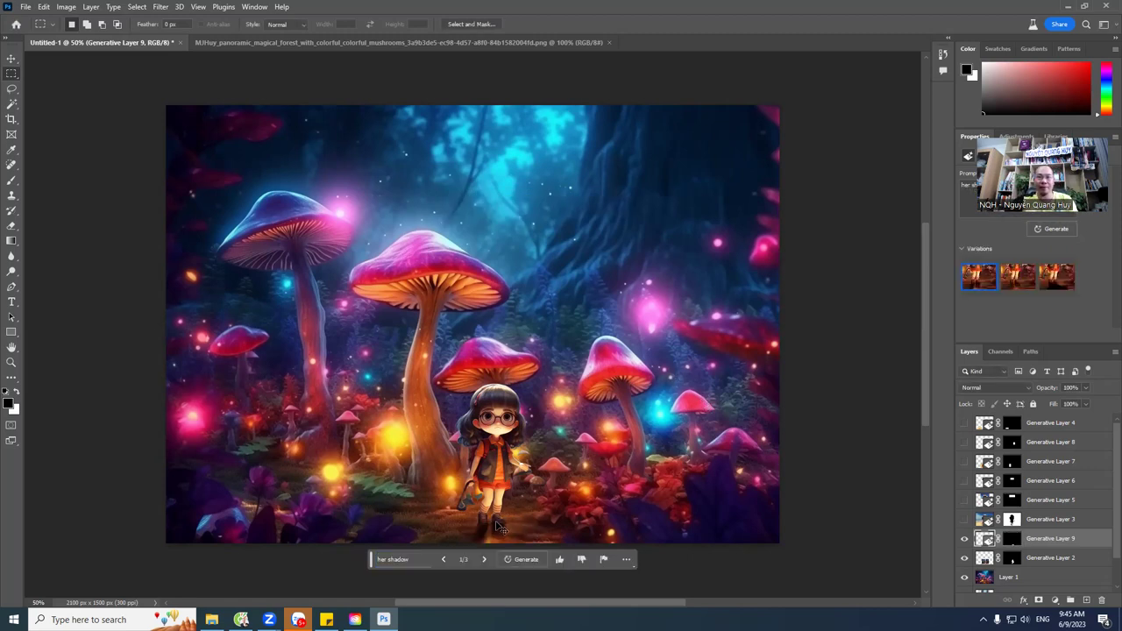
pyautogui.hscroll(-2, 497, 525)
pyautogui.scroll(2, 528, 530)
pyautogui.scroll(3, 524, 531)
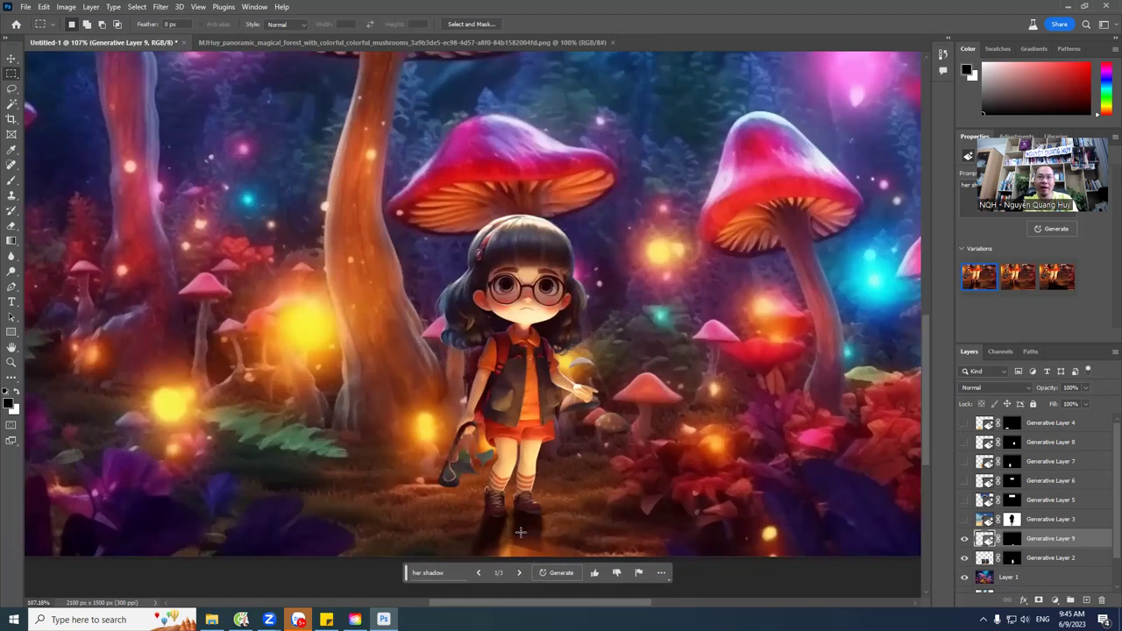
pyautogui.scroll(3, 517, 533)
pyautogui.scroll(-1, 505, 521)
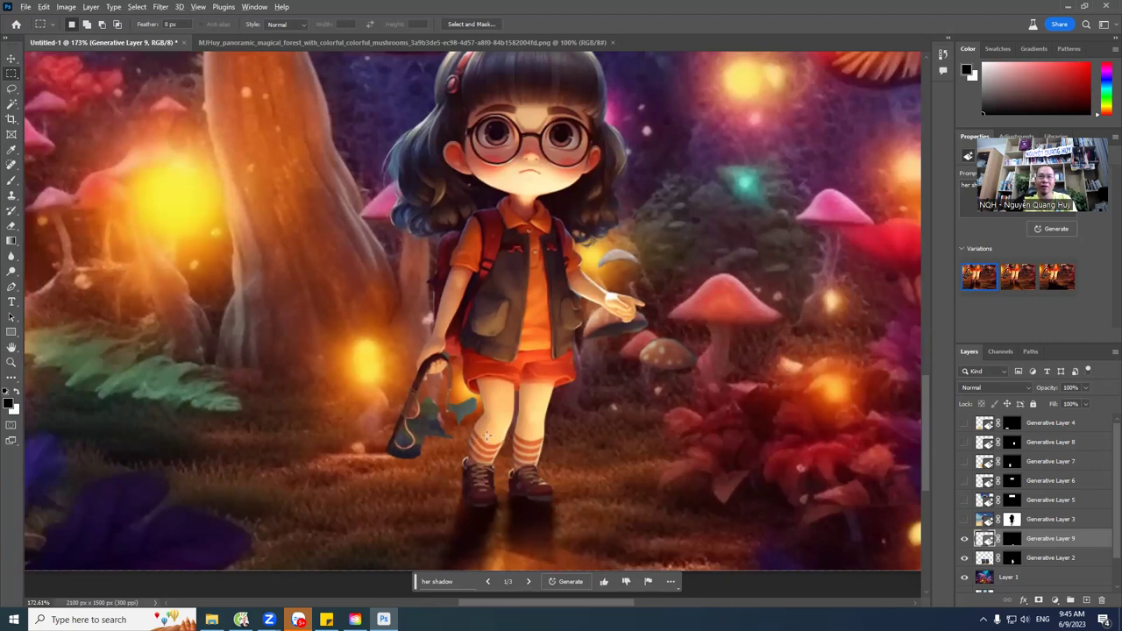
pyautogui.scroll(-3, 487, 436)
pyautogui.scroll(-1, 511, 443)
pyautogui.scroll(-1, 518, 465)
pyautogui.scroll(-1, 507, 471)
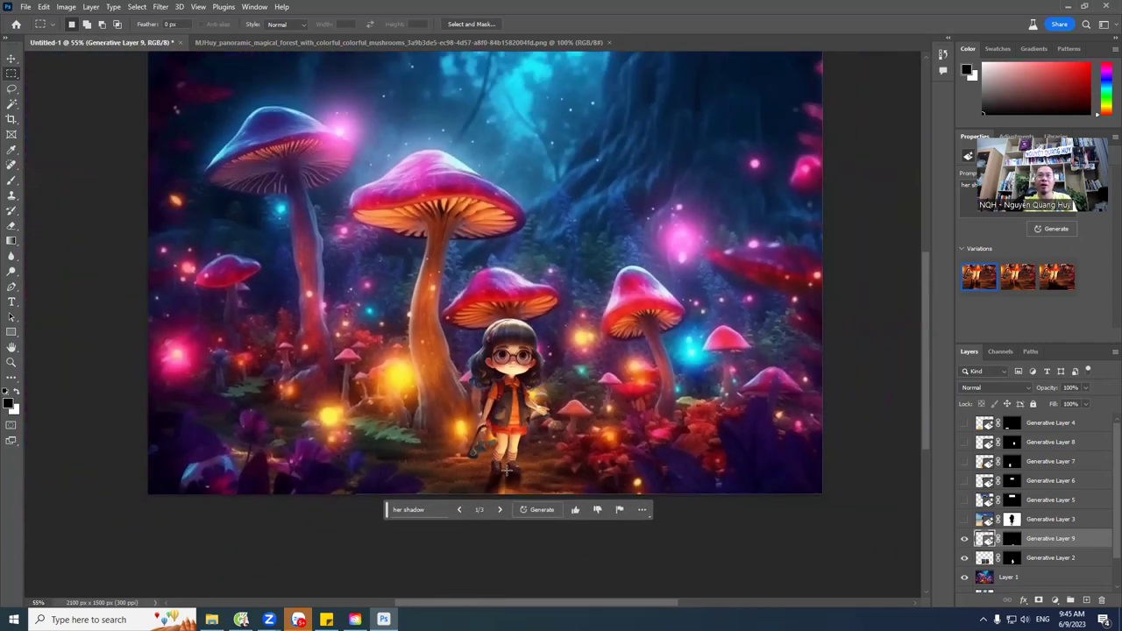
pyautogui.scroll(-1, 476, 377)
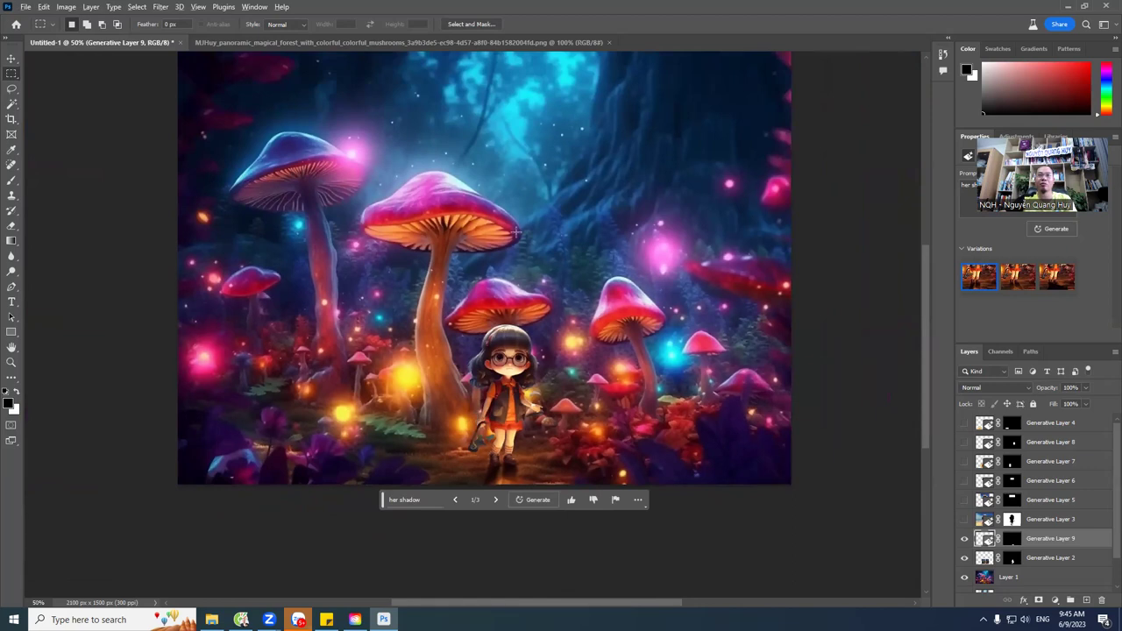
pyautogui.scroll(1, 517, 232)
pyautogui.scroll(-1, 495, 445)
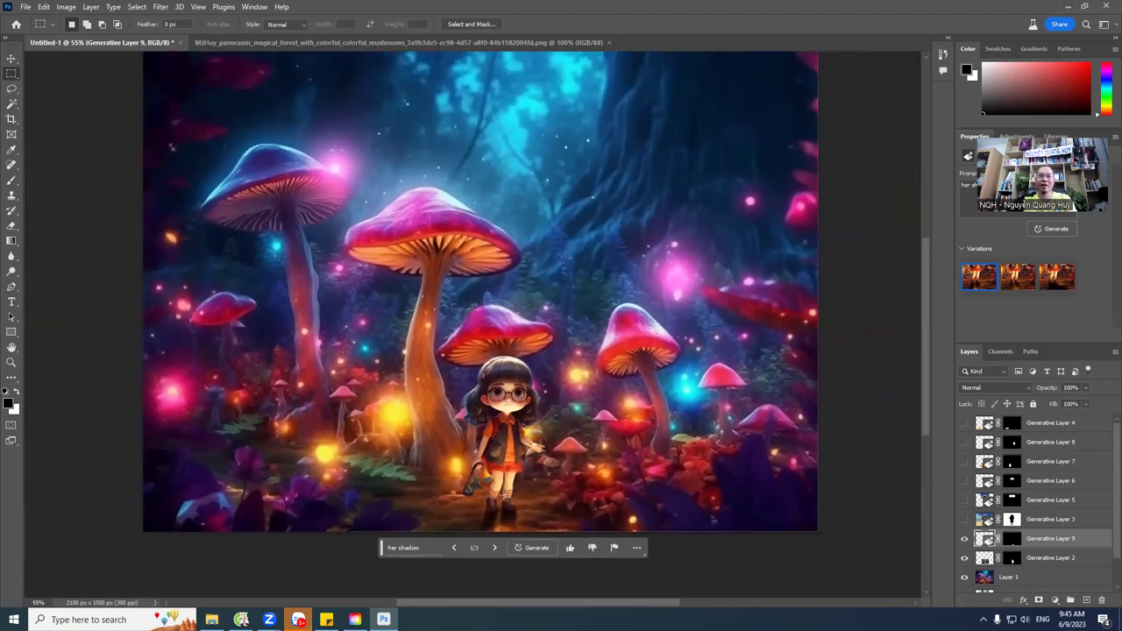
pyautogui.scroll(2, 502, 417)
pyautogui.scroll(2, 529, 402)
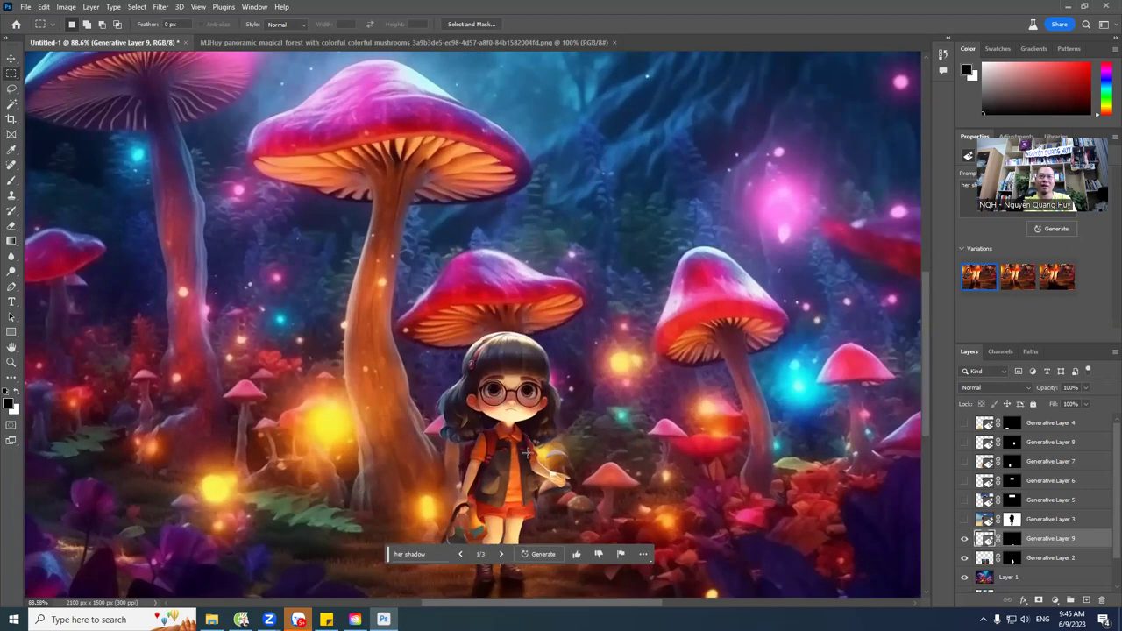
pyautogui.scroll(2, 522, 453)
pyautogui.scroll(-2, 469, 432)
pyautogui.scroll(-1, 494, 447)
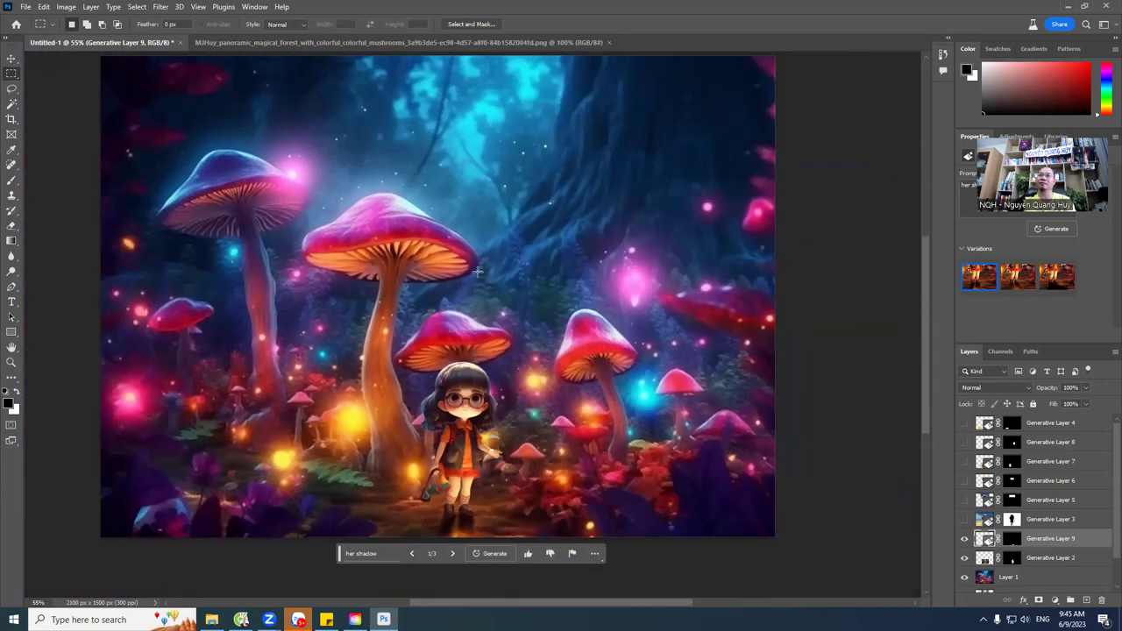
pyautogui.scroll(1, 474, 323)
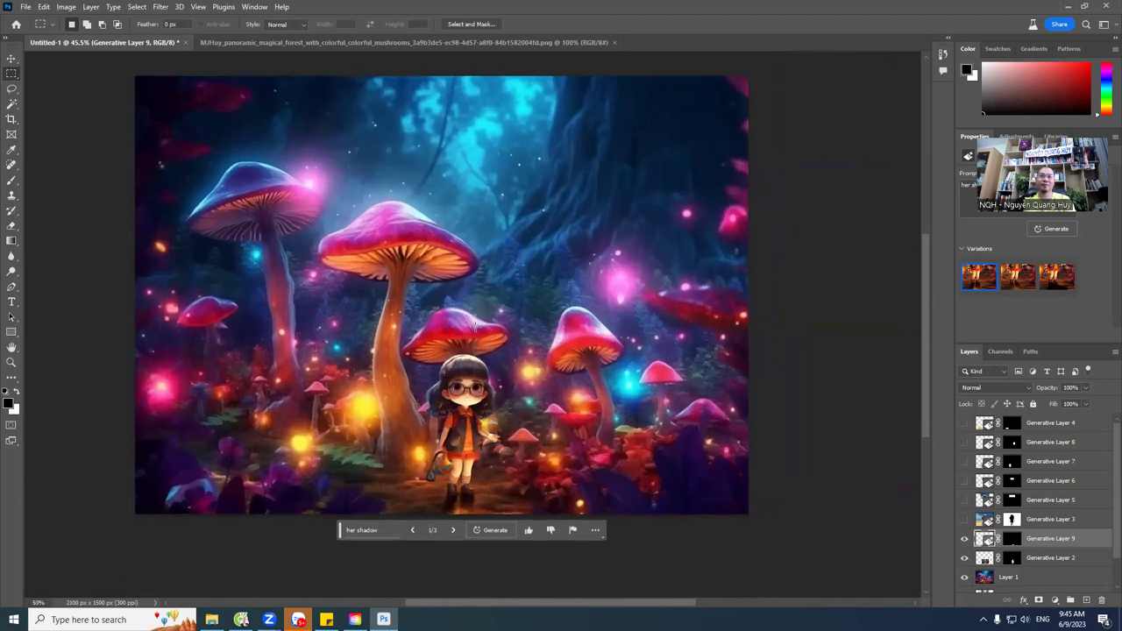
pyautogui.scroll(1, 474, 324)
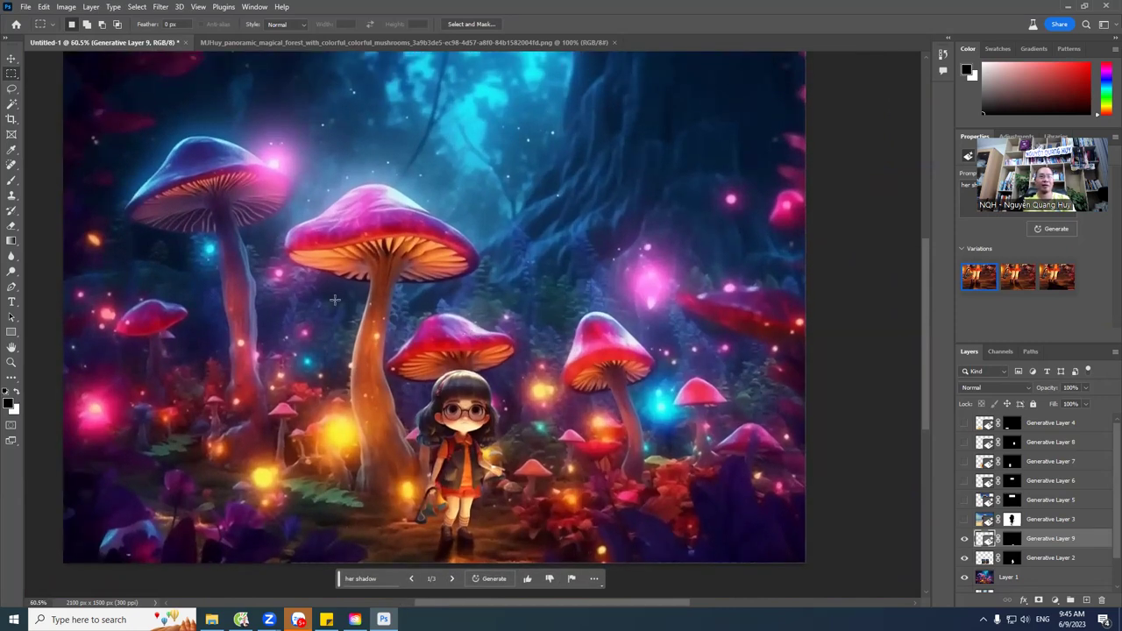
pyautogui.moveTo(211, 620)
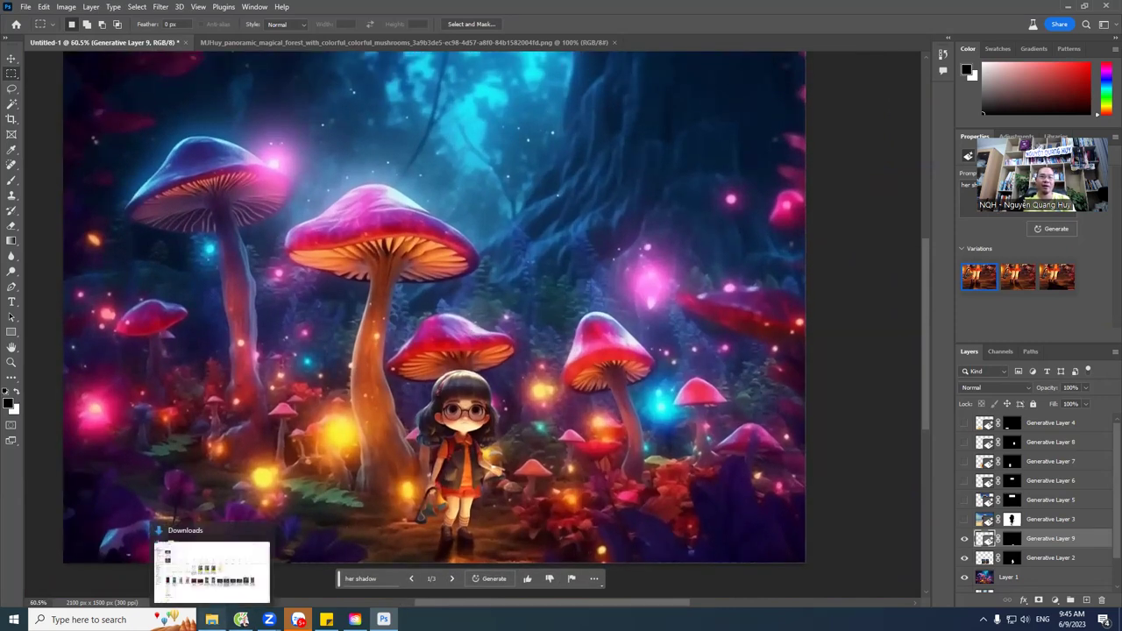
# Step: Bring up File Explorer and browse to the Video (D:) drive
pyautogui.click(237, 586)
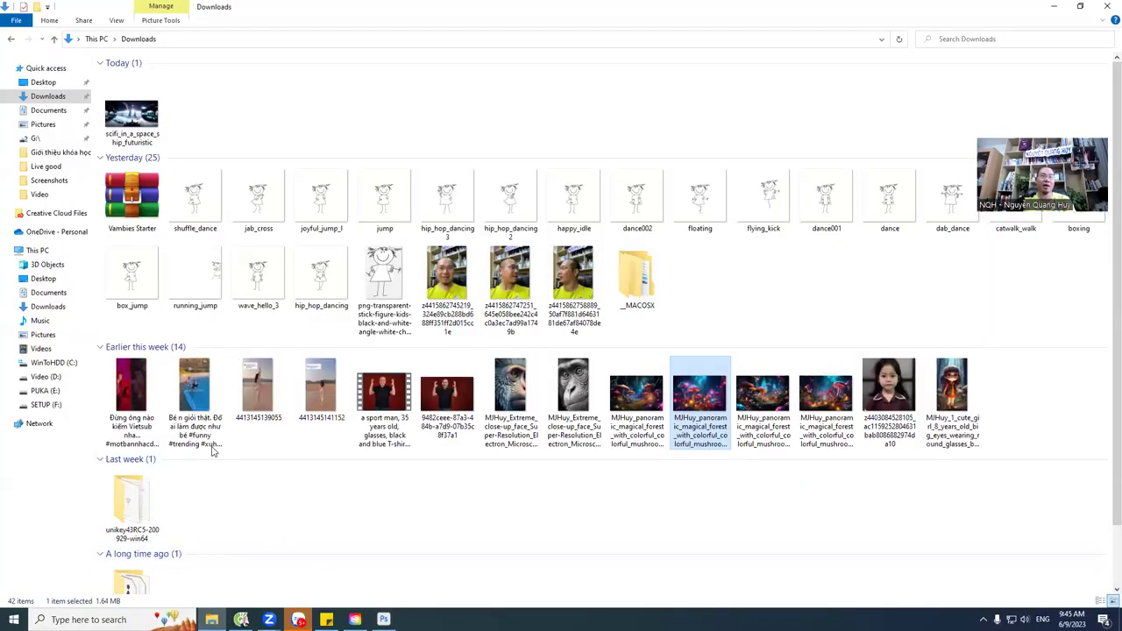
pyautogui.scroll(-1, 212, 451)
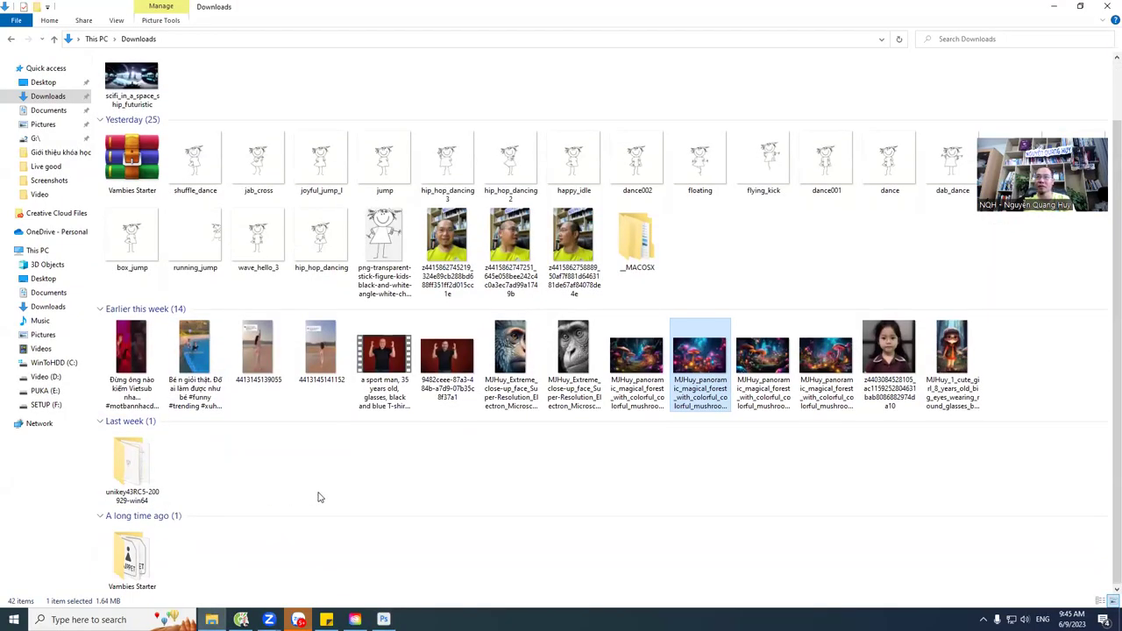
pyautogui.scroll(1, 319, 495)
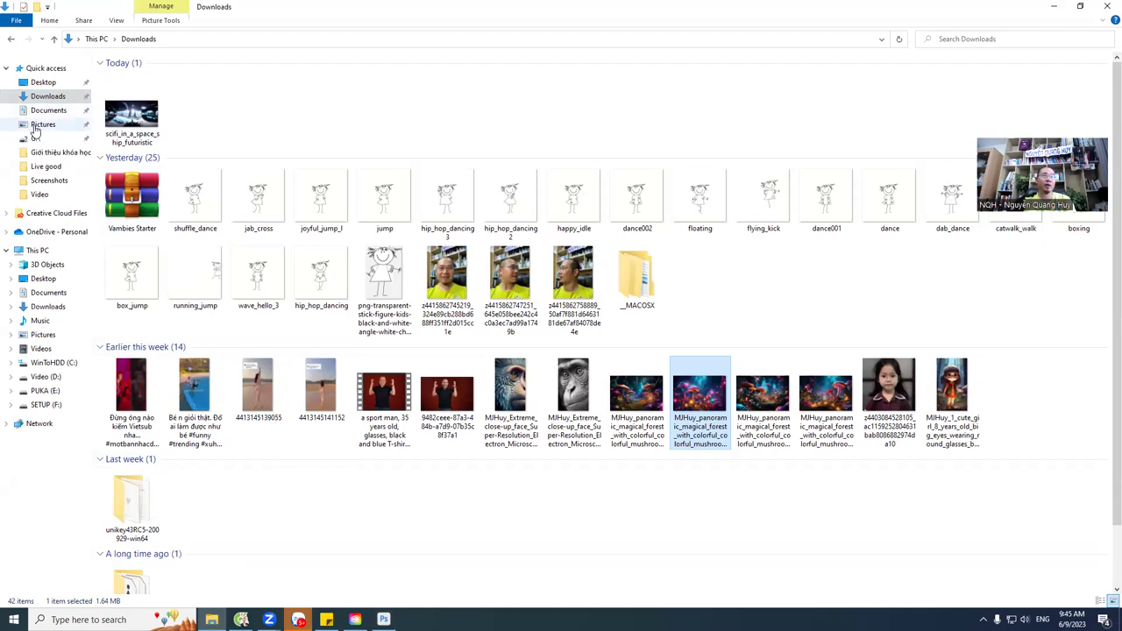
pyautogui.click(39, 125)
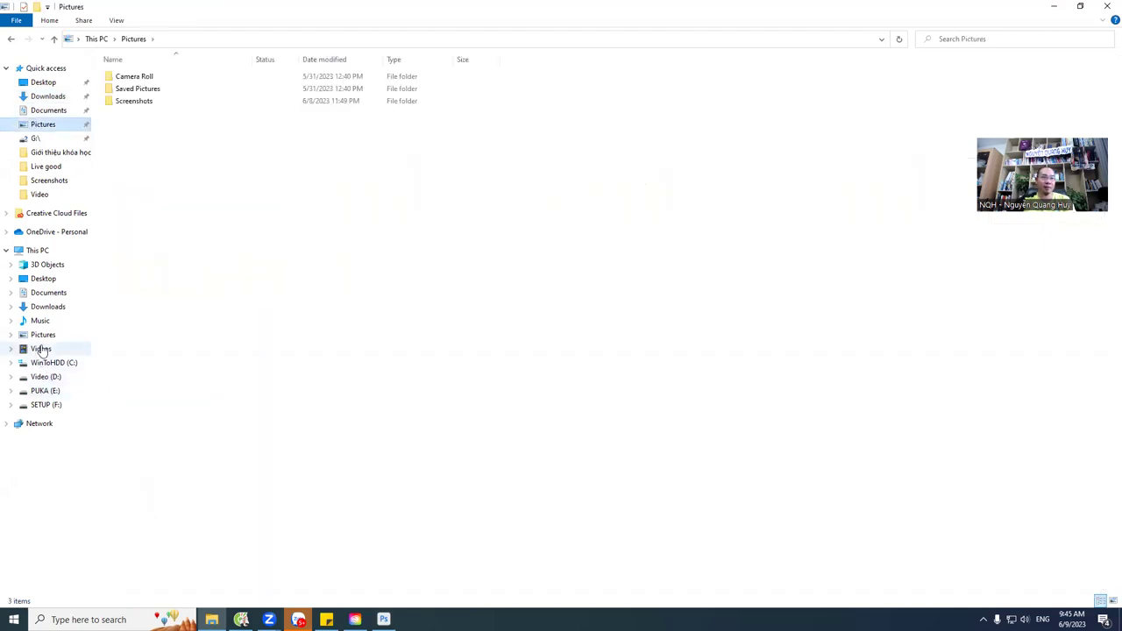
pyautogui.click(45, 377)
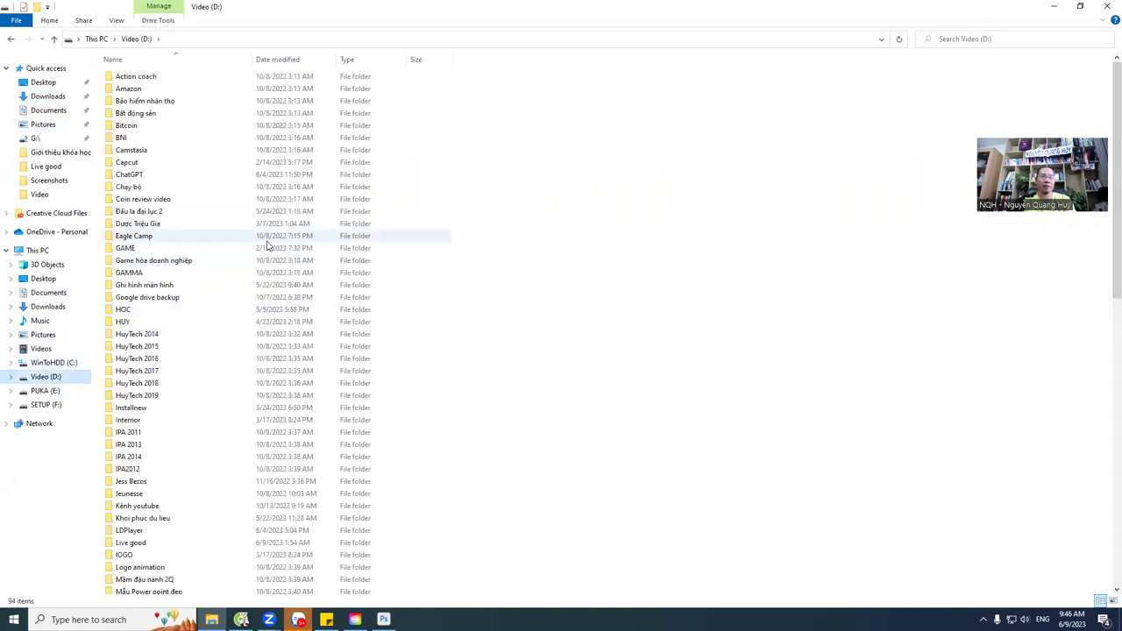
# Step: Open ChatGPT > Midjourney > Bộ sưu tập ảnh AI > Cua and select the magma crab image
pyautogui.doubleClick(167, 175)
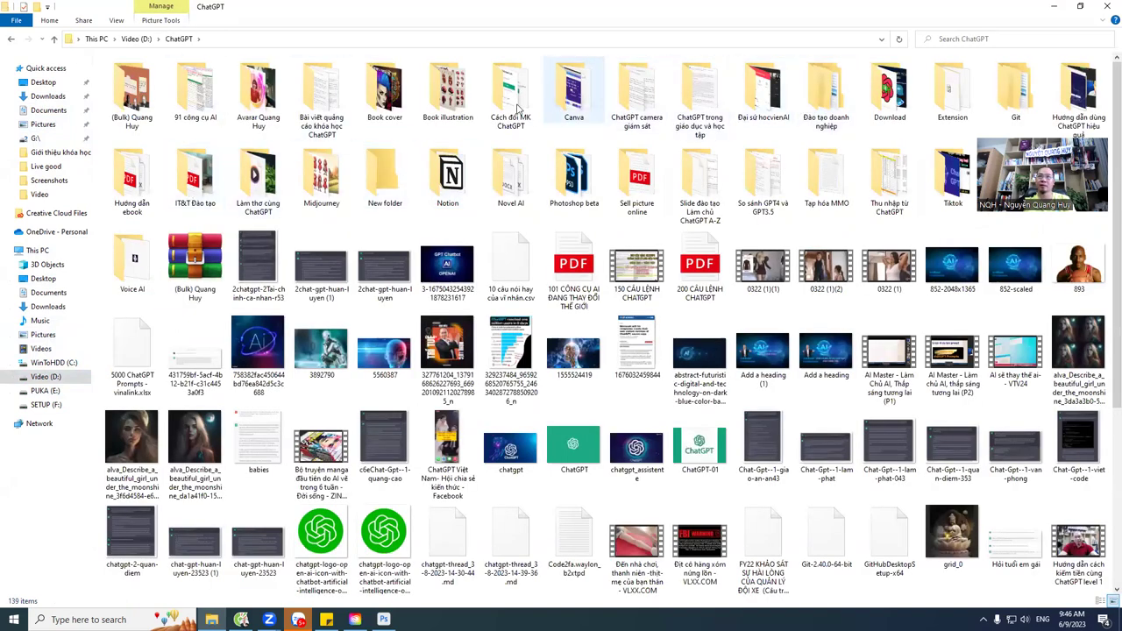
pyautogui.doubleClick(327, 179)
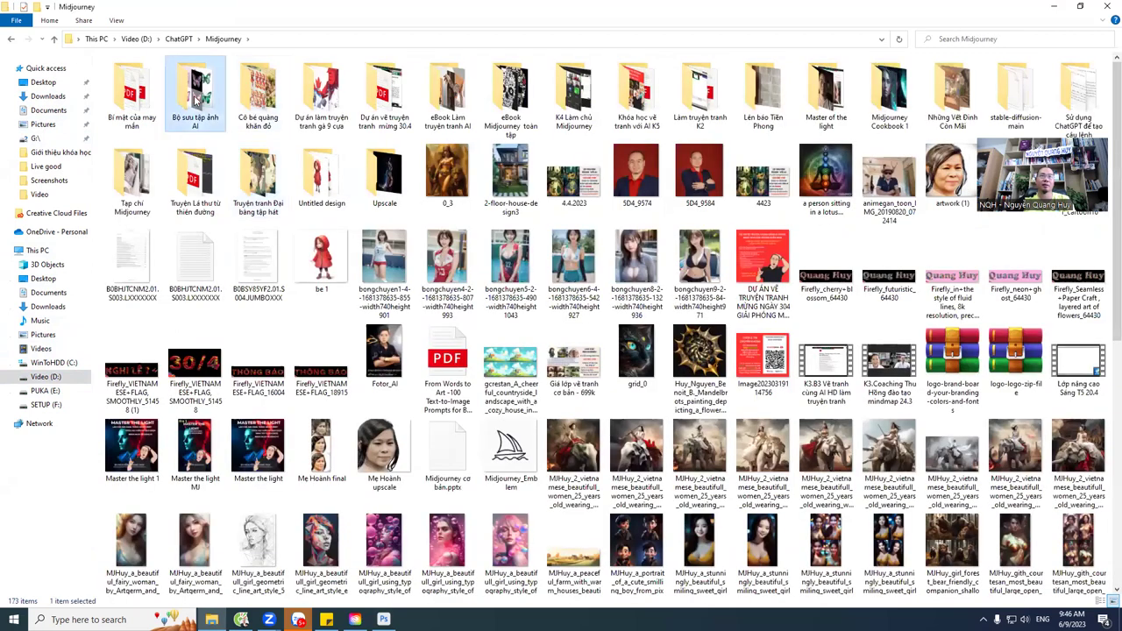
pyautogui.doubleClick(197, 99)
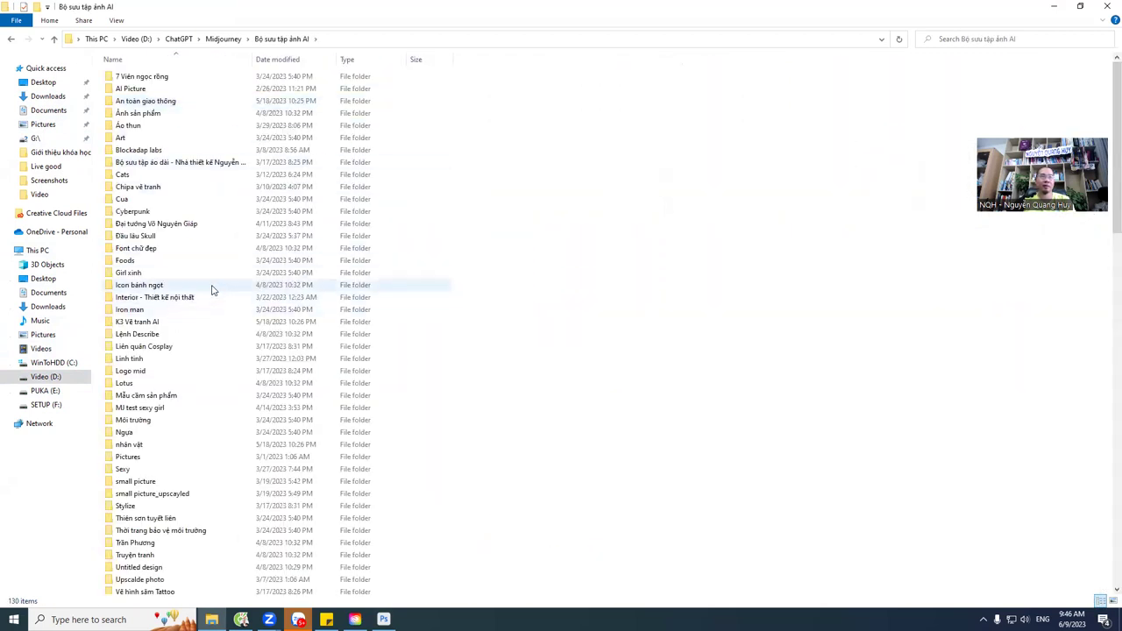
pyautogui.click(167, 199)
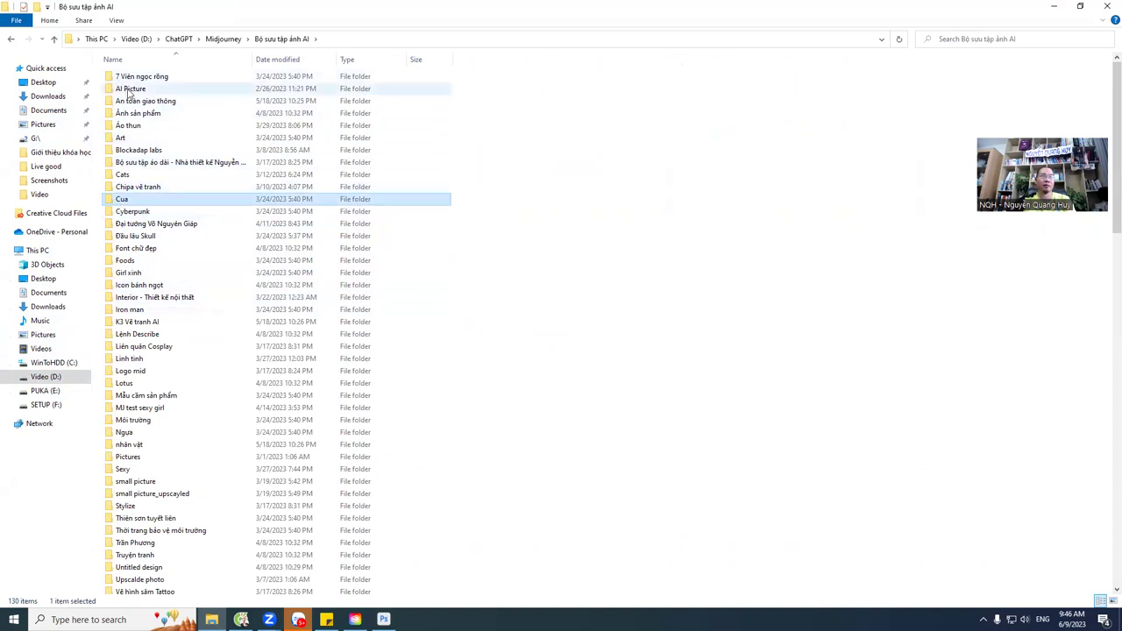
pyautogui.doubleClick(122, 201)
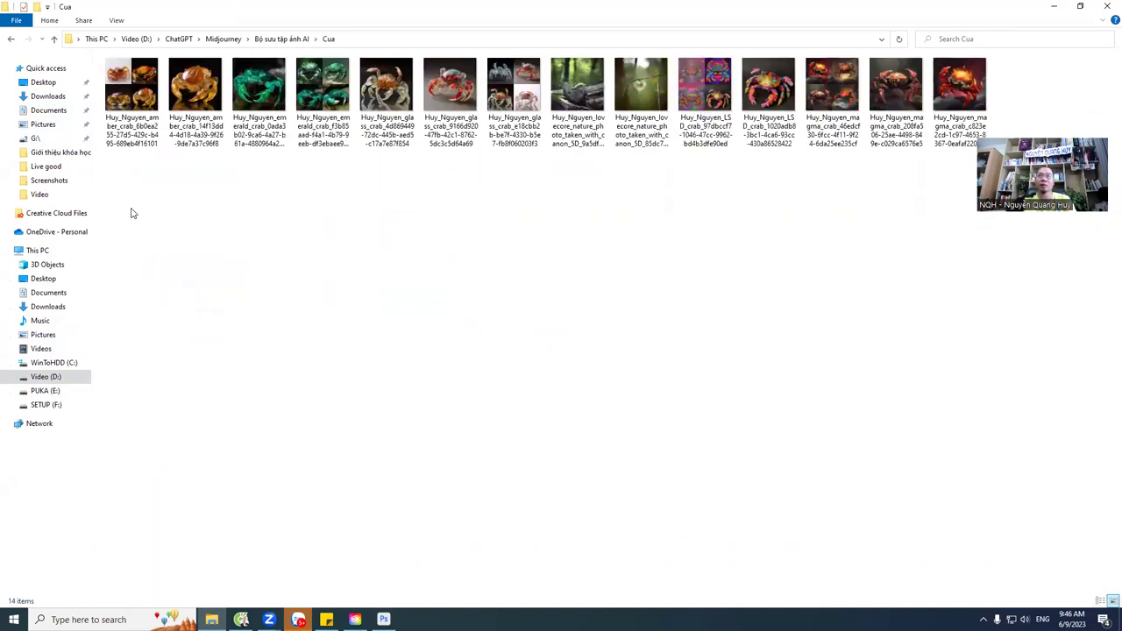
pyautogui.click(766, 98)
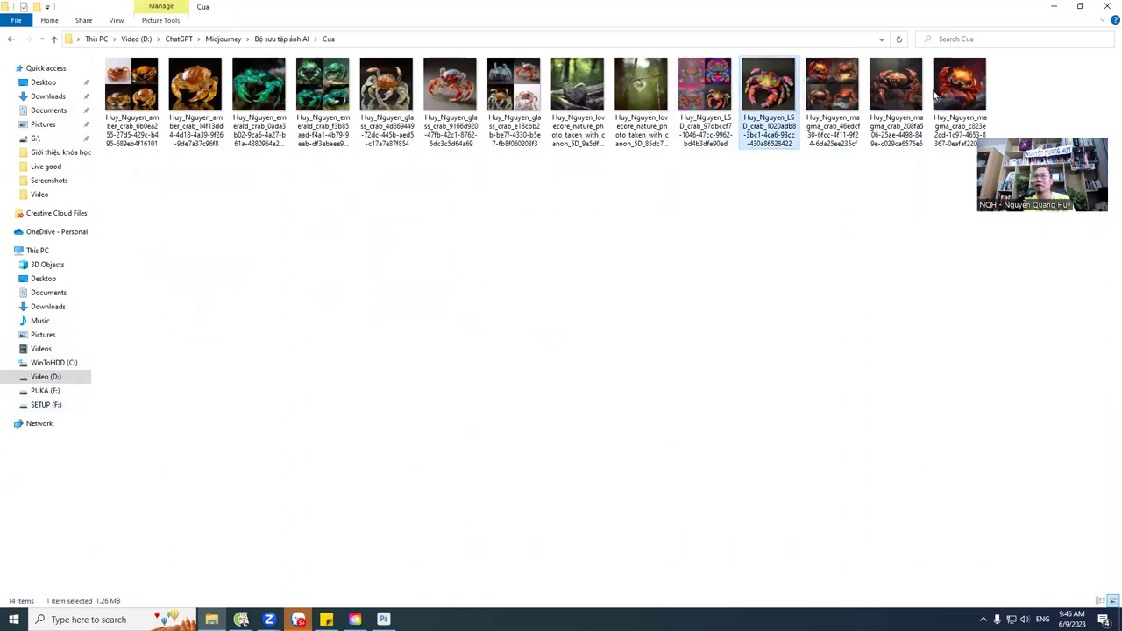
pyautogui.click(903, 92)
# Step: Place the magma crab image into the forest at about 34% and nudge it into position
pyautogui.hotkey('alt', 'Tab')
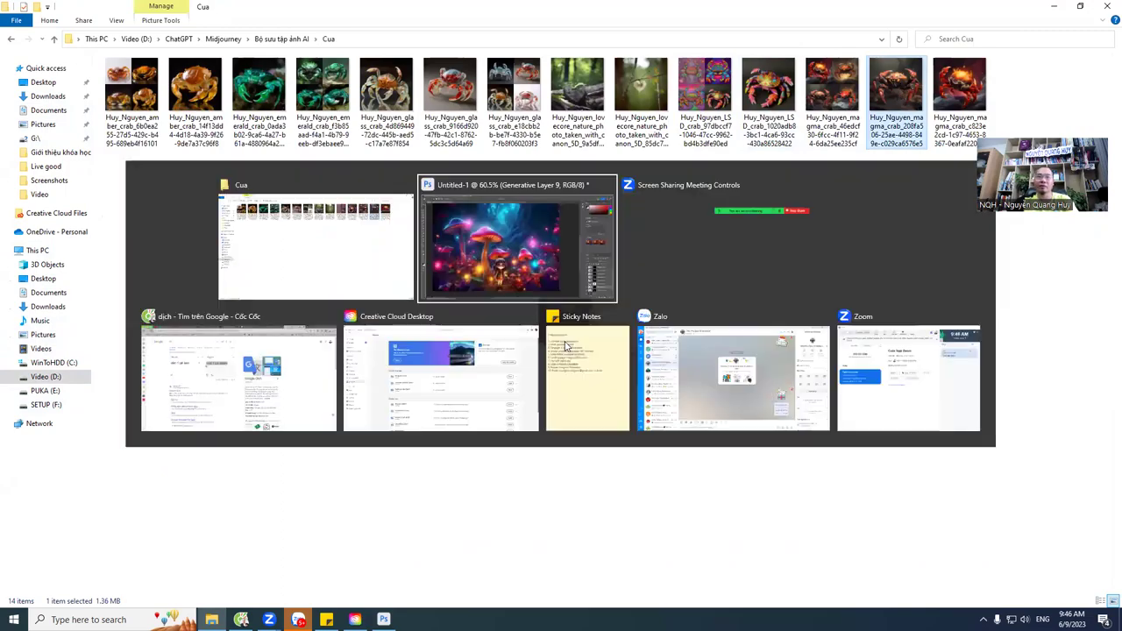
pyautogui.moveTo(899, 97); pyautogui.dragTo(504, 328)
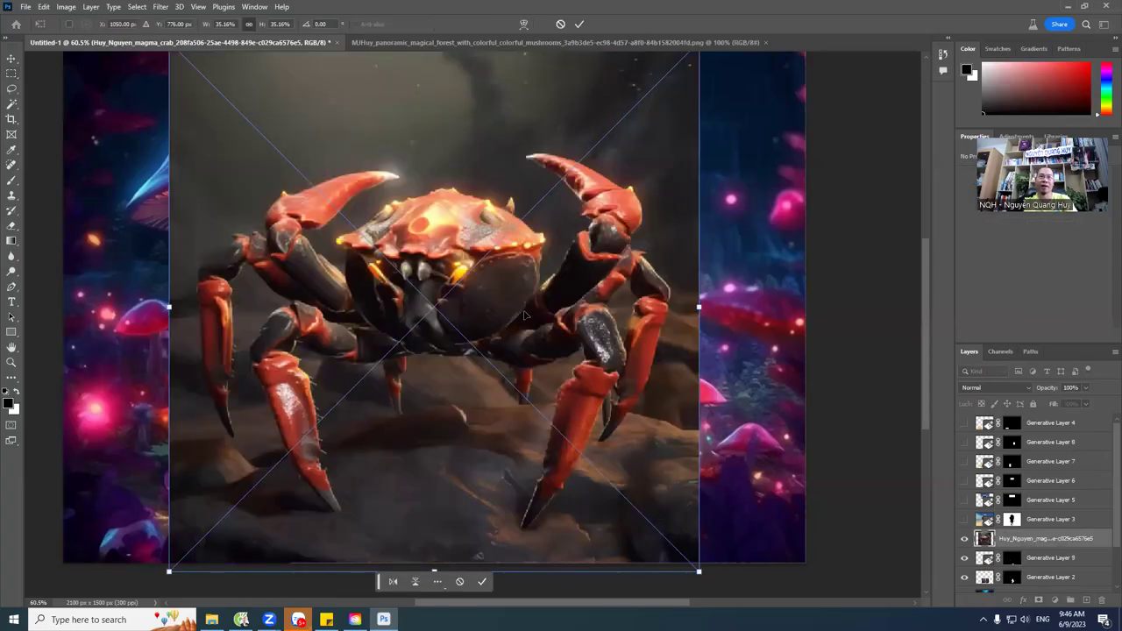
pyautogui.moveTo(635, 146); pyautogui.dragTo(625, 172)
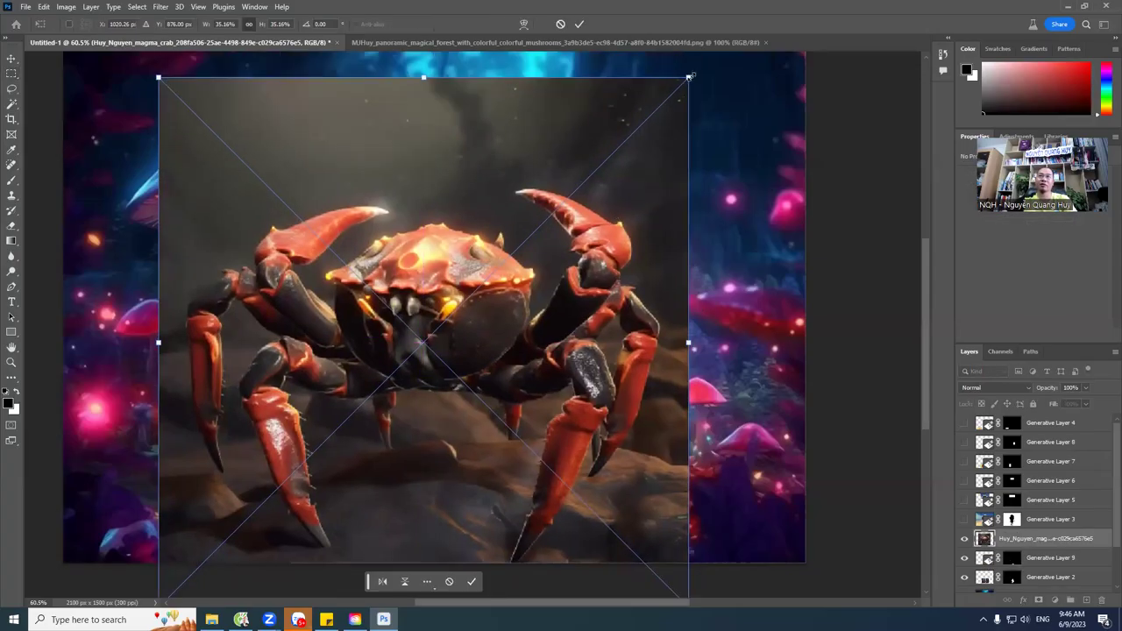
pyautogui.moveTo(689, 77); pyautogui.dragTo(637, 123)
pyautogui.moveTo(594, 167); pyautogui.dragTo(628, 135)
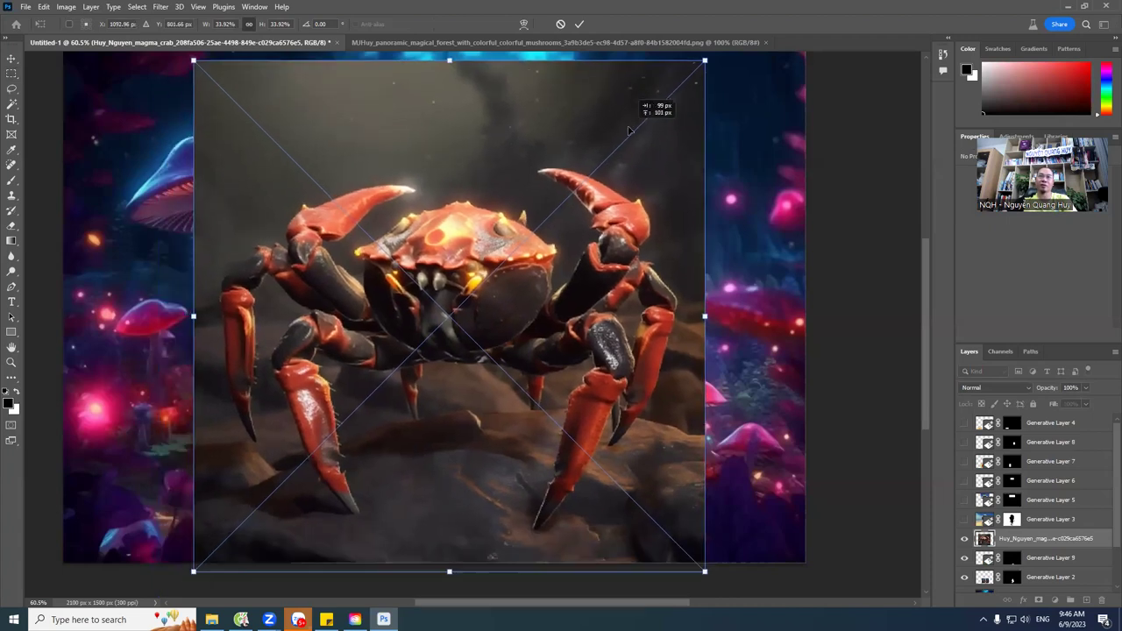
pyautogui.press('Return')
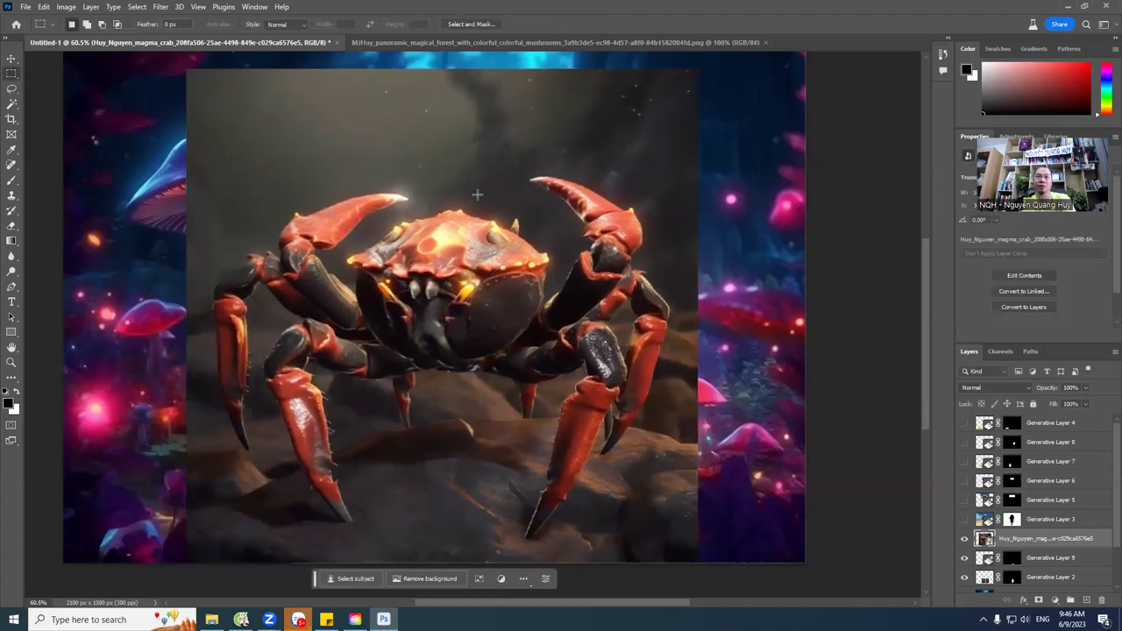
pyautogui.click(11, 59)
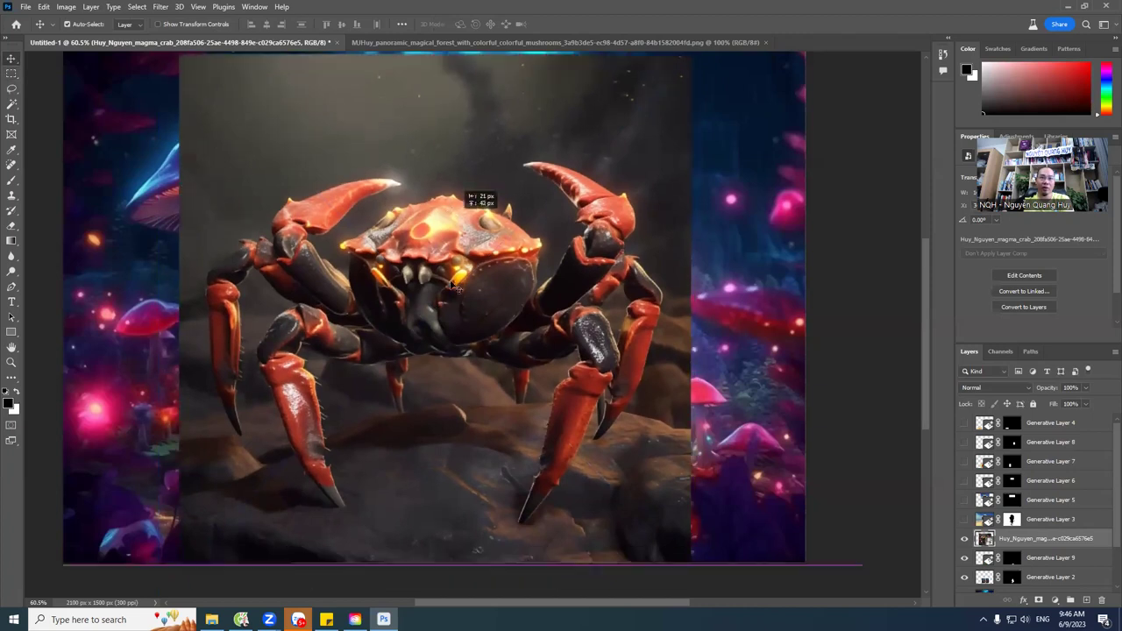
pyautogui.moveTo(468, 202); pyautogui.dragTo(460, 189)
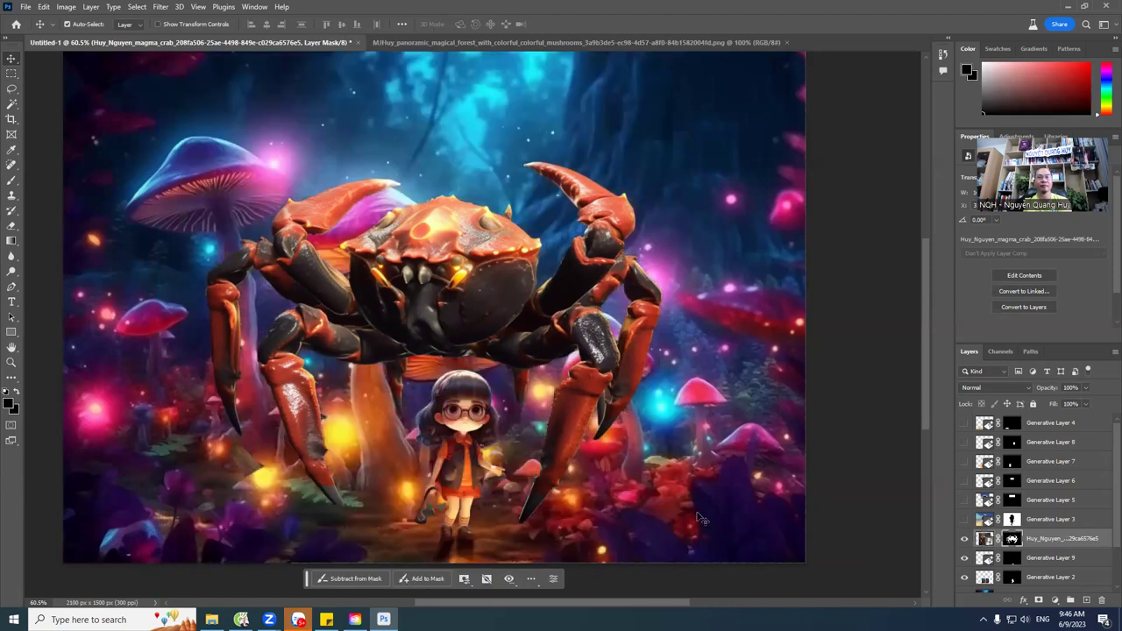
# Step: Shrink the crab to about 24% and set it on the forest floor right of the girl
pyautogui.moveTo(434, 246); pyautogui.dragTo(491, 222)
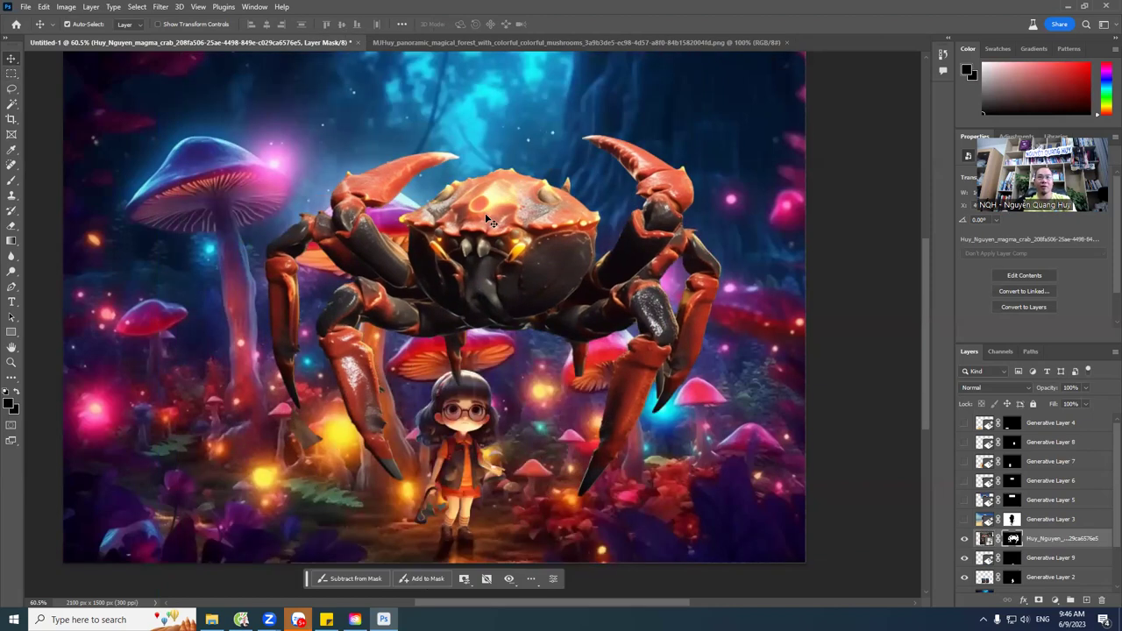
pyautogui.hotkey('ctrl', 't')
pyautogui.moveTo(747, 539)
pyautogui.mouseDown()
pyautogui.moveTo(589, 363)
pyautogui.moveTo(464, 281)
pyautogui.mouseUp()
pyautogui.moveTo(371, 115); pyautogui.dragTo(712, 323)
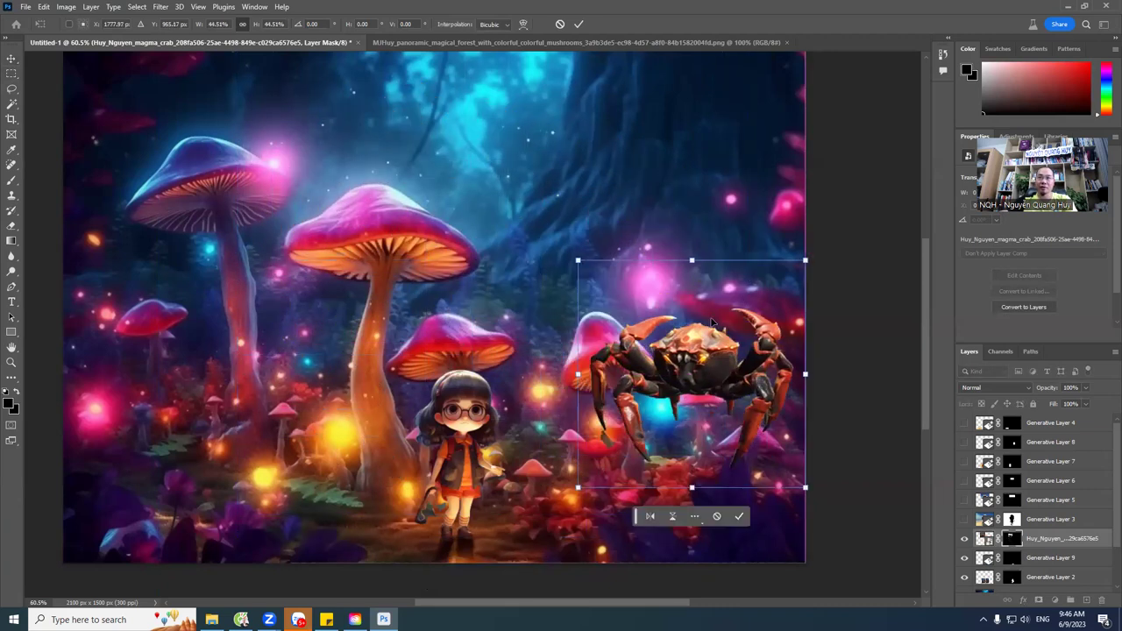
pyautogui.moveTo(805, 260)
pyautogui.mouseDown()
pyautogui.moveTo(660, 400)
pyautogui.moveTo(743, 445)
pyautogui.moveTo(676, 458)
pyautogui.moveTo(713, 427)
pyautogui.mouseUp()
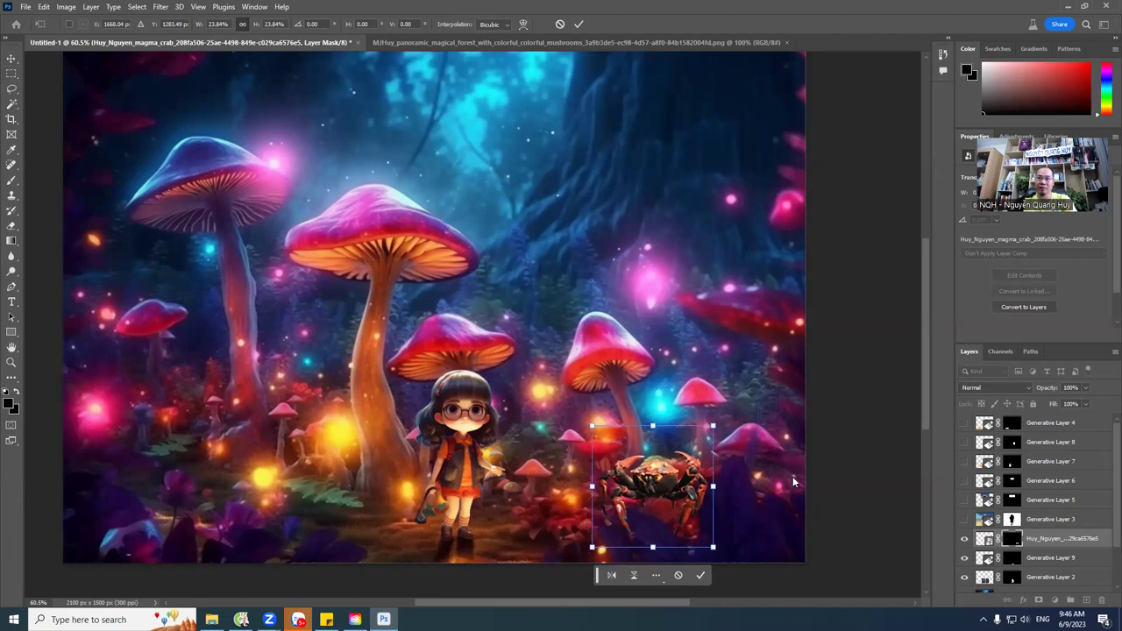
pyautogui.press('Return')
pyautogui.moveTo(653, 491); pyautogui.dragTo(618, 499)
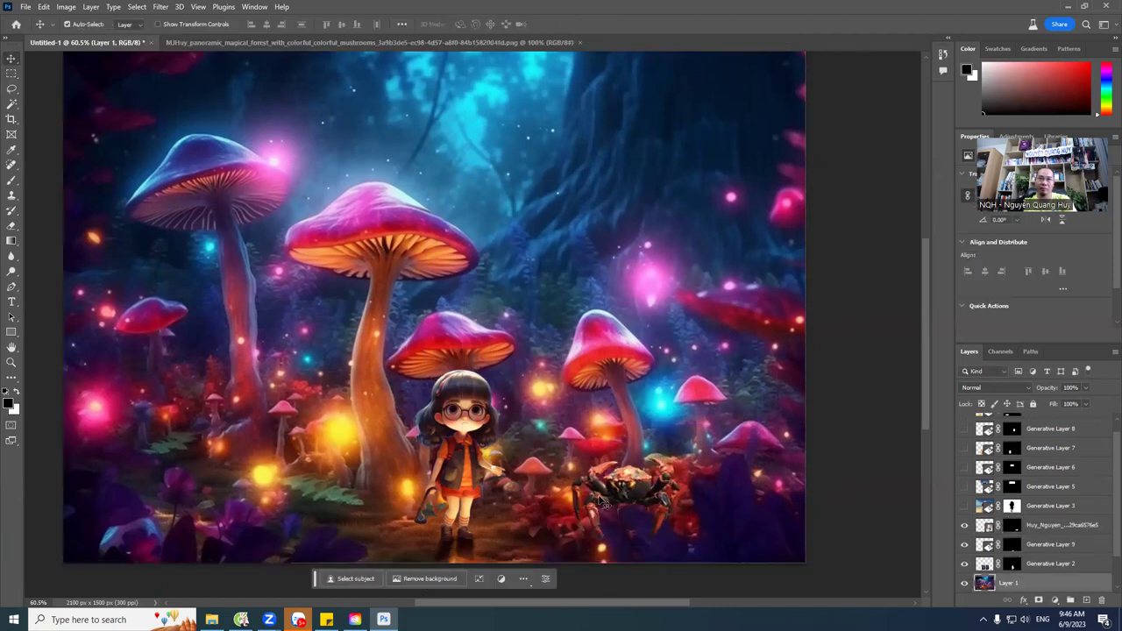
# Step: Move the crab up onto the top of the large pink mushroom cap
pyautogui.click(627, 491)
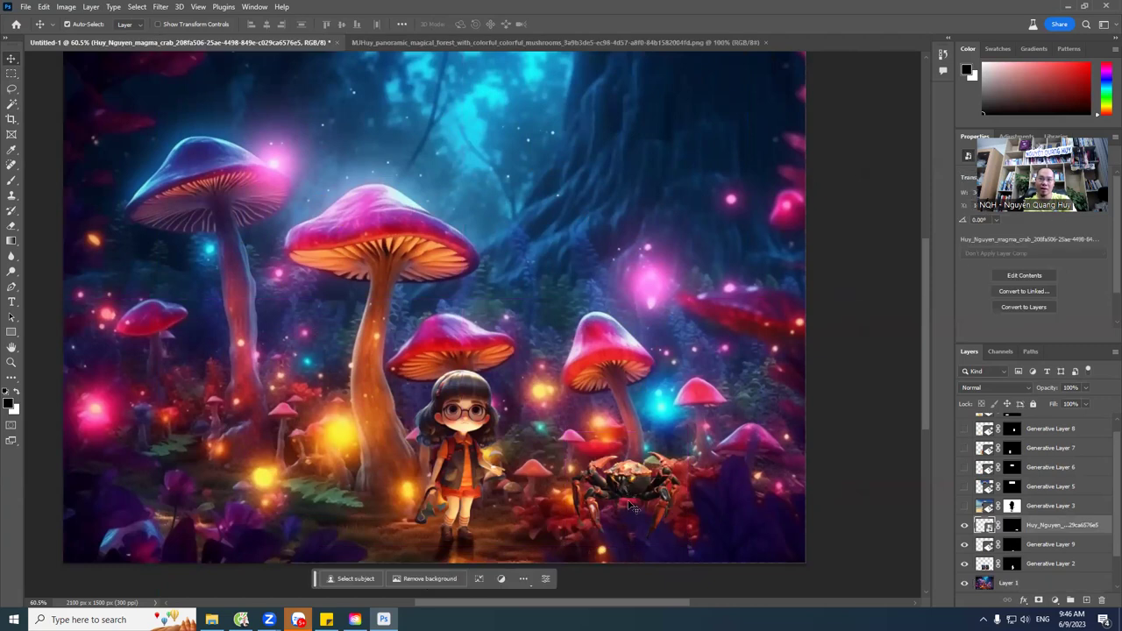
pyautogui.moveTo(648, 504)
pyautogui.mouseDown()
pyautogui.moveTo(693, 475)
pyautogui.moveTo(401, 165)
pyautogui.mouseUp()
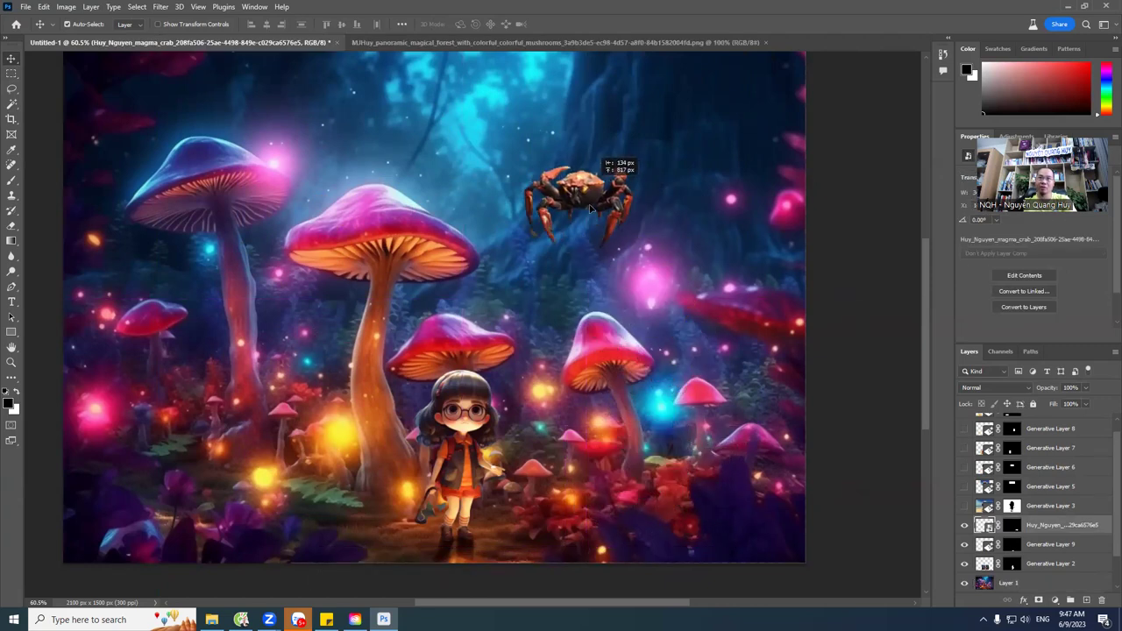
pyautogui.moveTo(400, 164); pyautogui.dragTo(391, 166)
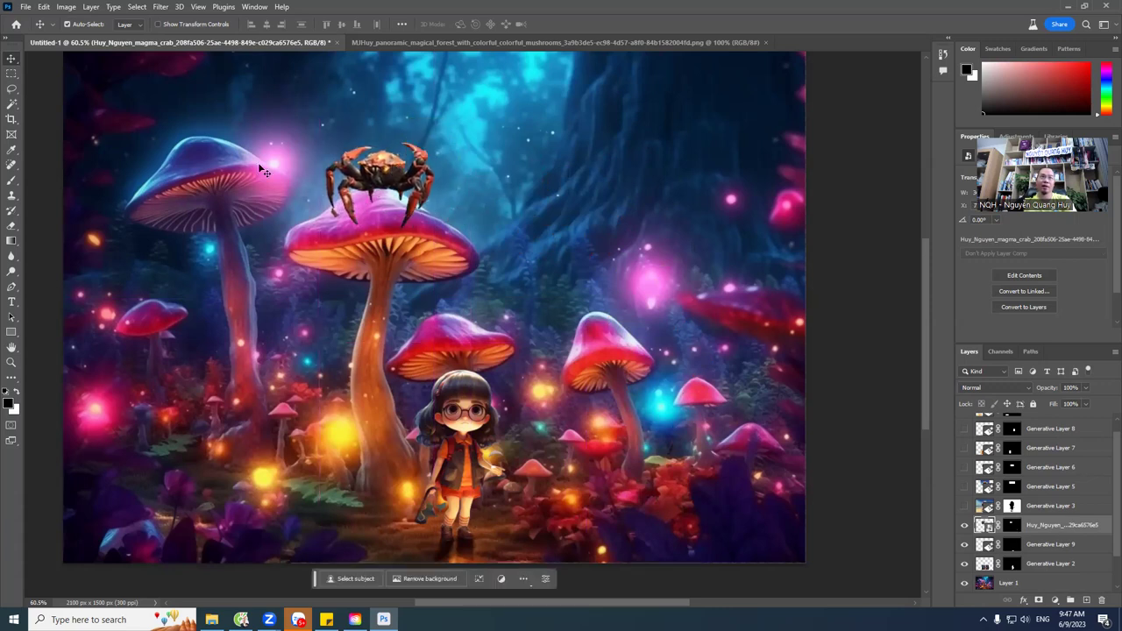
pyautogui.click(11, 72)
# Step: Marquee around the crab and generate a 'green color' Generative Fill
pyautogui.moveTo(296, 131); pyautogui.dragTo(465, 232)
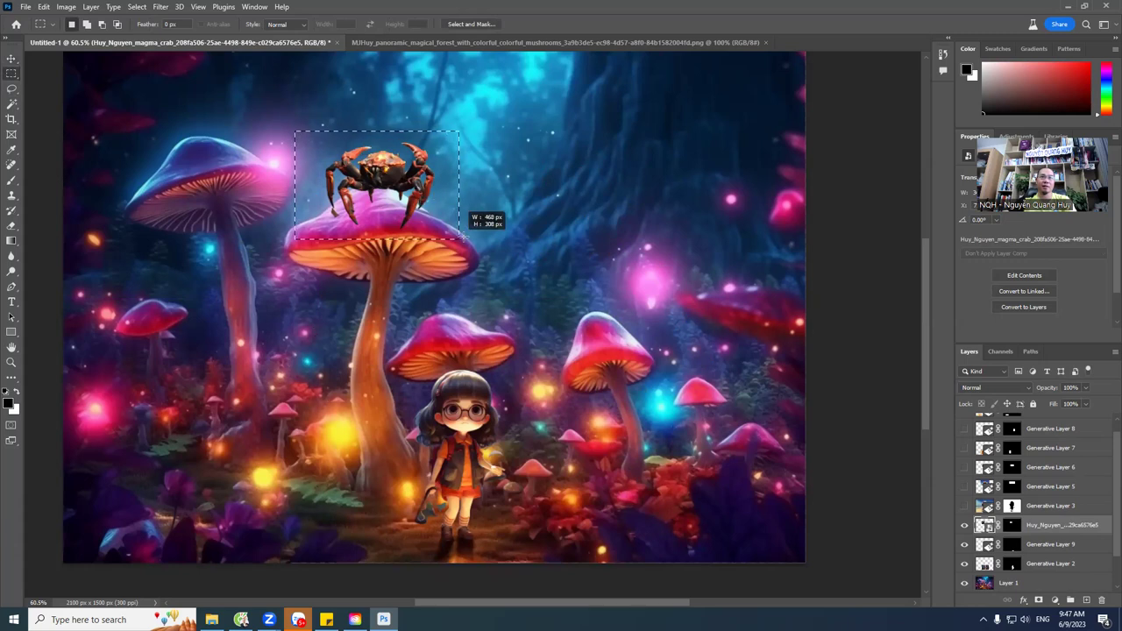
pyautogui.click(292, 249)
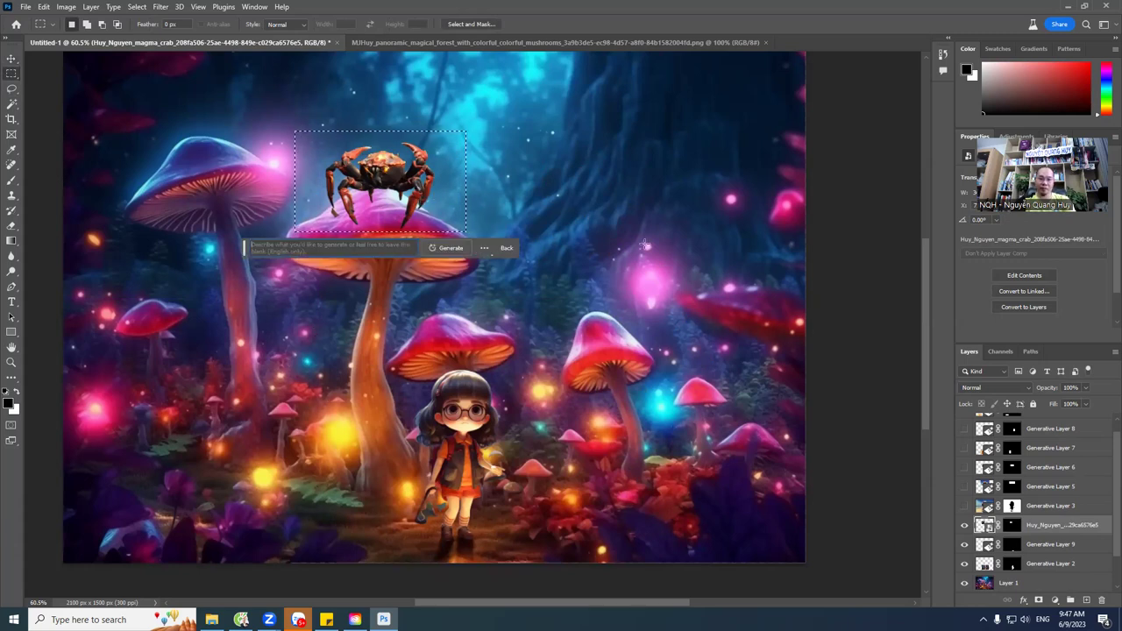
pyautogui.write('gra')
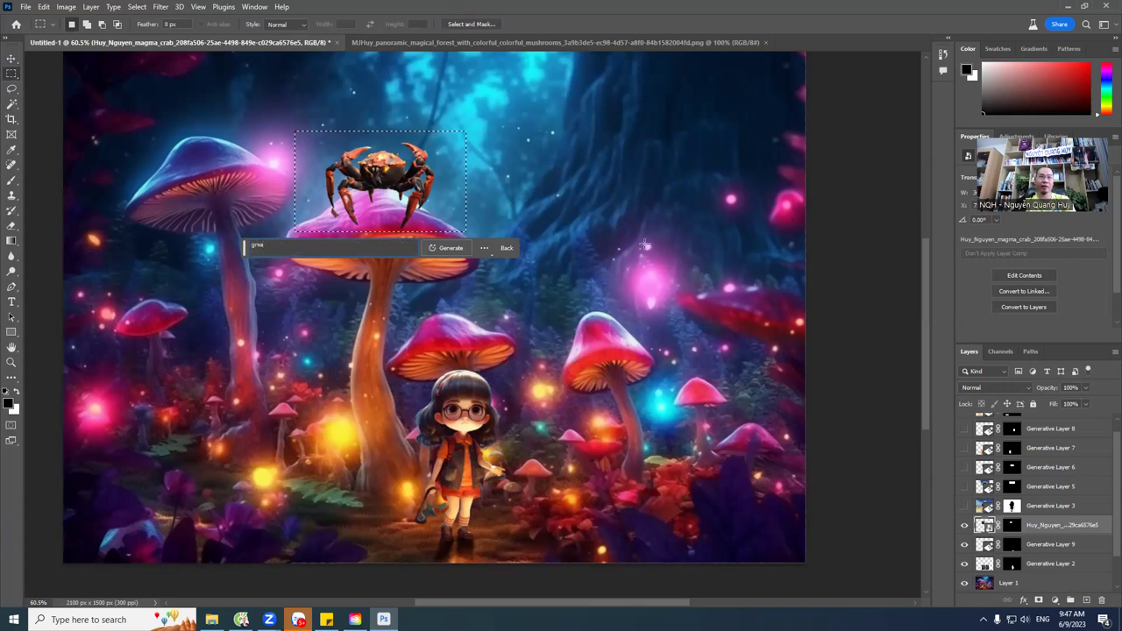
pyautogui.write('n')
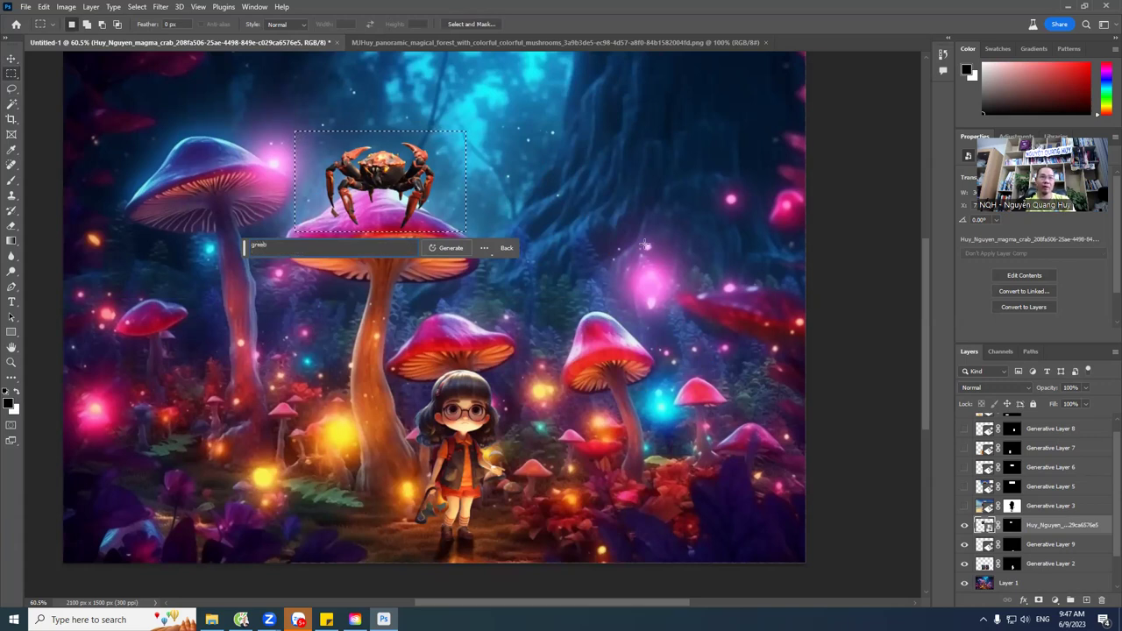
pyautogui.write(' clo')
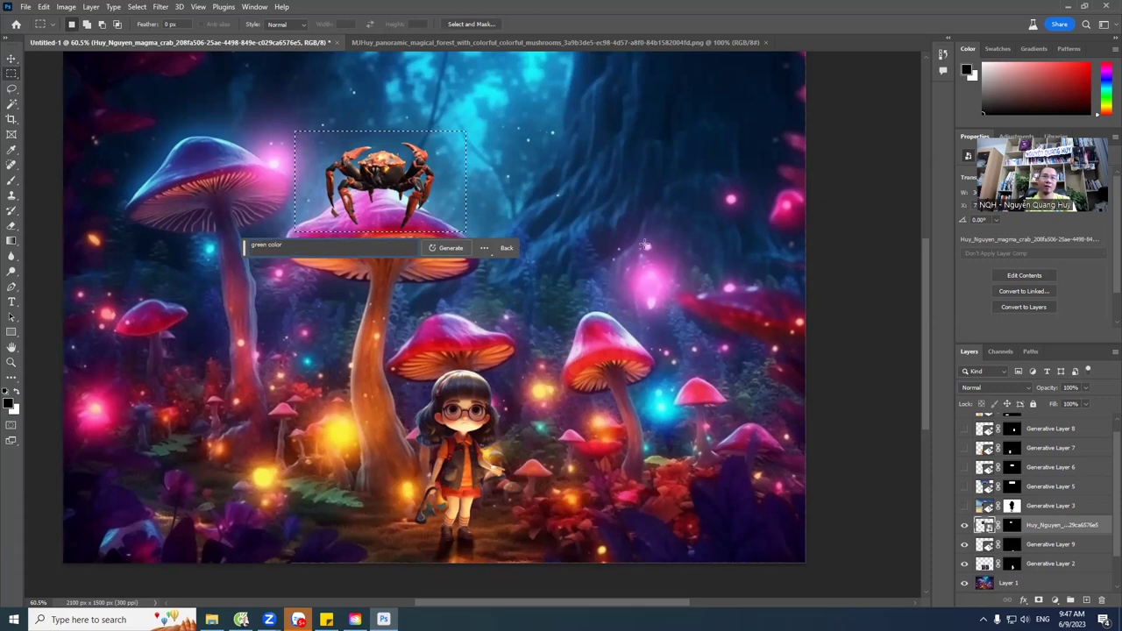
pyautogui.click(449, 248)
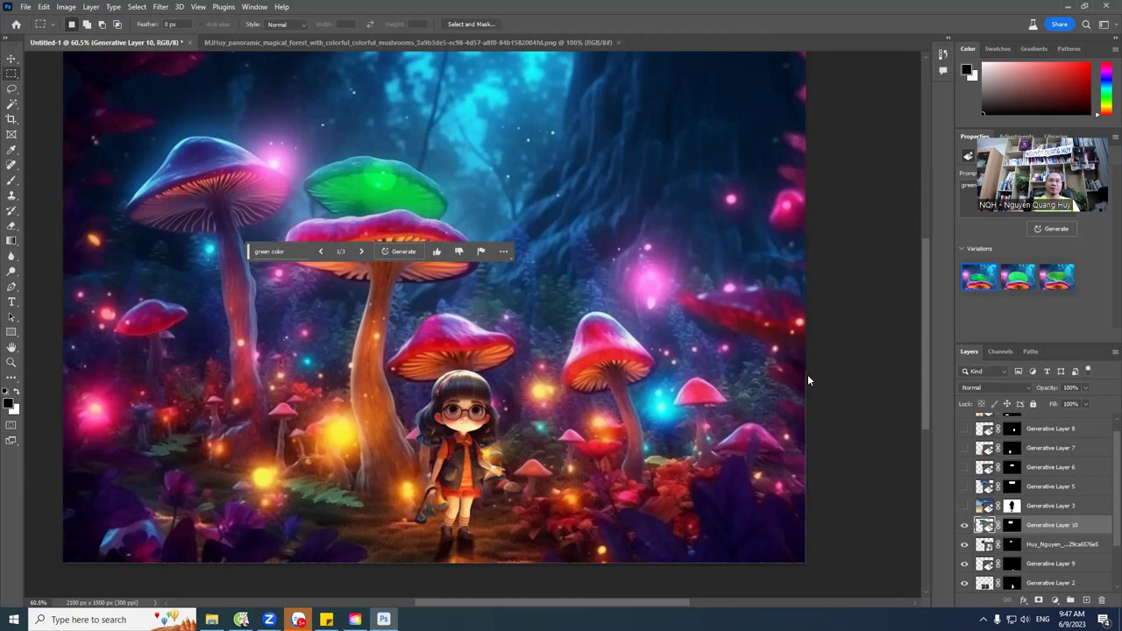
# Step: Compare the three green cap variations, settling on the lighter green one
pyautogui.click(362, 251)
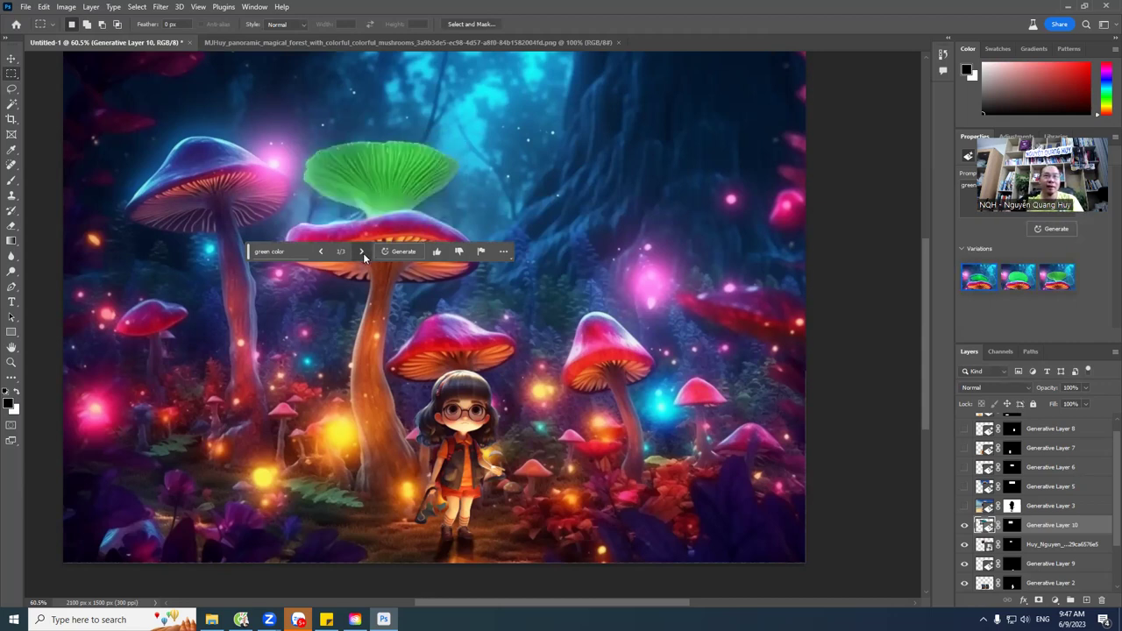
pyautogui.click(321, 251)
pyautogui.click(321, 252)
pyautogui.click(320, 253)
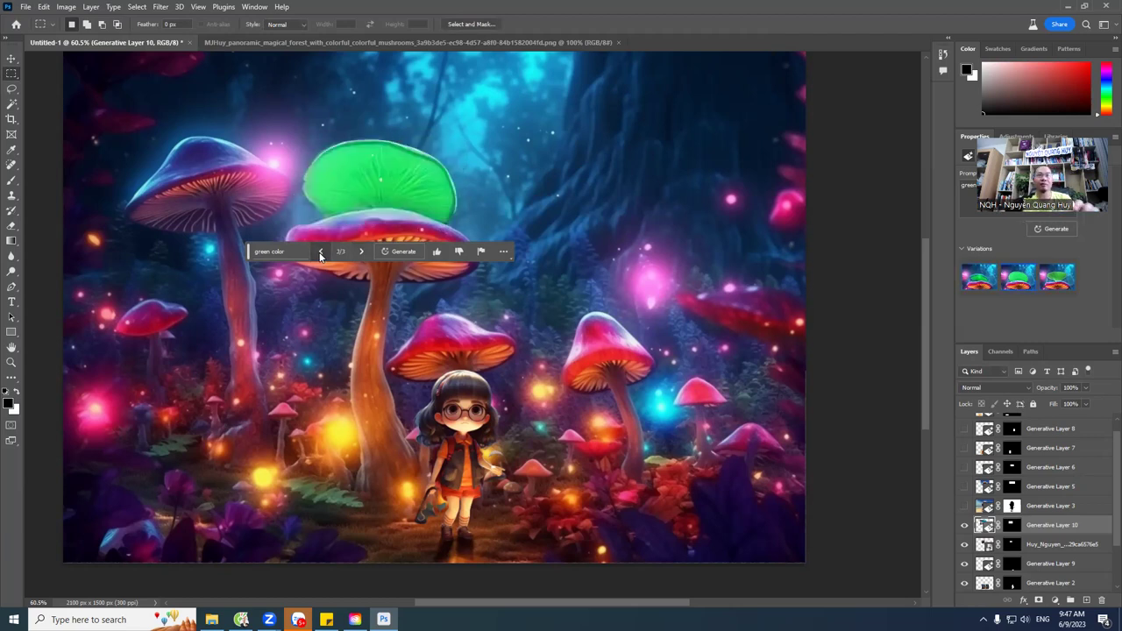
pyautogui.click(321, 252)
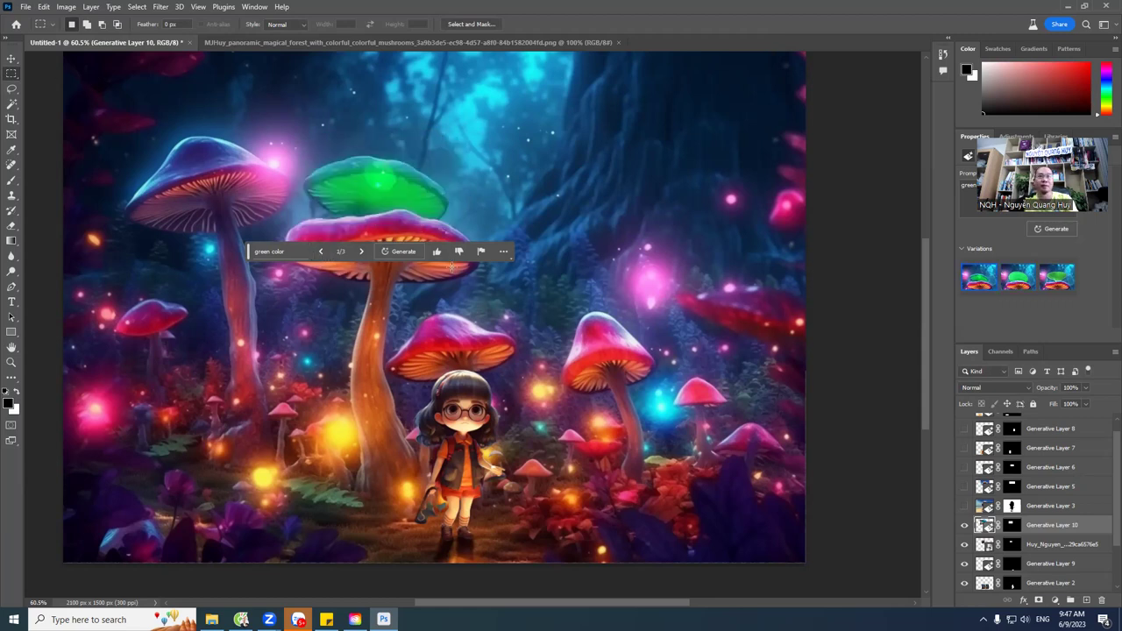
pyautogui.click(322, 252)
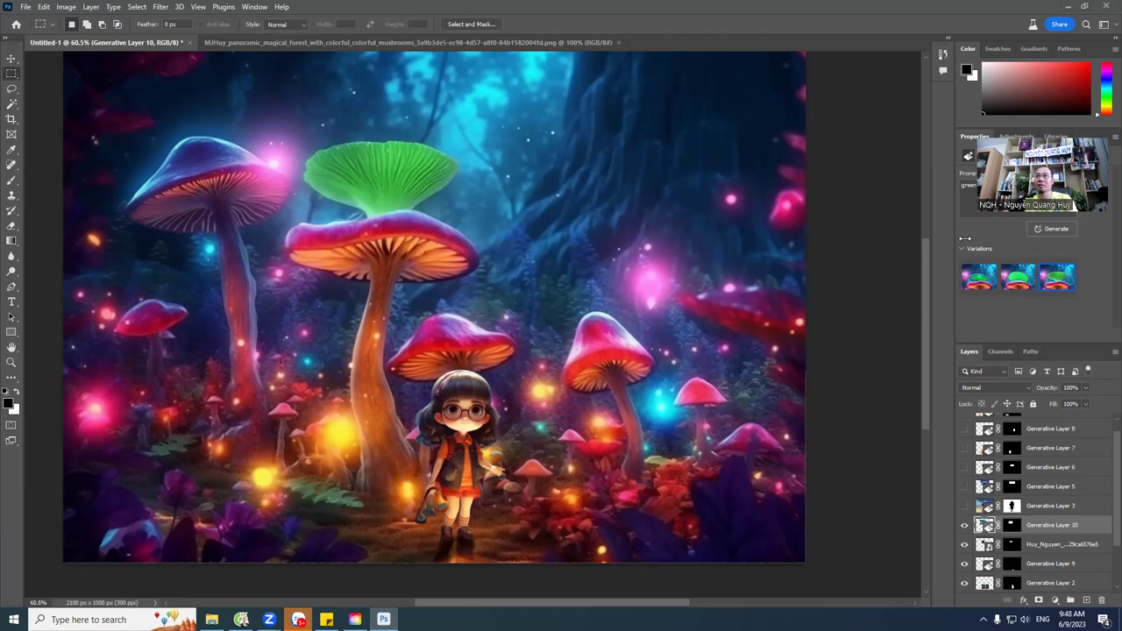
# Step: Step back in History to the state before the green Generative Fill
pyautogui.click(943, 55)
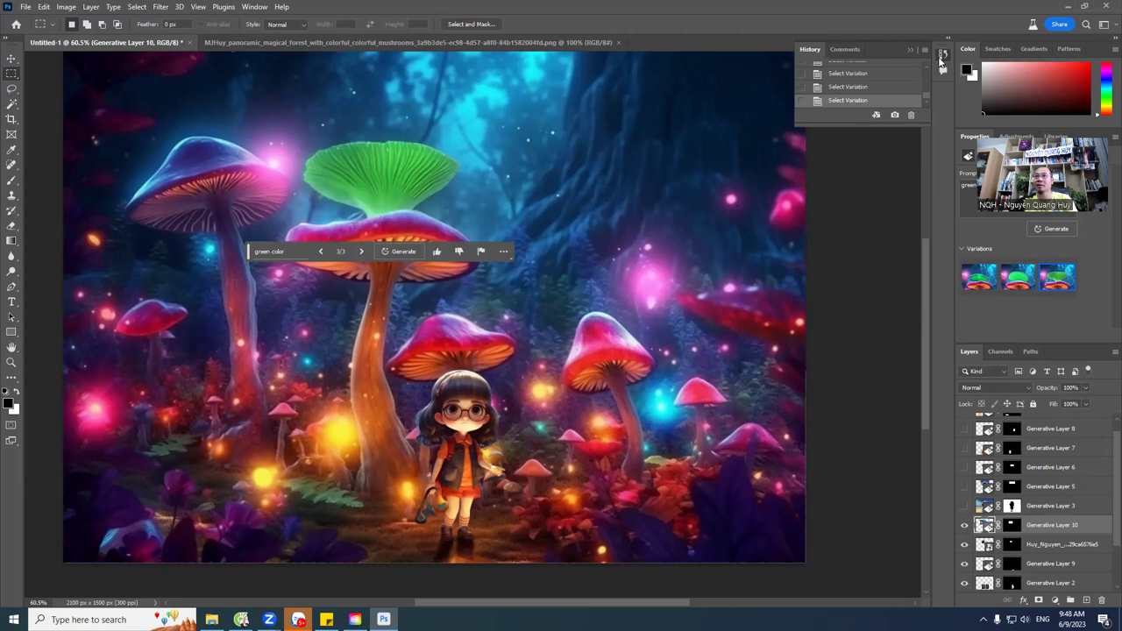
pyautogui.click(857, 86)
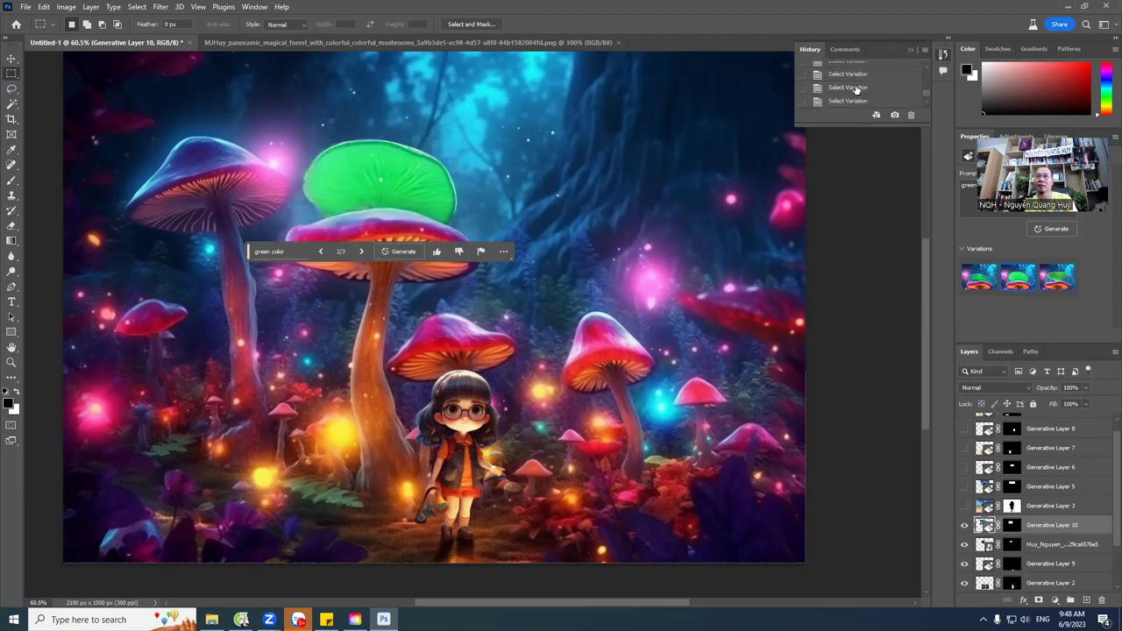
pyautogui.click(855, 86)
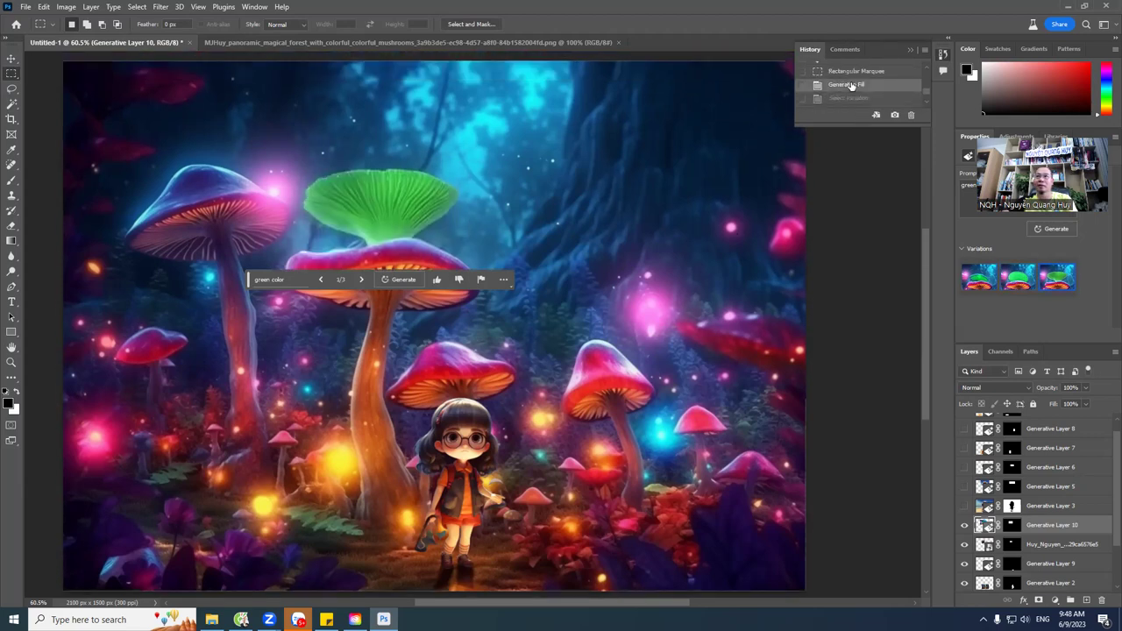
pyautogui.click(852, 71)
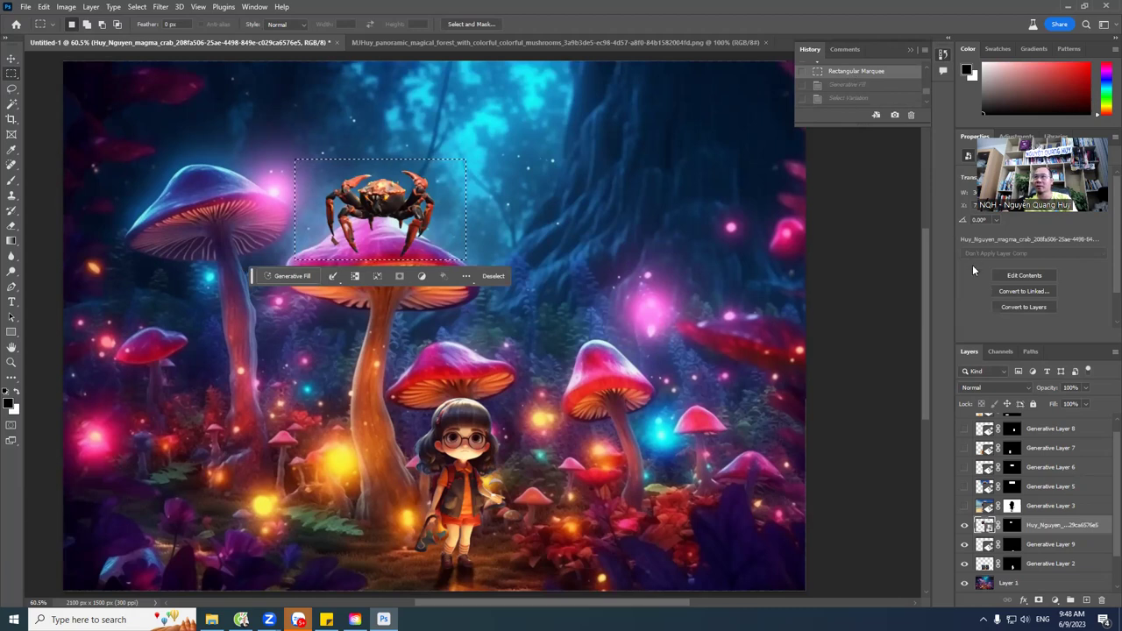
# Step: Clear the selection and lower the crab slightly onto the mushroom cap
pyautogui.hotkey('ctrl', 'd')
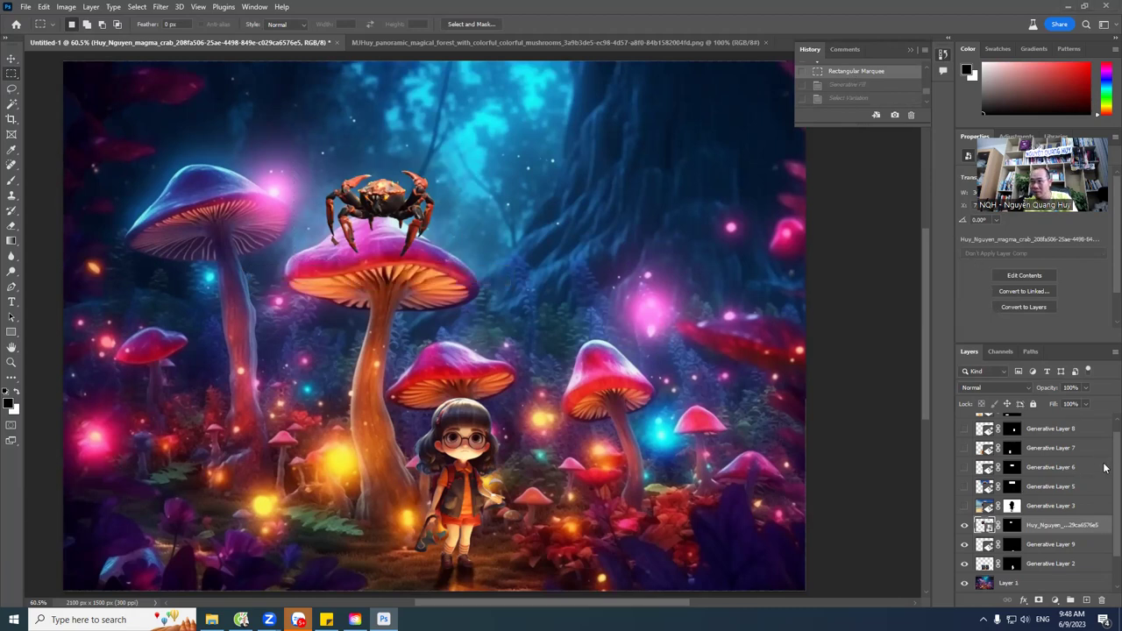
pyautogui.hotkey('ctrl', 'h')
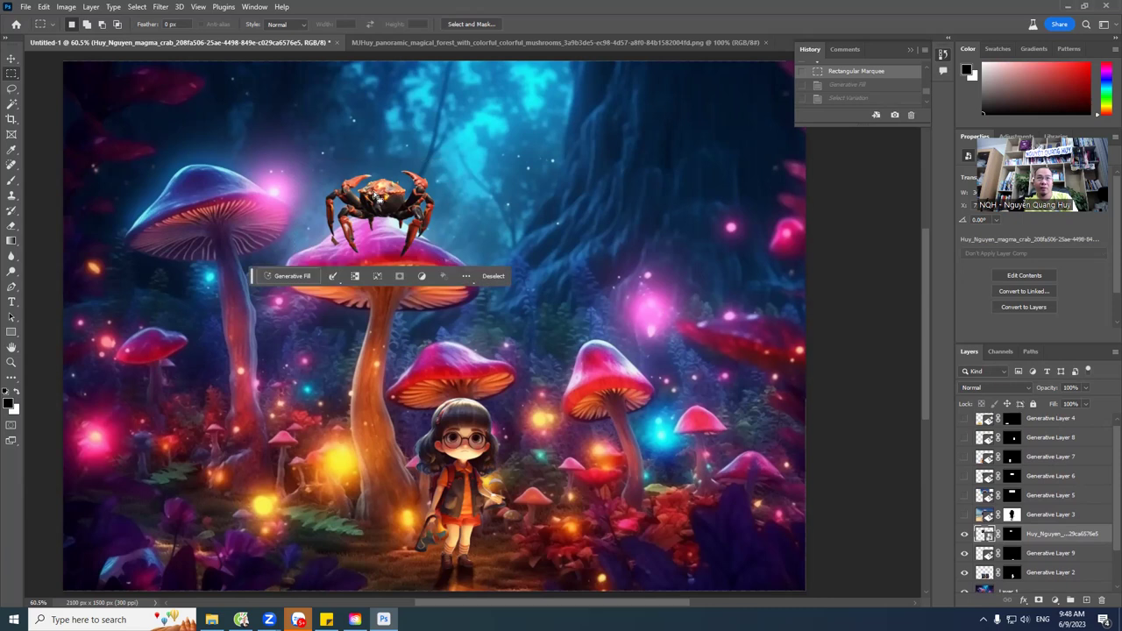
pyautogui.hotkey('ctrl', 'd')
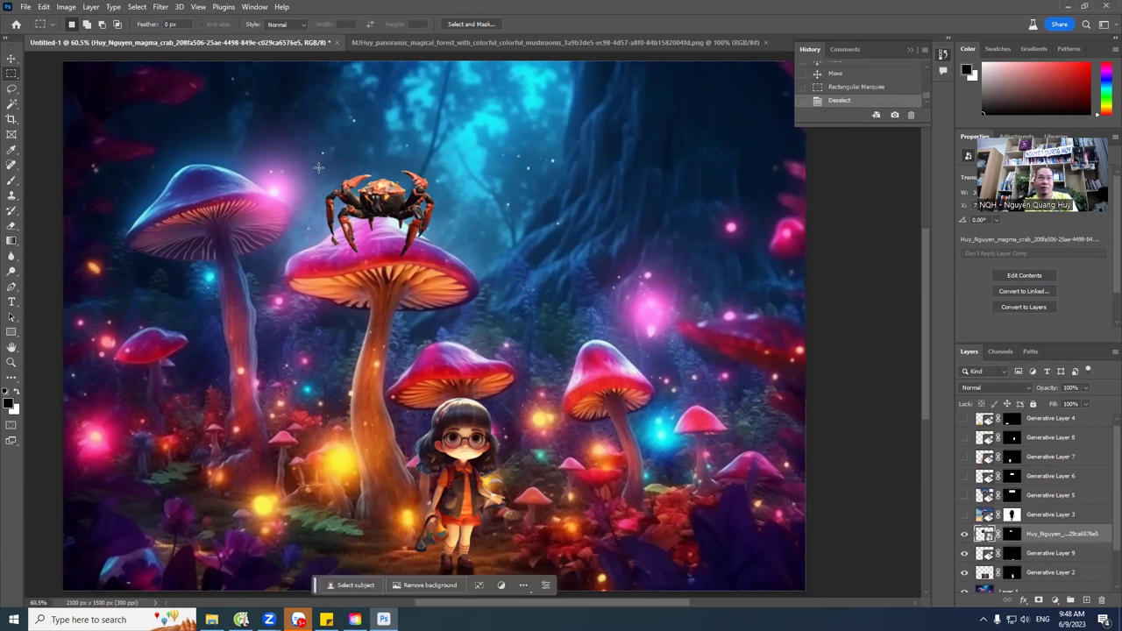
pyautogui.press('v')
pyautogui.moveTo(375, 187)
pyautogui.mouseDown()
pyautogui.moveTo(375, 203)
pyautogui.moveTo(375, 186)
pyautogui.mouseUp()
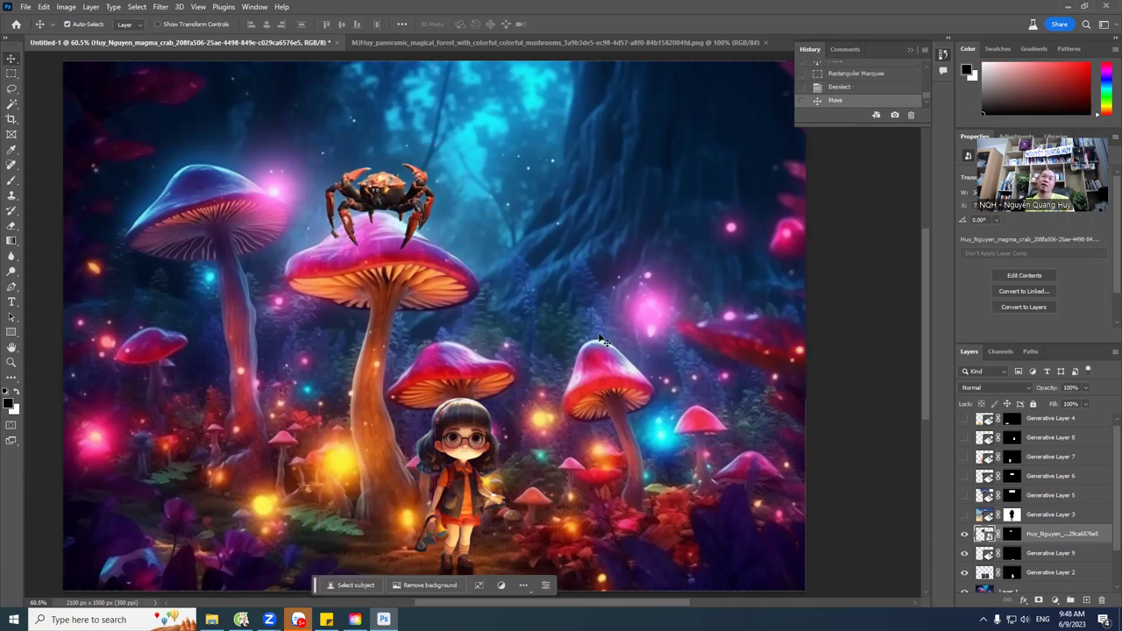
pyautogui.click(12, 76)
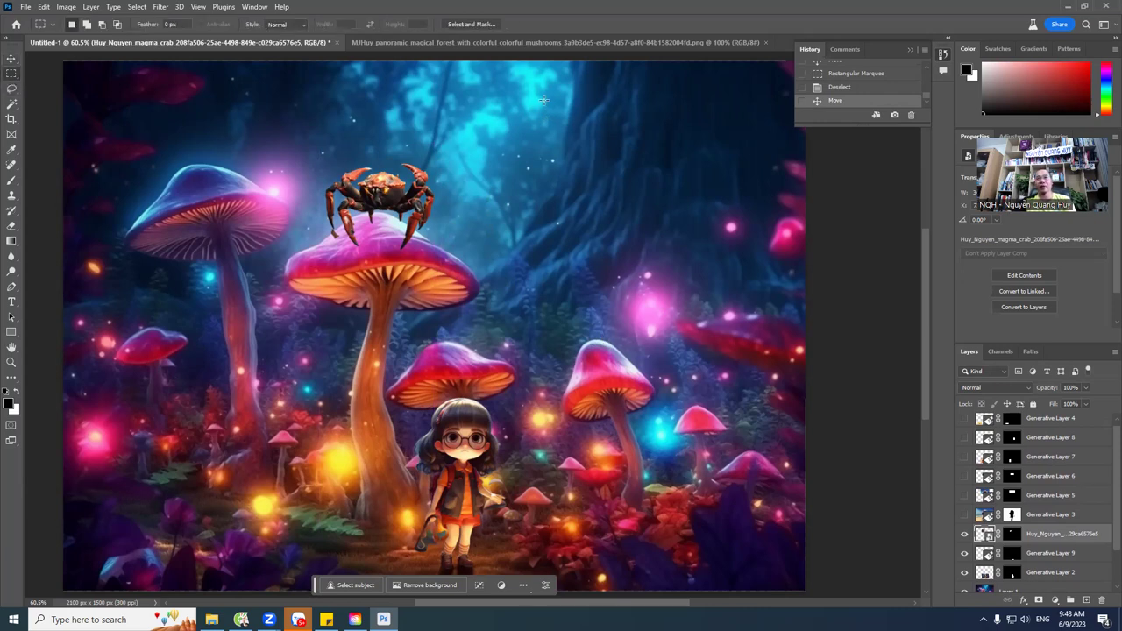
# Step: Select the forest's right side and generate 'A big monster, blood mouth, red eyes.'
pyautogui.moveTo(537, 121)
pyautogui.mouseDown()
pyautogui.moveTo(795, 422)
pyautogui.moveTo(808, 458)
pyautogui.moveTo(807, 590)
pyautogui.mouseUp()
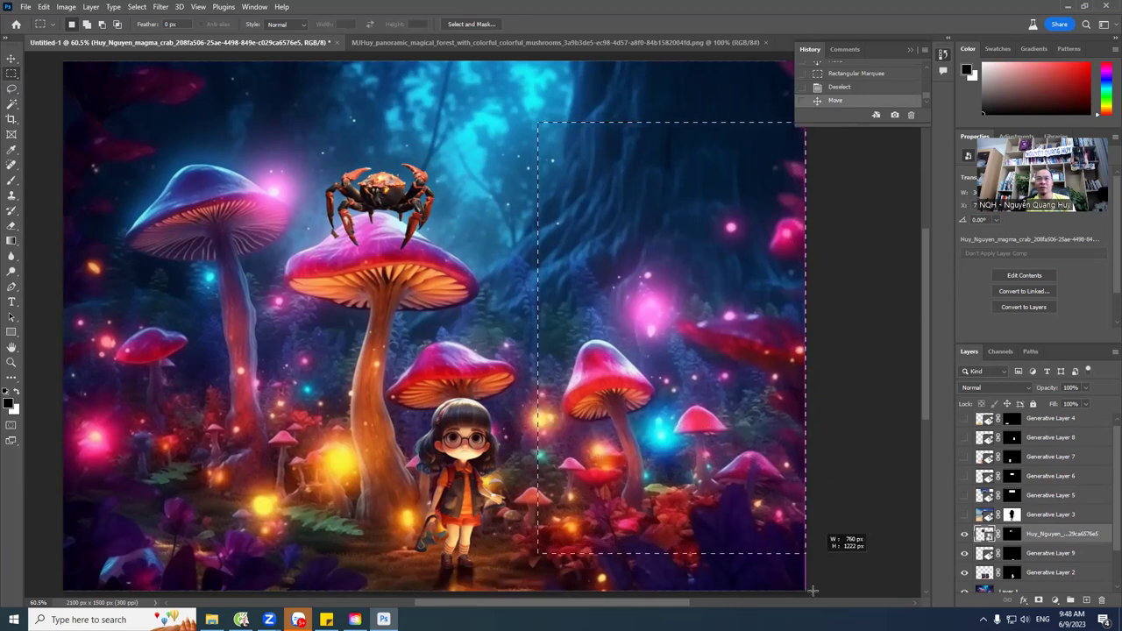
pyautogui.click(580, 106)
pyautogui.write('A big monster, blood mo')
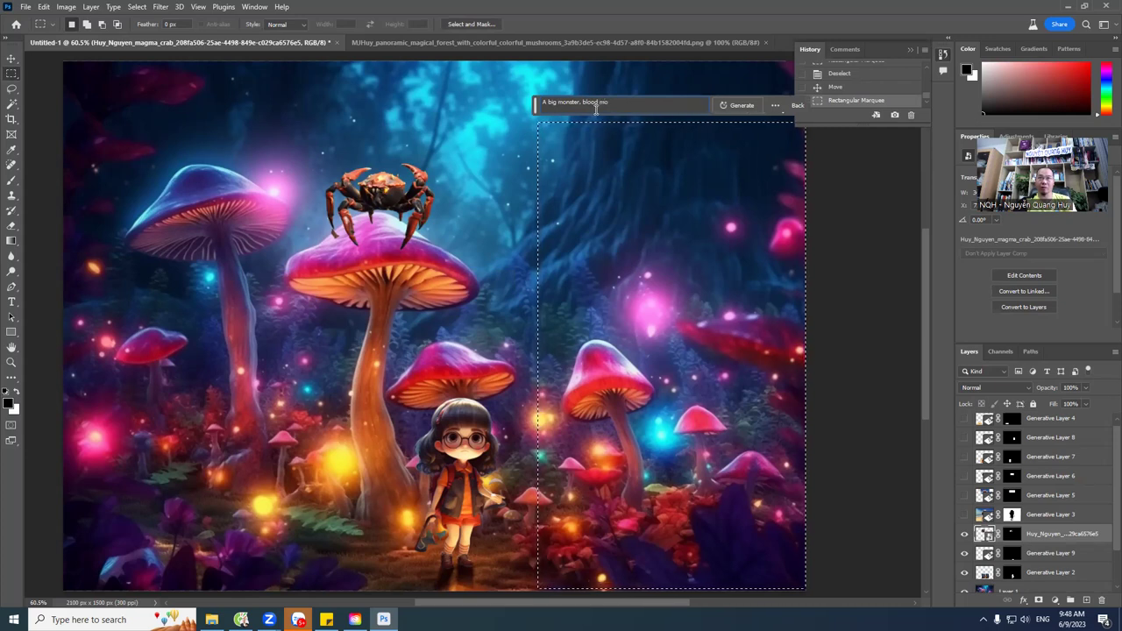
pyautogui.write('uth, ')
pyautogui.write('r')
pyautogui.write('ed eyes,')
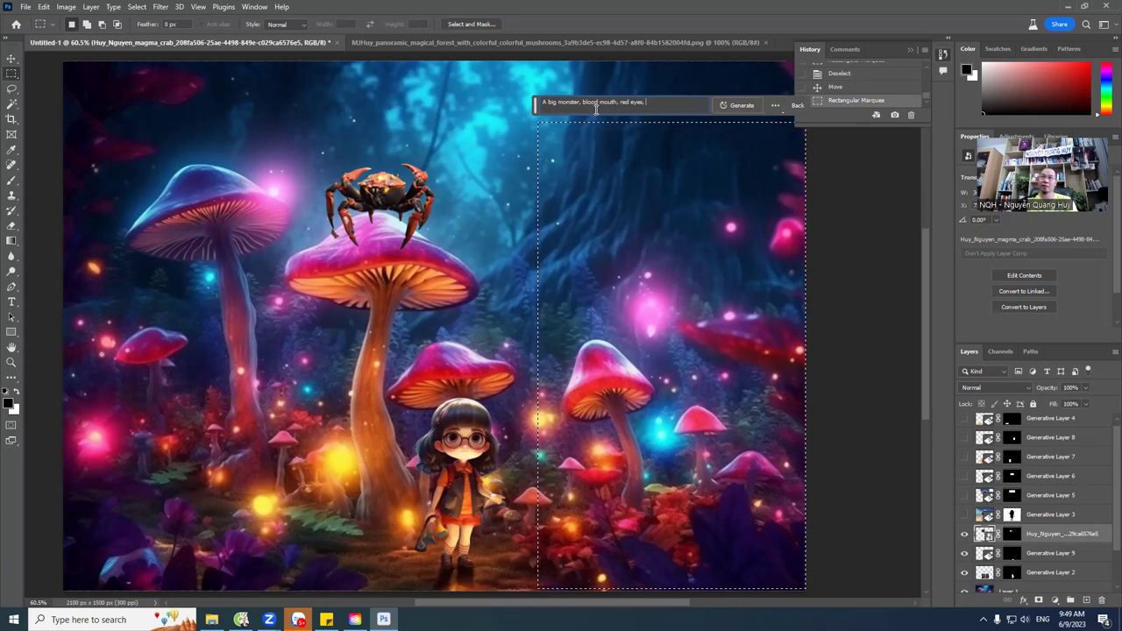
pyautogui.click(748, 106)
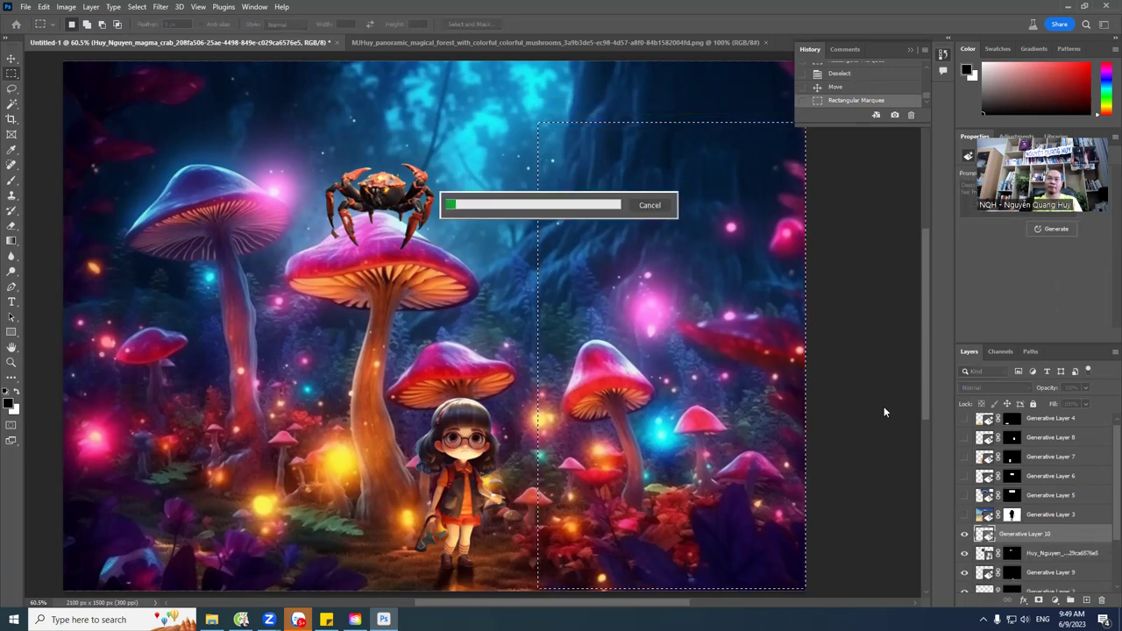
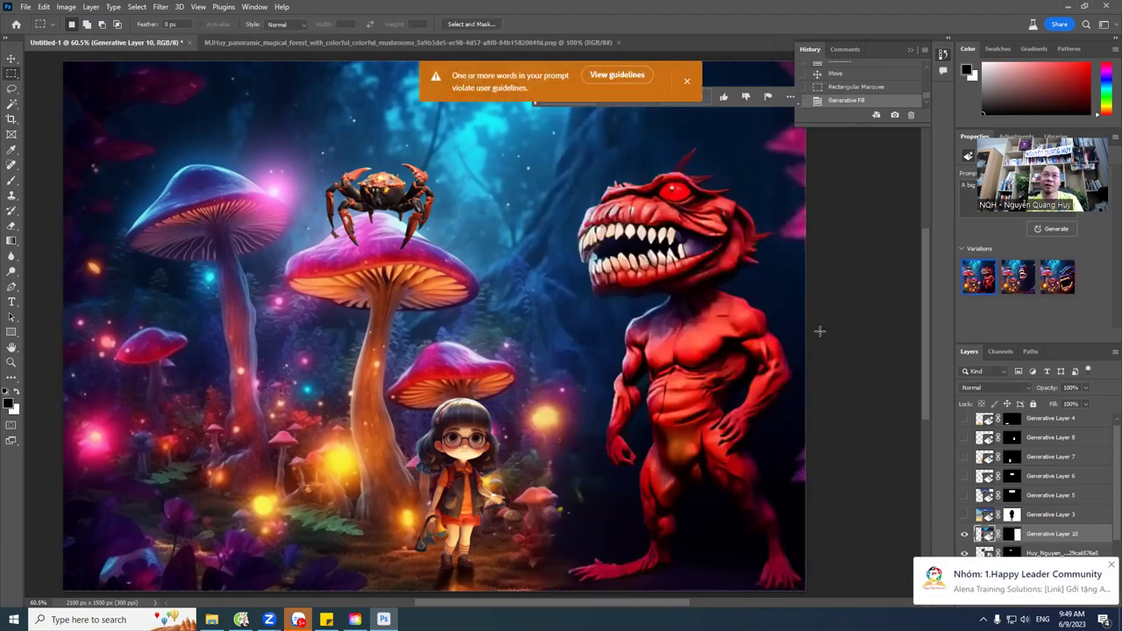
# Step: Dismiss the guideline warning and switch the monster to variation 3/3, the purple toothy creature
pyautogui.click(685, 81)
pyautogui.click(650, 96)
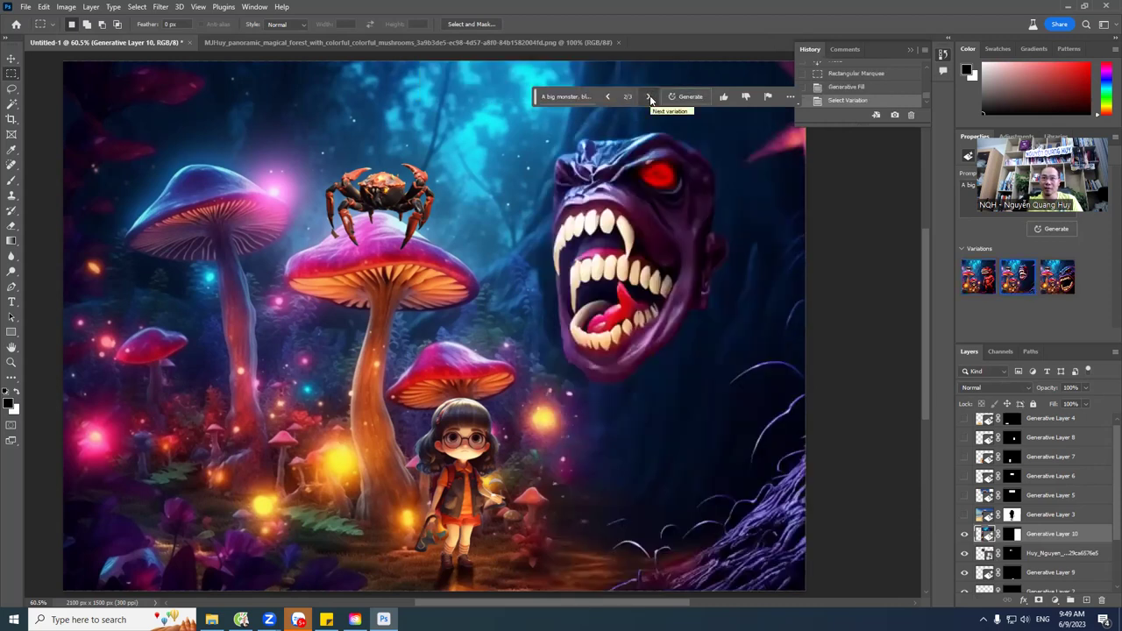
pyautogui.click(649, 96)
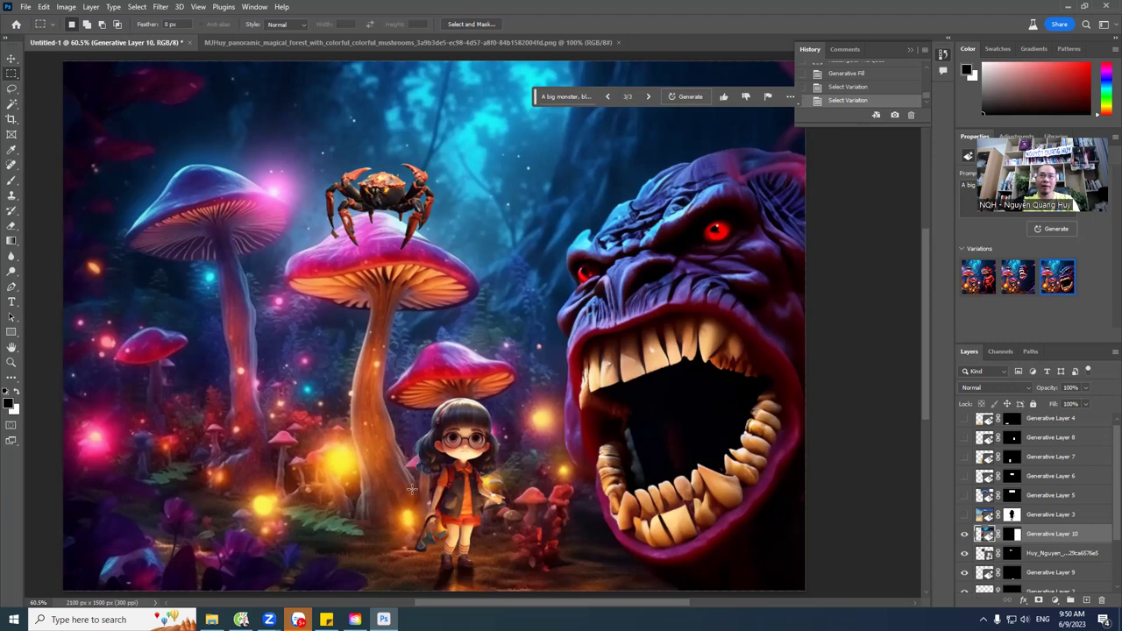
pyautogui.moveTo(269, 620)
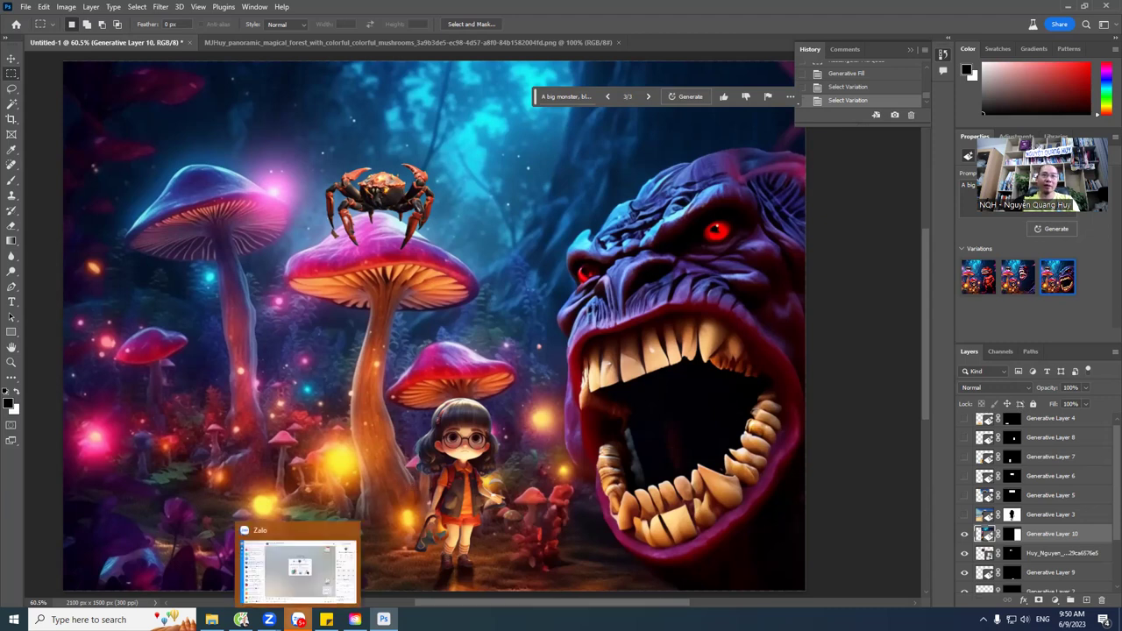
# Step: Replace the photoshop beta search with 'thái cực quyền' and show Google image results
pyautogui.click(242, 620)
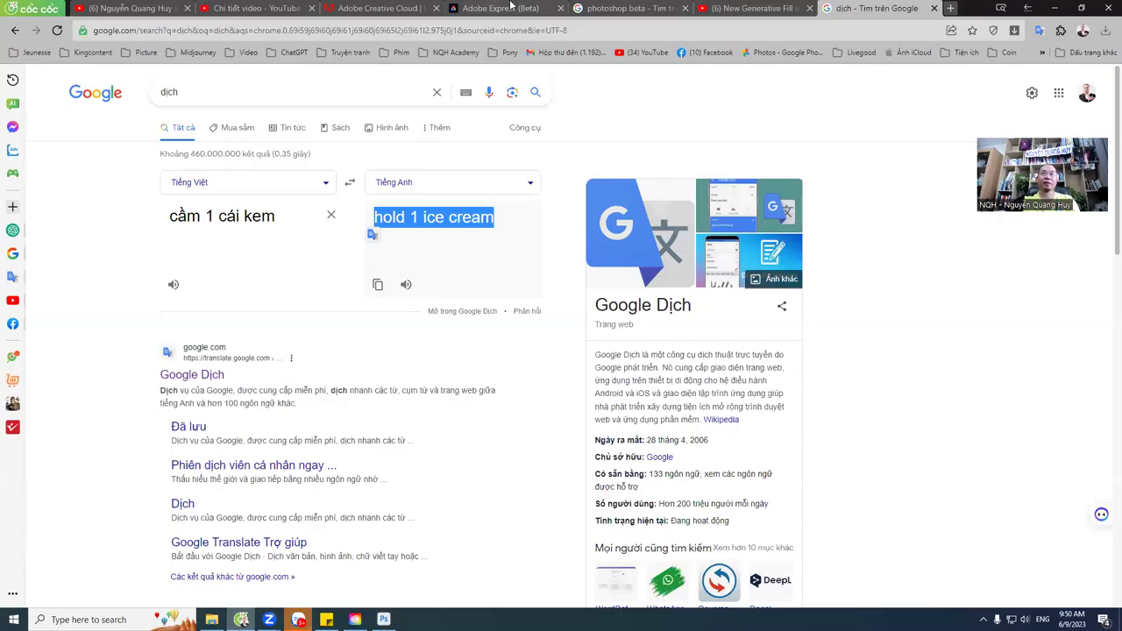
pyautogui.click(619, 7)
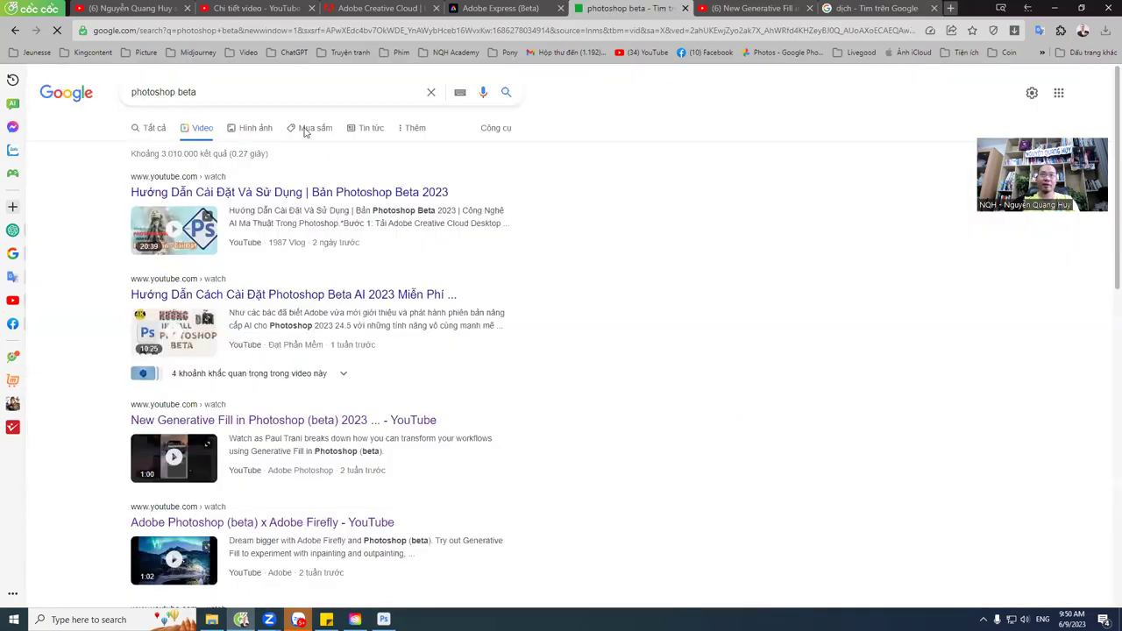
pyautogui.moveTo(234, 93); pyautogui.dragTo(64, 111)
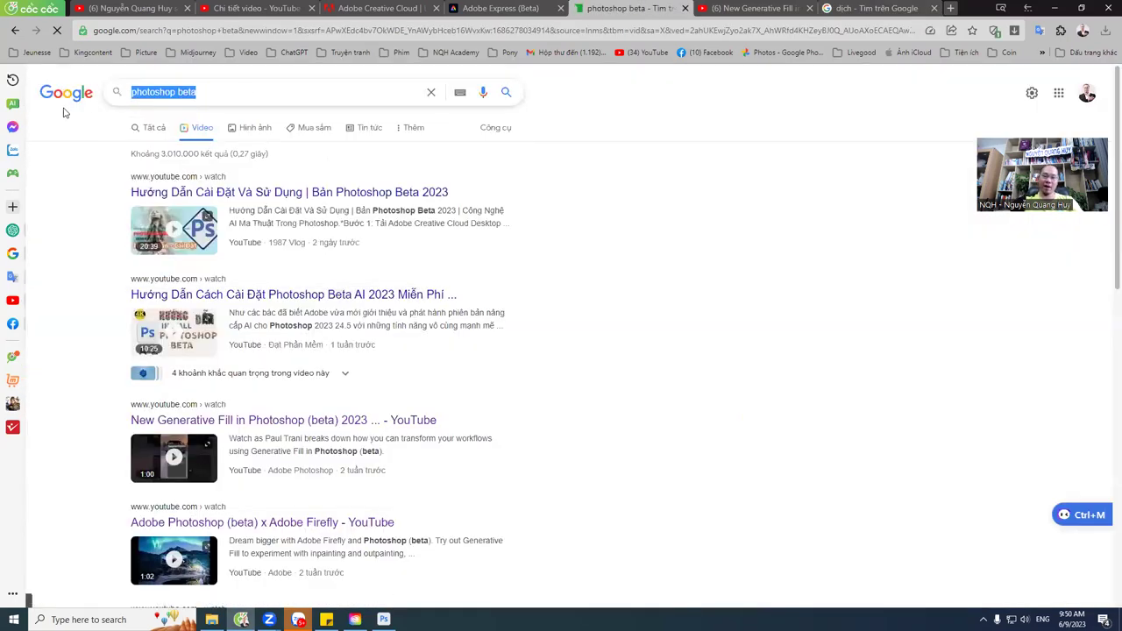
pyautogui.write('thai cưc qu')
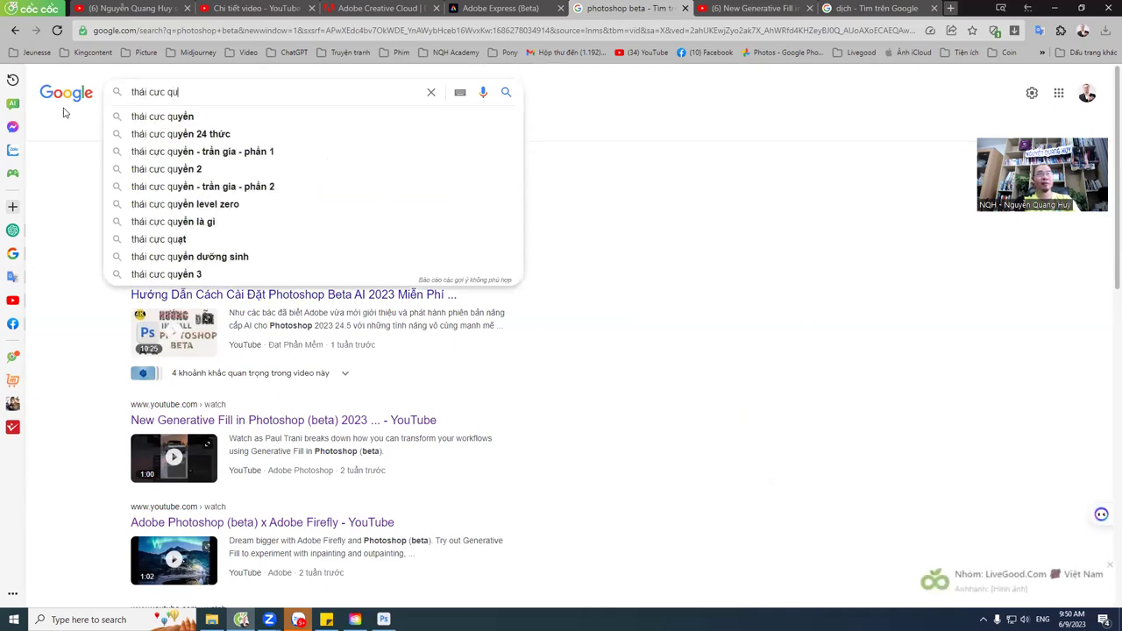
pyautogui.write('yền')
pyautogui.press('Return')
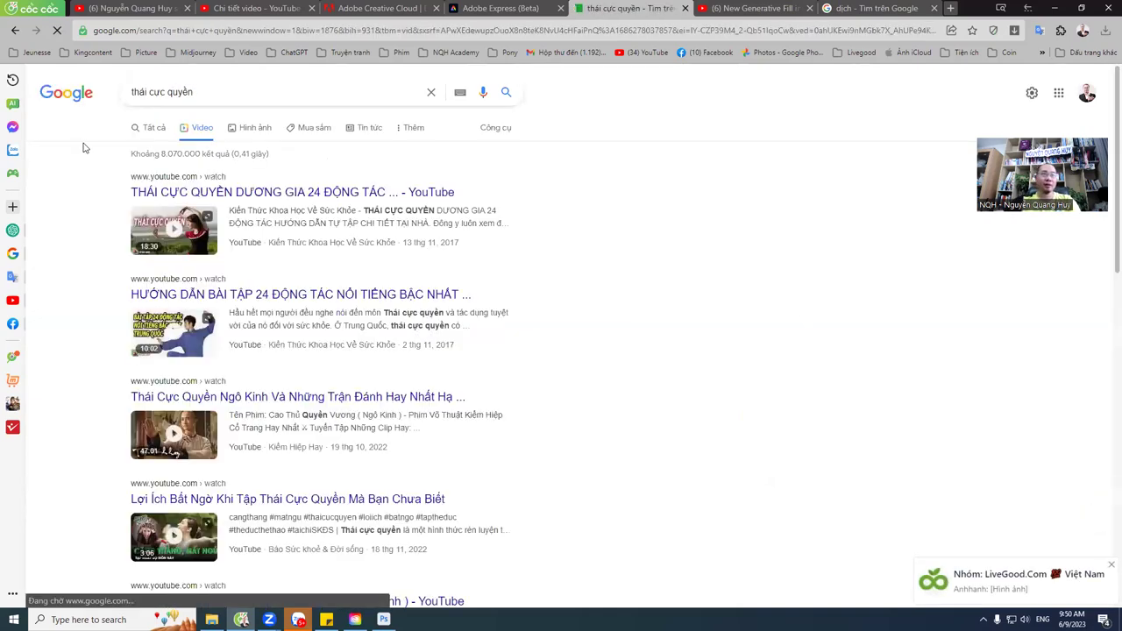
pyautogui.click(244, 131)
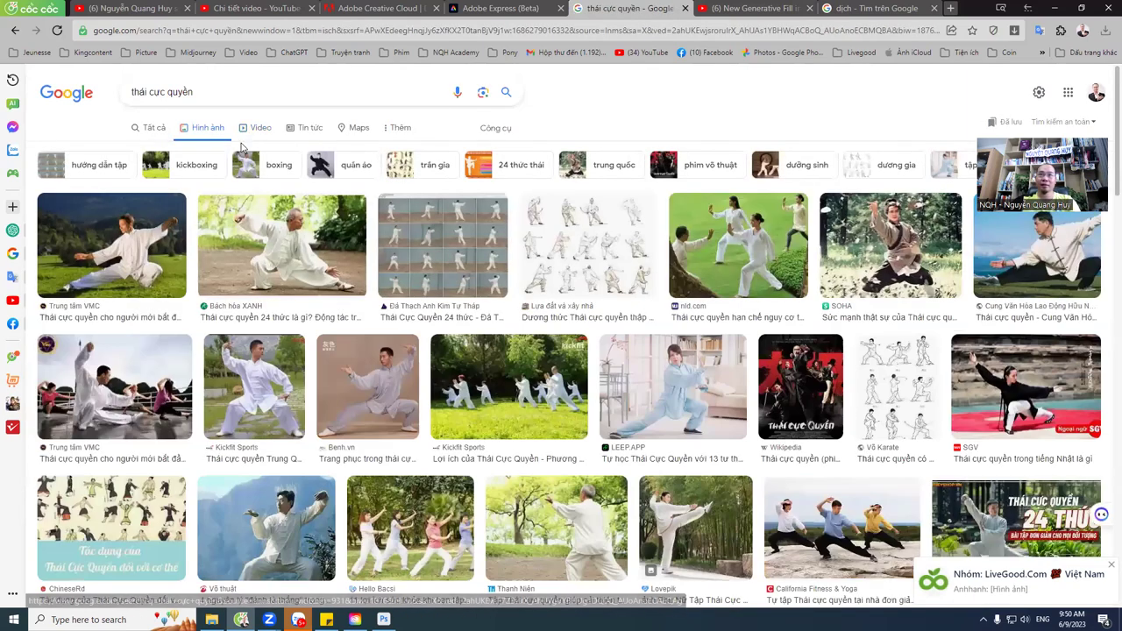
# Step: Browse the tai chi image results and preview the black line drawing of a pose
pyautogui.click(889, 394)
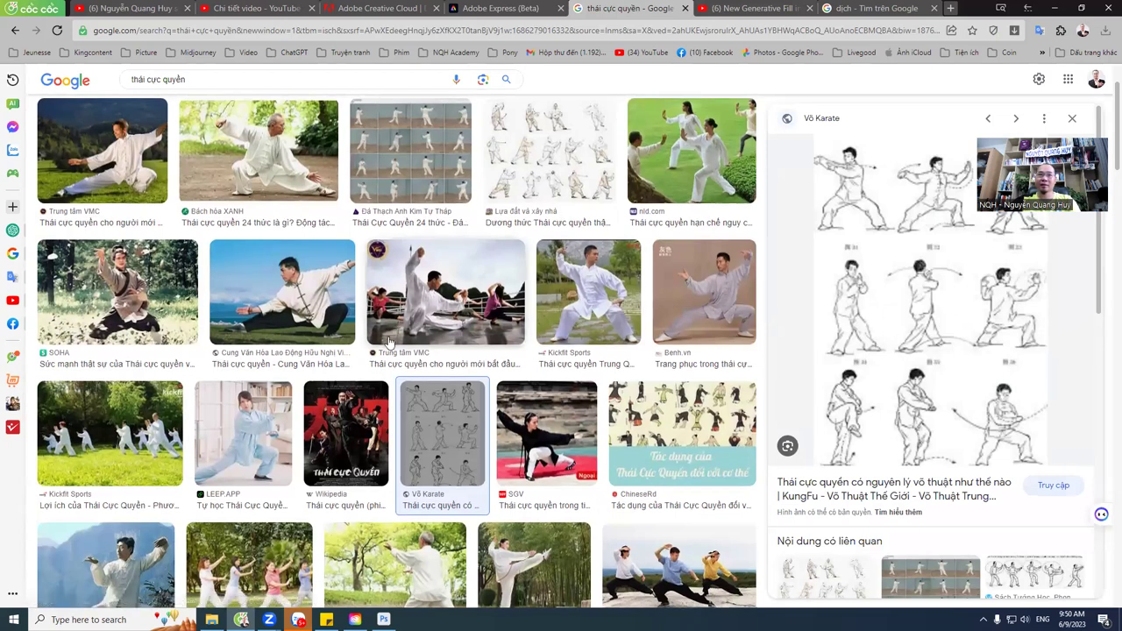
pyautogui.scroll(-1, 390, 345)
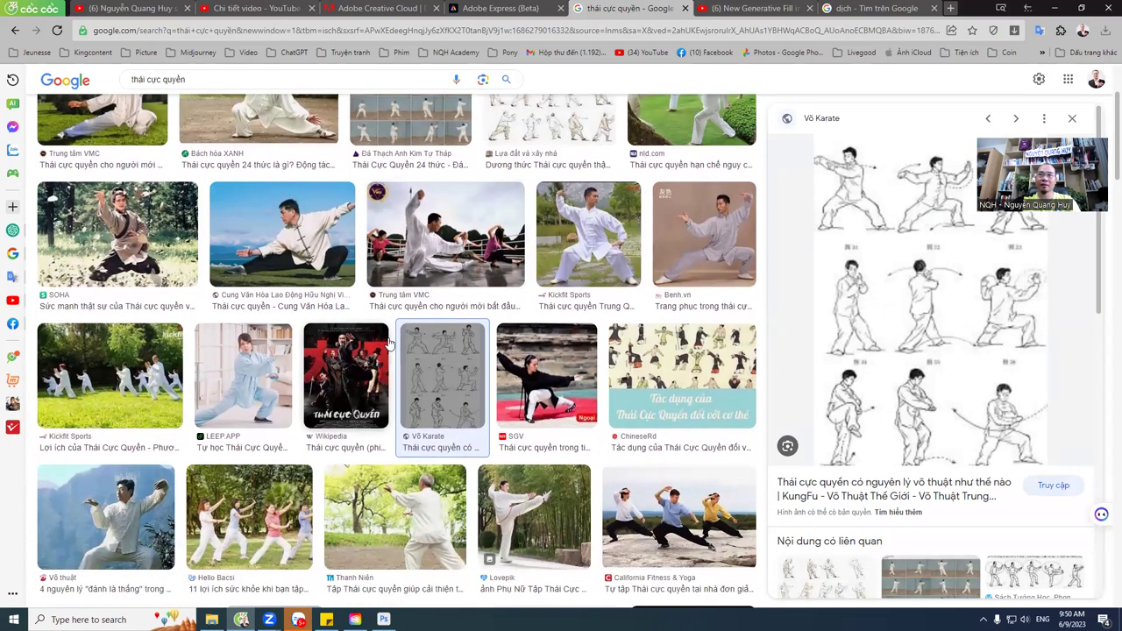
pyautogui.scroll(-3, 390, 345)
pyautogui.scroll(-4, 816, 377)
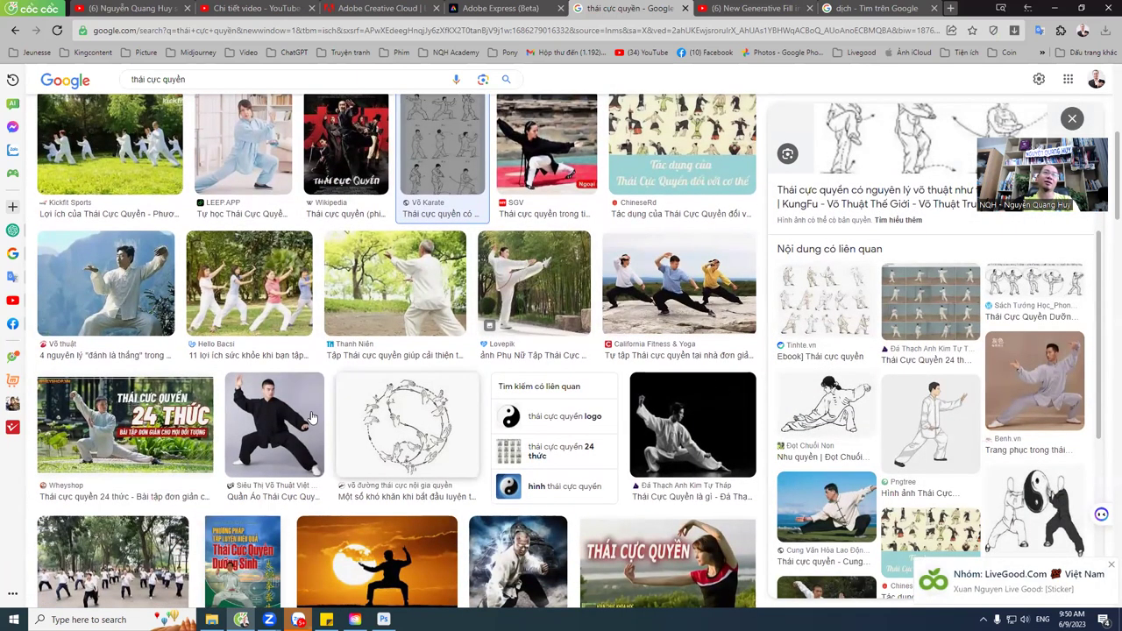
pyautogui.scroll(-3, 288, 454)
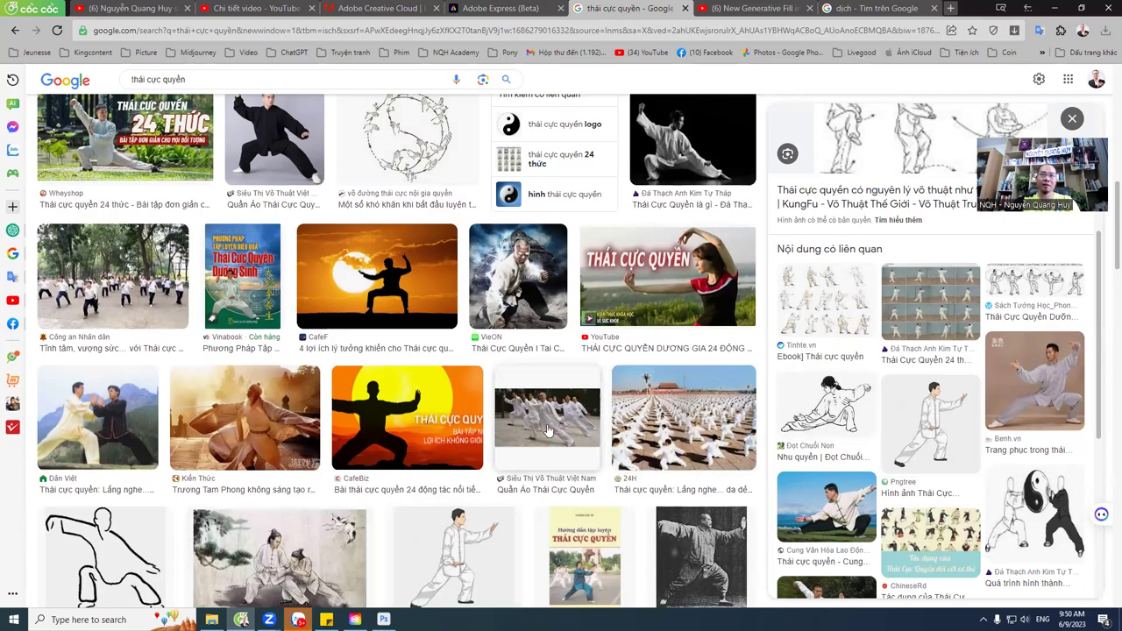
pyautogui.scroll(-1, 118, 474)
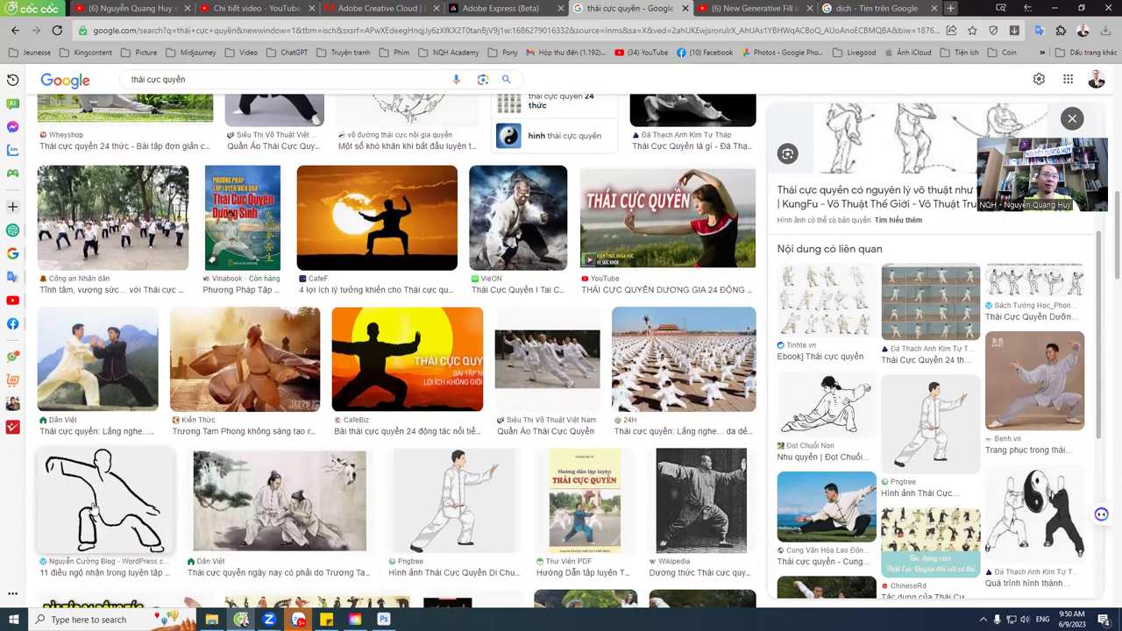
pyautogui.click(94, 506)
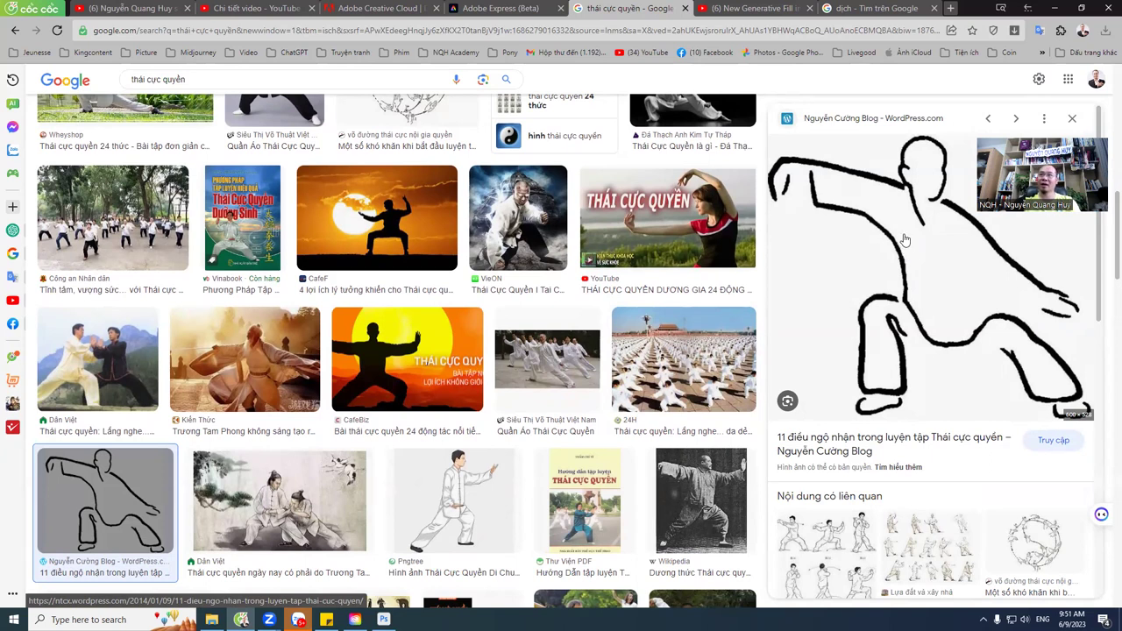
# Step: Save the line drawing as ced1e-3.jpg and return to Photoshop
pyautogui.rightClick(905, 240)
pyautogui.click(947, 418)
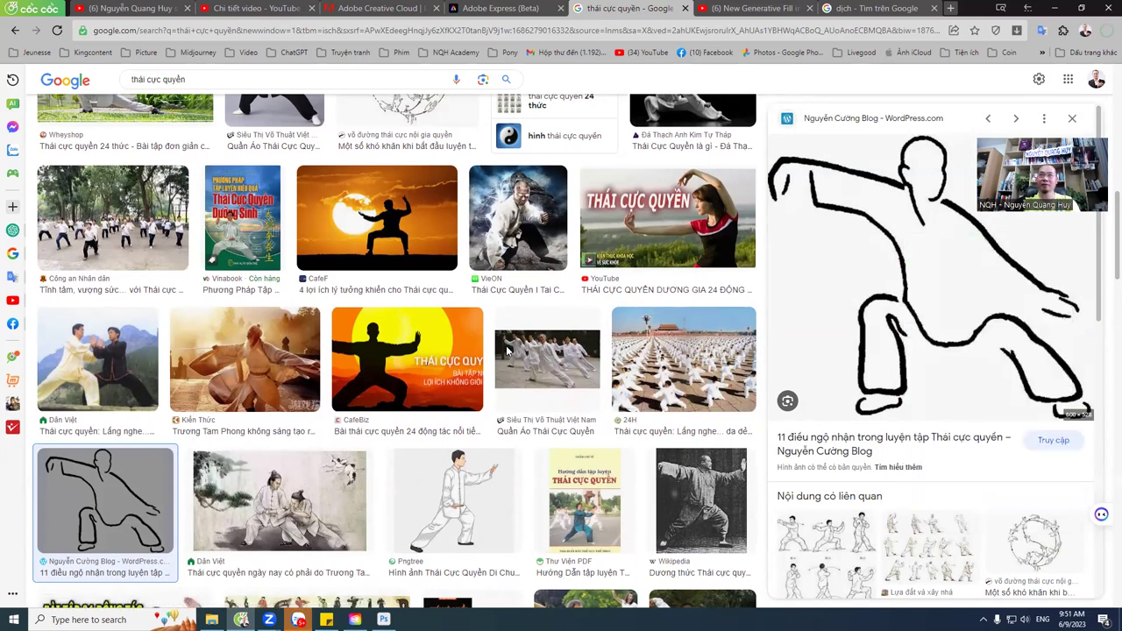
pyautogui.click(458, 298)
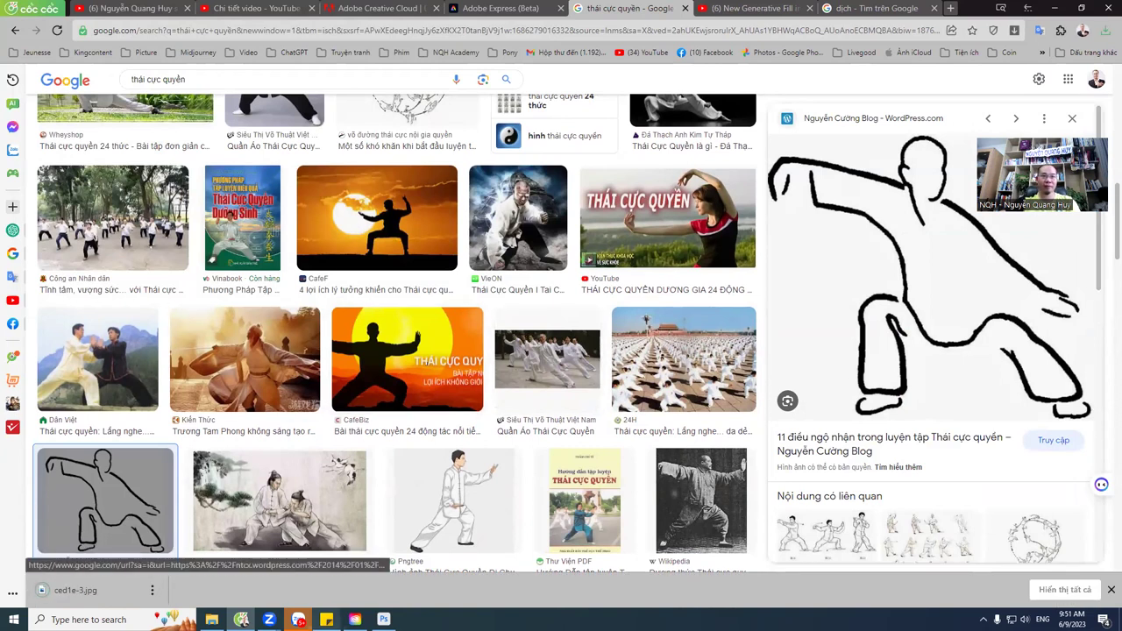
pyautogui.click(383, 620)
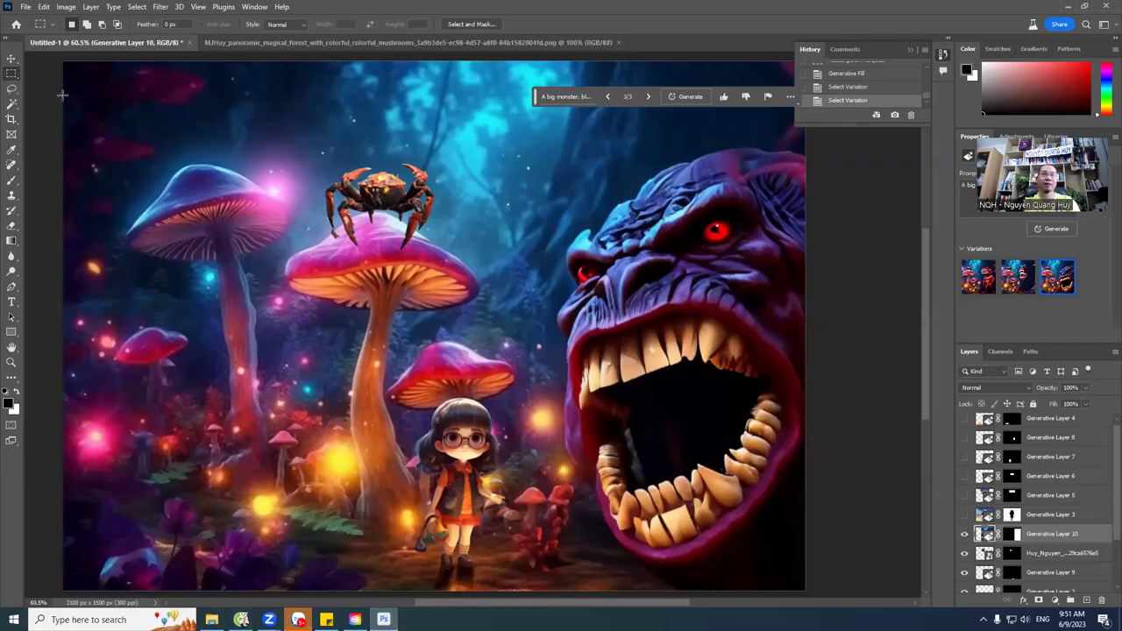
# Step: Create a new blank document, Untitled-2
pyautogui.click(30, 7)
pyautogui.click(44, 26)
pyautogui.click(789, 479)
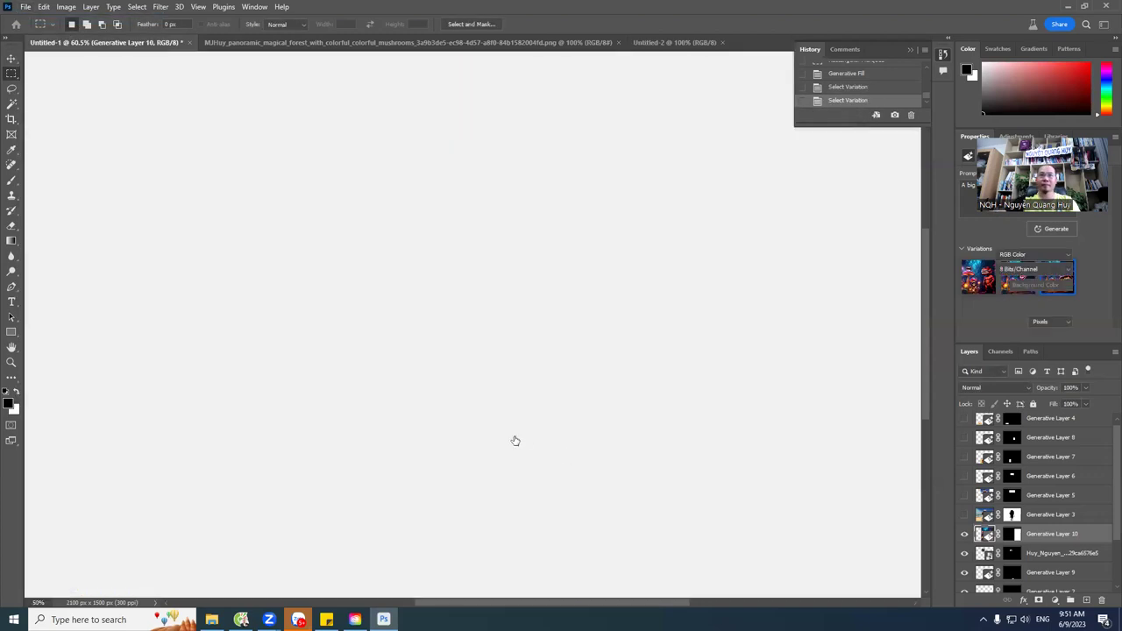
# Step: Place ced1e-3.jpg from Downloads onto the canvas and marquee-select the drawing
pyautogui.click(211, 620)
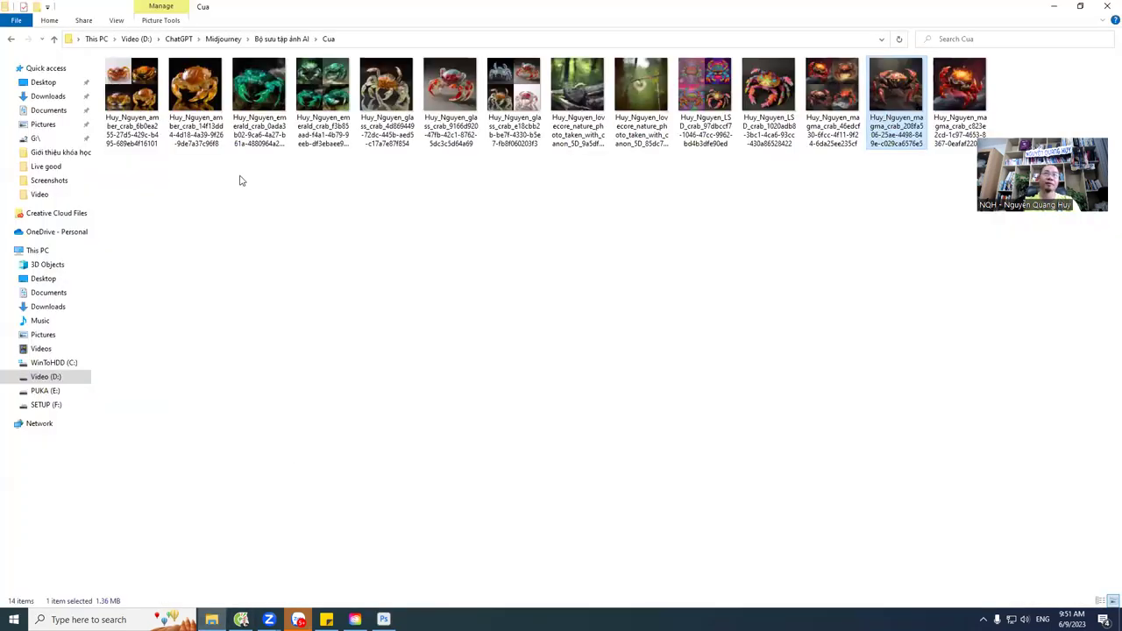
pyautogui.click(39, 96)
pyautogui.moveTo(130, 109); pyautogui.dragTo(555, 337)
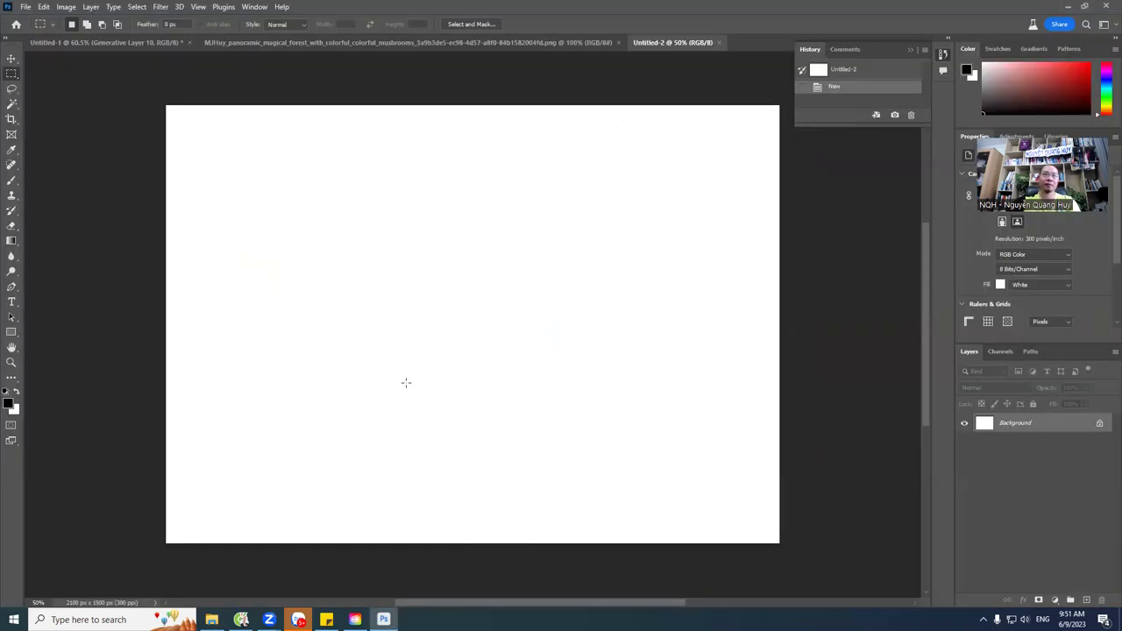
pyautogui.press('Return')
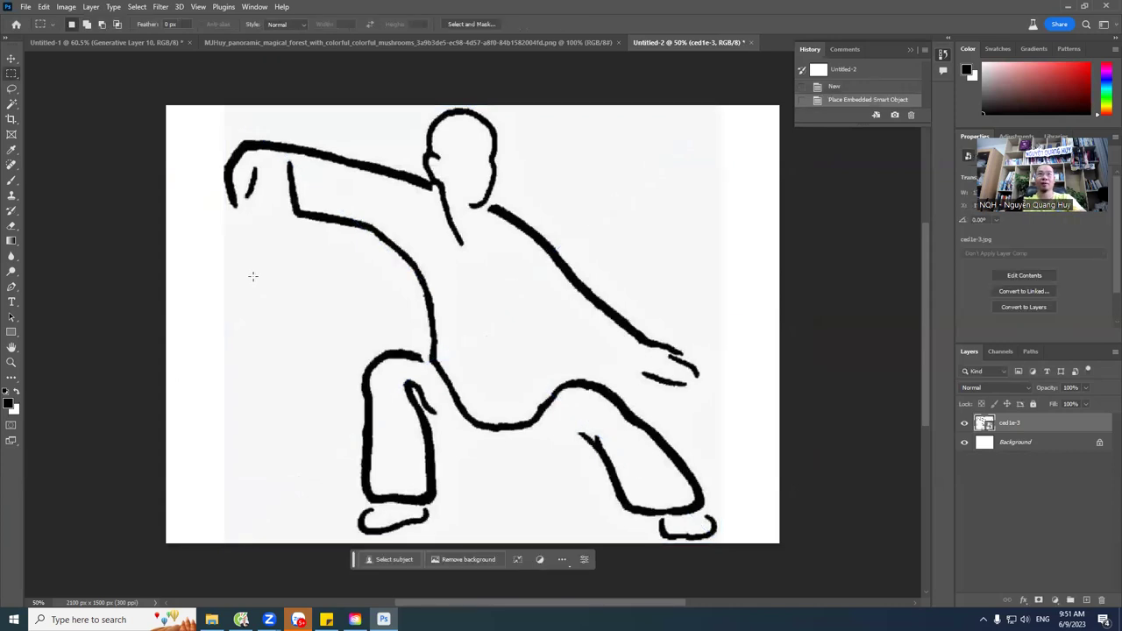
pyautogui.moveTo(223, 107); pyautogui.dragTo(727, 551)
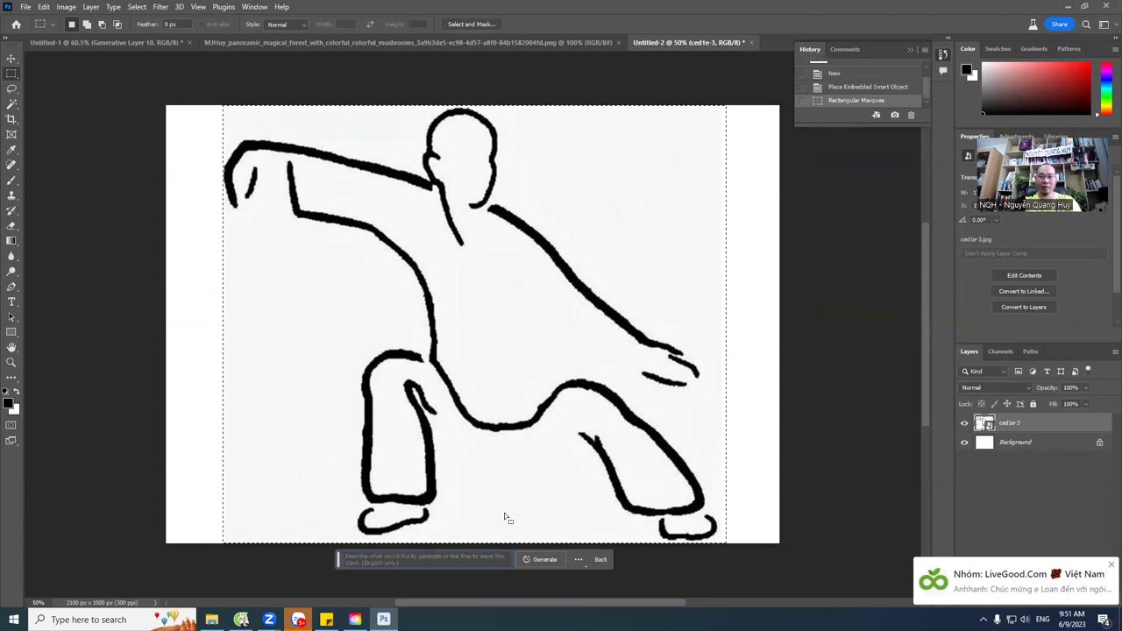
# Step: Generate a fill over the tai chi drawing with the prompt 'upscale 2x', then switch to Zalo
pyautogui.click(346, 556)
pyautogui.write('up')
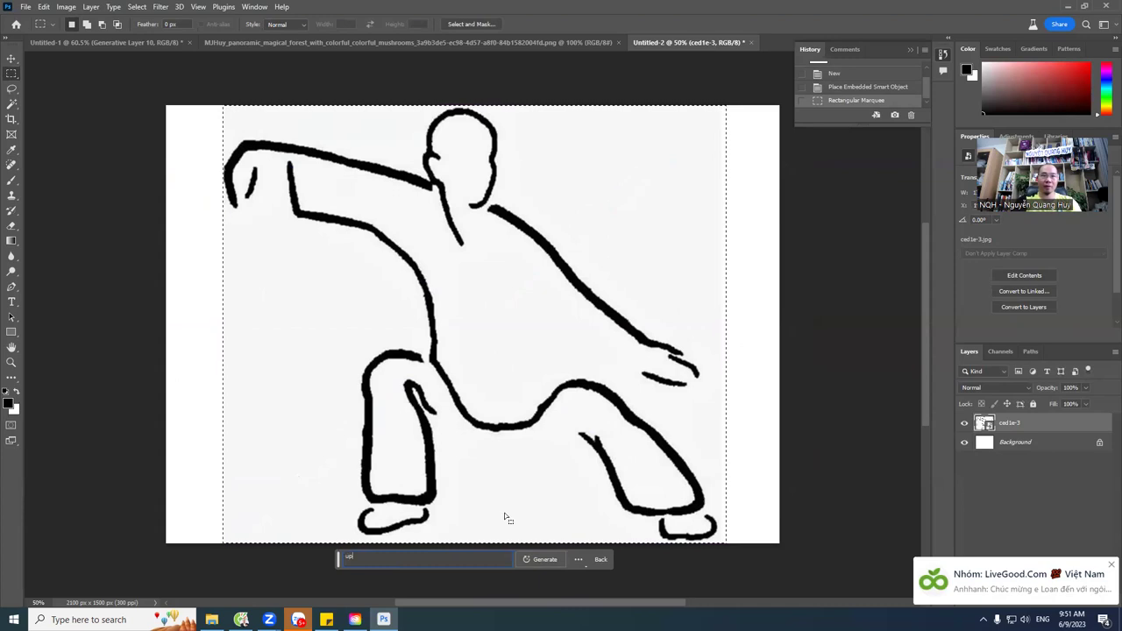
pyautogui.write('scale')
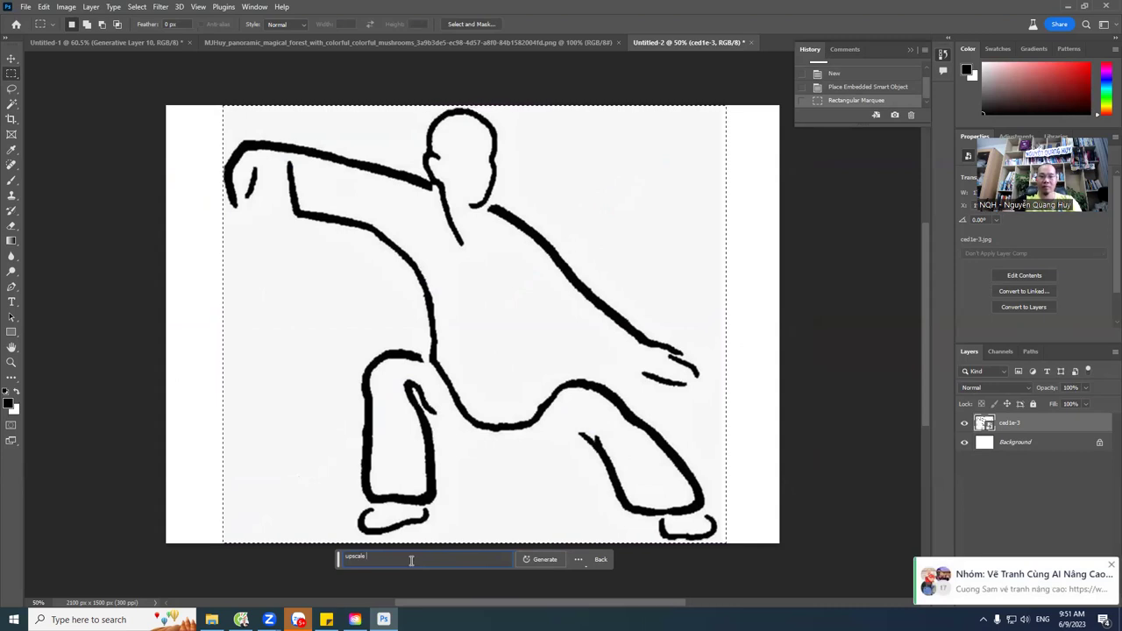
pyautogui.write(' 2x')
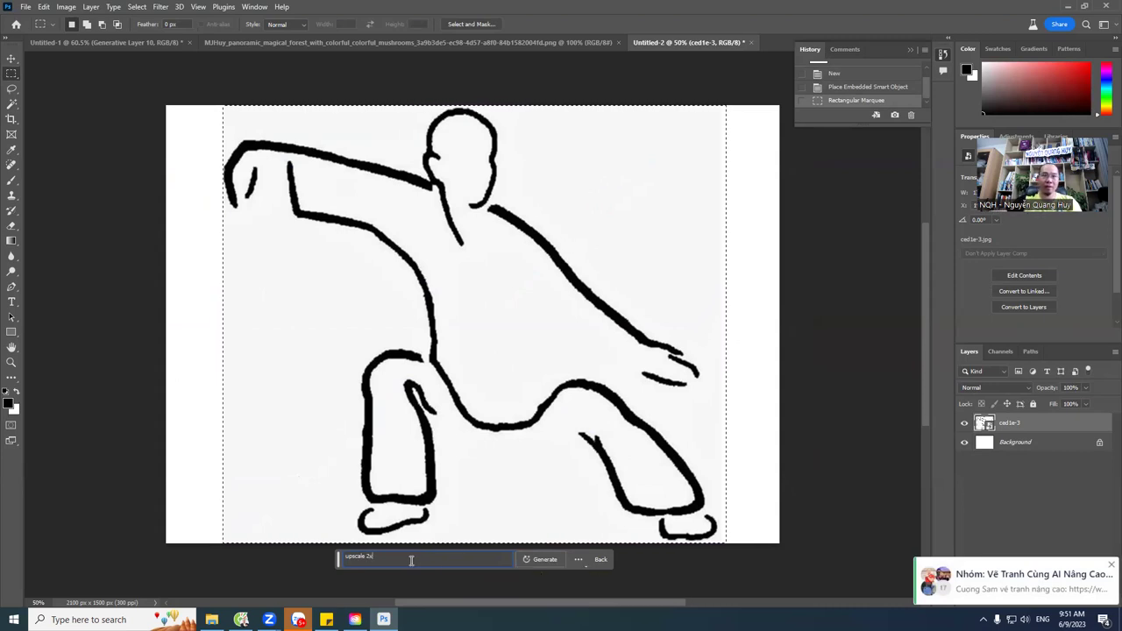
pyautogui.click(540, 559)
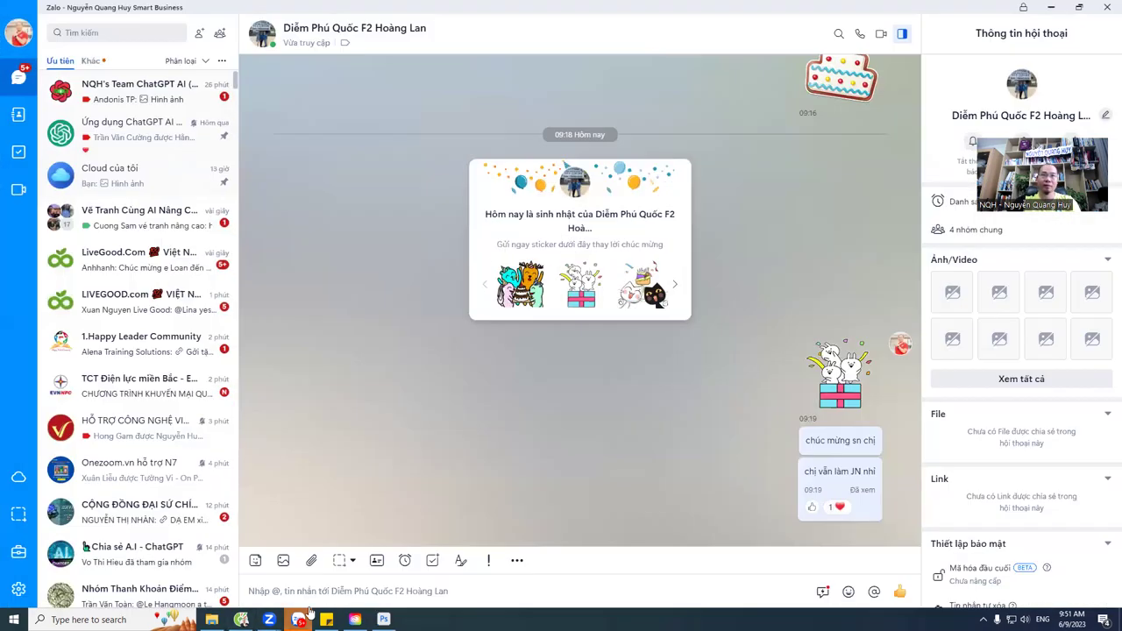
pyautogui.click(269, 619)
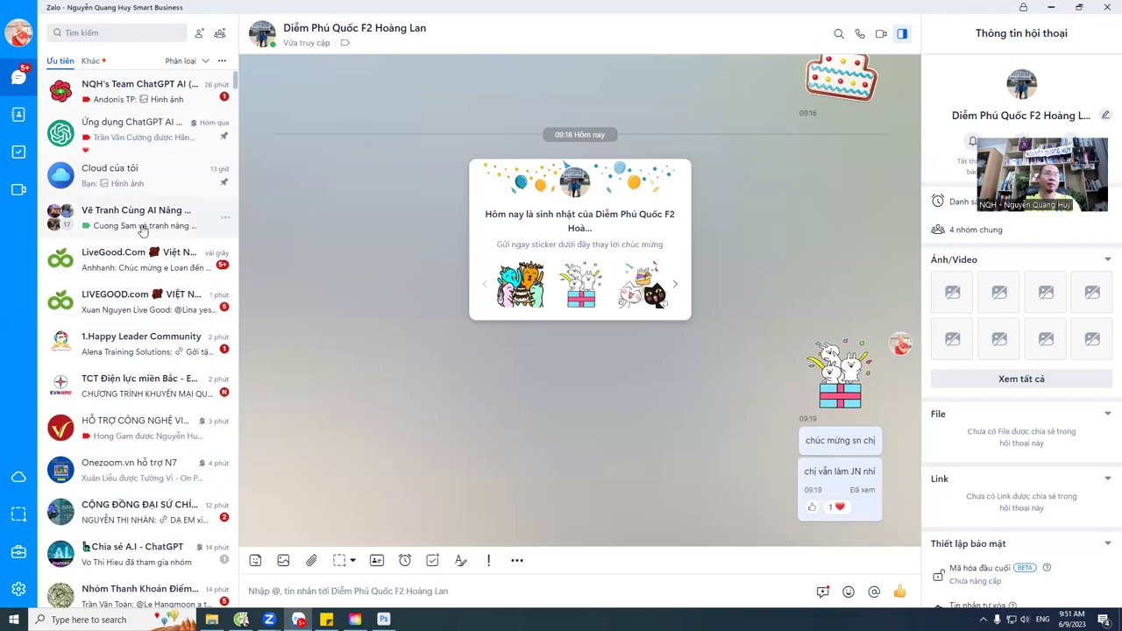
# Step: Browse through several Zalo group and one-on-one chats
pyautogui.click(143, 223)
pyautogui.click(144, 85)
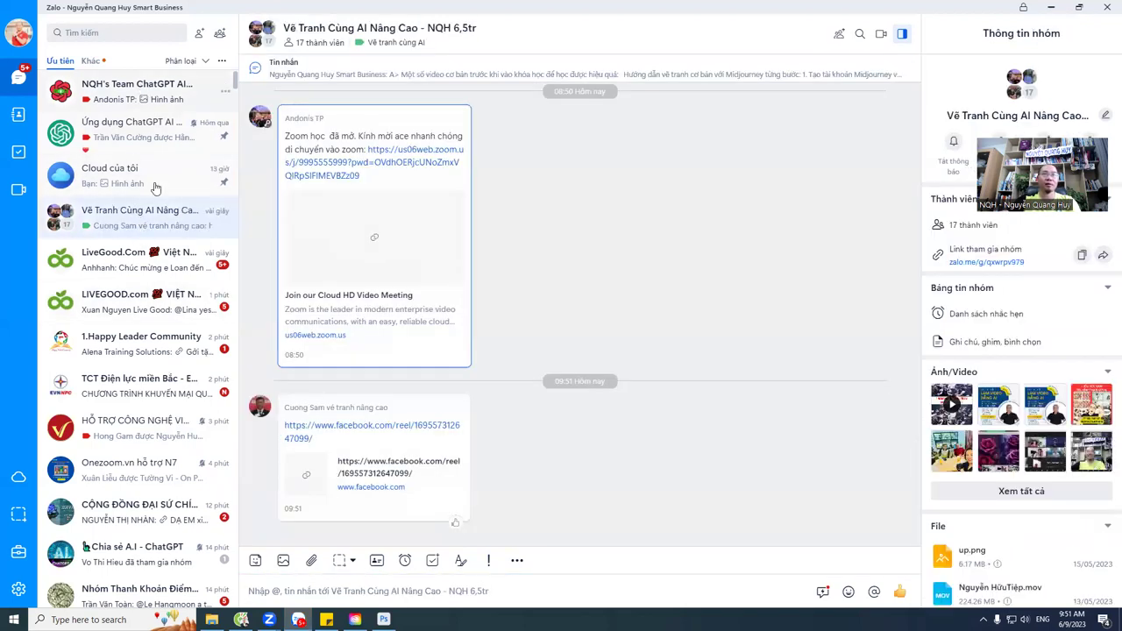
pyautogui.scroll(3, 353, 424)
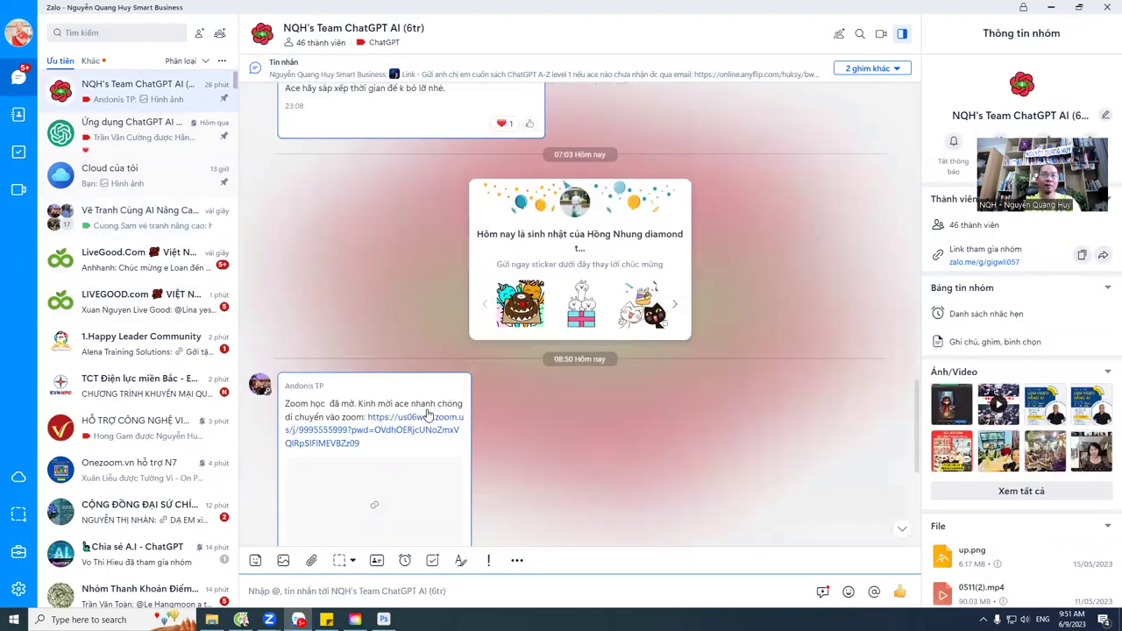
pyautogui.scroll(2, 354, 424)
pyautogui.scroll(-3, 159, 471)
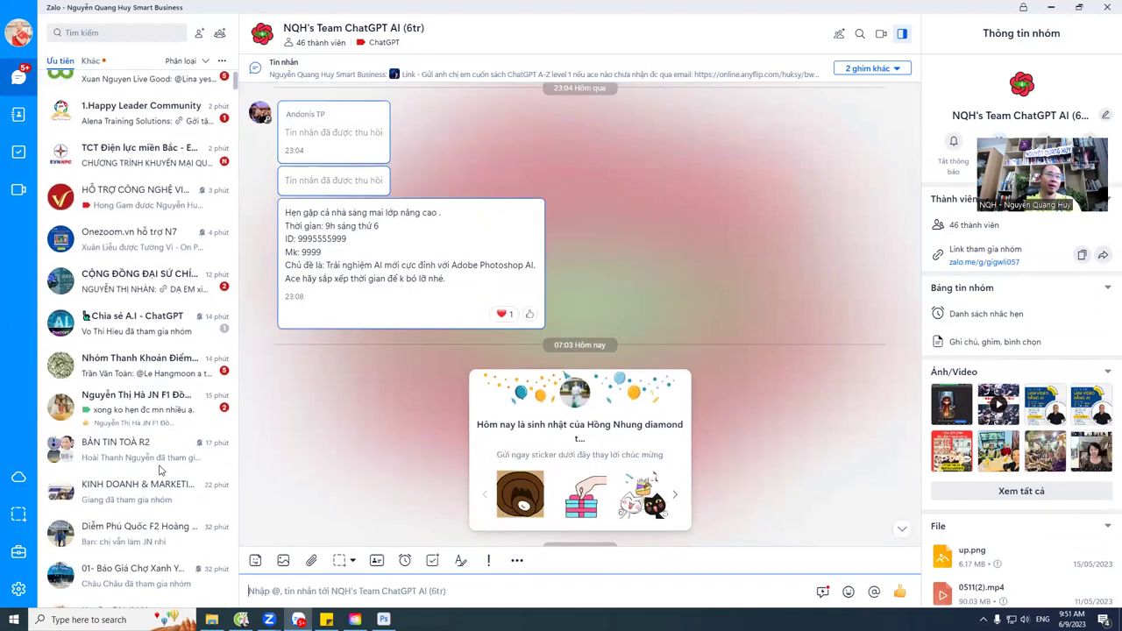
pyautogui.click(138, 399)
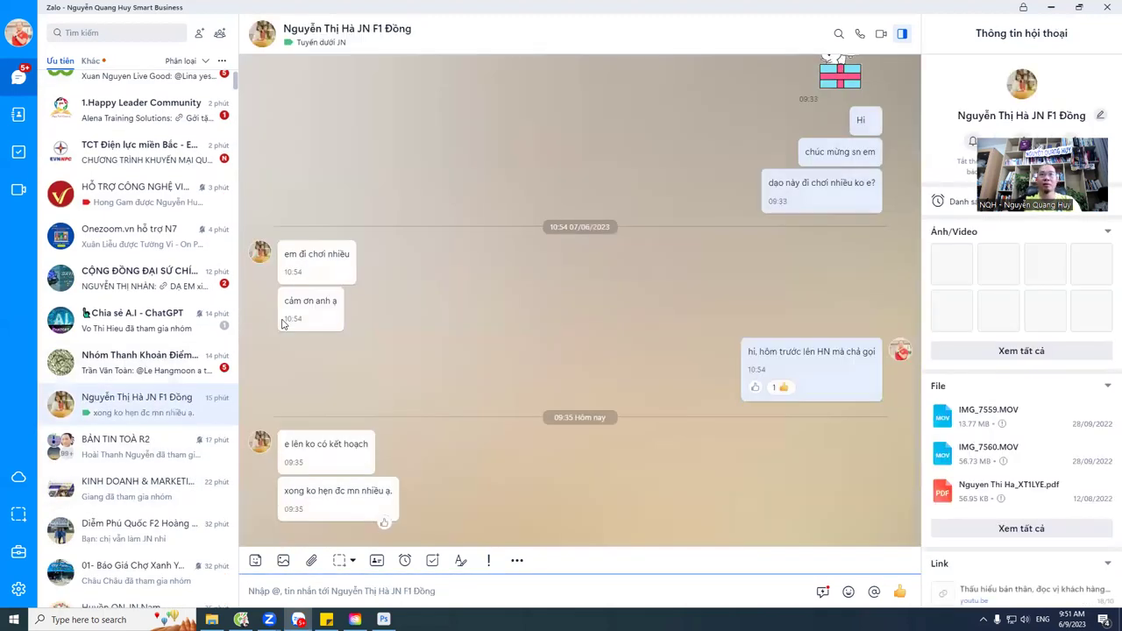
pyautogui.scroll(3, 195, 236)
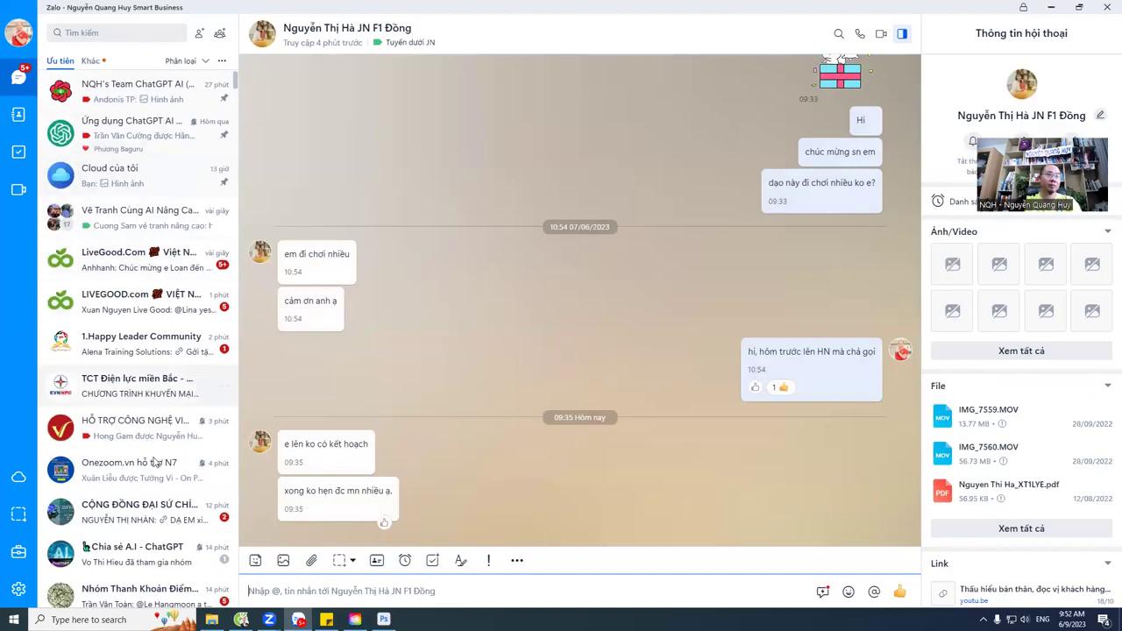
pyautogui.scroll(-3, 154, 465)
pyautogui.scroll(-5, 153, 498)
pyautogui.scroll(5, 151, 487)
pyautogui.scroll(3, 149, 478)
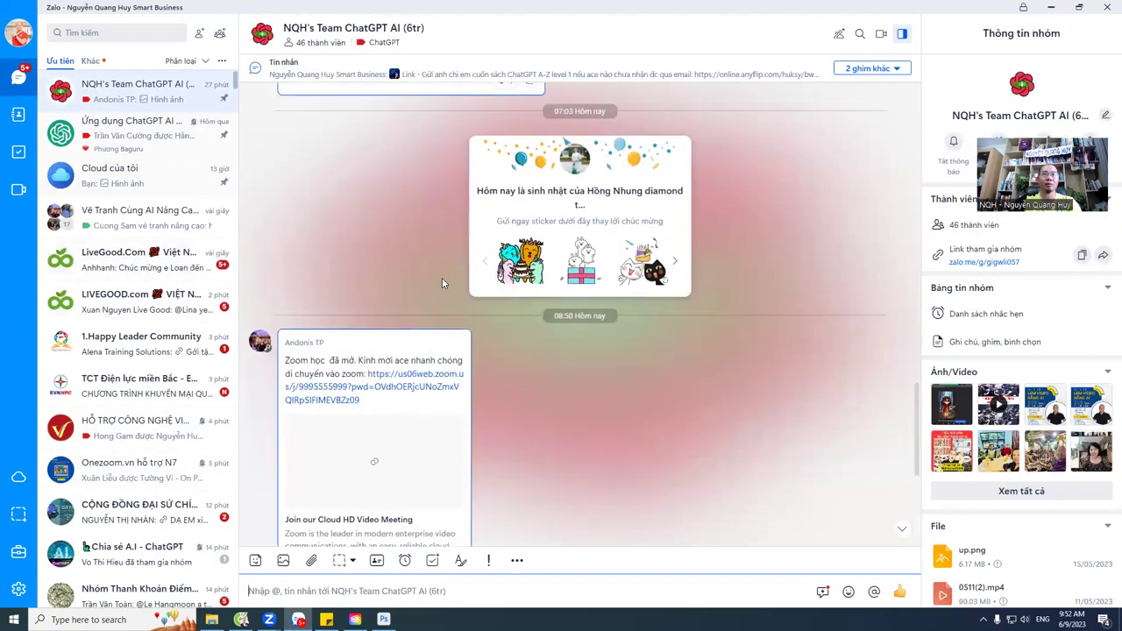
# Step: Open the Facebook reel shared in the Vẽ Tranh Cùng AI Nâng Cao group, then return to Photoshop
pyautogui.click(140, 132)
pyautogui.click(143, 220)
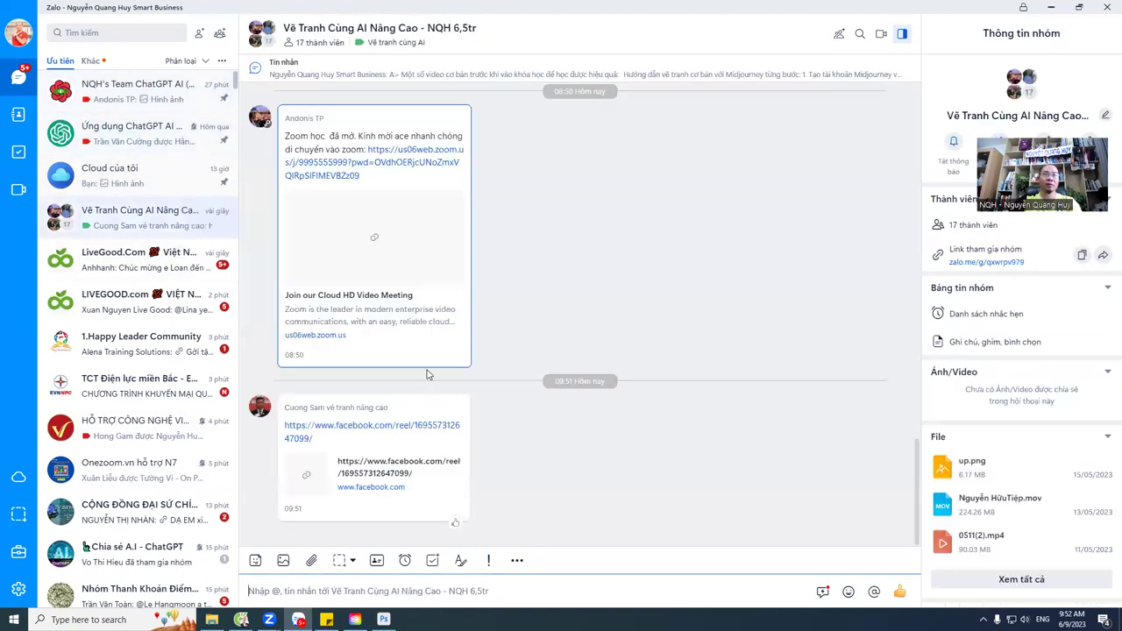
pyautogui.click(412, 426)
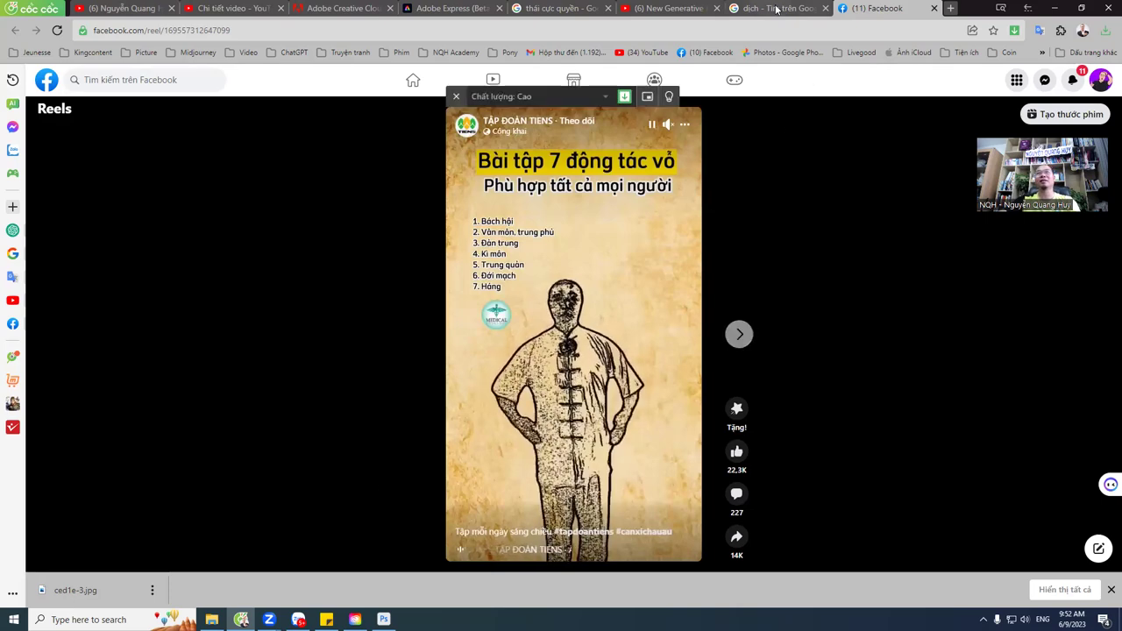
pyautogui.hotkey('alt', 'Tab')
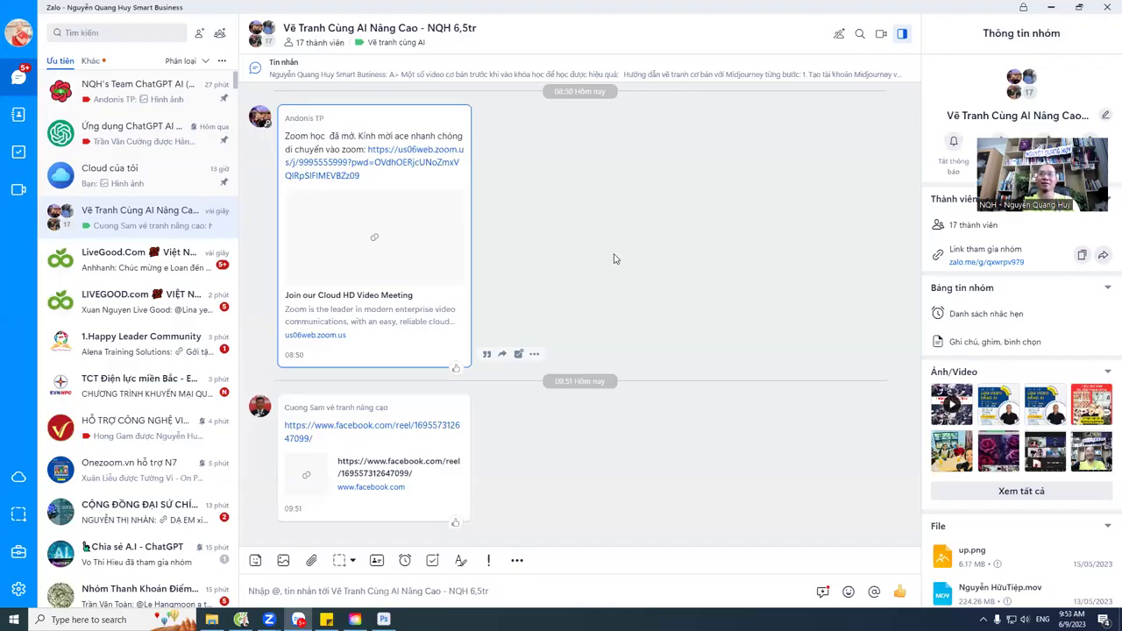
pyautogui.hotkey('alt', 'Tab')
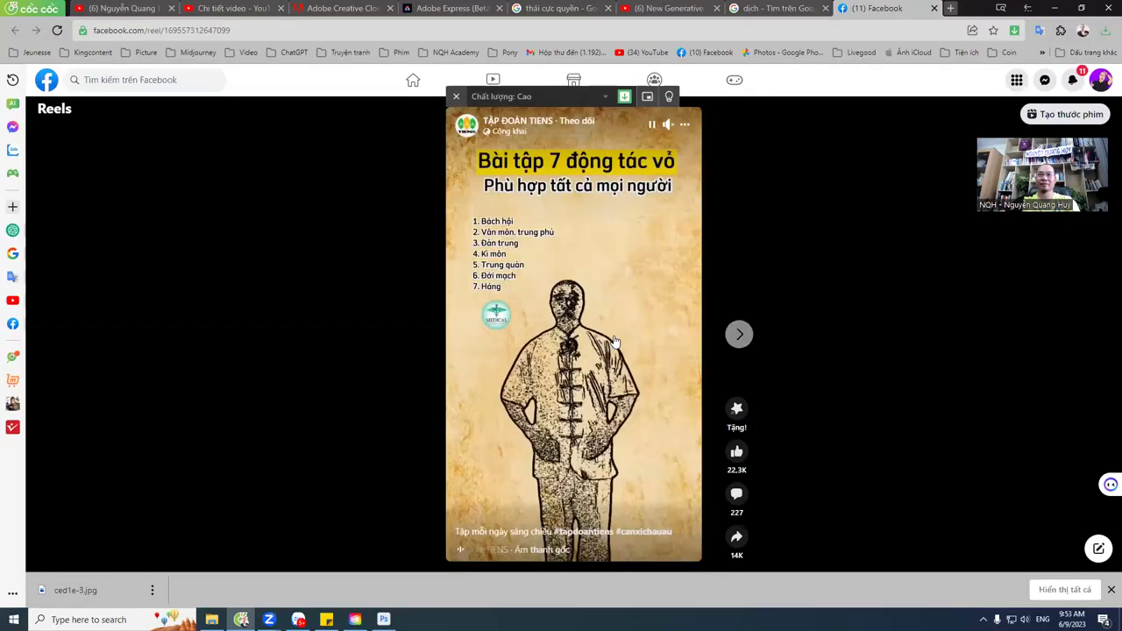
pyautogui.hotkey('alt', 'Tab')
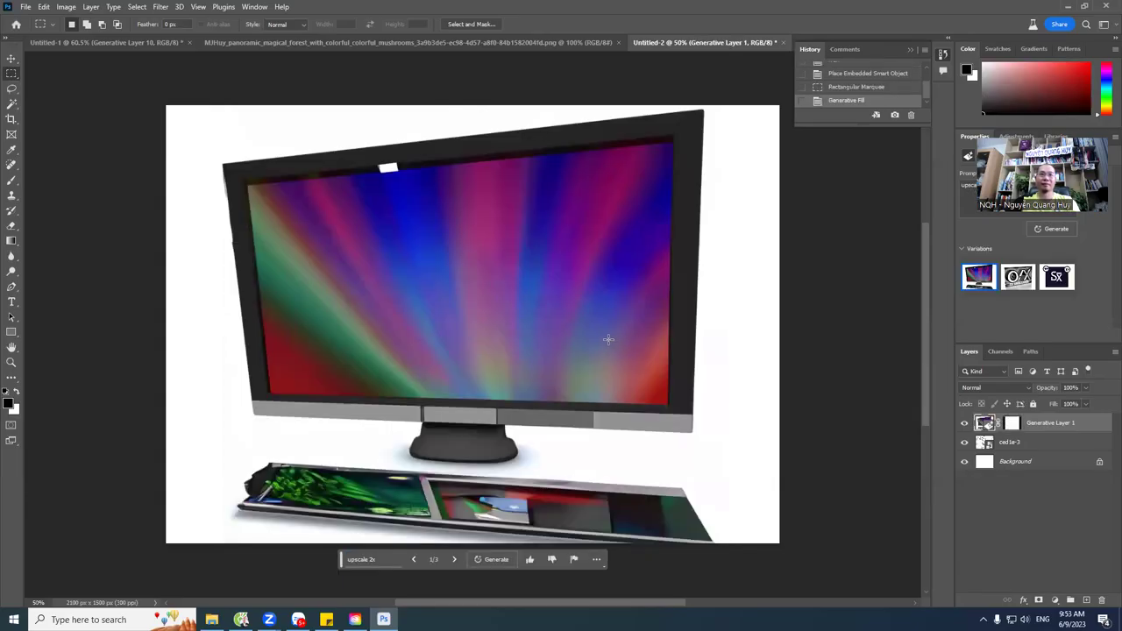
# Step: Undo Generative Layer 1 via the Rectangular Marquee history state and reopen the Generative Fill prompt
pyautogui.click(454, 559)
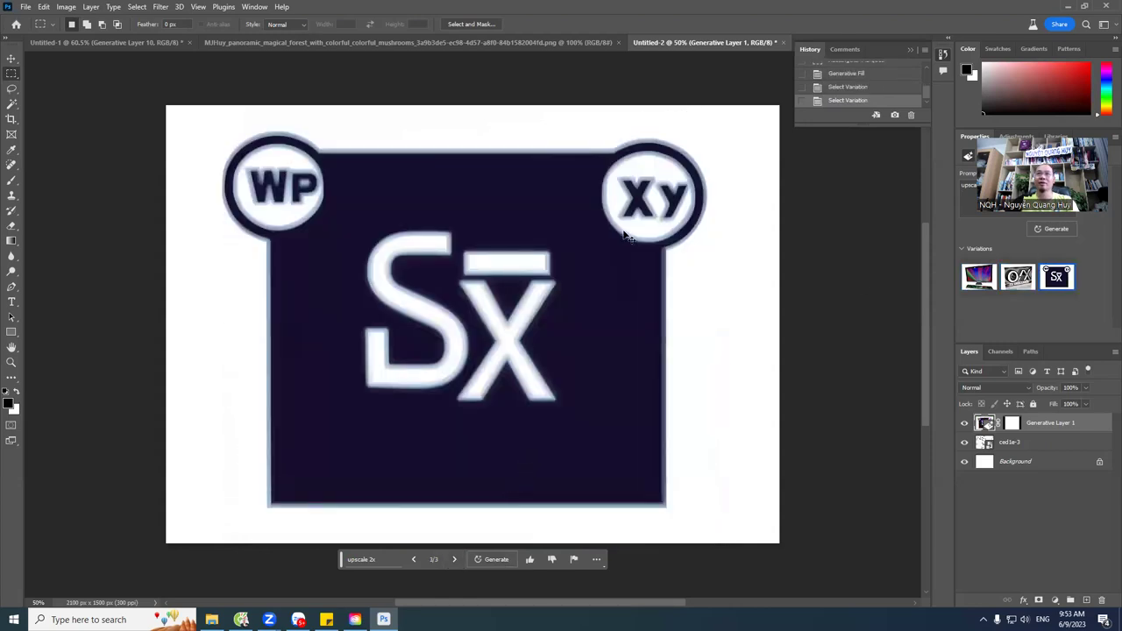
pyautogui.click(854, 74)
pyautogui.scroll(2, 864, 81)
pyautogui.click(864, 77)
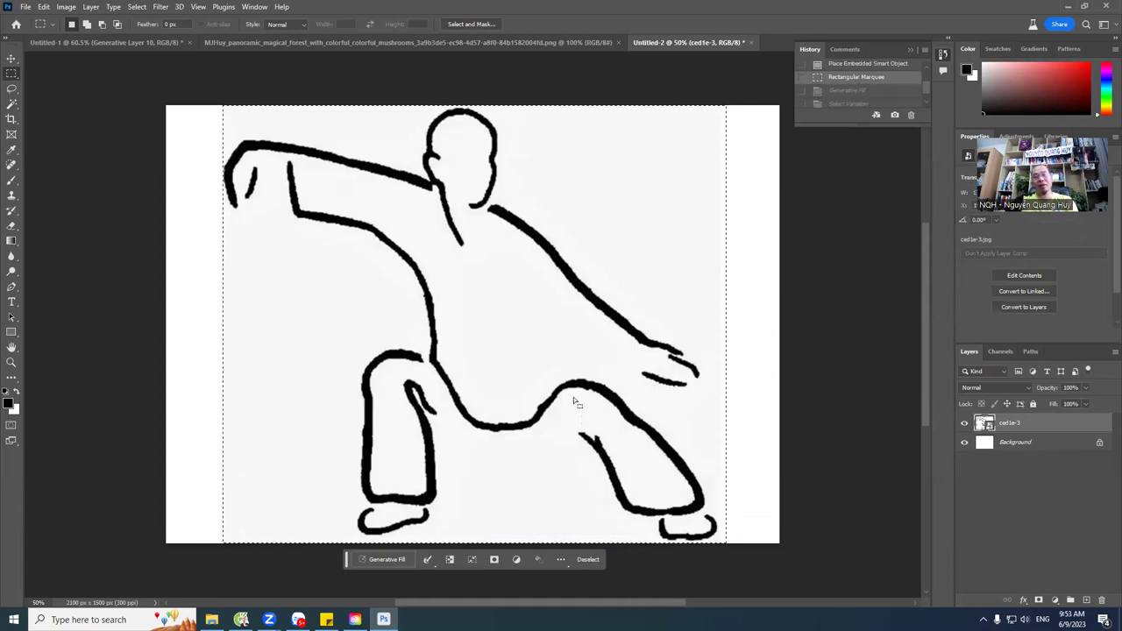
pyautogui.click(386, 563)
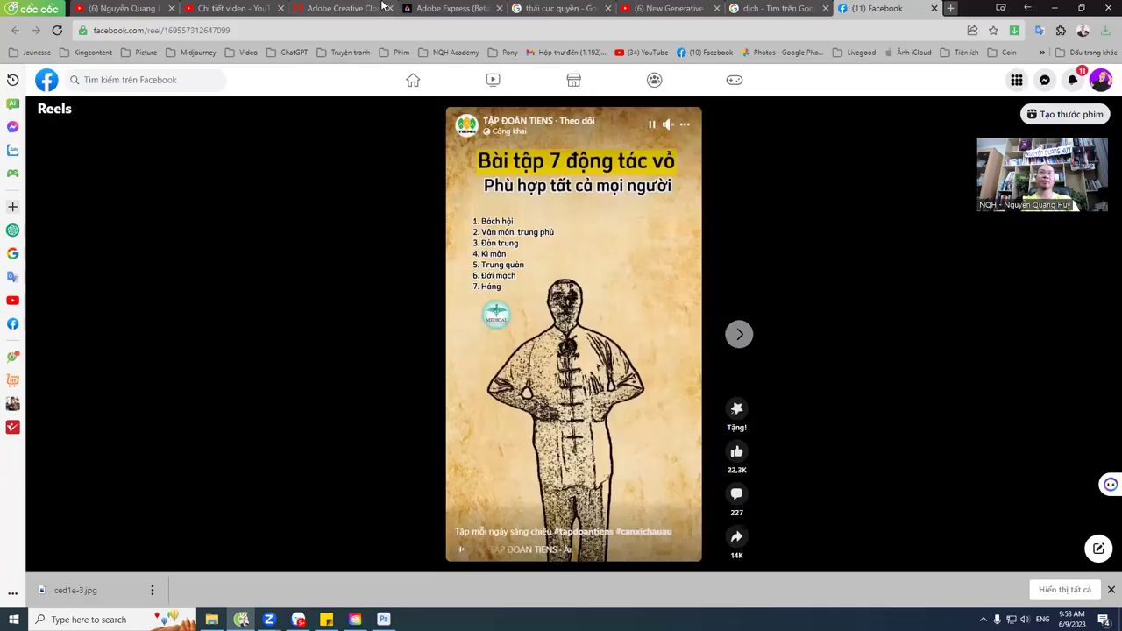
pyautogui.hotkey('alt', 'Tab')
# Step: Translate 'thay đổi tư thế' in Google Translate, yielding 'change your posture'
pyautogui.click(750, 7)
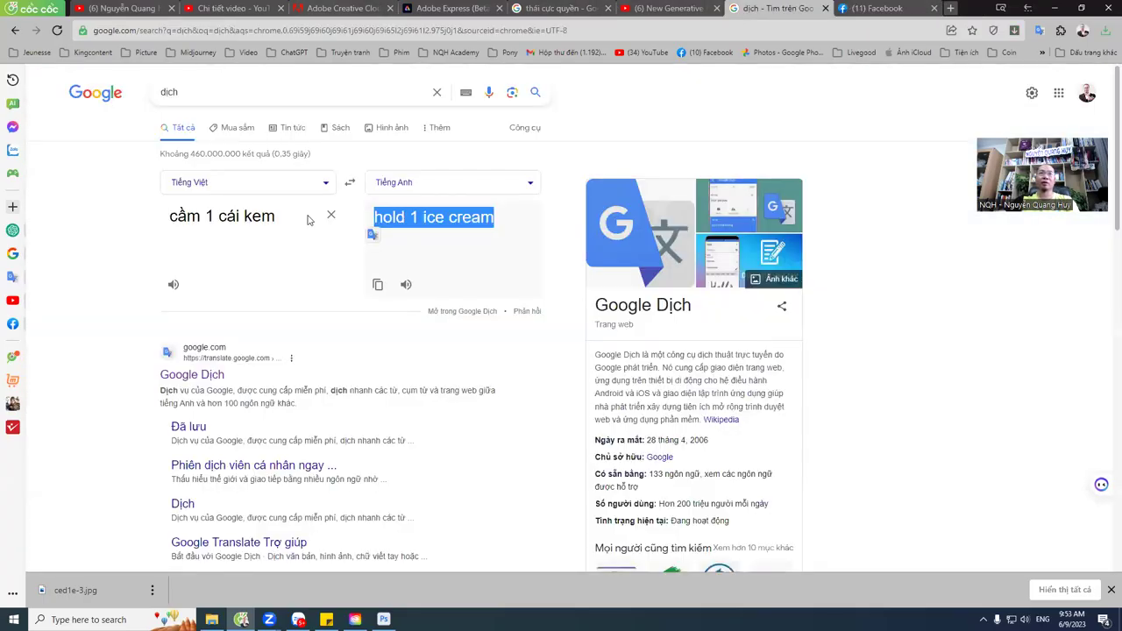
pyautogui.tripleClick(256, 208)
pyautogui.write('thay đổi tư')
pyautogui.press('BackSpace')
pyautogui.press('BackSpace')
pyautogui.press('BackSpace')
pyautogui.press('BackSpace')
pyautogui.press('BackSpace')
pyautogui.press('BackSpace')
pyautogui.write('ddooir')
pyautogui.press('BackSpace')
pyautogui.press('BackSpace')
pyautogui.write('r đổi tư thế')
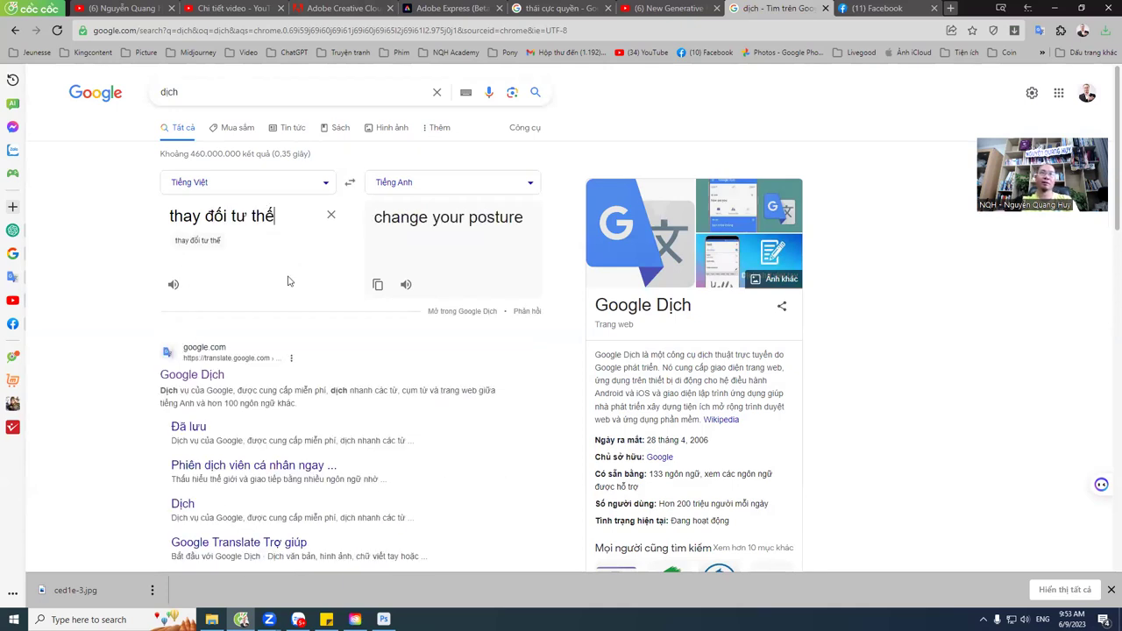
# Step: Copy 'change your posture' into Photoshop's Generative Fill prompt
pyautogui.moveTo(519, 221); pyautogui.dragTo(368, 221)
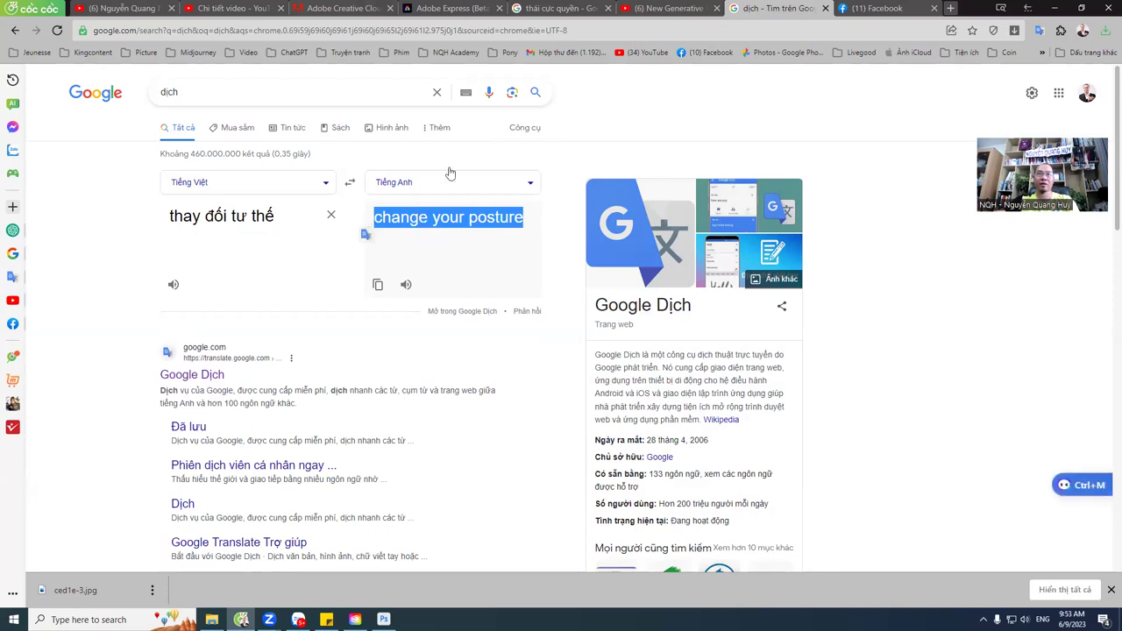
pyautogui.hotkey('ctrl', 'c')
pyautogui.hotkey('alt', 'Tab')
pyautogui.click(438, 553)
pyautogui.hotkey('ctrl', 'v')
# Step: Generate the 'change posture' fill and keep variation 3/3, a suited man with hand on hip
pyautogui.write('y')
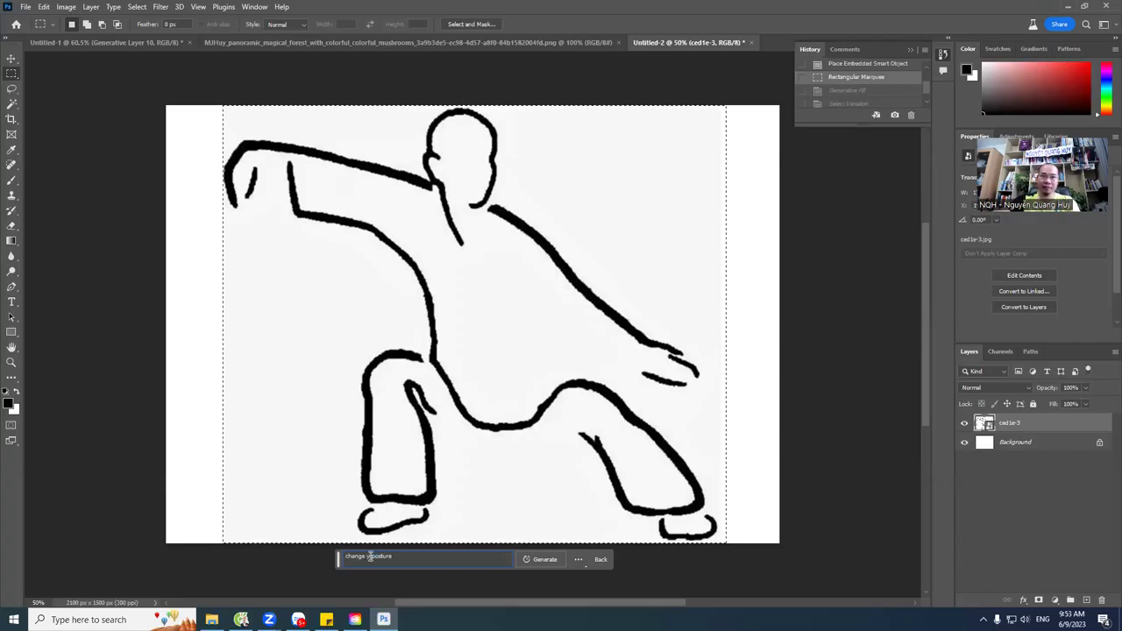
pyautogui.click(546, 559)
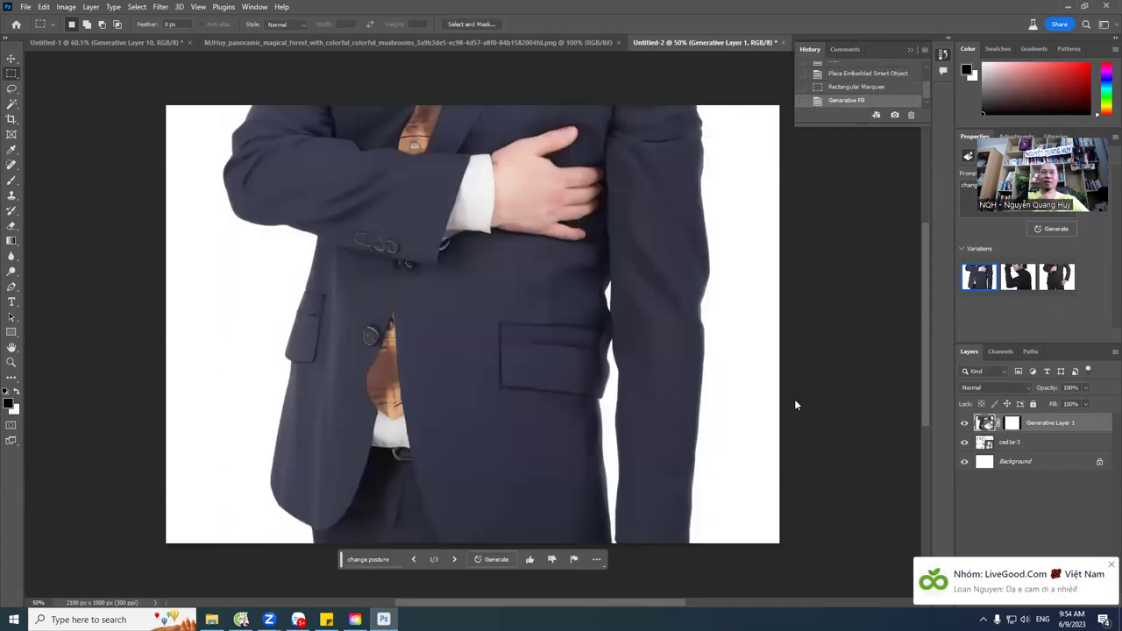
pyautogui.click(453, 560)
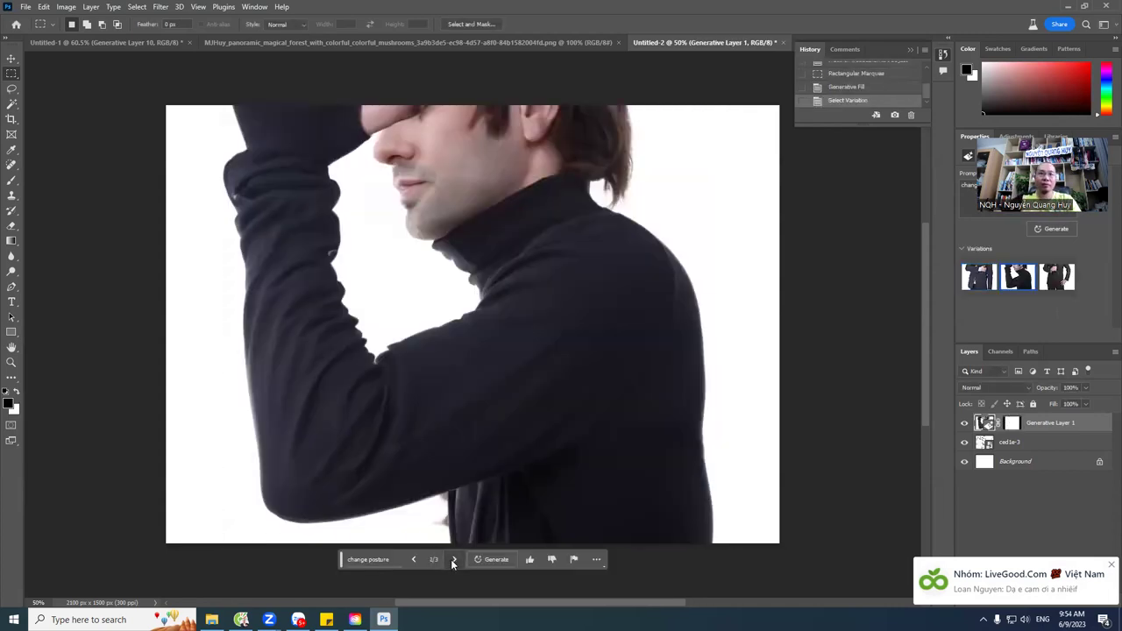
pyautogui.click(453, 561)
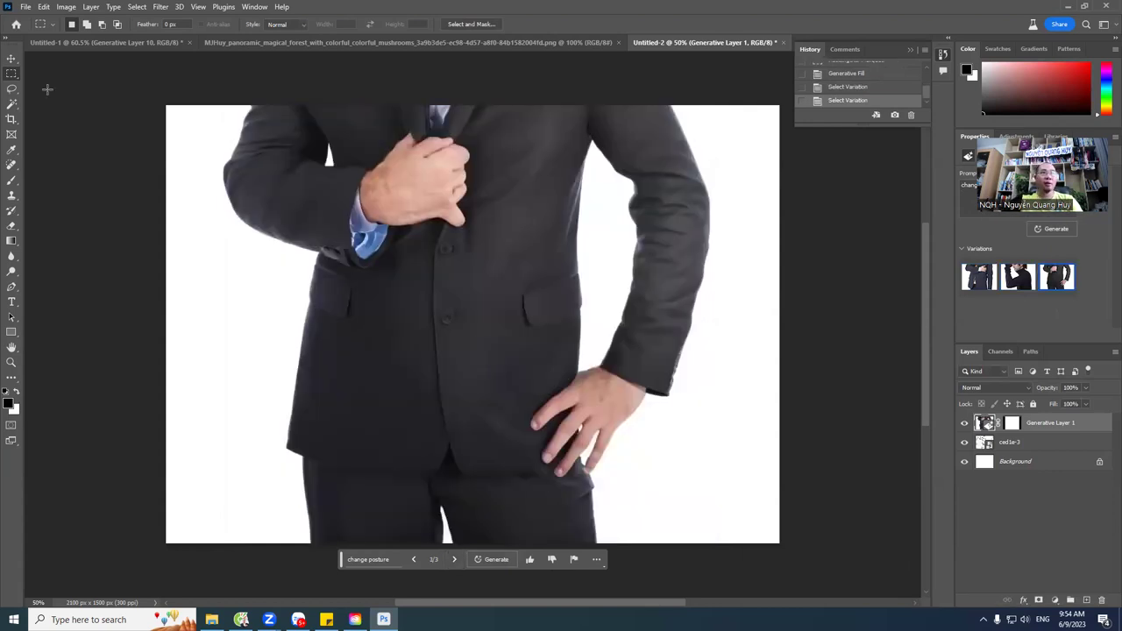
pyautogui.click(11, 58)
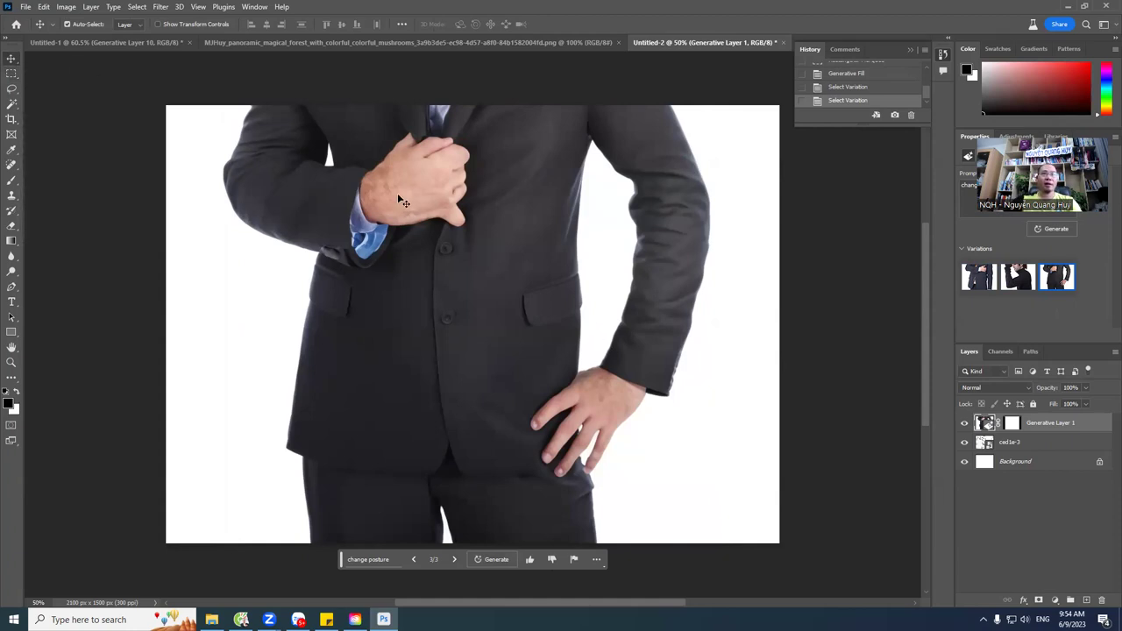
# Step: Delete the generated and sketch layers, leaving only the locked Background layer
pyautogui.moveTo(469, 263); pyautogui.dragTo(504, 263)
pyautogui.press('Delete')
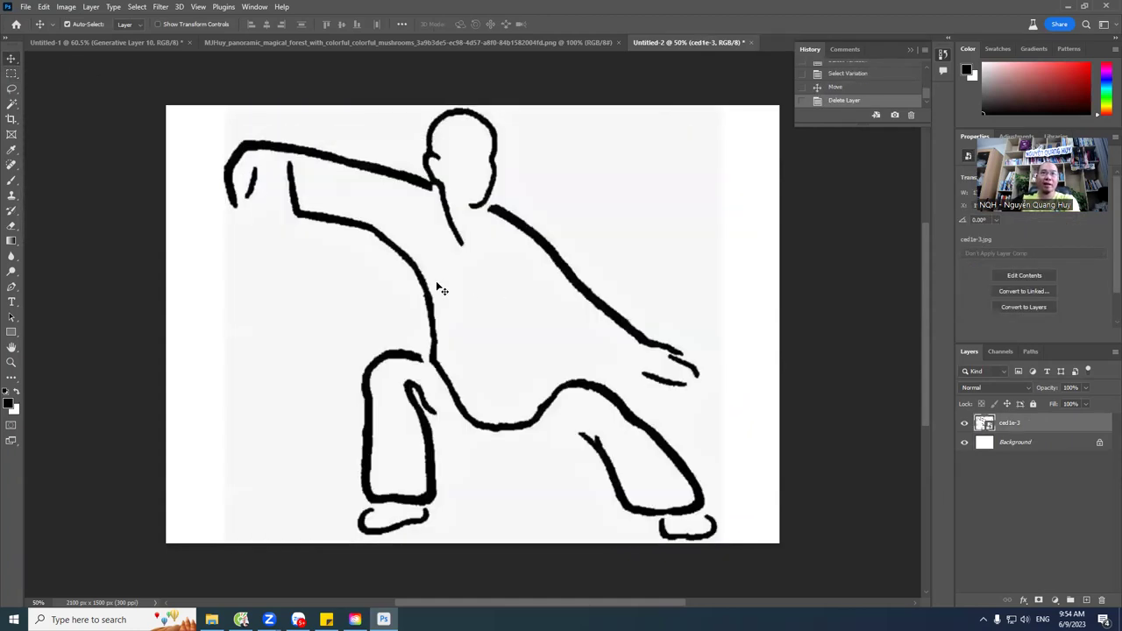
pyautogui.press('Delete')
pyautogui.click(521, 263)
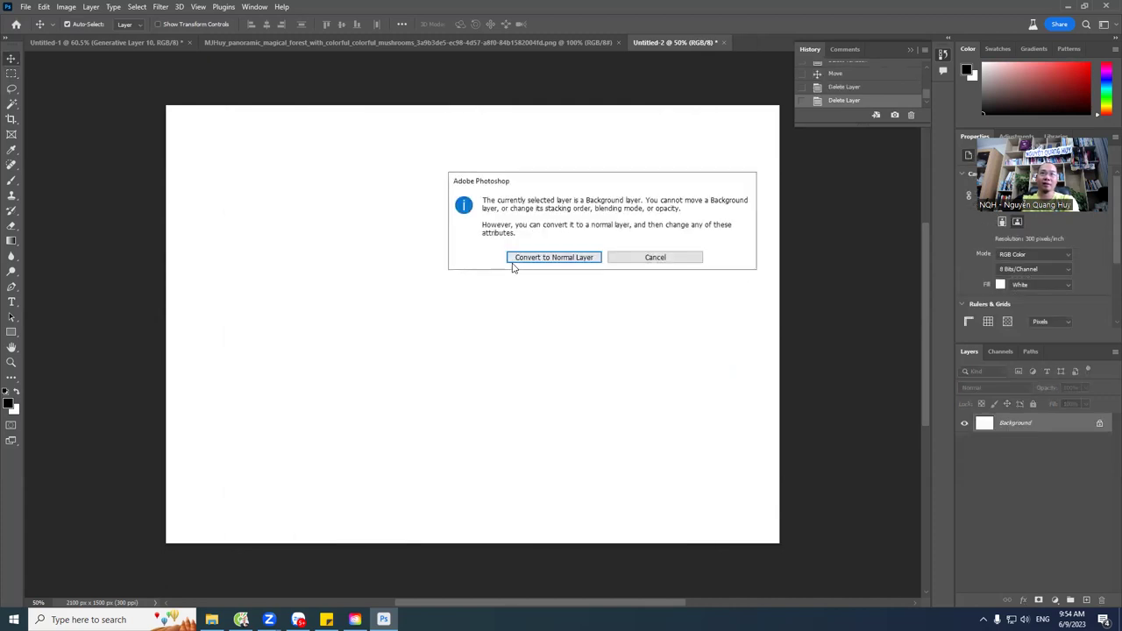
pyautogui.click(647, 259)
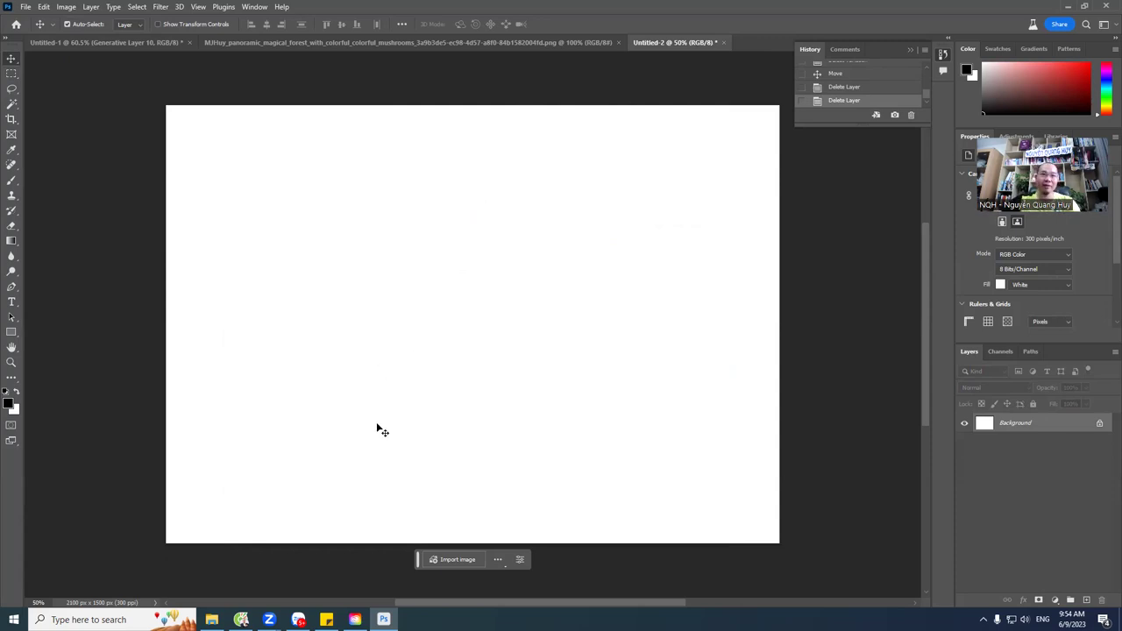
# Step: Marquee-select the bottom strip of the blank canvas and open Generative Fill
pyautogui.click(11, 73)
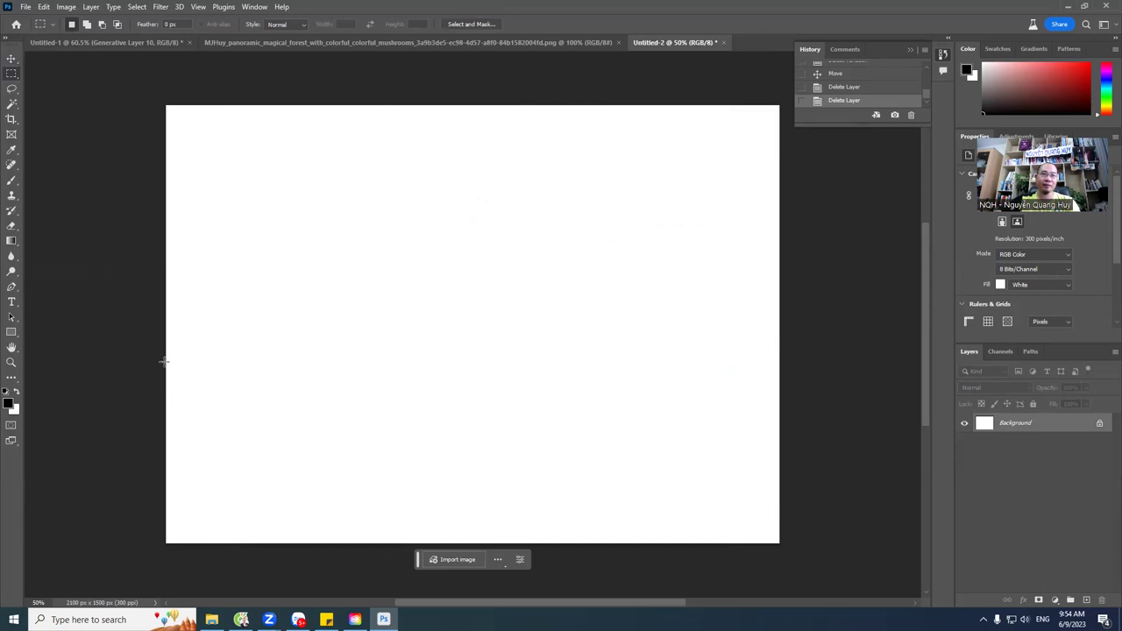
pyautogui.moveTo(166, 365); pyautogui.dragTo(863, 502)
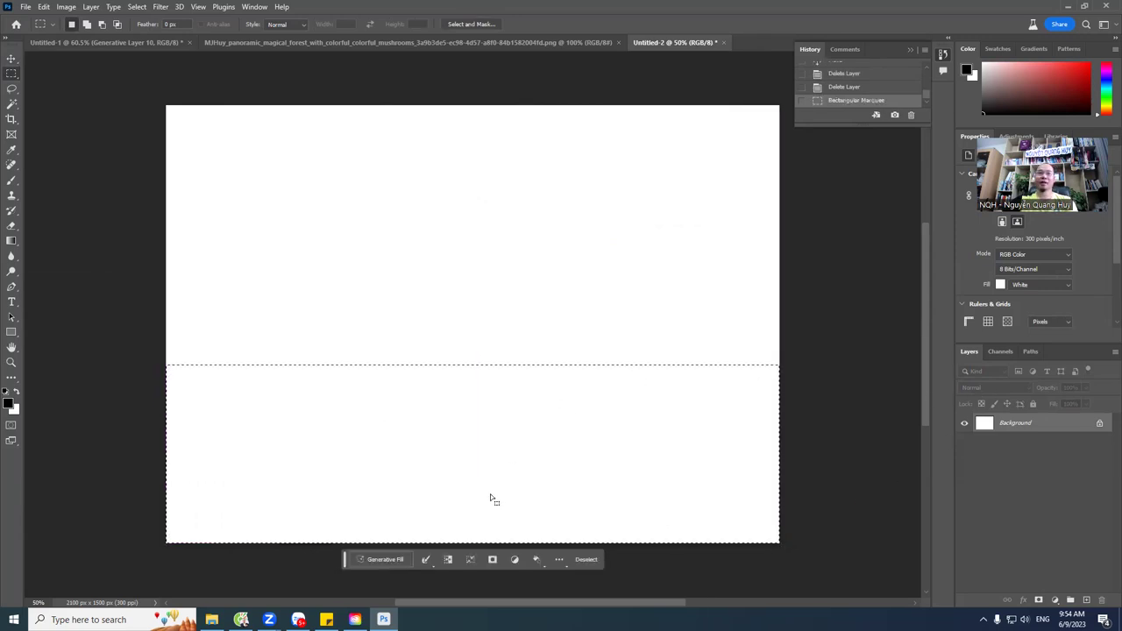
pyautogui.click(369, 562)
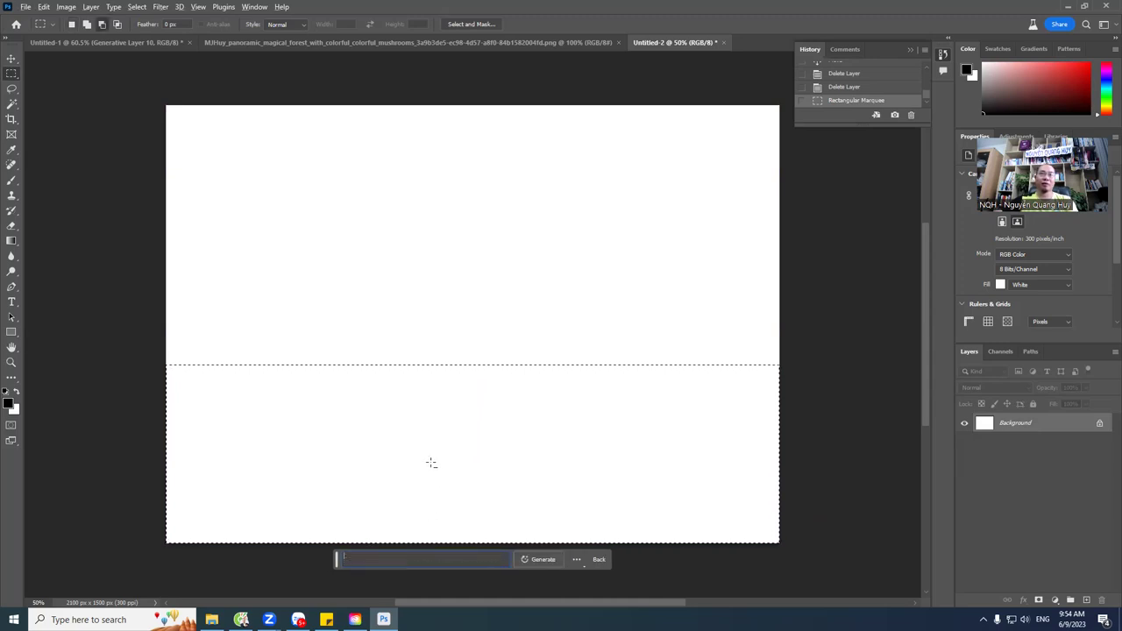
# Step: Translate 'cánh đồng lúa chín vàng' and copy the English 'Ripe rice fields'
pyautogui.hotkey('alt', 'Tab')
pyautogui.tripleClick(267, 217)
pyautogui.write('cánh đông lúa')
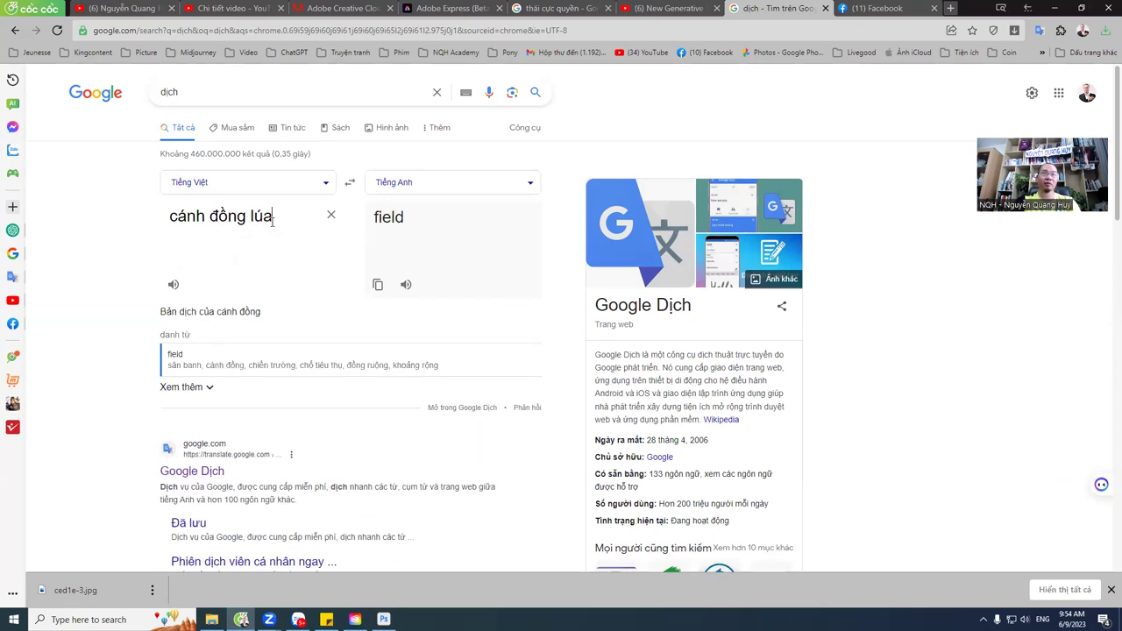
pyautogui.write(' chin vàng')
pyautogui.moveTo(500, 221); pyautogui.dragTo(374, 219)
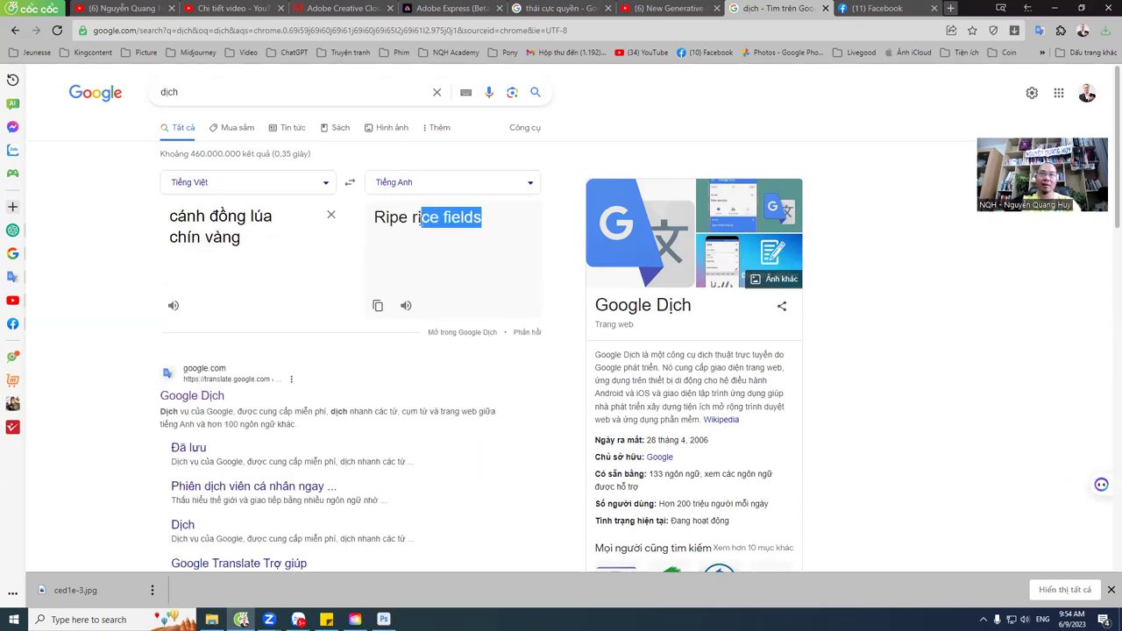
pyautogui.hotkey('ctrl', 'c')
# Step: Paste 'Ripe rice fields' as the prompt and generate it, then marquee-select the empty white top
pyautogui.hotkey('alt', 'Tab')
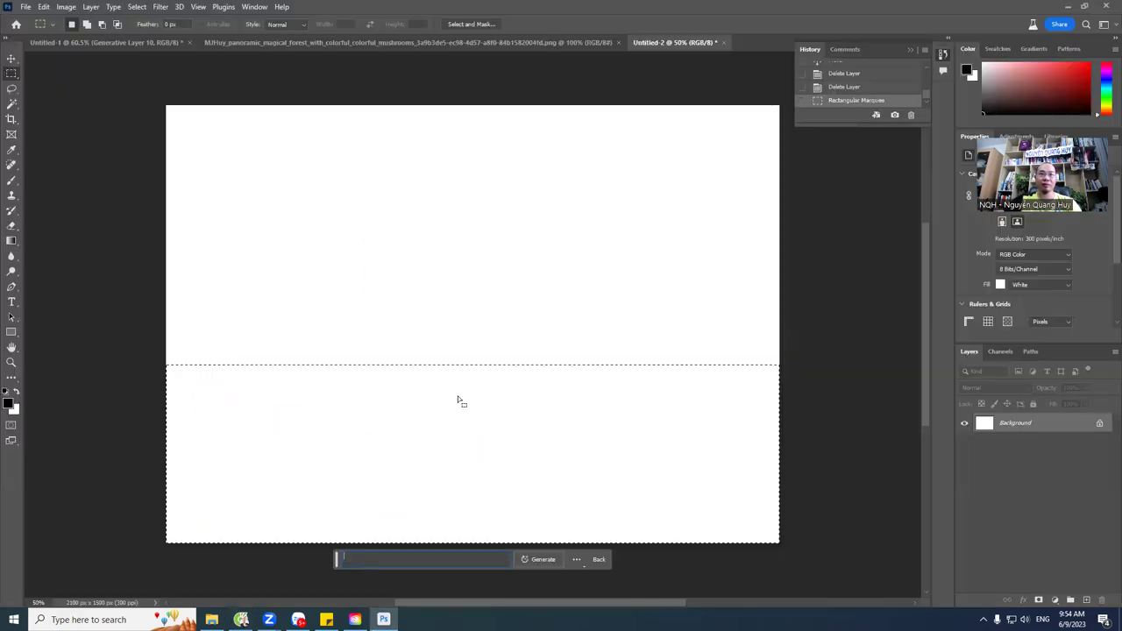
pyautogui.hotkey('ctrl', 'v')
pyautogui.click(559, 560)
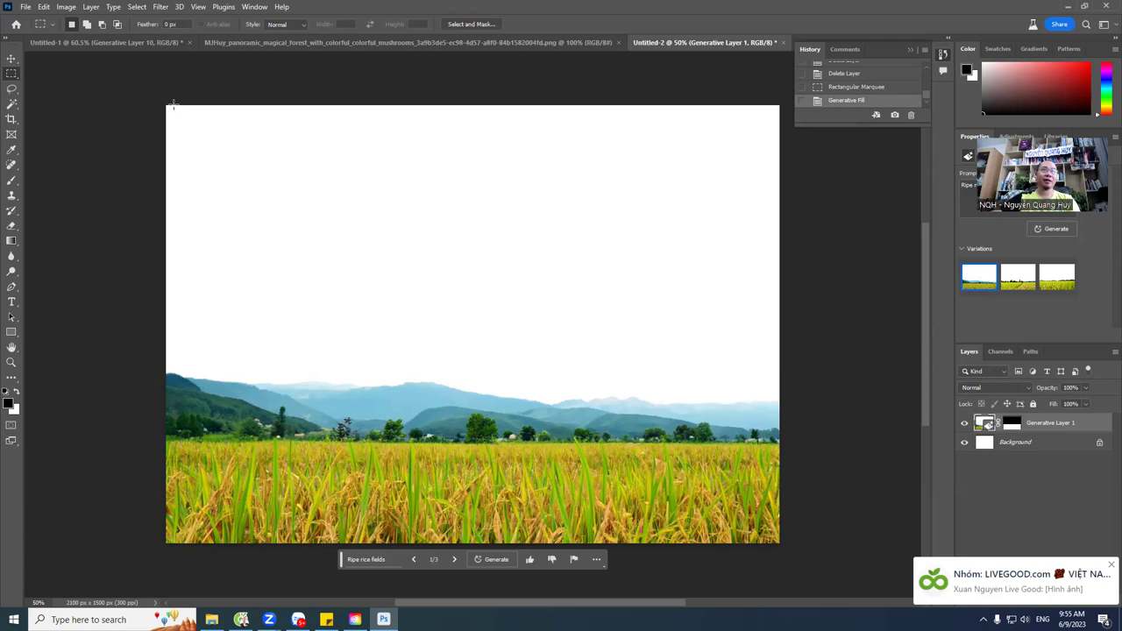
pyautogui.moveTo(173, 103); pyautogui.dragTo(780, 372)
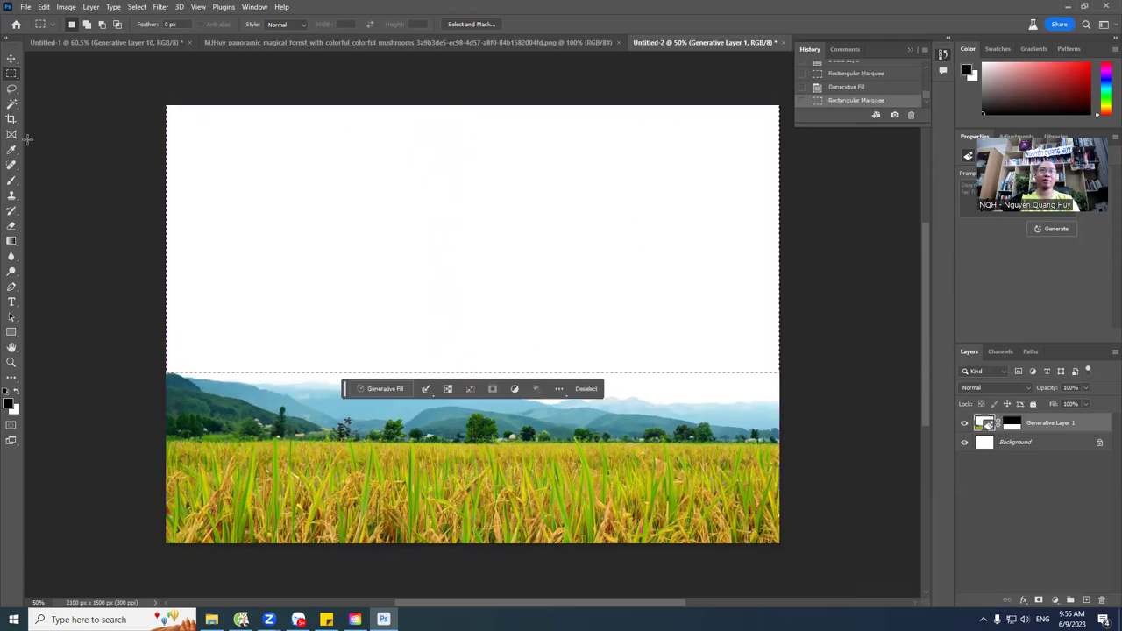
# Step: Generate a 'blue sky' Generative Fill in the selected upper area
pyautogui.click(387, 389)
pyautogui.write('blue sk')
pyautogui.press('Return')
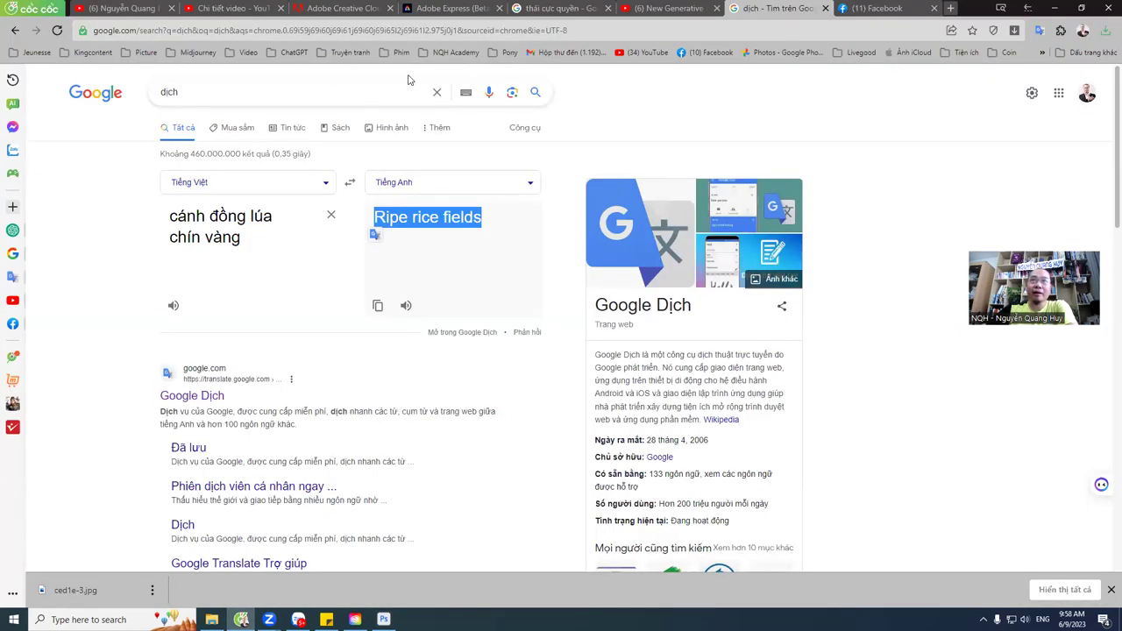
# Step: Replace the 'dịch' Google query with 'nvidia ai' and run the search
pyautogui.moveTo(268, 99); pyautogui.dragTo(162, 108)
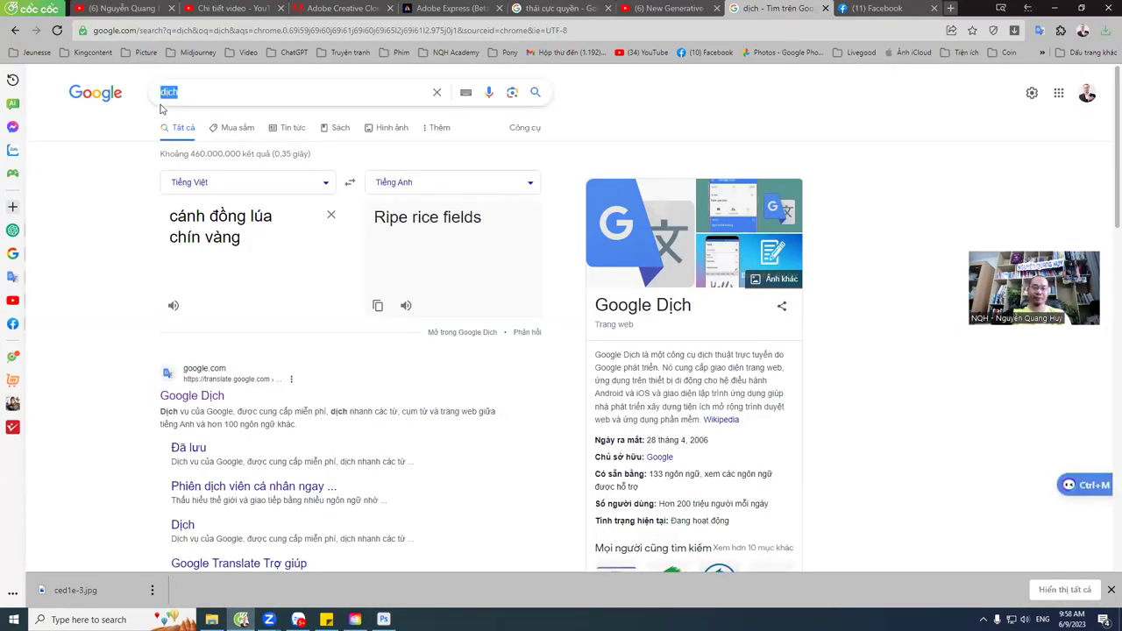
pyautogui.write('nividi')
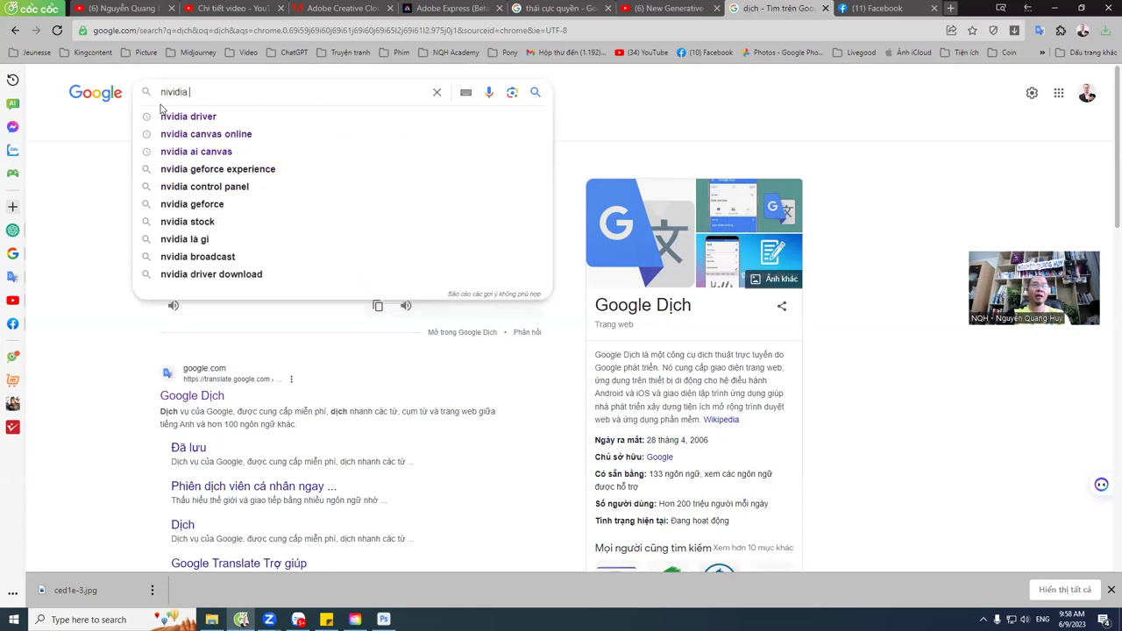
pyautogui.write(' ai')
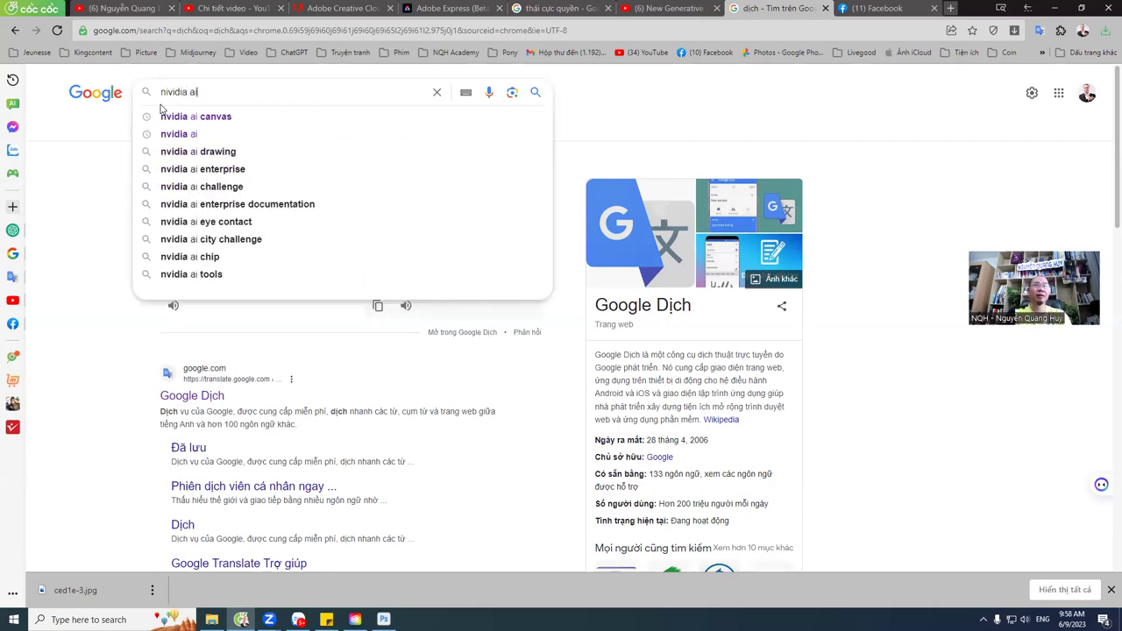
pyautogui.press('Return')
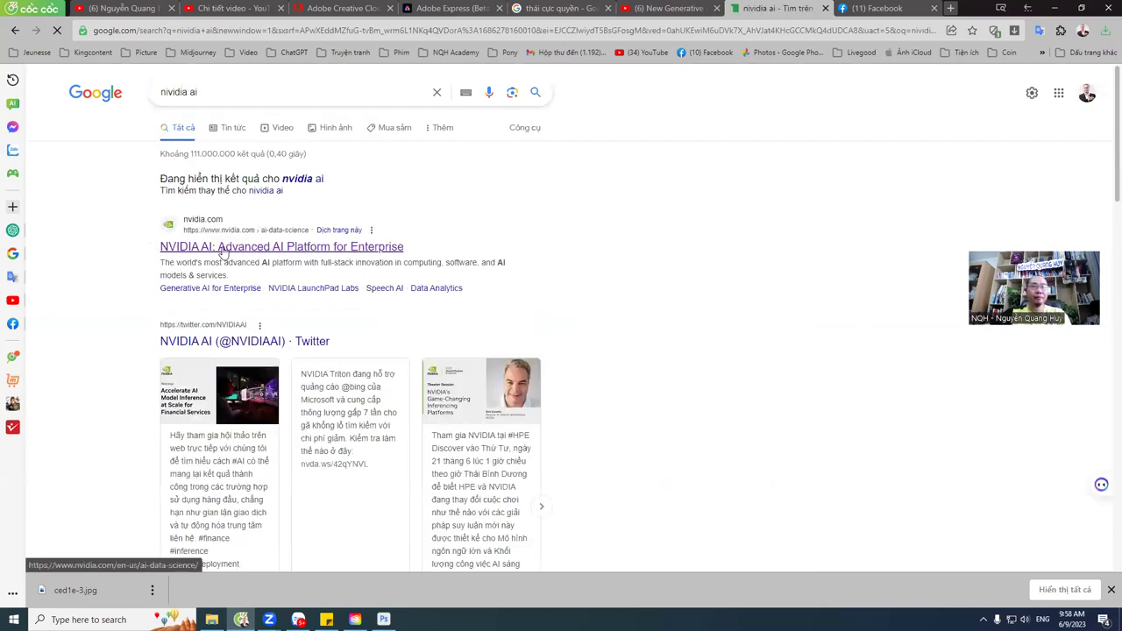
# Step: Open the NVIDIA AI, Deep Learning and Artificial Intelligence results in new tabs
pyautogui.rightClick(179, 252)
pyautogui.click(228, 260)
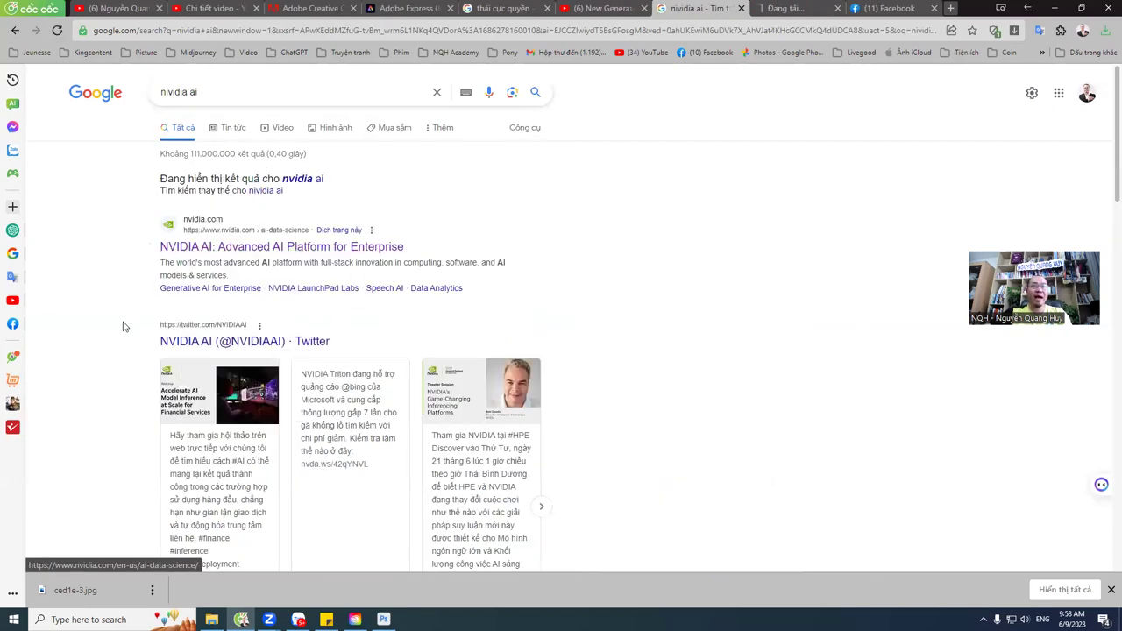
pyautogui.scroll(-4, 123, 329)
pyautogui.scroll(-1, 120, 336)
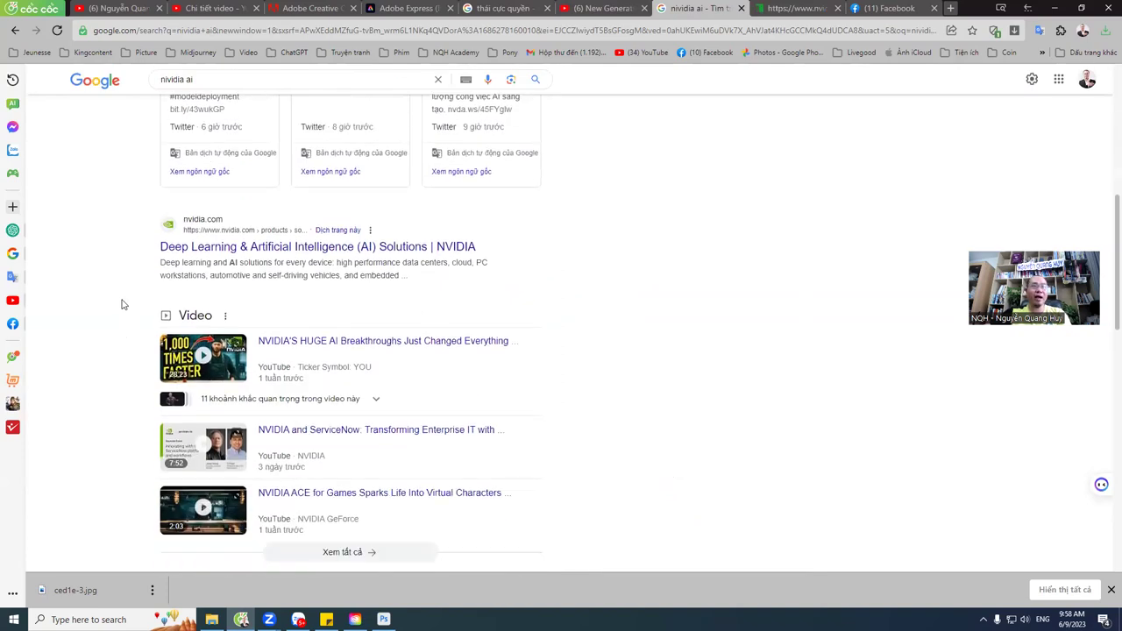
pyautogui.rightClick(274, 252)
pyautogui.click(307, 260)
pyautogui.scroll(-4, 107, 388)
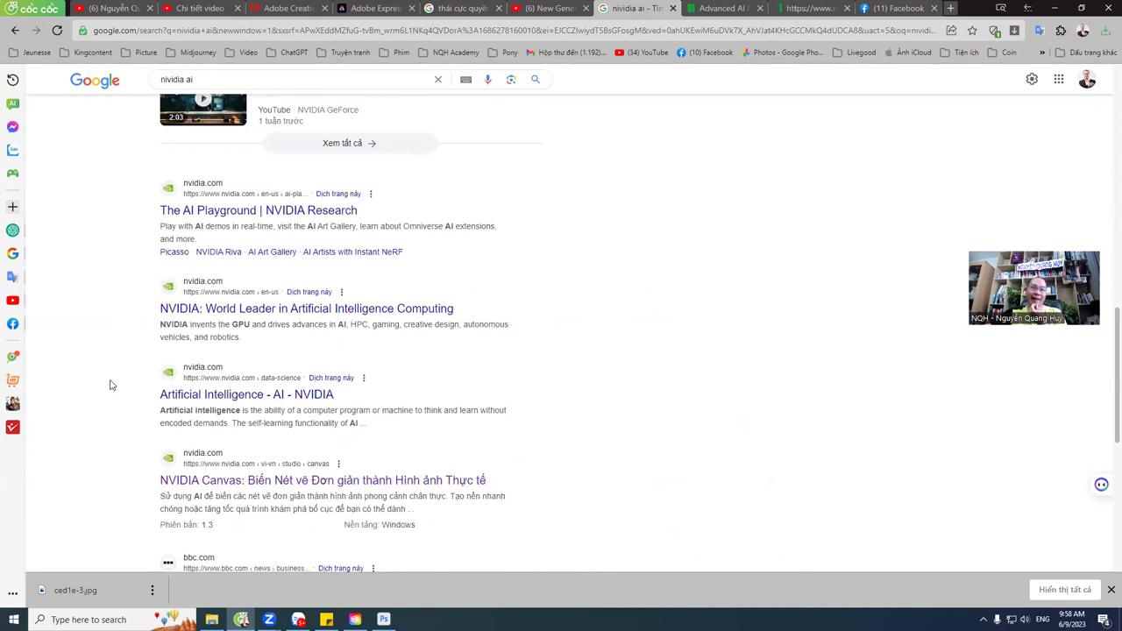
pyautogui.rightClick(230, 395)
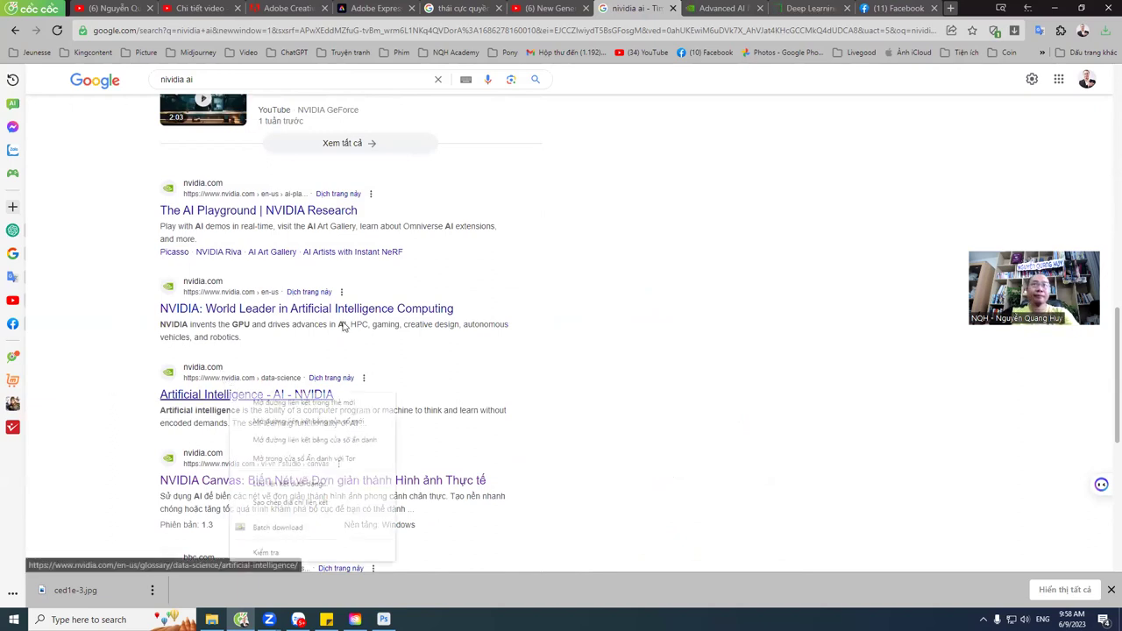
pyautogui.click(345, 403)
# Step: Browse the NVIDIA AI and Data Science page and the Deep Learning solutions page
pyautogui.click(653, 11)
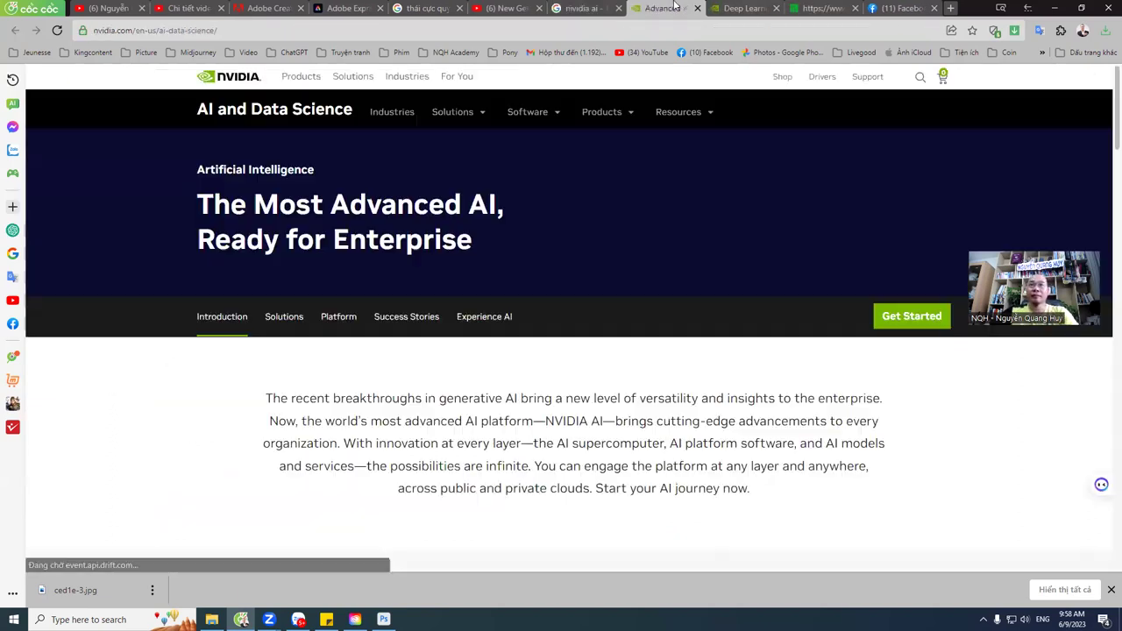
pyautogui.scroll(-5, 176, 363)
pyautogui.scroll(-3, 176, 363)
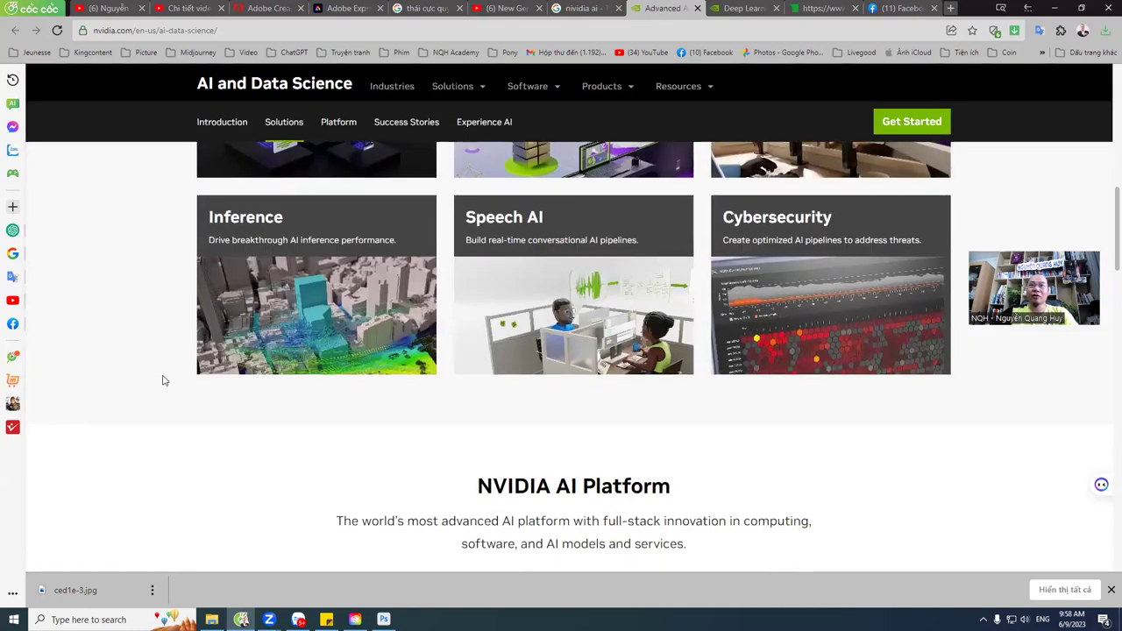
pyautogui.scroll(-4, 181, 357)
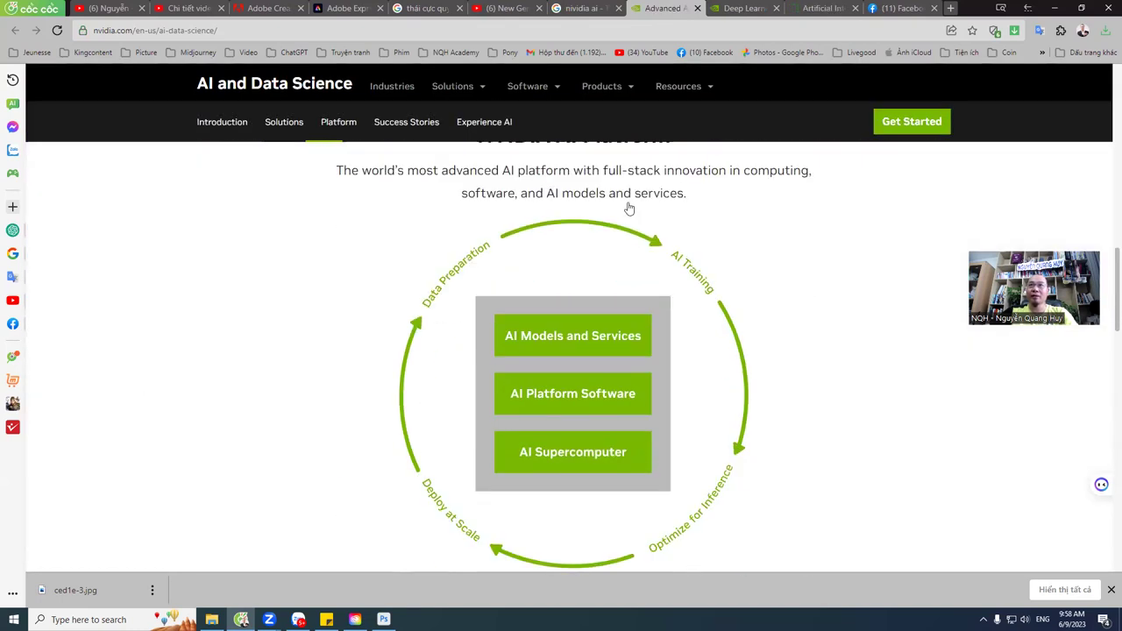
pyautogui.hotkey('ctrl', 'Tab')
pyautogui.scroll(-5, 601, 388)
pyautogui.scroll(-5, 602, 387)
pyautogui.scroll(-4, 602, 388)
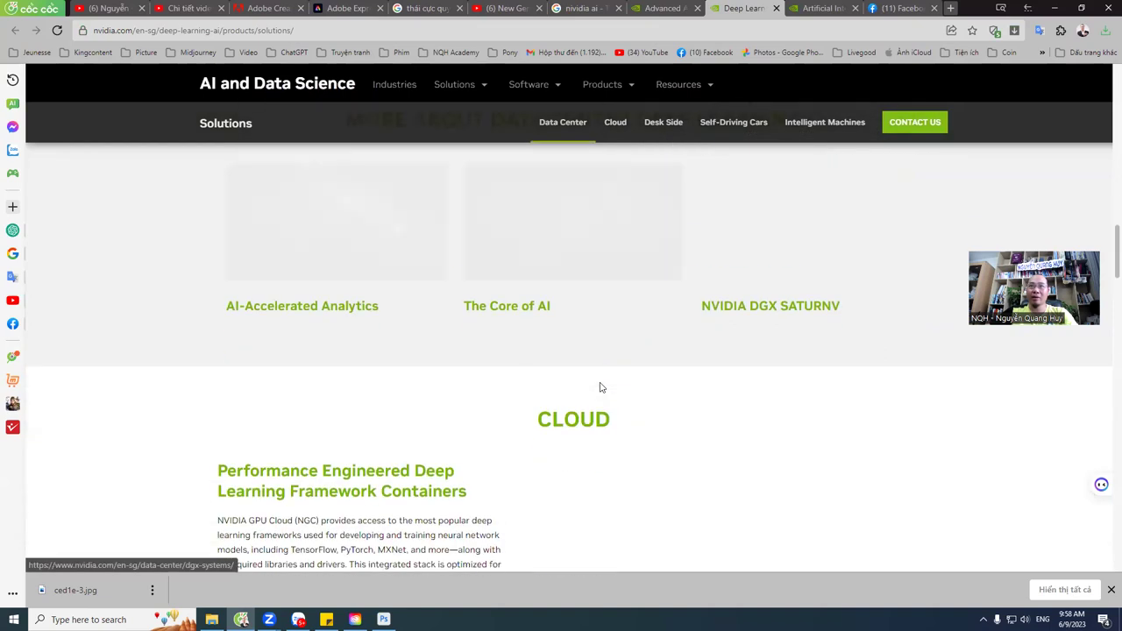
pyautogui.scroll(8, 600, 385)
pyautogui.scroll(4, 600, 386)
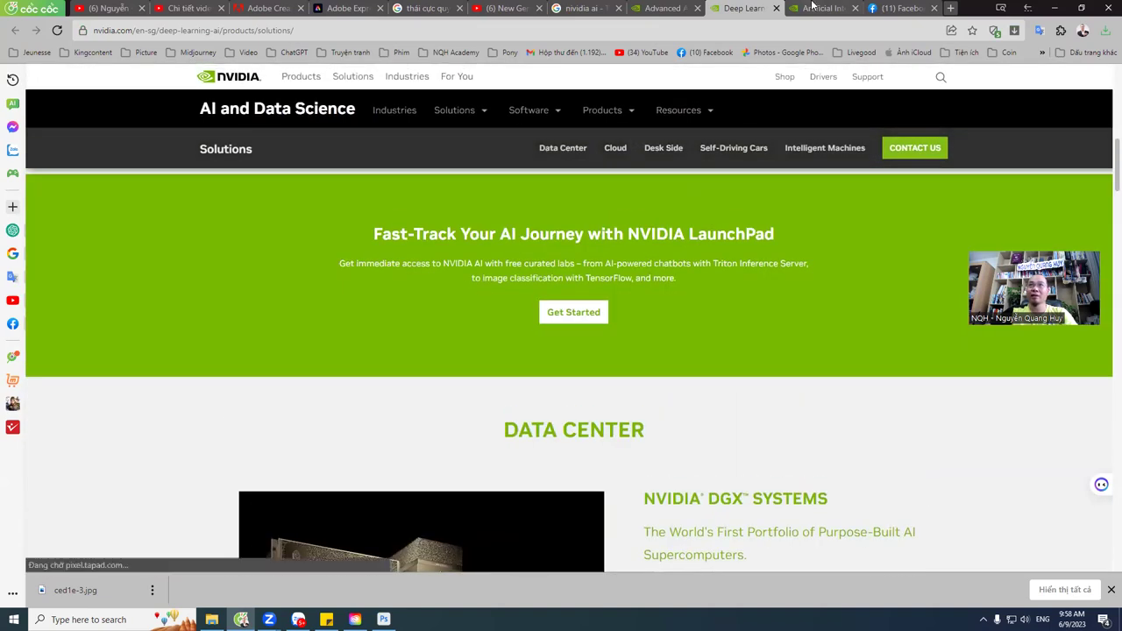
# Step: On the Artificial Intelligence glossary page, play the intro video and skip to 0:15, then 0:33
pyautogui.click(812, 6)
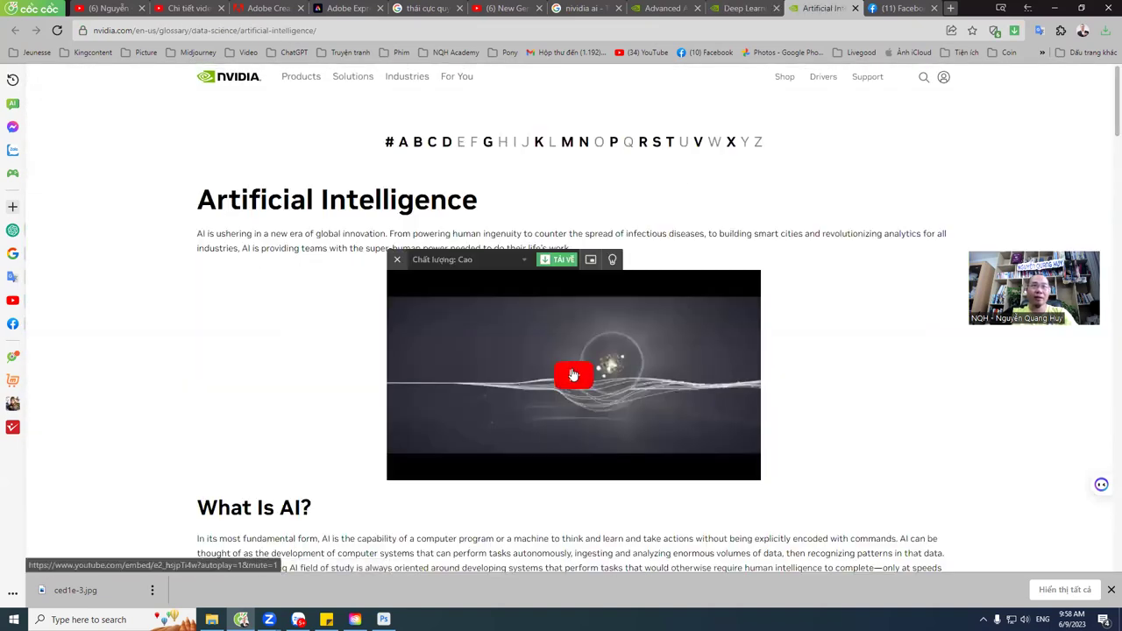
pyautogui.click(573, 375)
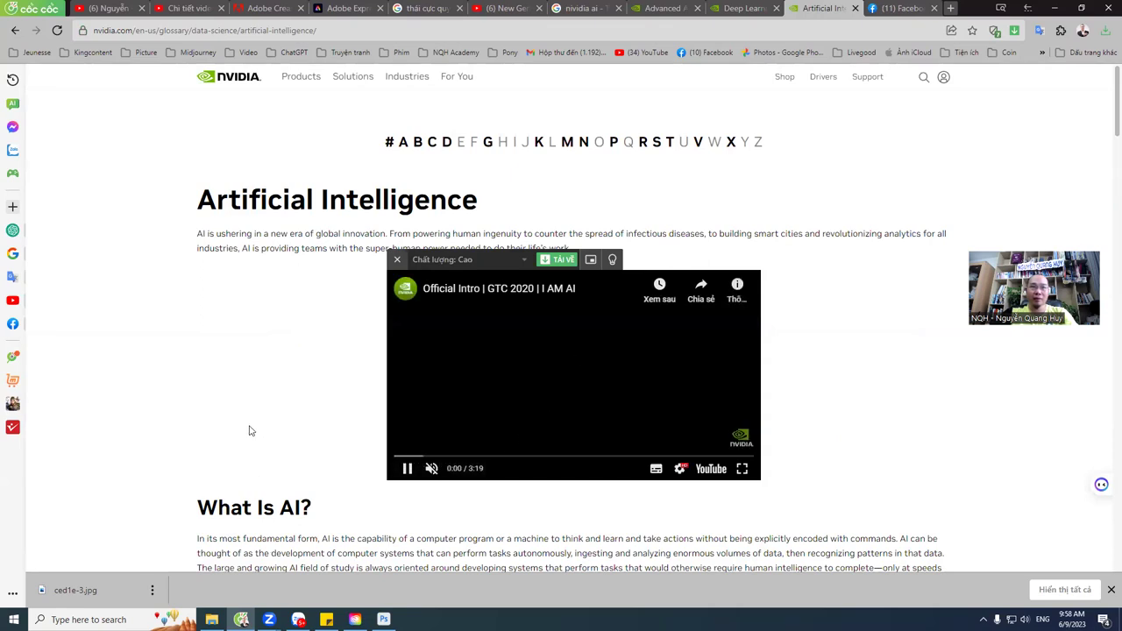
pyautogui.click(421, 455)
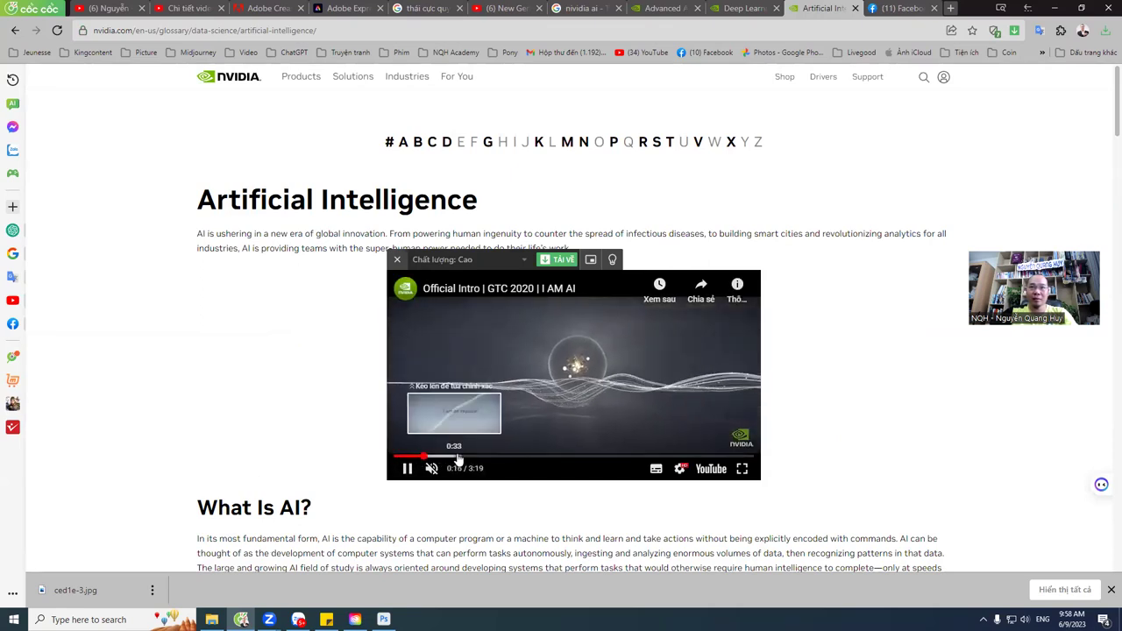
pyautogui.click(452, 455)
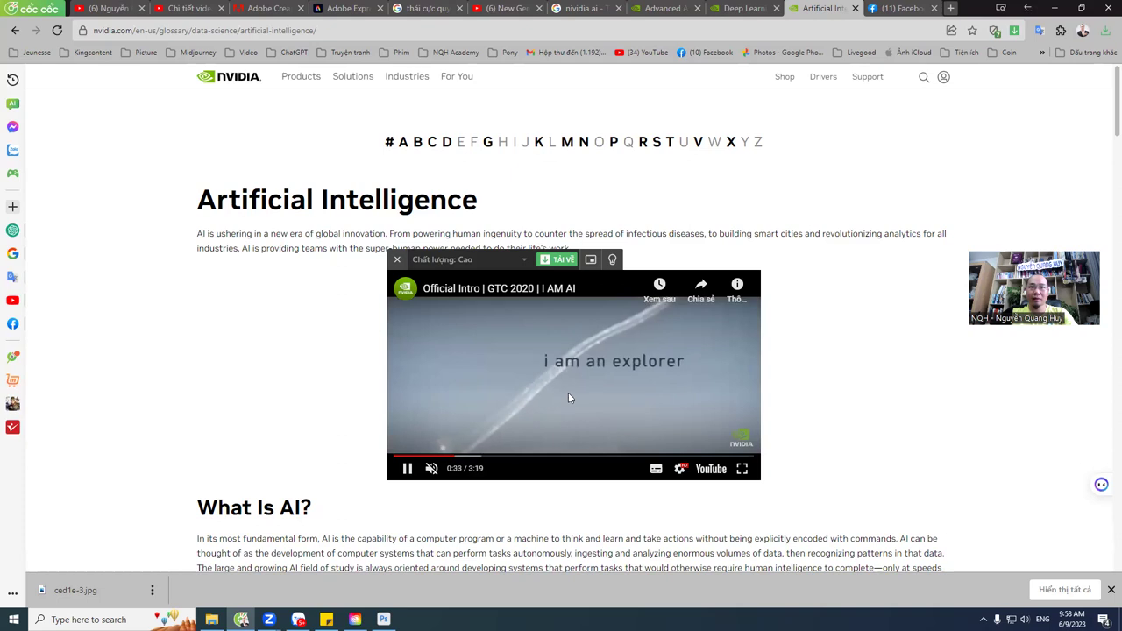
pyautogui.scroll(-1, 246, 451)
pyautogui.scroll(-8, 245, 450)
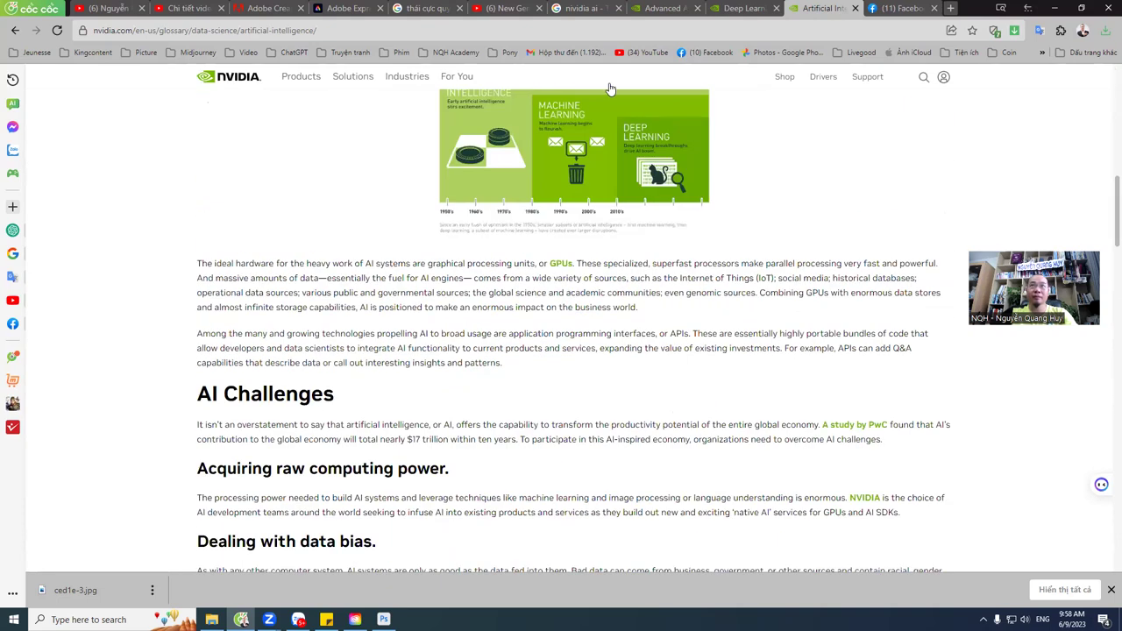
pyautogui.scroll(3, 612, 88)
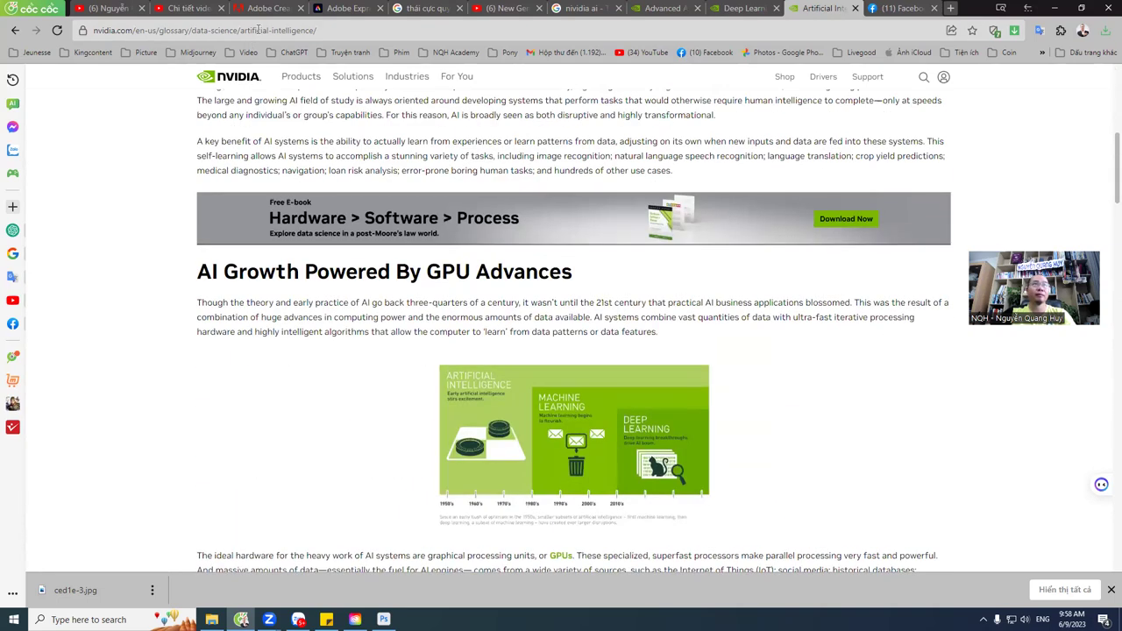
pyautogui.click(259, 30)
# Step: Search Google for 'nvidia ai drawing online'
pyautogui.write('ni')
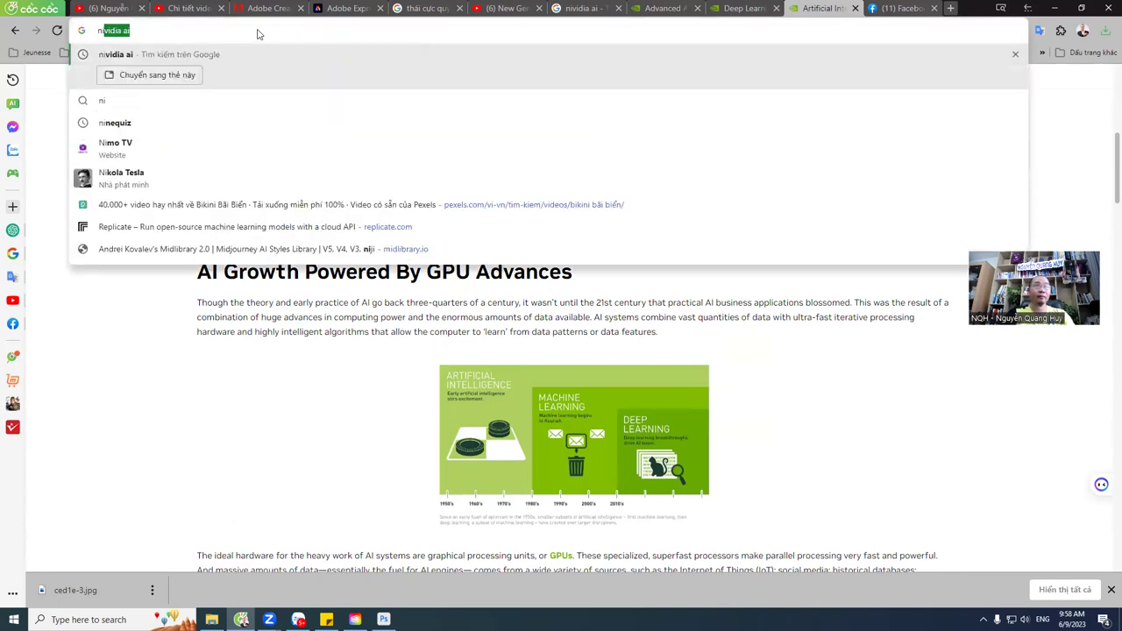
pyautogui.write('vidia ai ')
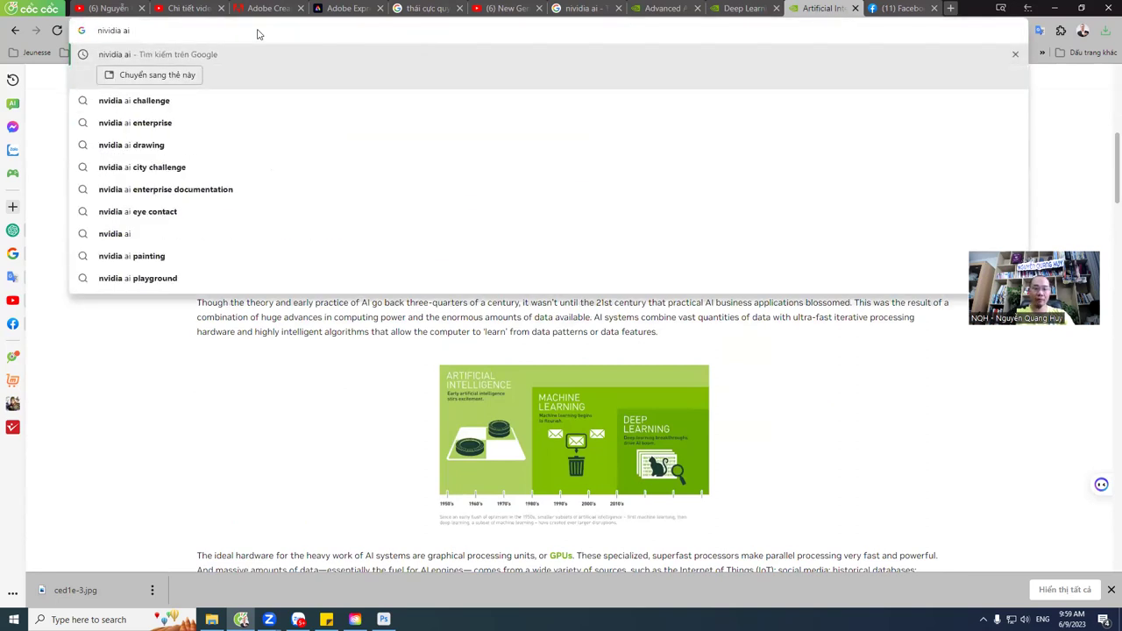
pyautogui.write('draw')
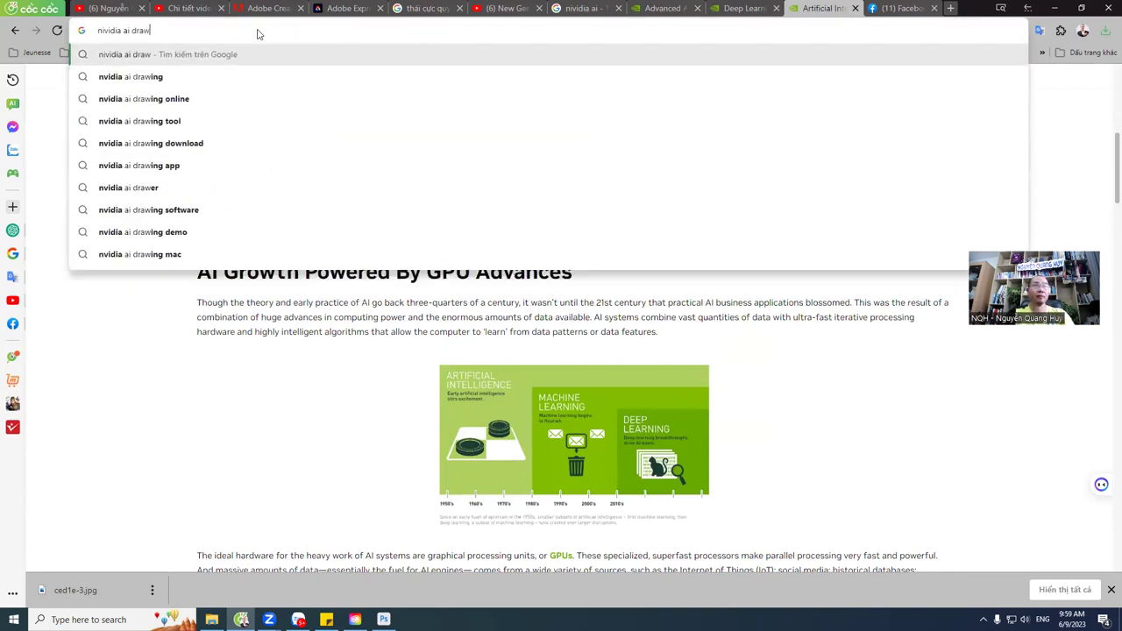
pyautogui.press('Down')
pyautogui.press('Down')
pyautogui.press('Return')
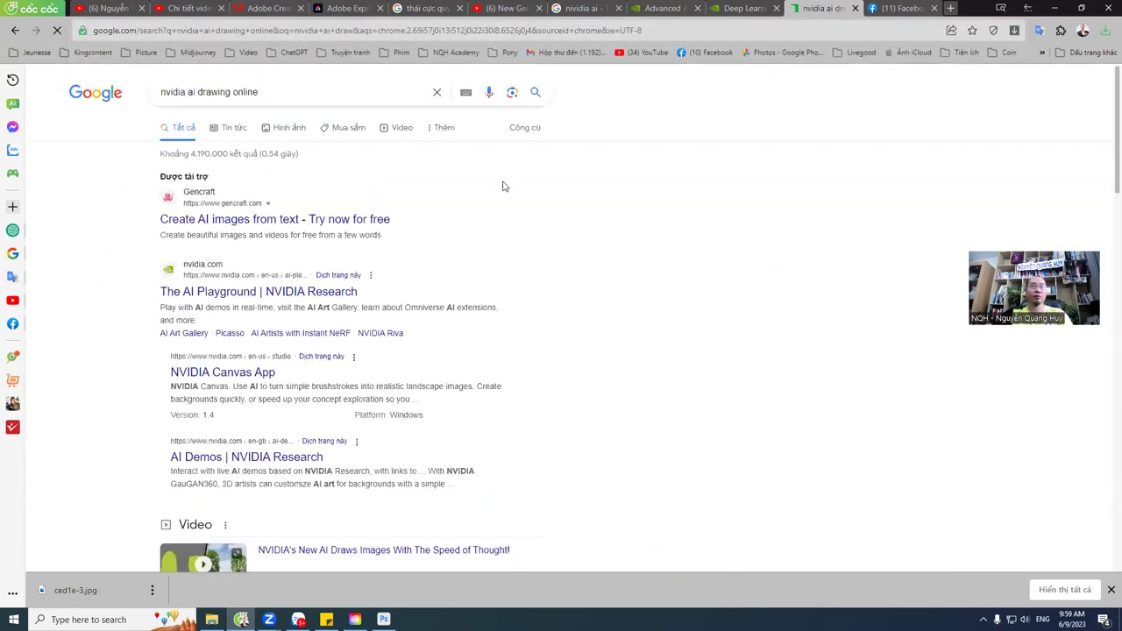
# Step: Open the AI Playground and NVIDIA speed-of-thought video results in new tabs, then view the video
pyautogui.rightClick(292, 302)
pyautogui.click(338, 309)
pyautogui.scroll(-3, 554, 283)
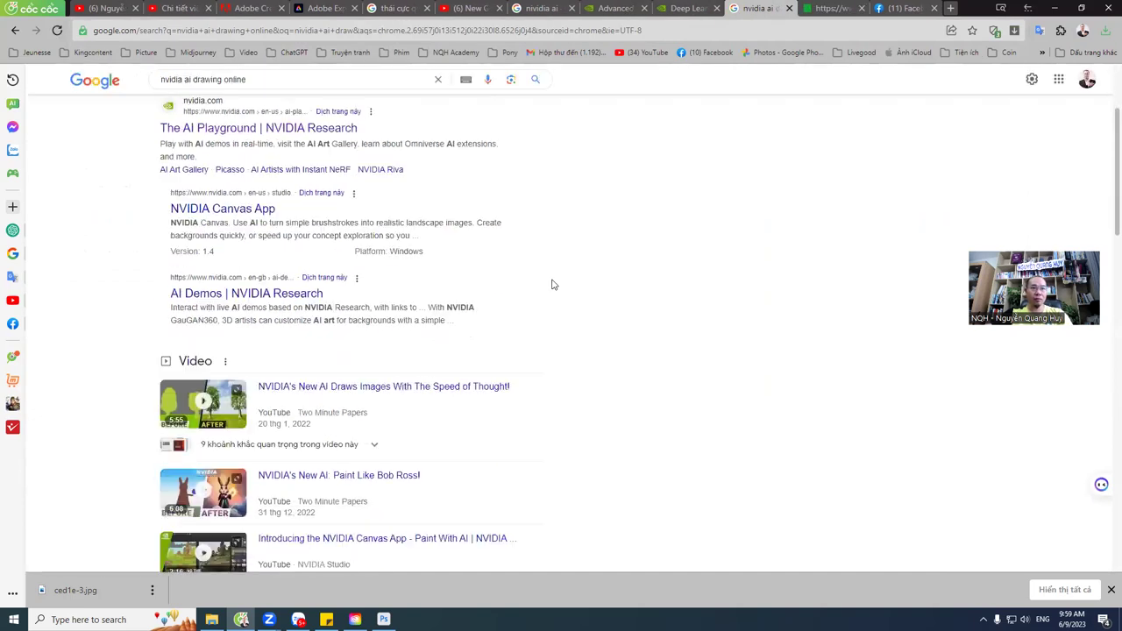
pyautogui.rightClick(431, 317)
pyautogui.click(443, 324)
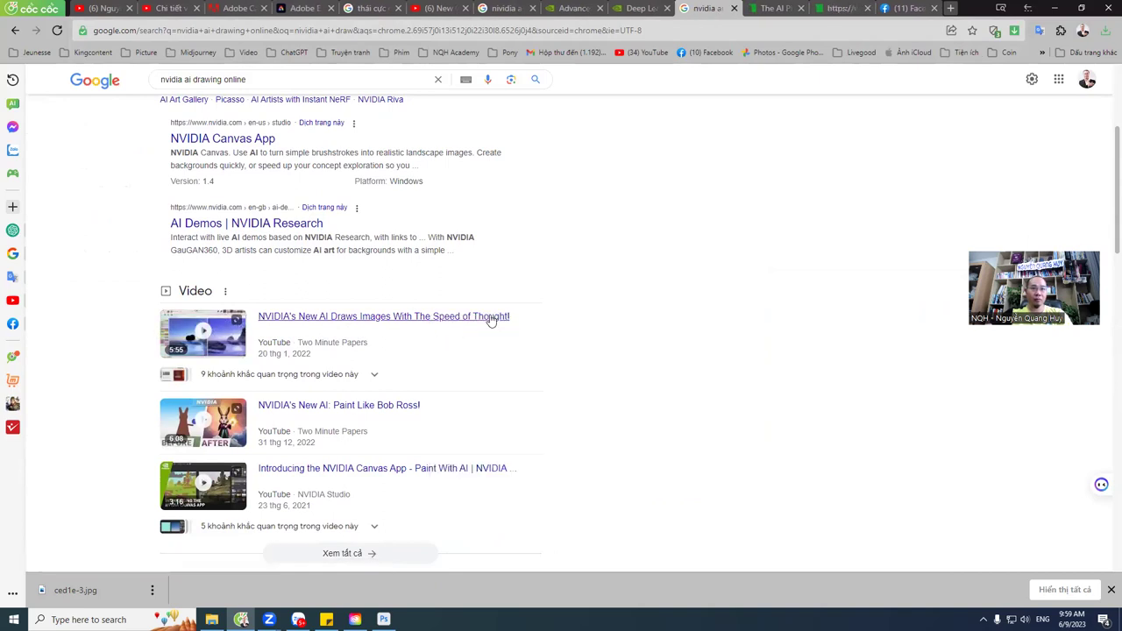
pyautogui.scroll(-1, 370, 300)
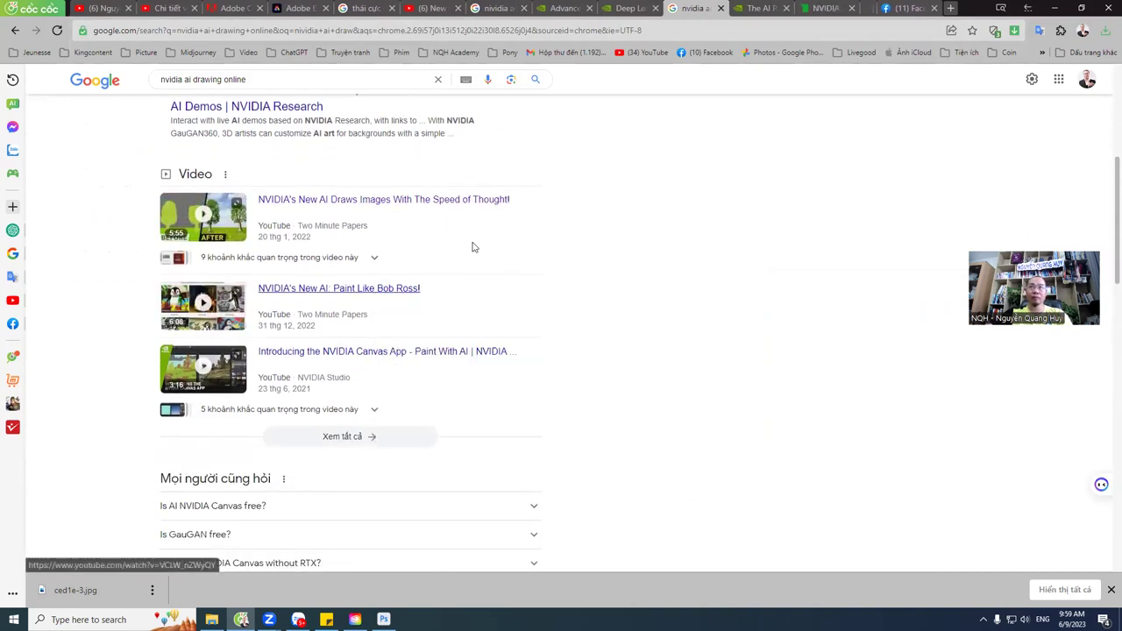
pyautogui.click(815, 8)
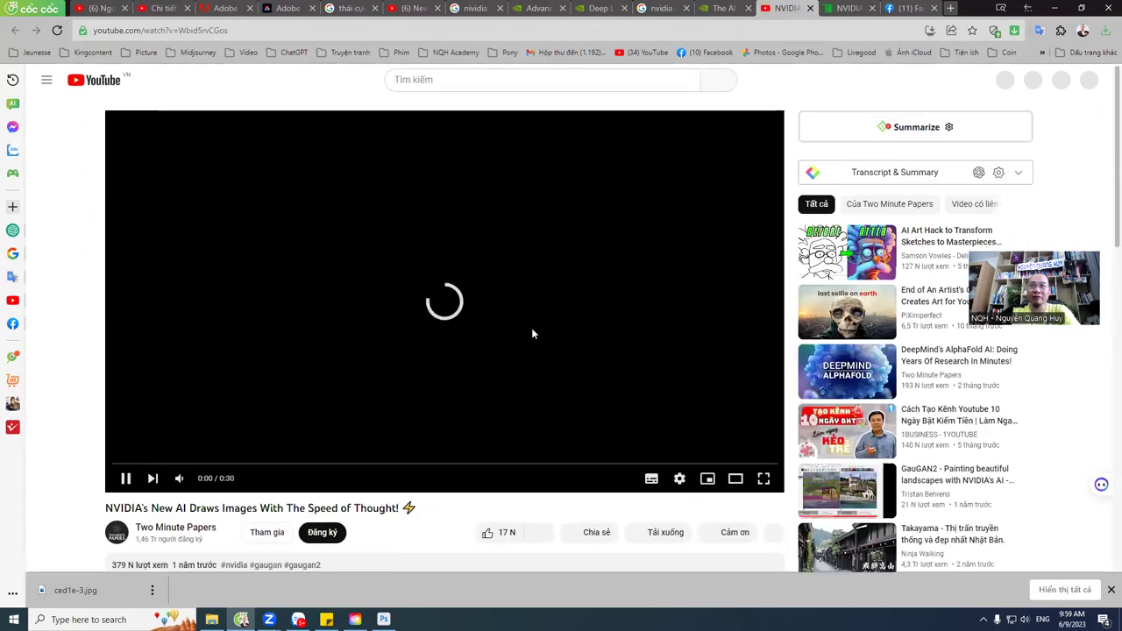
# Step: Switch the 'NVIDIA's New AI Draws Images With The Speed of Thought!' video to full screen
pyautogui.click(763, 479)
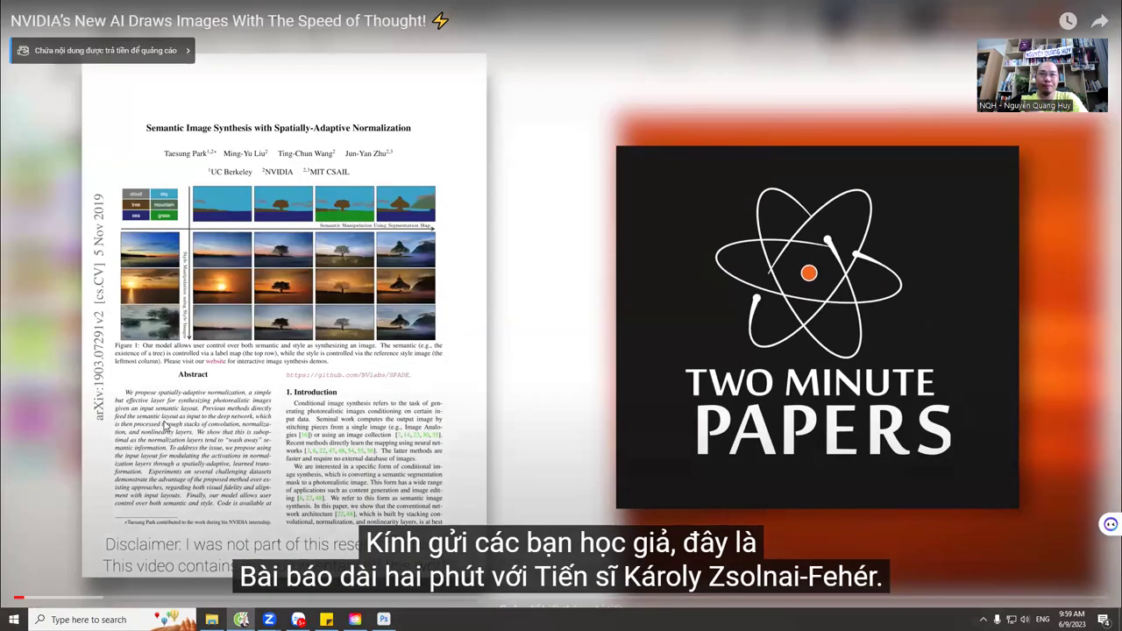
# Step: Seek to 0:20, then rewind to the start to rewatch the GauGAN sketch demo
pyautogui.click(79, 599)
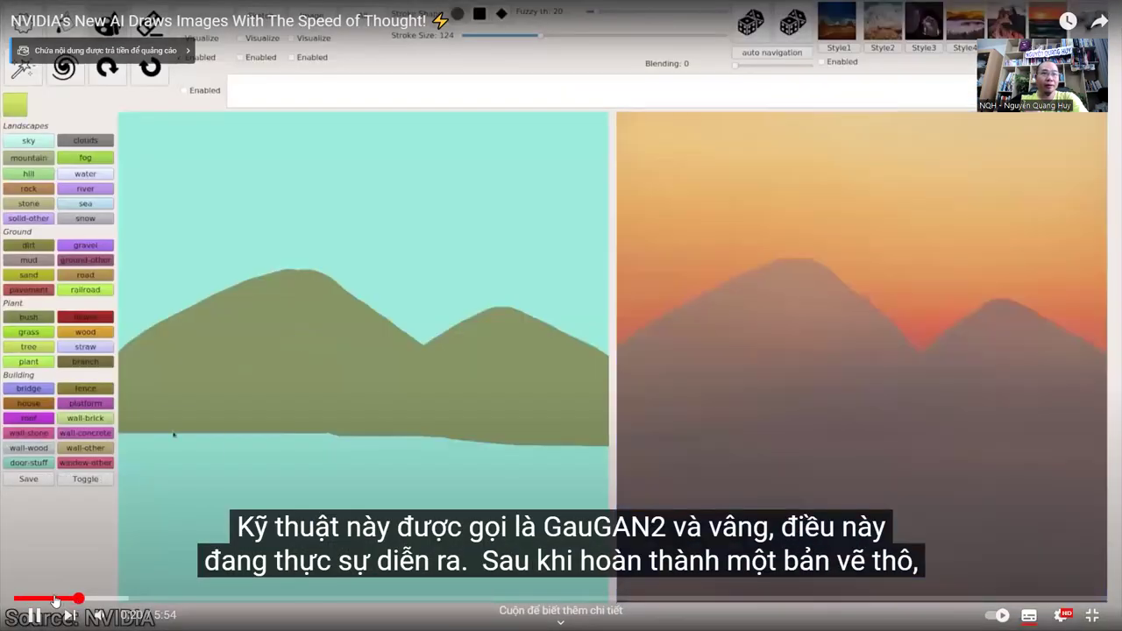
pyautogui.click(32, 599)
pyautogui.click(27, 599)
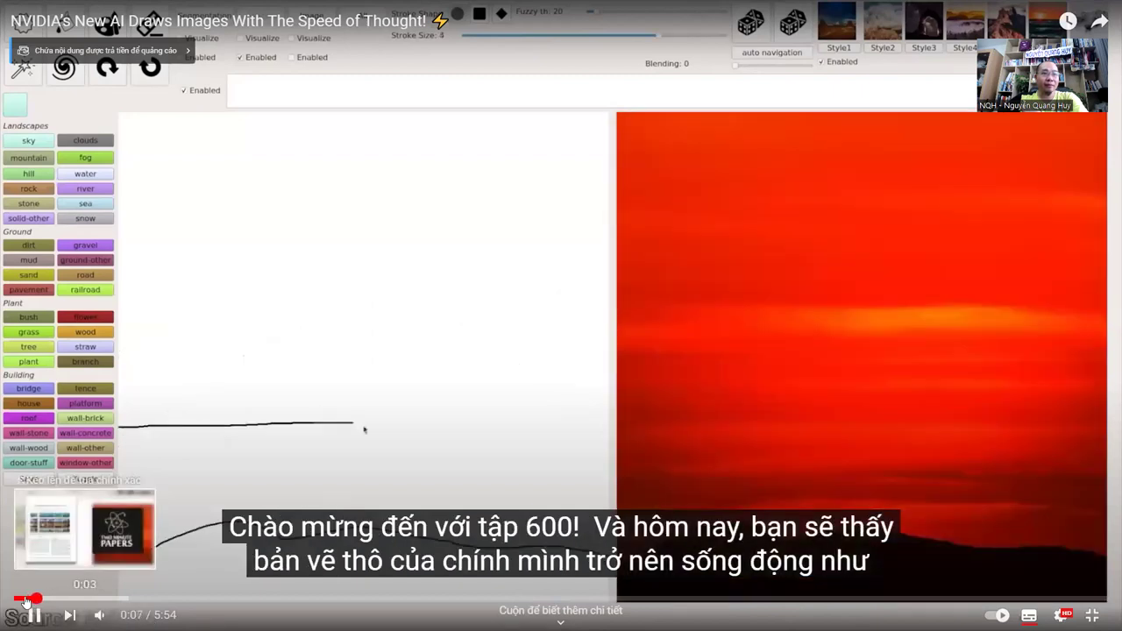
pyautogui.click(26, 598)
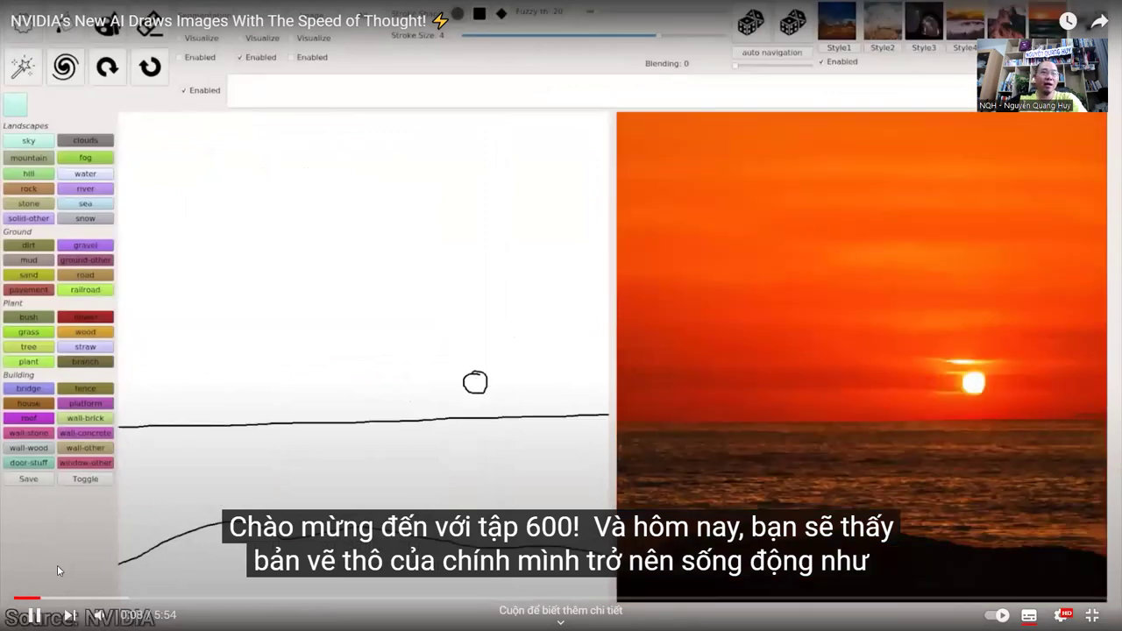
pyautogui.click(34, 599)
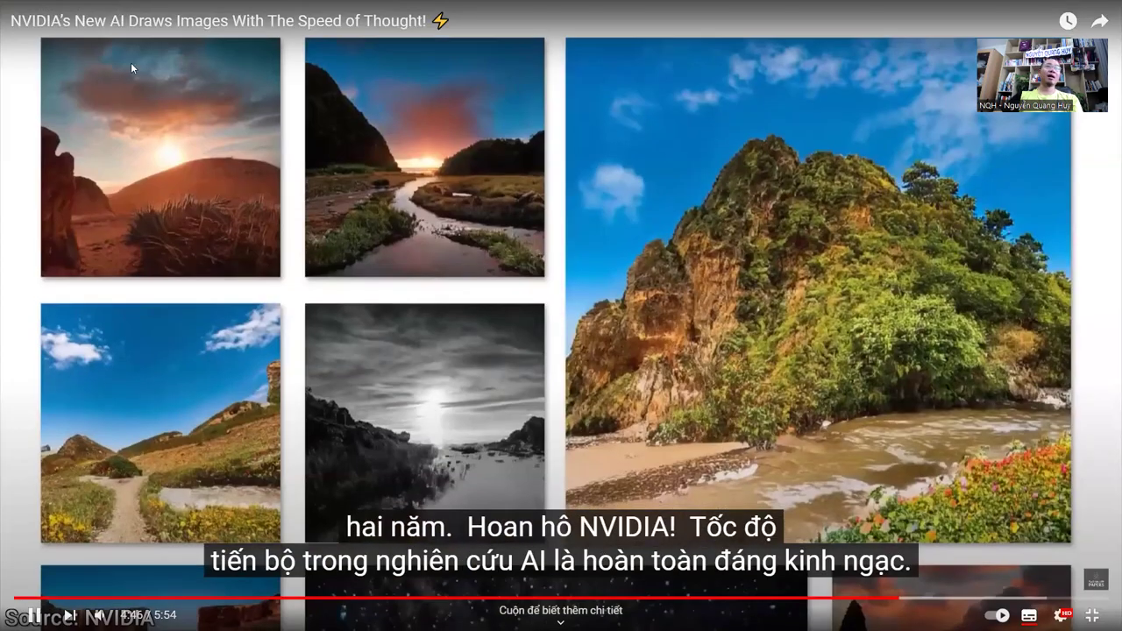
# Step: Exit full screen, dismiss the downloads bar and pause the video at 4:53
pyautogui.press('Escape')
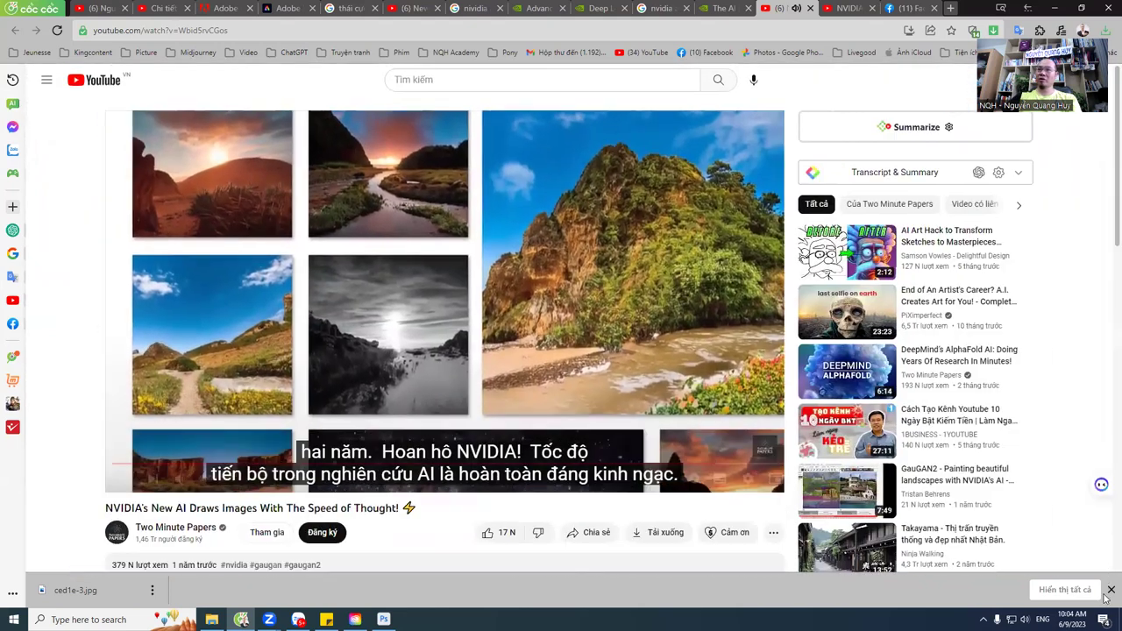
pyautogui.click(1110, 590)
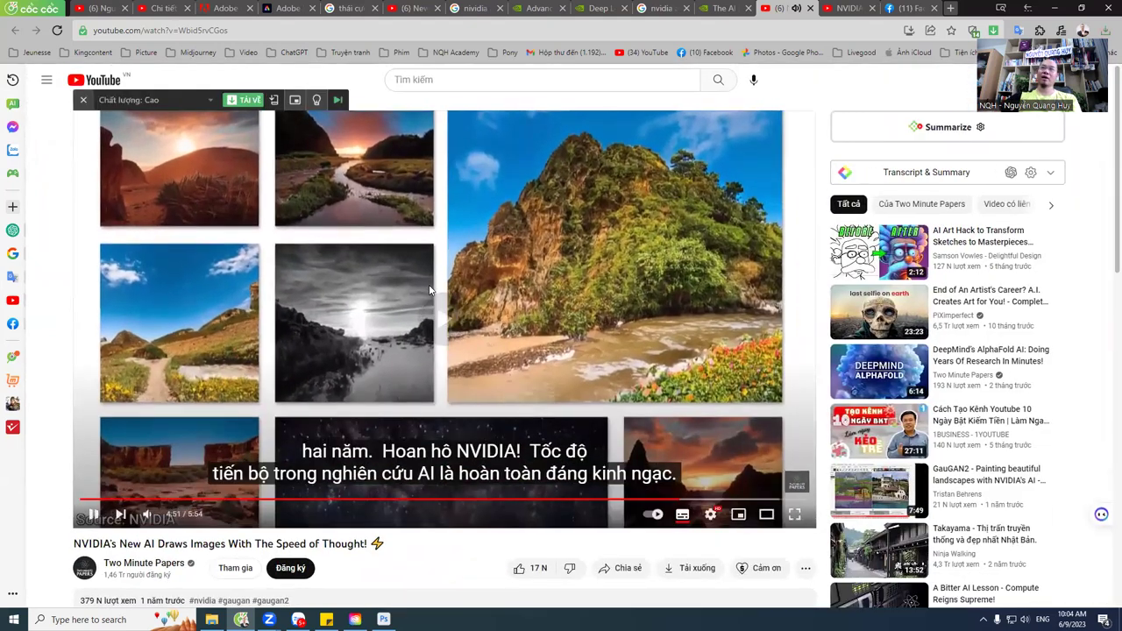
pyautogui.click(447, 326)
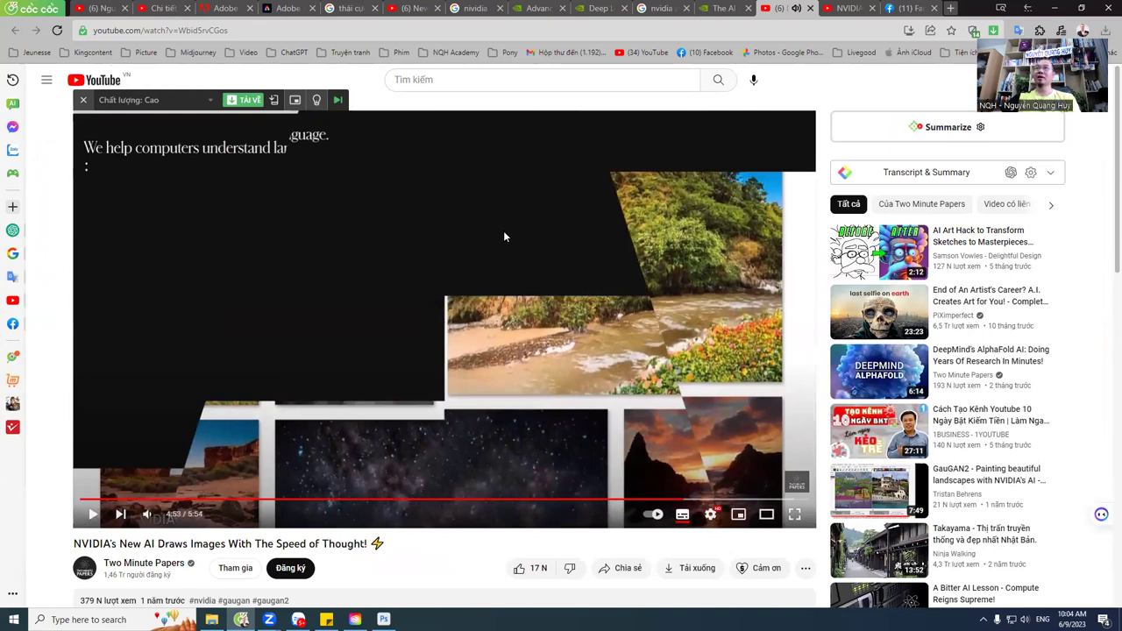
# Step: Close the leftover Deep Learning, NVIDIA and old search tabs
pyautogui.click(619, 10)
pyautogui.click(623, 9)
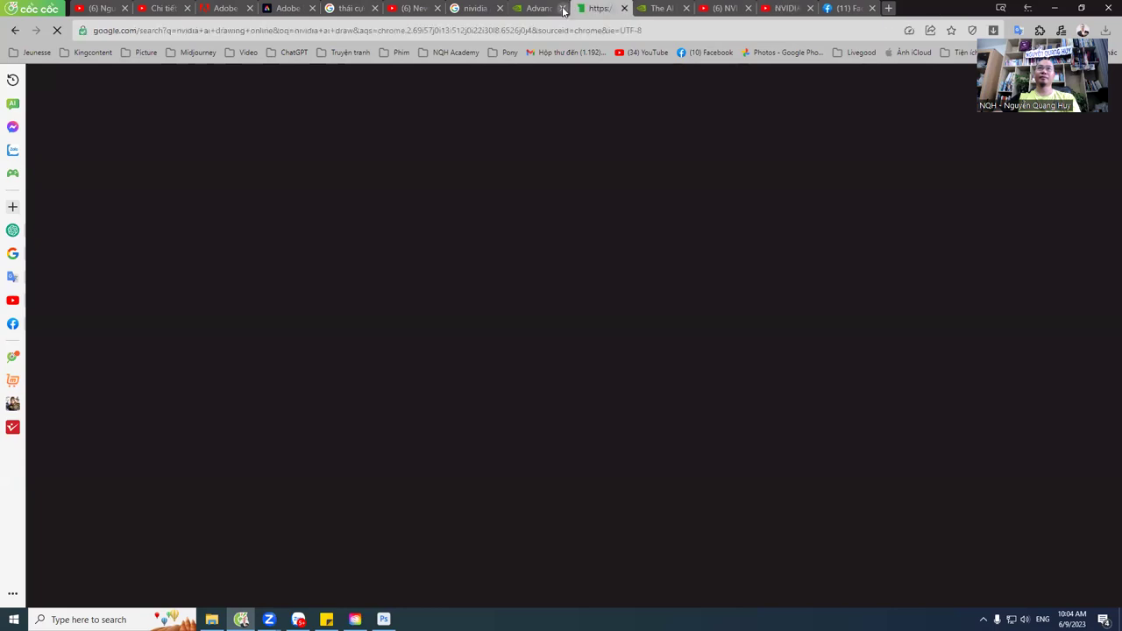
pyautogui.click(562, 9)
pyautogui.click(562, 9)
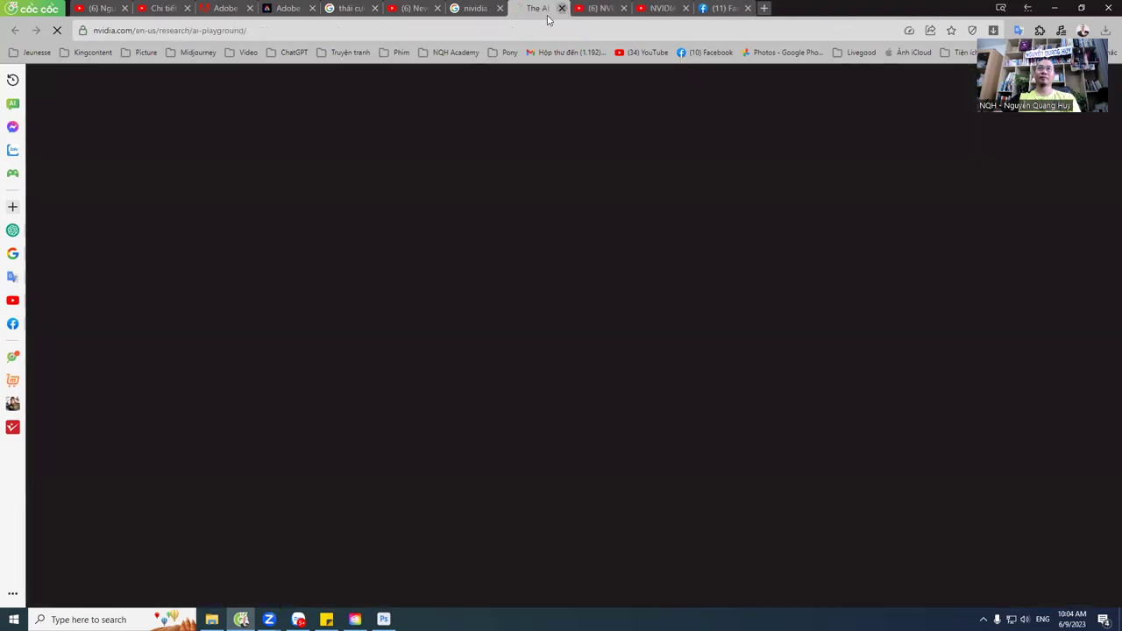
pyautogui.click(562, 8)
# Step: Back in Photoshop, make a small sky selection, invert it, then deselect
pyautogui.click(384, 619)
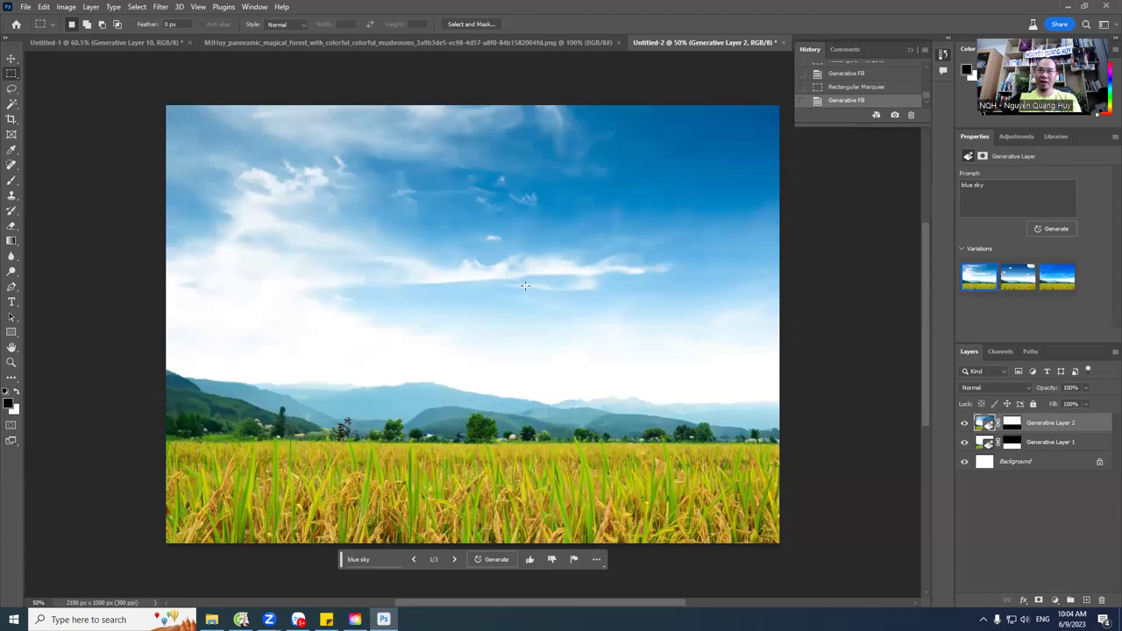
pyautogui.moveTo(526, 286); pyautogui.dragTo(541, 321)
pyautogui.click(508, 340)
pyautogui.hotkey('ctrl', 'd')
# Step: Select the lower-right horizon and rice field and enter 'a house' as the Generative Fill prompt
pyautogui.moveTo(504, 321)
pyautogui.mouseDown()
pyautogui.moveTo(729, 393)
pyautogui.moveTo(779, 462)
pyautogui.mouseUp()
pyautogui.click(538, 477)
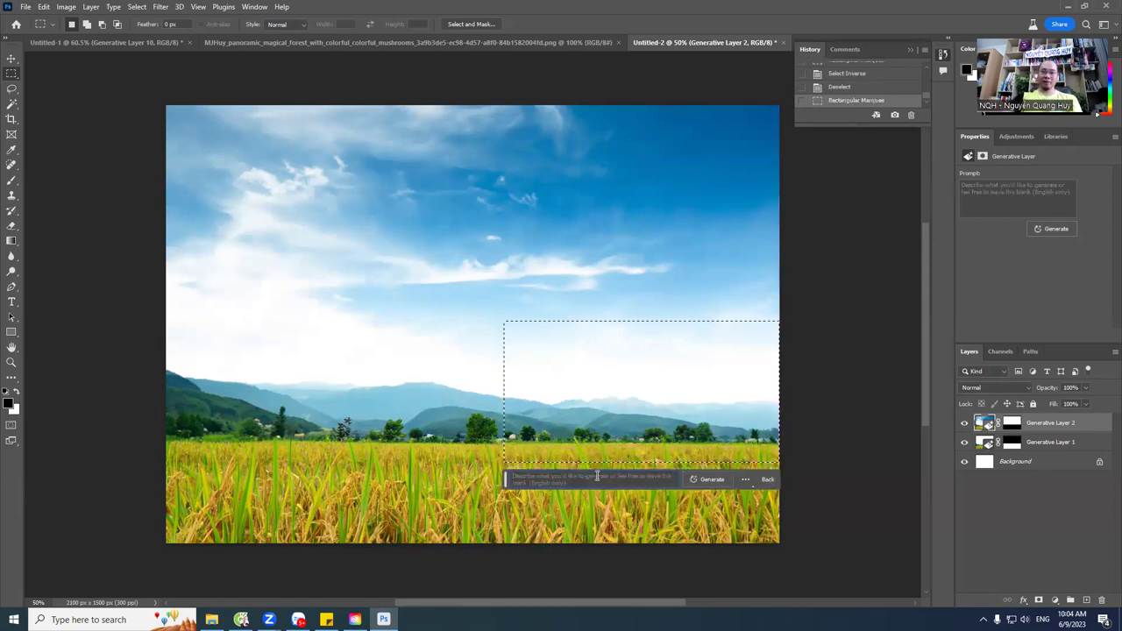
pyautogui.write('a houy')
pyautogui.press('BackSpace')
pyautogui.write('se')
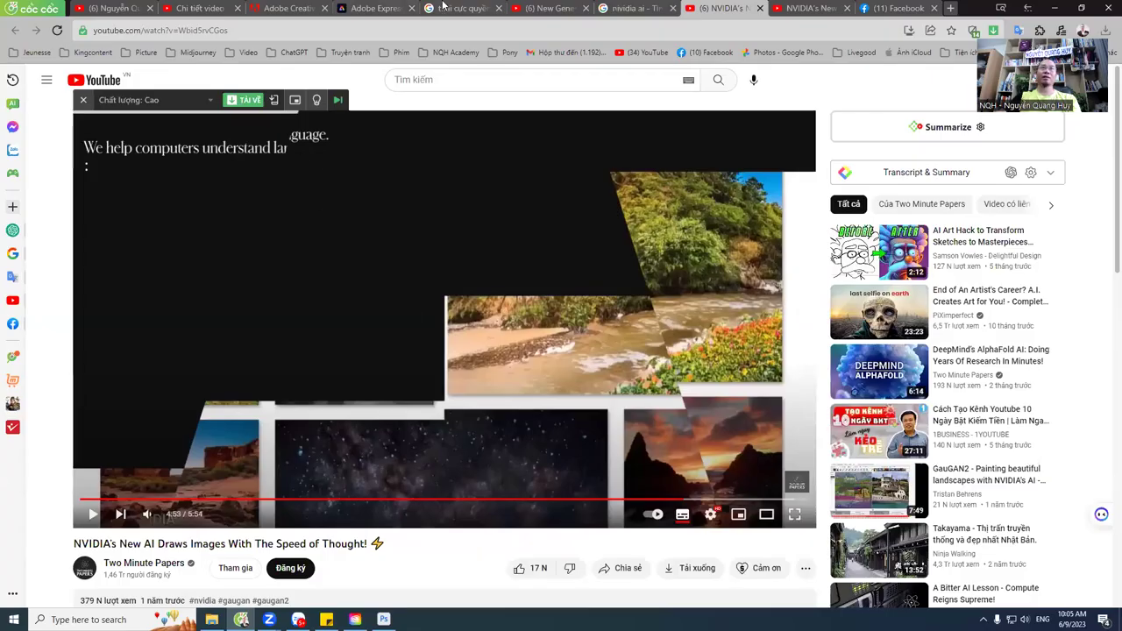
# Step: Close the thái cực quyền search tab and the finished page, returning to Google Search
pyautogui.hotkey('ctrl', 'shift', 'Tab')
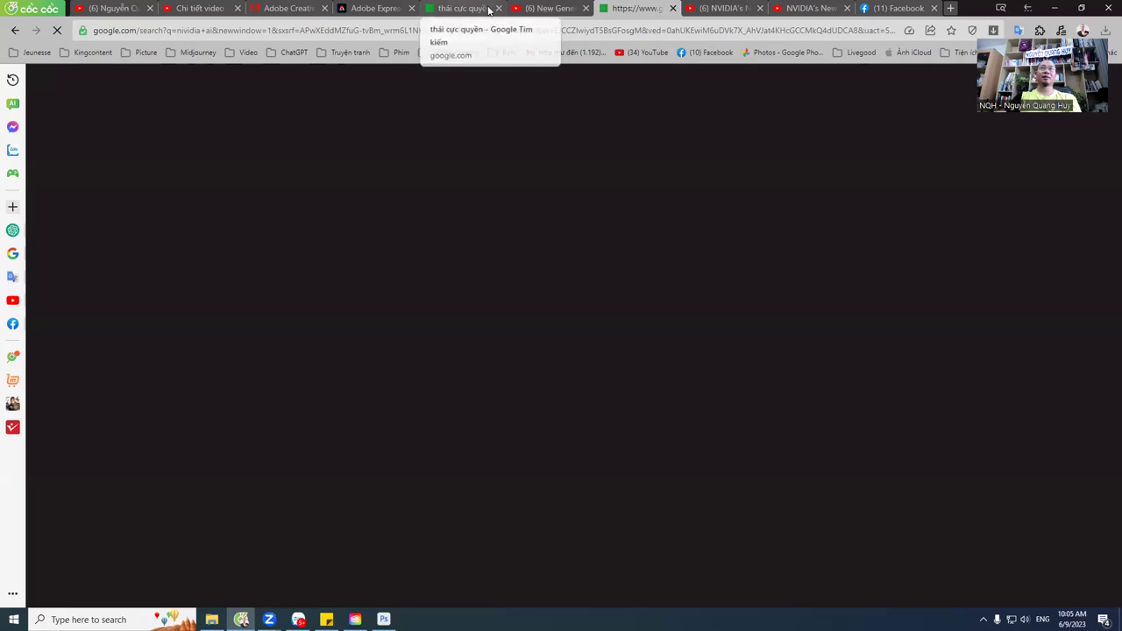
pyautogui.click(489, 9)
pyautogui.click(496, 9)
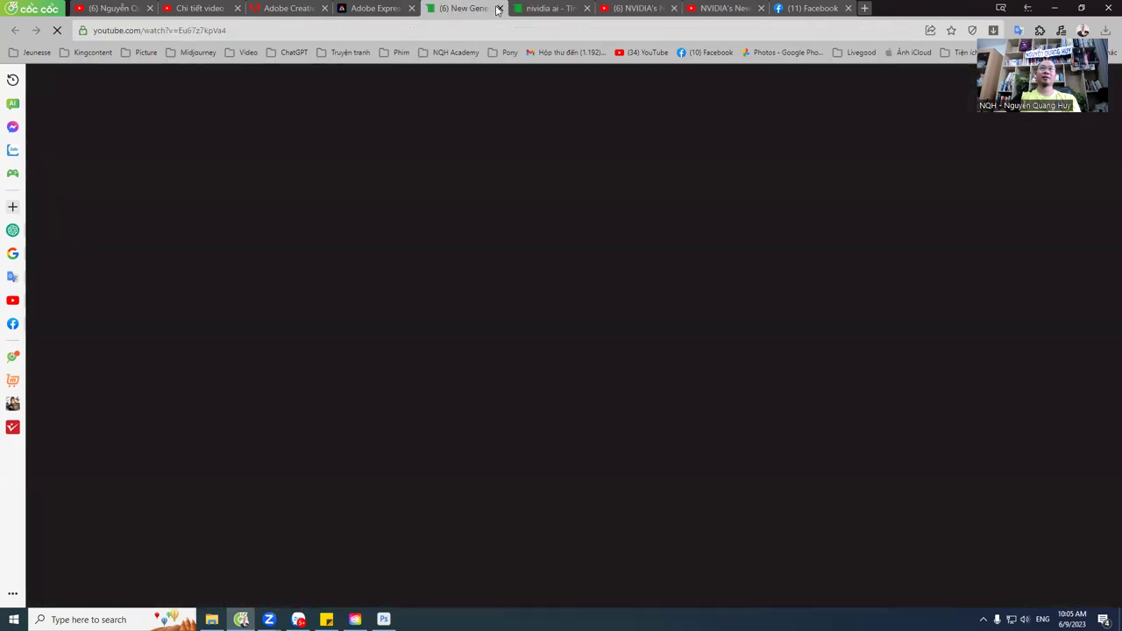
pyautogui.click(500, 8)
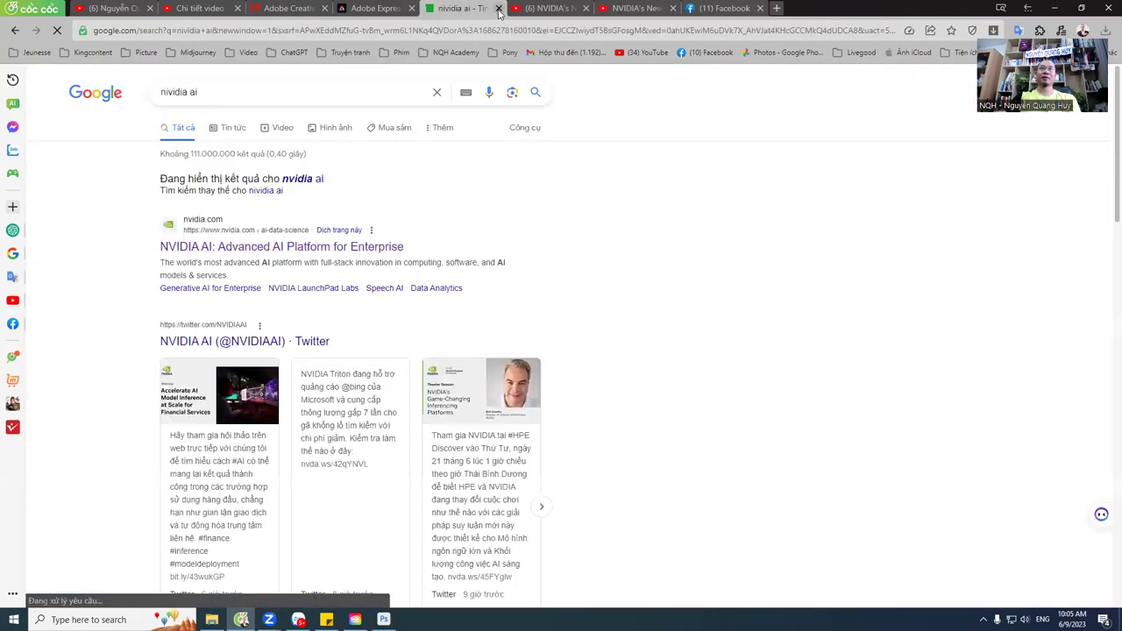
# Step: Replace the 'nvidia ai' query with 'dịch' and search to show the translation box
pyautogui.moveTo(234, 92); pyautogui.dragTo(124, 102)
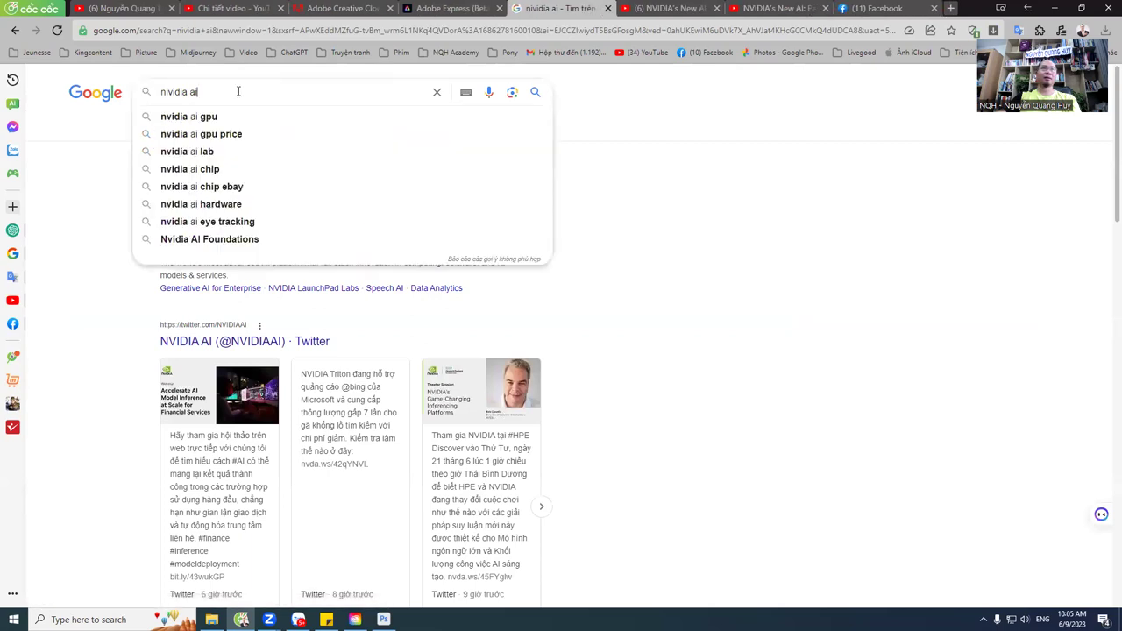
pyautogui.write('dich')
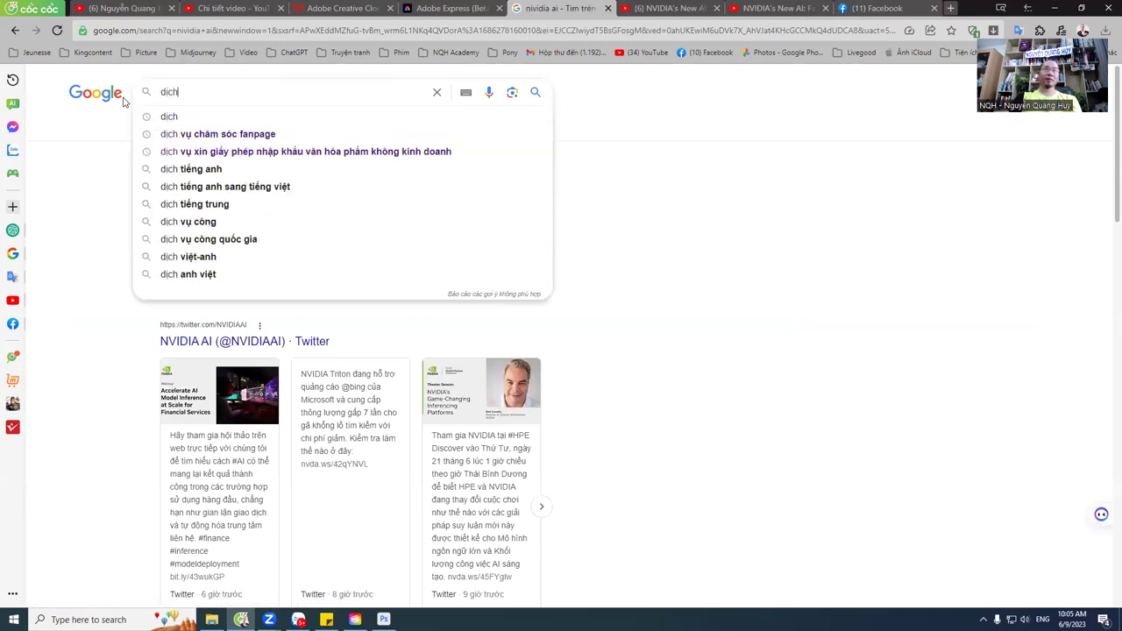
pyautogui.press('Return')
# Step: Close the leftover YouTube and Adobe Express tabs and enter 'nhà mái ngói' in Google Translate
pyautogui.click(172, 9)
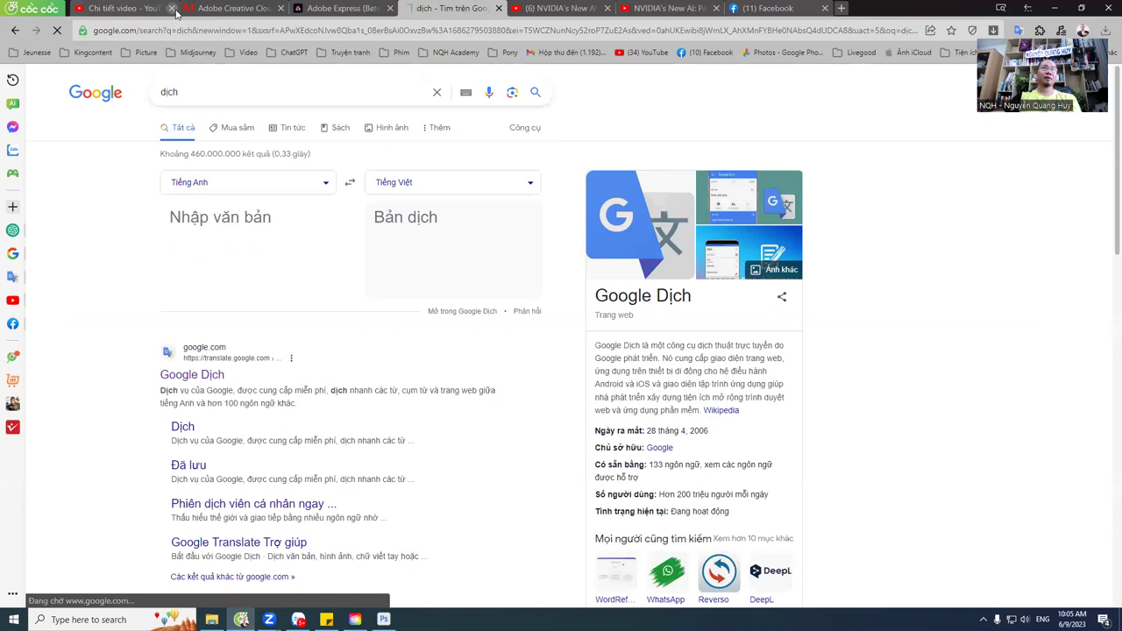
pyautogui.click(176, 12)
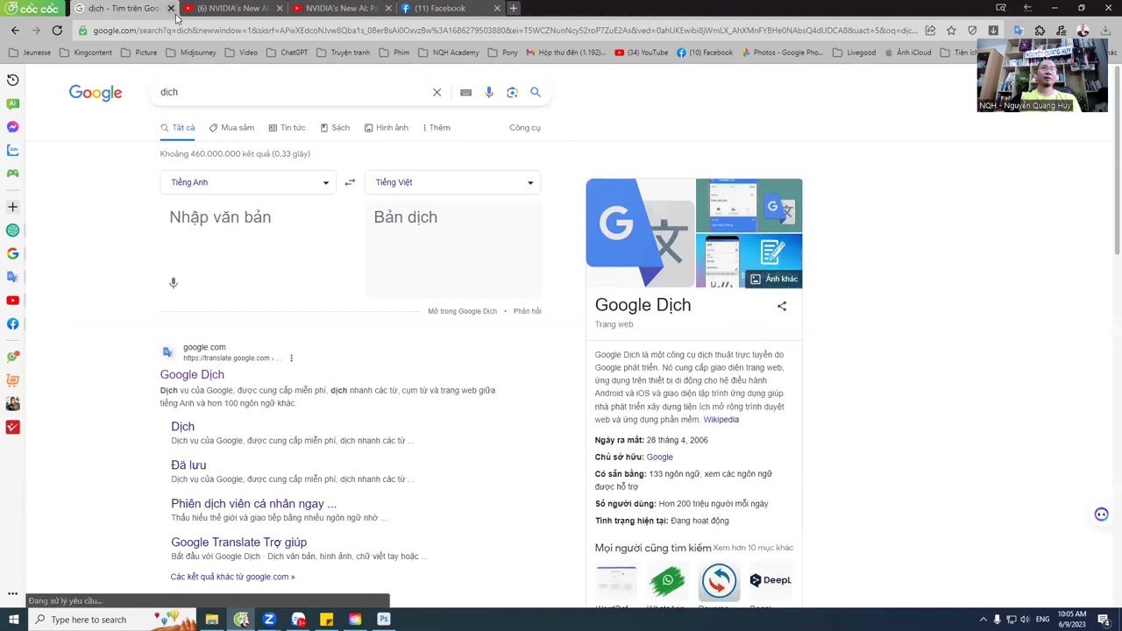
pyautogui.click(222, 225)
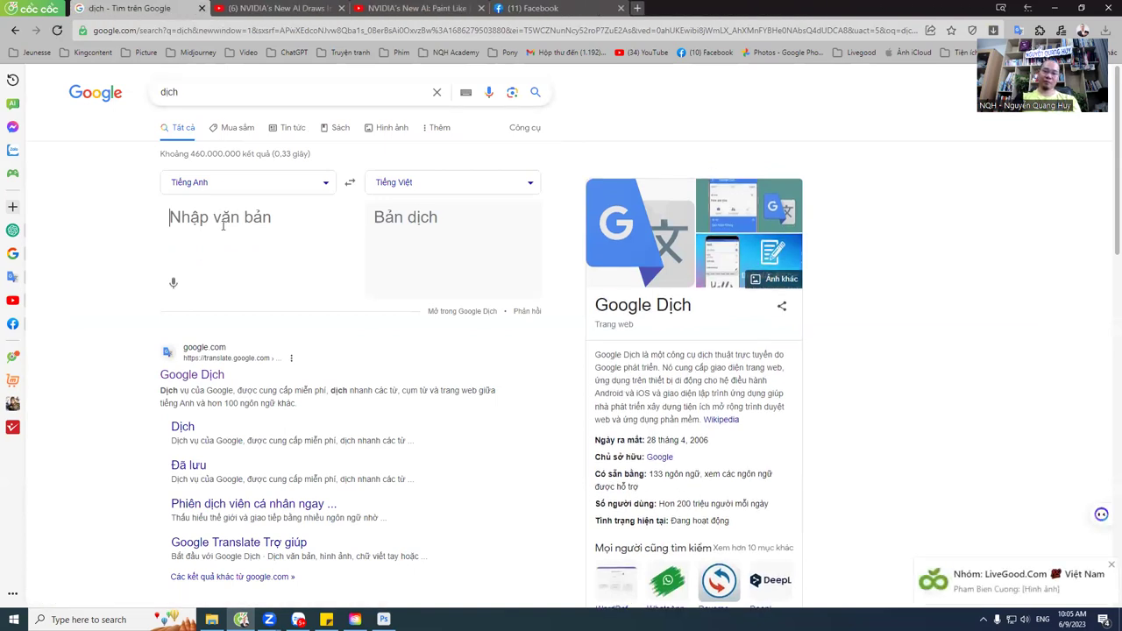
pyautogui.write('nhà')
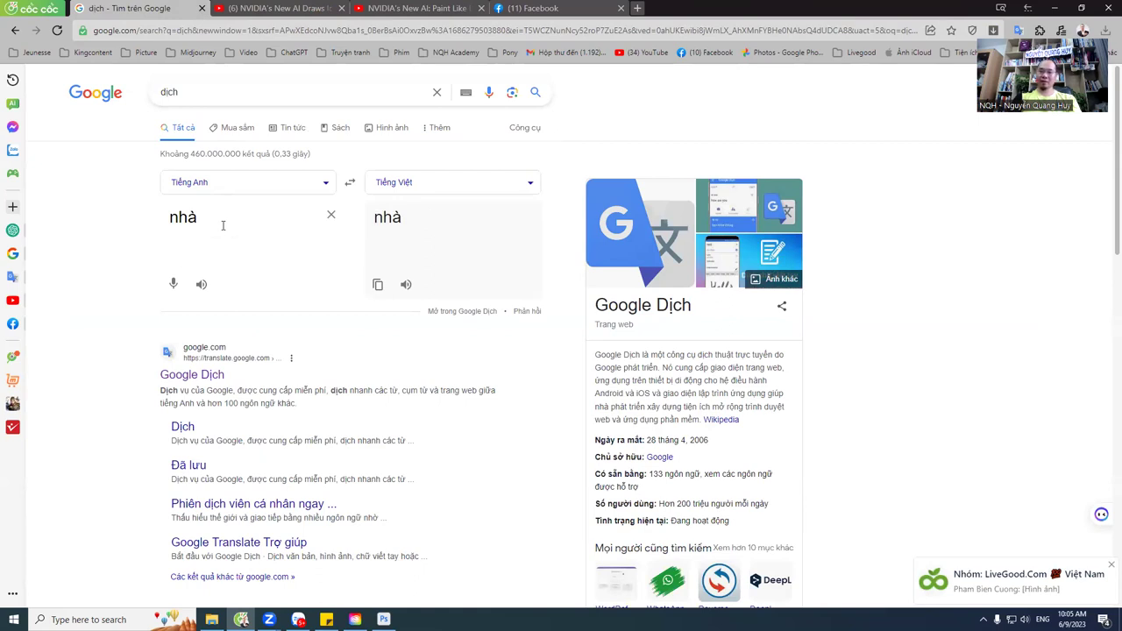
pyautogui.write(' mái ngo')
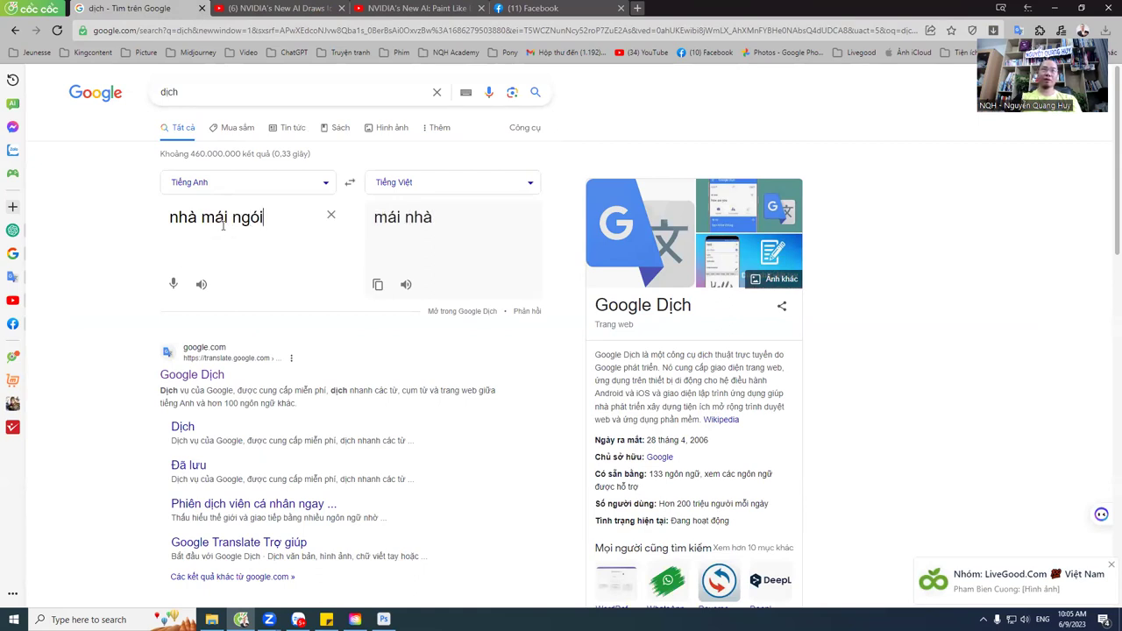
# Step: Translate Vietnamese to English, copy 'House roof', and select the existing Generative Fill prompt
pyautogui.click(350, 185)
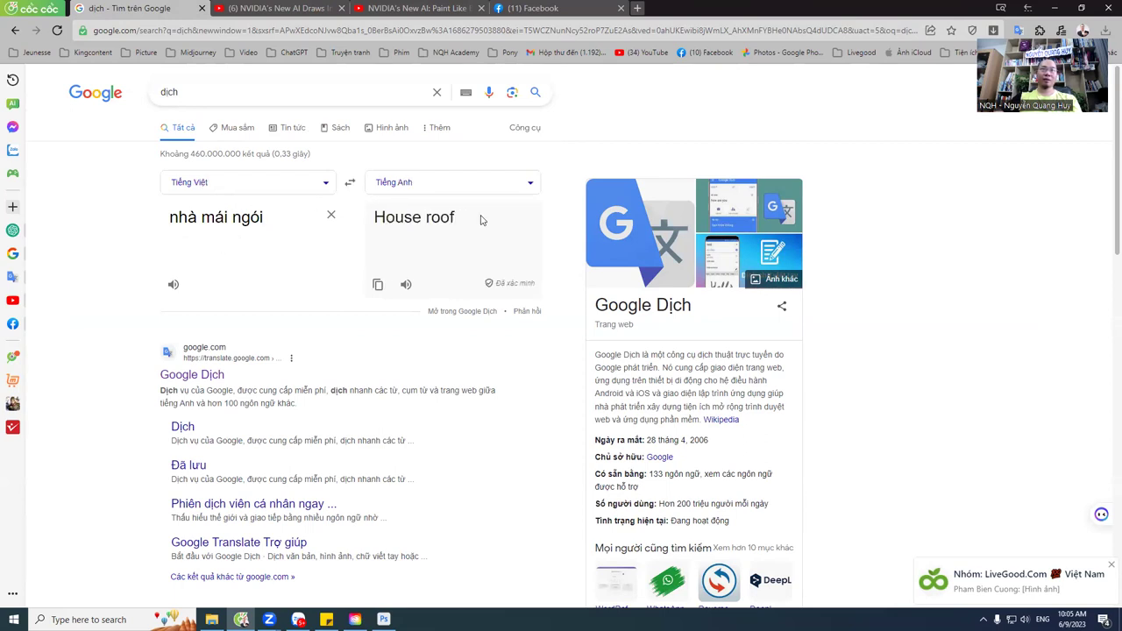
pyautogui.moveTo(480, 220); pyautogui.dragTo(369, 224)
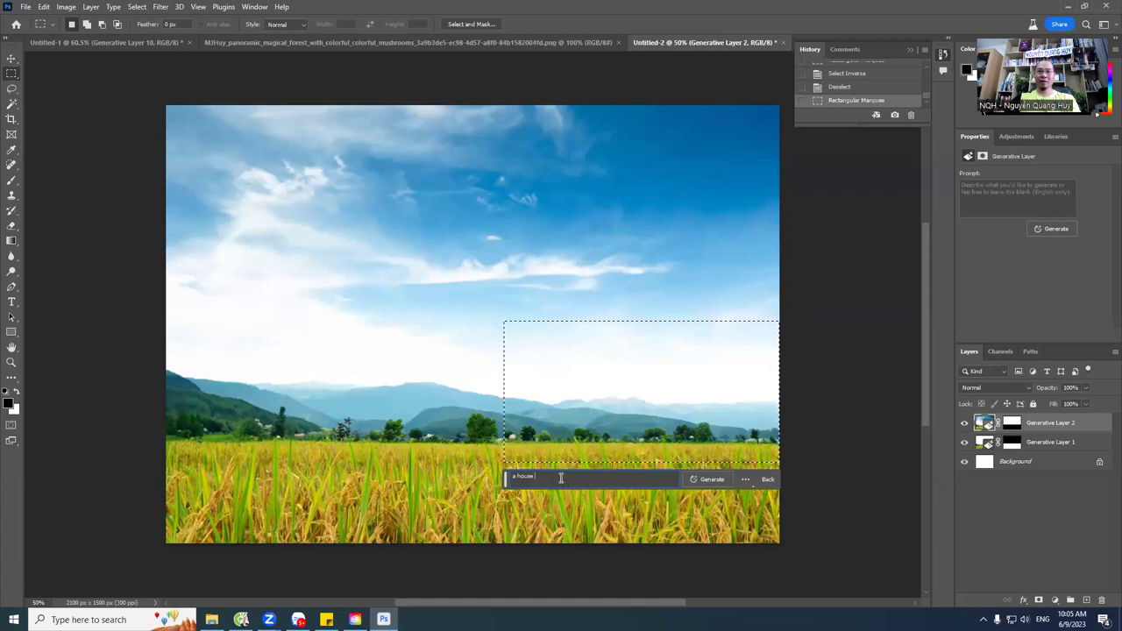
pyautogui.moveTo(561, 478); pyautogui.dragTo(491, 484)
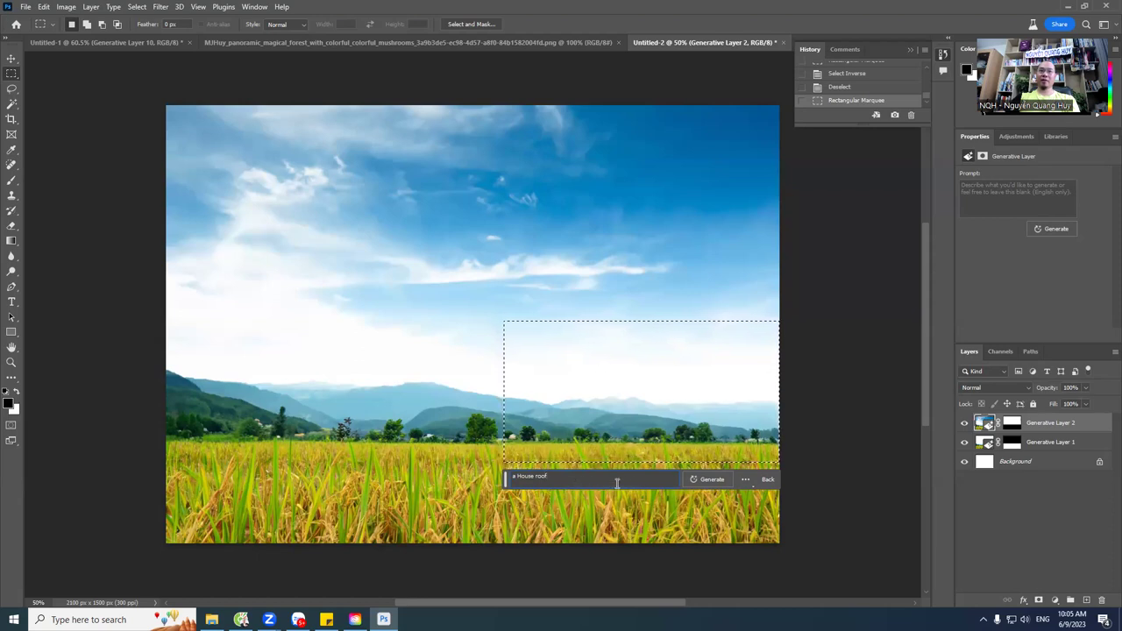
# Step: Change the Generative Fill prompt to 'a House roof, cozy' and generate the house
pyautogui.write(', in pee')
pyautogui.click(549, 478)
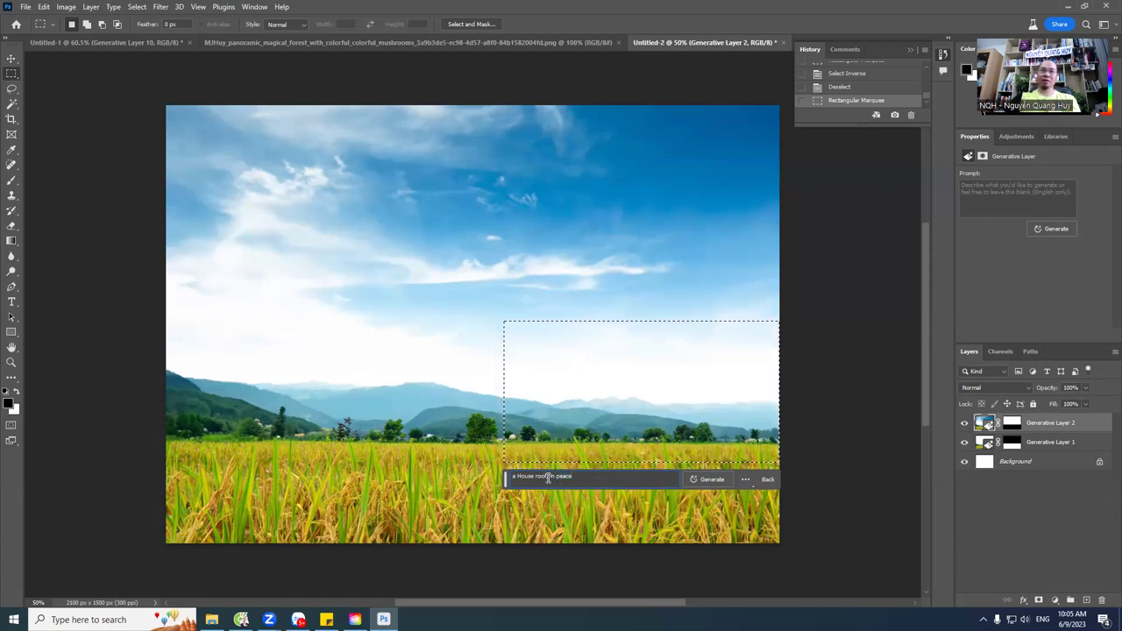
pyautogui.write('cozy')
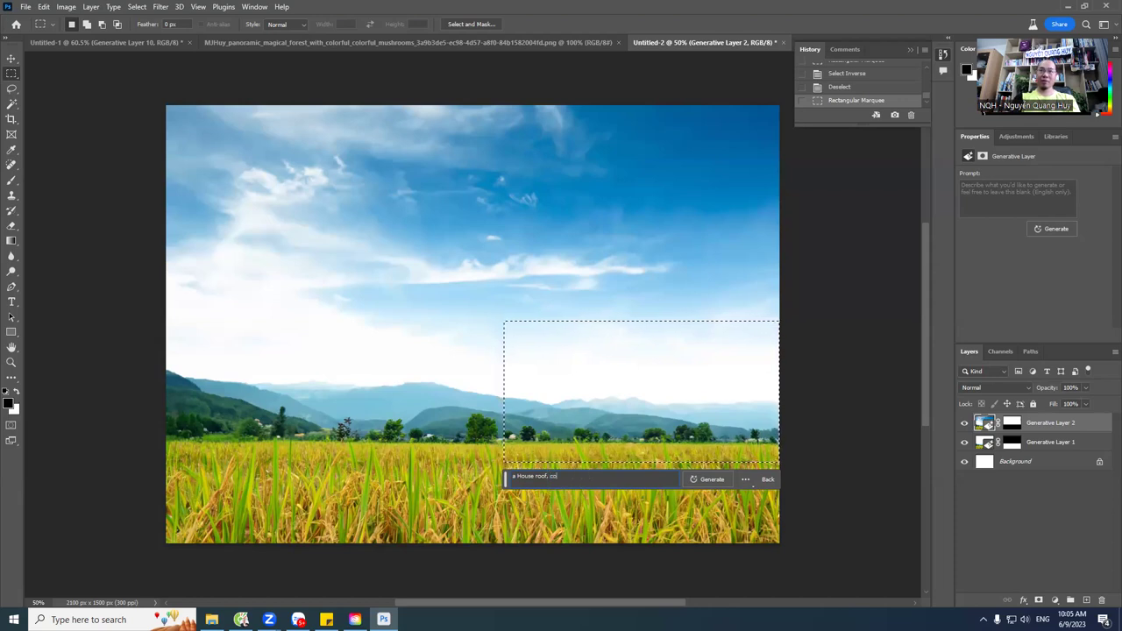
pyautogui.click(700, 477)
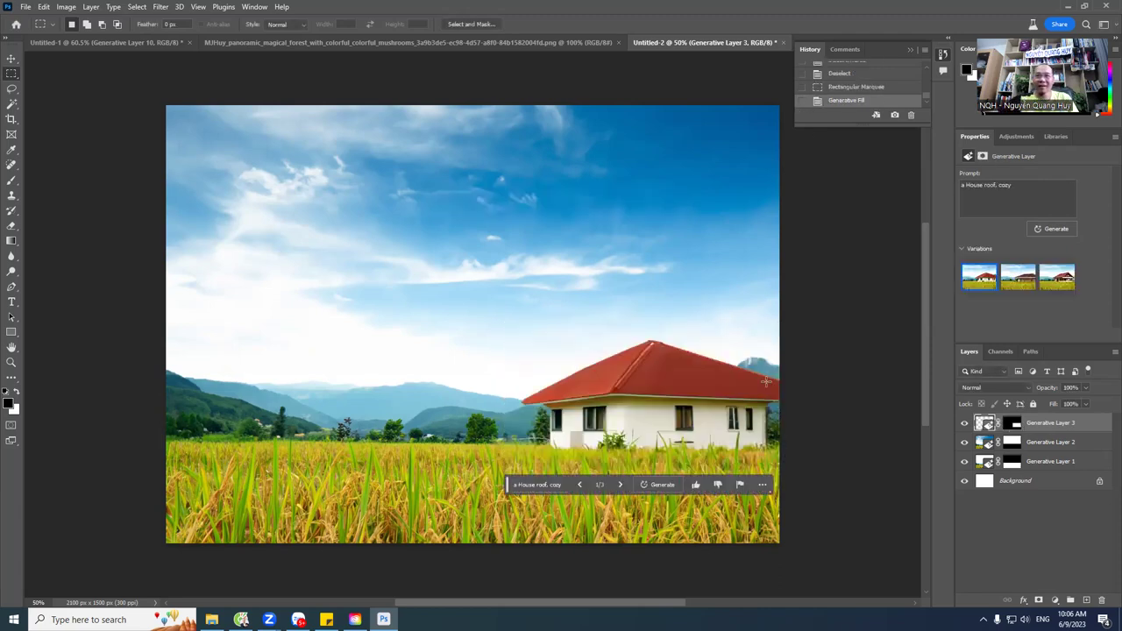
# Step: Cycle through the house variations to the brick house with a dark red roof
pyautogui.click(620, 484)
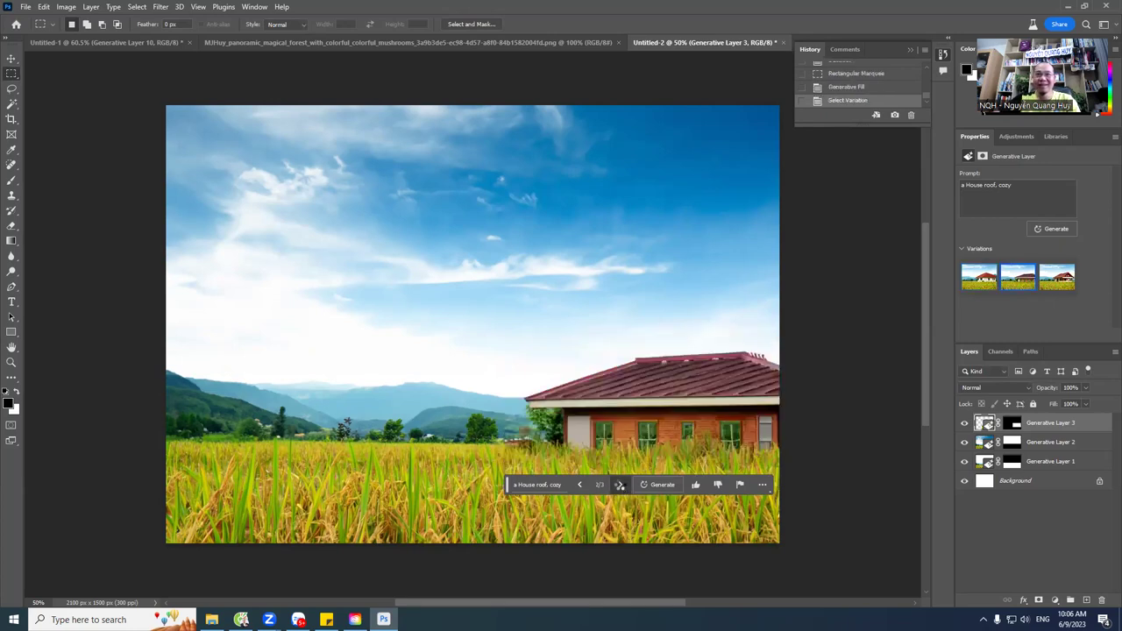
pyautogui.click(620, 485)
pyautogui.click(620, 485)
pyautogui.click(621, 485)
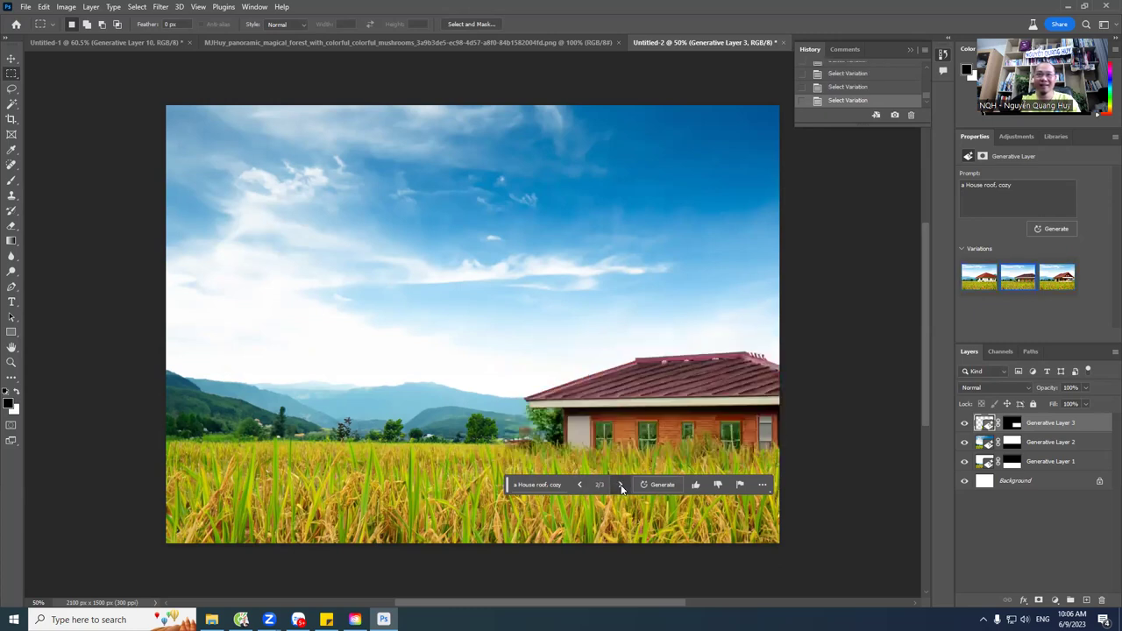
# Step: Try a new farm house prompt, browse its four variations, and return to the brick house
pyautogui.click(547, 485)
pyautogui.moveTo(562, 481); pyautogui.dragTo(481, 483)
pyautogui.write('a farm hou')
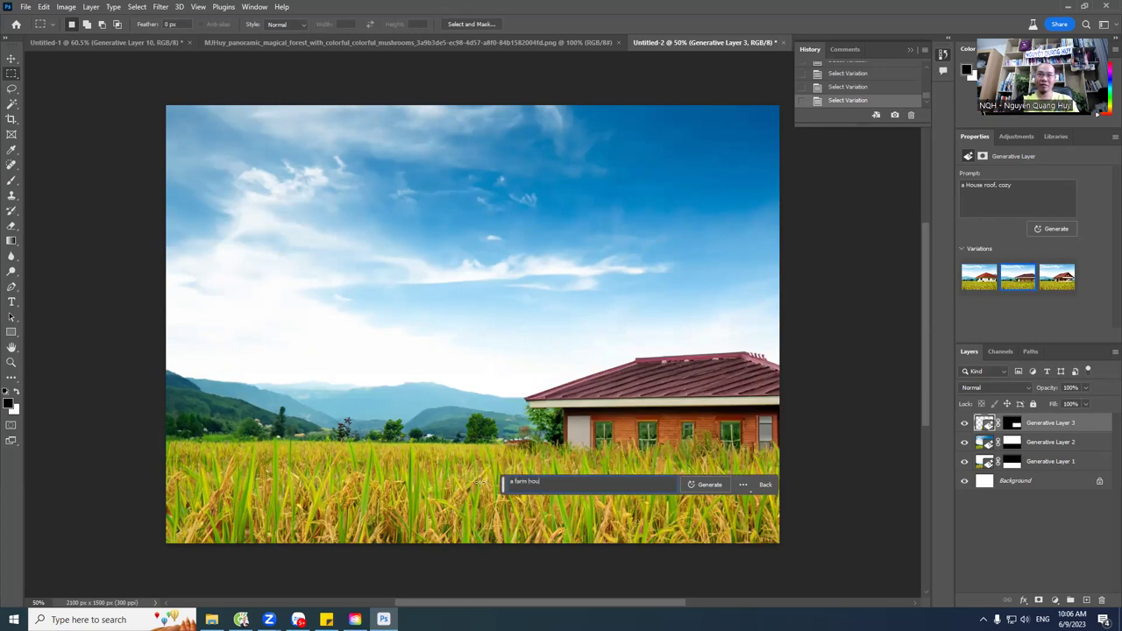
pyautogui.click(706, 485)
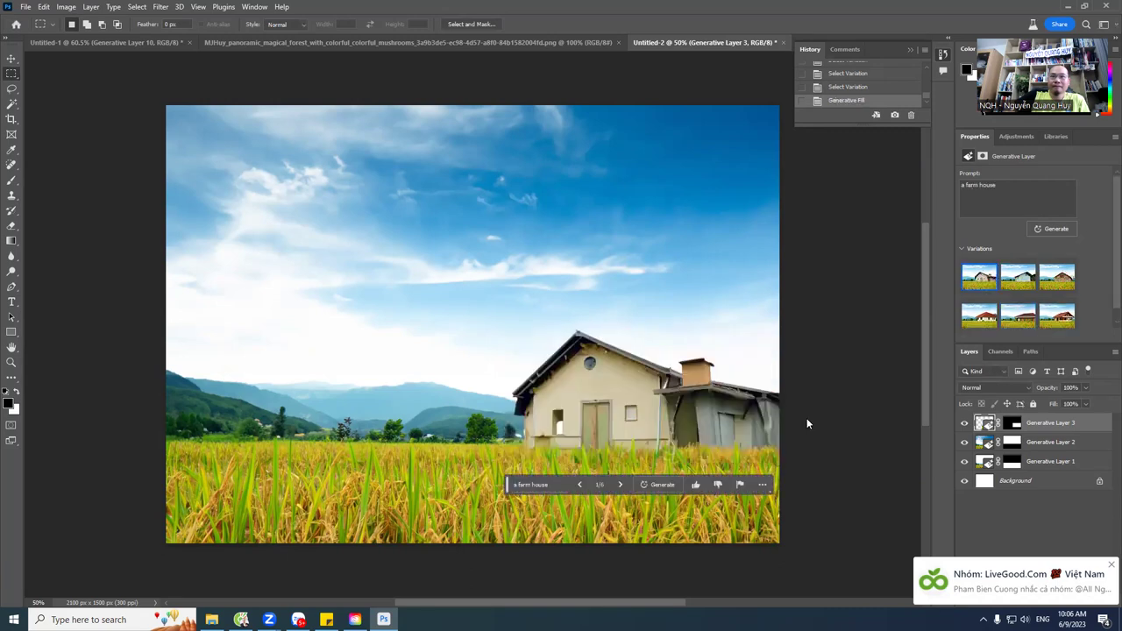
pyautogui.click(627, 489)
pyautogui.click(621, 487)
pyautogui.click(621, 486)
pyautogui.click(621, 486)
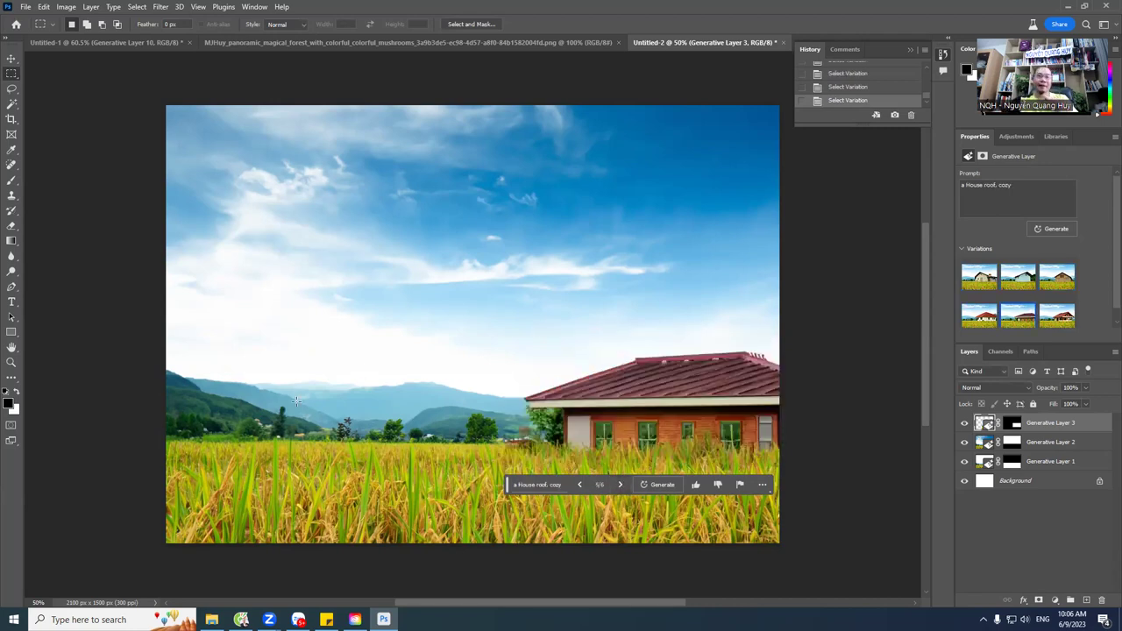
# Step: Generate 'farm girl' in a small area of the left field and keep the third, straw-hat variation
pyautogui.moveTo(273, 396); pyautogui.dragTo(321, 454)
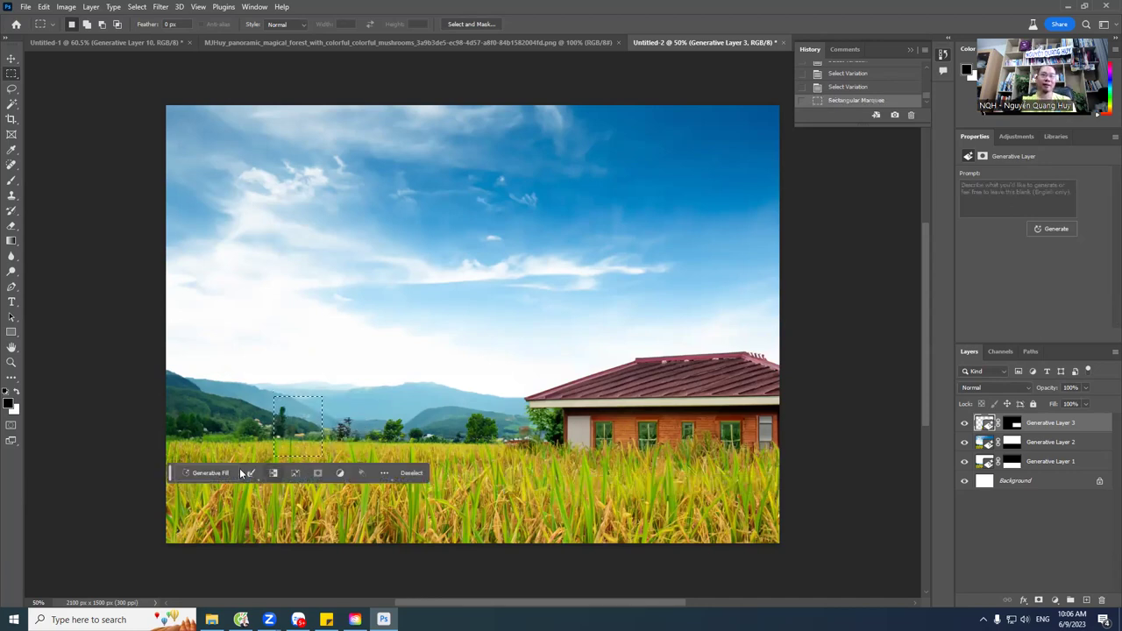
pyautogui.click(211, 472)
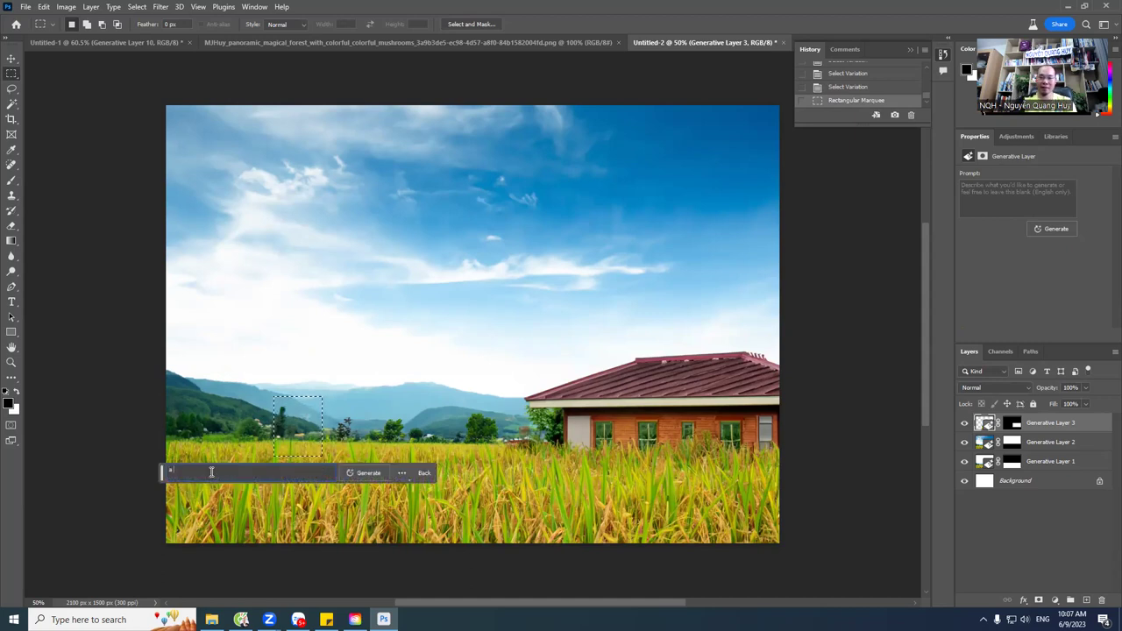
pyautogui.write(' farm')
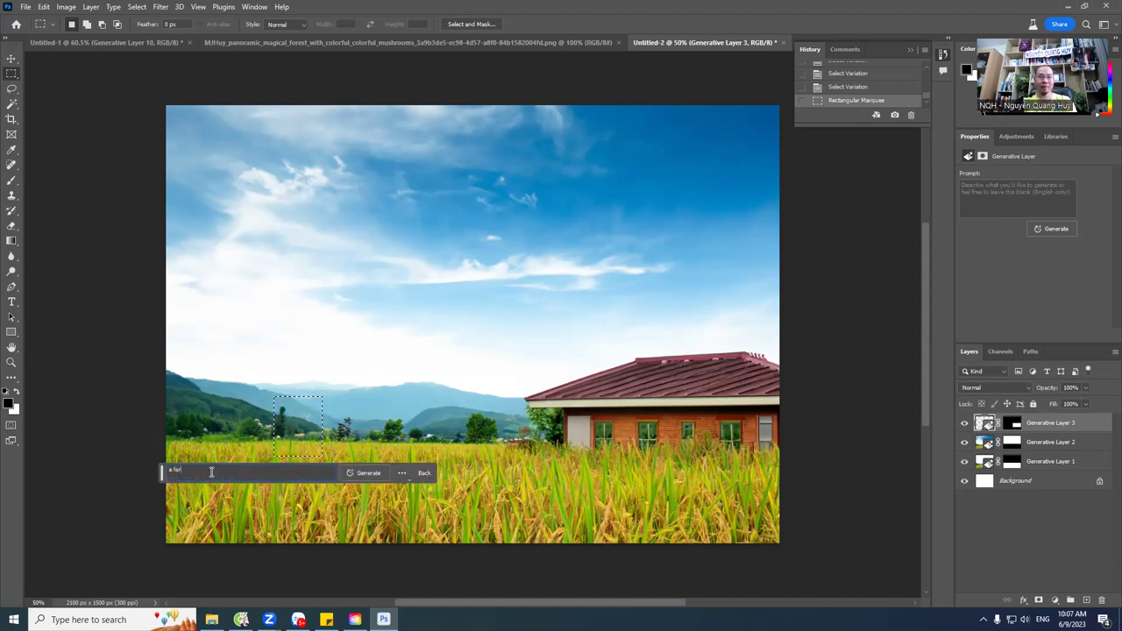
pyautogui.write(' girl')
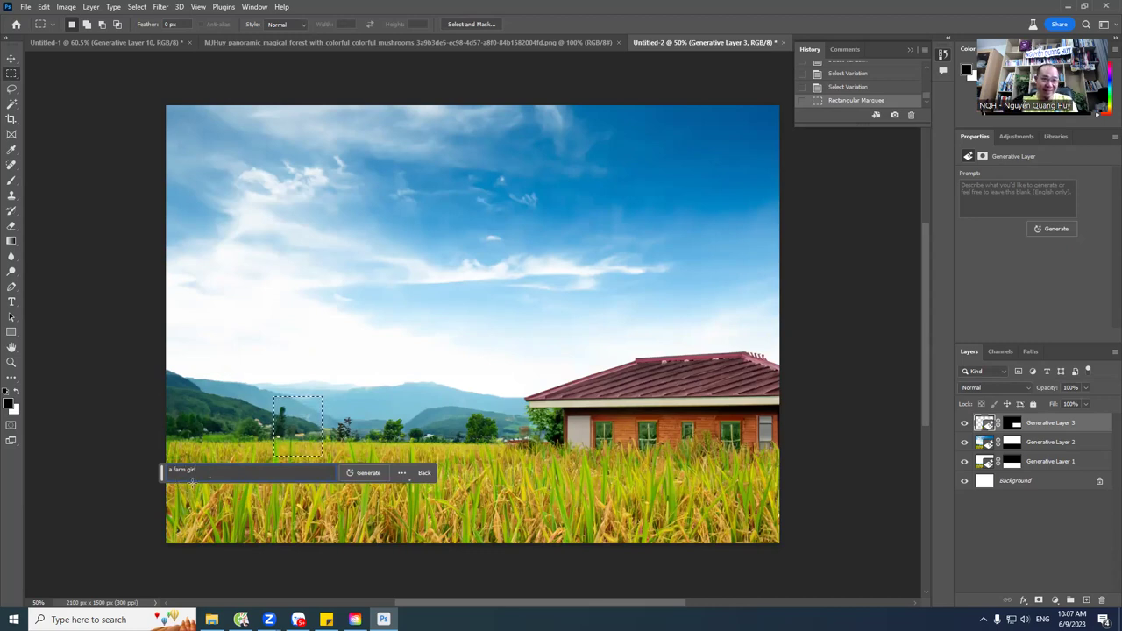
pyautogui.click(363, 474)
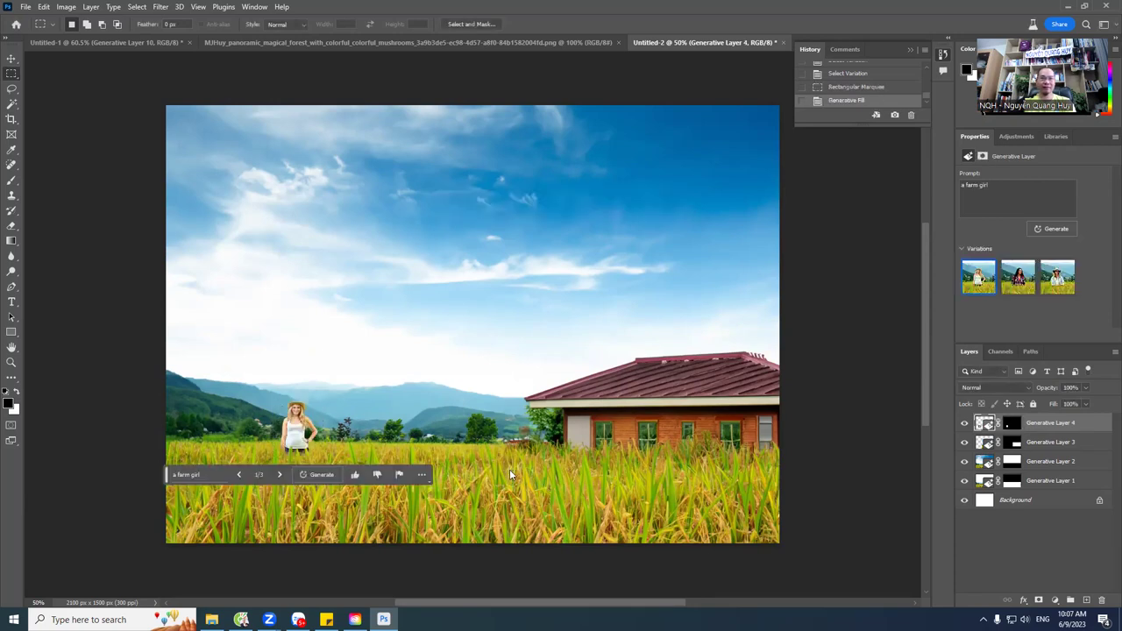
pyautogui.click(279, 474)
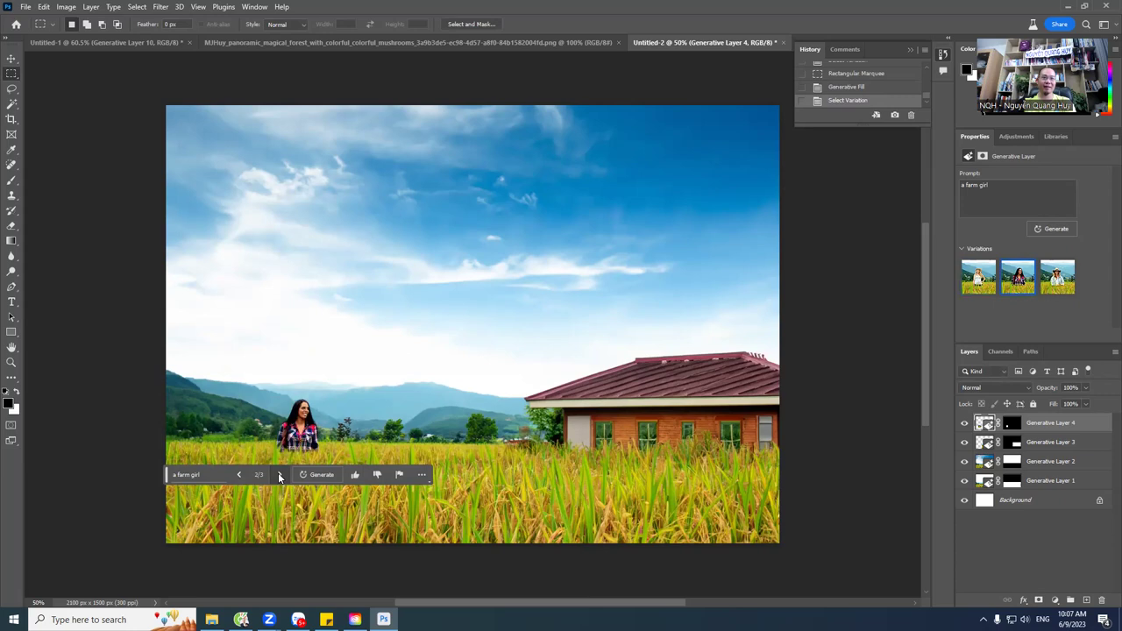
pyautogui.click(279, 474)
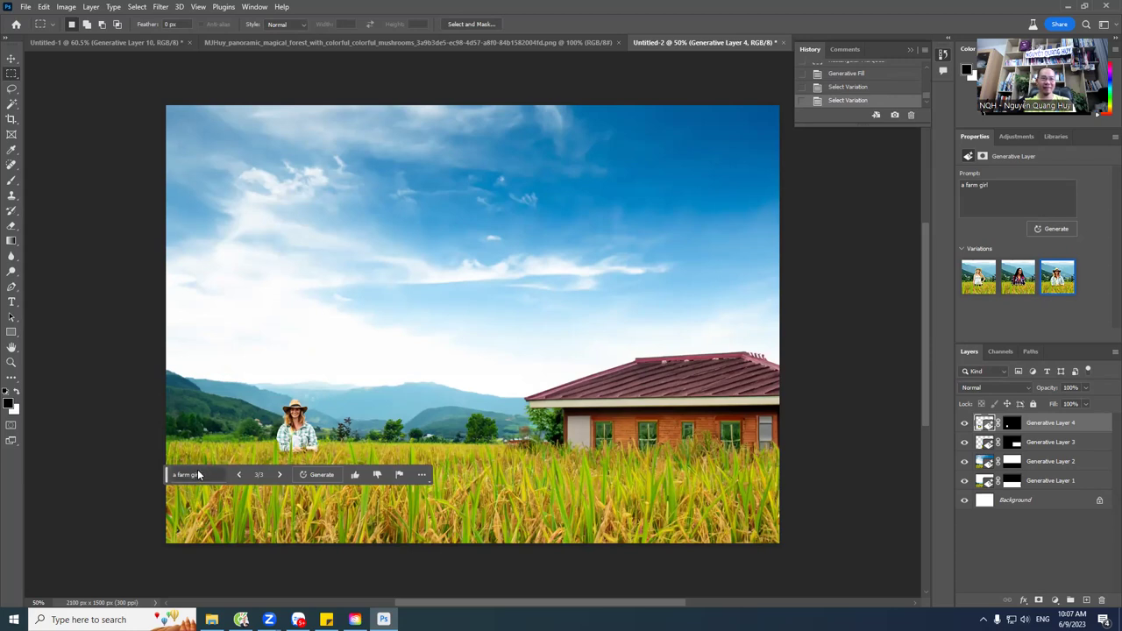
# Step: Move the task bar aside, marquee an area mid-field, and generate 'a cow'
pyautogui.moveTo(170, 470); pyautogui.dragTo(491, 464)
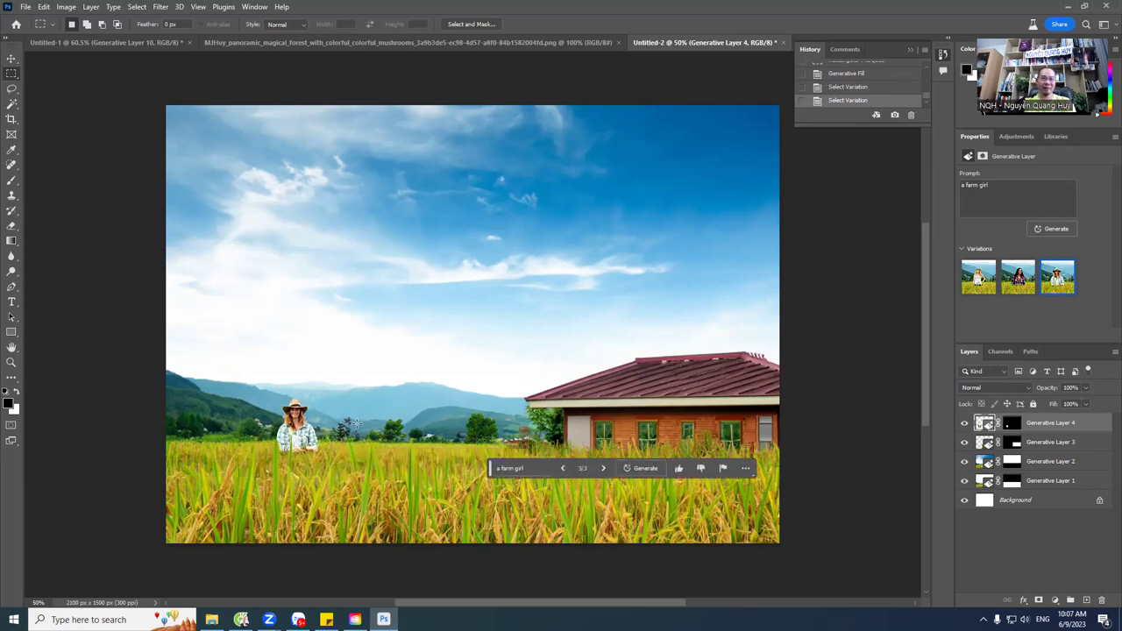
pyautogui.moveTo(362, 415)
pyautogui.mouseDown()
pyautogui.moveTo(455, 463)
pyautogui.moveTo(433, 440)
pyautogui.mouseUp()
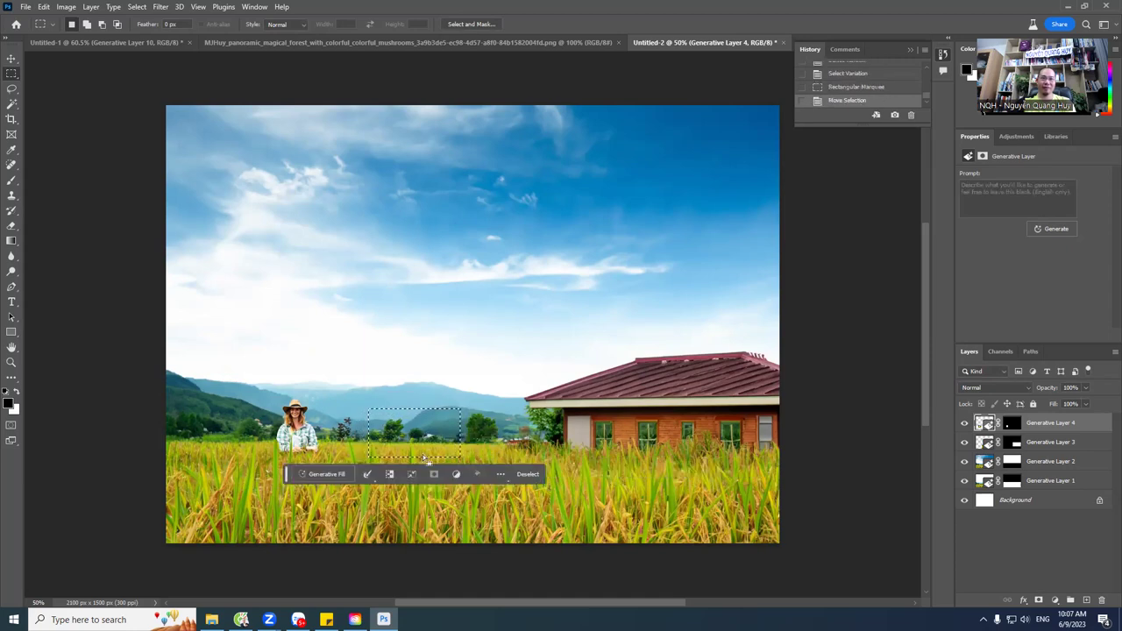
pyautogui.click(326, 474)
pyautogui.write('a cow')
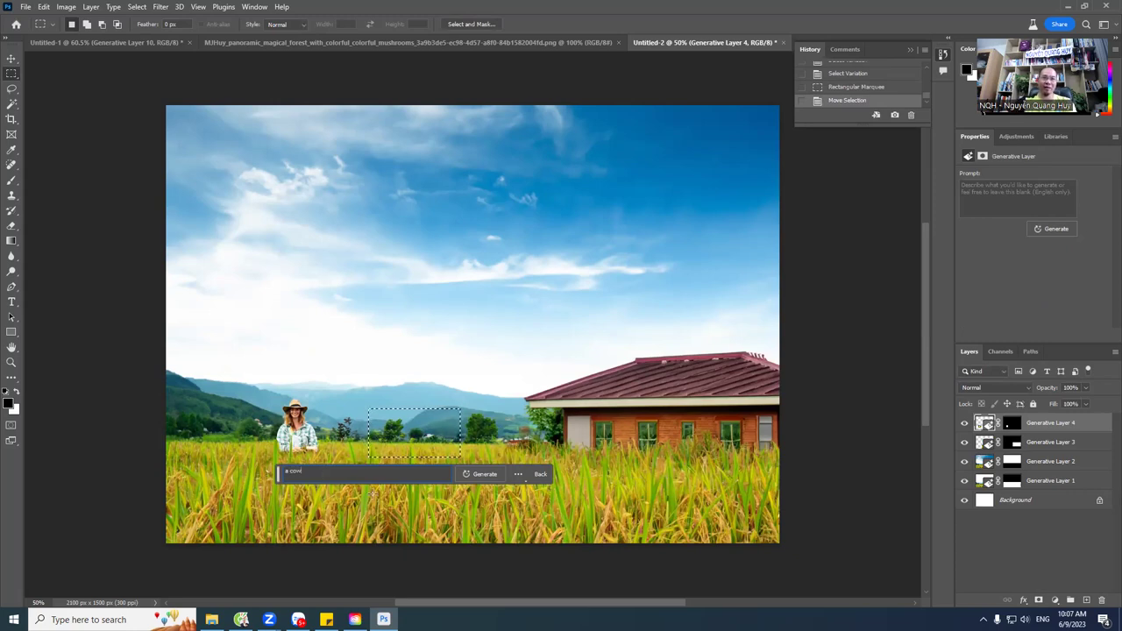
pyautogui.click(480, 474)
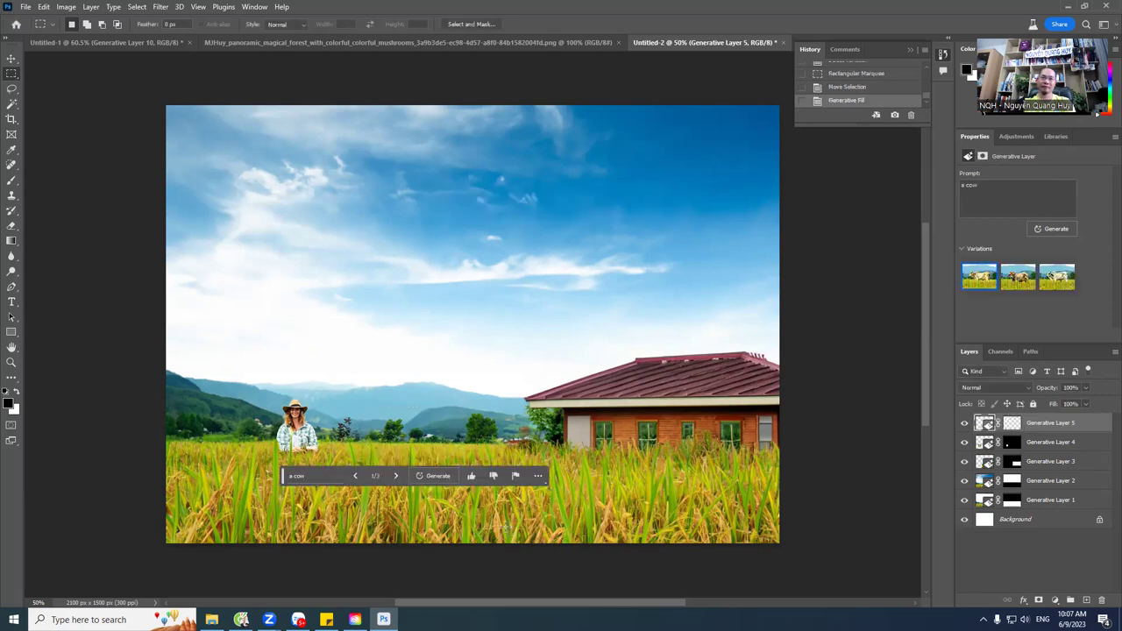
# Step: Cycle through the cow variations and keep the brown-headed cow
pyautogui.click(400, 480)
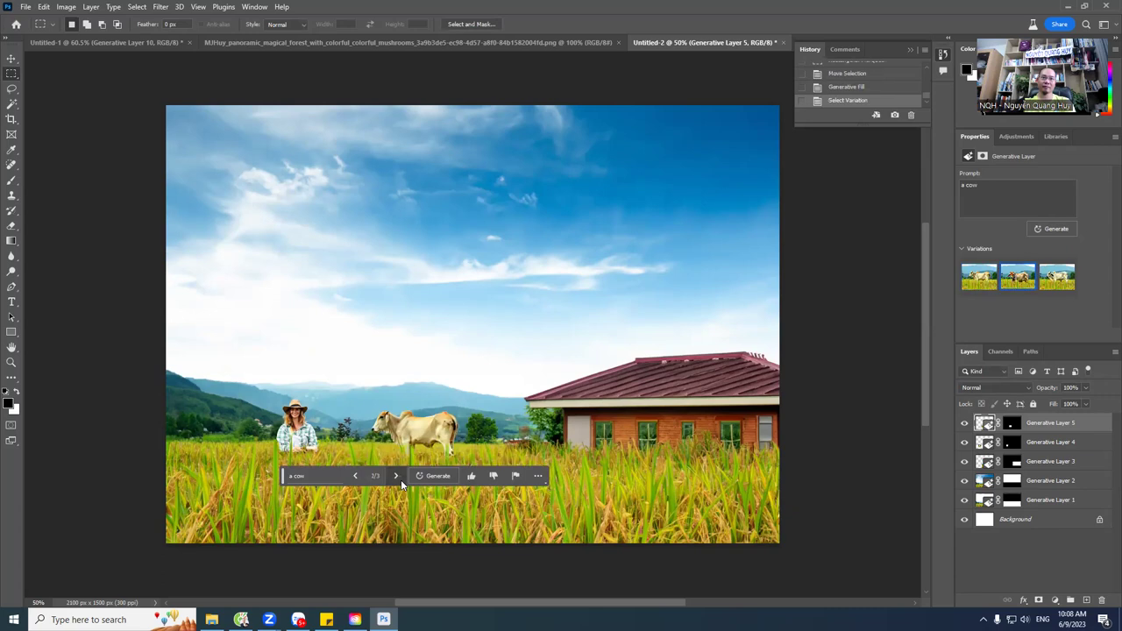
pyautogui.click(400, 480)
pyautogui.click(400, 479)
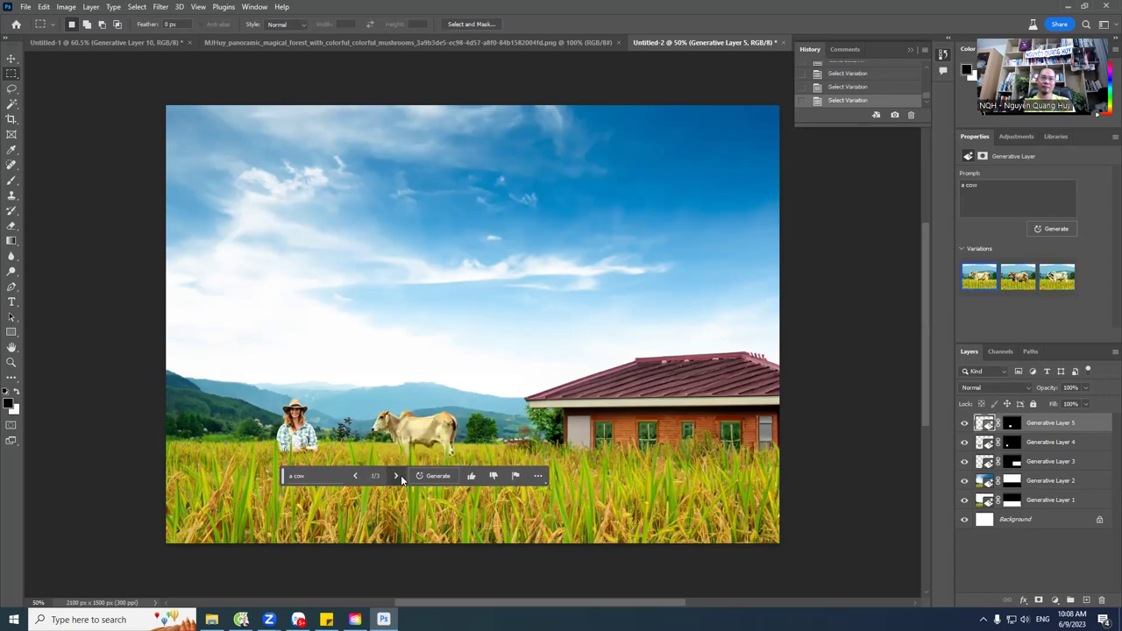
pyautogui.click(400, 479)
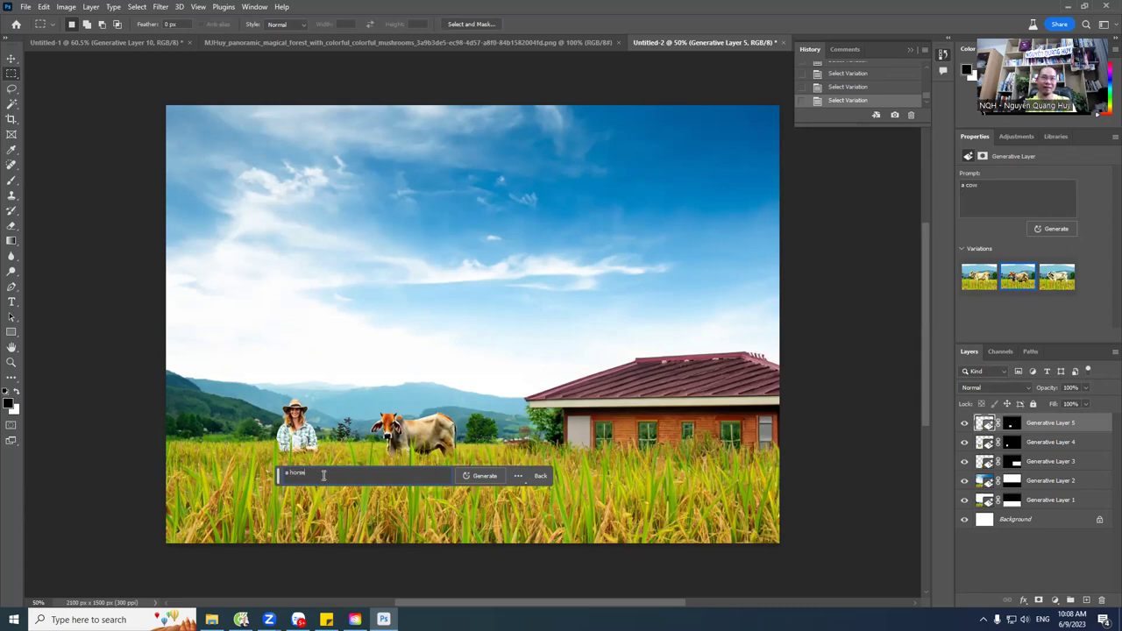
# Step: Generate 'a horse' in place of the cow, keep the third variation, and move the task bar up
pyautogui.press('Return')
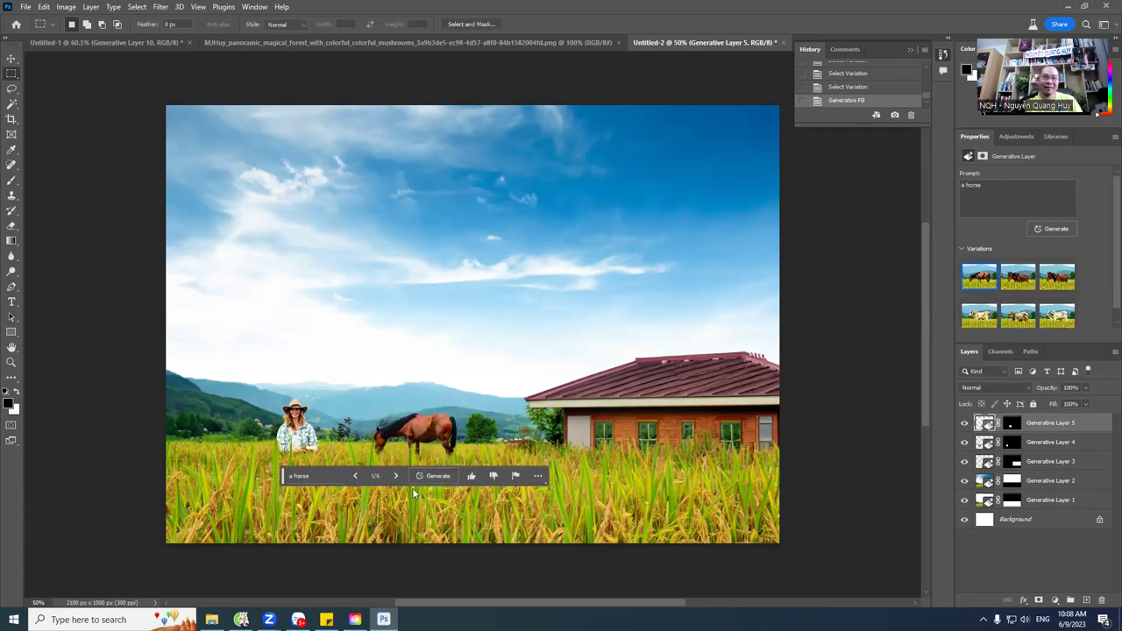
pyautogui.click(396, 477)
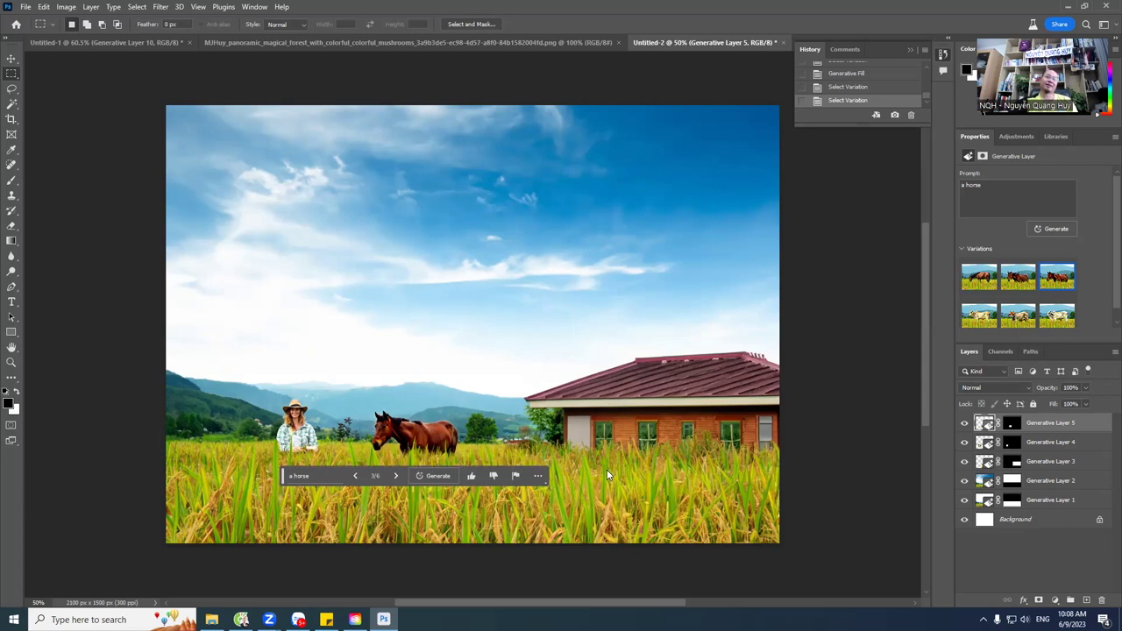
pyautogui.click(538, 476)
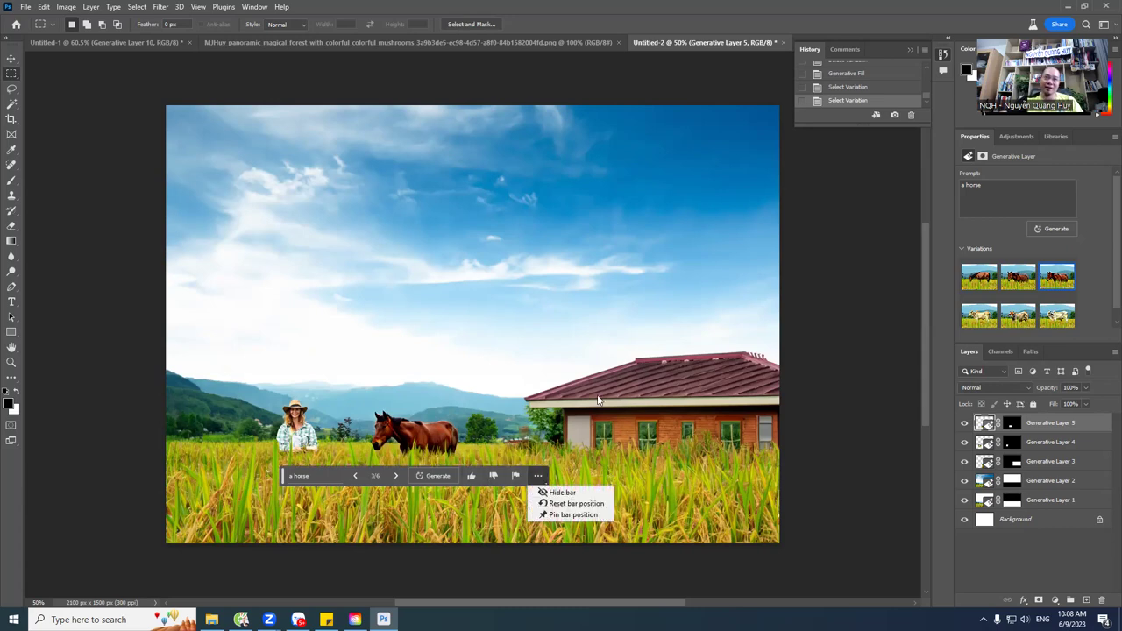
pyautogui.moveTo(286, 481); pyautogui.dragTo(543, 290)
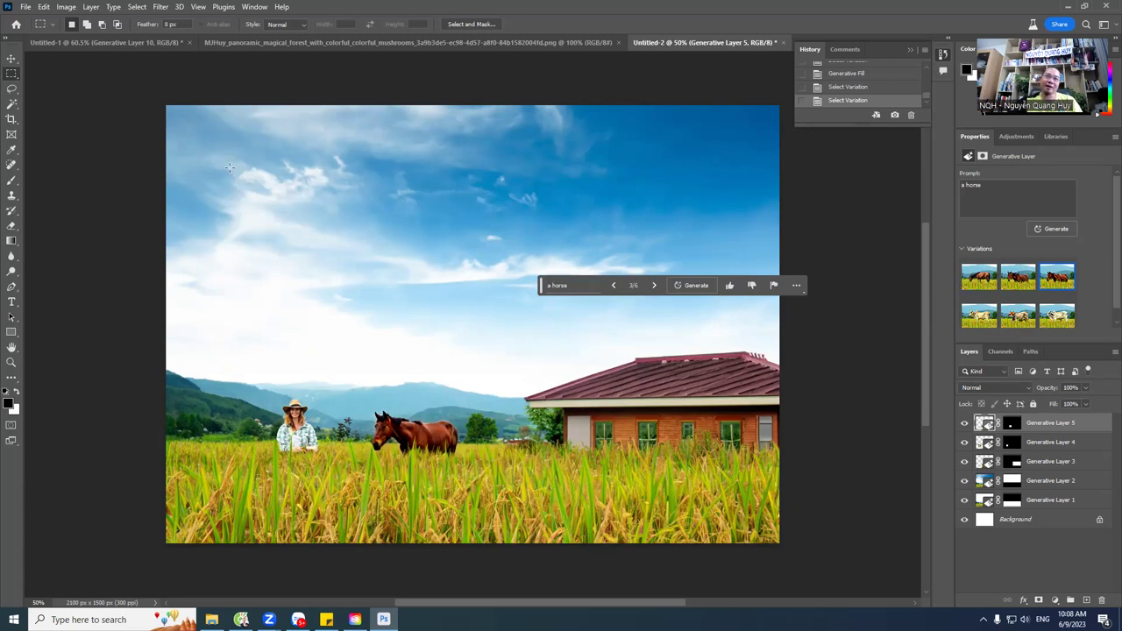
# Step: Marquee the upper-left sky, generate 'a plane', and keep the white airliner variation
pyautogui.moveTo(227, 165); pyautogui.dragTo(349, 256)
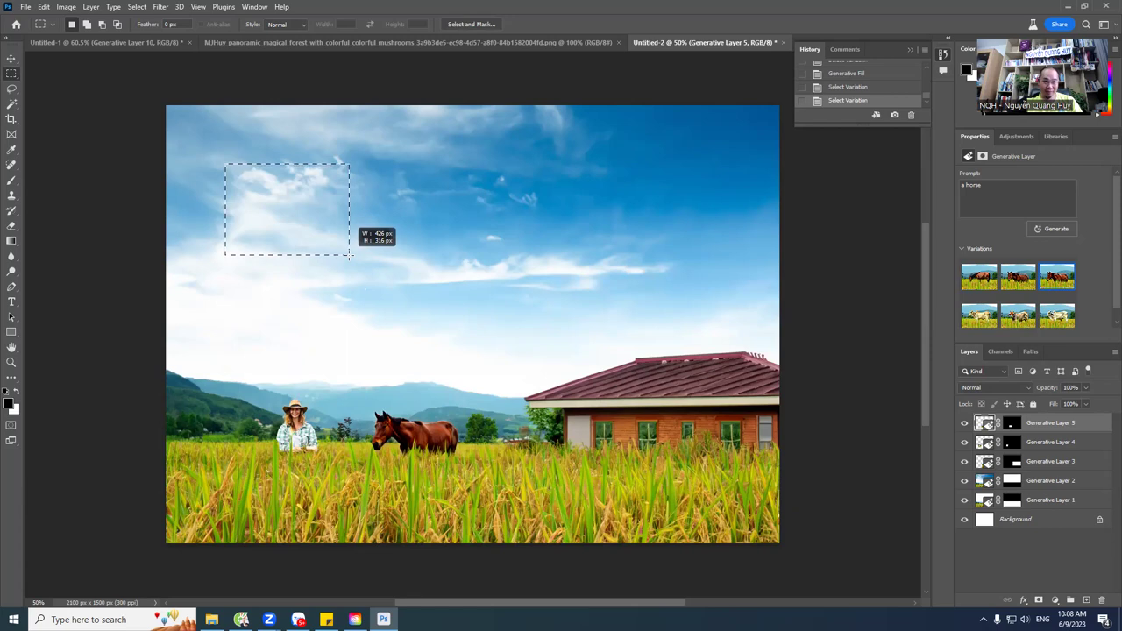
pyautogui.moveTo(349, 255)
pyautogui.mouseDown()
pyautogui.moveTo(401, 257)
pyautogui.moveTo(396, 276)
pyautogui.moveTo(370, 238)
pyautogui.mouseUp()
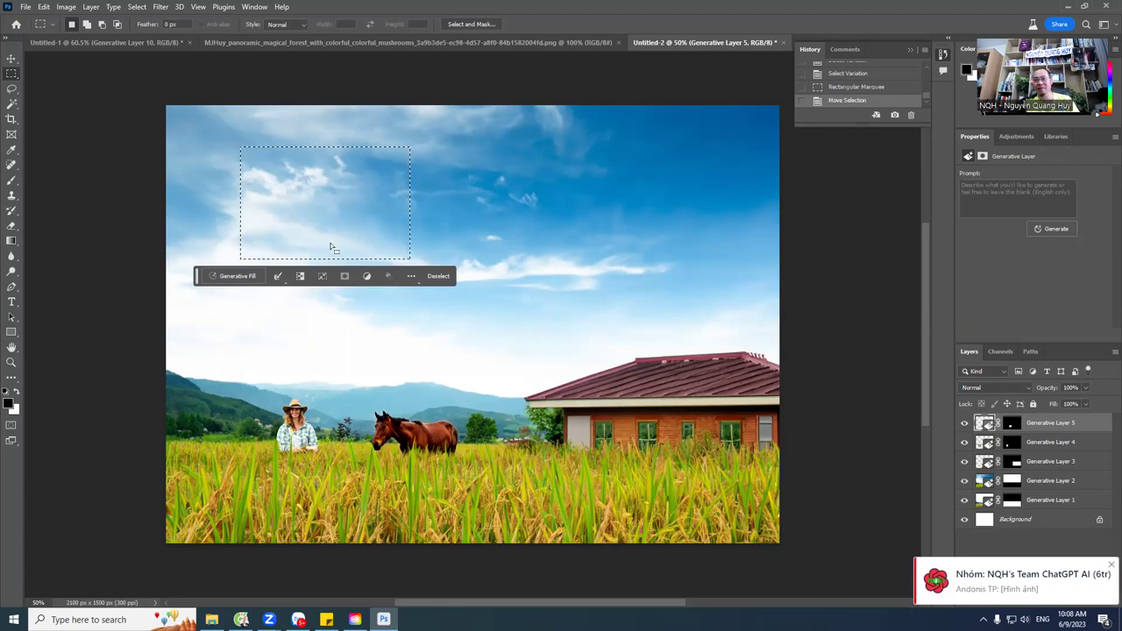
pyautogui.click(251, 279)
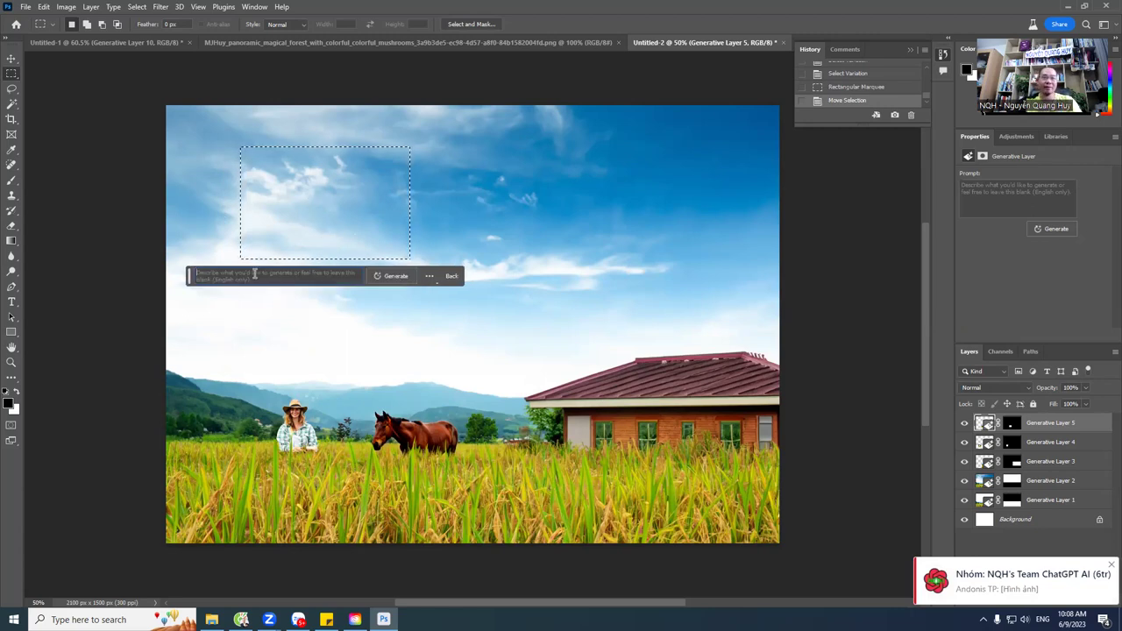
pyautogui.write('apl')
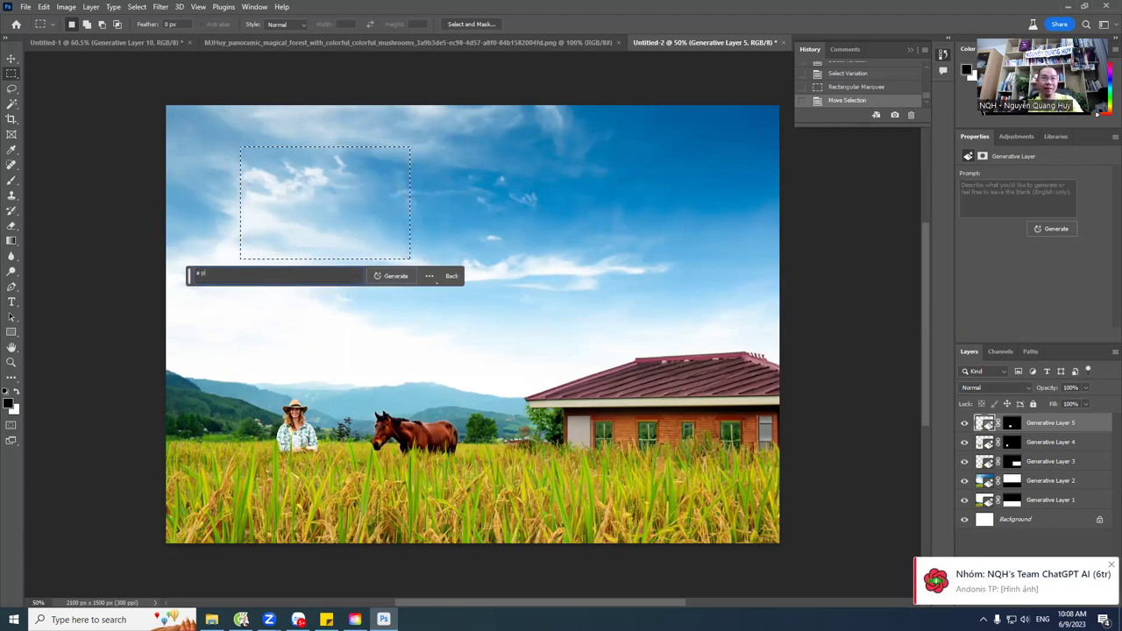
pyautogui.write('t')
pyautogui.press('Return')
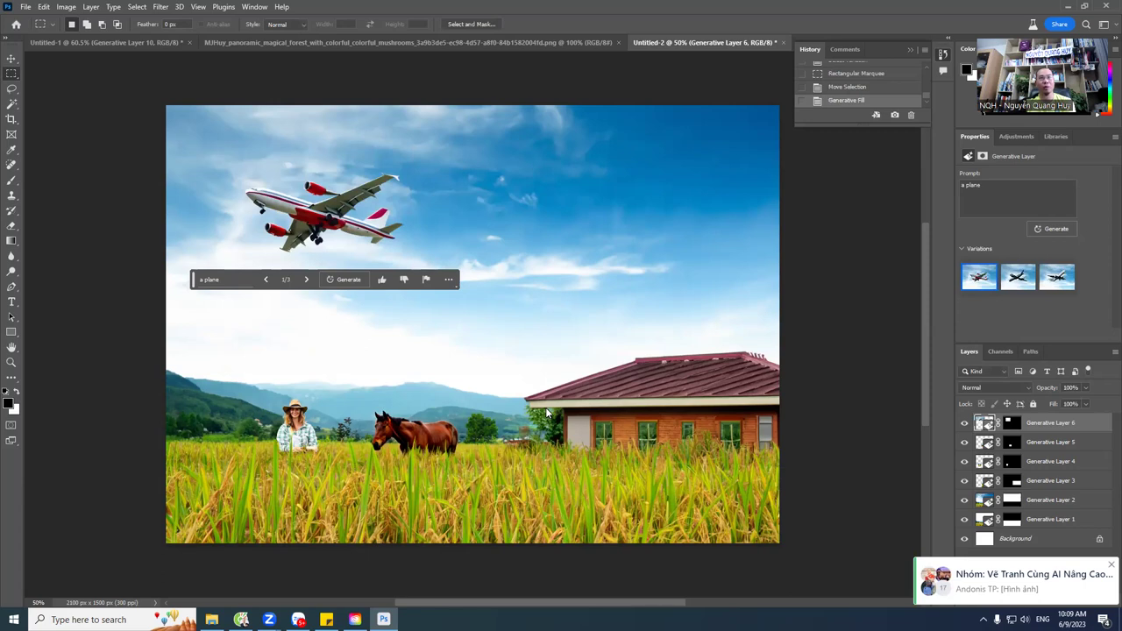
pyautogui.click(306, 280)
pyautogui.click(306, 280)
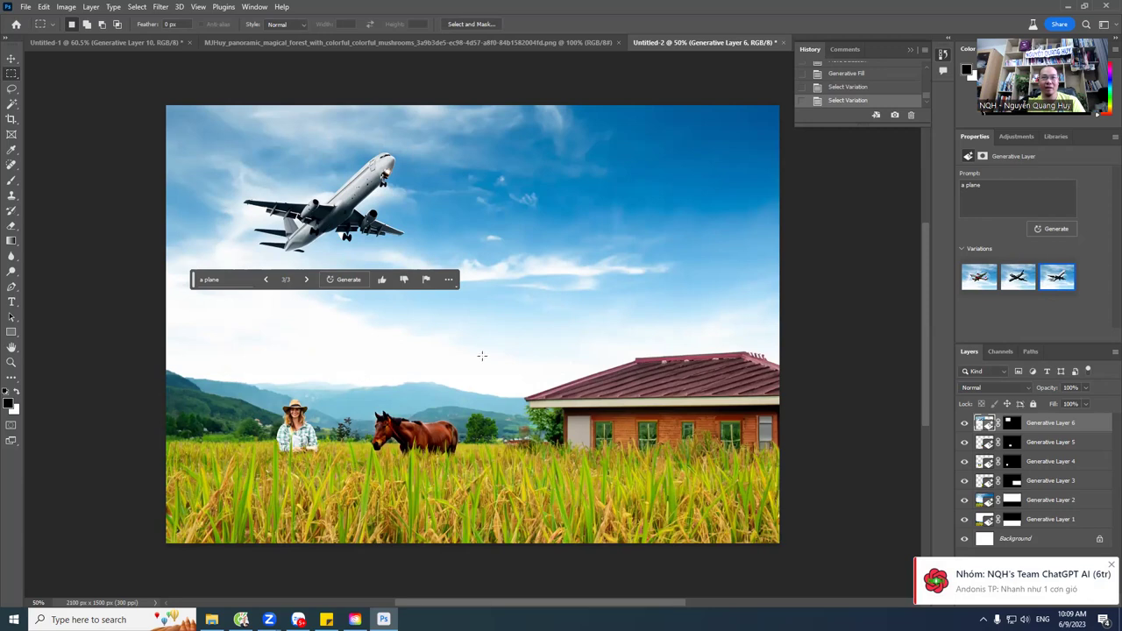
# Step: Marquee the upper-right sky and generate 'the sun'
pyautogui.moveTo(613, 144); pyautogui.dragTo(768, 270)
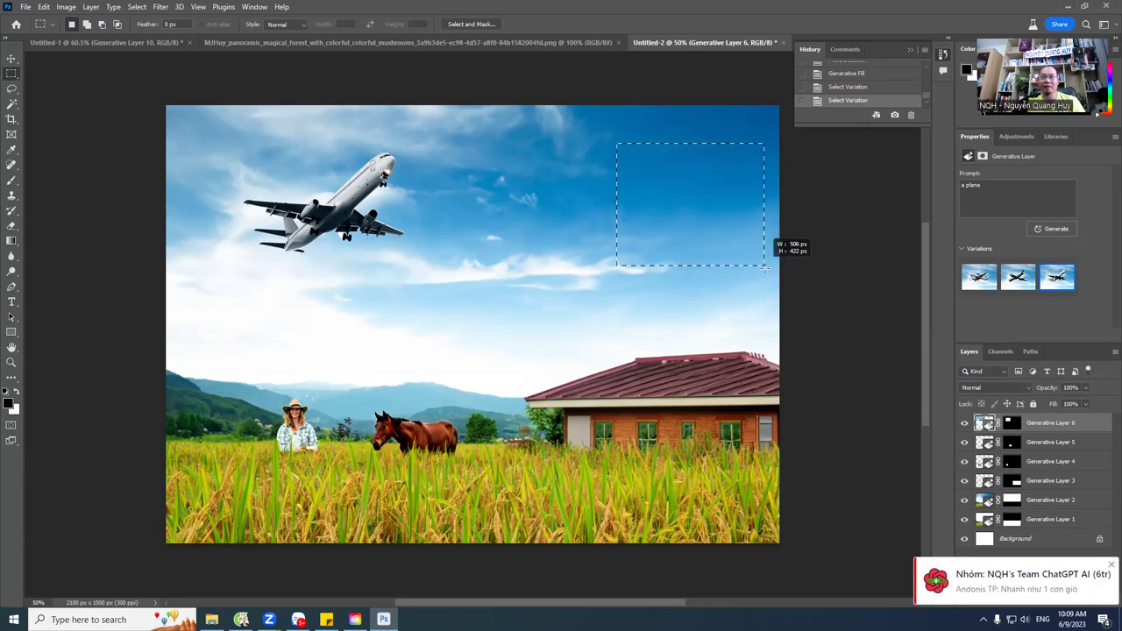
pyautogui.moveTo(675, 216); pyautogui.dragTo(660, 205)
pyautogui.click(585, 275)
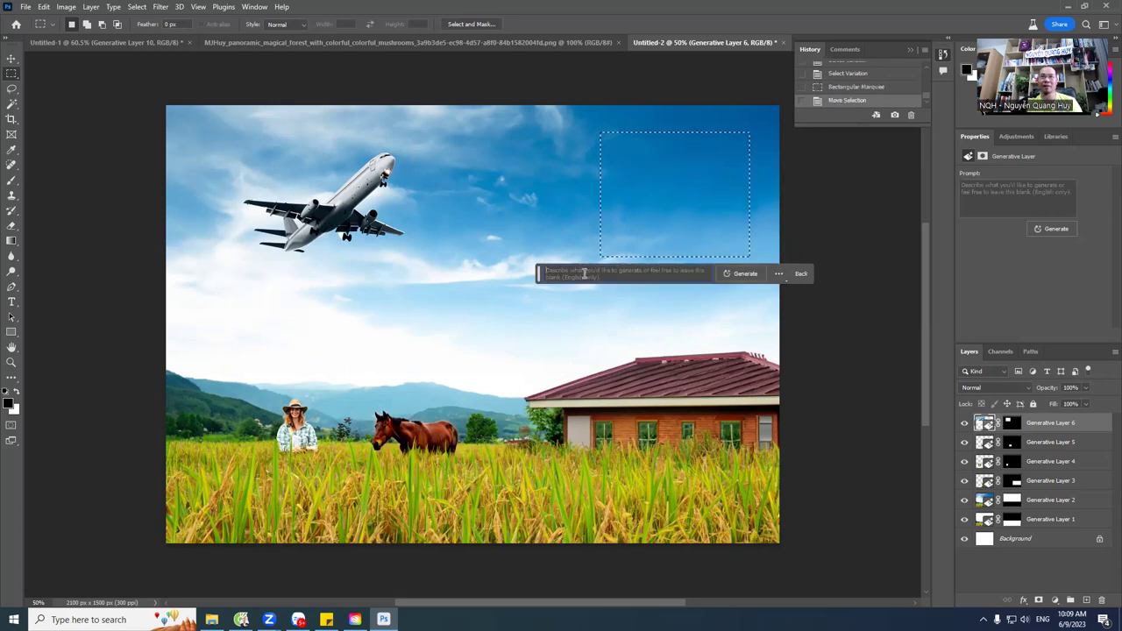
pyautogui.write('the')
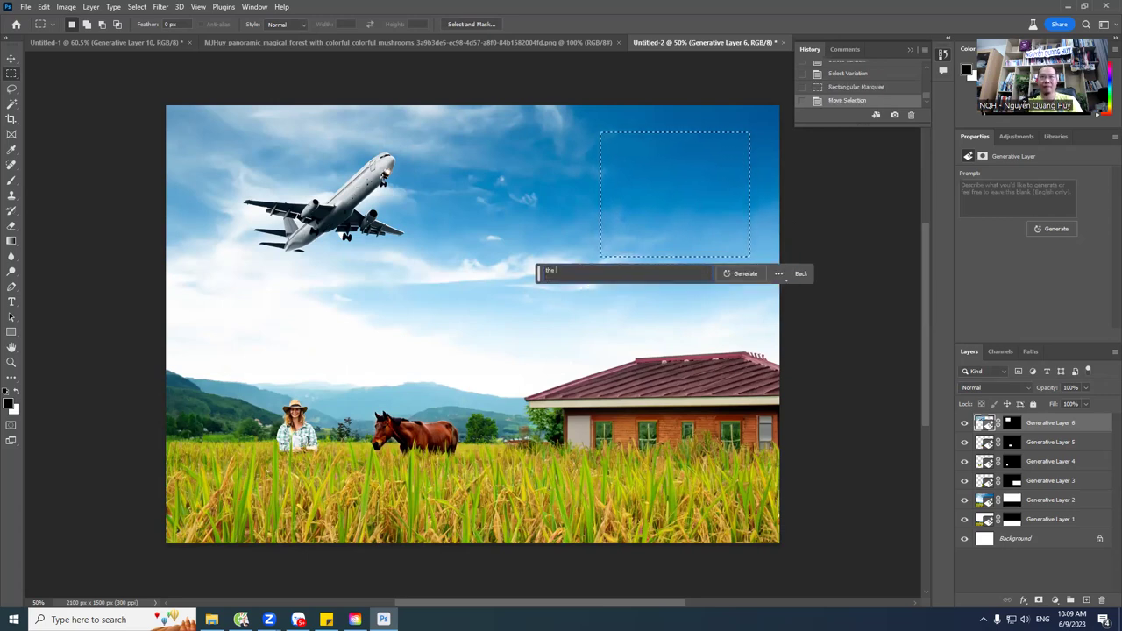
pyautogui.press('Return')
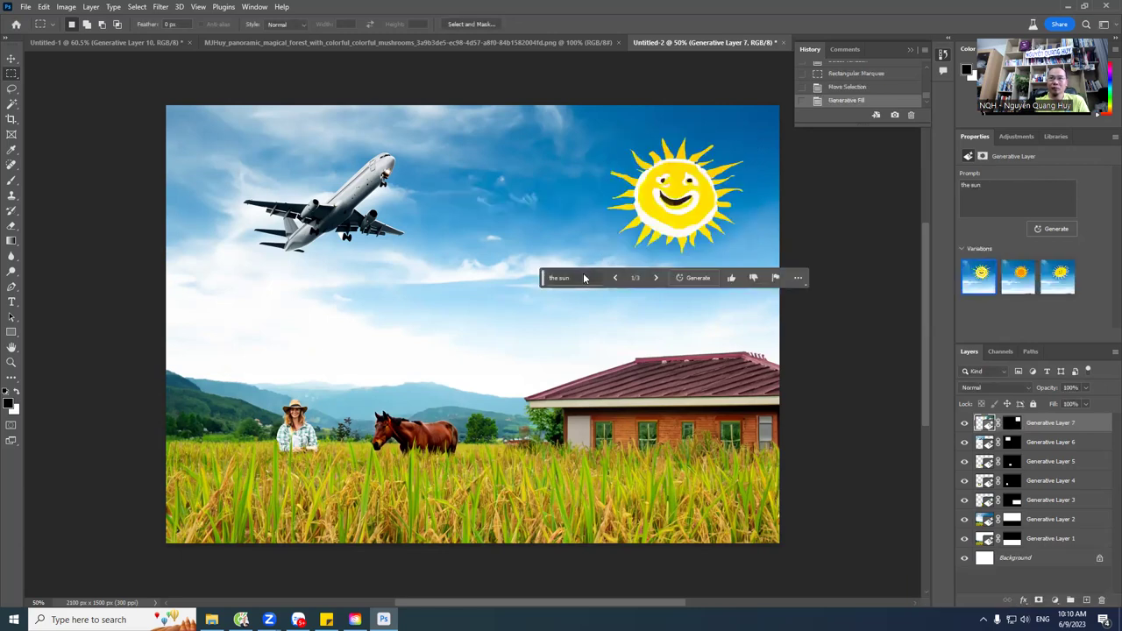
# Step: Compare the cartoon sun variations, then hide Generative Layer 7
pyautogui.click(656, 278)
pyautogui.click(654, 279)
pyautogui.click(656, 280)
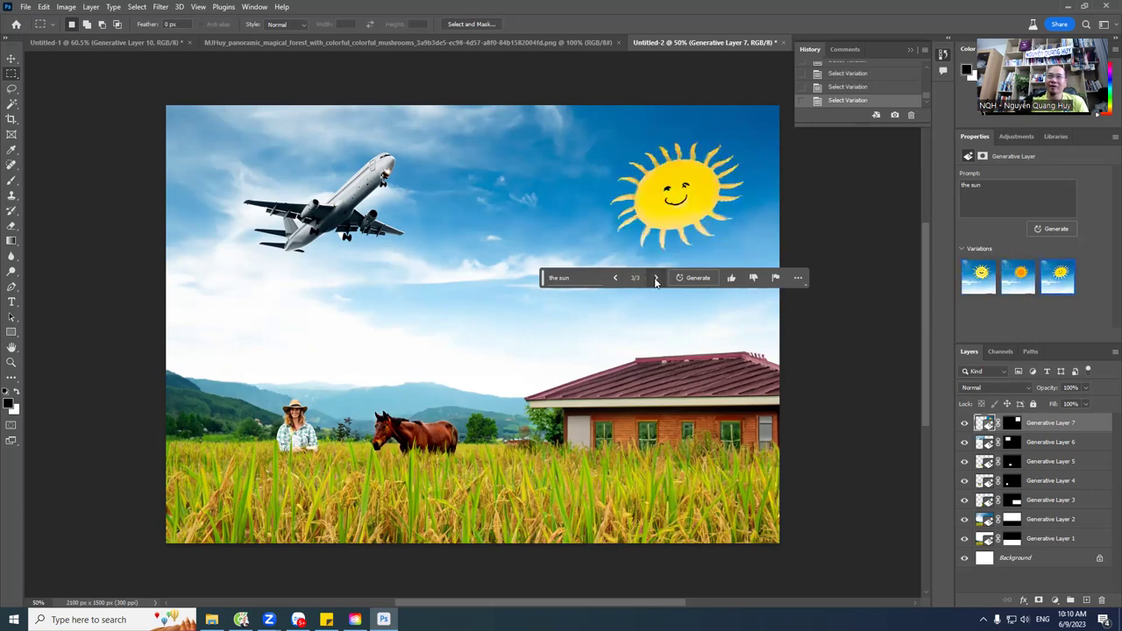
pyautogui.click(656, 279)
pyautogui.click(965, 423)
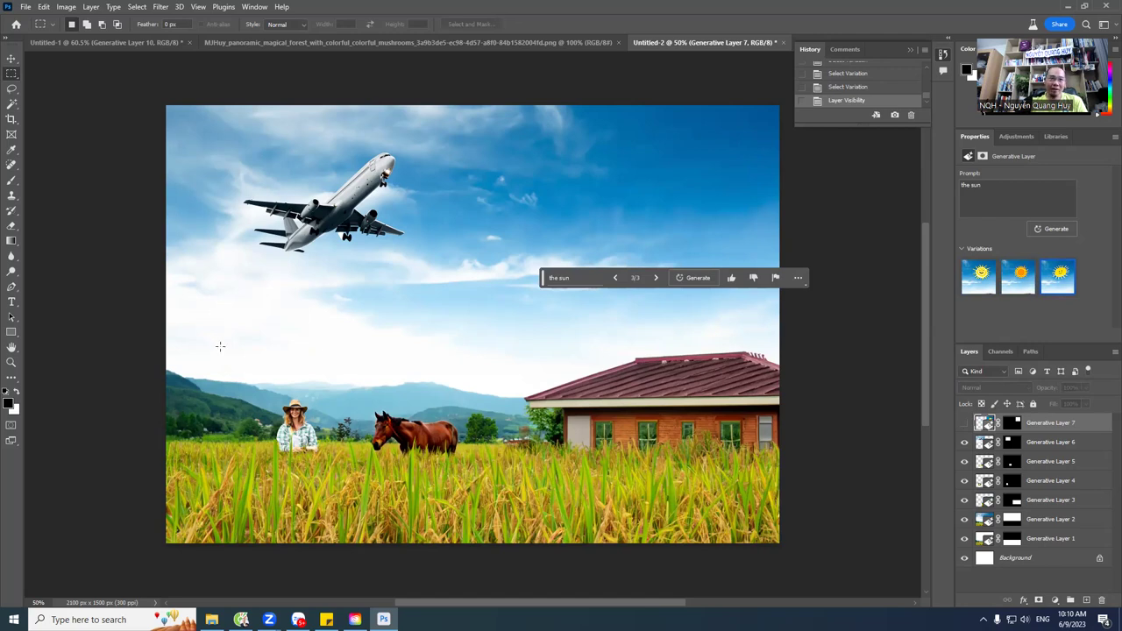
# Step: Marquee a tall area left of the girl, generate 'a tre', and keep the red-bladed wind turbine
pyautogui.moveTo(187, 259); pyautogui.dragTo(259, 449)
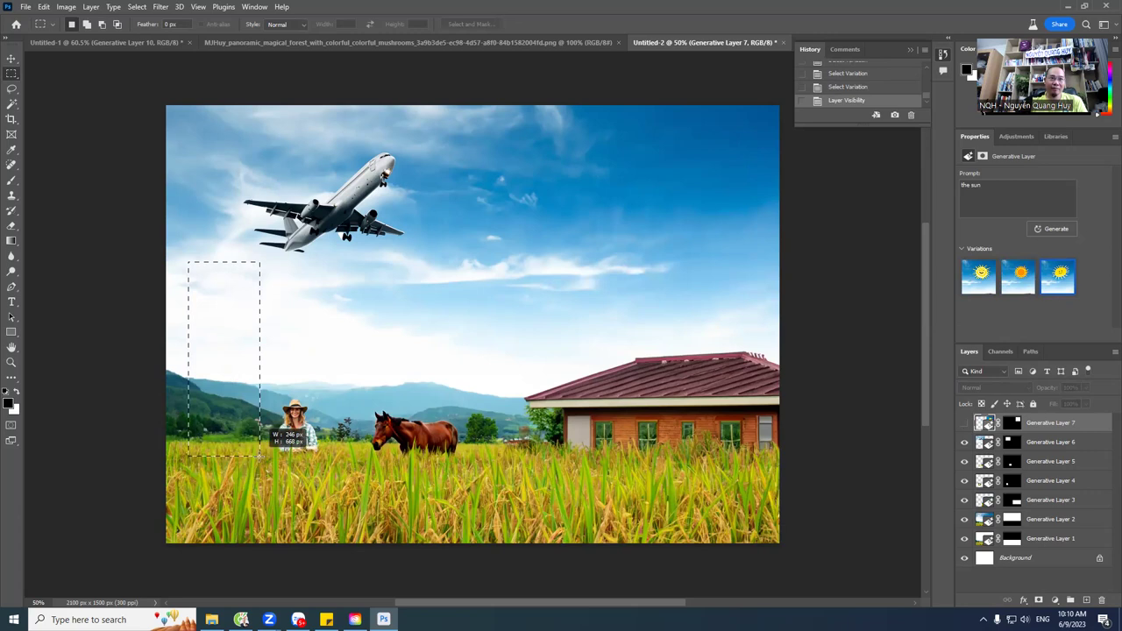
pyautogui.moveTo(258, 449)
pyautogui.mouseDown()
pyautogui.moveTo(310, 451)
pyautogui.moveTo(286, 455)
pyautogui.mouseUp()
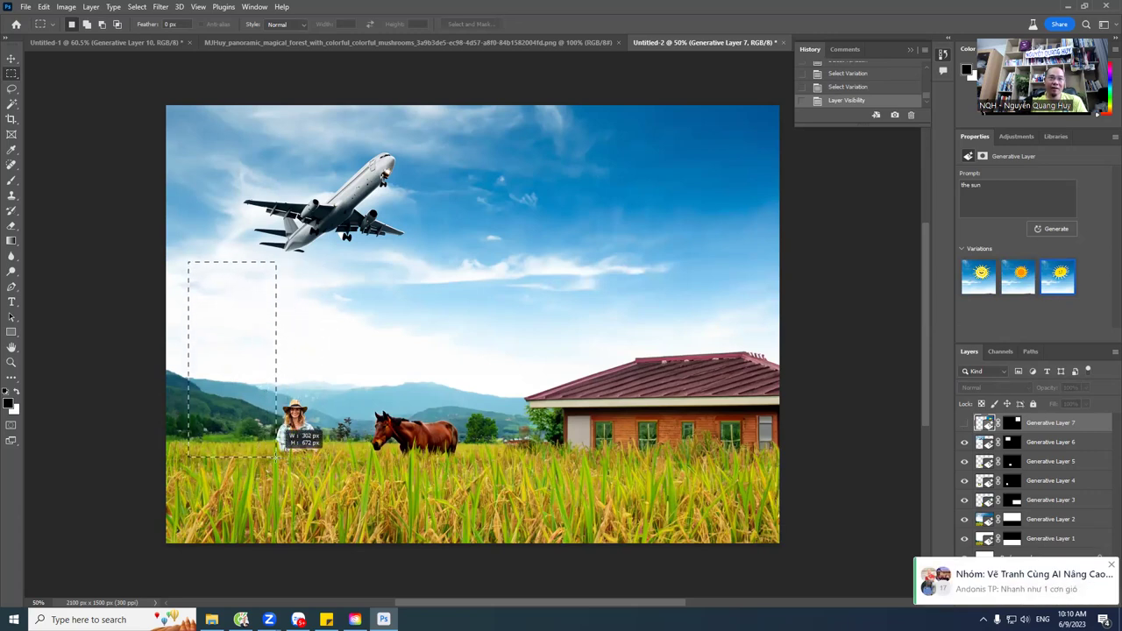
pyautogui.moveTo(286, 456); pyautogui.dragTo(269, 457)
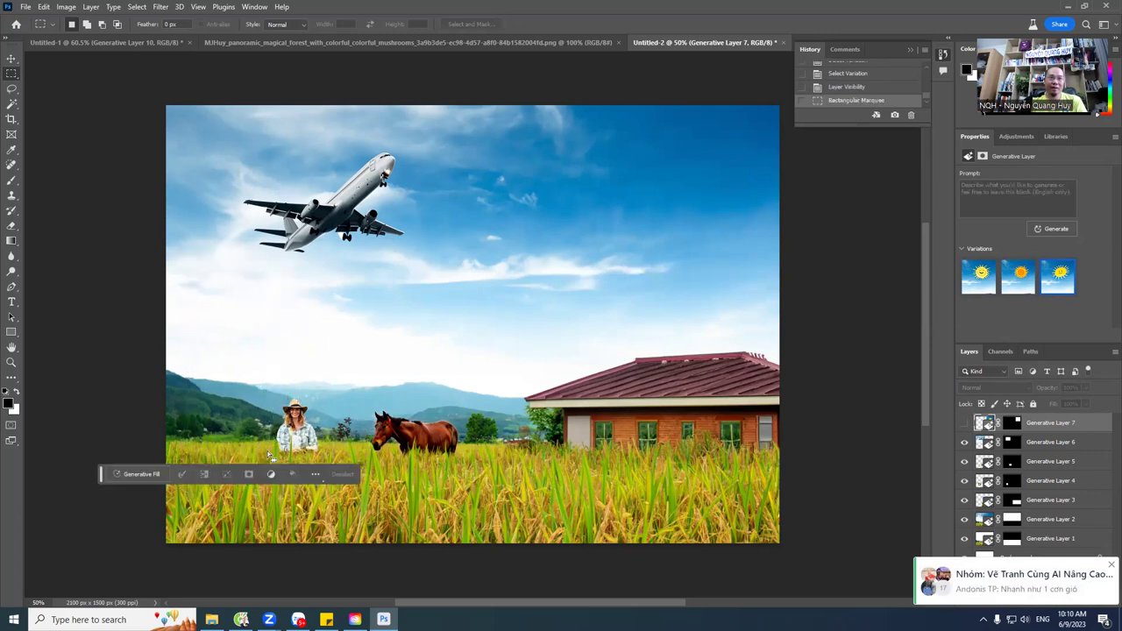
pyautogui.click(158, 478)
pyautogui.write('tre')
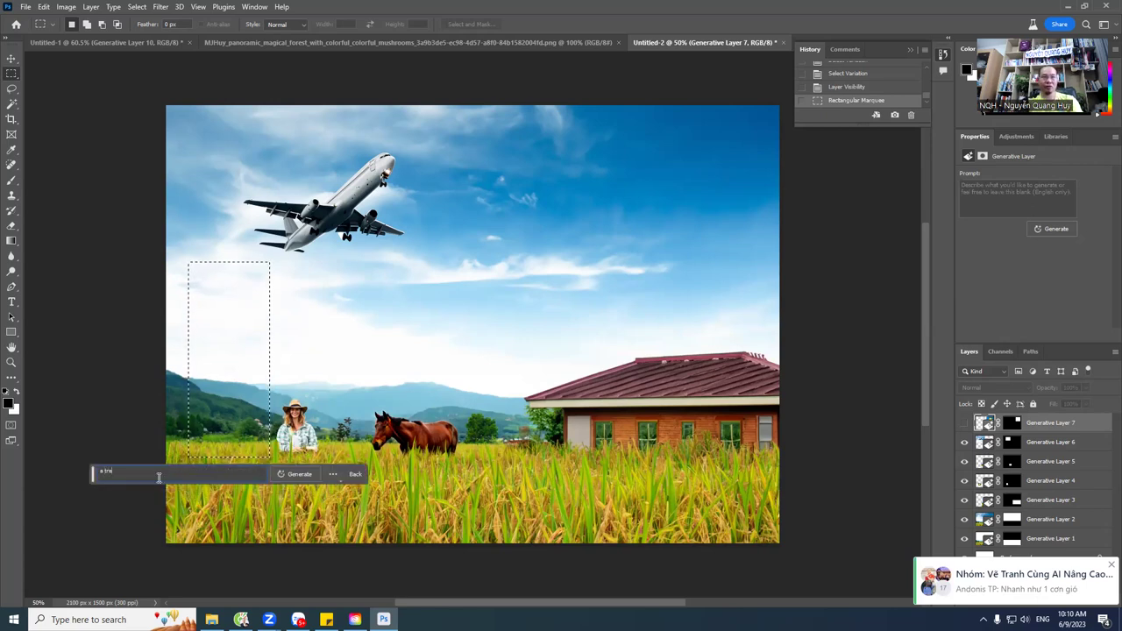
pyautogui.press('Return')
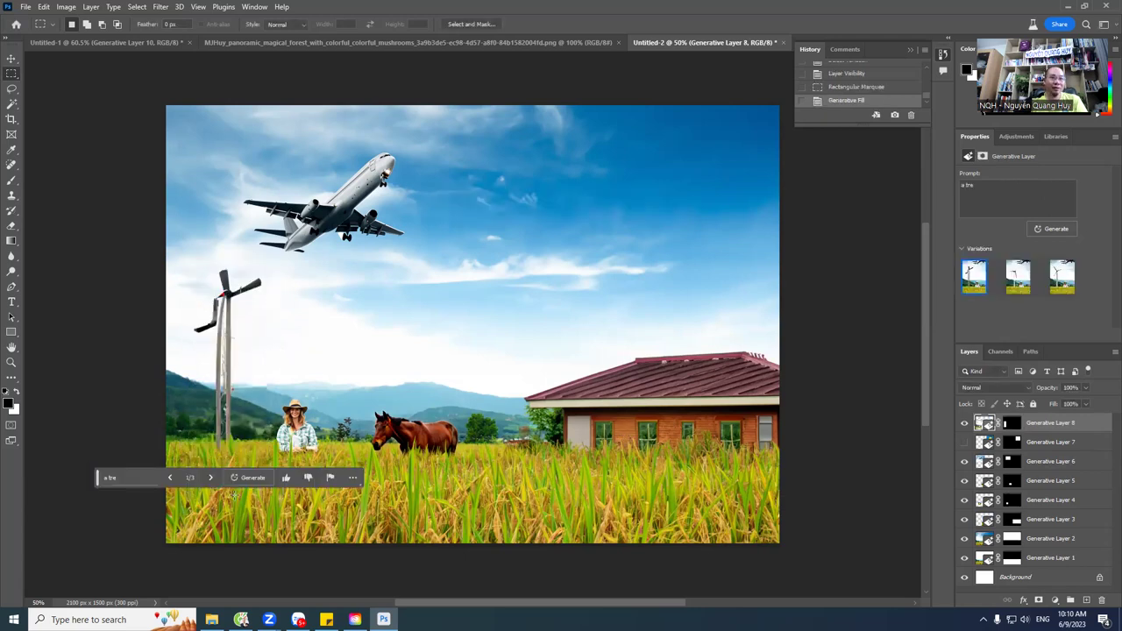
pyautogui.click(212, 478)
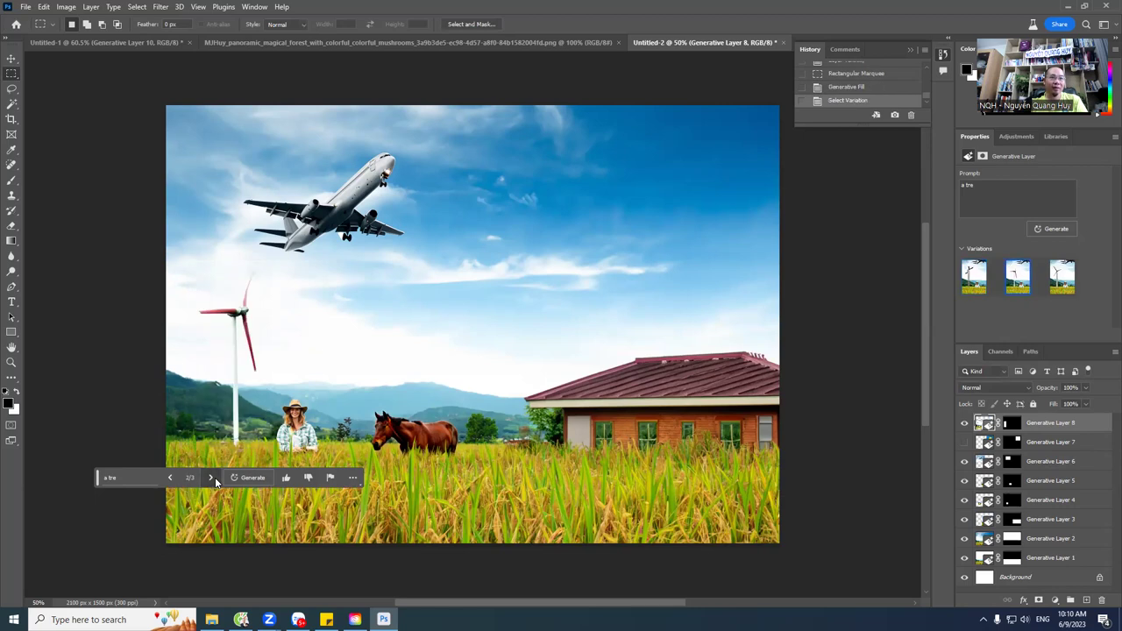
pyautogui.click(124, 477)
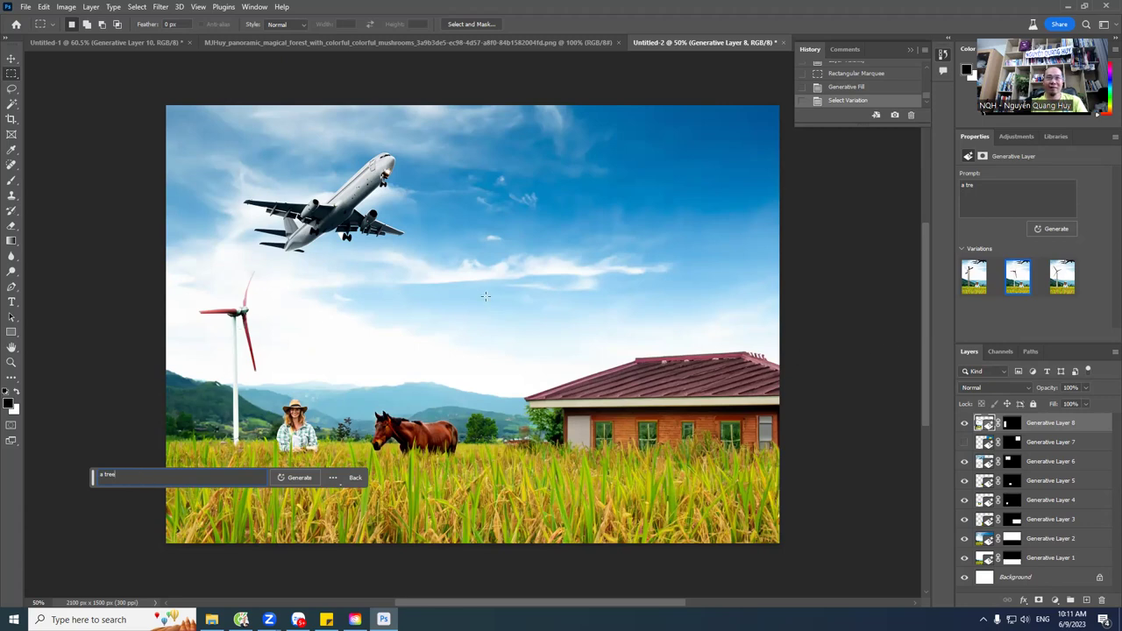
# Step: Fill the gap between the horse and house with 'some trees', nudging the selection right and down
pyautogui.moveTo(434, 289); pyautogui.dragTo(524, 454)
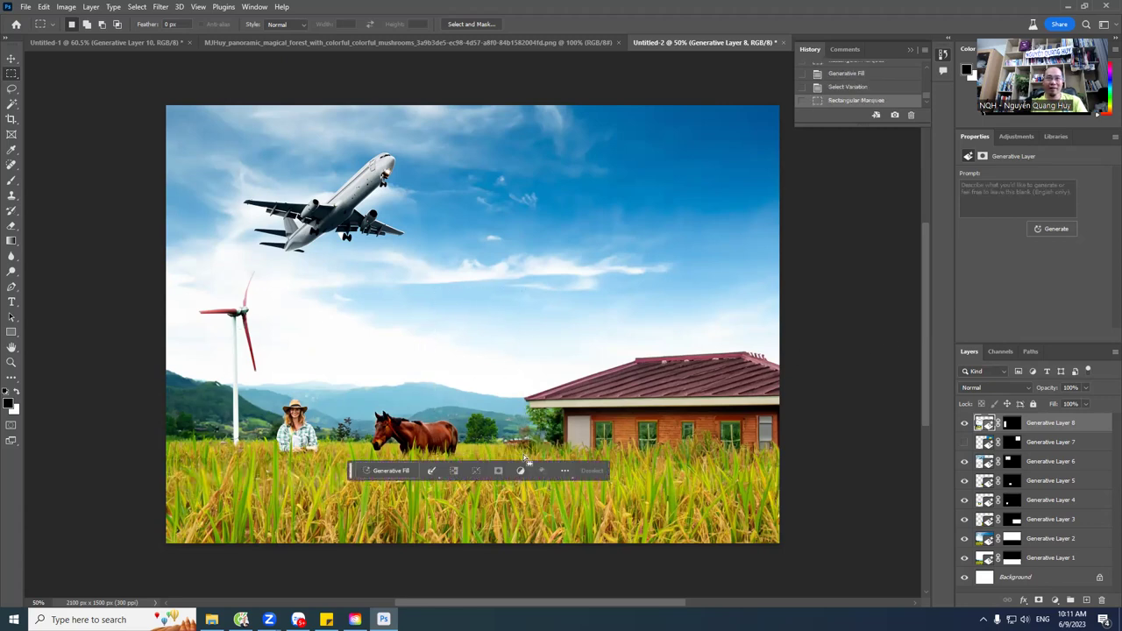
pyautogui.click(400, 470)
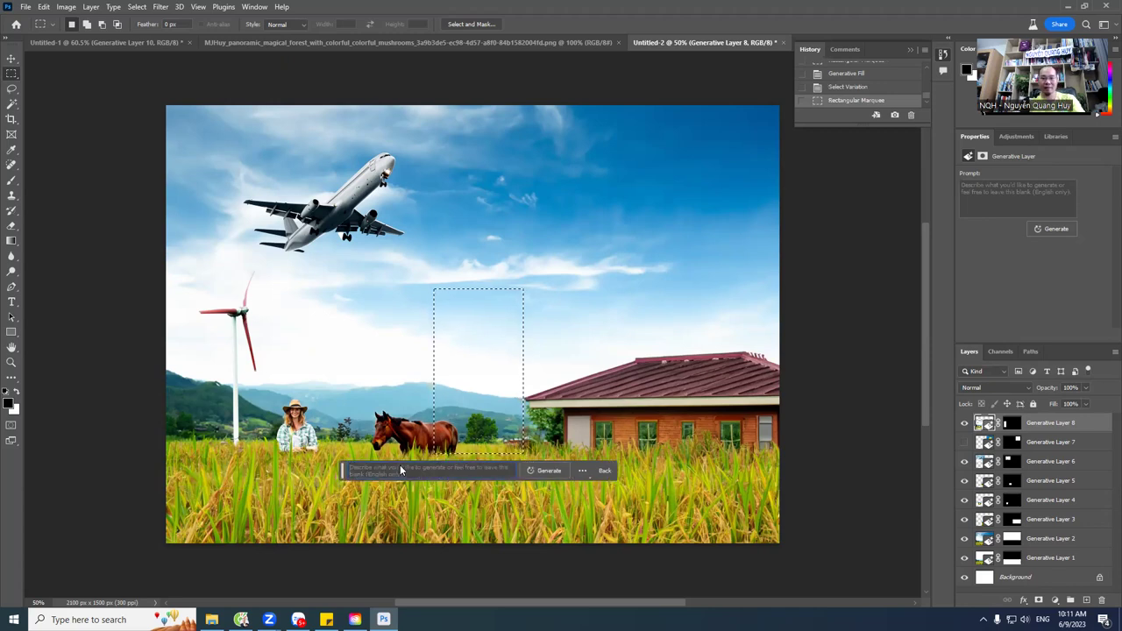
pyautogui.write('some t')
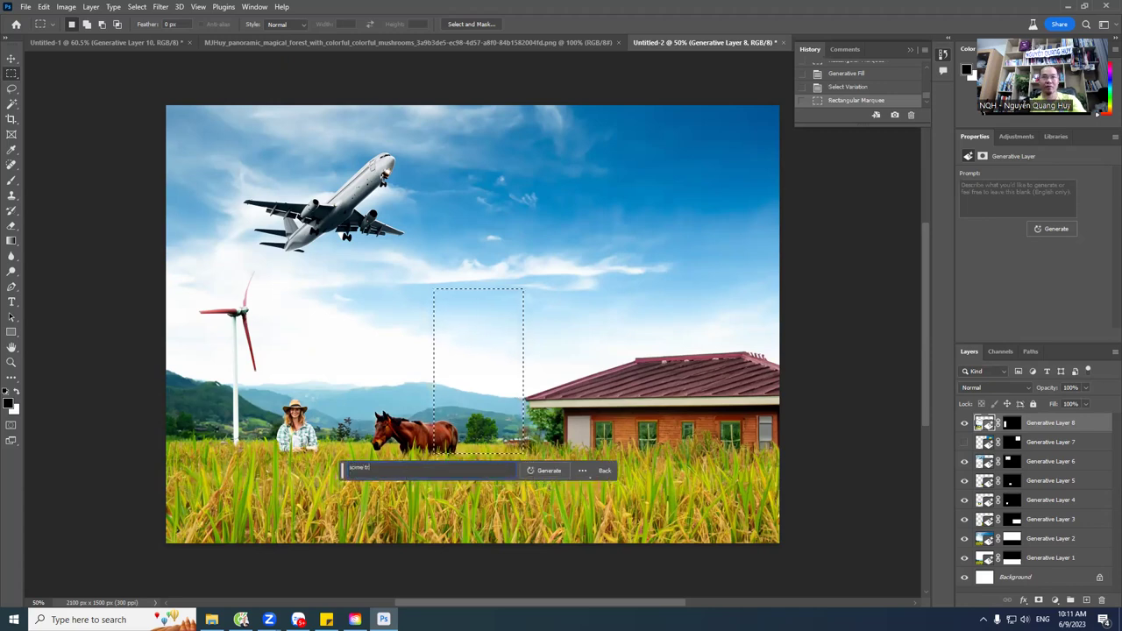
pyautogui.write('rees')
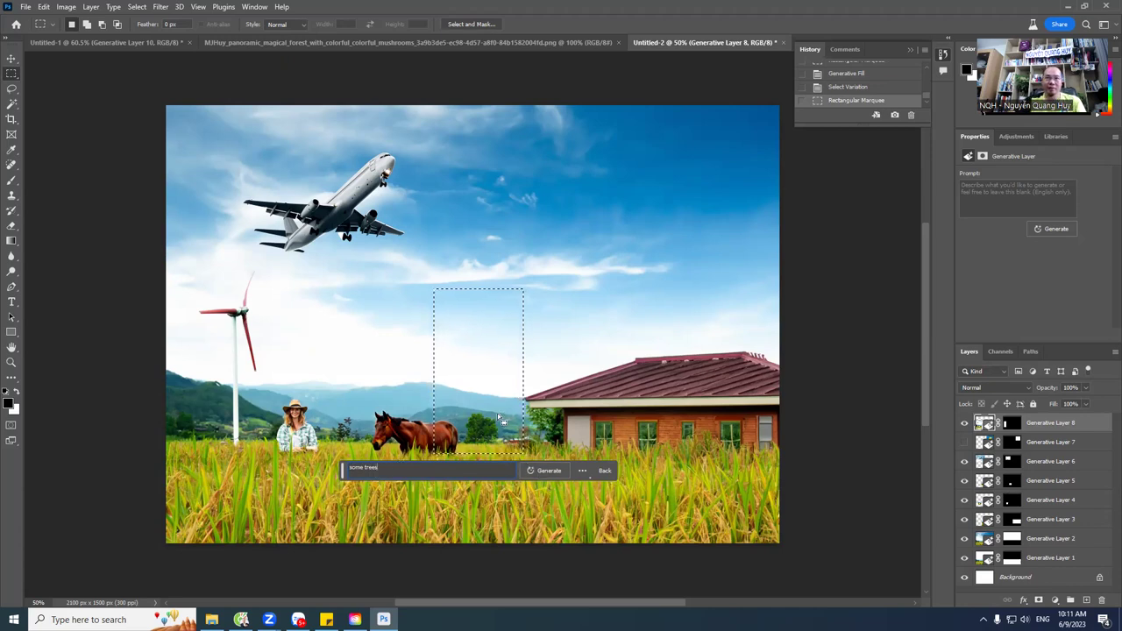
pyautogui.moveTo(505, 420); pyautogui.dragTo(519, 429)
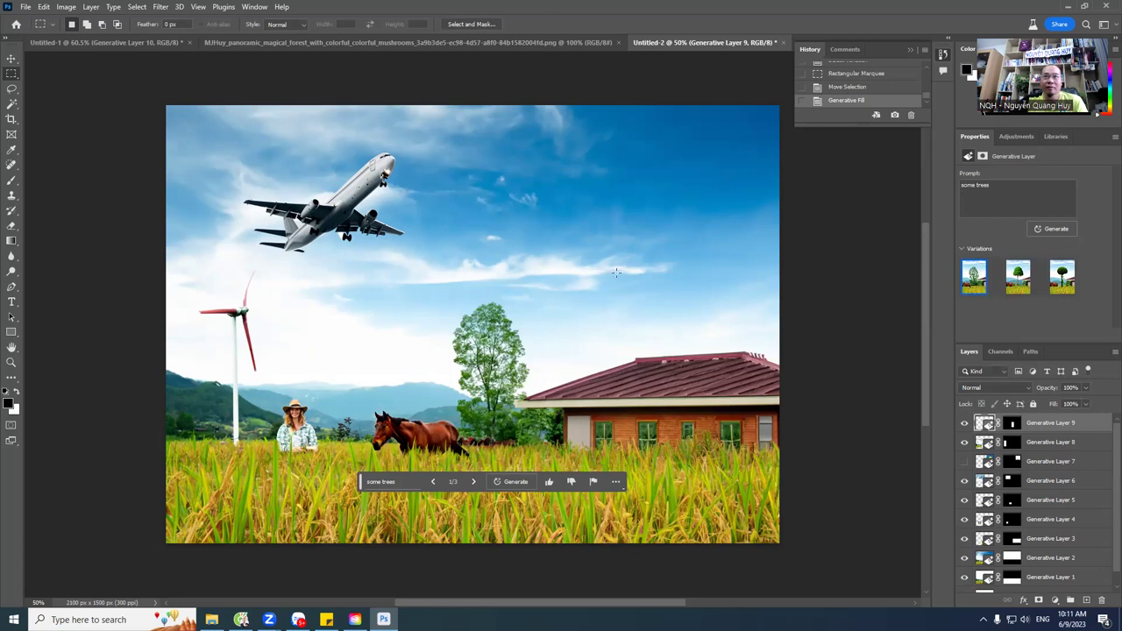
pyautogui.moveTo(514, 229); pyautogui.dragTo(806, 385)
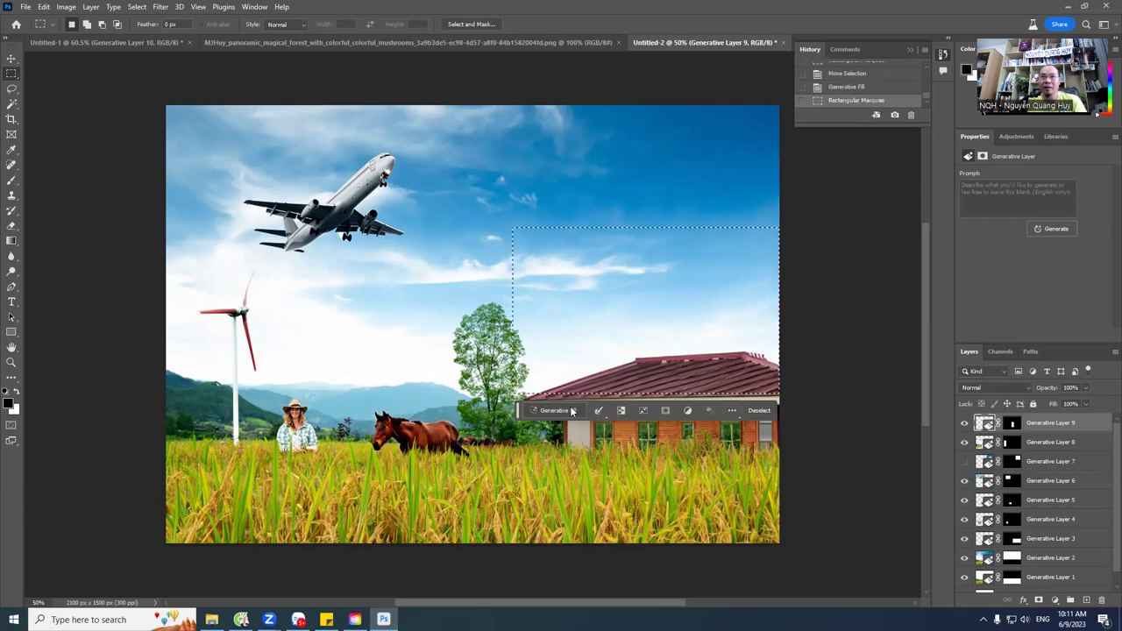
# Step: Generate 'trees' above the house, keep the big round one, and marquee the lower-right field
pyautogui.write('trees')
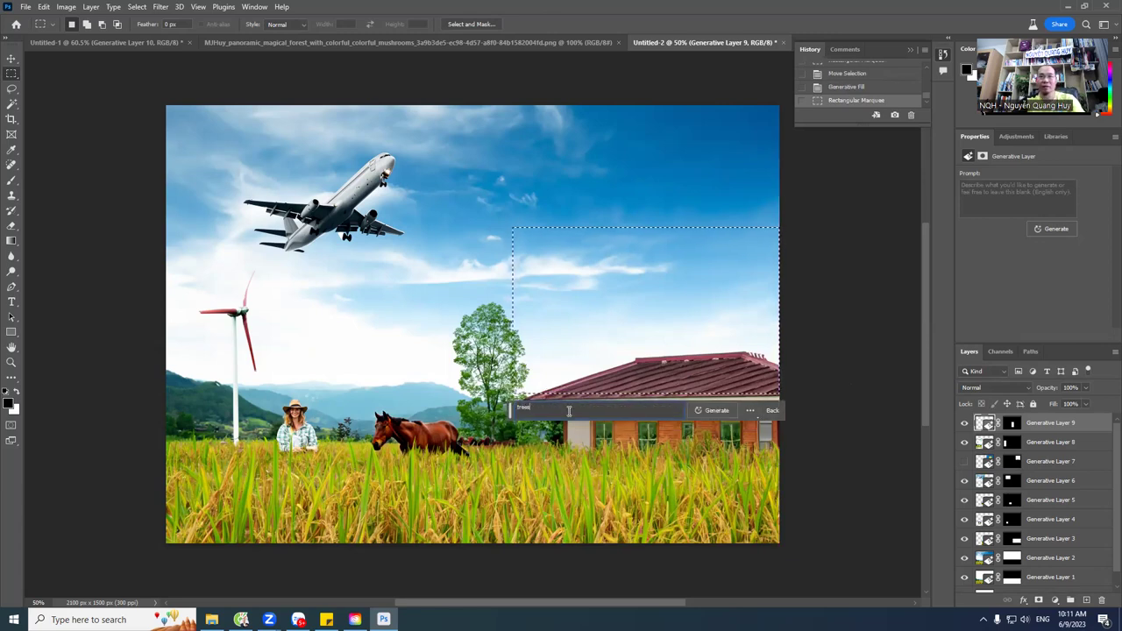
pyautogui.press('Return')
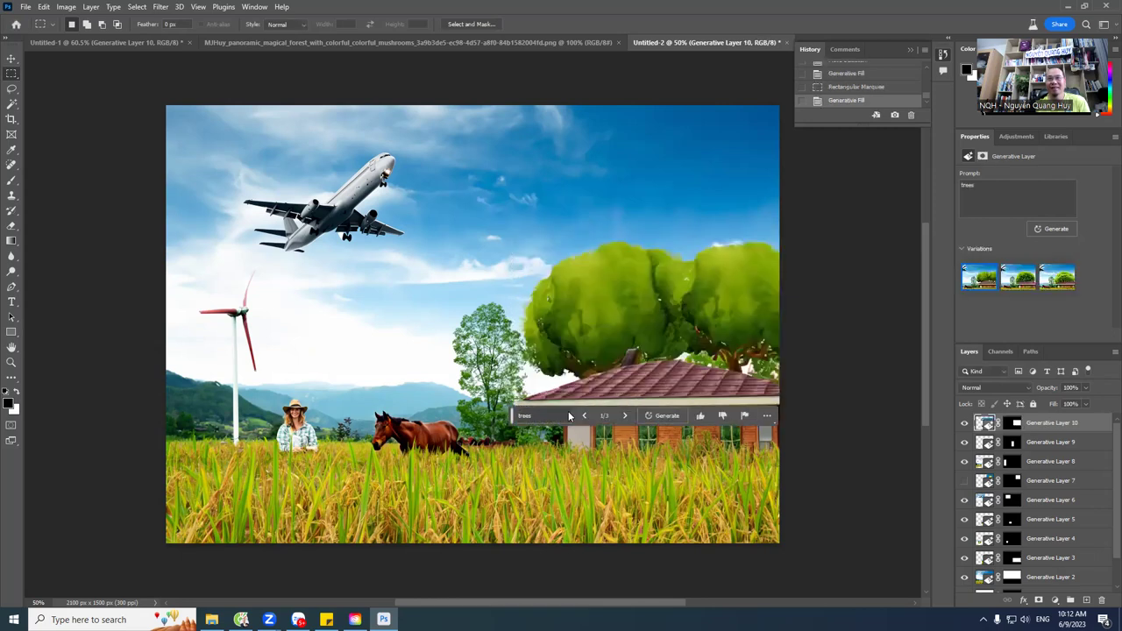
pyautogui.click(624, 416)
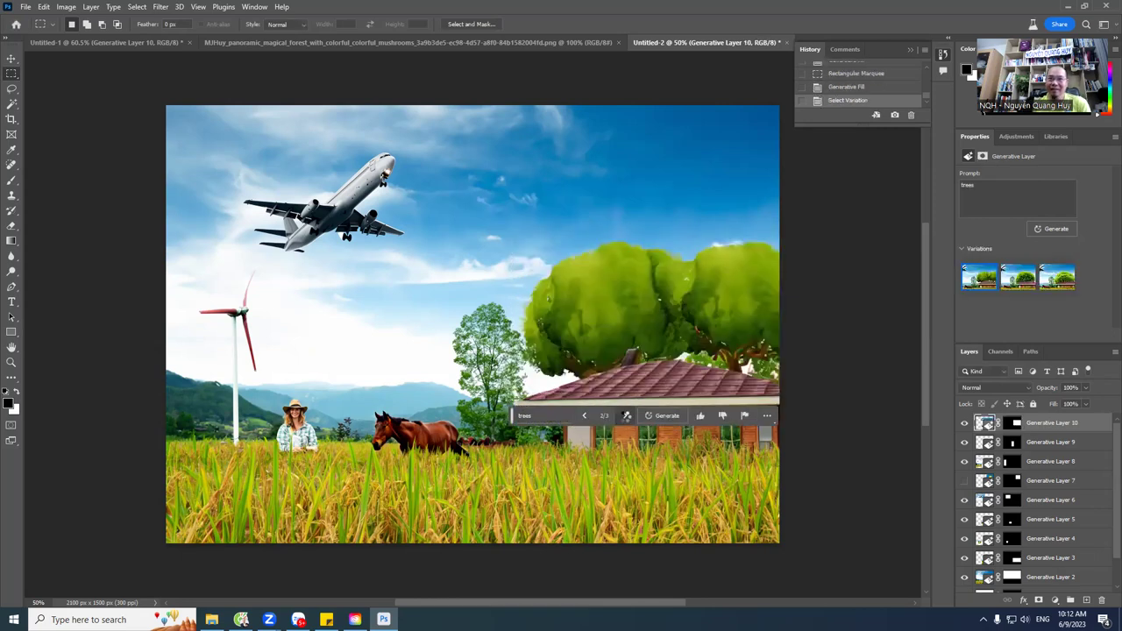
pyautogui.click(625, 417)
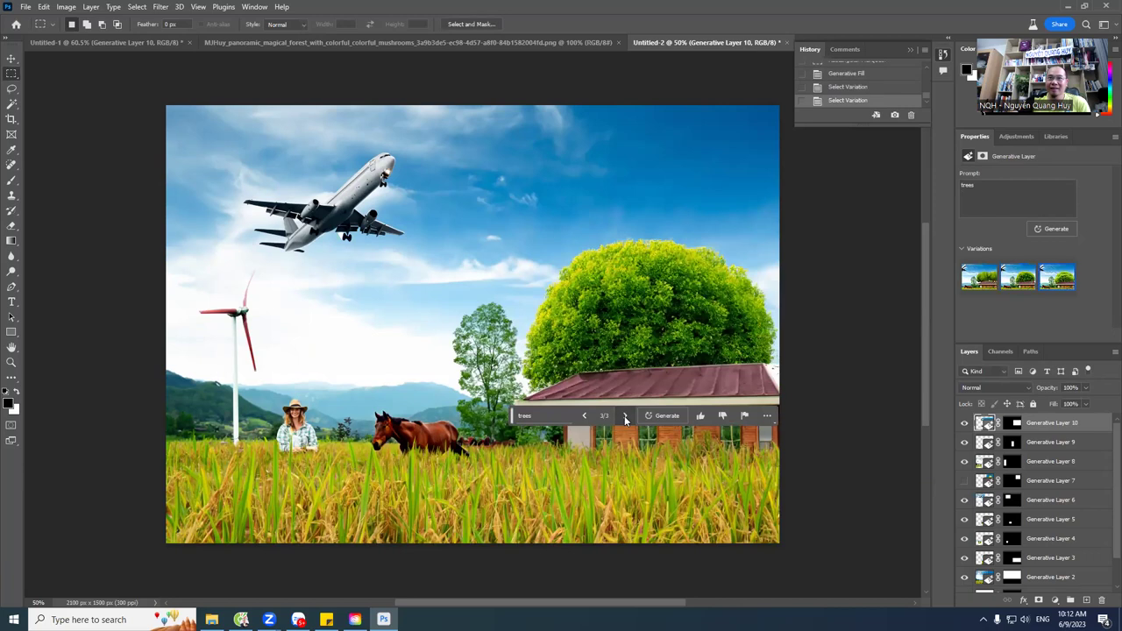
pyautogui.click(625, 417)
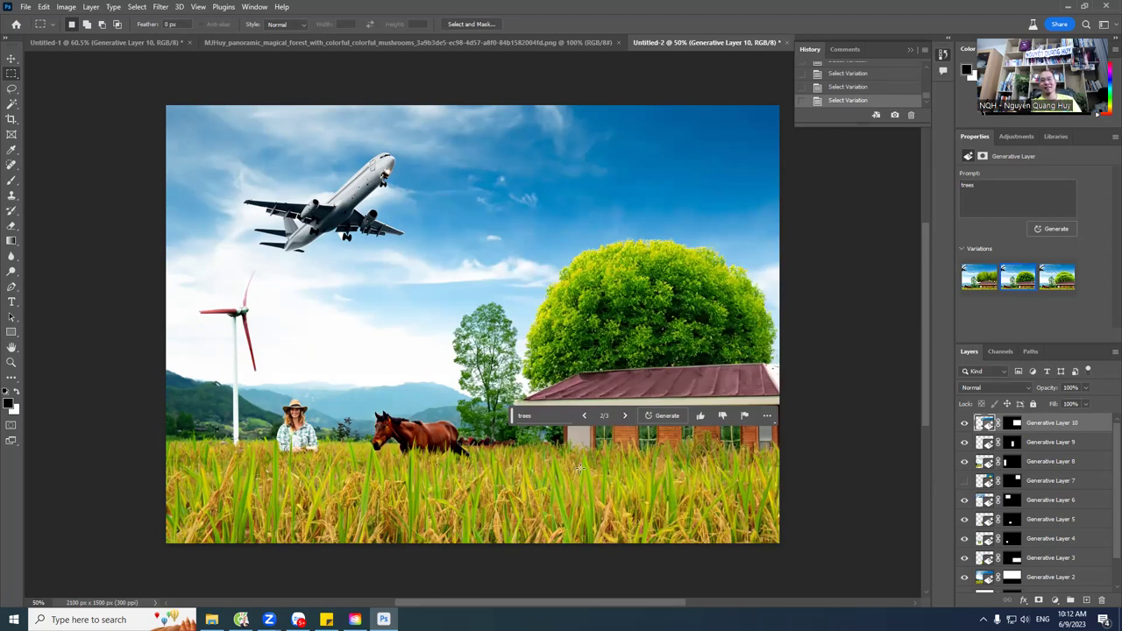
pyautogui.moveTo(515, 408); pyautogui.dragTo(542, 176)
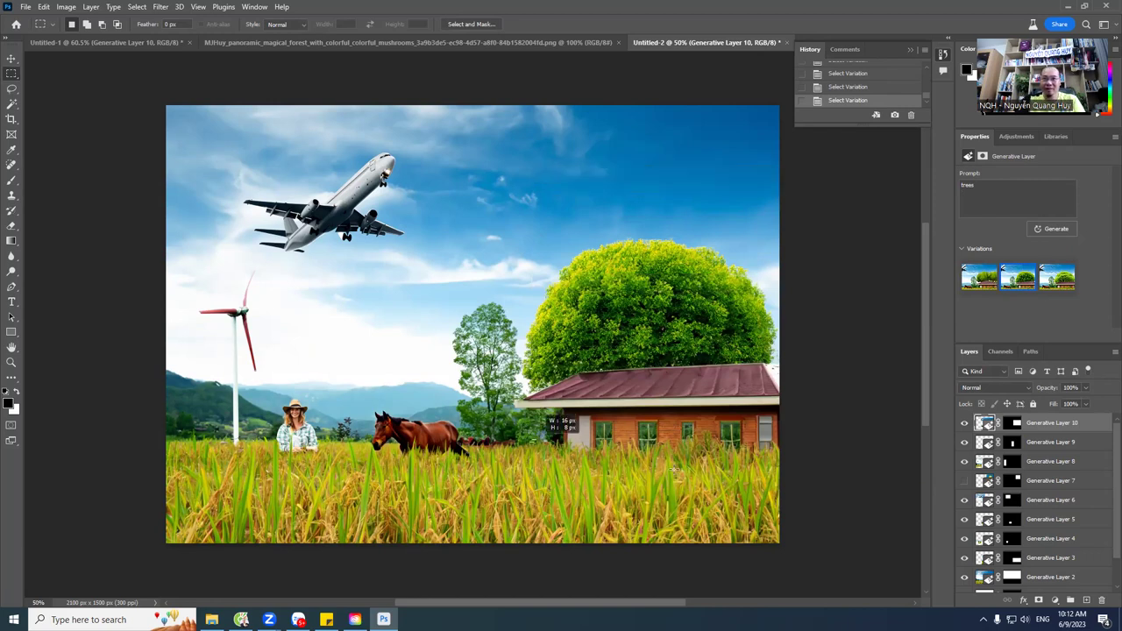
# Step: Select the lower-right rice field for Generative Fill and translate 'sân' in Google Translate
pyautogui.moveTo(783, 547); pyautogui.dragTo(527, 439)
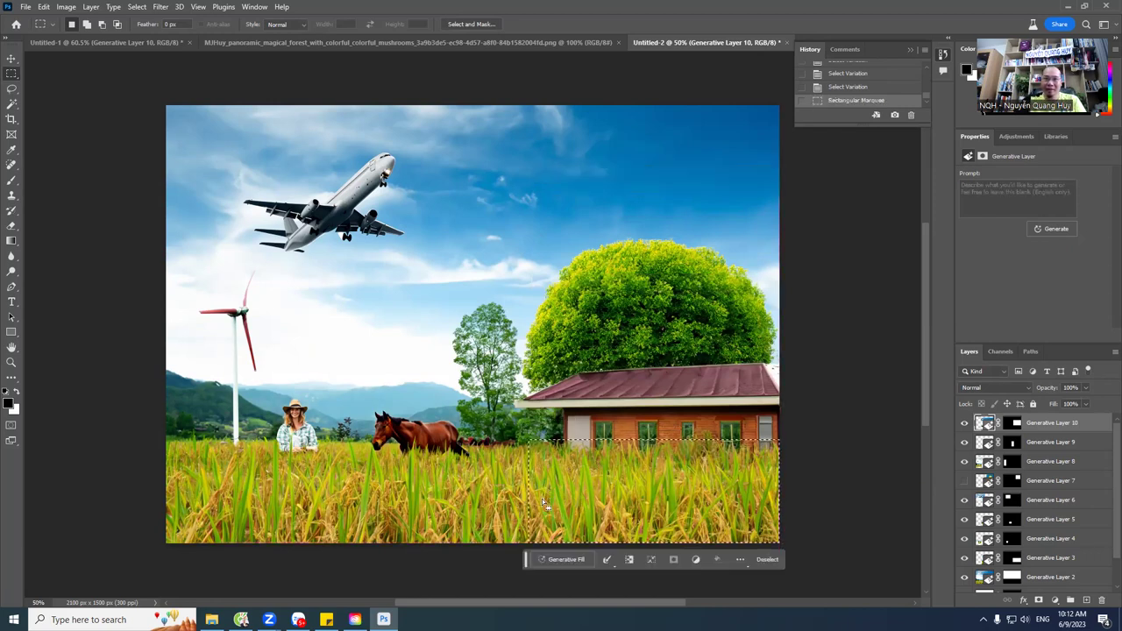
pyautogui.click(552, 561)
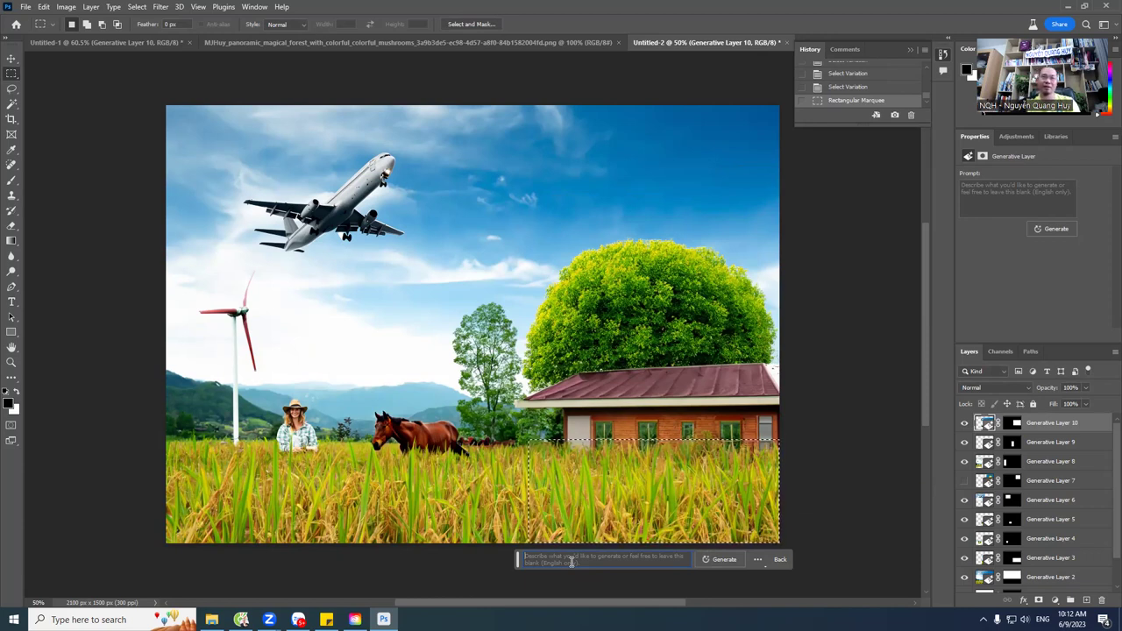
pyautogui.hotkey('alt', 'Tab')
pyautogui.tripleClick(274, 214)
pyautogui.write('sân')
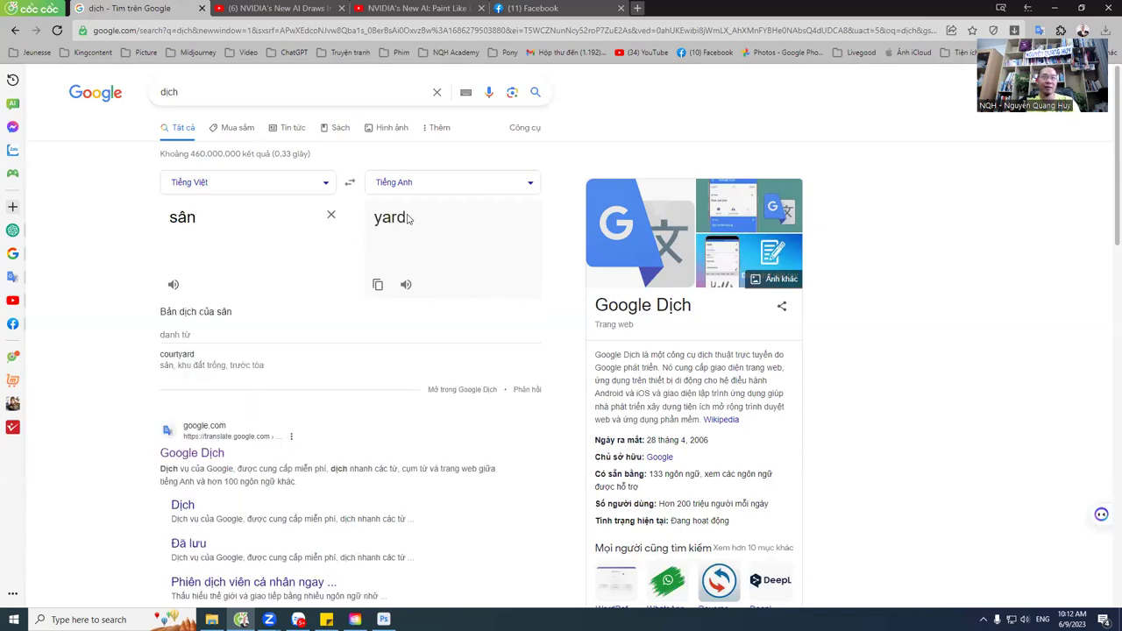
# Step: Paste the translation 'yard' as the Generative Fill prompt and generate
pyautogui.moveTo(410, 219); pyautogui.dragTo(375, 218)
pyautogui.hotkey('ctrl', 'c')
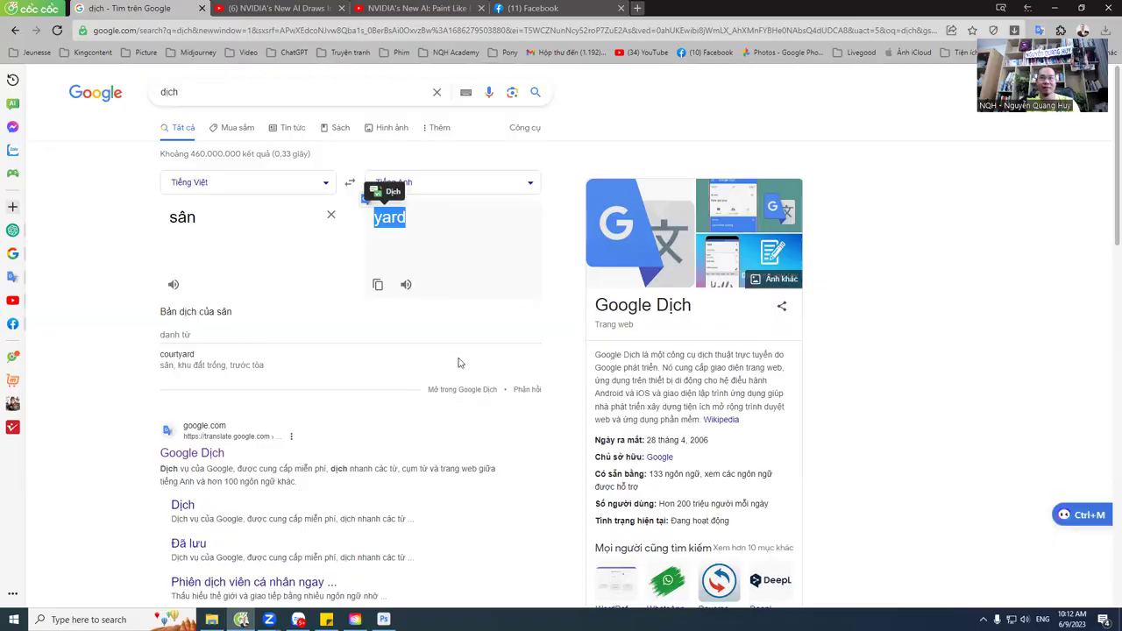
pyautogui.hotkey('alt', 'Tab')
pyautogui.hotkey('ctrl', 'v')
pyautogui.click(716, 560)
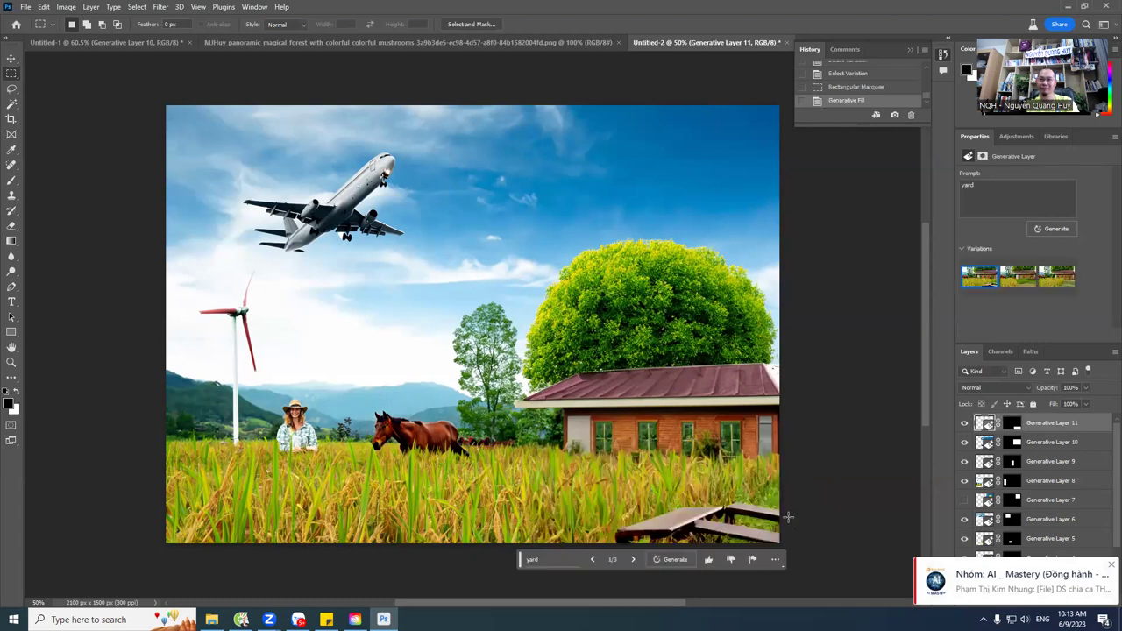
# Step: Cycle the yard variations and keep variation 2/3, the green lawn with a dirt path
pyautogui.click(631, 559)
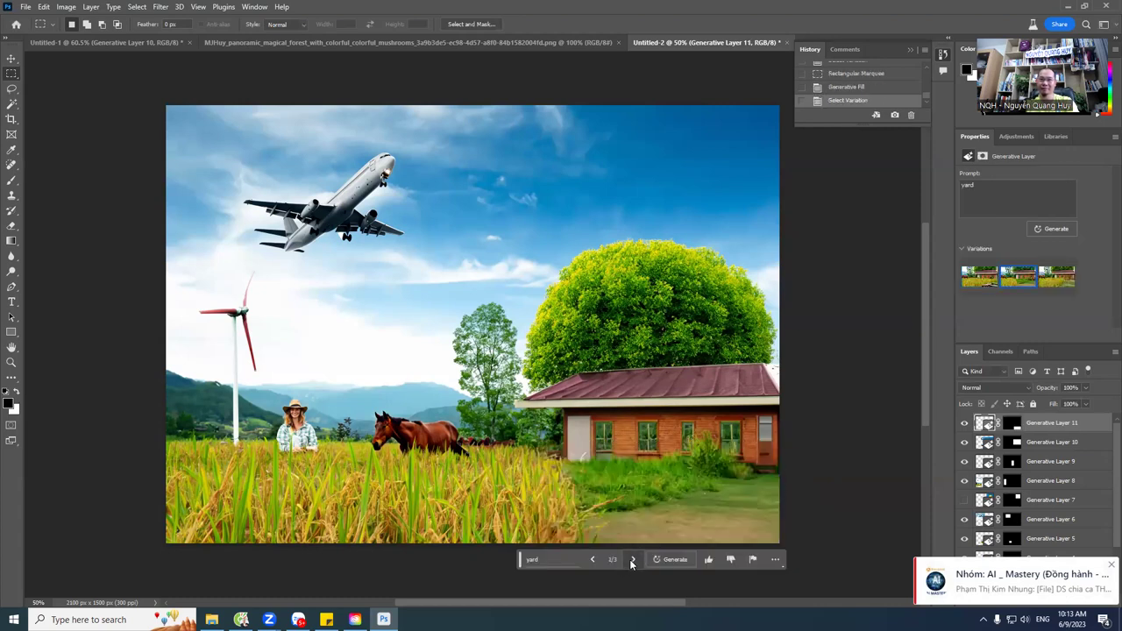
pyautogui.click(631, 559)
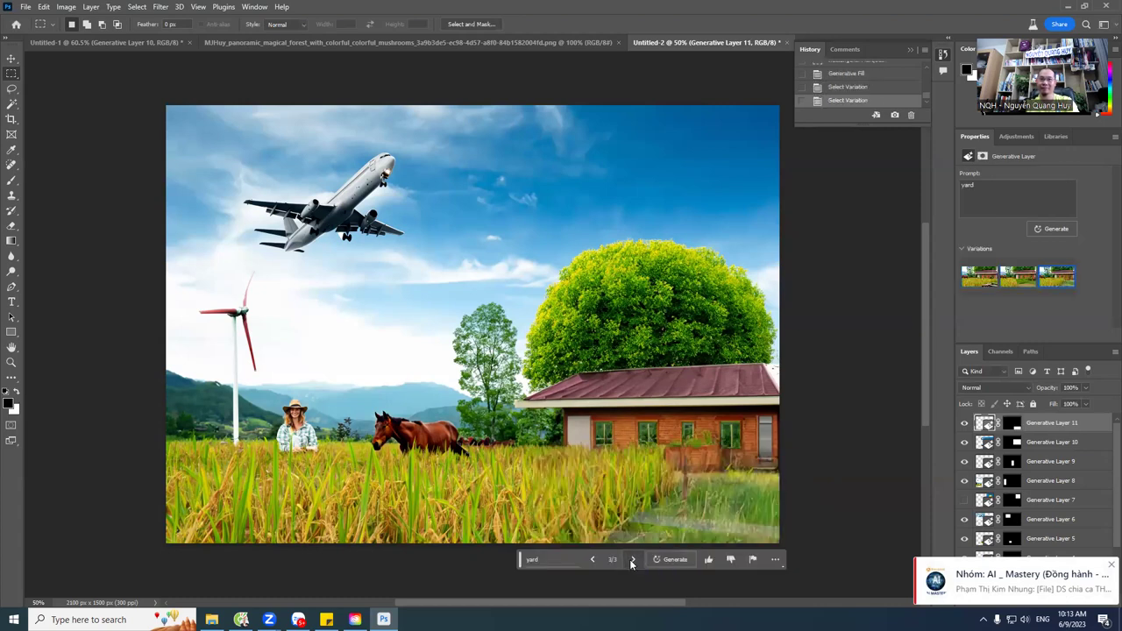
pyautogui.click(632, 559)
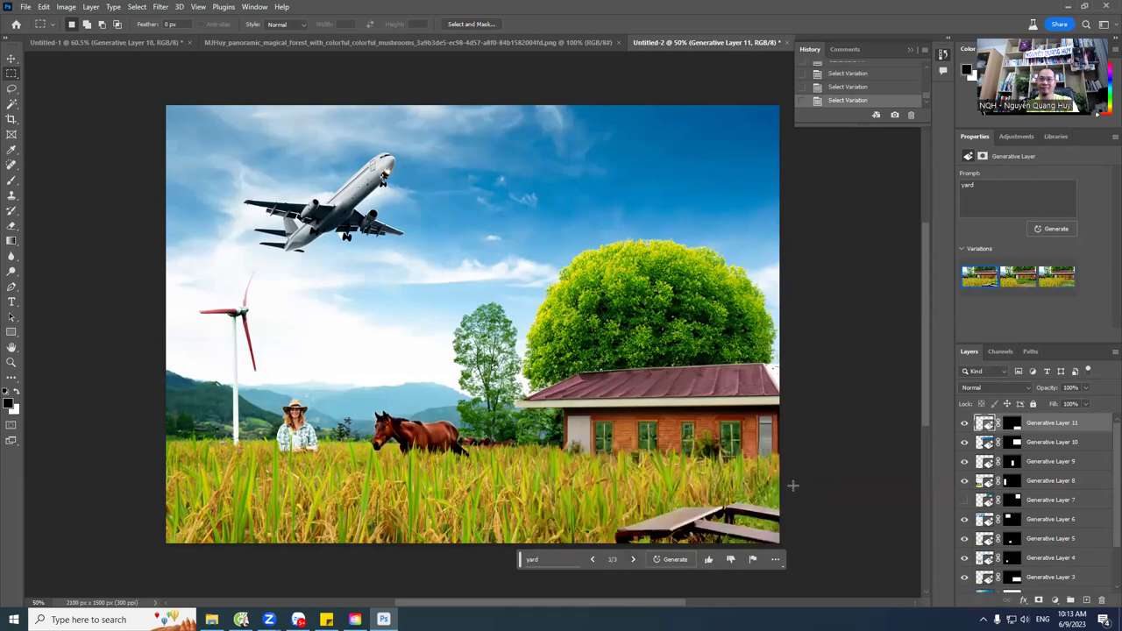
pyautogui.click(631, 559)
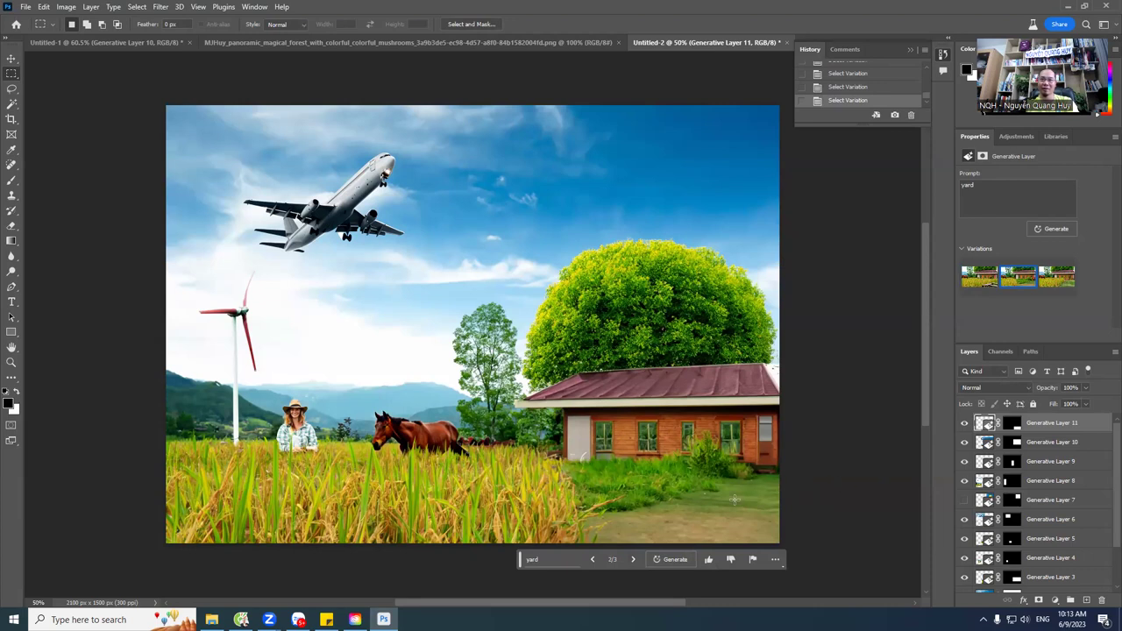
pyautogui.click(12, 90)
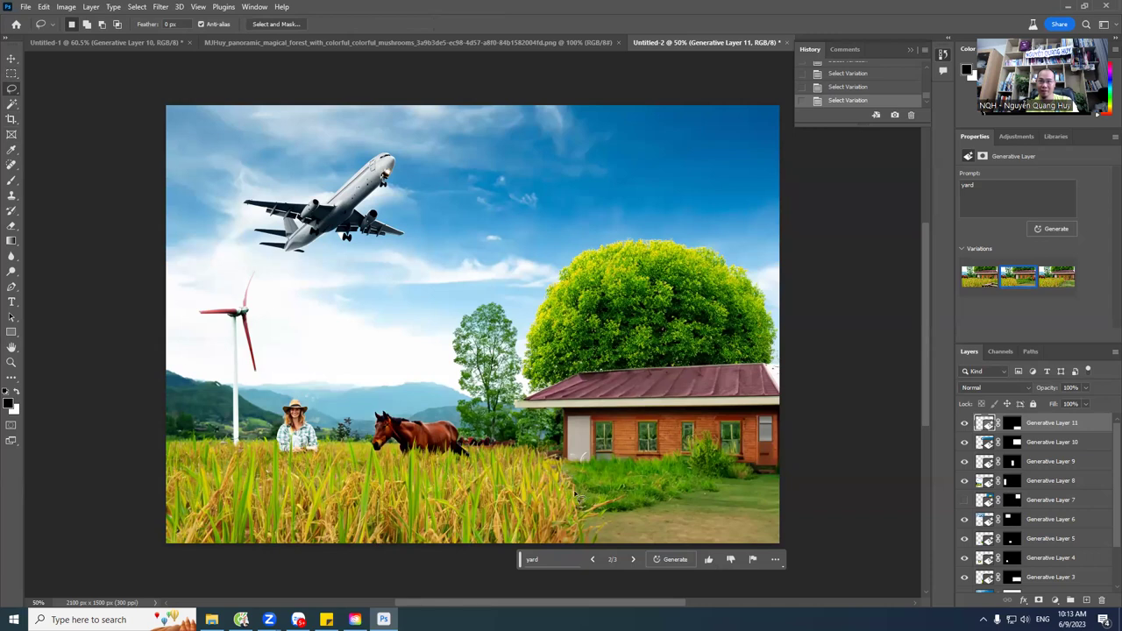
# Step: Lasso a diagonal strip of rice field in front of the house, redrawing until it fits
pyautogui.moveTo(566, 471); pyautogui.dragTo(344, 551)
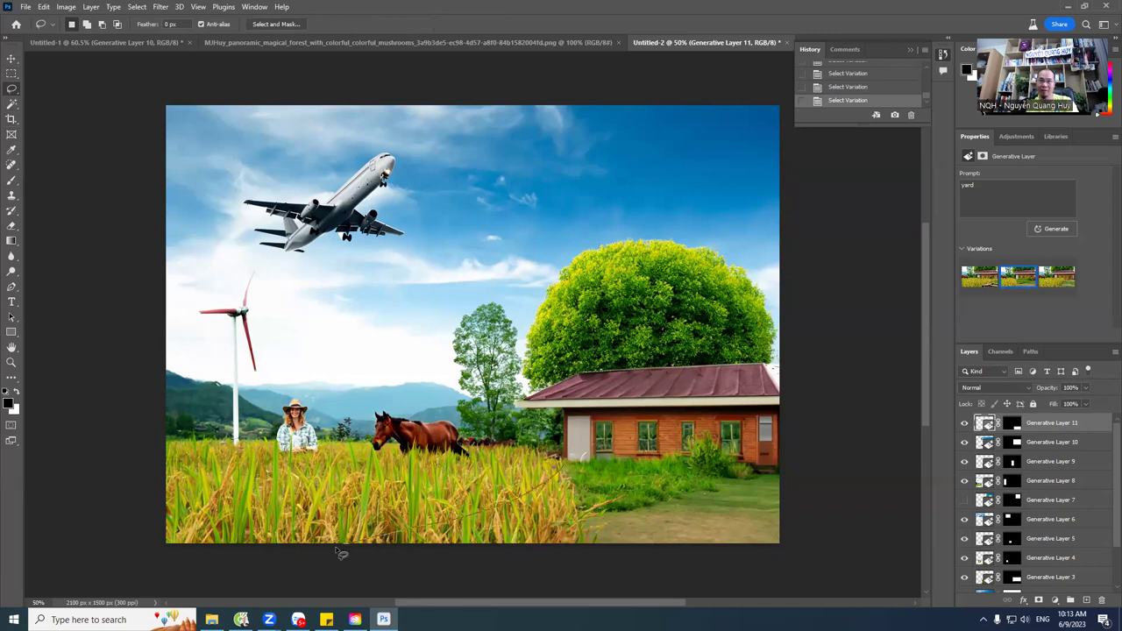
pyautogui.hotkey('ctrl', 'd')
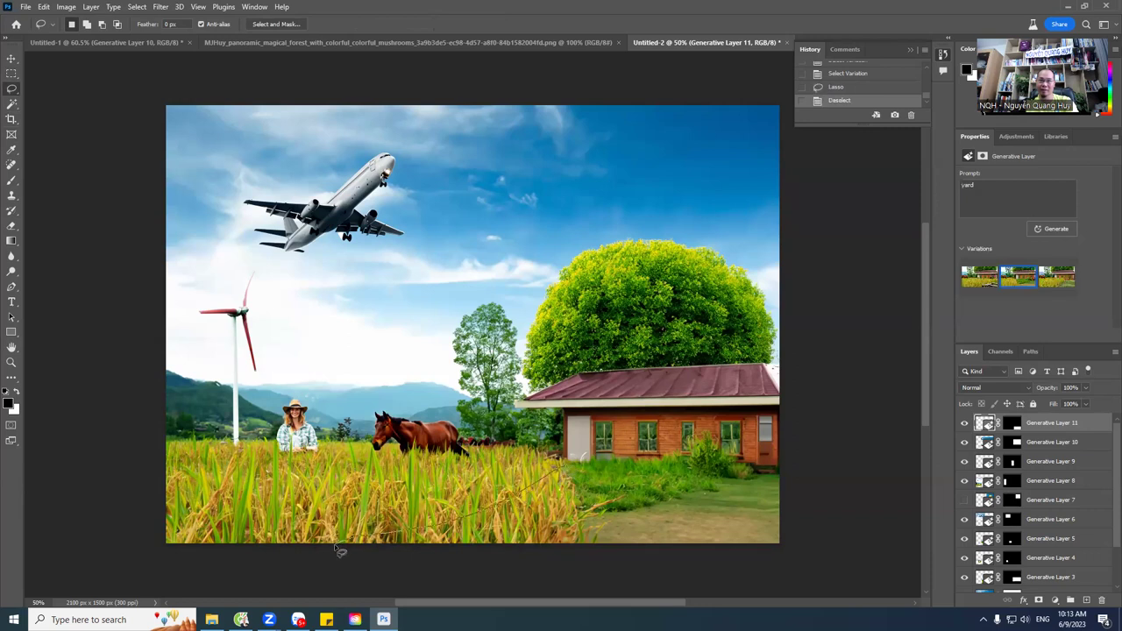
pyautogui.moveTo(386, 495); pyautogui.dragTo(548, 446)
pyautogui.moveTo(422, 539); pyautogui.dragTo(353, 551)
pyautogui.moveTo(478, 527); pyautogui.dragTo(368, 537)
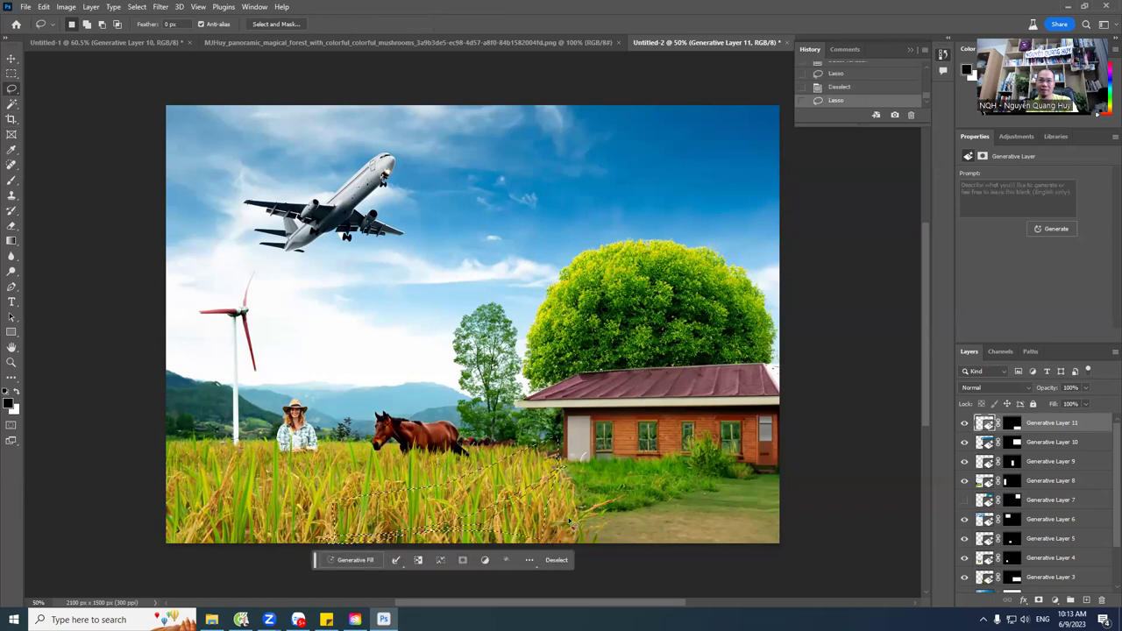
pyautogui.hotkey('ctrl', 'd')
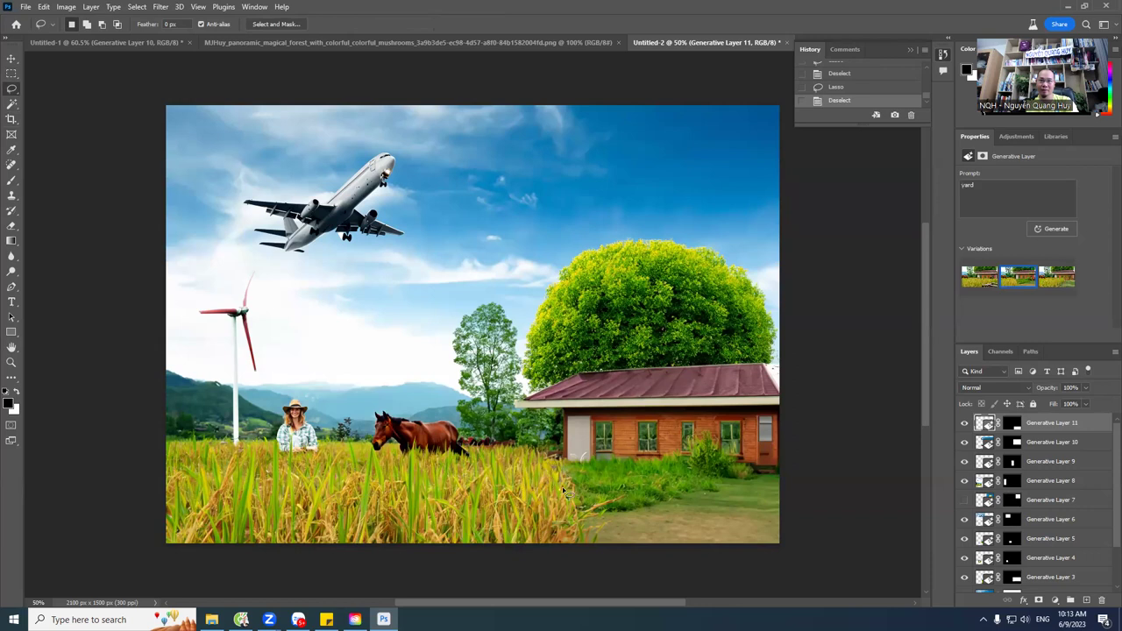
pyautogui.moveTo(564, 551); pyautogui.dragTo(274, 546)
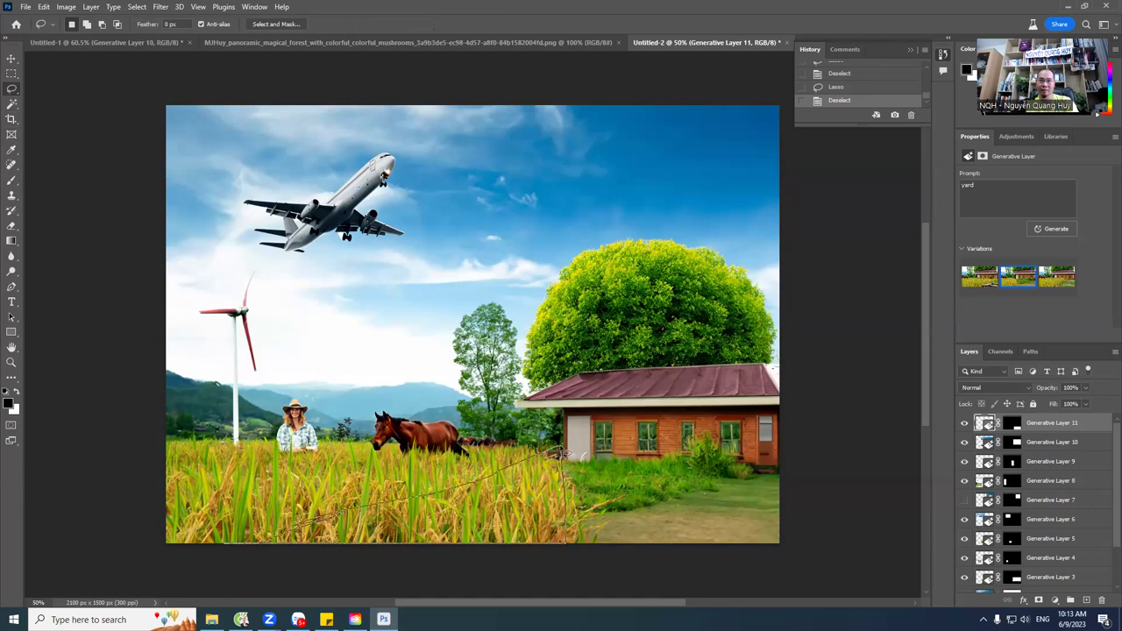
pyautogui.moveTo(561, 453); pyautogui.dragTo(562, 451)
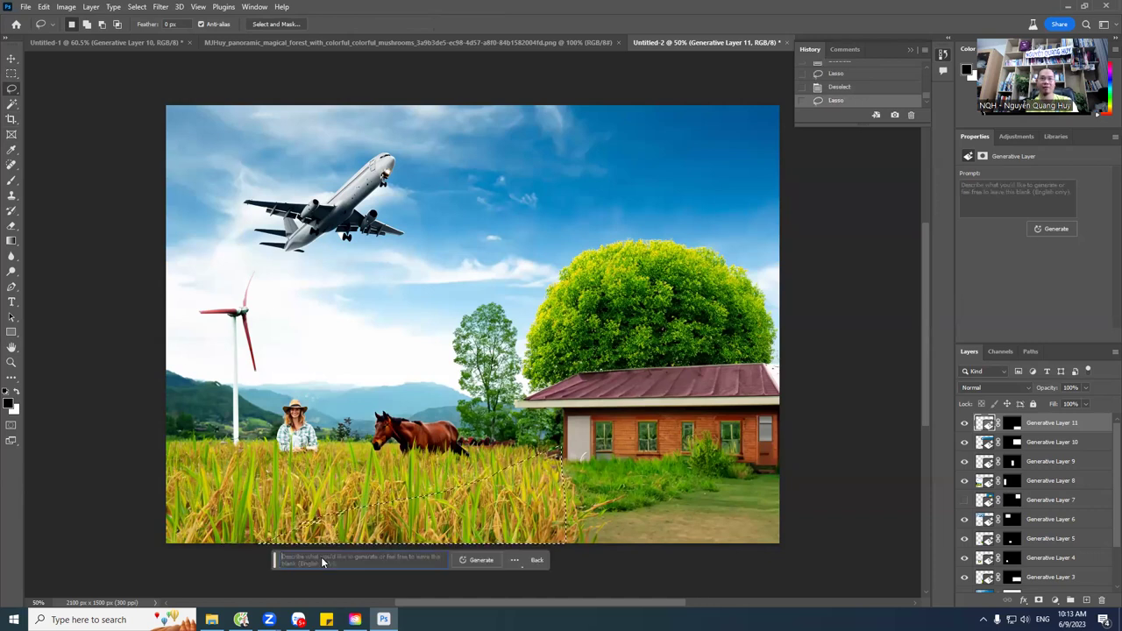
# Step: Translate 'hàng rào gỗ' to 'wooden fences' and generate it as the Generative Fill prompt
pyautogui.hotkey('alt', 'Tab')
pyautogui.click(221, 238)
pyautogui.doubleClick(183, 221)
pyautogui.write('hàng rào ')
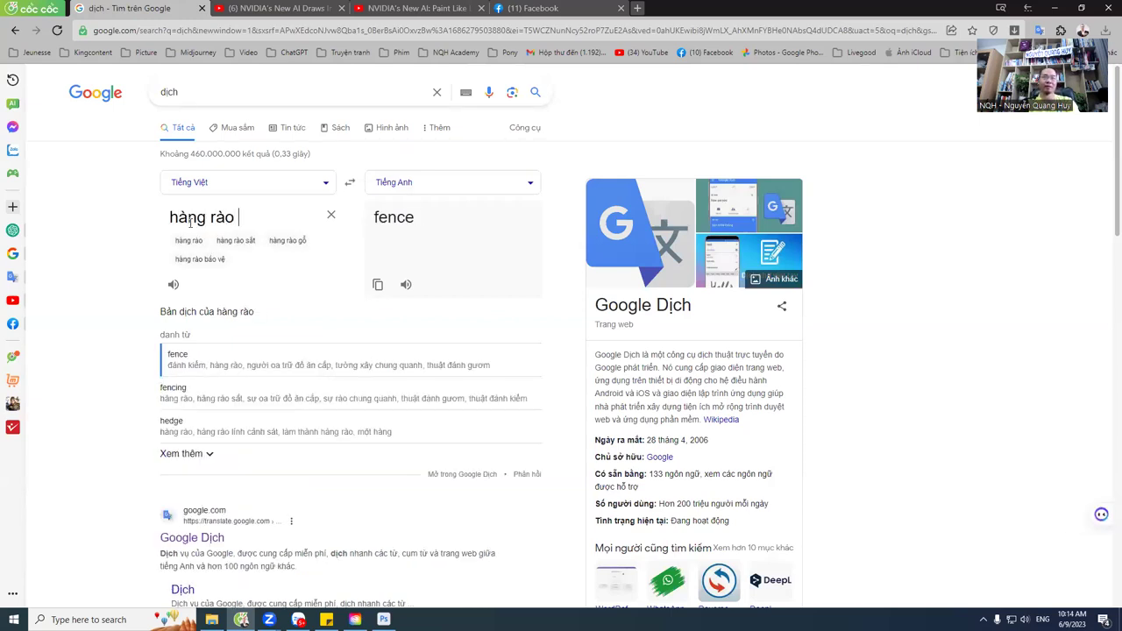
pyautogui.write('gỗ')
pyautogui.moveTo(485, 217); pyautogui.dragTo(372, 218)
pyautogui.hotkey('ctrl', 'c')
pyautogui.hotkey('alt', 'Tab')
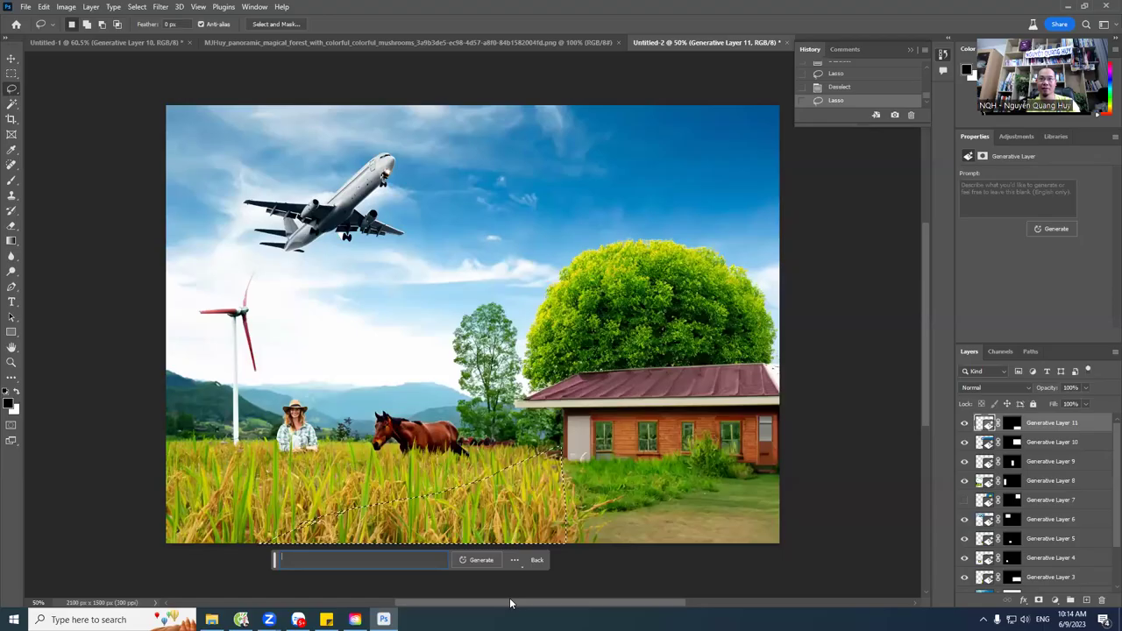
pyautogui.hotkey('ctrl', 'v')
pyautogui.click(478, 559)
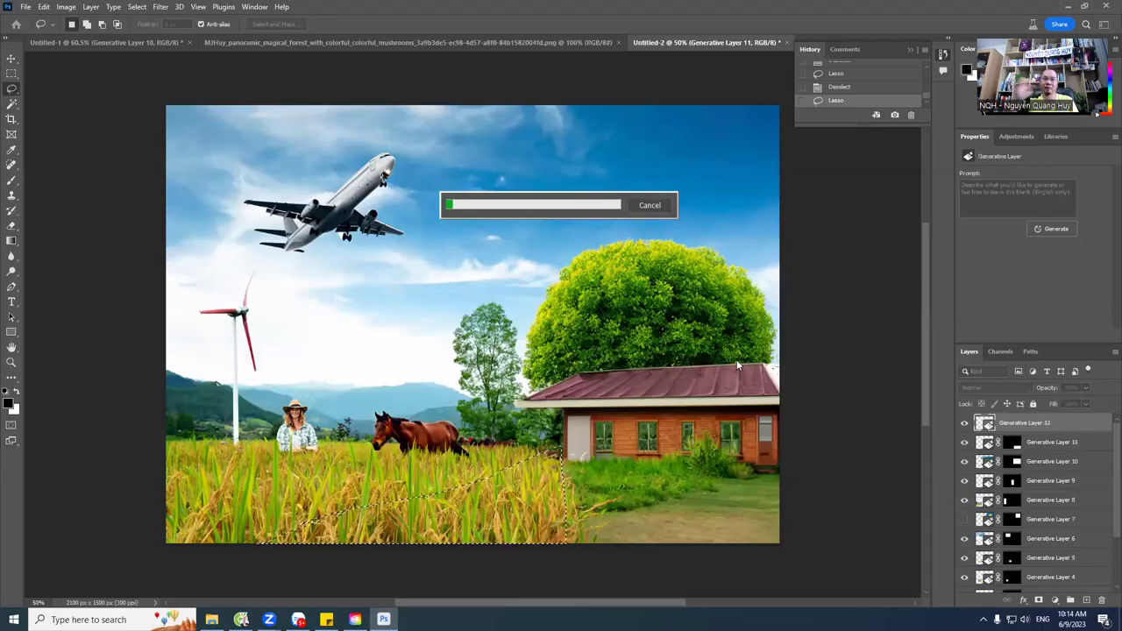
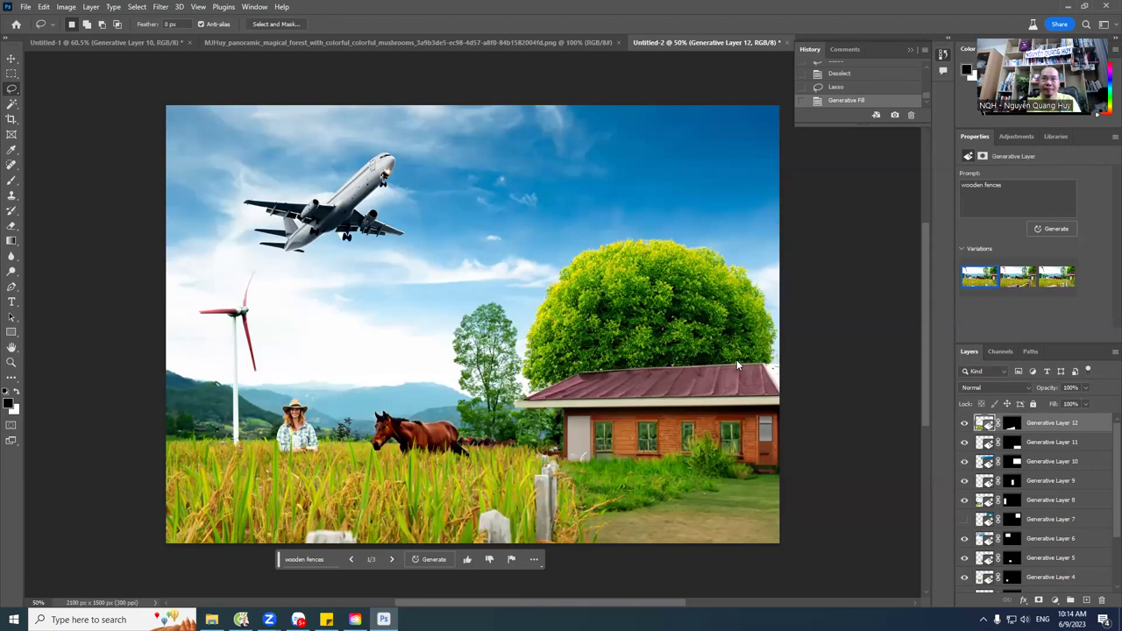
# Step: Cycle the fence variations and settle on the rustic wooden rail fence, variation 2/3
pyautogui.click(396, 562)
pyautogui.click(392, 560)
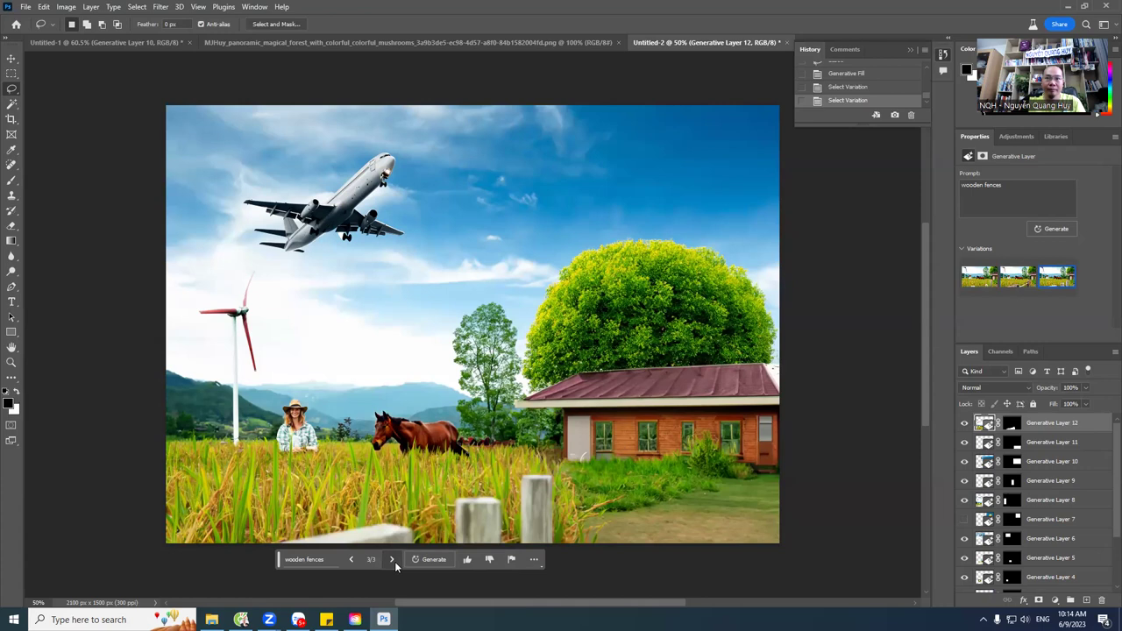
pyautogui.click(348, 560)
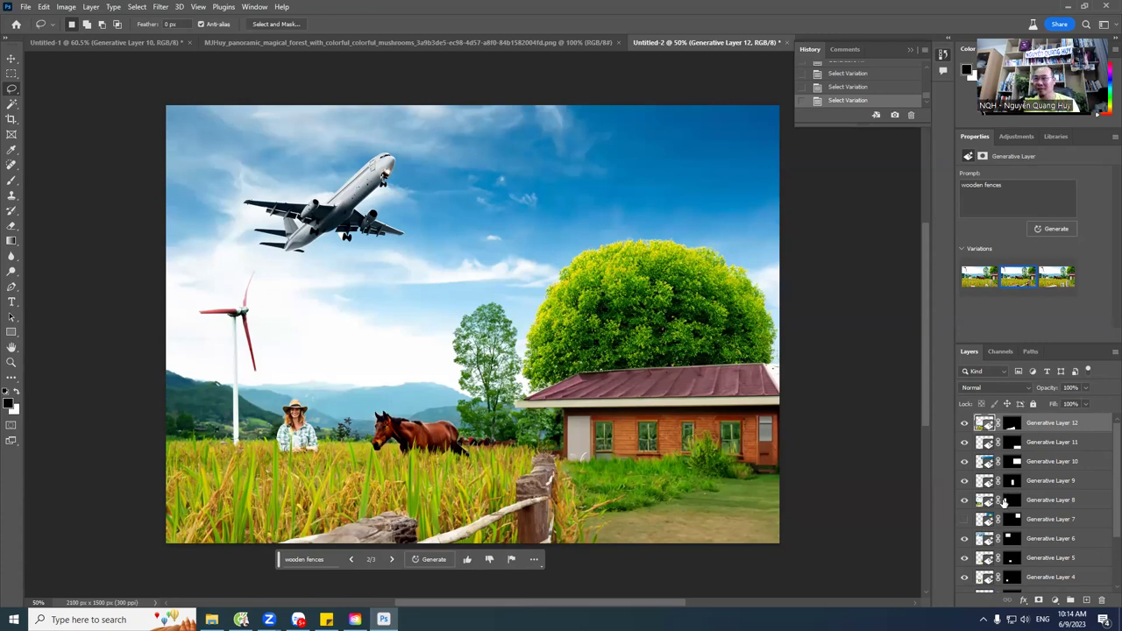
# Step: Toggle the airplane layer off and on to compare, then start and cancel a transform
pyautogui.click(964, 539)
pyautogui.click(964, 541)
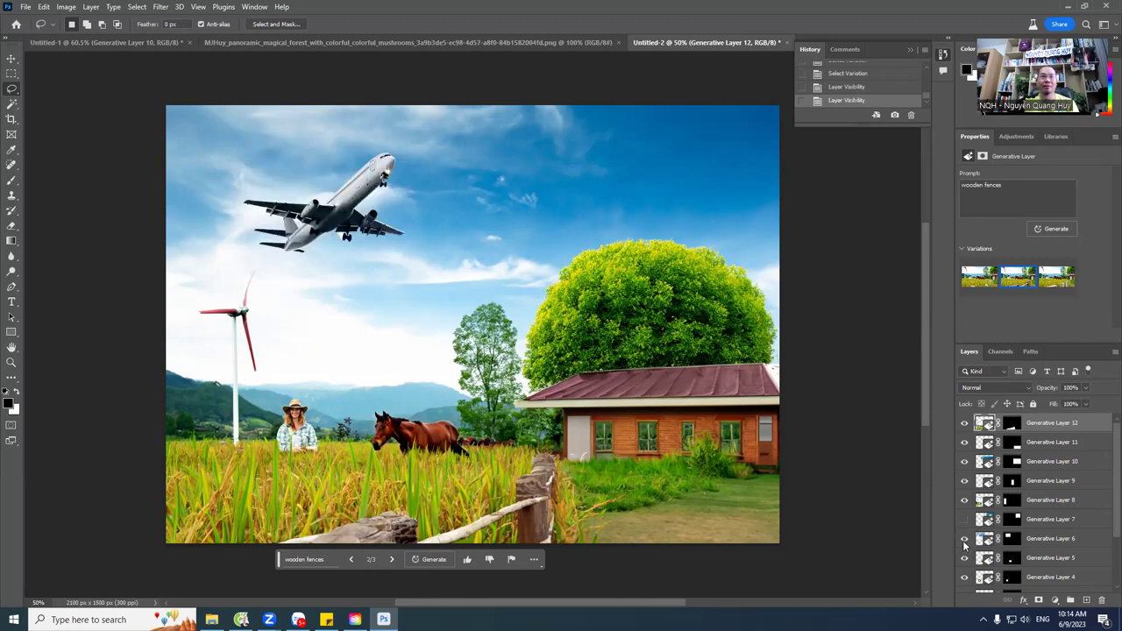
pyautogui.hotkey('ctrl', 't')
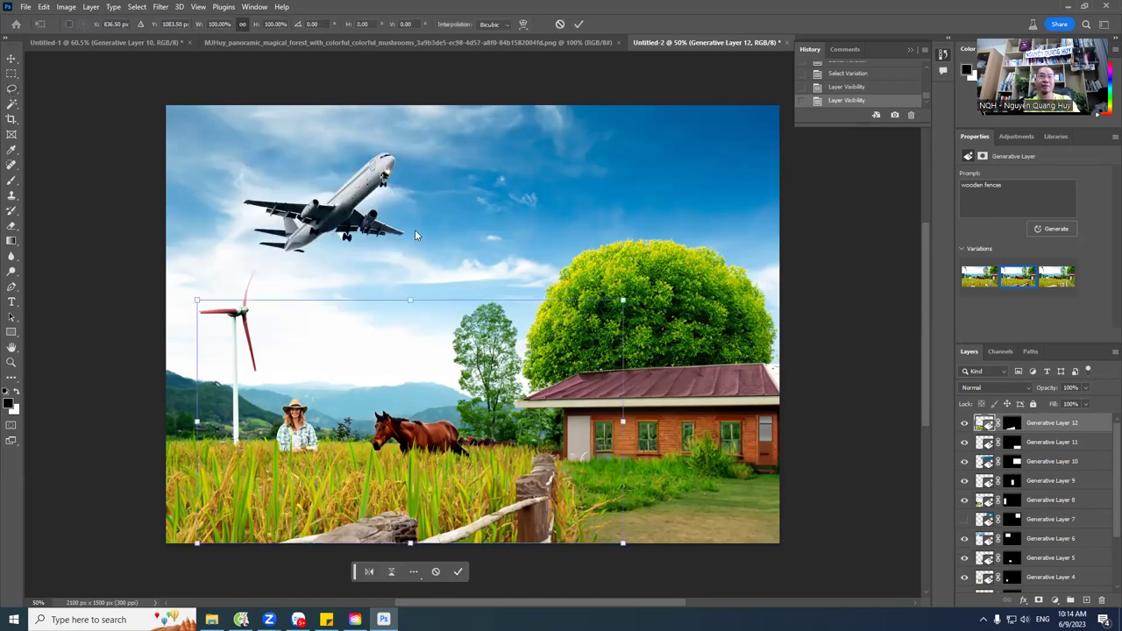
pyautogui.press('Escape')
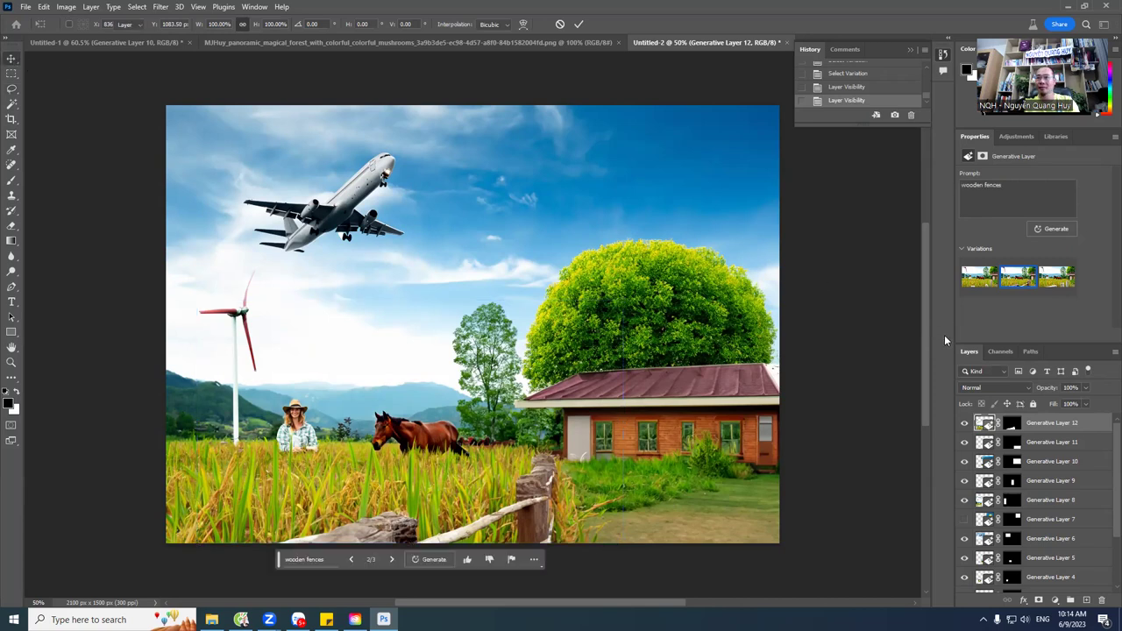
pyautogui.click(964, 540)
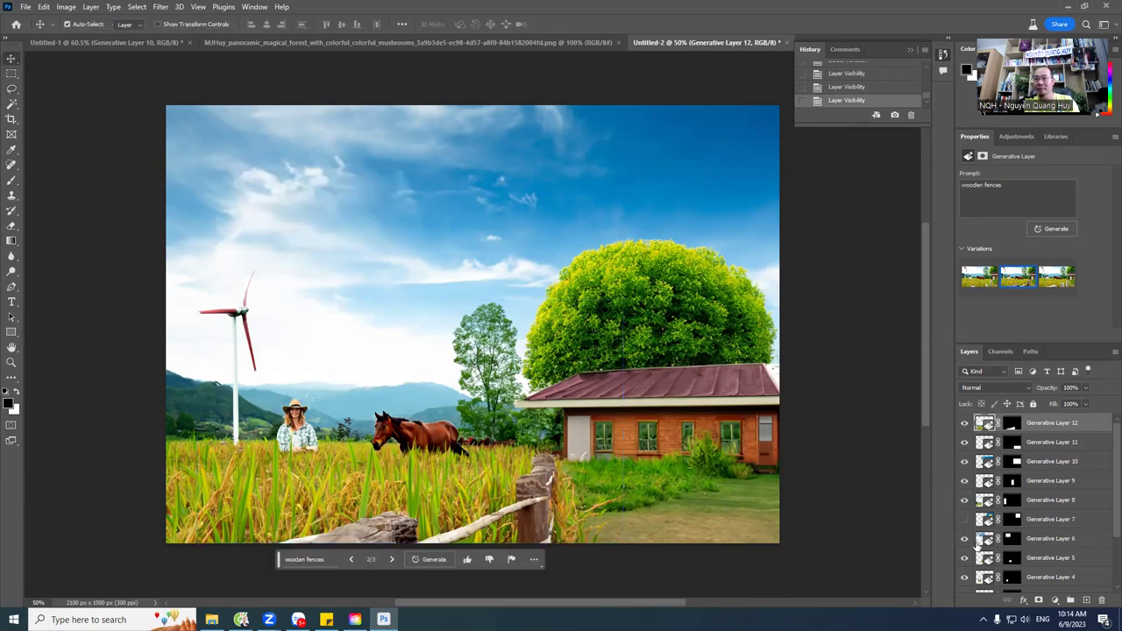
# Step: Scale the airplane generative layer down to about 32%, higher in the sky
pyautogui.click(965, 540)
pyautogui.click(1038, 545)
pyautogui.hotkey('ctrl', 't')
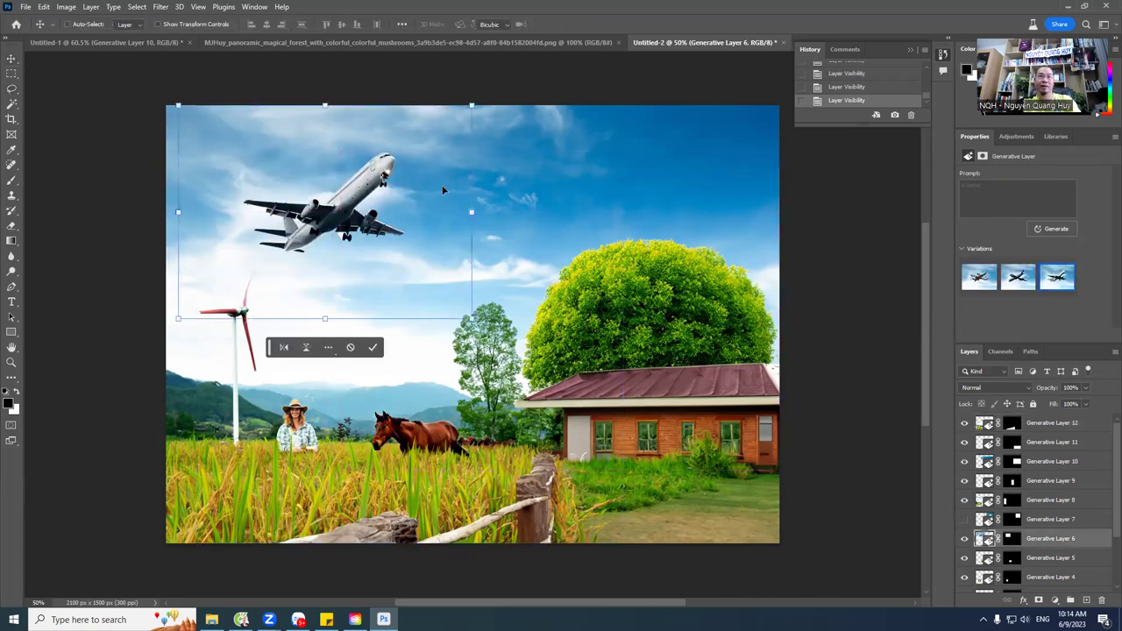
pyautogui.moveTo(444, 119)
pyautogui.mouseDown()
pyautogui.moveTo(303, 220)
pyautogui.moveTo(332, 166)
pyautogui.mouseUp()
pyautogui.moveTo(395, 133)
pyautogui.mouseDown()
pyautogui.moveTo(305, 184)
pyautogui.moveTo(302, 164)
pyautogui.mouseUp()
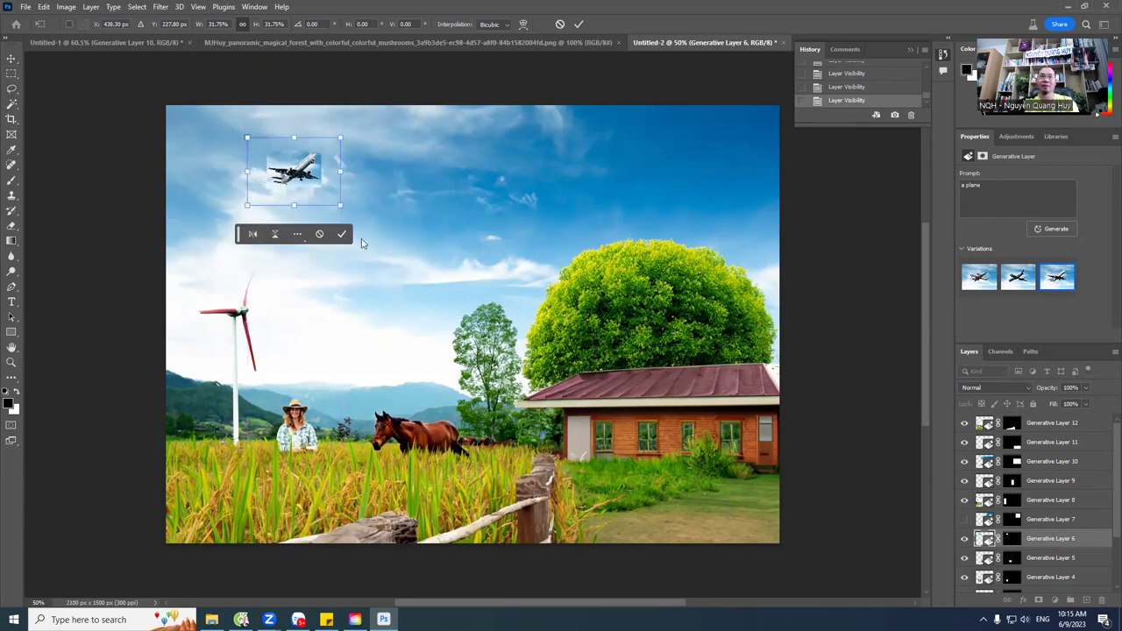
pyautogui.click(342, 235)
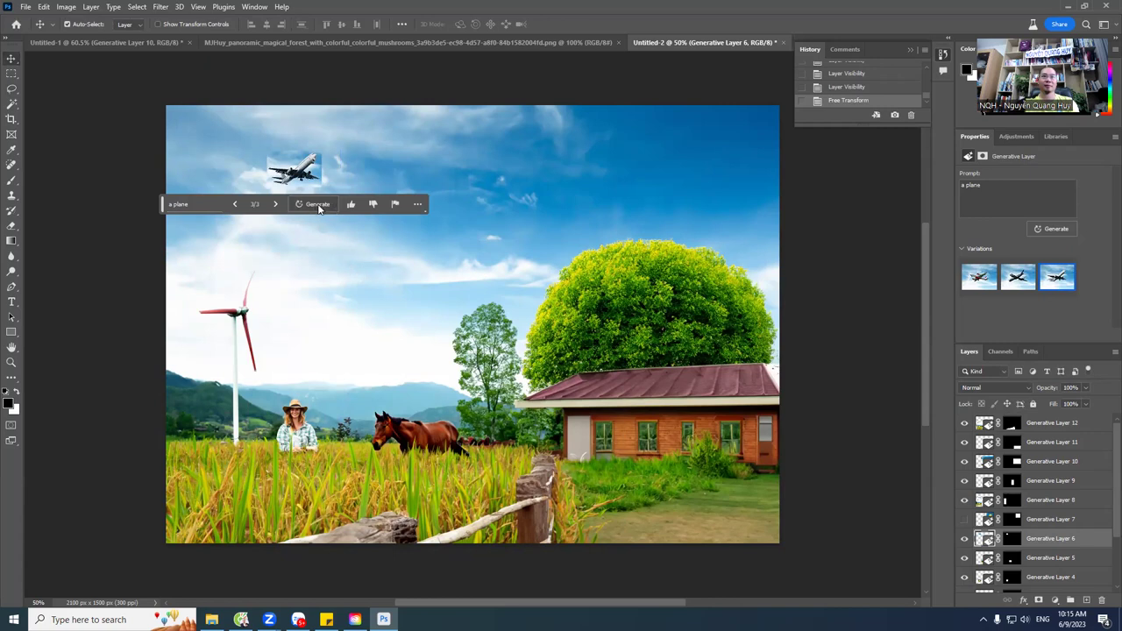
# Step: Regenerate the plane at its new size and keep variation 1 of 6
pyautogui.click(1053, 229)
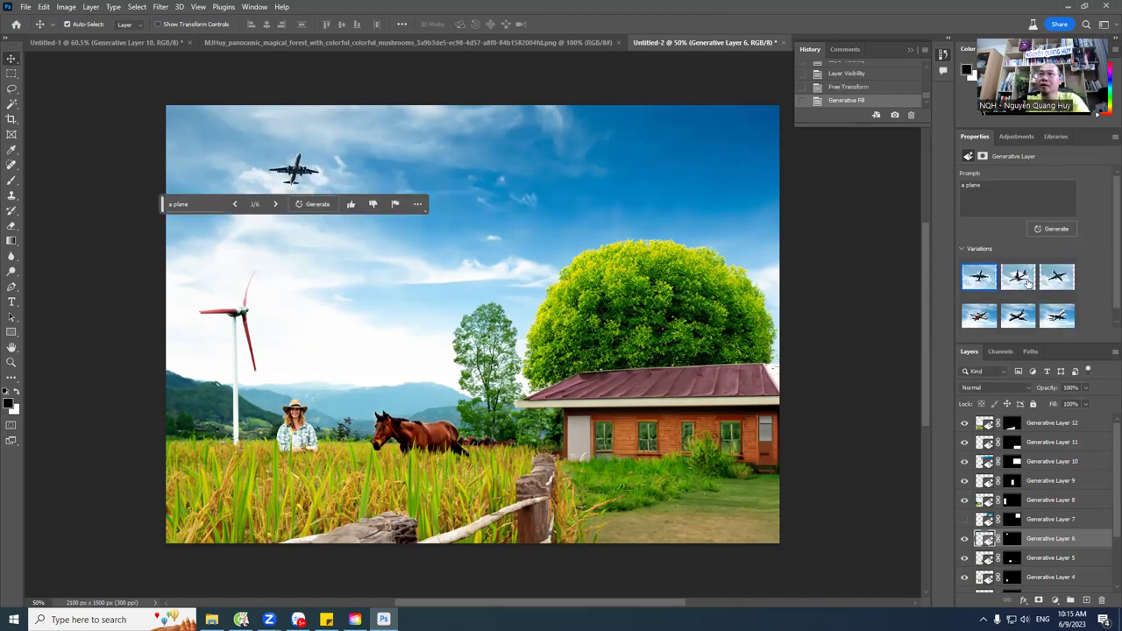
pyautogui.click(274, 204)
pyautogui.click(274, 204)
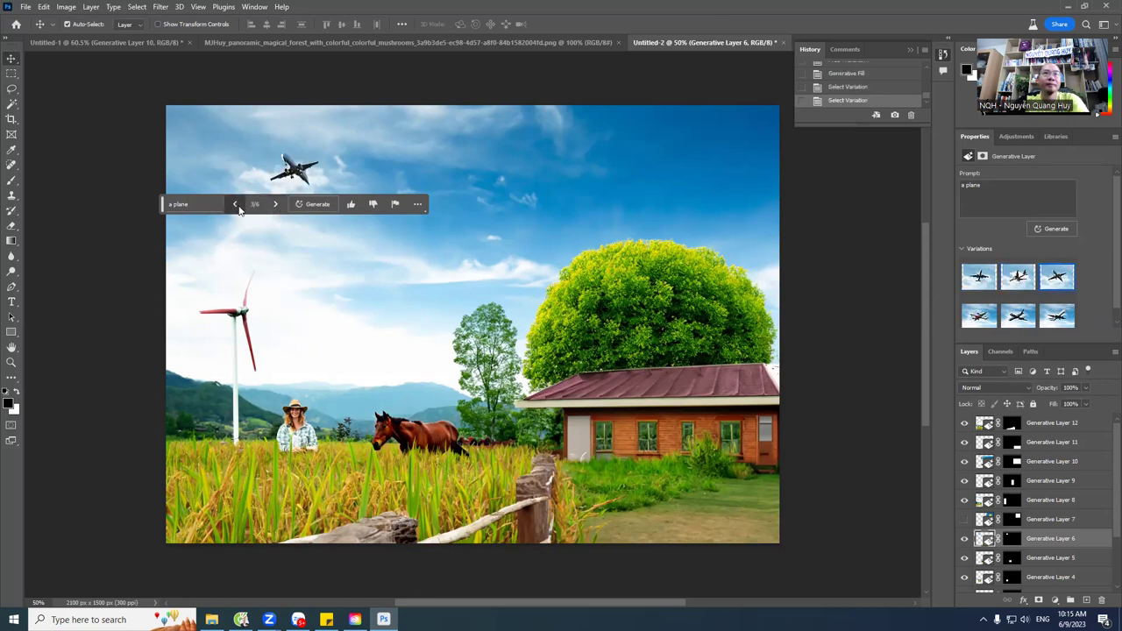
pyautogui.click(237, 207)
pyautogui.click(235, 206)
pyautogui.click(326, 279)
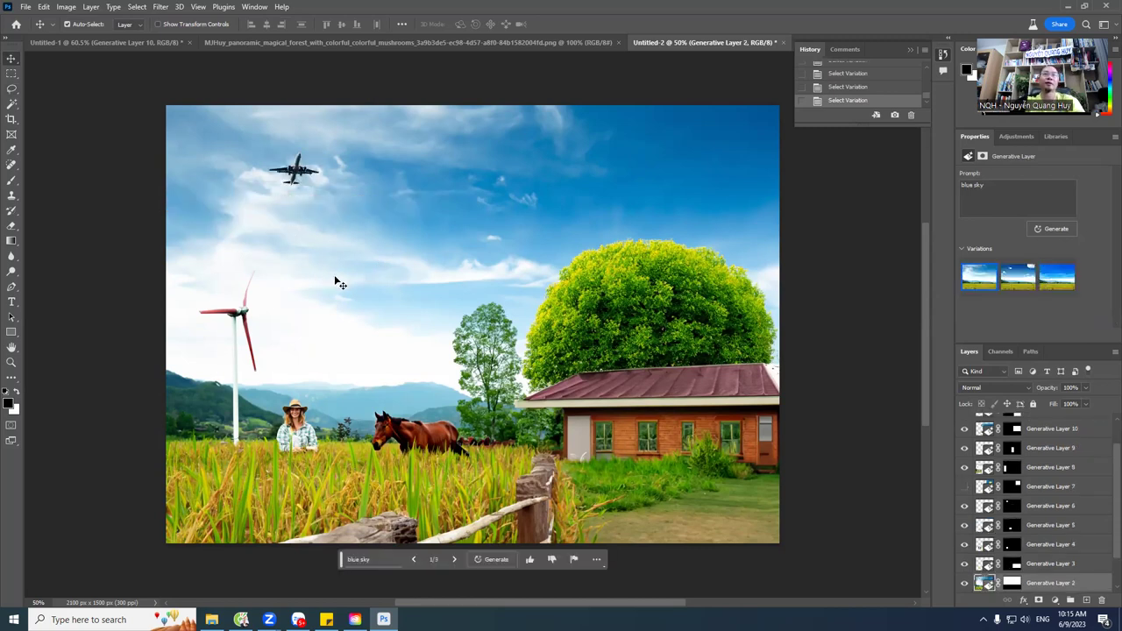
# Step: Marquee a sky rectangle left of the tree and copy 'flock of birds', translated from 'đàn chim'
pyautogui.click(11, 74)
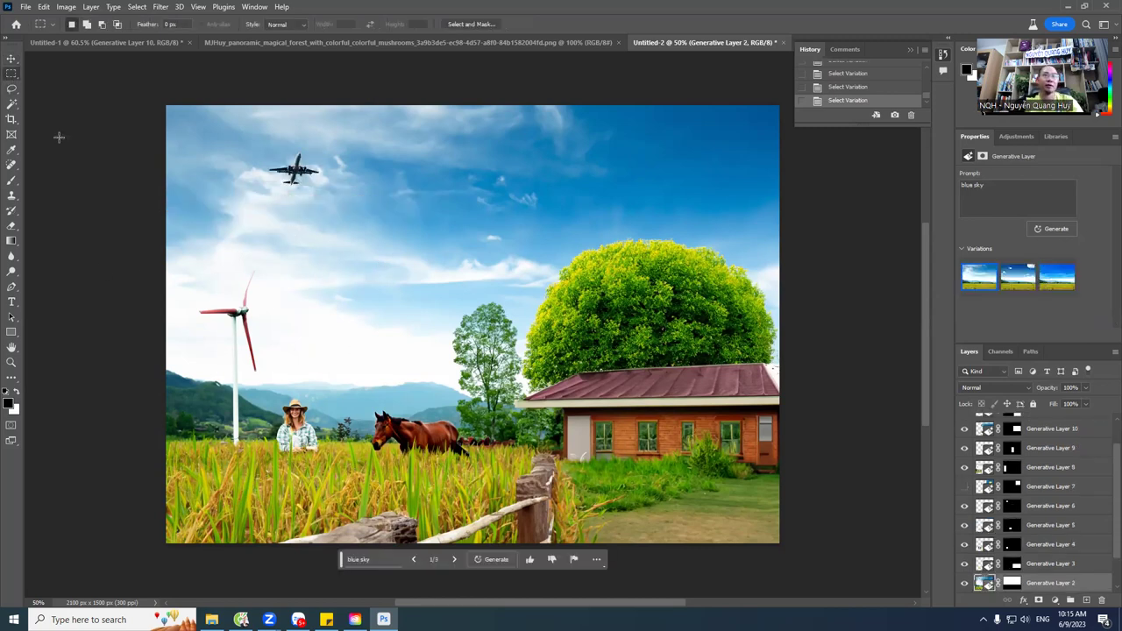
pyautogui.moveTo(306, 248); pyautogui.dragTo(518, 303)
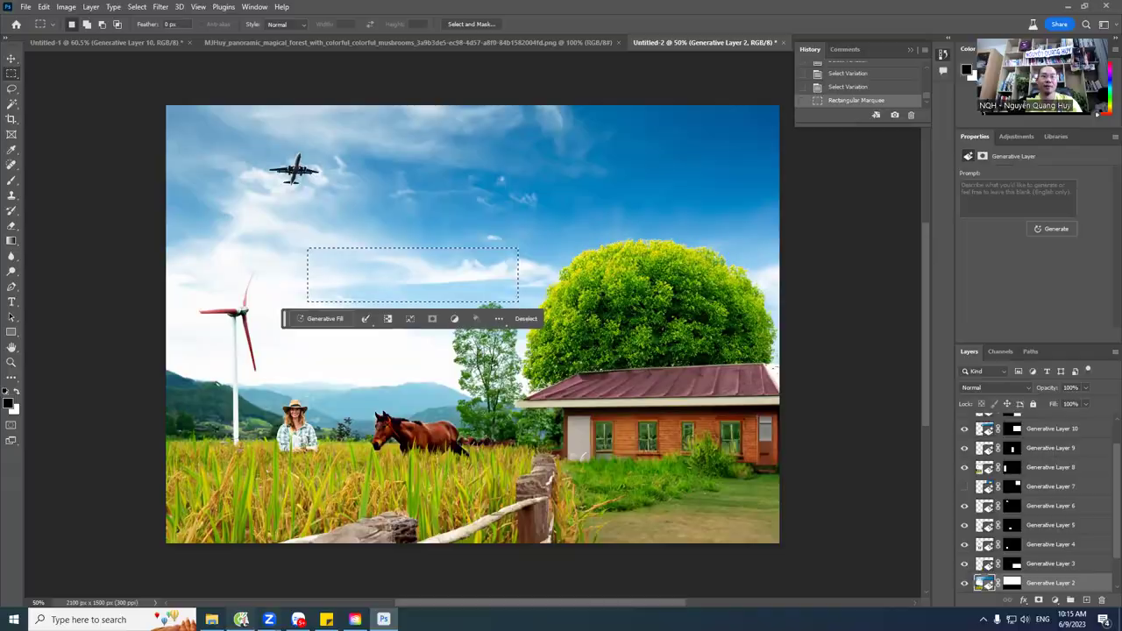
pyautogui.click(241, 620)
pyautogui.tripleClick(276, 210)
pyautogui.write('đàn c')
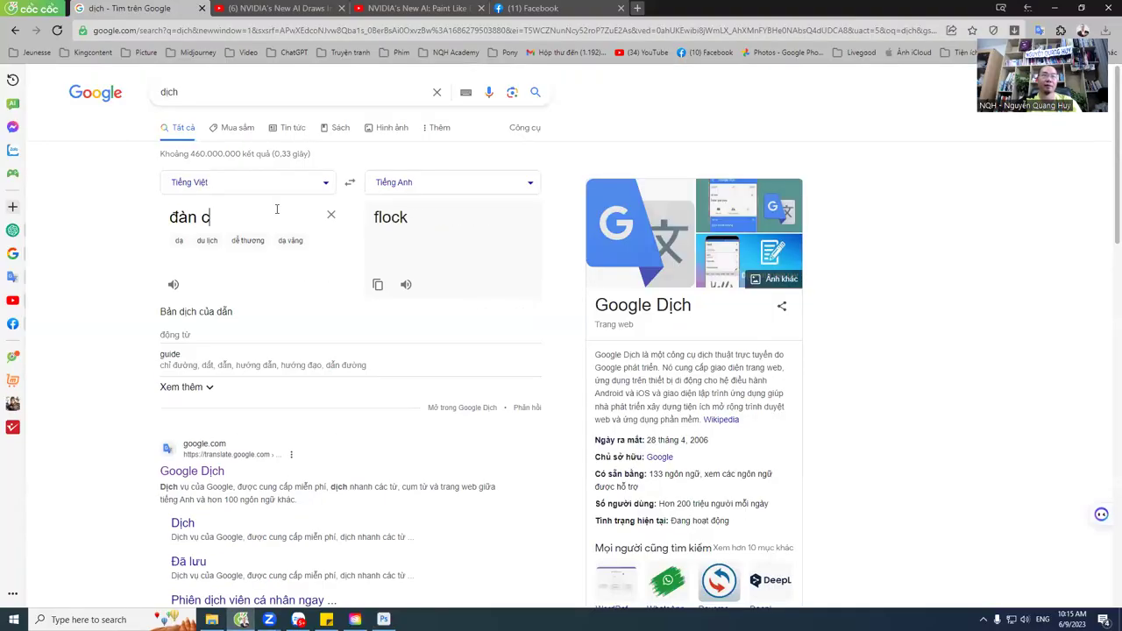
pyautogui.write('him')
pyautogui.moveTo(492, 220); pyautogui.dragTo(372, 219)
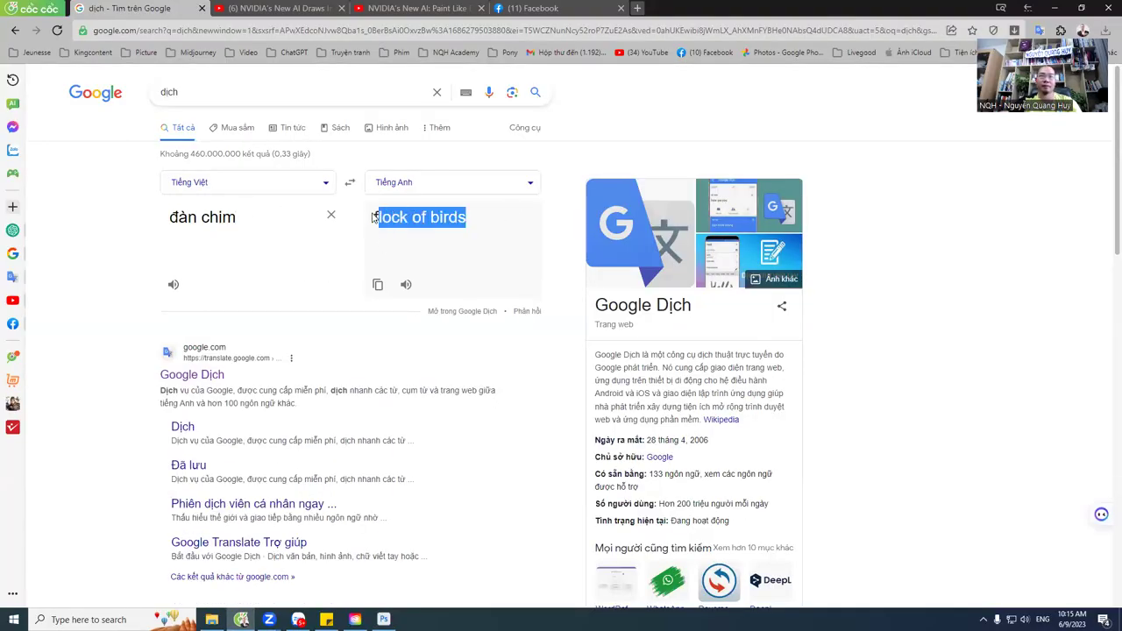
pyautogui.hotkey('ctrl', 'c')
pyautogui.hotkey('alt', 'Tab')
# Step: Generate 'flock of birds' in the selection and keep the dense flock, variation 2/3
pyautogui.click(325, 318)
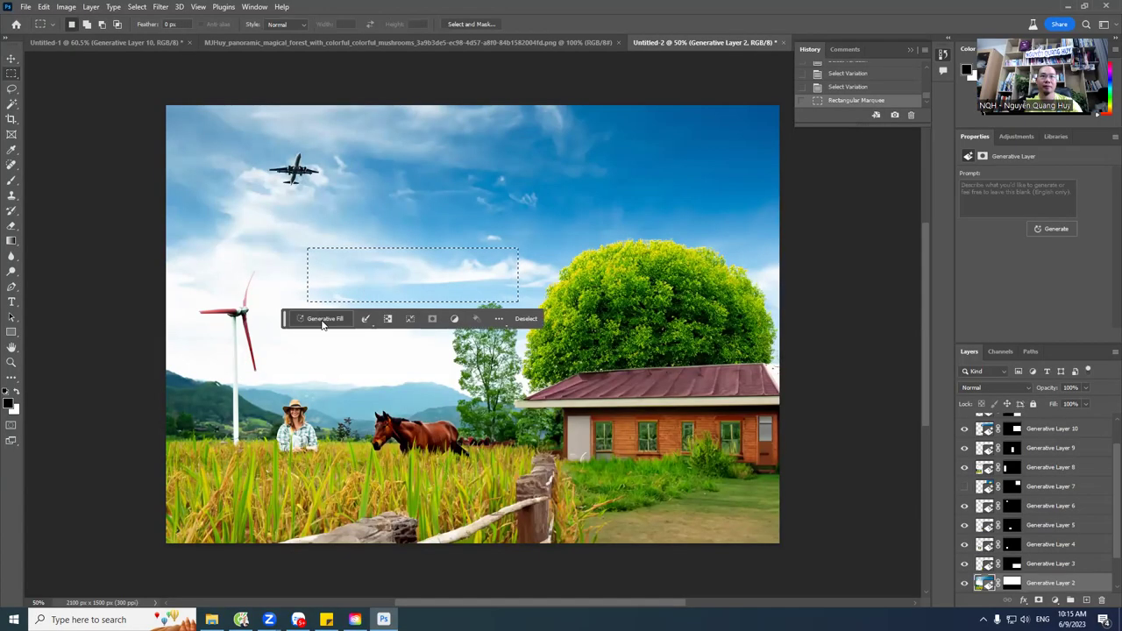
pyautogui.hotkey('ctrl', 'v')
pyautogui.click(481, 322)
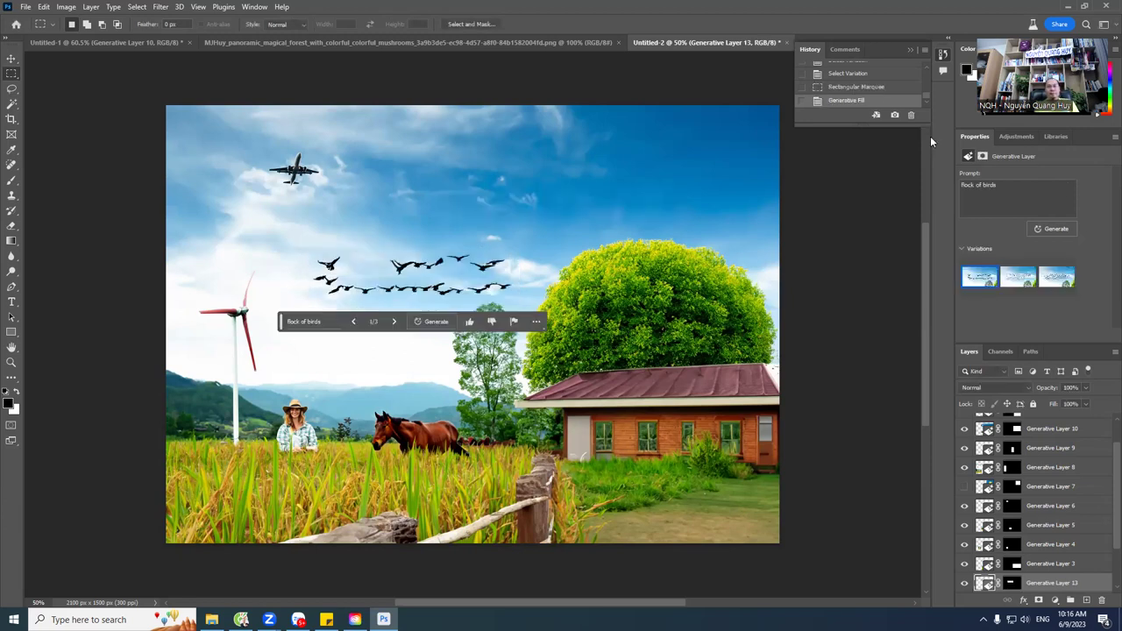
pyautogui.click(394, 321)
pyautogui.click(394, 323)
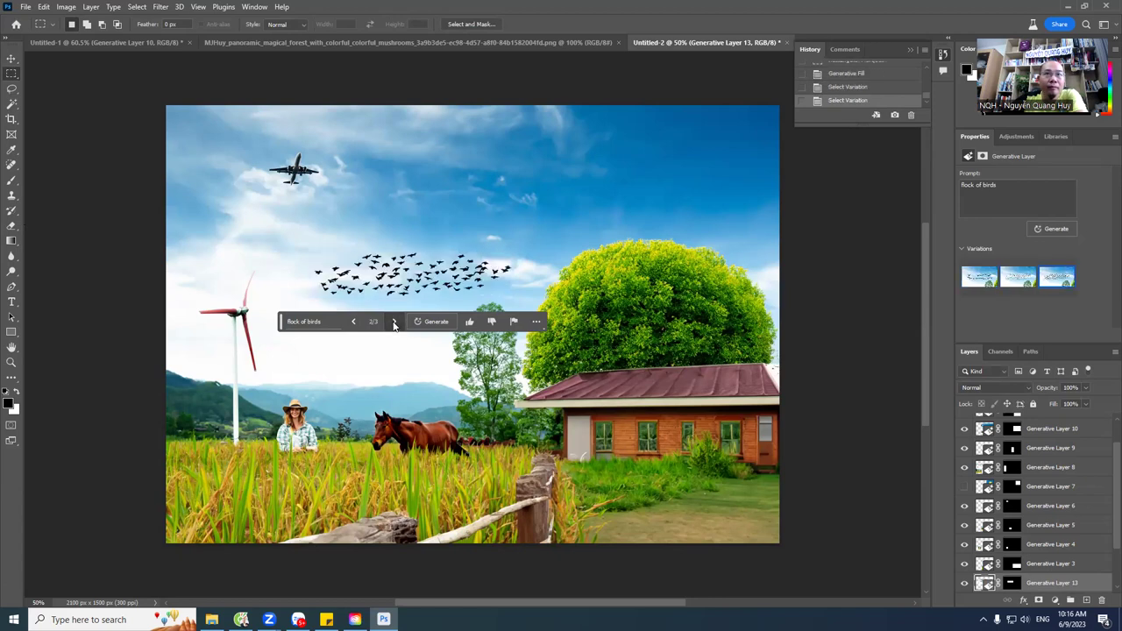
pyautogui.click(393, 323)
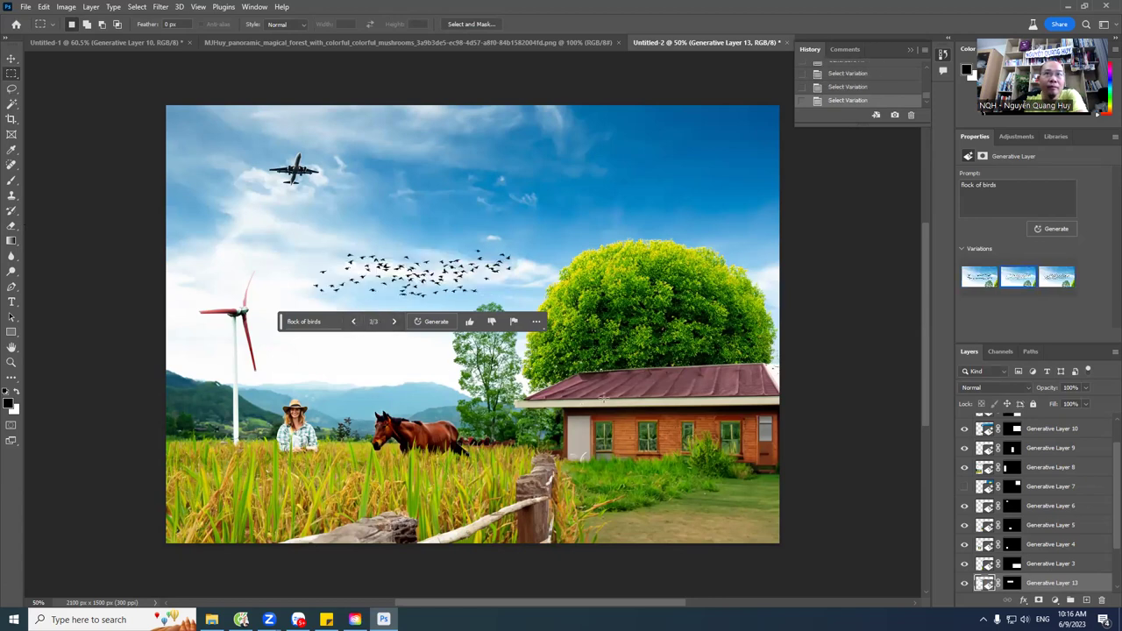
pyautogui.moveTo(282, 322); pyautogui.dragTo(606, 125)
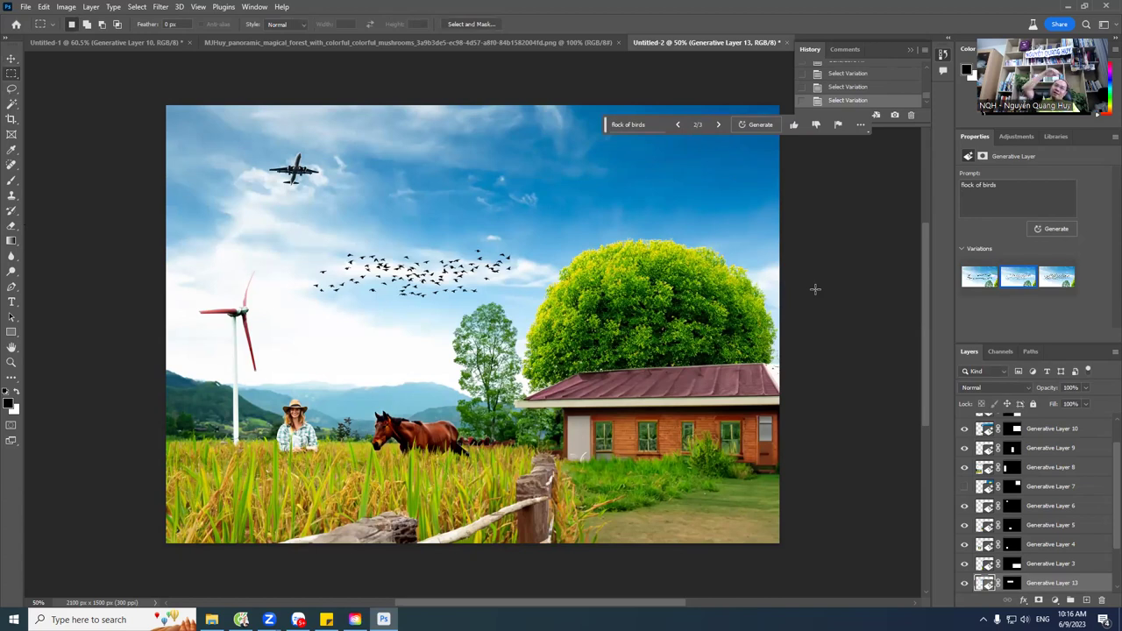
# Step: Regenerate with the prompt 'some birds' and pick the single large gliding gull, variation 2/6
pyautogui.click(629, 125)
pyautogui.write('some')
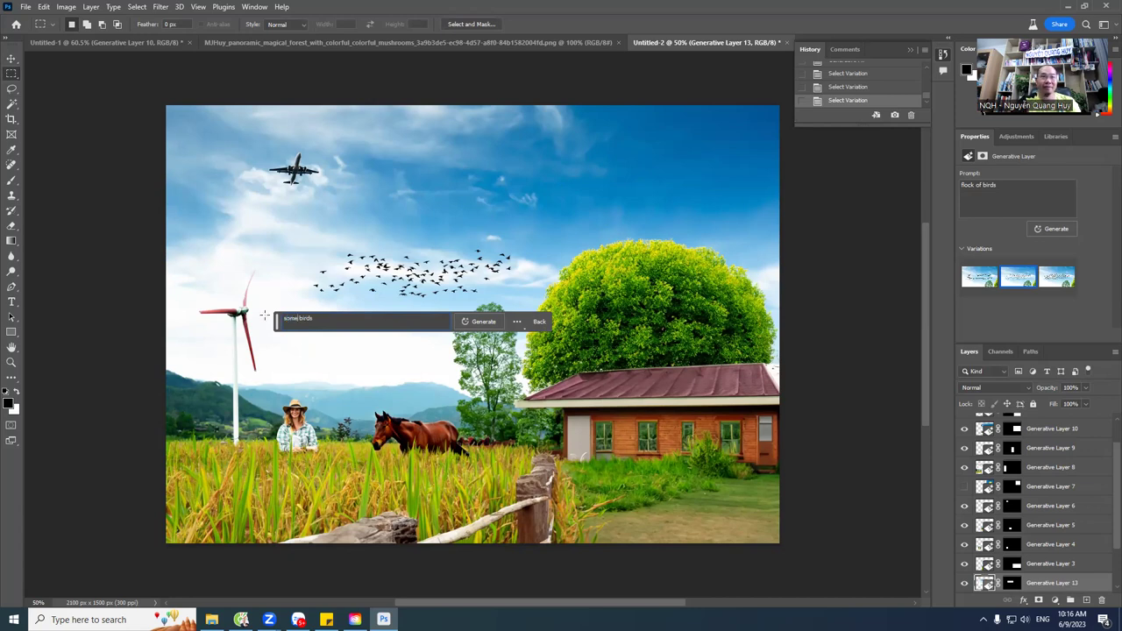
pyautogui.press('Return')
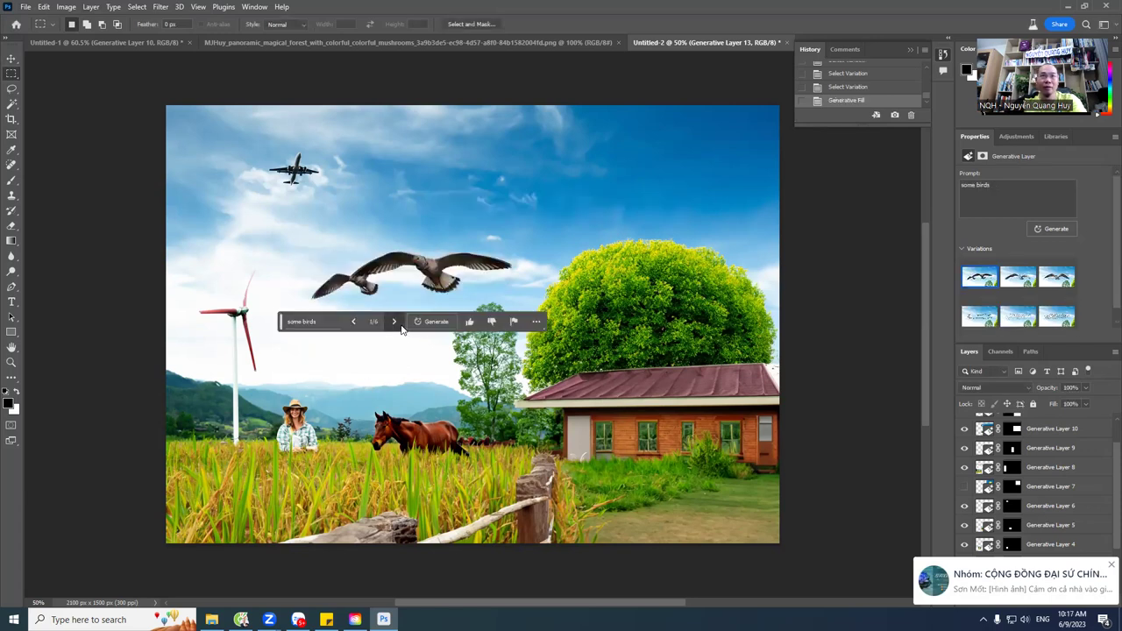
pyautogui.click(395, 323)
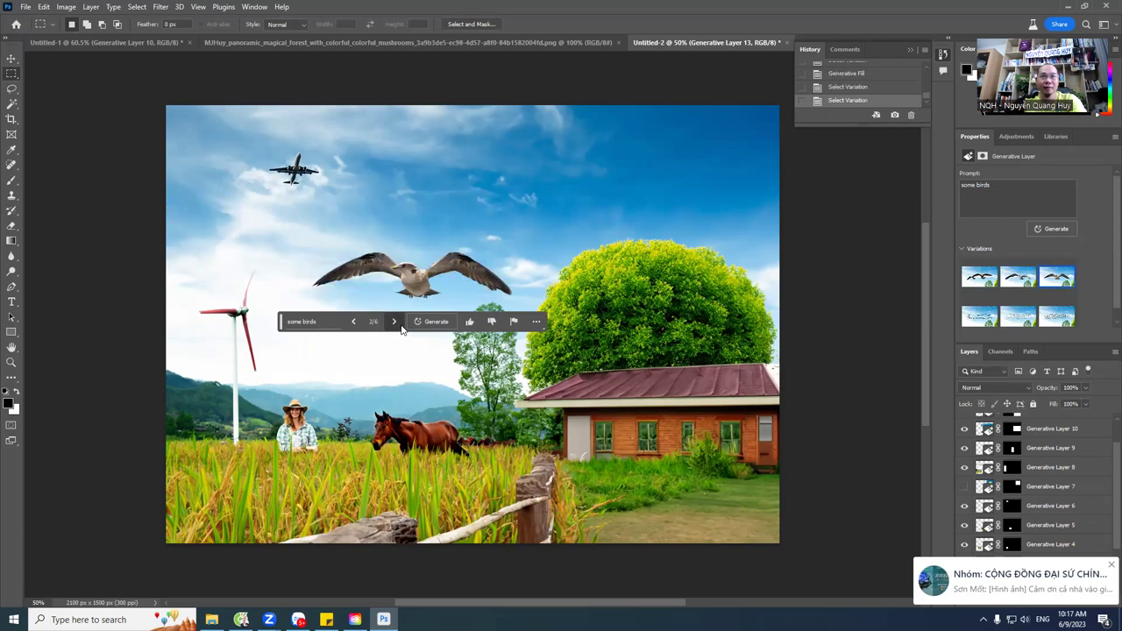
pyautogui.click(401, 328)
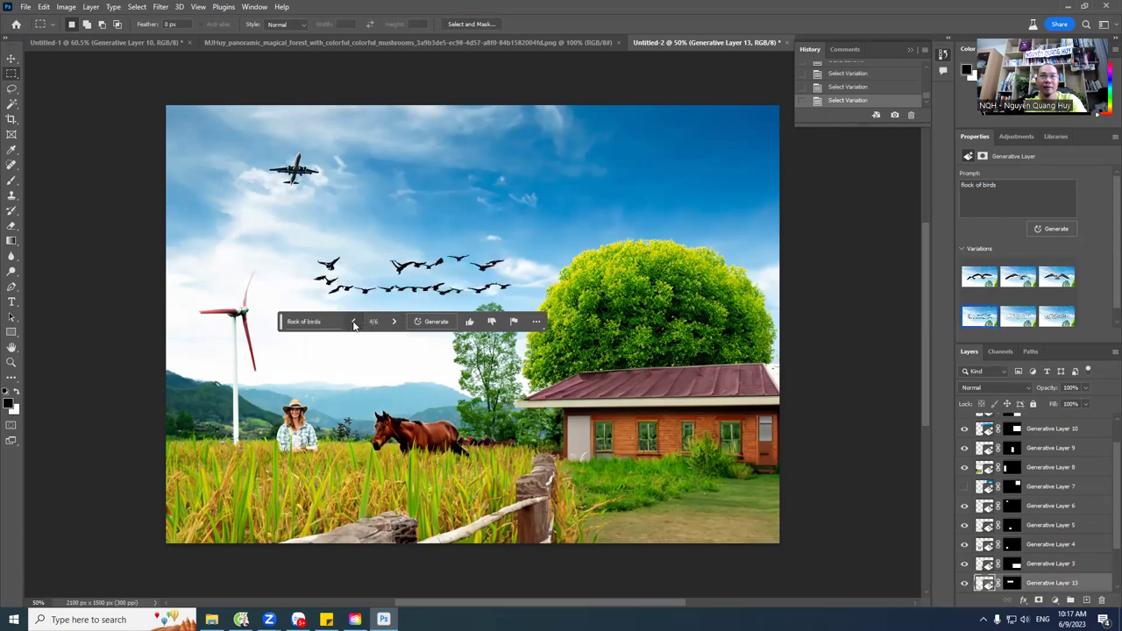
pyautogui.click(354, 322)
pyautogui.click(355, 323)
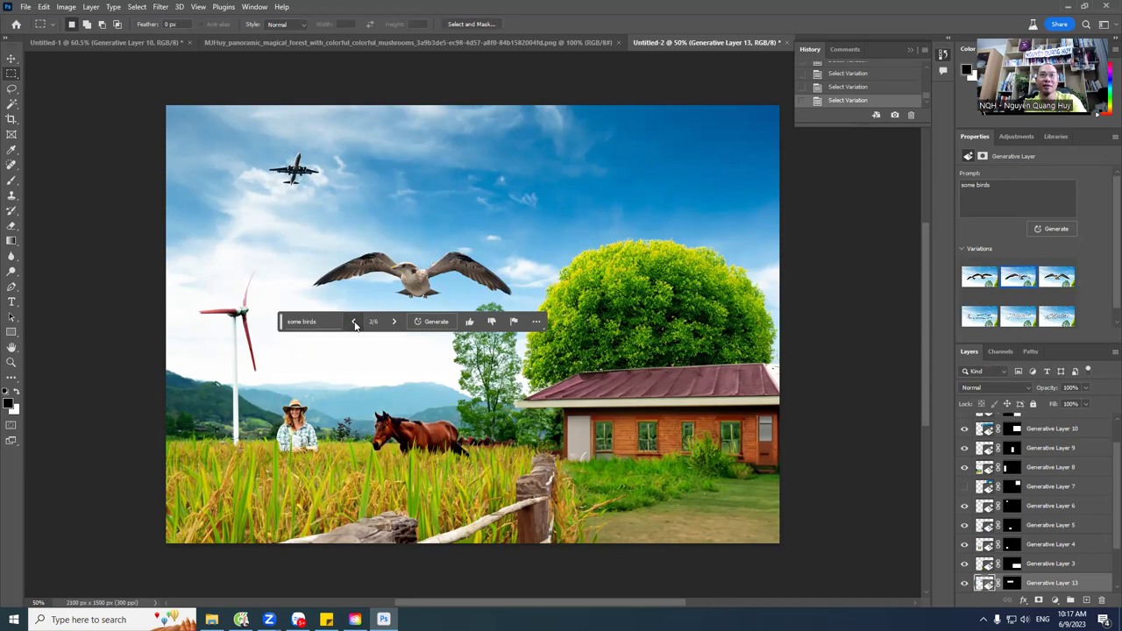
pyautogui.click(355, 322)
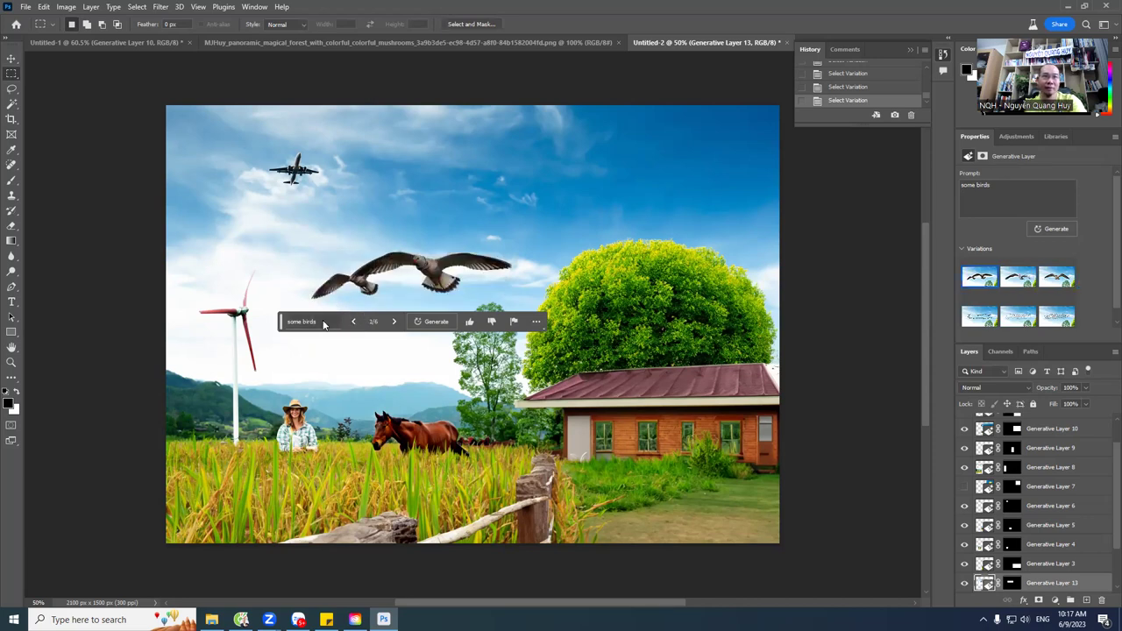
pyautogui.click(319, 321)
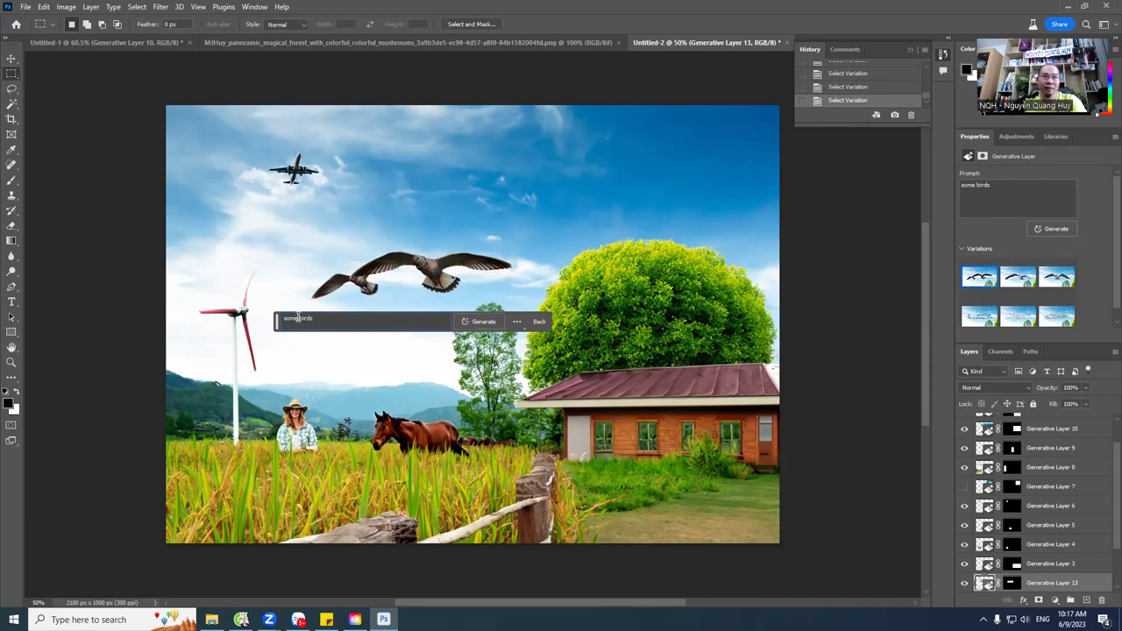
pyautogui.moveTo(299, 321); pyautogui.dragTo(281, 320)
pyautogui.click(316, 319)
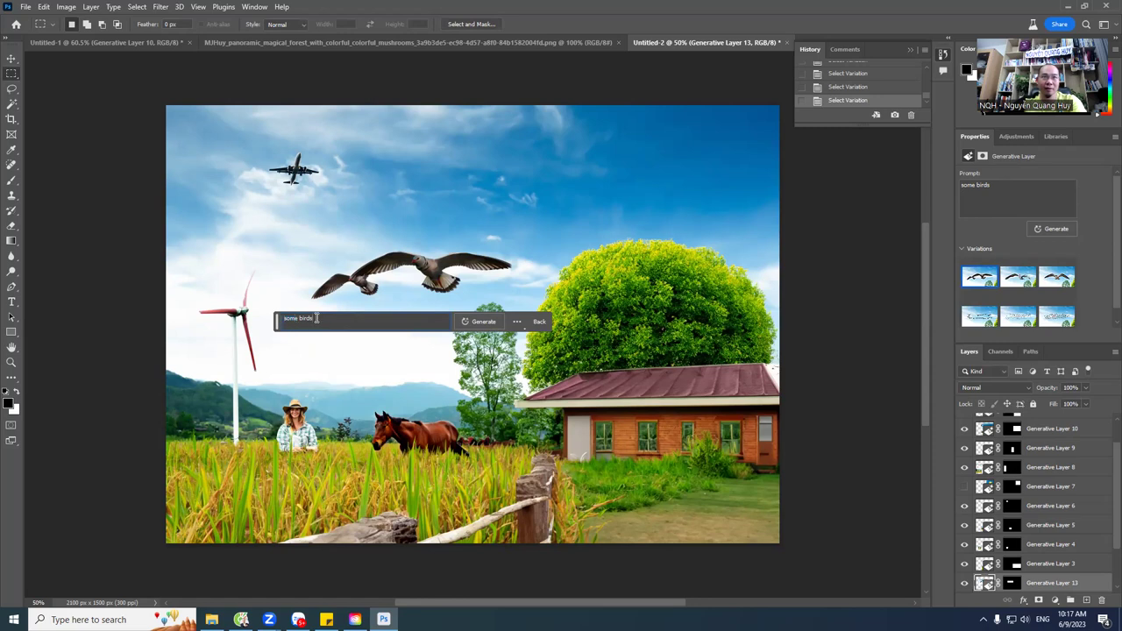
pyautogui.click(12, 60)
# Step: Shrink the bird beside the tree, commit it, and show variation 2/3
pyautogui.hotkey('ctrl', 't')
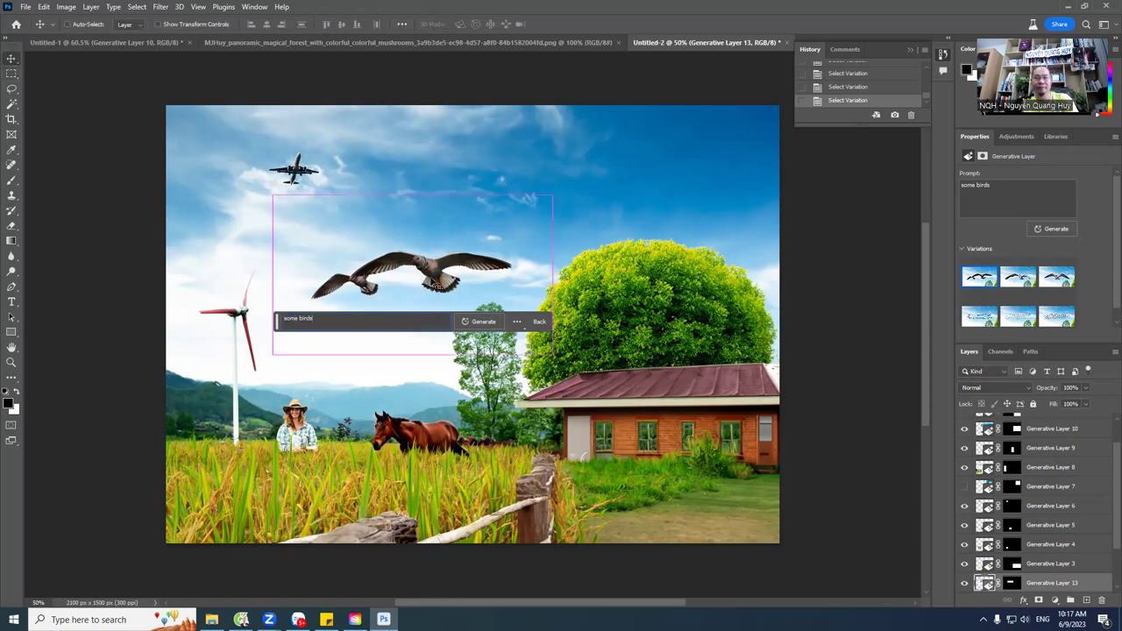
pyautogui.moveTo(548, 202)
pyautogui.mouseDown()
pyautogui.moveTo(347, 313)
pyautogui.moveTo(448, 309)
pyautogui.moveTo(498, 265)
pyautogui.mouseUp()
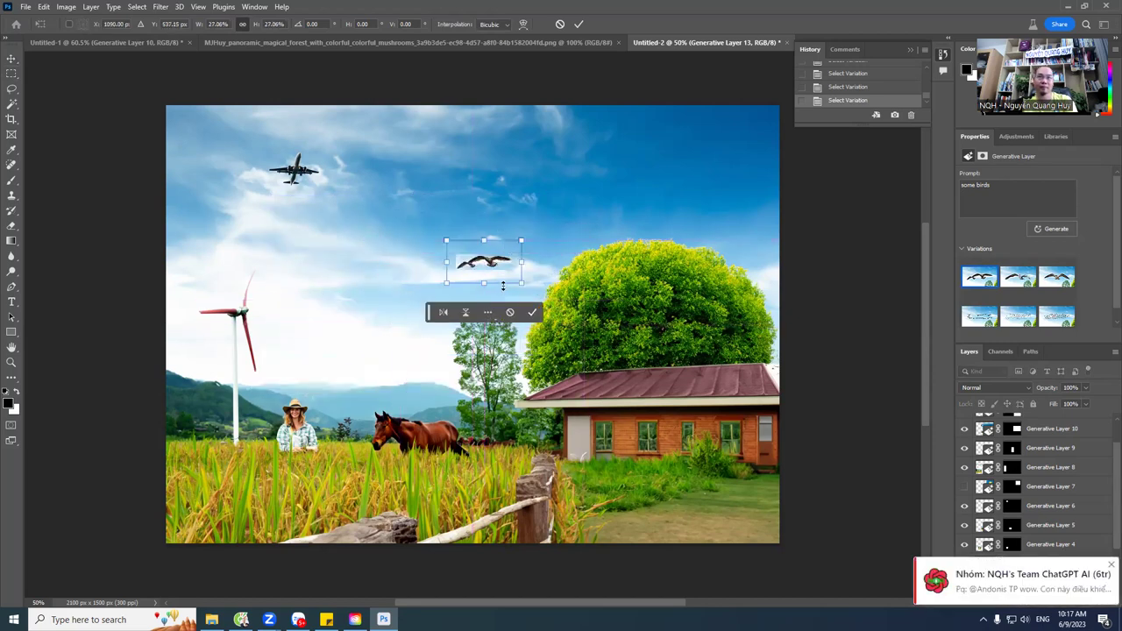
pyautogui.click(532, 313)
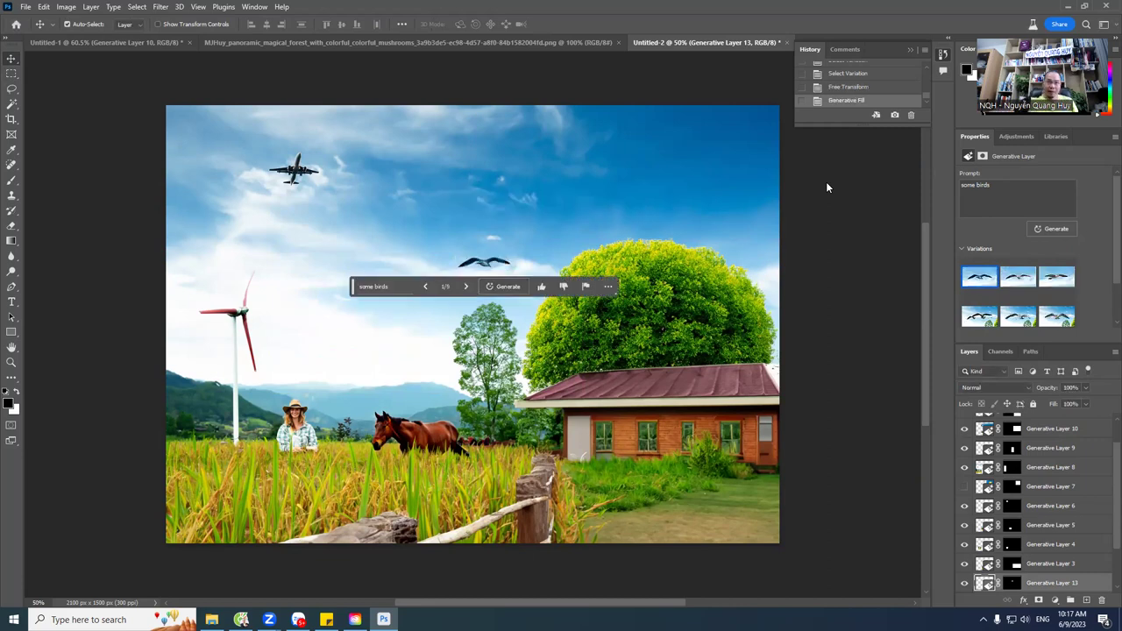
pyautogui.click(466, 286)
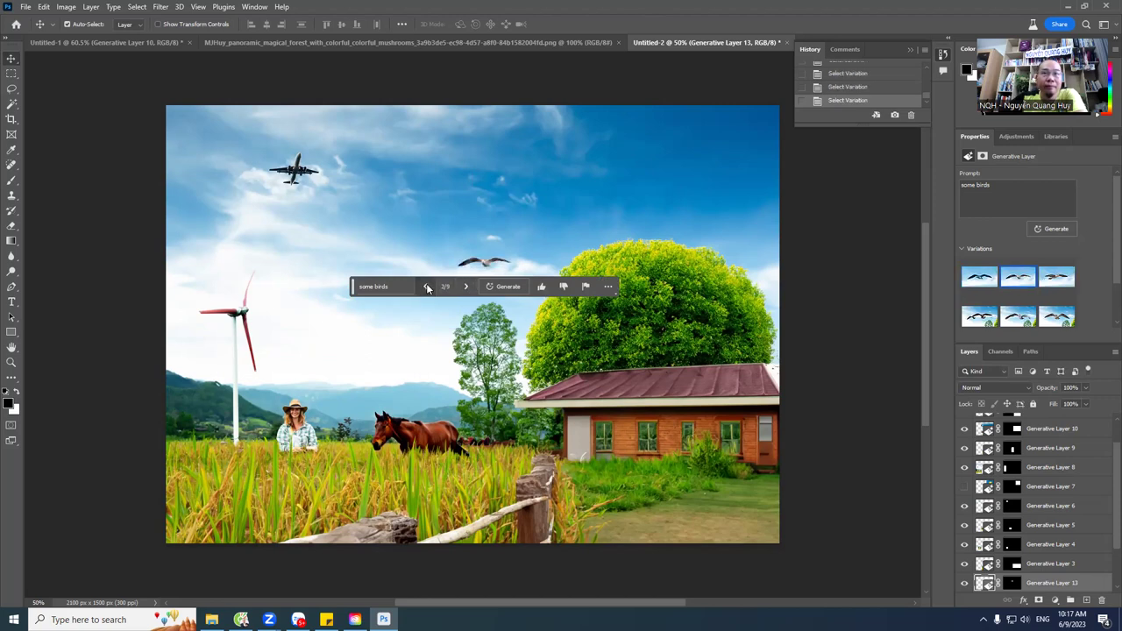
# Step: Select the sky generative layer and regenerate it with the prompt 'rainy sky'
pyautogui.click(653, 207)
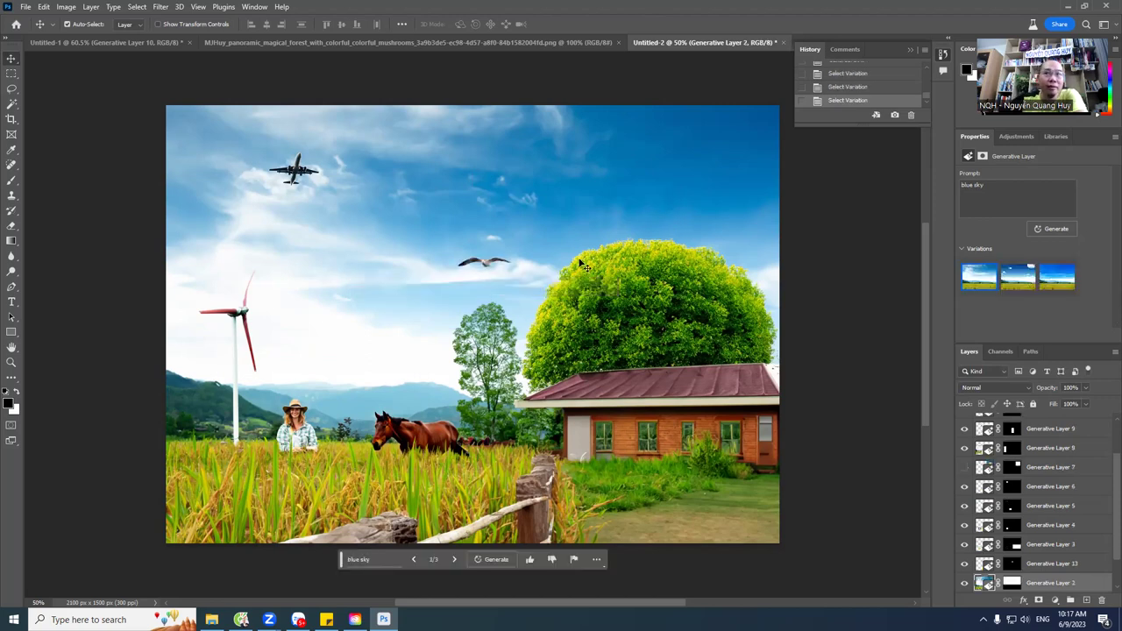
pyautogui.scroll(-2, 1050, 530)
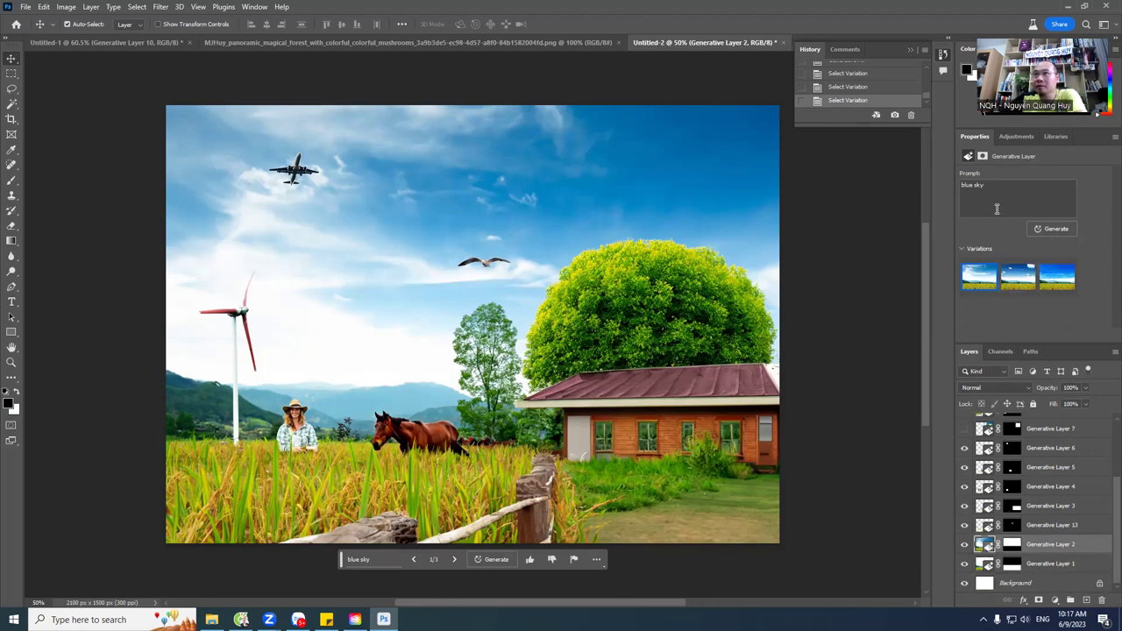
pyautogui.tripleClick(983, 185)
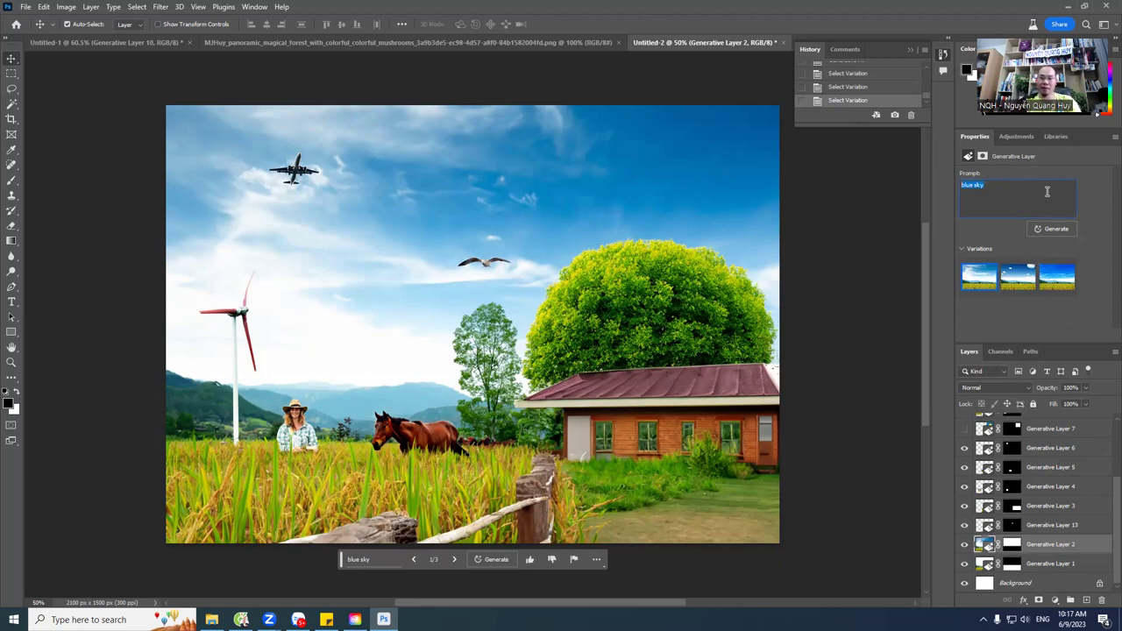
pyautogui.write('rainy')
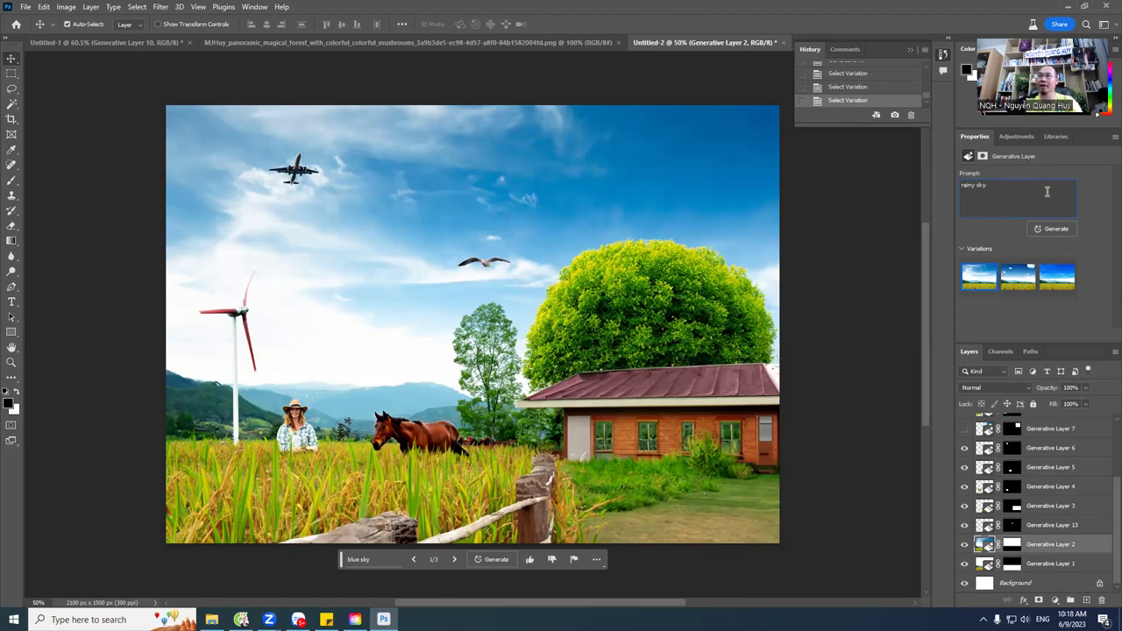
pyautogui.click(1052, 229)
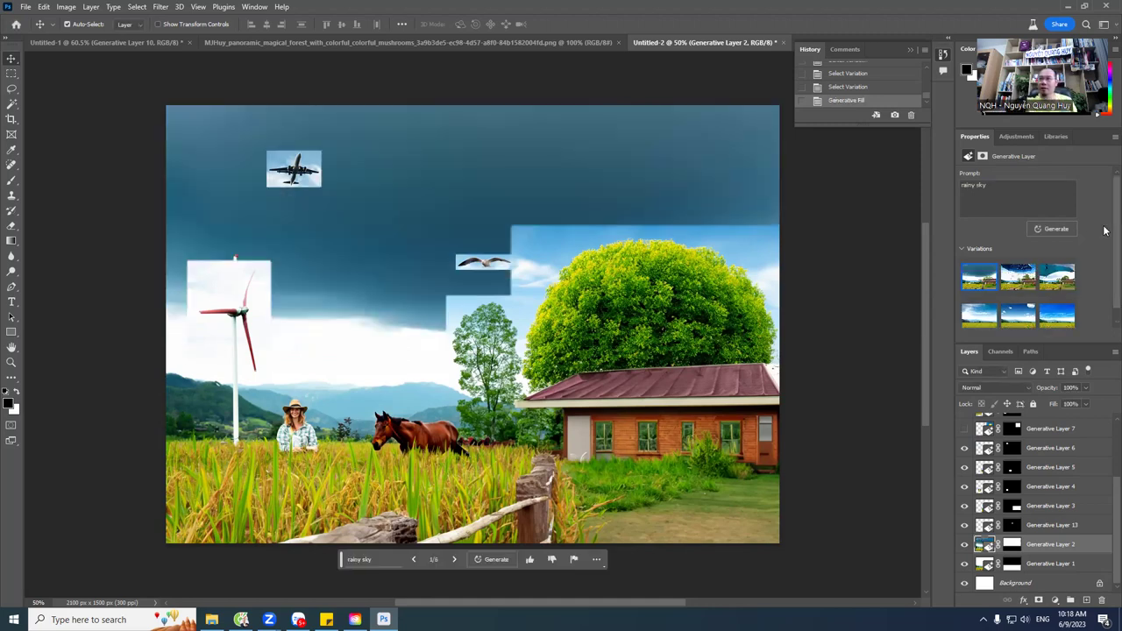
# Step: Restore a bright blue-sky variation and select Generative Layer 12, the wooden fences
pyautogui.click(972, 321)
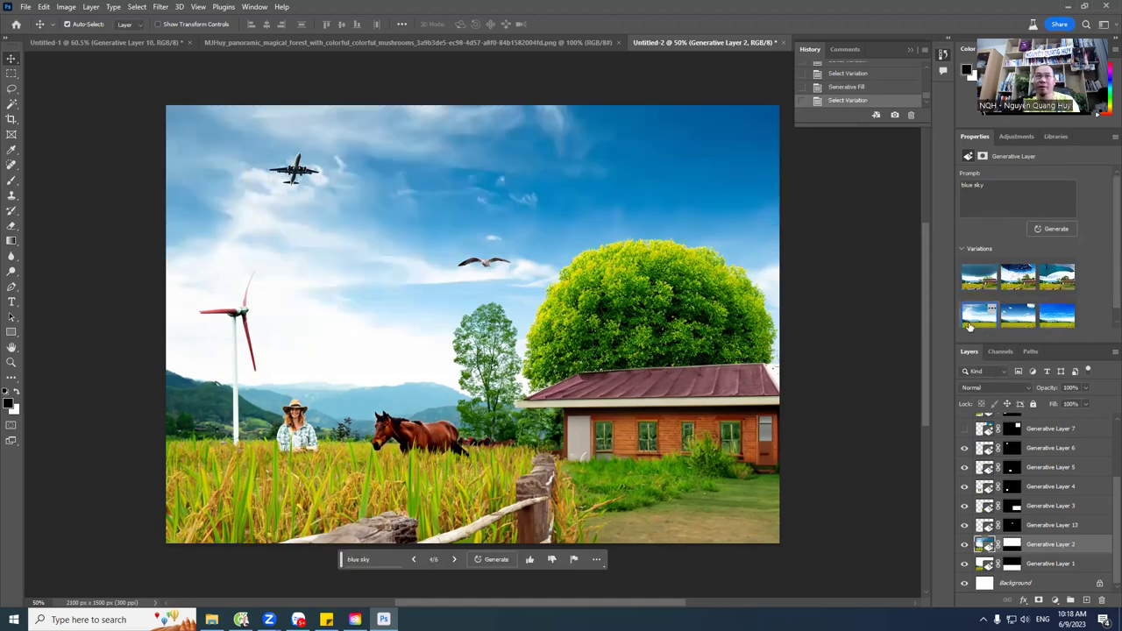
pyautogui.scroll(3, 1025, 447)
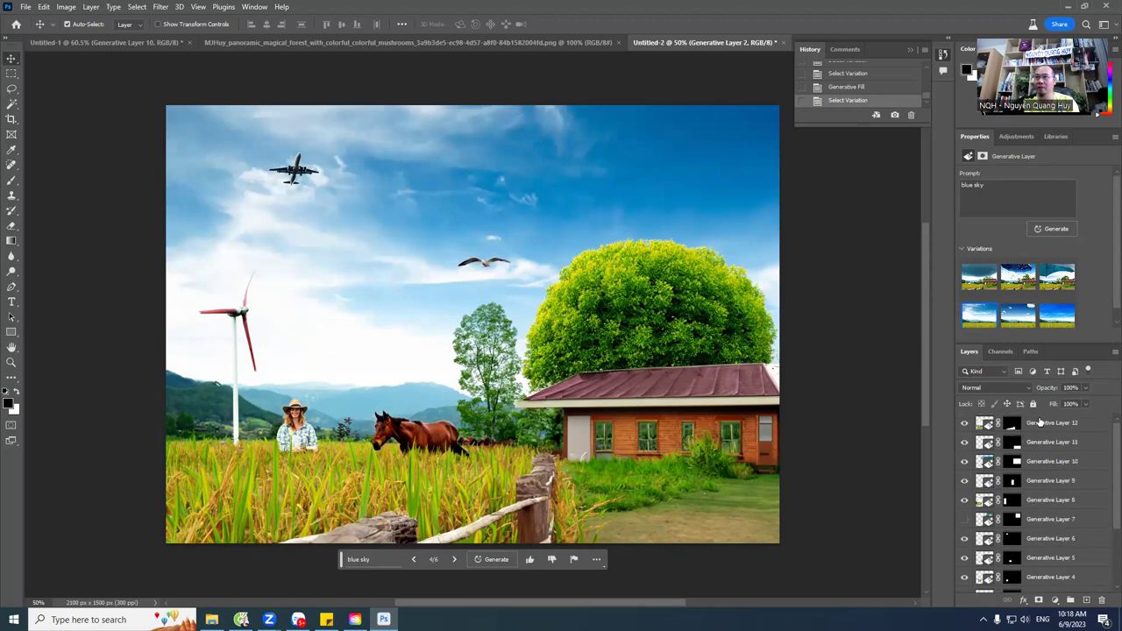
pyautogui.click(1040, 423)
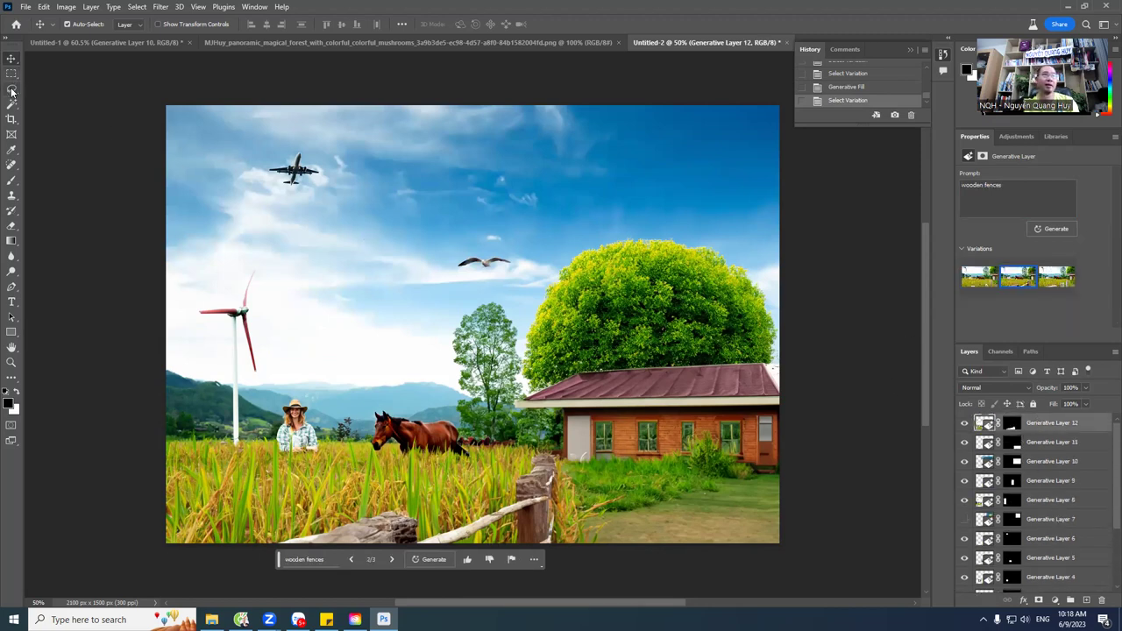
# Step: Select the sky with the Magic Wand, then drop it using the Rectangular Marquee
pyautogui.click(11, 104)
pyautogui.rightClick(12, 104)
pyautogui.click(57, 112)
pyautogui.click(284, 253)
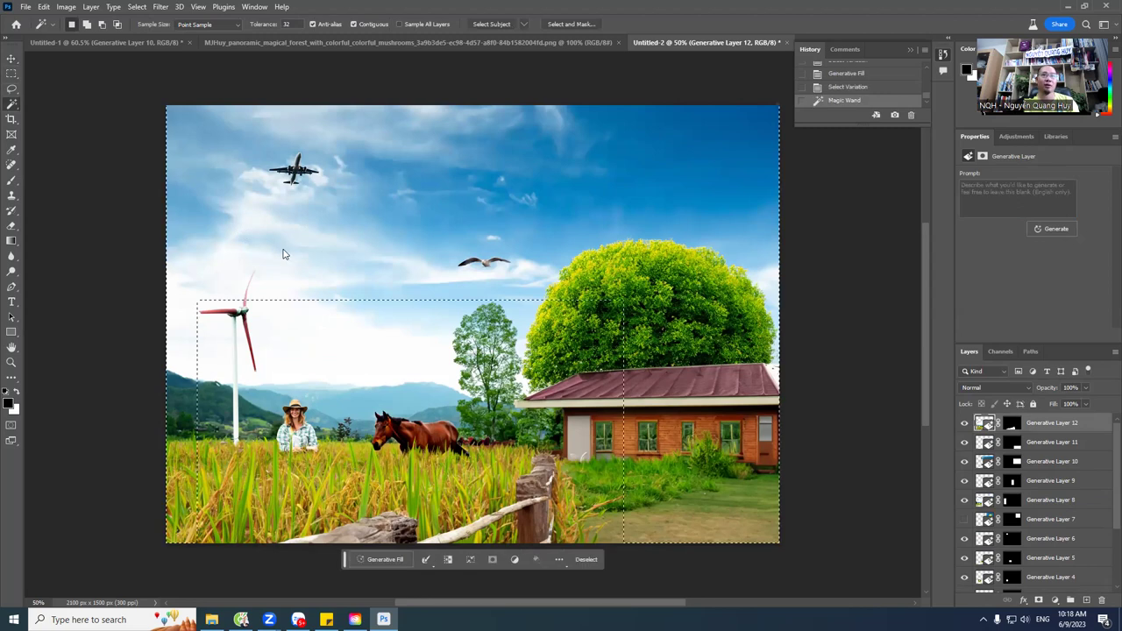
pyautogui.hotkey('ctrl', 'd')
pyautogui.click(418, 172)
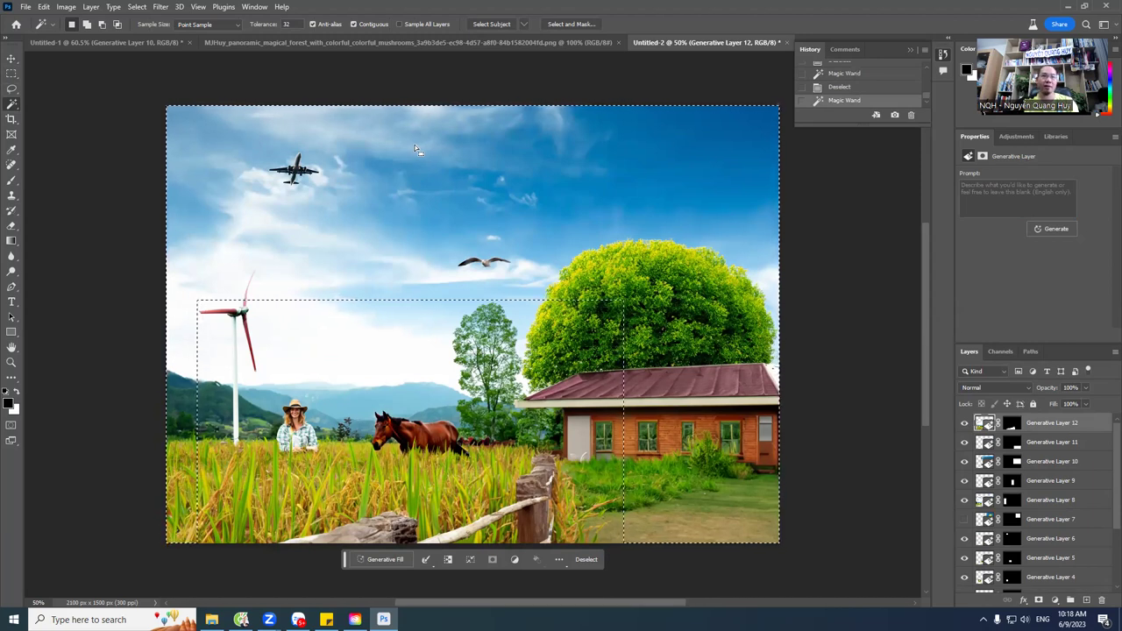
pyautogui.click(11, 62)
pyautogui.click(11, 75)
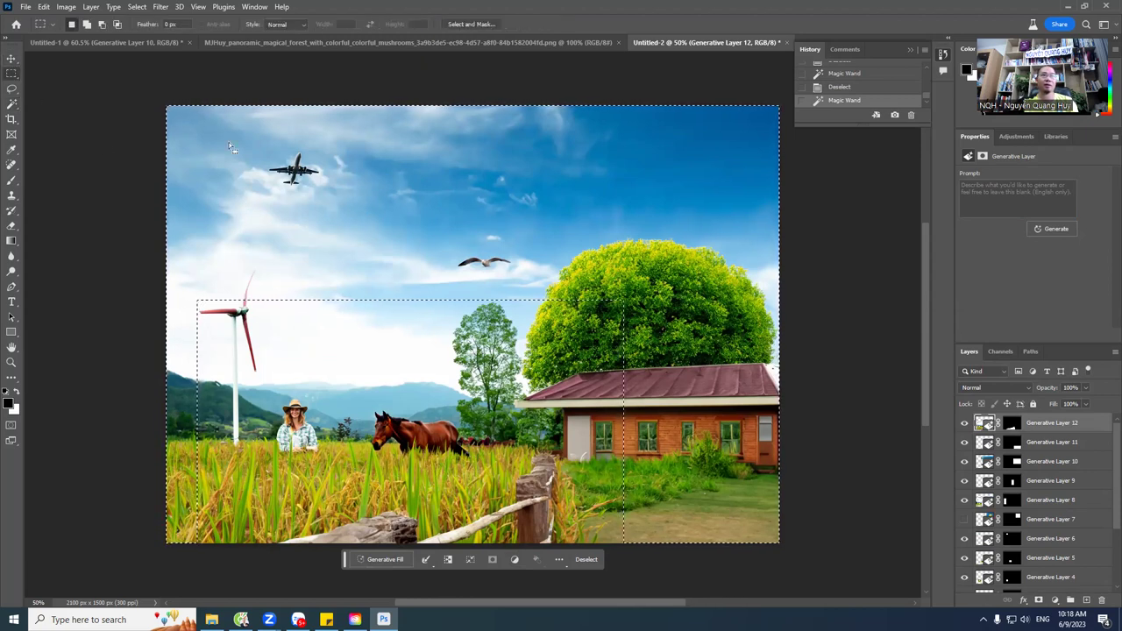
pyautogui.click(233, 155)
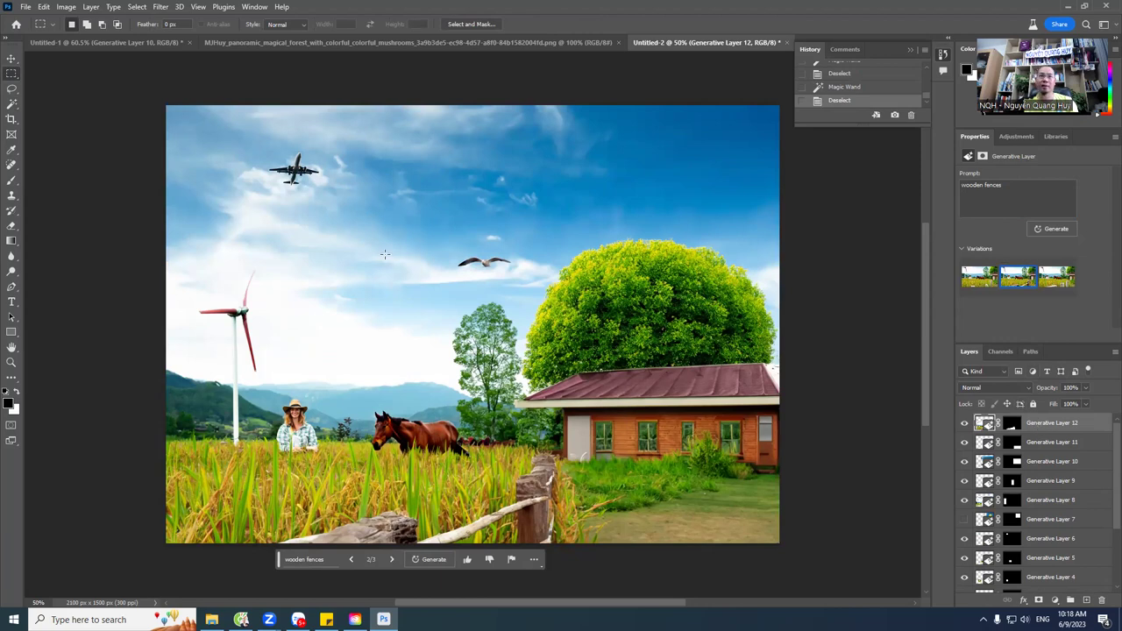
# Step: Draw a rectangular marquee over the entire image, redrawing it once
pyautogui.moveTo(162, 106); pyautogui.dragTo(789, 350)
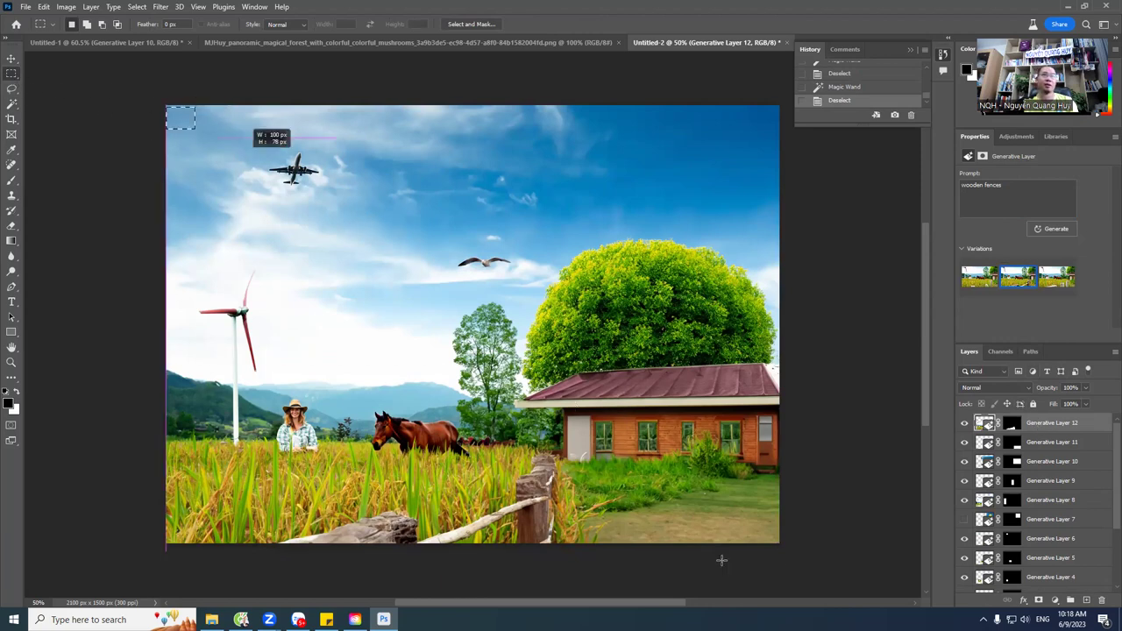
pyautogui.scroll(3, 709, 471)
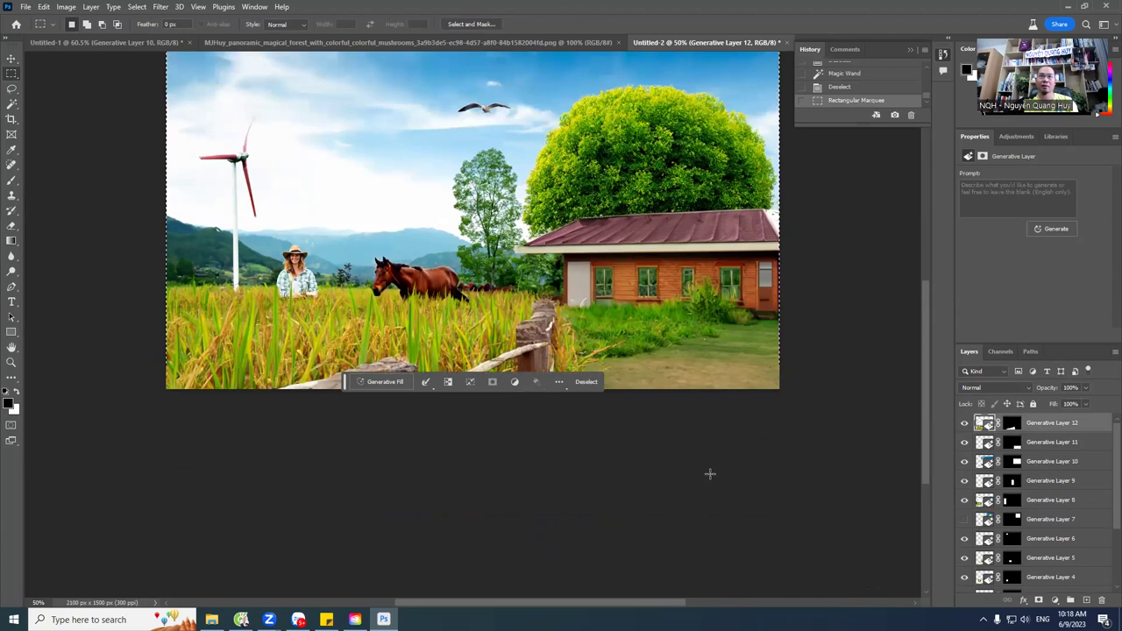
pyautogui.scroll(1, 589, 438)
pyautogui.scroll(1, 152, 148)
pyautogui.hotkey('ctrl', 'd')
pyautogui.scroll(1, 162, 153)
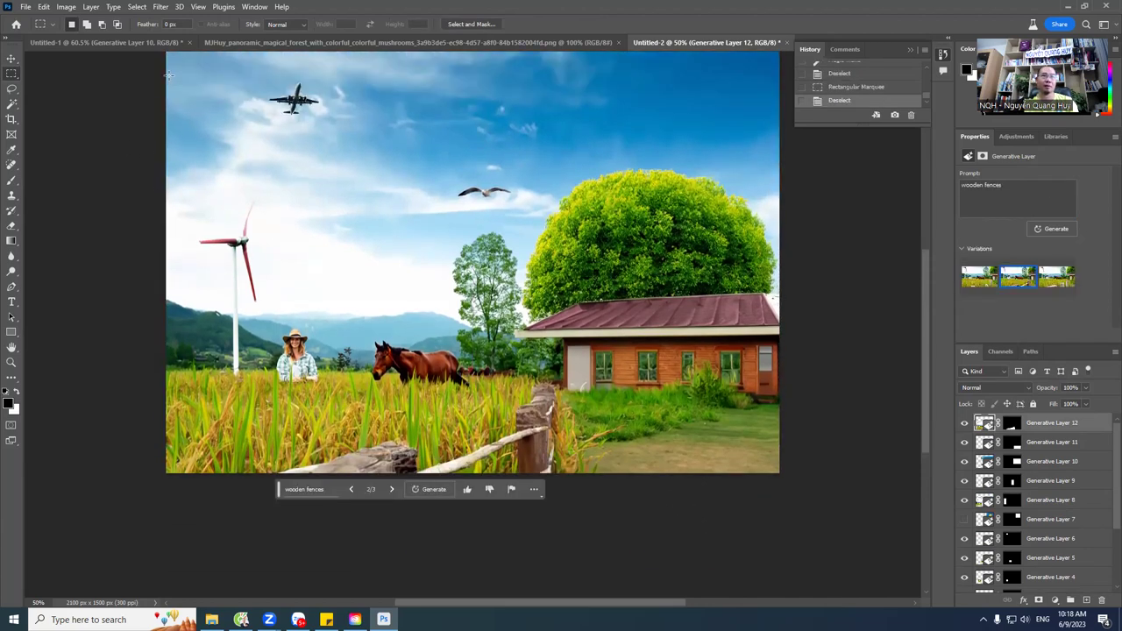
pyautogui.scroll(1, 156, 124)
pyautogui.moveTo(160, 70); pyautogui.dragTo(812, 416)
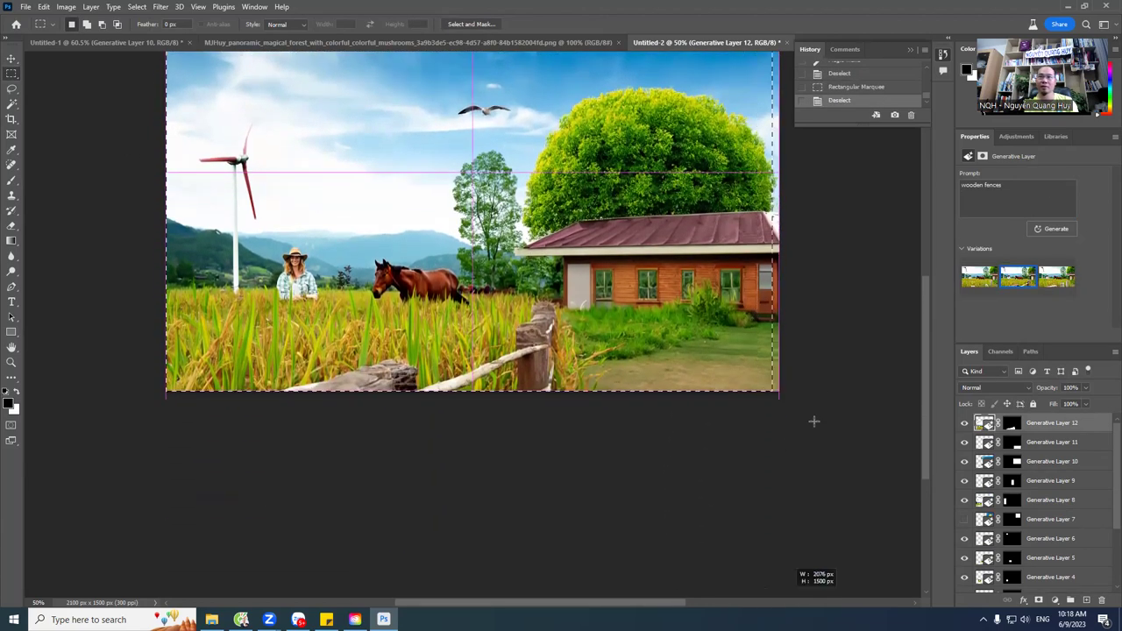
pyautogui.scroll(1, 754, 519)
# Step: Generate with the prompt 'rainning', rejected as non-English, and reopen the Generative Fill prompt
pyautogui.click(1008, 198)
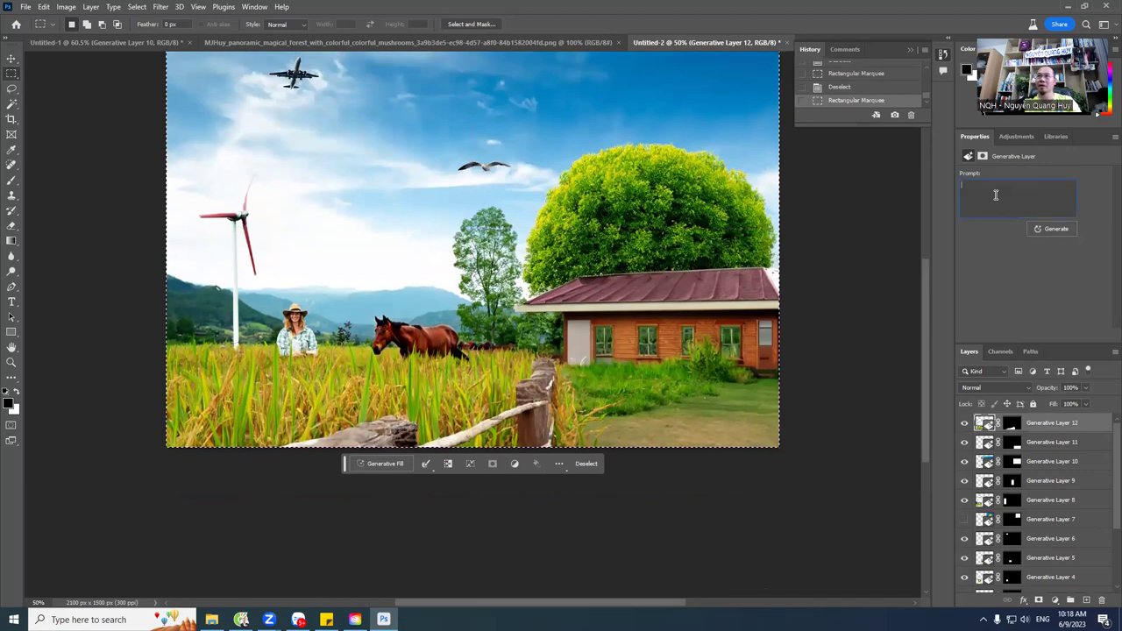
pyautogui.write('ra')
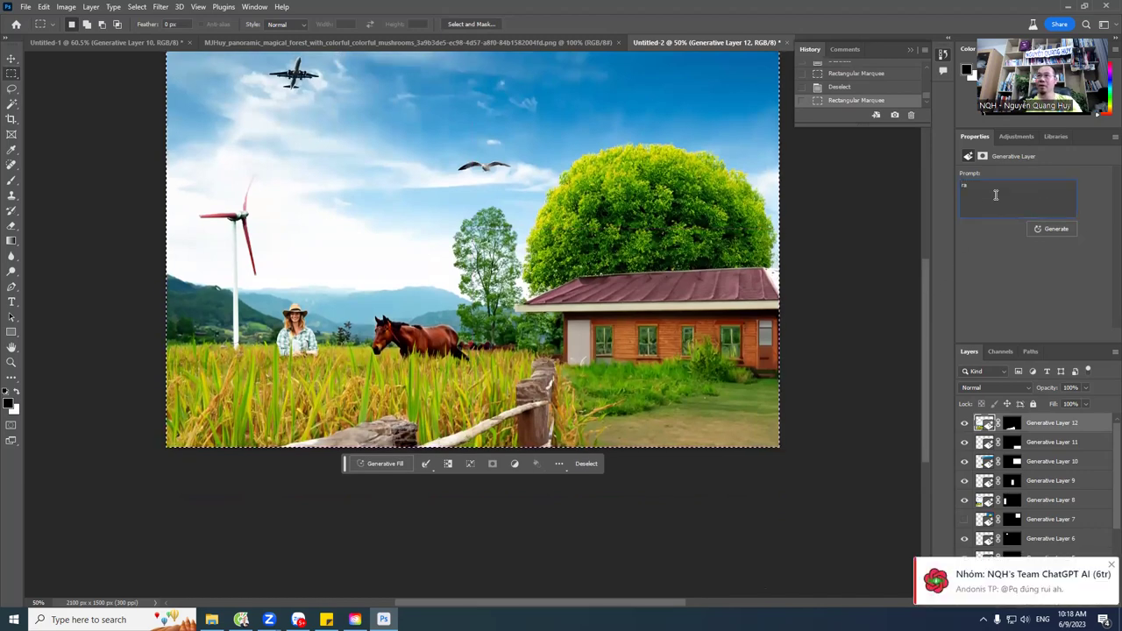
pyautogui.write('innin')
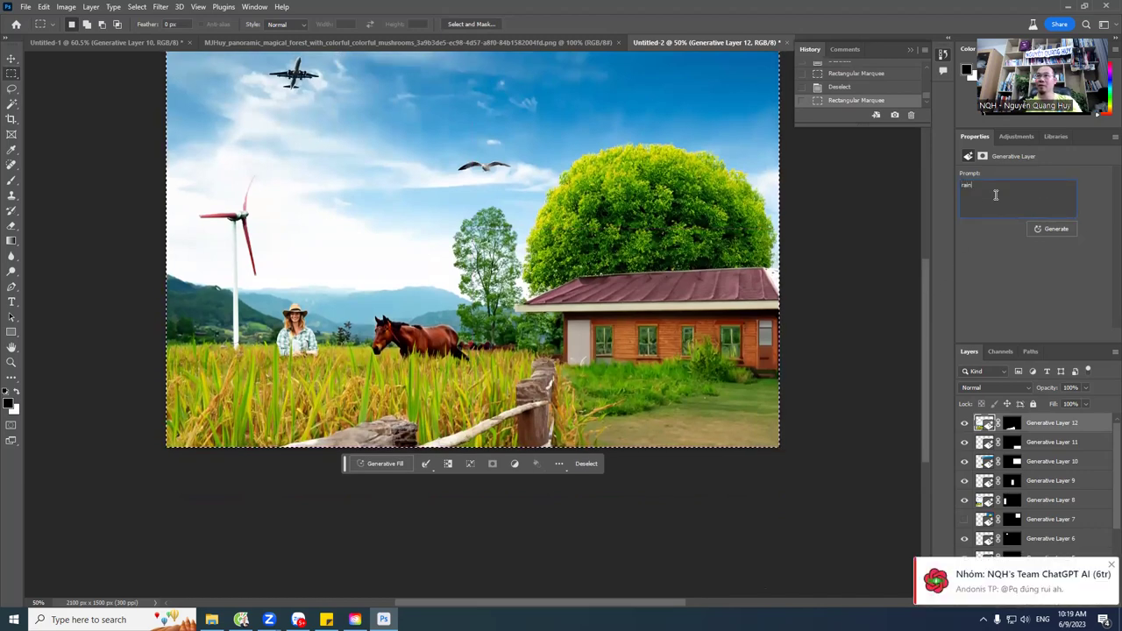
pyautogui.write('g')
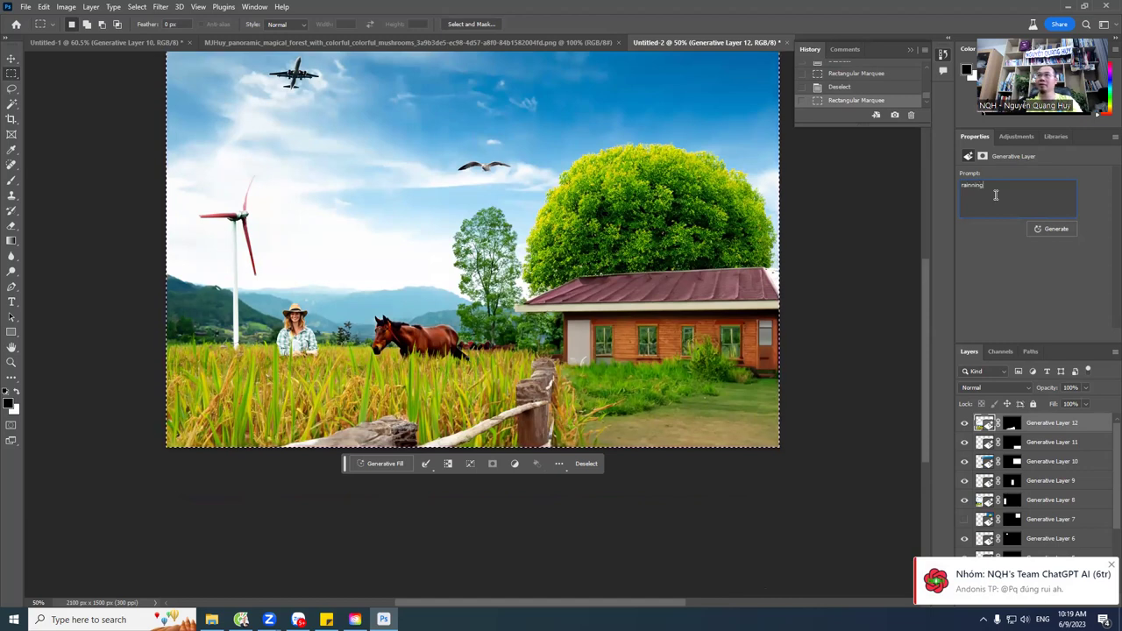
pyautogui.click(1060, 230)
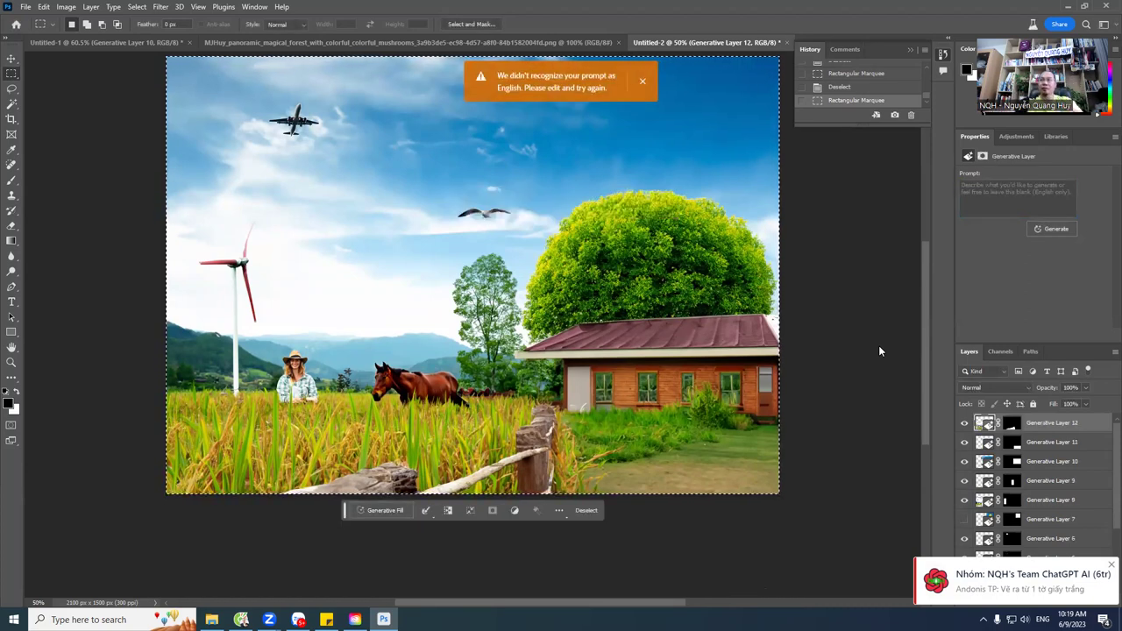
pyautogui.click(1005, 202)
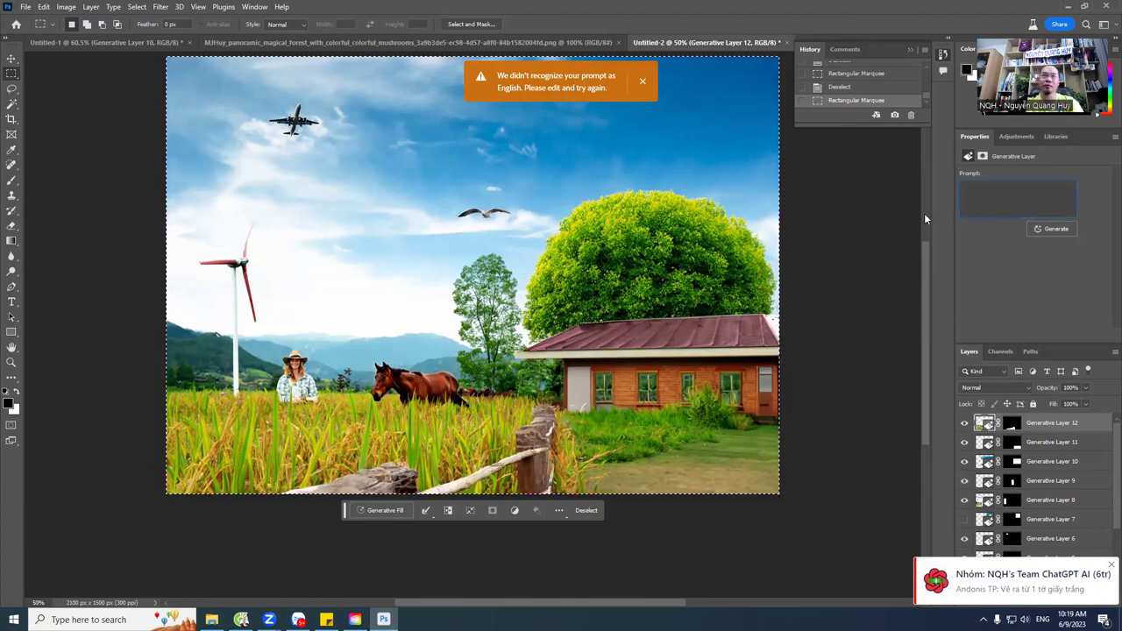
pyautogui.click(383, 510)
pyautogui.write('rain')
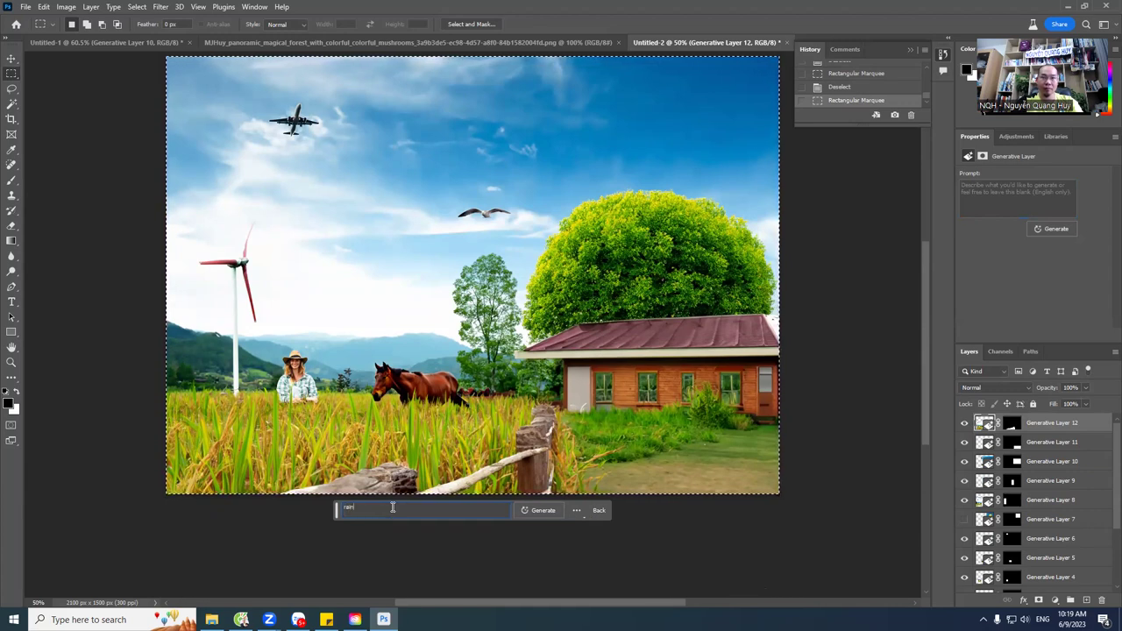
# Step: Generate 'rain' across the canvas, browse the three droplet variations, then hide Generative Layer 14
pyautogui.write('y')
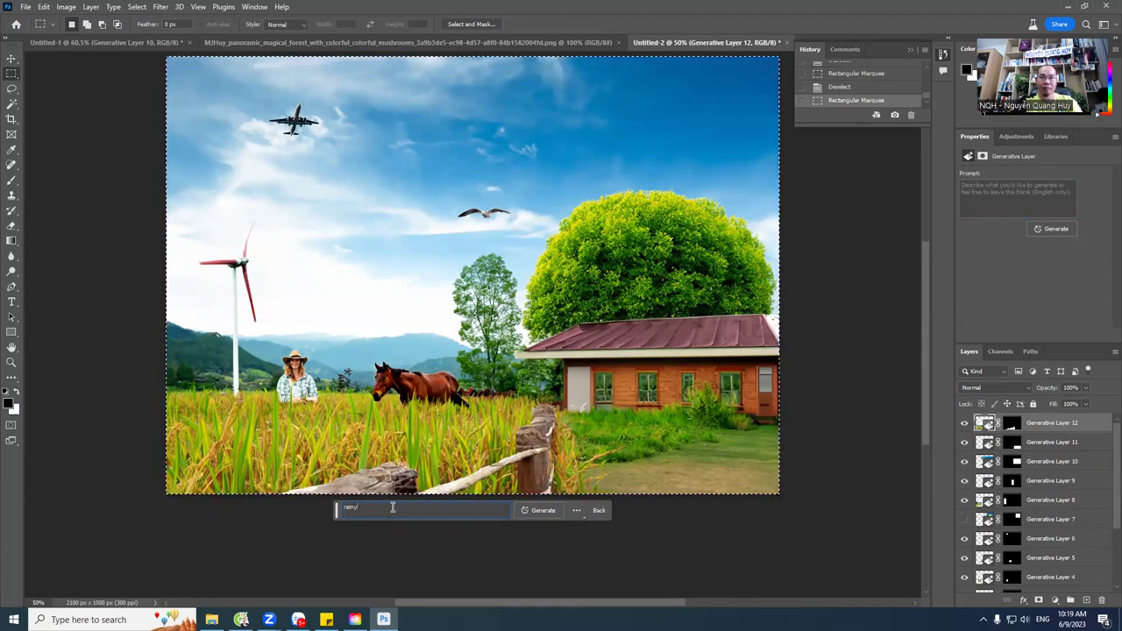
pyautogui.press('Return')
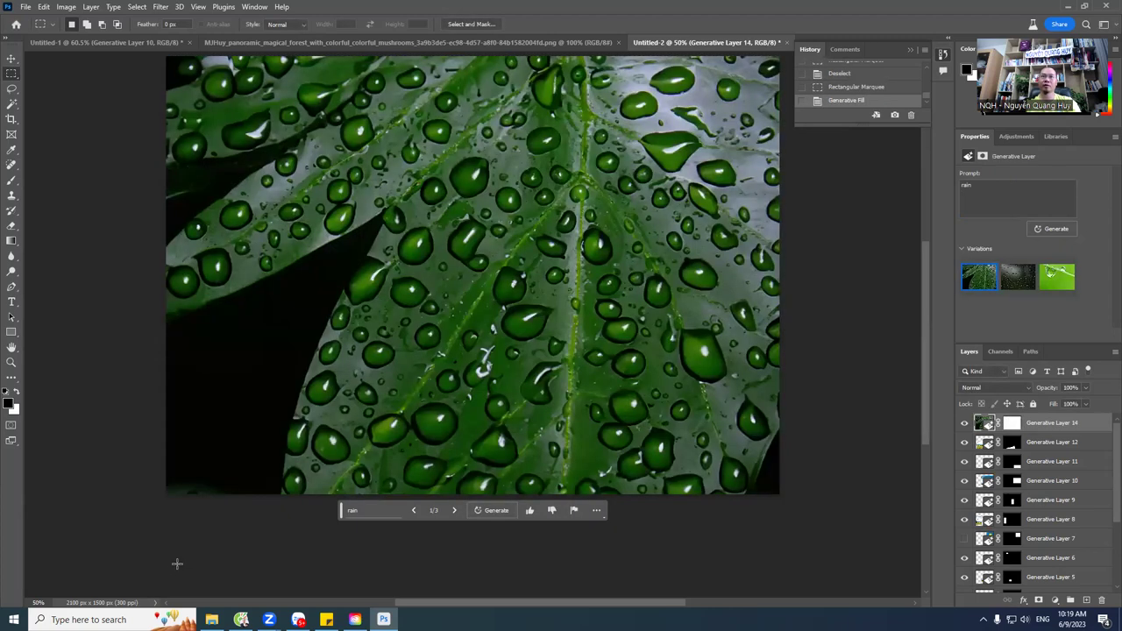
pyautogui.click(455, 512)
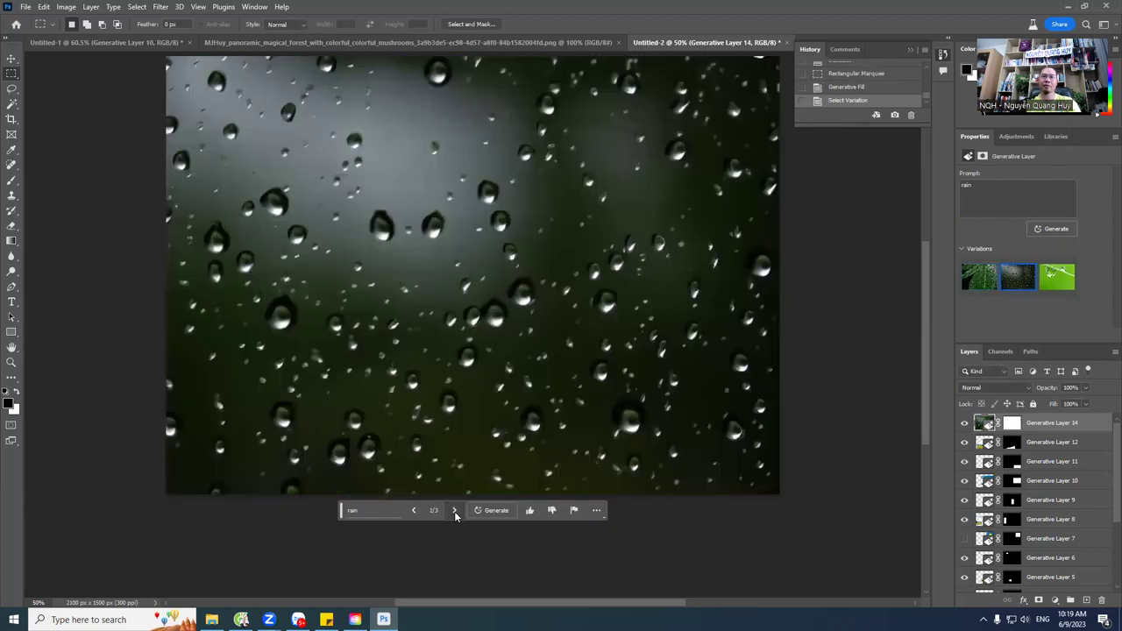
pyautogui.click(455, 512)
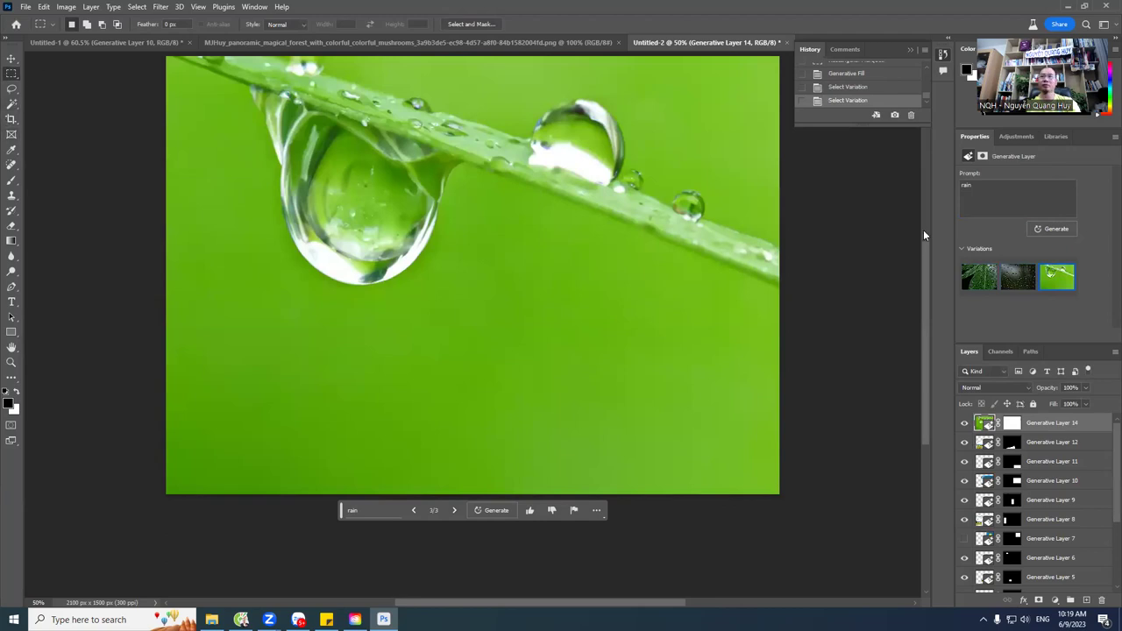
pyautogui.click(964, 424)
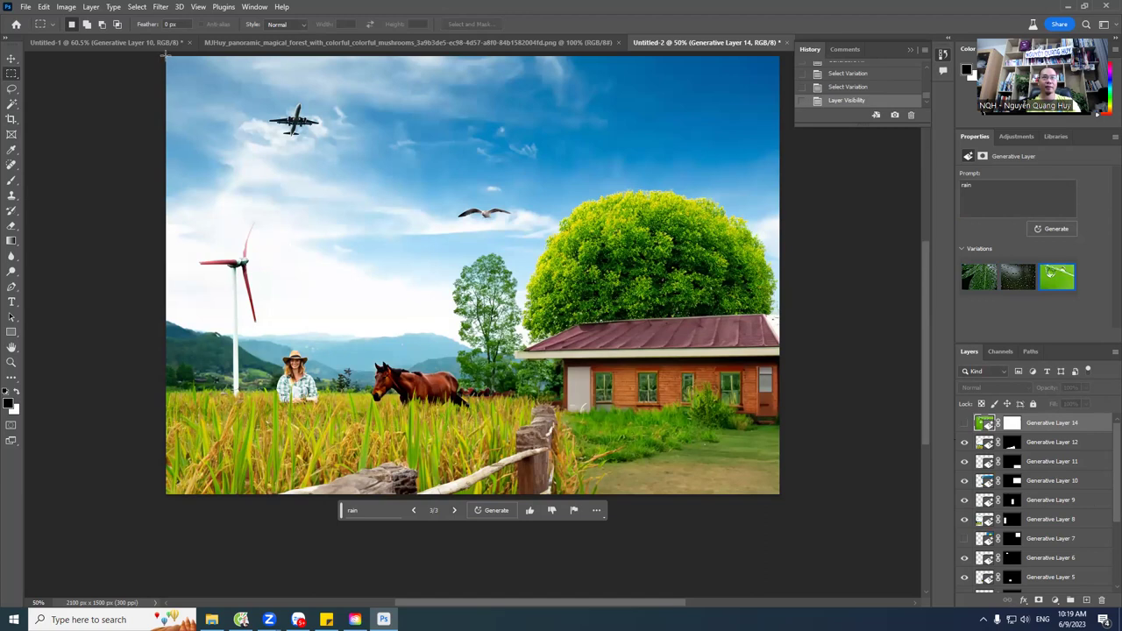
# Step: Select the upper scene above the rice field and generate a stormy sky with the prompt 'rainy'
pyautogui.moveTo(165, 54); pyautogui.dragTo(787, 404)
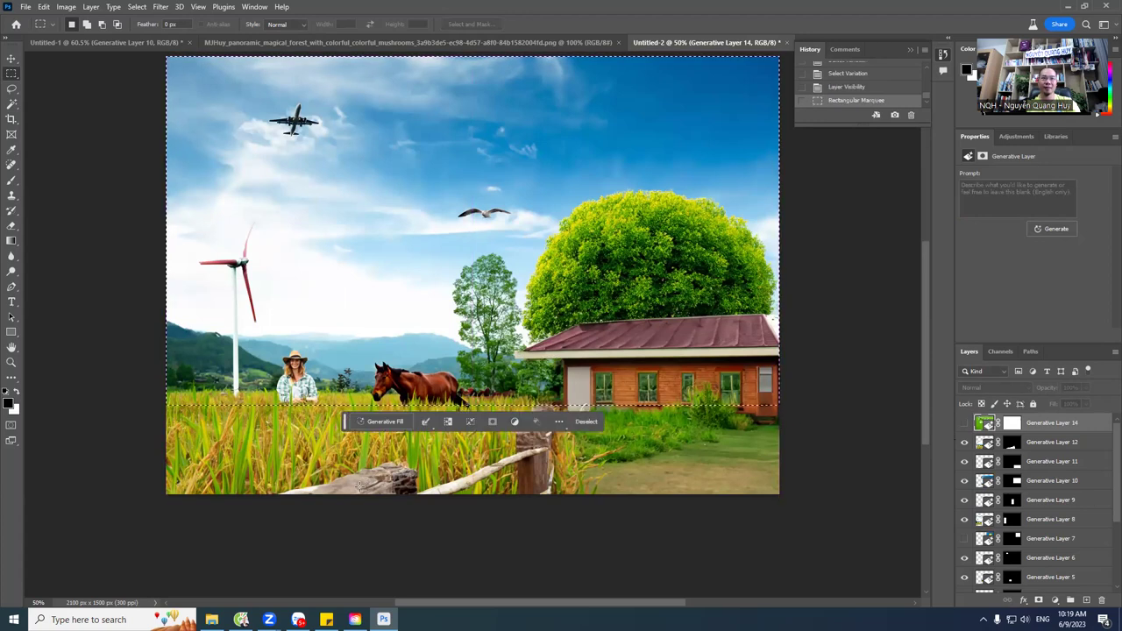
pyautogui.click(385, 423)
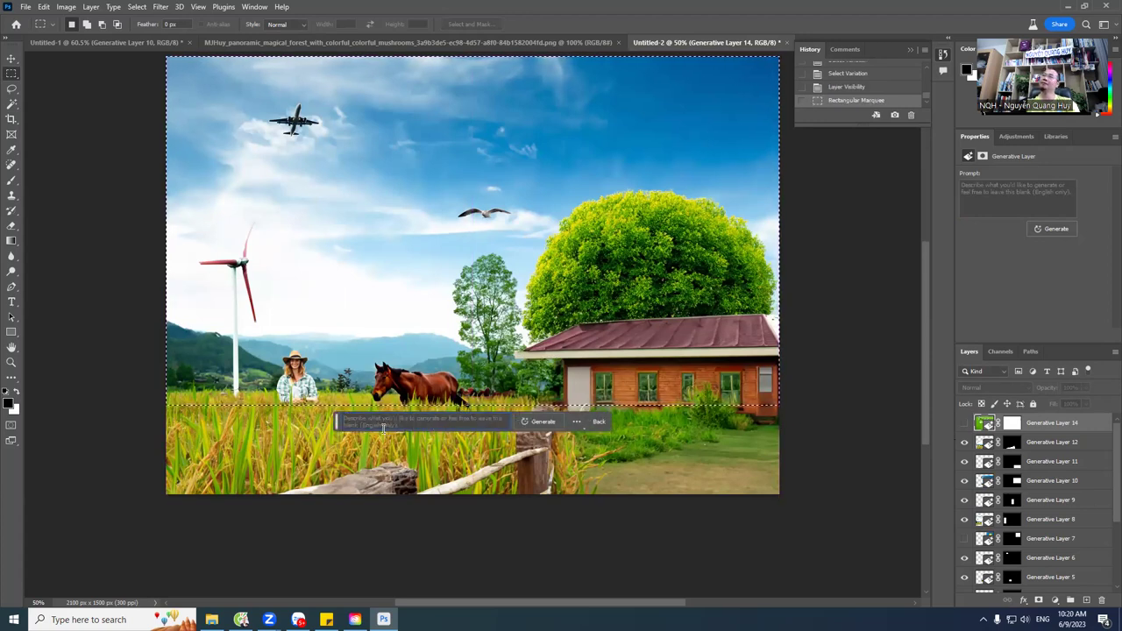
pyautogui.moveTo(421, 422)
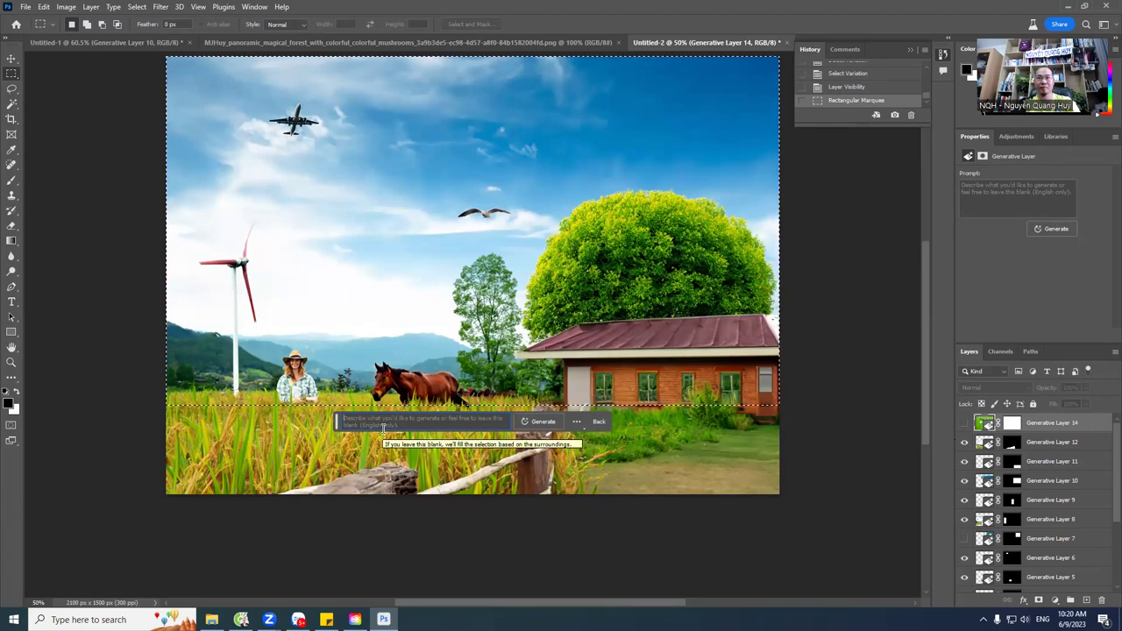
pyautogui.write('sd')
pyautogui.write(' ranin')
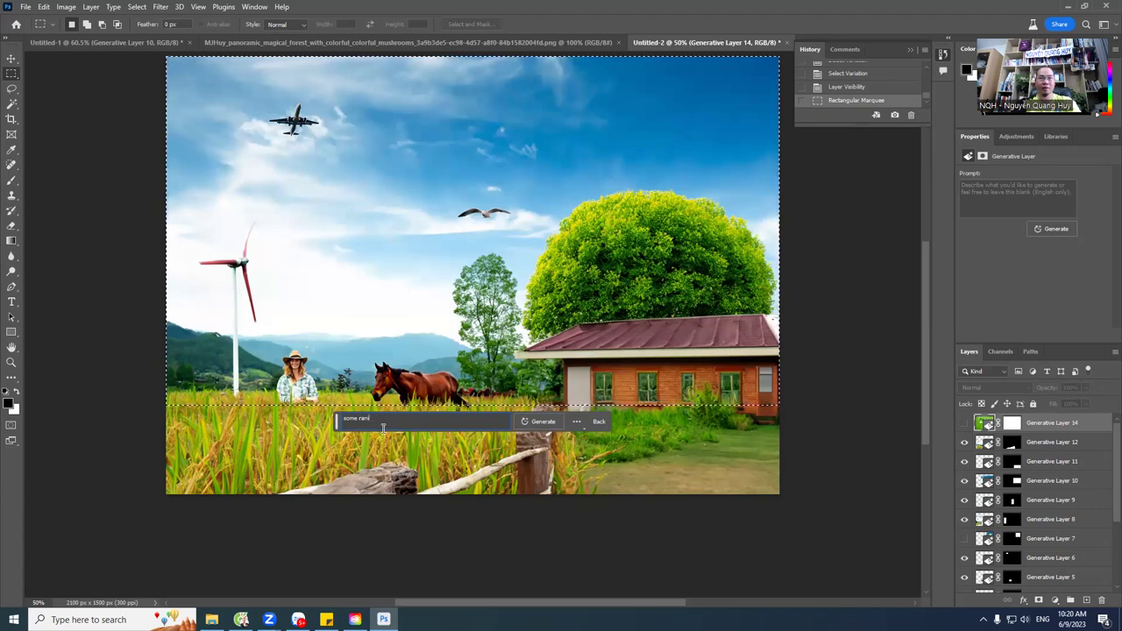
pyautogui.press('BackSpace')
pyautogui.write('i')
pyautogui.hotkey('ctrl', 'a')
pyautogui.press('BackSpace')
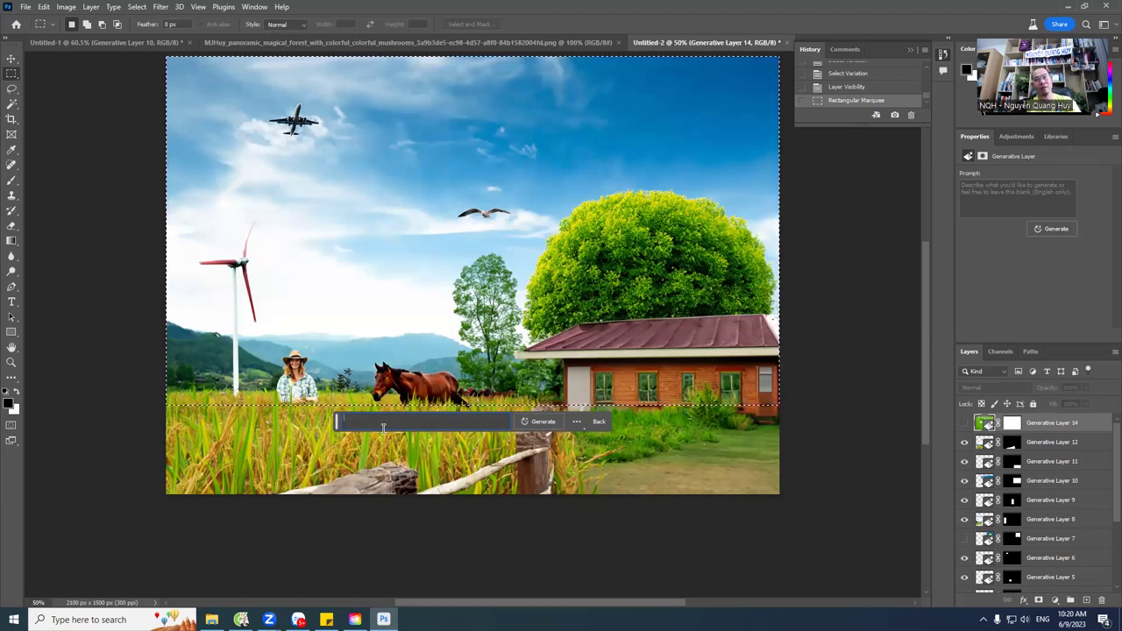
pyautogui.write('rainy')
pyautogui.press('Return')
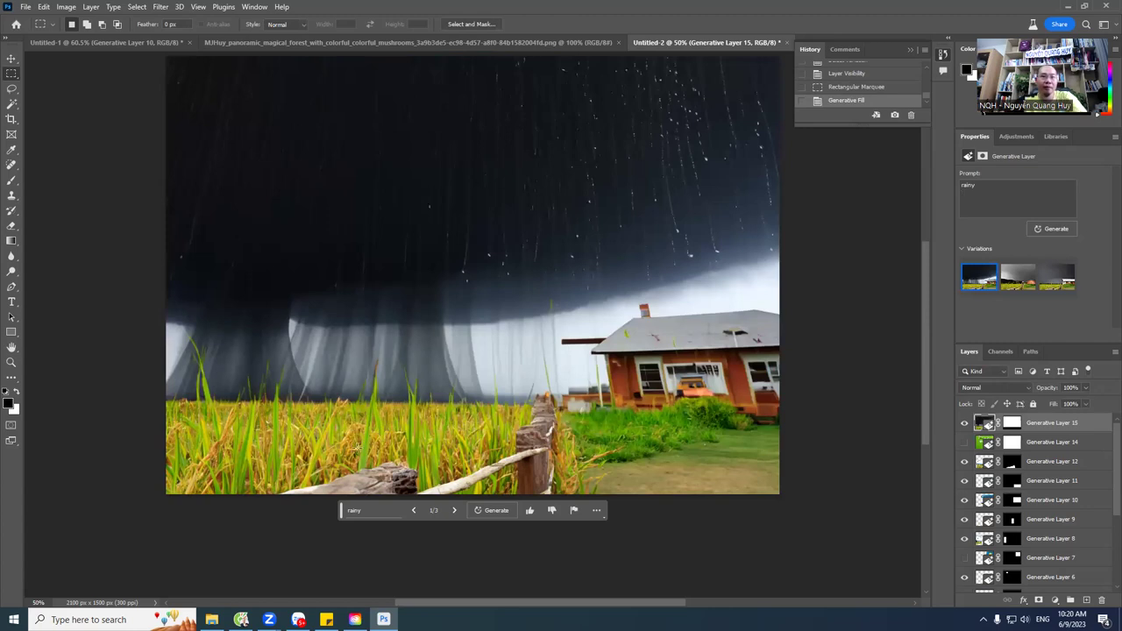
# Step: Cycle through the three rain variations and settle on the stormy first one
pyautogui.click(456, 511)
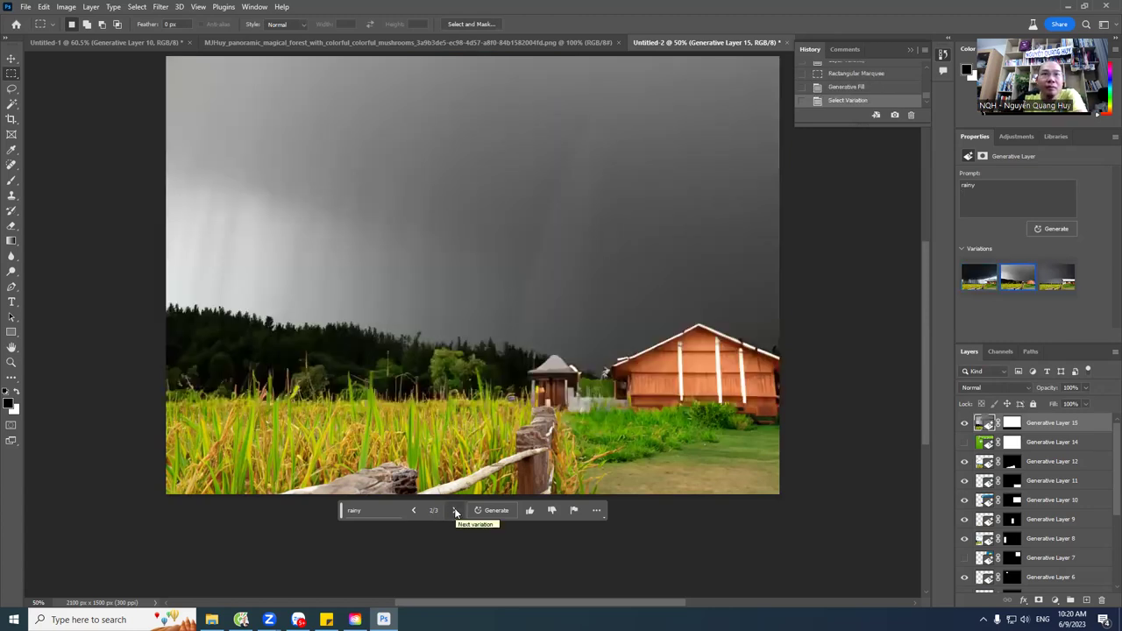
pyautogui.click(456, 510)
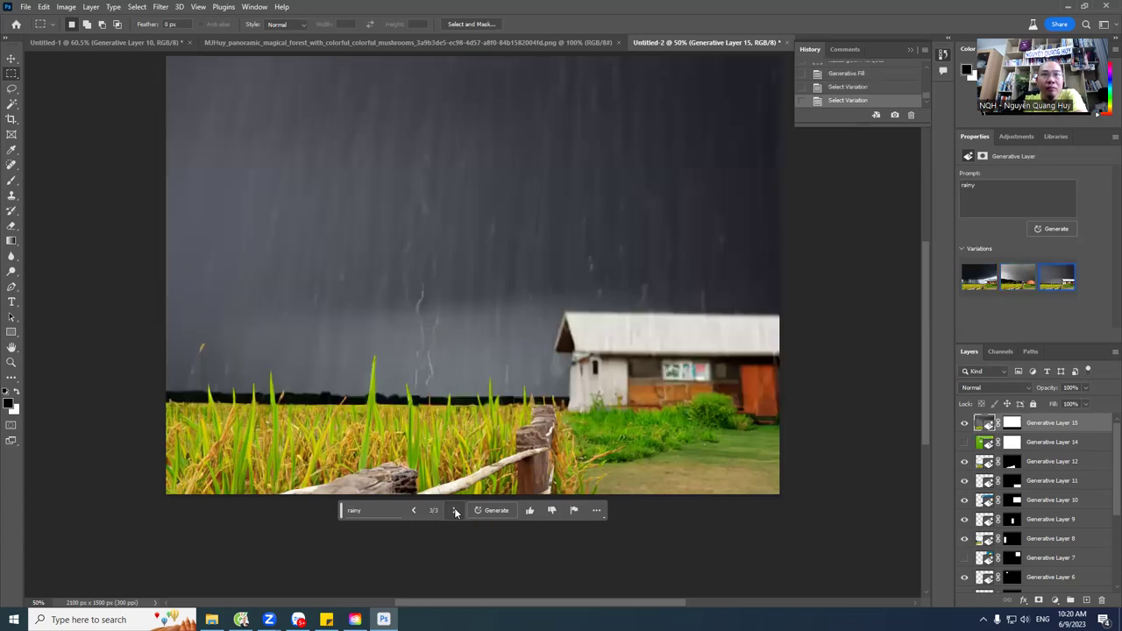
pyautogui.click(415, 511)
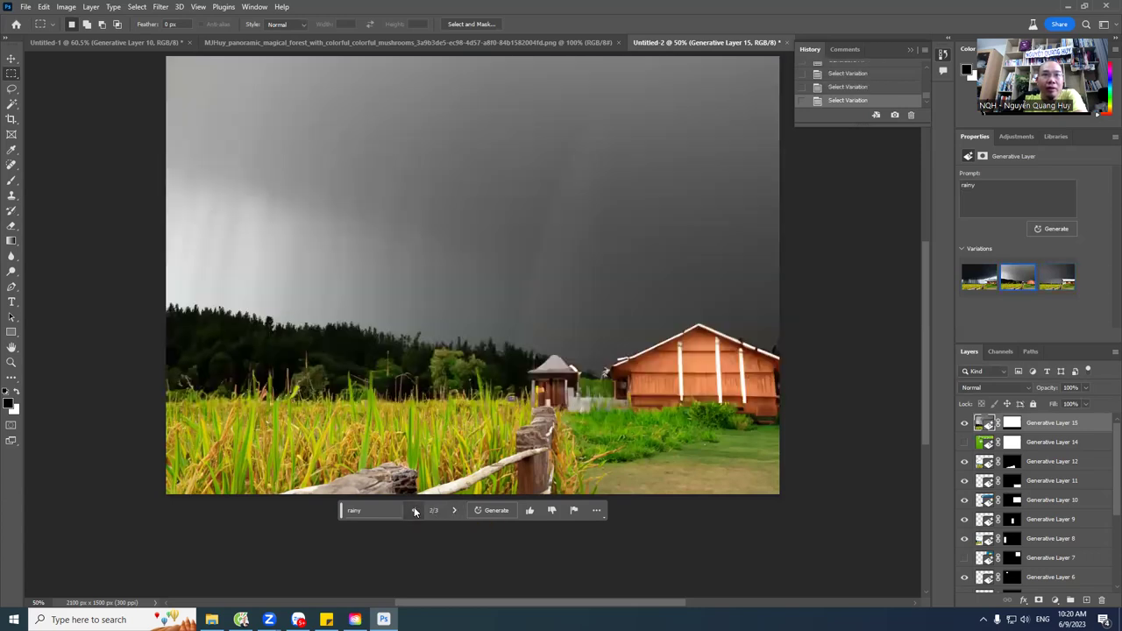
pyautogui.click(416, 511)
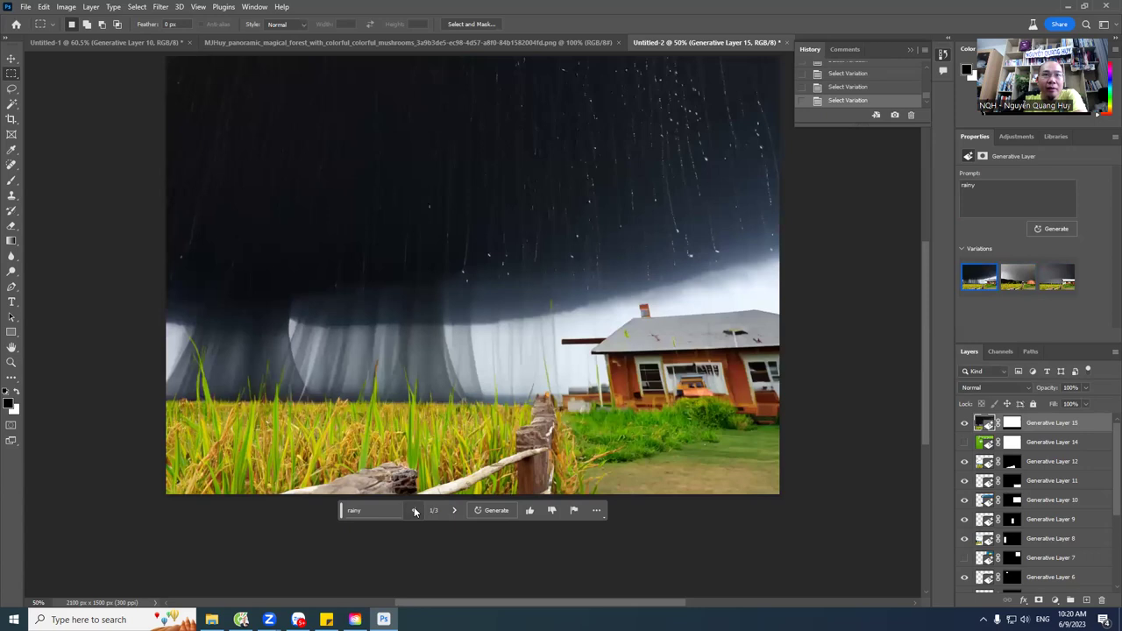
pyautogui.click(416, 511)
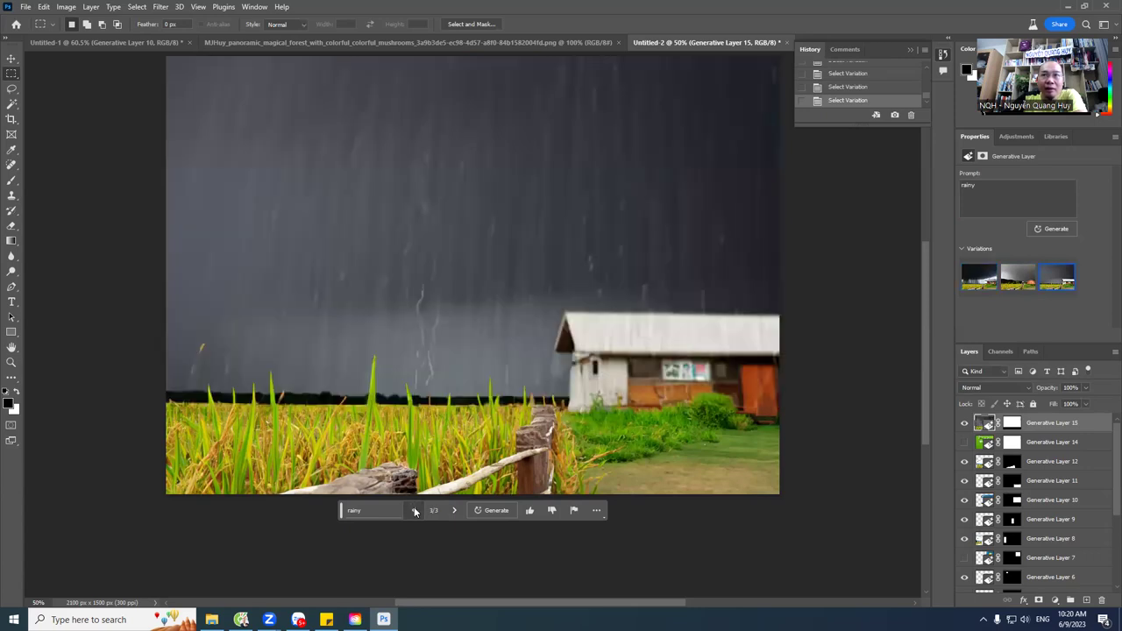
pyautogui.click(453, 511)
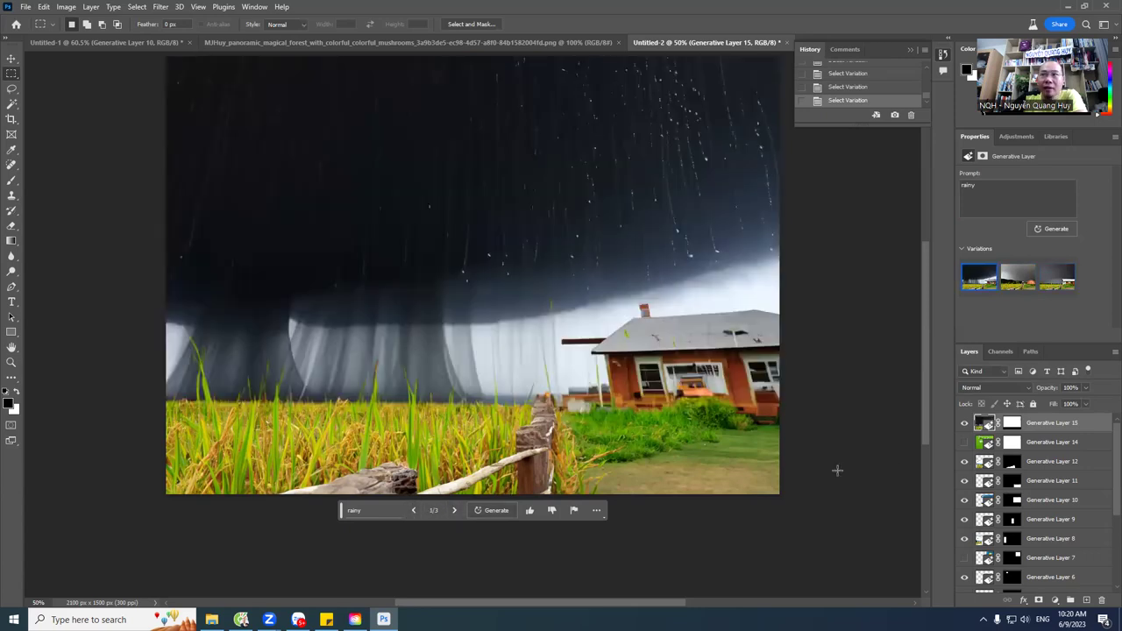
# Step: Hide Generative Layer 15 to reveal the sunny farm scene again
pyautogui.click(965, 422)
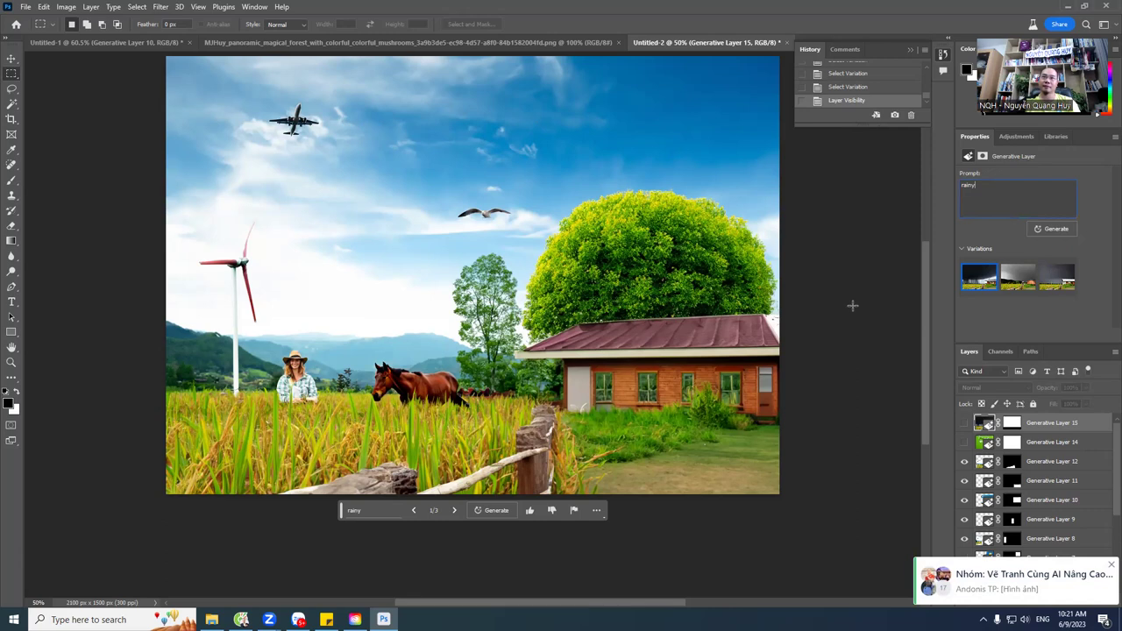
pyautogui.moveTo(927, 307); pyautogui.dragTo(923, 285)
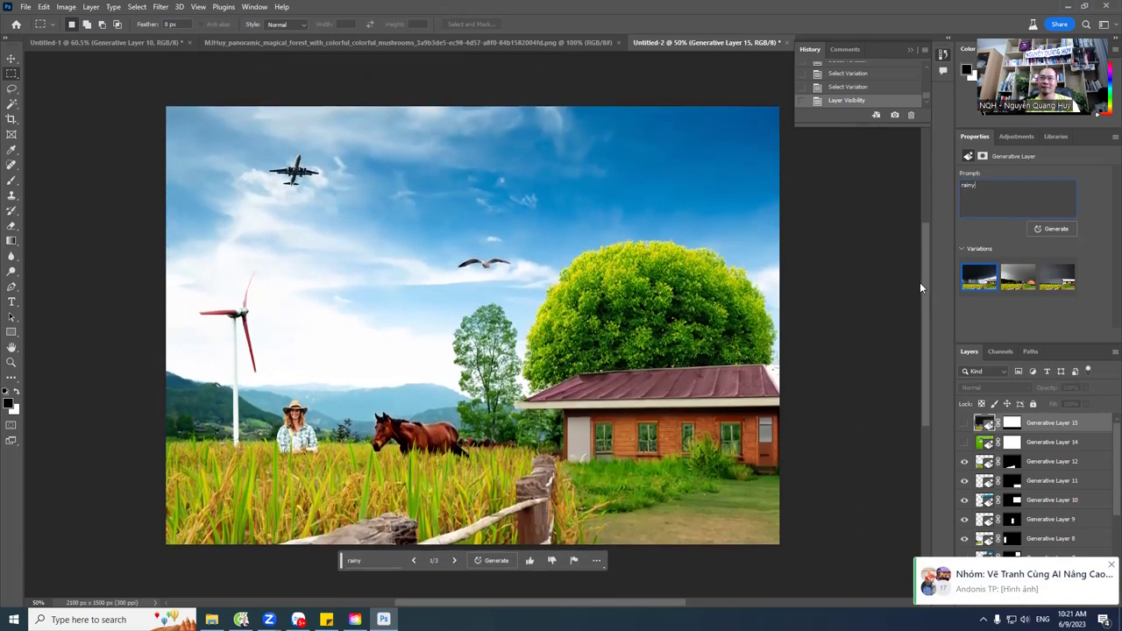
pyautogui.moveTo(923, 285); pyautogui.dragTo(919, 299)
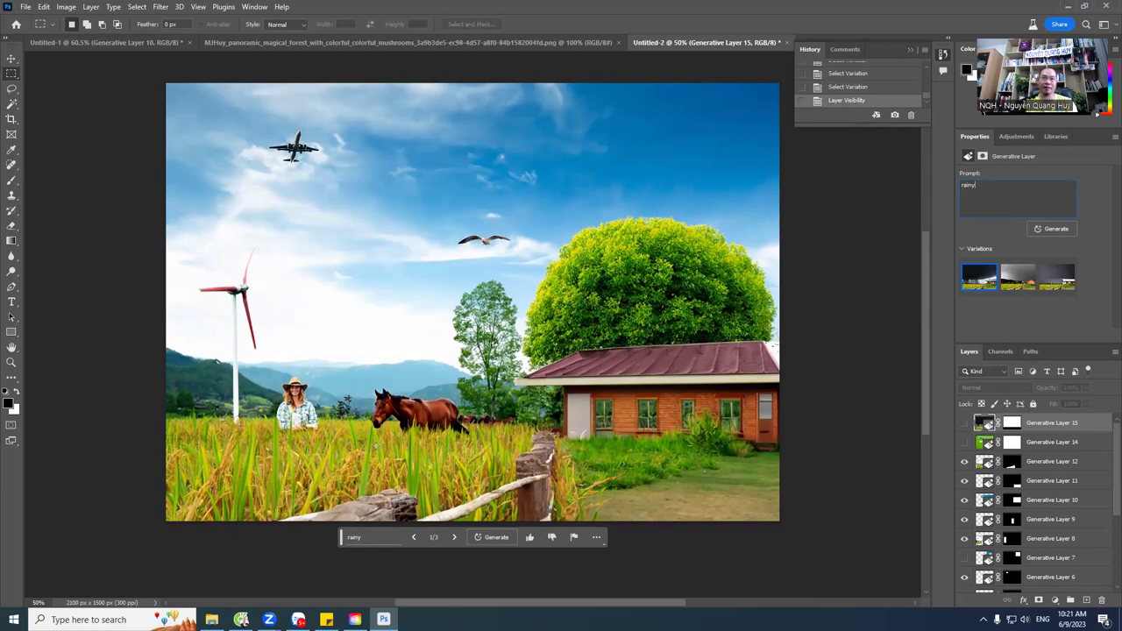
# Step: Create a new blank 7 × 5 in, 300 ppi document with default settings
pyautogui.click(26, 7)
pyautogui.click(37, 27)
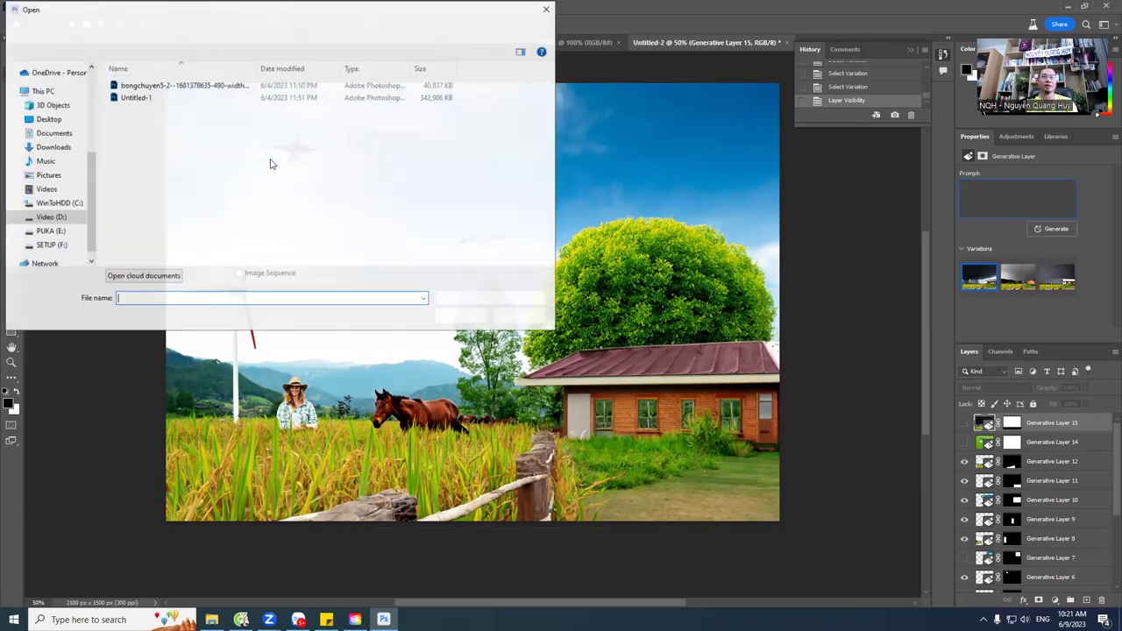
pyautogui.click(528, 319)
pyautogui.click(27, 7)
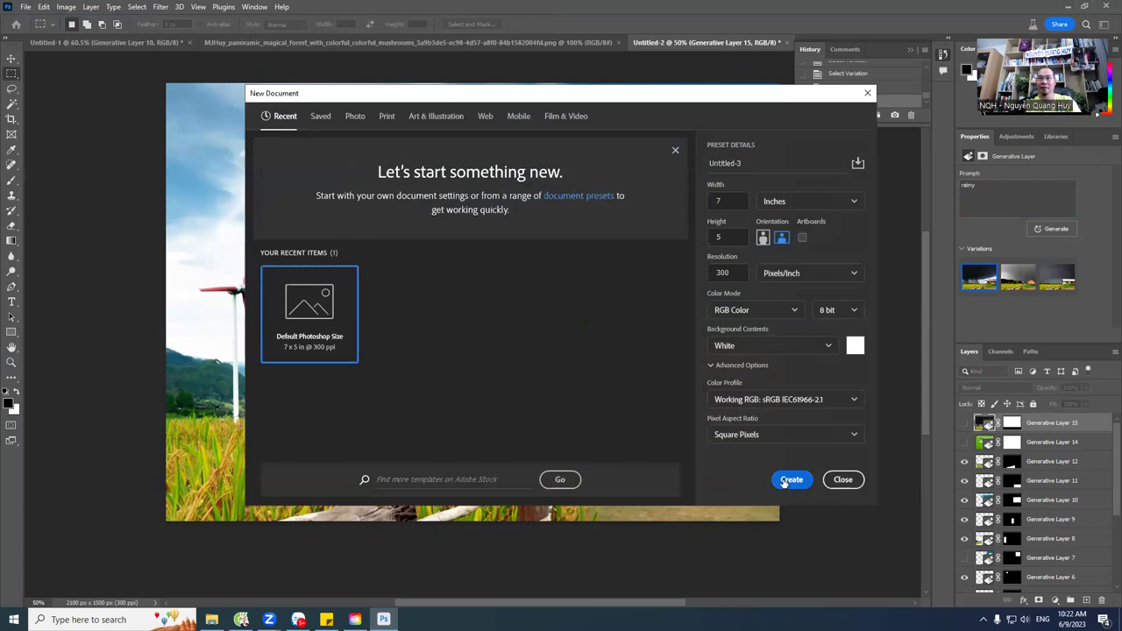
pyautogui.click(785, 481)
# Step: In the Place Embedded dialog, browse to Video (D:) > ChatGPT > Midjourney
pyautogui.hotkey('ctrl', 'shift', 'p')
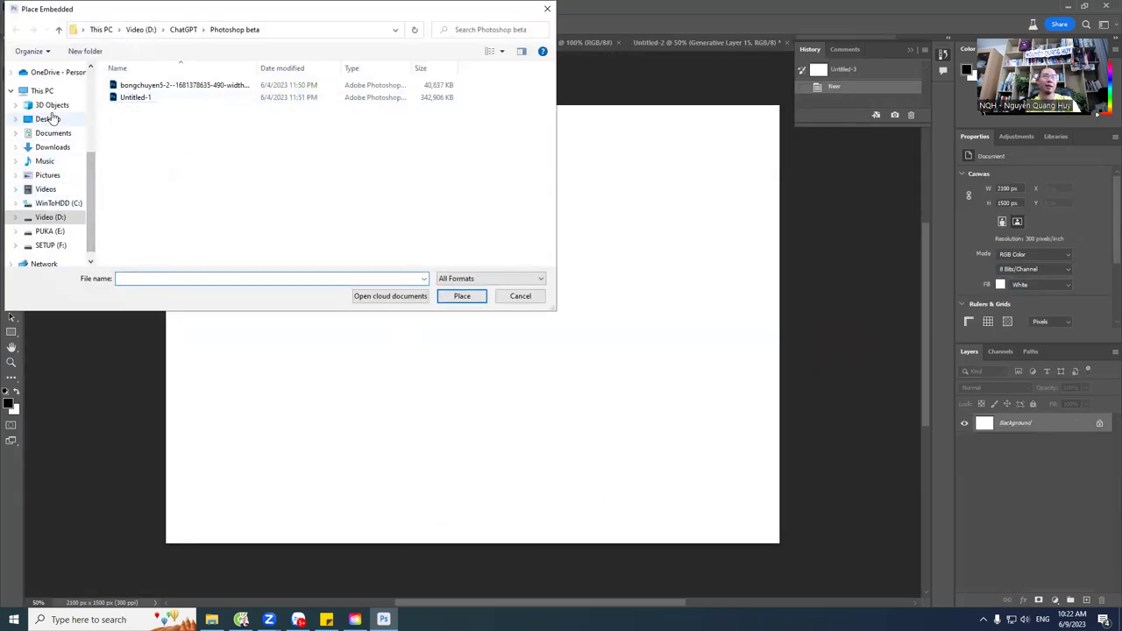
pyautogui.click(49, 146)
pyautogui.scroll(-3, 175, 231)
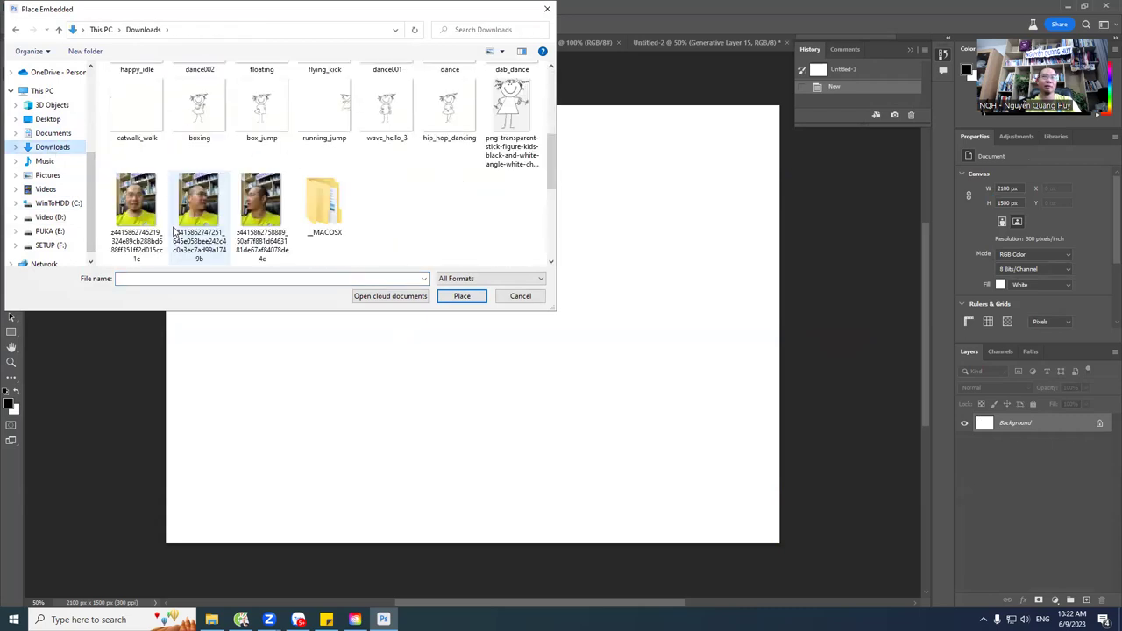
pyautogui.scroll(-5, 175, 231)
pyautogui.scroll(-2, 165, 218)
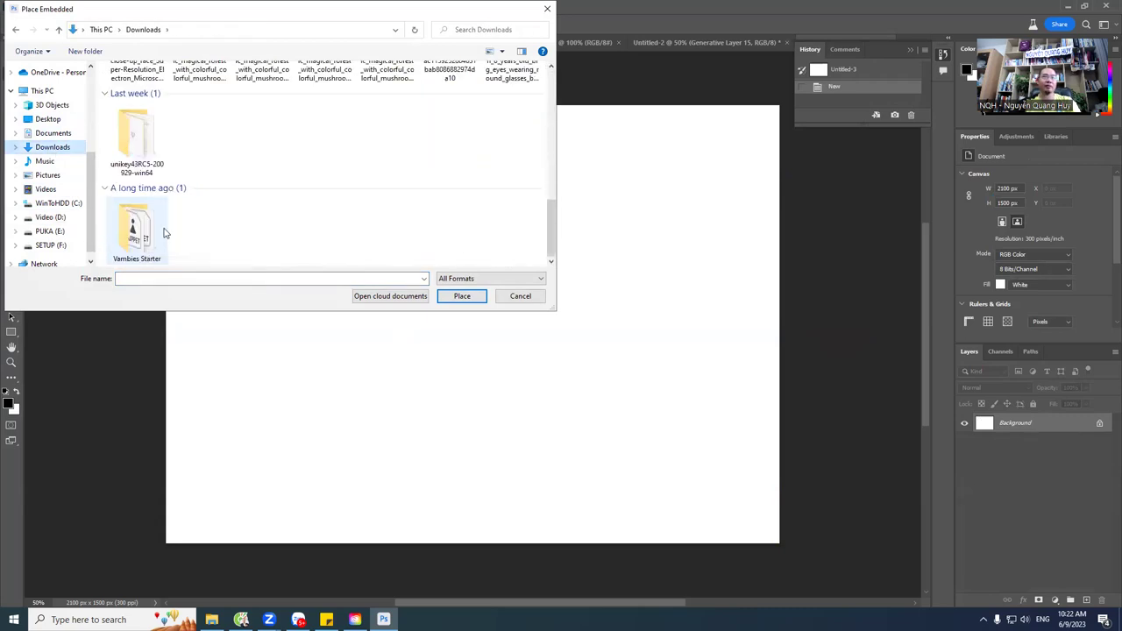
pyautogui.click(51, 245)
pyautogui.click(50, 217)
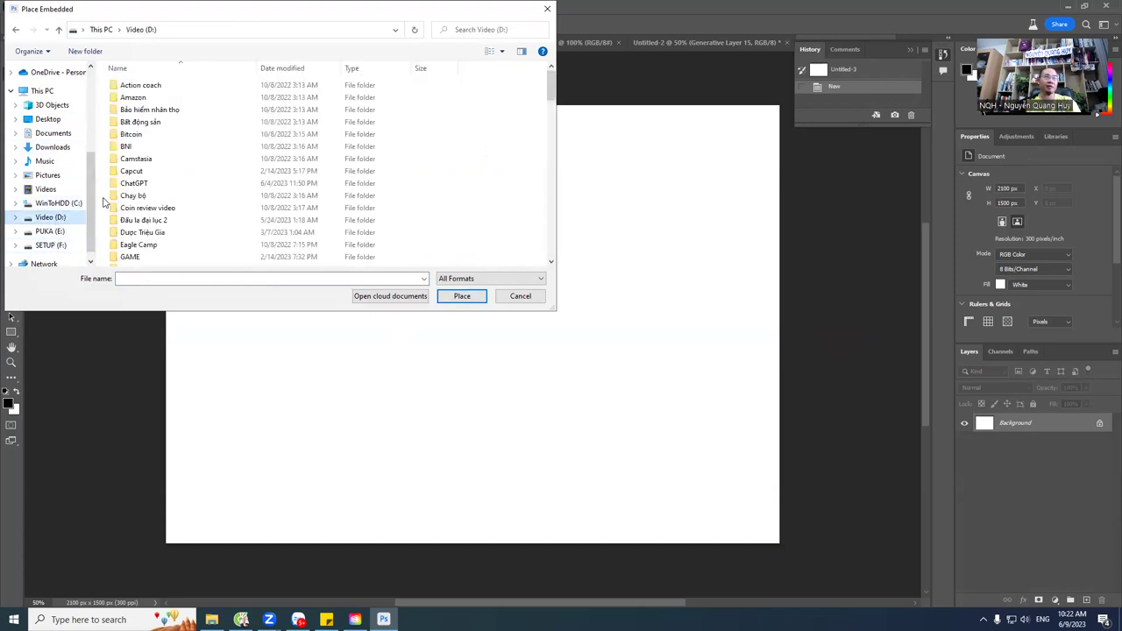
pyautogui.scroll(-4, 150, 188)
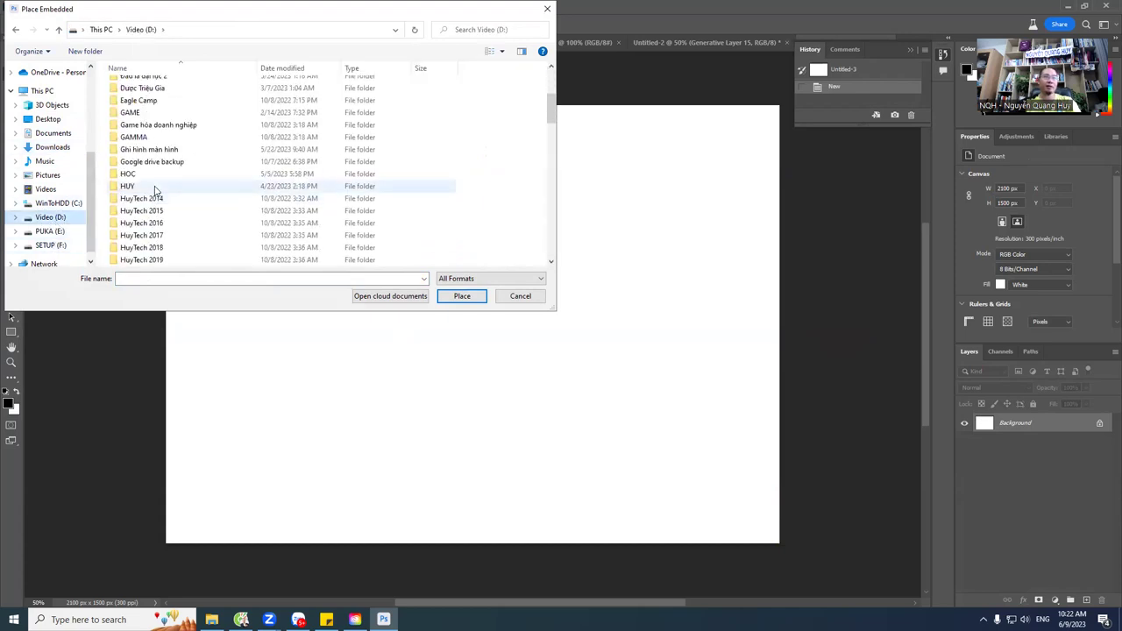
pyautogui.scroll(2, 153, 197)
pyautogui.scroll(2, 151, 211)
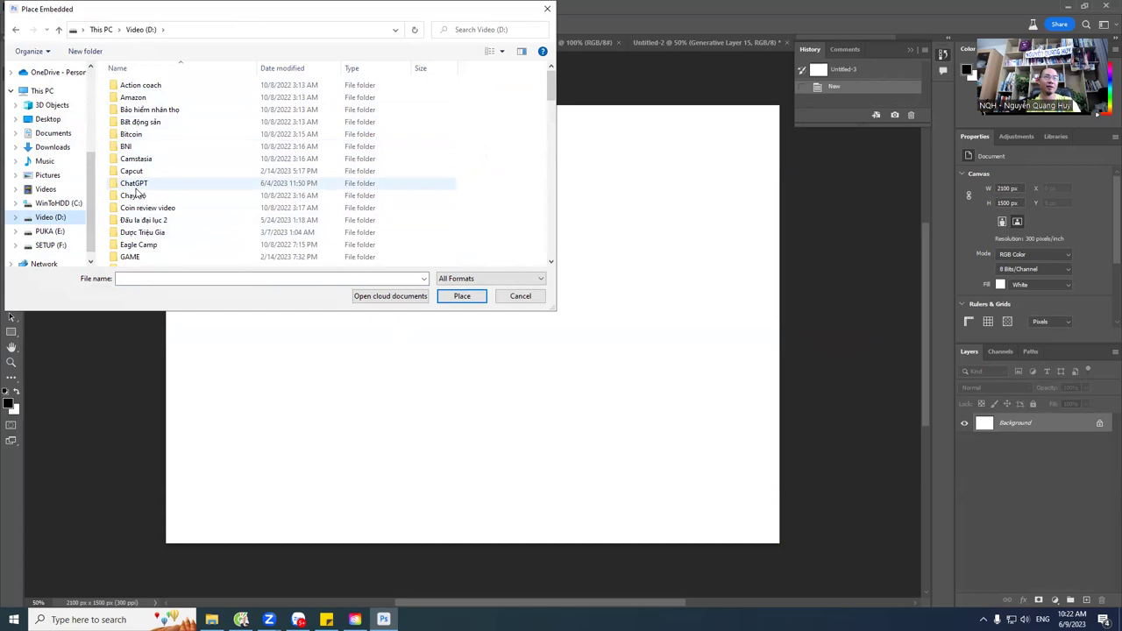
pyautogui.doubleClick(135, 186)
pyautogui.scroll(-3, 219, 207)
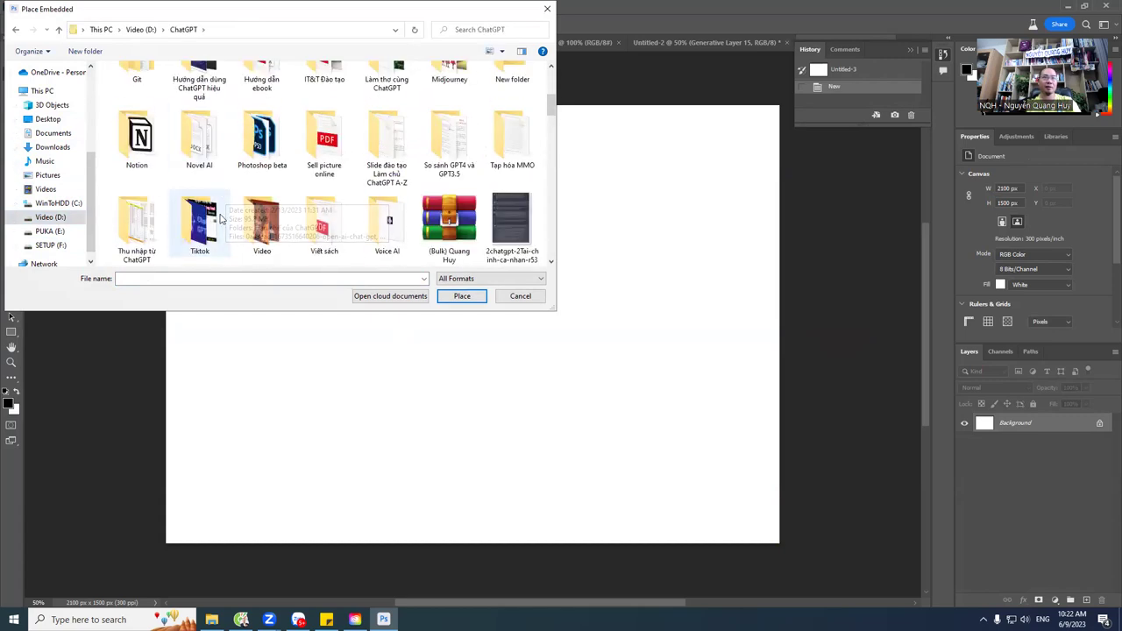
pyautogui.scroll(3, 289, 175)
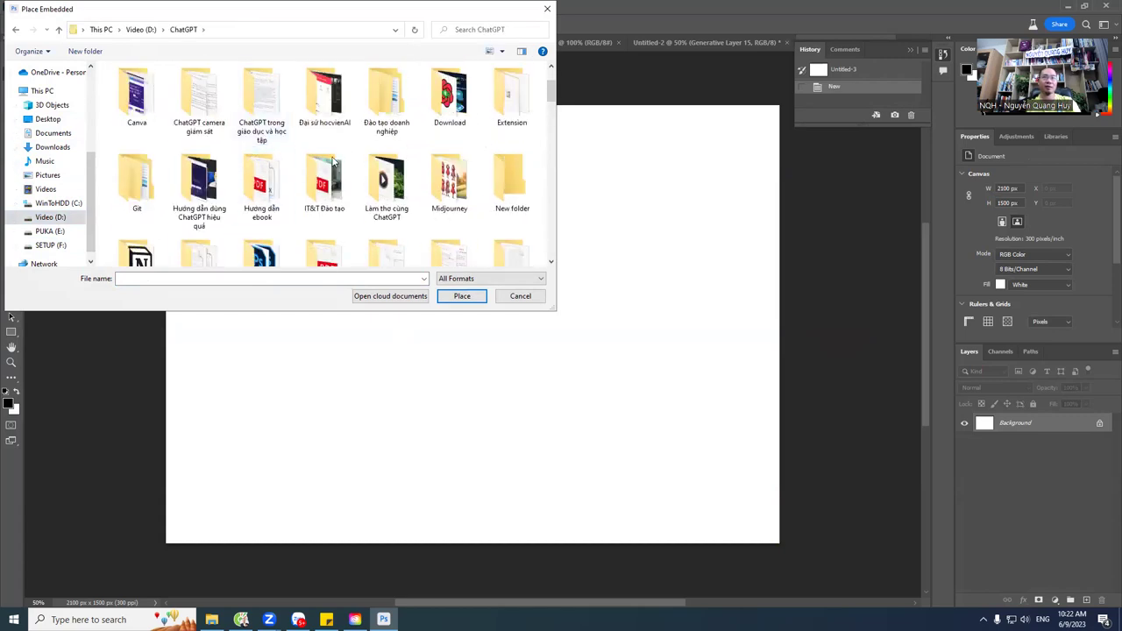
pyautogui.doubleClick(449, 183)
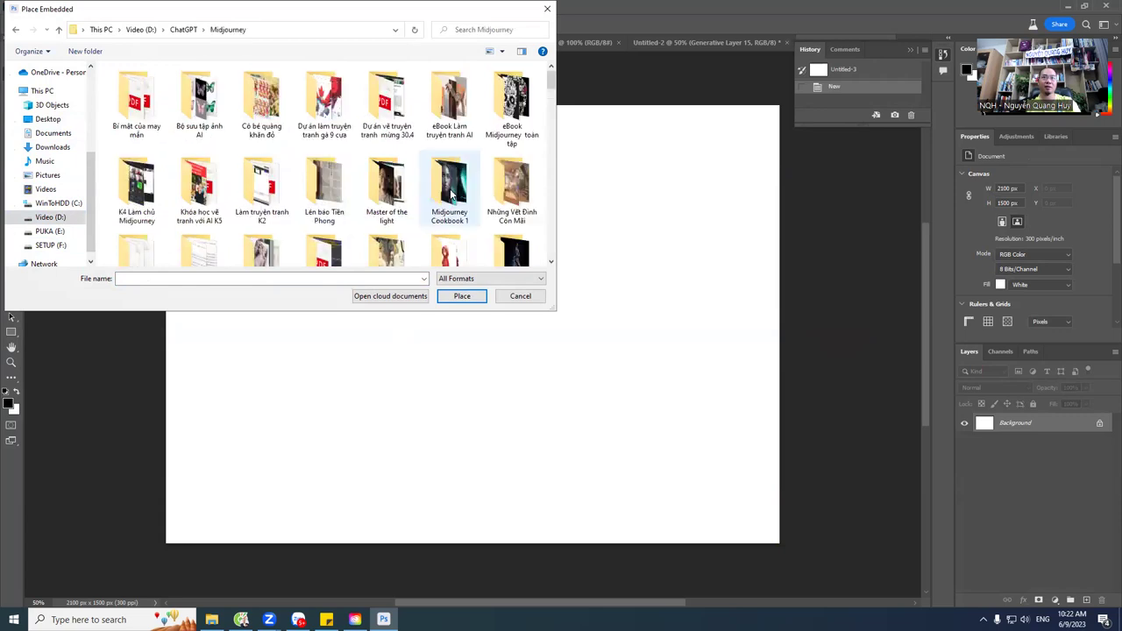
# Step: Place the bongchuyen volleyball player image from Bộ sưu tập ảnh AI as an embedded layer
pyautogui.click(200, 107)
pyautogui.scroll(-5, 225, 155)
pyautogui.scroll(5, 234, 180)
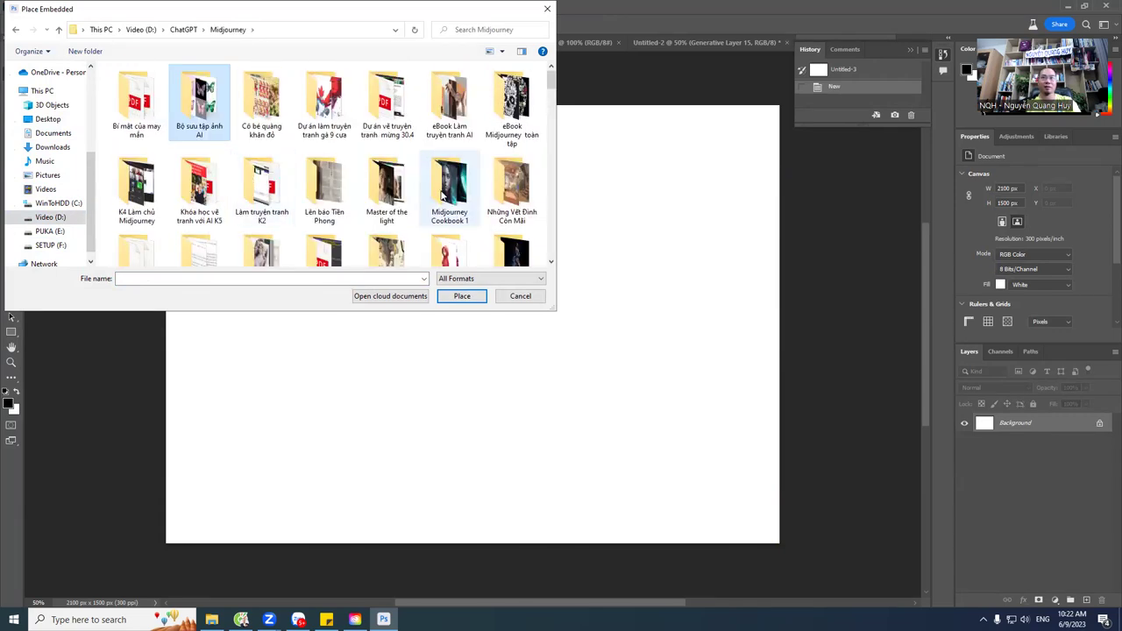
pyautogui.scroll(-5, 201, 228)
pyautogui.scroll(-2, 202, 232)
pyautogui.scroll(-3, 202, 241)
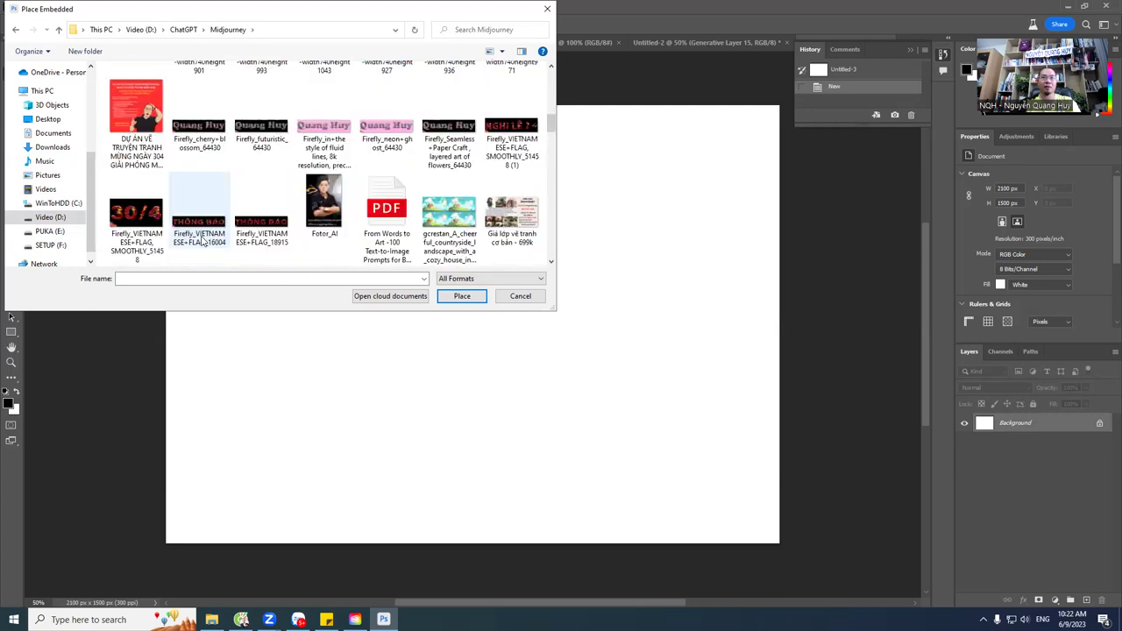
pyautogui.scroll(1, 202, 237)
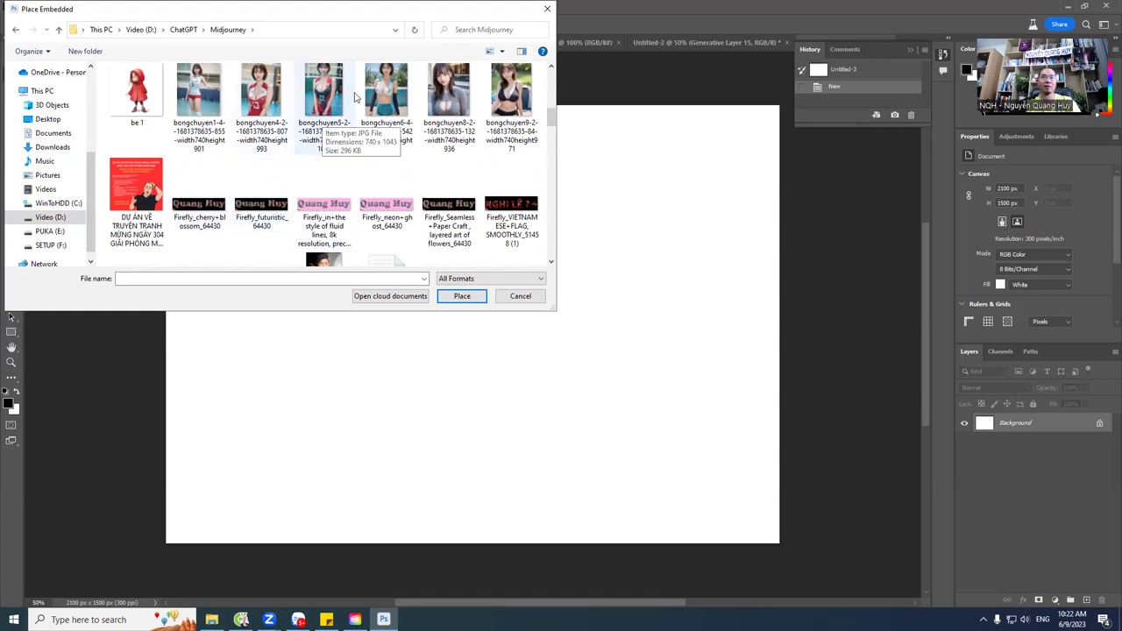
pyautogui.moveTo(386, 92)
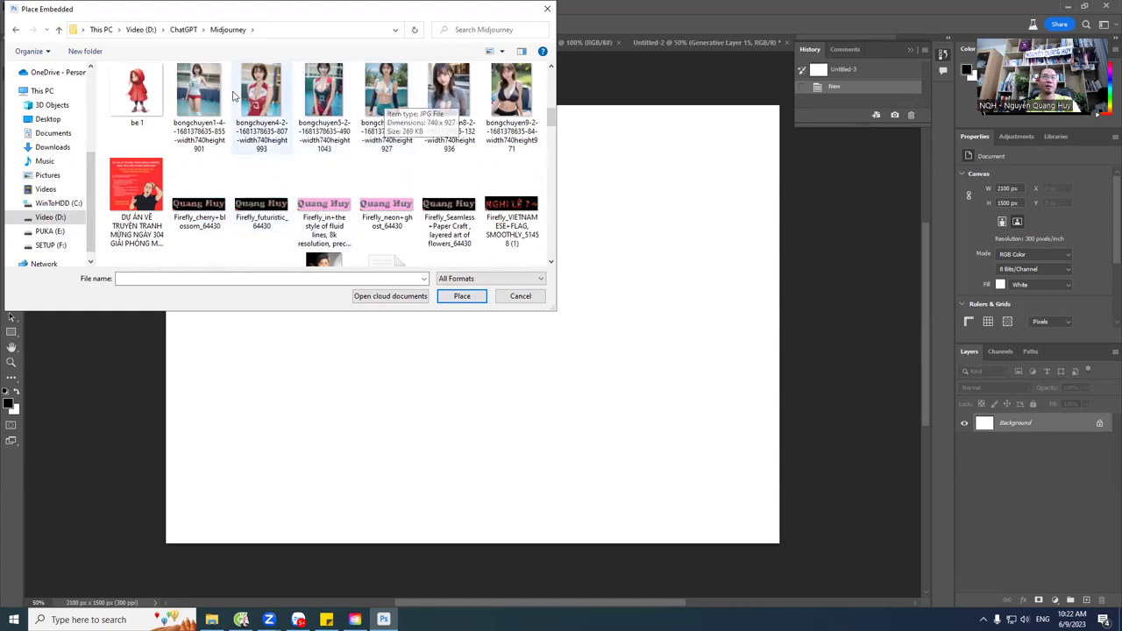
pyautogui.doubleClick(202, 96)
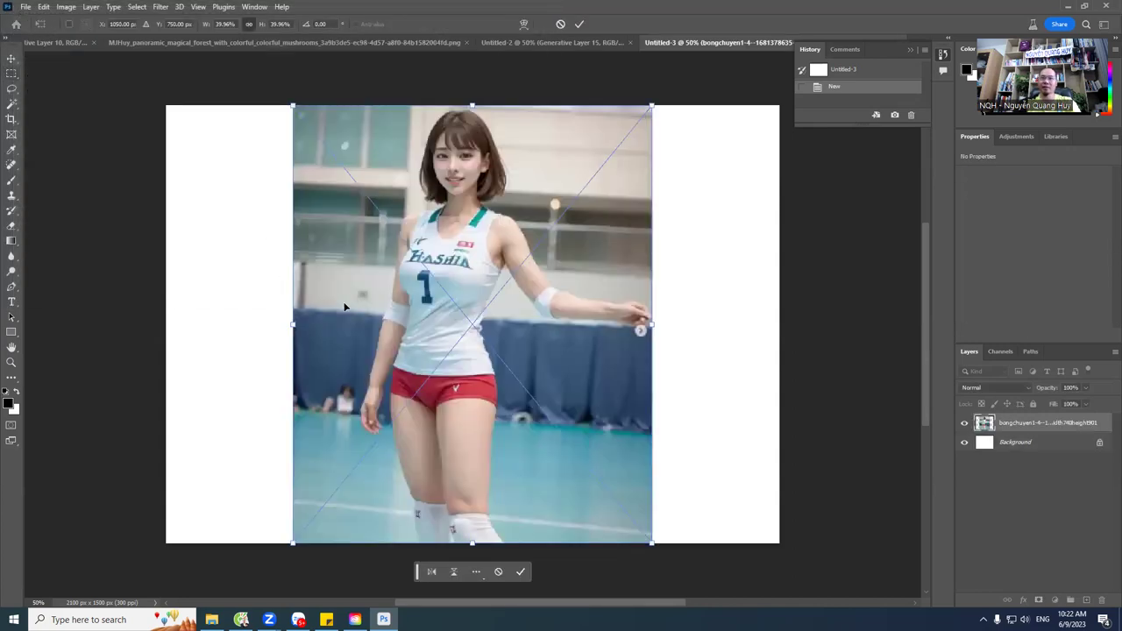
pyautogui.press('Return')
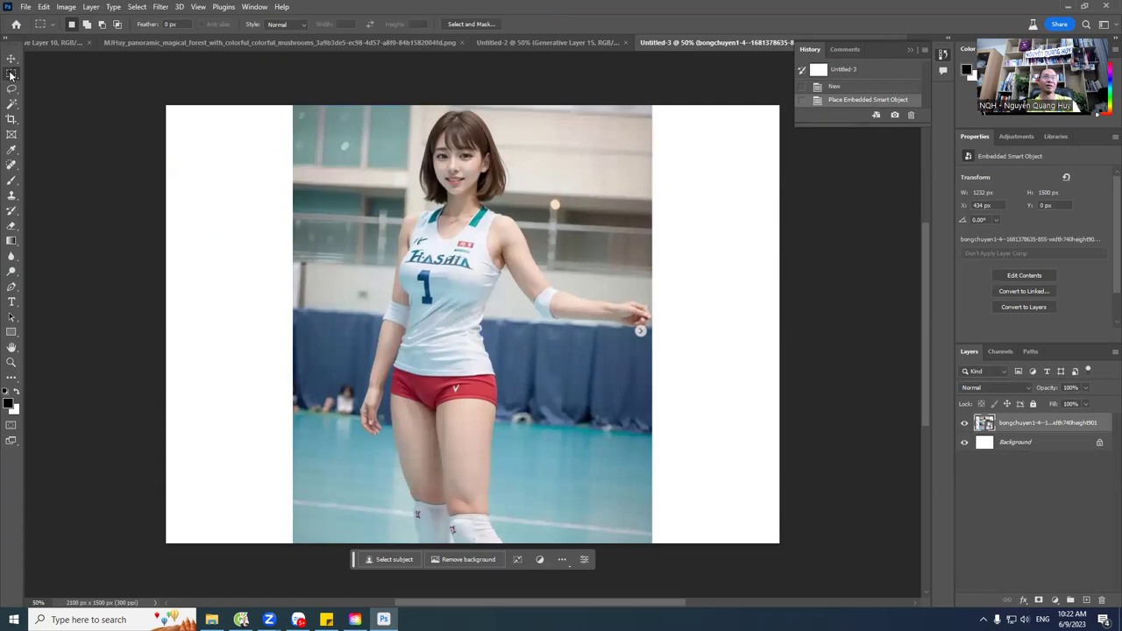
# Step: Select the white margins by marquee-selecting the volleyball photo and inverting the selection
pyautogui.moveTo(301, 100); pyautogui.dragTo(638, 556)
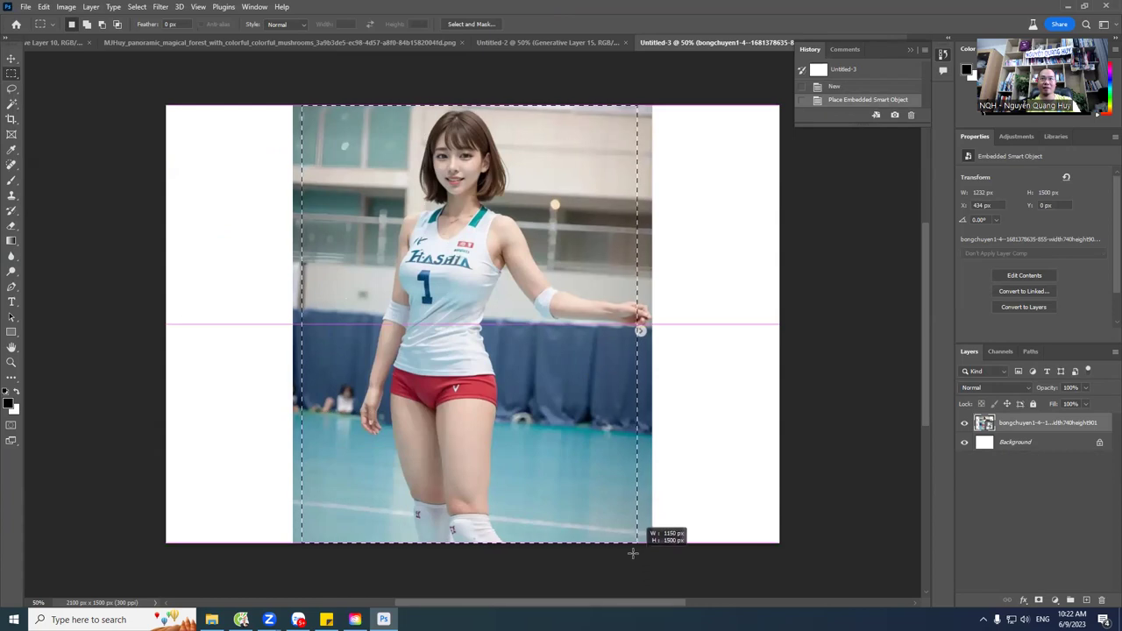
pyautogui.moveTo(638, 556); pyautogui.dragTo(645, 546)
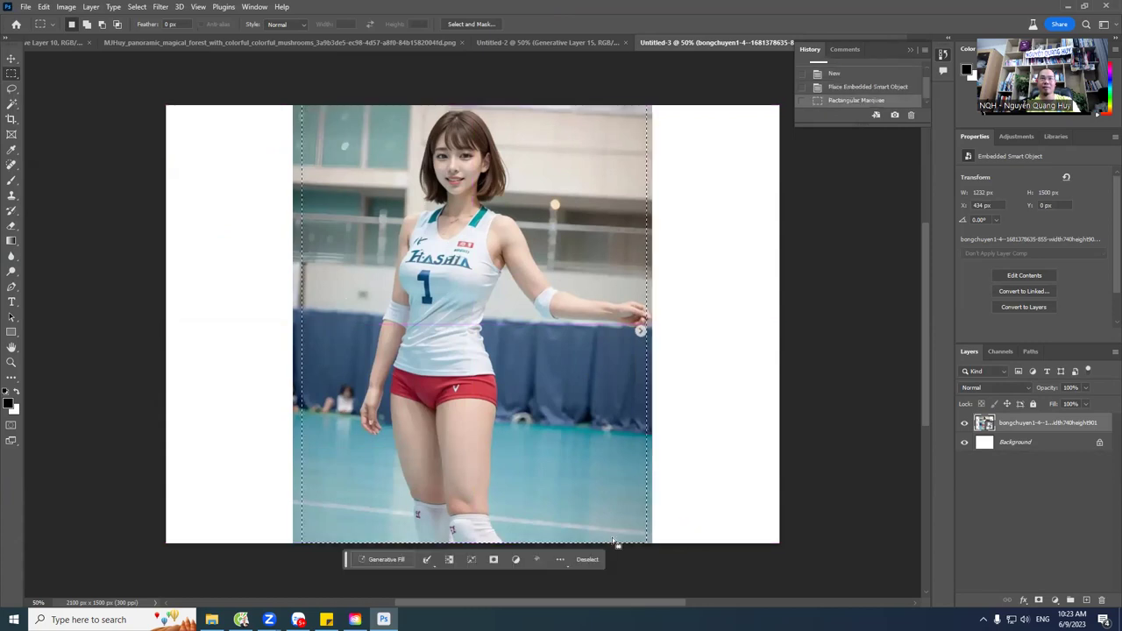
pyautogui.rightClick(374, 264)
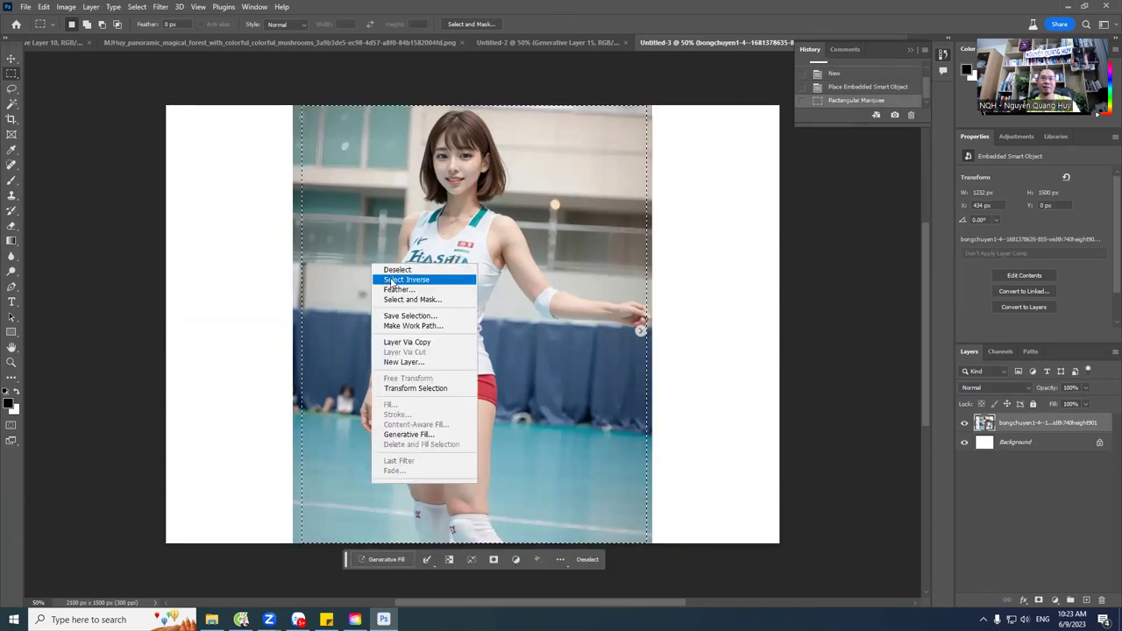
pyautogui.click(383, 280)
# Step: Run prompt-less Generative Fill on the margins twice; it's blocked by guidelines, so cancel
pyautogui.click(392, 561)
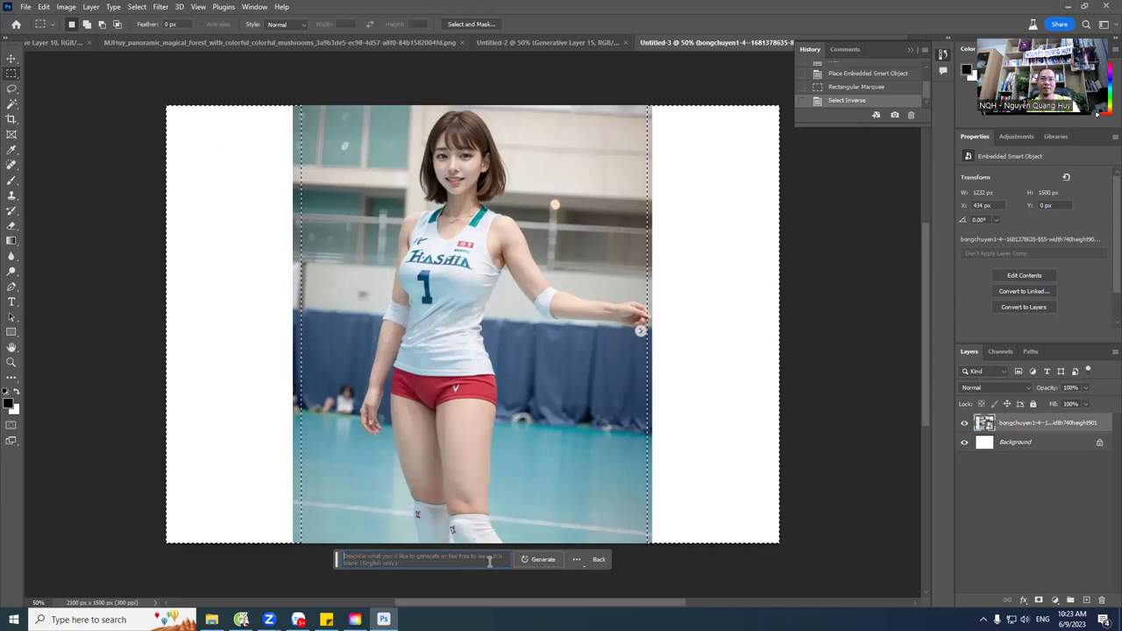
pyautogui.click(539, 560)
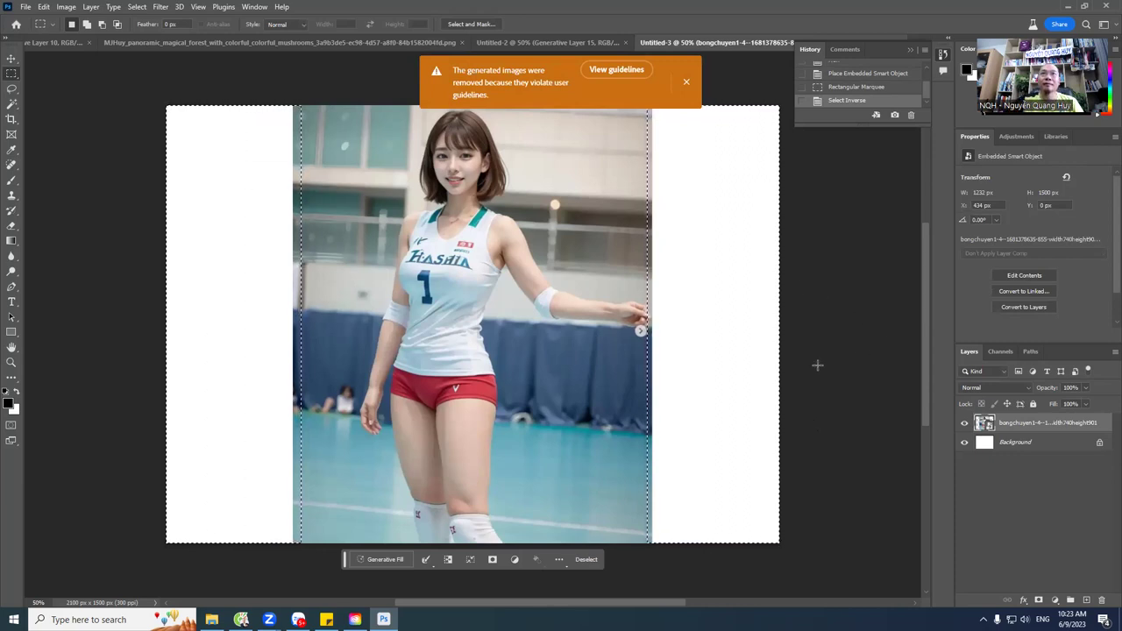
pyautogui.click(687, 82)
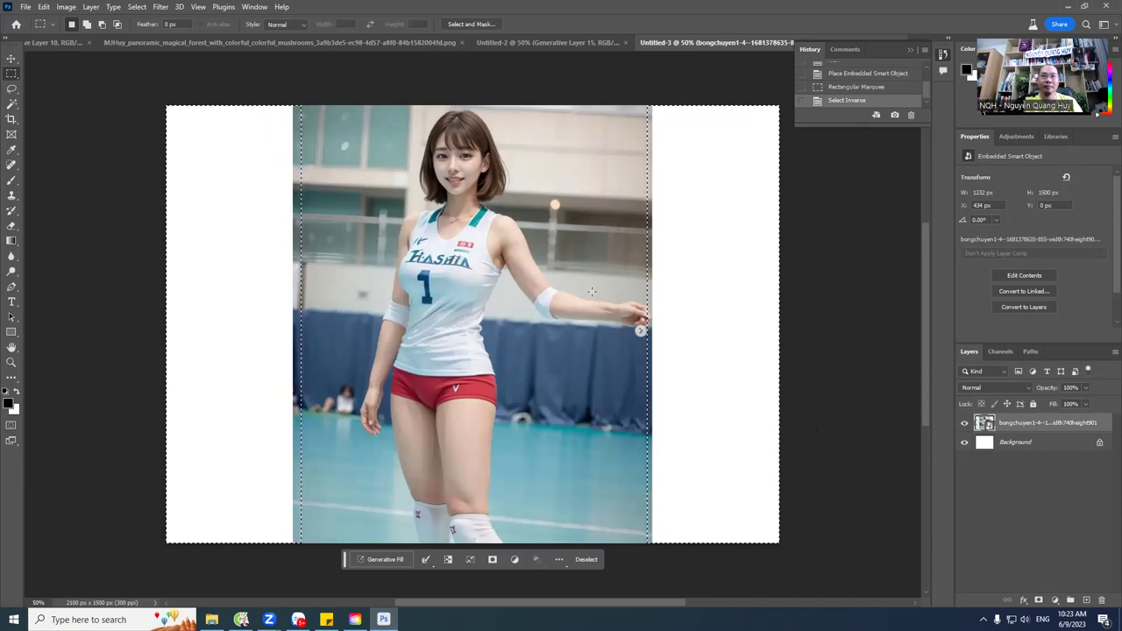
pyautogui.click(394, 568)
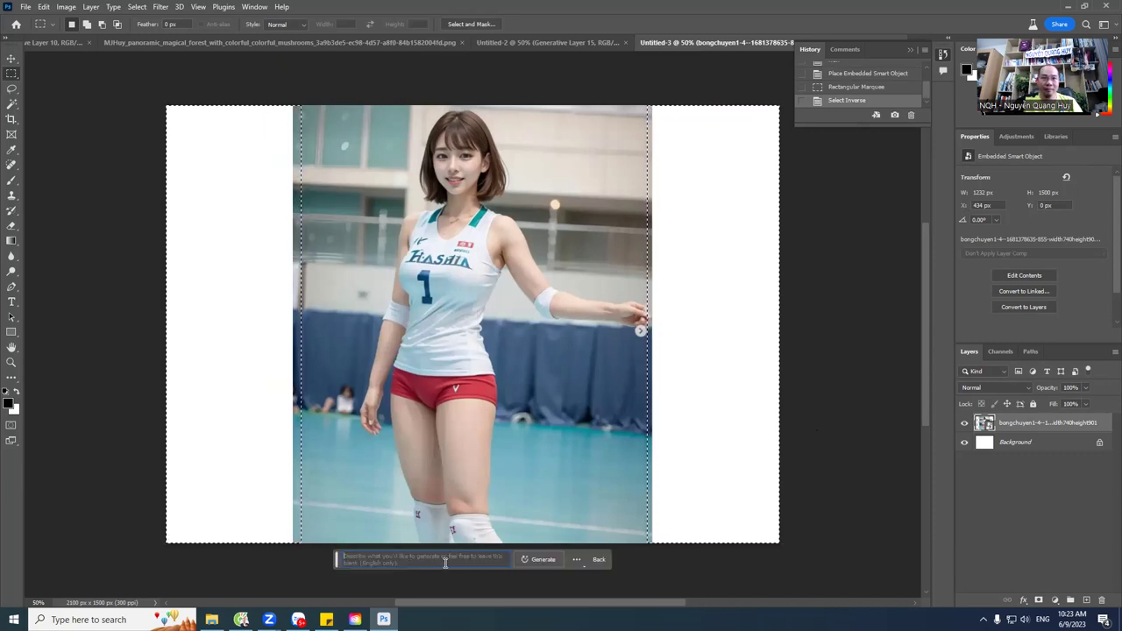
pyautogui.click(531, 562)
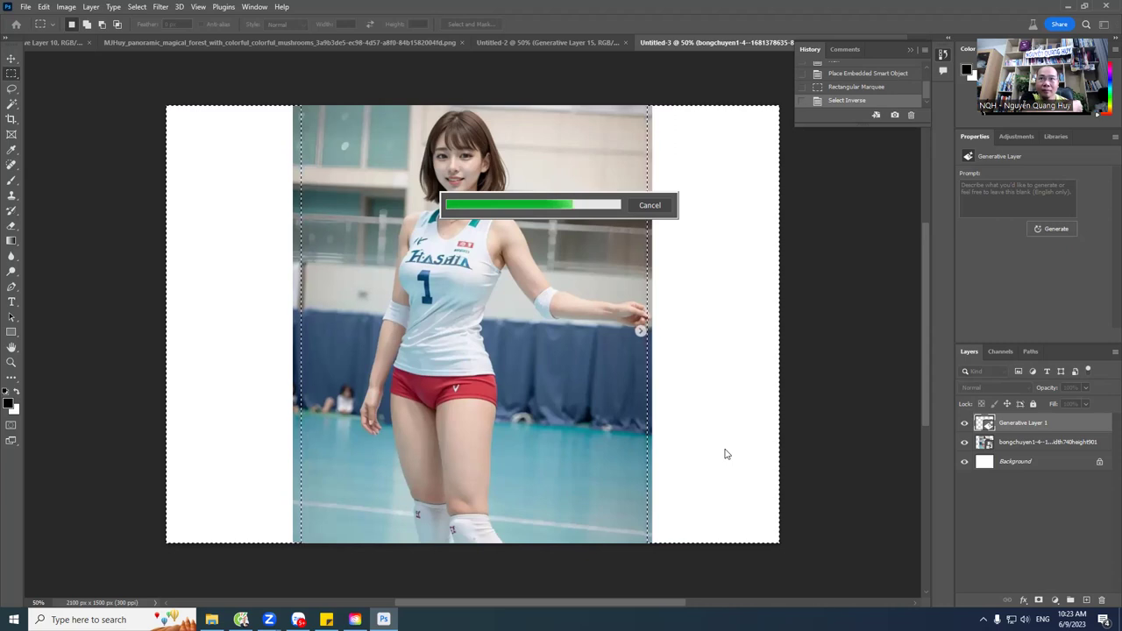
pyautogui.press('Escape')
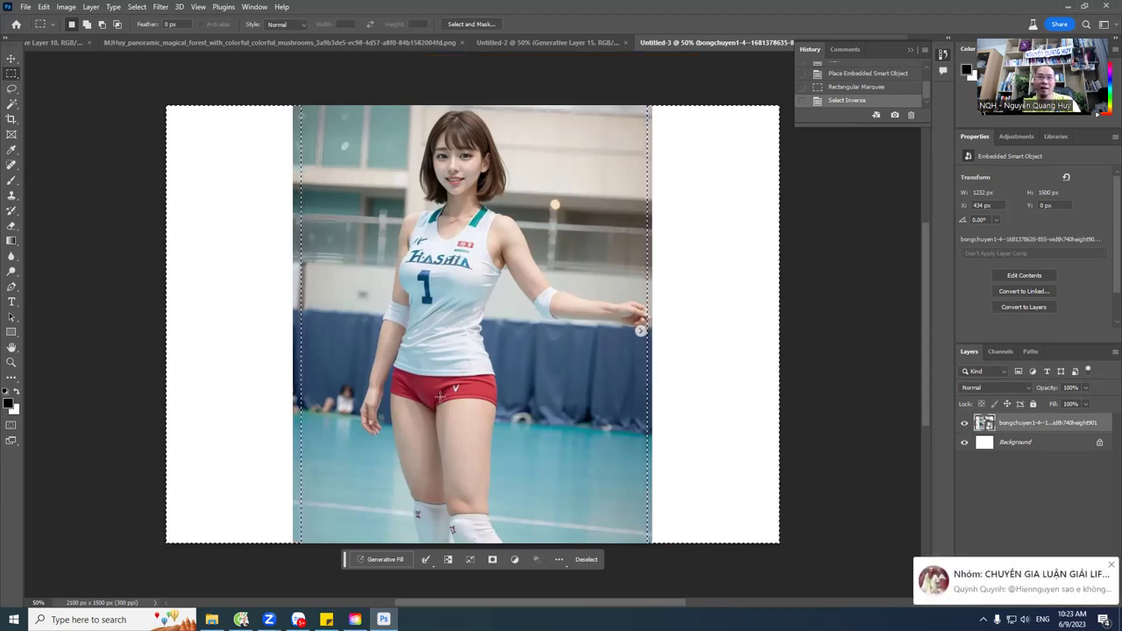
# Step: Open the embedded volleyball photo's contents as its own document
pyautogui.rightClick(983, 424)
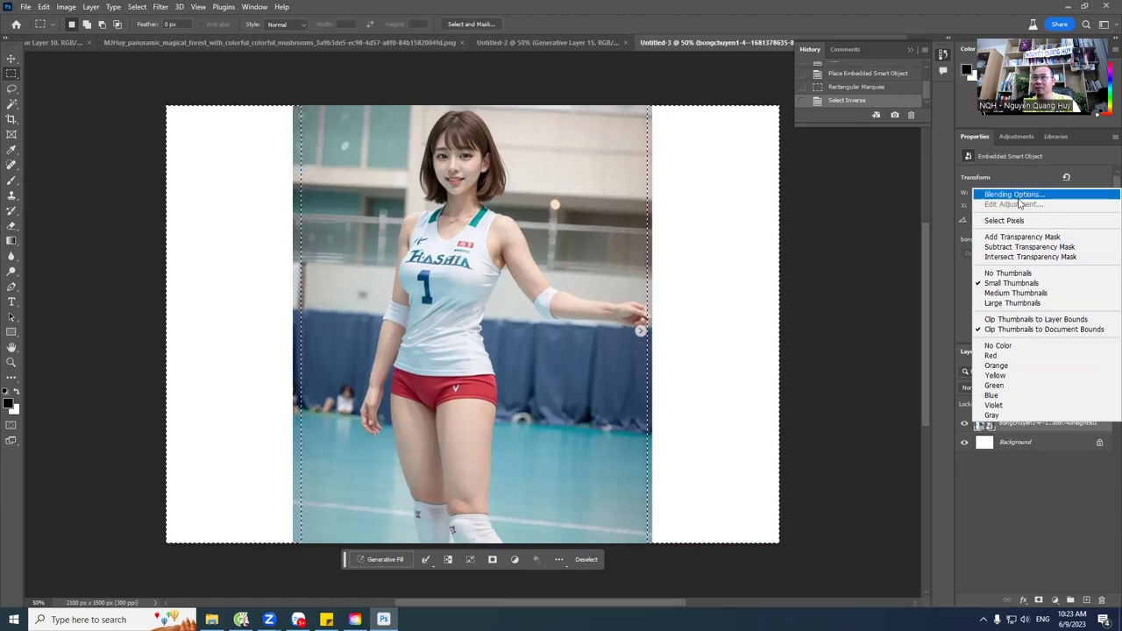
pyautogui.click(896, 369)
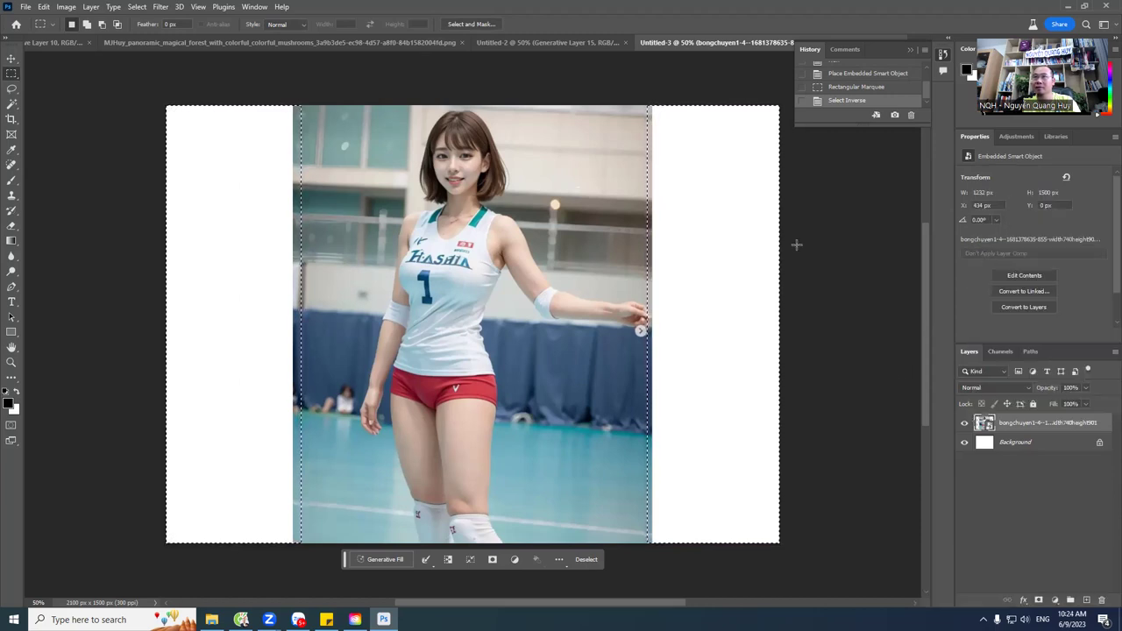
pyautogui.doubleClick(984, 426)
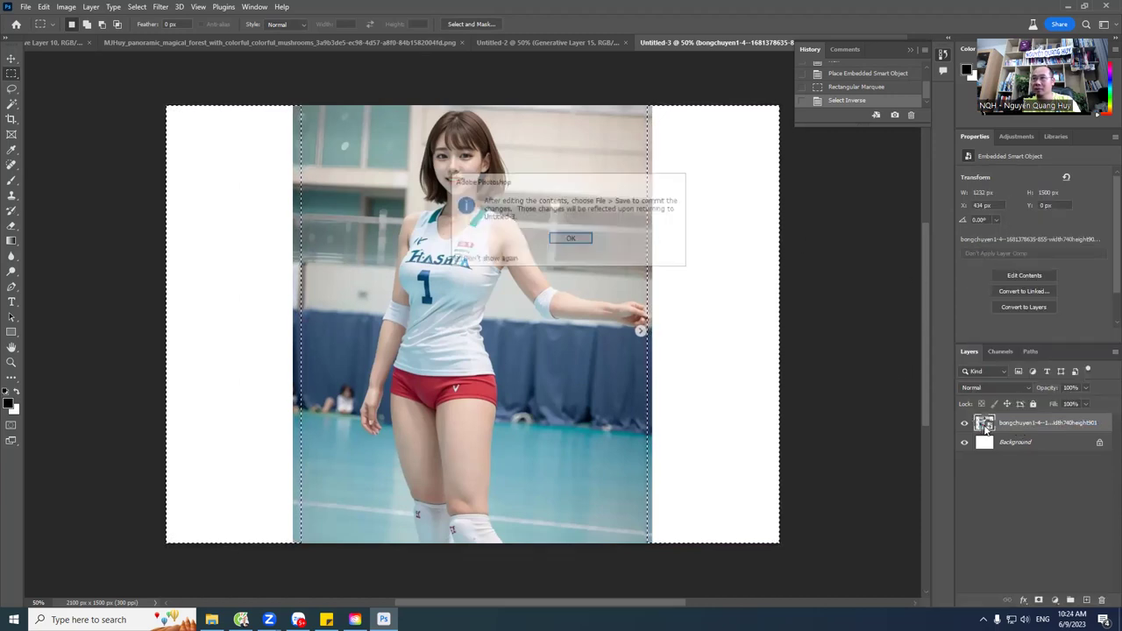
pyautogui.click(561, 239)
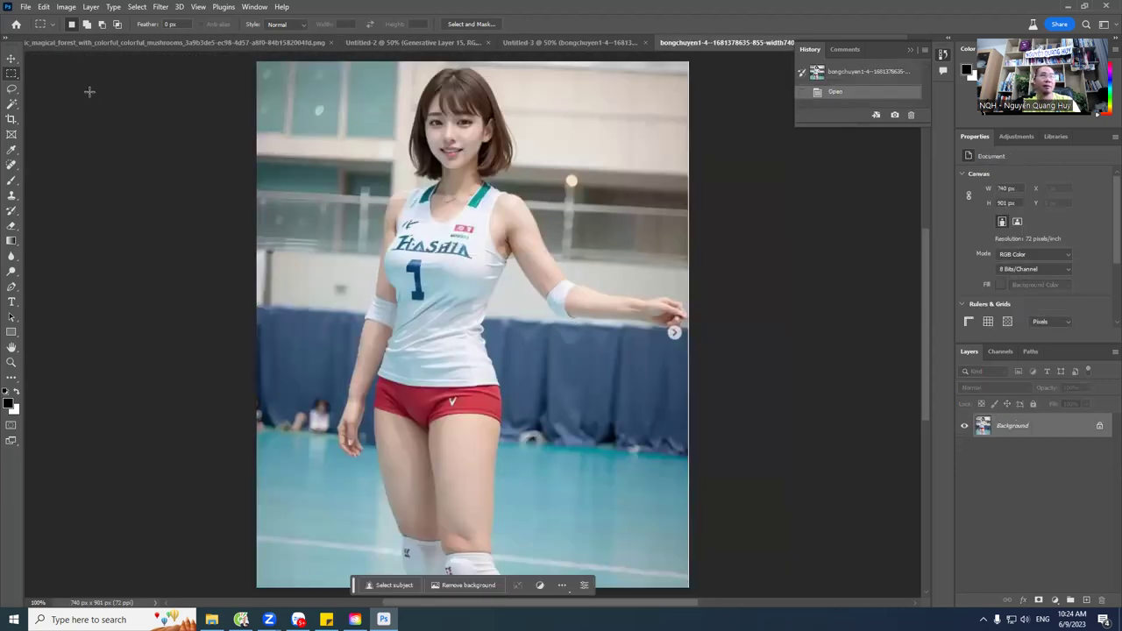
# Step: Drag the Crop tool's right and left edges outward to widen the canvas
pyautogui.click(12, 119)
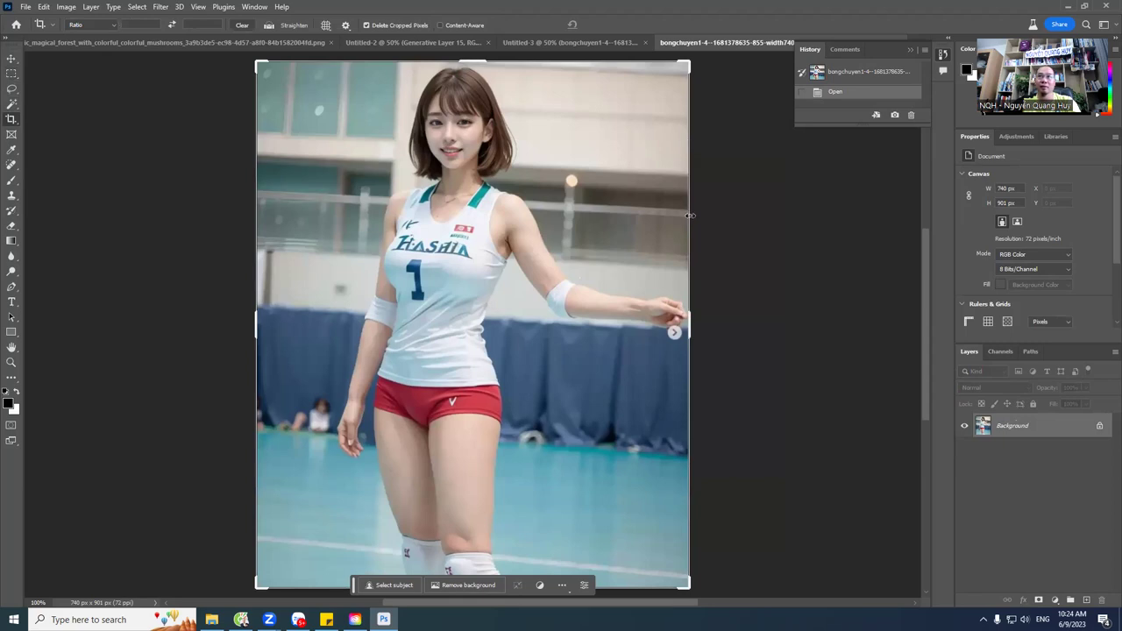
pyautogui.moveTo(688, 136); pyautogui.dragTo(749, 221)
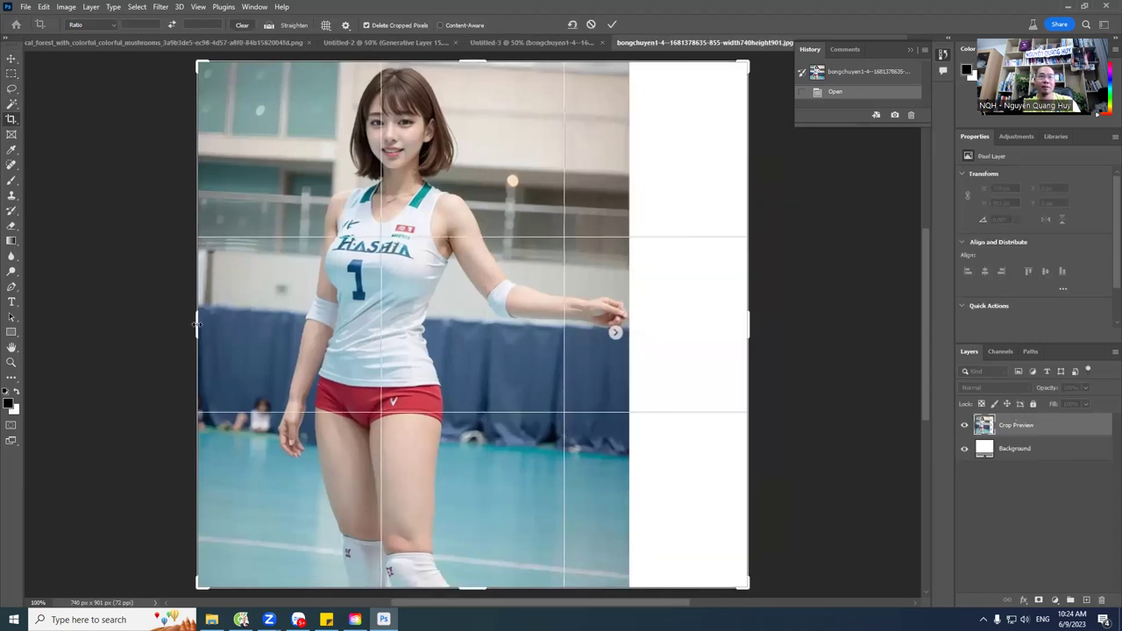
pyautogui.moveTo(196, 325); pyautogui.dragTo(137, 331)
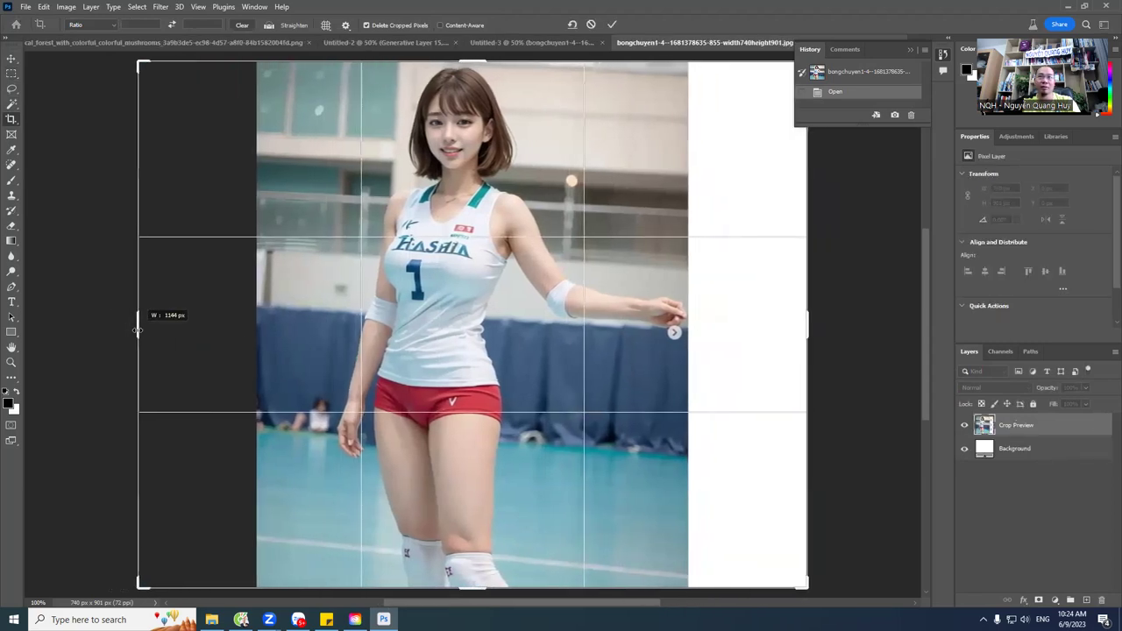
# Step: Commit the widened 1144 px crop and select the blank margins by inverting a marquee of the photo
pyautogui.click(12, 74)
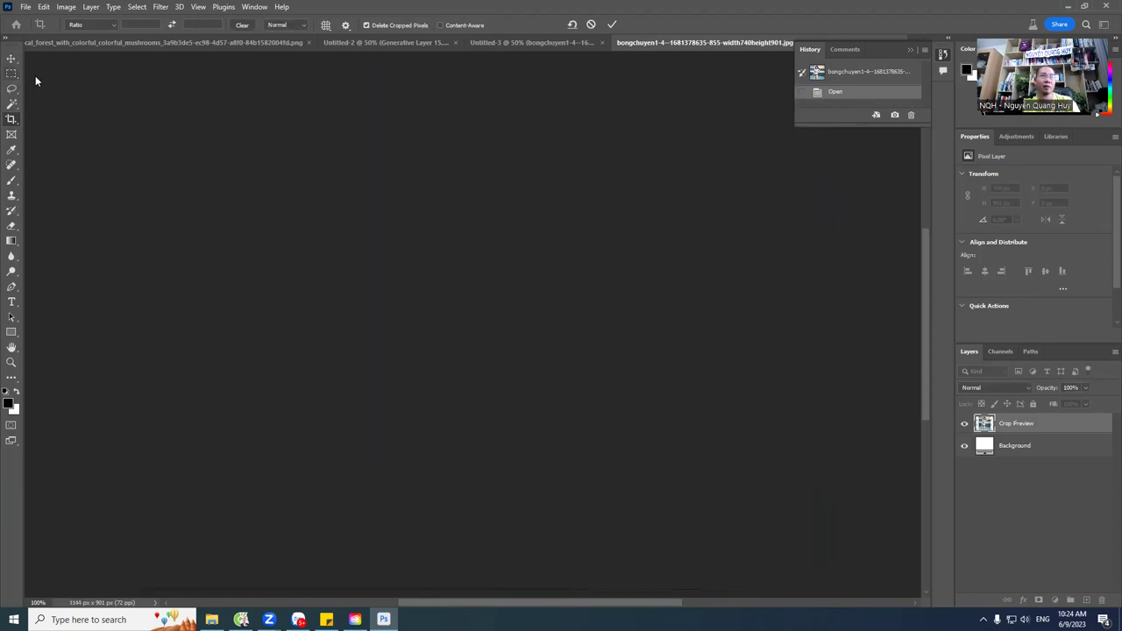
pyautogui.moveTo(290, 63); pyautogui.dragTo(675, 501)
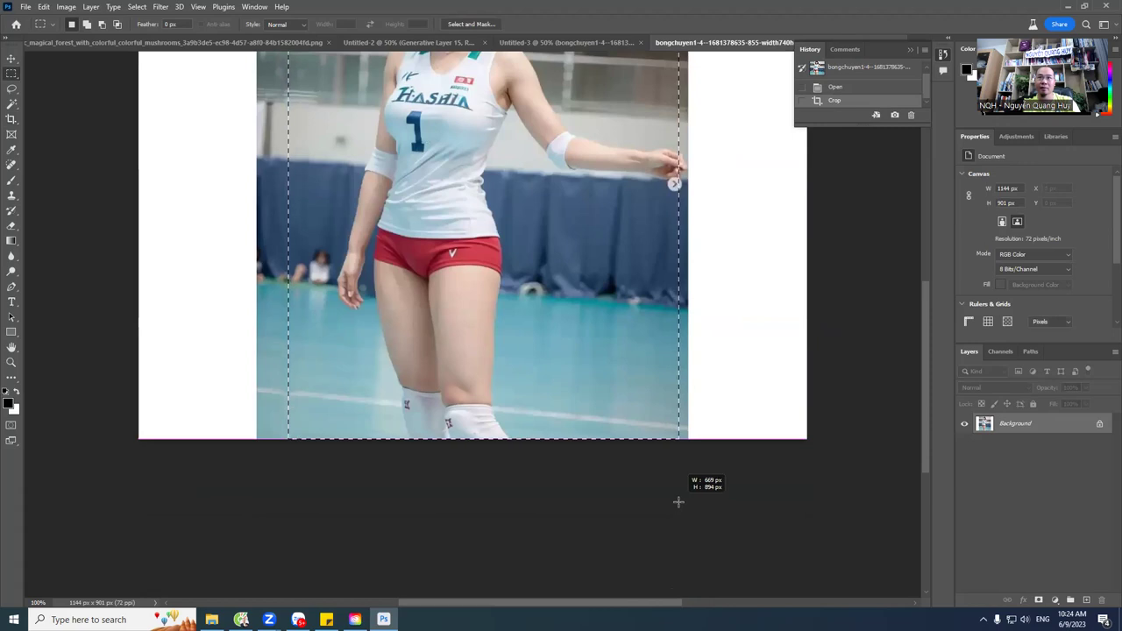
pyautogui.moveTo(594, 379); pyautogui.dragTo(581, 375)
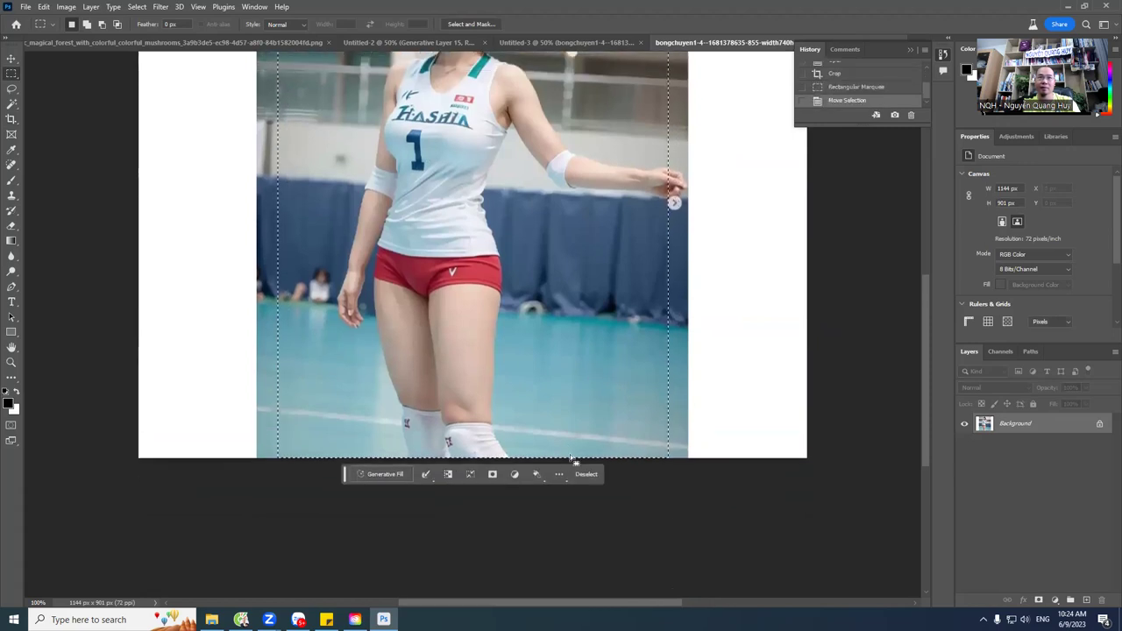
pyautogui.scroll(2, 527, 272)
pyautogui.rightClick(529, 273)
pyautogui.click(554, 290)
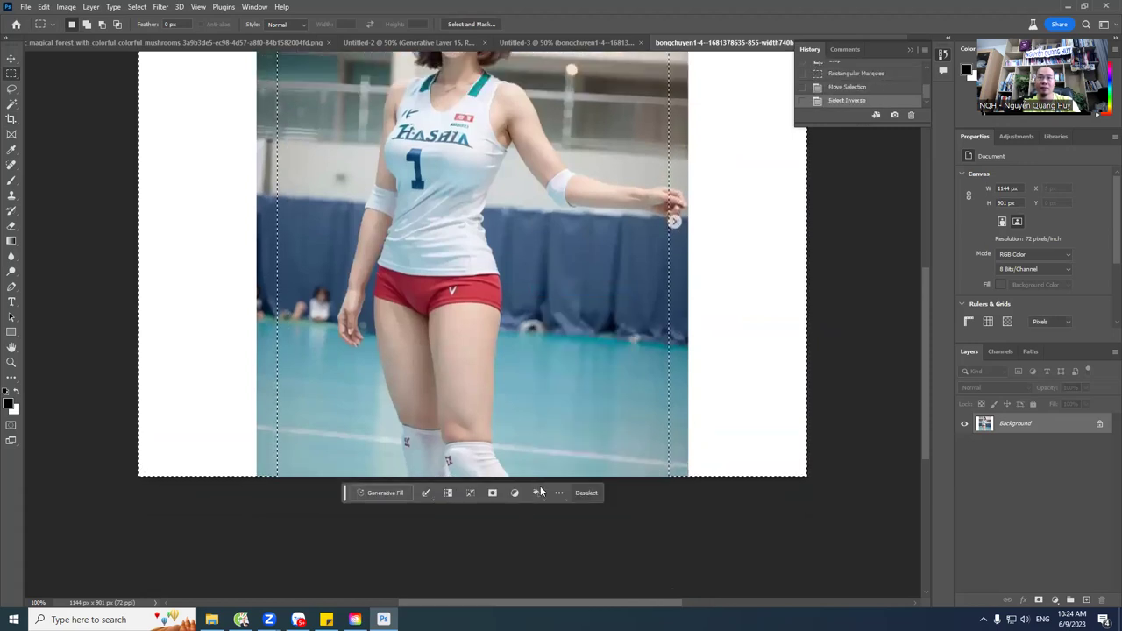
# Step: Run Generative Fill on the margins; after the guideline rejection, deselect and switch to File Explorer
pyautogui.click(382, 494)
pyautogui.click(543, 493)
pyautogui.scroll(1, 656, 346)
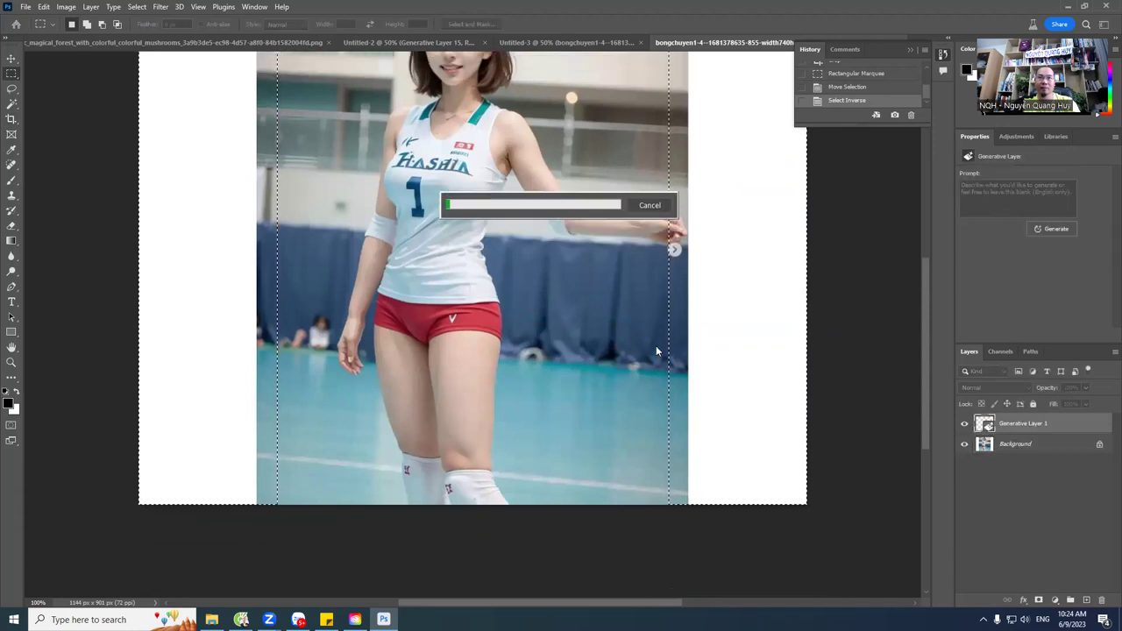
pyautogui.scroll(2, 656, 346)
pyautogui.scroll(2, 653, 349)
pyautogui.scroll(1, 653, 349)
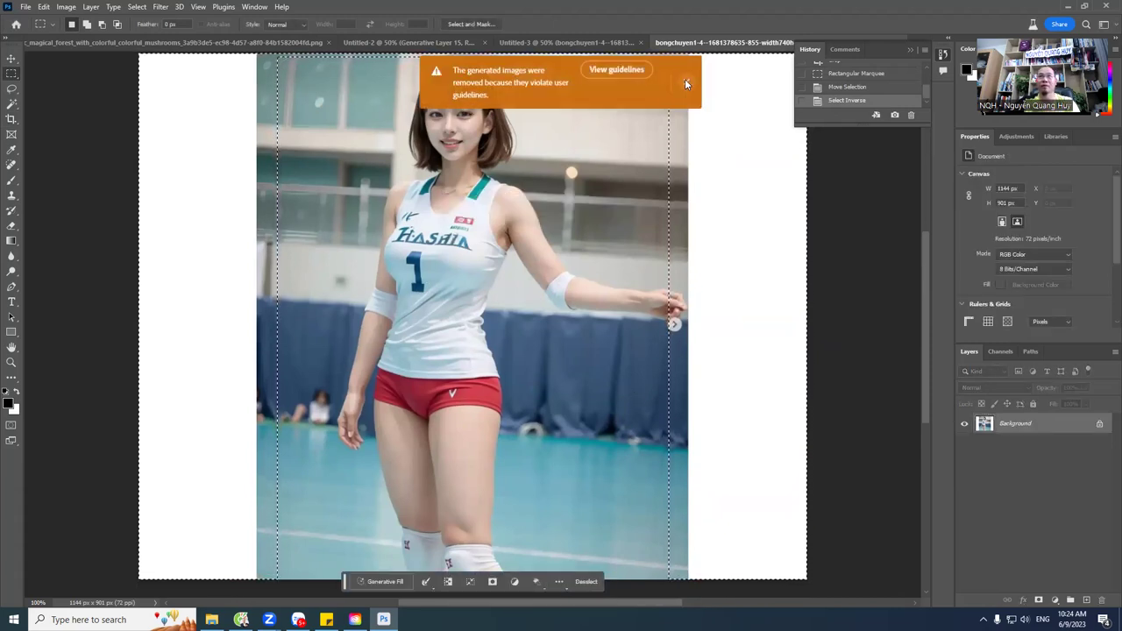
pyautogui.click(685, 80)
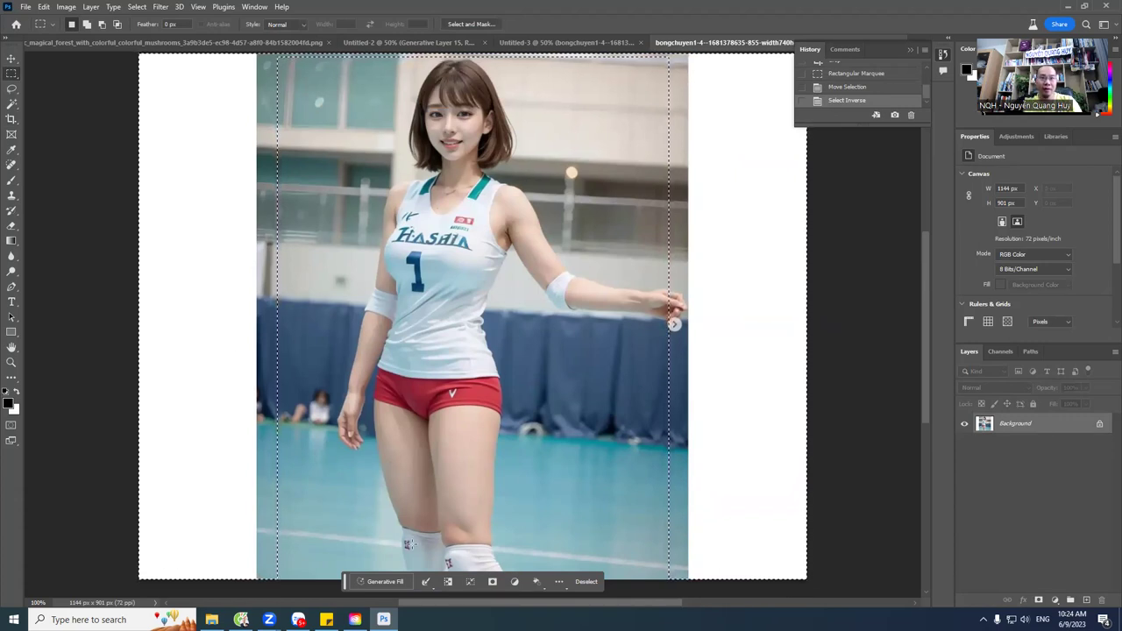
pyautogui.hotkey('ctrl', 'd')
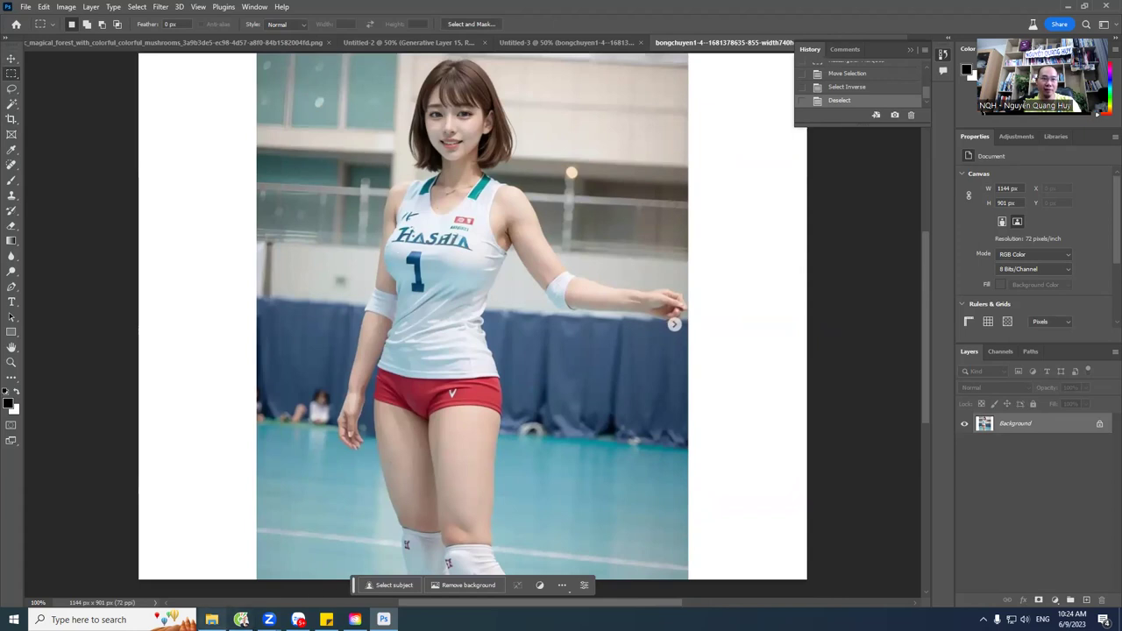
pyautogui.click(212, 619)
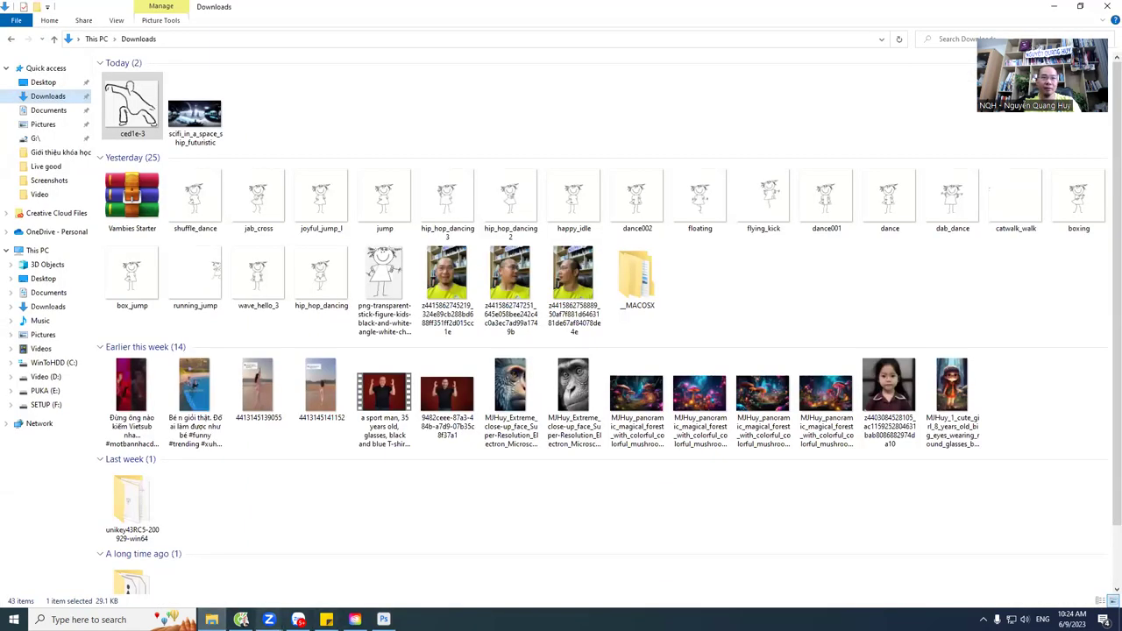
# Step: Back in Photoshop, remove the photo's gym background, leaving the player on transparent Layer 0
pyautogui.click(383, 619)
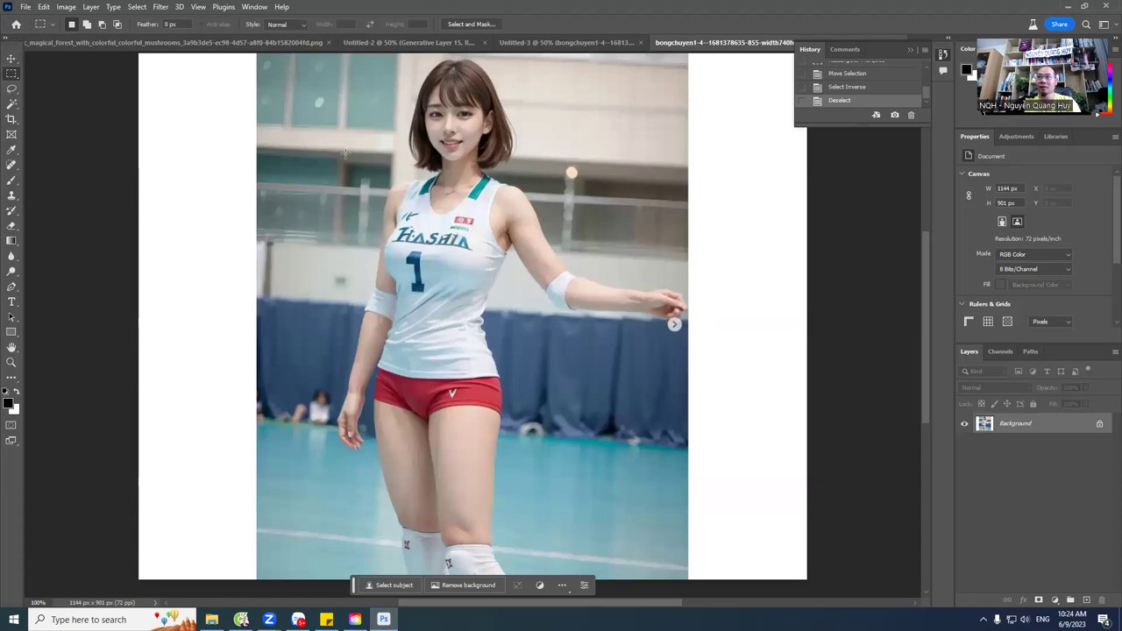
pyautogui.click(26, 7)
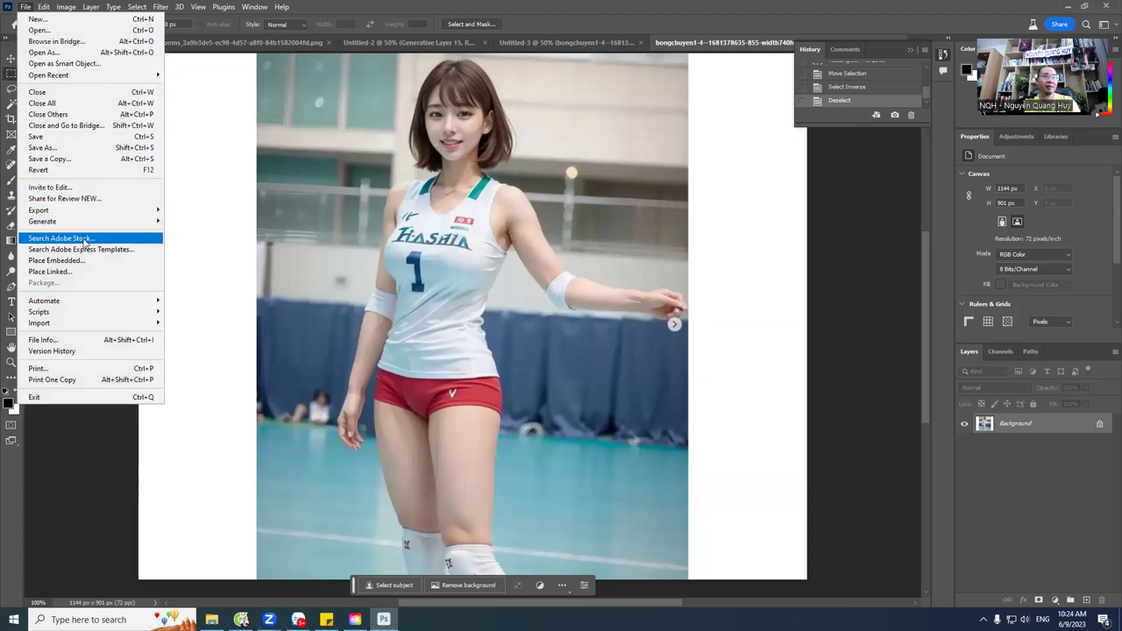
pyautogui.click(450, 592)
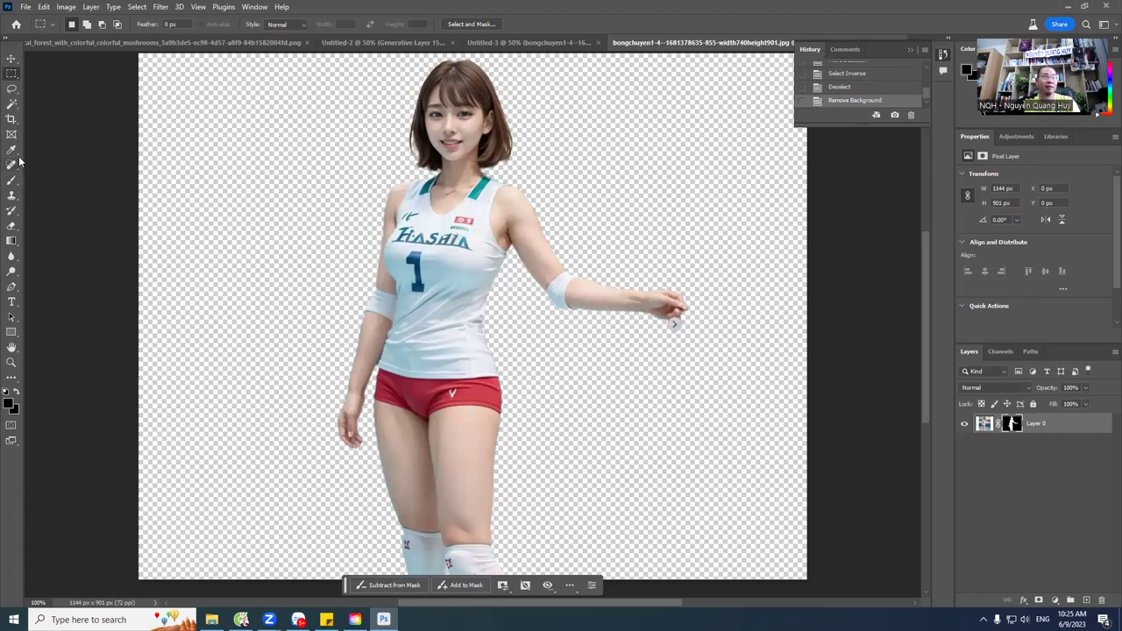
# Step: Navigate from Downloads to Video (D:) > ChatGPT > Midjourney
pyautogui.click(211, 620)
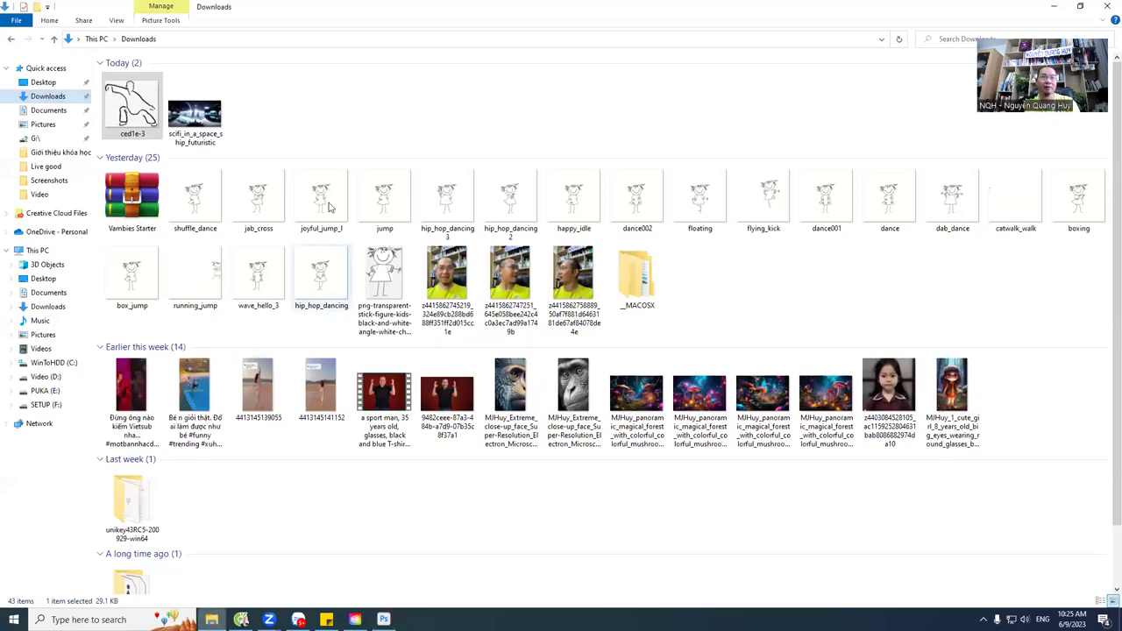
pyautogui.click(186, 122)
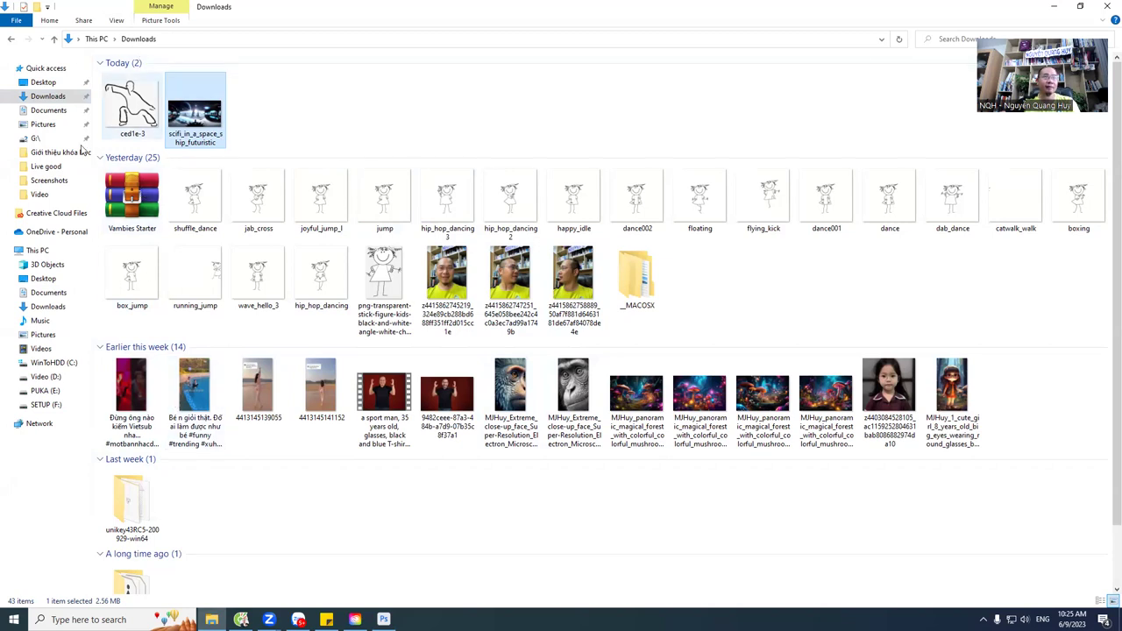
pyautogui.click(48, 110)
pyautogui.click(42, 125)
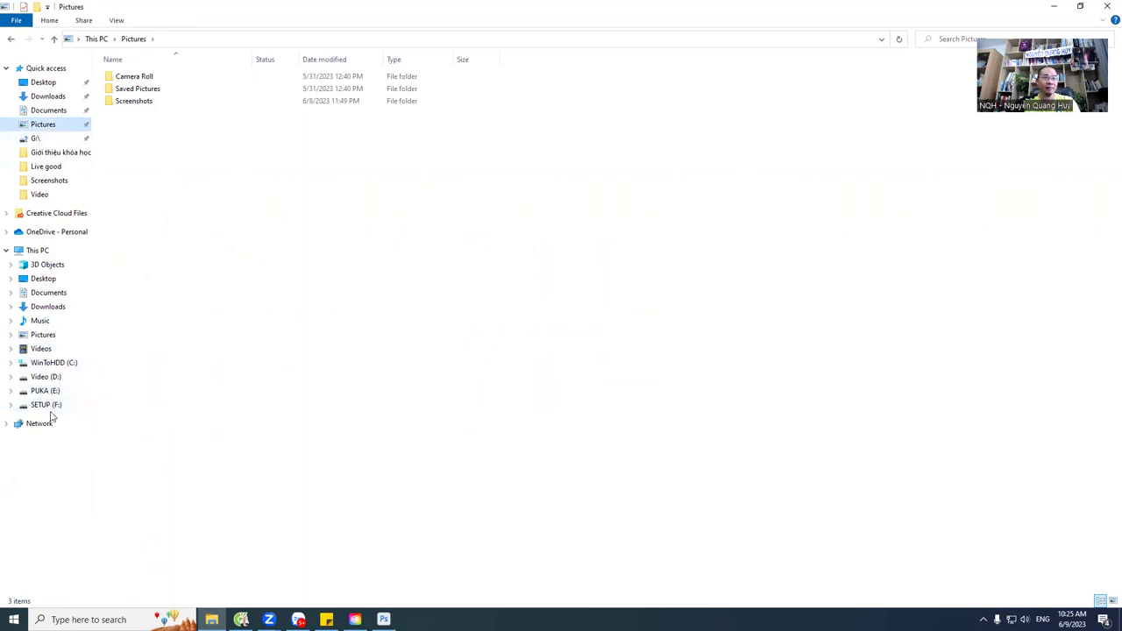
pyautogui.click(44, 377)
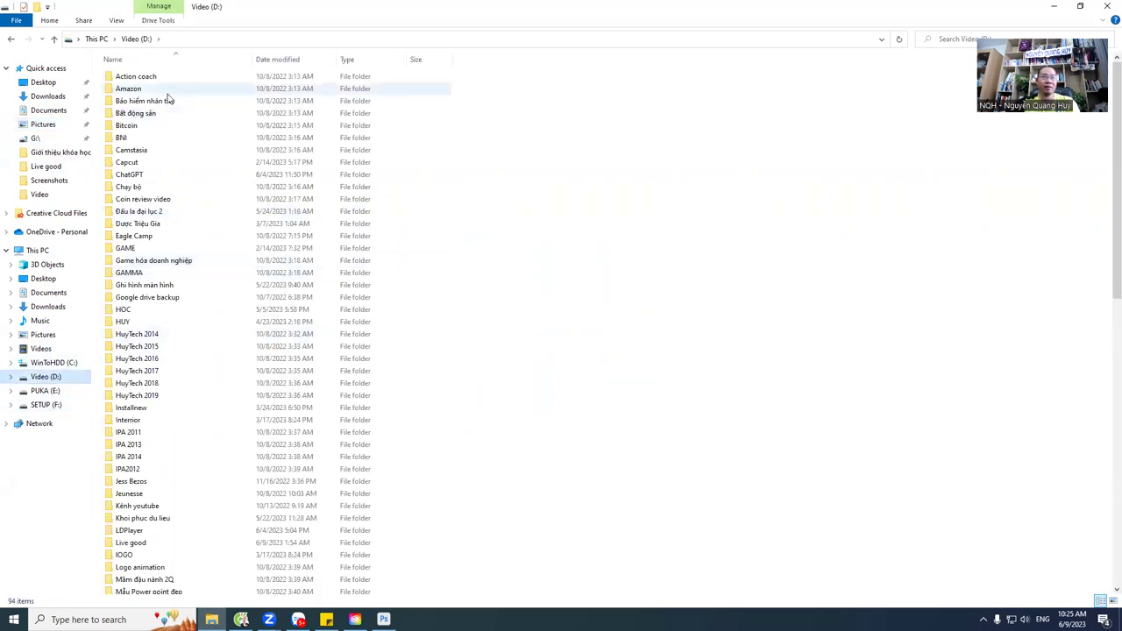
pyautogui.doubleClick(129, 175)
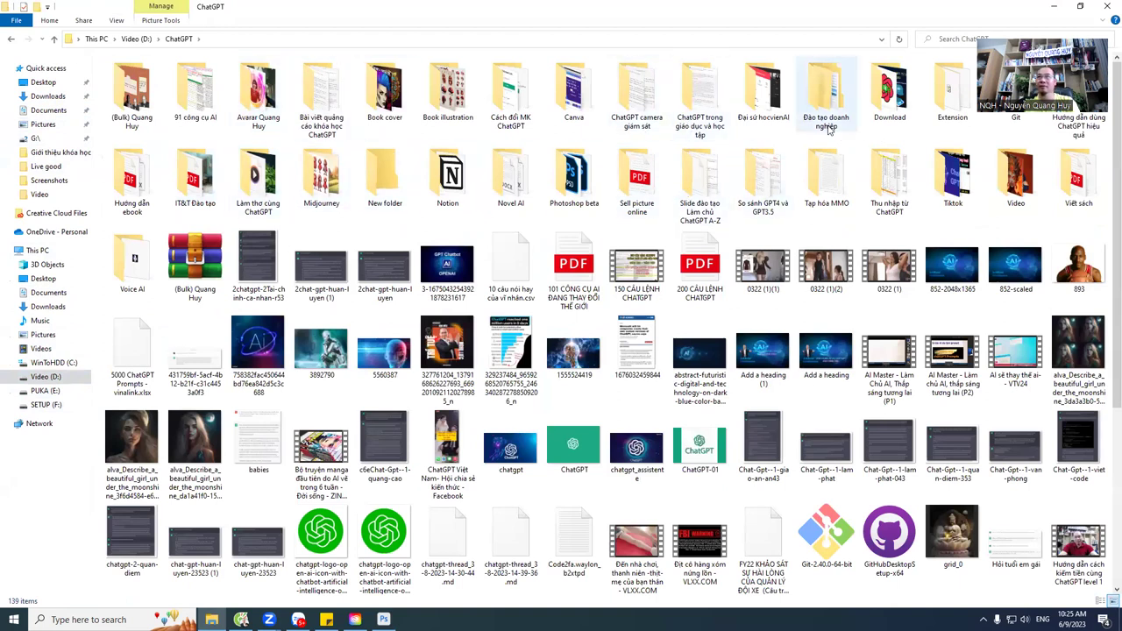
pyautogui.doubleClick(322, 176)
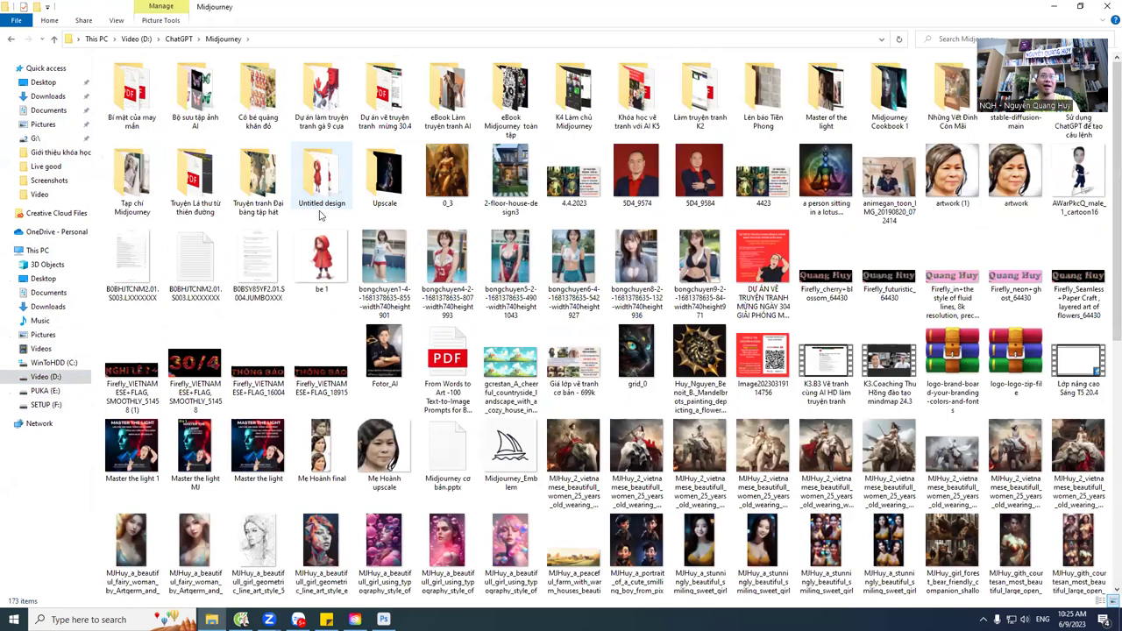
# Step: Open the Bộ sưu tập ảnh AI folder, briefly checking its Môi trường subfolder
pyautogui.scroll(-5, 325, 299)
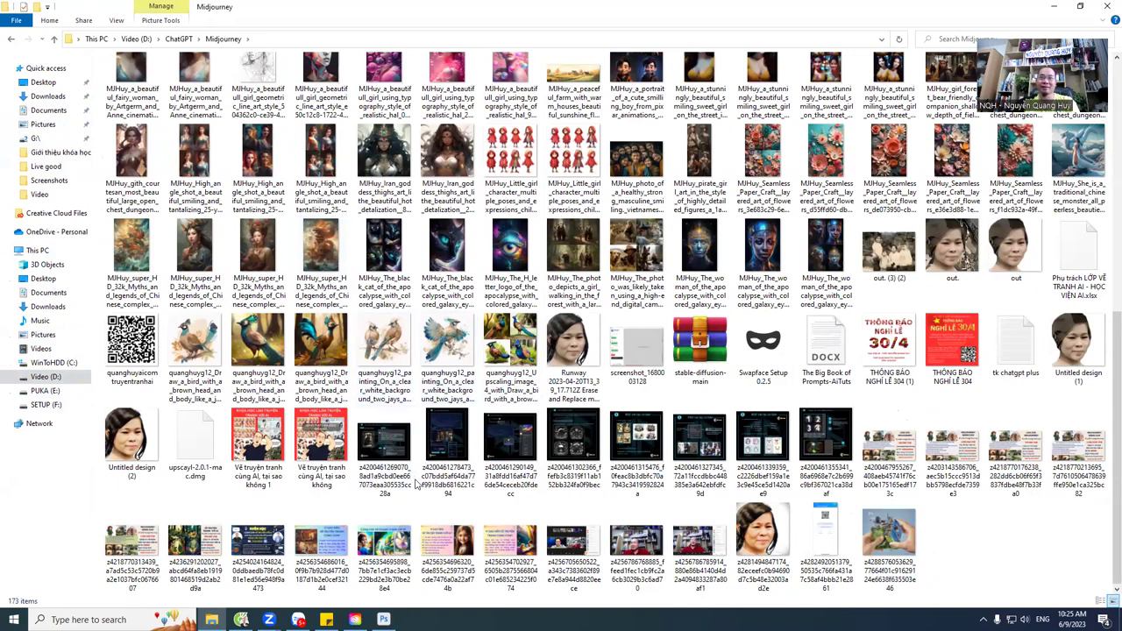
pyautogui.scroll(5, 417, 482)
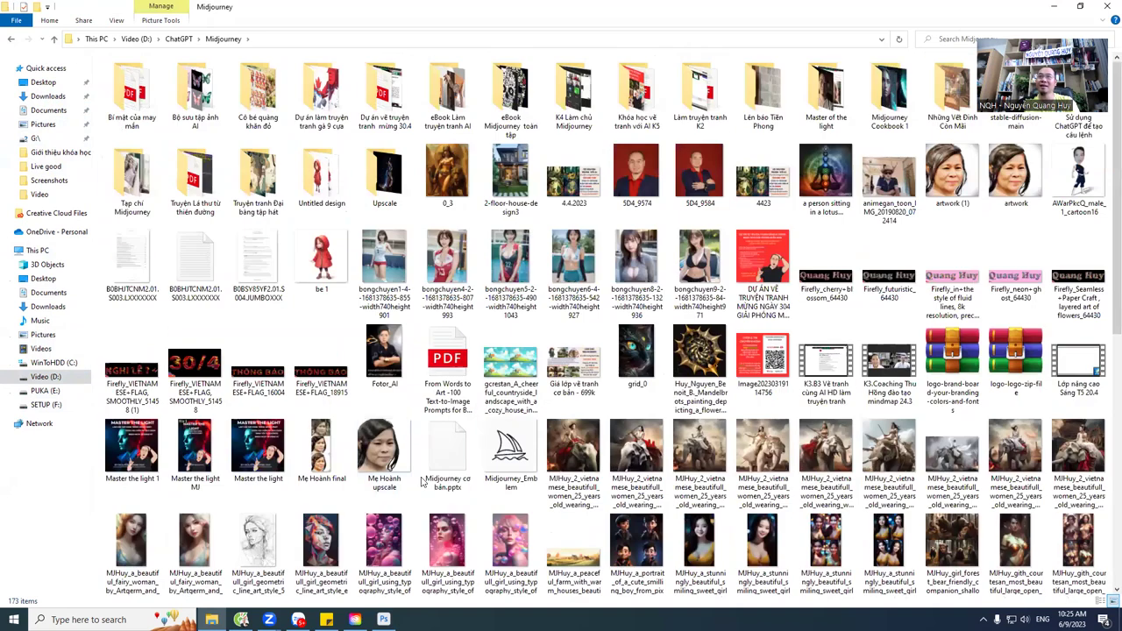
pyautogui.scroll(-5, 450, 474)
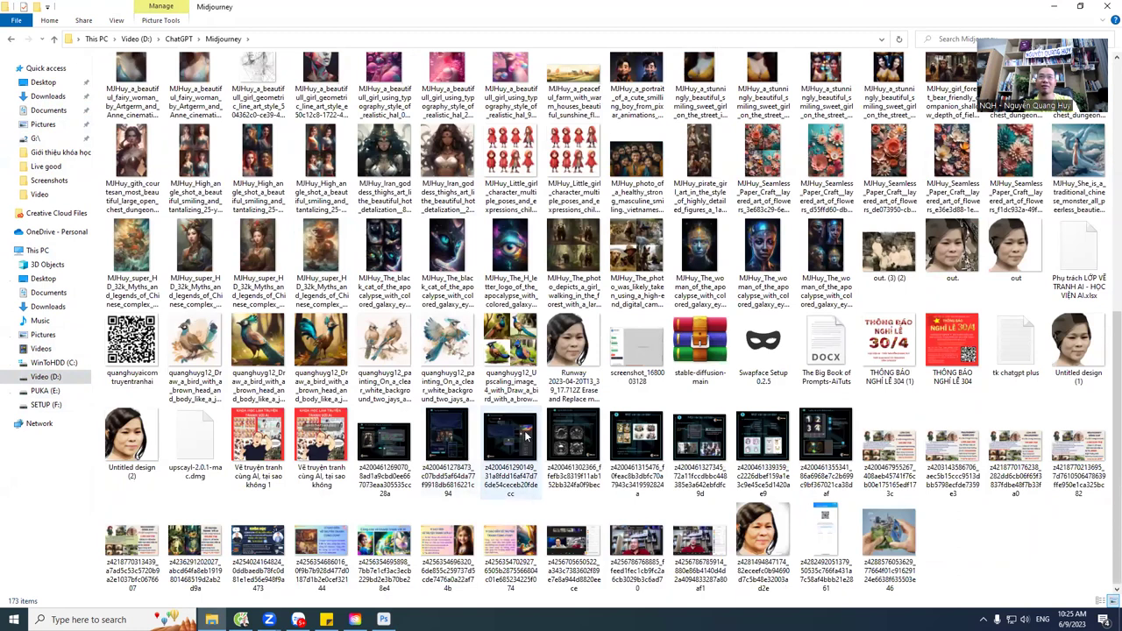
pyautogui.scroll(5, 505, 469)
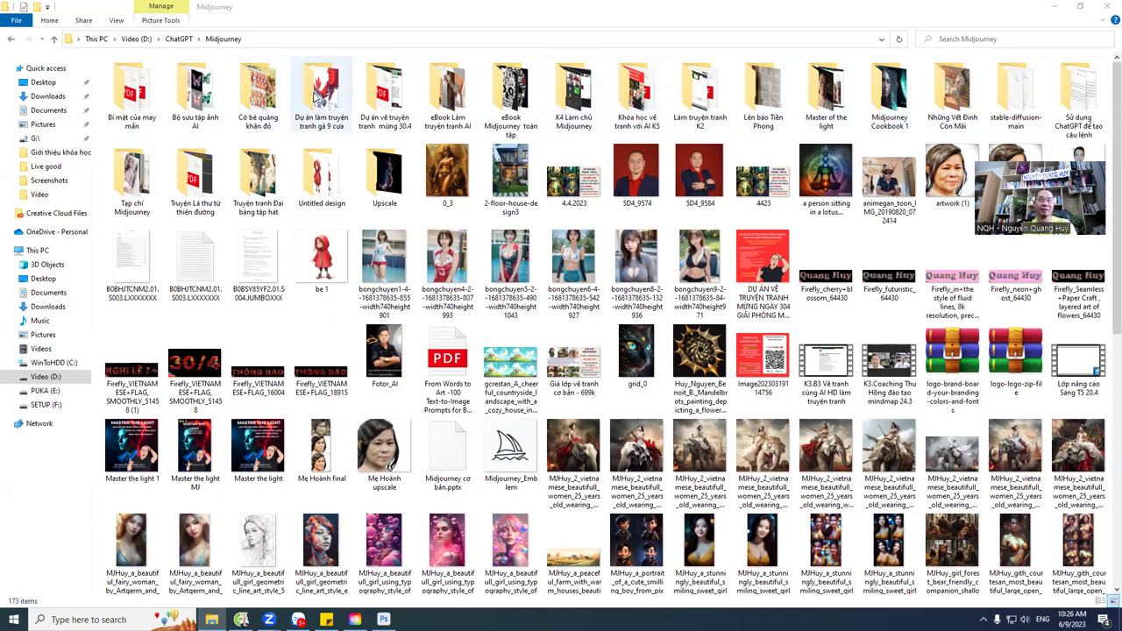
pyautogui.doubleClick(207, 95)
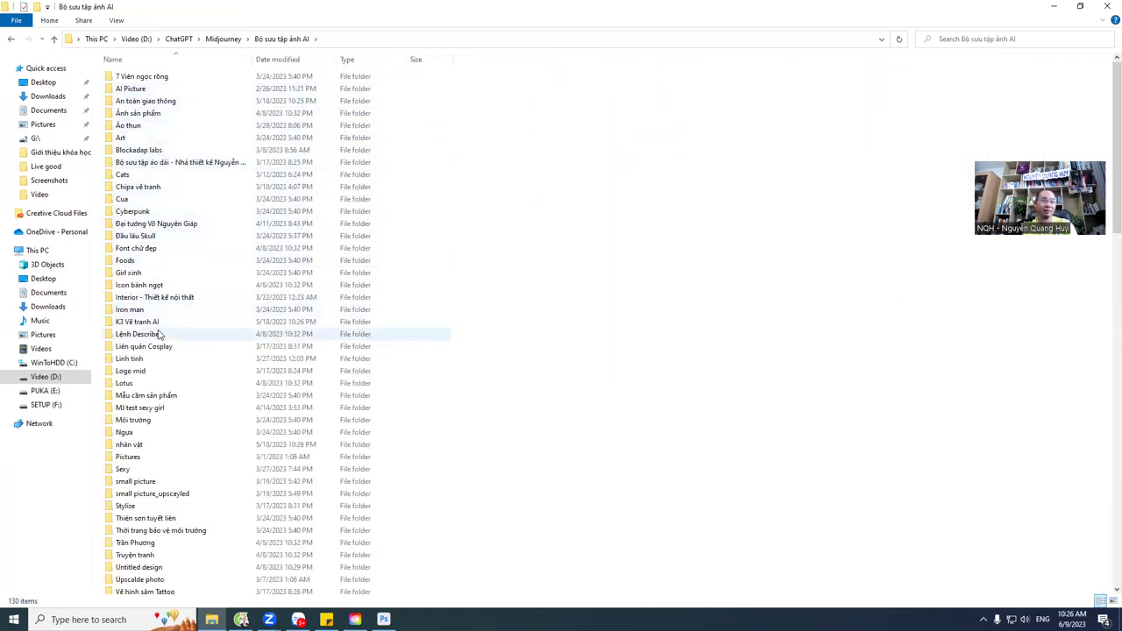
pyautogui.scroll(-5, 156, 430)
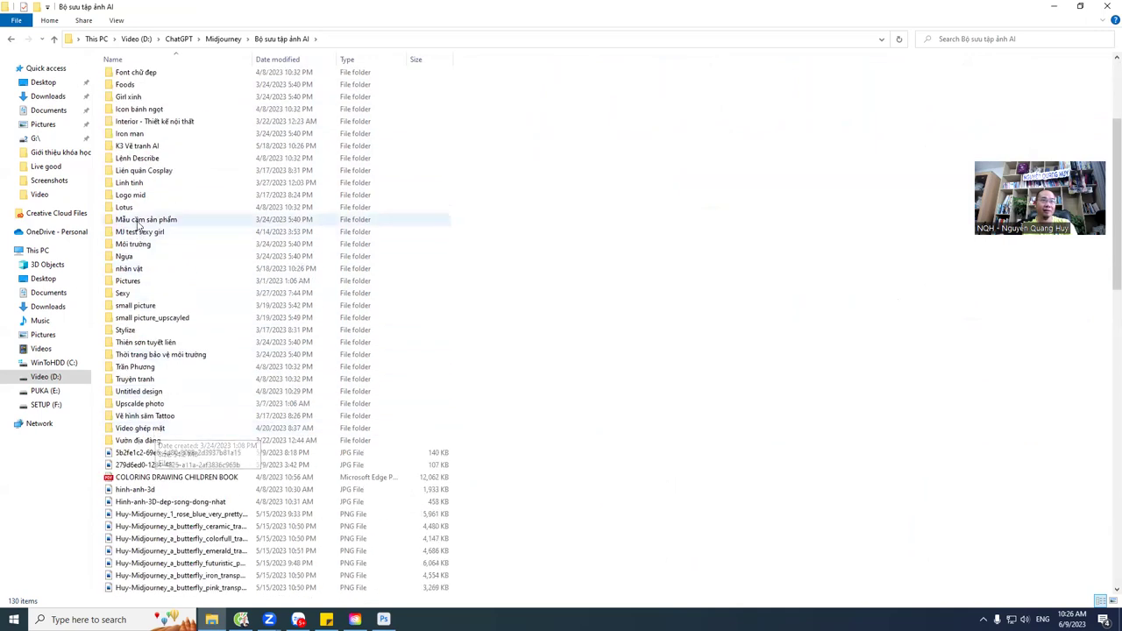
pyautogui.doubleClick(136, 248)
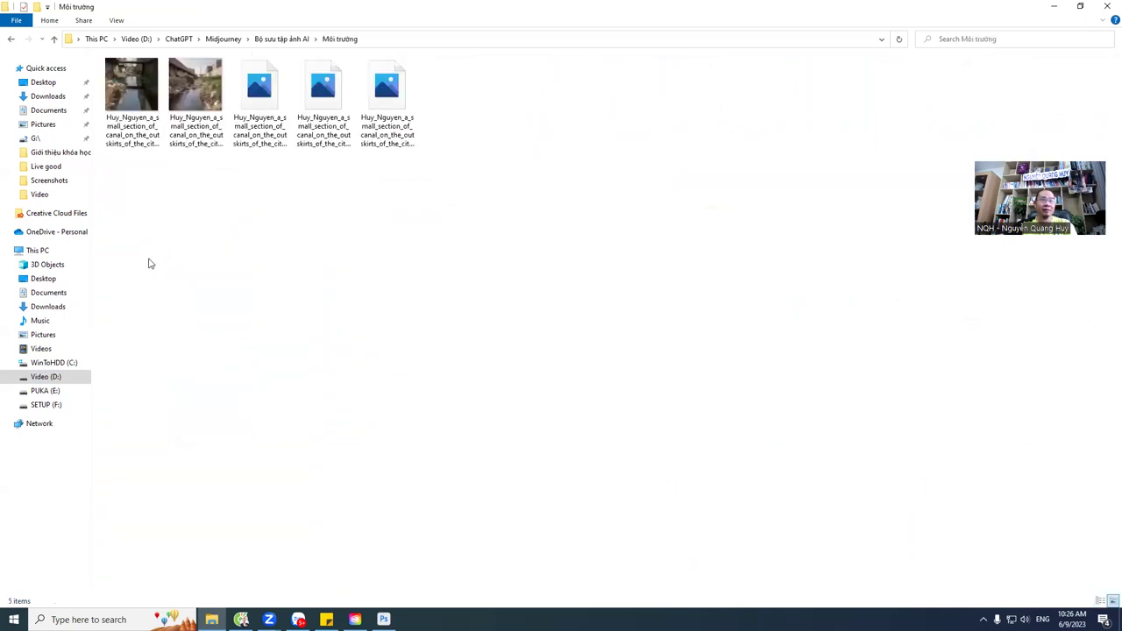
pyautogui.click(223, 39)
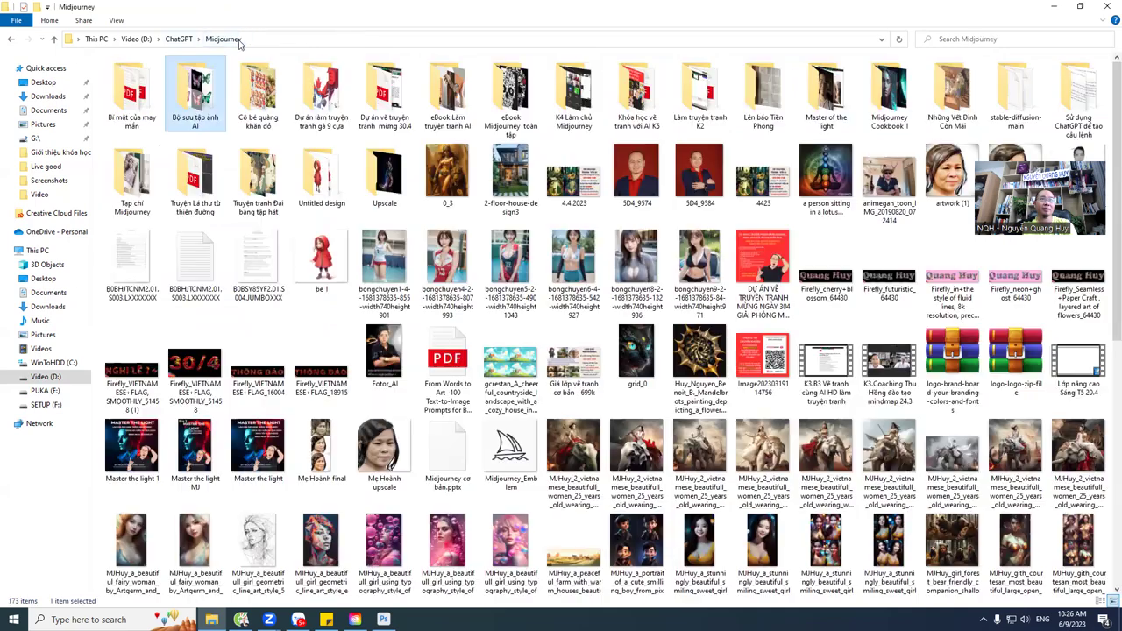
pyautogui.doubleClick(198, 99)
pyautogui.scroll(-4, 140, 351)
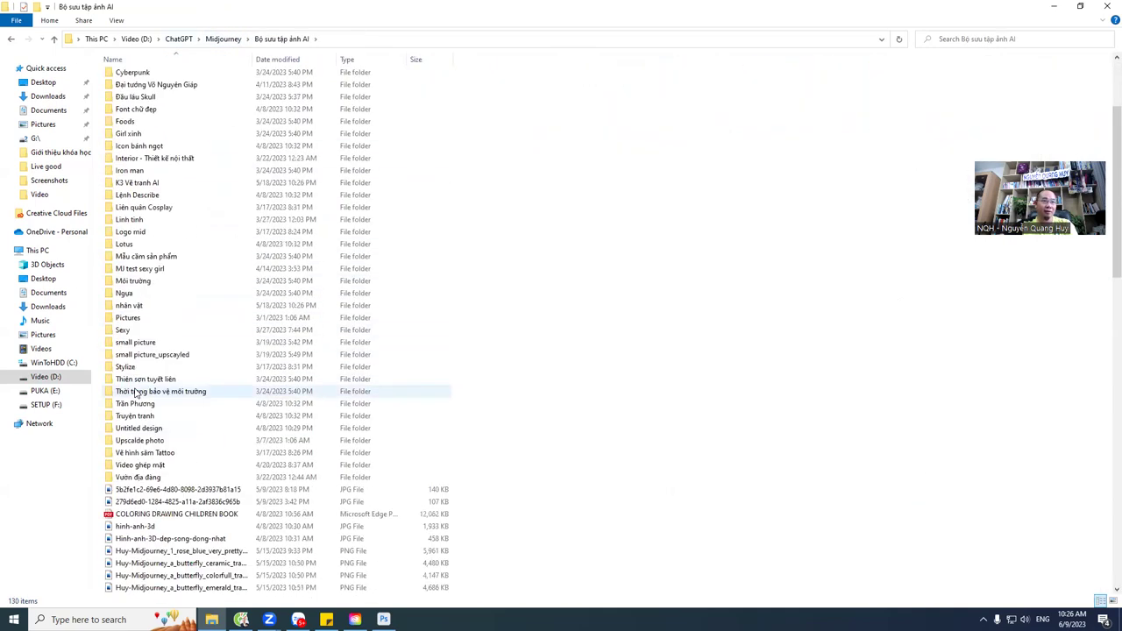
pyautogui.scroll(-1, 139, 384)
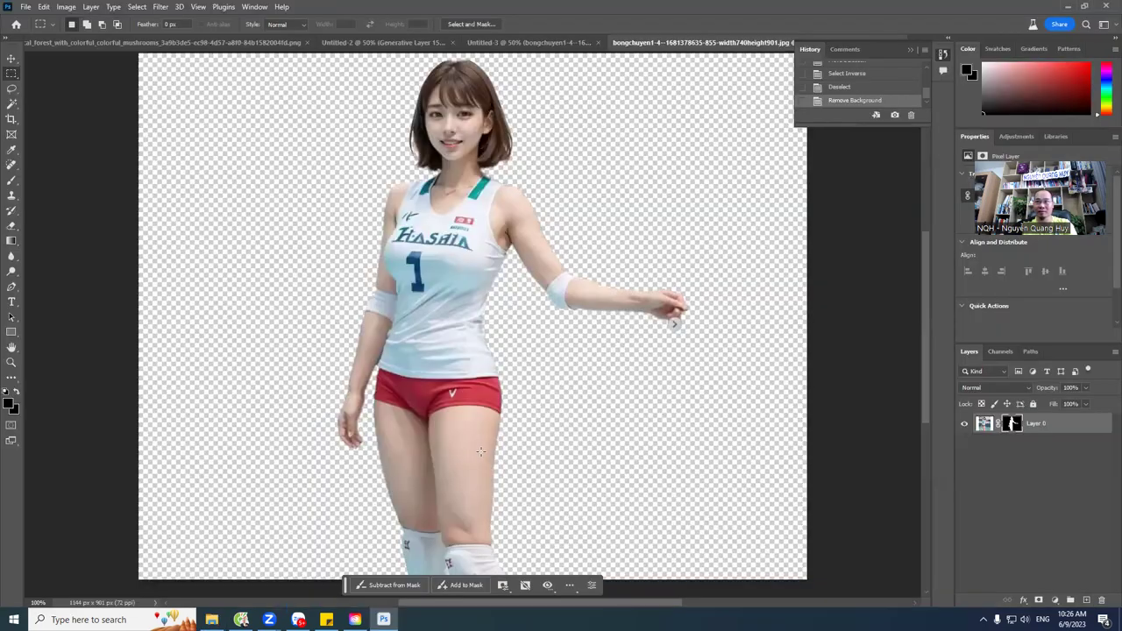
# Step: Apply Layer 0's mask to make the player's cut-out permanent
pyautogui.click(1025, 427)
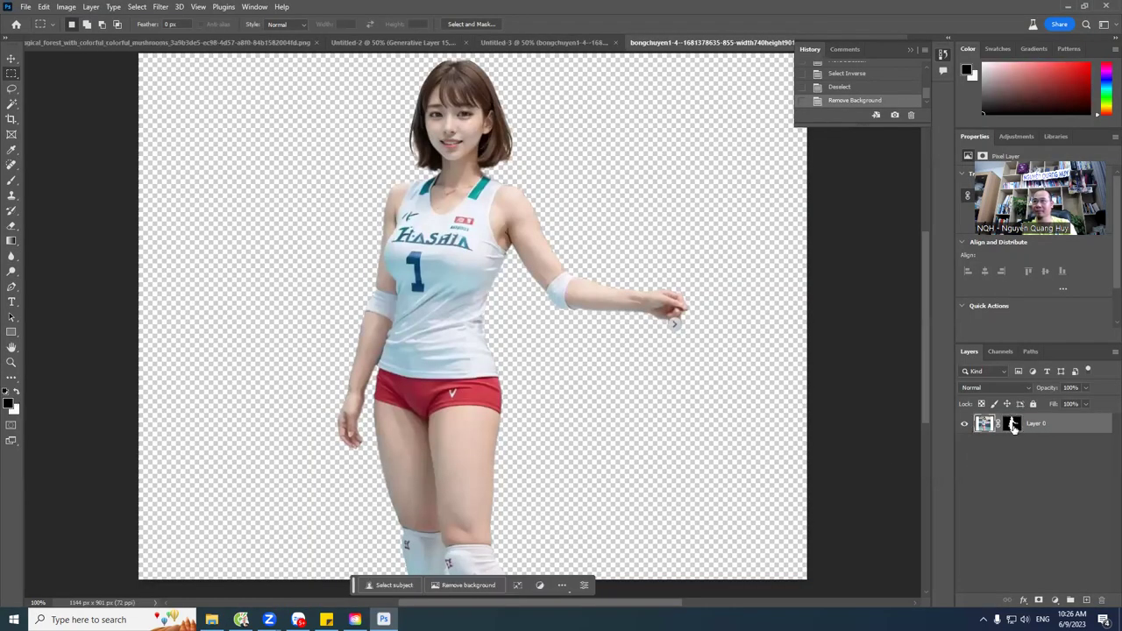
pyautogui.click(1013, 425)
pyautogui.rightClick(1015, 427)
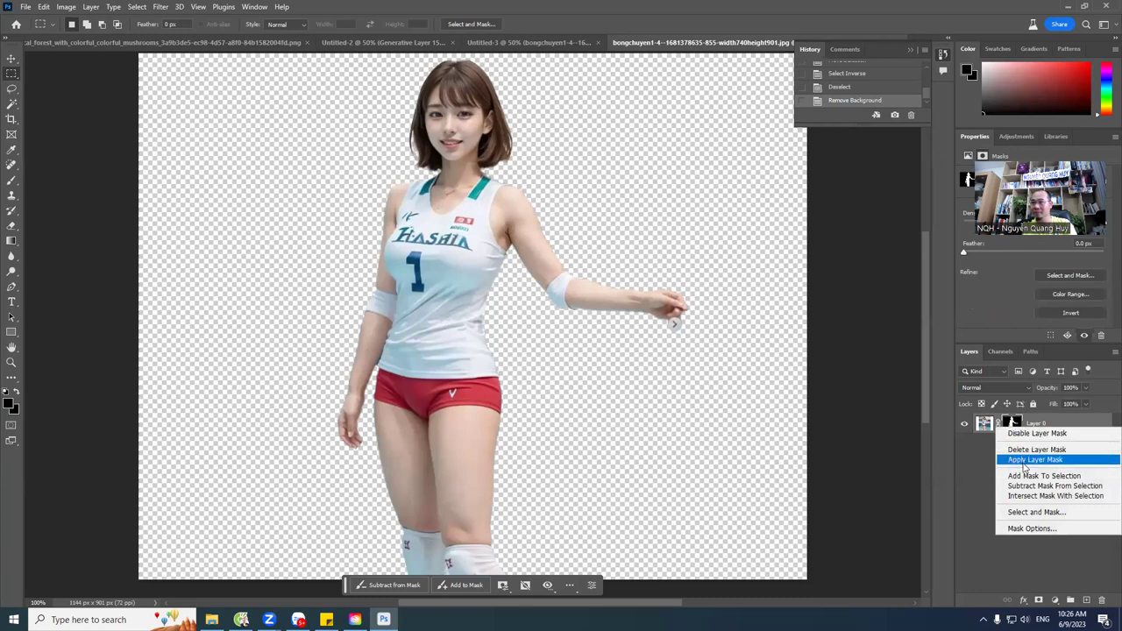
pyautogui.click(1024, 461)
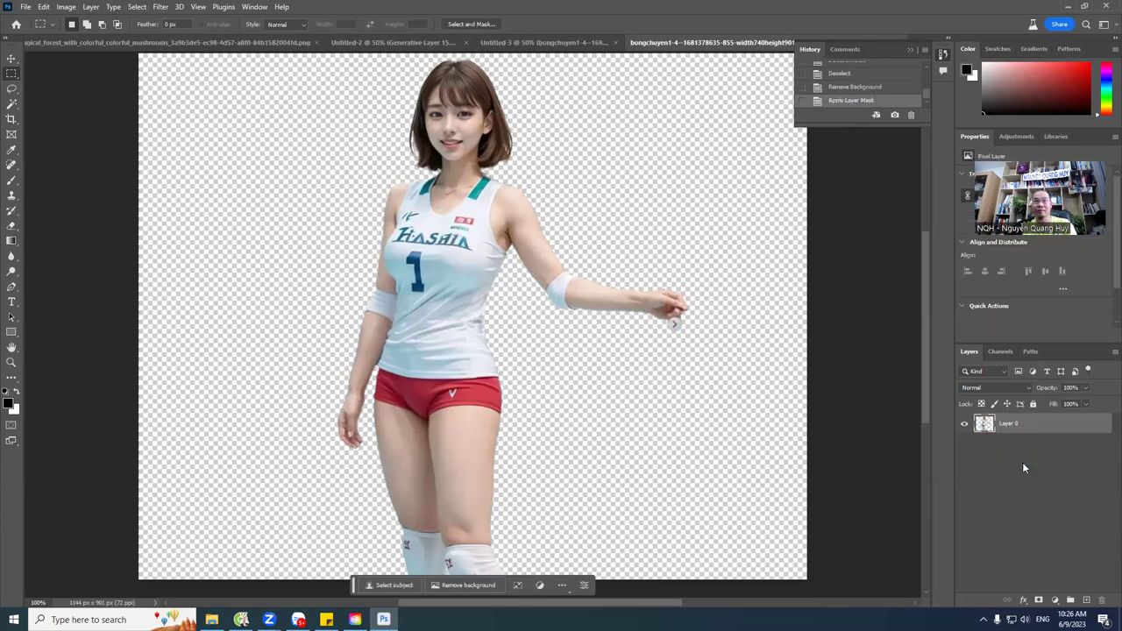
pyautogui.rightClick(990, 429)
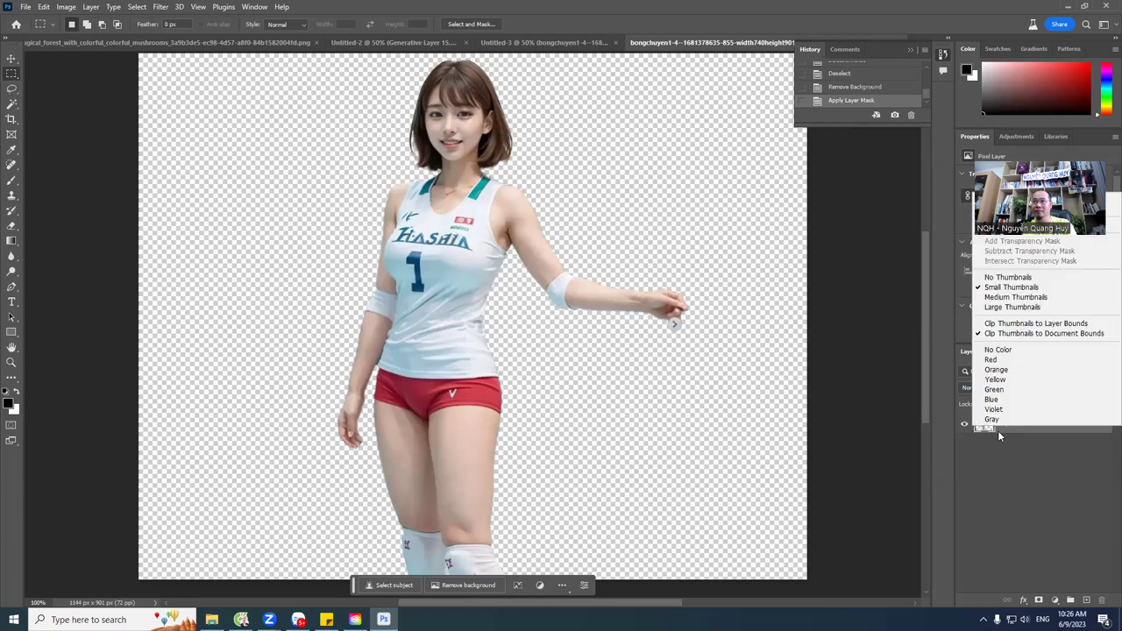
# Step: Magic Wand the transparent background and generative-fill it with the prompt 'at the beach'
pyautogui.click(13, 92)
pyautogui.click(212, 175)
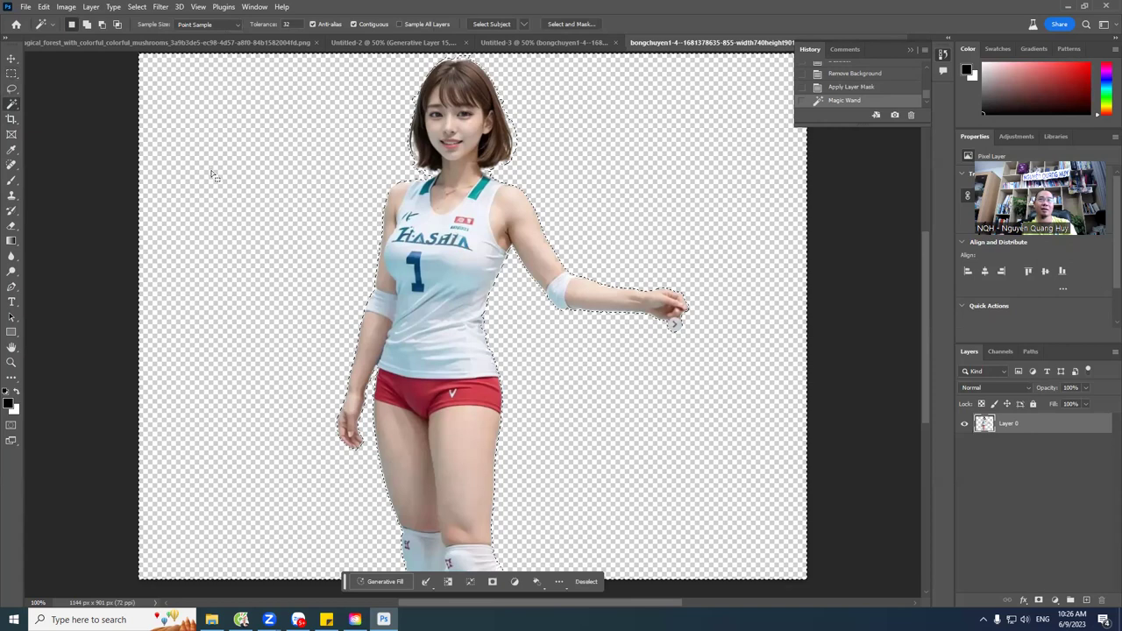
pyautogui.click(386, 582)
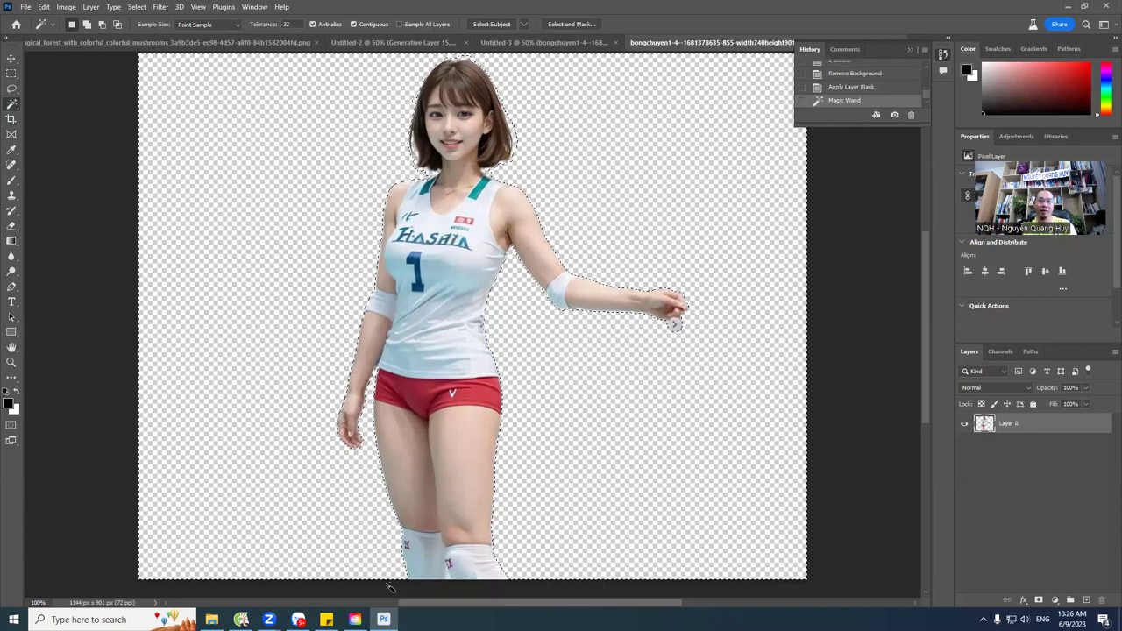
pyautogui.write('al')
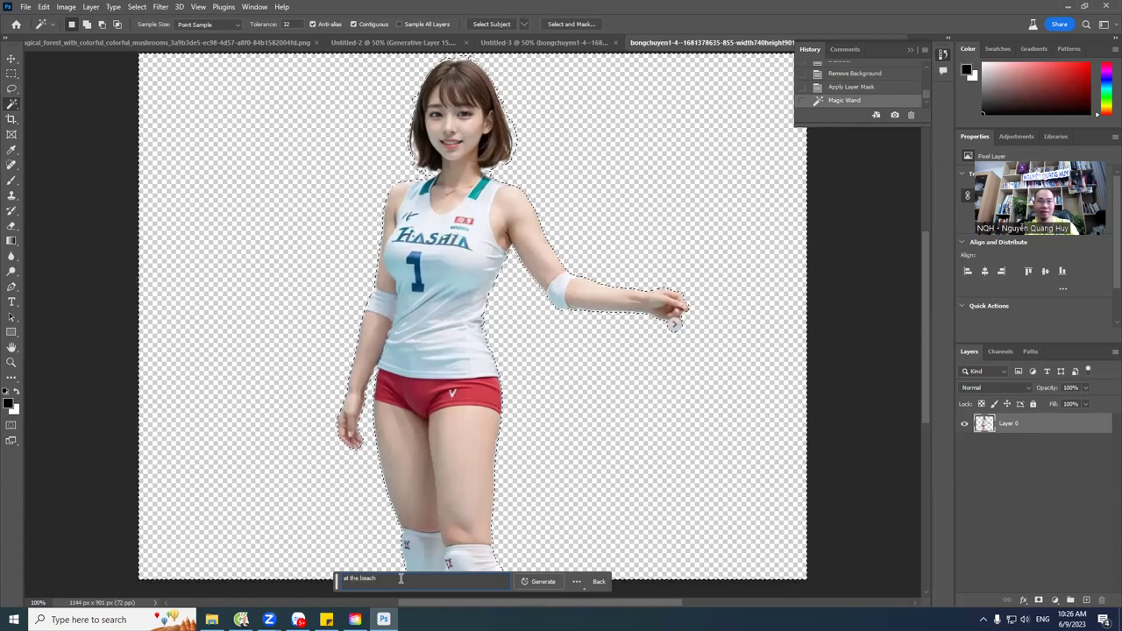
pyautogui.press('Return')
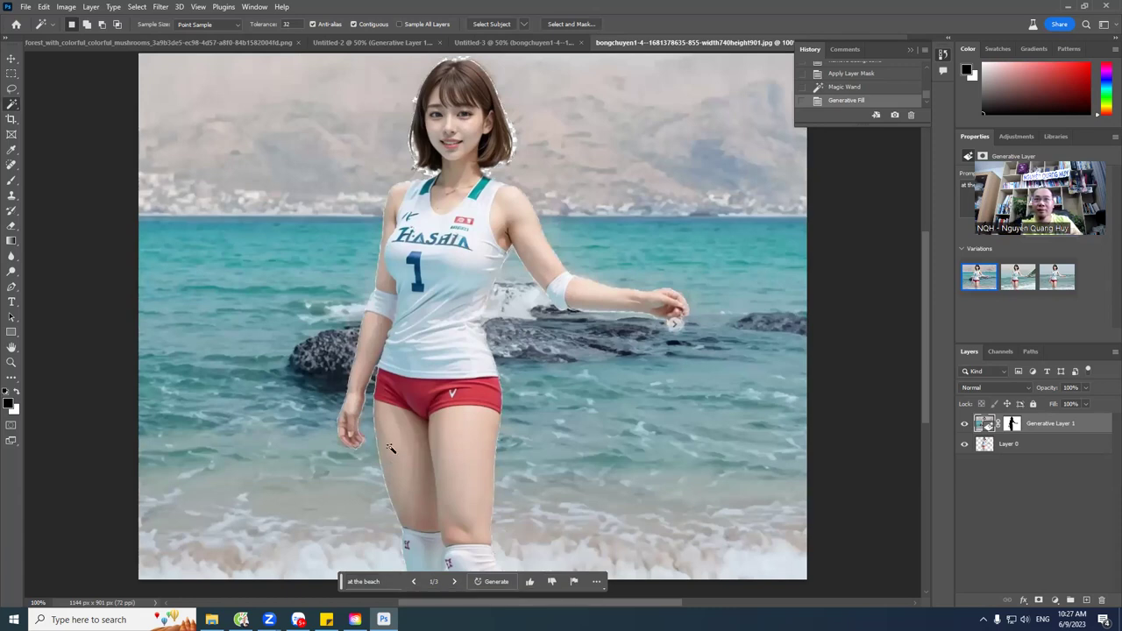
# Step: Magic Wand the small area beside the player's hand and fill it with prompt-less Generative Fill
pyautogui.click(674, 327)
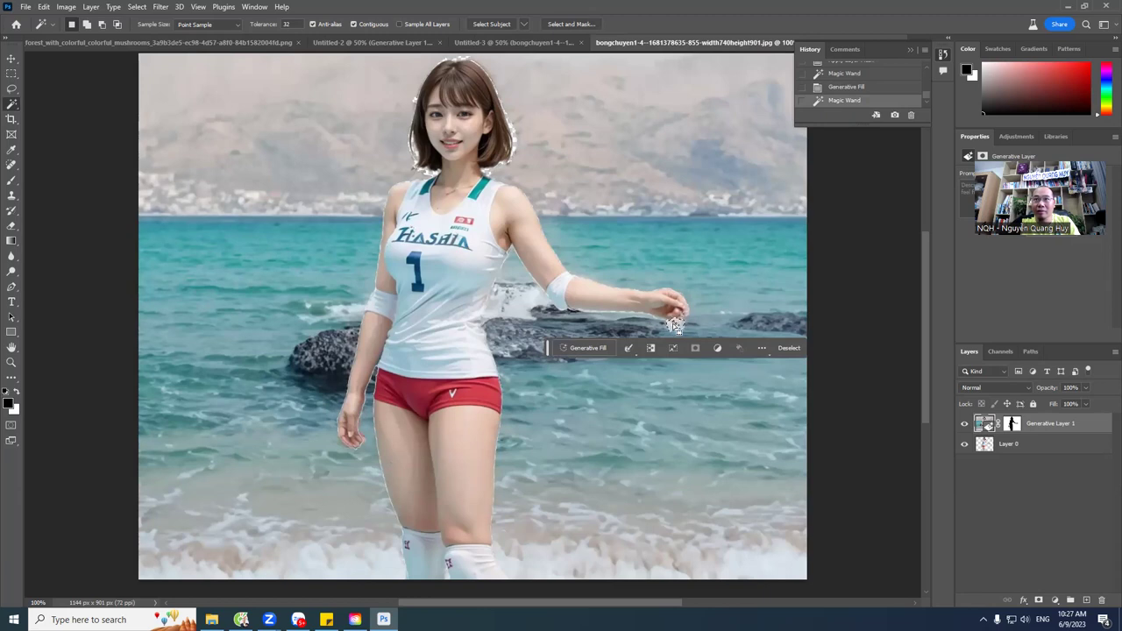
pyautogui.click(616, 348)
pyautogui.press('Return')
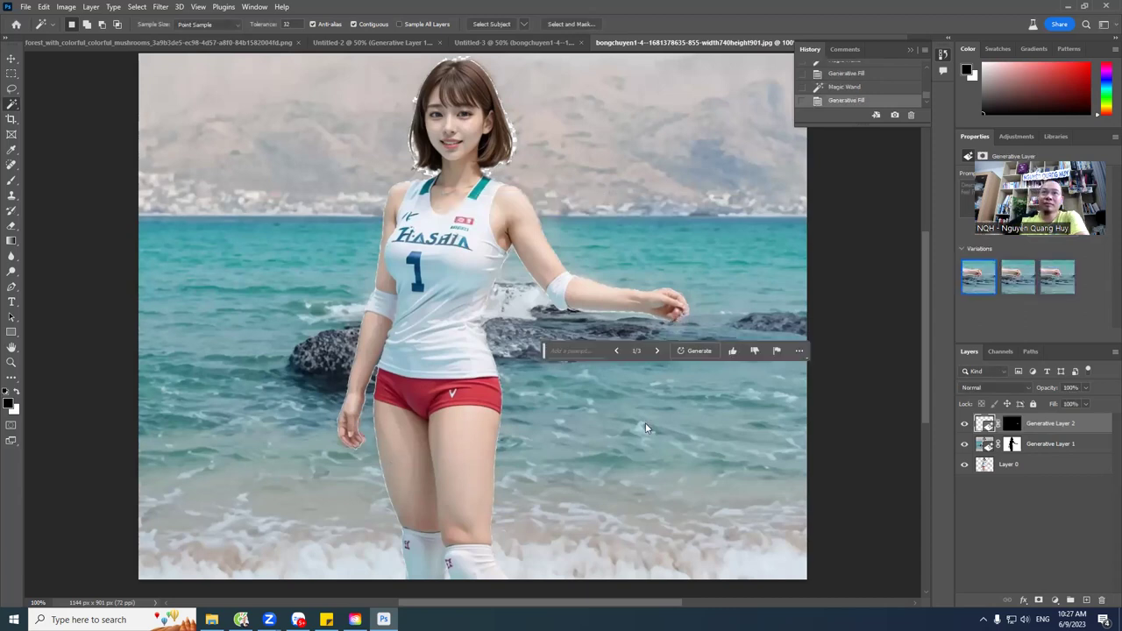
pyautogui.click(657, 352)
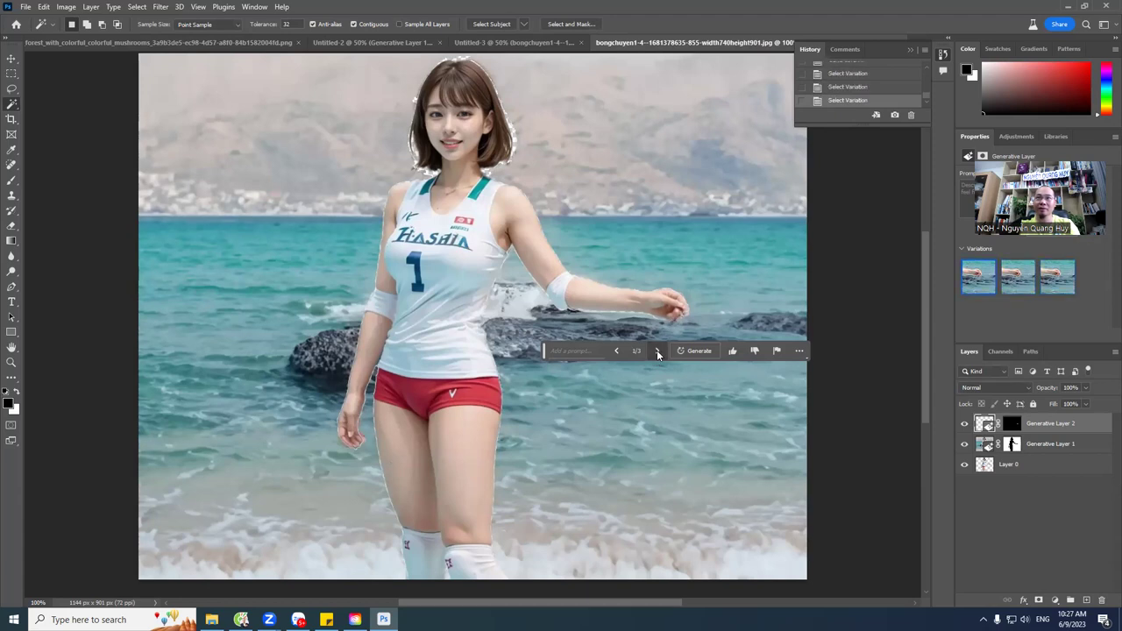
# Step: On Generative Layer 1, preview the rocky coast and open sea variations, keeping the mountain one
pyautogui.click(1049, 446)
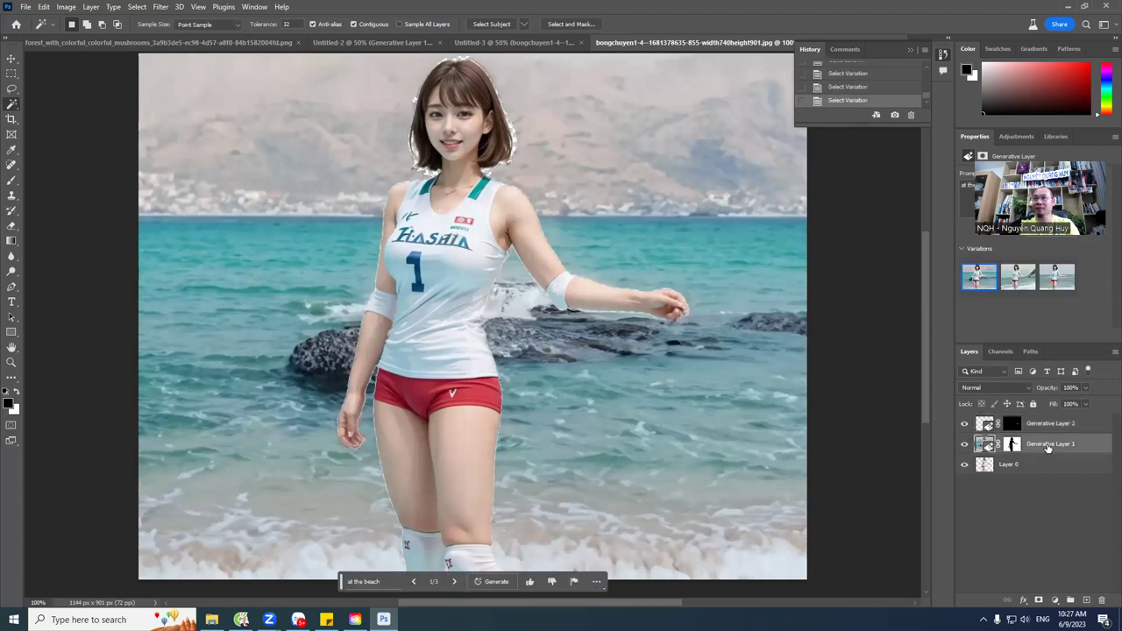
pyautogui.click(1020, 276)
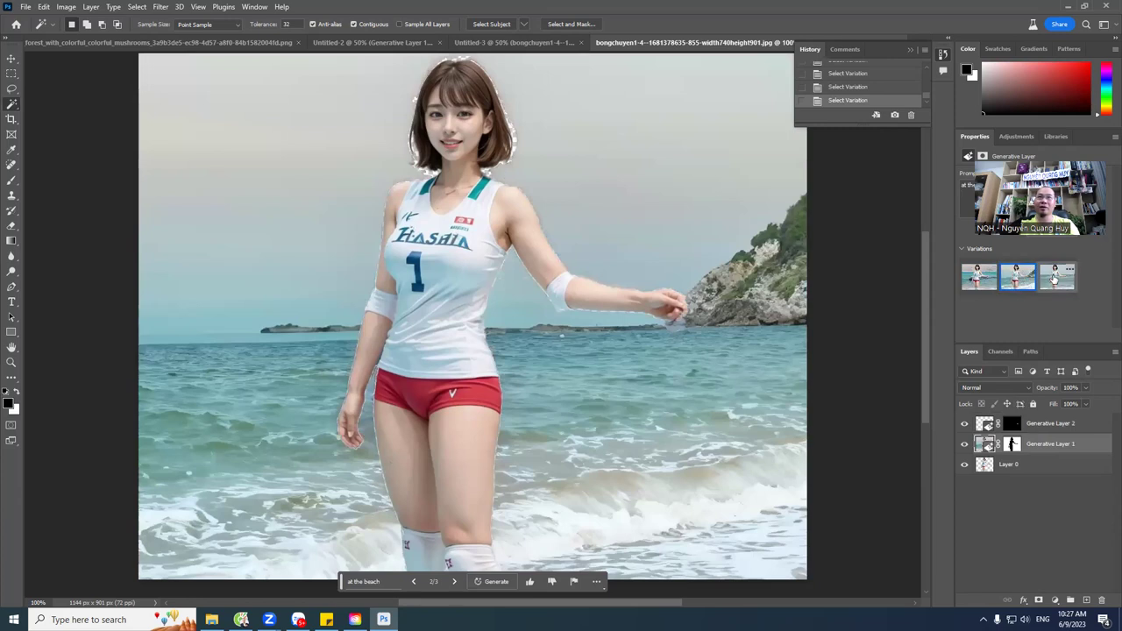
pyautogui.click(1055, 277)
pyautogui.click(1018, 276)
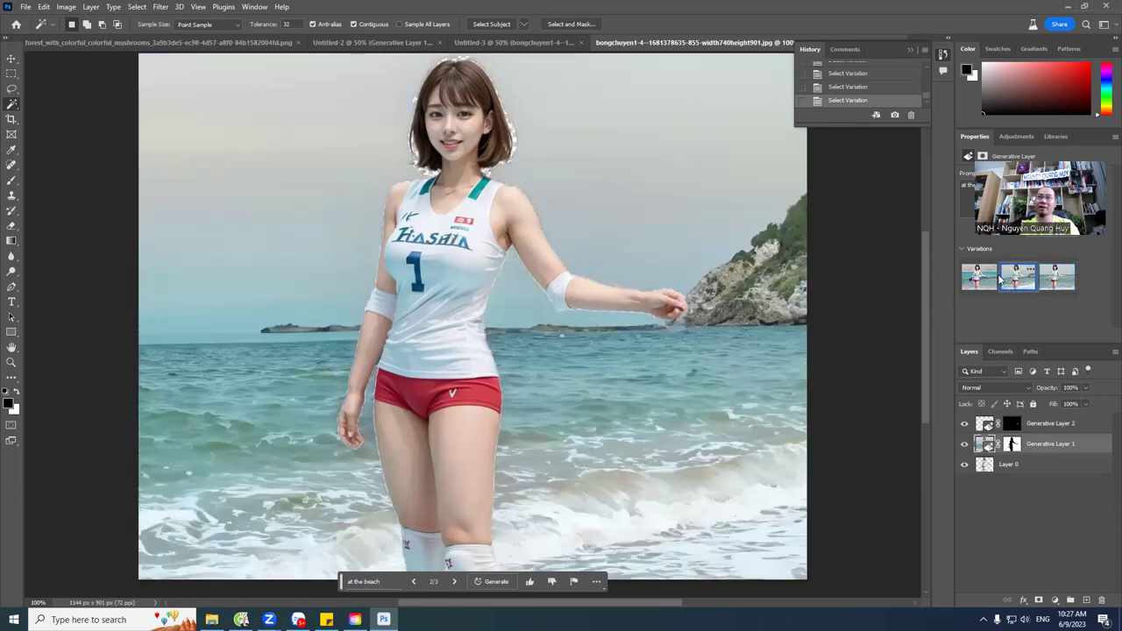
pyautogui.click(979, 279)
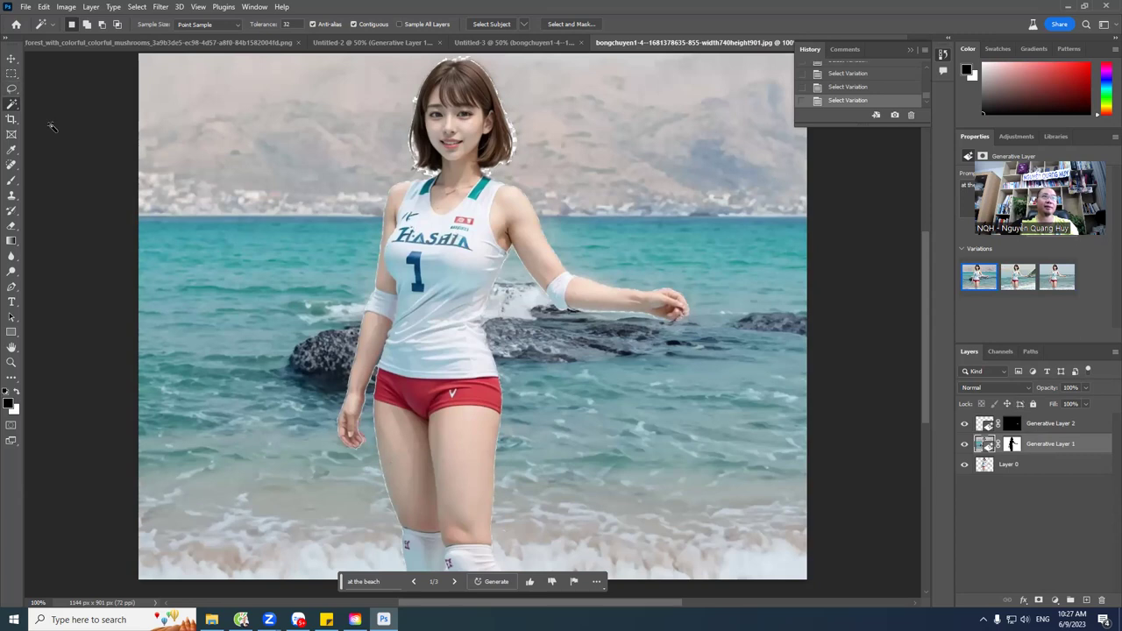
# Step: Try Magic Wand selections of the left-side water and the sky and horizon band
pyautogui.click(308, 180)
pyautogui.click(273, 287)
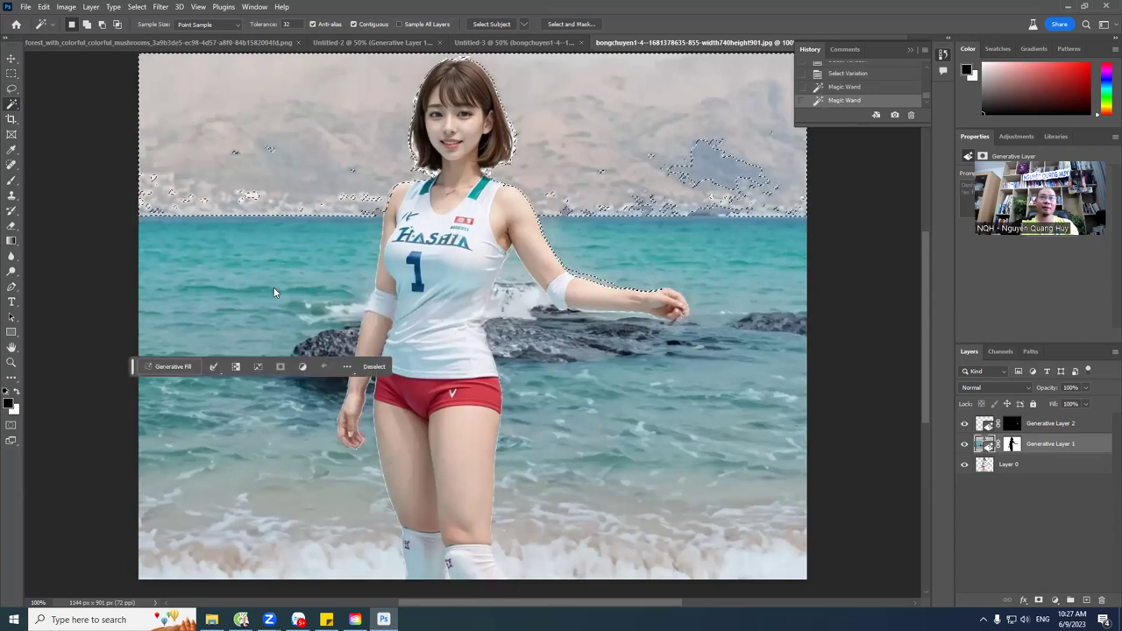
pyautogui.click(338, 204)
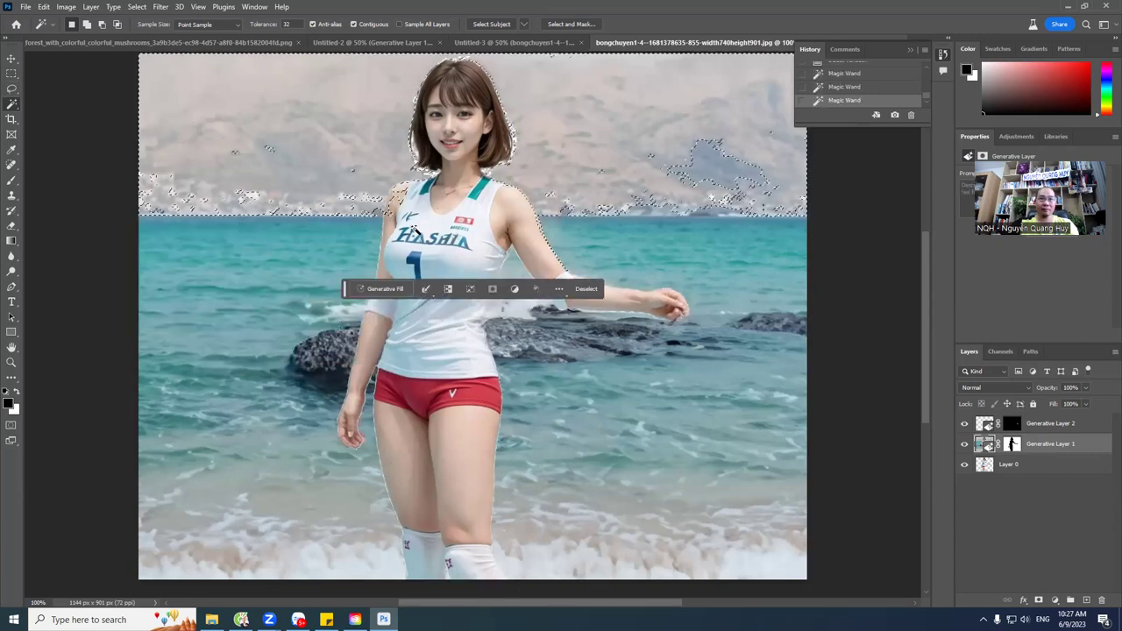
# Step: On Layer 0, Magic Wand the background around the girl's legs and hair, then invert it
pyautogui.click(1027, 465)
pyautogui.hotkey('ctrl', 'd')
pyautogui.click(224, 280)
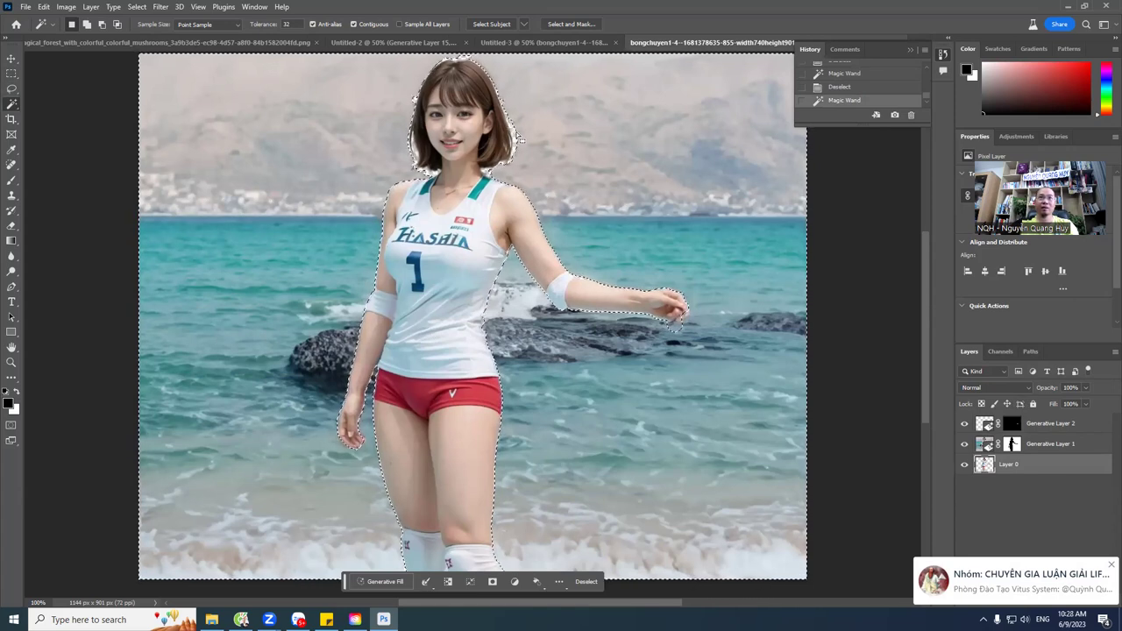
pyautogui.click(516, 136)
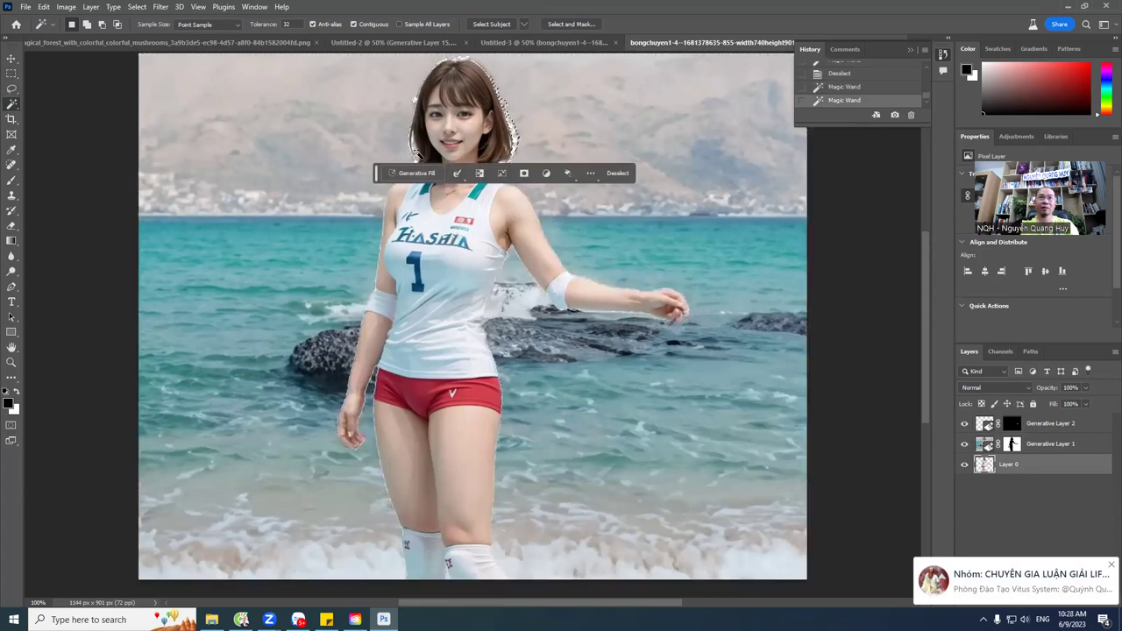
pyautogui.click(417, 152)
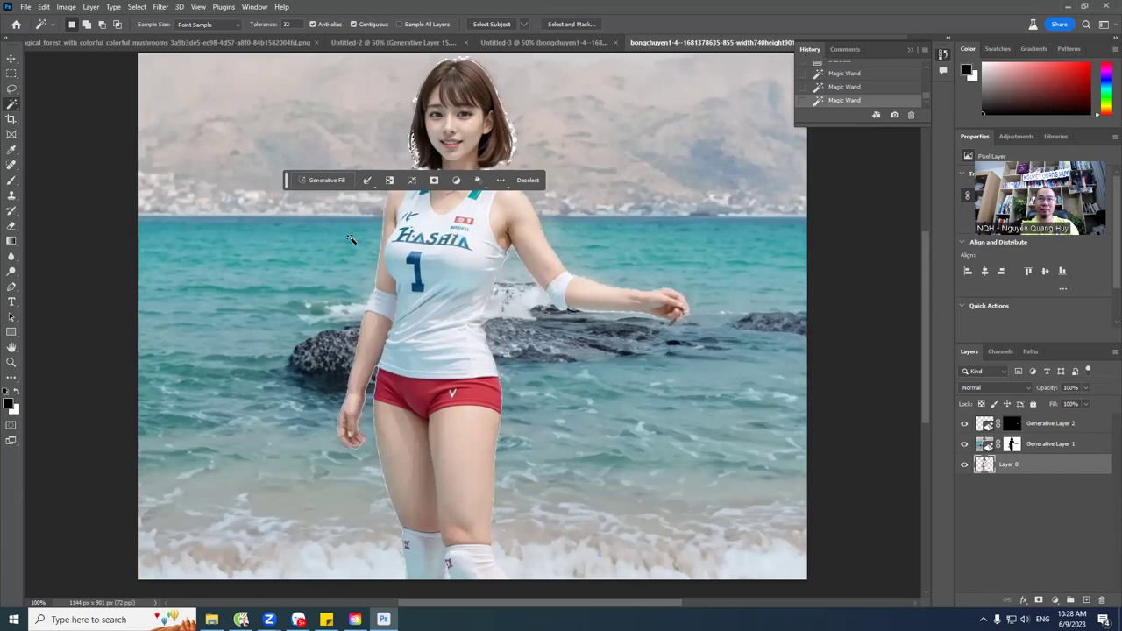
pyautogui.hotkey('ctrl', 'shift', 'i')
pyautogui.press('shift')
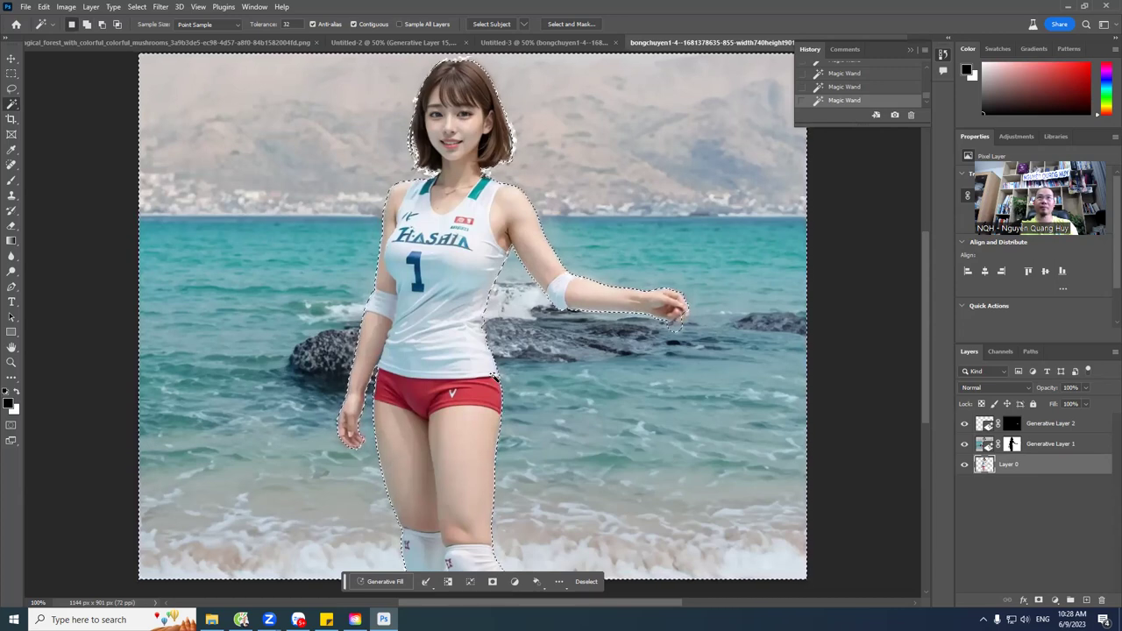
# Step: Try Intersect Selection near the girl's hair, dismiss the no-pixels warning, and add the hair edge
pyautogui.click(397, 583)
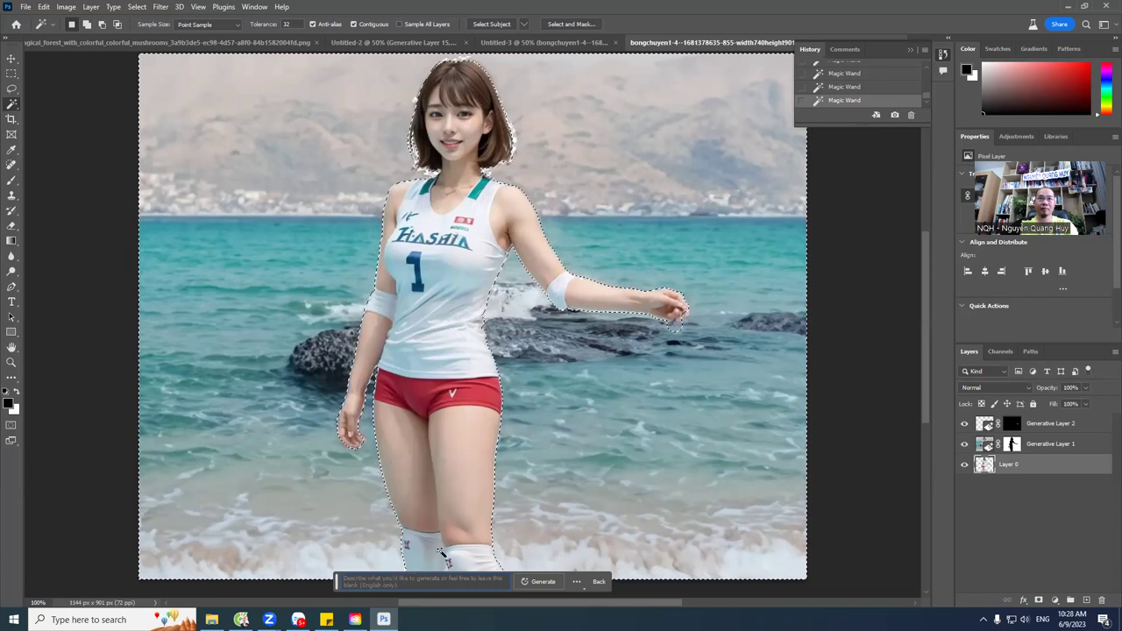
pyautogui.rightClick(467, 286)
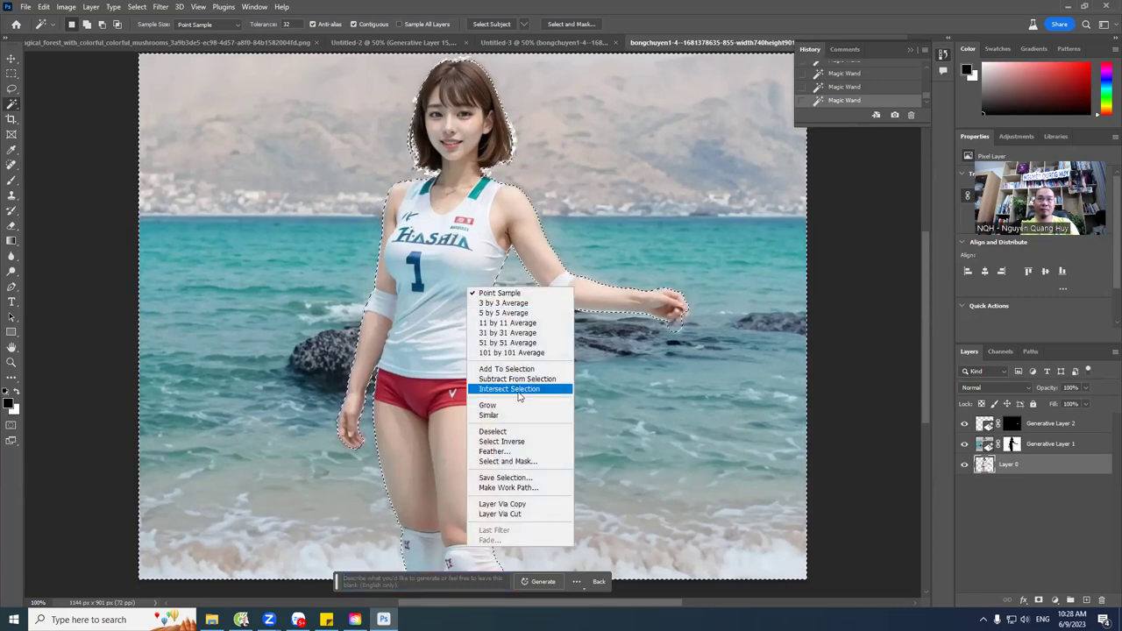
pyautogui.click(519, 390)
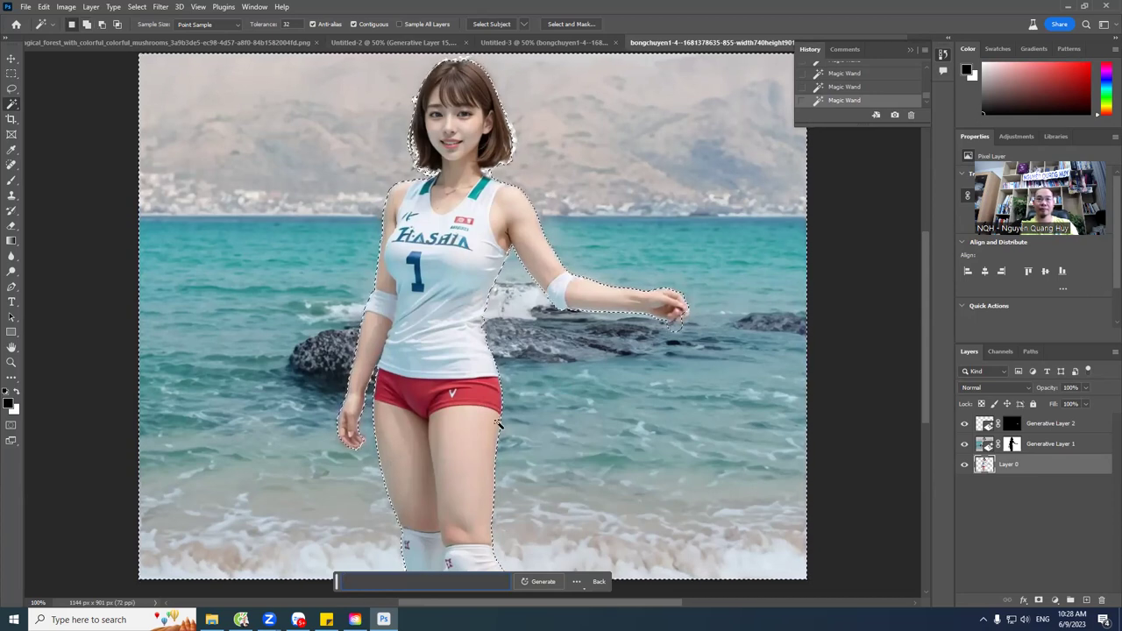
pyautogui.rightClick(475, 125)
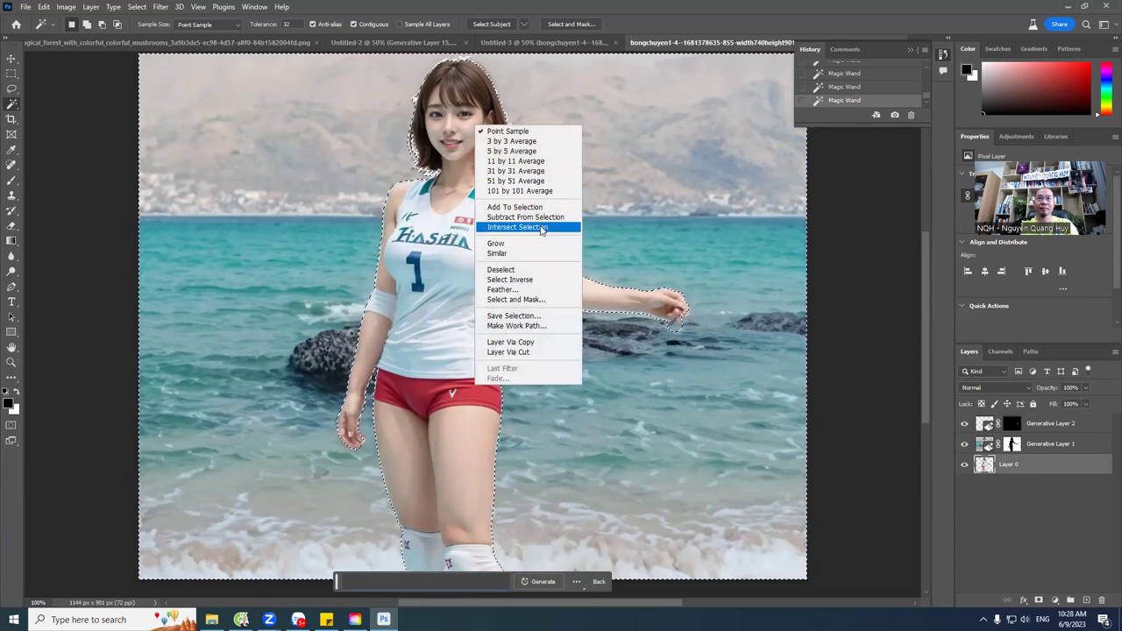
pyautogui.click(542, 229)
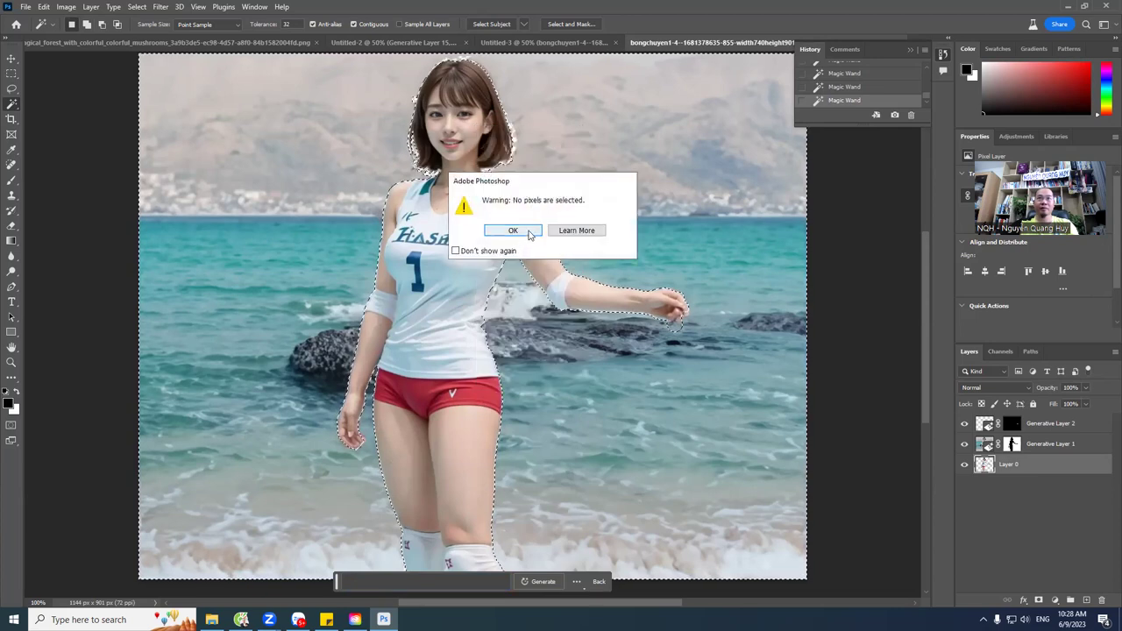
pyautogui.click(529, 233)
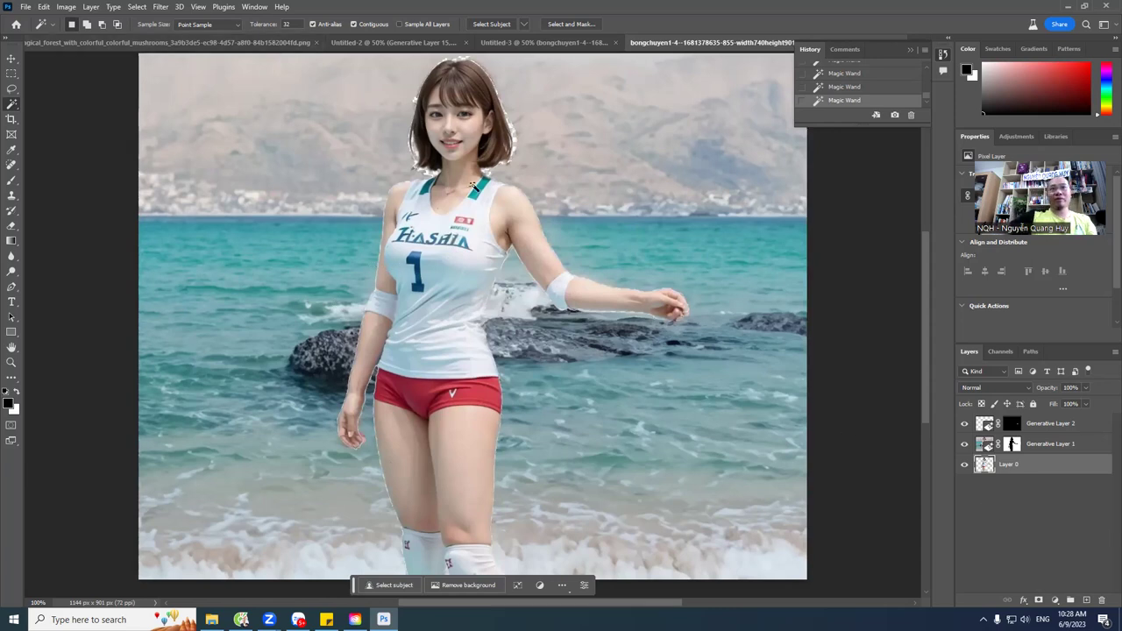
pyautogui.click(516, 143)
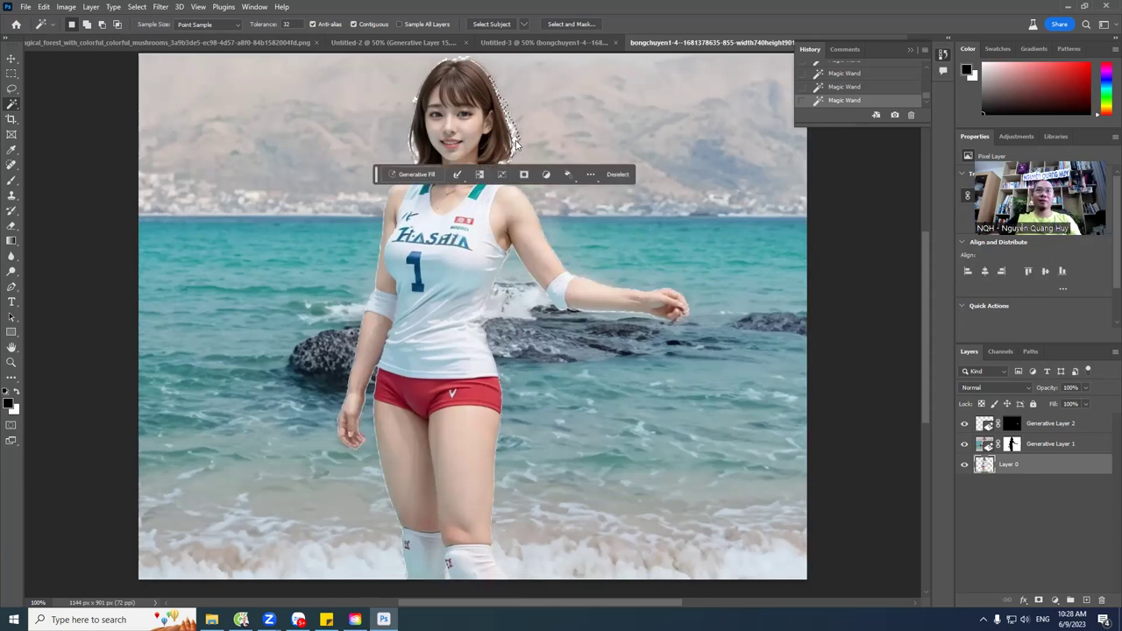
# Step: Delete the selected background pixels around the girl's hair and figure from Layer 0
pyautogui.press('Delete')
pyautogui.press('Delete')
pyautogui.press('Delete')
pyautogui.click(419, 149)
pyautogui.click(419, 160)
pyautogui.press('Delete')
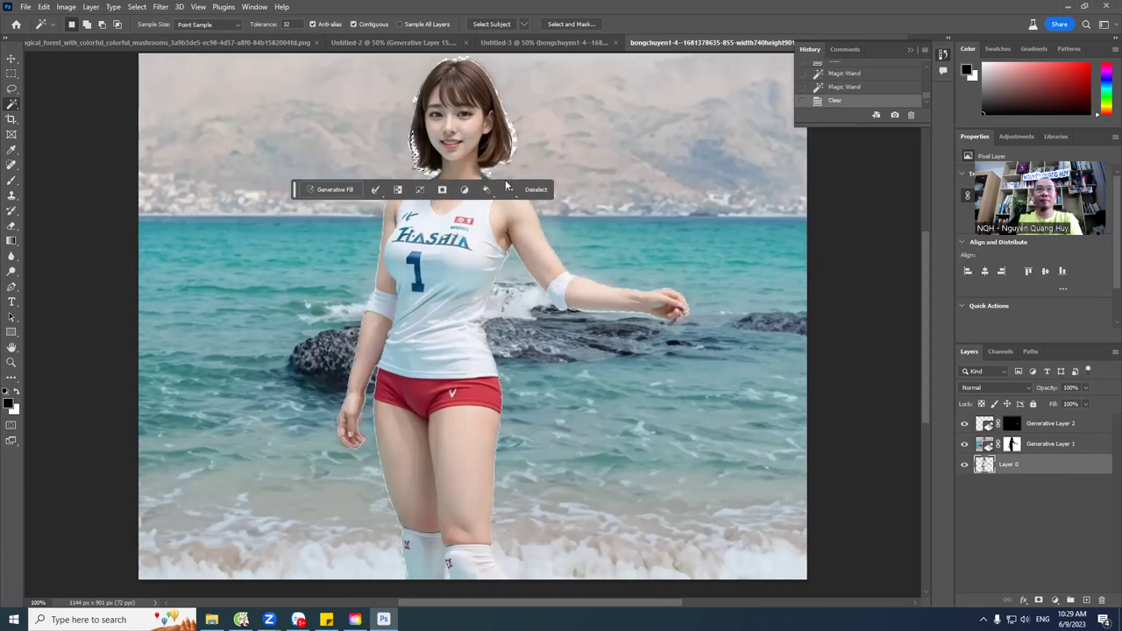
pyautogui.hotkey('ctrl', 'd')
pyautogui.click(516, 141)
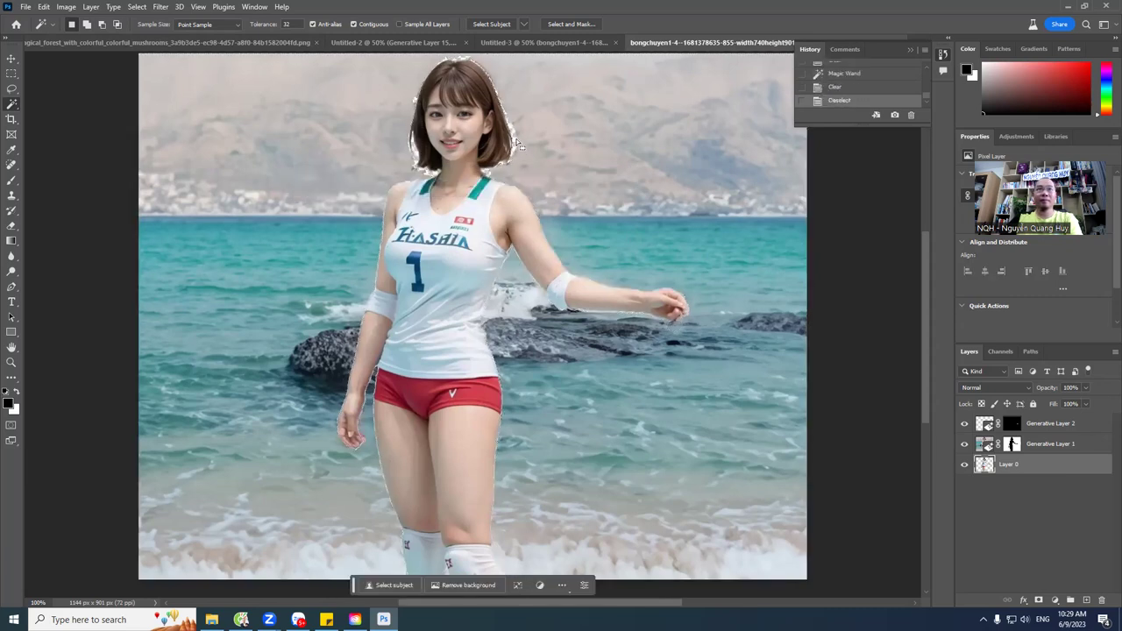
pyautogui.press('Delete')
pyautogui.press('Delete')
# Step: Nudge the selected pixels slightly with the Move tool and check the layer options menu
pyautogui.press('v')
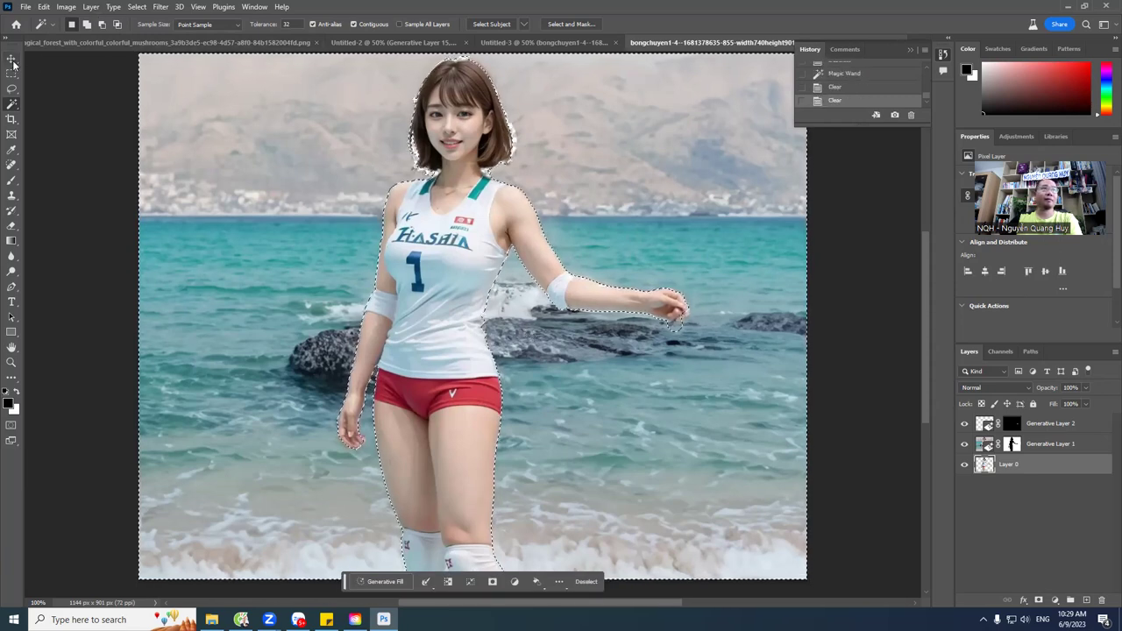
pyautogui.moveTo(448, 269)
pyautogui.mouseDown()
pyautogui.moveTo(460, 274)
pyautogui.moveTo(448, 282)
pyautogui.moveTo(455, 264)
pyautogui.mouseUp()
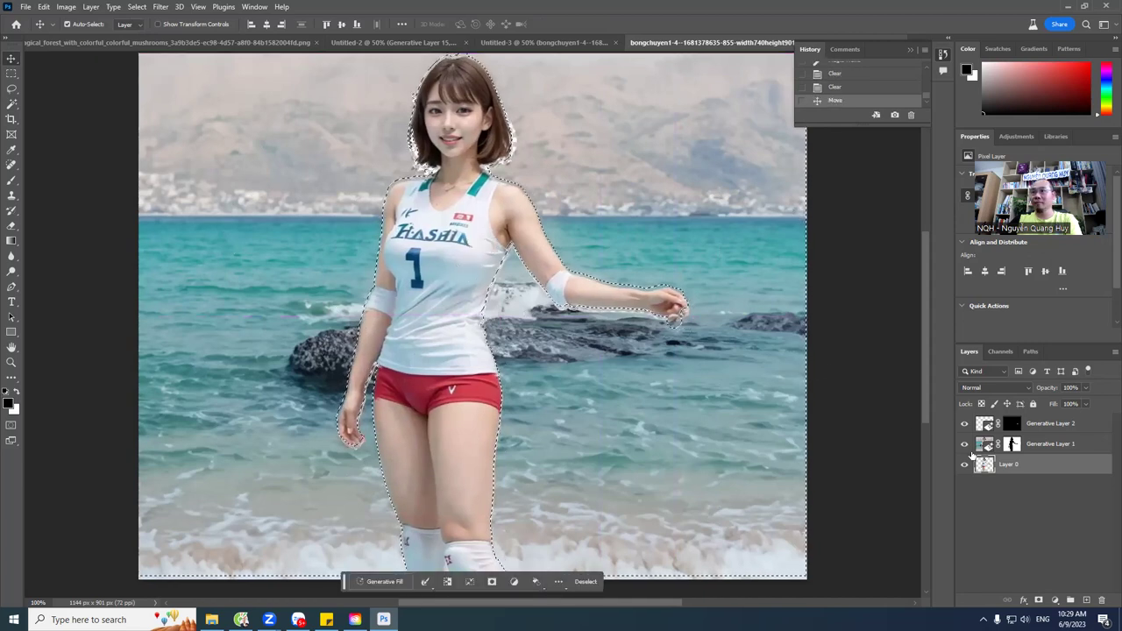
pyautogui.rightClick(1013, 462)
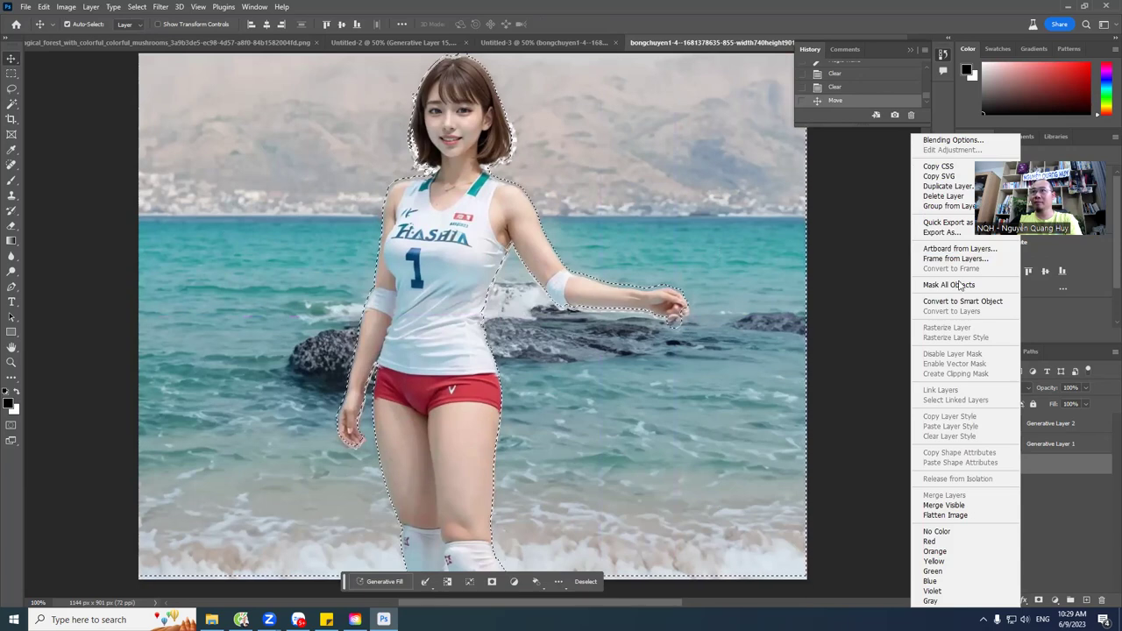
pyautogui.click(1064, 521)
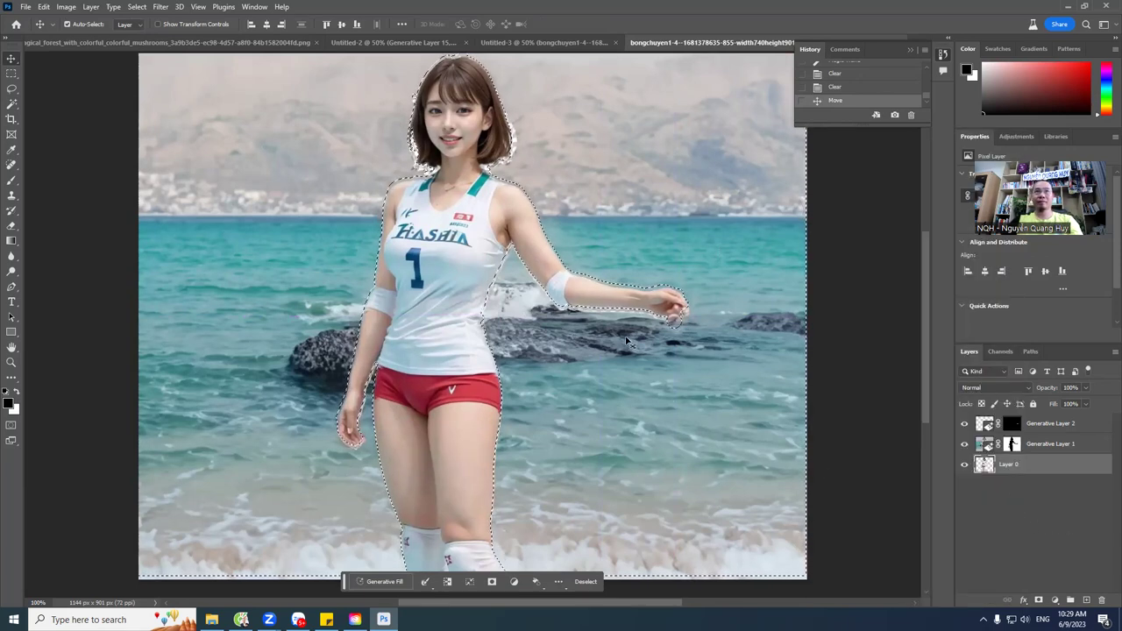
# Step: Drag Generative Layer 1 up-left, undo the shift, and drop the selection
pyautogui.click(476, 298)
pyautogui.moveTo(476, 298)
pyautogui.mouseDown()
pyautogui.moveTo(468, 310)
pyautogui.moveTo(601, 353)
pyautogui.mouseUp()
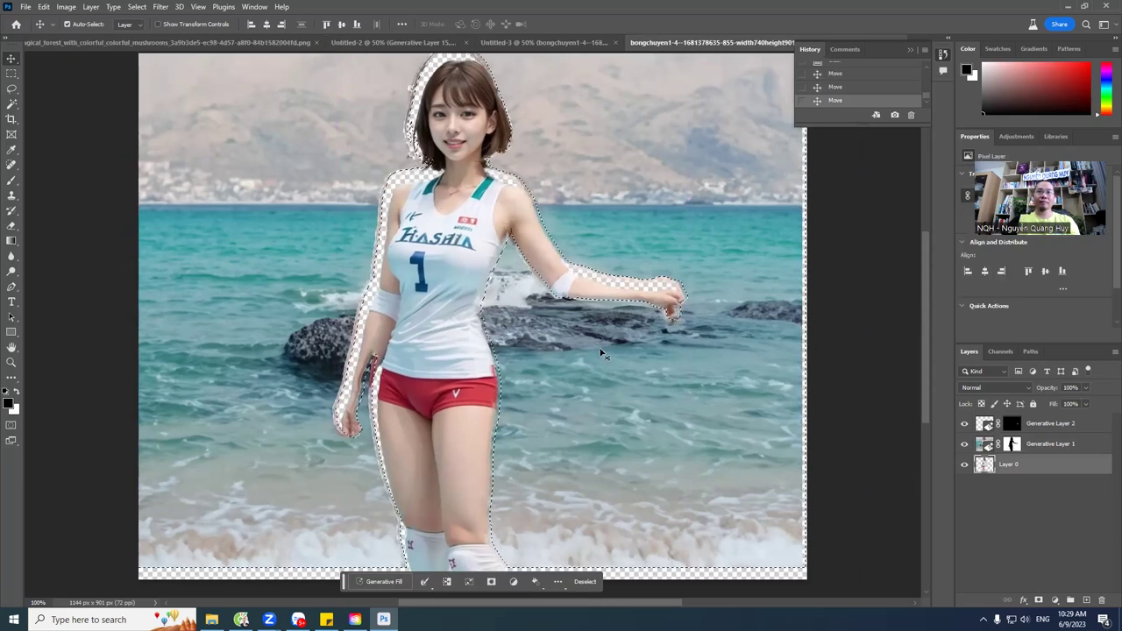
pyautogui.hotkey('ctrl', 'z')
pyautogui.hotkey('ctrl', 'z')
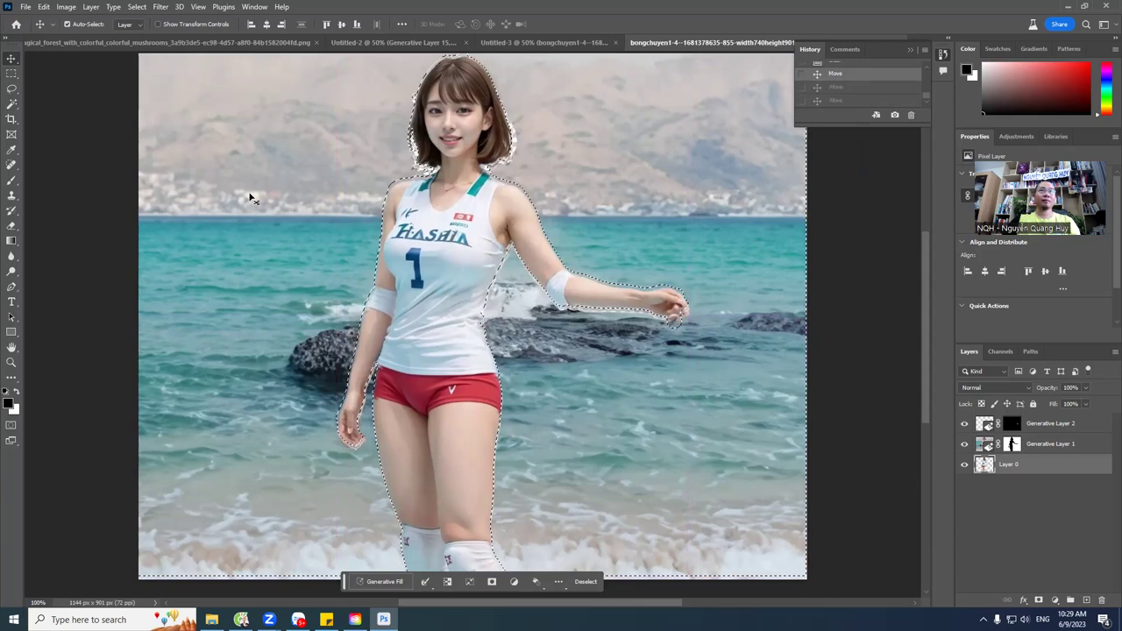
pyautogui.press('m')
pyautogui.click(360, 218)
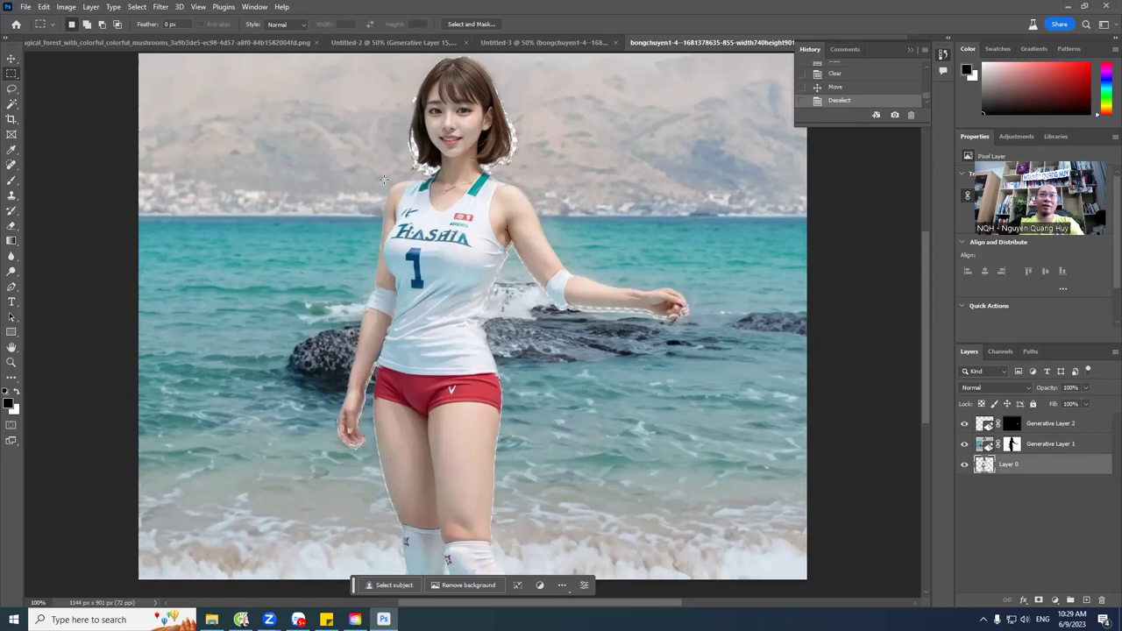
# Step: Marquee a rectangle over the girl's jersey and run Generative Fill with the prompt 'suimsui'
pyautogui.moveTo(382, 167)
pyautogui.mouseDown()
pyautogui.moveTo(518, 377)
pyautogui.moveTo(500, 355)
pyautogui.mouseUp()
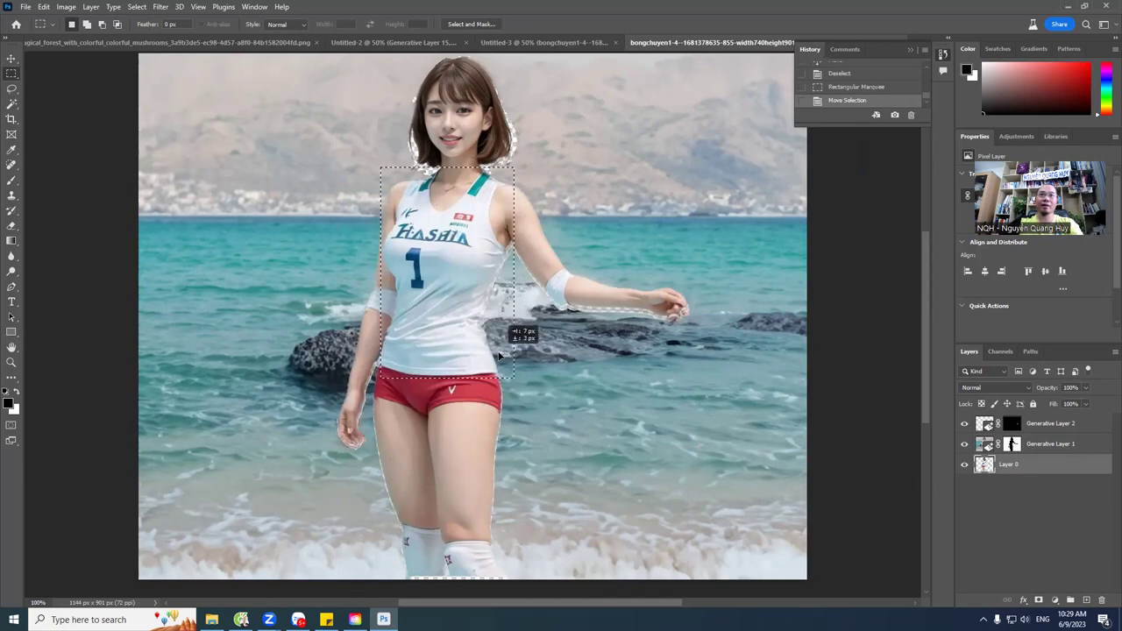
pyautogui.click(350, 395)
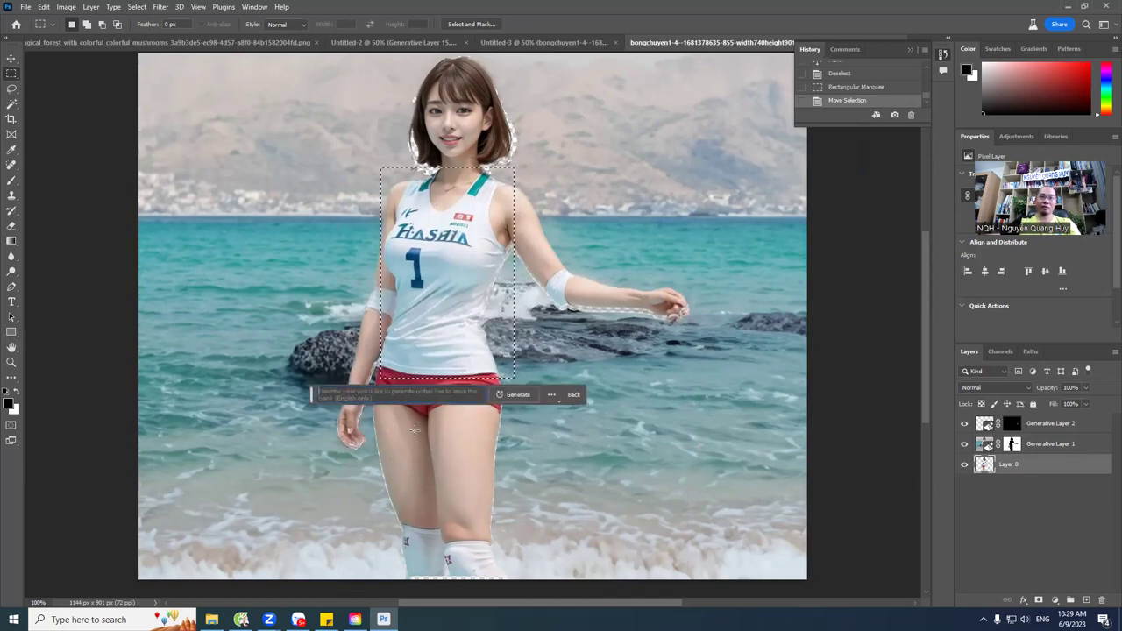
pyautogui.write('su')
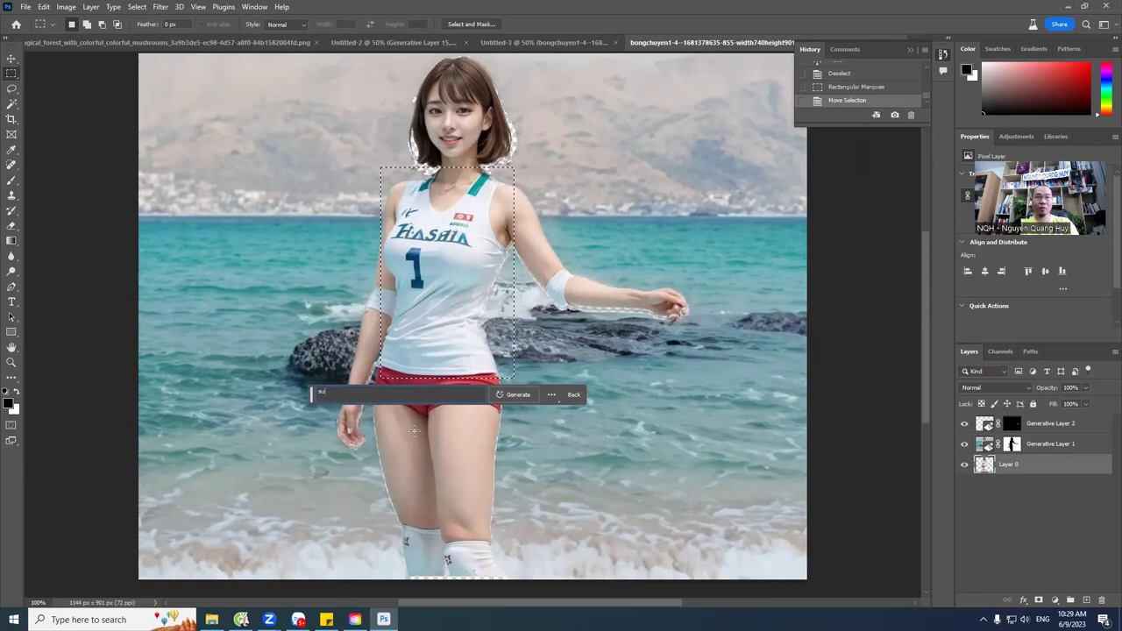
pyautogui.write('ims')
pyautogui.write('uit')
pyautogui.press('Return')
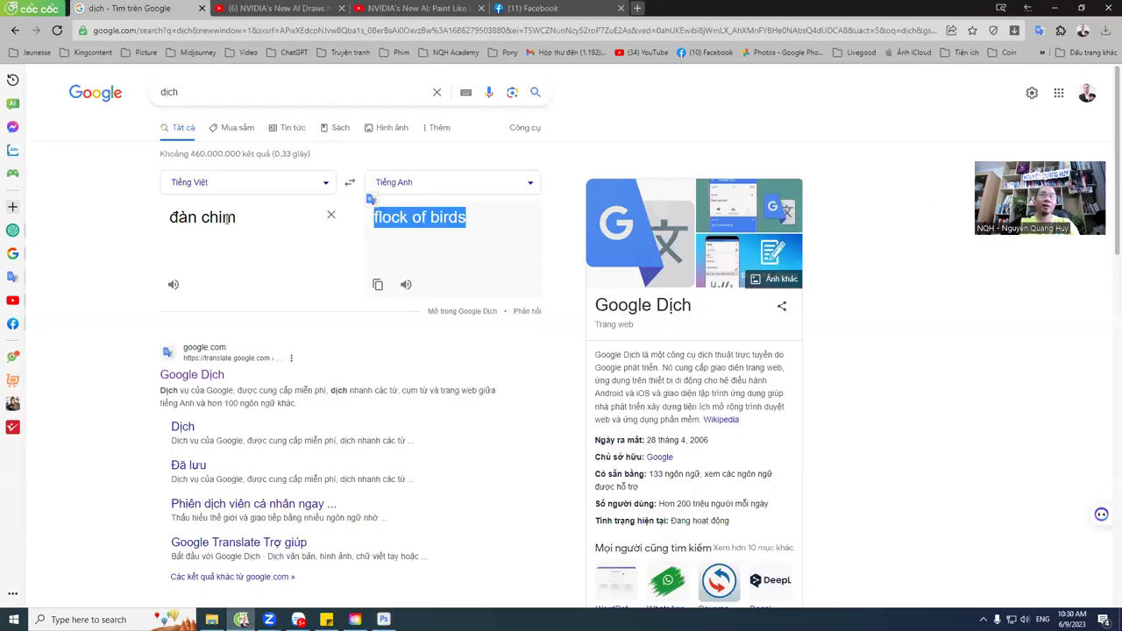
# Step: Translate 'đồ bơi' to 'Swimwear' in Google Translate and rerun the jersey Generative Fill
pyautogui.tripleClick(227, 219)
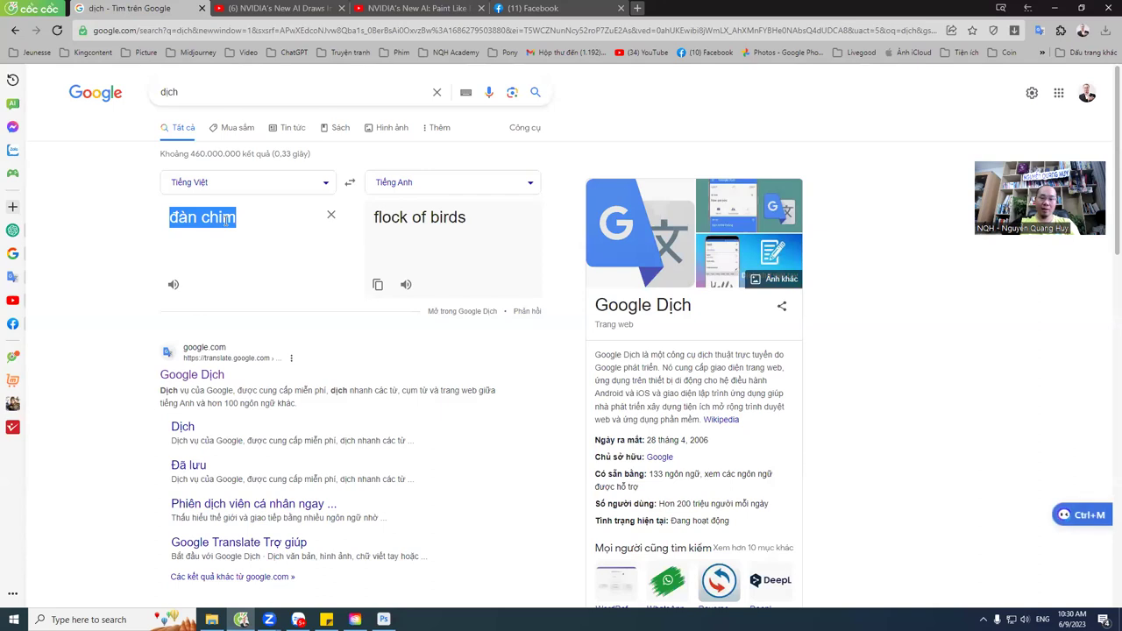
pyautogui.write('d')
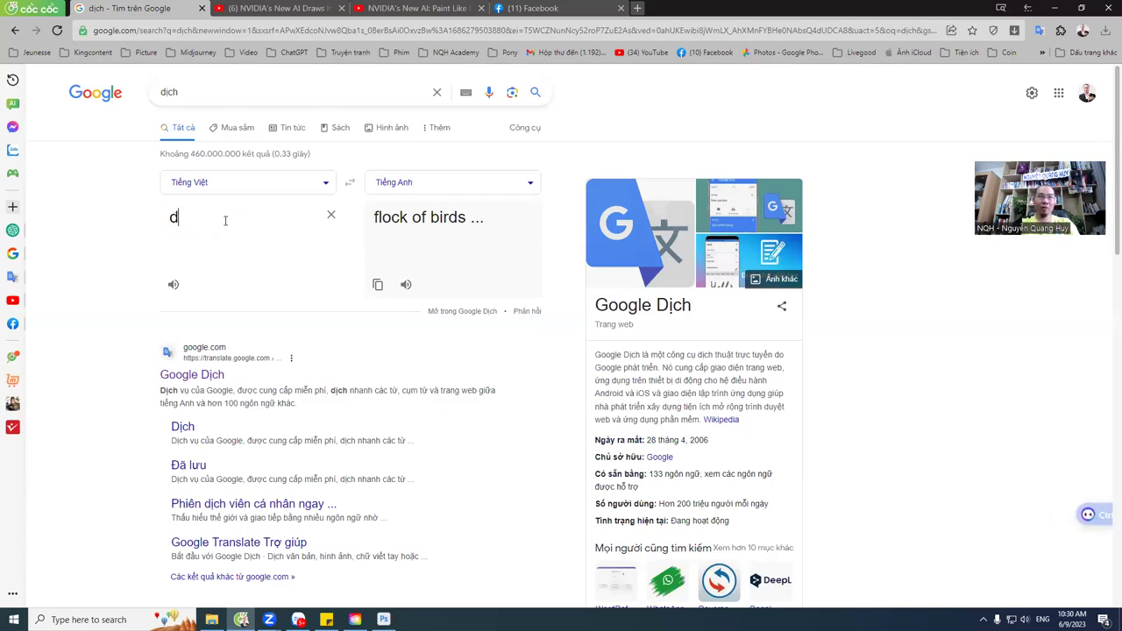
pyautogui.write('doof')
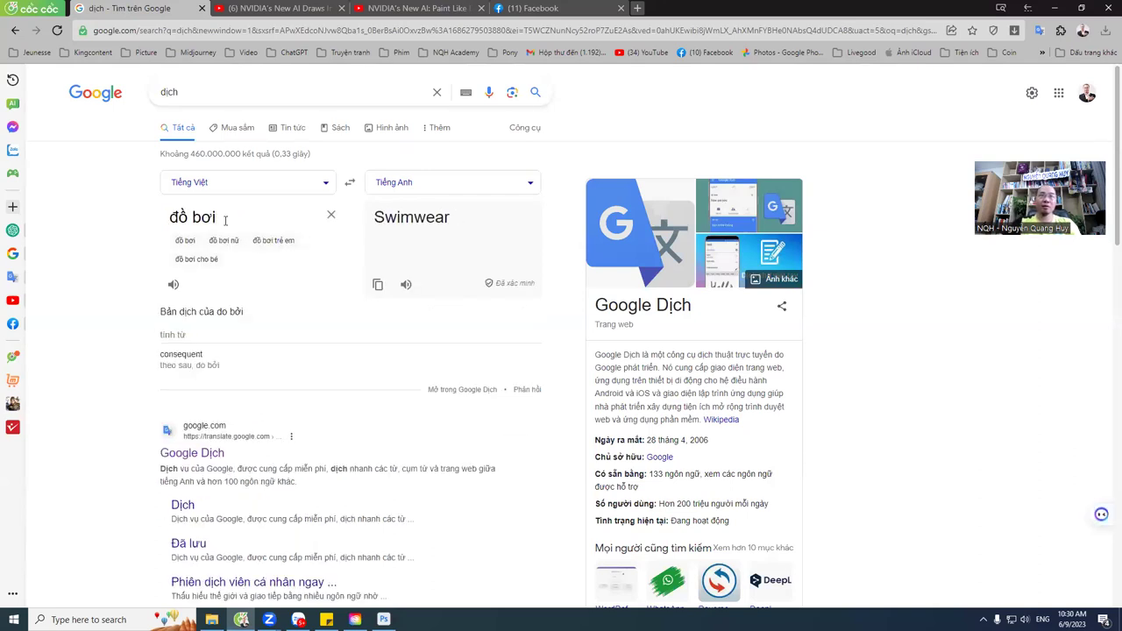
pyautogui.moveTo(469, 216); pyautogui.dragTo(360, 200)
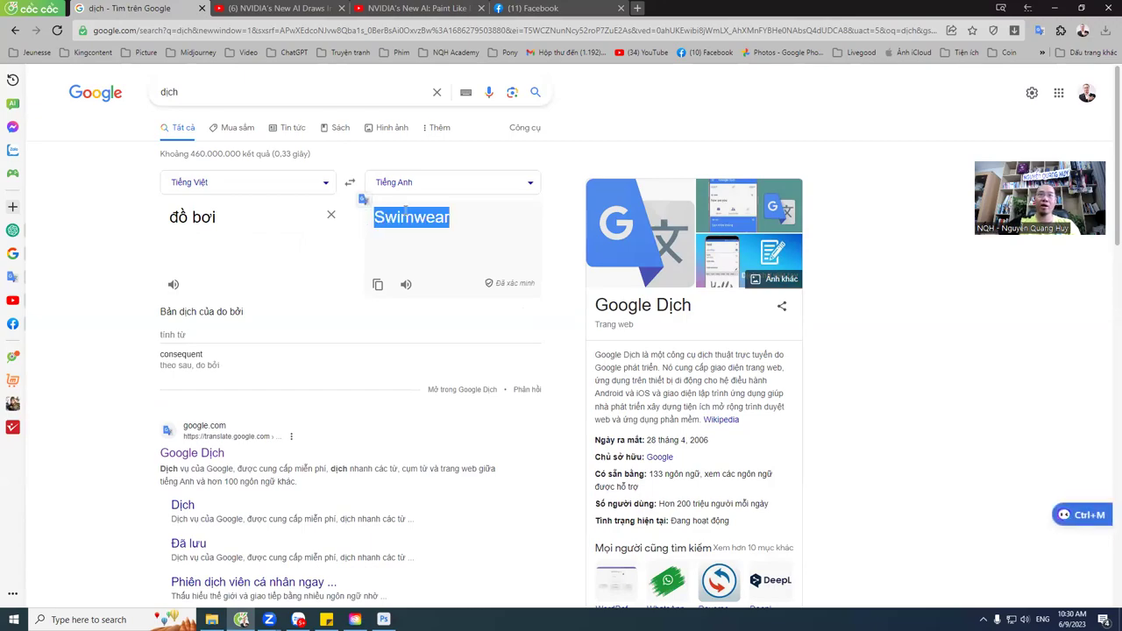
pyautogui.hotkey('alt', 'Tab')
pyautogui.click(359, 395)
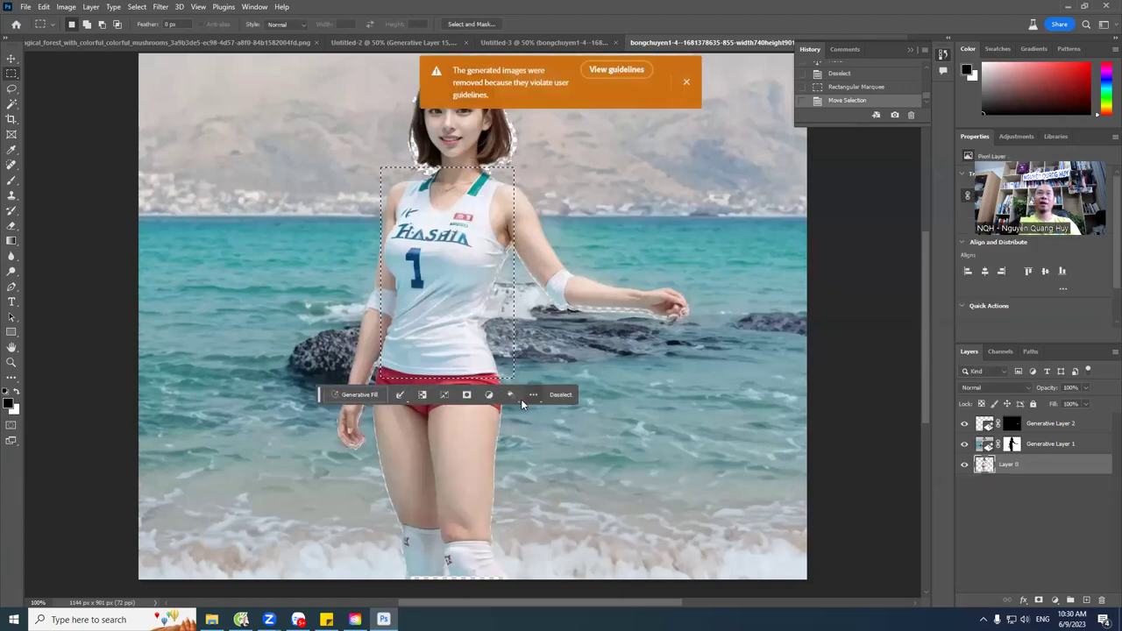
# Step: Run Generative Fill on the outfit area with the prompt 'summer wear'
pyautogui.click(370, 395)
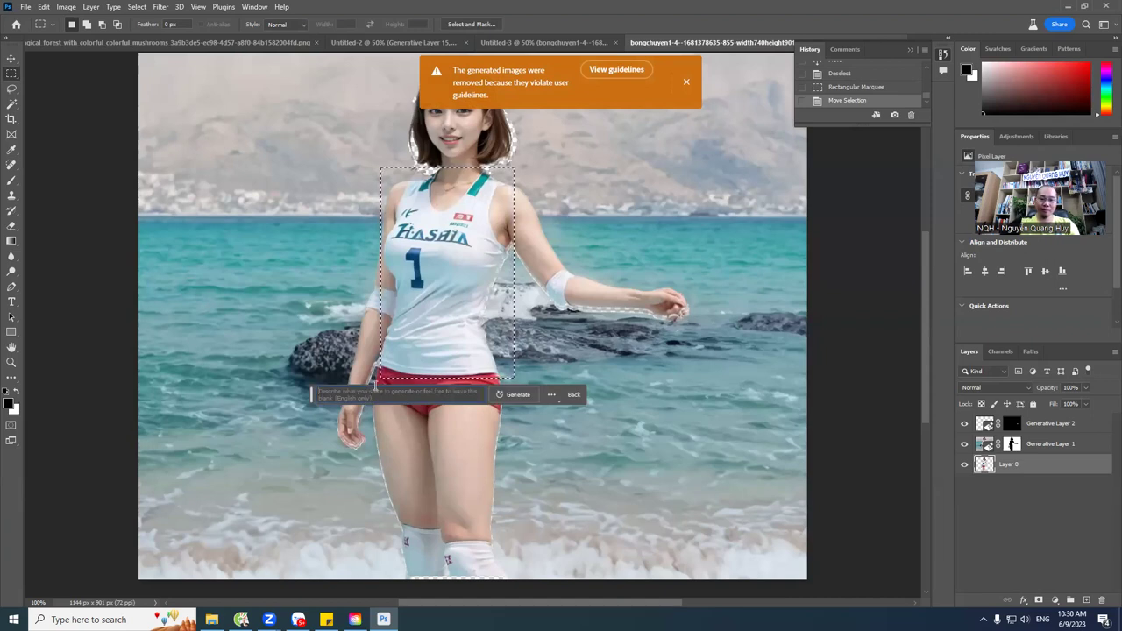
pyautogui.write('sumer u')
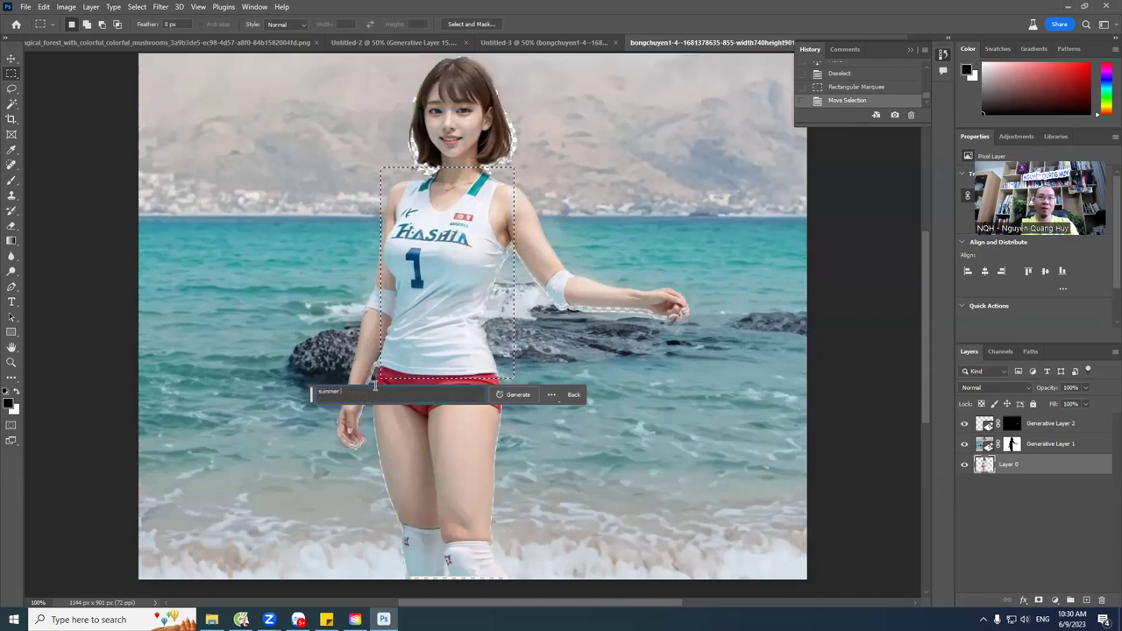
pyautogui.write('n')
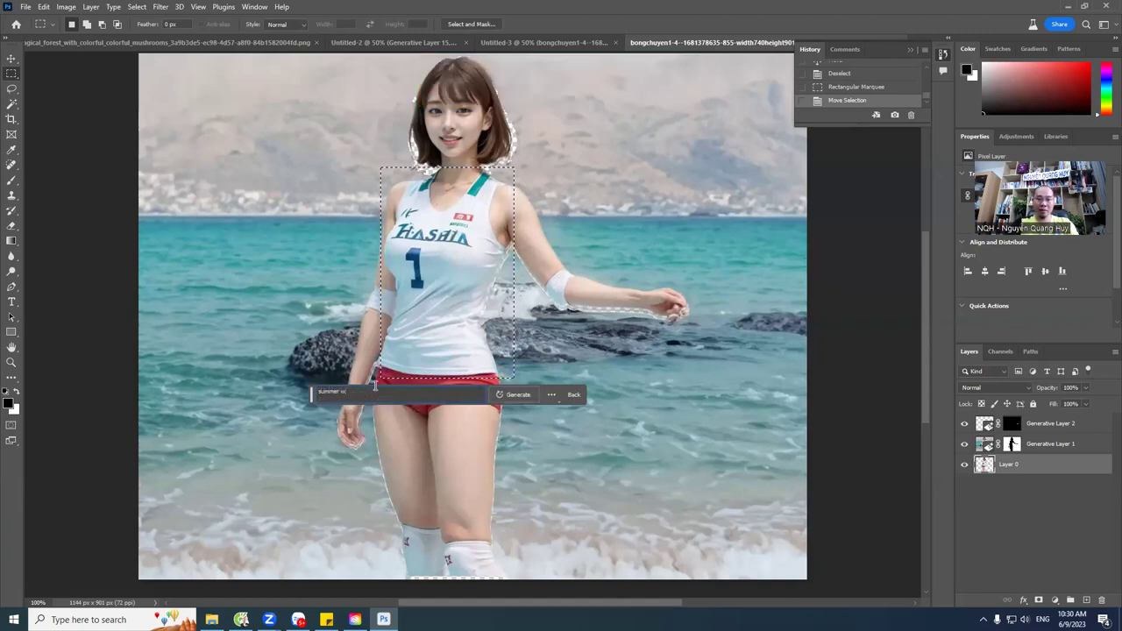
pyautogui.press('Return')
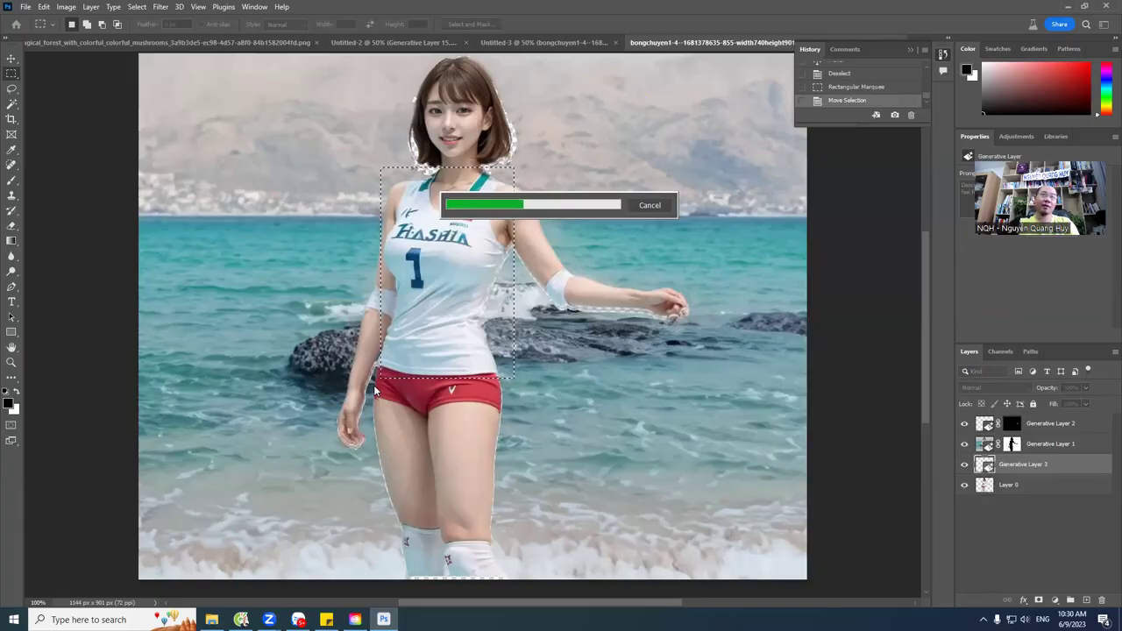
# Step: Translate 'đồ đi biển' in Google Translate and select the result 'beachwear'
pyautogui.hotkey('alt', 'Tab')
pyautogui.tripleClick(221, 230)
pyautogui.click(226, 221)
pyautogui.press('BackSpace')
pyautogui.press('BackSpace')
pyautogui.press('BackSpace')
pyautogui.write('đồ đ')
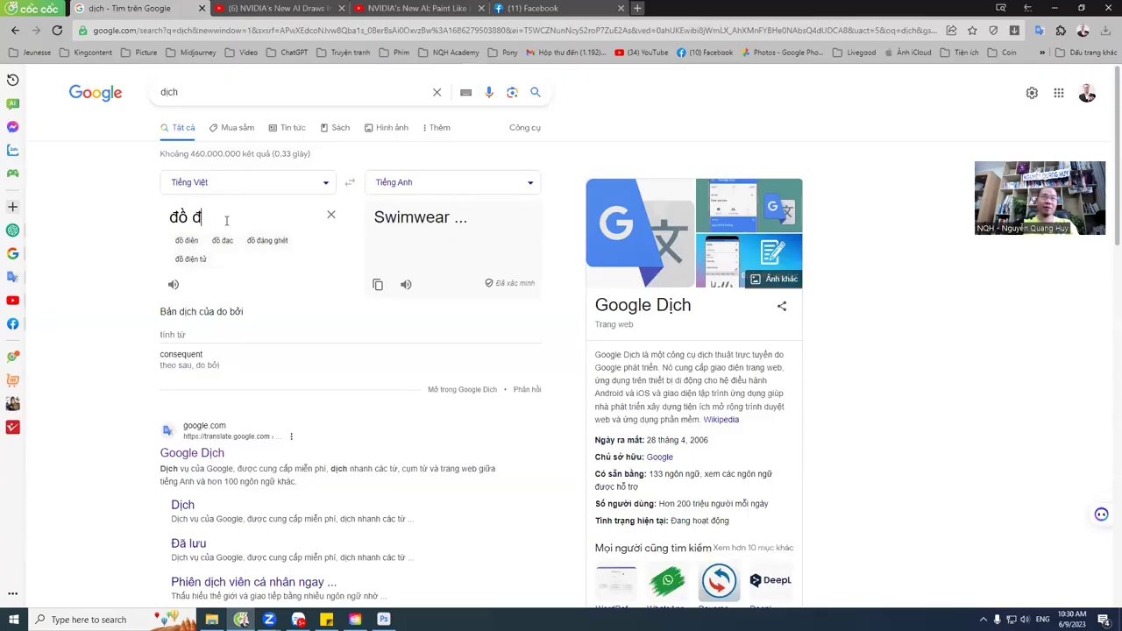
pyautogui.write('i bieển')
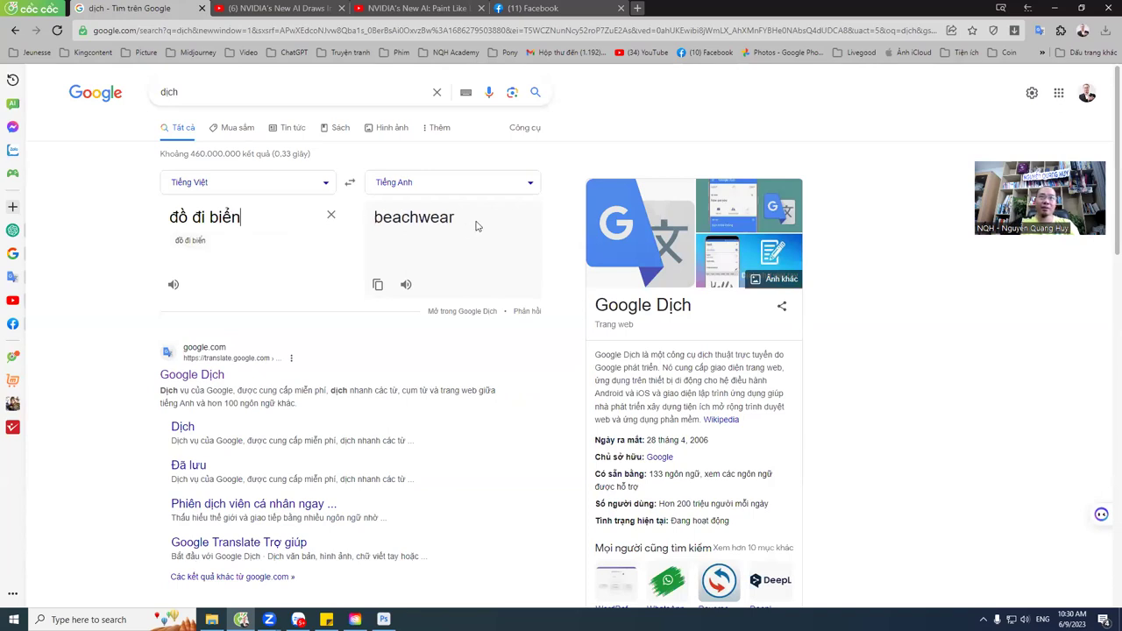
pyautogui.moveTo(476, 226); pyautogui.dragTo(384, 220)
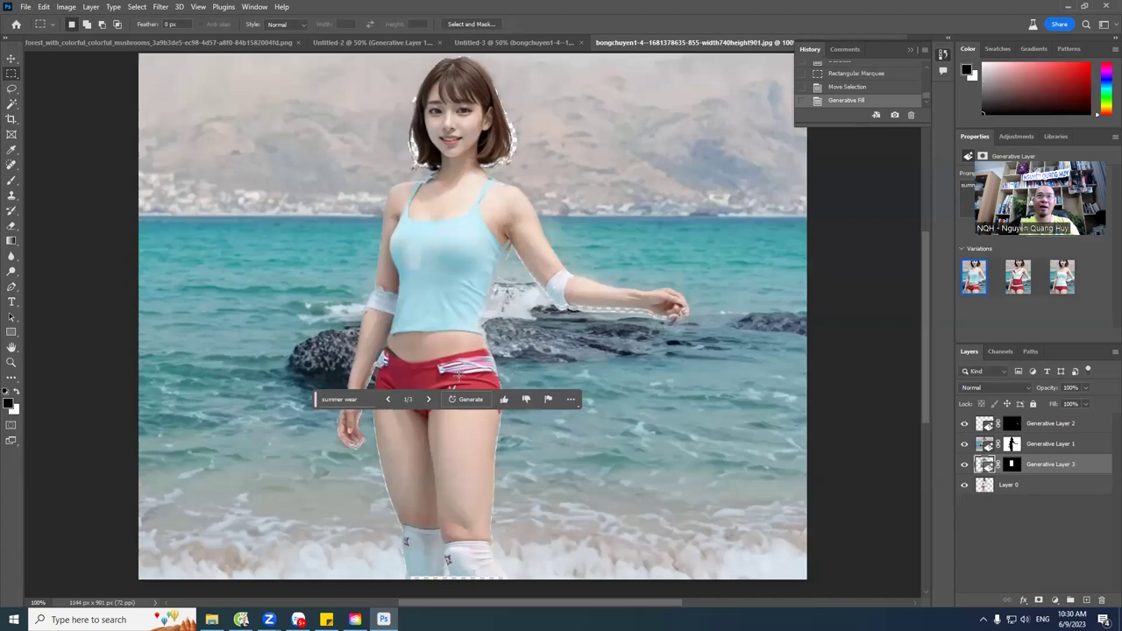
# Step: Browse the first outfit variations, then regenerate the outfit with the prompt 'beachwear'
pyautogui.click(430, 400)
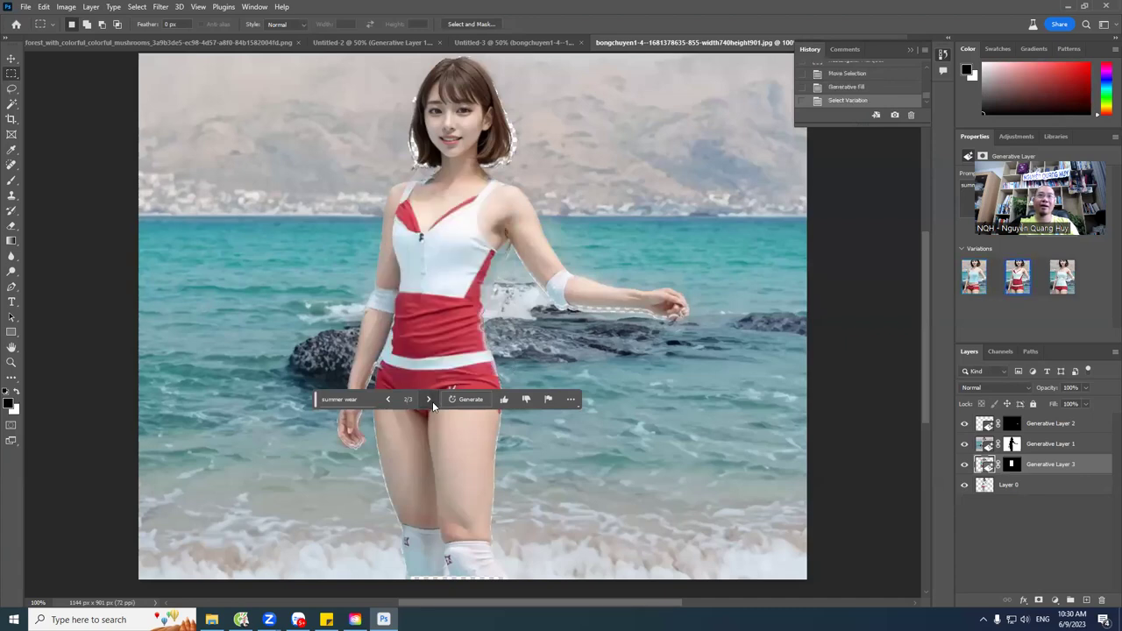
pyautogui.click(429, 400)
pyautogui.click(429, 400)
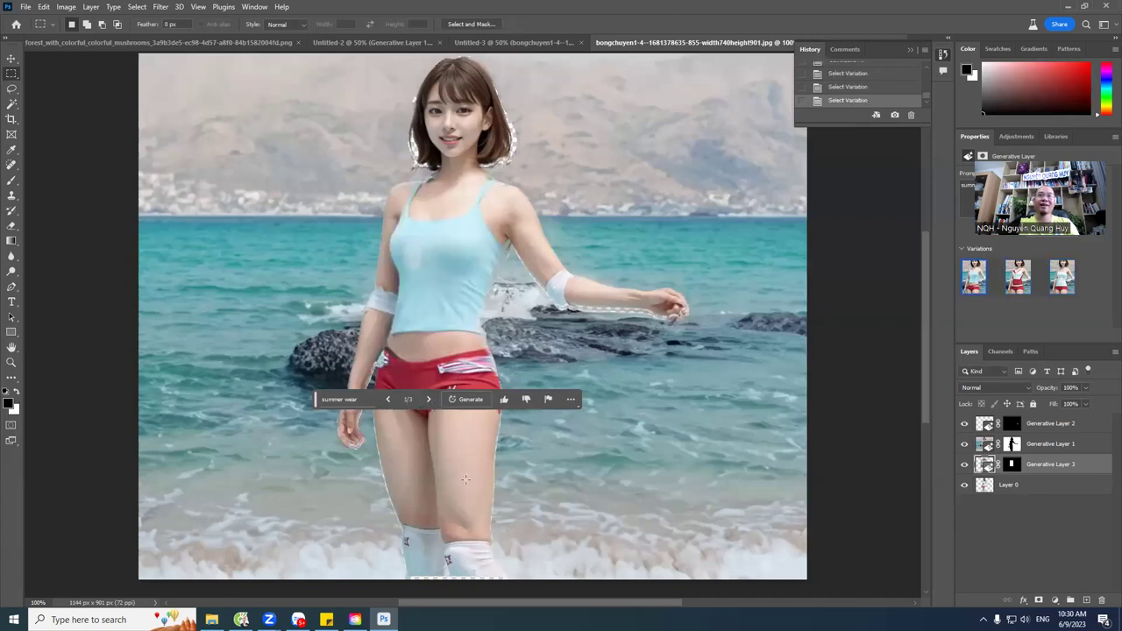
pyautogui.click(359, 401)
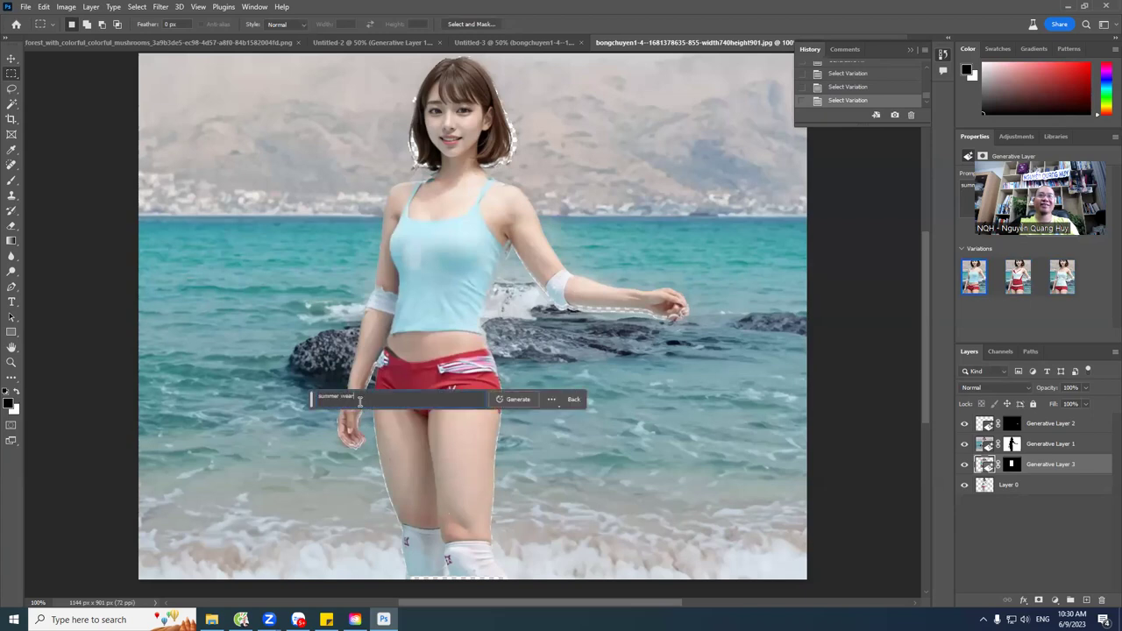
pyautogui.write('beachwear')
pyautogui.click(514, 398)
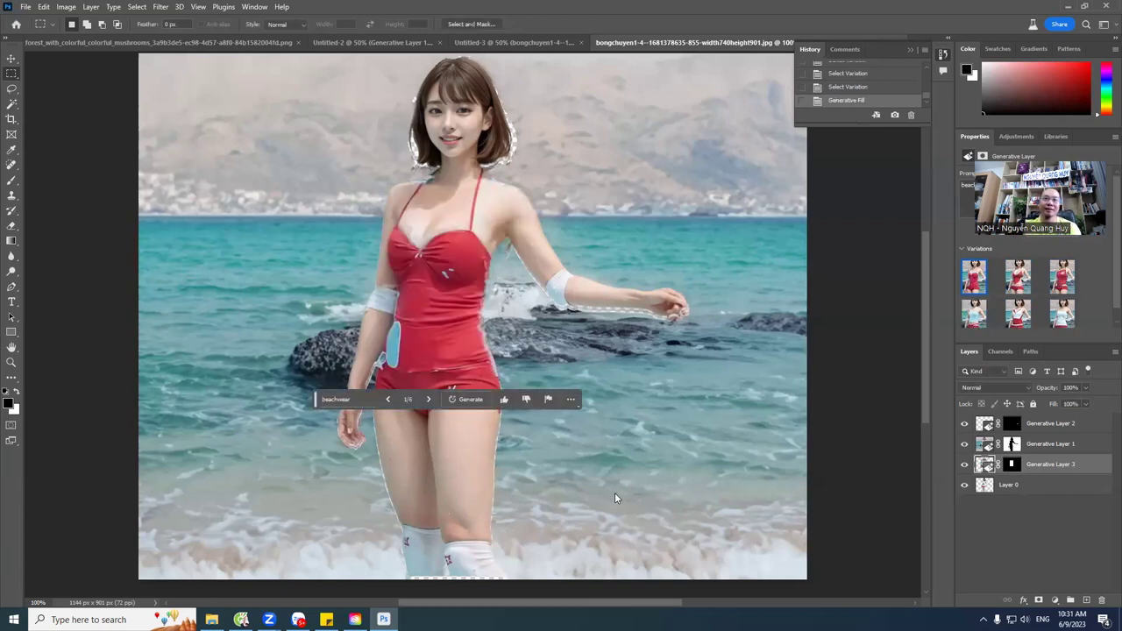
# Step: Browse the beachwear variations and move the Generative Fill bar lower on the image
pyautogui.click(429, 400)
pyautogui.click(429, 399)
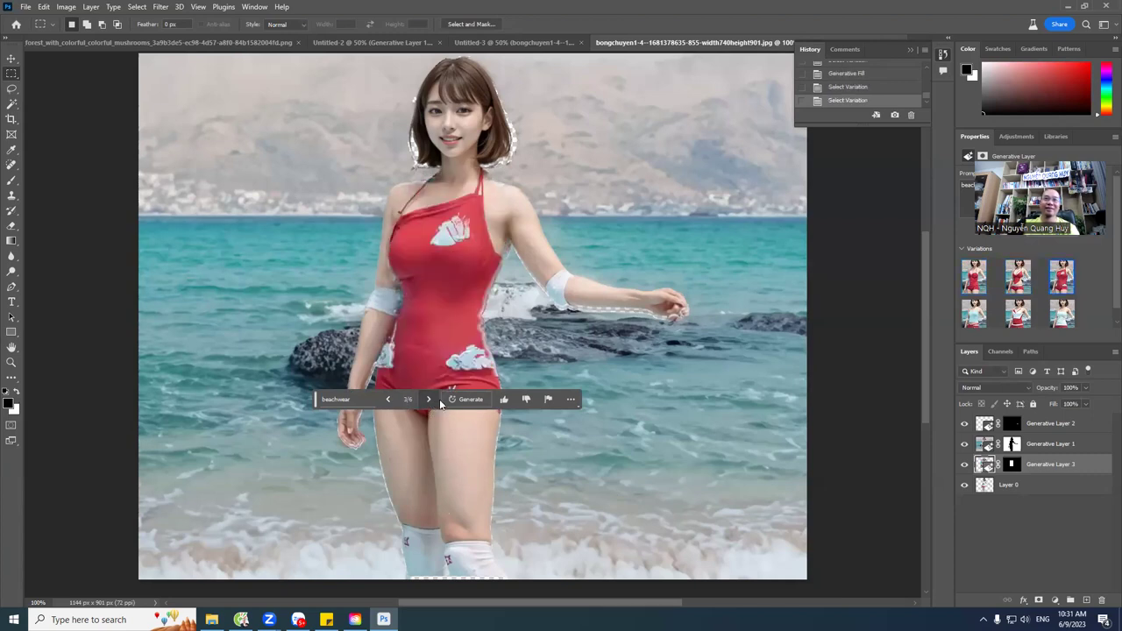
pyautogui.click(571, 400)
pyautogui.moveTo(315, 400)
pyautogui.mouseDown()
pyautogui.moveTo(389, 479)
pyautogui.moveTo(455, 493)
pyautogui.mouseUp()
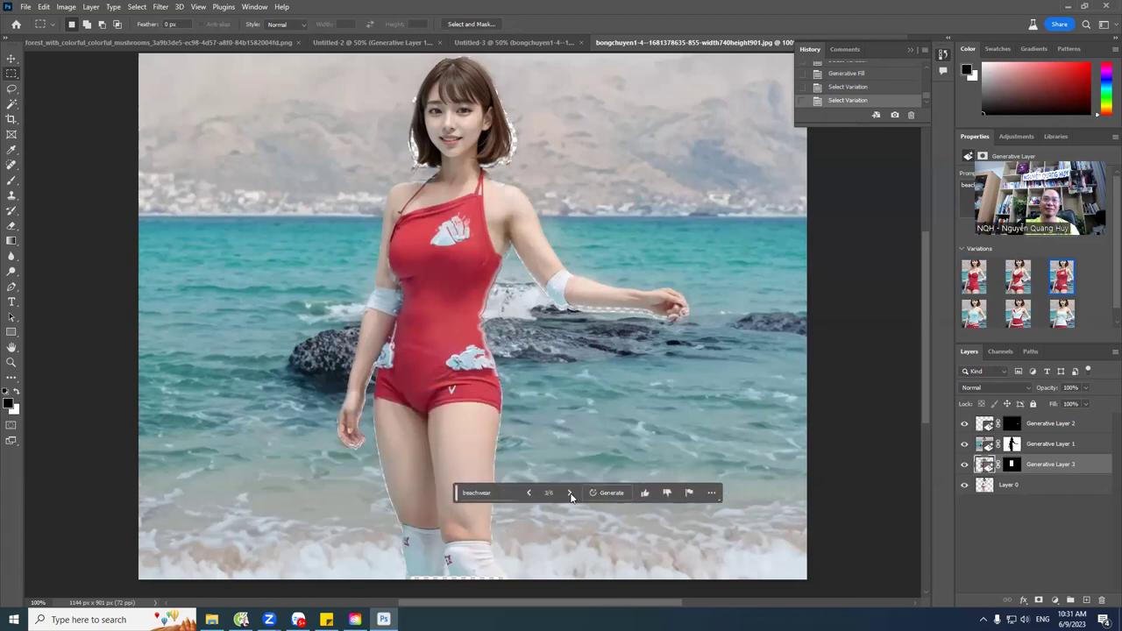
# Step: Keep beachwear variation 2 of 6, move the bar off the figure, and open File Explorer
pyautogui.click(528, 493)
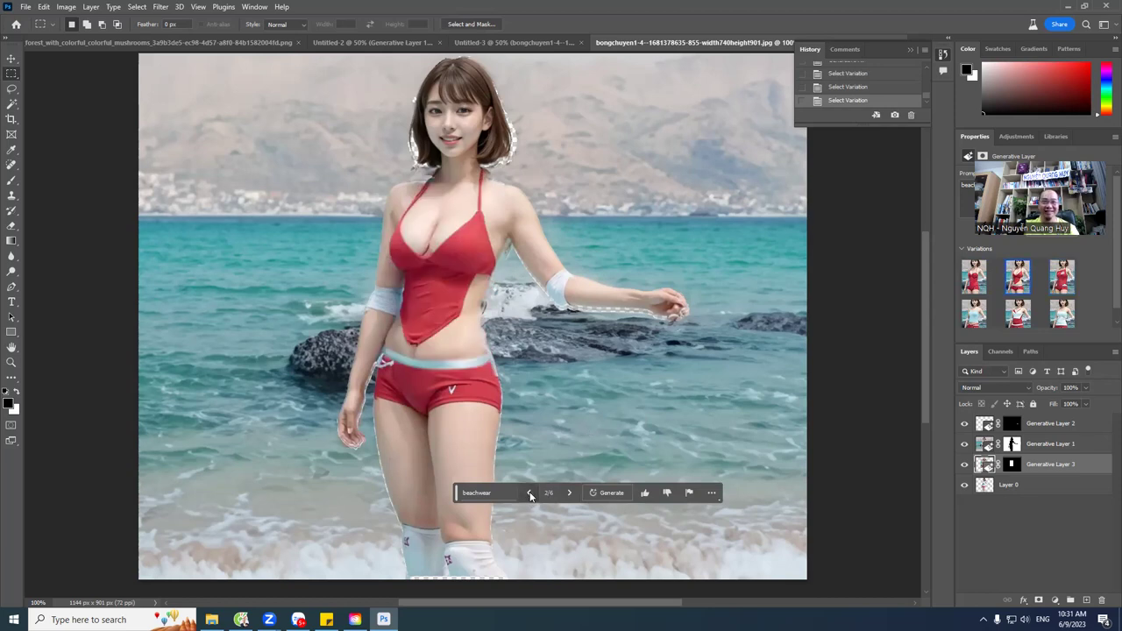
pyautogui.click(529, 494)
pyautogui.click(569, 492)
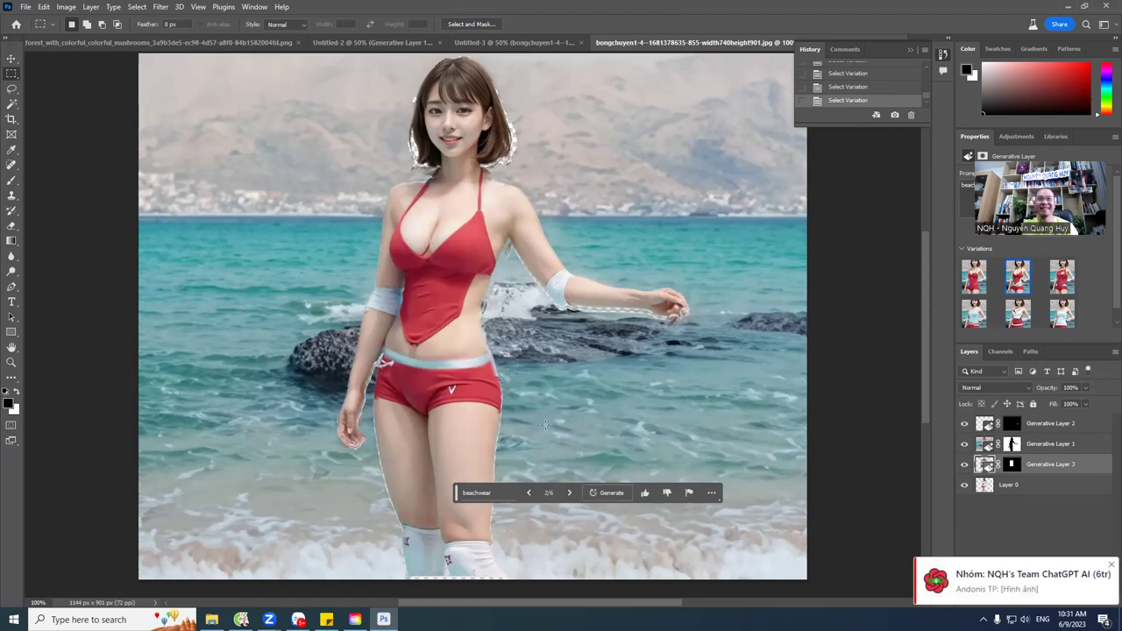
pyautogui.moveTo(457, 495); pyautogui.dragTo(668, 355)
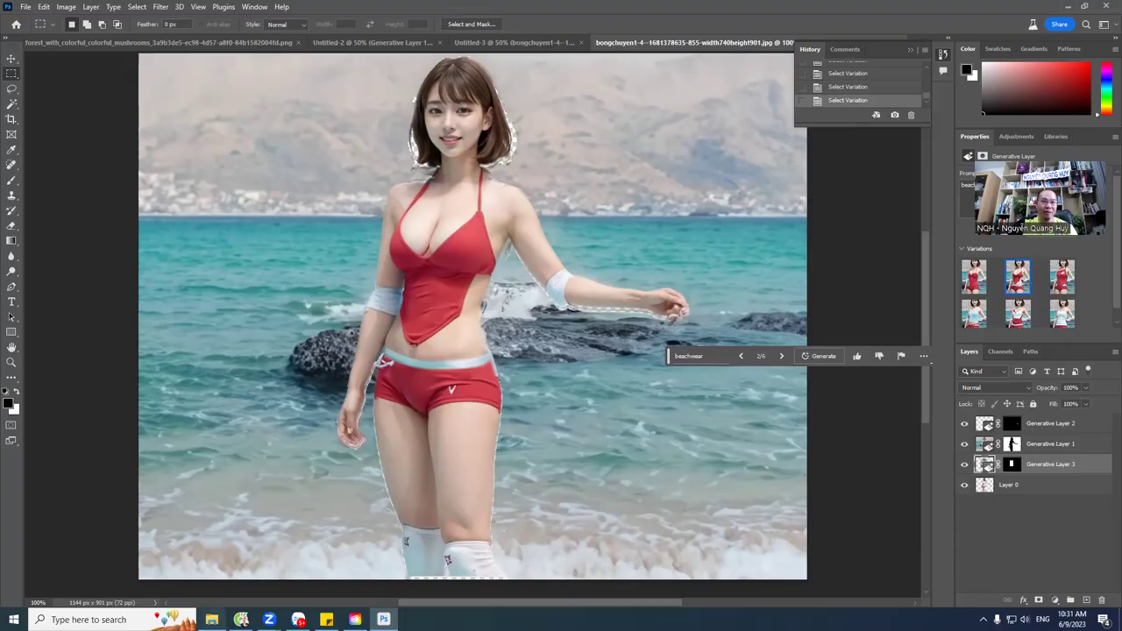
pyautogui.click(211, 619)
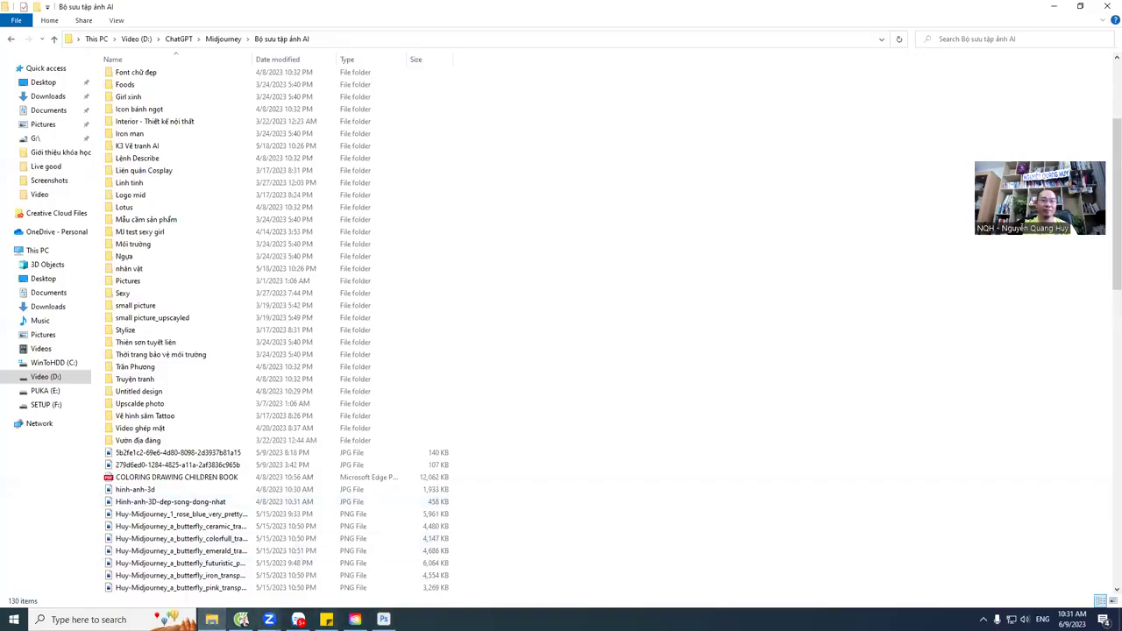
# Step: Create a blank white 7 × 5 inch, 300 ppi document (Untitled-4) from the default preset
pyautogui.click(383, 619)
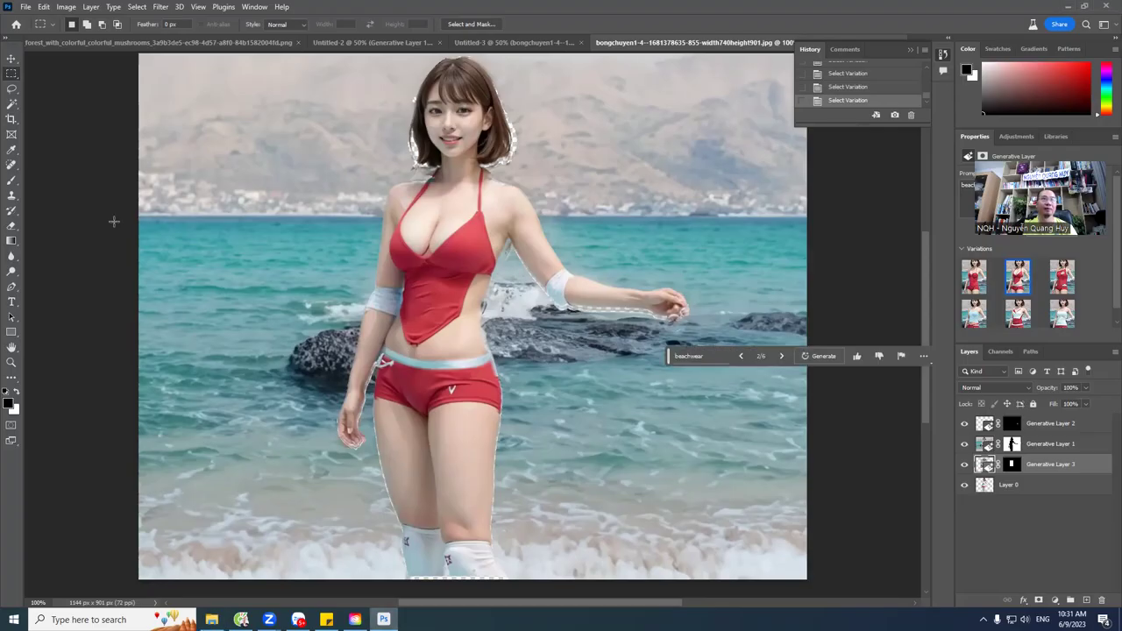
pyautogui.click(26, 7)
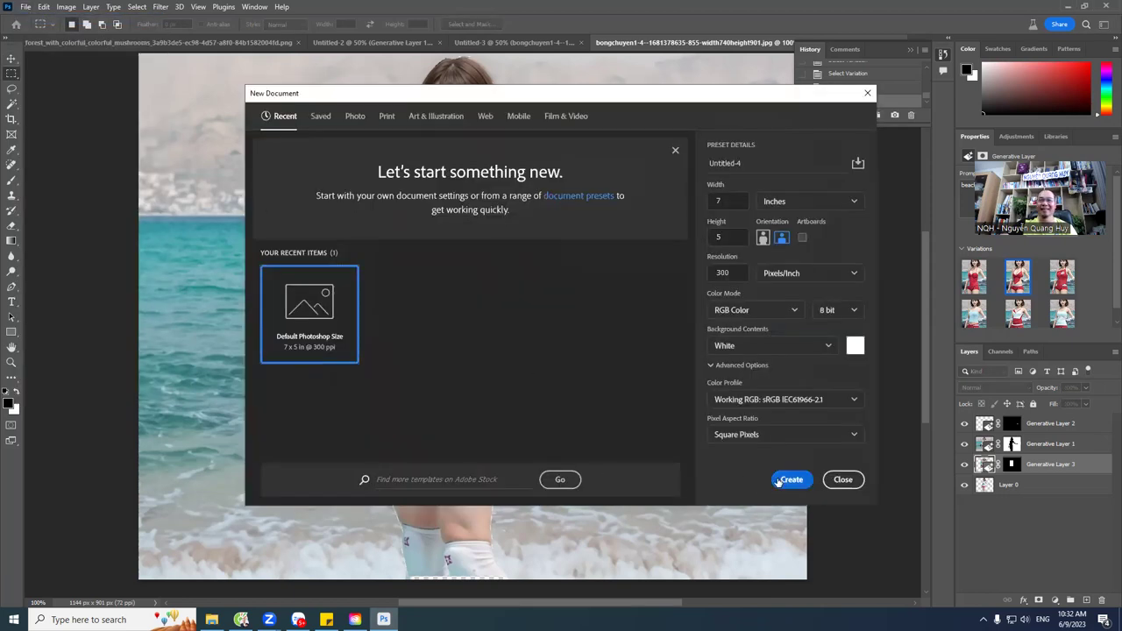
pyautogui.click(789, 479)
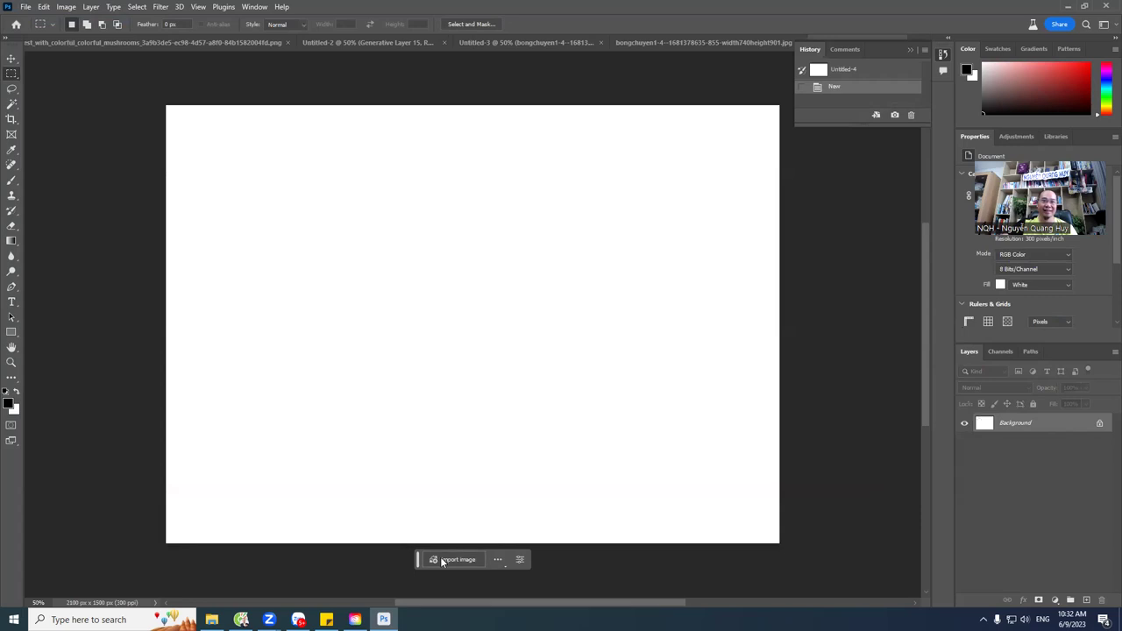
pyautogui.click(443, 561)
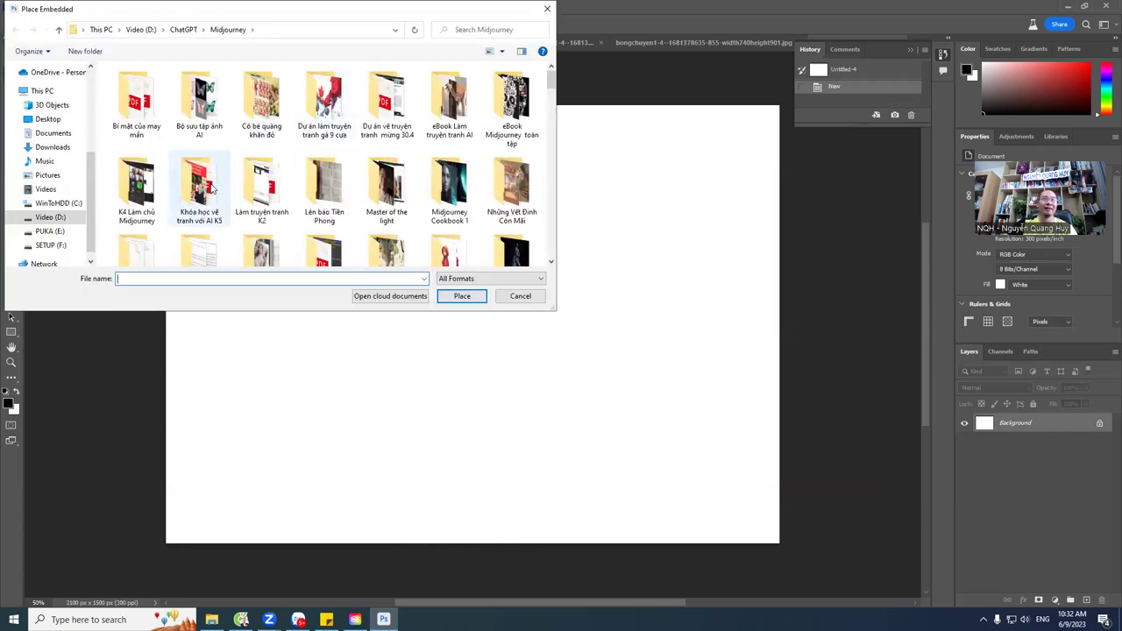
pyautogui.doubleClick(199, 98)
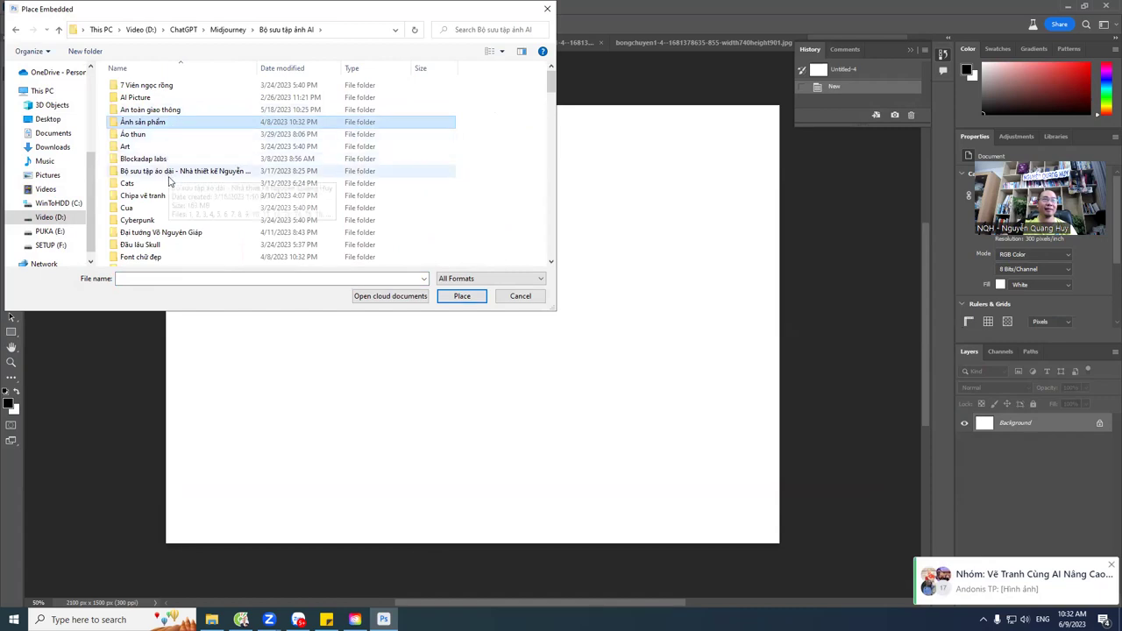
pyautogui.scroll(-2, 169, 207)
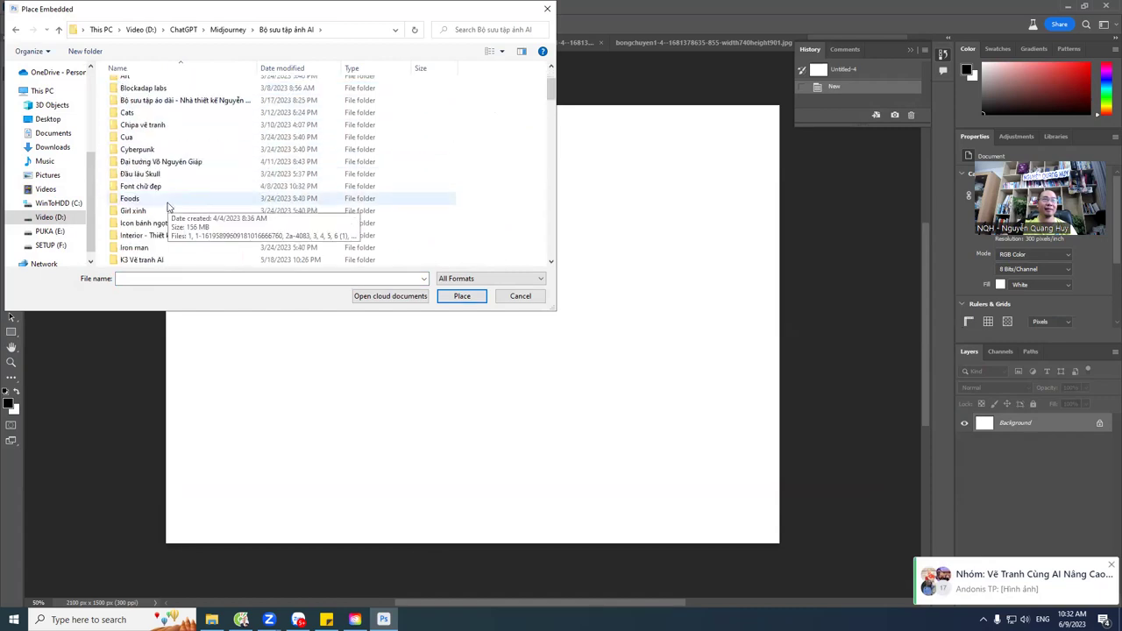
pyautogui.click(149, 154)
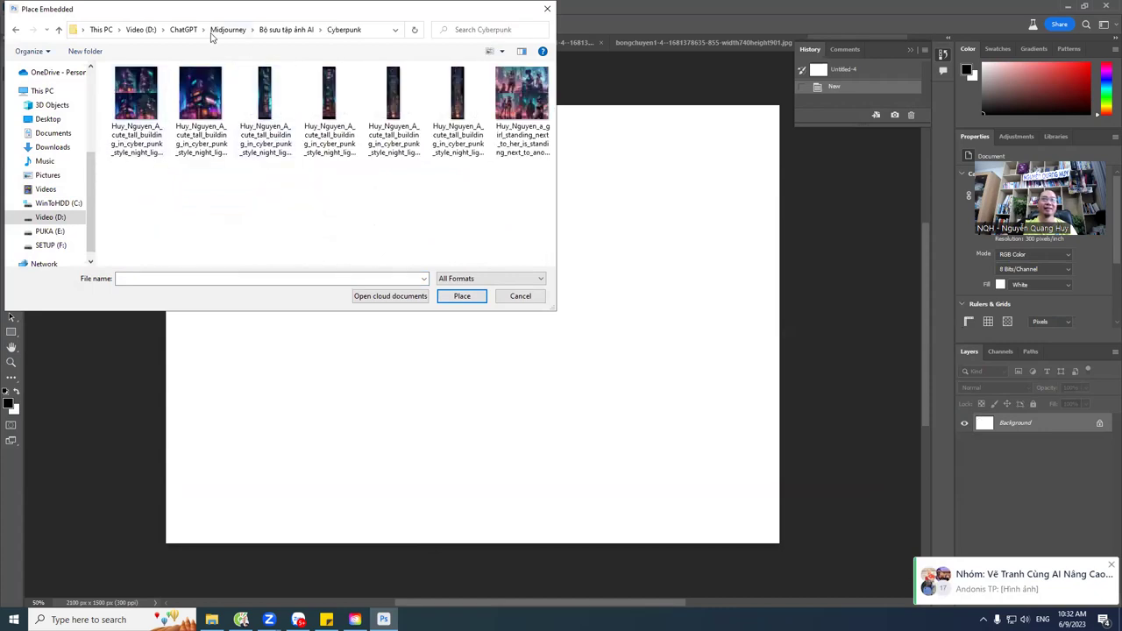
pyautogui.click(275, 30)
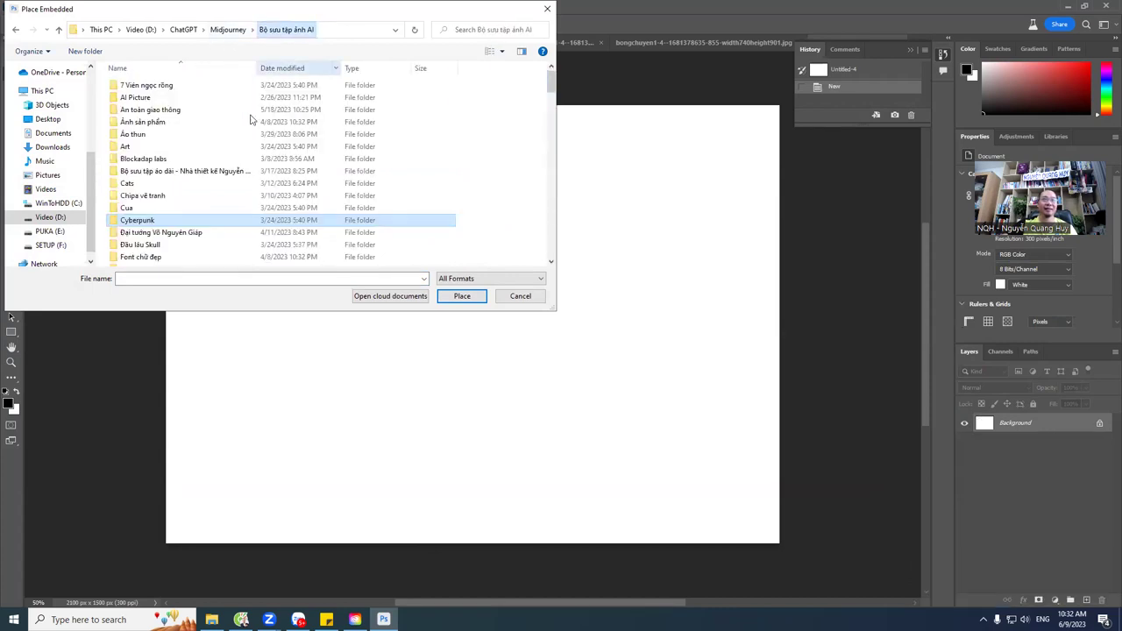
pyautogui.scroll(-1, 151, 230)
pyautogui.scroll(-2, 151, 229)
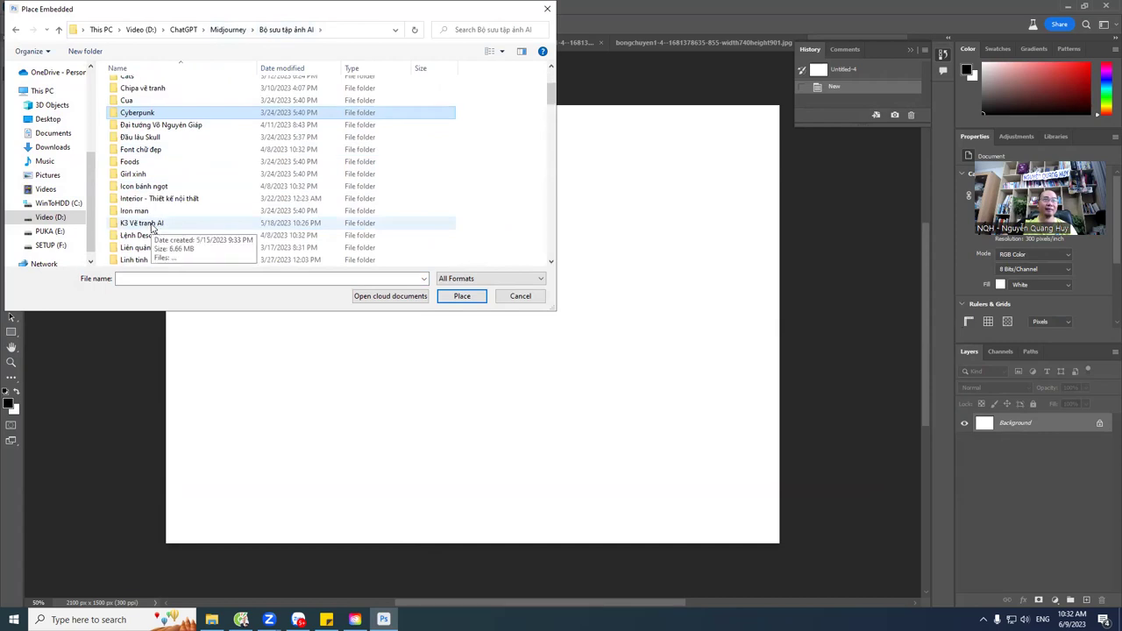
pyautogui.scroll(-1, 150, 230)
pyautogui.scroll(-1, 150, 229)
pyautogui.scroll(-1, 151, 230)
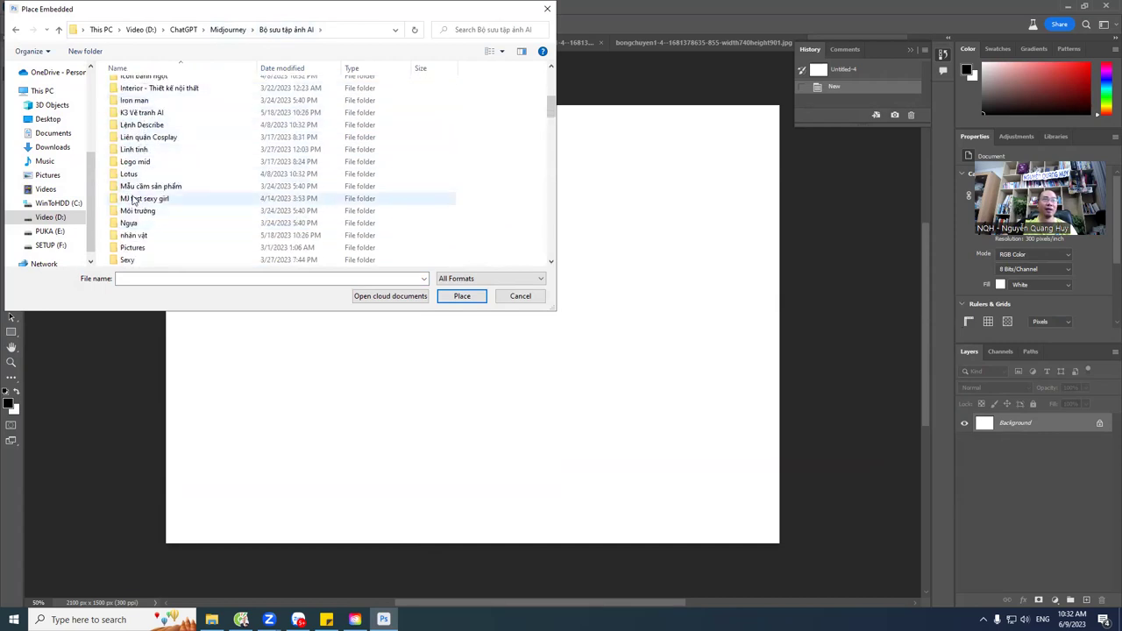
pyautogui.scroll(-1, 160, 198)
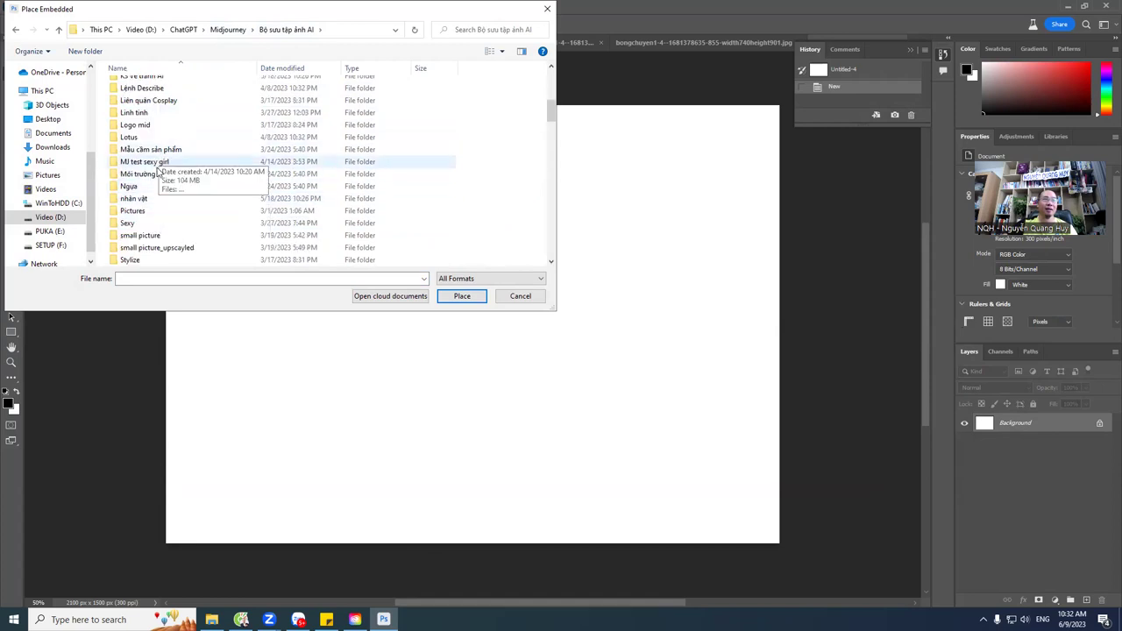
pyautogui.scroll(-1, 158, 173)
pyautogui.scroll(-1, 157, 186)
pyautogui.scroll(-1, 156, 196)
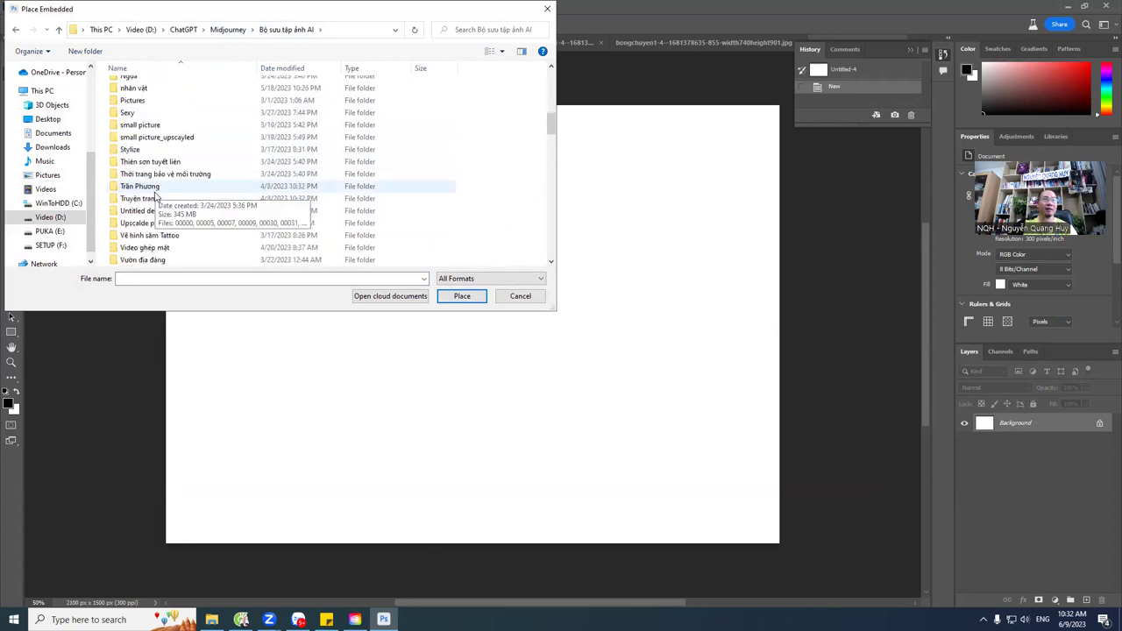
pyautogui.scroll(1, 156, 196)
pyautogui.scroll(-1, 156, 197)
pyautogui.scroll(-1, 156, 195)
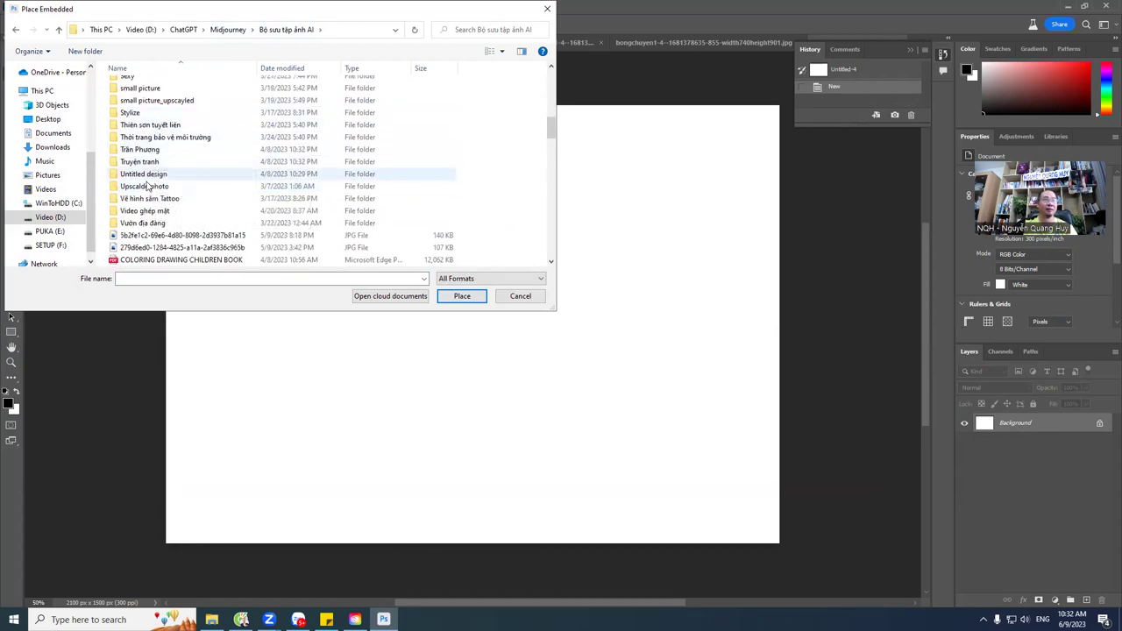
pyautogui.doubleClick(157, 138)
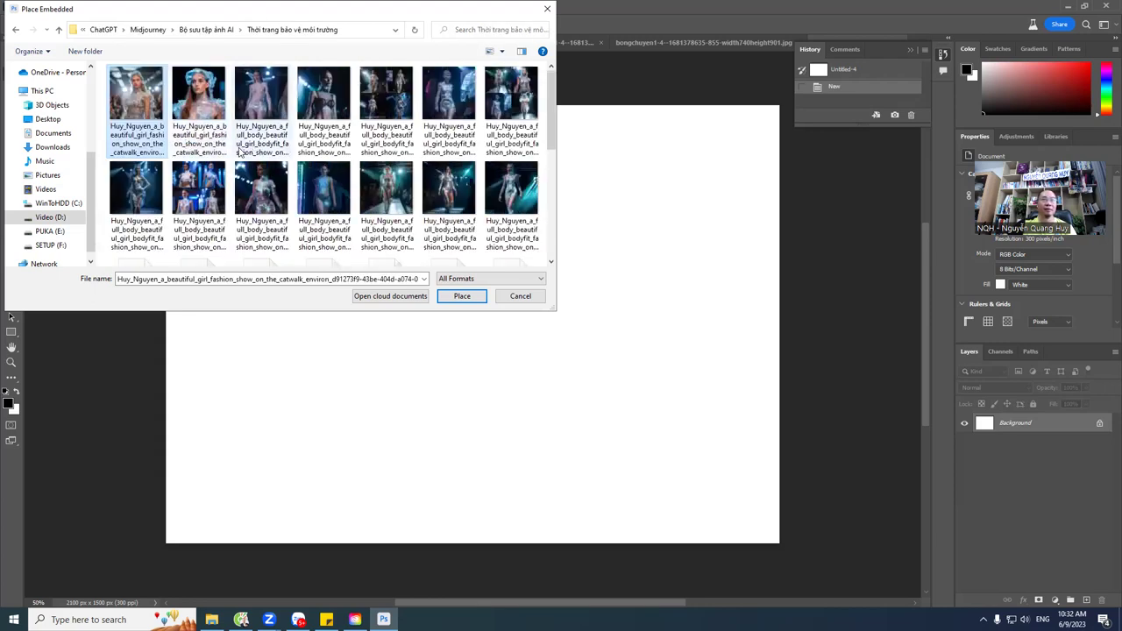
pyautogui.scroll(-2, 235, 156)
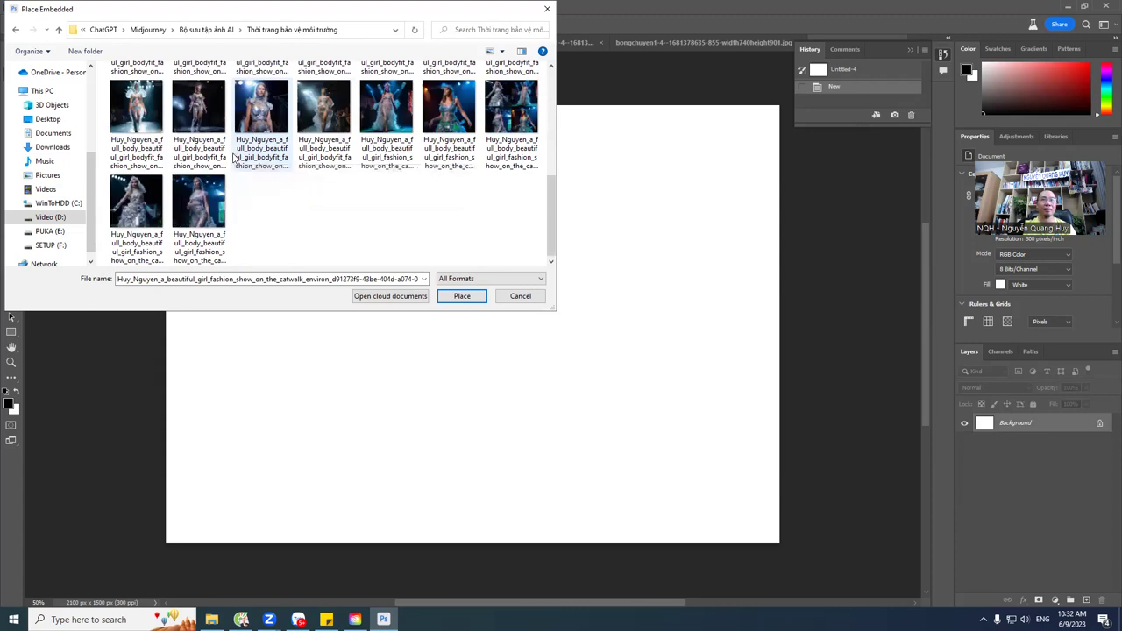
pyautogui.click(529, 300)
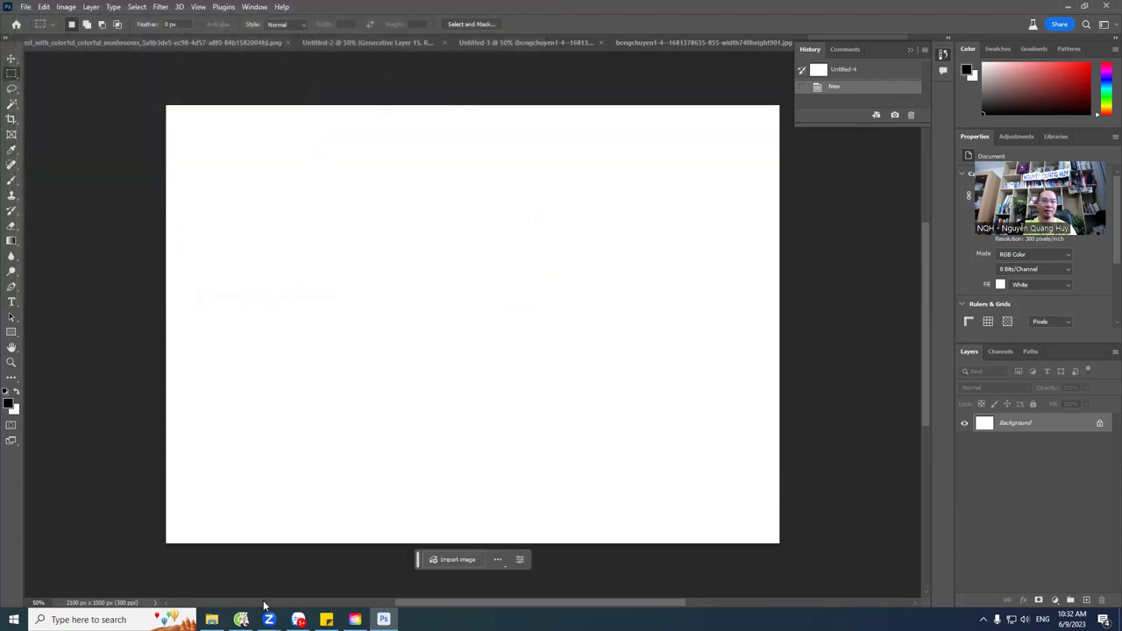
# Step: Search Google in the browser for 'ảnh nền đẹp'
pyautogui.click(240, 620)
pyautogui.click(253, 94)
pyautogui.moveTo(253, 95); pyautogui.dragTo(156, 94)
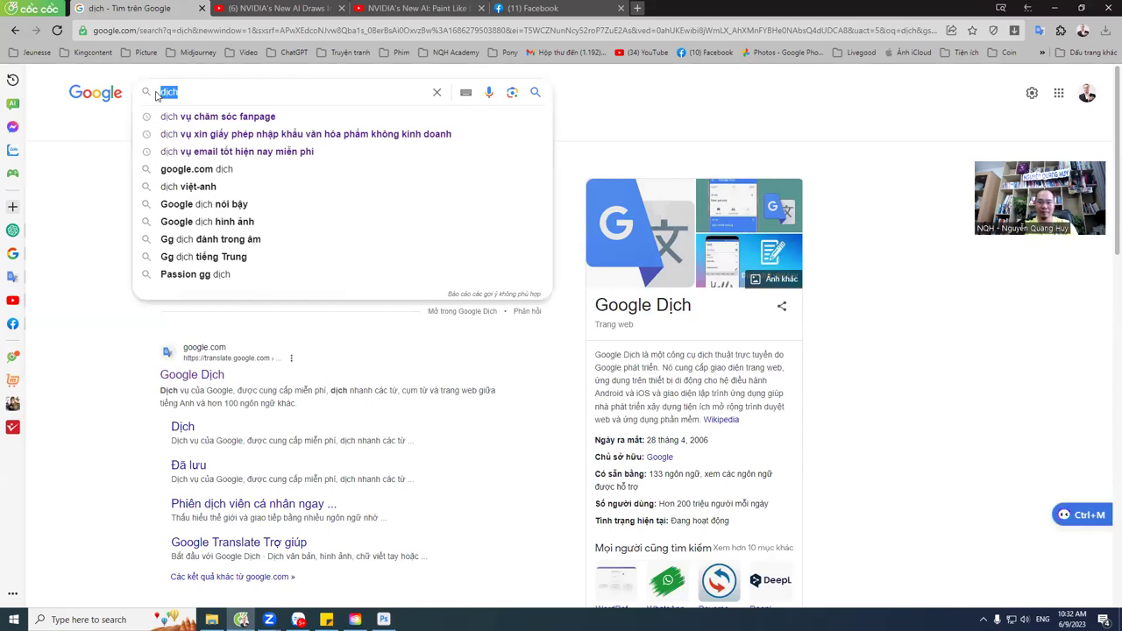
pyautogui.write('ảnh đẹp')
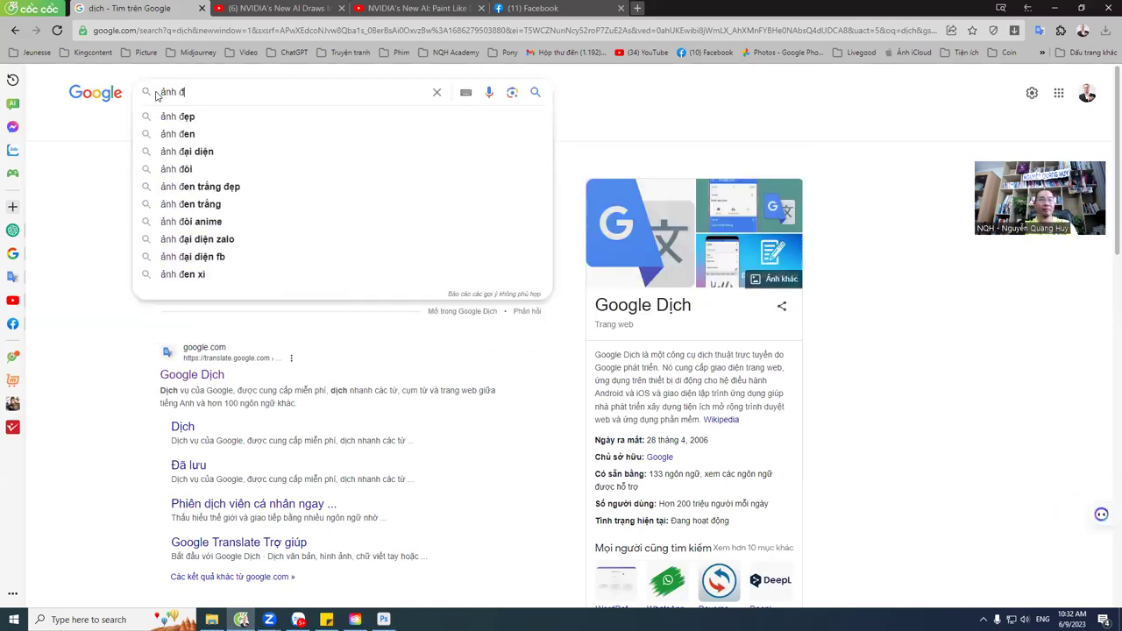
pyautogui.press('BackSpace')
pyautogui.press('BackSpace')
pyautogui.press('BackSpace')
pyautogui.write('nền đẹp')
pyautogui.press('Return')
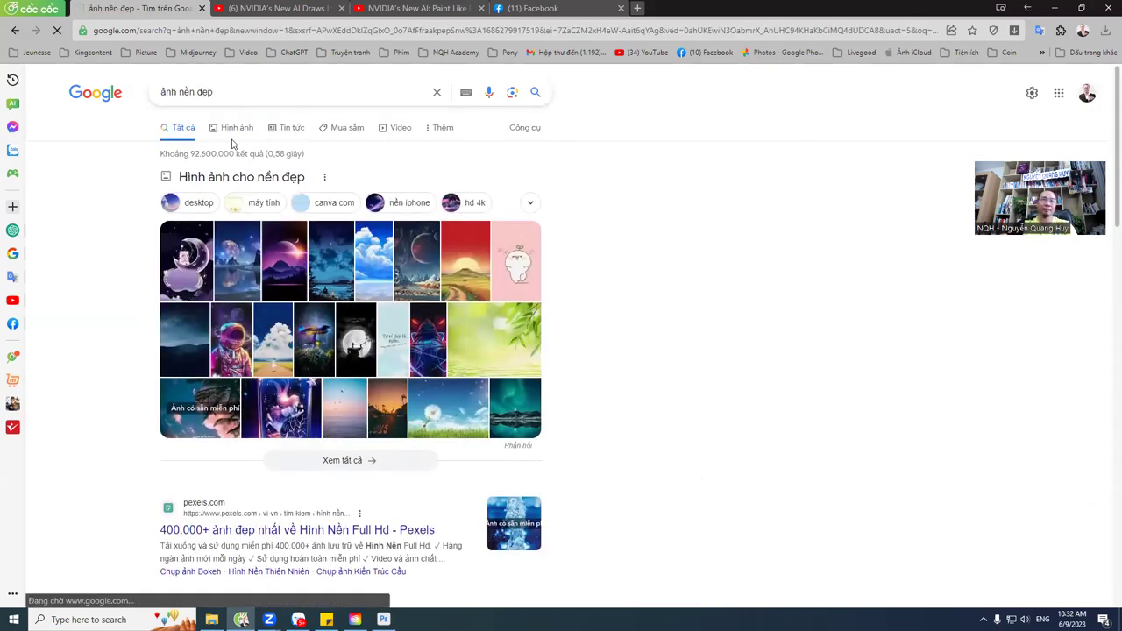
# Step: Show image results and refine the search to 'ảnh nền đẹp oto'
pyautogui.click(236, 118)
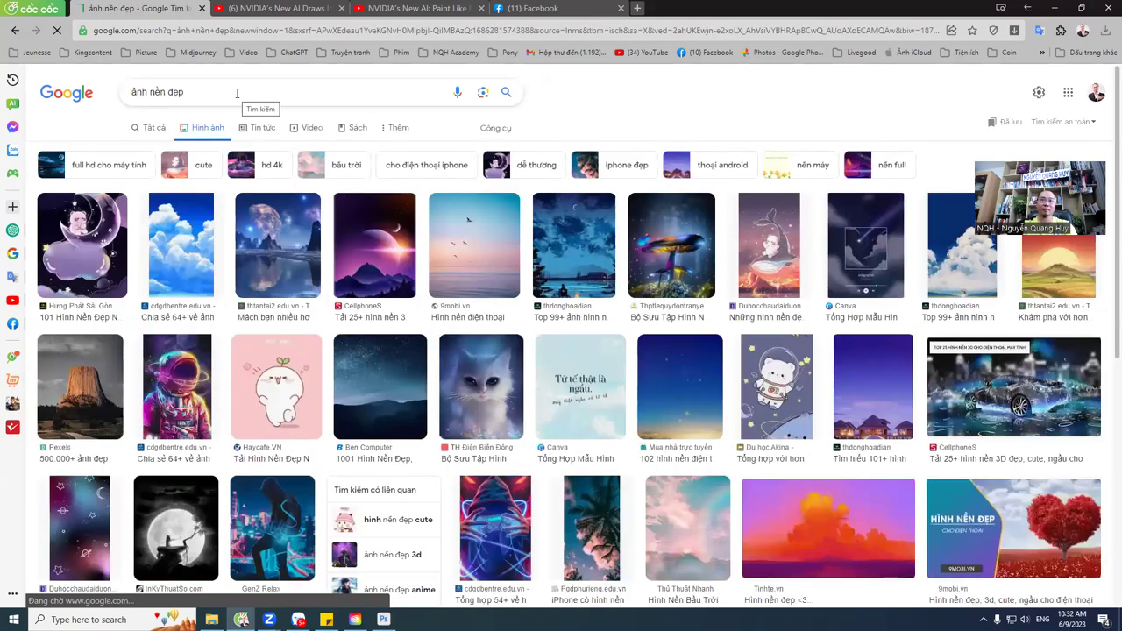
pyautogui.click(246, 93)
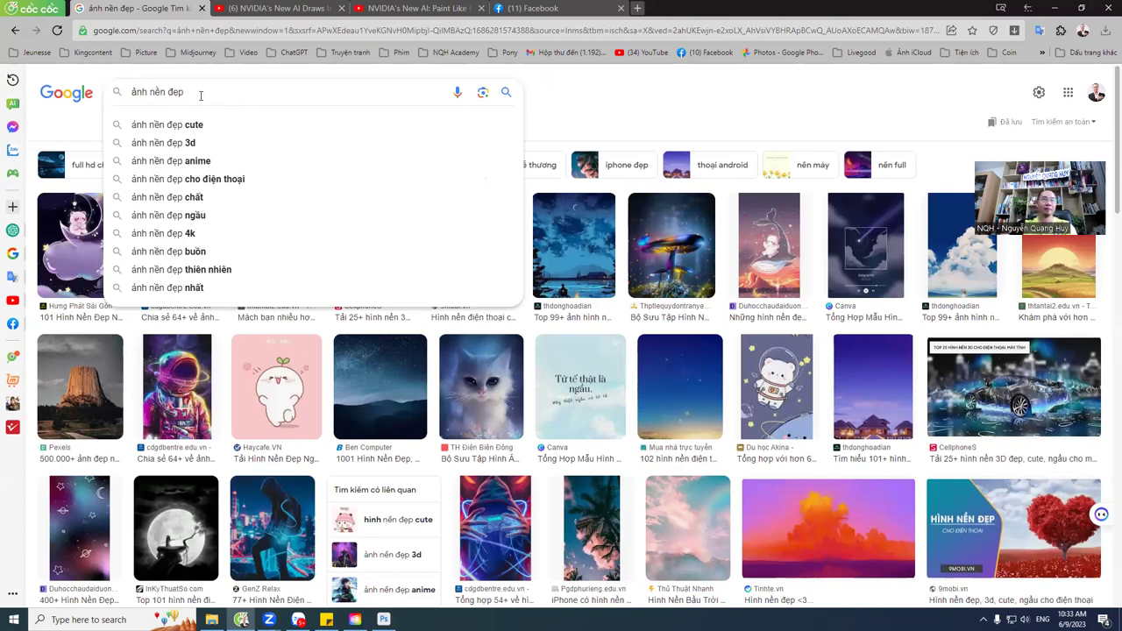
pyautogui.write('oto')
pyautogui.press('Return')
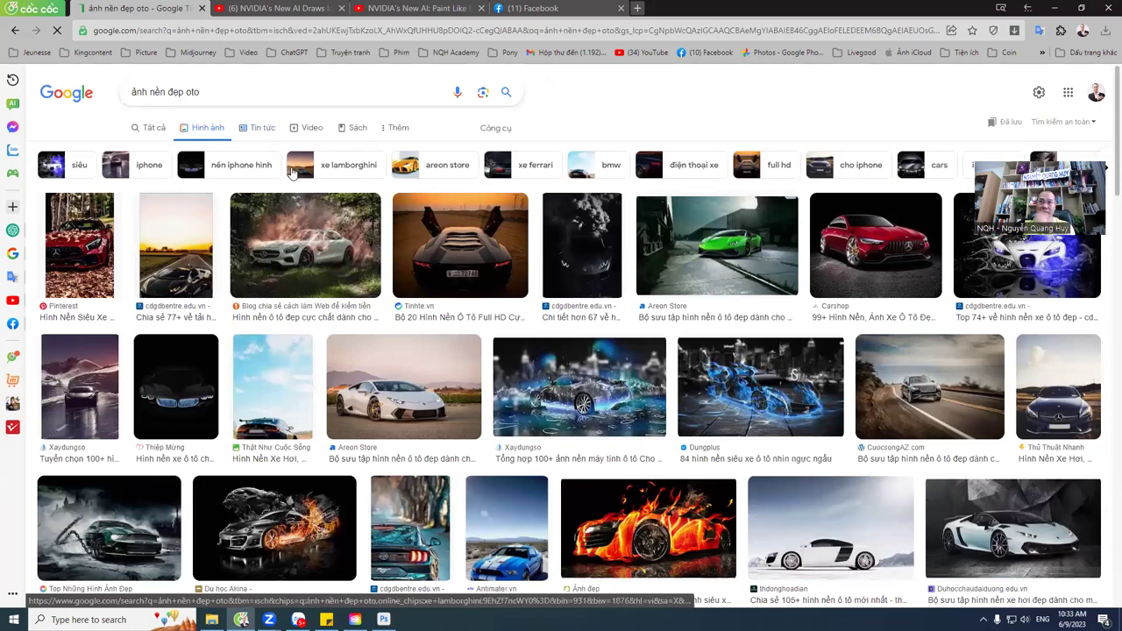
# Step: Save the green sports car and white Lamborghini wallpapers to Downloads, then return to Photoshop
pyautogui.click(710, 235)
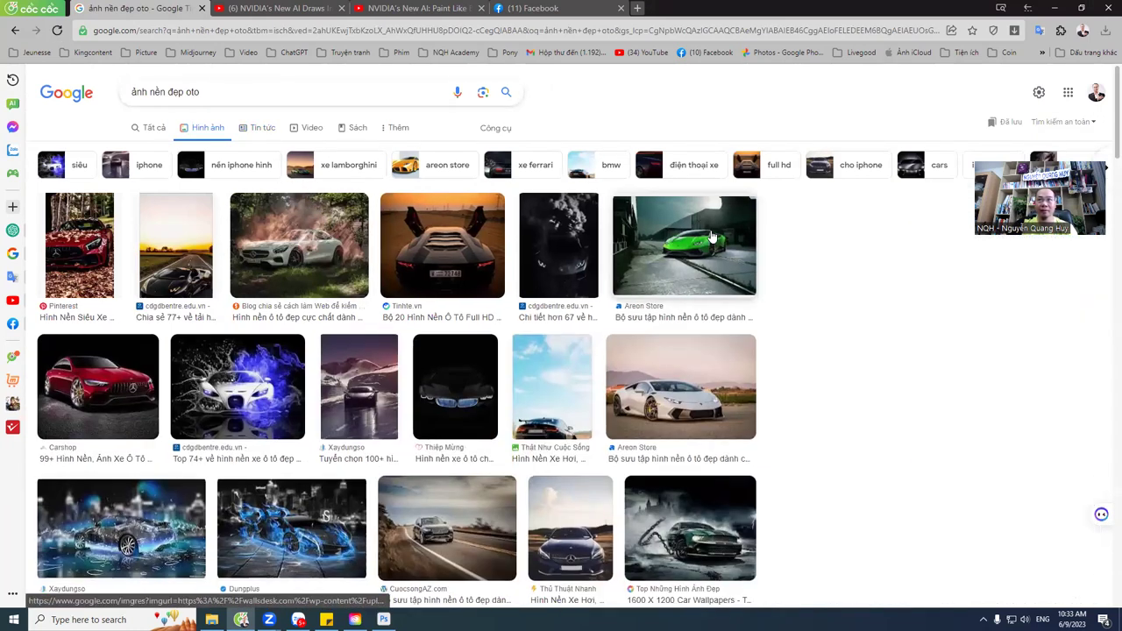
pyautogui.rightClick(880, 200)
pyautogui.click(911, 351)
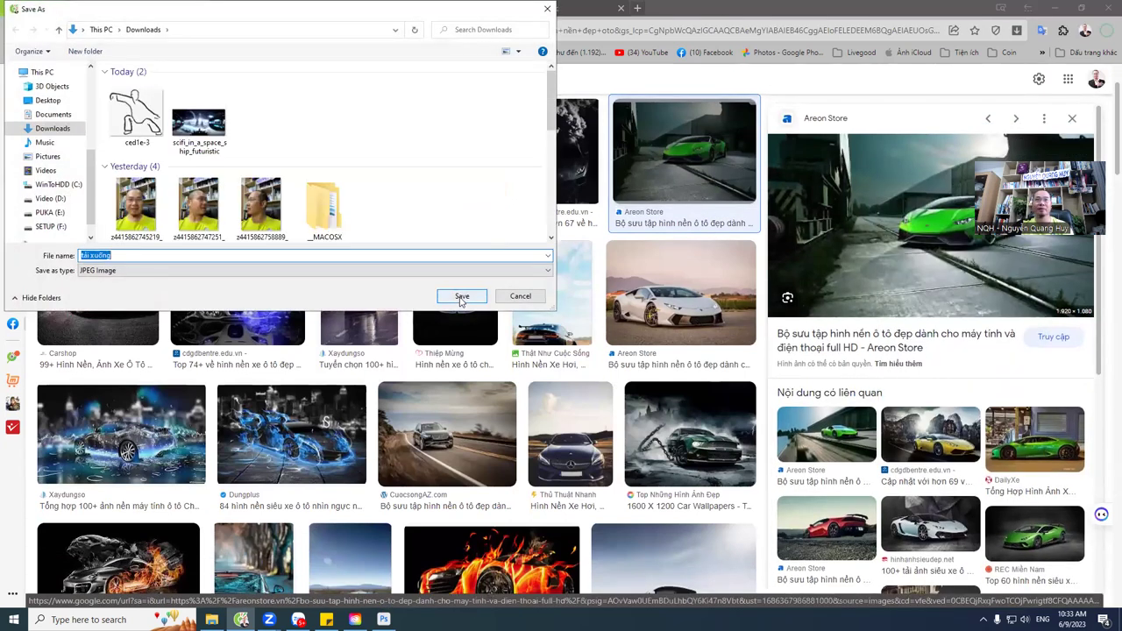
pyautogui.click(457, 298)
pyautogui.click(638, 306)
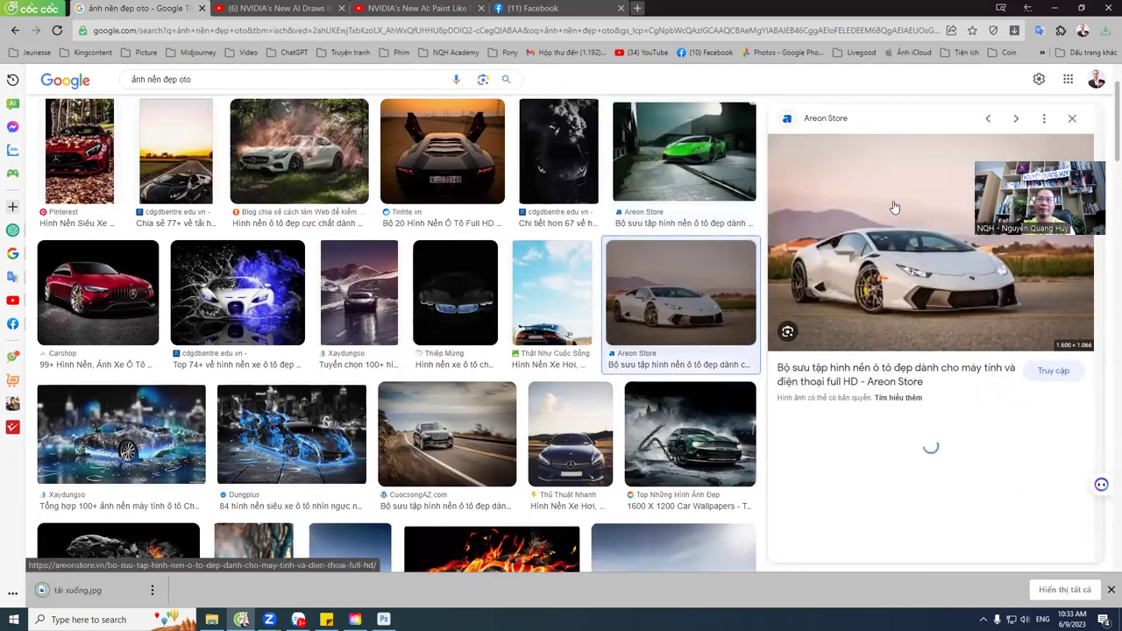
pyautogui.rightClick(852, 188)
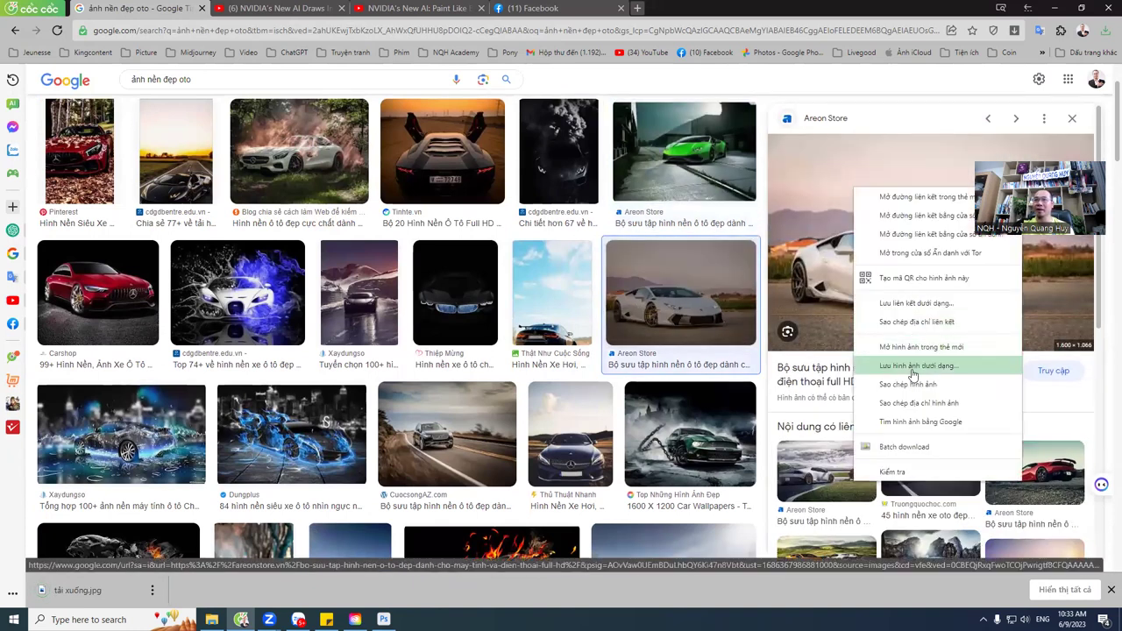
pyautogui.click(912, 366)
pyautogui.click(459, 296)
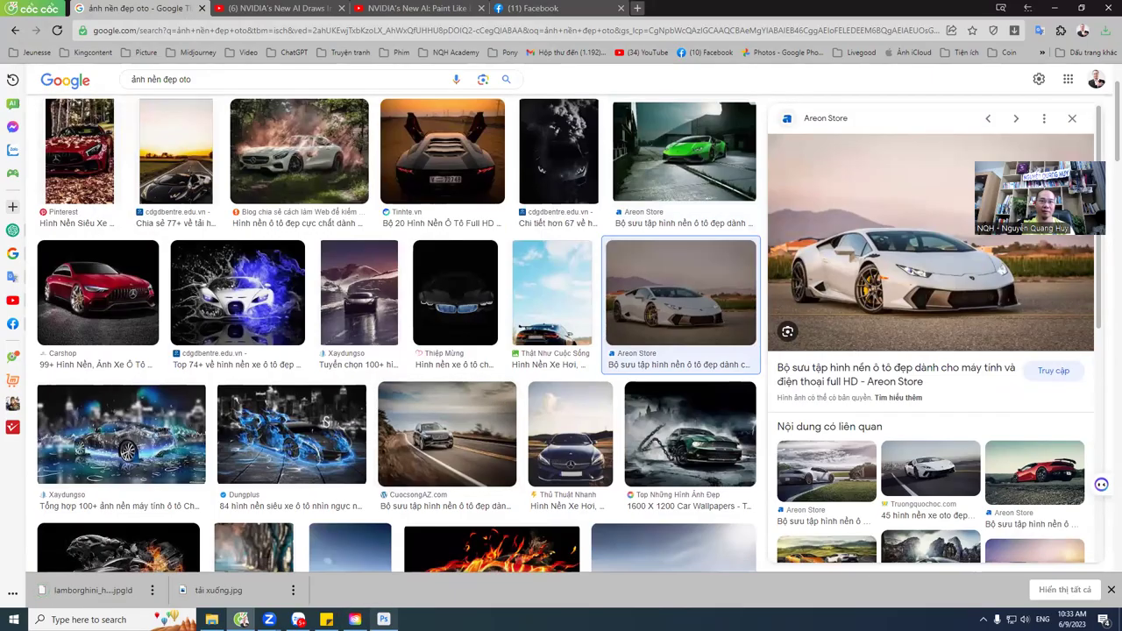
pyautogui.hotkey('alt', 'Tab')
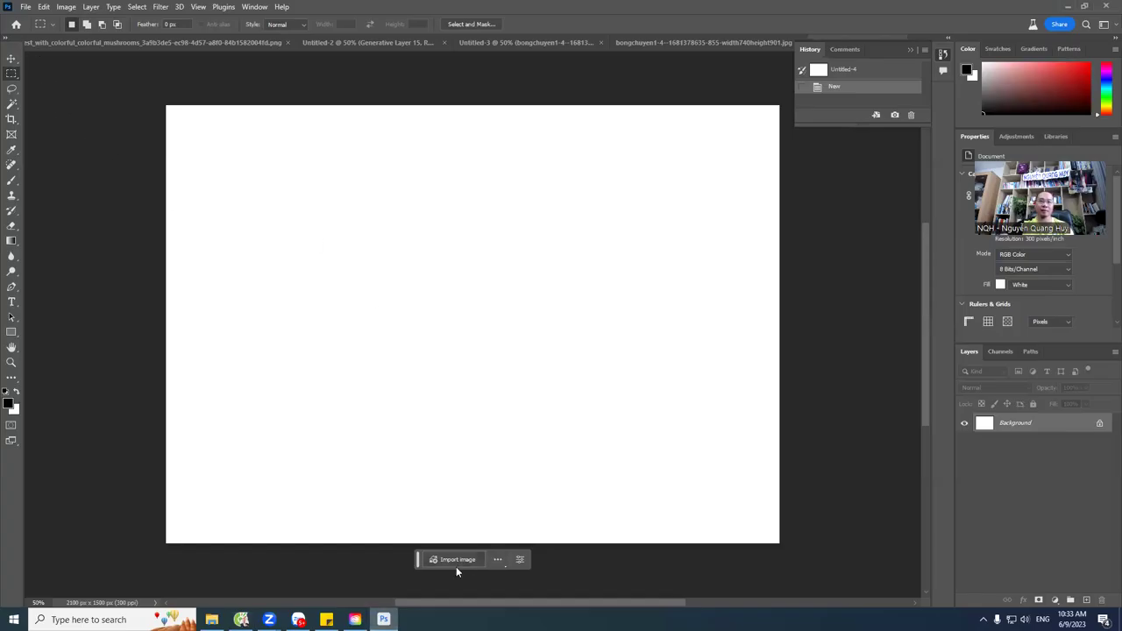
# Step: Place 'tải xuống.jpg' from Downloads as an embedded layer, scaled to fill the canvas
pyautogui.click(456, 561)
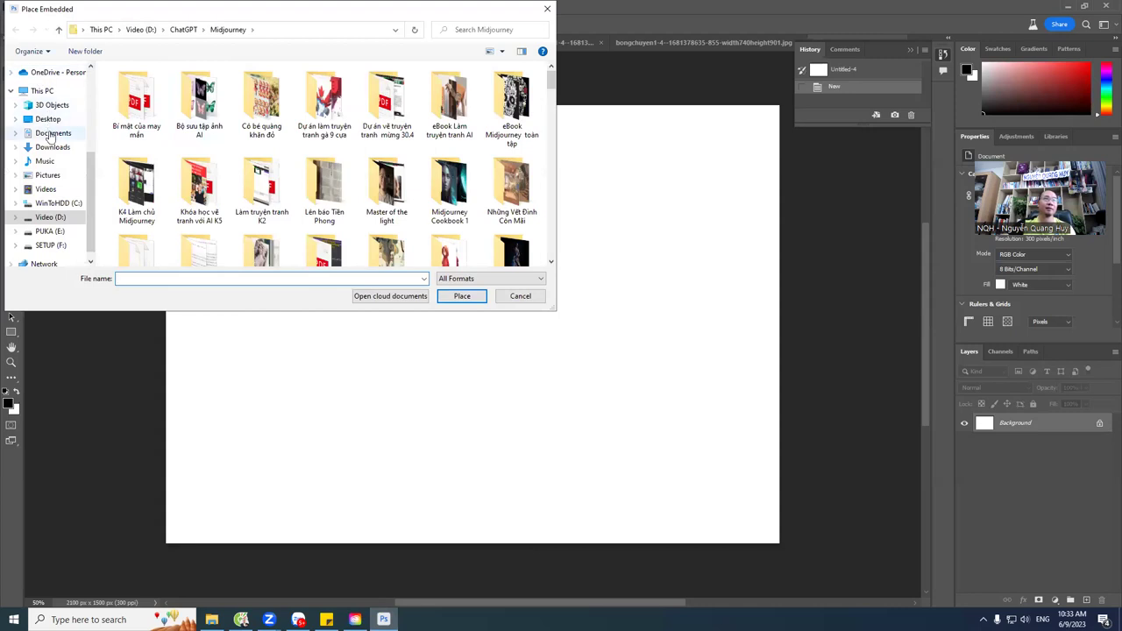
pyautogui.click(51, 146)
pyautogui.doubleClick(196, 126)
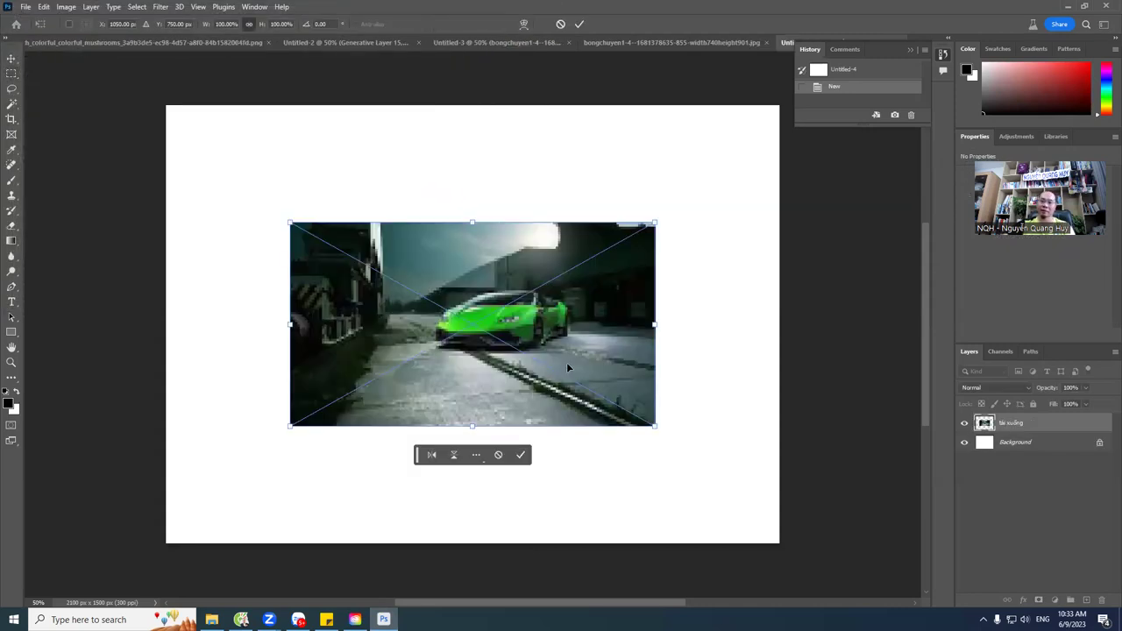
pyautogui.moveTo(566, 362); pyautogui.dragTo(442, 247)
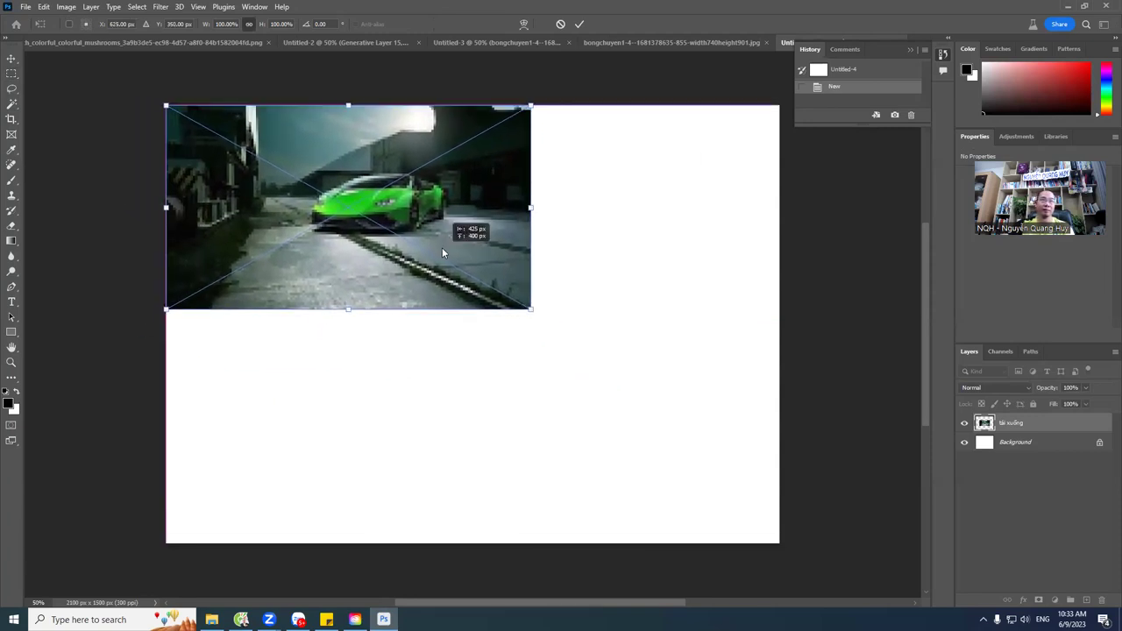
pyautogui.moveTo(530, 308)
pyautogui.mouseDown()
pyautogui.moveTo(955, 561)
pyautogui.moveTo(807, 571)
pyautogui.mouseUp()
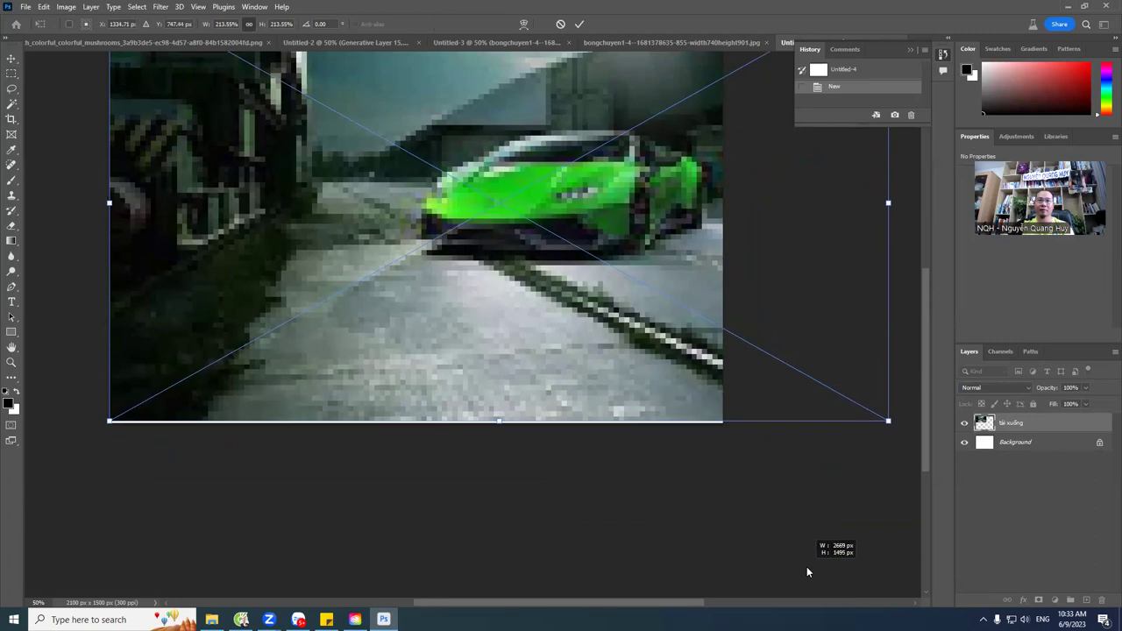
pyautogui.moveTo(622, 352)
pyautogui.mouseDown()
pyautogui.moveTo(509, 346)
pyautogui.moveTo(535, 343)
pyautogui.mouseUp()
pyautogui.press('Return')
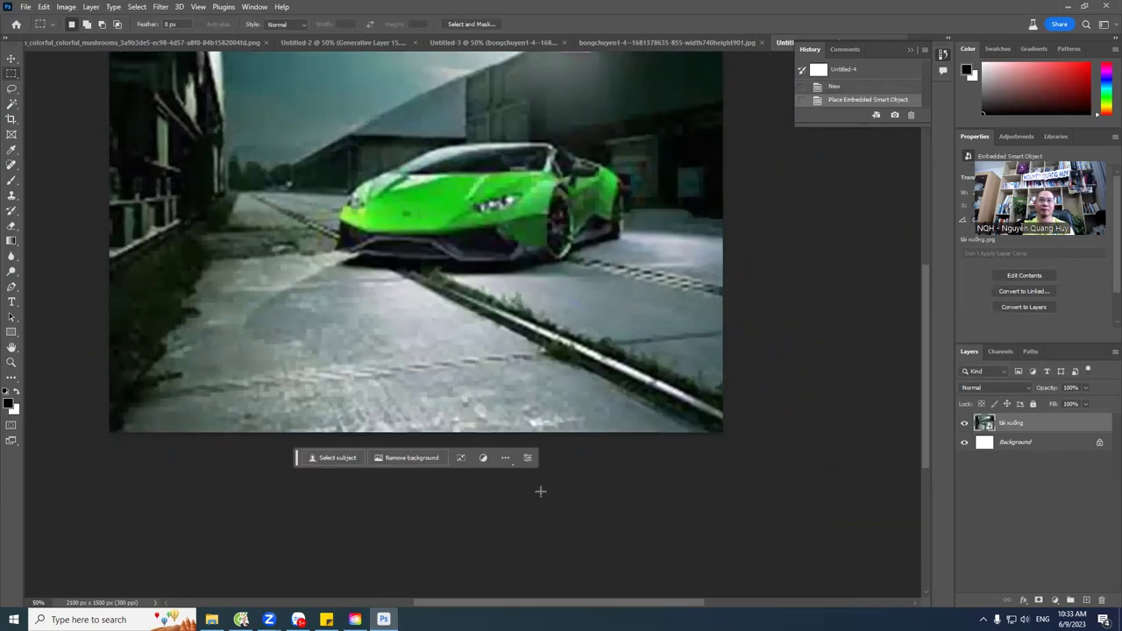
pyautogui.scroll(3, 540, 492)
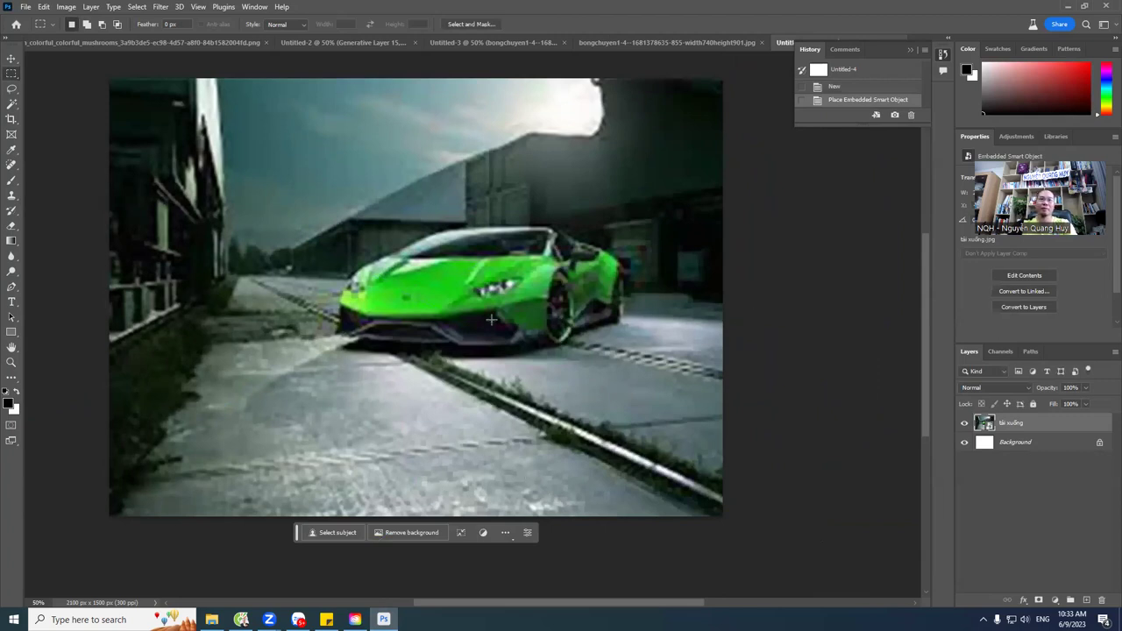
pyautogui.click(26, 7)
# Step: Check the downloaded files in File Explorer's Downloads folder, then return to the browser
pyautogui.click(410, 234)
pyautogui.hotkey('alt', 'Tab')
pyautogui.hotkey('alt', 'Tab')
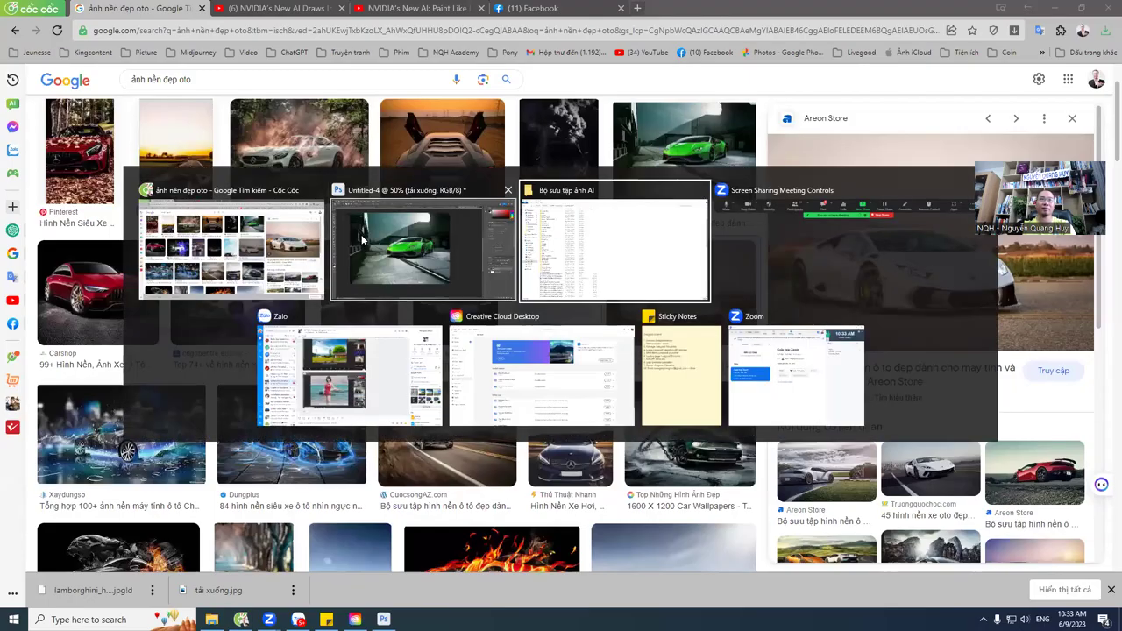
pyautogui.click(47, 96)
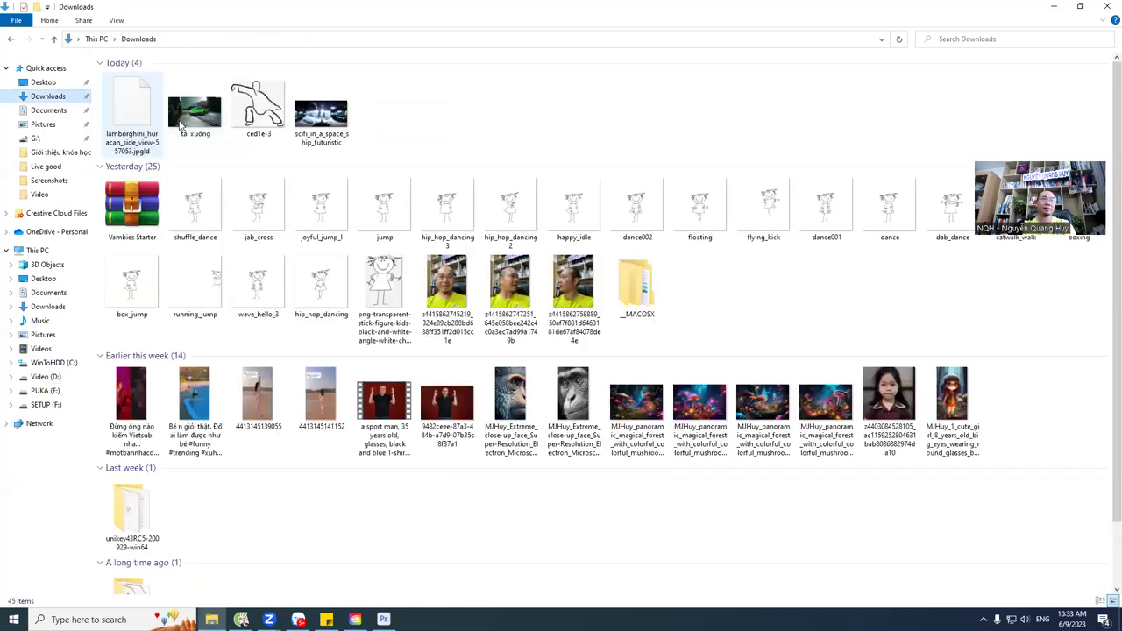
pyautogui.click(330, 125)
pyautogui.hotkey('alt', 'Tab')
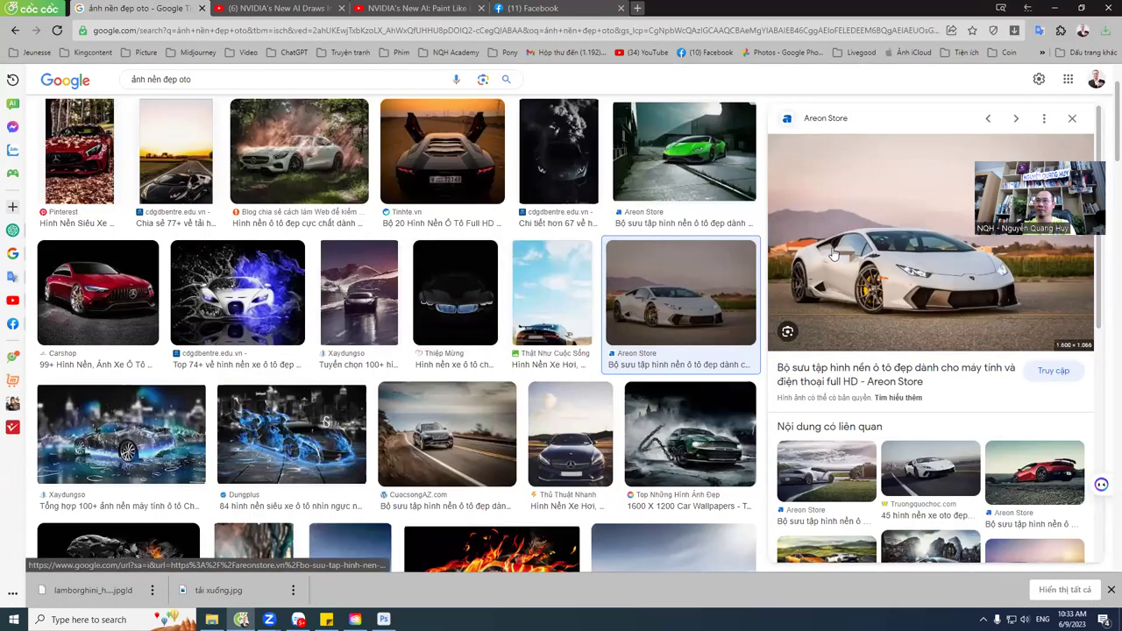
# Step: Start saving the white Lamborghini image, then cancel the Save As dialog
pyautogui.rightClick(835, 249)
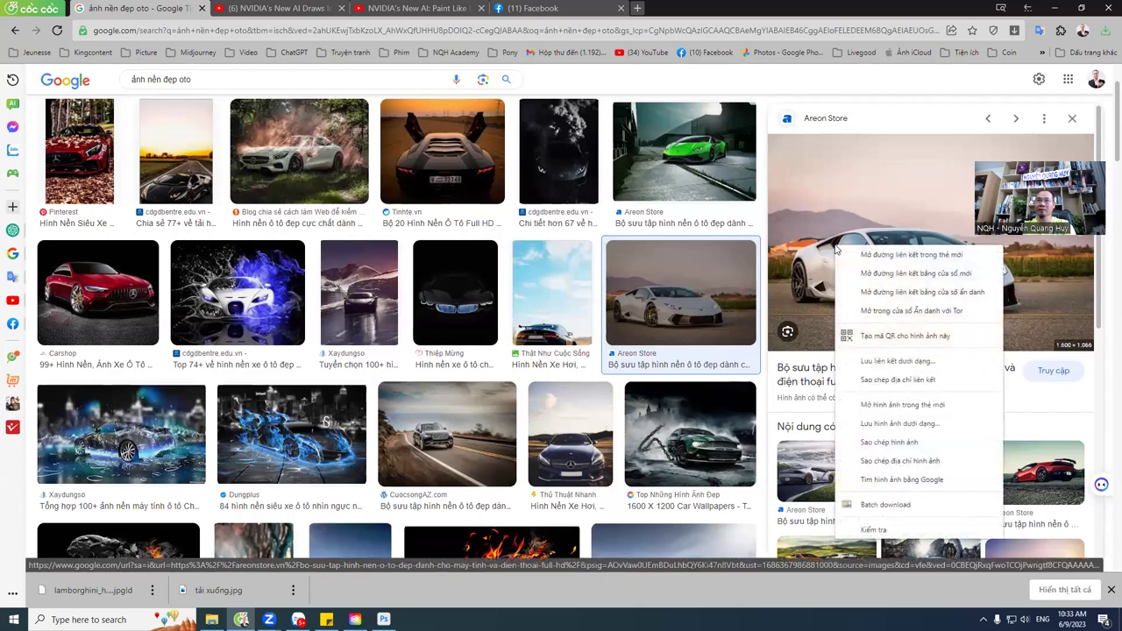
pyautogui.click(903, 426)
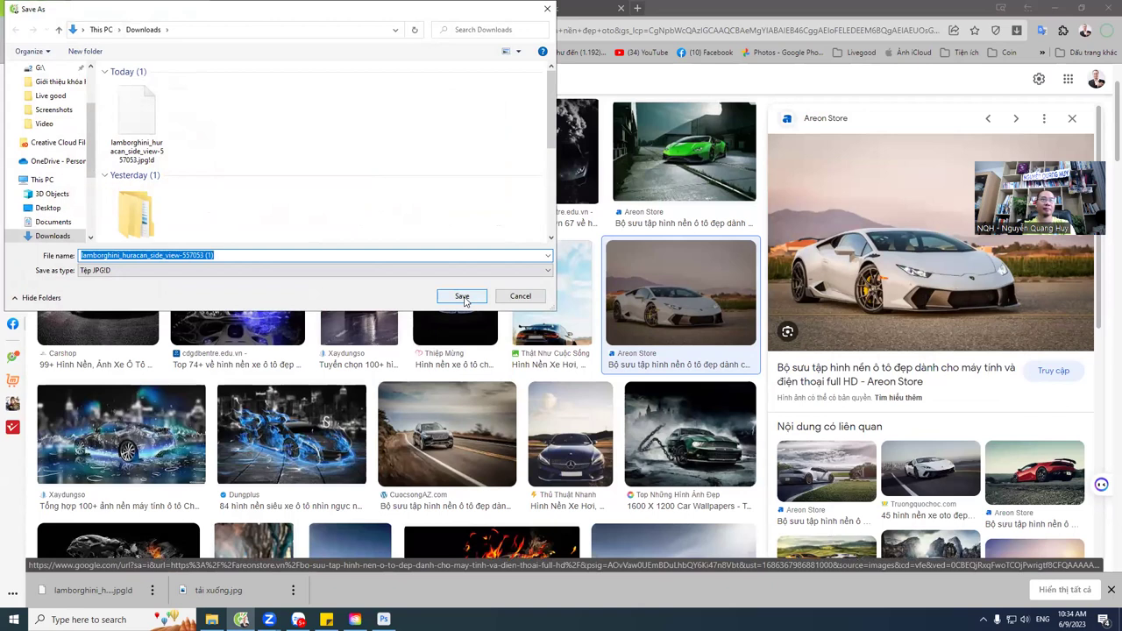
pyautogui.click(246, 255)
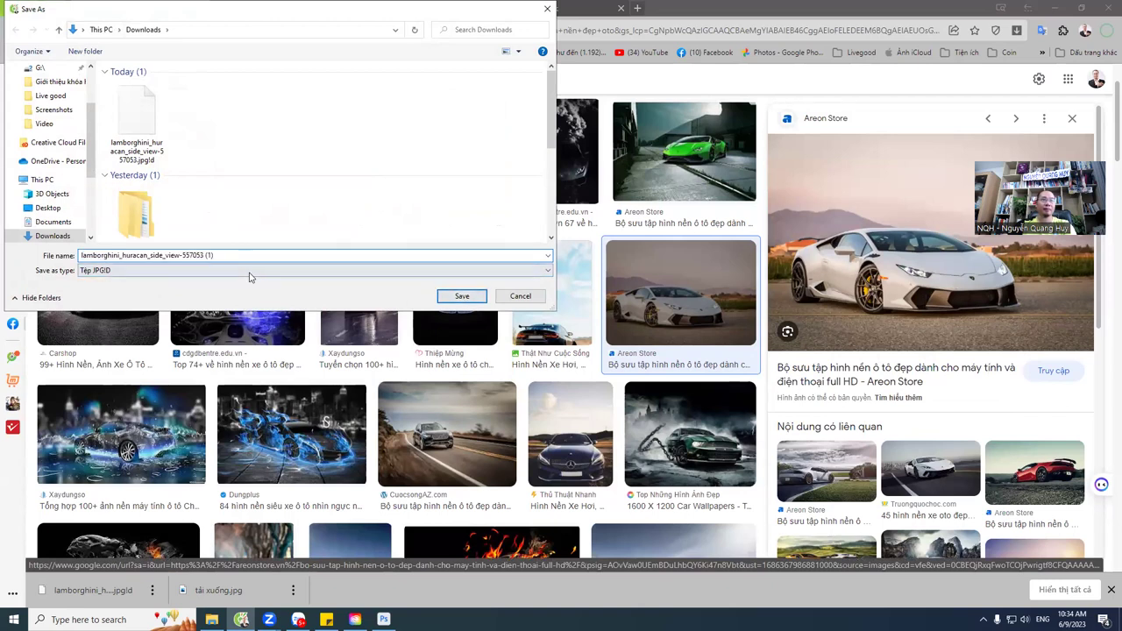
pyautogui.click(249, 271)
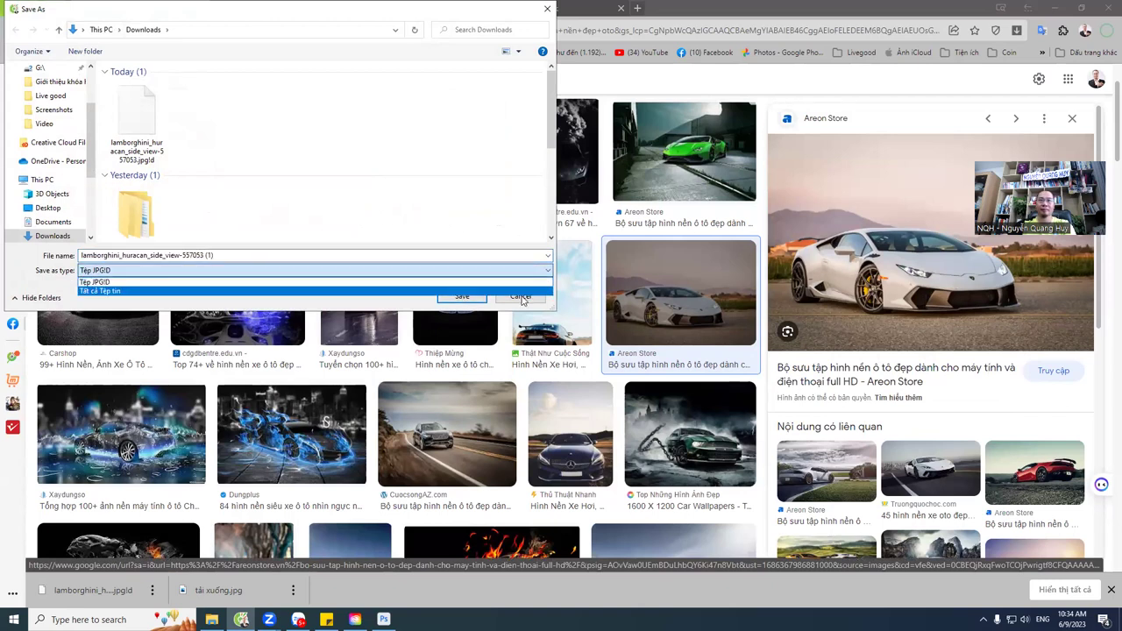
pyautogui.click(520, 293)
# Step: Preview the red sports car wallpaper and open its Areon Store article in a new tab
pyautogui.scroll(-3, 412, 329)
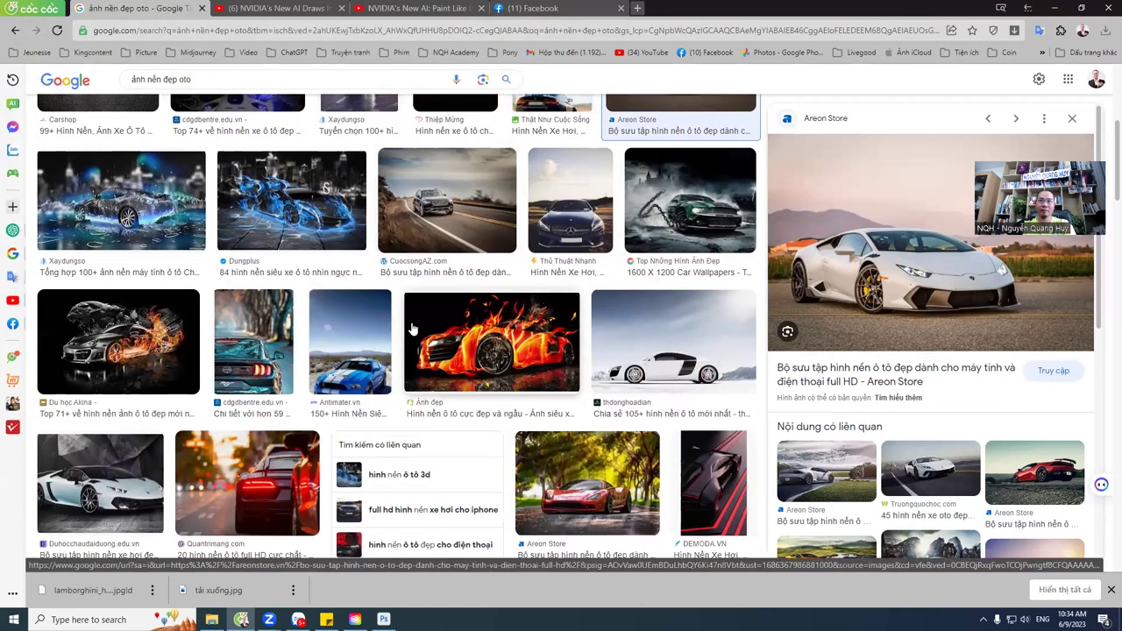
pyautogui.scroll(-3, 327, 370)
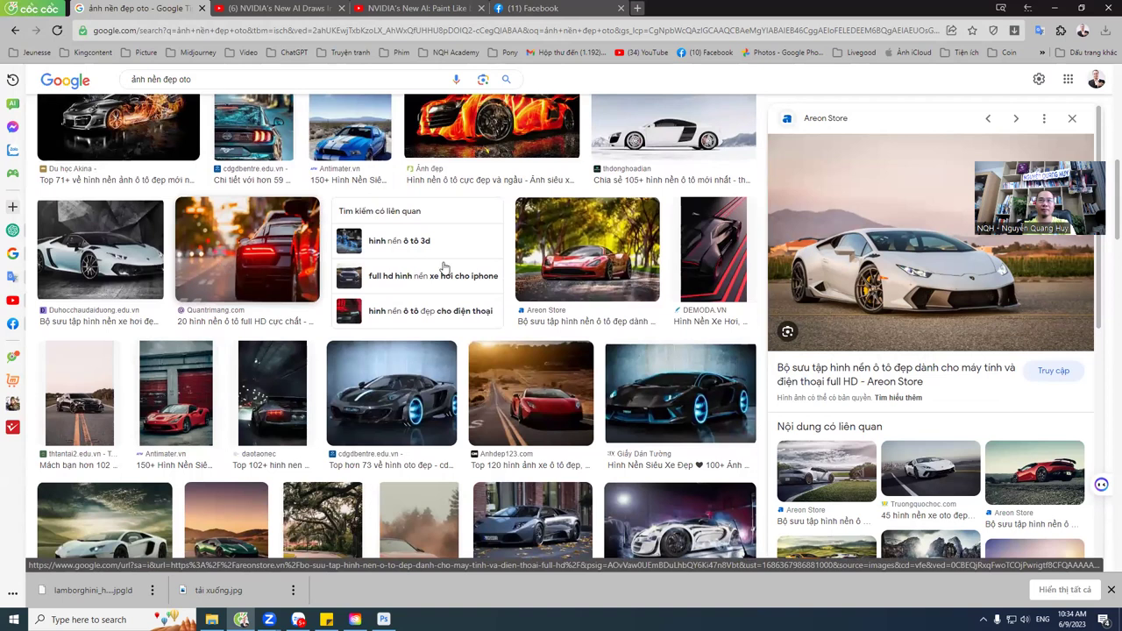
pyautogui.click(586, 249)
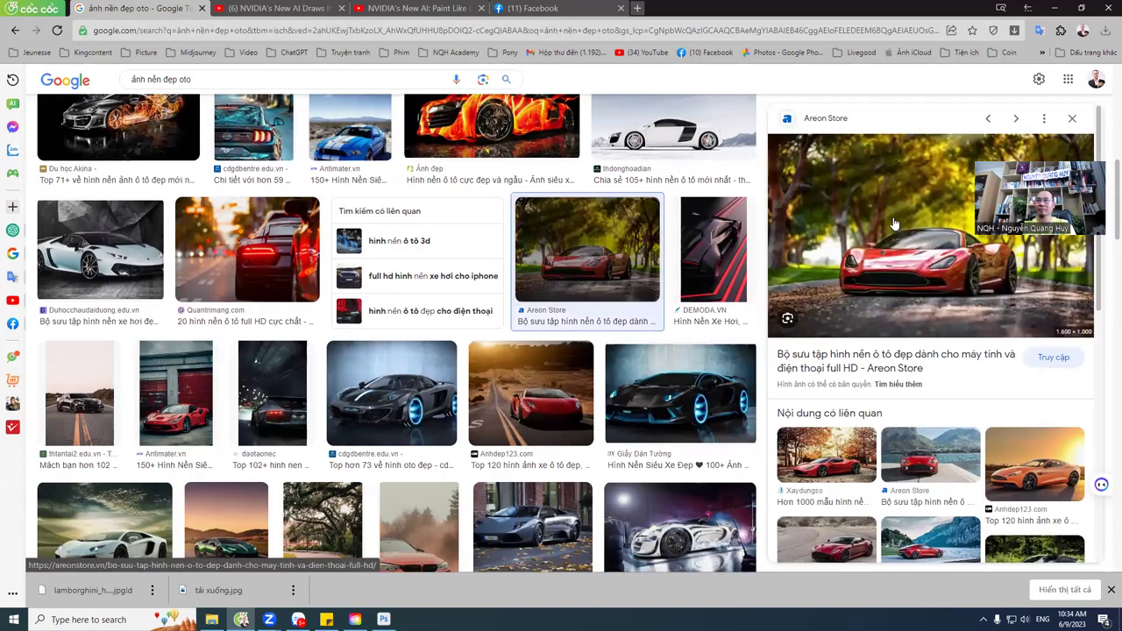
pyautogui.rightClick(894, 225)
pyautogui.click(935, 400)
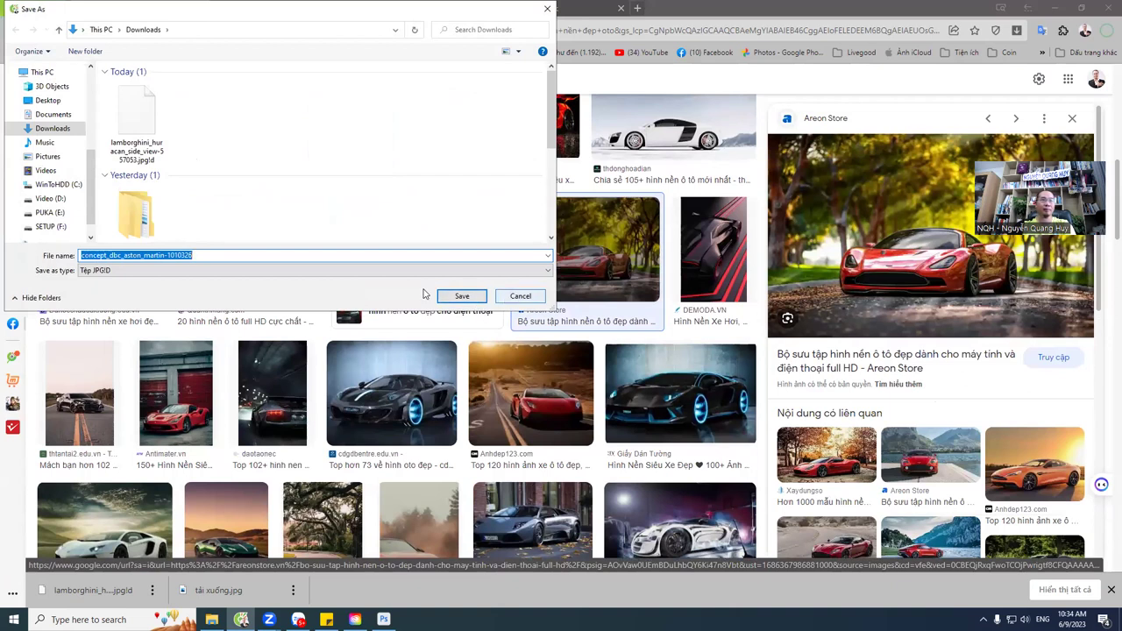
pyautogui.click(521, 296)
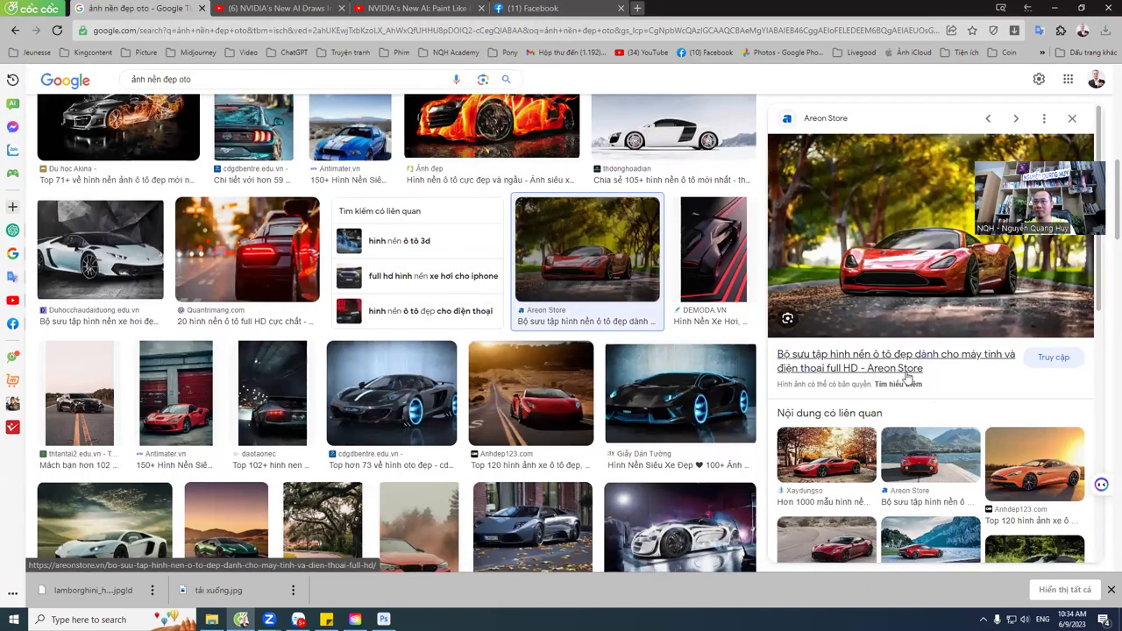
pyautogui.click(881, 359)
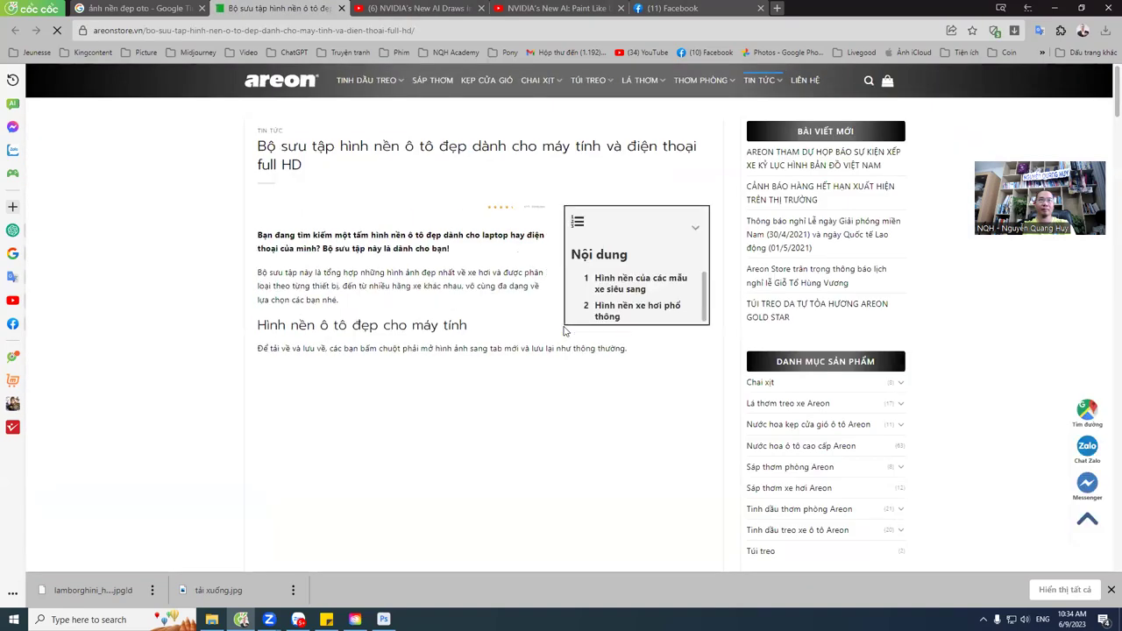
# Step: Save the green Lamborghini Huracan wallpaper from the article into Downloads
pyautogui.scroll(-3, 454, 355)
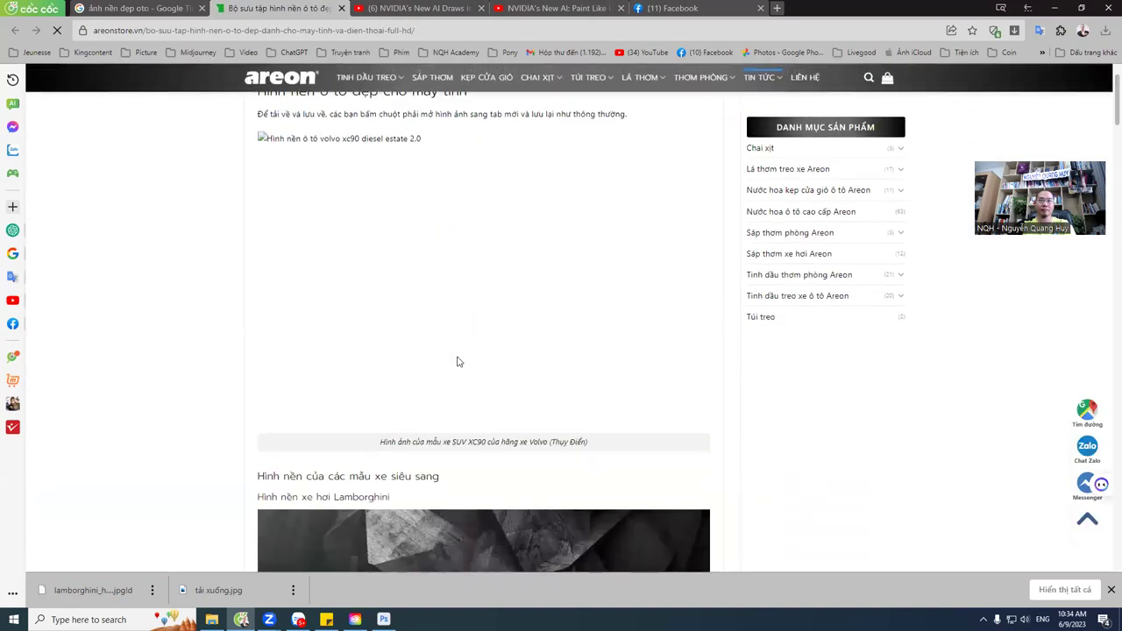
pyautogui.scroll(-3, 459, 360)
pyautogui.scroll(-1, 466, 309)
pyautogui.scroll(-4, 451, 341)
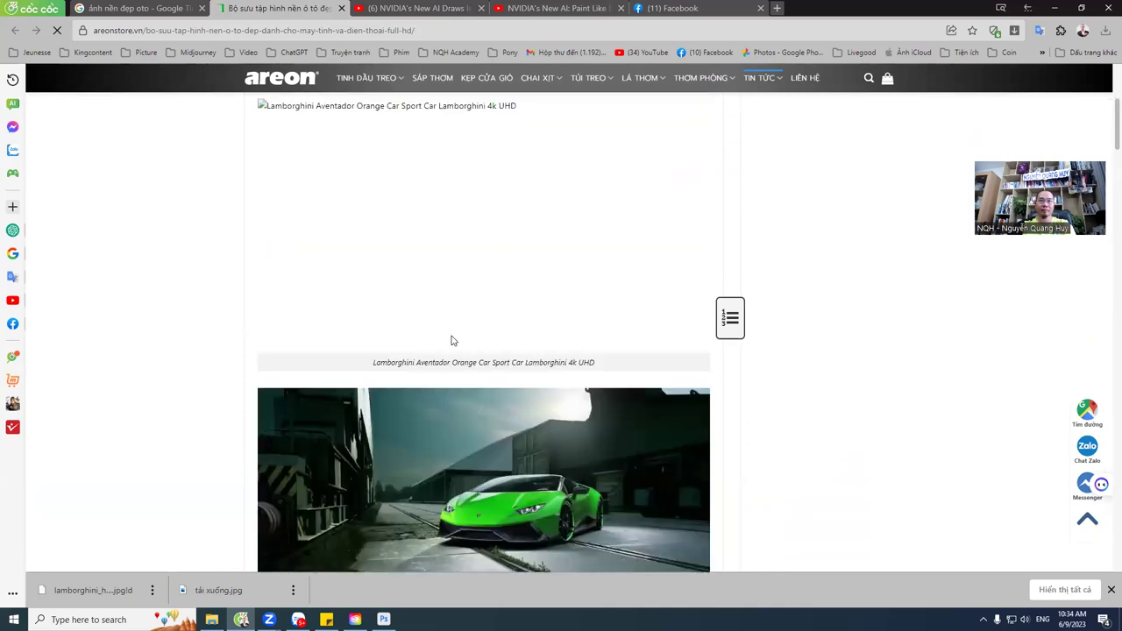
pyautogui.scroll(-3, 463, 296)
pyautogui.rightClick(464, 208)
pyautogui.click(486, 237)
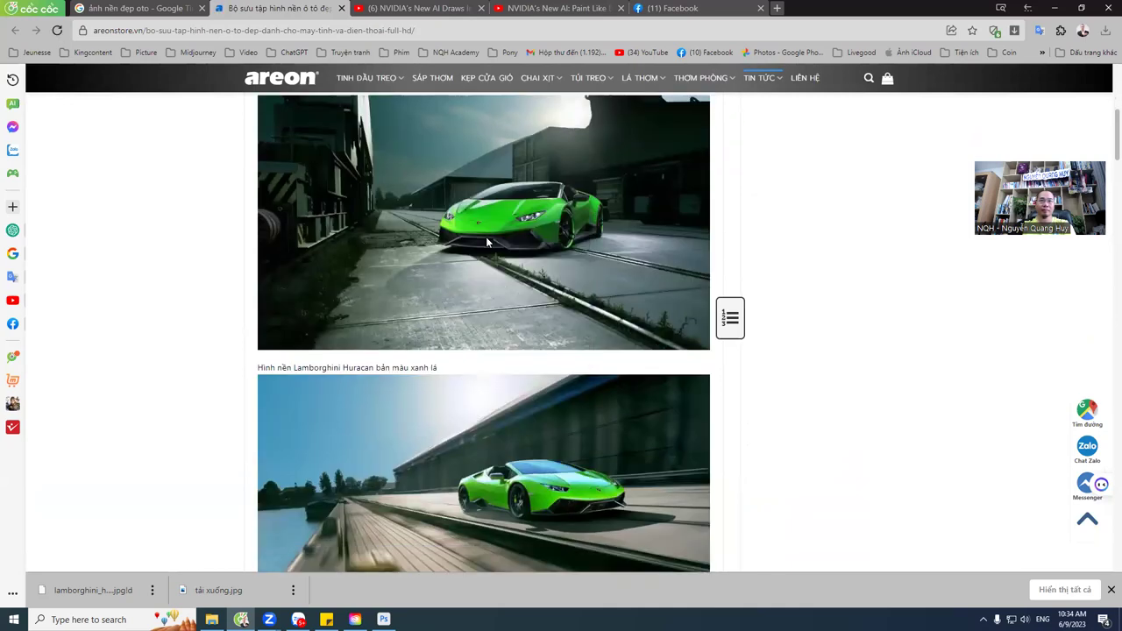
pyautogui.click(456, 295)
# Step: Save the red Aston Martin DBC Concept wallpaper further down into Downloads
pyautogui.scroll(-4, 456, 418)
pyautogui.scroll(-3, 450, 365)
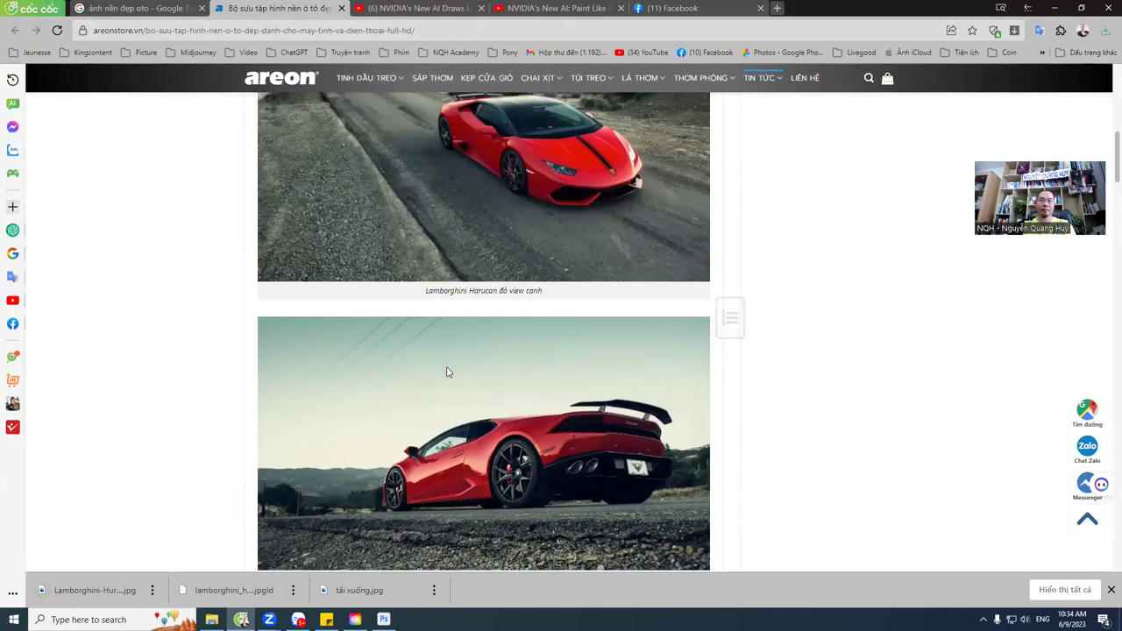
pyautogui.scroll(-3, 446, 370)
pyautogui.scroll(-4, 441, 376)
pyautogui.scroll(-5, 432, 390)
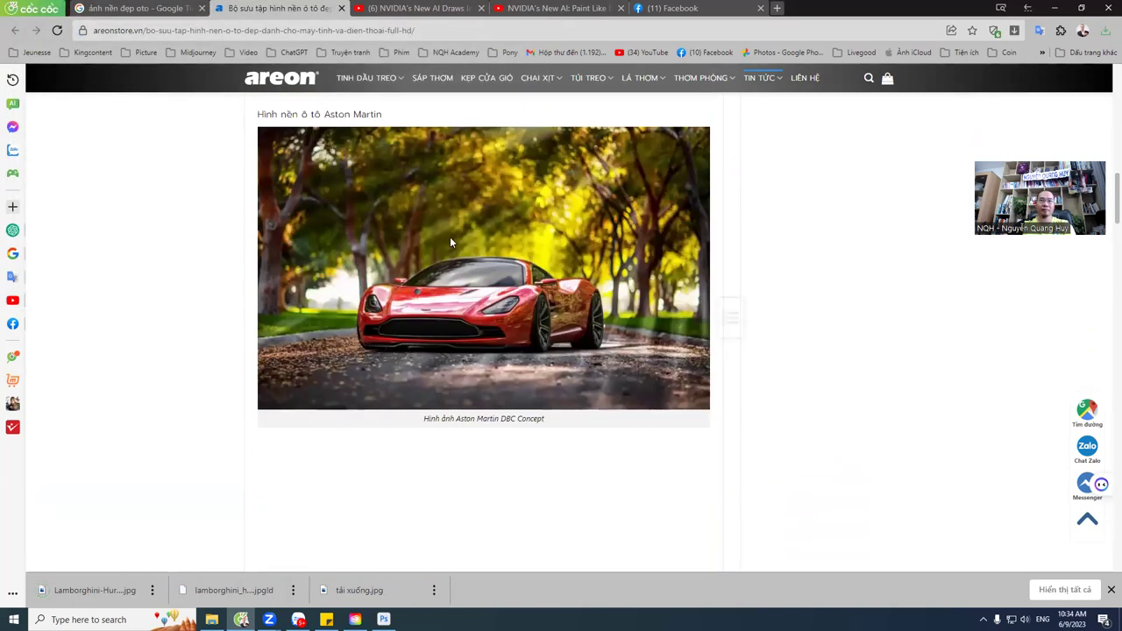
pyautogui.rightClick(450, 241)
pyautogui.click(472, 265)
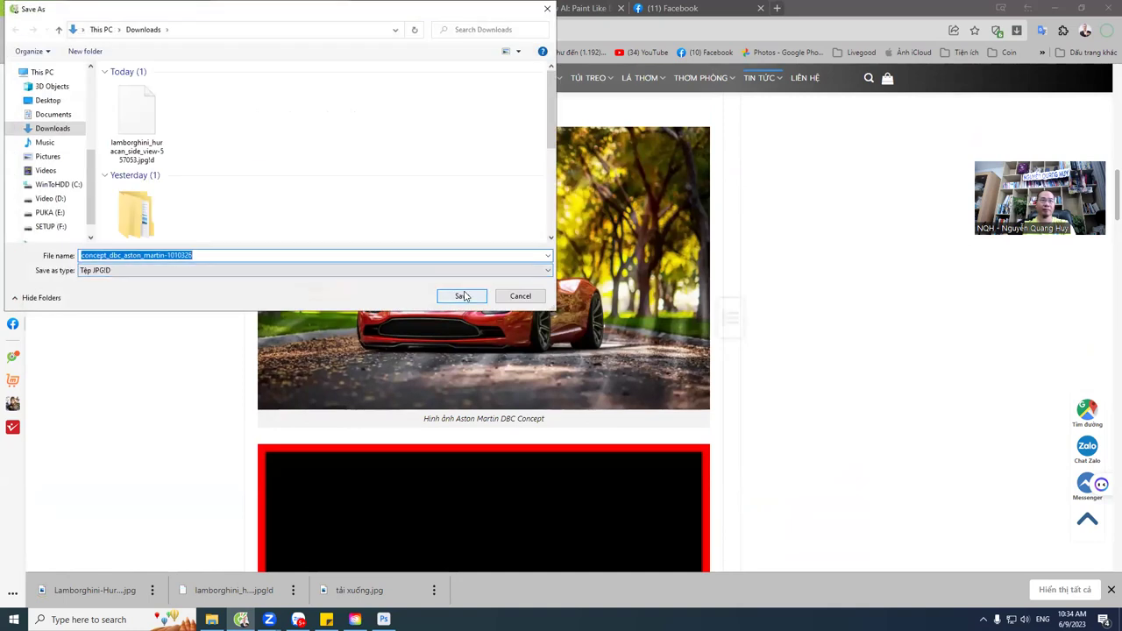
pyautogui.click(463, 297)
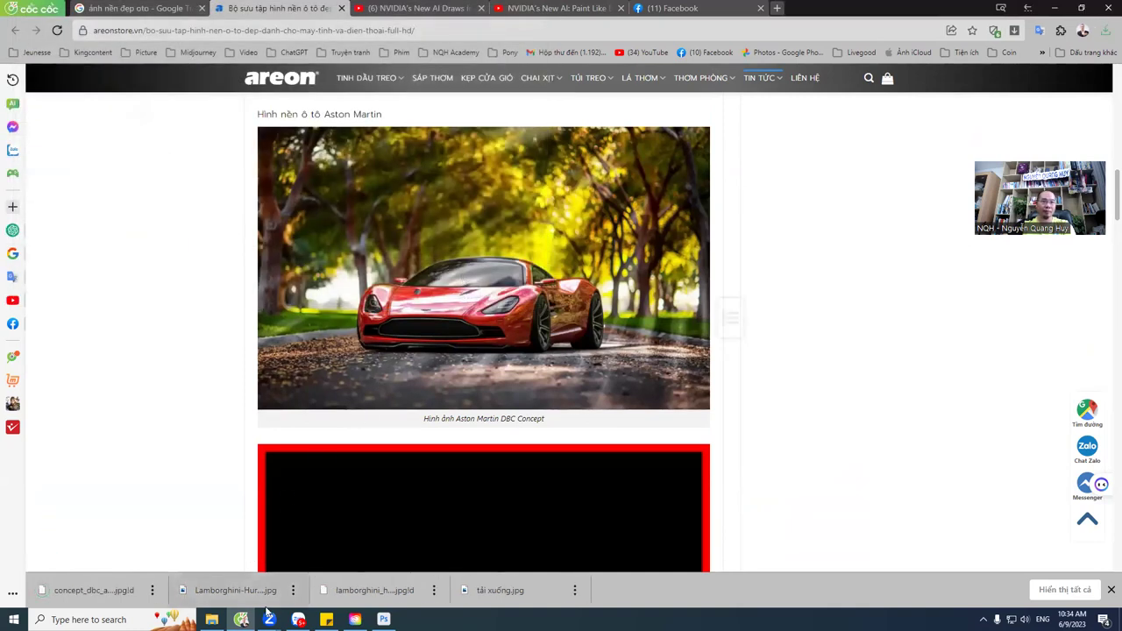
# Step: Drag concept_dbc from Downloads into Untitled-4 and scale it to cover the canvas
pyautogui.click(383, 619)
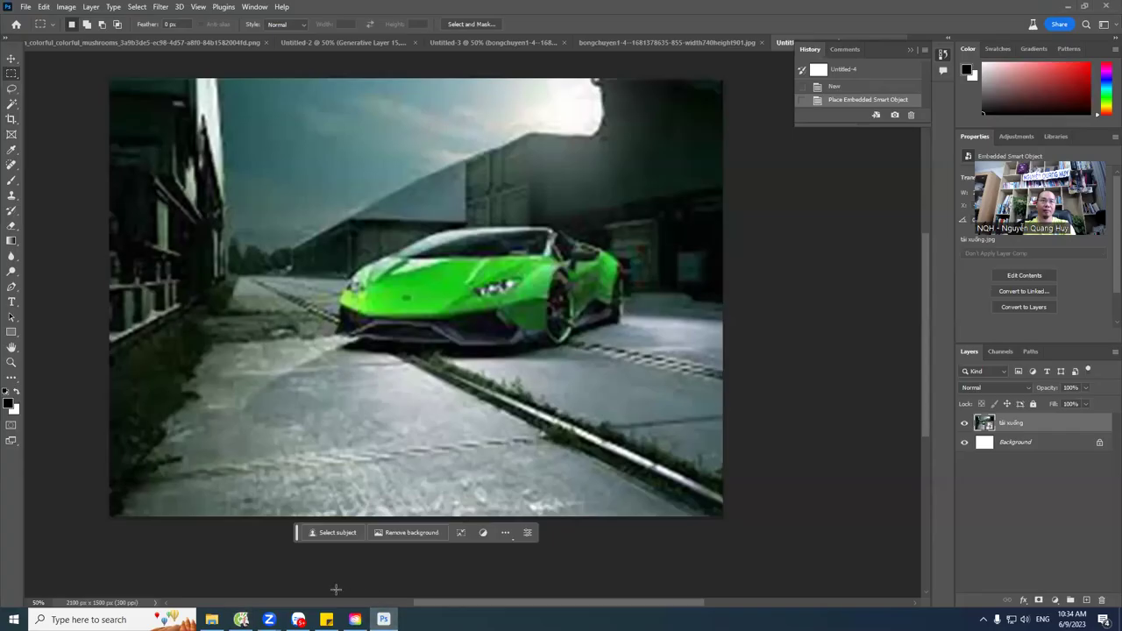
pyautogui.click(211, 619)
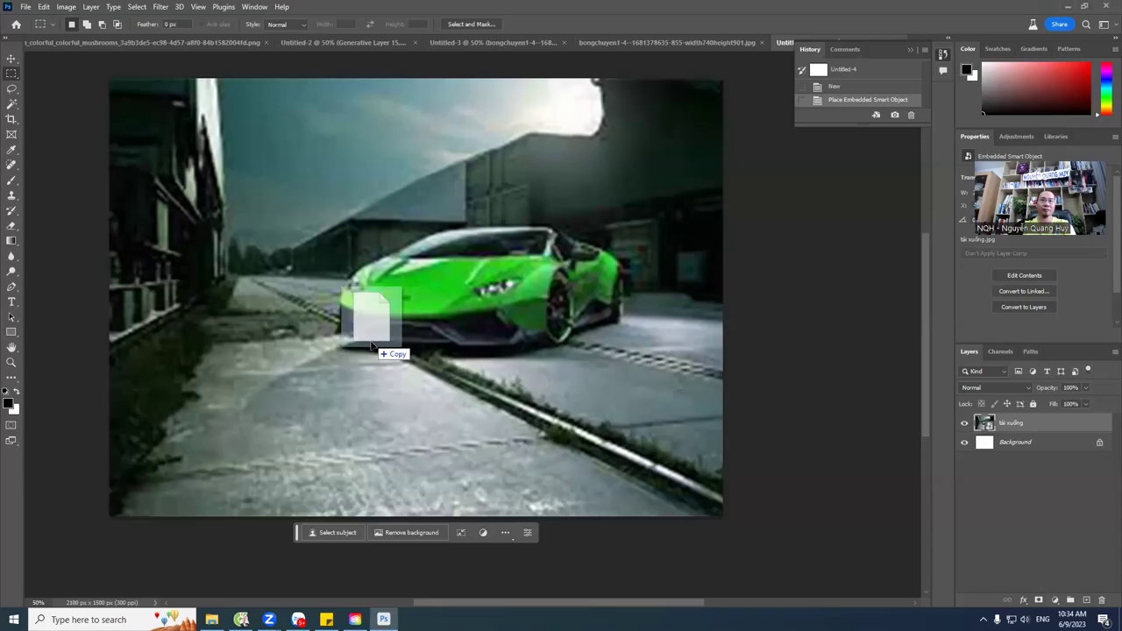
pyautogui.moveTo(423, 118); pyautogui.dragTo(370, 340)
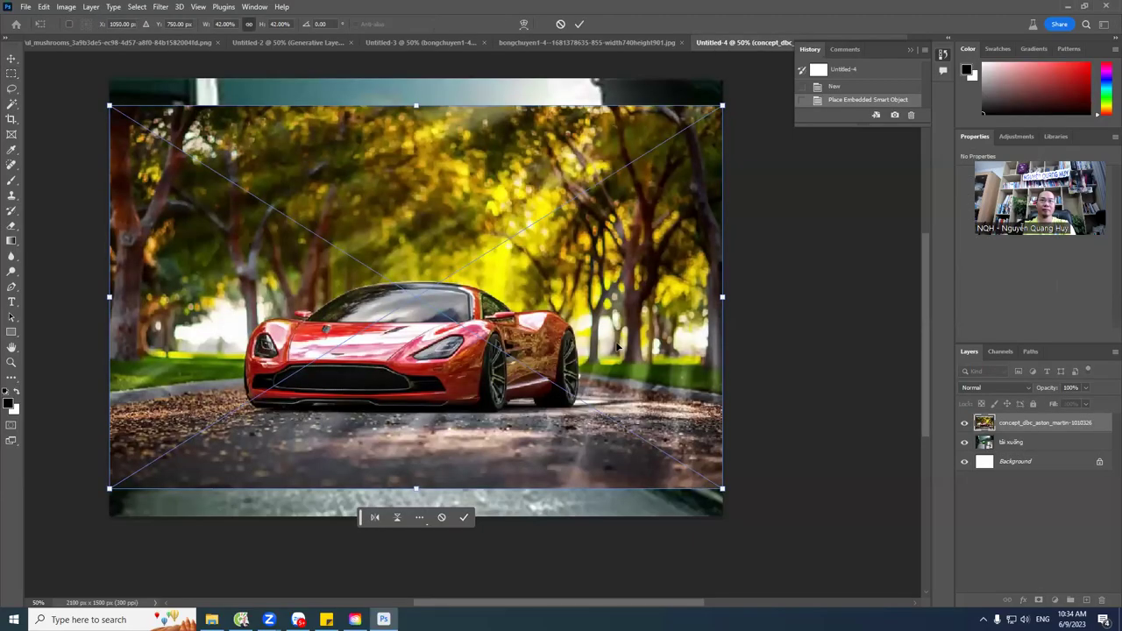
pyautogui.moveTo(626, 334); pyautogui.dragTo(616, 307)
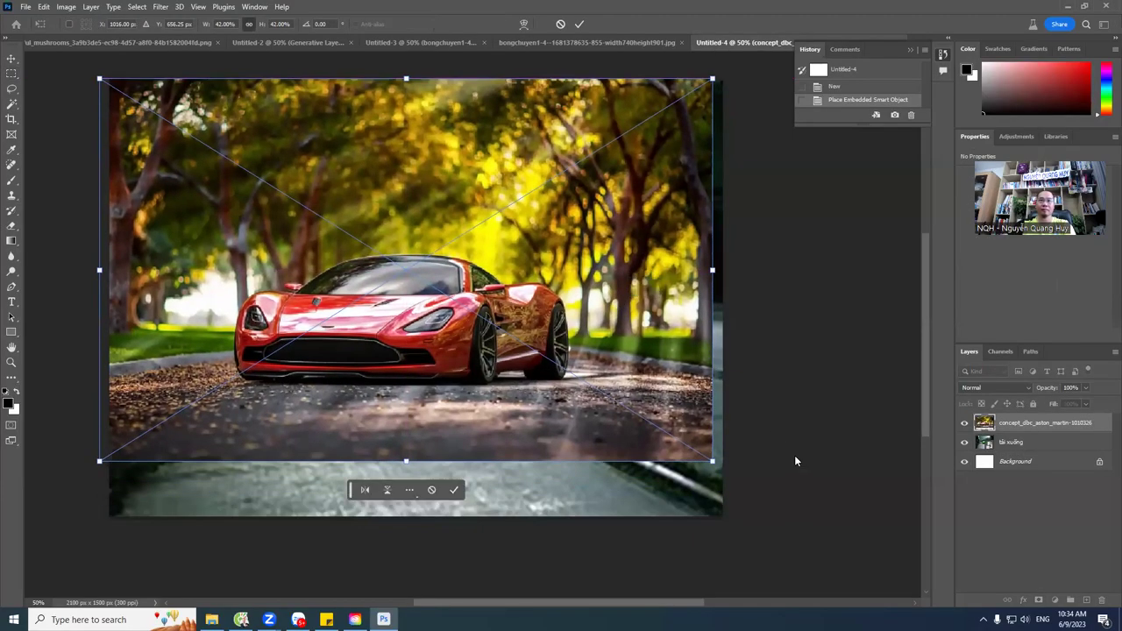
pyautogui.moveTo(715, 462); pyautogui.dragTo(807, 520)
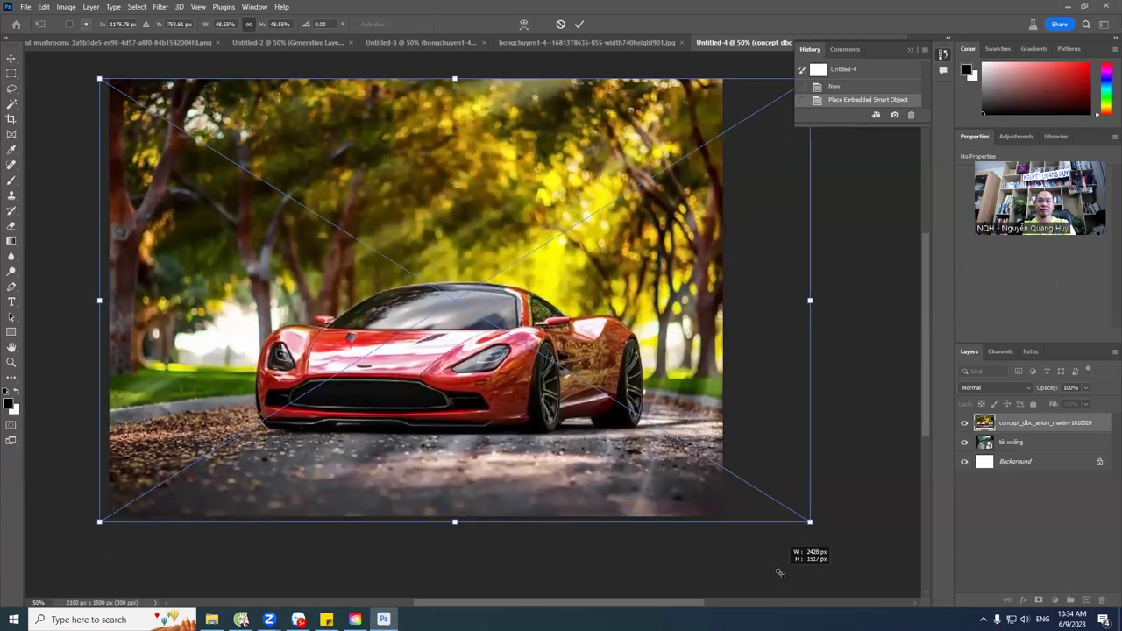
pyautogui.press('Return')
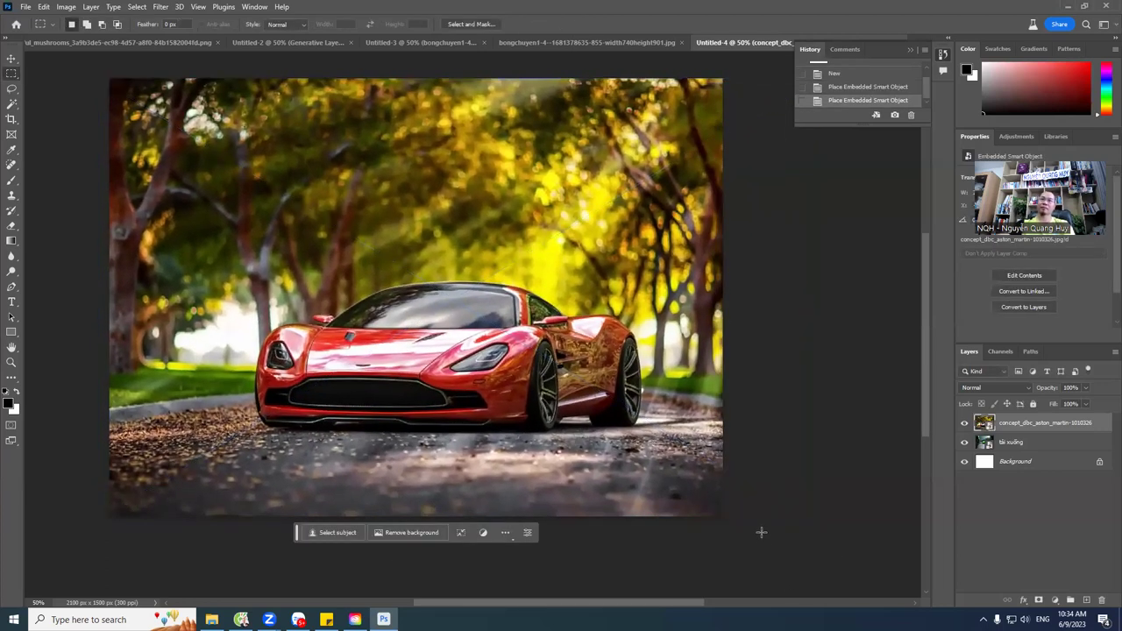
# Step: Marquee-select a rectangle around the red Aston Martin and generate with an empty prompt
pyautogui.click(11, 60)
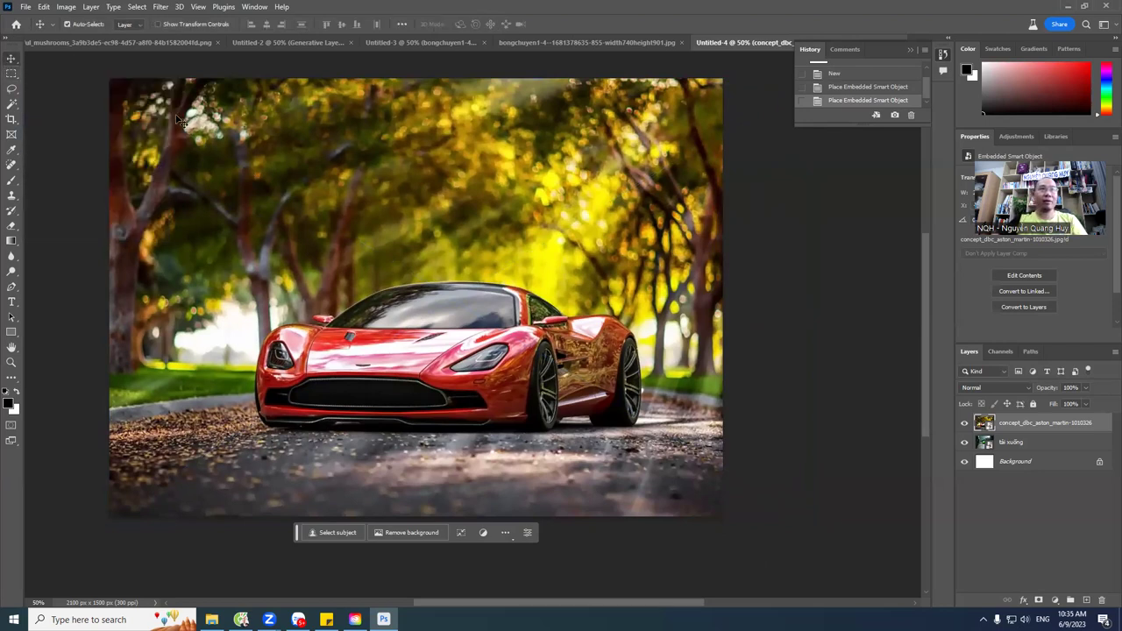
pyautogui.click(11, 76)
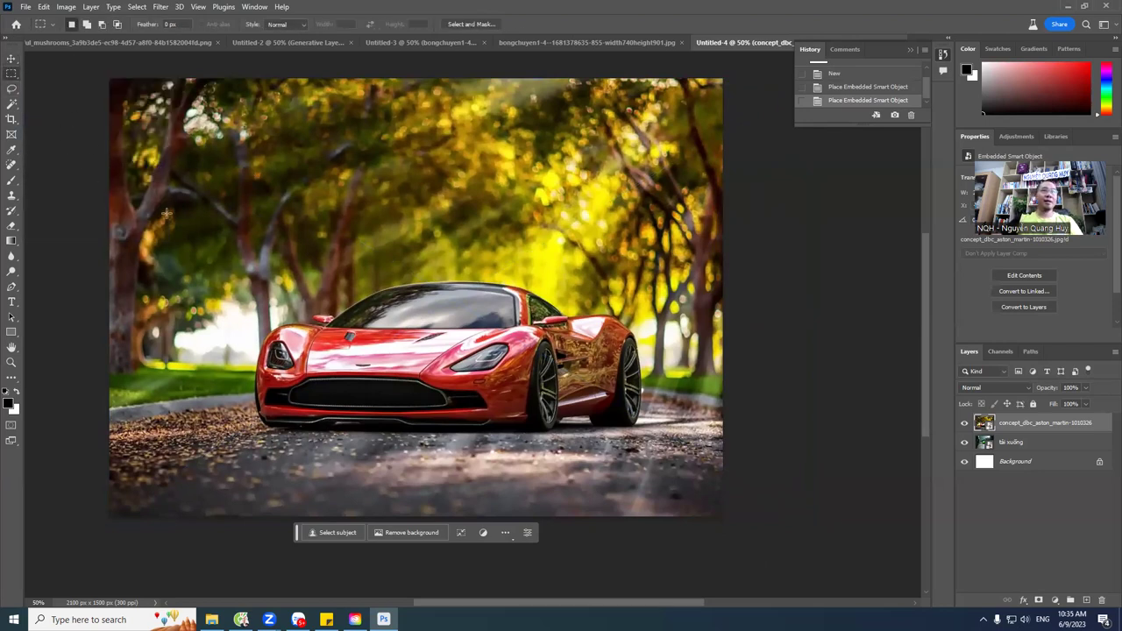
pyautogui.moveTo(255, 279); pyautogui.dragTo(657, 442)
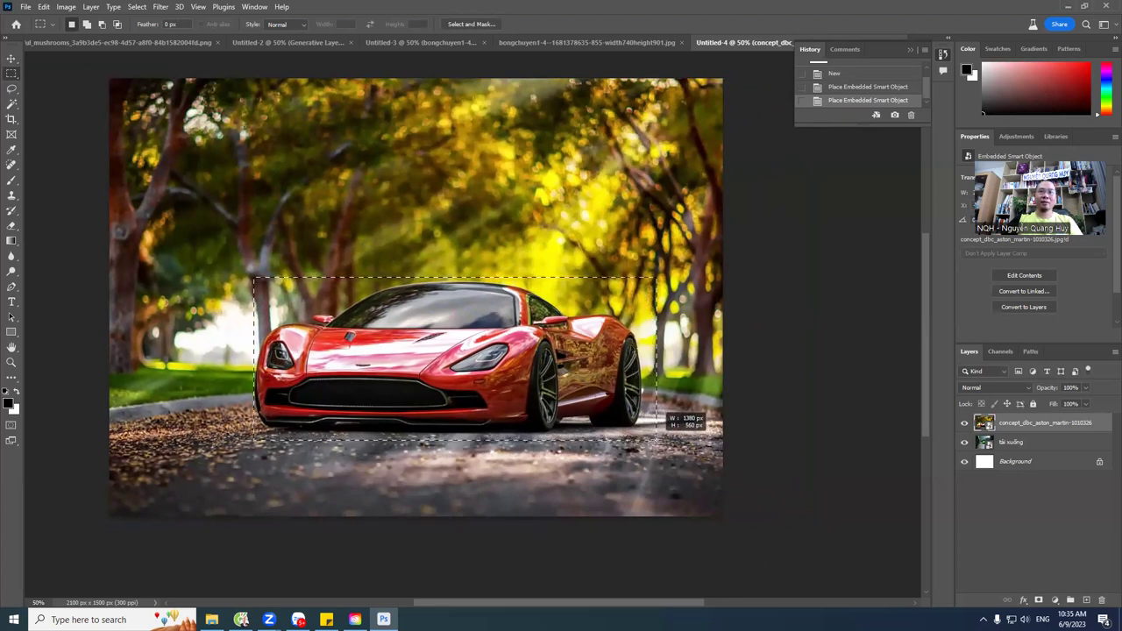
pyautogui.moveTo(631, 391); pyautogui.dragTo(626, 391)
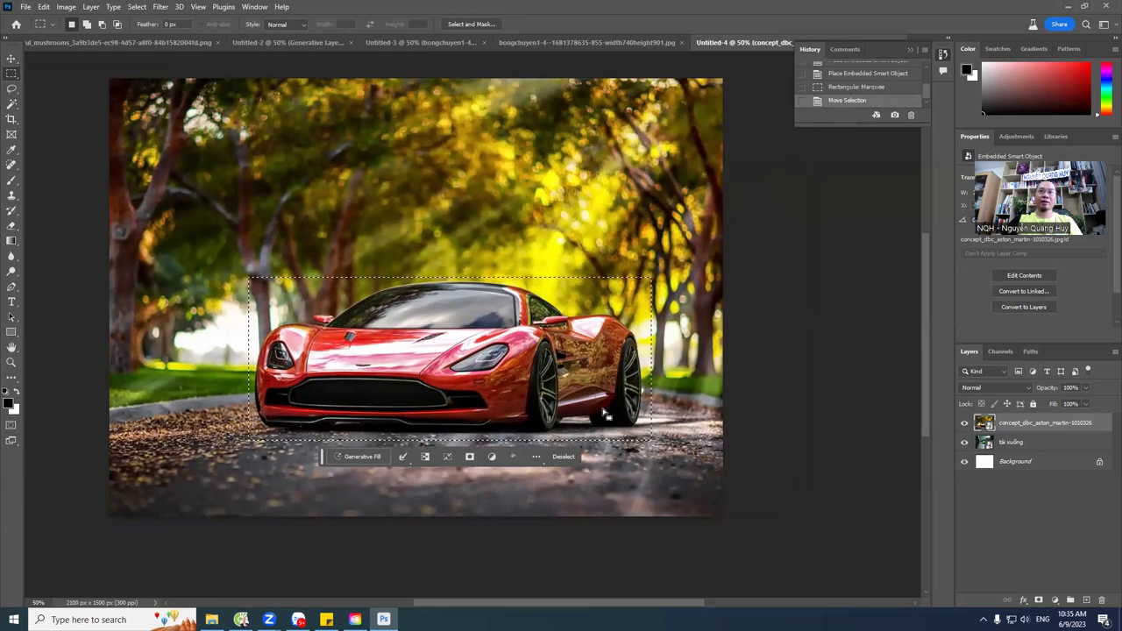
pyautogui.click(373, 455)
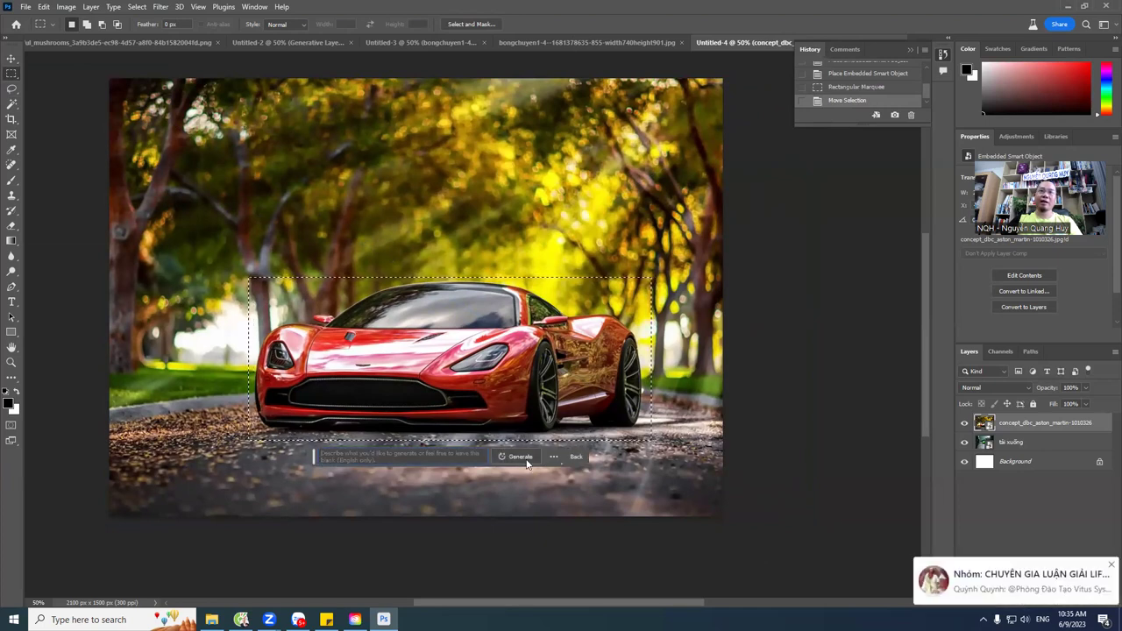
pyautogui.press('Return')
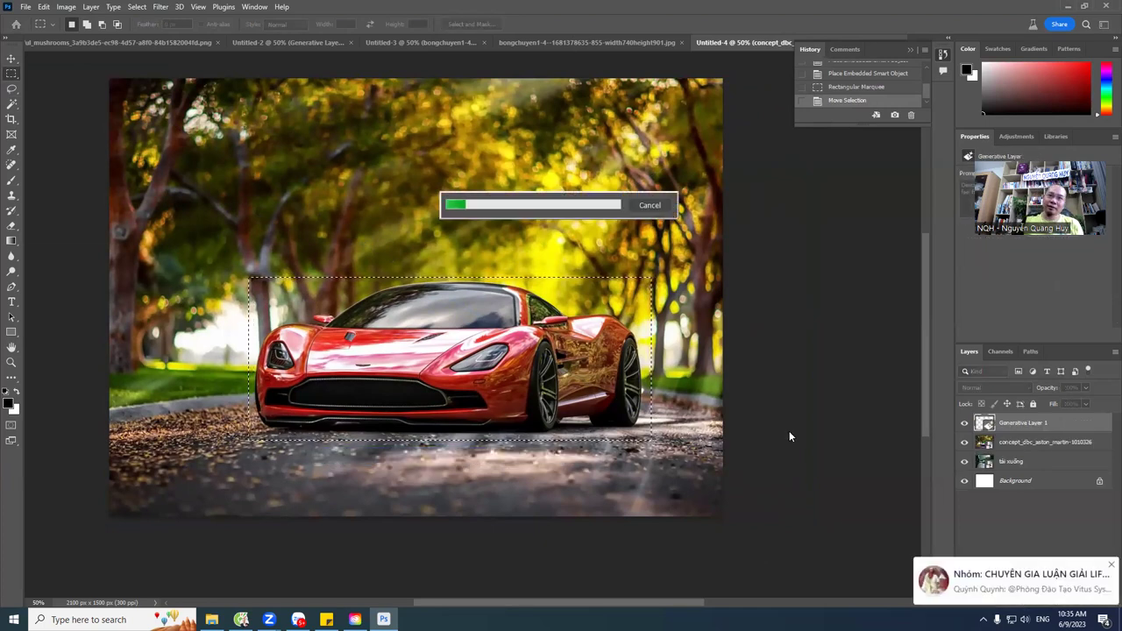
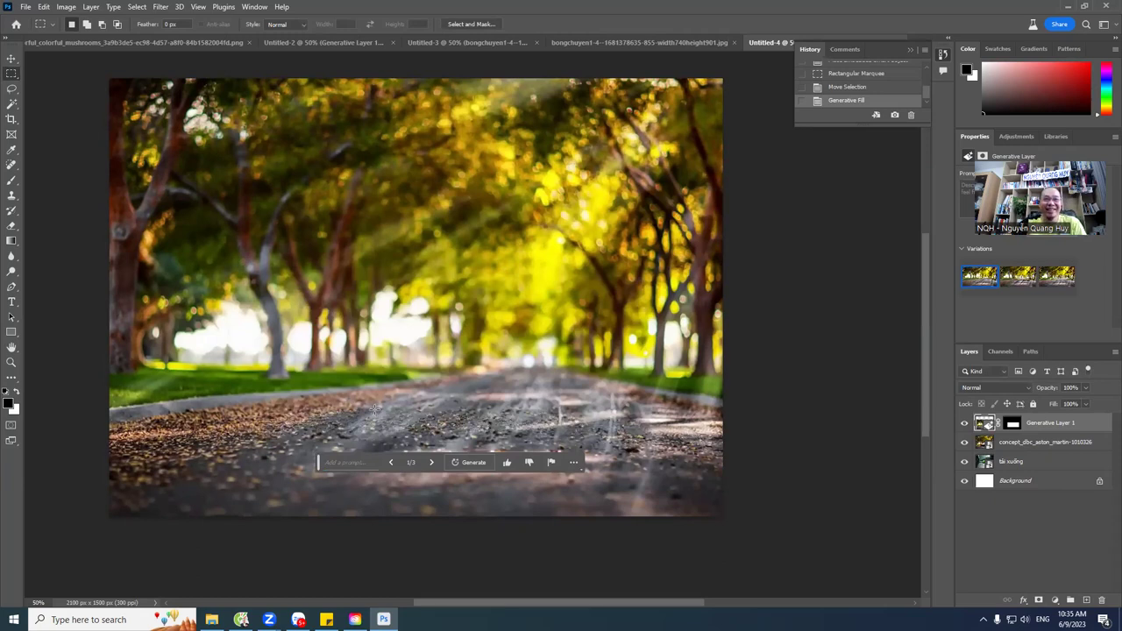
# Step: Choose the second of three Generative Fill variations and move the task bar to the top right
pyautogui.click(431, 463)
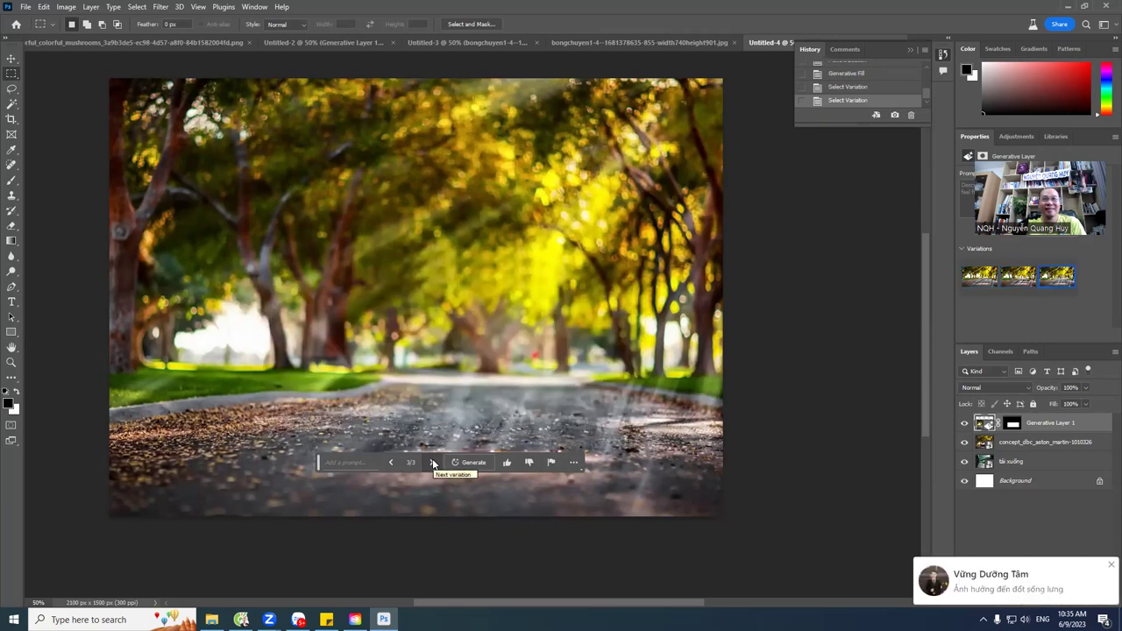
pyautogui.click(432, 462)
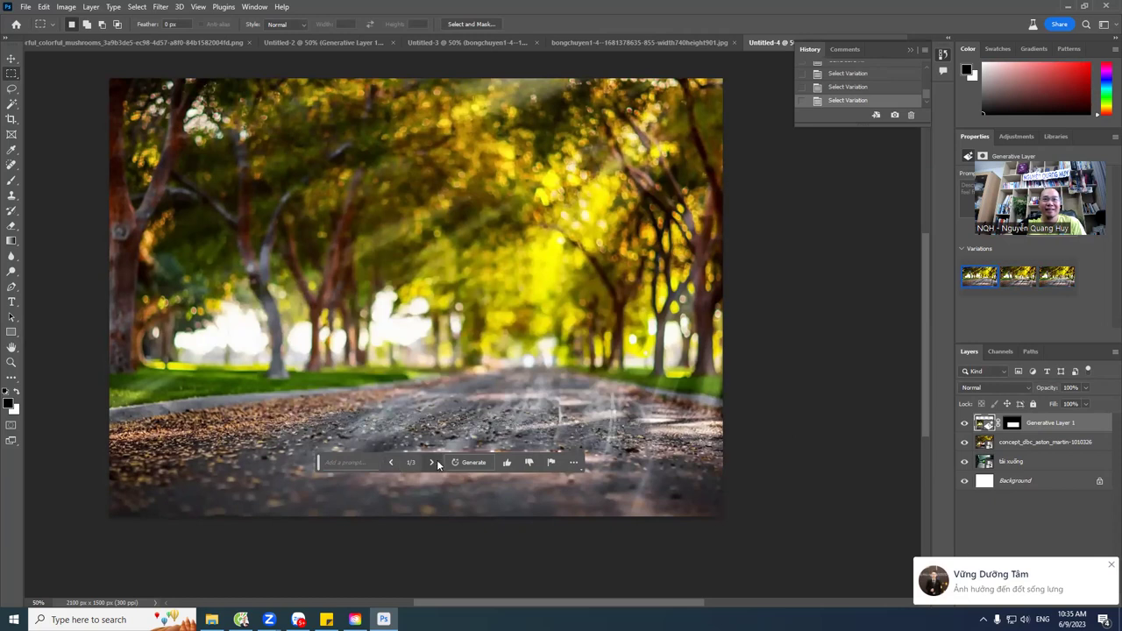
pyautogui.click(432, 462)
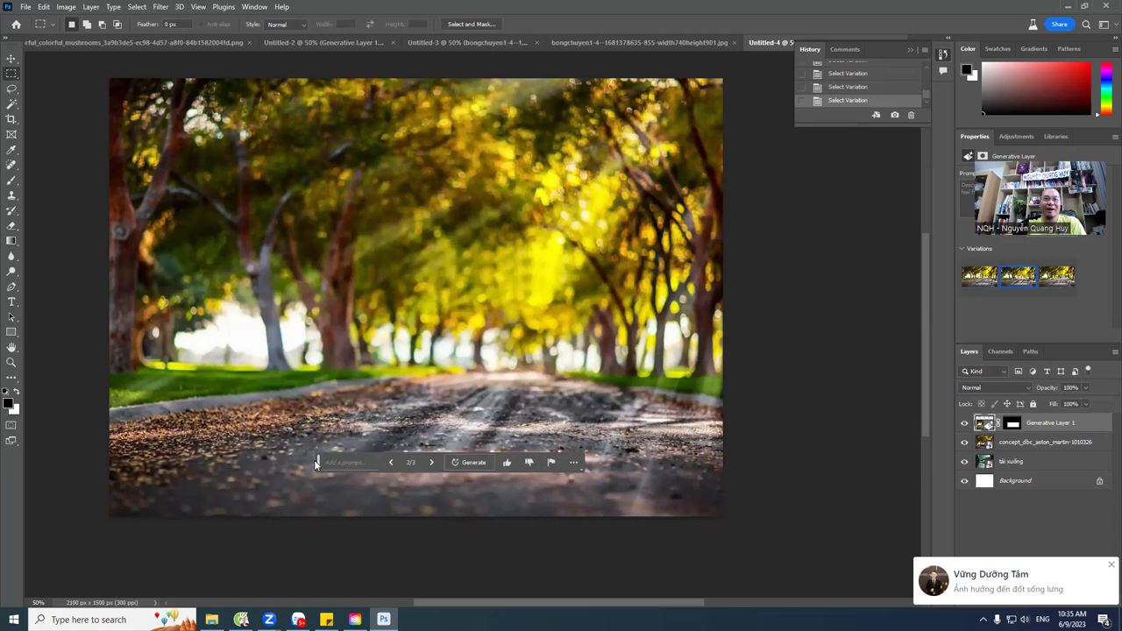
pyautogui.moveTo(316, 465); pyautogui.dragTo(628, 138)
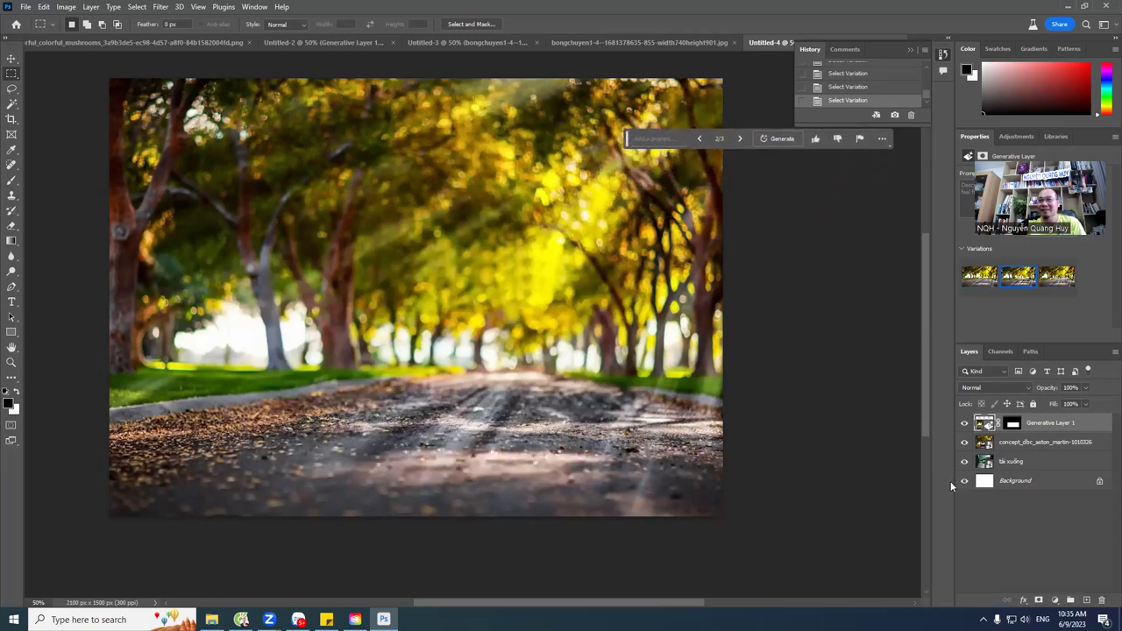
pyautogui.click(966, 424)
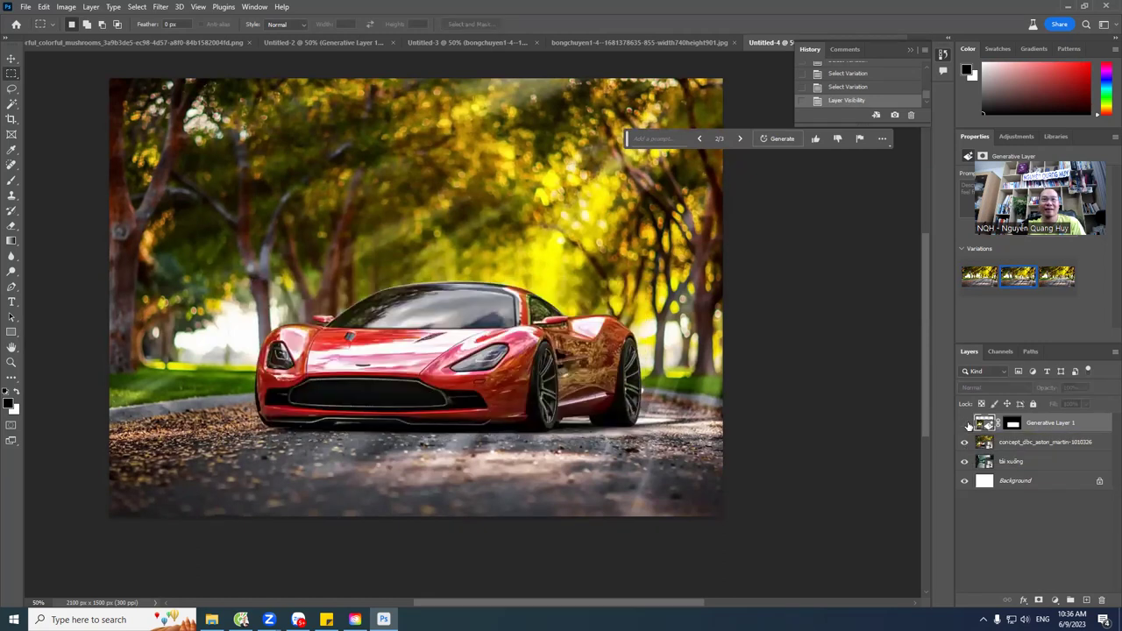
pyautogui.click(965, 424)
pyautogui.click(966, 423)
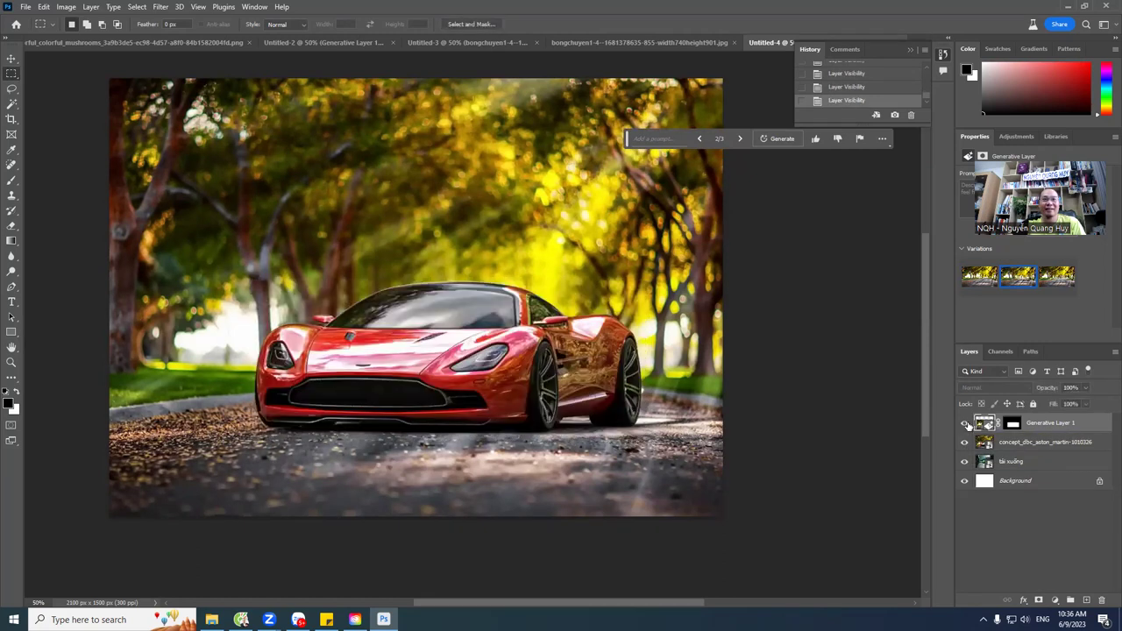
pyautogui.click(966, 424)
pyautogui.click(966, 424)
pyautogui.click(966, 423)
pyautogui.click(966, 424)
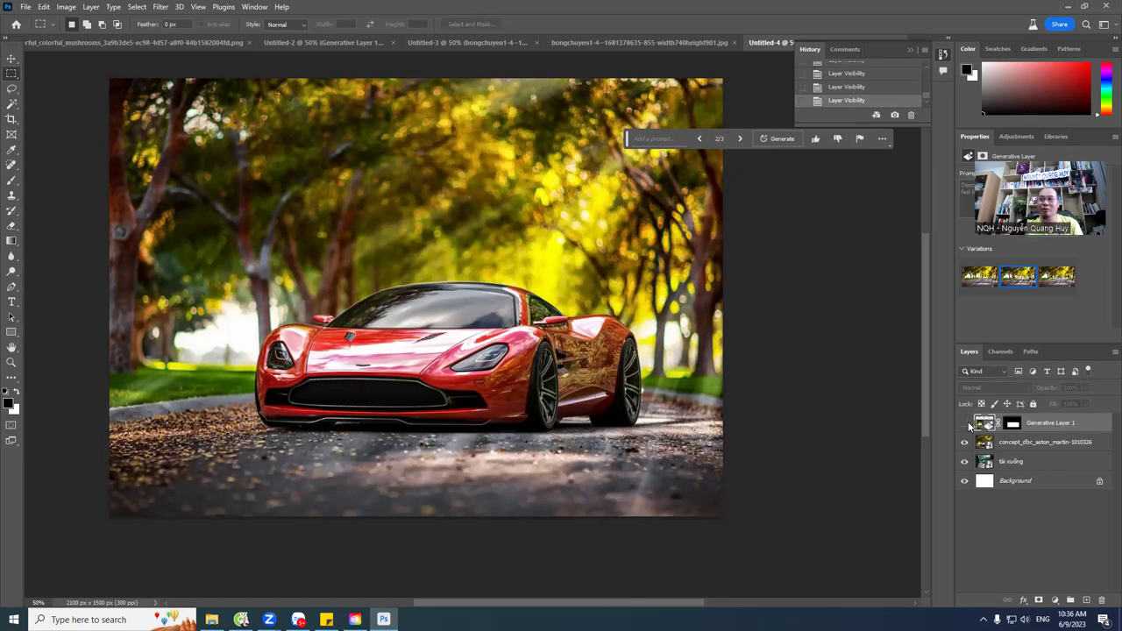
pyautogui.click(964, 423)
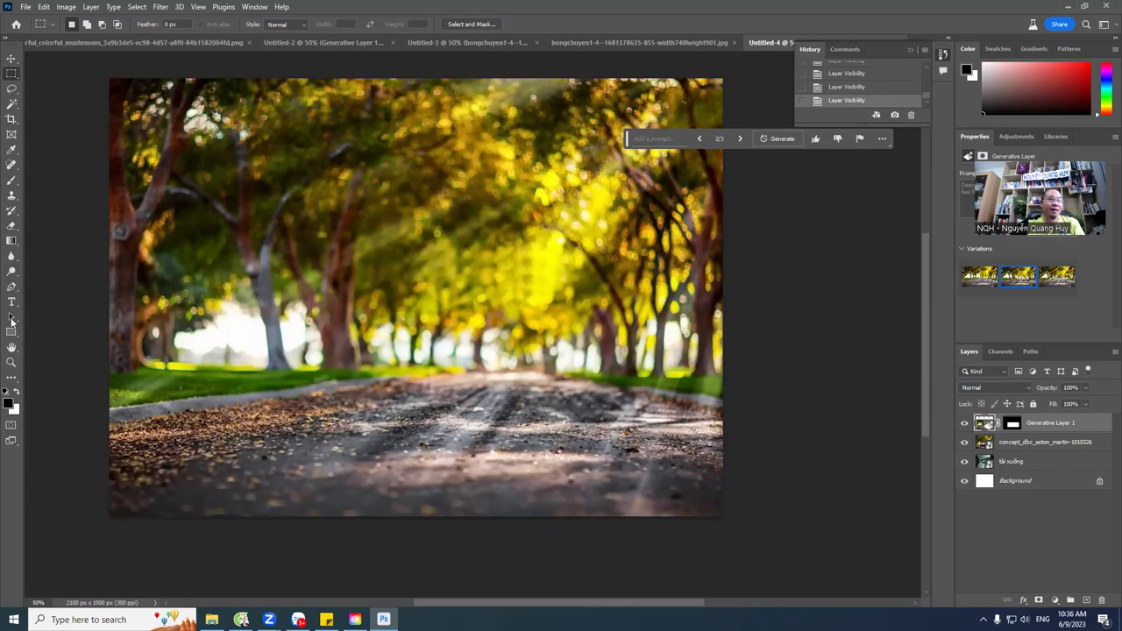
# Step: Trace a Pen path along the road's far edge to the image's right edge
pyautogui.click(11, 287)
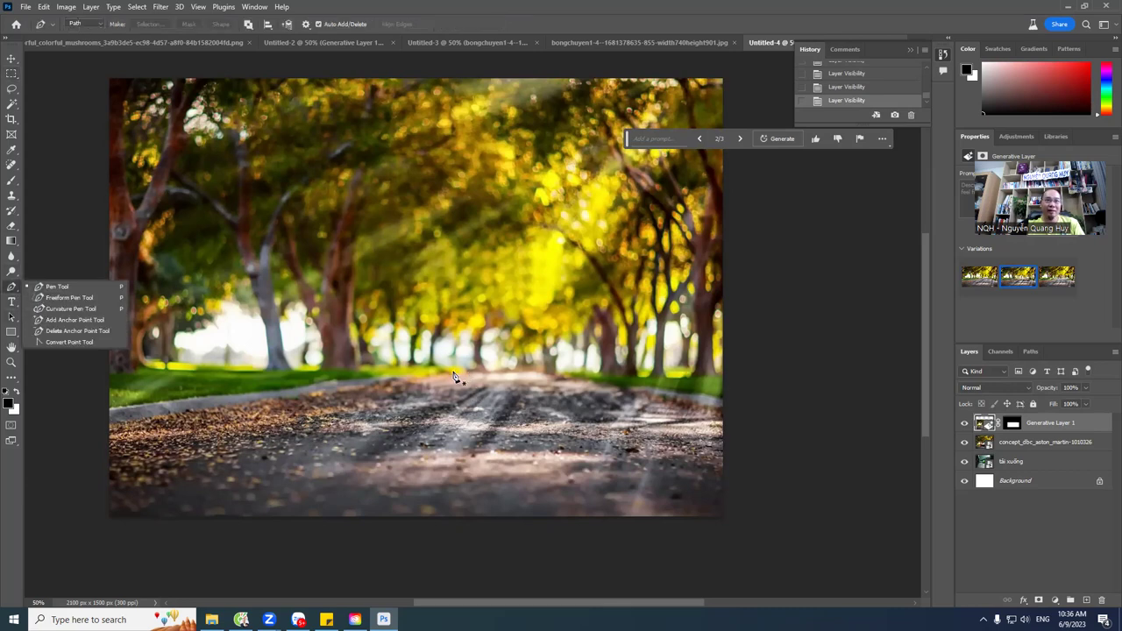
pyautogui.click(31, 431)
pyautogui.click(315, 399)
pyautogui.click(456, 375)
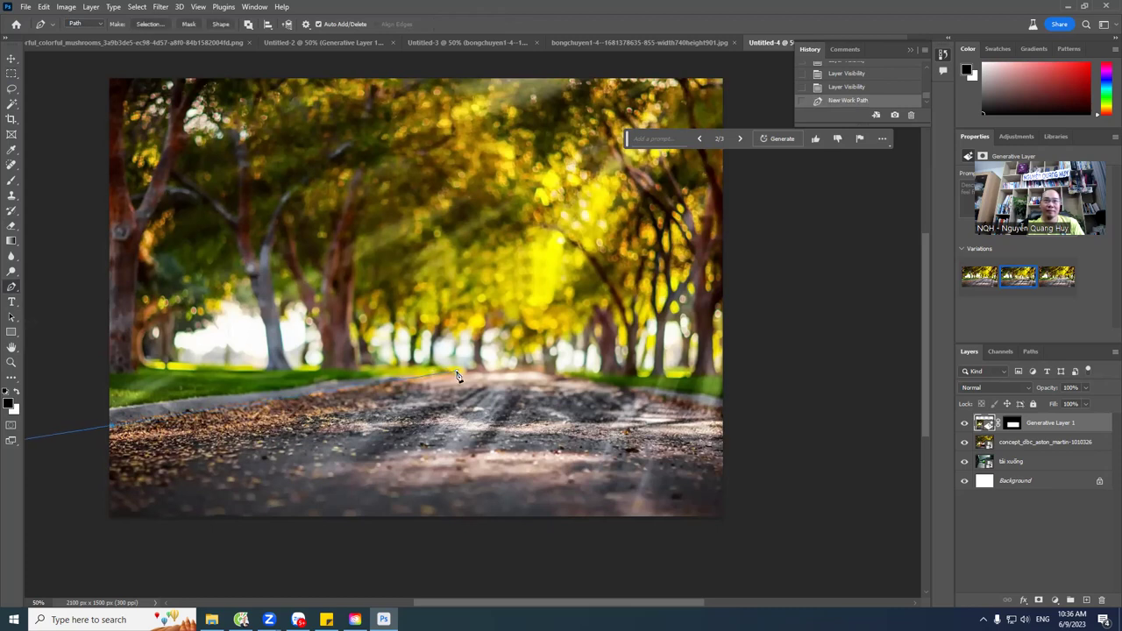
pyautogui.click(563, 377)
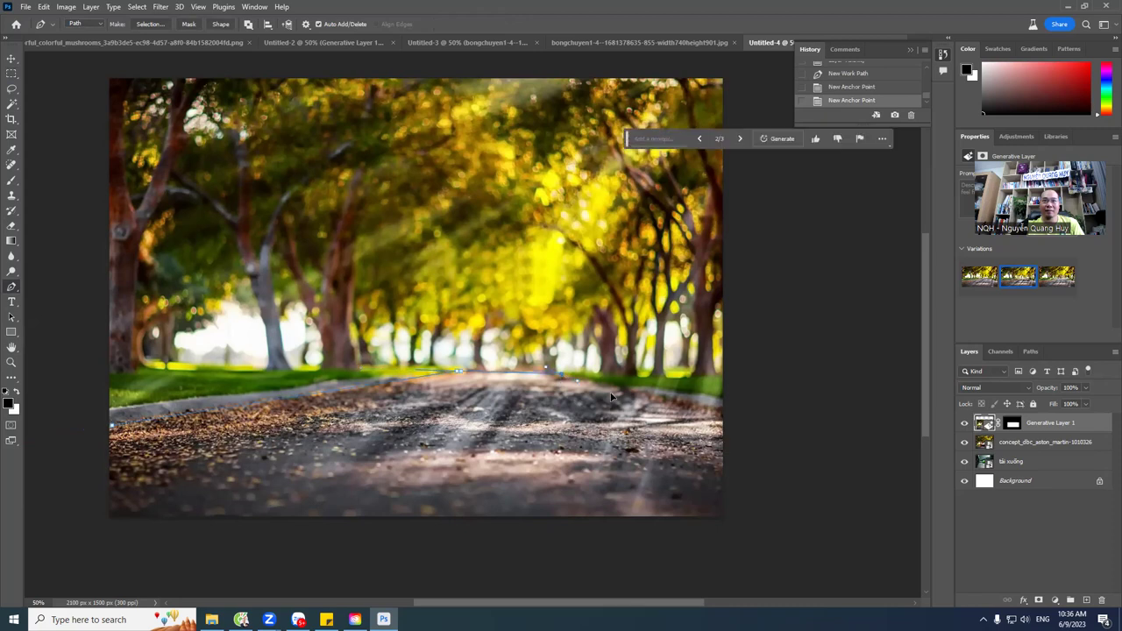
pyautogui.click(726, 411)
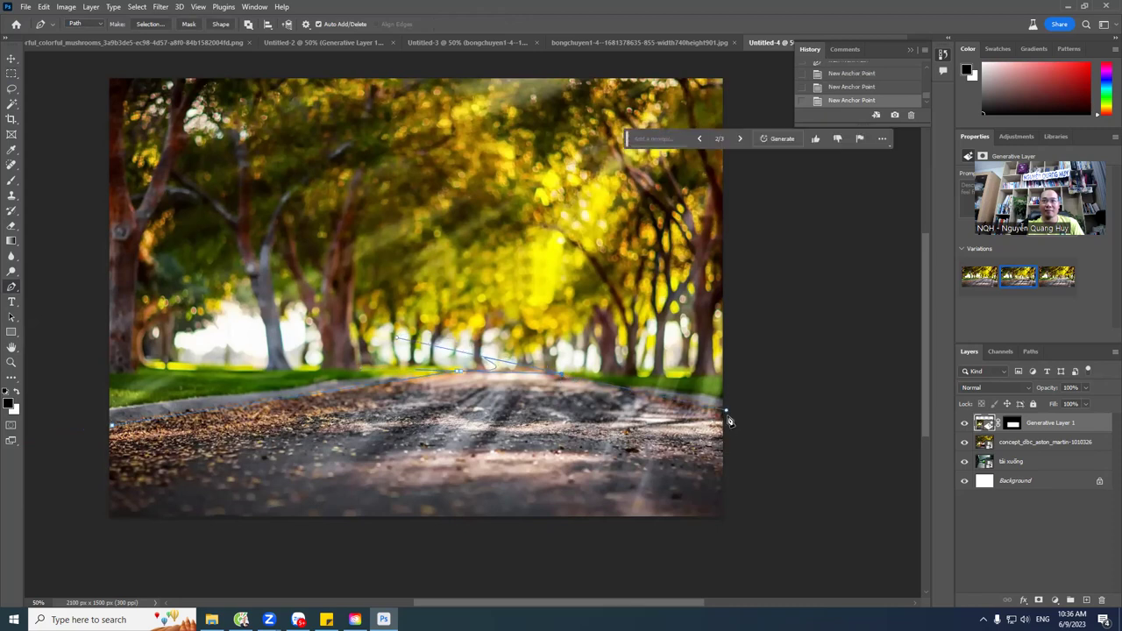
pyautogui.moveTo(726, 412)
pyautogui.mouseDown()
pyautogui.moveTo(656, 409)
pyautogui.moveTo(681, 370)
pyautogui.mouseUp()
pyautogui.moveTo(713, 322); pyautogui.dragTo(662, 455)
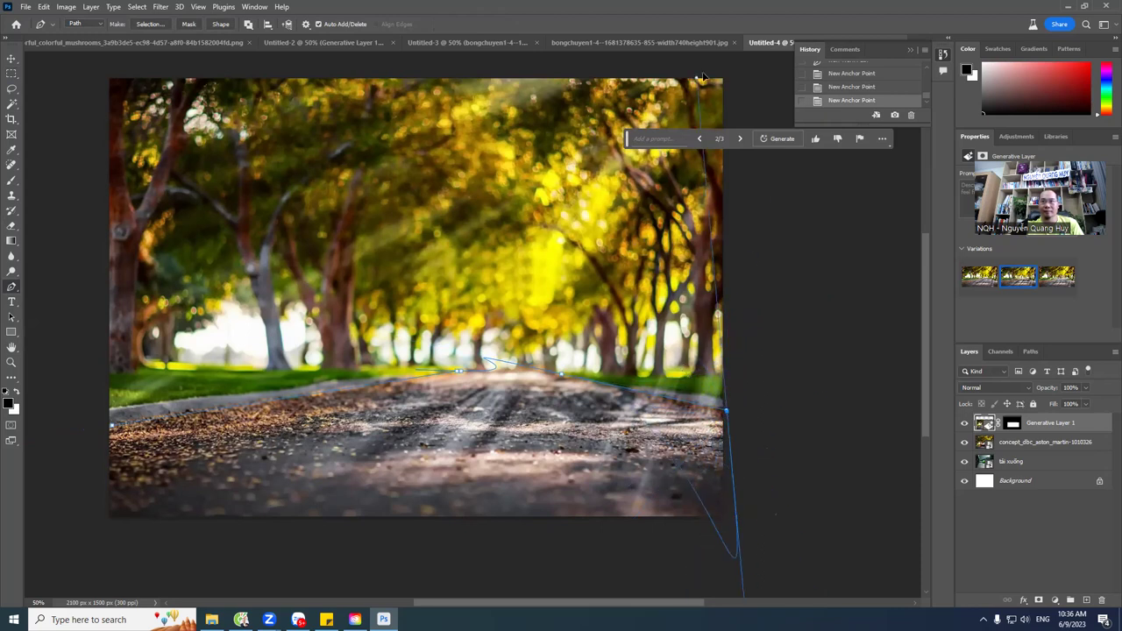
# Step: Extend the path around the bottom of the image, undoing and restoring stray points
pyautogui.click(102, 530)
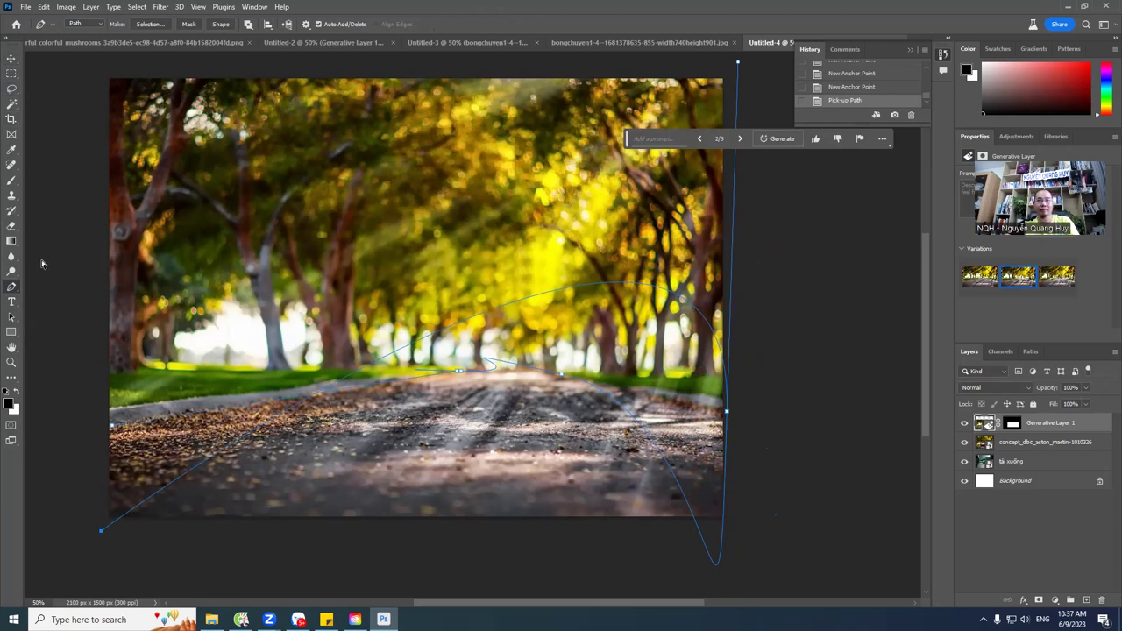
pyautogui.hotkey('ctrl', 'z')
pyautogui.hotkey('ctrl', 'z')
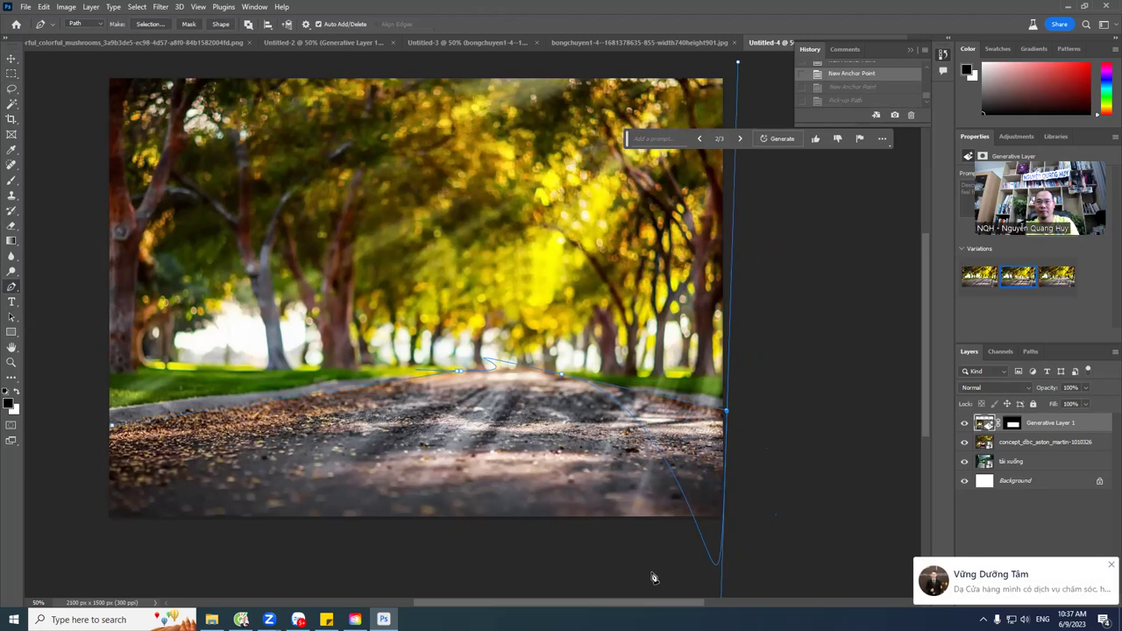
pyautogui.click(683, 576)
pyautogui.moveTo(685, 576)
pyautogui.mouseDown()
pyautogui.moveTo(516, 494)
pyautogui.moveTo(72, 519)
pyautogui.mouseUp()
pyautogui.moveTo(108, 552); pyautogui.dragTo(94, 424)
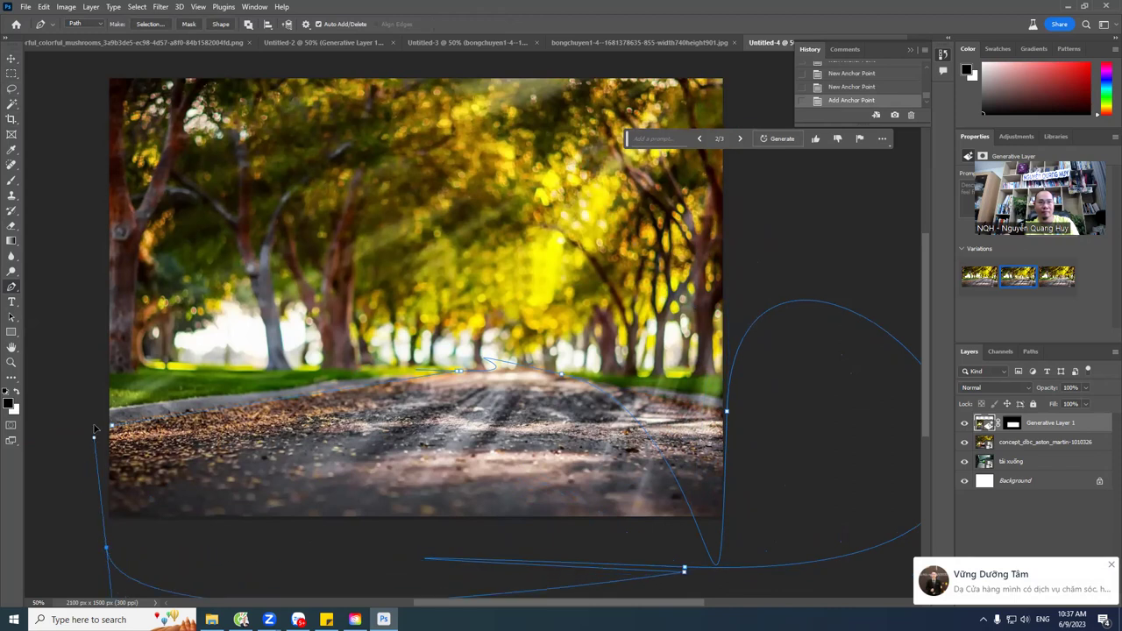
pyautogui.click(112, 427)
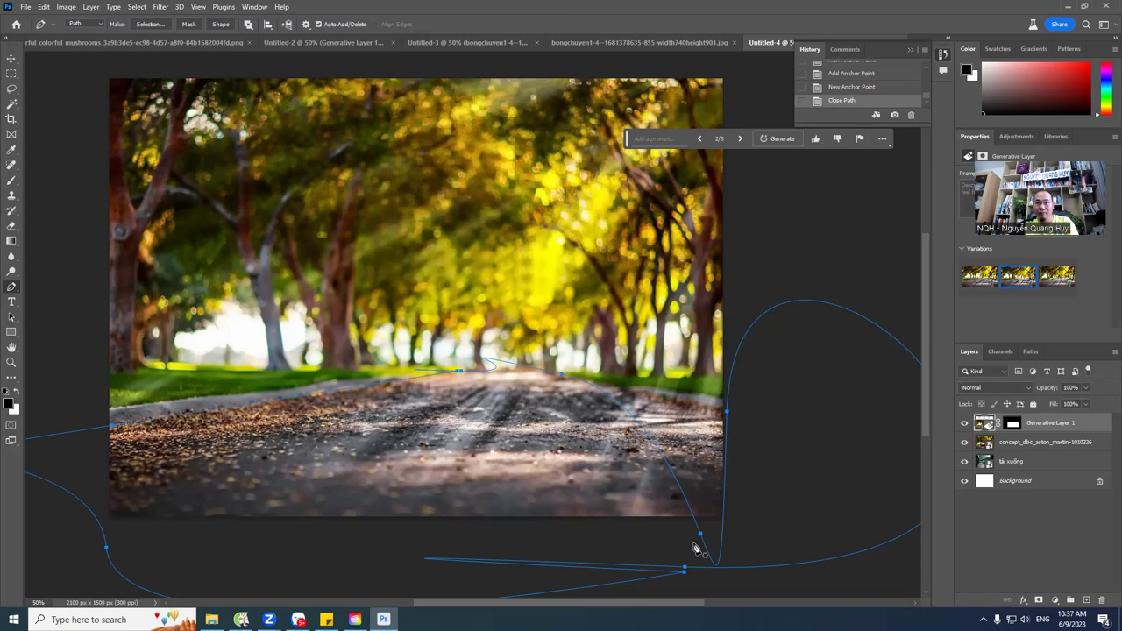
pyautogui.moveTo(710, 558)
pyautogui.mouseDown()
pyautogui.moveTo(690, 313)
pyautogui.moveTo(611, 523)
pyautogui.mouseUp()
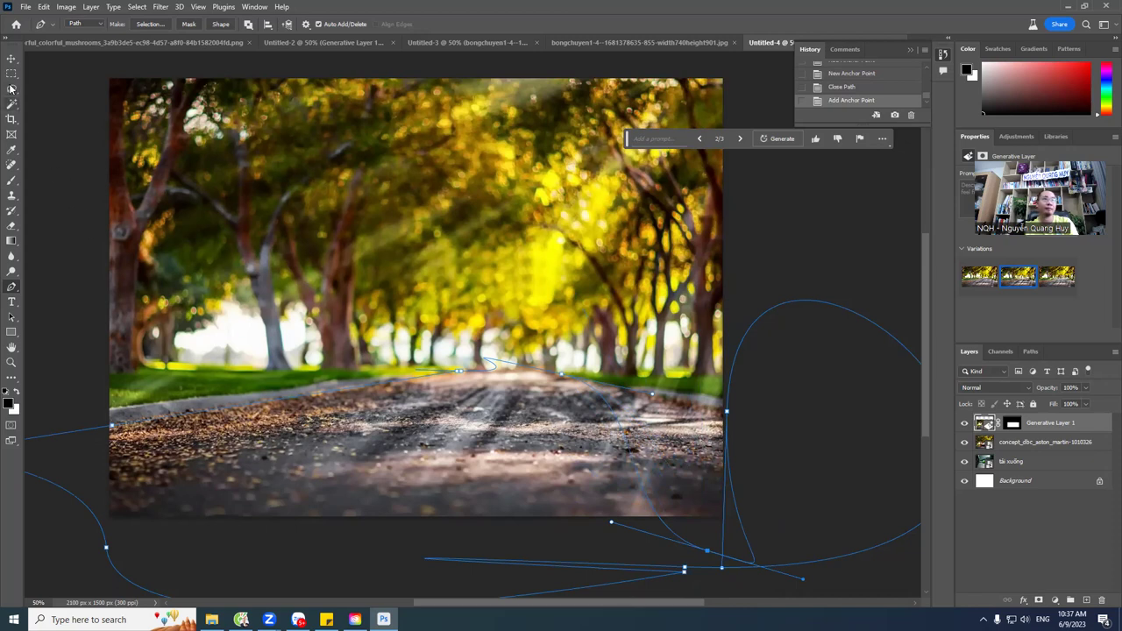
pyautogui.hotkey('ctrl', 'z')
pyautogui.hotkey('ctrl', 'z')
pyautogui.hotkey('ctrl', 'z')
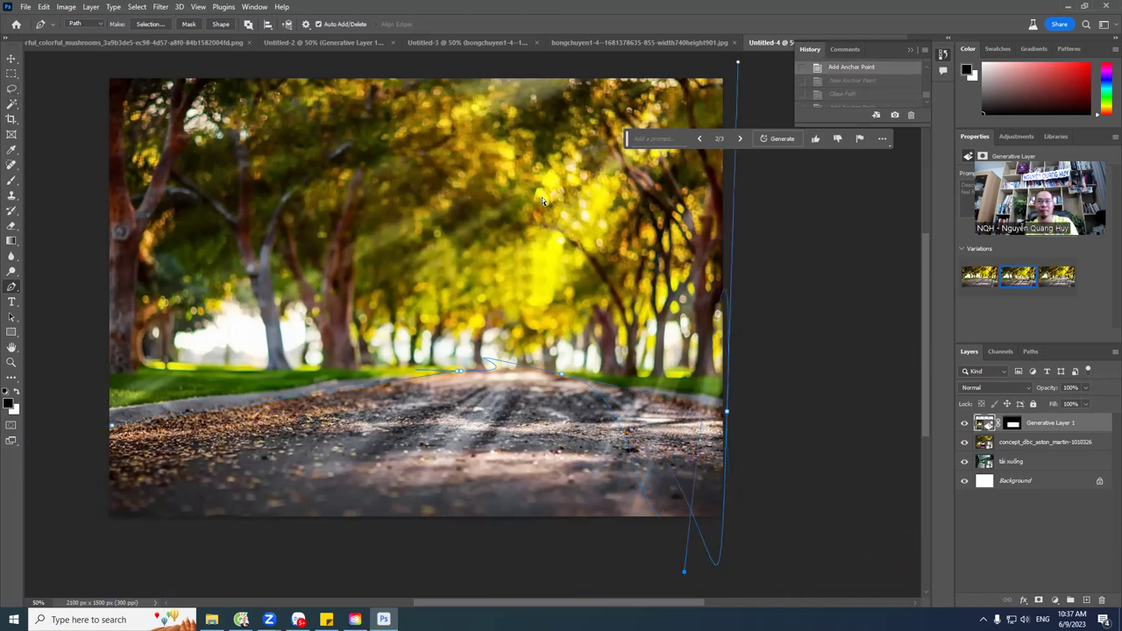
pyautogui.hotkey('ctrl', 'z')
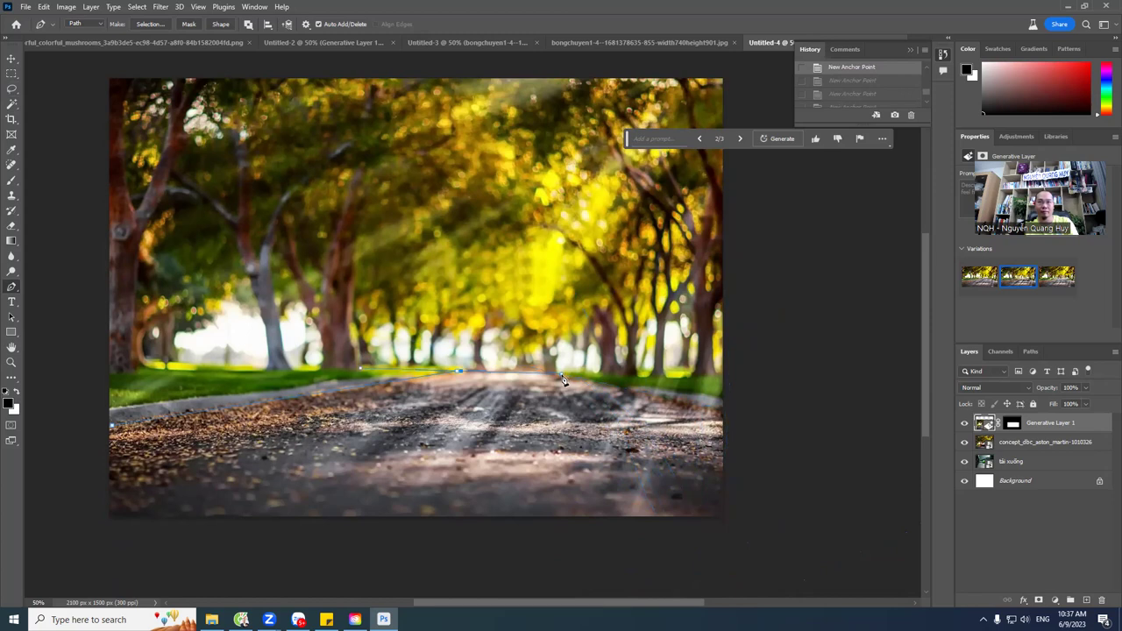
pyautogui.hotkey('ctrl', 'shift', 'z')
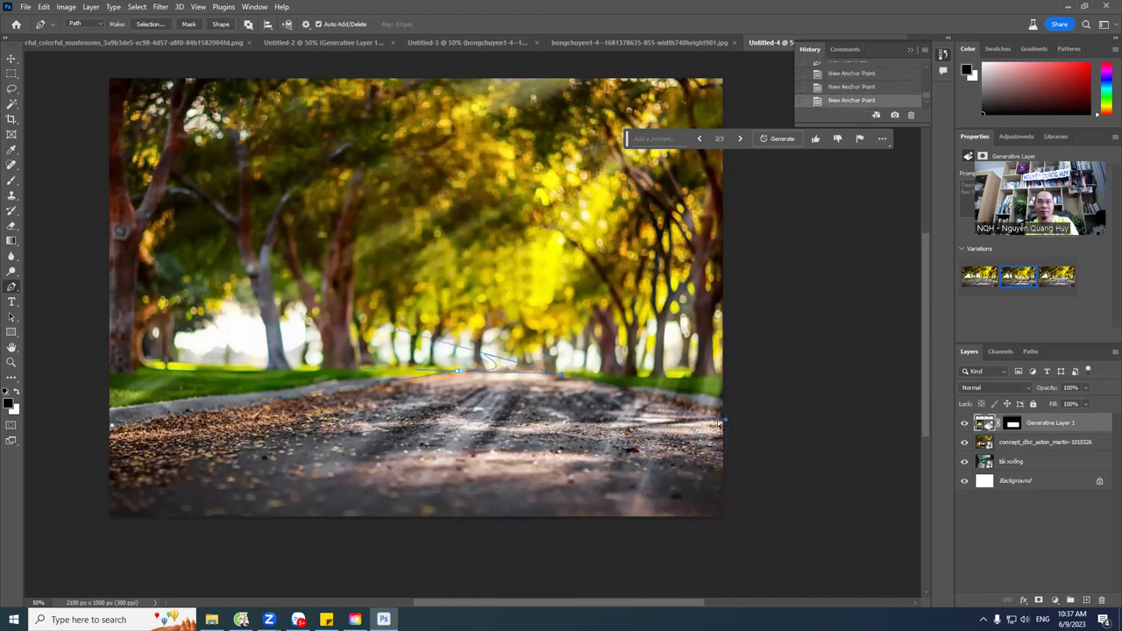
pyautogui.hotkey('ctrl', 'shift', 'z')
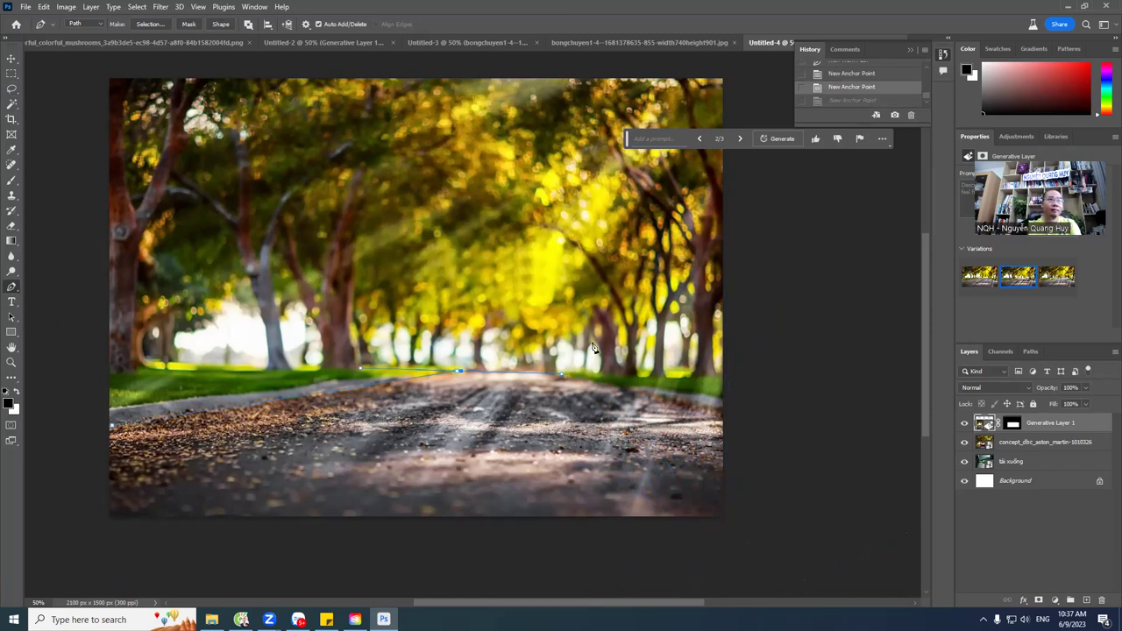
# Step: Run the path down the right side to the image's bottom-right corner
pyautogui.click(564, 378)
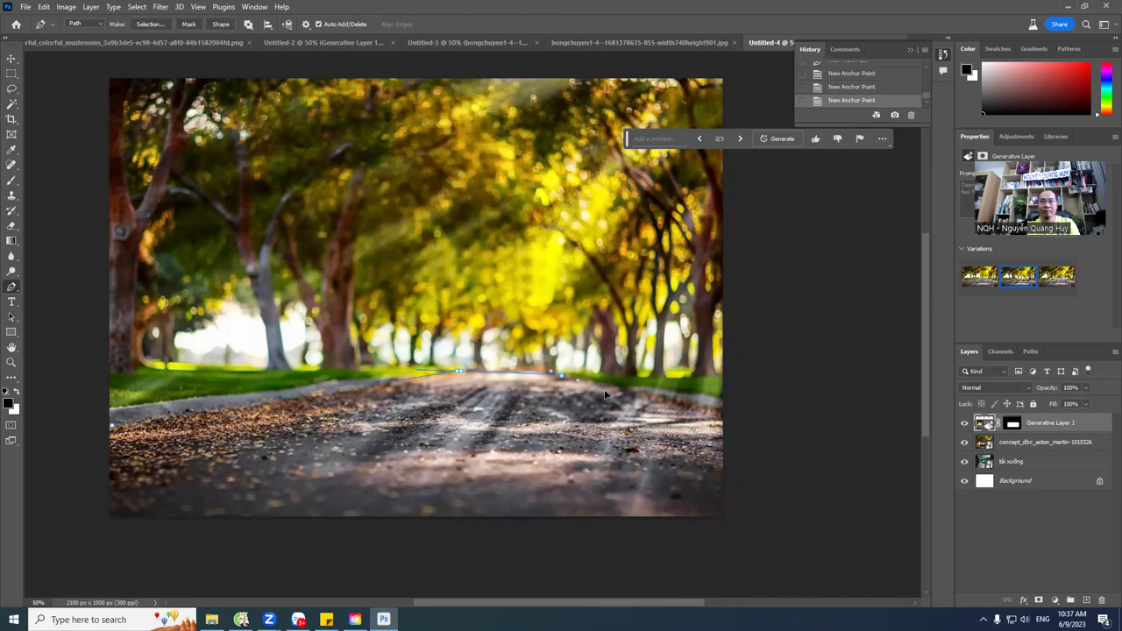
pyautogui.moveTo(605, 394)
pyautogui.mouseDown()
pyautogui.moveTo(769, 418)
pyautogui.moveTo(725, 508)
pyautogui.mouseUp()
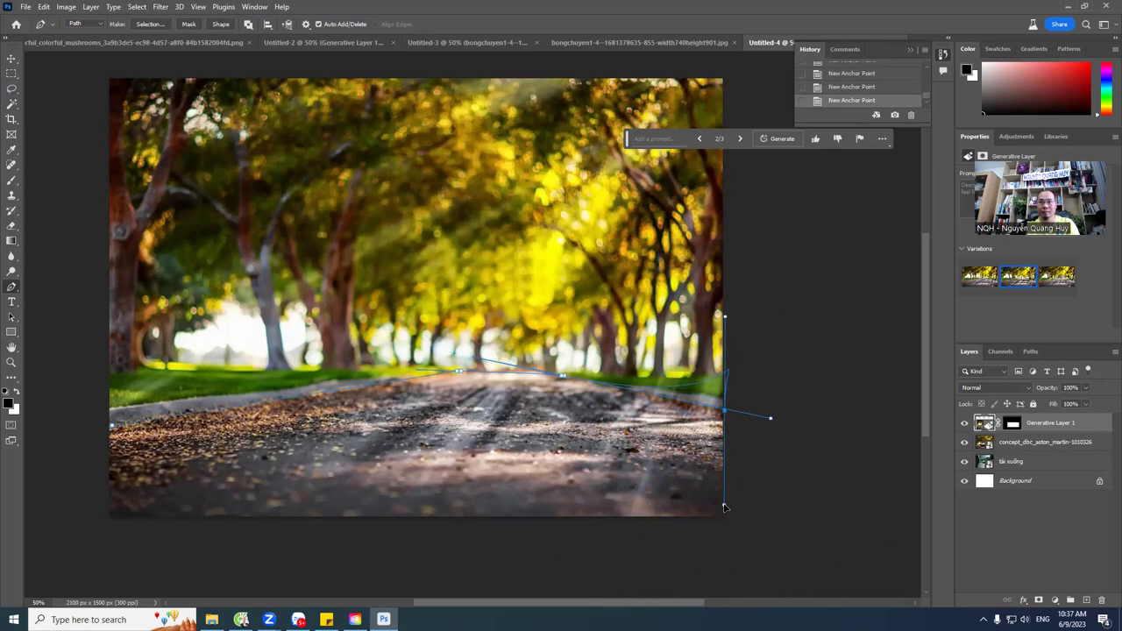
pyautogui.click(724, 506)
pyautogui.moveTo(113, 434); pyautogui.dragTo(172, 542)
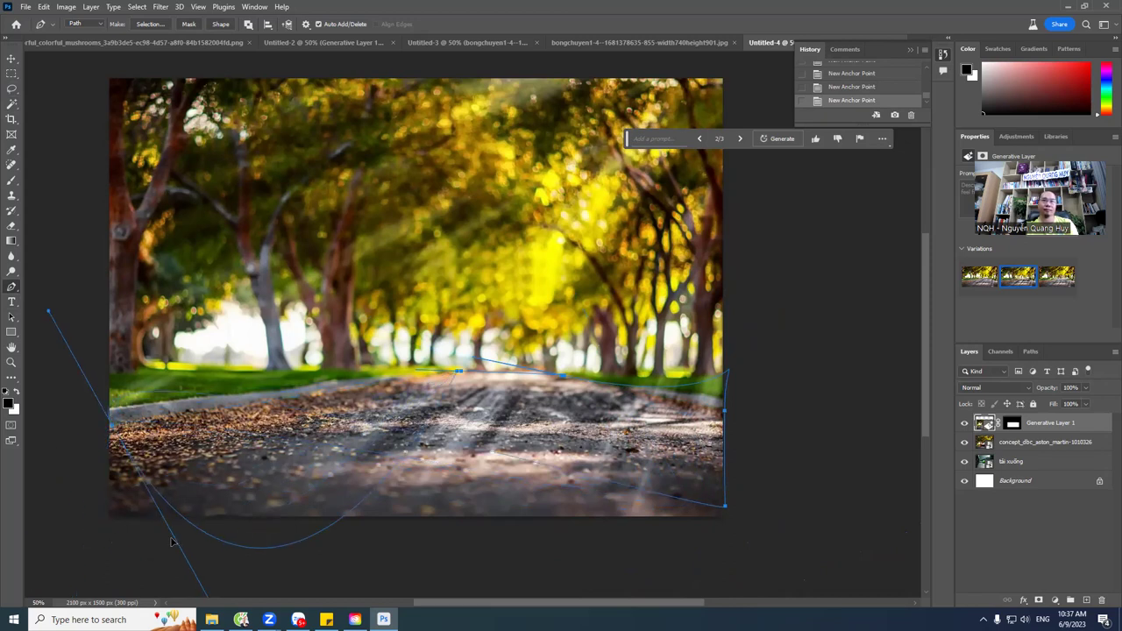
pyautogui.hotkey('ctrl', 'z')
pyautogui.hotkey('ctrl', 'z')
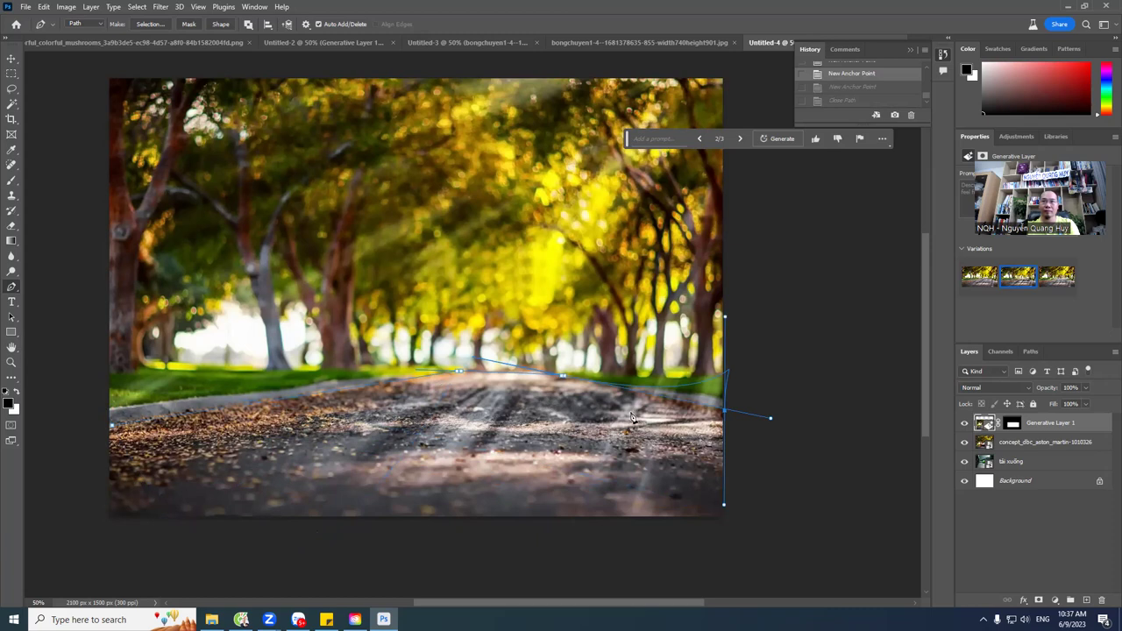
pyautogui.click(724, 506)
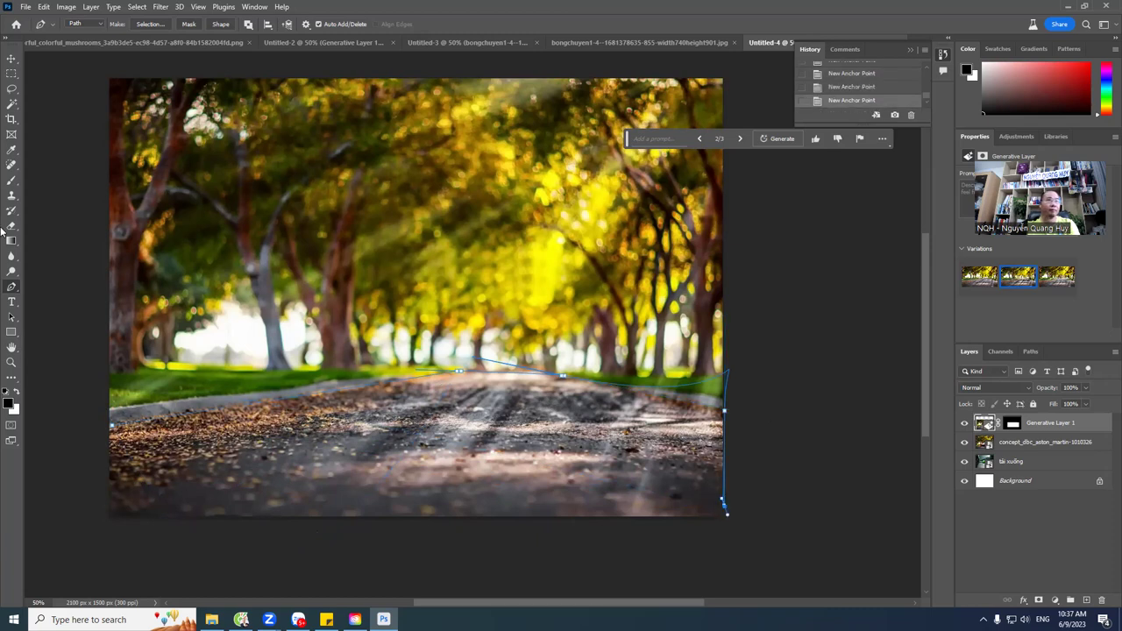
# Step: Lasso-select the foreground road along its edges and start a Generative Fill for it
pyautogui.click(11, 89)
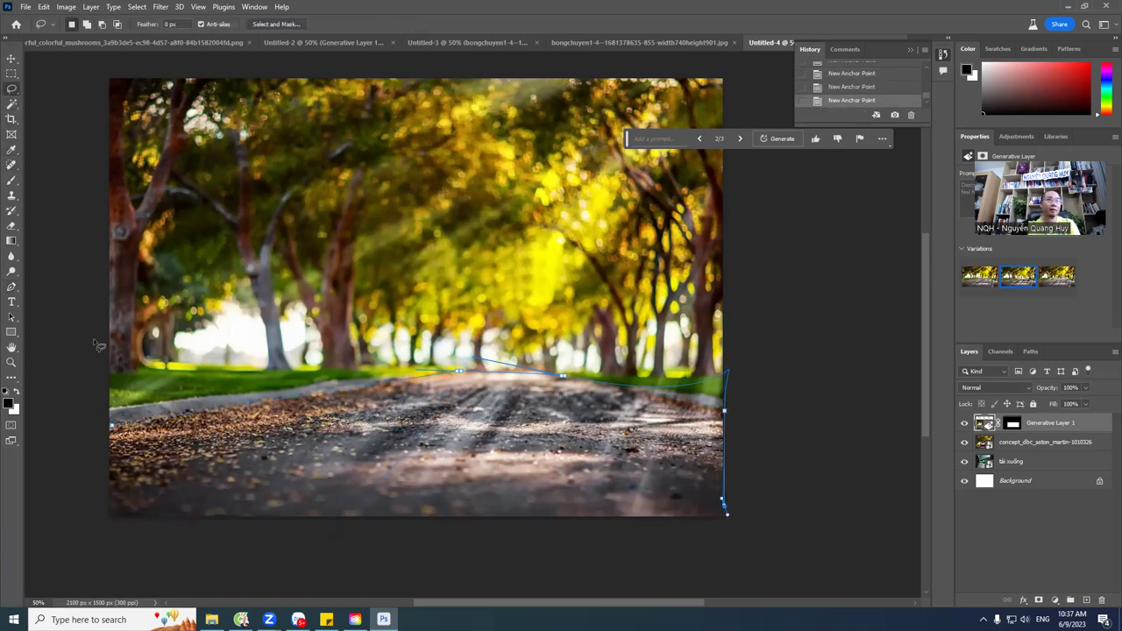
pyautogui.moveTo(110, 426); pyautogui.dragTo(418, 399)
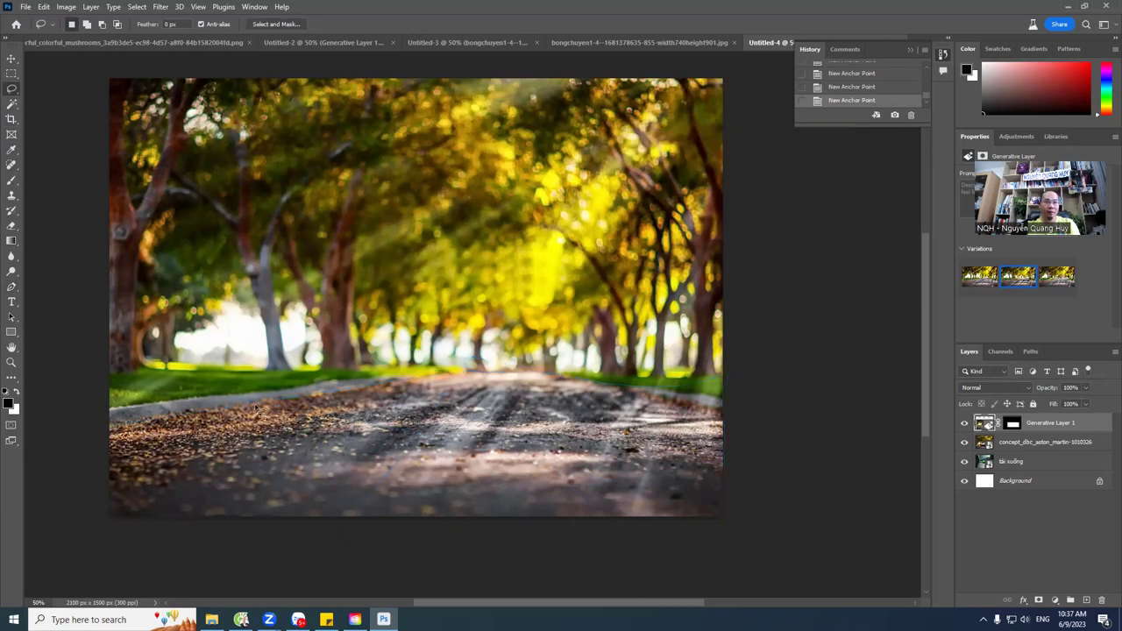
pyautogui.hotkey('ctrl', 'z')
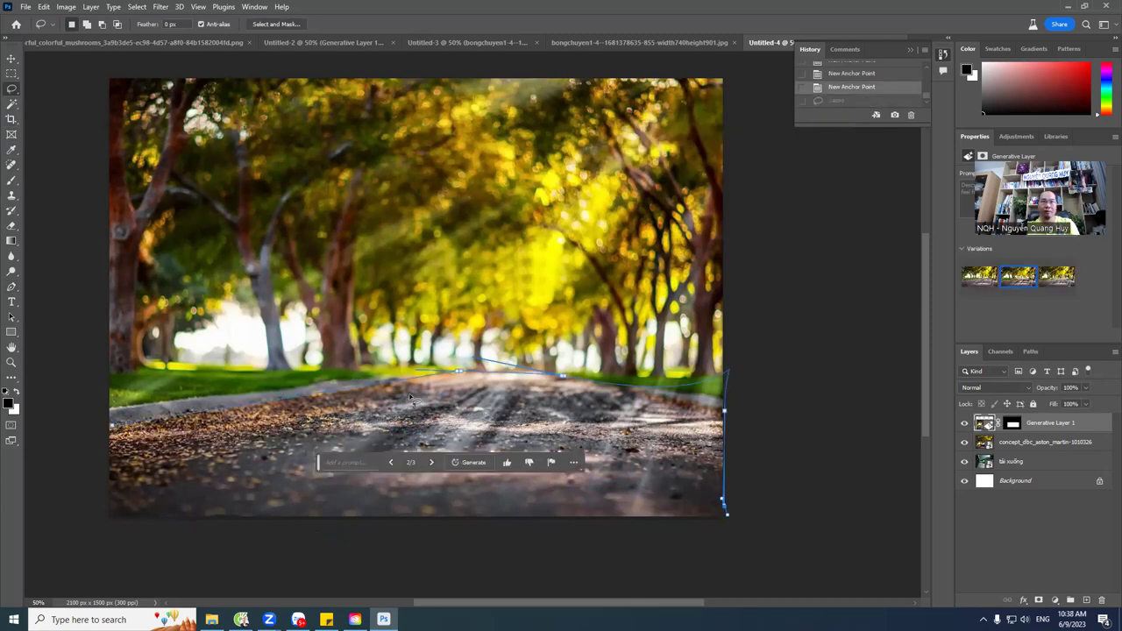
pyautogui.moveTo(455, 375)
pyautogui.mouseDown()
pyautogui.moveTo(112, 498)
pyautogui.moveTo(602, 563)
pyautogui.moveTo(744, 546)
pyautogui.moveTo(733, 432)
pyautogui.moveTo(563, 380)
pyautogui.moveTo(455, 372)
pyautogui.mouseUp()
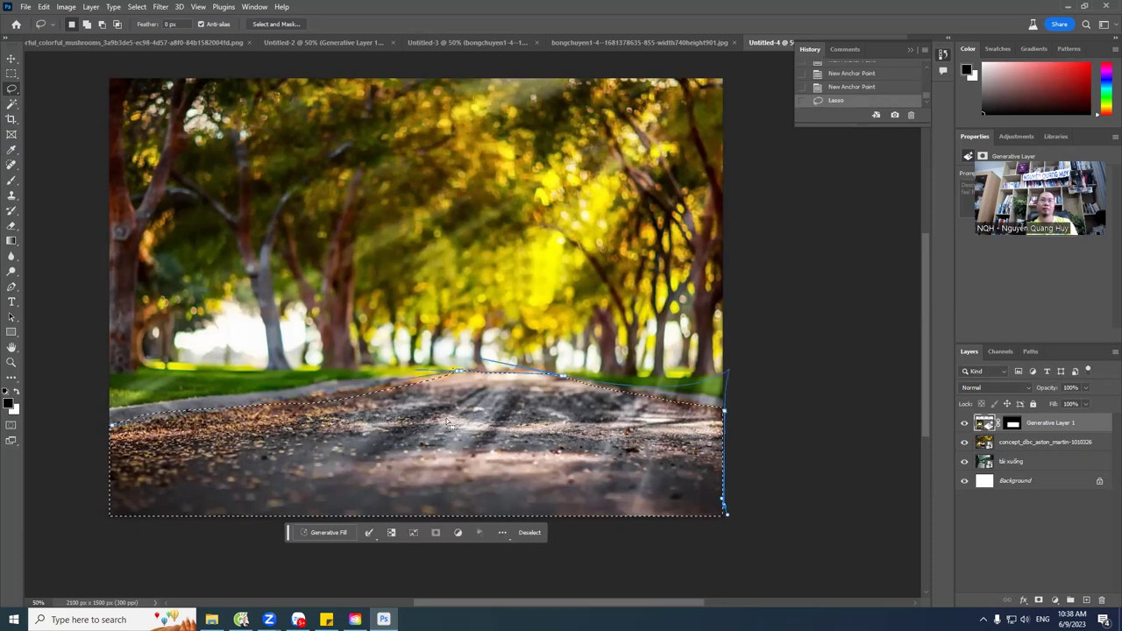
pyautogui.moveTo(258, 410); pyautogui.dragTo(382, 386)
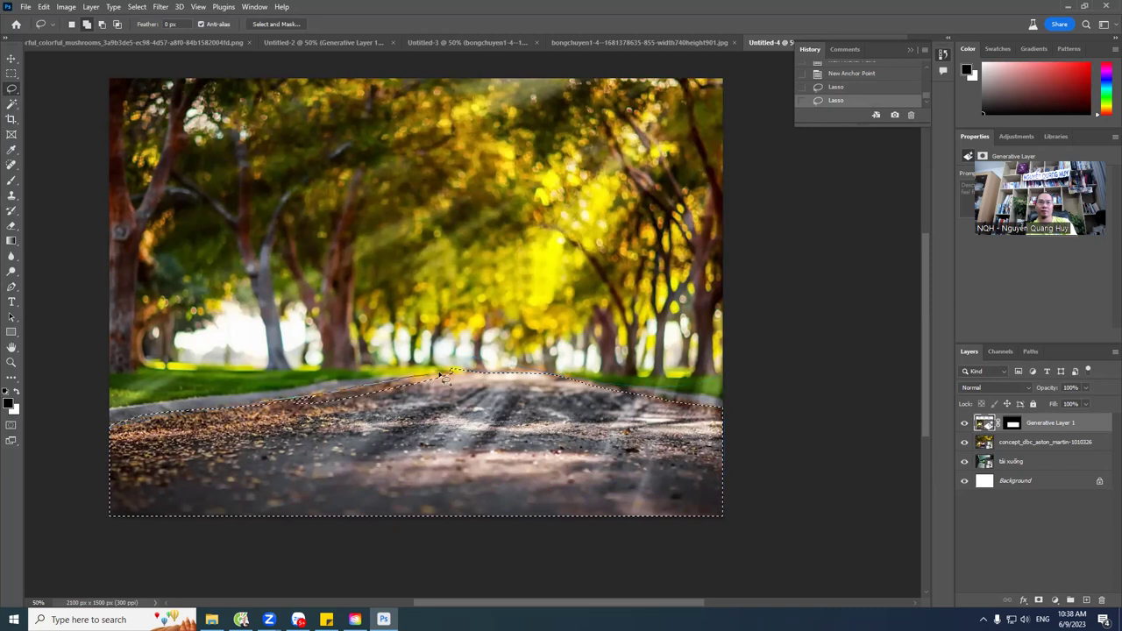
pyautogui.moveTo(462, 375); pyautogui.dragTo(456, 371)
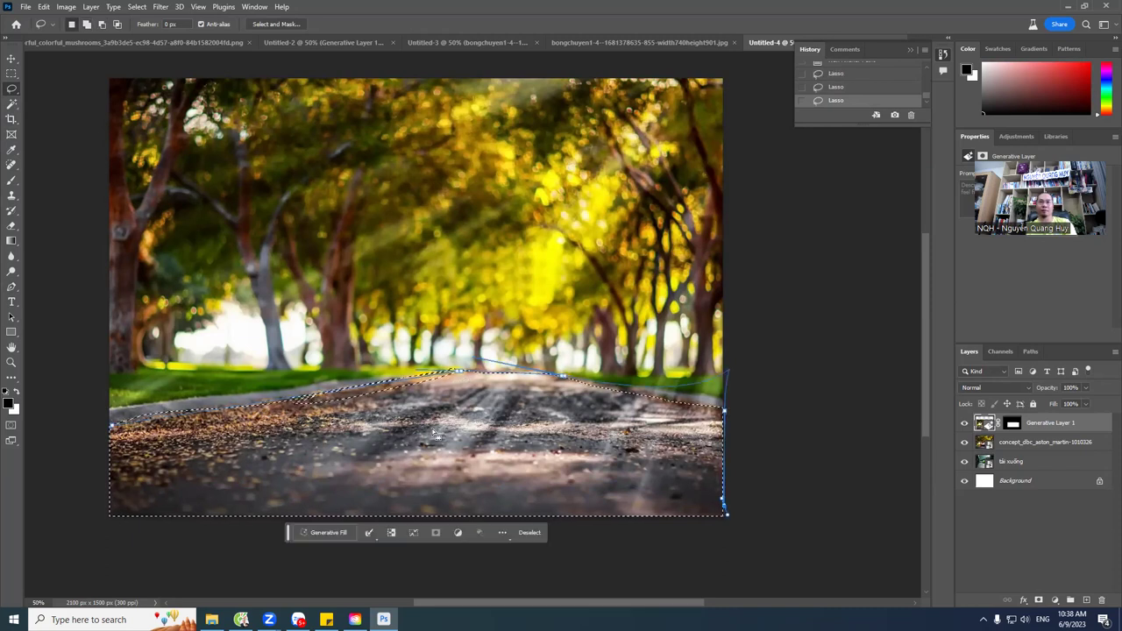
pyautogui.click(342, 533)
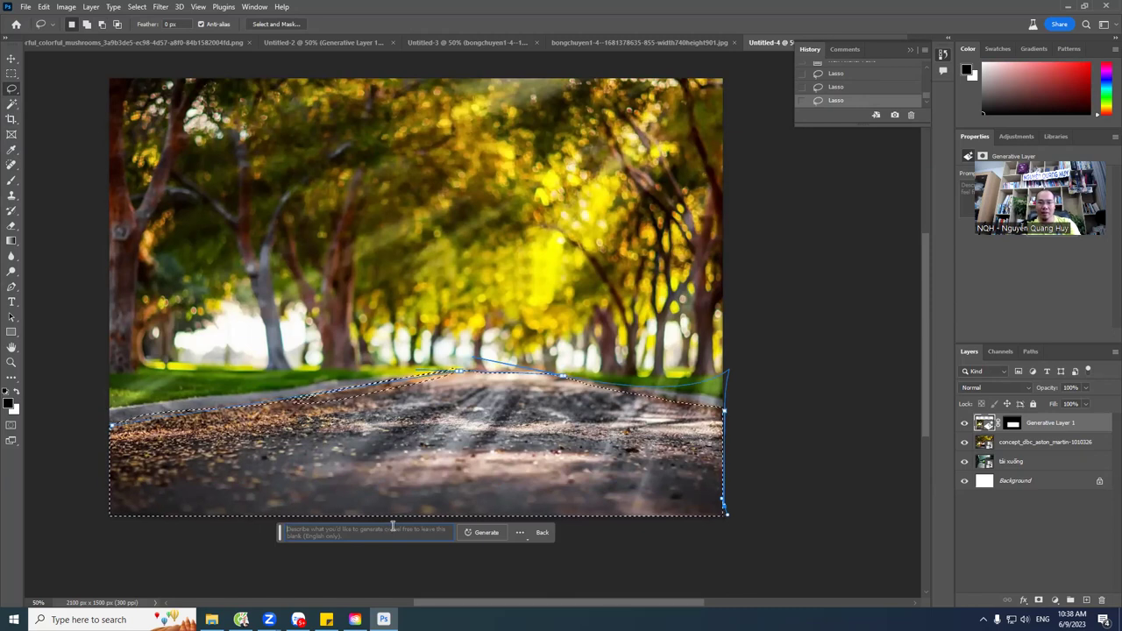
# Step: Generate a 'river' fill over the road and browse its variations
pyautogui.write('river')
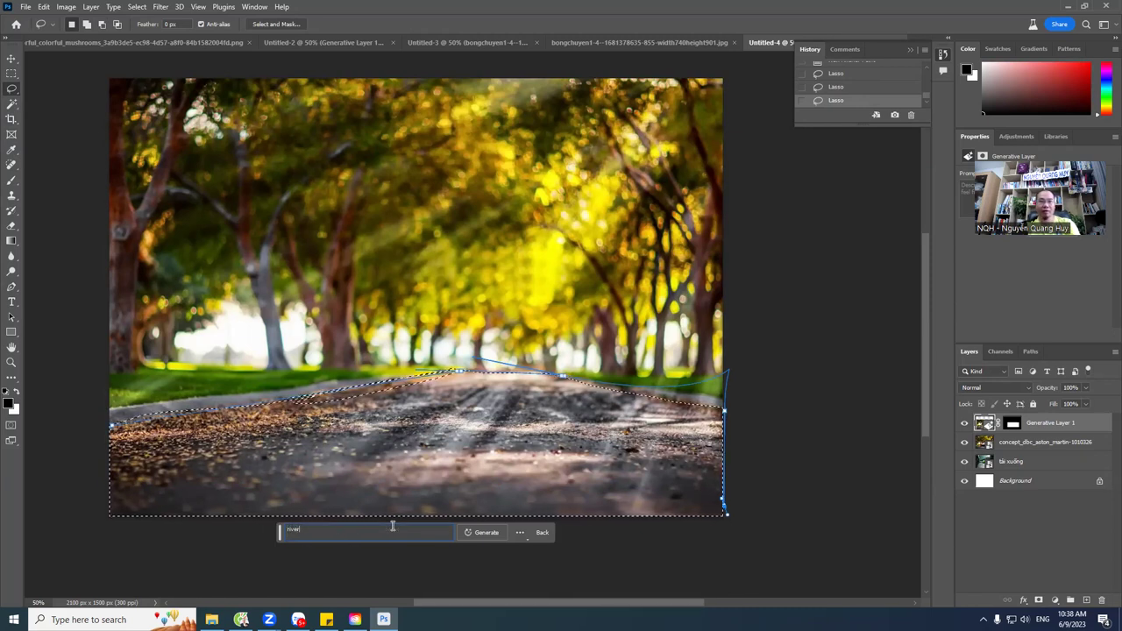
pyautogui.press('Return')
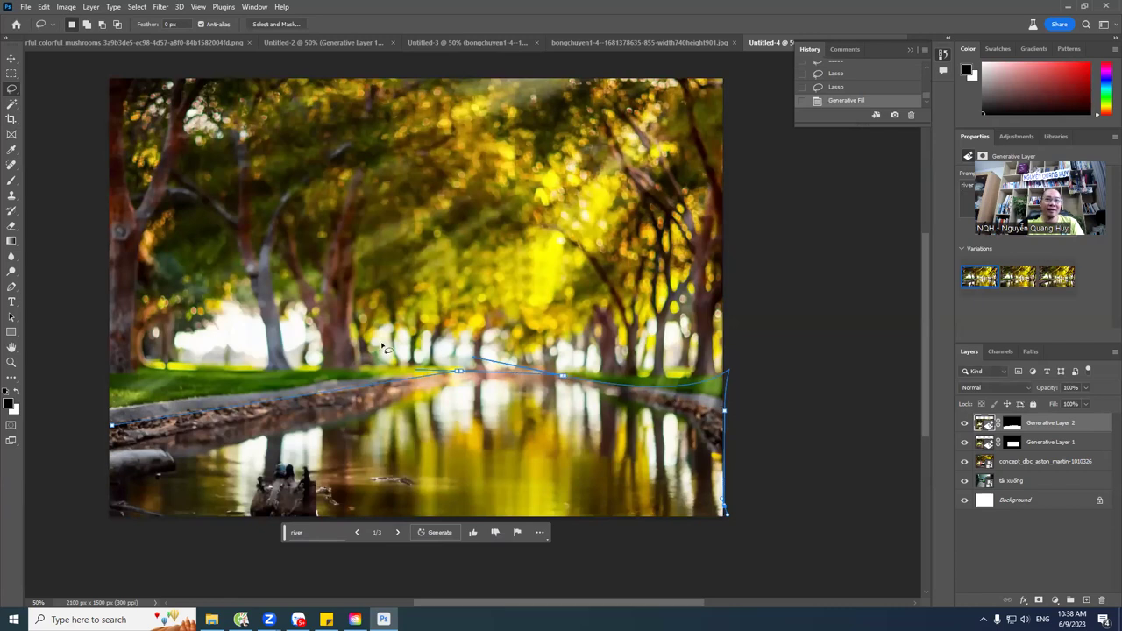
pyautogui.click(12, 57)
pyautogui.moveTo(550, 382); pyautogui.dragTo(556, 375)
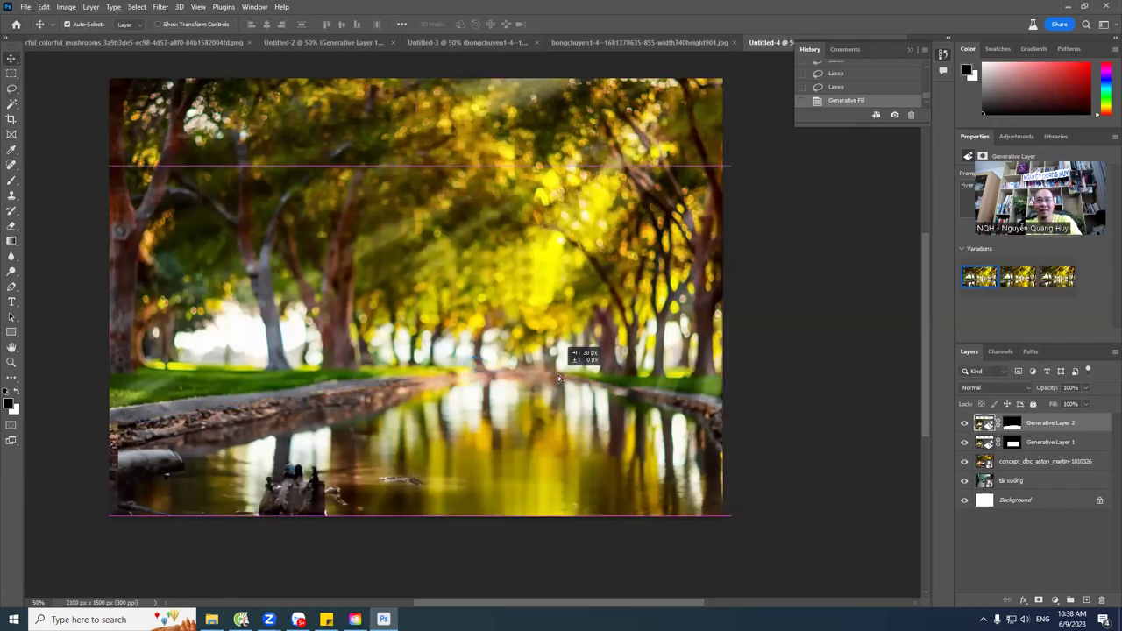
pyautogui.hotkey('ctrl', 'z')
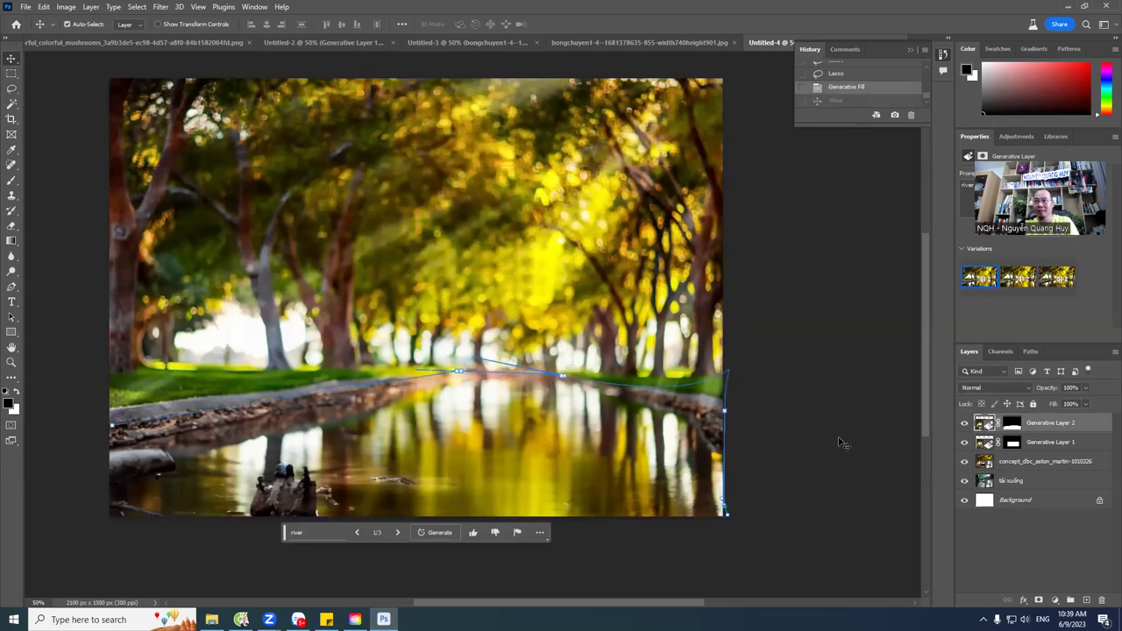
pyautogui.click(398, 532)
pyautogui.click(398, 532)
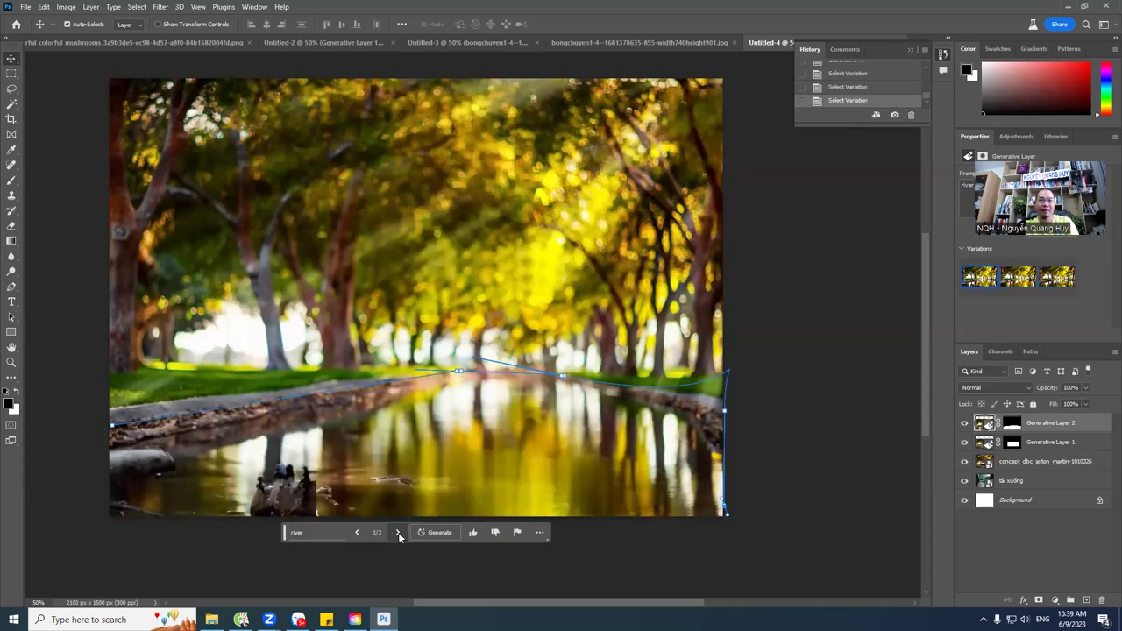
pyautogui.click(398, 532)
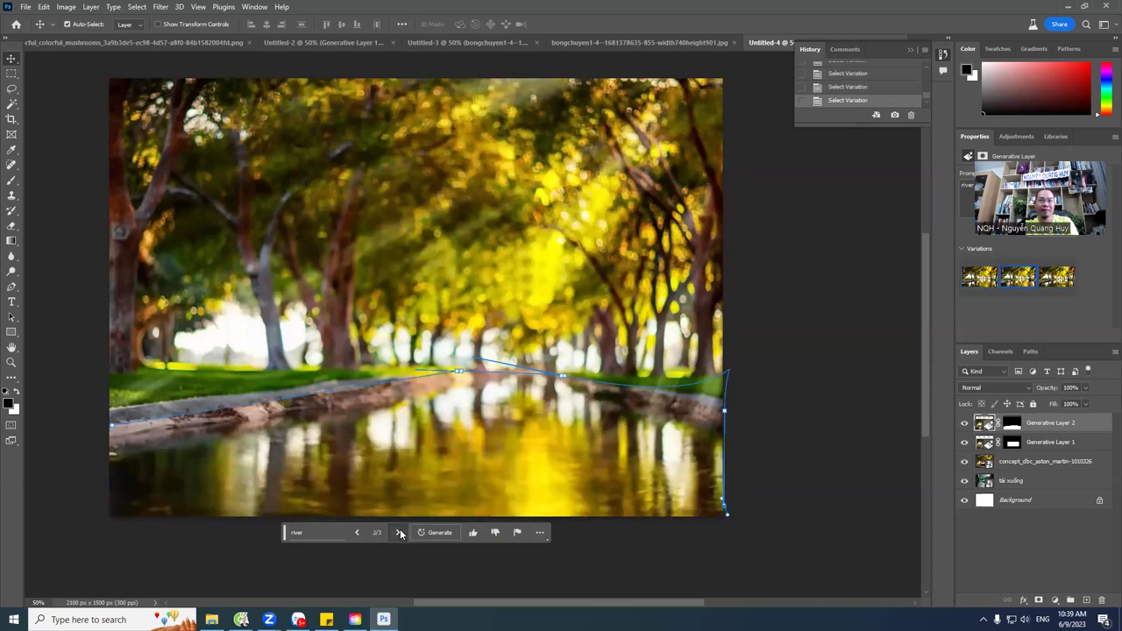
# Step: Nudge the river layer slightly left and delete the selected pixels
pyautogui.click(801, 395)
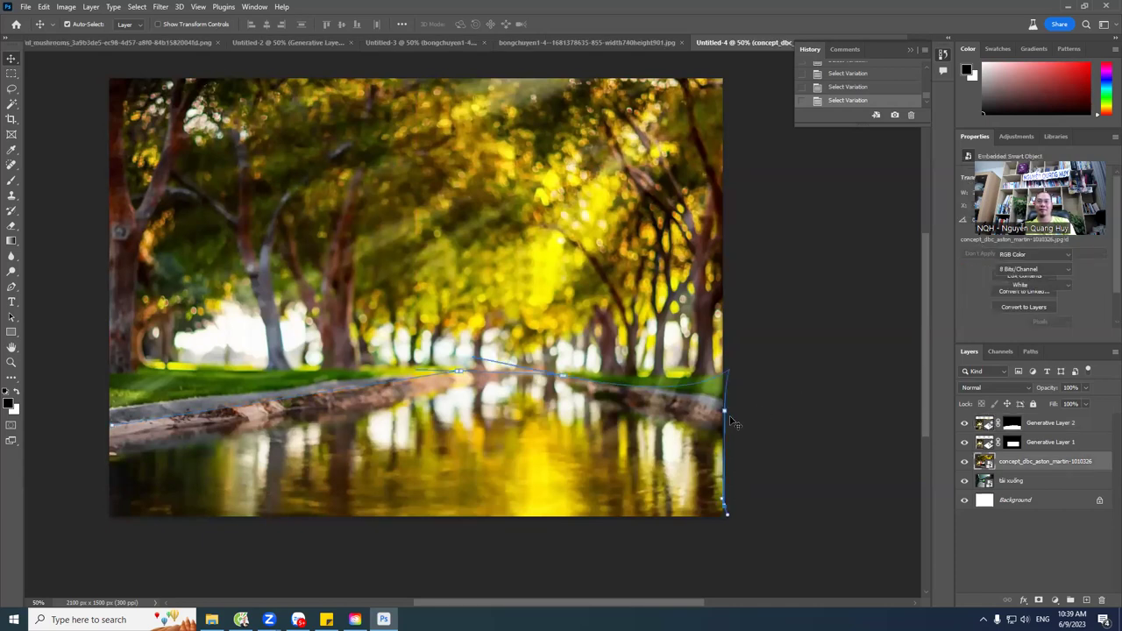
pyautogui.moveTo(728, 423); pyautogui.dragTo(724, 424)
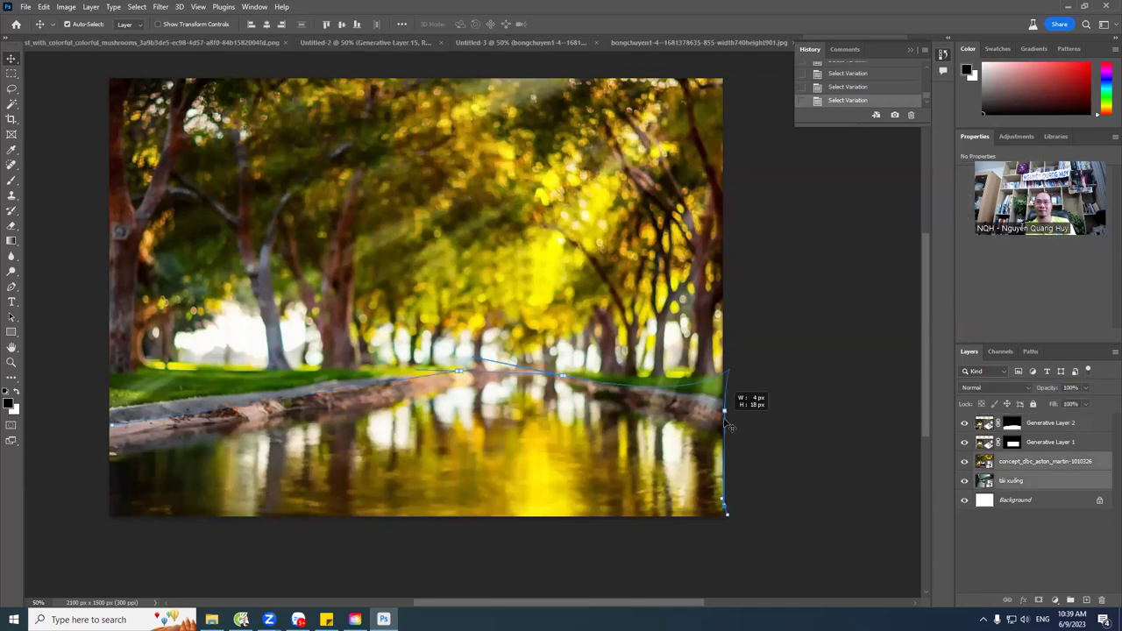
pyautogui.click(561, 380)
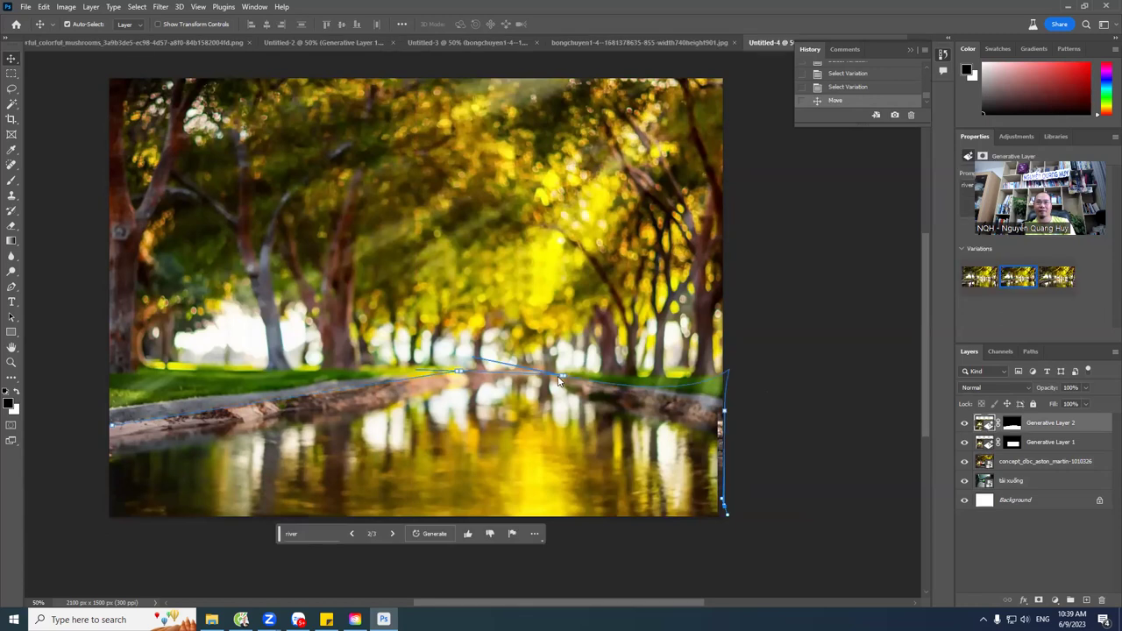
pyautogui.moveTo(562, 379); pyautogui.dragTo(546, 380)
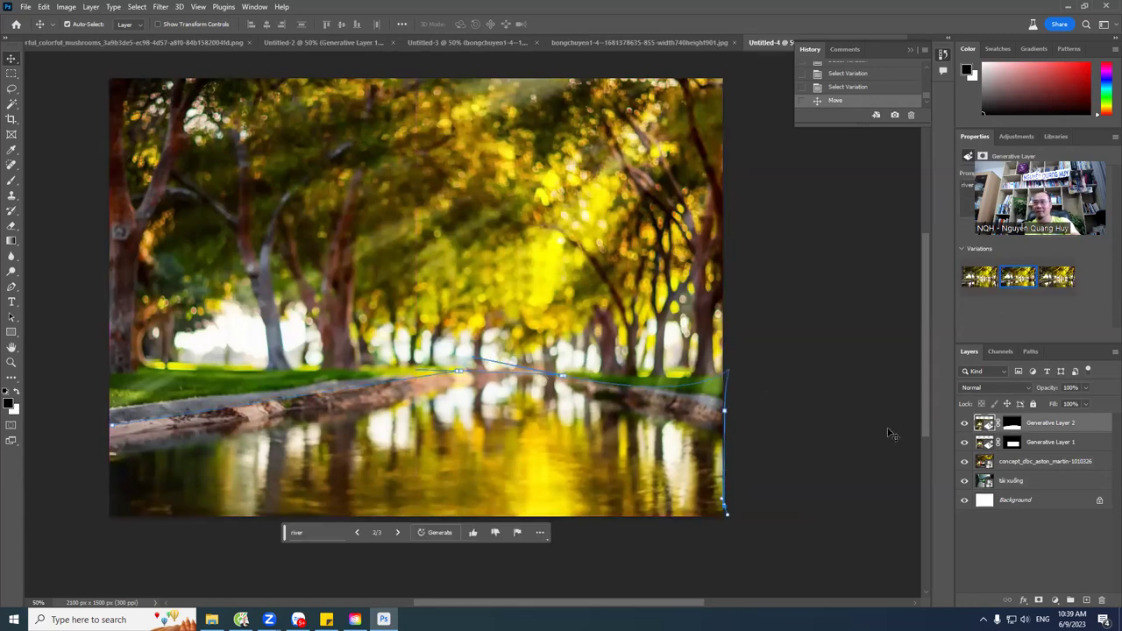
pyautogui.click(803, 438)
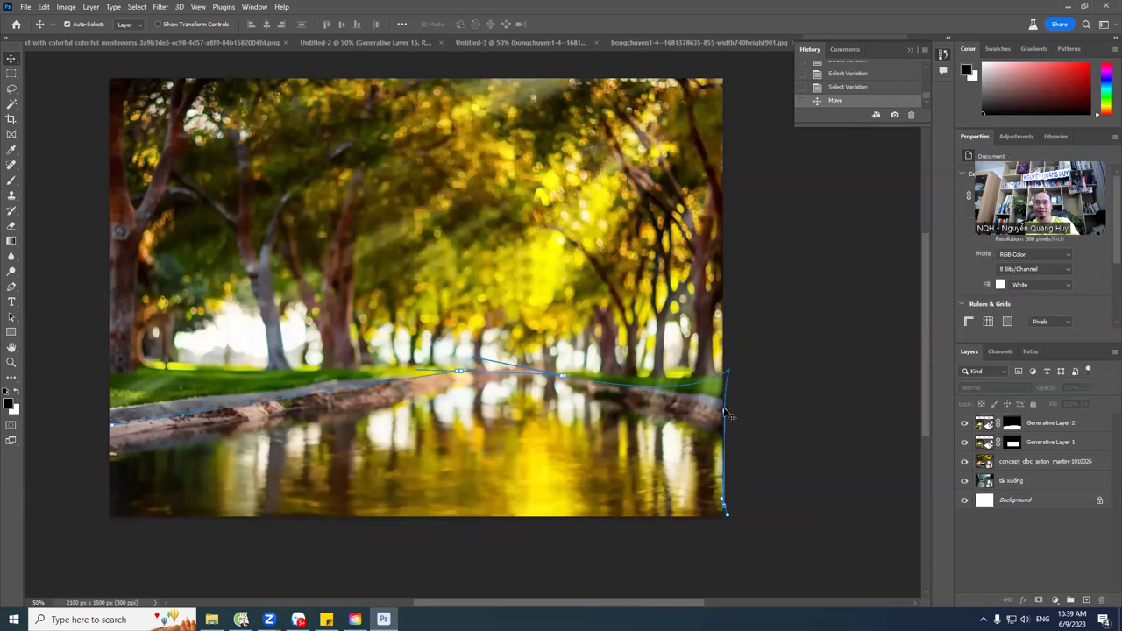
pyautogui.press('Delete')
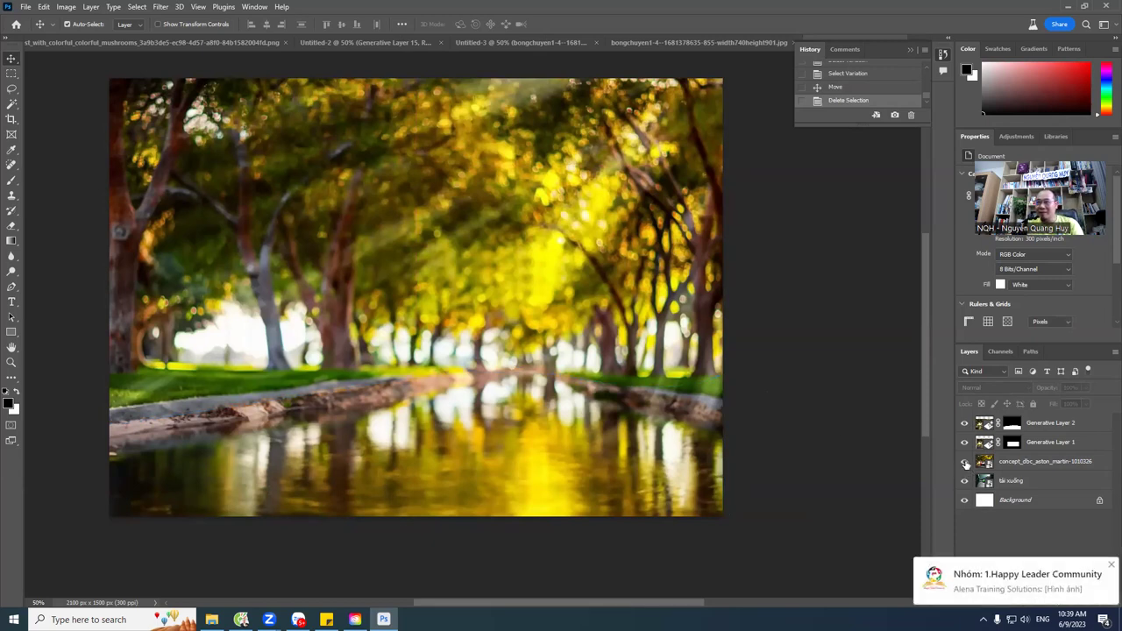
# Step: Toggle the generated layers' visibility, set the tree layer to variation 3, and marquee the centre
pyautogui.click(964, 423)
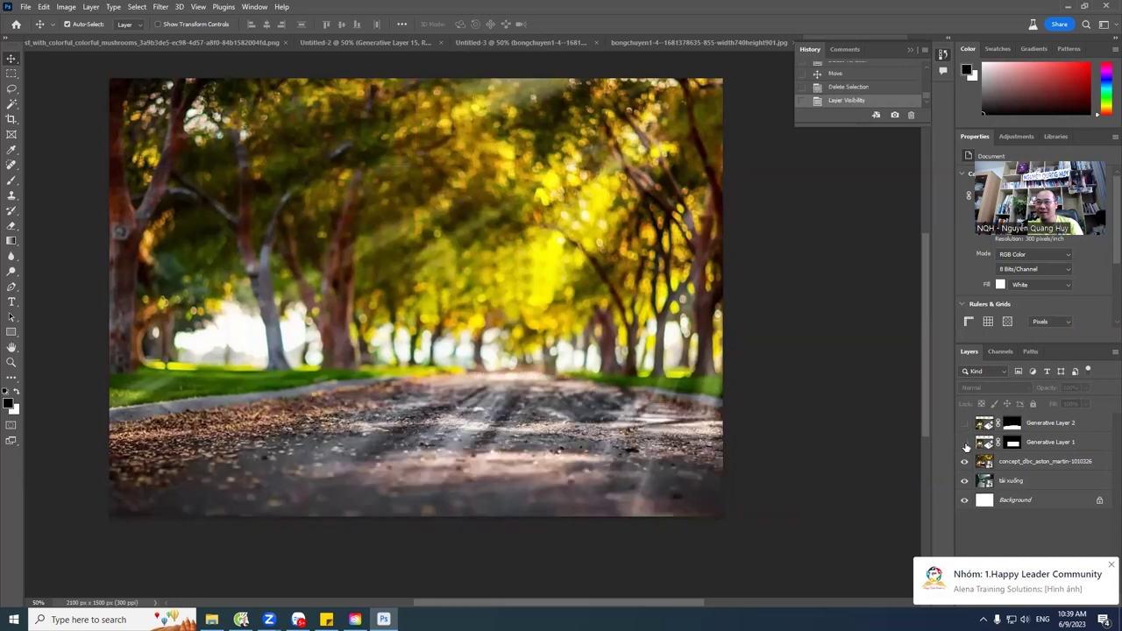
pyautogui.click(964, 424)
pyautogui.click(964, 442)
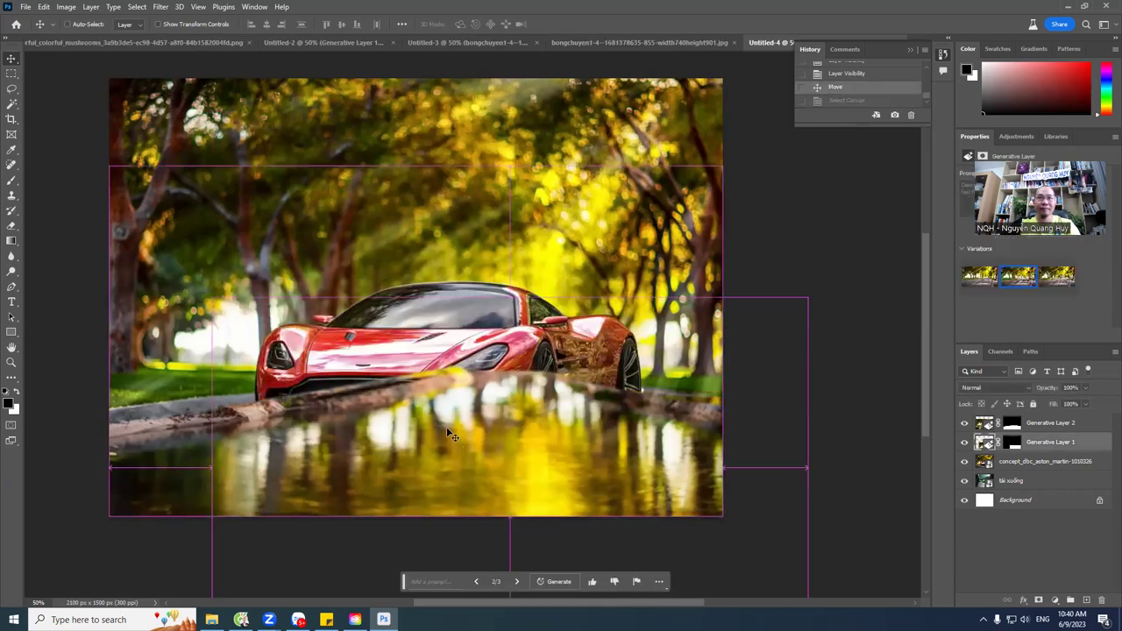
pyautogui.hotkey('ctrl', 'z')
pyautogui.click(12, 76)
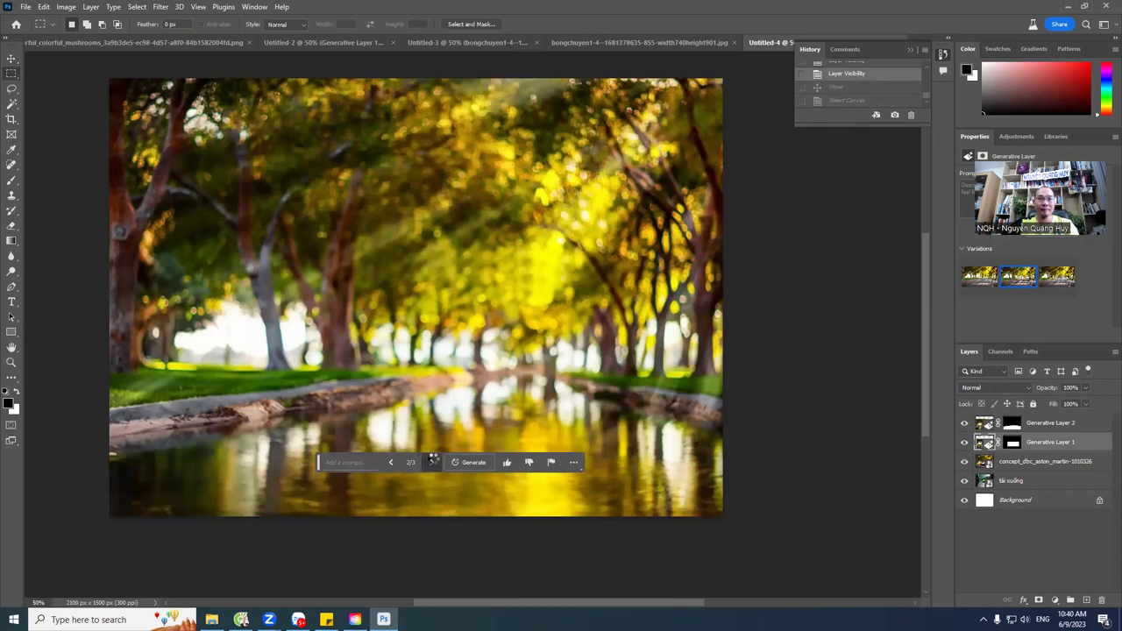
pyautogui.click(433, 462)
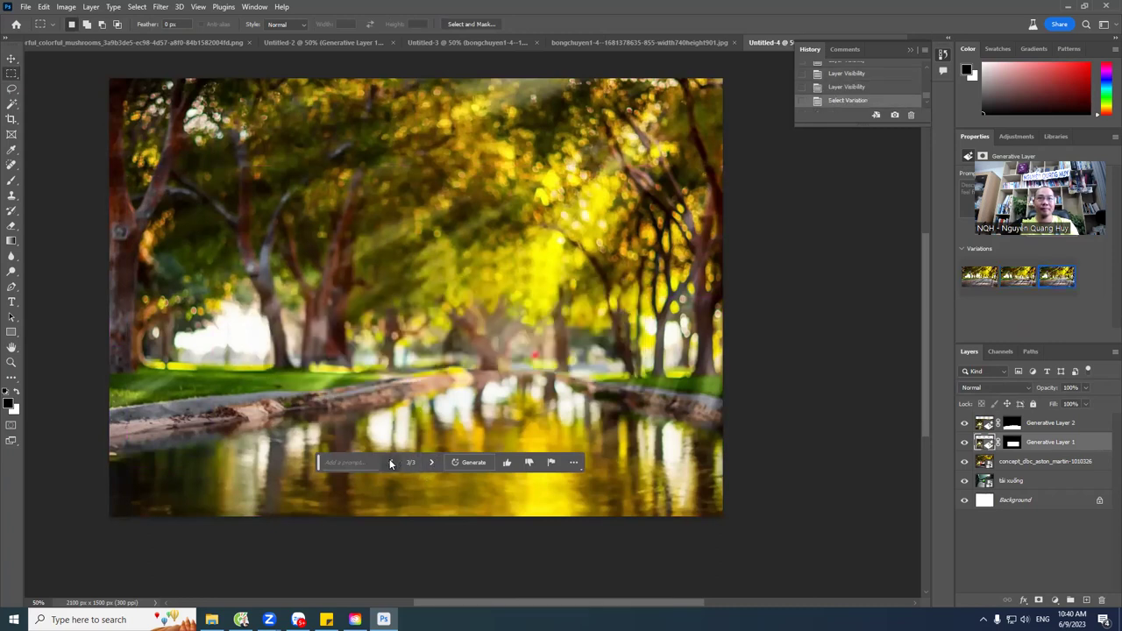
pyautogui.moveTo(326, 253); pyautogui.dragTo(505, 464)
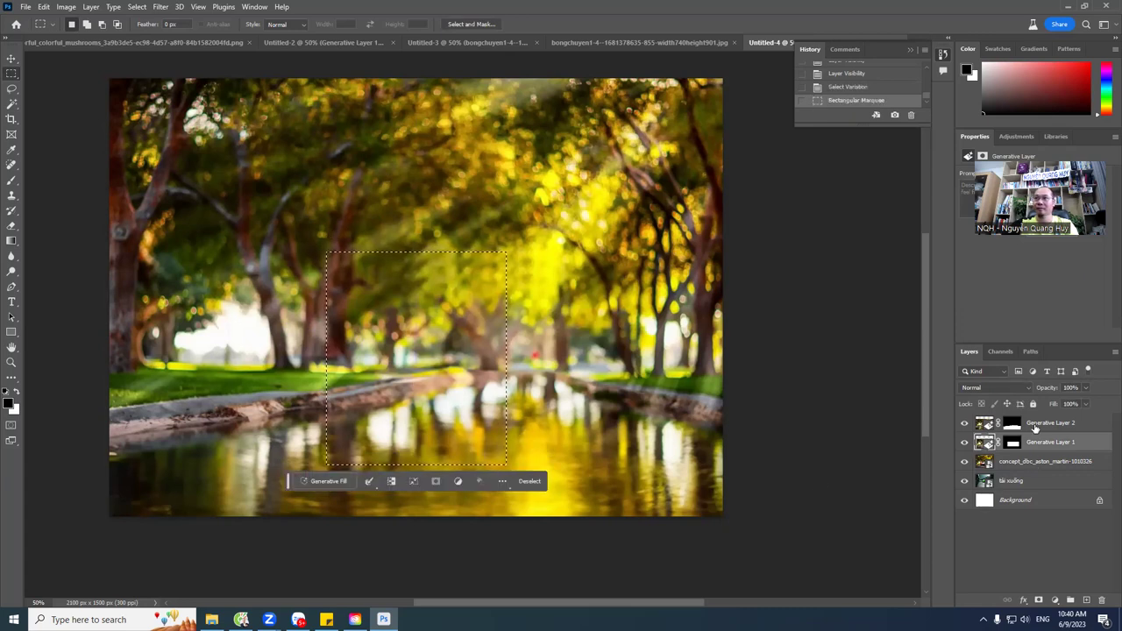
# Step: Make Generative Layer 2 active and shift the rectangular selection right for a fill
pyautogui.click(1035, 427)
pyautogui.moveTo(431, 353); pyautogui.dragTo(447, 355)
pyautogui.moveTo(470, 313)
pyautogui.mouseDown()
pyautogui.moveTo(495, 316)
pyautogui.moveTo(478, 318)
pyautogui.moveTo(475, 306)
pyautogui.mouseUp()
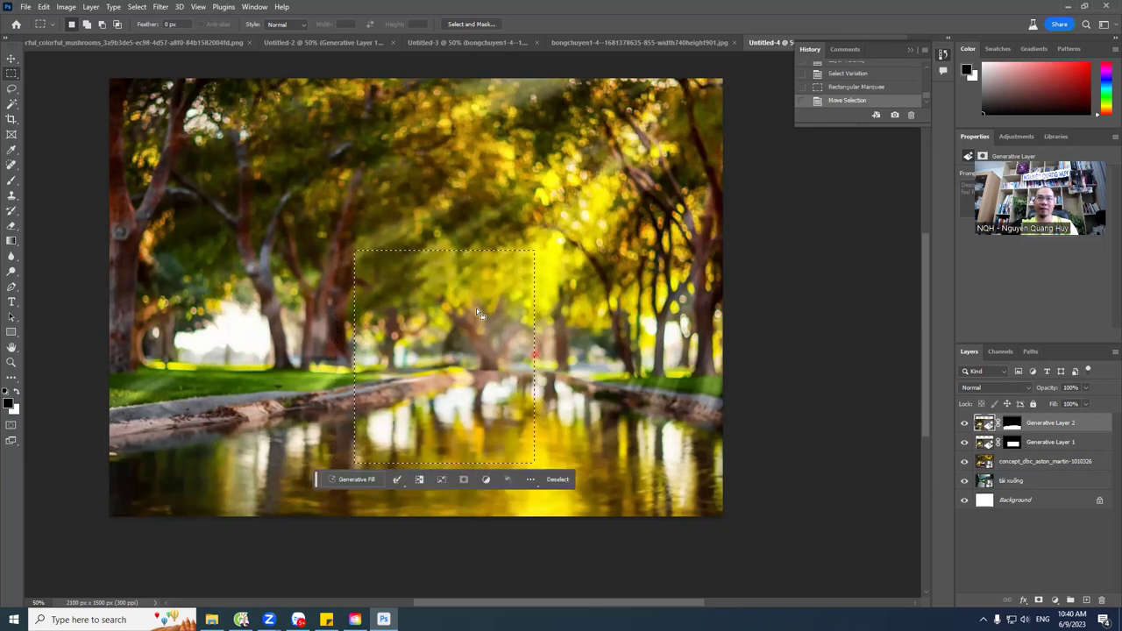
pyautogui.click(352, 479)
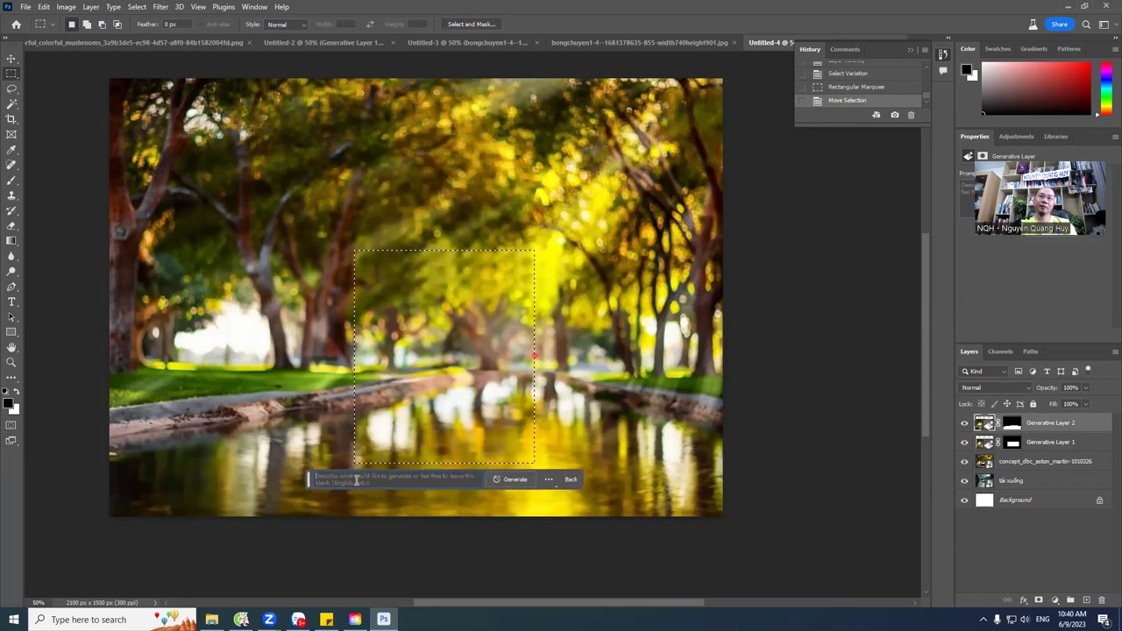
pyautogui.moveTo(394, 479)
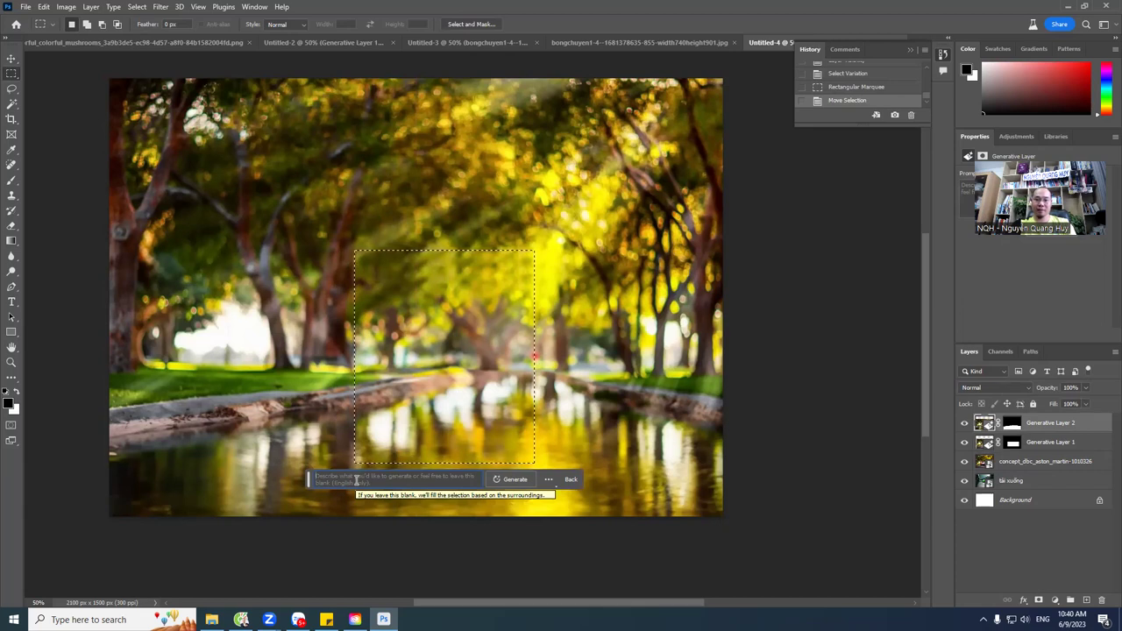
pyautogui.write('h')
pyautogui.press('BackSpace')
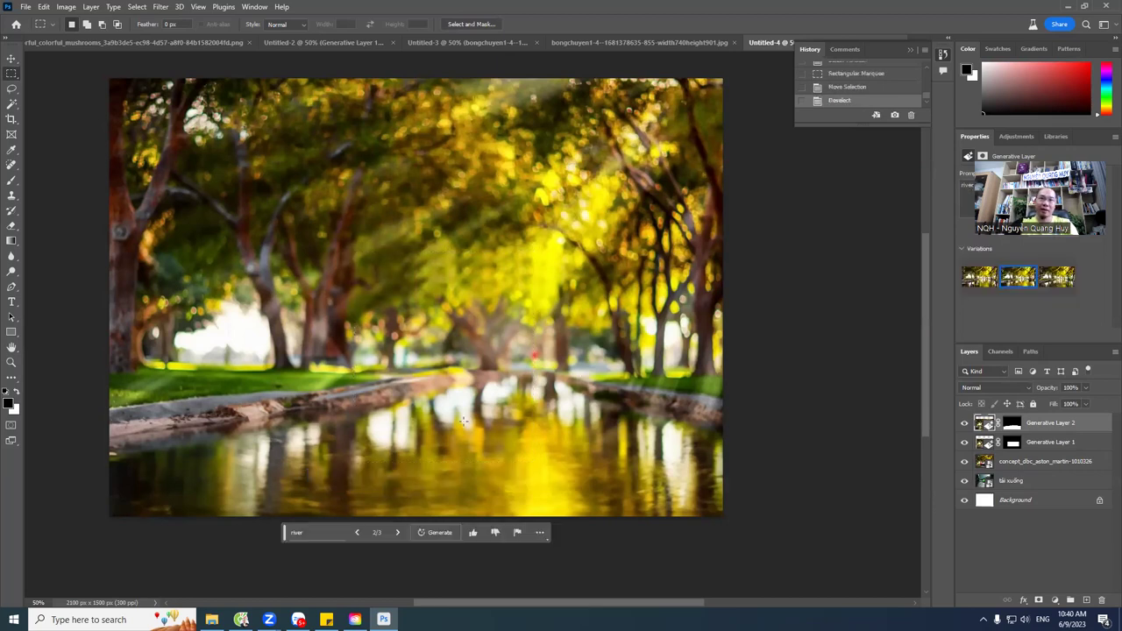
# Step: Select a rectangle over the water and generate '3 white swans'
pyautogui.moveTo(396, 406)
pyautogui.mouseDown()
pyautogui.moveTo(556, 467)
pyautogui.moveTo(478, 447)
pyautogui.mouseUp()
pyautogui.click(382, 488)
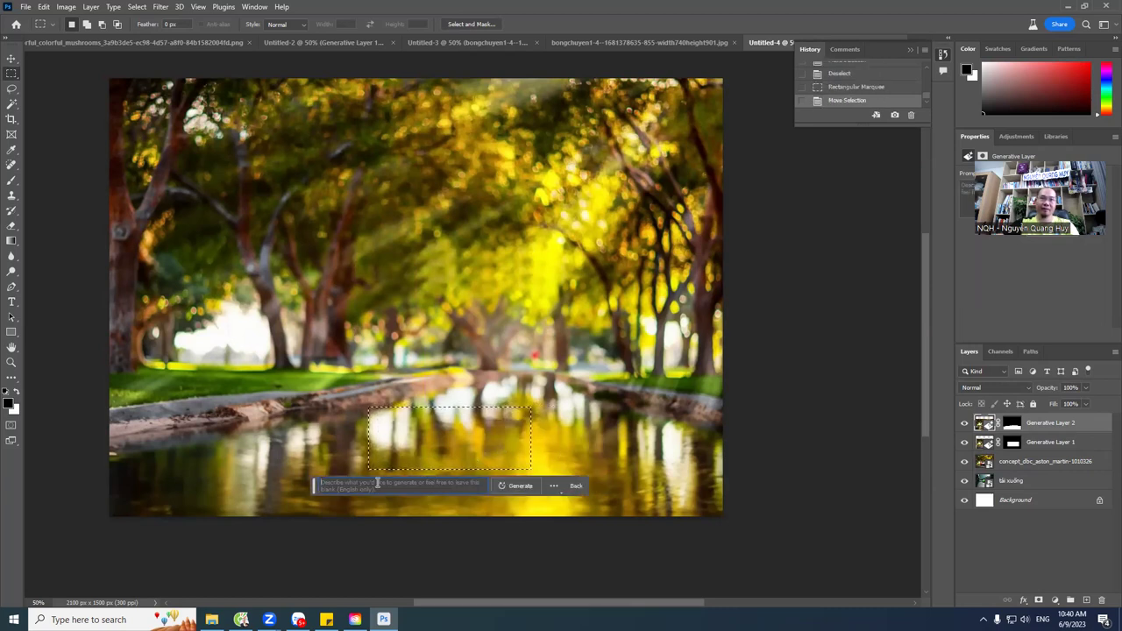
pyautogui.write('3')
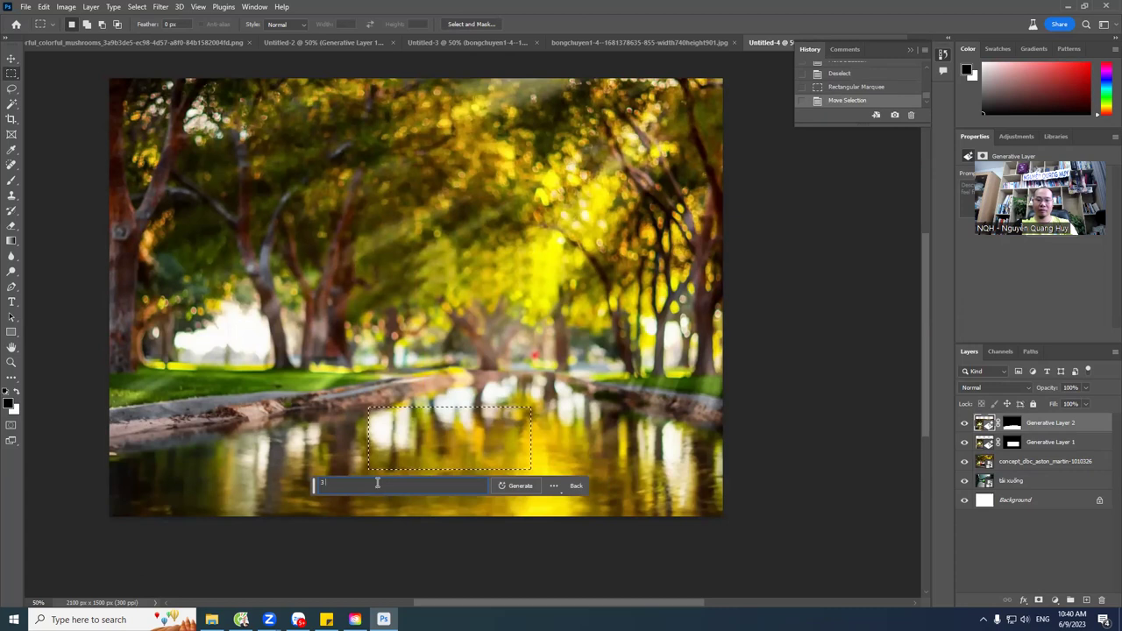
pyautogui.press('BackSpace')
pyautogui.press('BackSpace')
pyautogui.press('BackSpace')
pyautogui.write('white')
pyautogui.write(' s')
pyautogui.write('u')
pyautogui.write('ans')
pyautogui.press('Return')
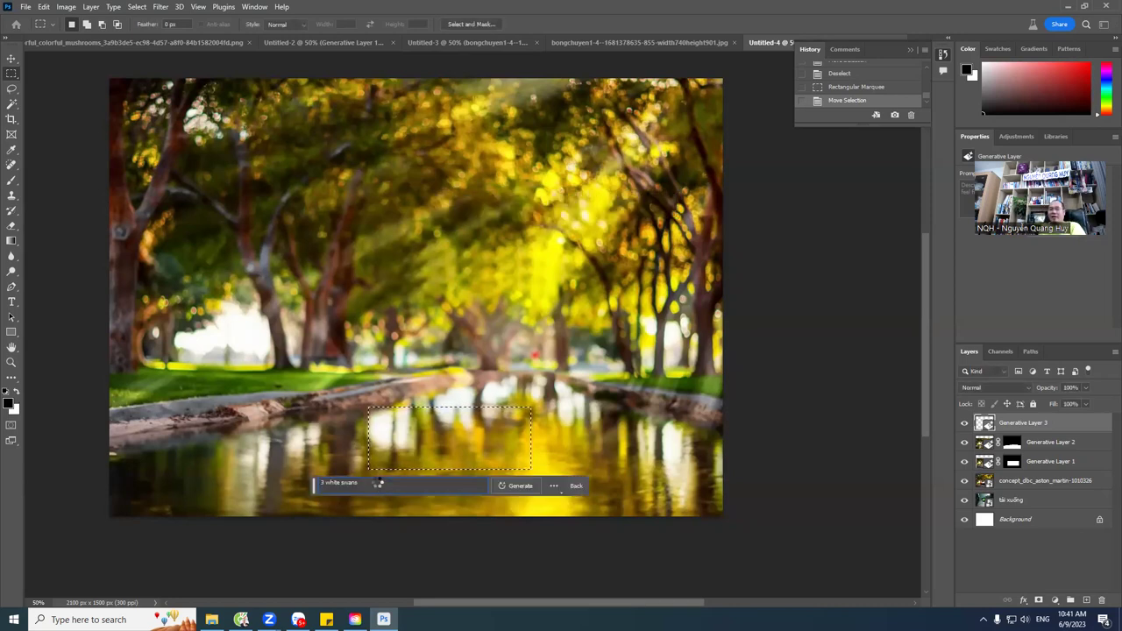
pyautogui.moveTo(378, 488)
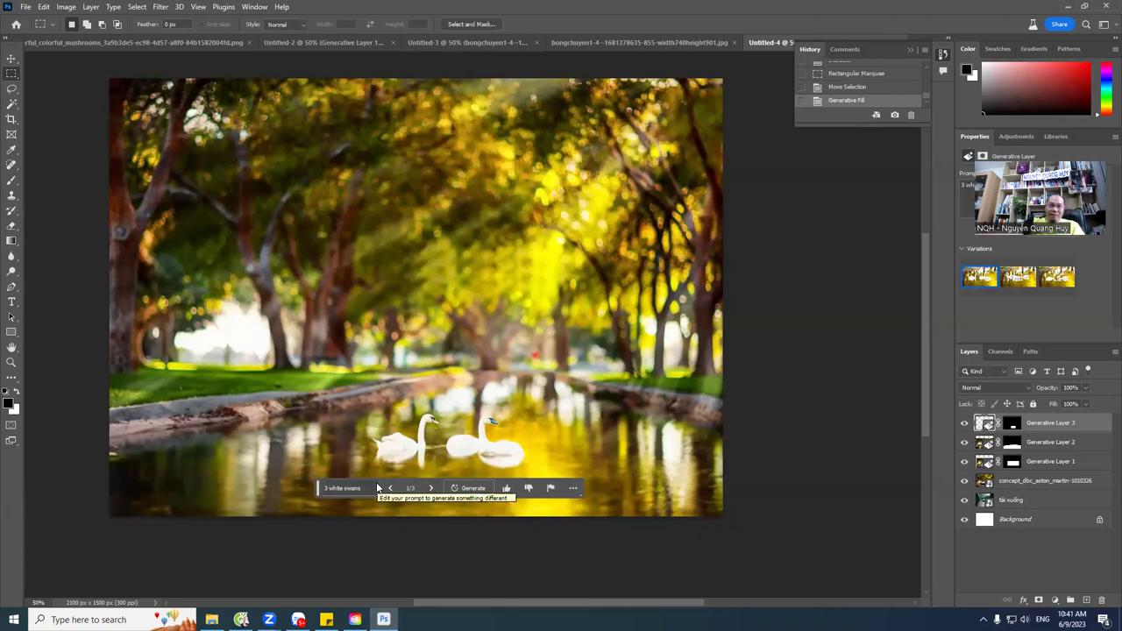
# Step: Settle on swan variation 2 of 3, move the task bar top right, and reopen the prompt
pyautogui.click(432, 488)
pyautogui.click(432, 488)
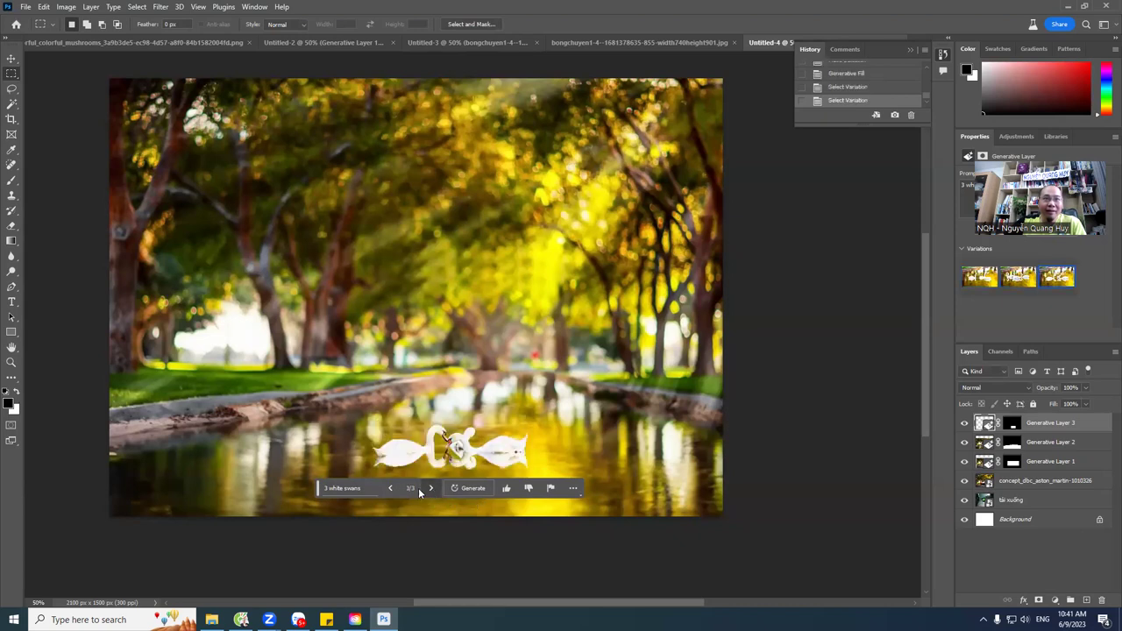
pyautogui.click(391, 489)
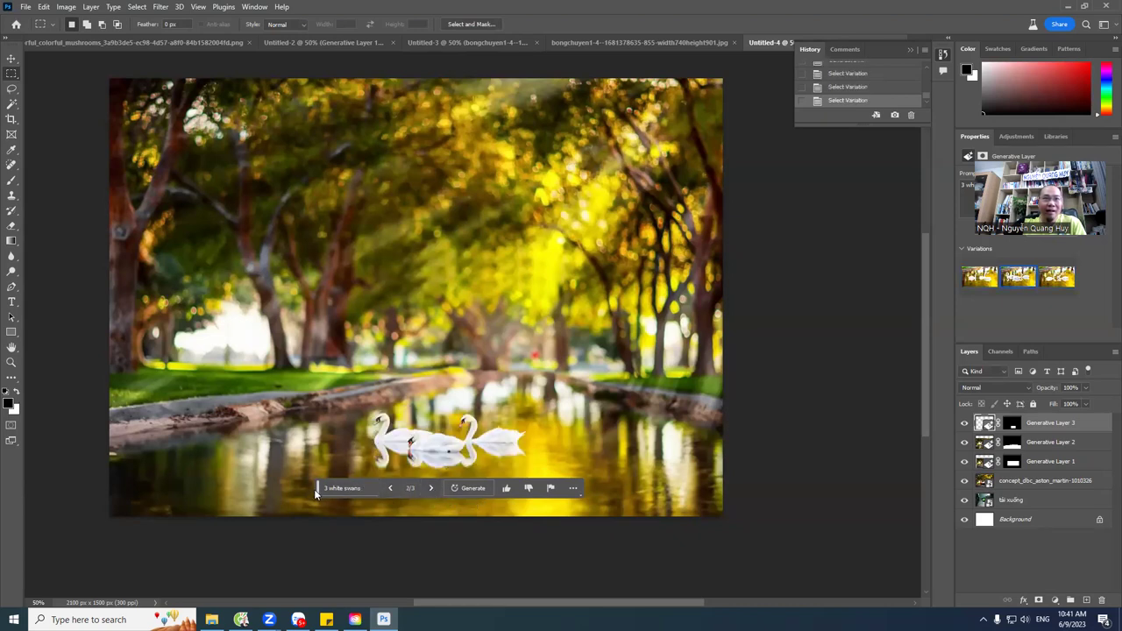
pyautogui.moveTo(318, 488); pyautogui.dragTo(695, 167)
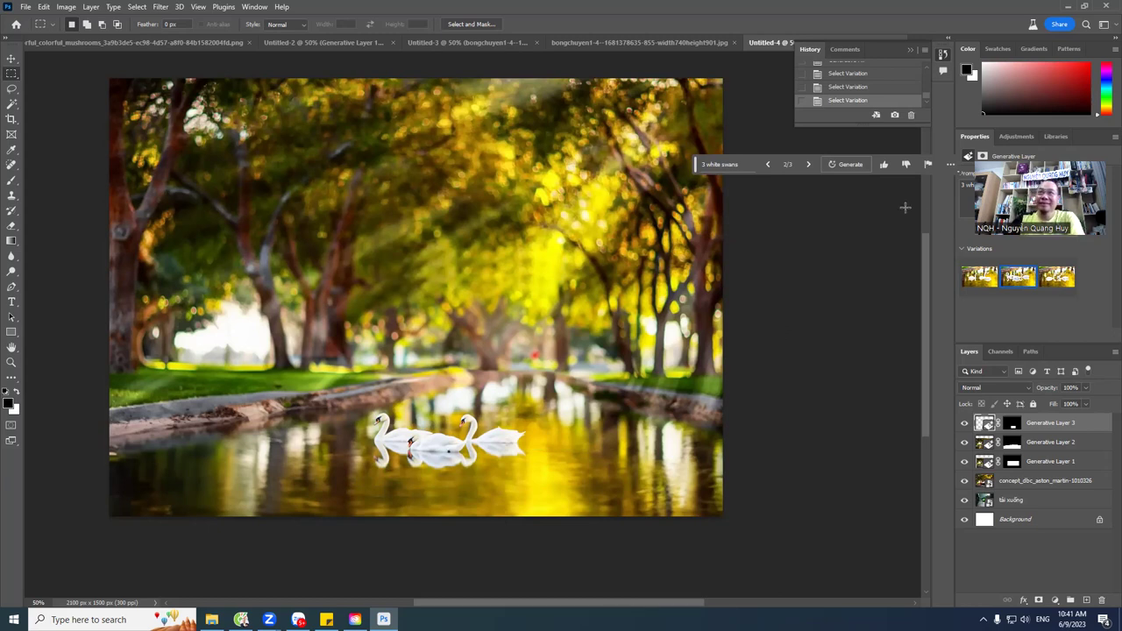
pyautogui.click(725, 166)
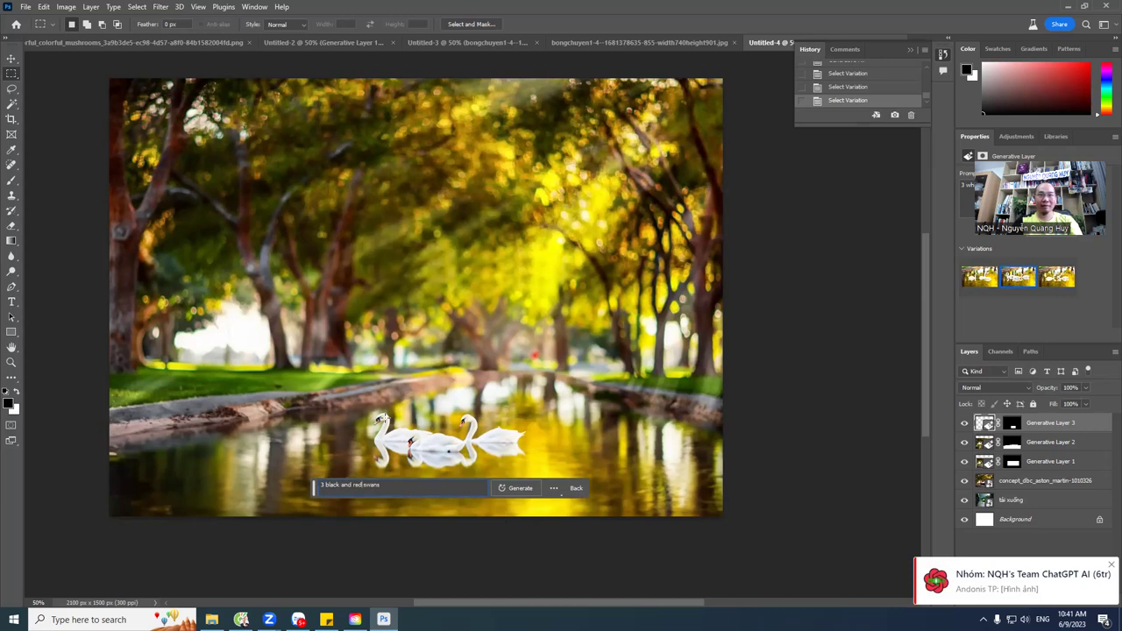
# Step: Generate '3 black and red swans', choose variation 3 of 6, and move the task bar off the swans
pyautogui.press('Return')
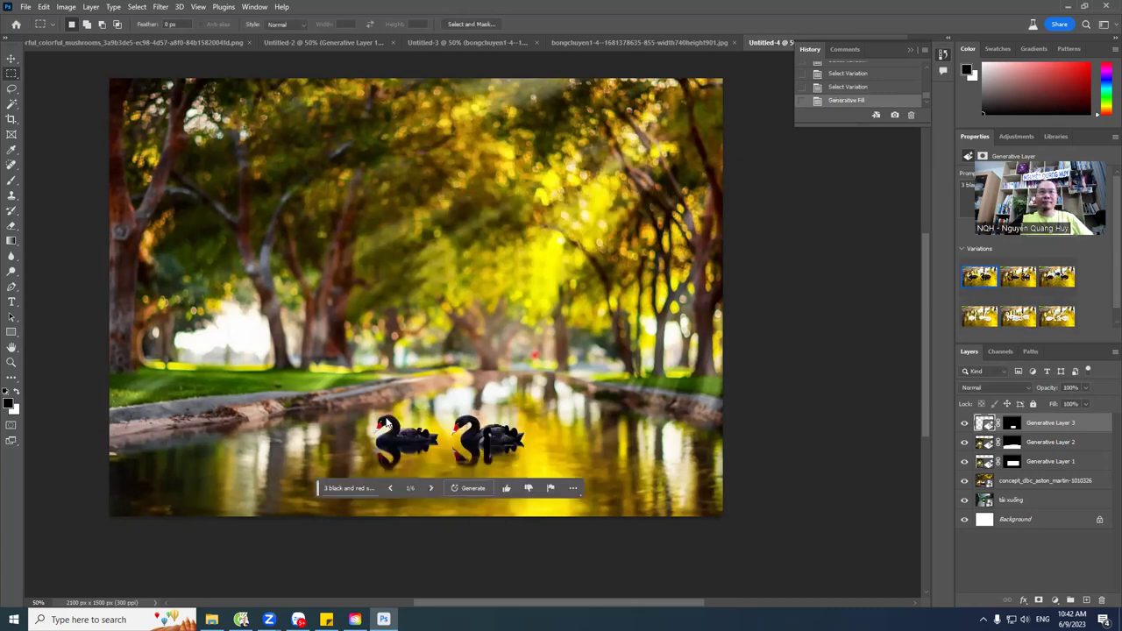
pyautogui.click(430, 488)
pyautogui.click(433, 492)
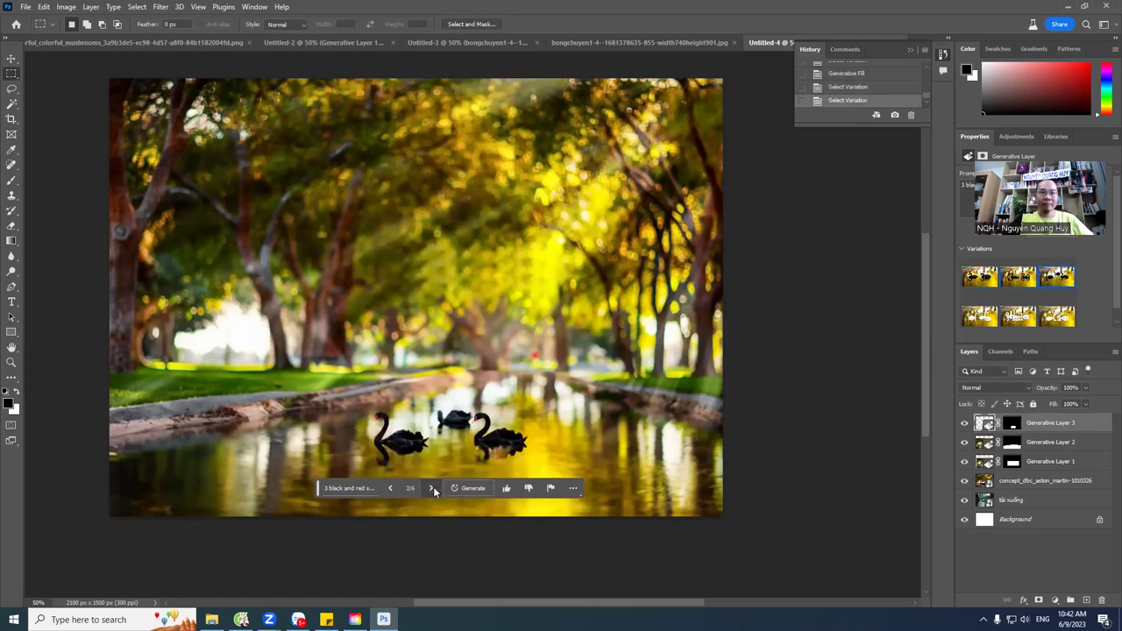
pyautogui.moveTo(319, 488); pyautogui.dragTo(649, 297)
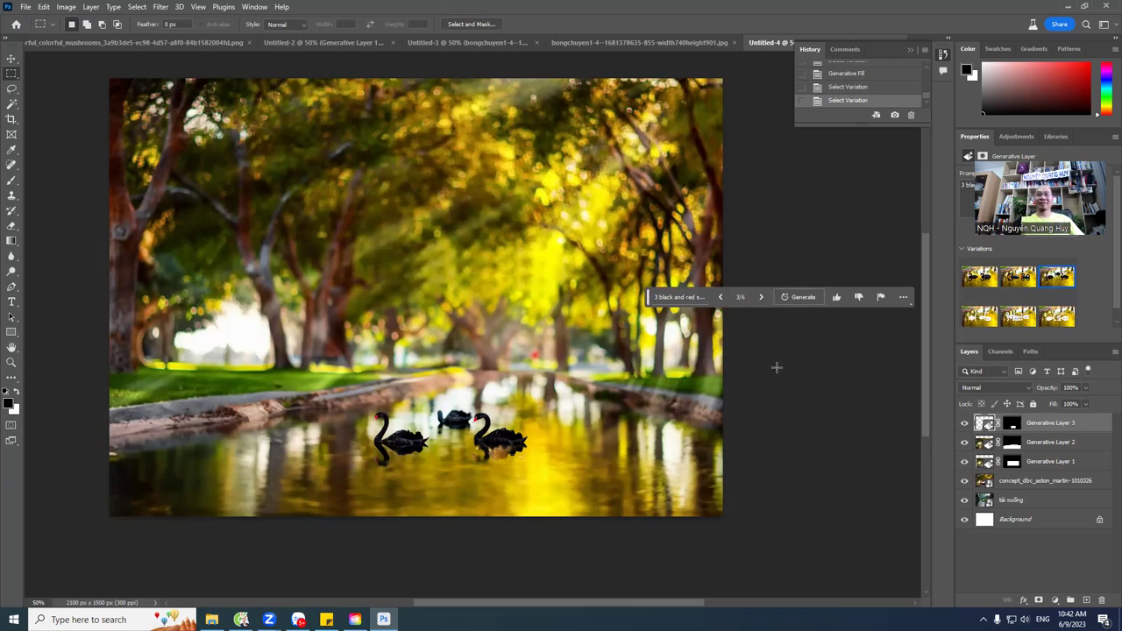
# Step: Generate another swan set, step through the variations, and pick the white-swan thumbnail in Properties
pyautogui.click(798, 297)
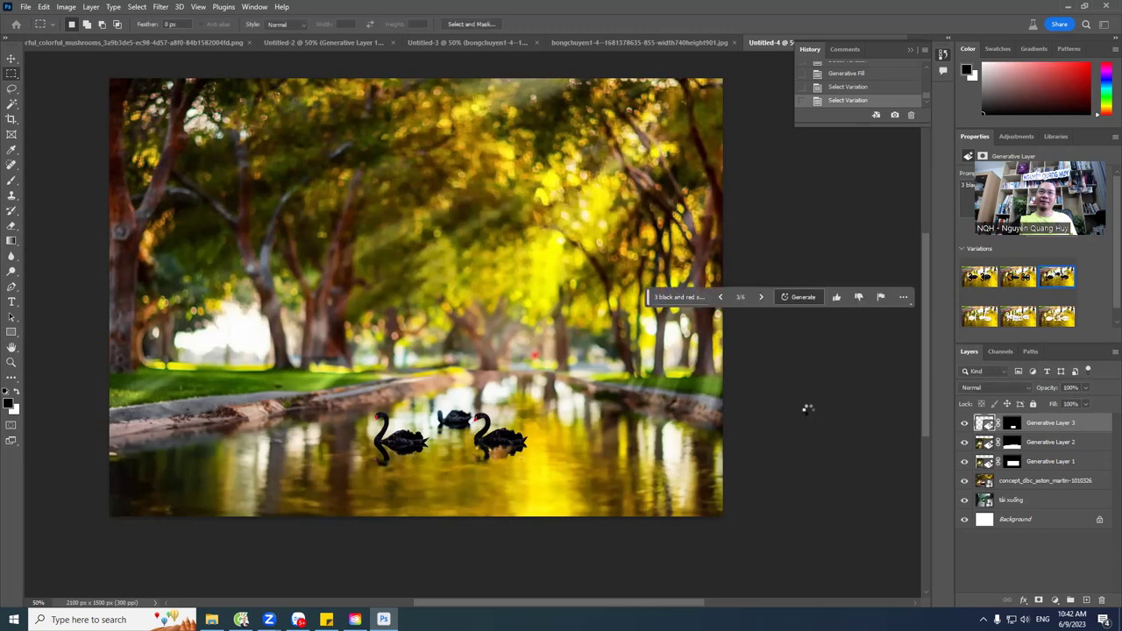
pyautogui.click(764, 299)
pyautogui.click(764, 298)
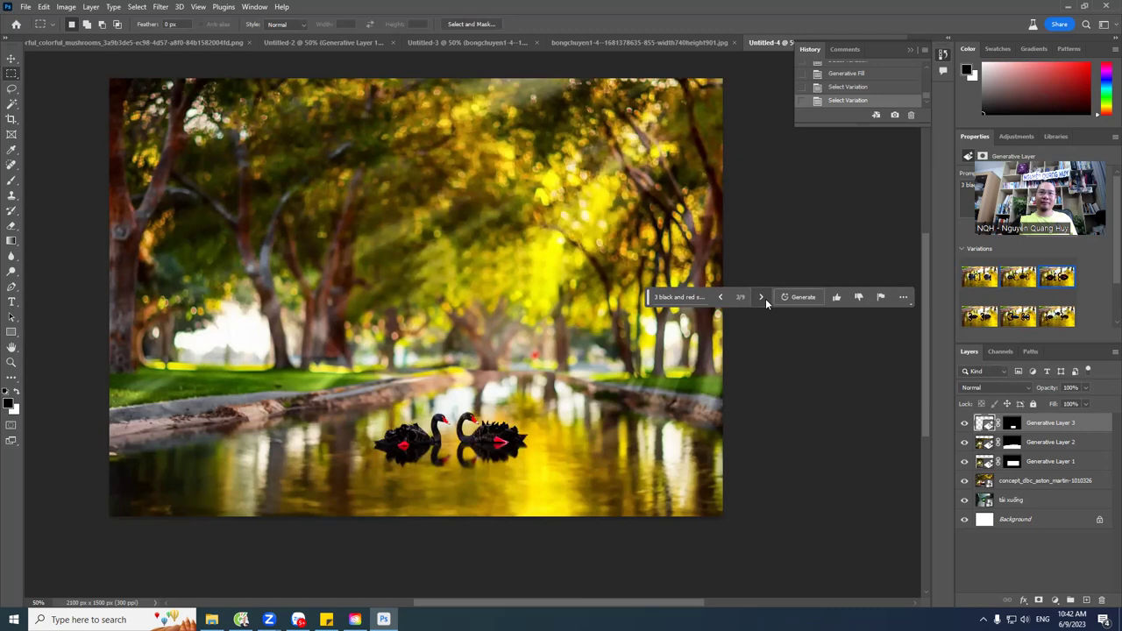
pyautogui.scroll(-2, 1017, 318)
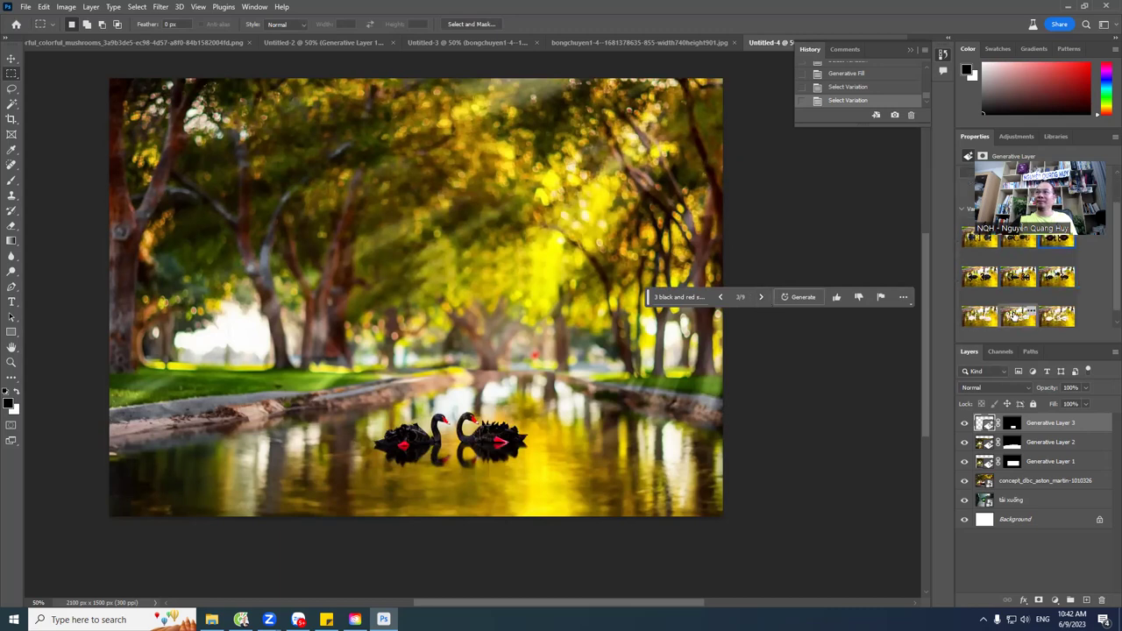
pyautogui.click(1014, 317)
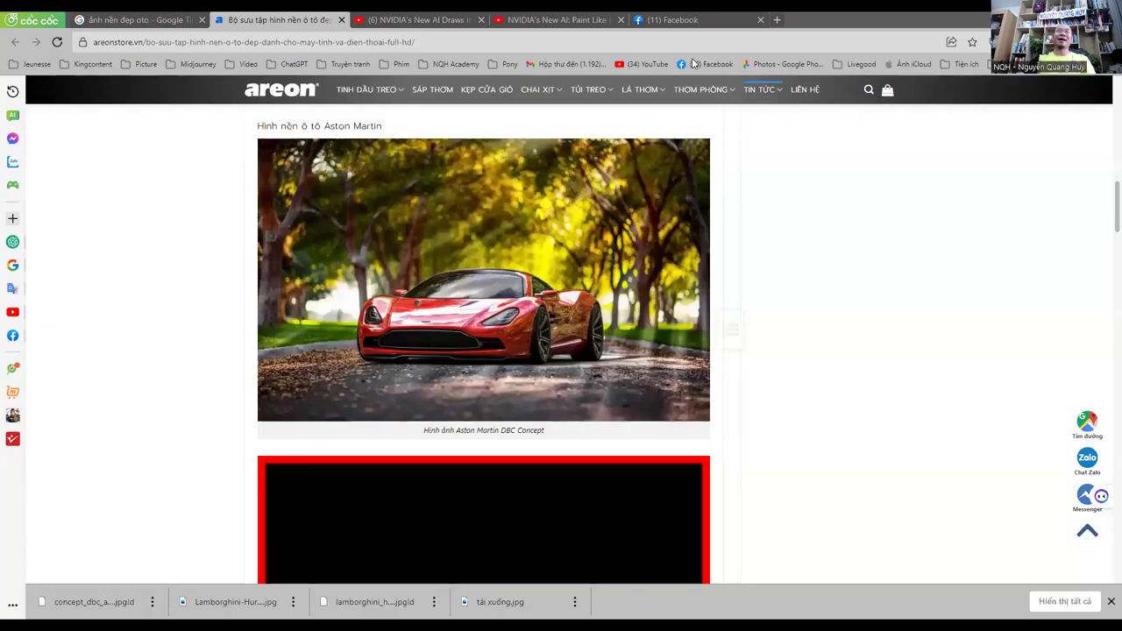
# Step: Close the YouTube, Facebook and car-wallpaper tabs and load skybox.blockadelabs.com in a new tab
pyautogui.click(481, 20)
pyautogui.click(478, 20)
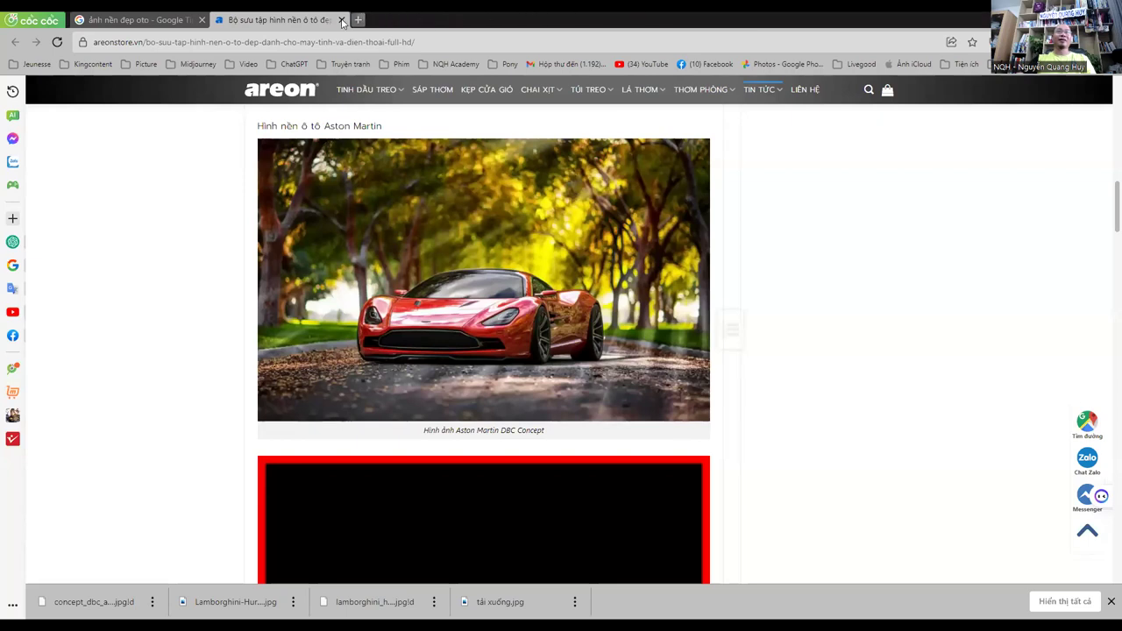
pyautogui.click(342, 19)
pyautogui.hotkey('ctrl', 't')
pyautogui.write('b')
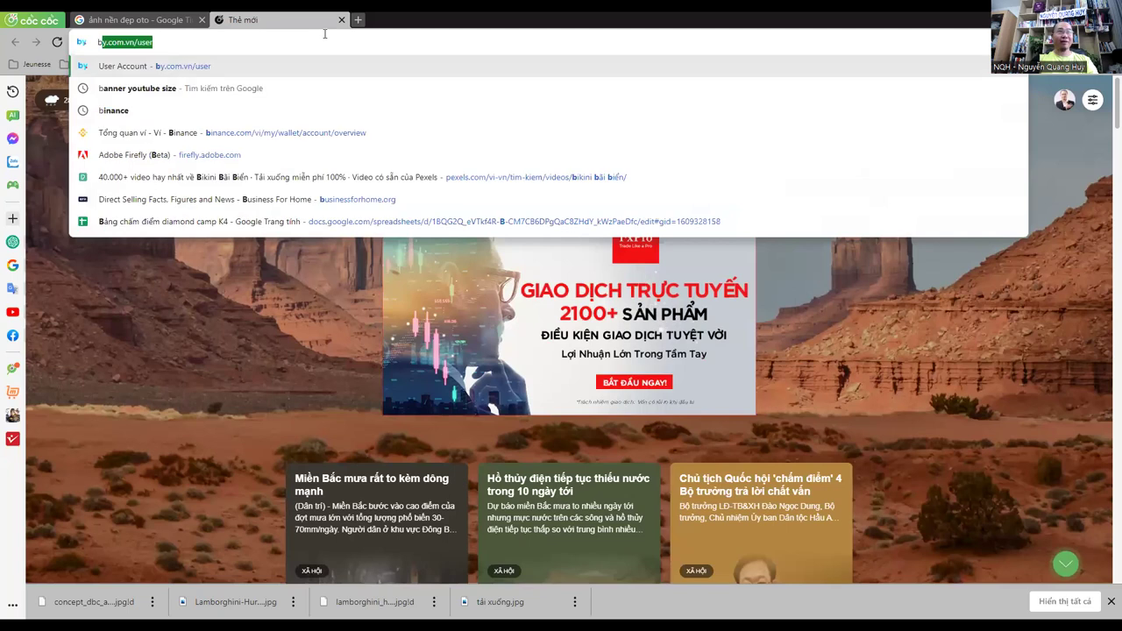
pyautogui.write('lender')
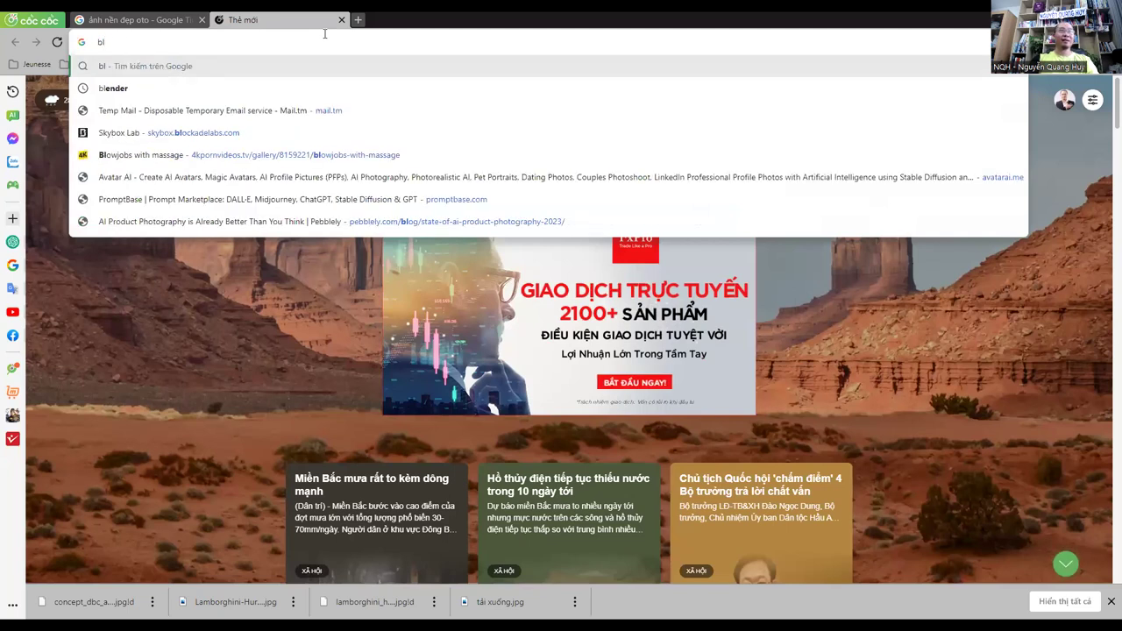
pyautogui.press('Down')
pyautogui.press('Down')
pyautogui.press('Down')
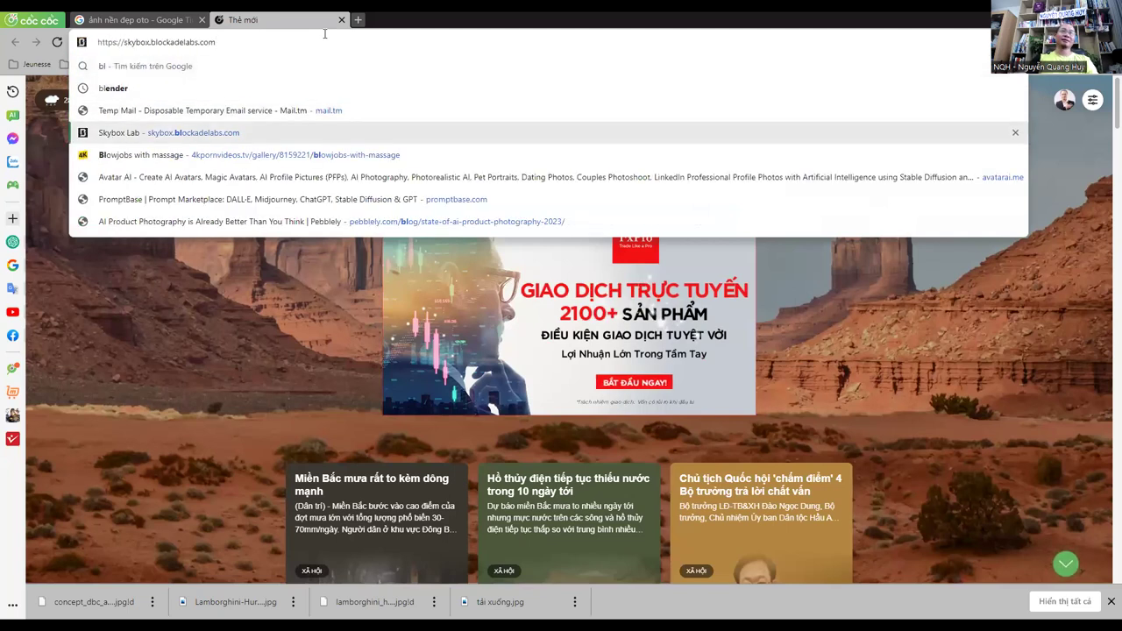
pyautogui.press('Return')
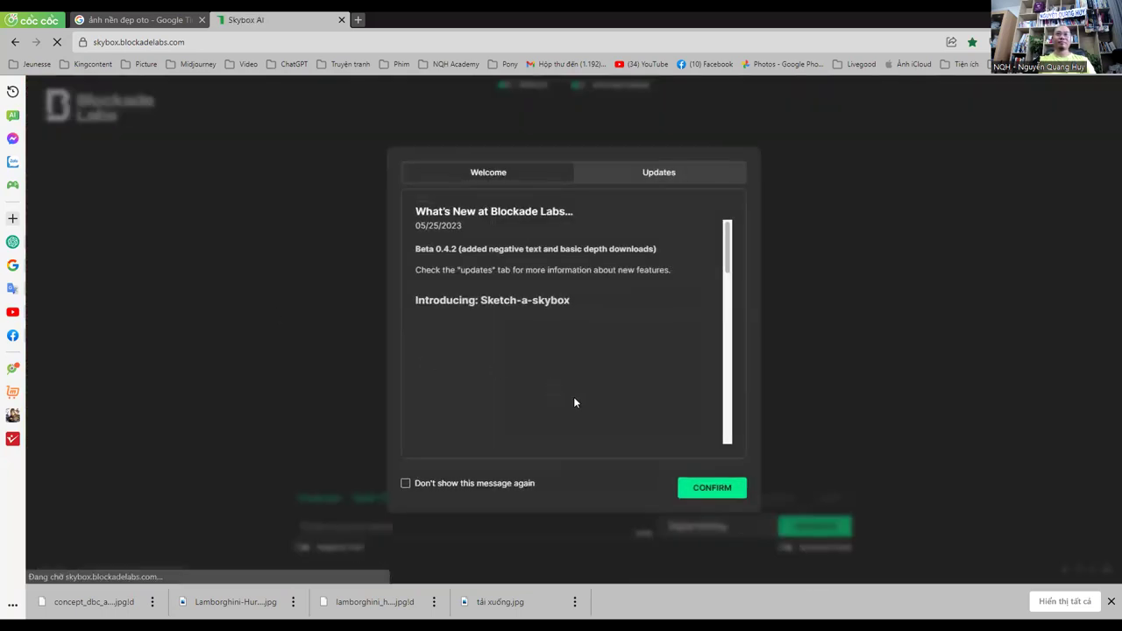
# Step: Suppress the welcome message, watch the intro video full screen, then dismiss it and choose Create New
pyautogui.click(480, 486)
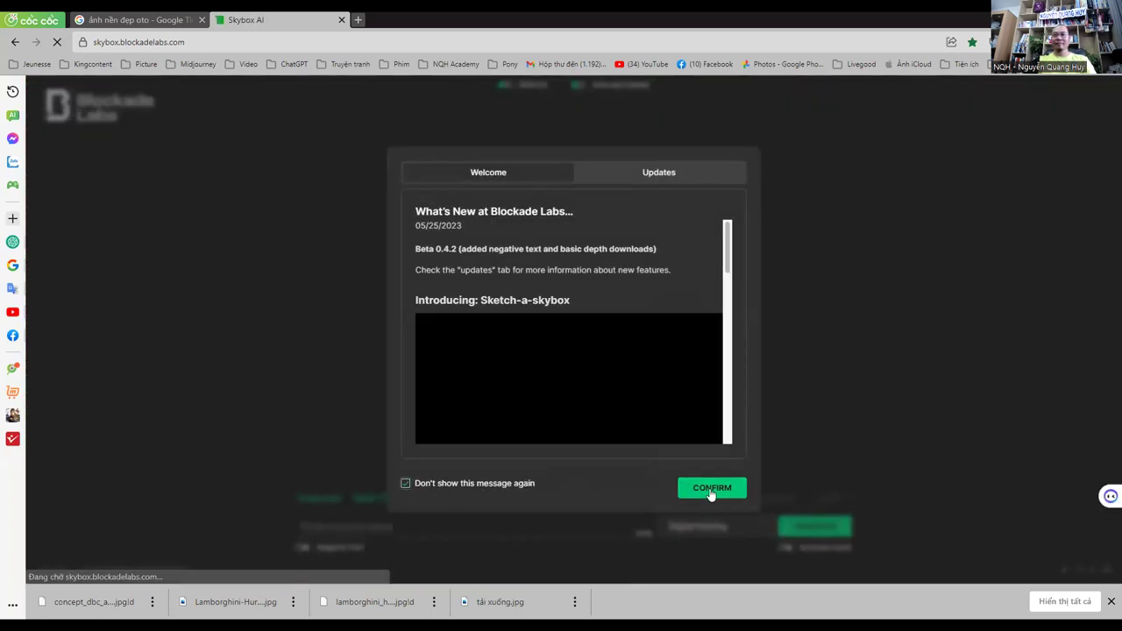
pyautogui.click(578, 399)
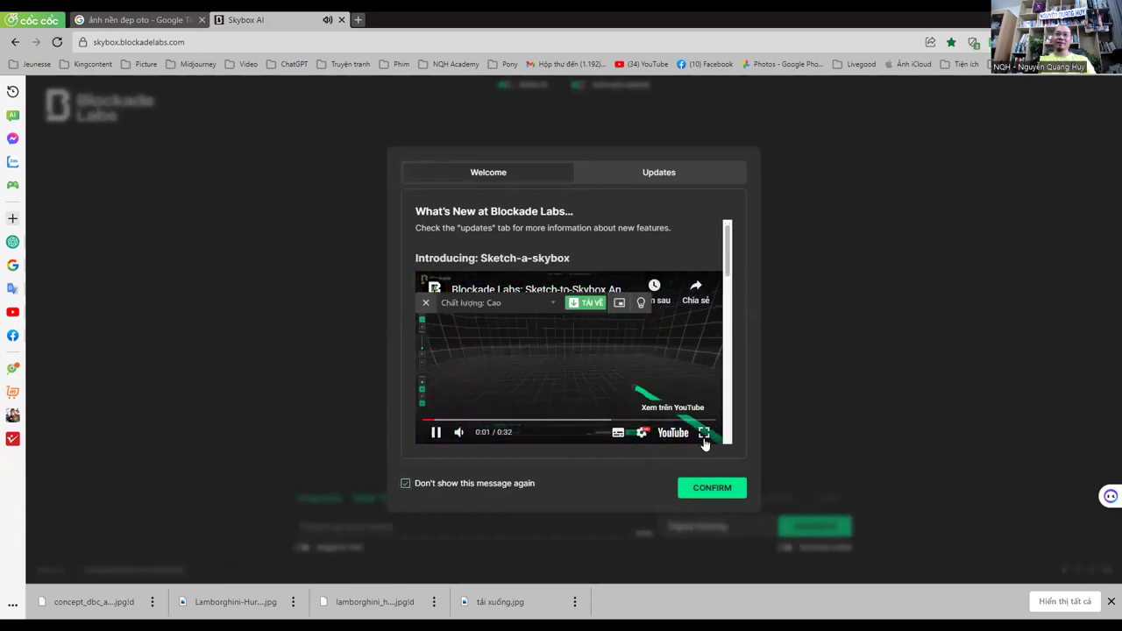
pyautogui.click(703, 435)
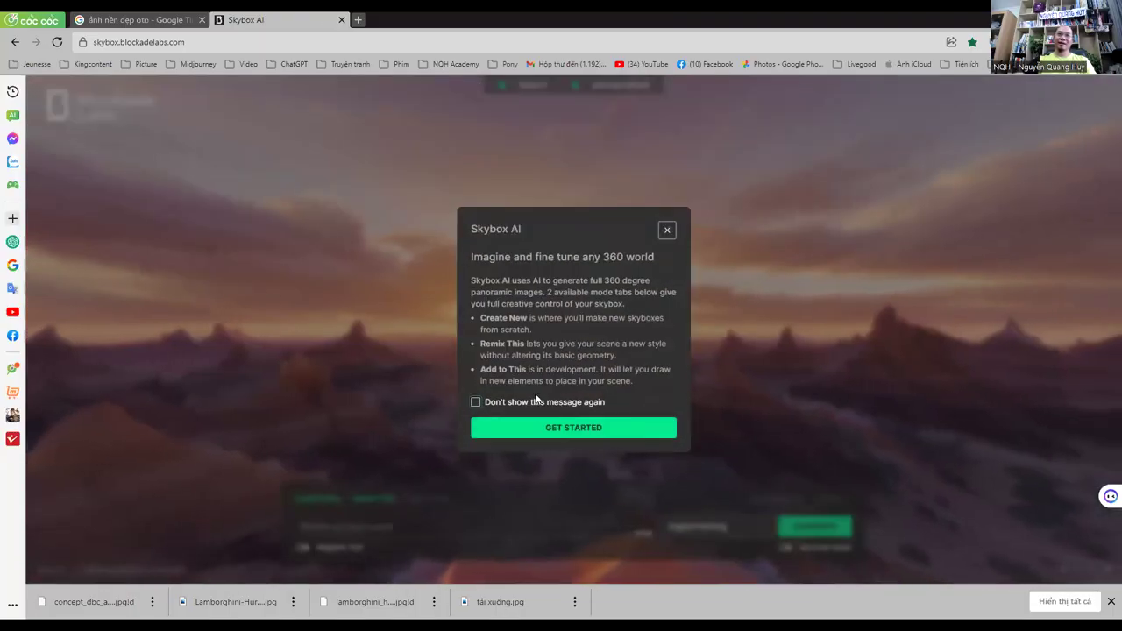
pyautogui.click(500, 430)
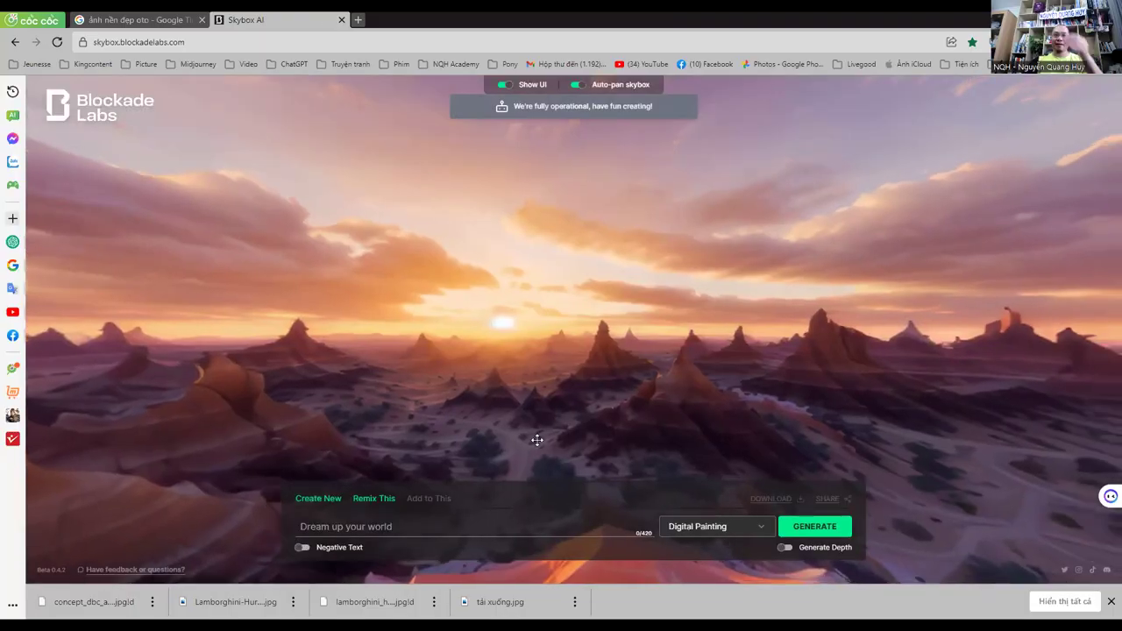
pyautogui.click(386, 526)
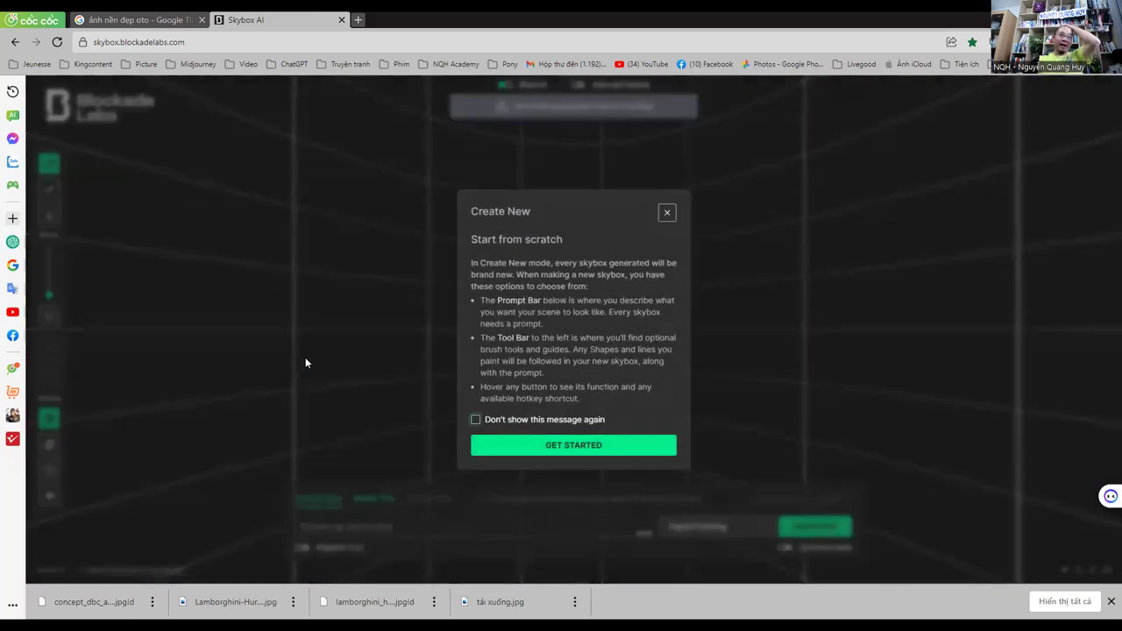
# Step: Switch the sketch guide to a box room, face a wall and pick the Brush
pyautogui.click(505, 448)
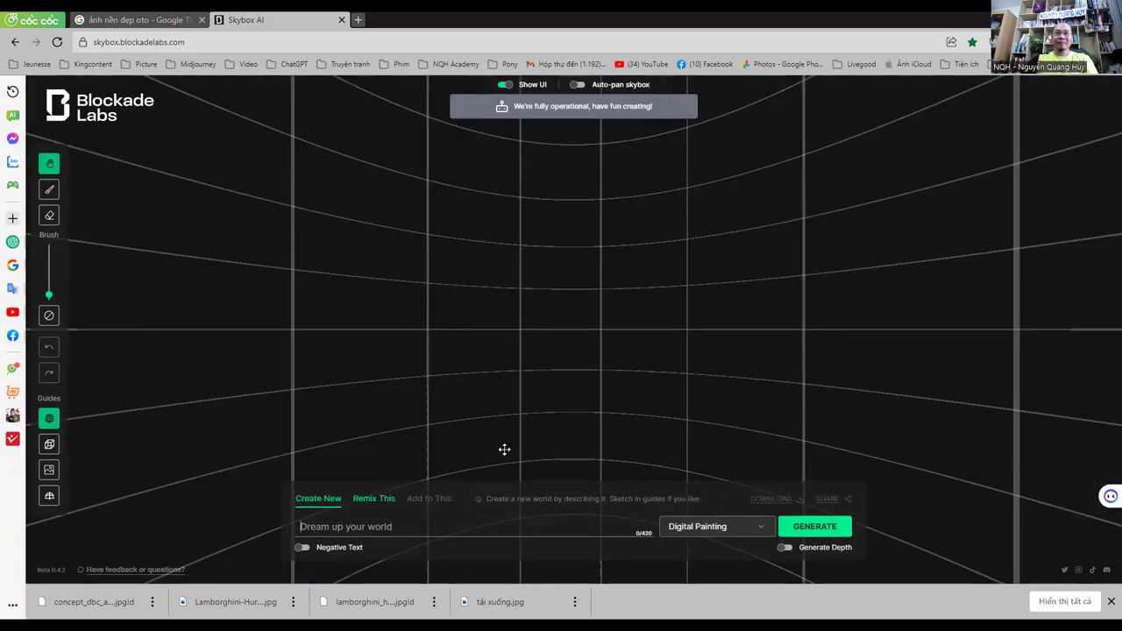
pyautogui.click(49, 446)
pyautogui.moveTo(571, 372)
pyautogui.mouseDown()
pyautogui.moveTo(565, 295)
pyautogui.moveTo(497, 343)
pyautogui.mouseUp()
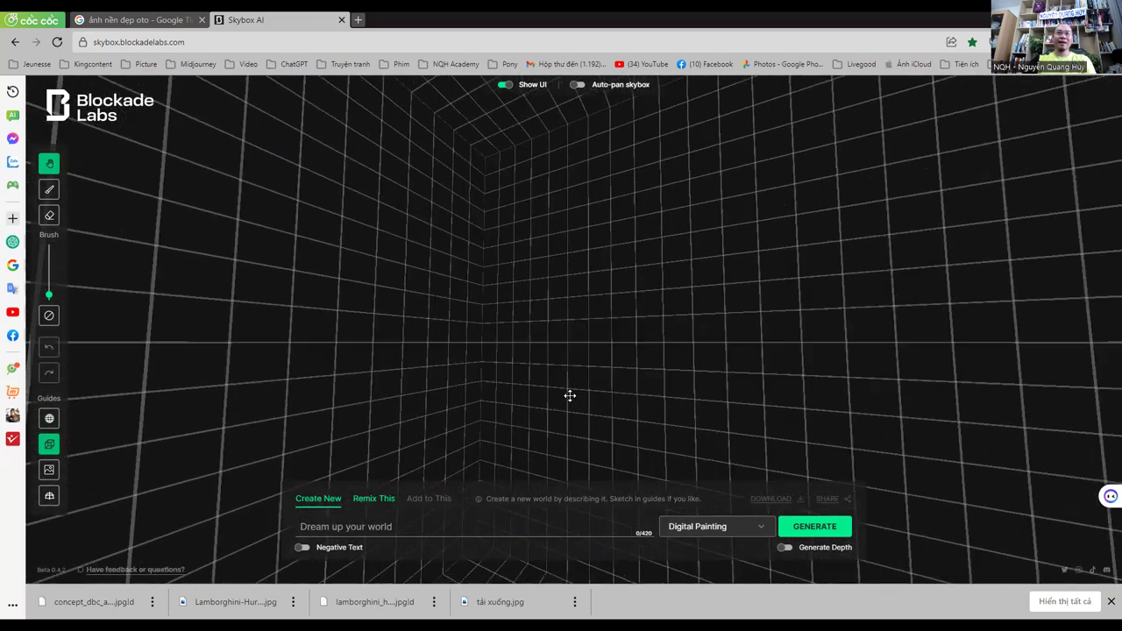
pyautogui.click(48, 190)
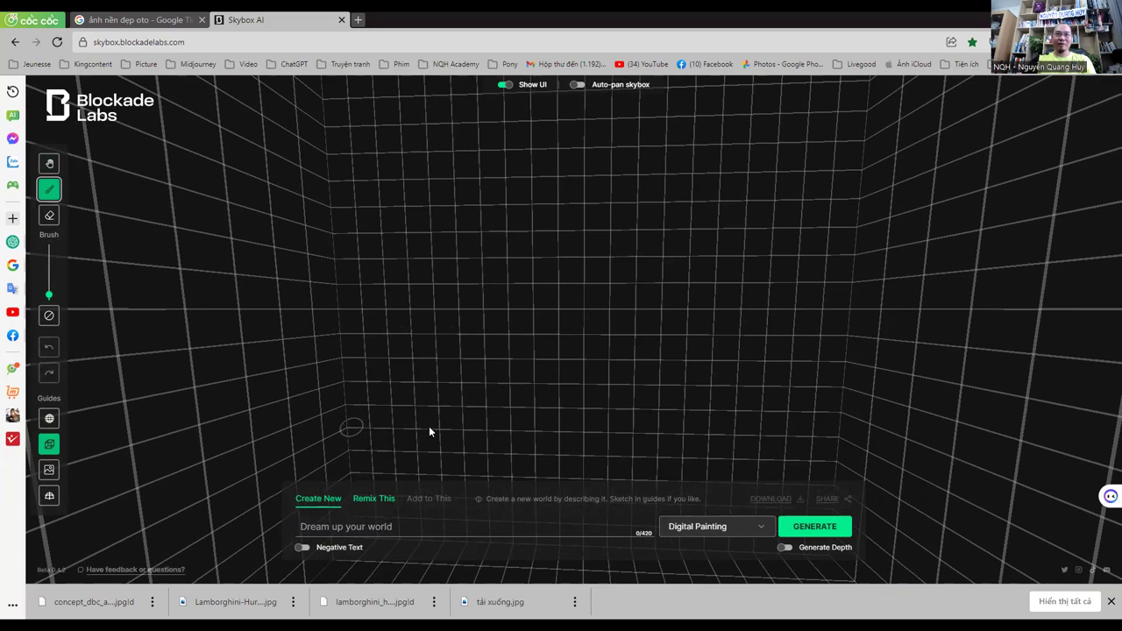
# Step: Paint the house's bottom edge, slanted roof, top ridge and right roof edge
pyautogui.moveTo(429, 431); pyautogui.dragTo(719, 421)
pyautogui.moveTo(631, 422); pyautogui.dragTo(806, 421)
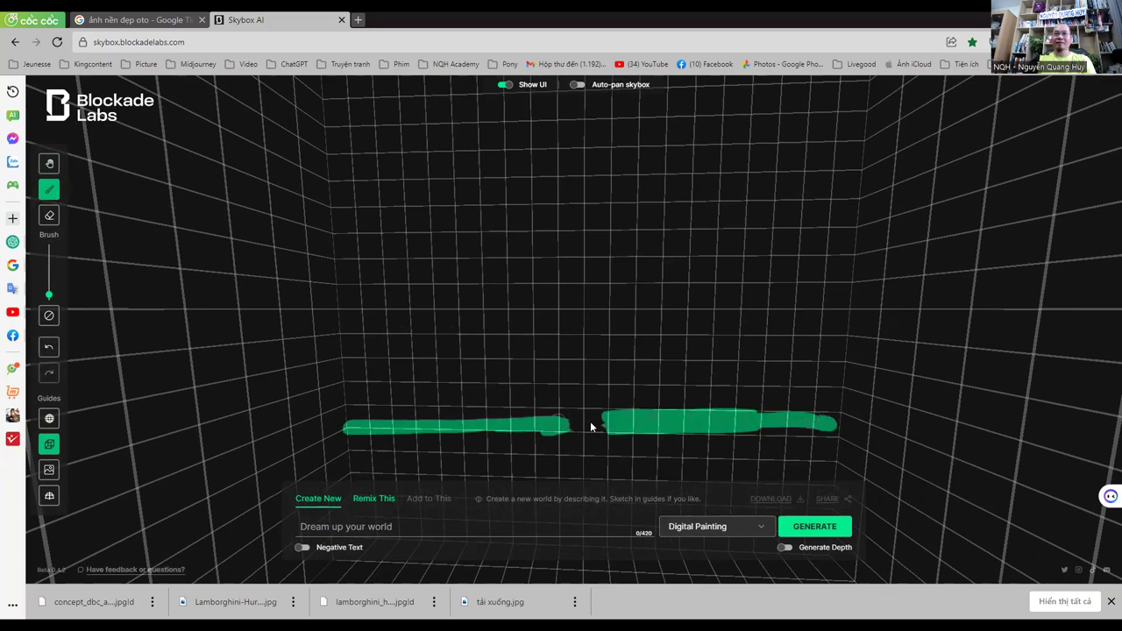
pyautogui.moveTo(454, 149)
pyautogui.mouseDown()
pyautogui.moveTo(304, 236)
pyautogui.moveTo(693, 222)
pyautogui.mouseUp()
pyautogui.moveTo(662, 140); pyautogui.dragTo(868, 133)
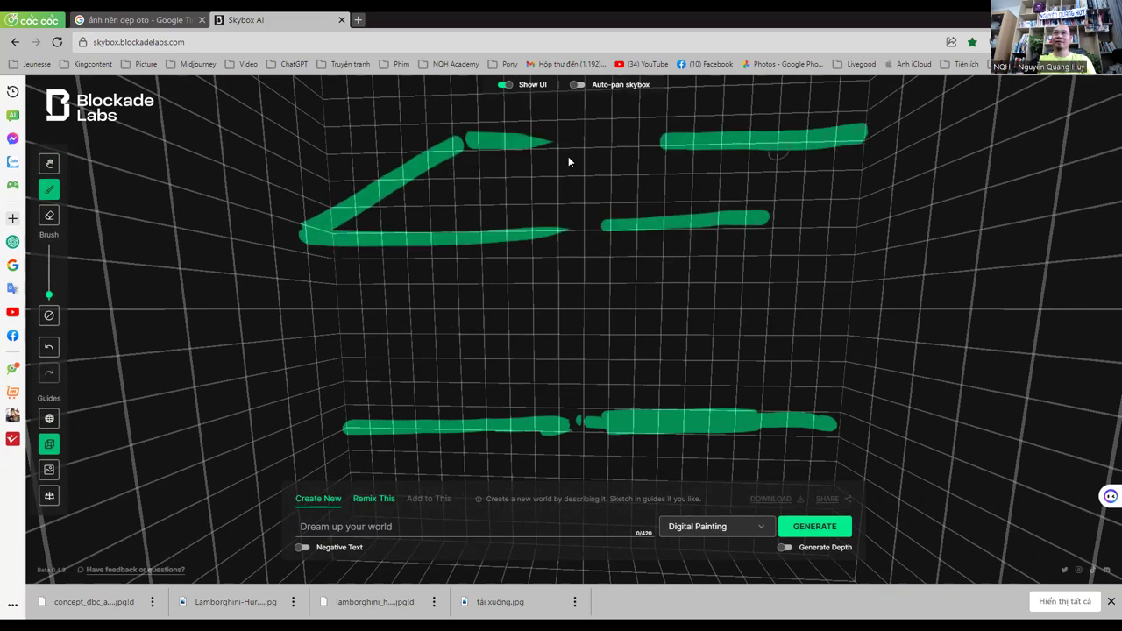
pyautogui.moveTo(676, 151); pyautogui.dragTo(544, 145)
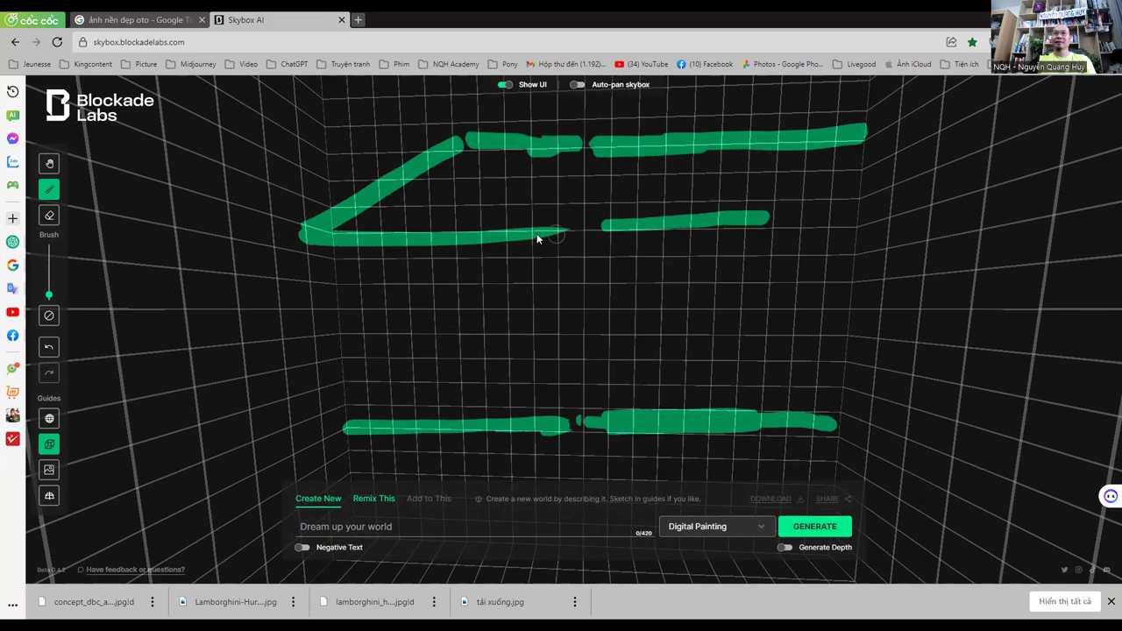
pyautogui.moveTo(829, 139)
pyautogui.mouseDown()
pyautogui.moveTo(912, 136)
pyautogui.moveTo(777, 226)
pyautogui.mouseUp()
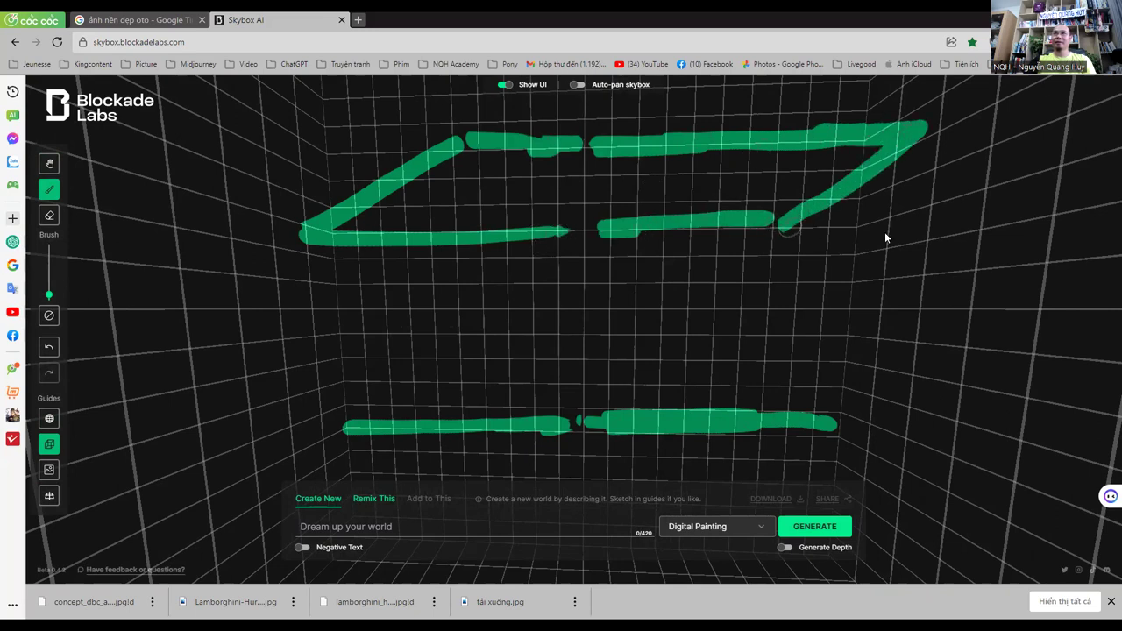
pyautogui.moveTo(885, 235); pyautogui.dragTo(967, 235)
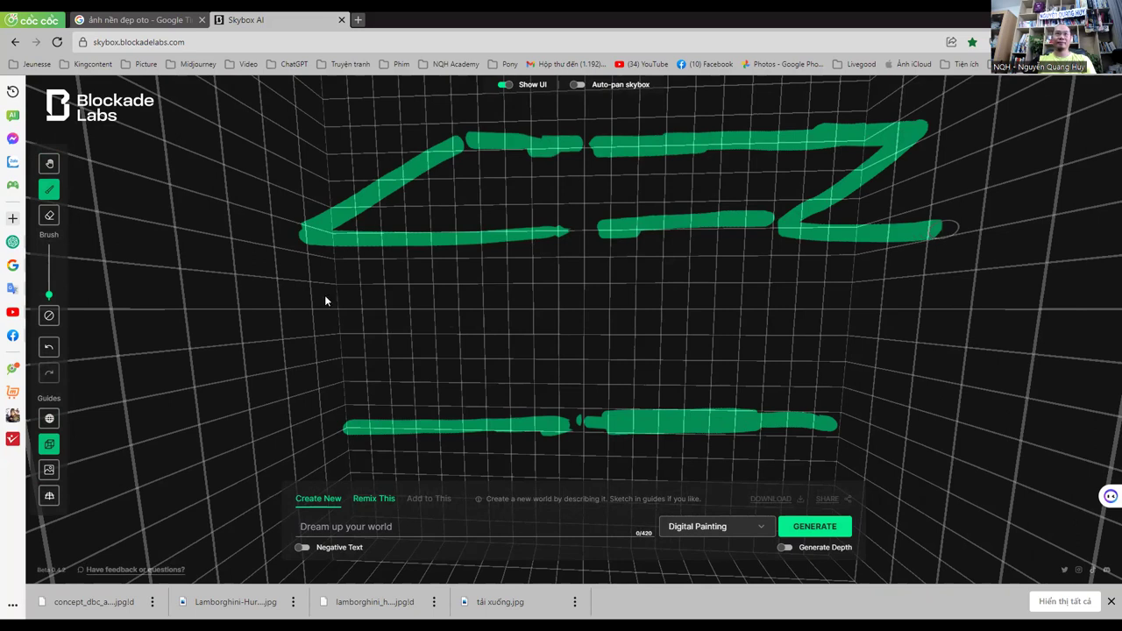
# Step: Draw the house's left wall, right corner wall and arched door
pyautogui.moveTo(314, 250)
pyautogui.mouseDown()
pyautogui.moveTo(330, 449)
pyautogui.moveTo(489, 438)
pyautogui.mouseUp()
pyautogui.moveTo(805, 250)
pyautogui.mouseDown()
pyautogui.moveTo(824, 429)
pyautogui.moveTo(999, 372)
pyautogui.mouseUp()
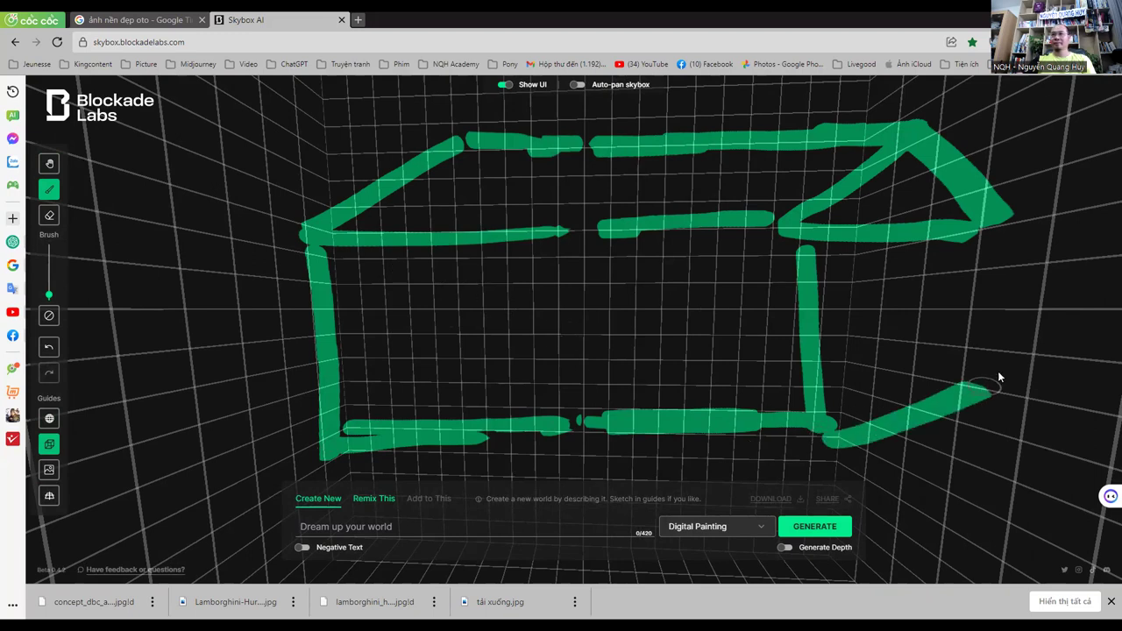
pyautogui.moveTo(986, 276); pyautogui.dragTo(996, 406)
pyautogui.moveTo(506, 418)
pyautogui.mouseDown()
pyautogui.moveTo(571, 321)
pyautogui.moveTo(612, 426)
pyautogui.mouseUp()
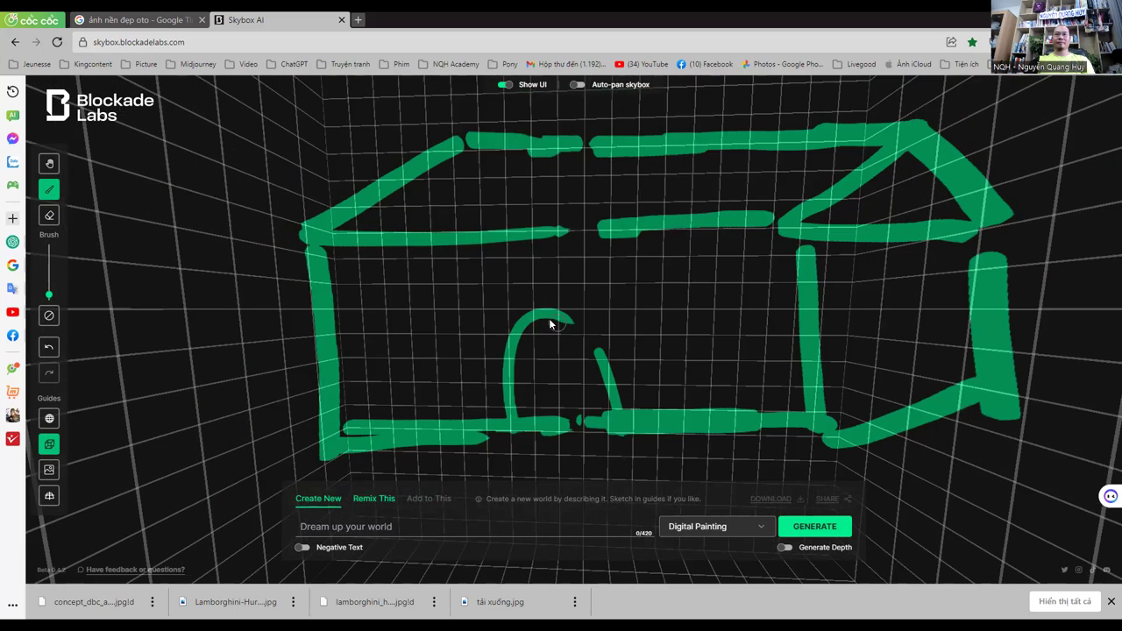
# Step: Sketch a tree left of the house, then undo a horizontal crossbar stroke
pyautogui.moveTo(345, 155)
pyautogui.mouseDown()
pyautogui.moveTo(254, 193)
pyautogui.moveTo(219, 175)
pyautogui.moveTo(202, 404)
pyautogui.moveTo(295, 399)
pyautogui.mouseUp()
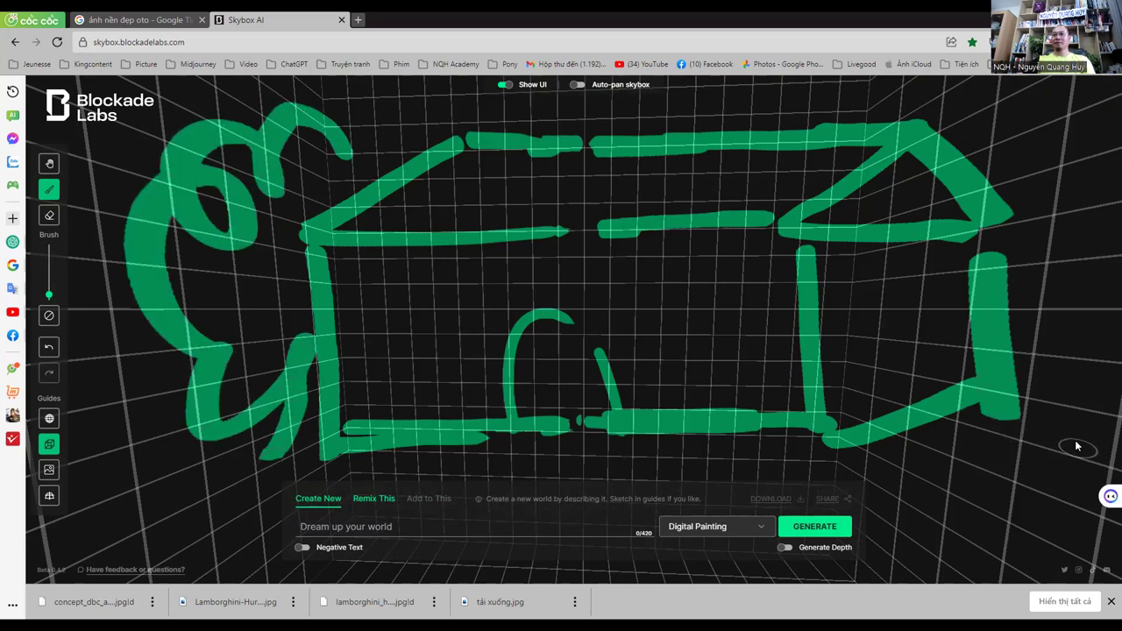
pyautogui.moveTo(944, 323); pyautogui.dragTo(635, 324)
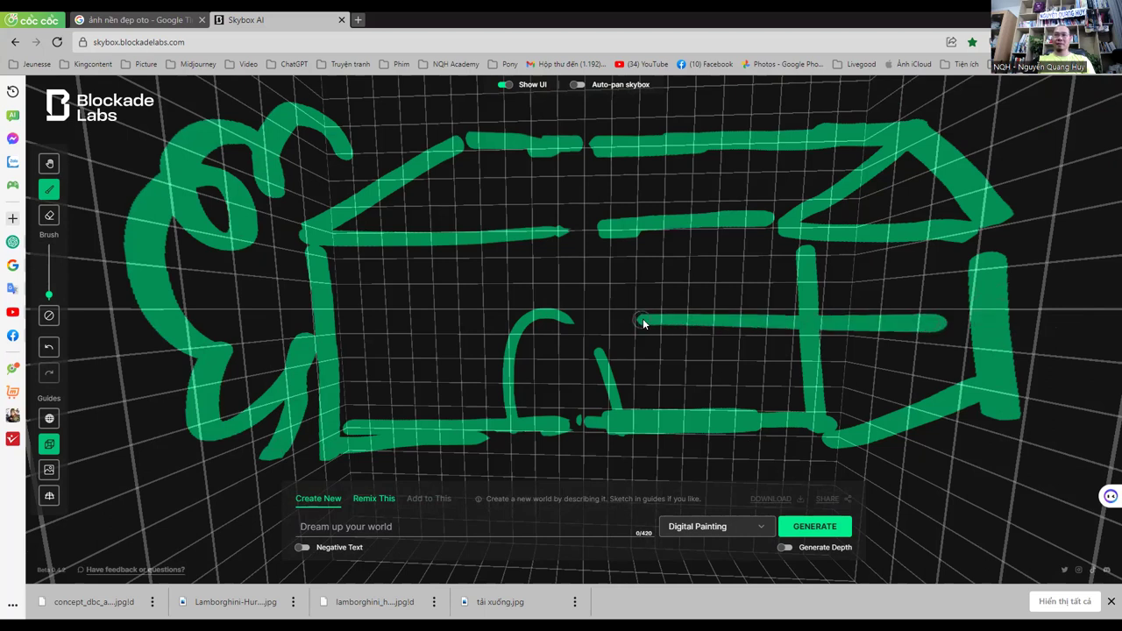
pyautogui.hotkey('ctrl', 'z')
# Step: Turn to a blank wall and paint two fence rails with six pickets between them
pyautogui.moveTo(854, 387); pyautogui.dragTo(438, 371)
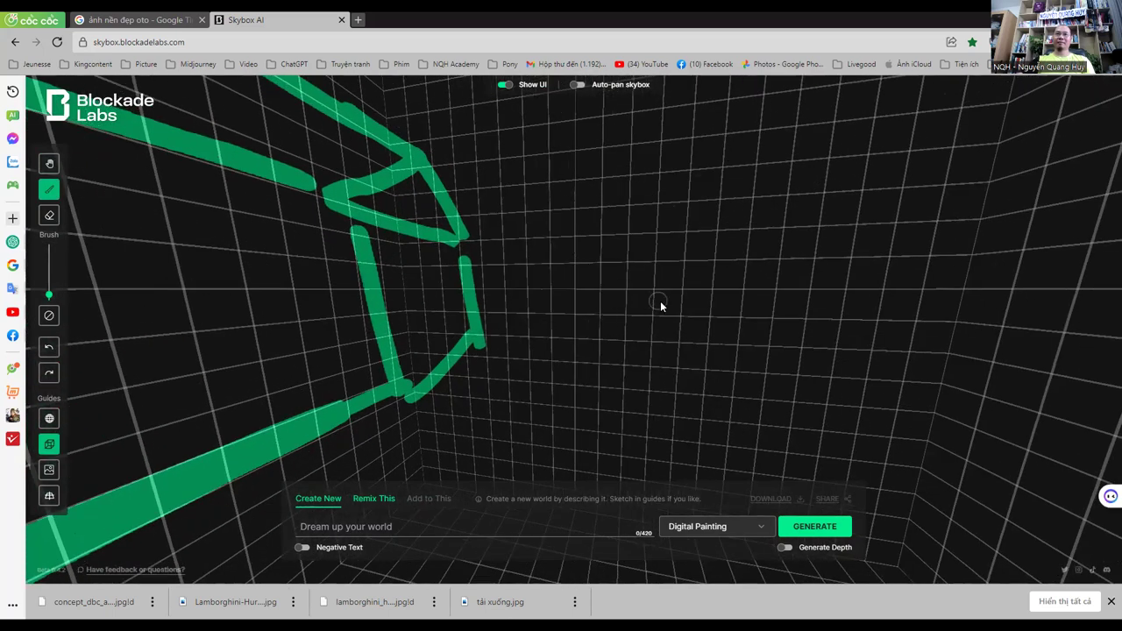
pyautogui.press('space')
pyautogui.moveTo(599, 286); pyautogui.dragTo(493, 290)
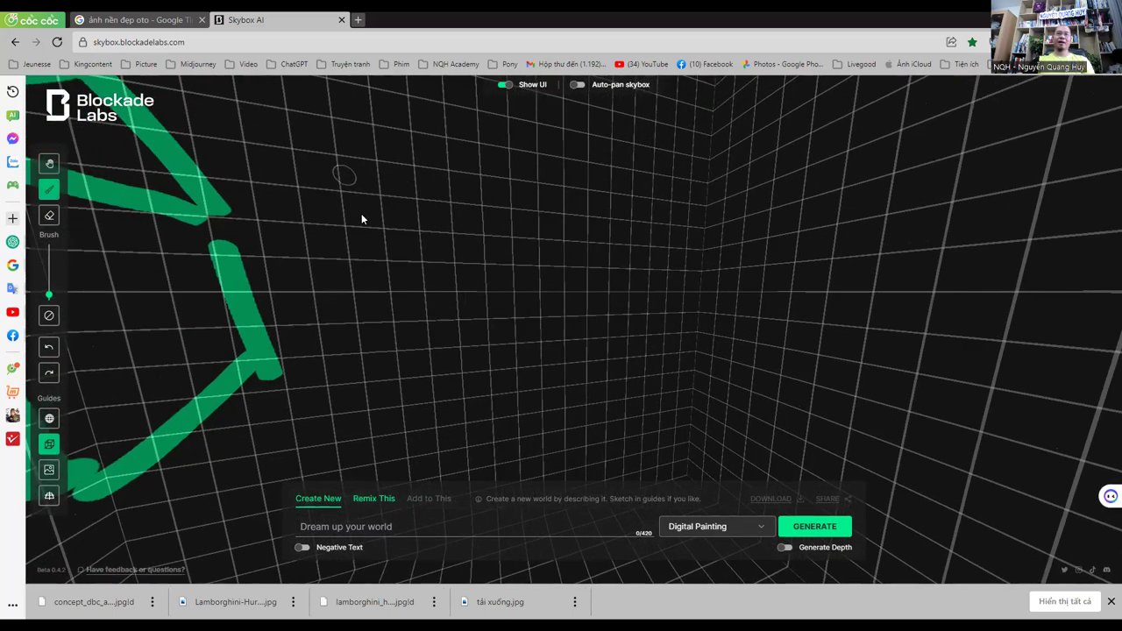
pyautogui.moveTo(275, 280); pyautogui.dragTo(726, 250)
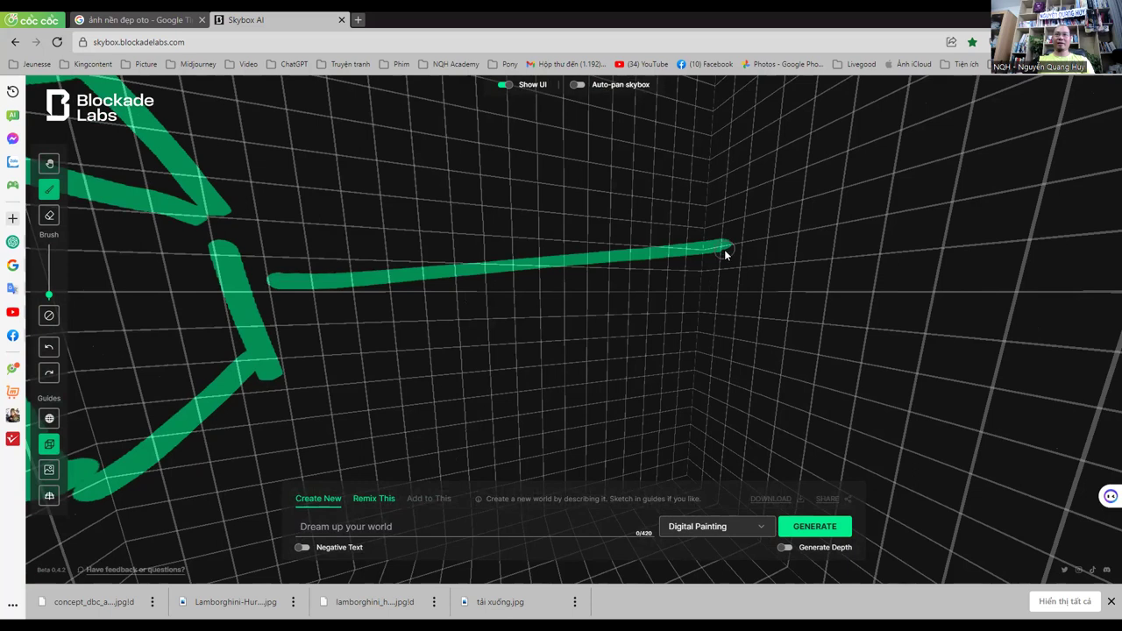
pyautogui.moveTo(305, 384); pyautogui.dragTo(733, 373)
pyautogui.moveTo(369, 244); pyautogui.dragTo(383, 403)
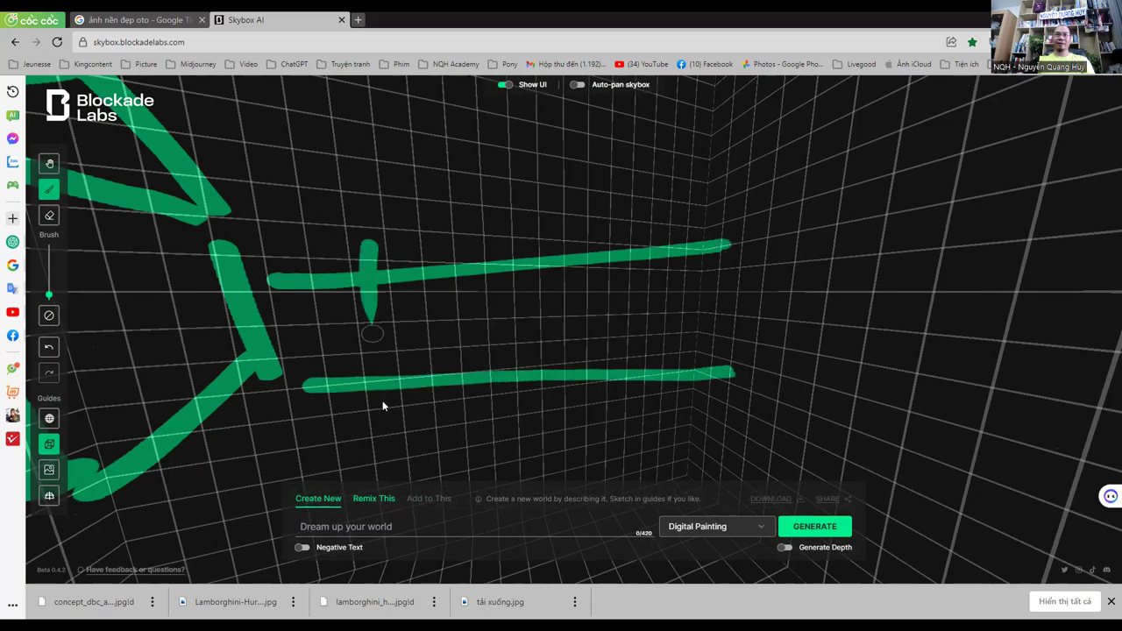
pyautogui.moveTo(446, 237); pyautogui.dragTo(465, 368)
pyautogui.moveTo(513, 244); pyautogui.dragTo(517, 410)
pyautogui.moveTo(570, 237); pyautogui.dragTo(589, 355)
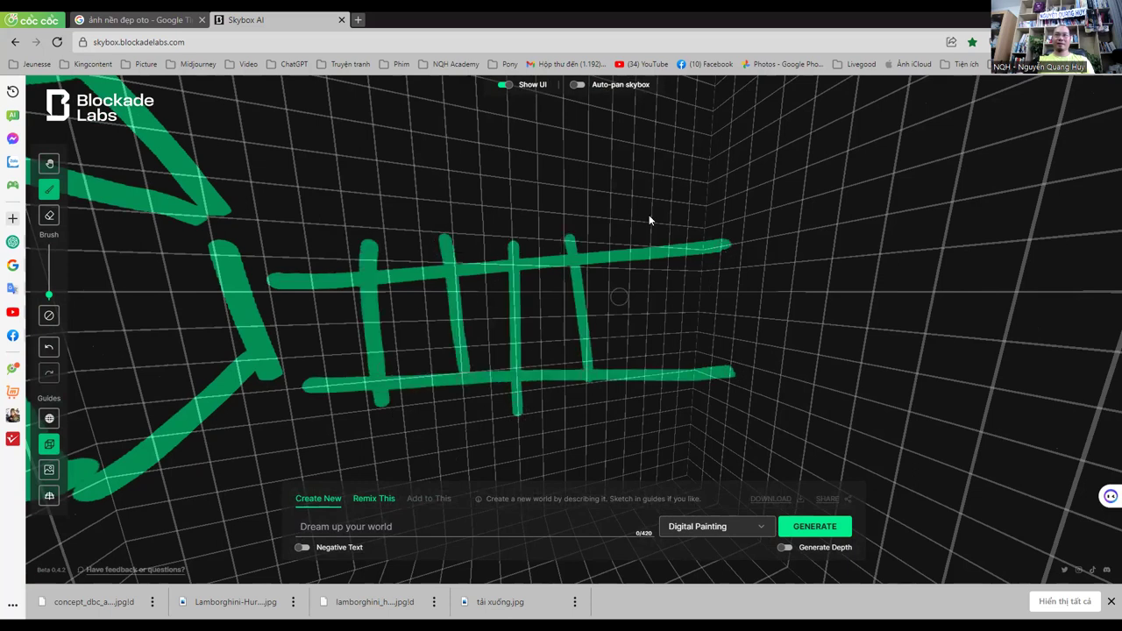
pyautogui.moveTo(648, 212); pyautogui.dragTo(658, 379)
pyautogui.moveTo(710, 205); pyautogui.dragTo(715, 367)
# Step: Paint top and bottom fence rails with seven pickets on the next wall
pyautogui.press('space')
pyautogui.moveTo(573, 314)
pyautogui.mouseDown()
pyautogui.moveTo(254, 240)
pyautogui.moveTo(741, 223)
pyautogui.mouseUp()
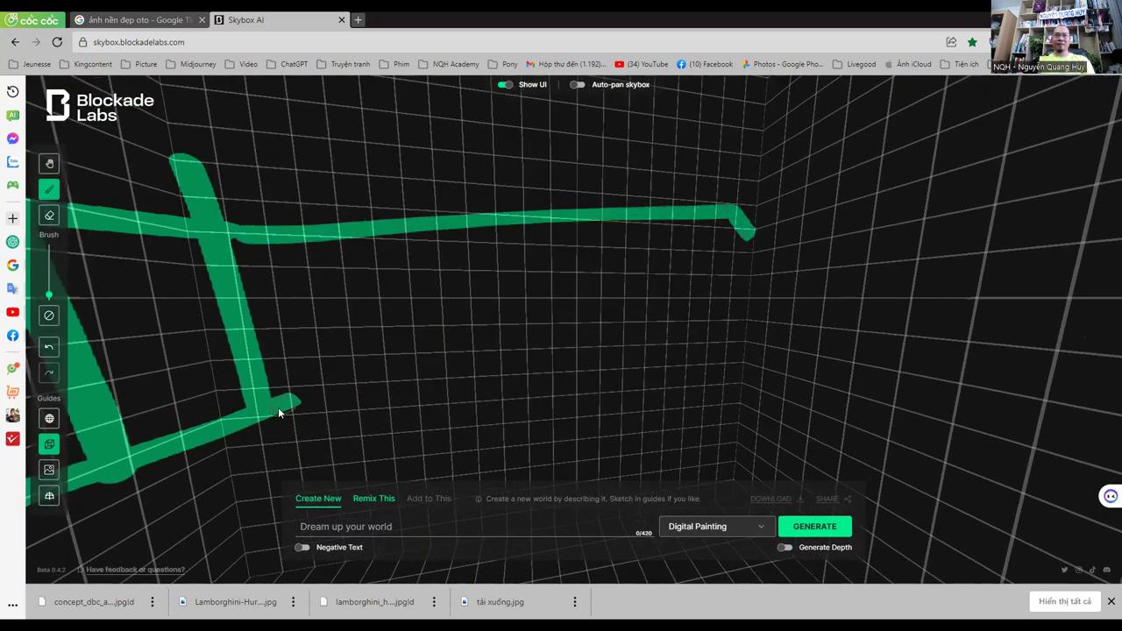
pyautogui.moveTo(274, 406); pyautogui.dragTo(719, 372)
pyautogui.moveTo(287, 168); pyautogui.dragTo(305, 397)
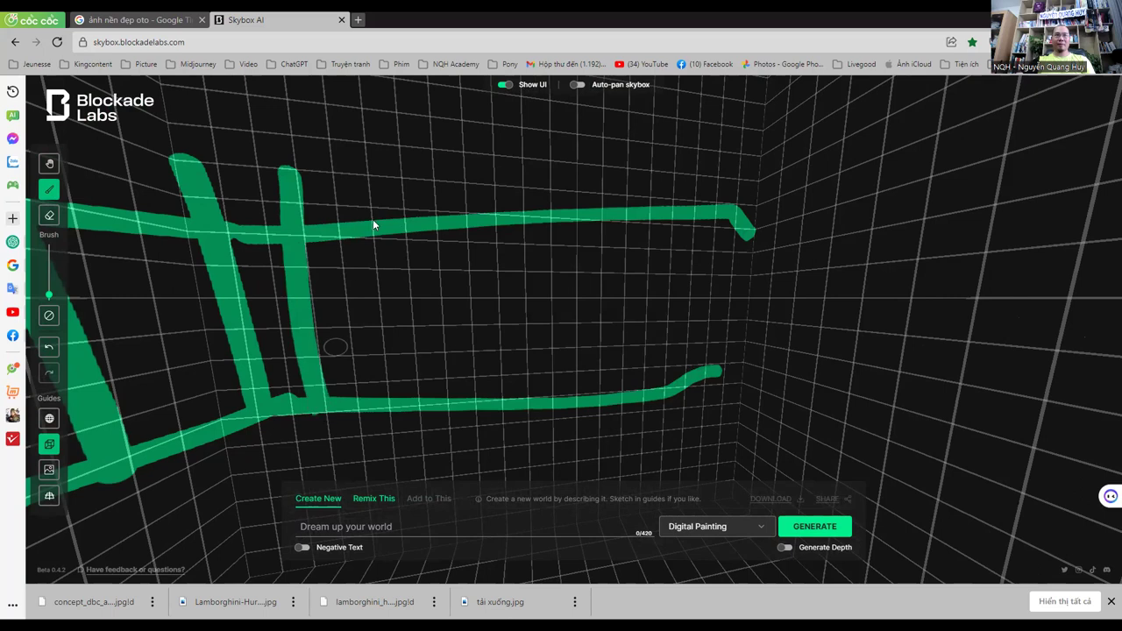
pyautogui.moveTo(360, 182); pyautogui.dragTo(383, 439)
pyautogui.moveTo(411, 187); pyautogui.dragTo(442, 384)
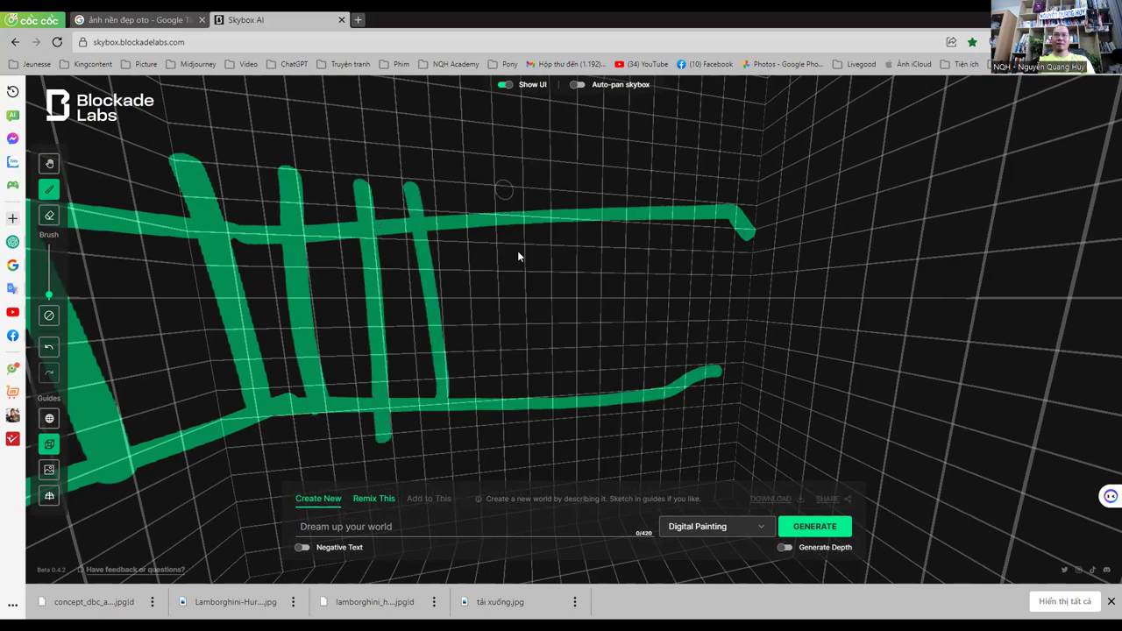
pyautogui.moveTo(504, 184); pyautogui.dragTo(535, 395)
pyautogui.moveTo(590, 200); pyautogui.dragTo(605, 403)
pyautogui.moveTo(653, 156); pyautogui.dragTo(664, 385)
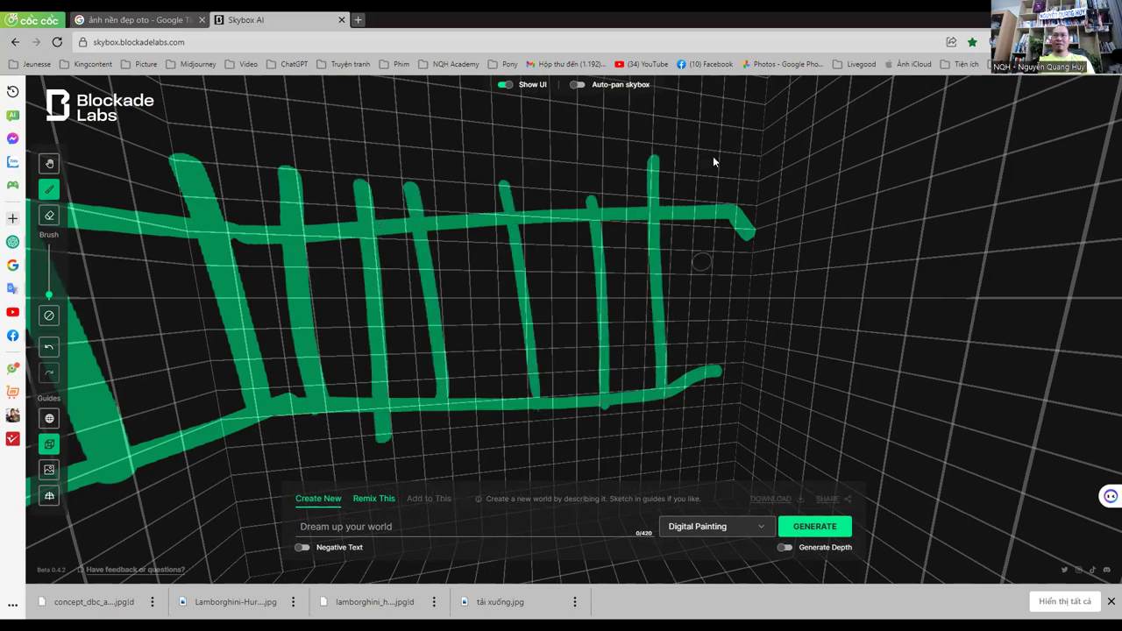
pyautogui.moveTo(713, 156); pyautogui.dragTo(727, 379)
# Step: Turn to the next wall and draw a gate post with the start of its arch
pyautogui.press('h')
pyautogui.moveTo(581, 293)
pyautogui.mouseDown()
pyautogui.moveTo(489, 310)
pyautogui.moveTo(498, 245)
pyautogui.mouseUp()
pyautogui.press('b')
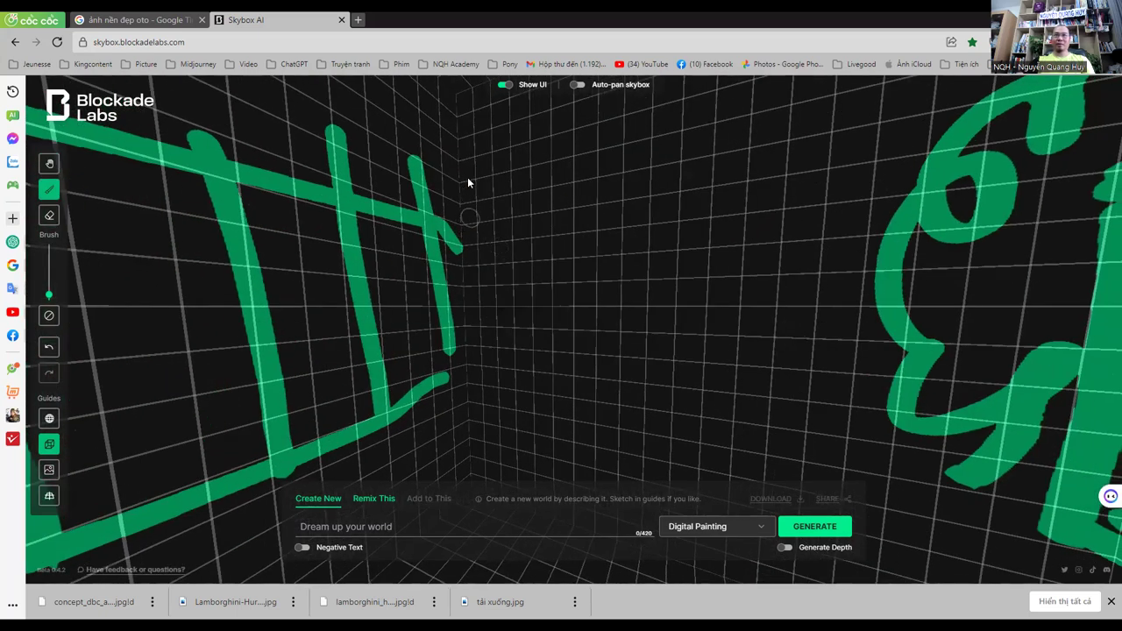
pyautogui.moveTo(467, 153); pyautogui.dragTo(464, 381)
pyautogui.moveTo(448, 212); pyautogui.dragTo(464, 95)
# Step: Extend a fence rail rightward from the arch with four pickets hanging below
pyautogui.press('h')
pyautogui.moveTo(627, 319)
pyautogui.mouseDown()
pyautogui.moveTo(624, 386)
pyautogui.moveTo(616, 328)
pyautogui.moveTo(438, 184)
pyautogui.moveTo(572, 201)
pyautogui.moveTo(637, 410)
pyautogui.mouseUp()
pyautogui.press('b')
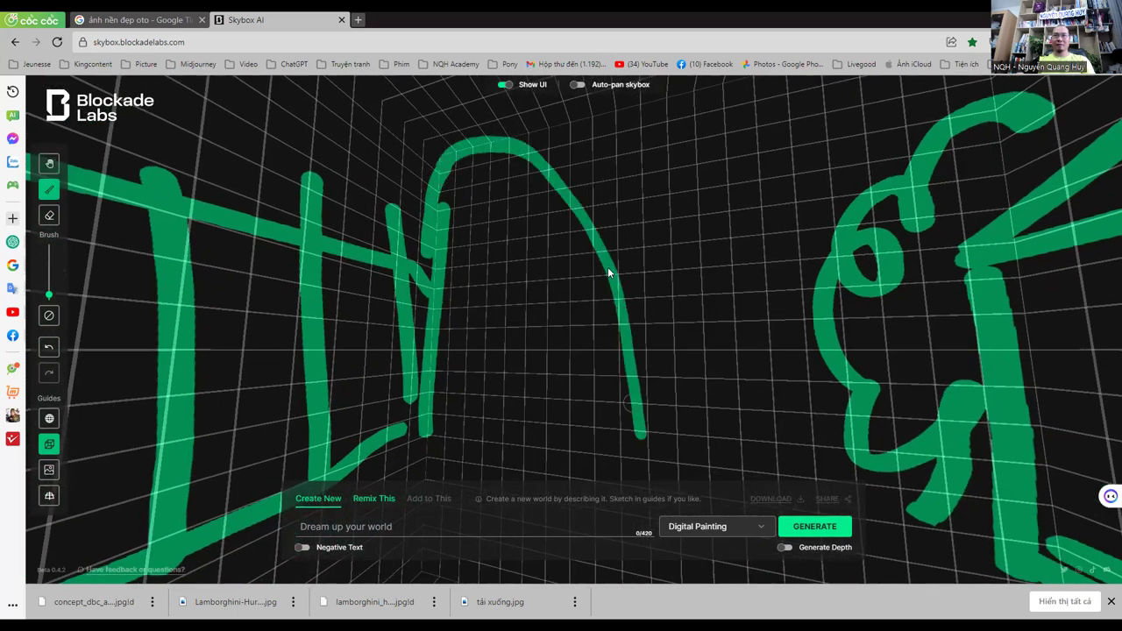
pyautogui.moveTo(611, 263); pyautogui.dragTo(837, 279)
pyautogui.moveTo(678, 247); pyautogui.dragTo(693, 449)
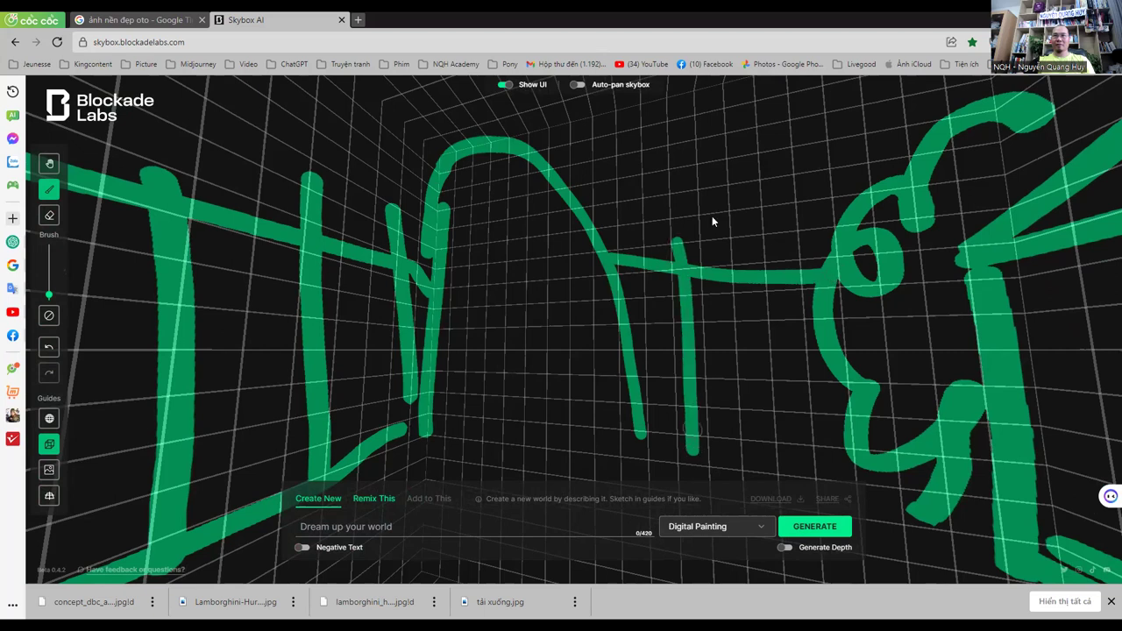
pyautogui.moveTo(713, 220); pyautogui.dragTo(721, 449)
pyautogui.moveTo(748, 256); pyautogui.dragTo(752, 442)
pyautogui.moveTo(791, 260); pyautogui.dragTo(811, 456)
# Step: Add a zigzag trim along the arch top and turn to check another wall
pyautogui.moveTo(405, 178)
pyautogui.mouseDown()
pyautogui.moveTo(495, 118)
pyautogui.moveTo(571, 196)
pyautogui.moveTo(626, 224)
pyautogui.moveTo(653, 428)
pyautogui.mouseUp()
pyautogui.press('h')
pyautogui.moveTo(693, 333)
pyautogui.mouseDown()
pyautogui.moveTo(388, 321)
pyautogui.moveTo(762, 328)
pyautogui.moveTo(703, 334)
pyautogui.mouseUp()
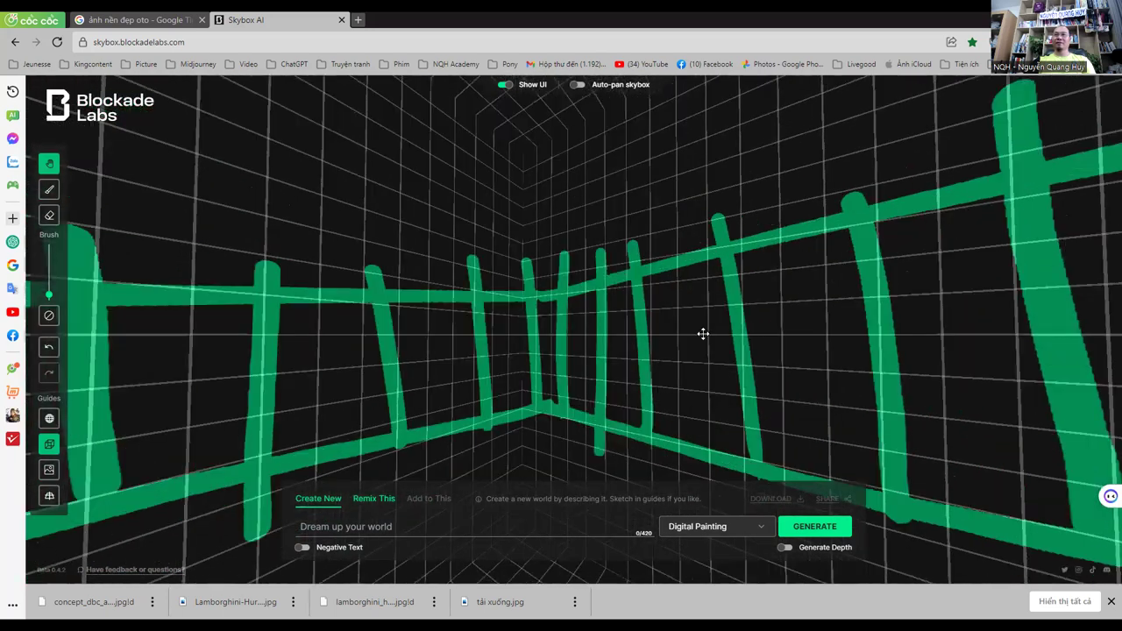
# Step: Begin the scene prompt 'a small house out town,' in the 'Dream up your world' box
pyautogui.press('b')
pyautogui.click(496, 528)
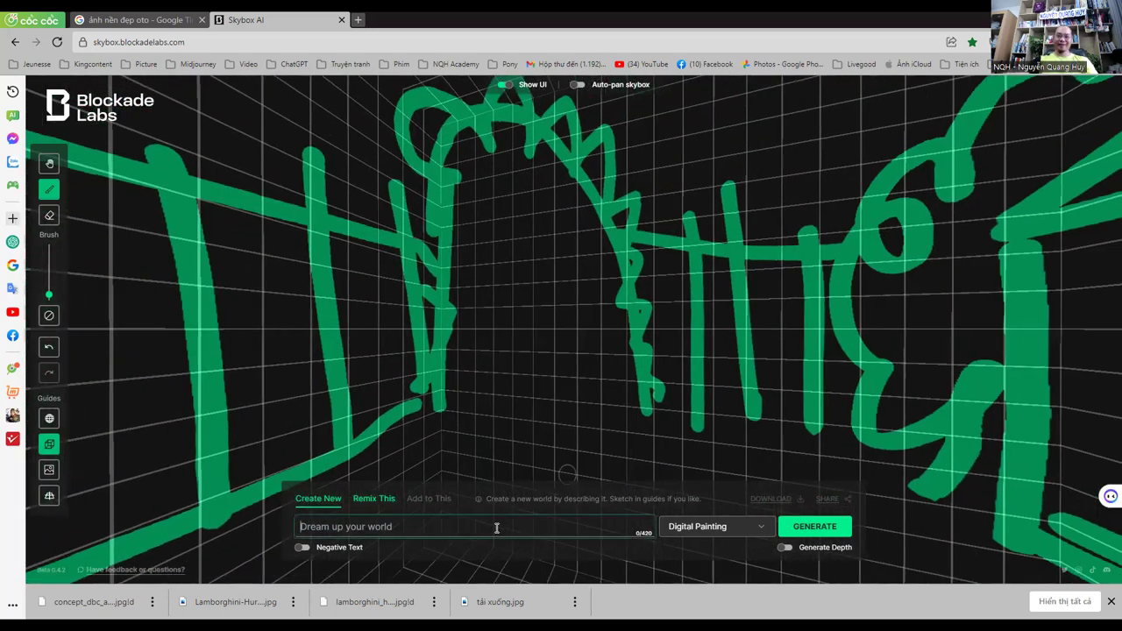
pyautogui.write('a small house out town,')
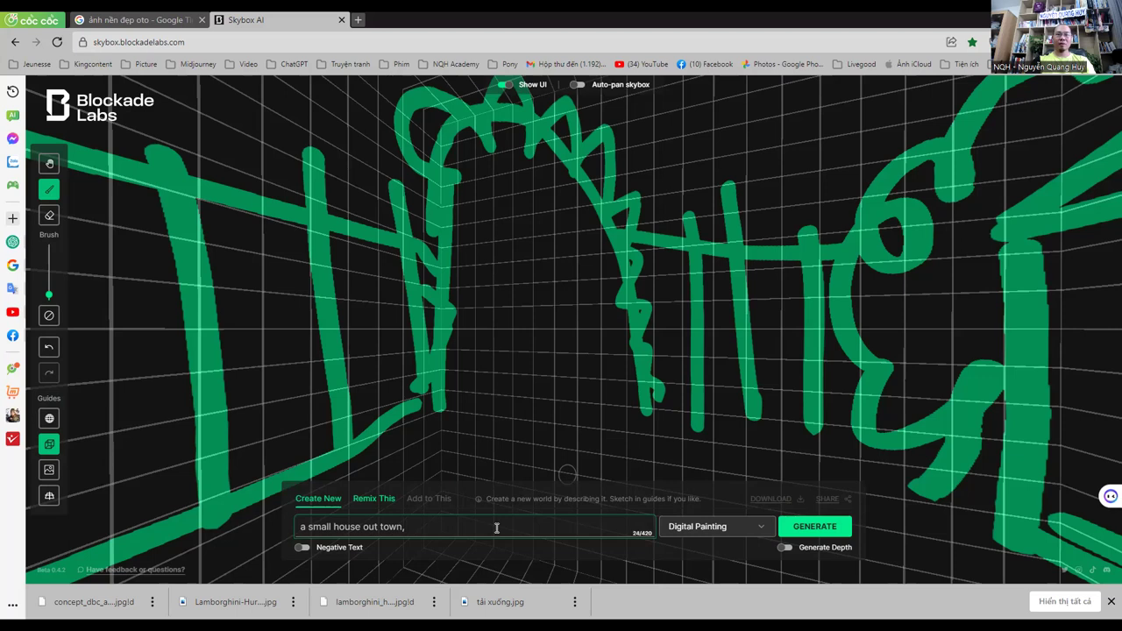
# Step: Open a new browser tab and search Google for 'dịch' to reach the translator
pyautogui.click(169, 17)
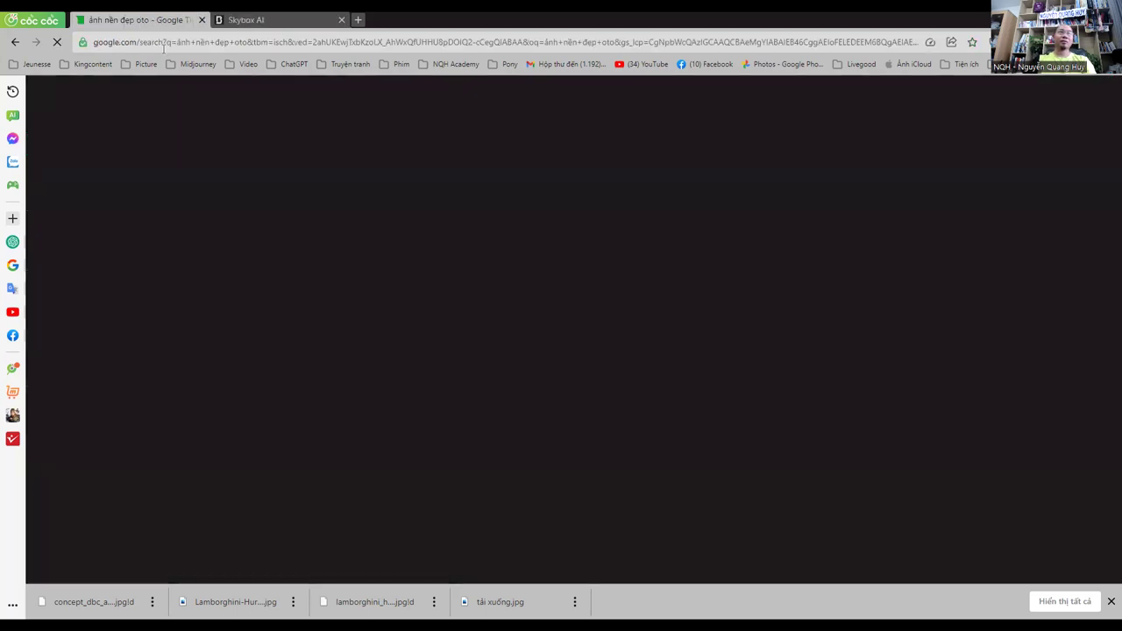
pyautogui.click(354, 20)
pyautogui.write('dịch')
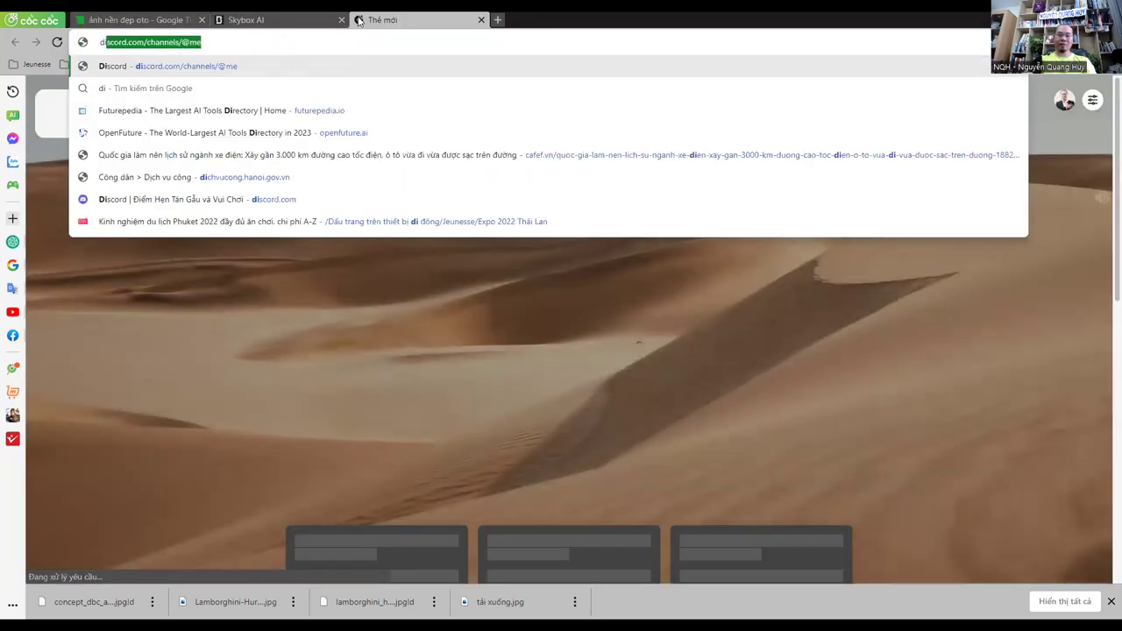
pyautogui.press('Return')
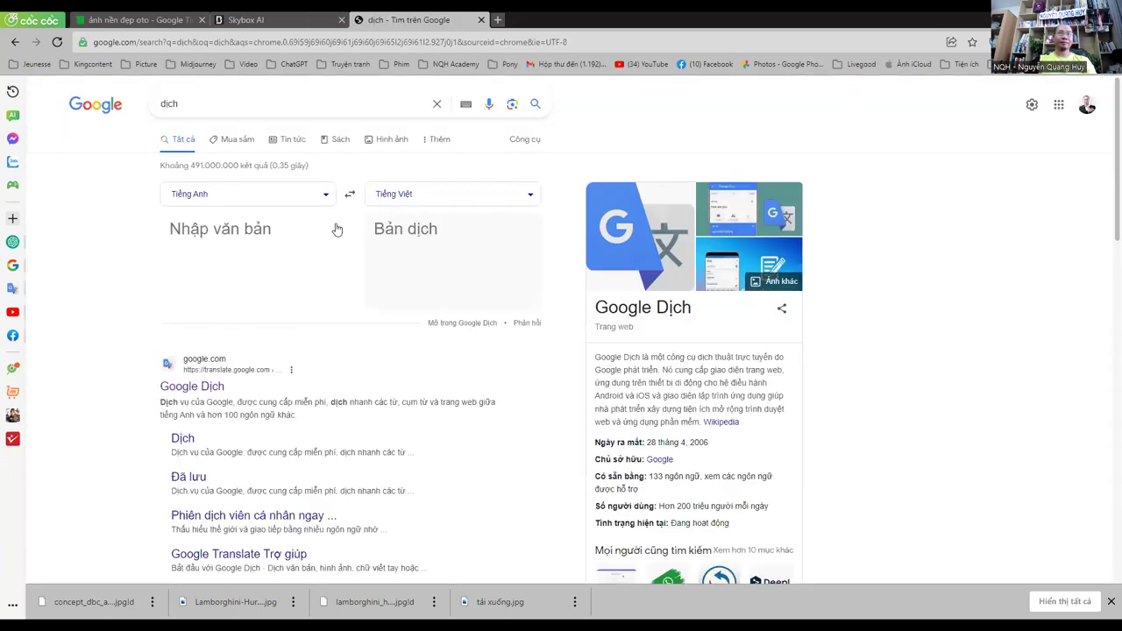
# Step: Enter a Vietnamese description of a small, cozy, peaceful suburban house with a wooden gate
pyautogui.click(256, 237)
pyautogui.write('m')
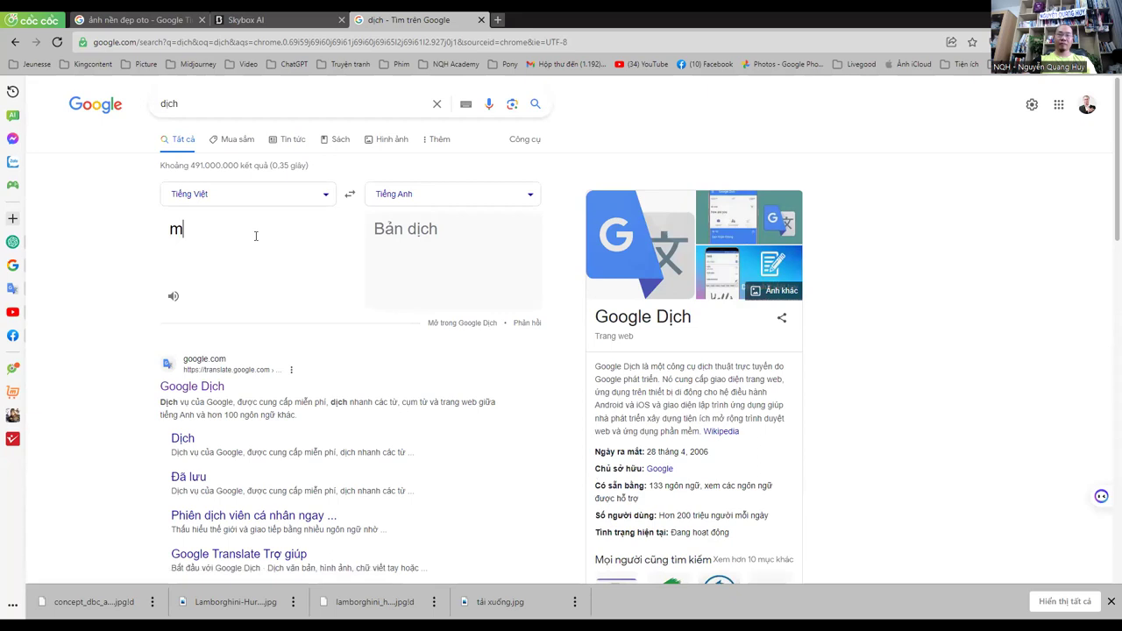
pyautogui.write('ột người')
pyautogui.press('BackSpace')
pyautogui.press('BackSpace')
pyautogui.press('BackSpace')
pyautogui.write('ôi nhà nhỏ')
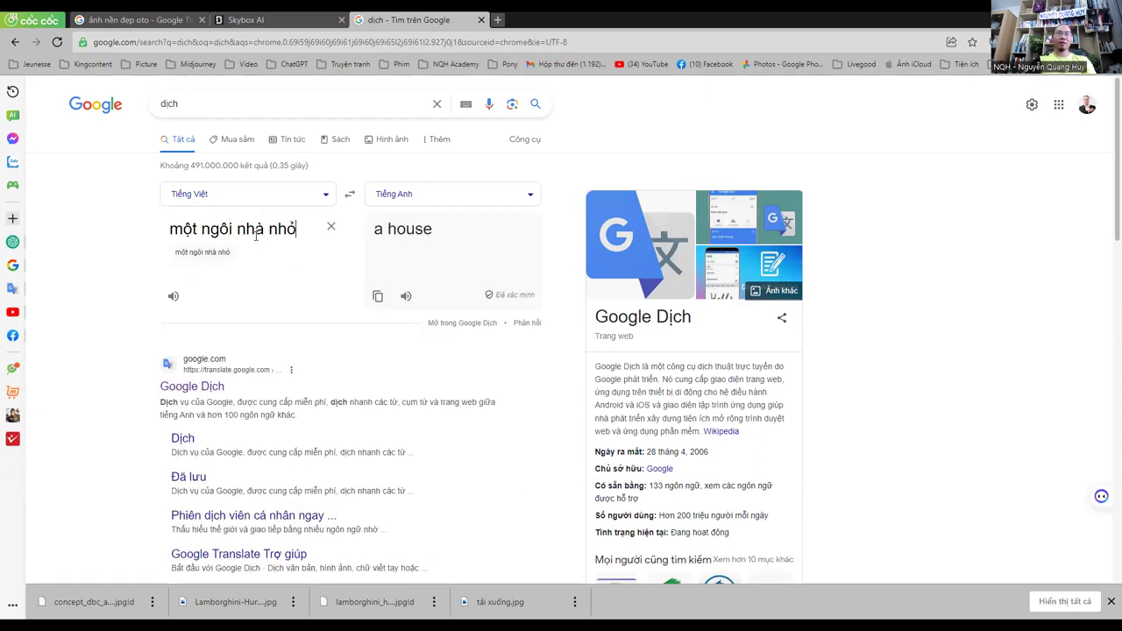
pyautogui.write(',  ấm cúng, yên bình, ')
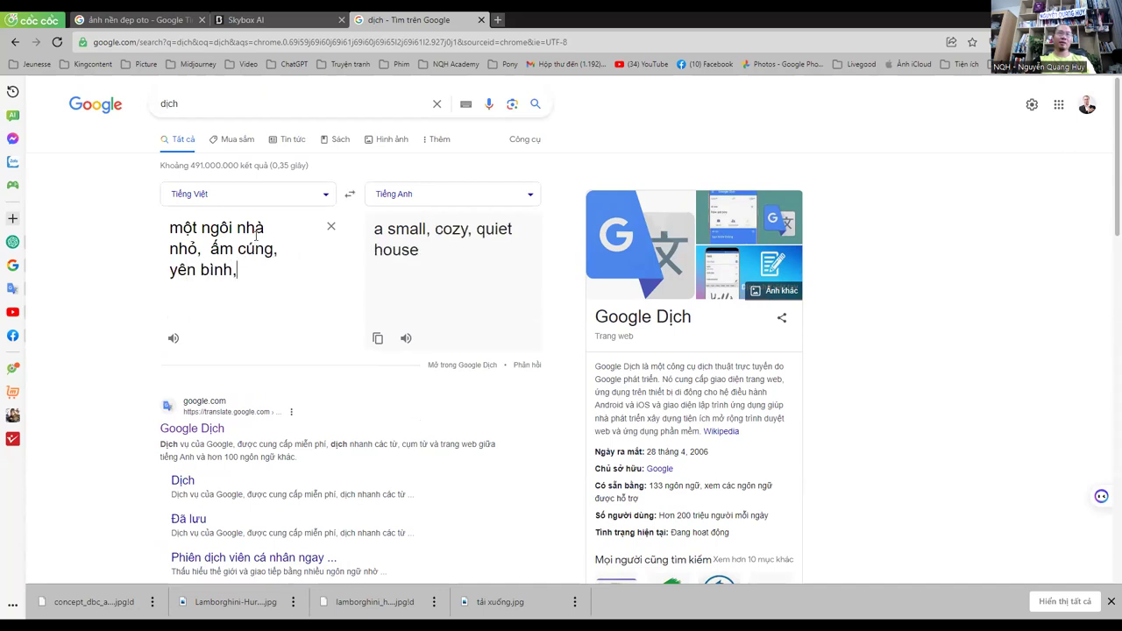
pyautogui.write(' vụng')
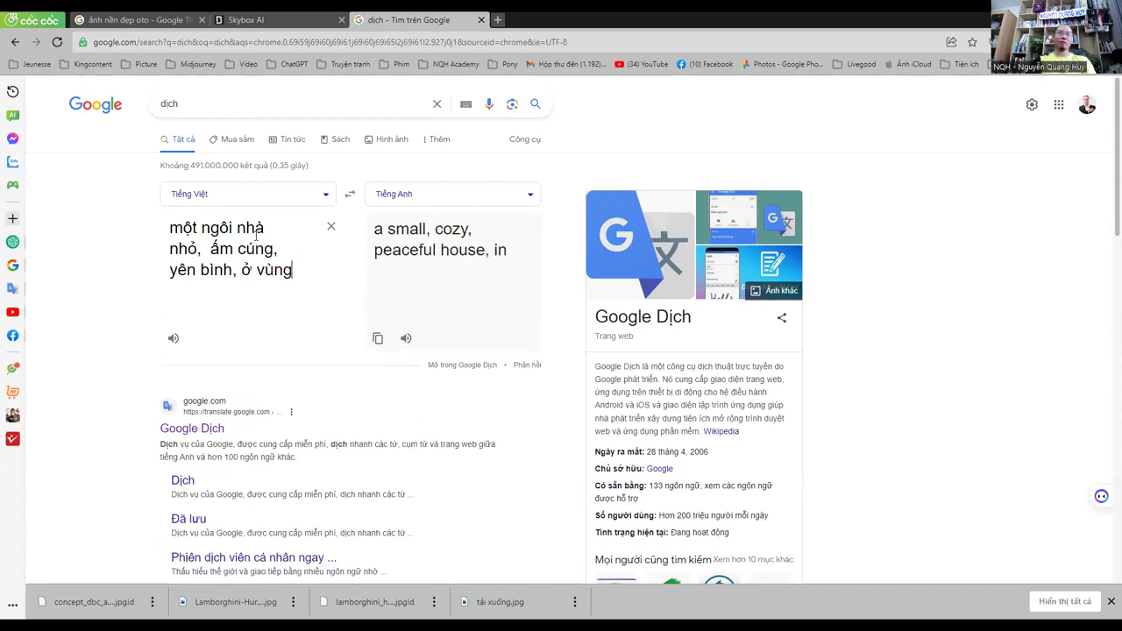
pyautogui.write(' ngoai ô, ')
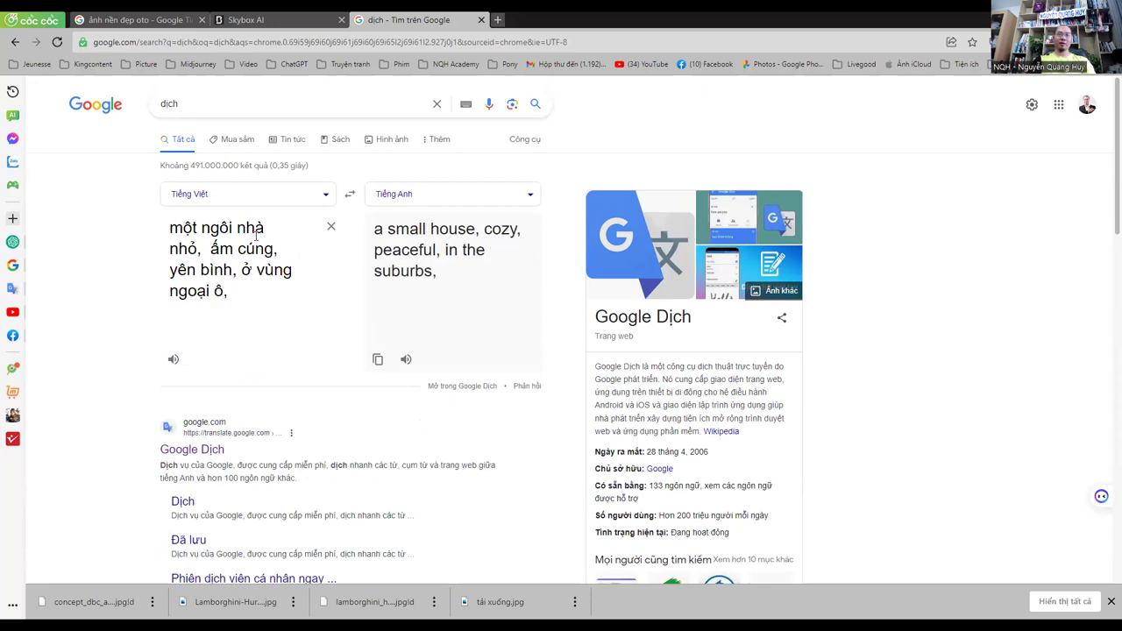
pyautogui.write('có hàng raof gỗ')
pyautogui.click(253, 290)
pyautogui.press('BackSpace')
pyautogui.press('BackSpace')
pyautogui.press('BackSpace')
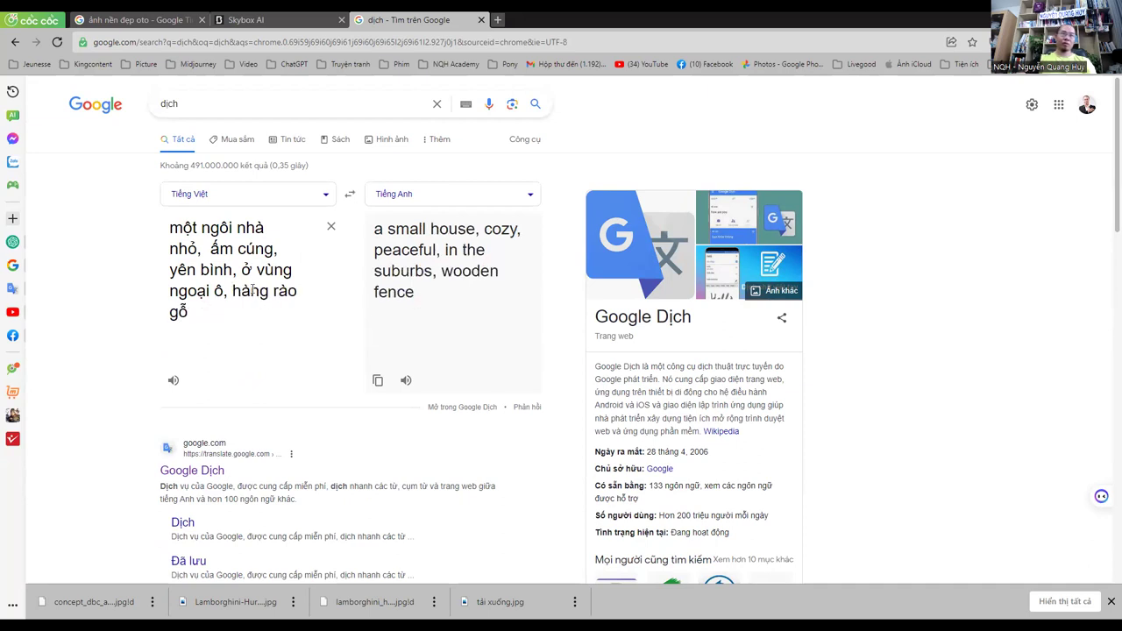
pyautogui.write('cổng gỗ')
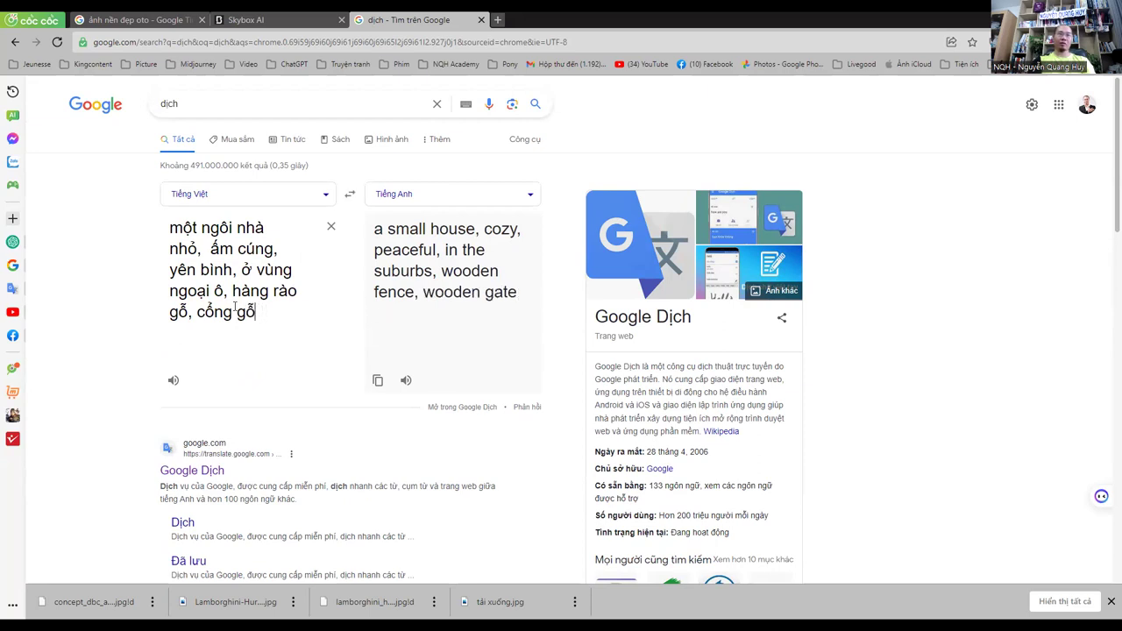
# Step: Add rose tree, summer, bright light and anime style, then select the English translation
pyautogui.write(' với')
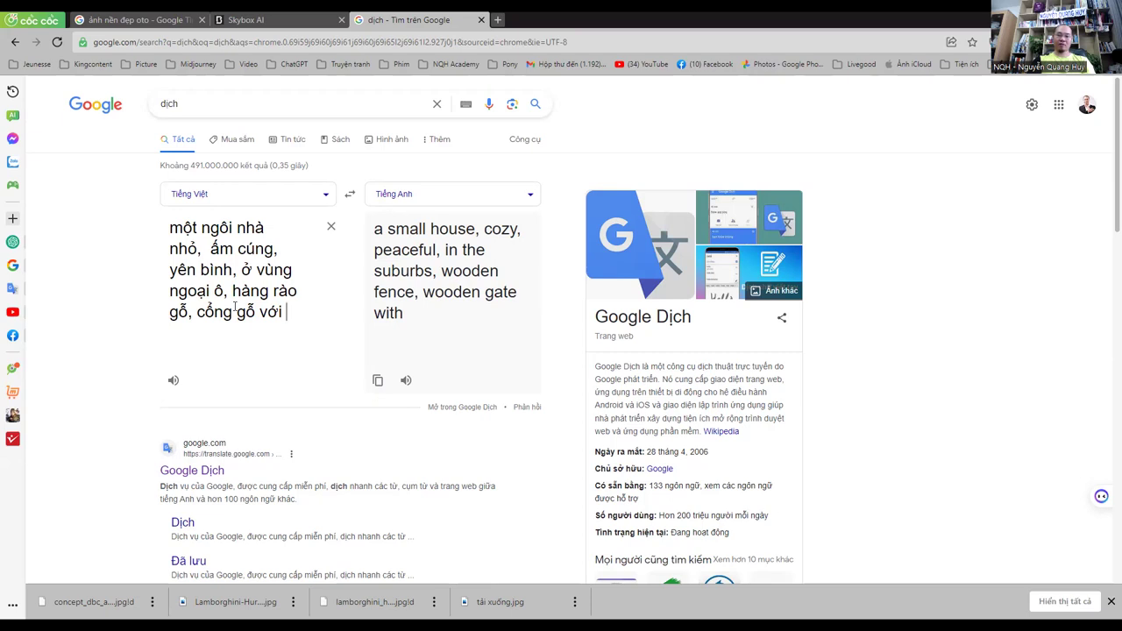
pyautogui.write('caây')
pyautogui.write(' hoồng leo')
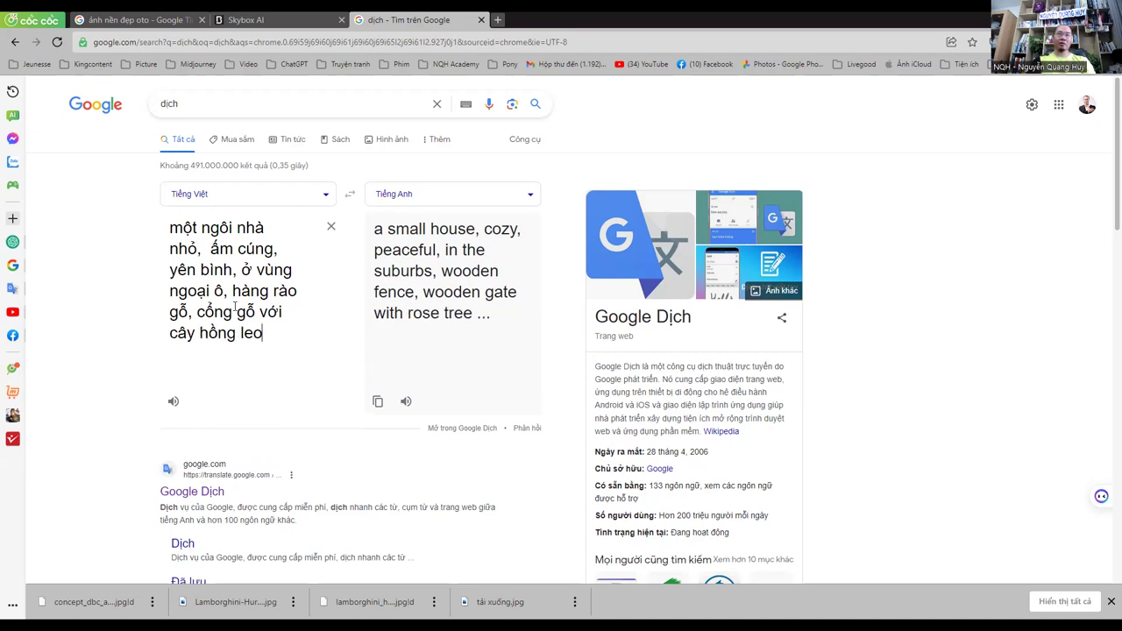
pyautogui.write(',')
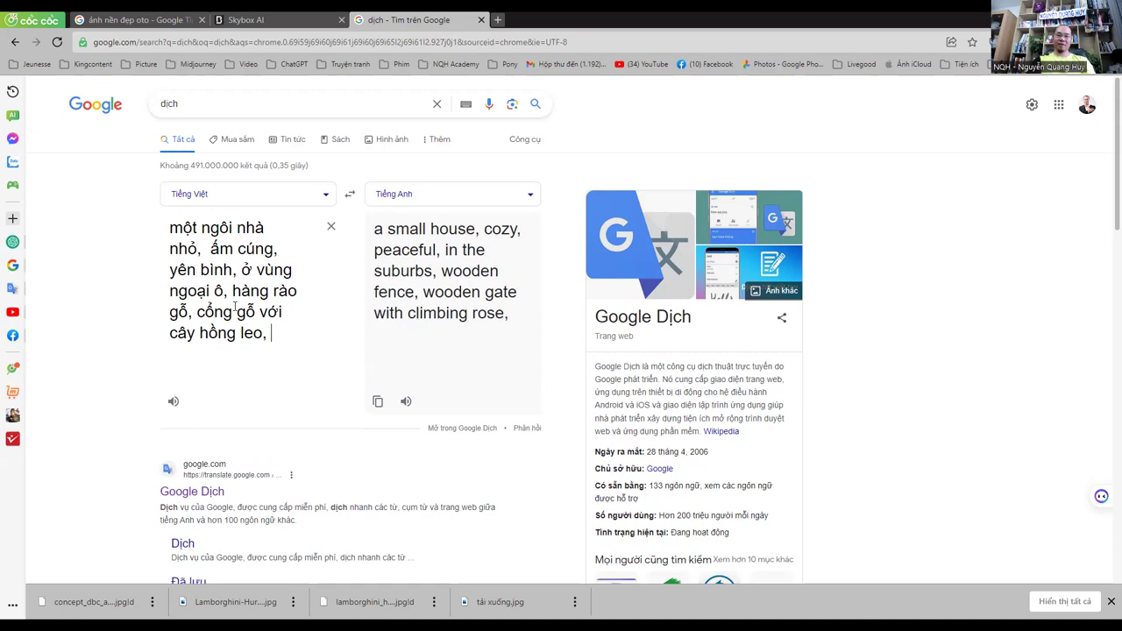
pyautogui.write('mùa')
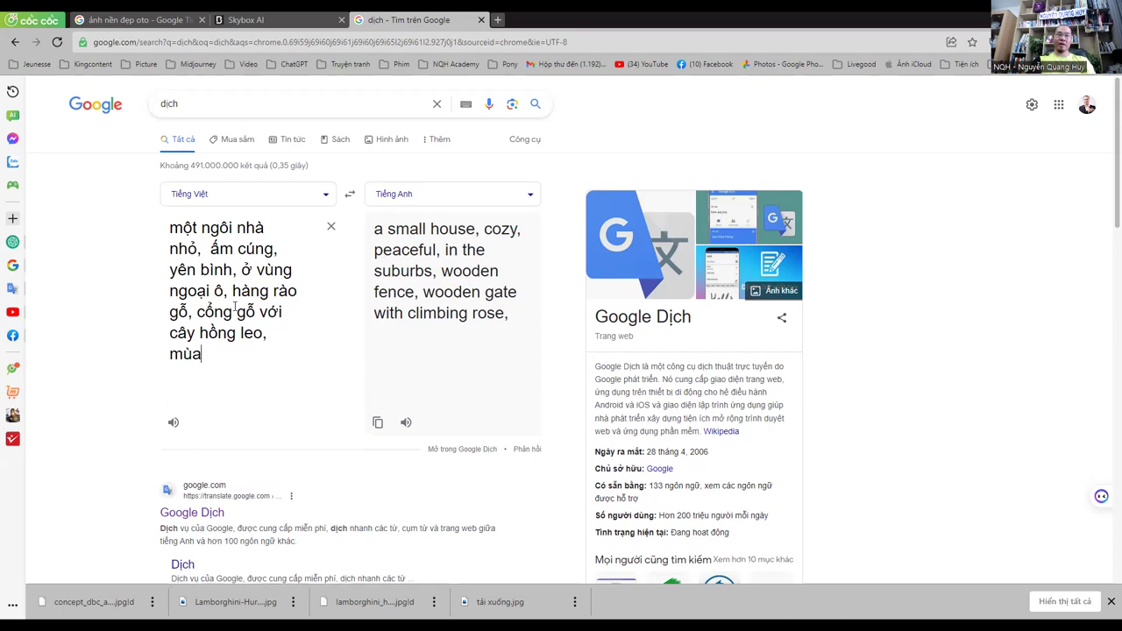
pyautogui.write(' hè,')
pyautogui.write(' anh')
pyautogui.write(' sáng')
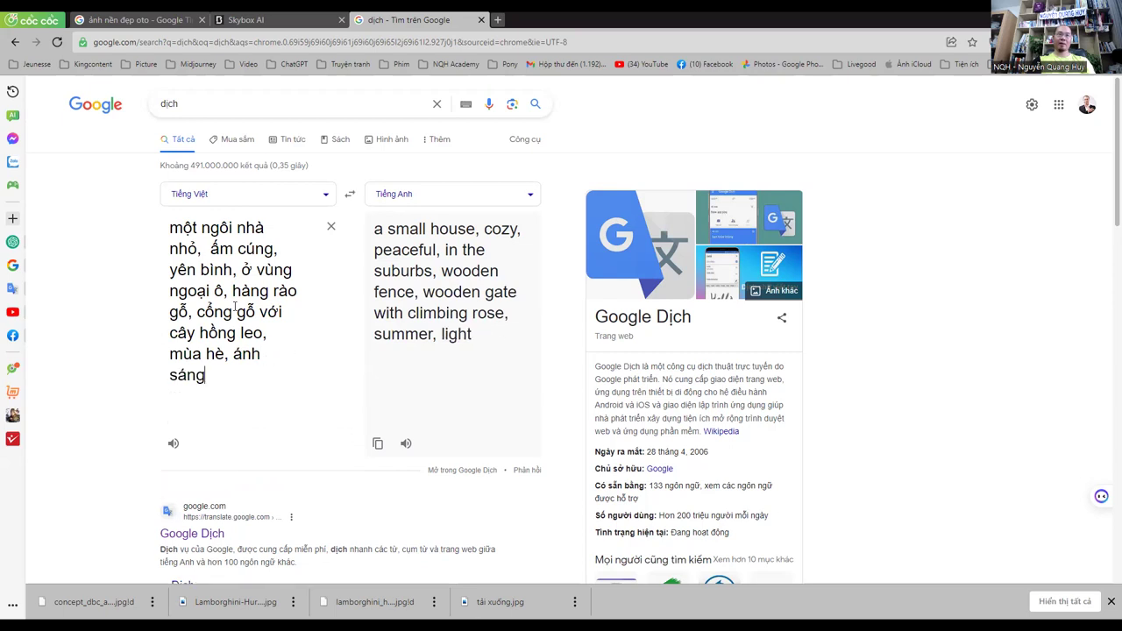
pyautogui.write(' rực rỡ, phong')
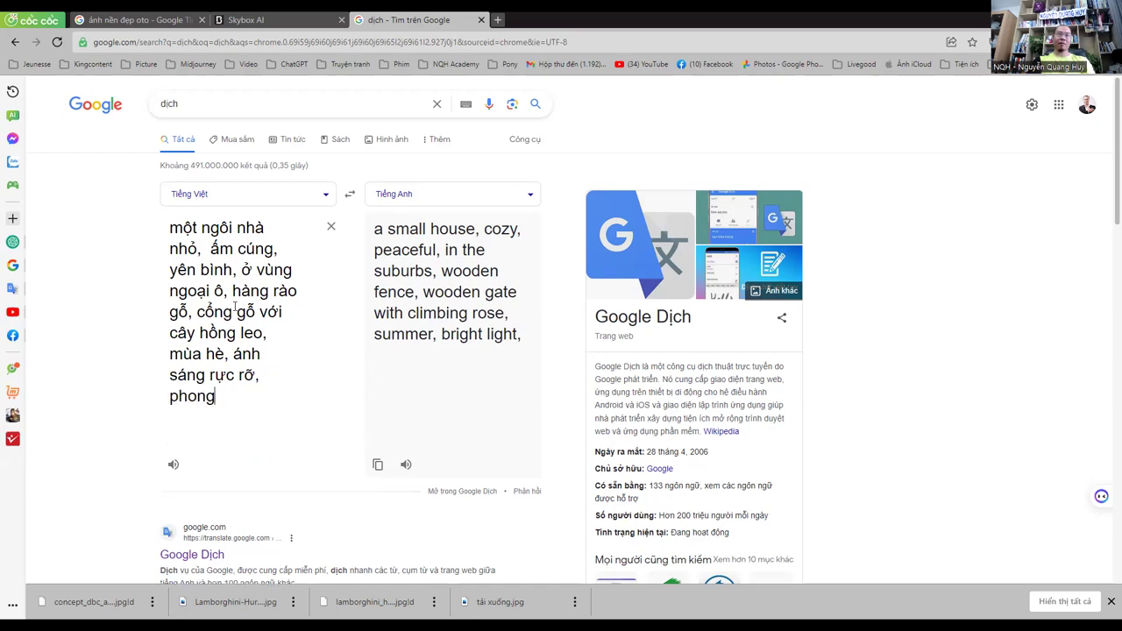
pyautogui.write(' cách ani')
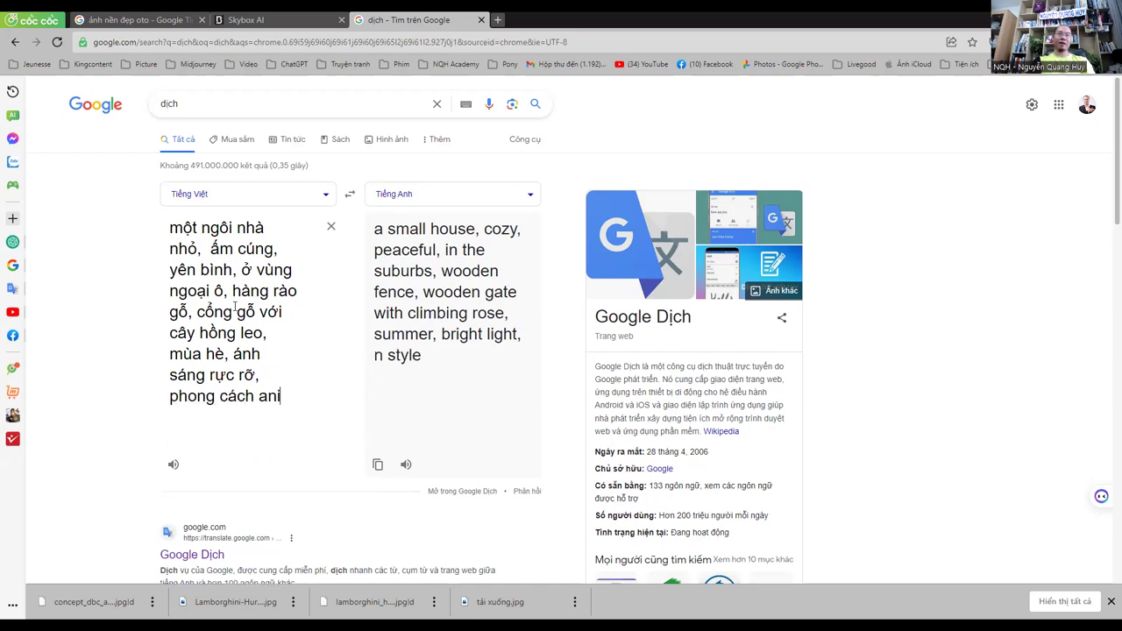
pyautogui.write('me')
pyautogui.moveTo(476, 360); pyautogui.dragTo(374, 226)
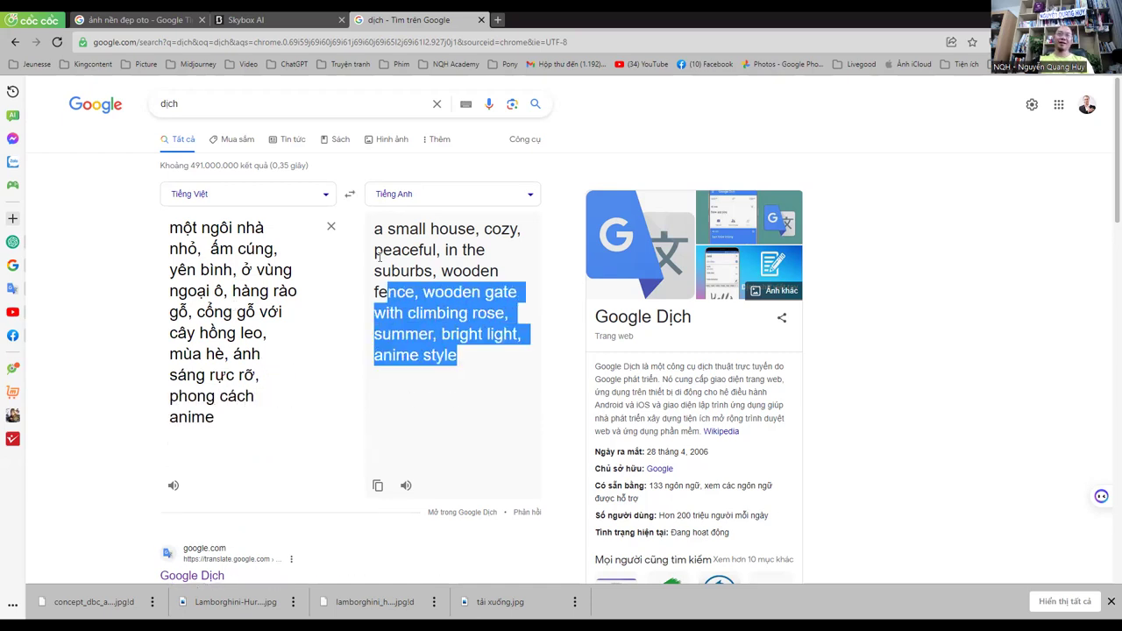
# Step: Paste the English house prompt over the old text, choose Anime Art Style and generate
pyautogui.click(245, 19)
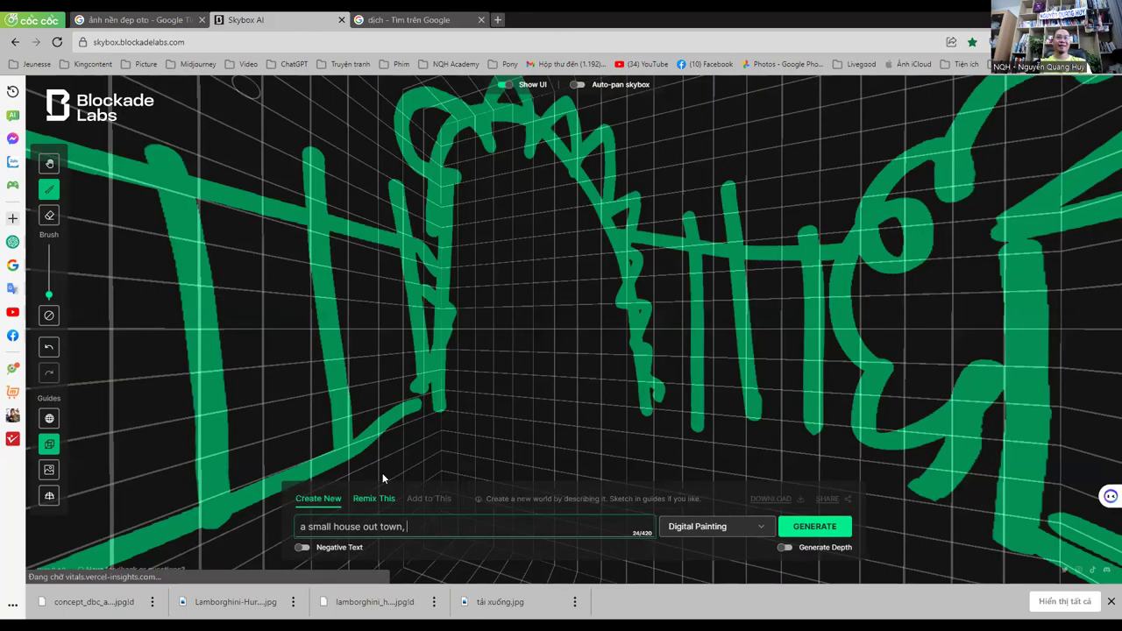
pyautogui.moveTo(417, 527); pyautogui.dragTo(333, 527)
pyautogui.hotkey('ctrl', 'v')
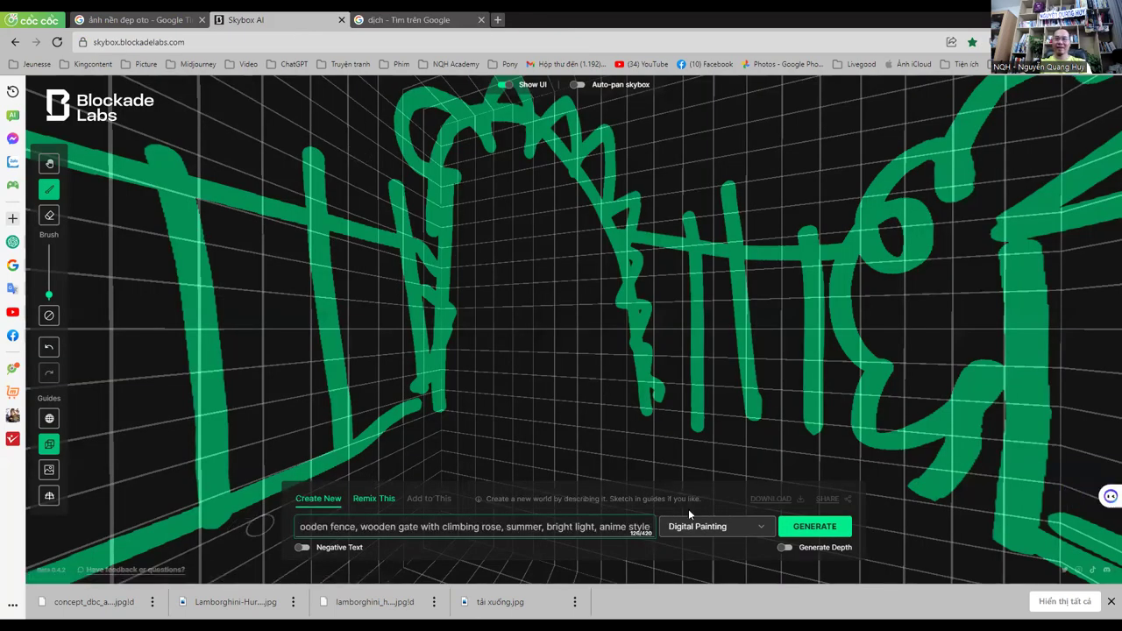
pyautogui.click(695, 526)
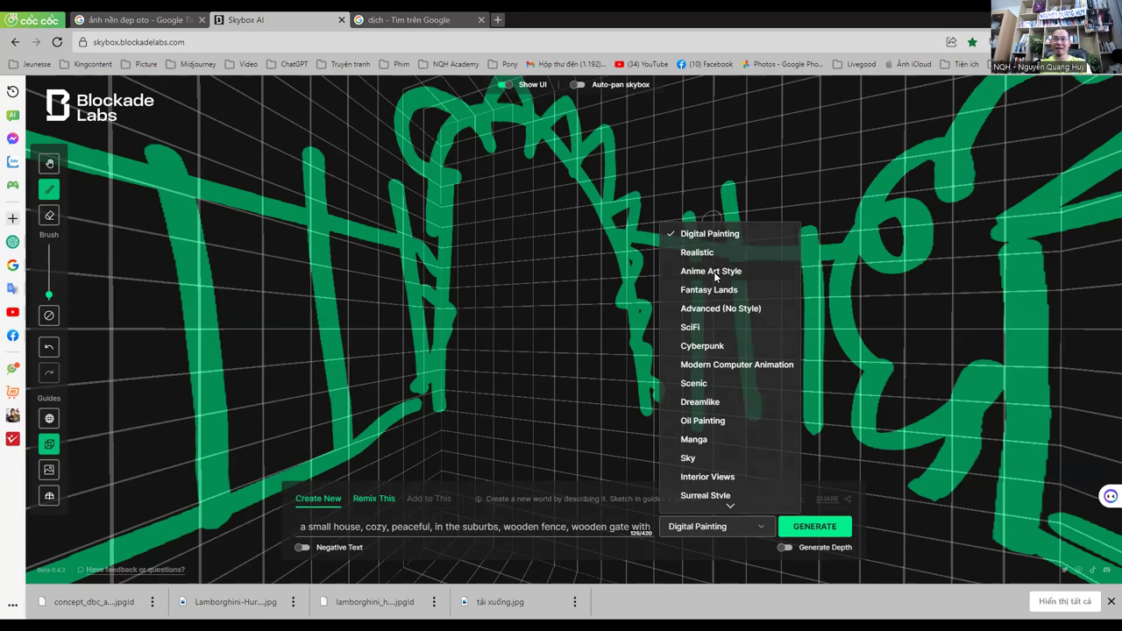
pyautogui.click(712, 271)
pyautogui.click(807, 530)
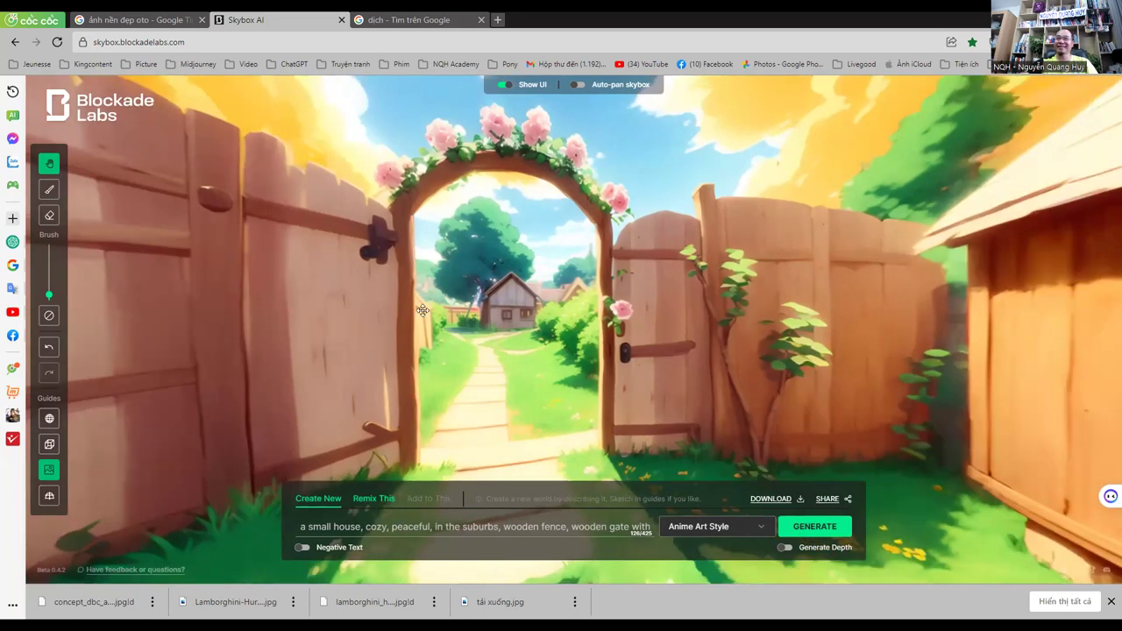
pyautogui.moveTo(668, 333); pyautogui.dragTo(551, 313)
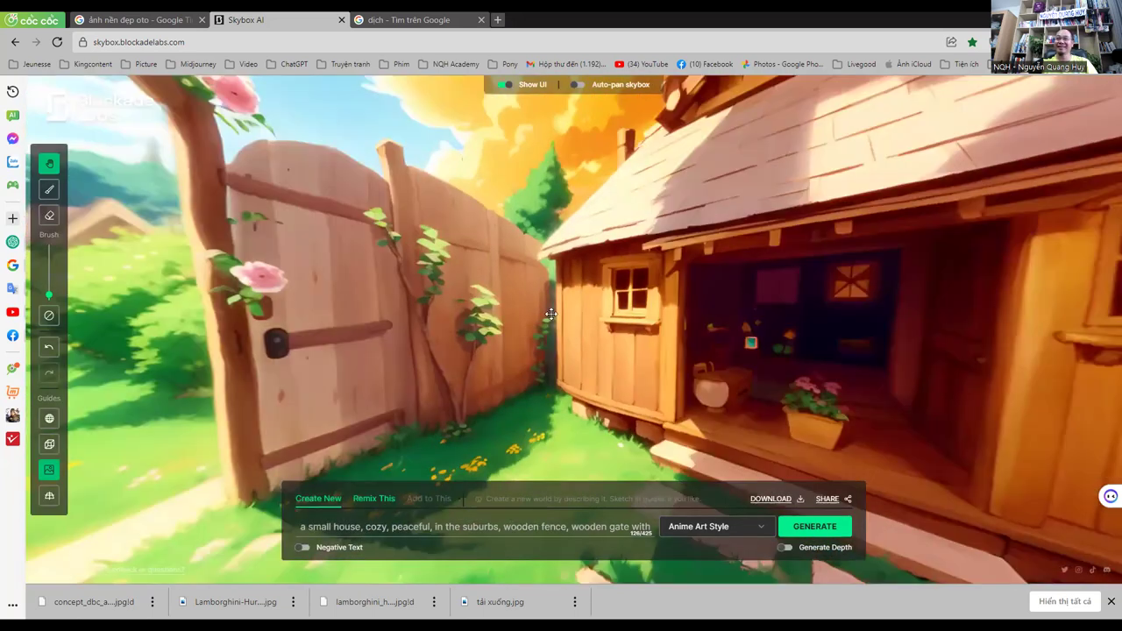
pyautogui.moveTo(717, 196); pyautogui.dragTo(697, 220)
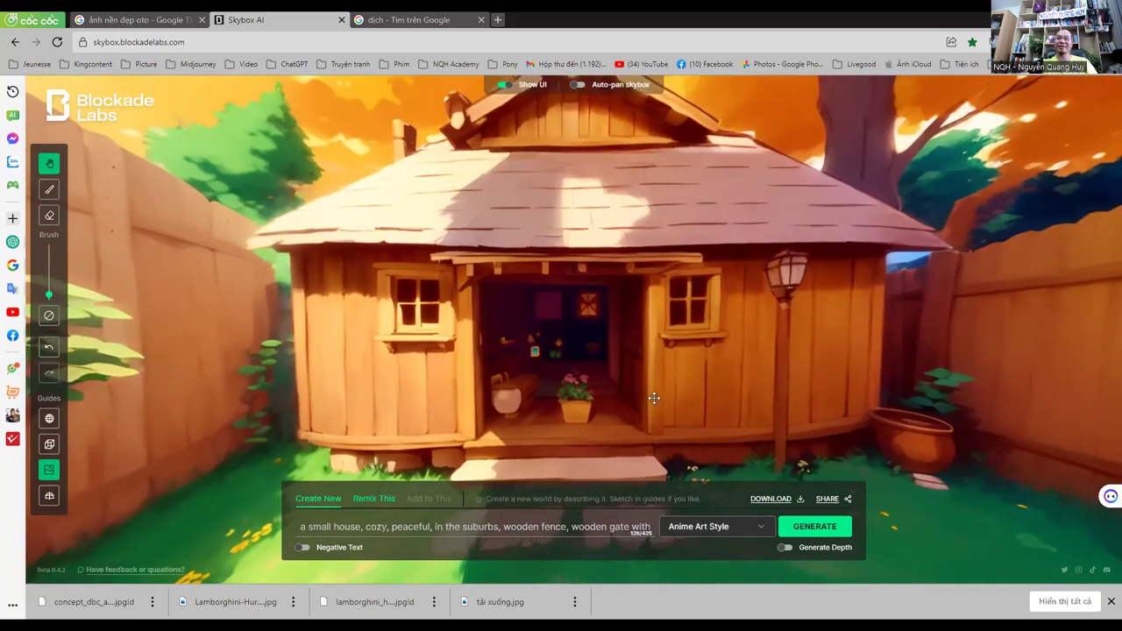
pyautogui.scroll(3, 842, 350)
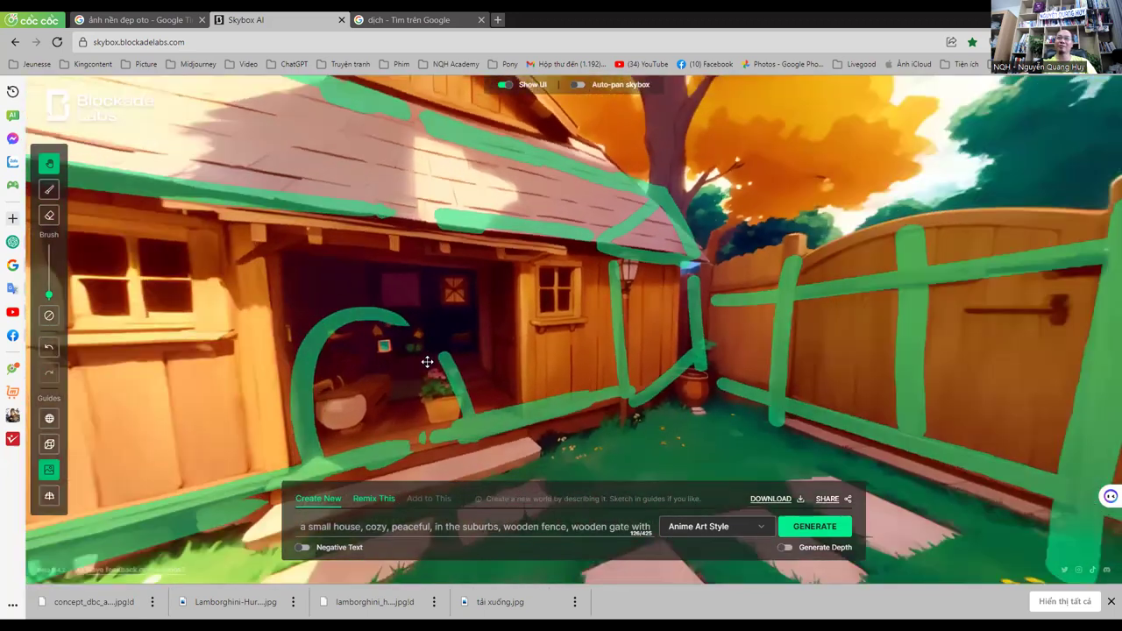
pyautogui.moveTo(426, 363); pyautogui.dragTo(409, 451)
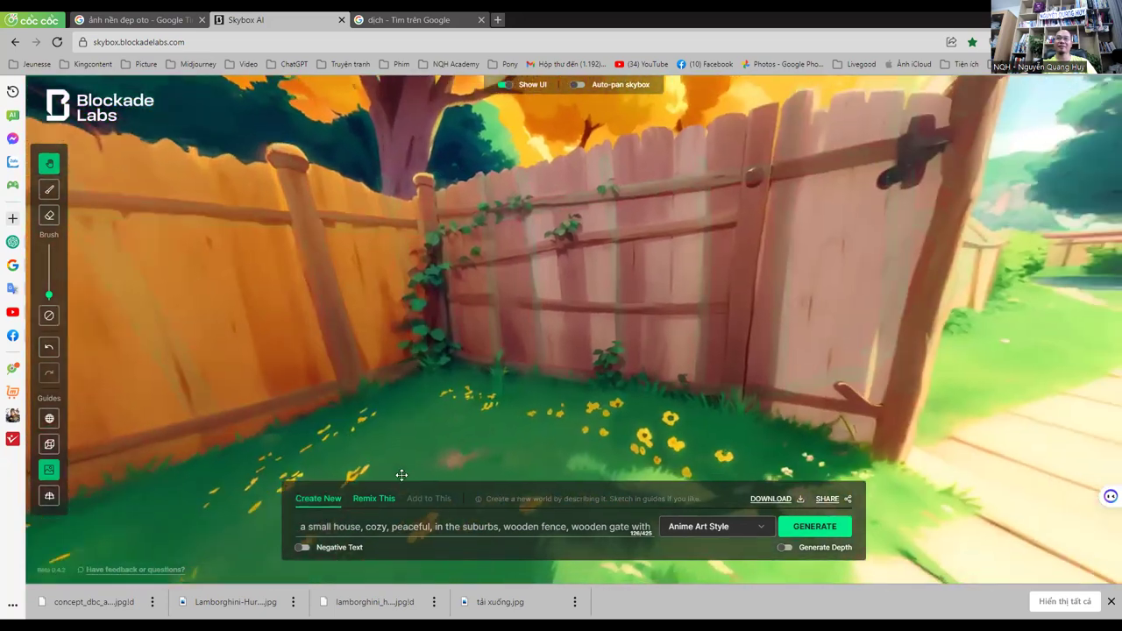
pyautogui.moveTo(741, 370)
pyautogui.mouseDown()
pyautogui.moveTo(313, 321)
pyautogui.moveTo(345, 386)
pyautogui.mouseUp()
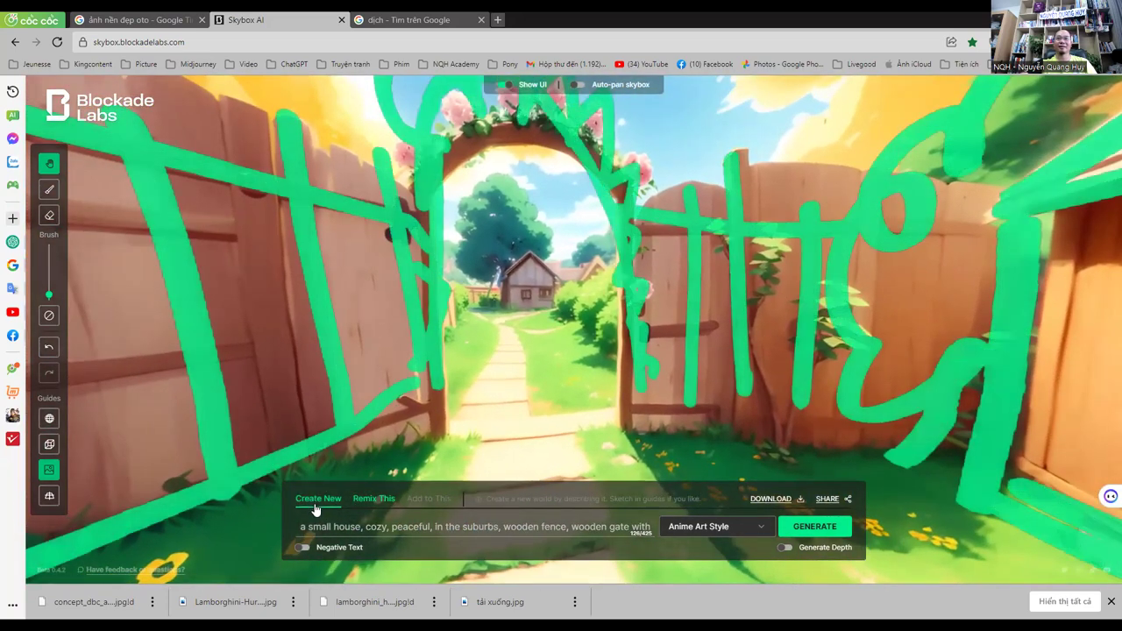
pyautogui.moveTo(429, 395); pyautogui.dragTo(388, 375)
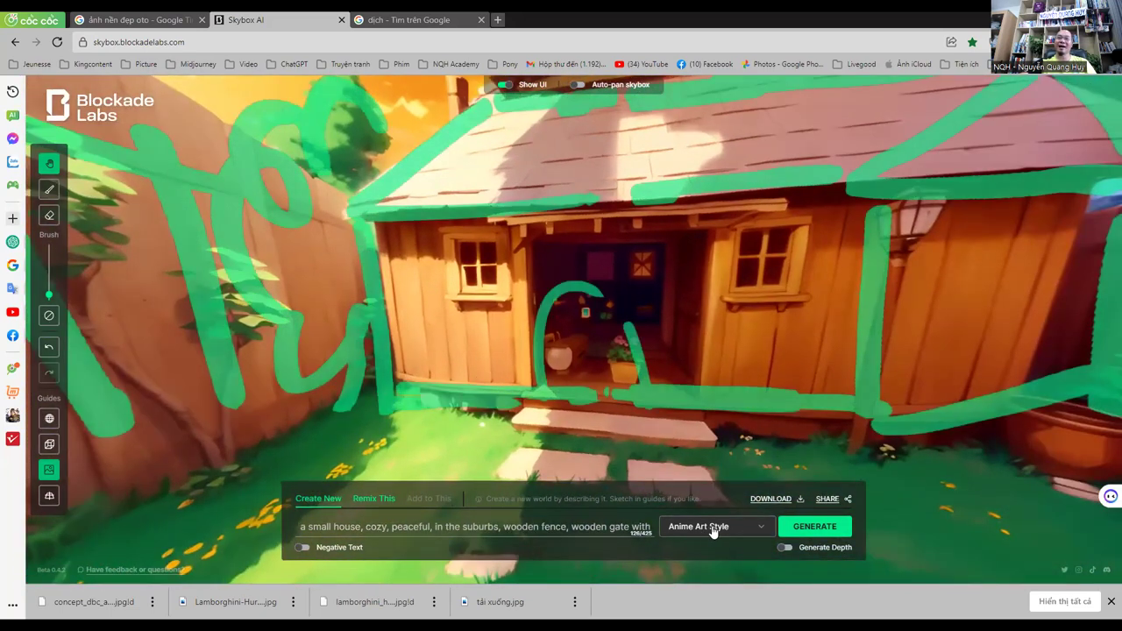
# Step: Set the style to Realistic, replace 'anime' with 'photoristic' in the prompt, and generate
pyautogui.click(716, 527)
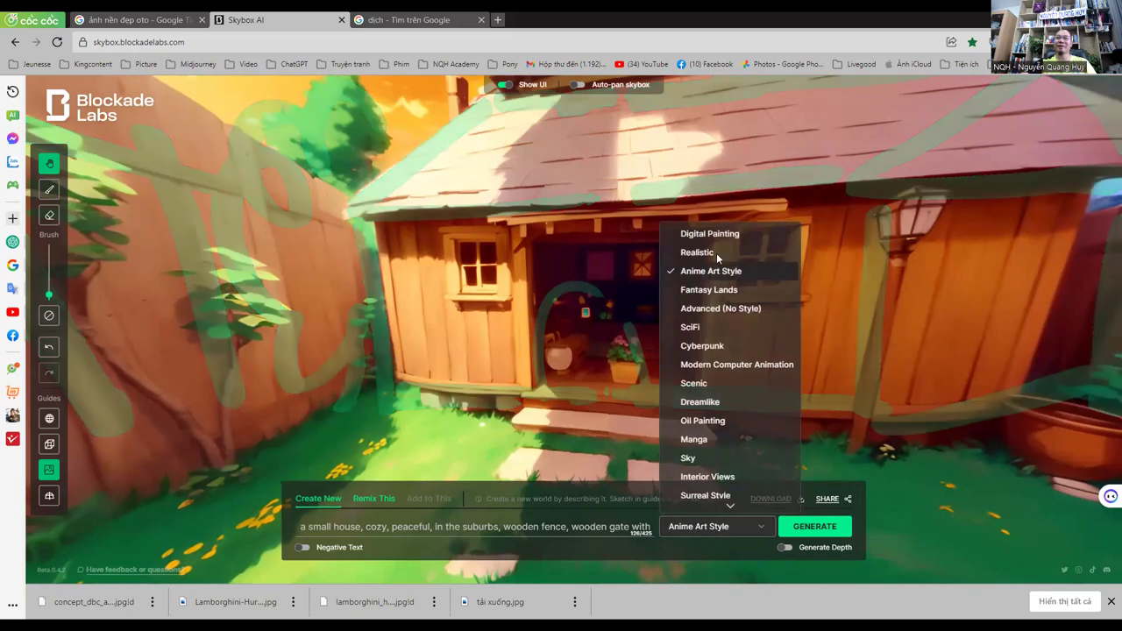
pyautogui.click(716, 253)
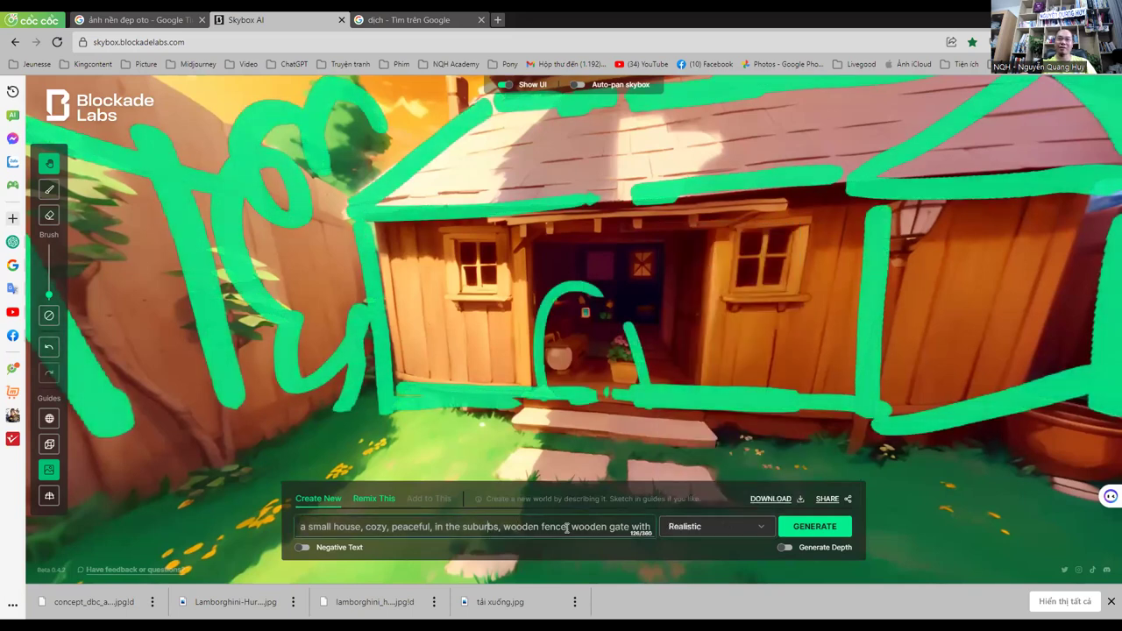
pyautogui.moveTo(300, 527); pyautogui.dragTo(727, 531)
pyautogui.doubleClick(623, 527)
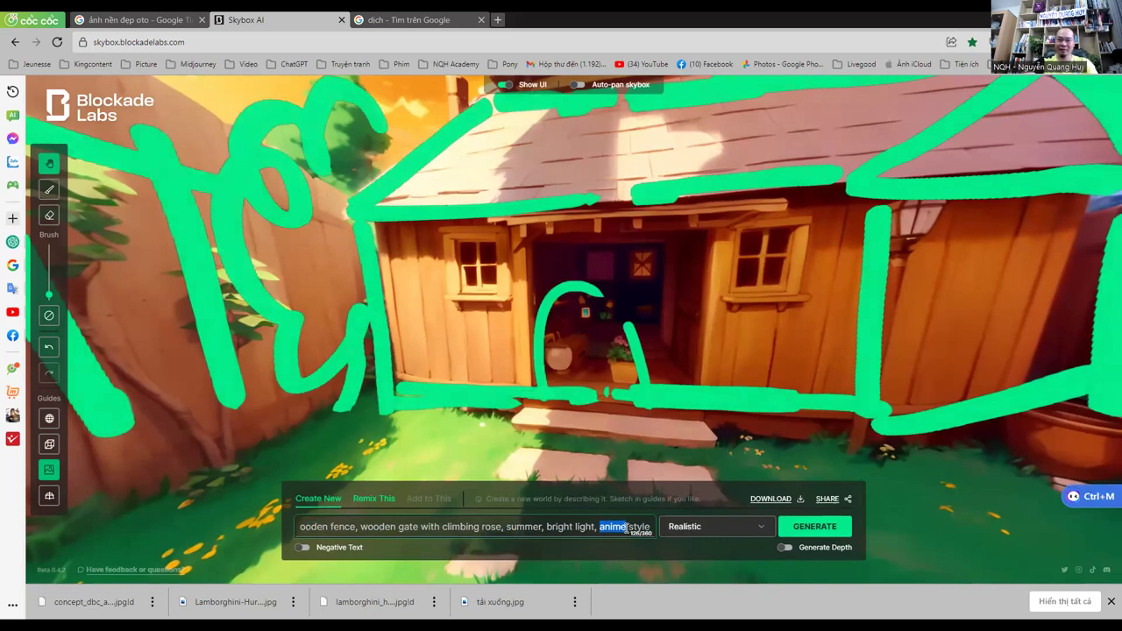
pyautogui.write('photoristic')
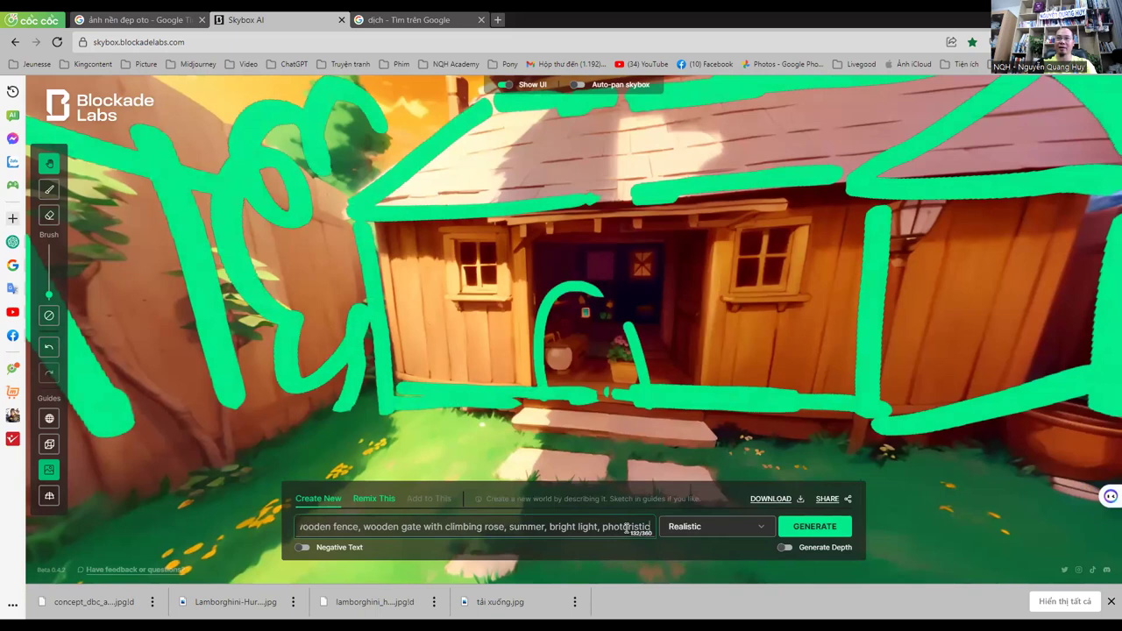
pyautogui.click(824, 526)
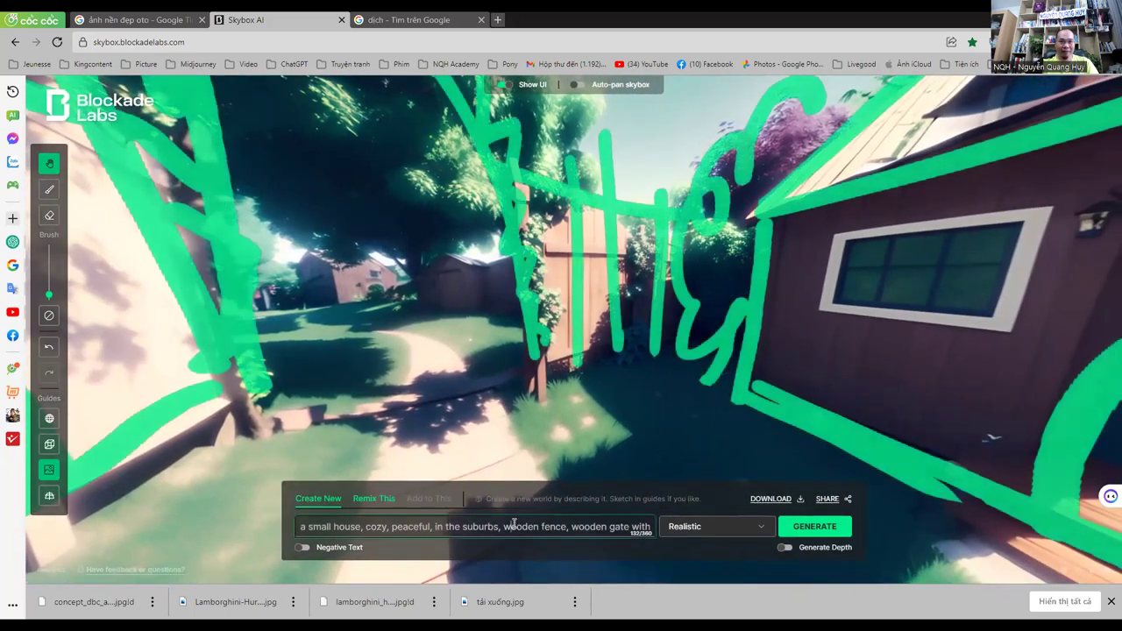
# Step: Replace 'bright' with 'night' in the prompt and generate the evening panorama
pyautogui.moveTo(545, 527); pyautogui.dragTo(695, 533)
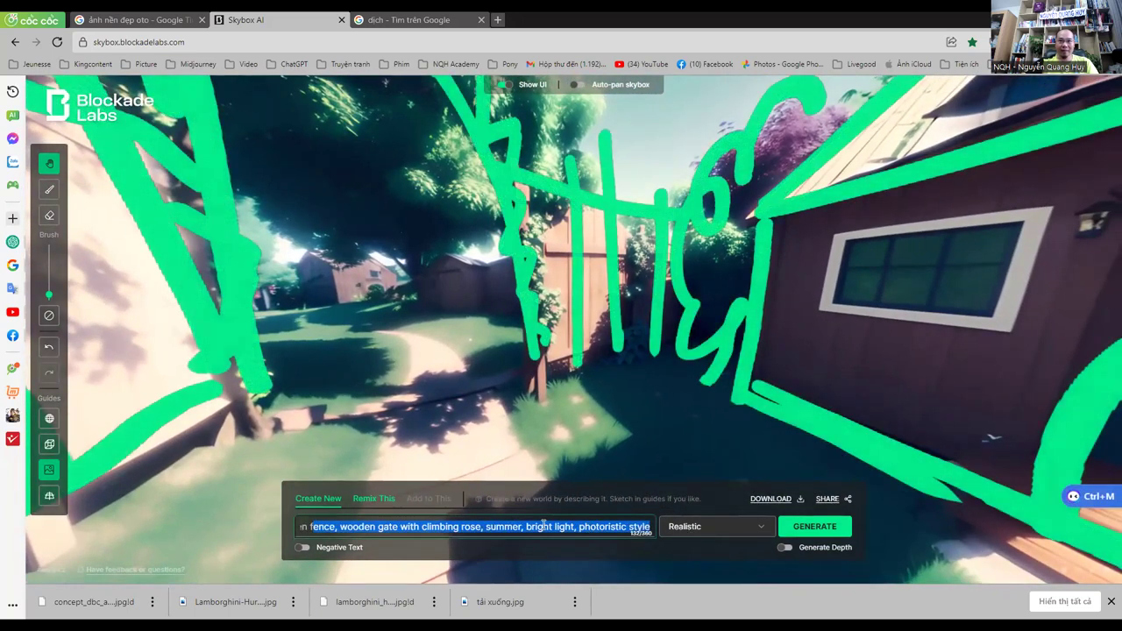
pyautogui.click(516, 526)
pyautogui.moveTo(527, 527); pyautogui.dragTo(553, 527)
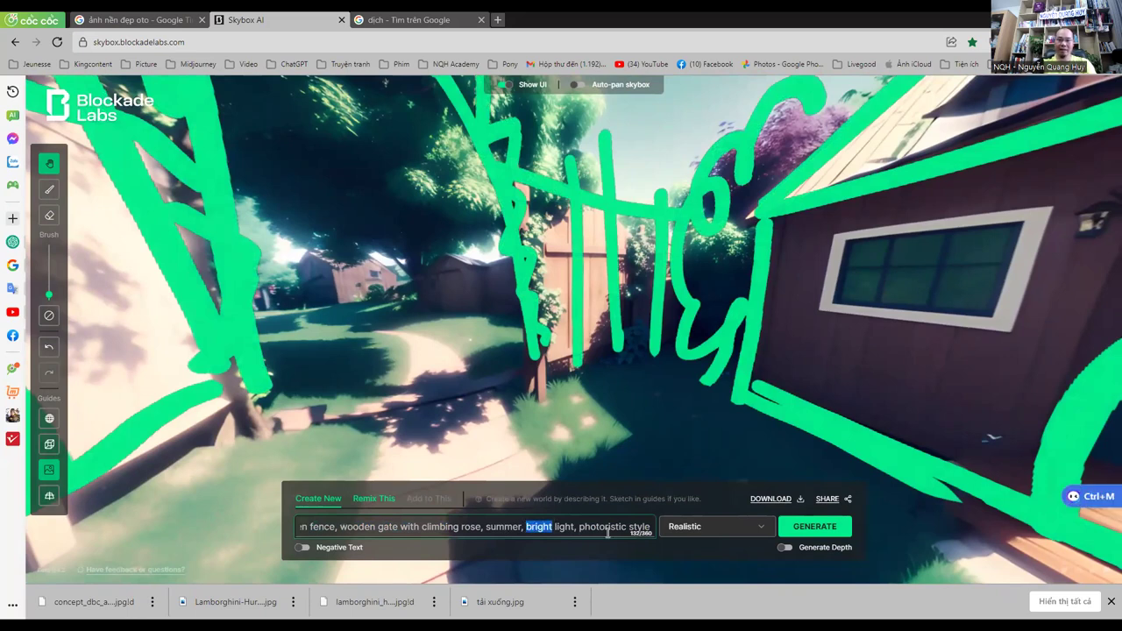
pyautogui.write('night')
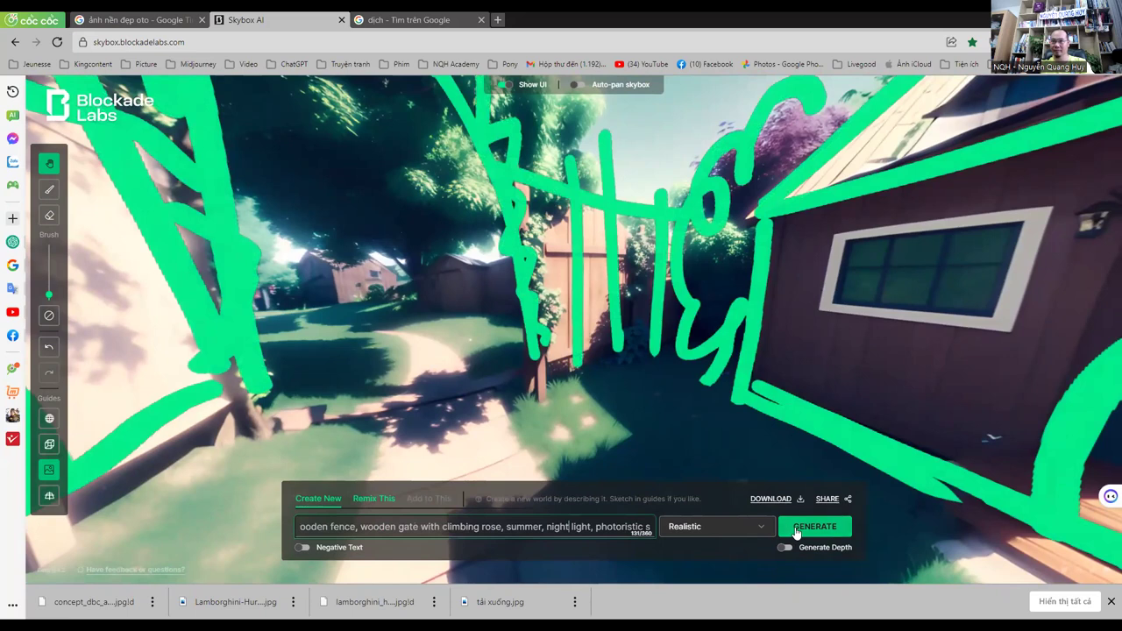
pyautogui.click(797, 532)
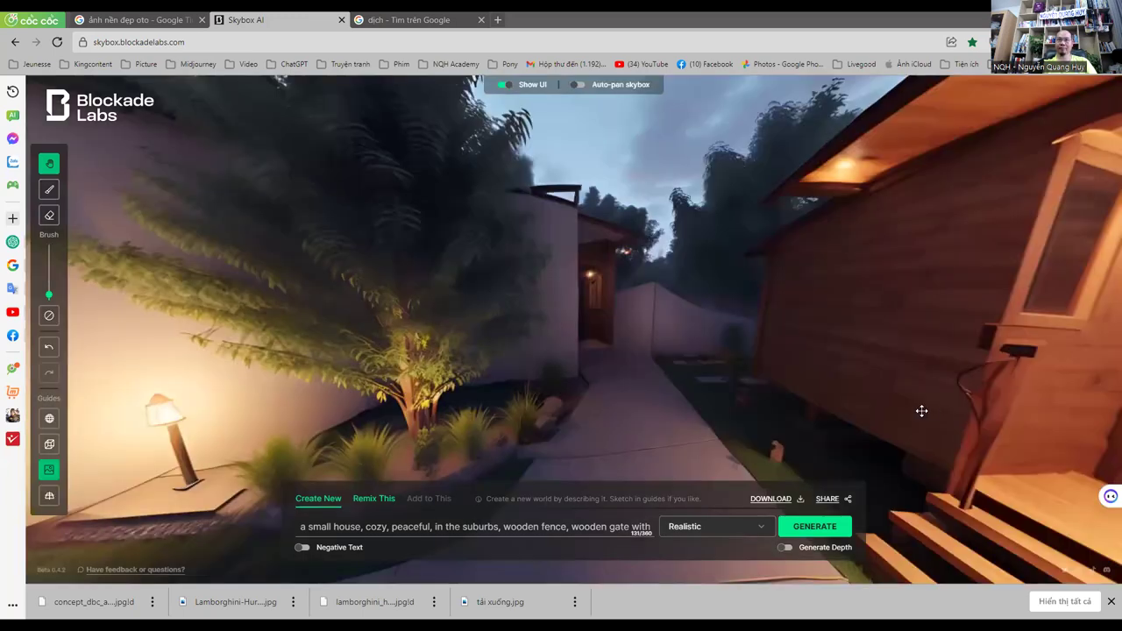
# Step: Orbit the night panorama across the house, fence, lawn, tall gate and garden walkway
pyautogui.moveTo(749, 378)
pyautogui.mouseDown()
pyautogui.moveTo(506, 338)
pyautogui.moveTo(557, 339)
pyautogui.moveTo(577, 357)
pyautogui.moveTo(621, 354)
pyautogui.moveTo(570, 353)
pyautogui.moveTo(553, 278)
pyautogui.moveTo(651, 278)
pyautogui.moveTo(555, 300)
pyautogui.moveTo(576, 306)
pyautogui.moveTo(461, 295)
pyautogui.moveTo(595, 295)
pyautogui.mouseUp()
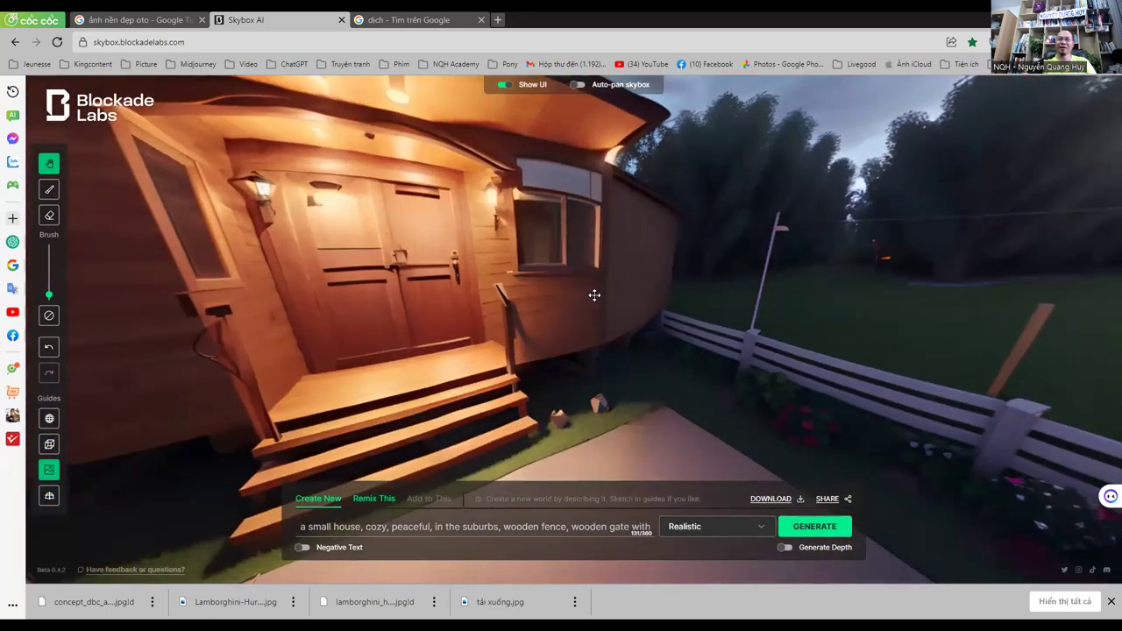
pyautogui.moveTo(441, 297)
pyautogui.mouseDown()
pyautogui.moveTo(586, 303)
pyautogui.moveTo(548, 327)
pyautogui.mouseUp()
pyautogui.moveTo(471, 321); pyautogui.dragTo(444, 318)
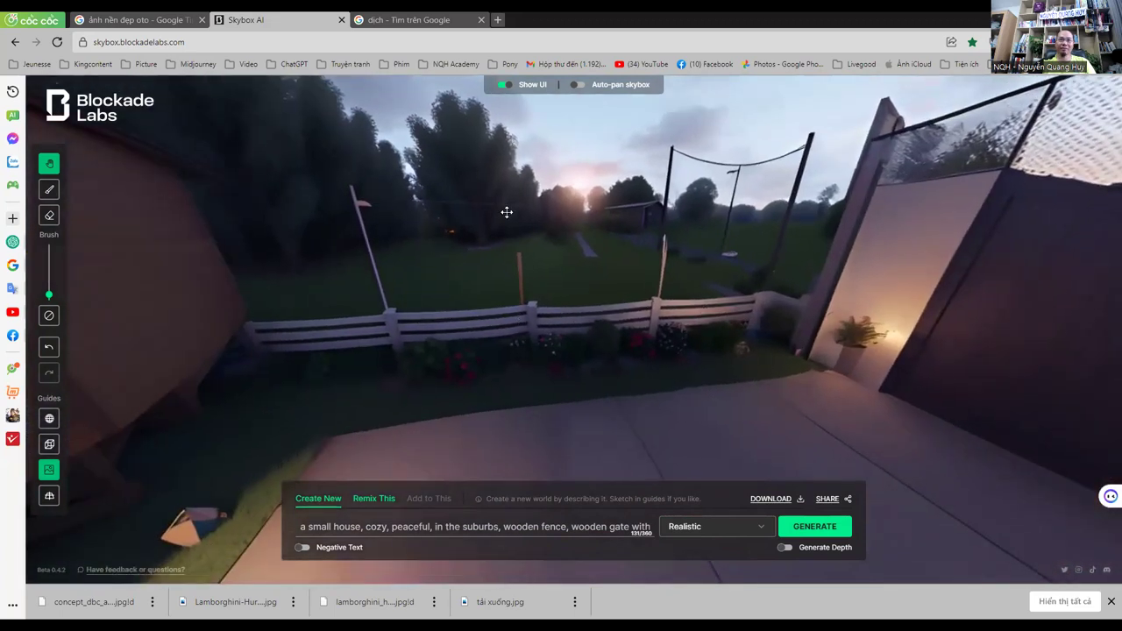
pyautogui.moveTo(682, 279); pyautogui.dragTo(421, 293)
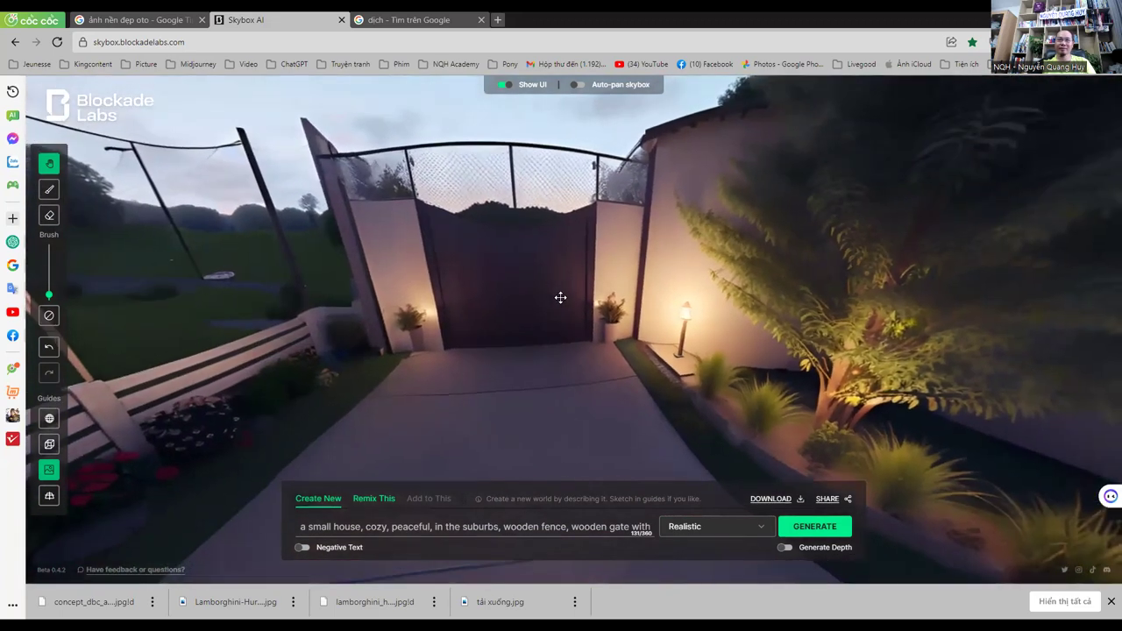
pyautogui.moveTo(612, 310); pyautogui.dragTo(459, 311)
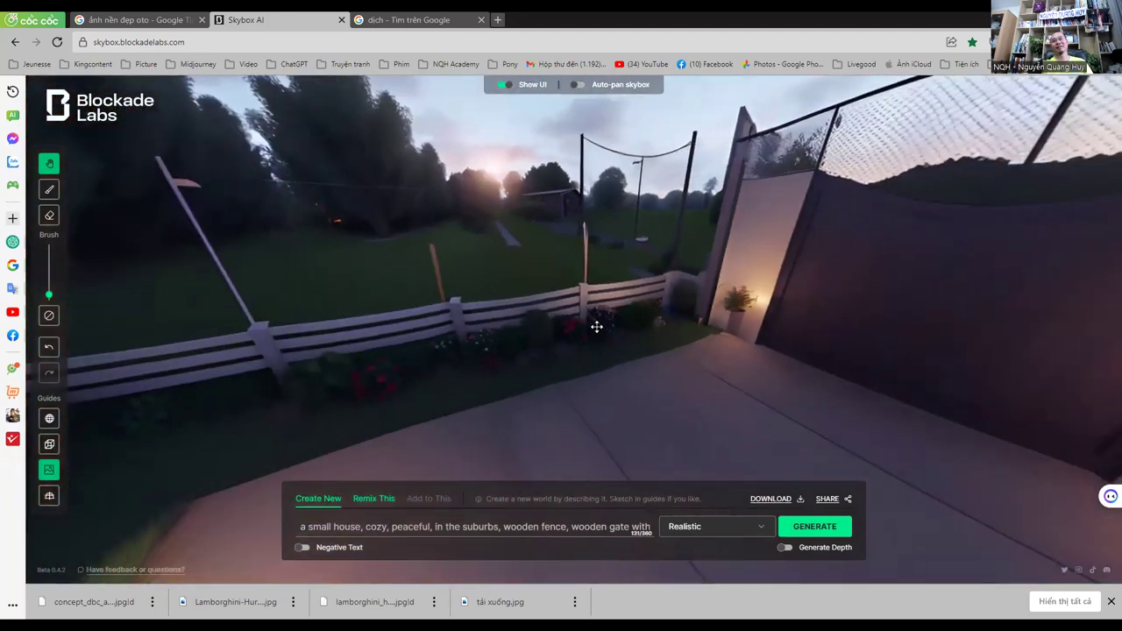
pyautogui.moveTo(596, 325); pyautogui.dragTo(271, 321)
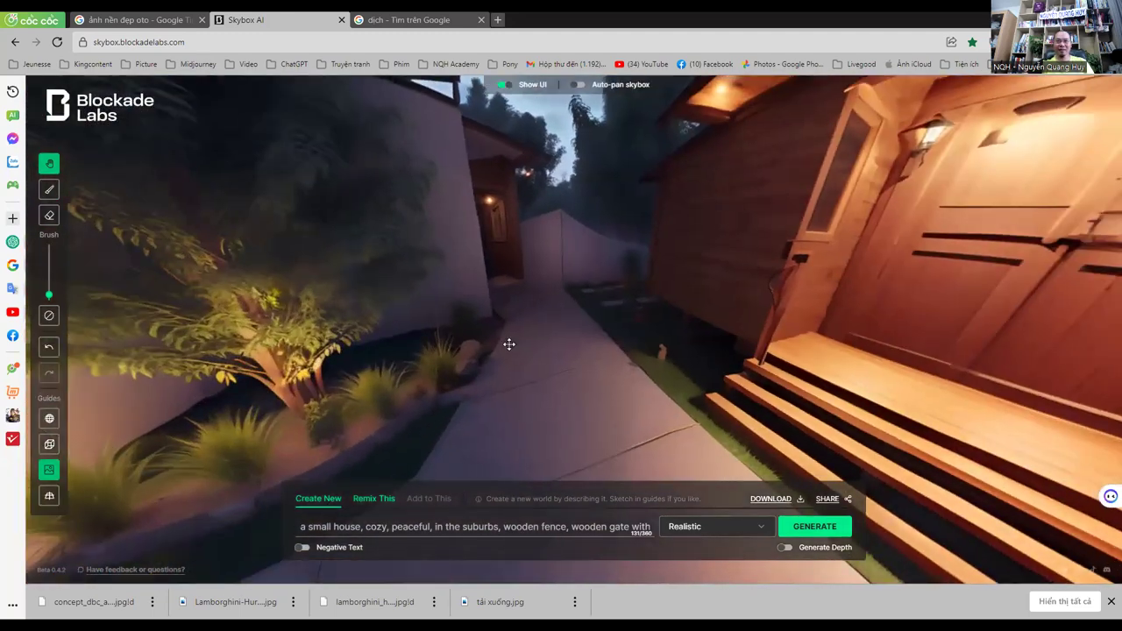
pyautogui.moveTo(508, 343); pyautogui.dragTo(409, 351)
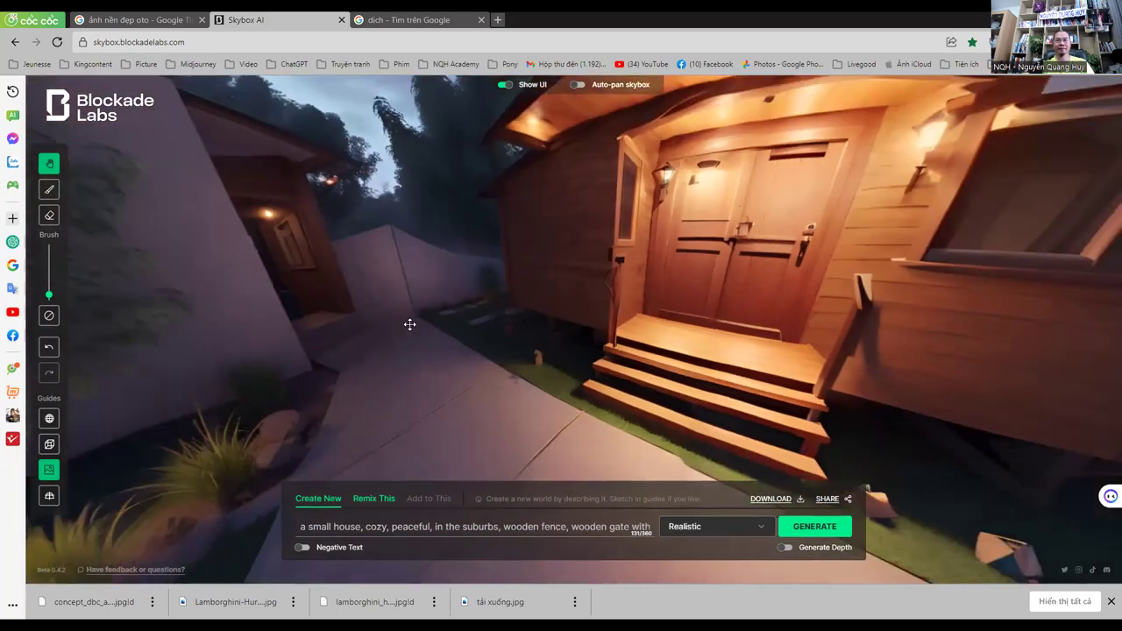
pyautogui.moveTo(515, 336); pyautogui.dragTo(694, 287)
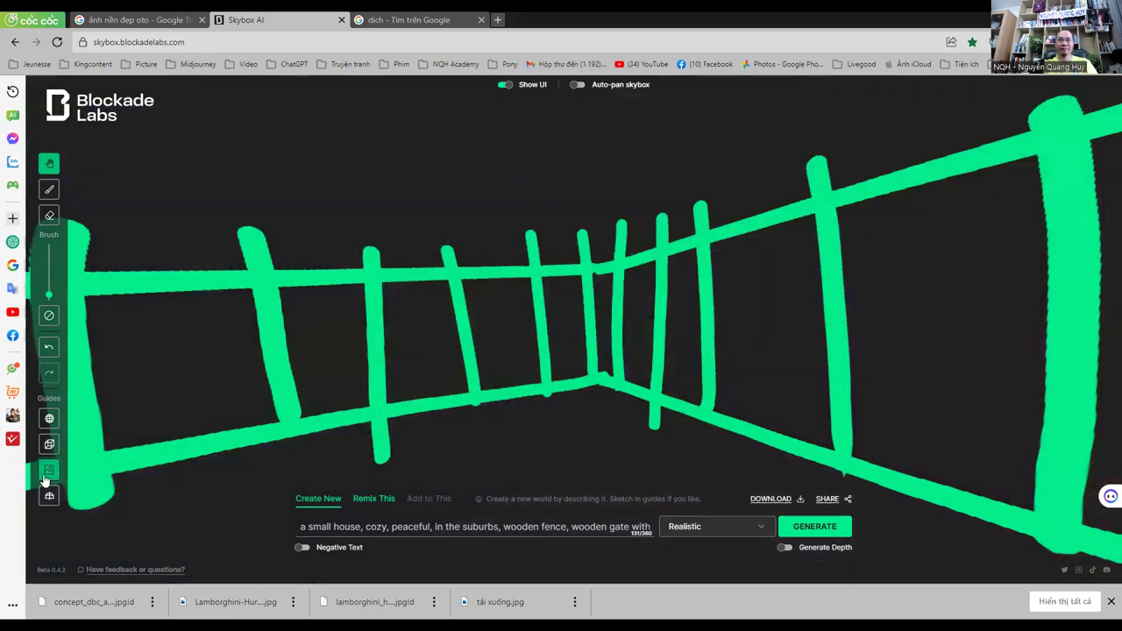
# Step: Show the panorama behind the sketch and look over the gate, lit tree and wooden house
pyautogui.click(48, 474)
pyautogui.moveTo(661, 409); pyautogui.dragTo(430, 406)
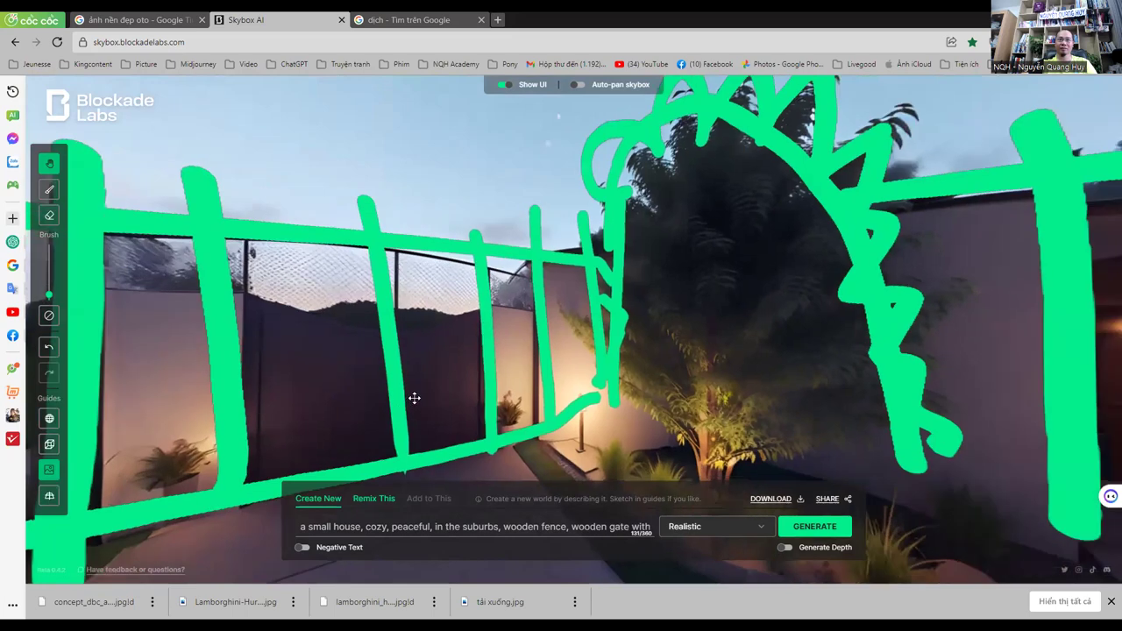
pyautogui.moveTo(412, 394); pyautogui.dragTo(638, 353)
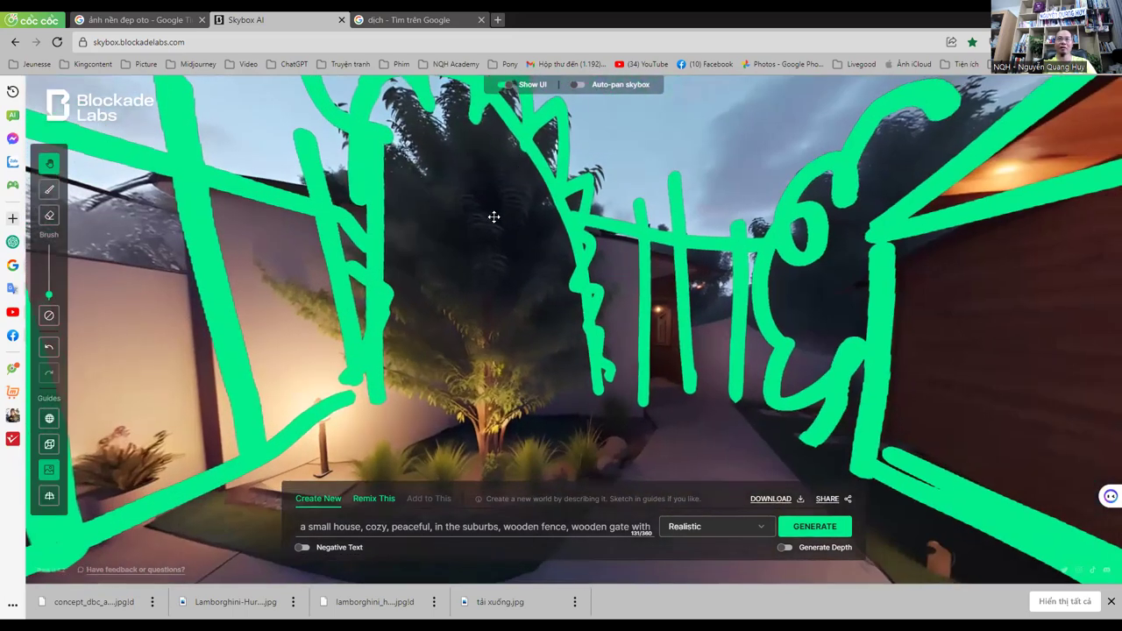
pyautogui.moveTo(493, 216); pyautogui.dragTo(553, 345)
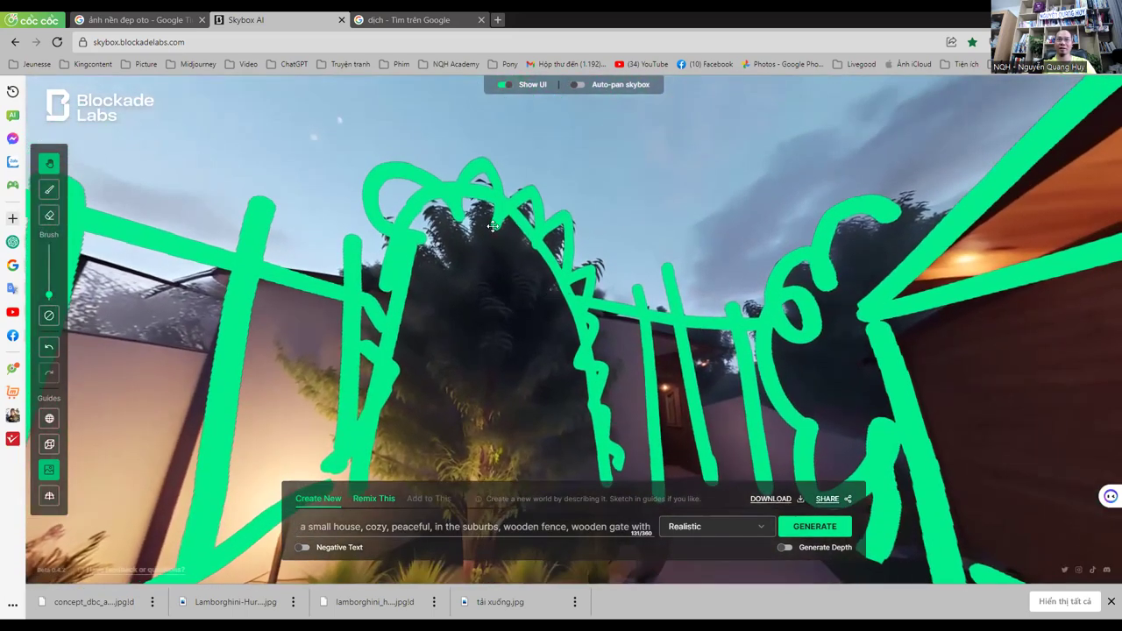
pyautogui.moveTo(494, 226); pyautogui.dragTo(443, 294)
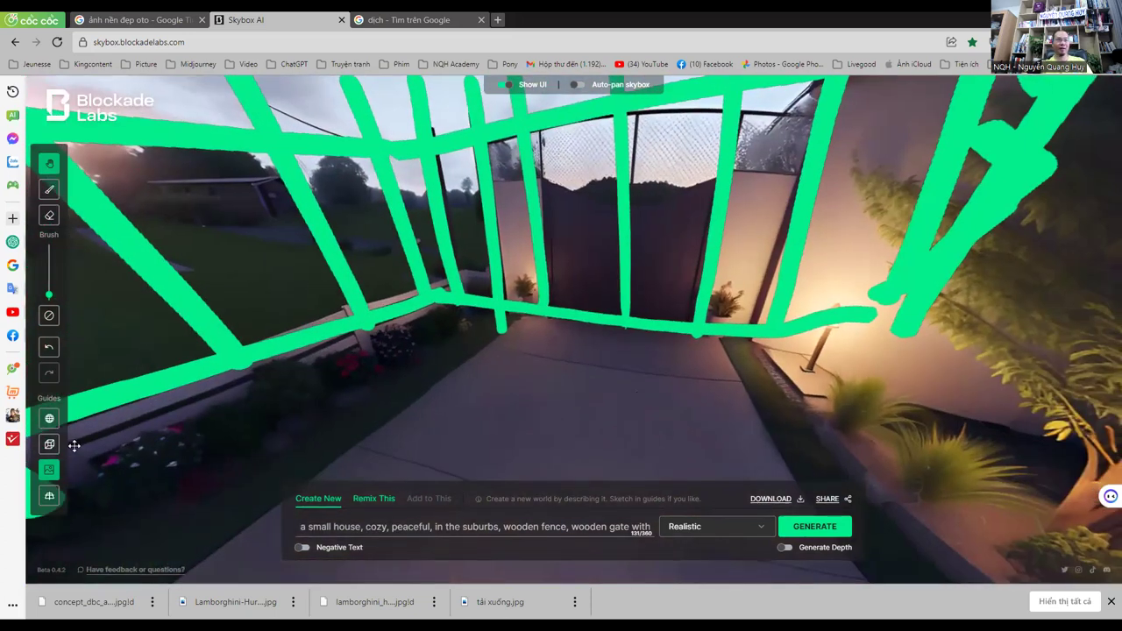
# Step: Hide the skybox and try the sphere, cube and ground grid guides, then turn them off
pyautogui.click(48, 472)
pyautogui.click(49, 421)
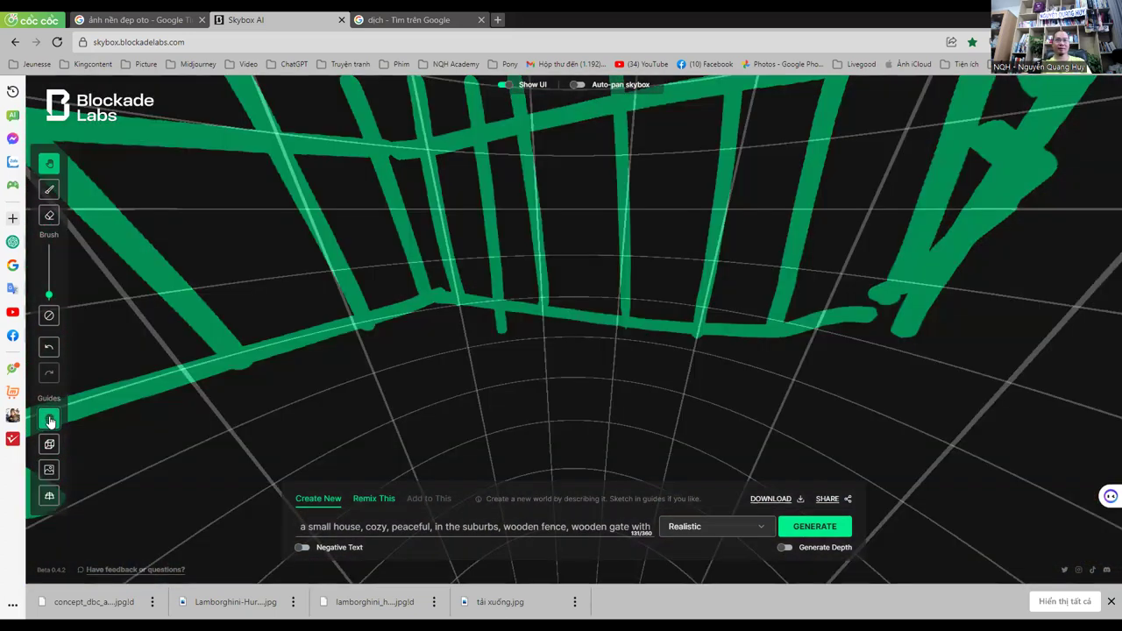
pyautogui.click(50, 445)
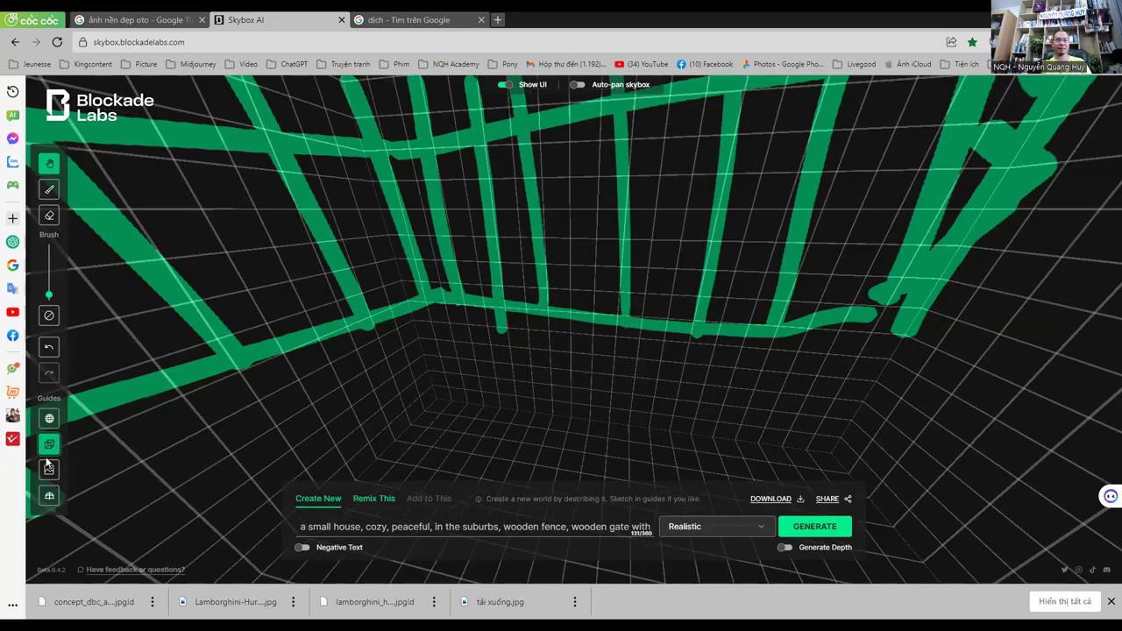
pyautogui.click(49, 498)
pyautogui.moveTo(419, 320)
pyautogui.mouseDown()
pyautogui.moveTo(293, 348)
pyautogui.moveTo(570, 348)
pyautogui.moveTo(722, 319)
pyautogui.moveTo(554, 330)
pyautogui.moveTo(587, 246)
pyautogui.moveTo(533, 285)
pyautogui.moveTo(606, 251)
pyautogui.moveTo(581, 298)
pyautogui.moveTo(784, 288)
pyautogui.moveTo(828, 303)
pyautogui.moveTo(749, 346)
pyautogui.moveTo(713, 339)
pyautogui.moveTo(368, 385)
pyautogui.mouseUp()
pyautogui.click(51, 500)
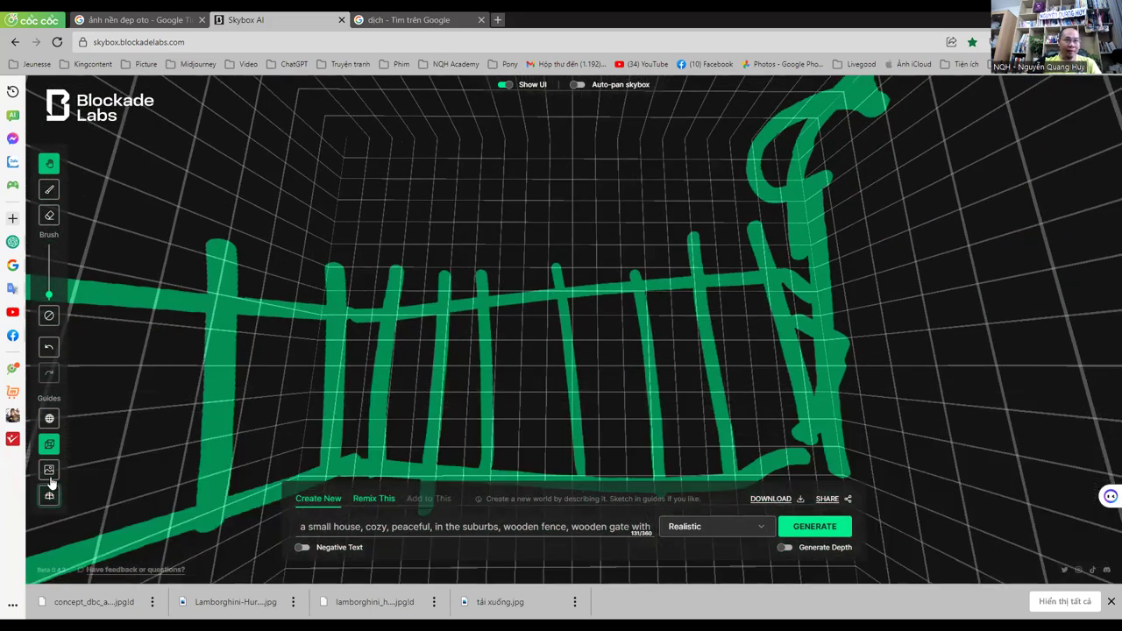
pyautogui.click(48, 447)
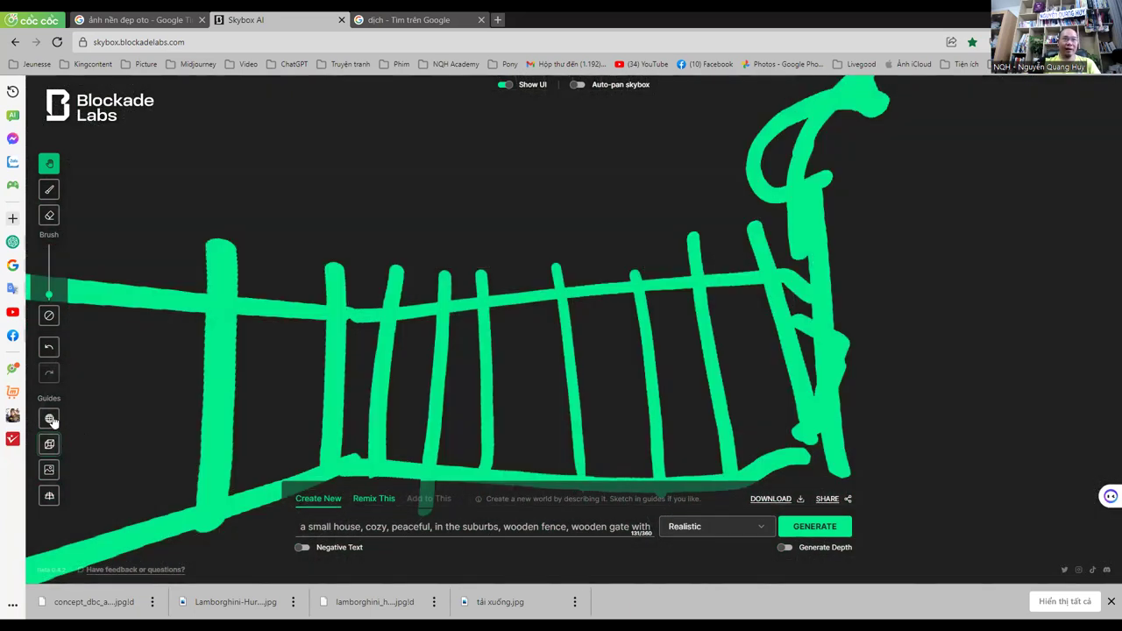
# Step: Restore the skybox with spherical grid, face the sketched gate and fence, and return to the brush
pyautogui.click(50, 419)
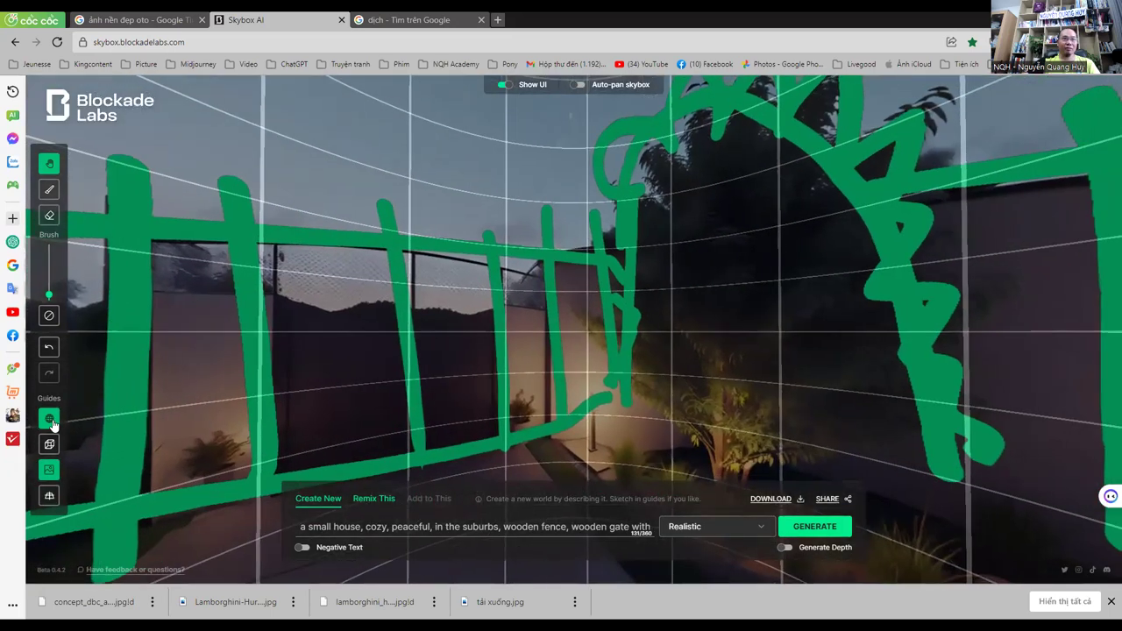
pyautogui.moveTo(316, 381)
pyautogui.mouseDown()
pyautogui.moveTo(311, 342)
pyautogui.moveTo(285, 446)
pyautogui.mouseUp()
pyautogui.click(49, 472)
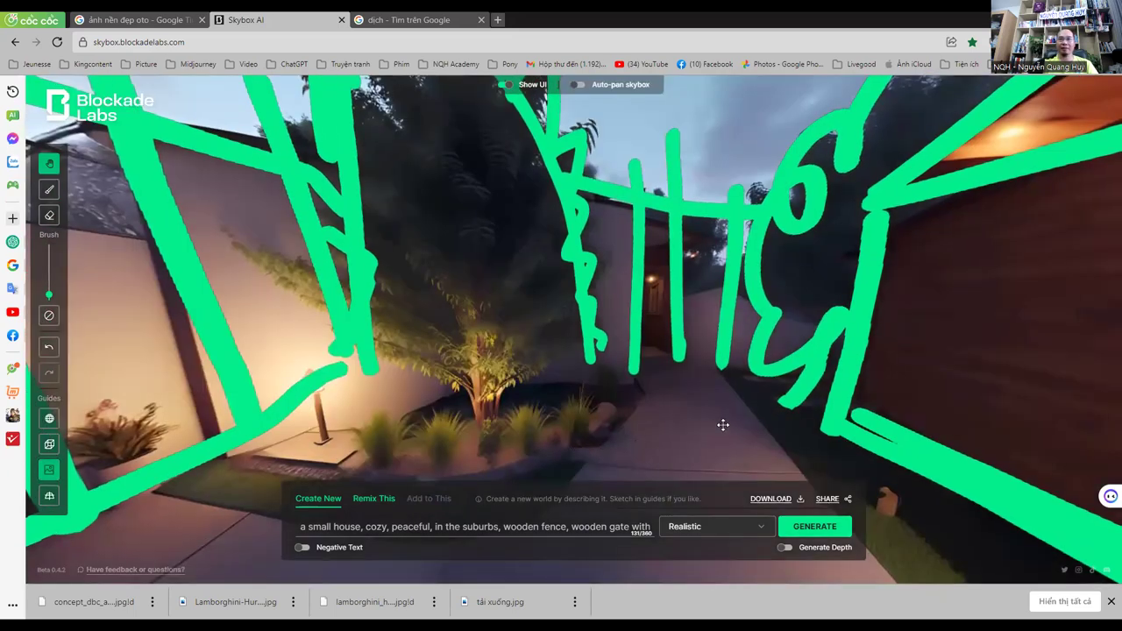
pyautogui.moveTo(721, 423); pyautogui.dragTo(621, 317)
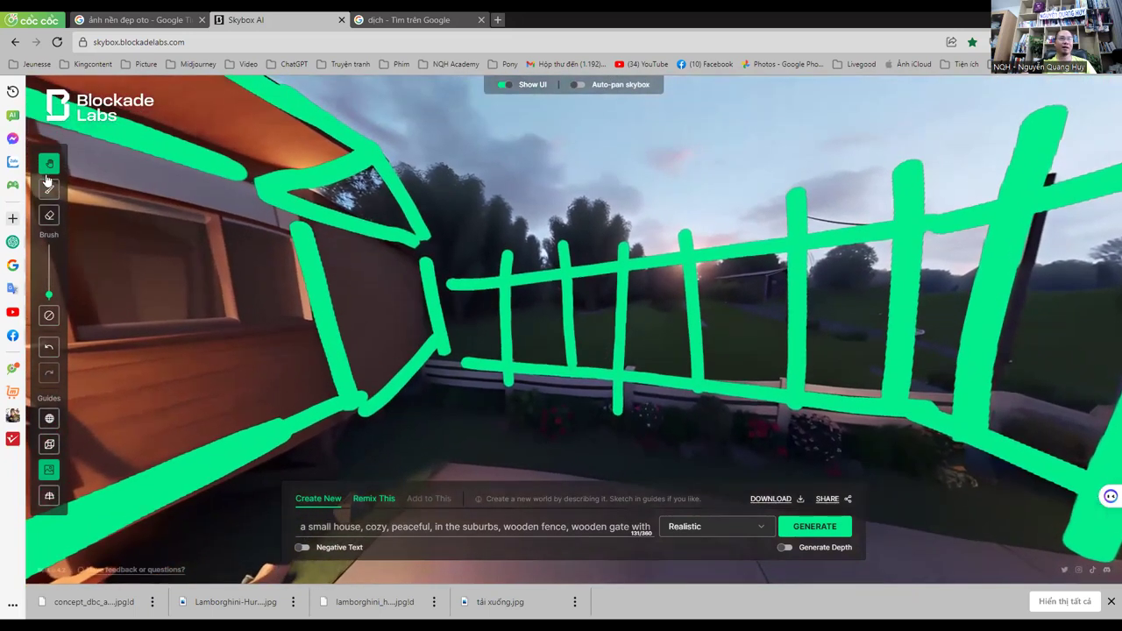
pyautogui.click(48, 191)
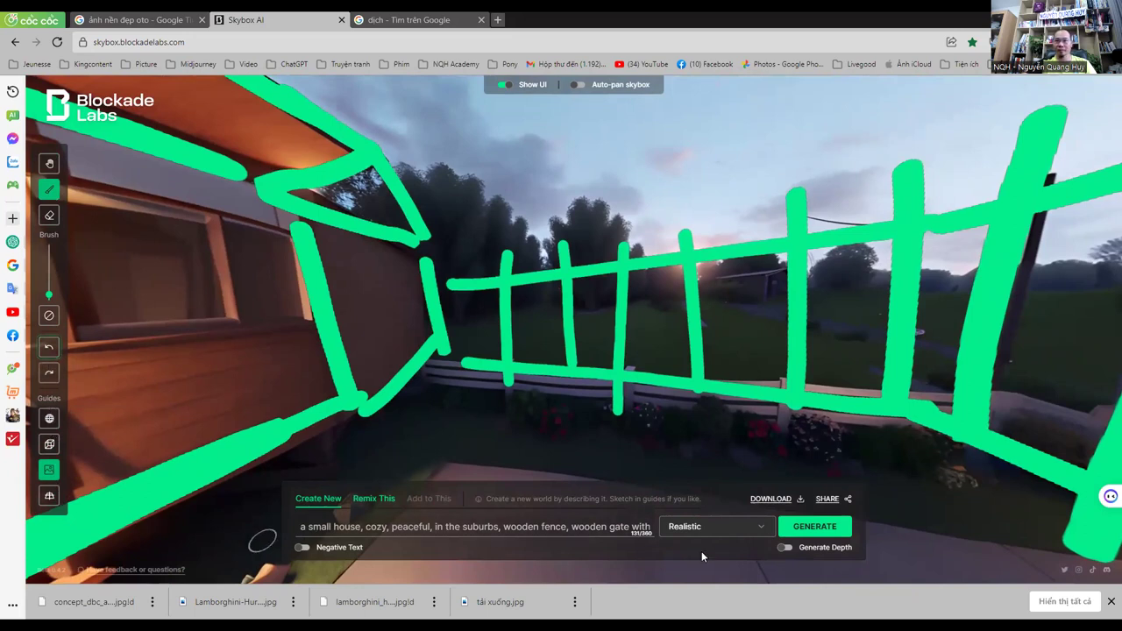
# Step: Enable Generate Depth, choose the Cyberpunk style and generate the house-and-fence panorama
pyautogui.click(785, 548)
pyautogui.click(752, 527)
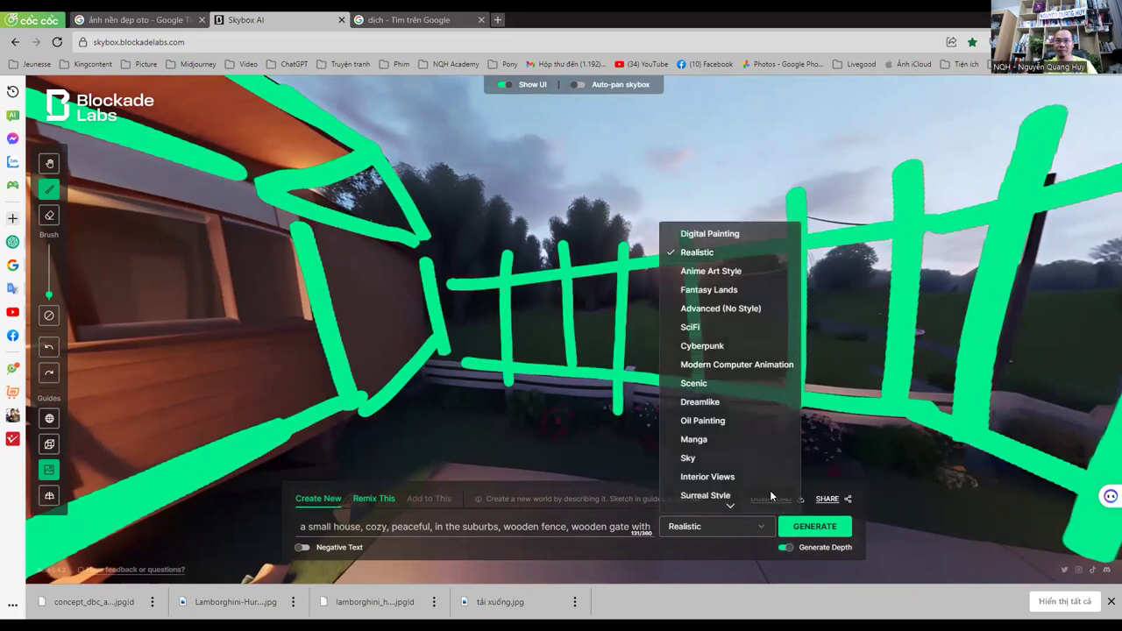
pyautogui.click(706, 347)
pyautogui.click(814, 528)
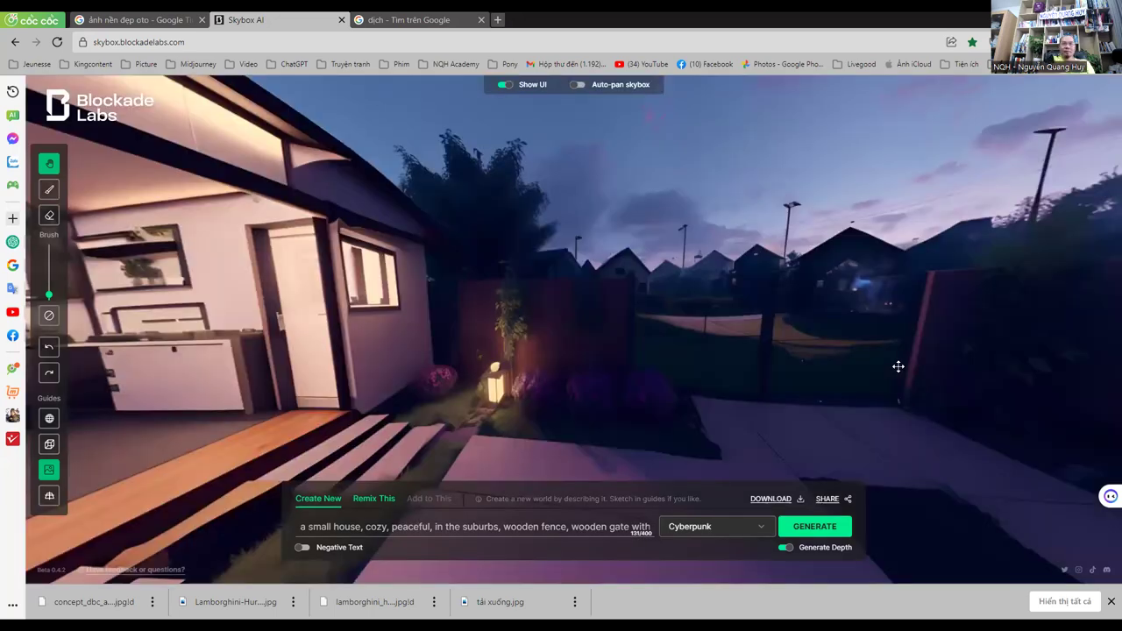
pyautogui.moveTo(299, 427); pyautogui.dragTo(684, 395)
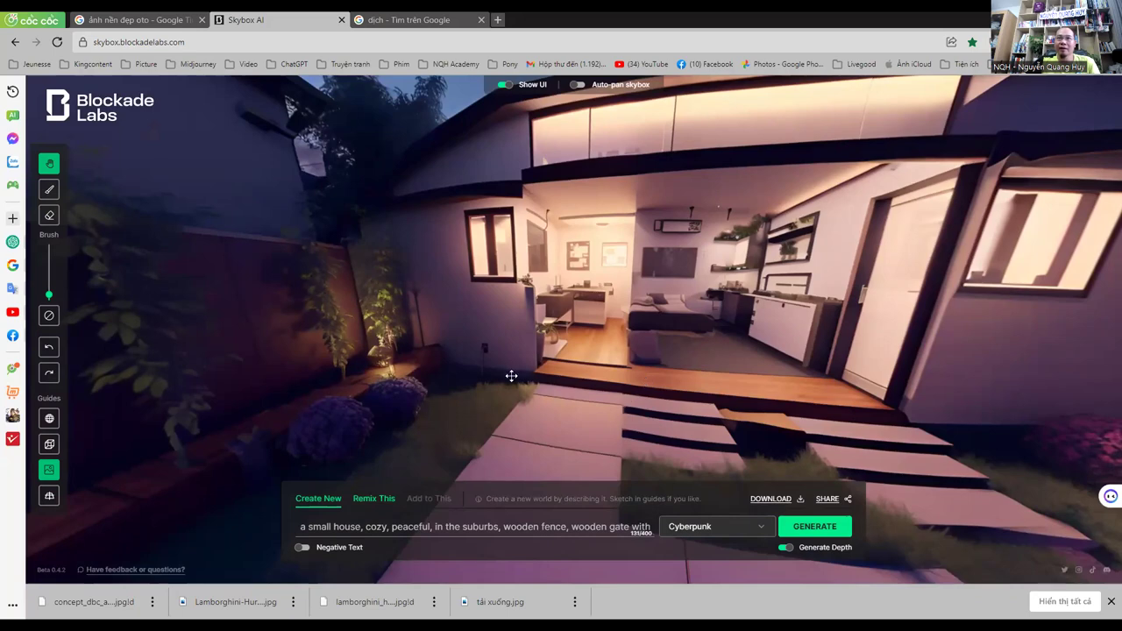
pyautogui.moveTo(511, 376); pyautogui.dragTo(819, 345)
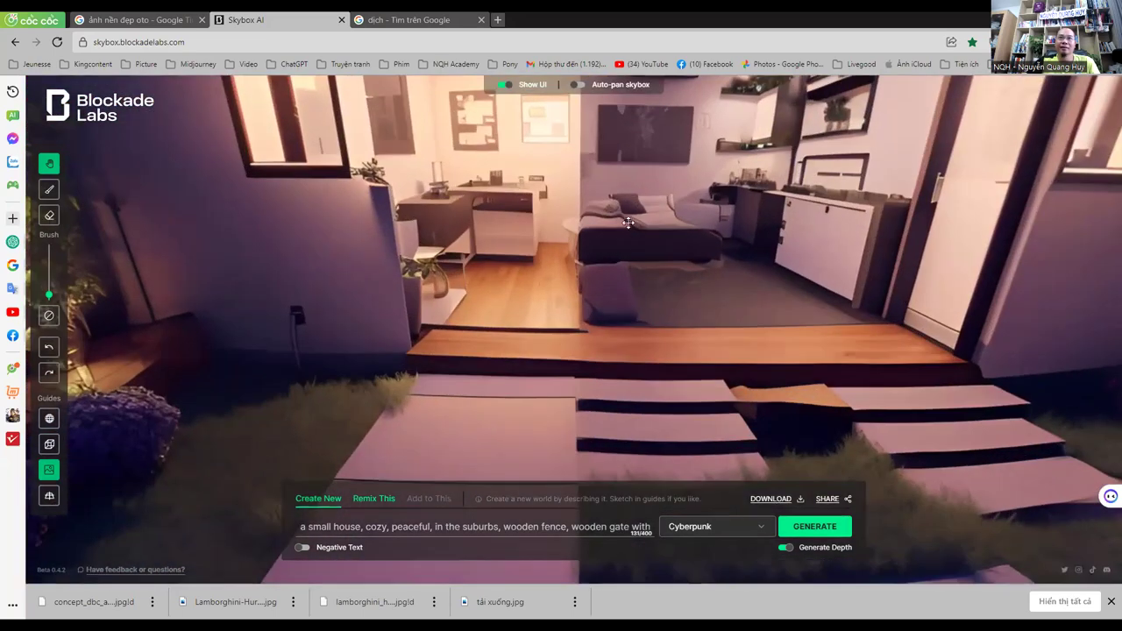
pyautogui.moveTo(627, 223); pyautogui.dragTo(606, 371)
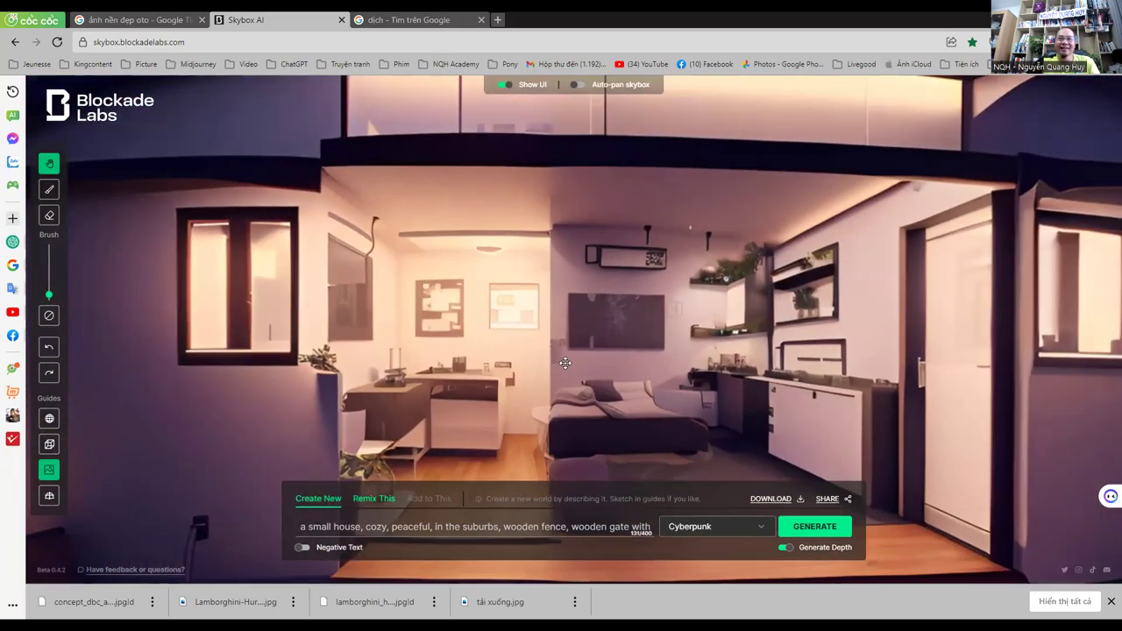
pyautogui.scroll(-5, 565, 363)
pyautogui.scroll(6, 574, 370)
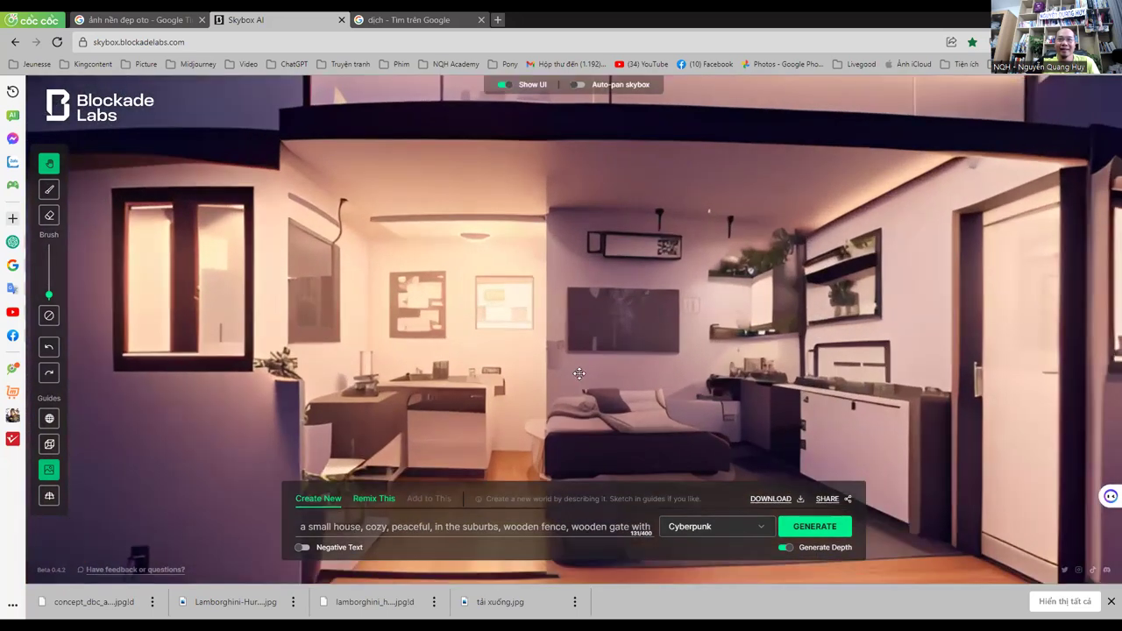
pyautogui.scroll(-3, 579, 375)
pyautogui.scroll(-2, 570, 382)
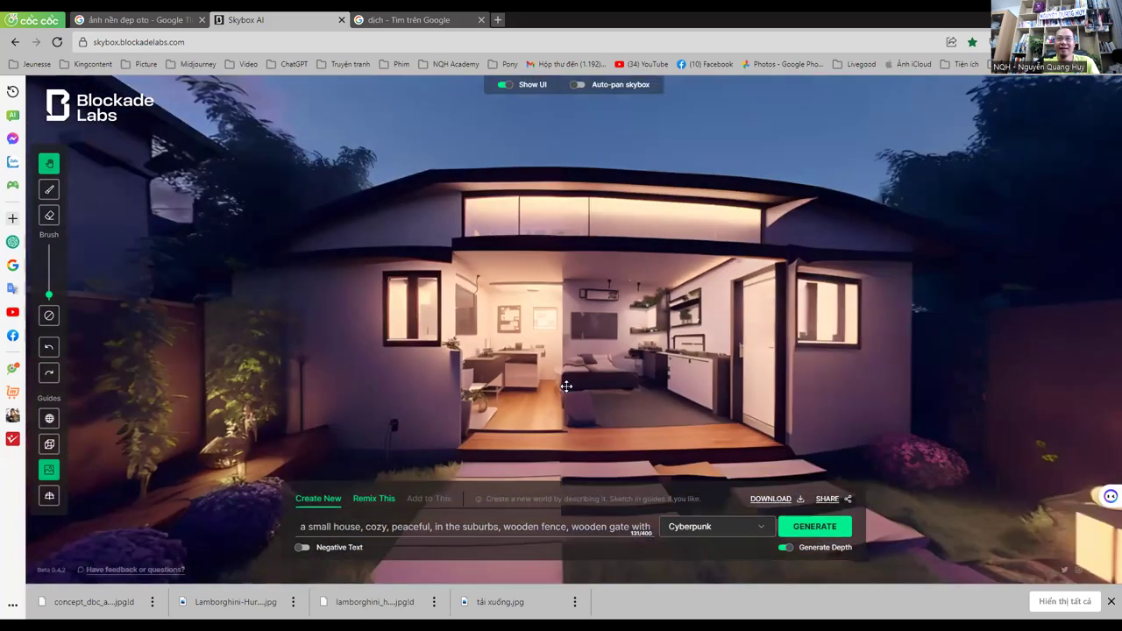
pyautogui.scroll(5, 611, 360)
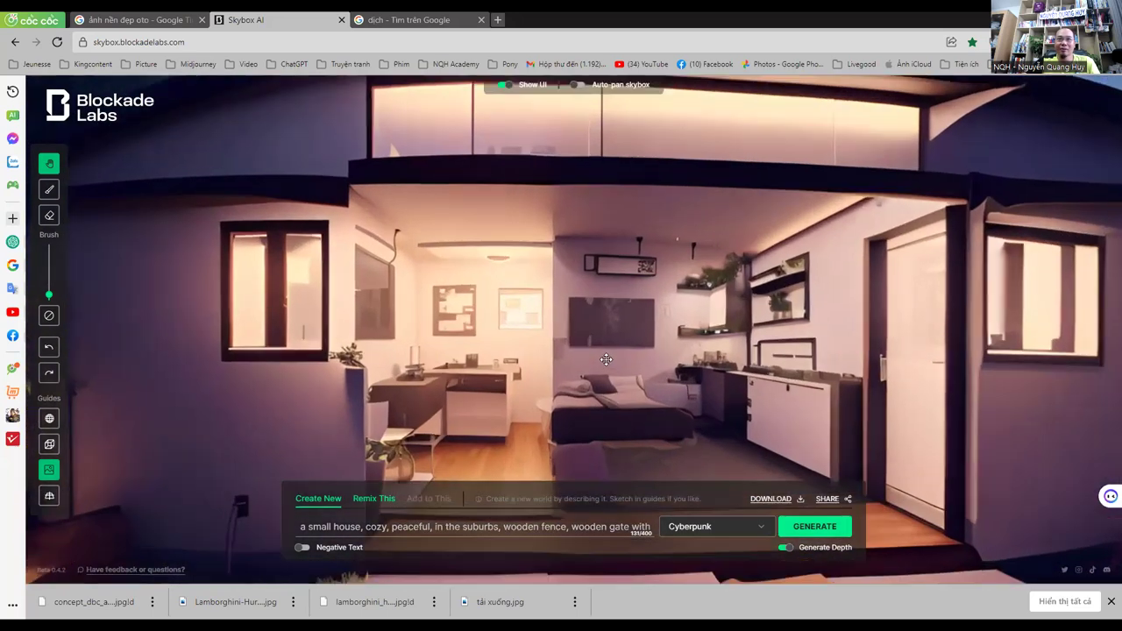
pyautogui.scroll(-2, 426, 395)
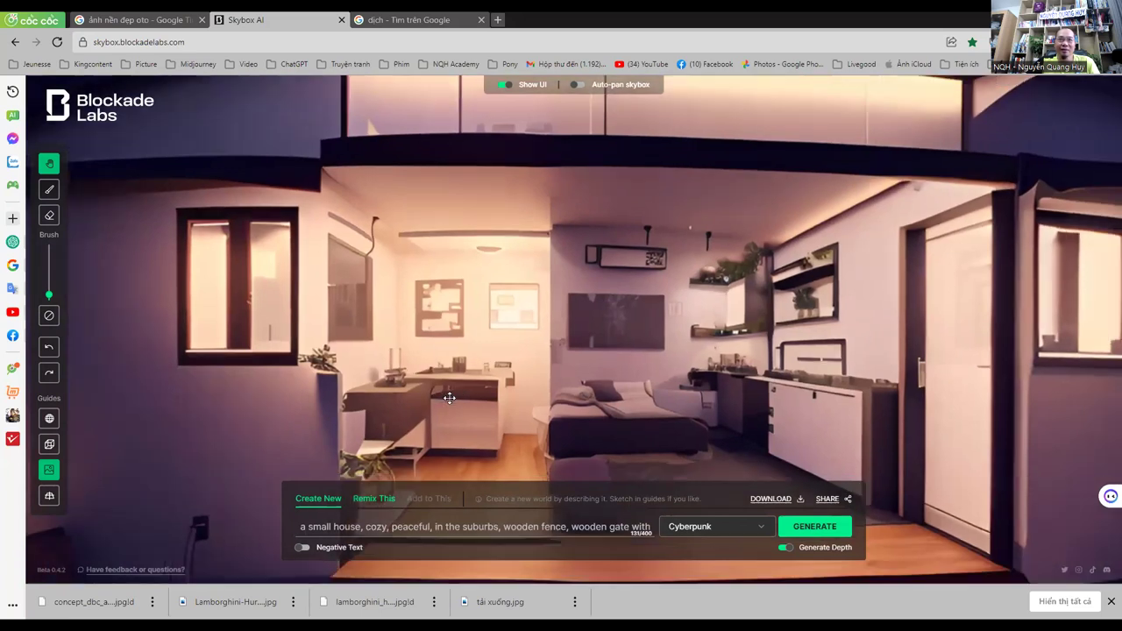
pyautogui.scroll(-2, 491, 399)
pyautogui.scroll(-1, 570, 405)
pyautogui.scroll(5, 646, 414)
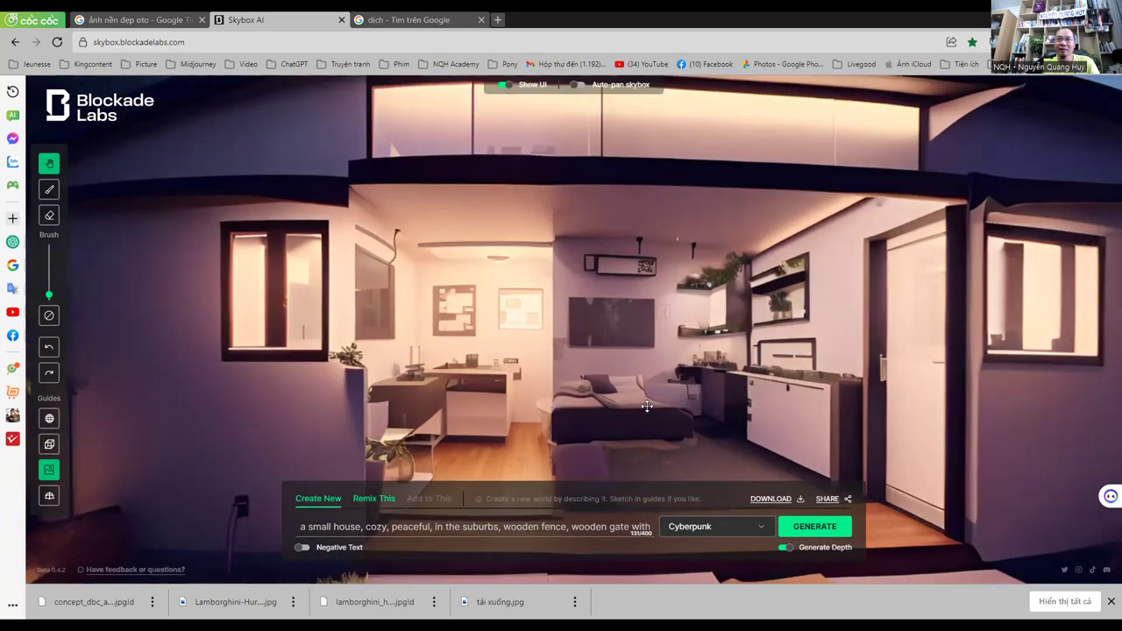
pyautogui.scroll(-3, 629, 300)
pyautogui.moveTo(609, 341)
pyautogui.mouseDown()
pyautogui.moveTo(335, 332)
pyautogui.moveTo(524, 359)
pyautogui.moveTo(448, 348)
pyautogui.moveTo(590, 346)
pyautogui.mouseUp()
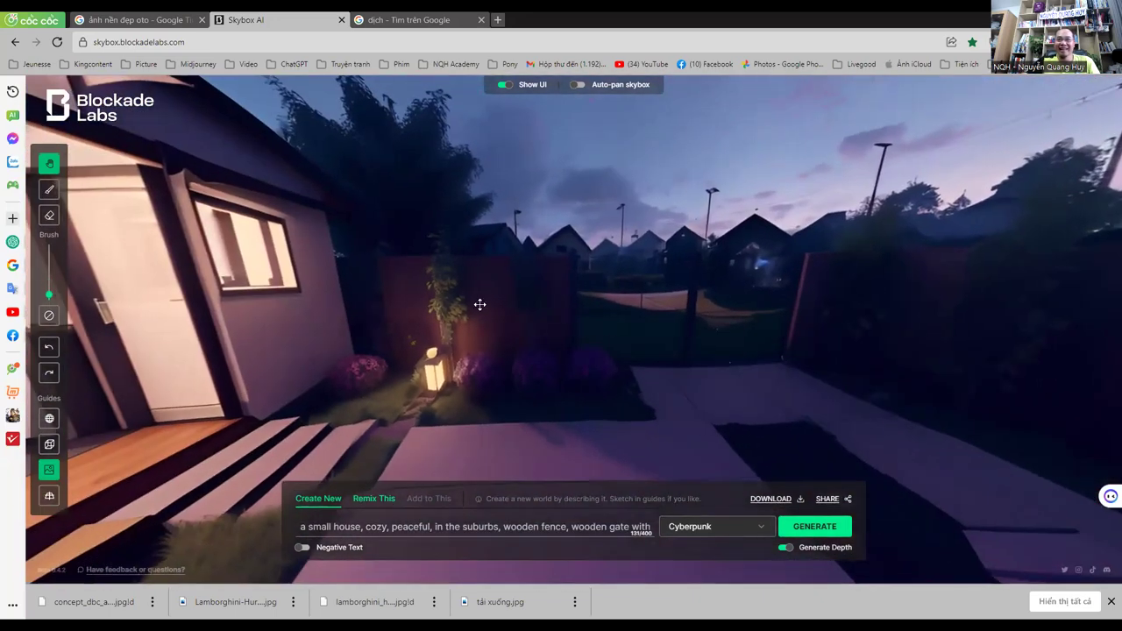
pyautogui.moveTo(699, 339)
pyautogui.mouseDown()
pyautogui.moveTo(609, 341)
pyautogui.moveTo(760, 331)
pyautogui.moveTo(554, 327)
pyautogui.mouseUp()
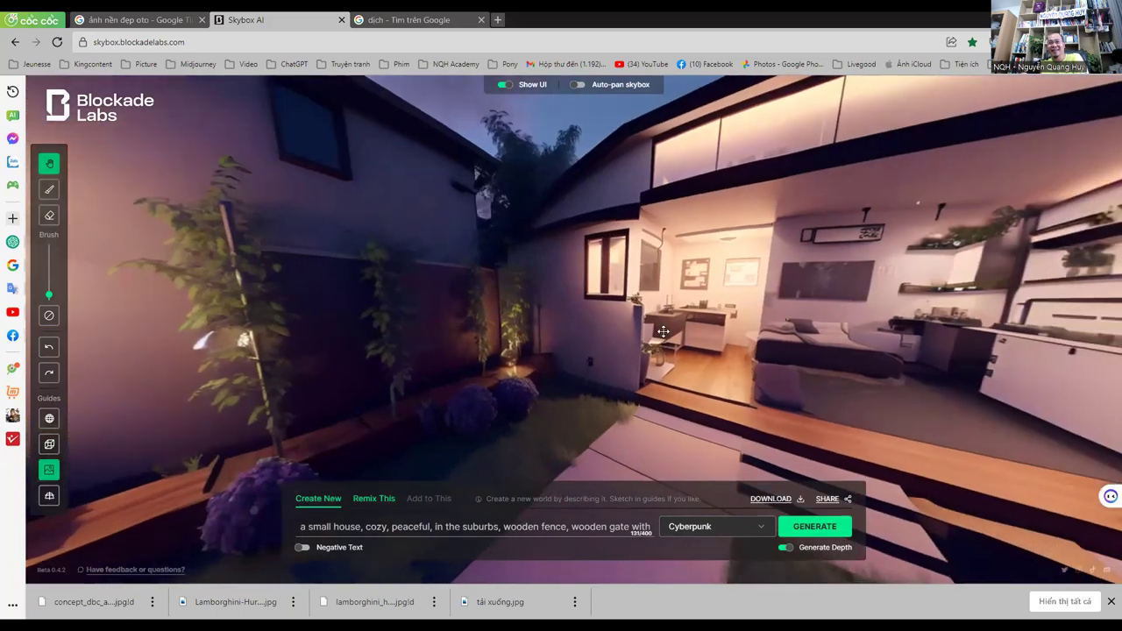
pyautogui.moveTo(663, 330)
pyautogui.mouseDown()
pyautogui.moveTo(617, 333)
pyautogui.moveTo(412, 273)
pyautogui.mouseUp()
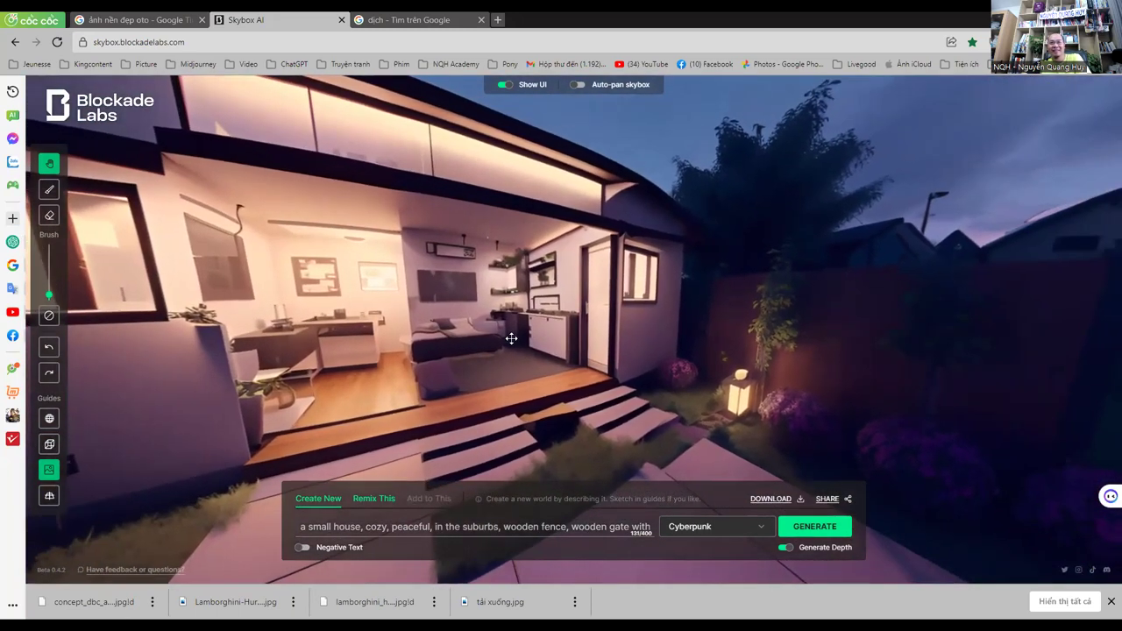
pyautogui.moveTo(649, 408)
pyautogui.mouseDown()
pyautogui.moveTo(552, 337)
pyautogui.moveTo(479, 397)
pyautogui.mouseUp()
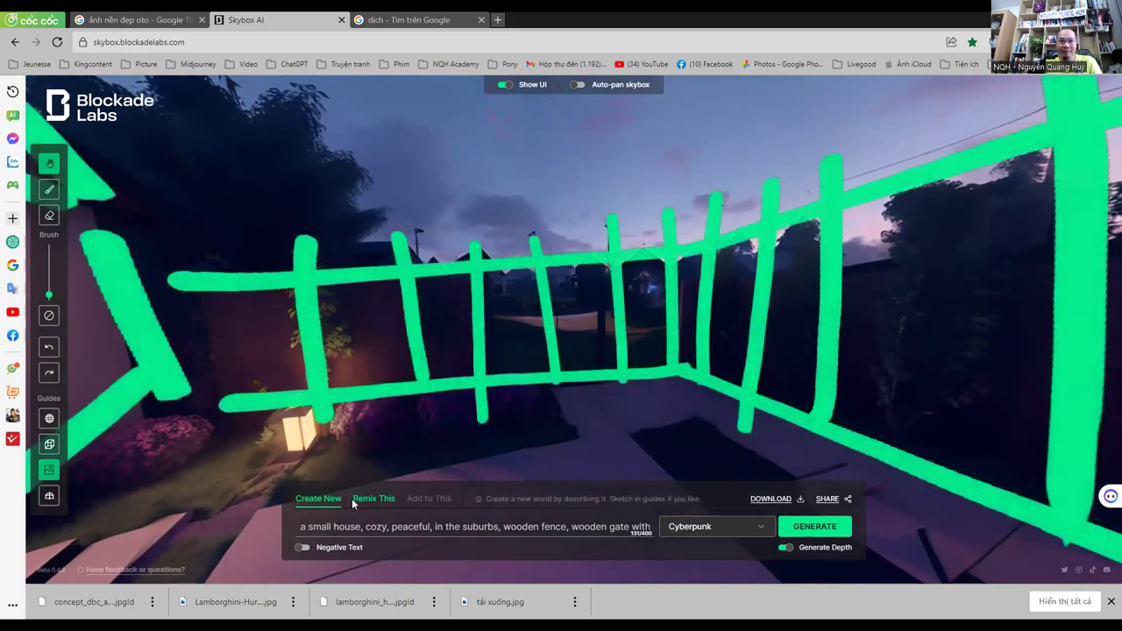
# Step: Remix the backyard house panorama in the Super Art style using Remix This
pyautogui.click(368, 498)
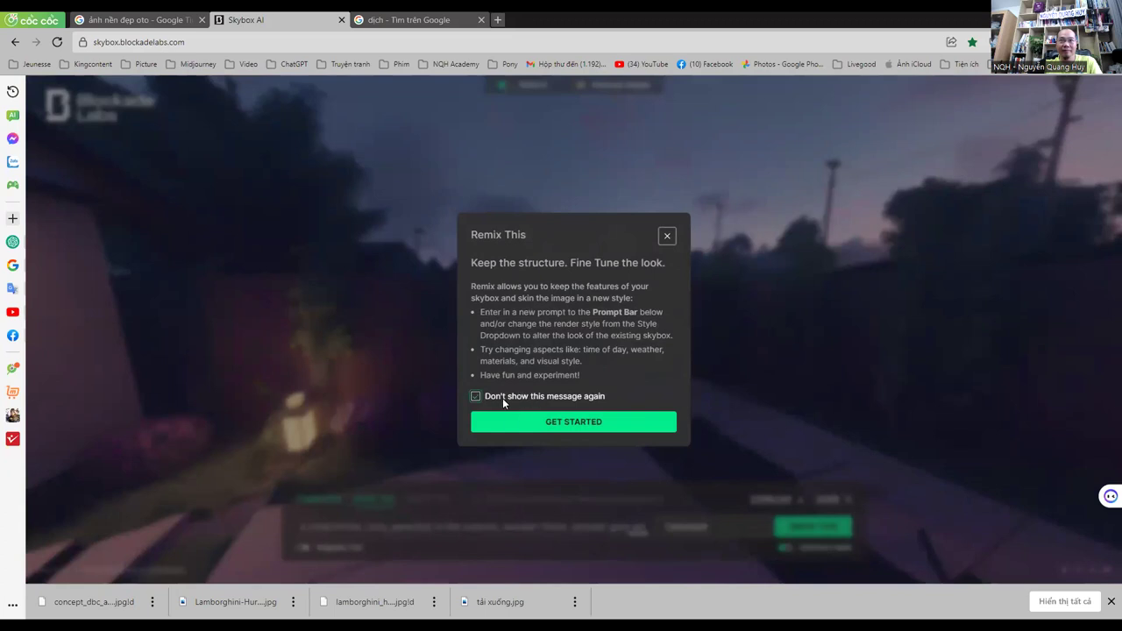
pyautogui.click(514, 420)
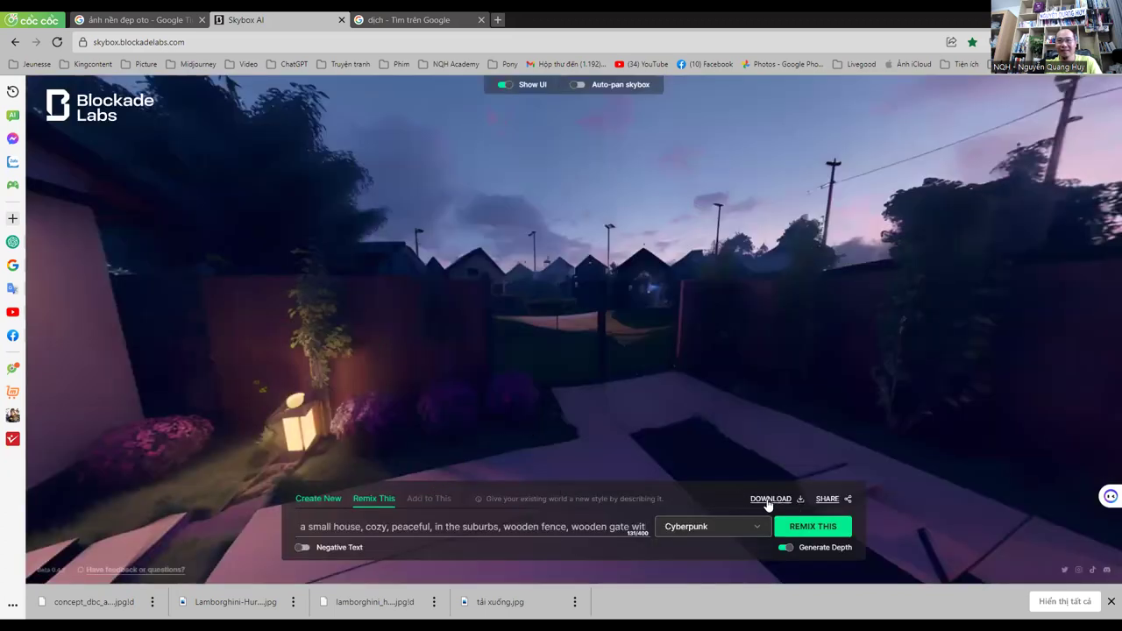
pyautogui.click(757, 531)
pyautogui.scroll(-5, 743, 447)
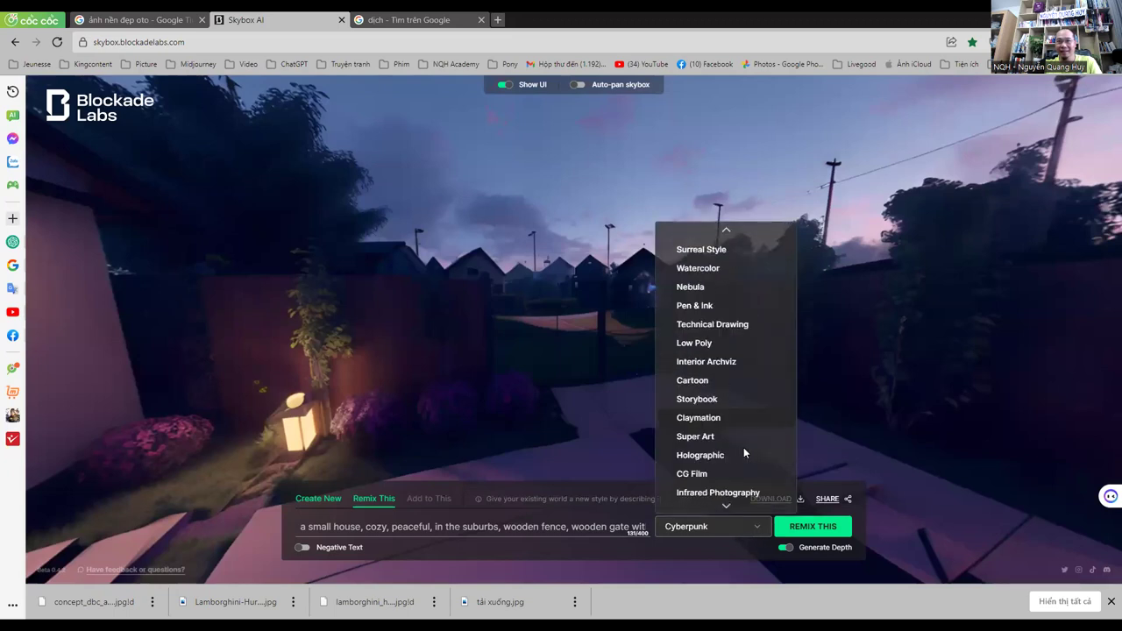
pyautogui.click(702, 427)
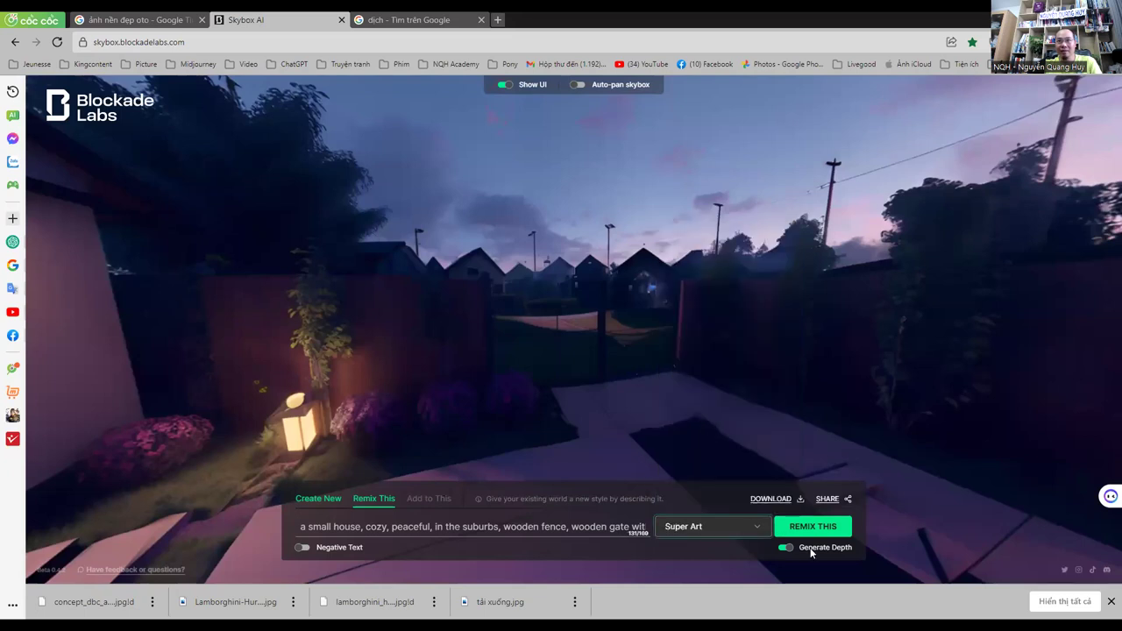
pyautogui.click(814, 528)
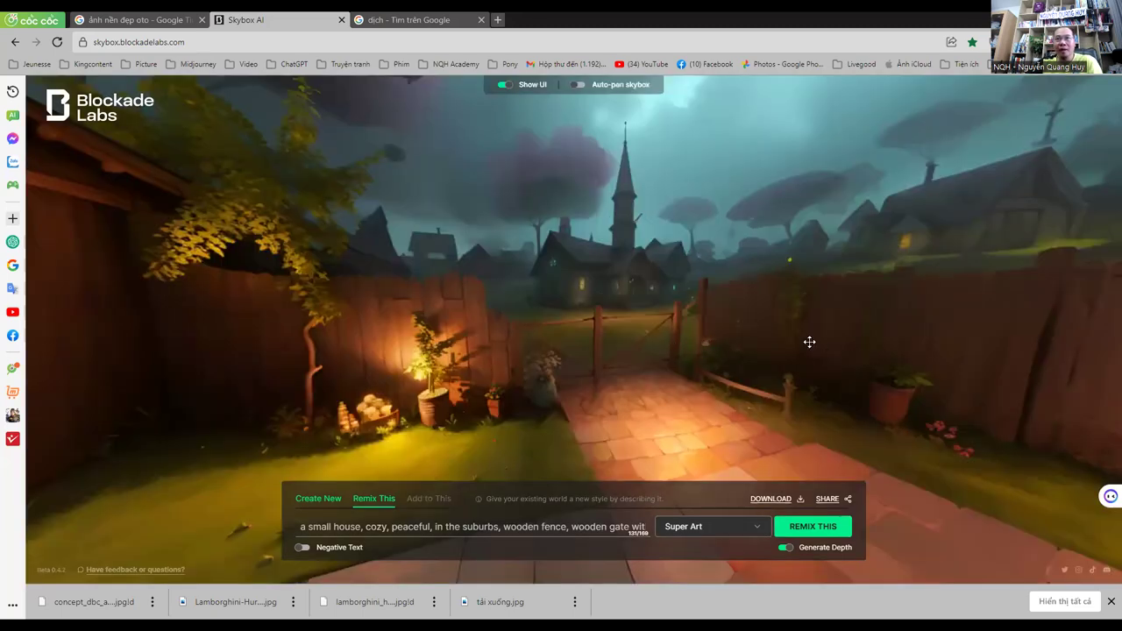
# Step: Look around the Super Art backyard porch and fence, then hide the interface and enable auto-pan
pyautogui.moveTo(809, 342)
pyautogui.mouseDown()
pyautogui.moveTo(534, 333)
pyautogui.moveTo(403, 307)
pyautogui.mouseUp()
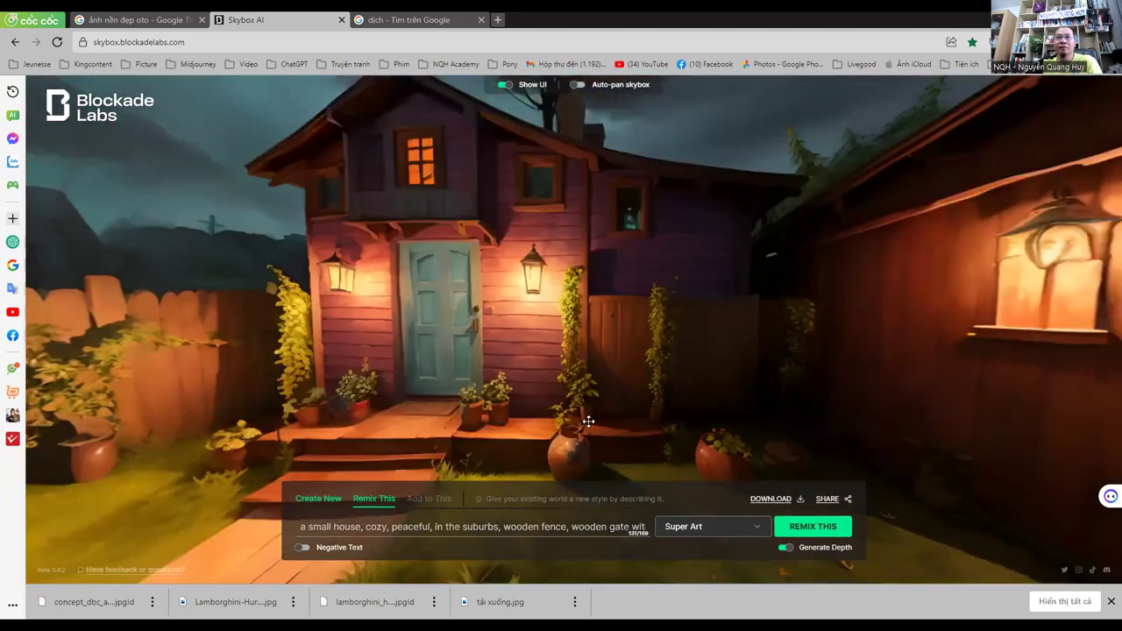
pyautogui.moveTo(588, 422); pyautogui.dragTo(393, 368)
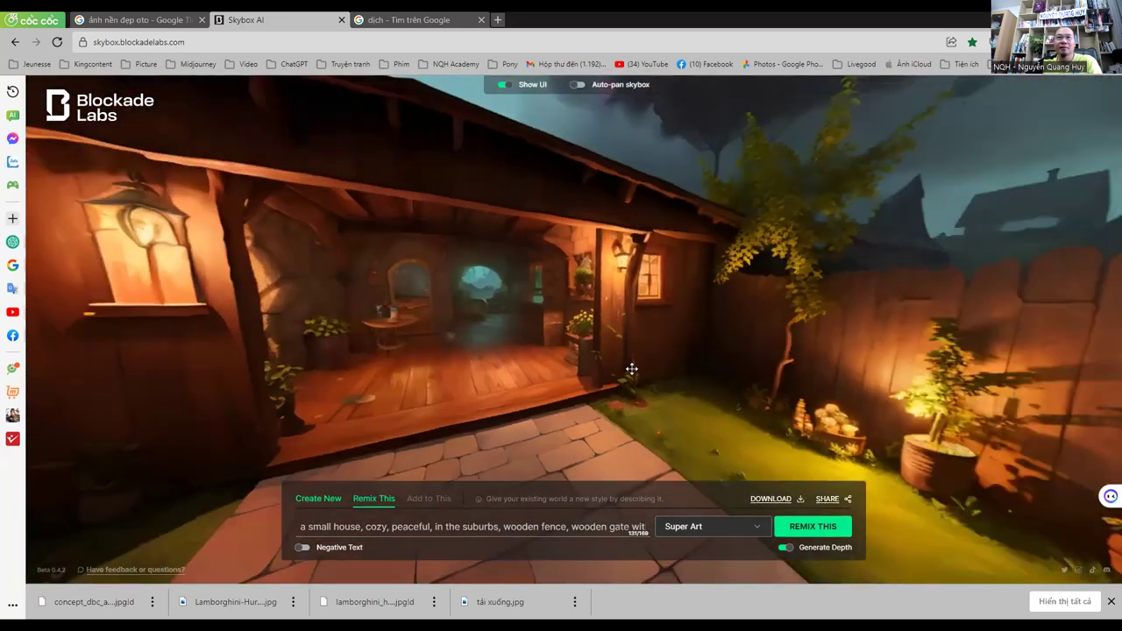
pyautogui.moveTo(632, 369)
pyautogui.mouseDown()
pyautogui.moveTo(661, 371)
pyautogui.moveTo(598, 365)
pyautogui.moveTo(647, 363)
pyautogui.mouseUp()
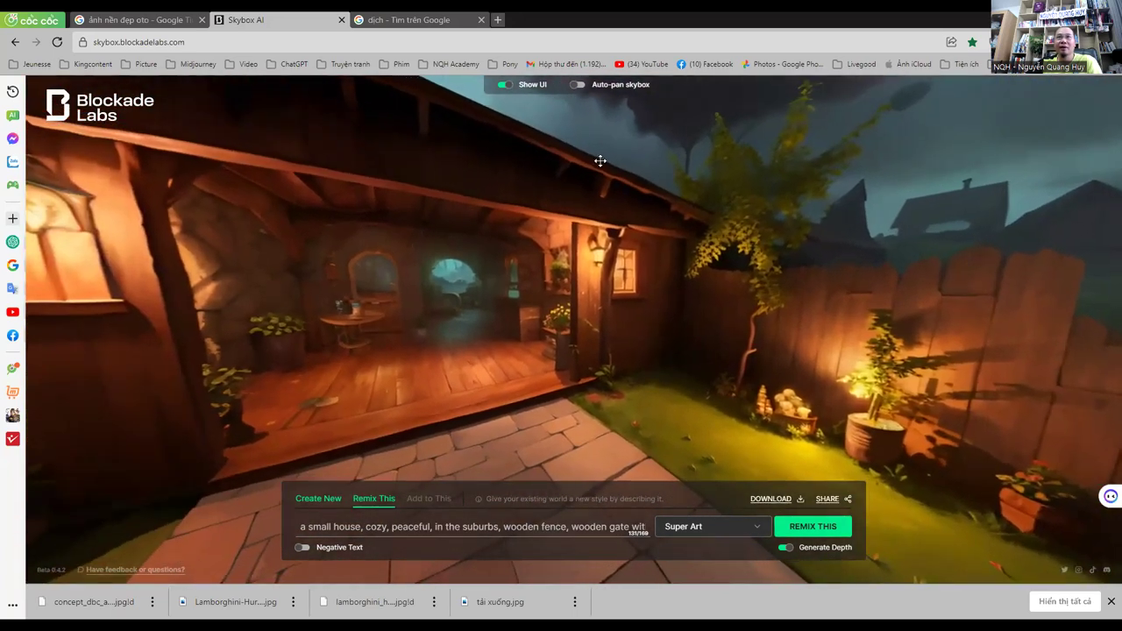
pyautogui.click(506, 87)
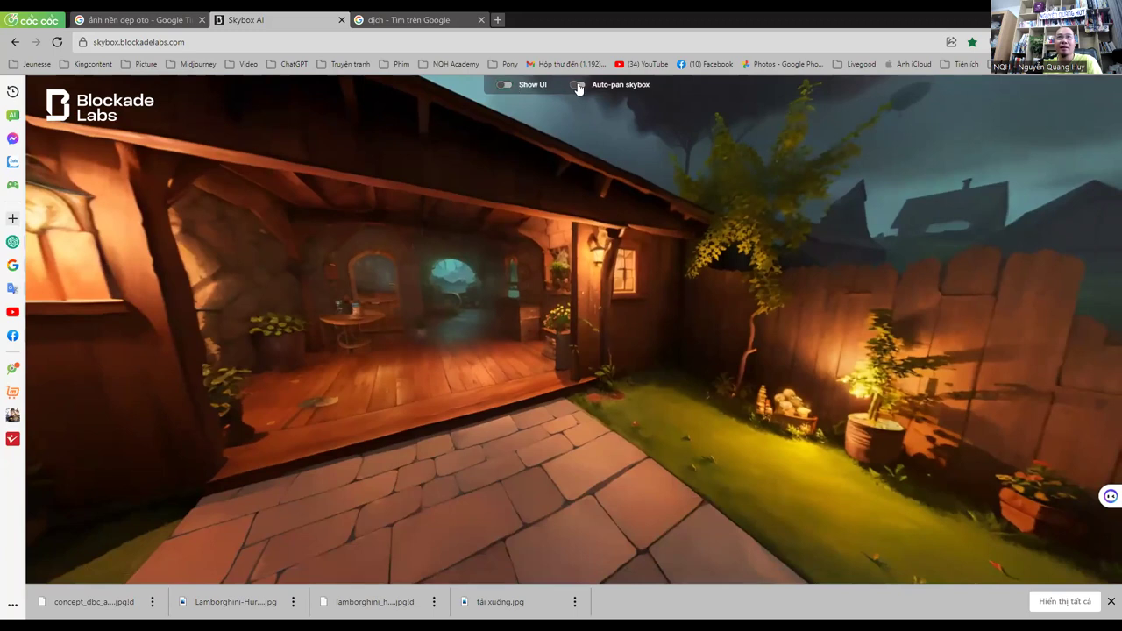
pyautogui.click(577, 85)
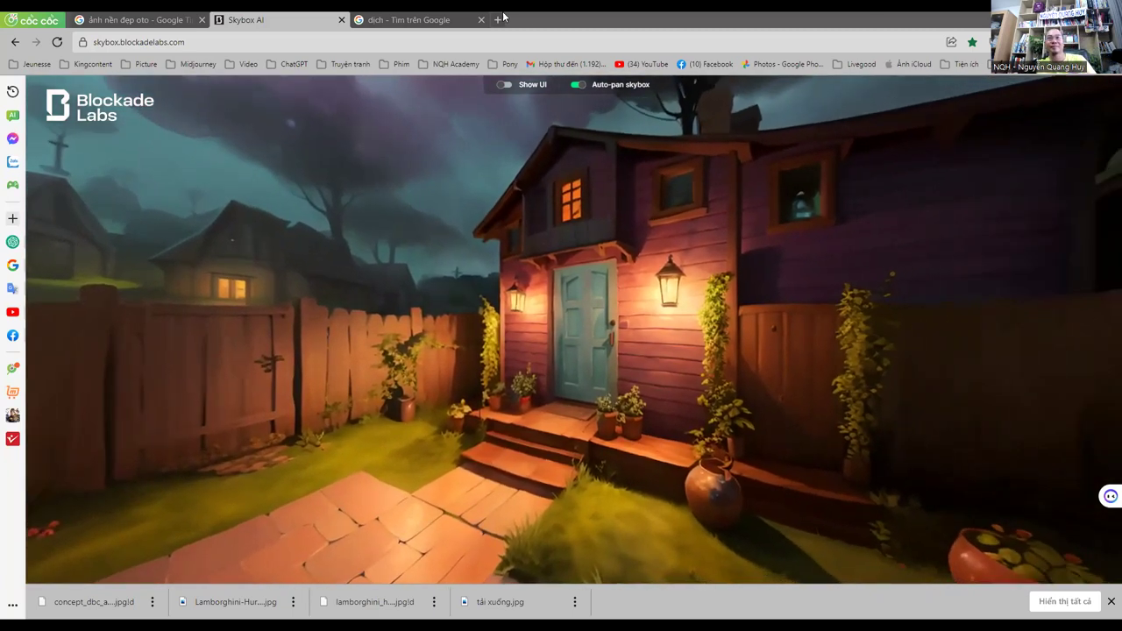
# Step: Restore the interface, return to Create New mode, and select the eraser tool
pyautogui.click(505, 85)
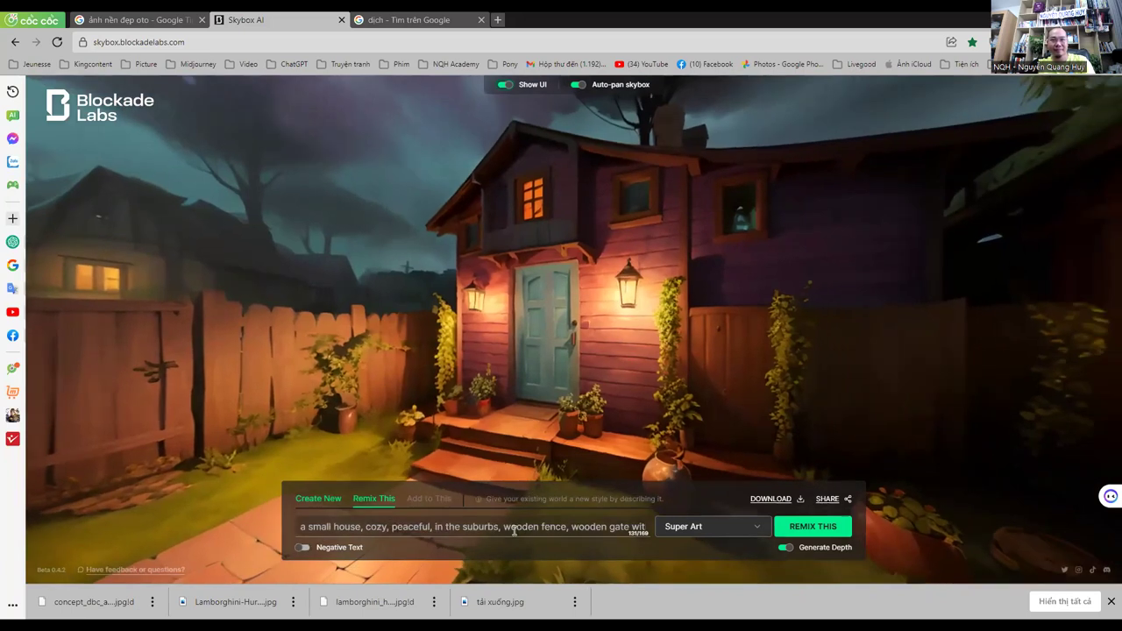
pyautogui.moveTo(567, 527); pyautogui.dragTo(308, 526)
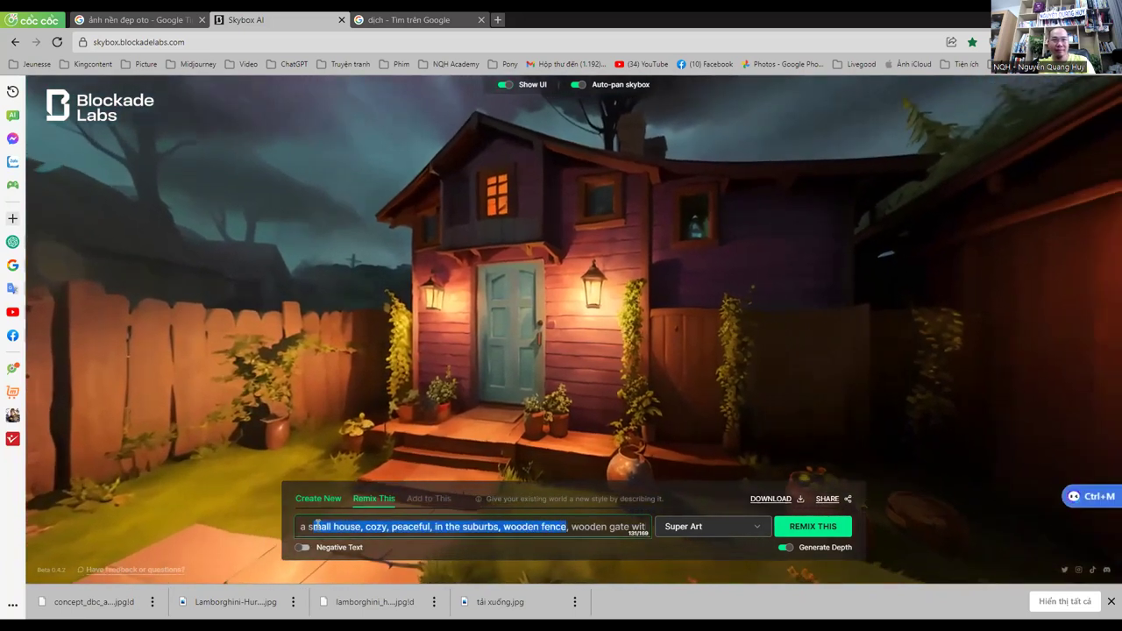
pyautogui.click(305, 525)
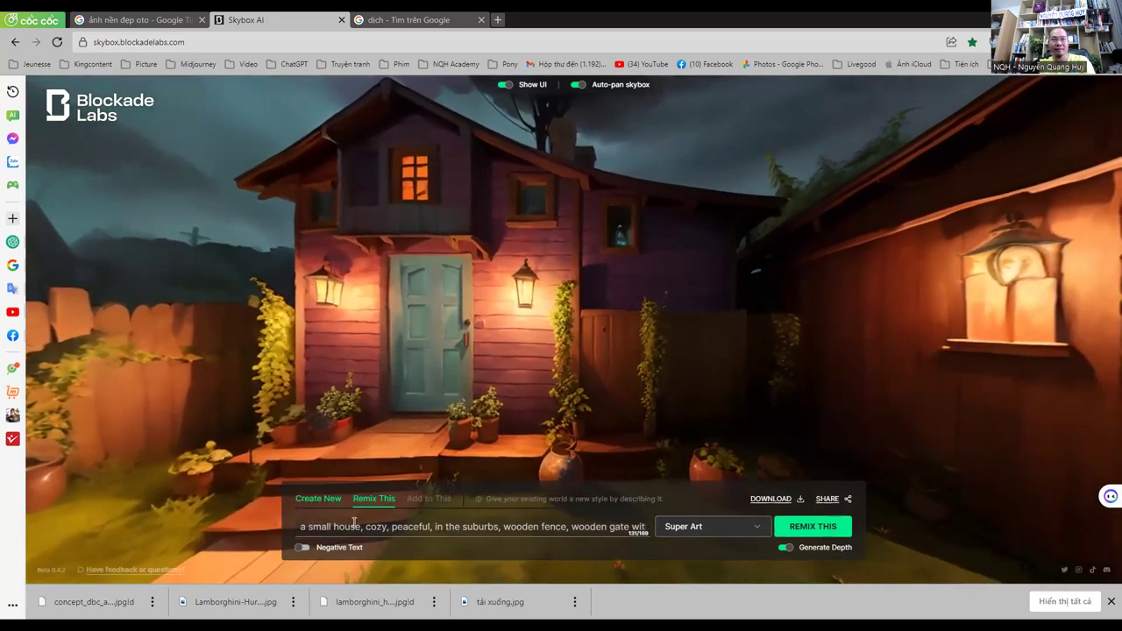
pyautogui.click(327, 500)
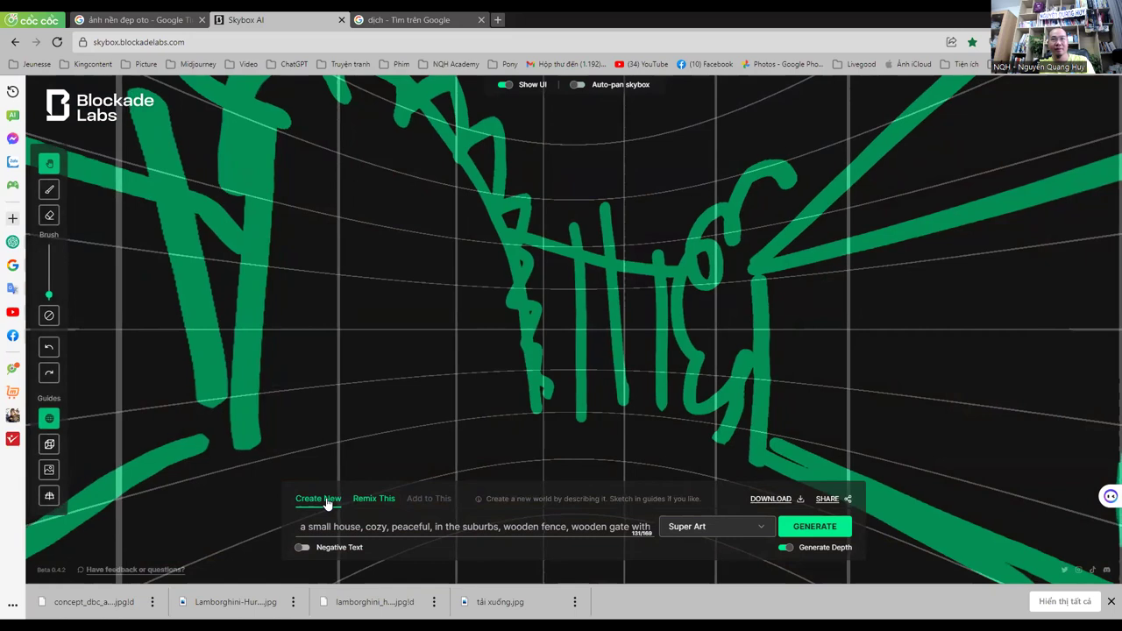
pyautogui.click(49, 216)
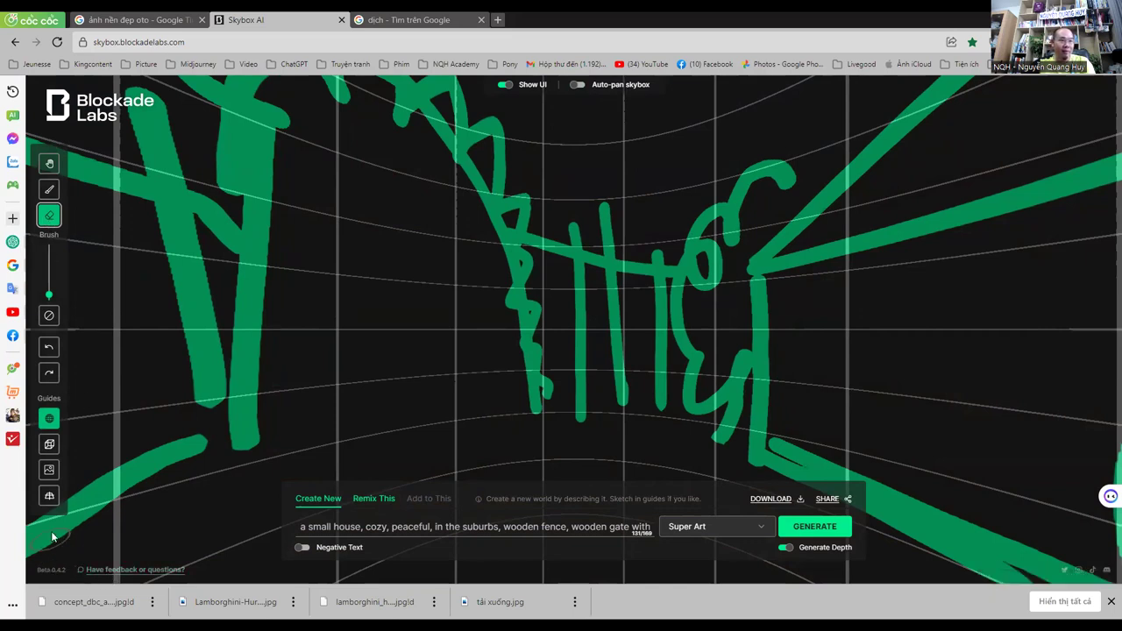
# Step: Clear the old house sketch and draw the car's roofline, hood and front end
pyautogui.click(50, 315)
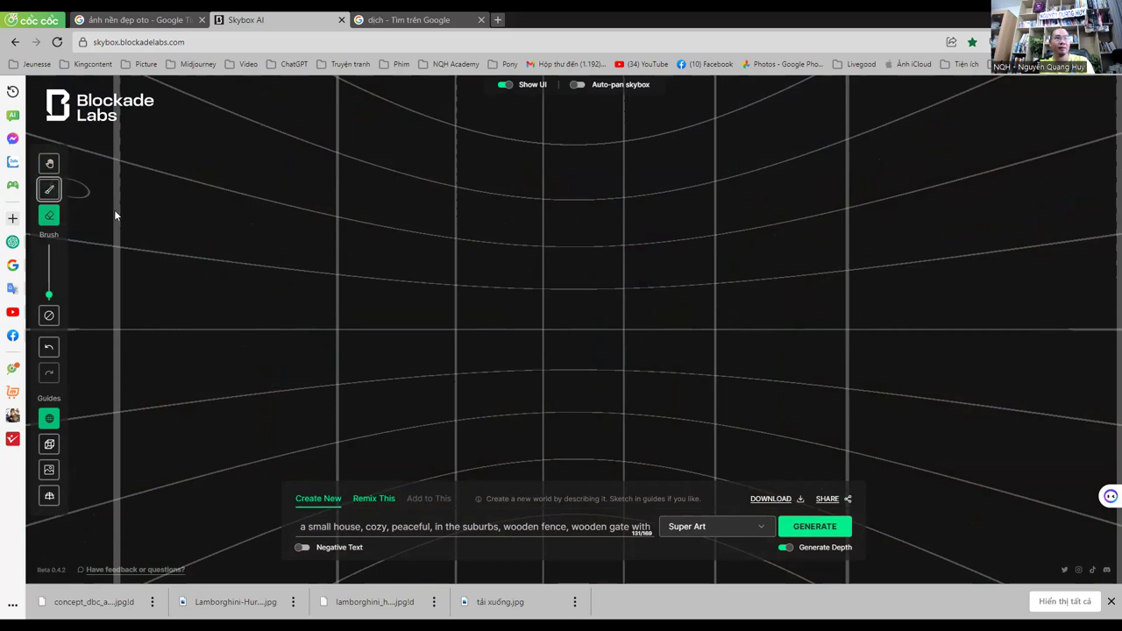
pyautogui.click(50, 189)
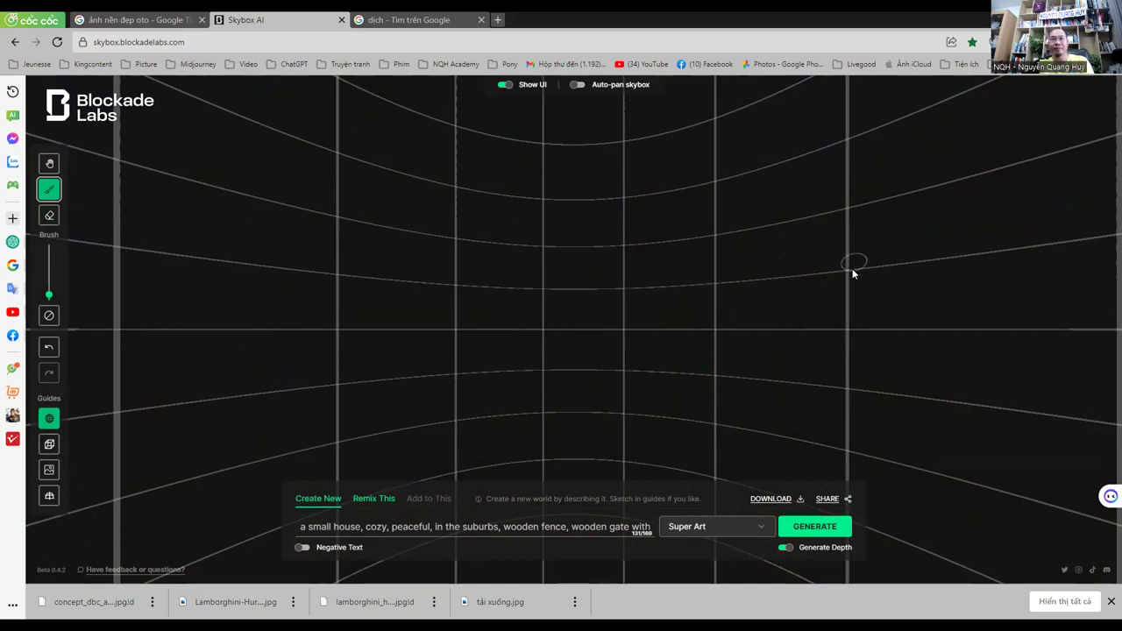
pyautogui.moveTo(815, 263)
pyautogui.mouseDown()
pyautogui.moveTo(359, 324)
pyautogui.moveTo(596, 340)
pyautogui.moveTo(817, 281)
pyautogui.mouseUp()
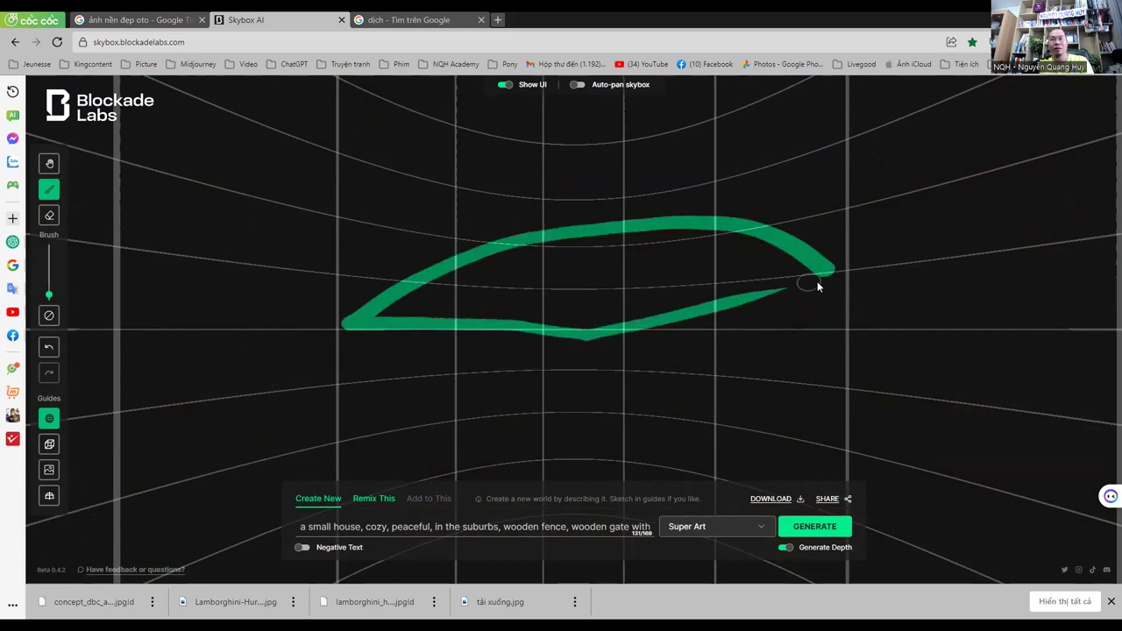
pyautogui.moveTo(197, 377); pyautogui.dragTo(565, 338)
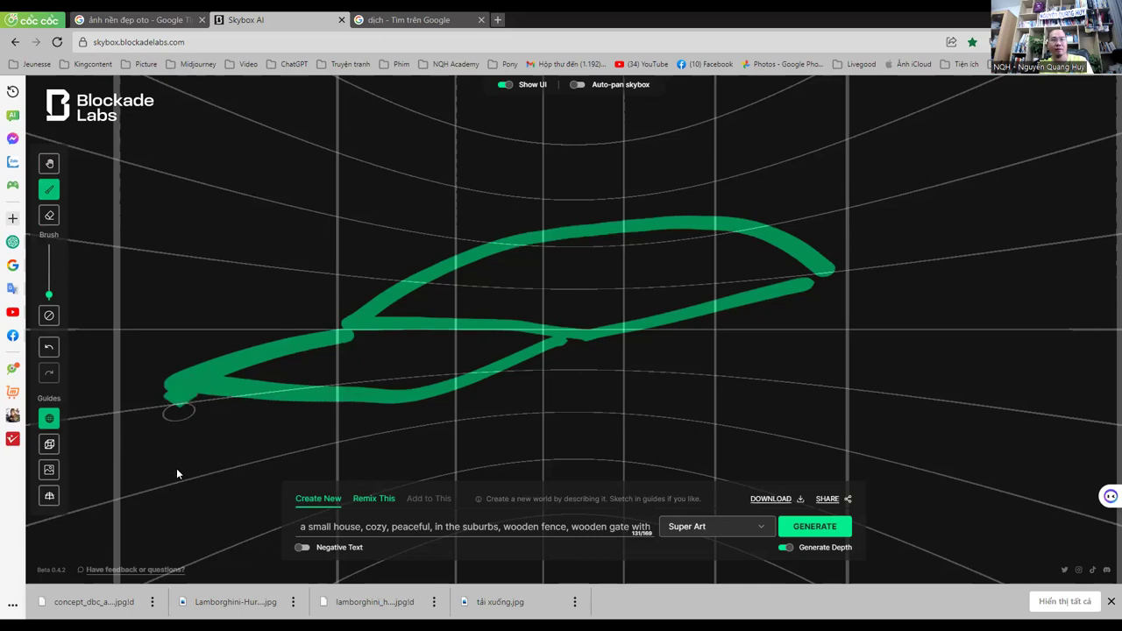
pyautogui.moveTo(176, 386); pyautogui.dragTo(250, 491)
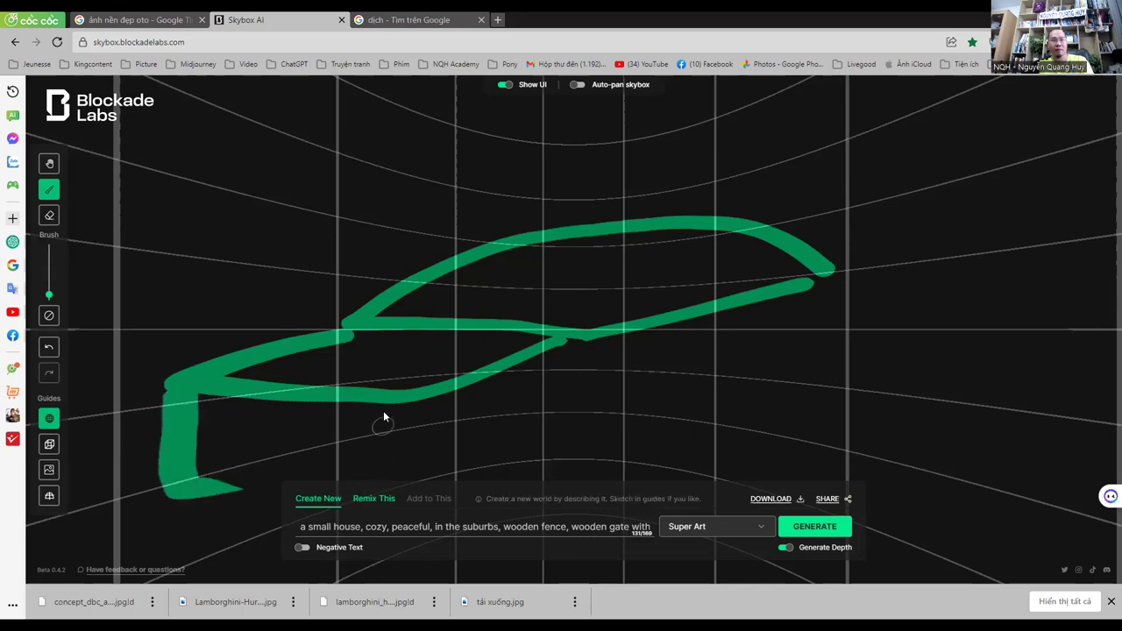
pyautogui.moveTo(222, 494); pyautogui.dragTo(249, 492)
# Step: Sketch the car's lower side, extended roof and closed-off rear end
pyautogui.moveTo(421, 332)
pyautogui.mouseDown()
pyautogui.moveTo(412, 402)
pyautogui.moveTo(409, 213)
pyautogui.moveTo(408, 252)
pyautogui.moveTo(292, 409)
pyautogui.moveTo(395, 416)
pyautogui.moveTo(418, 375)
pyautogui.moveTo(416, 347)
pyautogui.mouseUp()
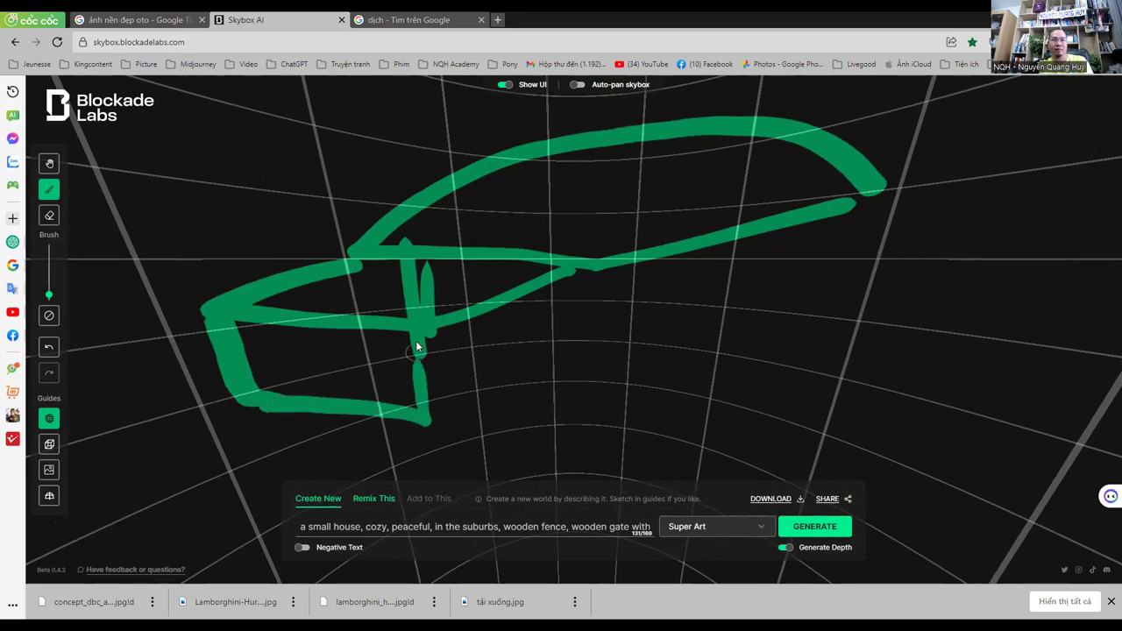
pyautogui.moveTo(427, 420)
pyautogui.mouseDown()
pyautogui.moveTo(584, 366)
pyautogui.moveTo(593, 331)
pyautogui.moveTo(548, 412)
pyautogui.moveTo(636, 417)
pyautogui.moveTo(626, 349)
pyautogui.moveTo(829, 307)
pyautogui.moveTo(921, 258)
pyautogui.moveTo(877, 351)
pyautogui.moveTo(817, 317)
pyautogui.mouseUp()
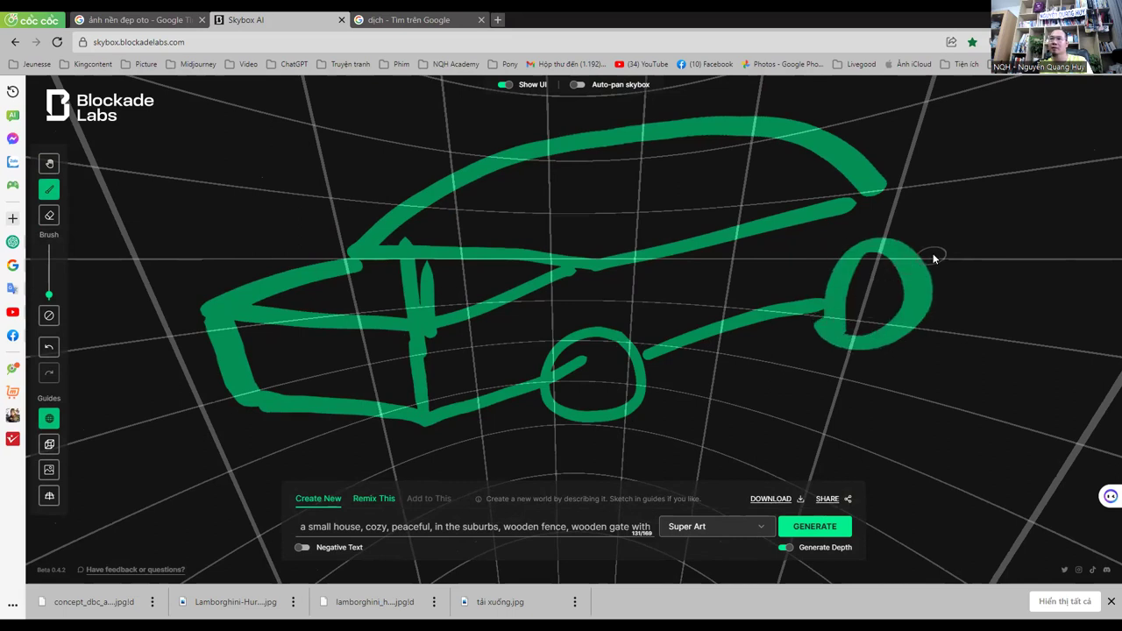
pyautogui.moveTo(885, 185); pyautogui.dragTo(1033, 128)
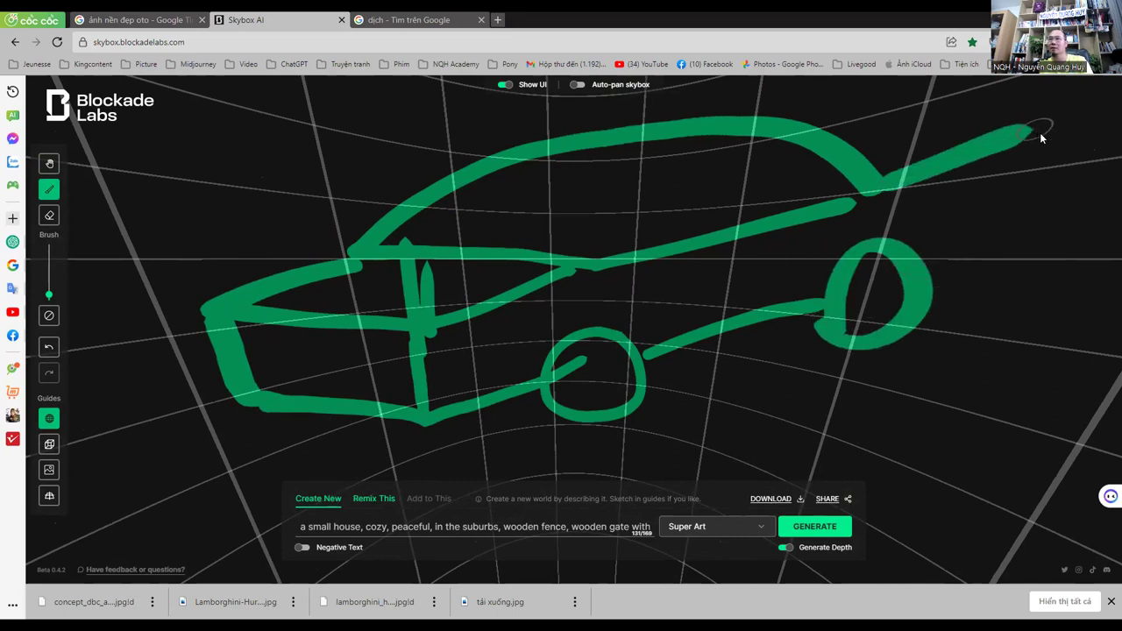
pyautogui.moveTo(1052, 198)
pyautogui.mouseDown()
pyautogui.moveTo(1046, 221)
pyautogui.moveTo(924, 263)
pyautogui.mouseUp()
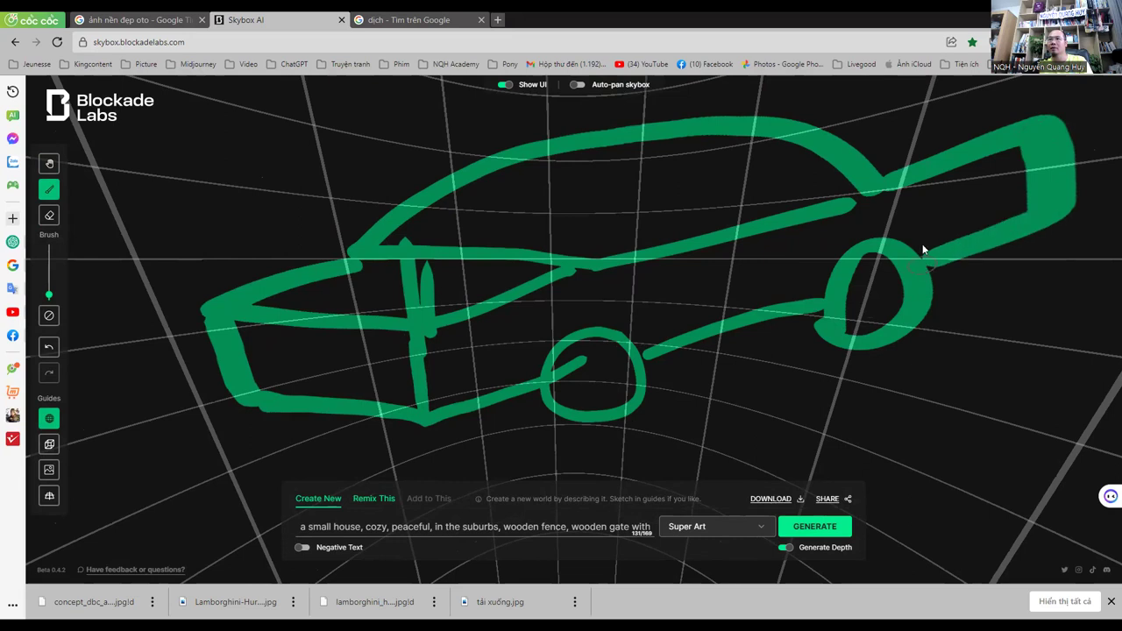
pyautogui.moveTo(882, 131); pyautogui.dragTo(854, 245)
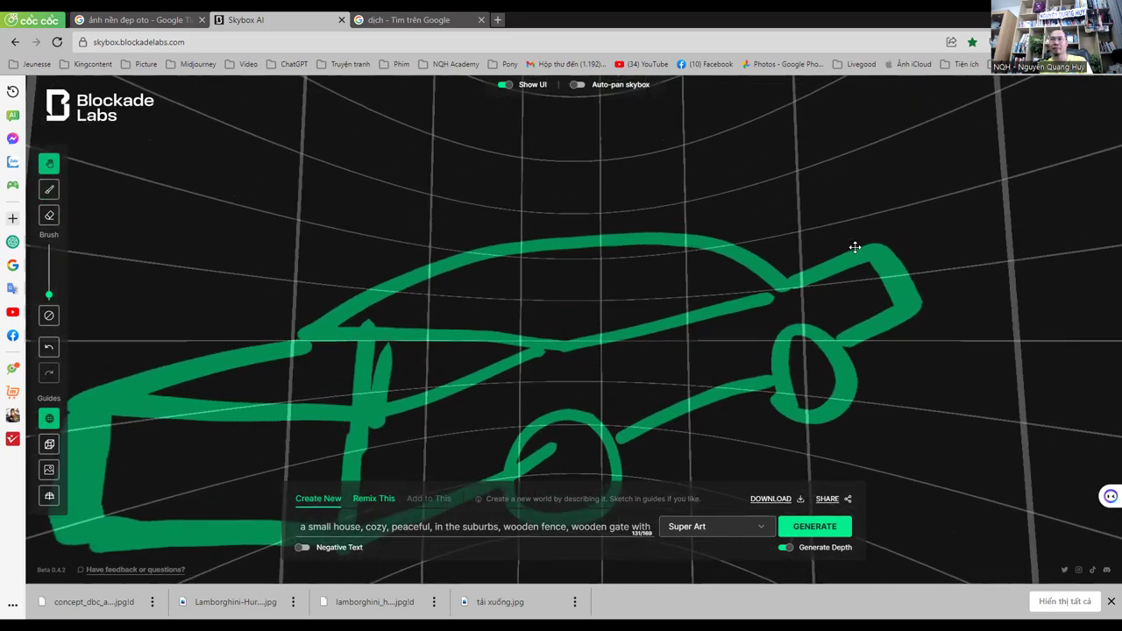
pyautogui.moveTo(762, 256)
pyautogui.mouseDown()
pyautogui.moveTo(804, 215)
pyautogui.moveTo(514, 350)
pyautogui.mouseUp()
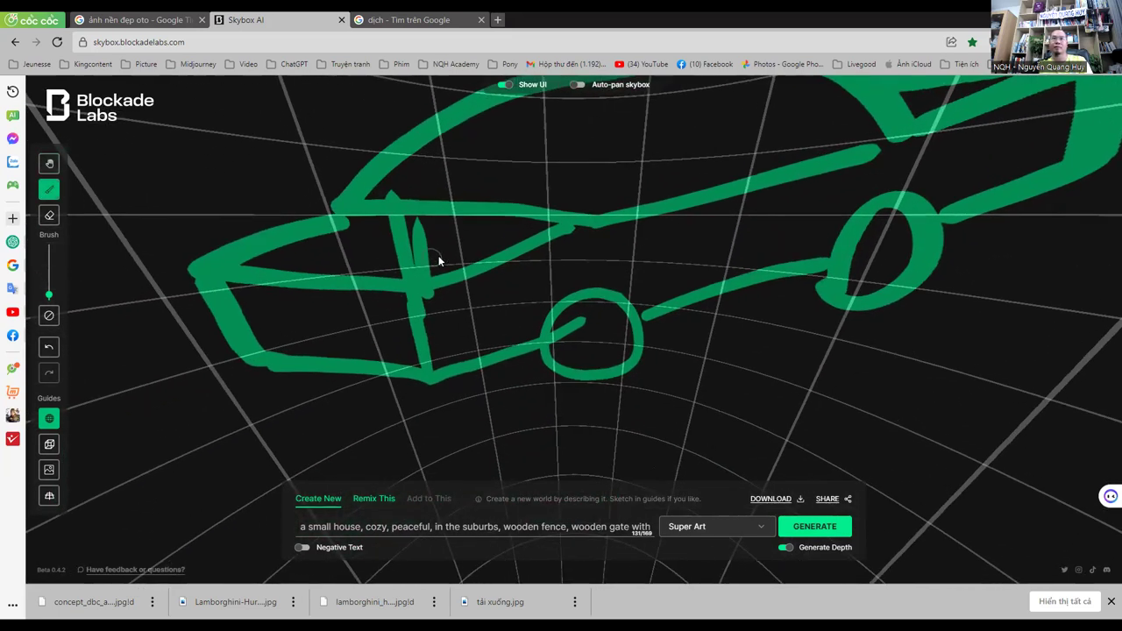
# Step: Add a rear window pillar, wheel hub, door line and front detail to the car
pyautogui.moveTo(618, 179)
pyautogui.mouseDown()
pyautogui.moveTo(591, 263)
pyautogui.moveTo(601, 228)
pyautogui.mouseUp()
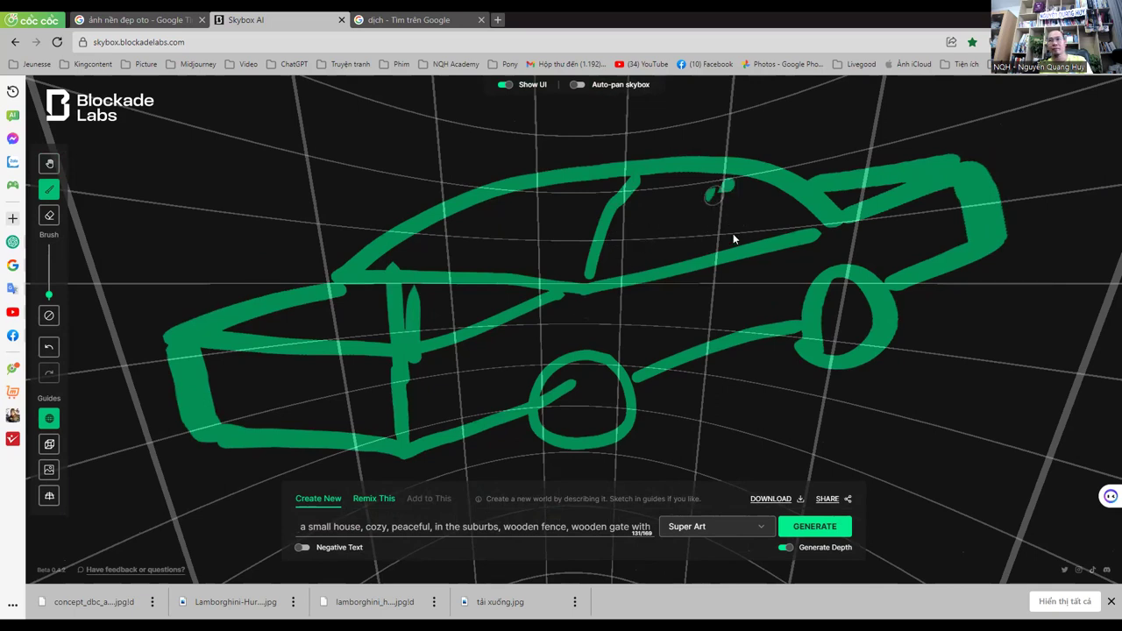
pyautogui.moveTo(722, 185); pyautogui.dragTo(733, 236)
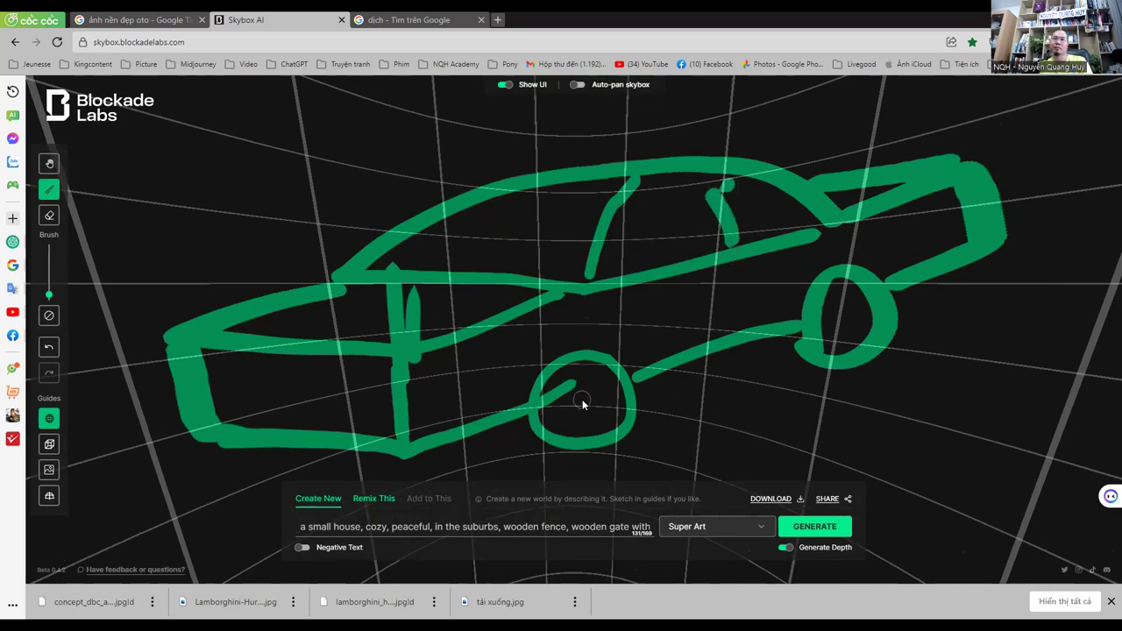
pyautogui.moveTo(592, 382); pyautogui.dragTo(596, 391)
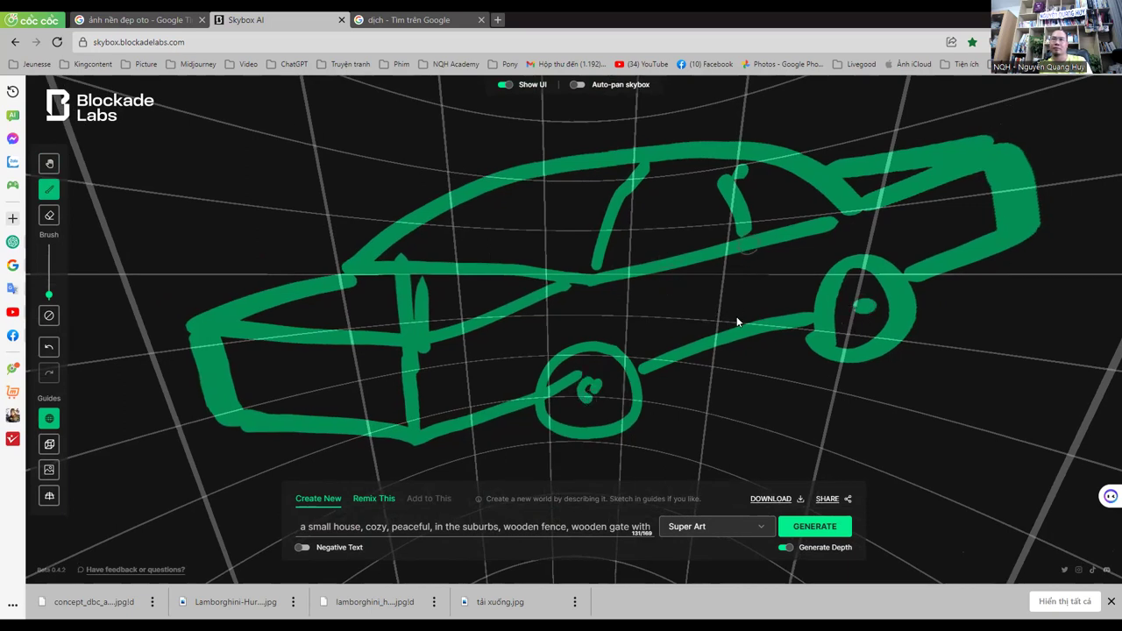
pyautogui.moveTo(746, 250); pyautogui.dragTo(736, 321)
pyautogui.moveTo(363, 360); pyautogui.dragTo(403, 352)
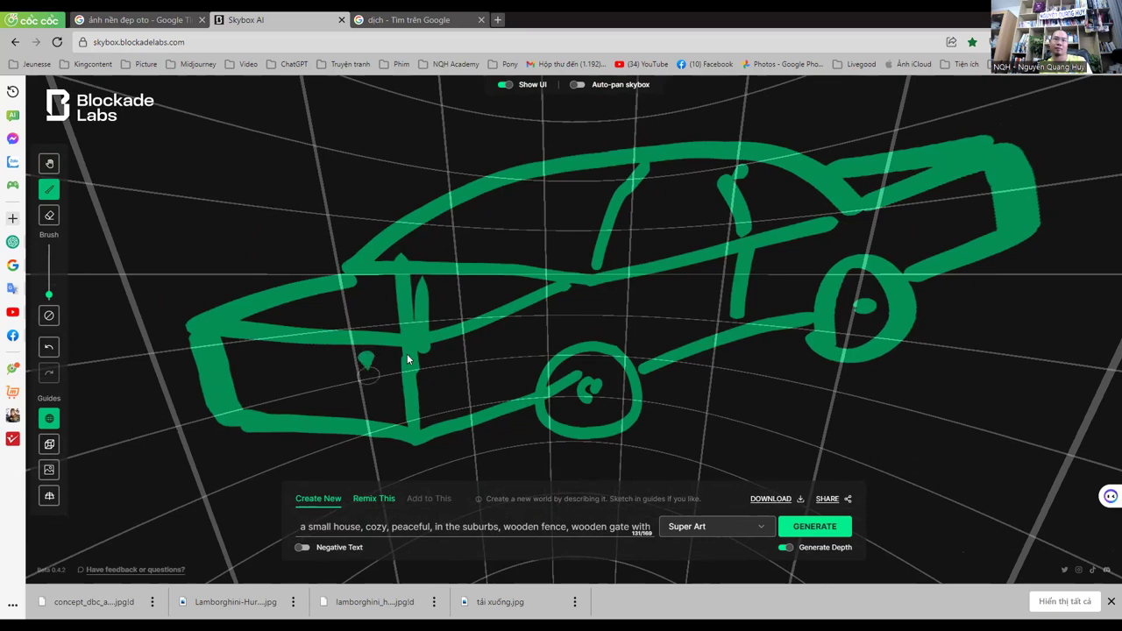
pyautogui.press('h')
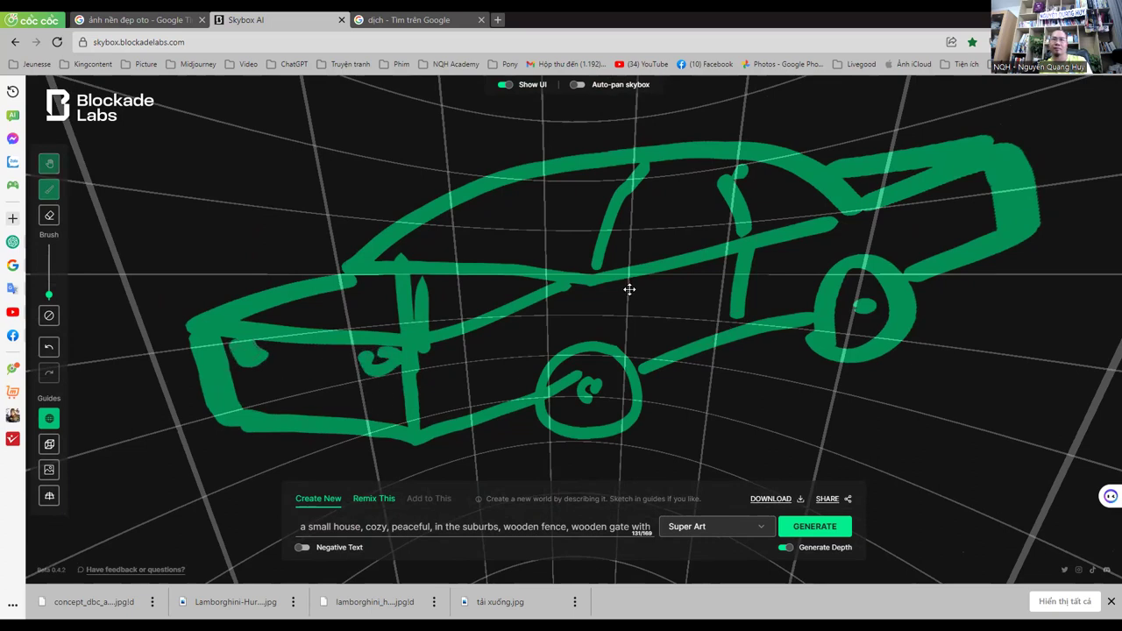
pyautogui.moveTo(661, 301)
pyautogui.mouseDown()
pyautogui.moveTo(500, 207)
pyautogui.moveTo(571, 155)
pyautogui.moveTo(482, 201)
pyautogui.moveTo(446, 430)
pyautogui.moveTo(679, 174)
pyautogui.moveTo(732, 149)
pyautogui.mouseUp()
pyautogui.press('b')
# Step: Draw road edge lines beyond the car, rotating the panorama to reach other areas
pyautogui.moveTo(670, 224)
pyautogui.mouseDown()
pyautogui.moveTo(727, 175)
pyautogui.moveTo(884, 110)
pyautogui.mouseUp()
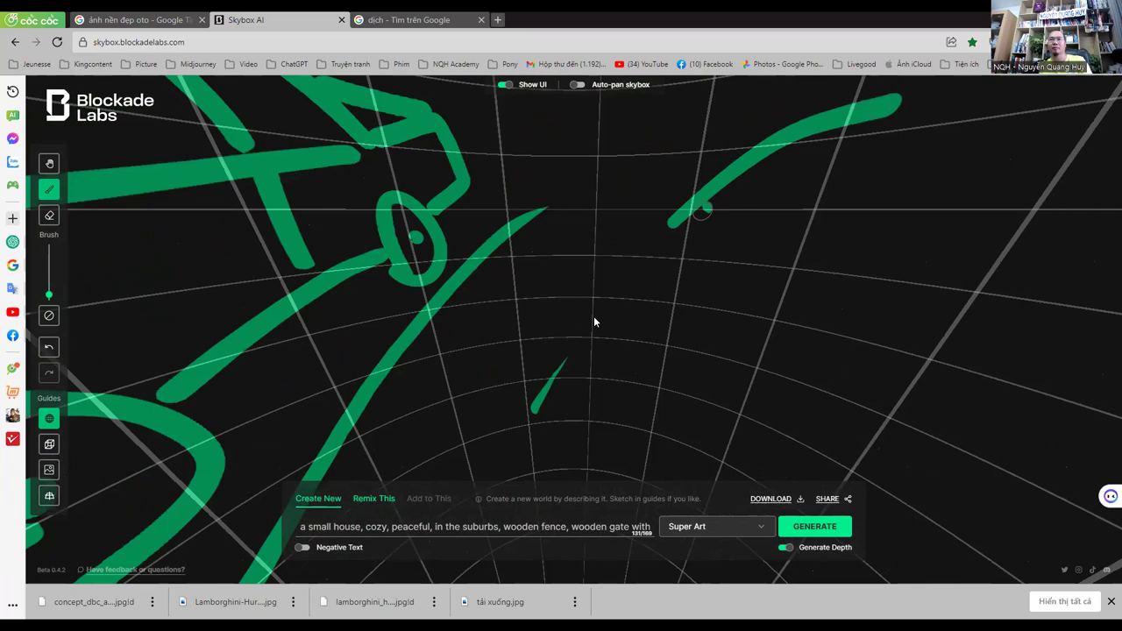
pyautogui.moveTo(705, 208); pyautogui.dragTo(626, 279)
pyautogui.moveTo(562, 358); pyautogui.dragTo(523, 406)
pyautogui.moveTo(649, 152); pyautogui.dragTo(831, 111)
pyautogui.press('h')
pyautogui.moveTo(469, 231)
pyautogui.mouseDown()
pyautogui.moveTo(643, 240)
pyautogui.moveTo(772, 229)
pyautogui.moveTo(701, 299)
pyautogui.moveTo(726, 310)
pyautogui.moveTo(701, 303)
pyautogui.moveTo(828, 255)
pyautogui.moveTo(720, 171)
pyautogui.moveTo(364, 162)
pyautogui.mouseUp()
pyautogui.press('b')
pyautogui.press('h')
pyautogui.moveTo(639, 192)
pyautogui.mouseDown()
pyautogui.moveTo(639, 163)
pyautogui.moveTo(649, 266)
pyautogui.moveTo(801, 421)
pyautogui.moveTo(787, 375)
pyautogui.mouseUp()
pyautogui.press('b')
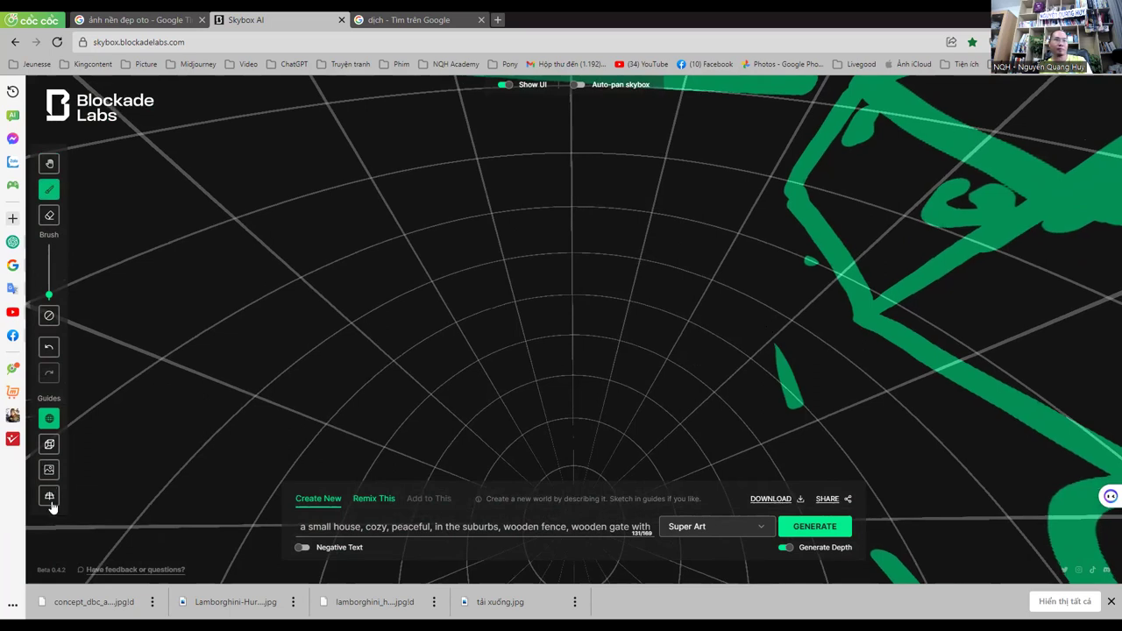
pyautogui.press('h')
pyautogui.moveTo(704, 358)
pyautogui.mouseDown()
pyautogui.moveTo(708, 230)
pyautogui.moveTo(774, 383)
pyautogui.moveTo(548, 188)
pyautogui.moveTo(584, 446)
pyautogui.moveTo(598, 406)
pyautogui.mouseUp()
pyautogui.press('b')
pyautogui.press('h')
pyautogui.press('b')
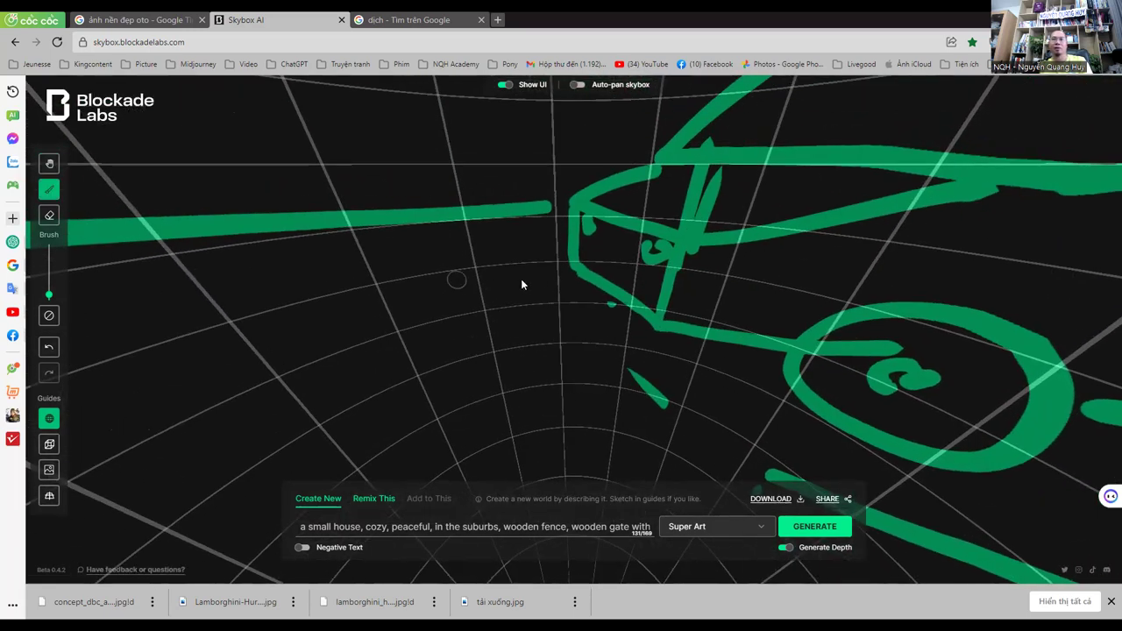
pyautogui.press('h')
pyautogui.moveTo(343, 258)
pyautogui.mouseDown()
pyautogui.moveTo(571, 248)
pyautogui.moveTo(578, 377)
pyautogui.moveTo(604, 356)
pyautogui.moveTo(529, 211)
pyautogui.moveTo(561, 190)
pyautogui.moveTo(433, 205)
pyautogui.moveTo(426, 302)
pyautogui.mouseUp()
pyautogui.press('b')
pyautogui.press('h')
pyautogui.press('b')
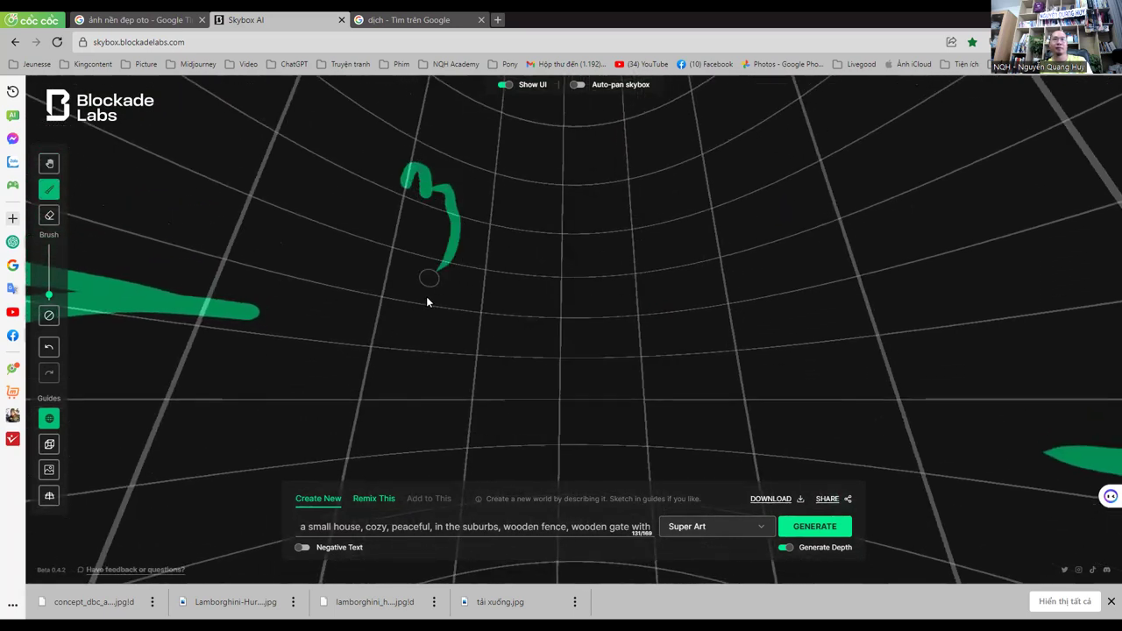
# Step: Sketch a mountain peak and tree outlines around the panorama
pyautogui.moveTo(400, 186); pyautogui.dragTo(383, 430)
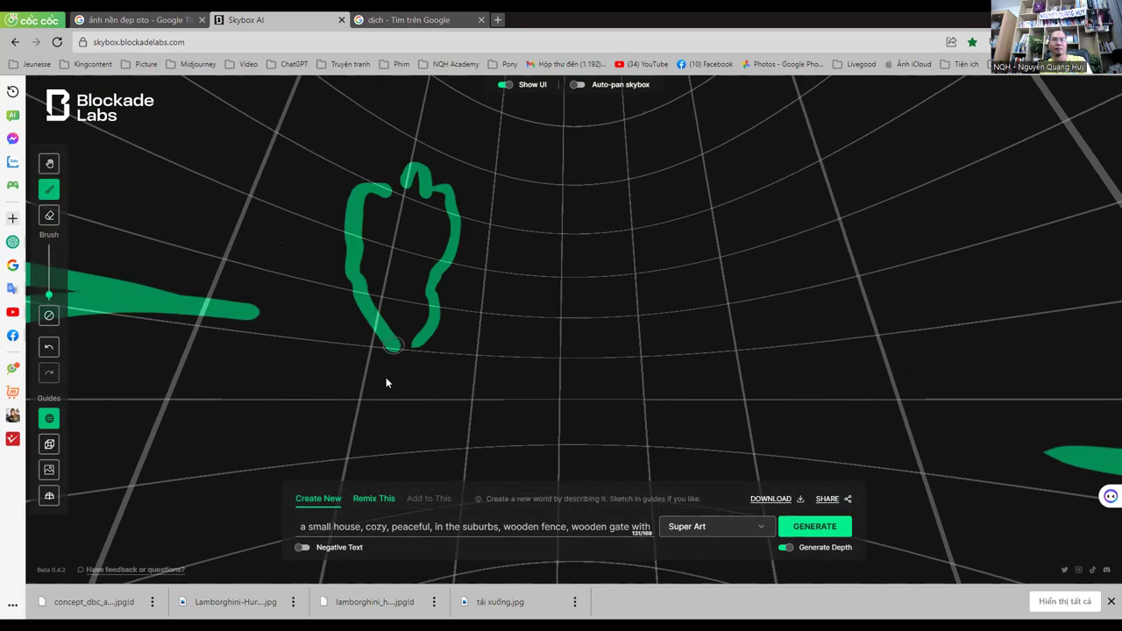
pyautogui.click(556, 148)
pyautogui.moveTo(633, 109); pyautogui.dragTo(683, 254)
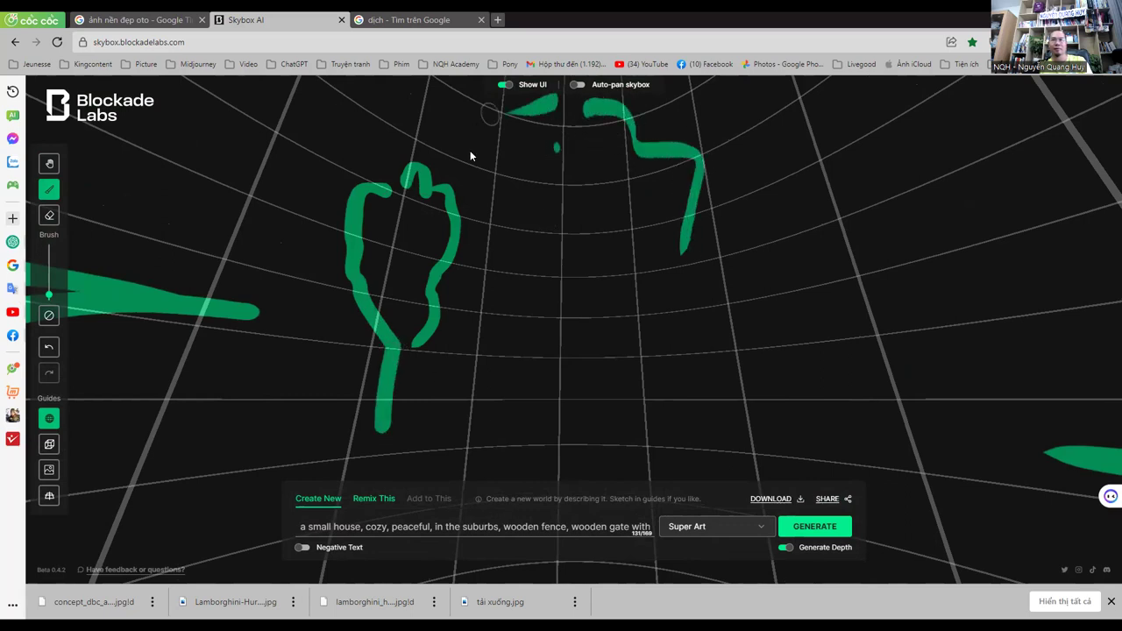
pyautogui.moveTo(470, 156); pyautogui.dragTo(556, 352)
pyautogui.moveTo(678, 266); pyautogui.dragTo(637, 315)
pyautogui.moveTo(592, 345); pyautogui.dragTo(582, 426)
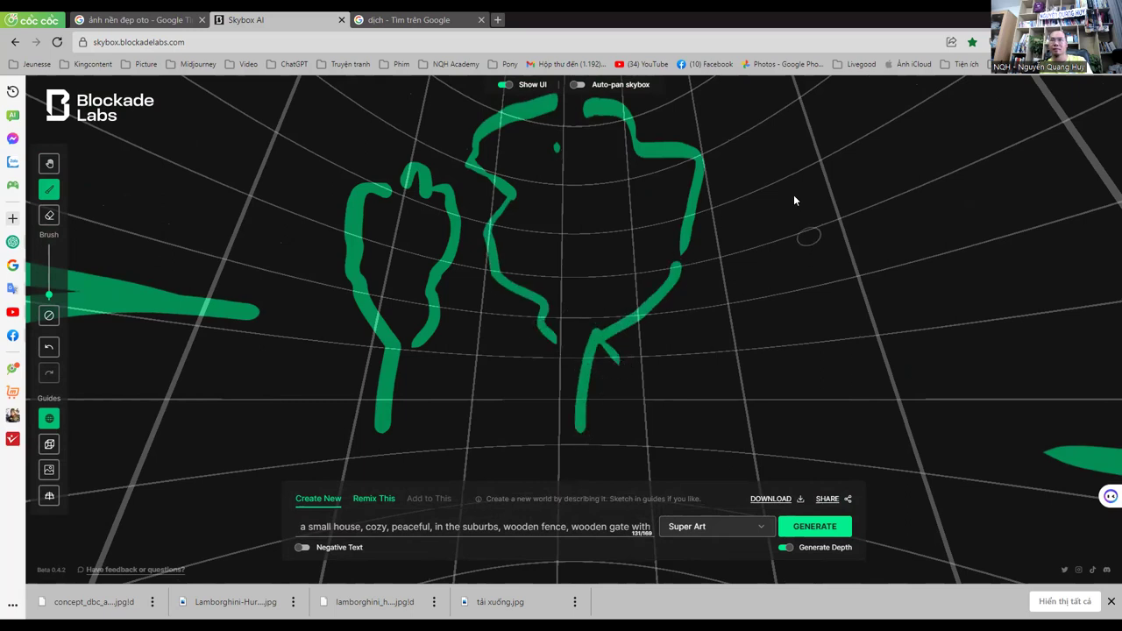
pyautogui.press('h')
pyautogui.moveTo(781, 128); pyautogui.dragTo(842, 124)
pyautogui.press('b')
pyautogui.moveTo(714, 158)
pyautogui.mouseDown()
pyautogui.moveTo(637, 166)
pyautogui.moveTo(691, 352)
pyautogui.moveTo(635, 443)
pyautogui.mouseUp()
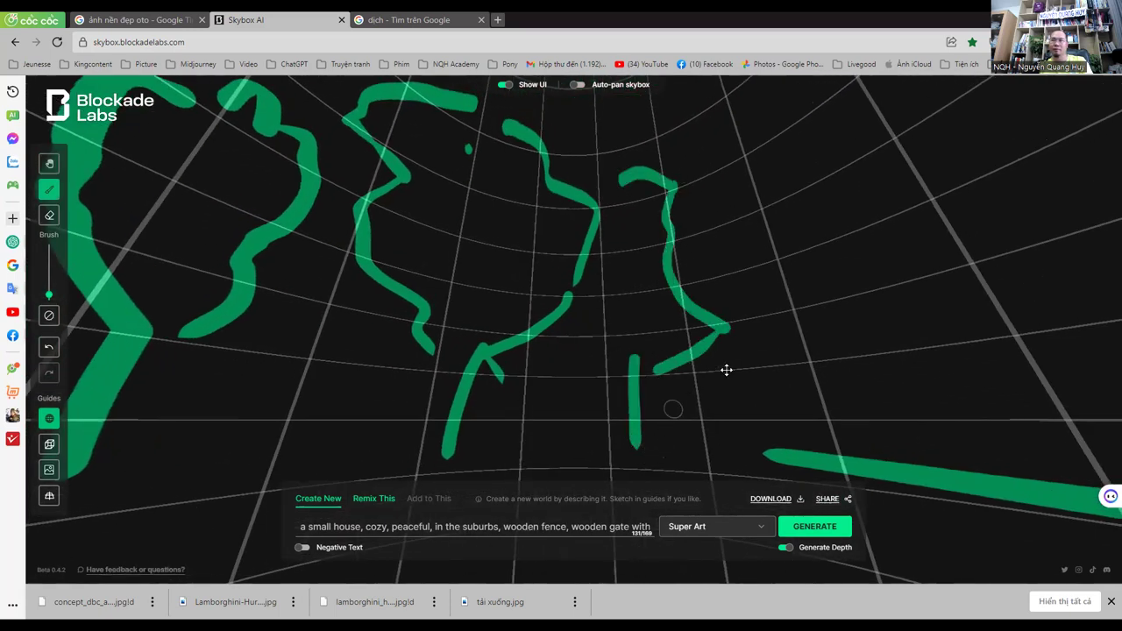
pyautogui.press('h')
pyautogui.moveTo(726, 370)
pyautogui.mouseDown()
pyautogui.moveTo(719, 308)
pyautogui.moveTo(799, 251)
pyautogui.moveTo(856, 317)
pyautogui.moveTo(968, 252)
pyautogui.moveTo(1019, 353)
pyautogui.mouseUp()
pyautogui.press('b')
pyautogui.press('h')
pyautogui.moveTo(806, 258)
pyautogui.mouseDown()
pyautogui.moveTo(751, 373)
pyautogui.moveTo(1008, 349)
pyautogui.mouseUp()
pyautogui.press('b')
pyautogui.press('h')
pyautogui.moveTo(915, 358)
pyautogui.mouseDown()
pyautogui.moveTo(654, 378)
pyautogui.moveTo(683, 346)
pyautogui.moveTo(759, 359)
pyautogui.mouseUp()
pyautogui.press('b')
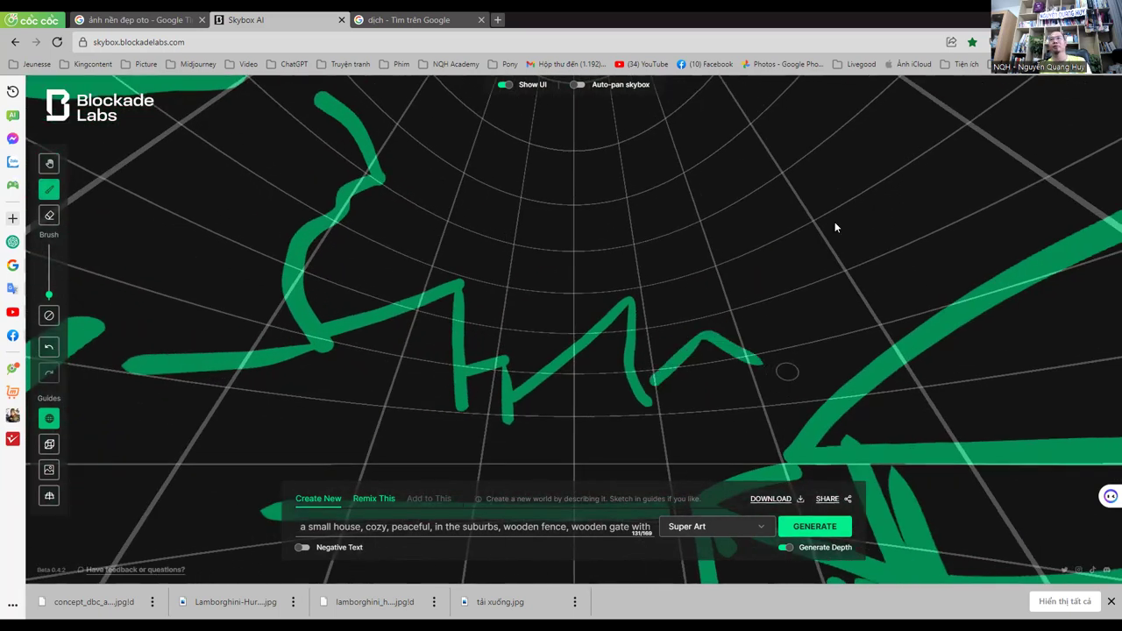
# Step: Delete the old house prompt text
pyautogui.click(529, 532)
pyautogui.hotkey('ctrl', 'a')
pyautogui.press('BackSpace')
# Step: Retype the Vietnamese source so it translates to 'a modern sports car, speeding on highways, trees, mountains', and select it
pyautogui.click(397, 19)
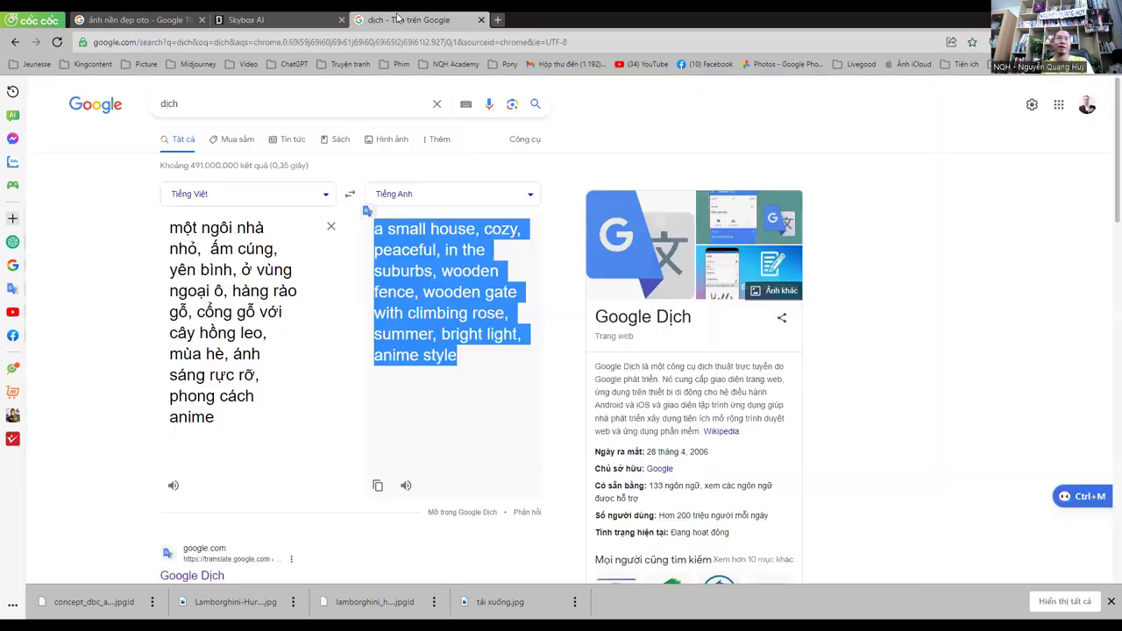
pyautogui.click(213, 283)
pyautogui.hotkey('ctrl', 'a')
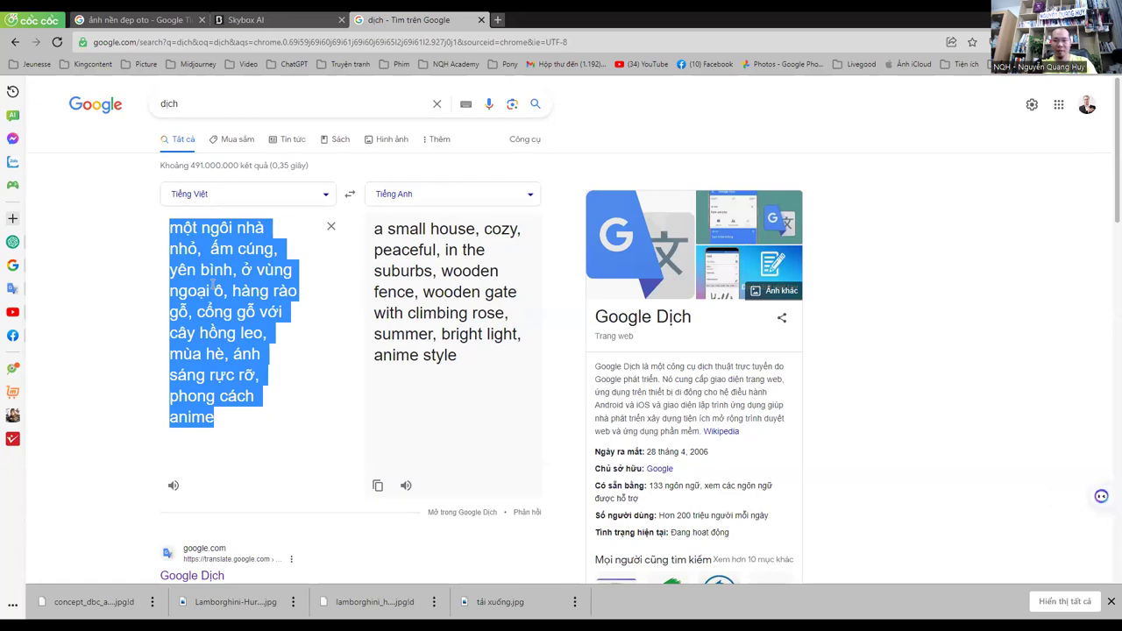
pyautogui.write('môt chiec')
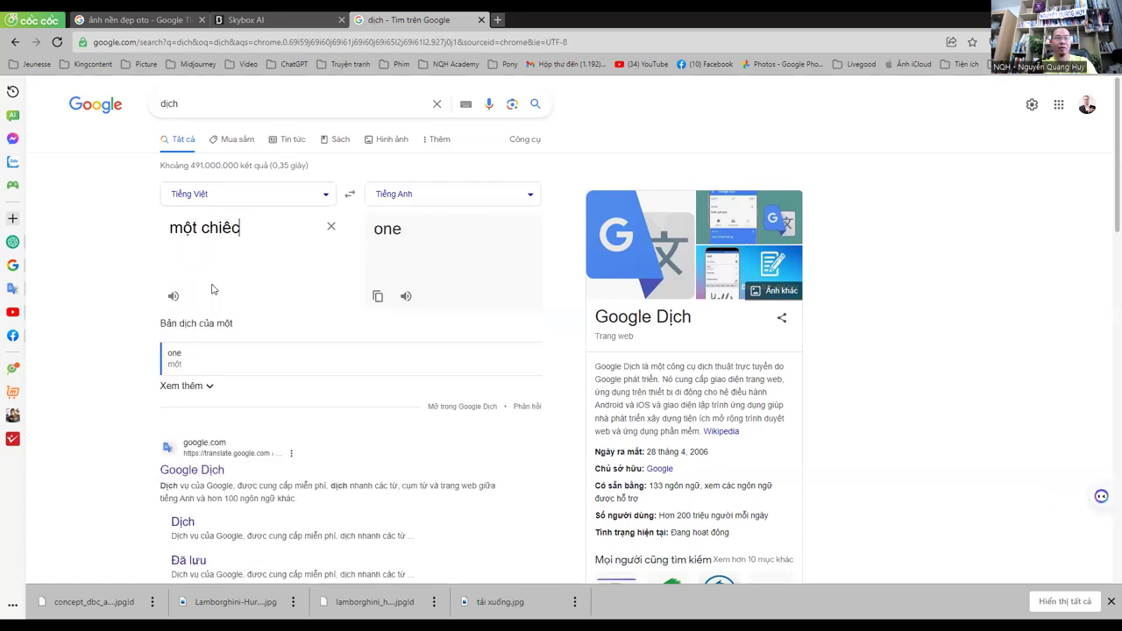
pyautogui.write(' oo too ')
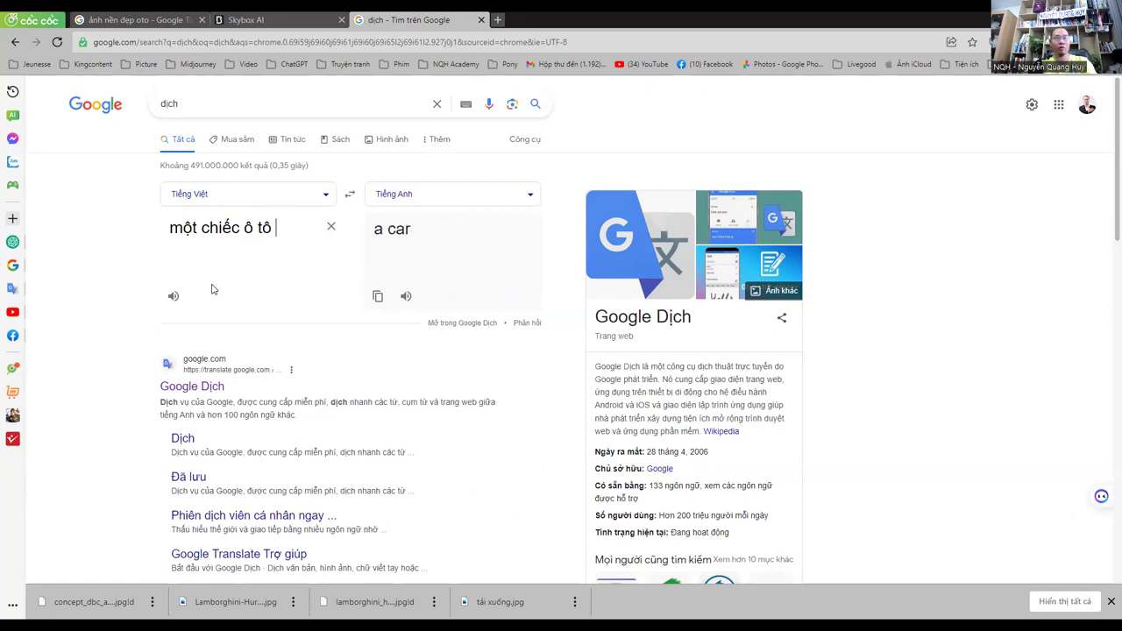
pyautogui.write('hieejn dij')
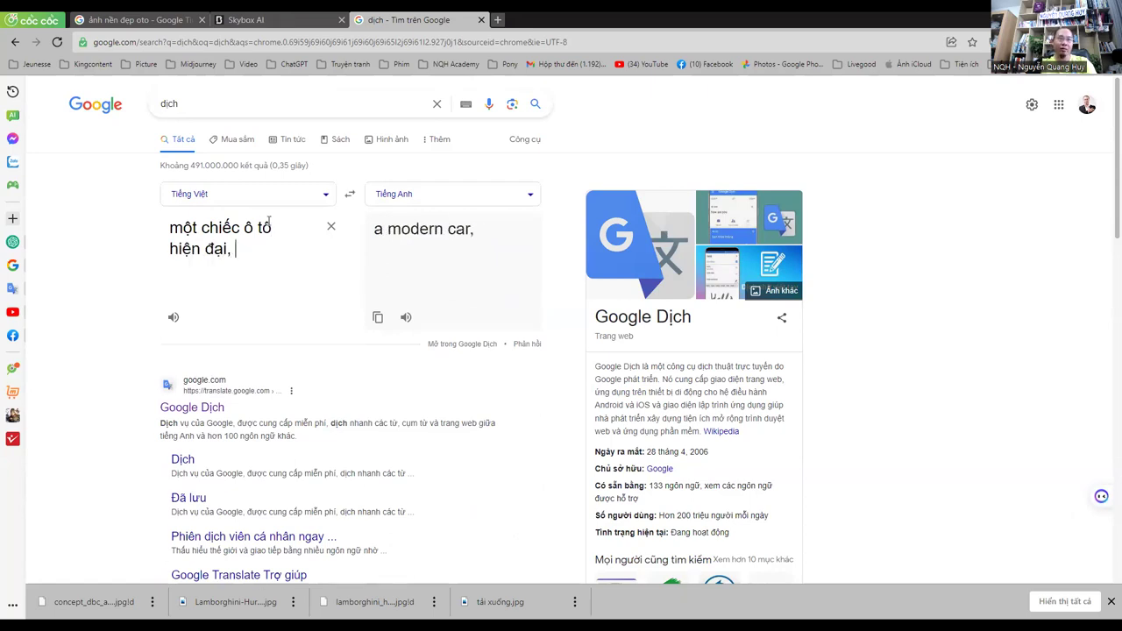
pyautogui.write(' theer thao')
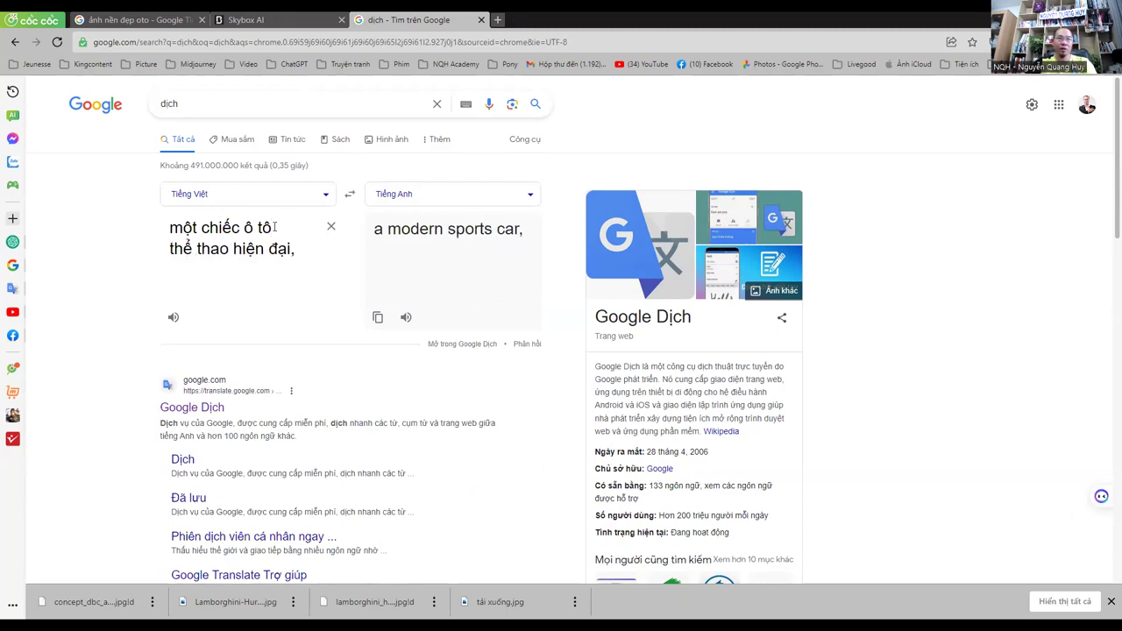
pyautogui.write(' ddang ')
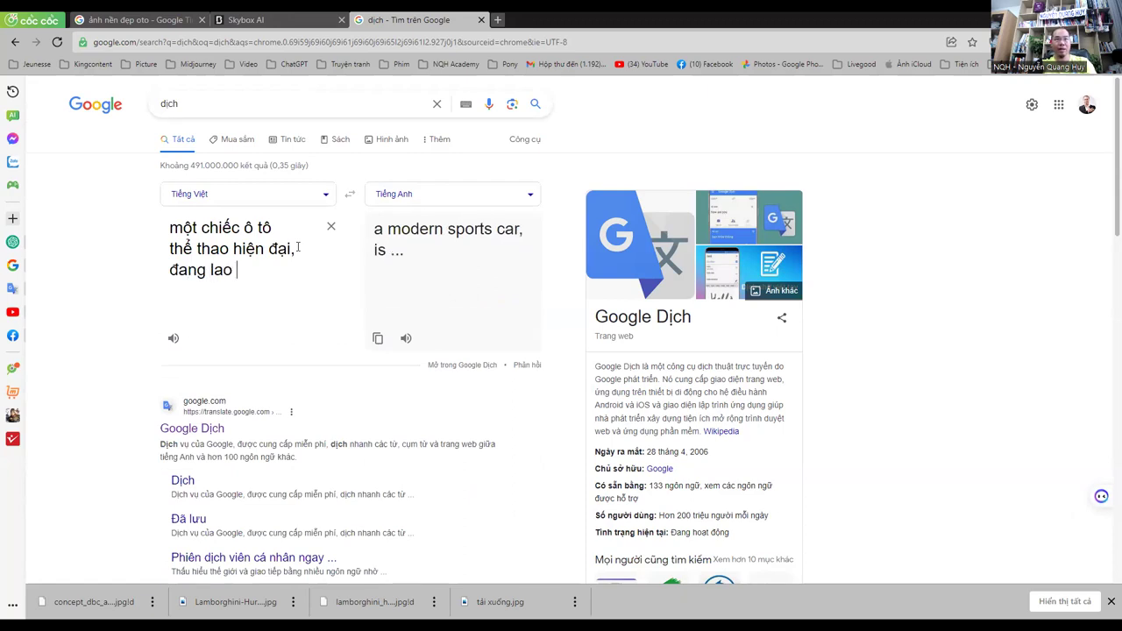
pyautogui.write('nhanh ')
pyautogui.write('ee')
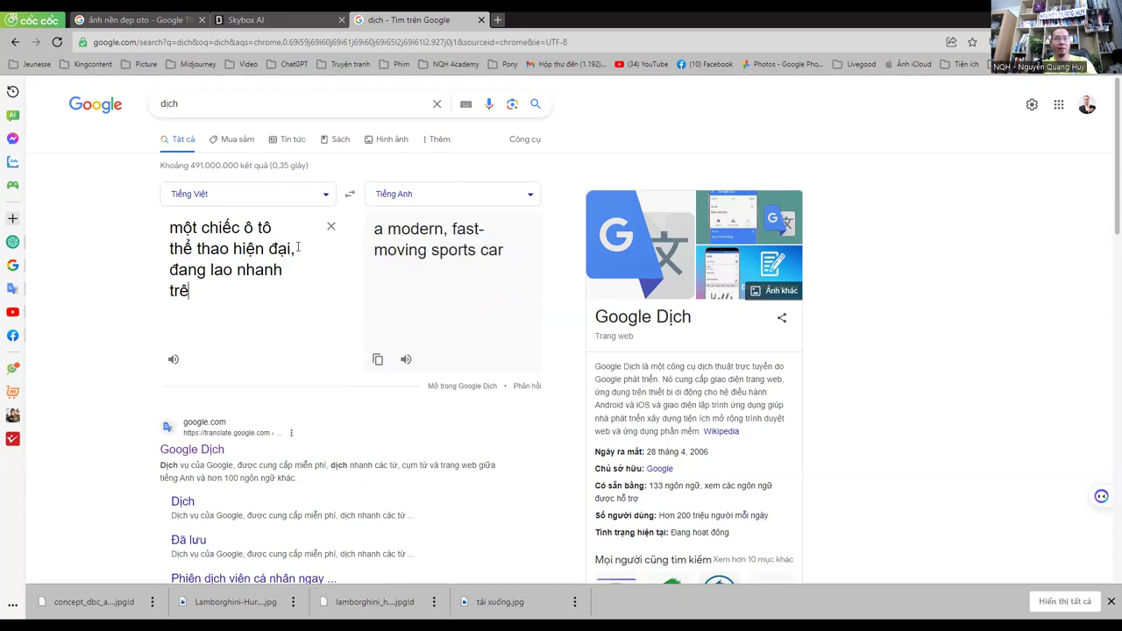
pyautogui.write('n đuwon')
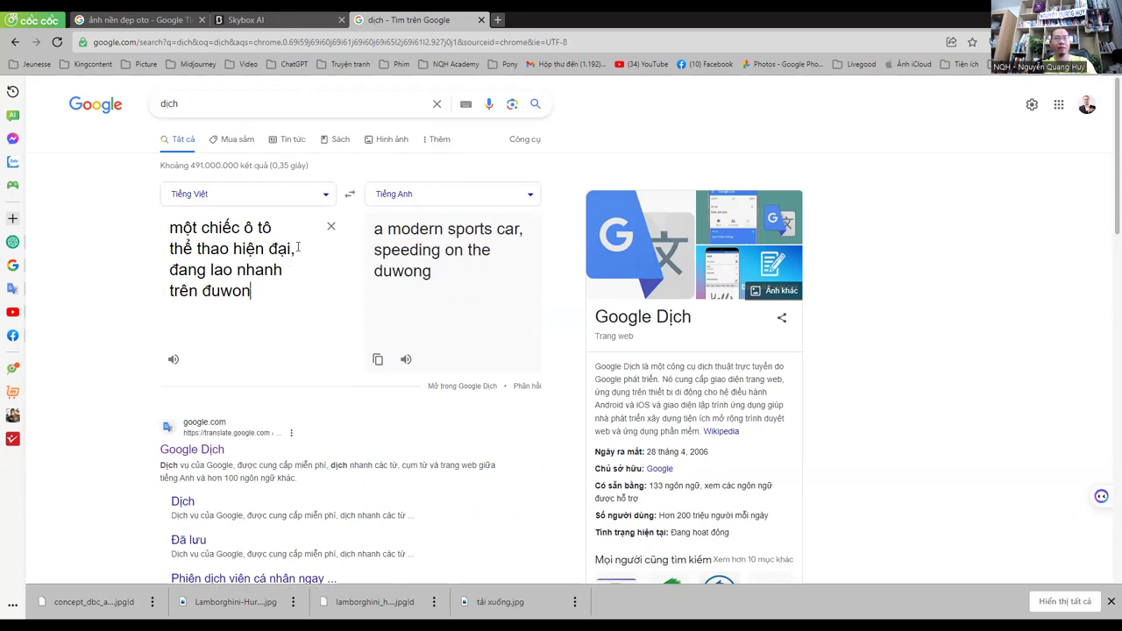
pyautogui.press('BackSpace')
pyautogui.press('BackSpace')
pyautogui.press('BackSpace')
pyautogui.press('BackSpace')
pyautogui.write('ường cao t')
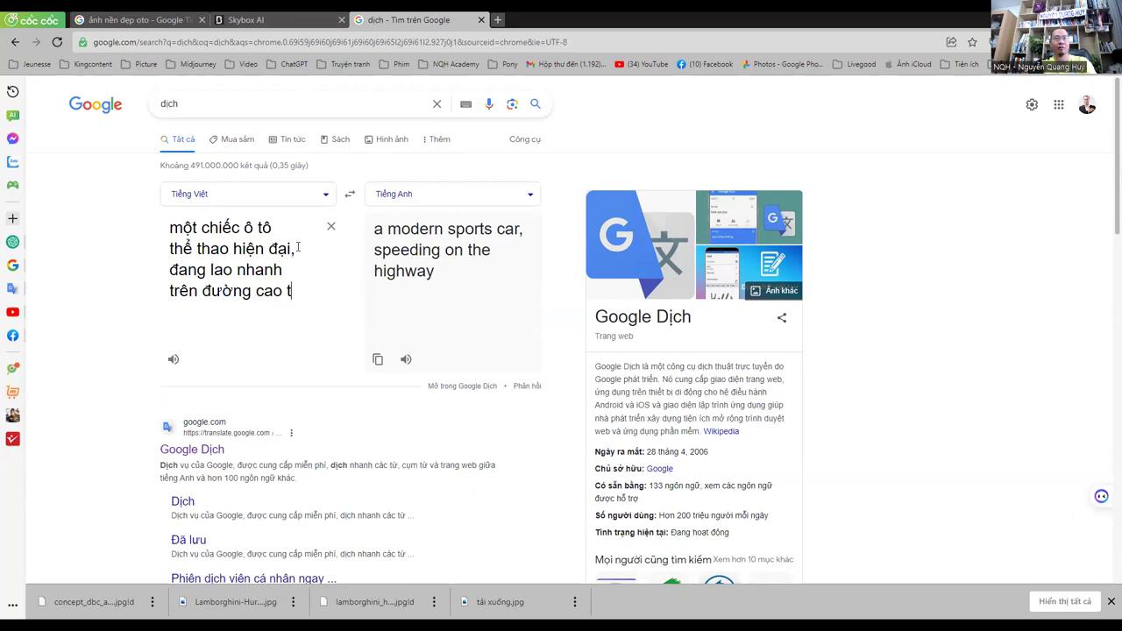
pyautogui.write('ốc, c')
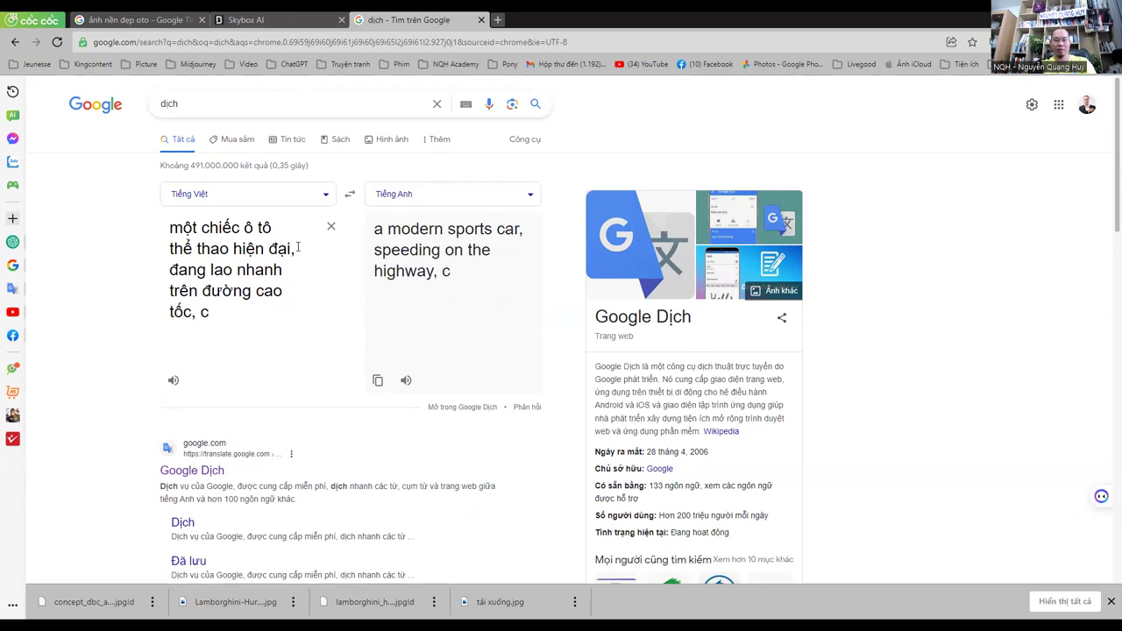
pyautogui.write(' han')
pyautogui.write('cây, núi')
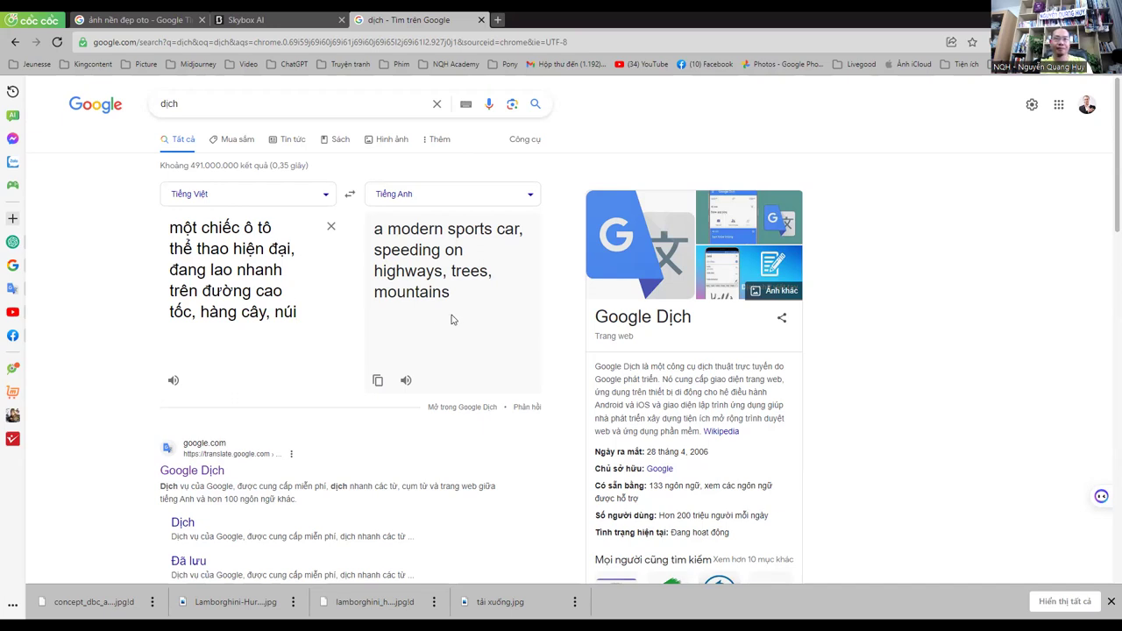
pyautogui.moveTo(452, 320); pyautogui.dragTo(352, 227)
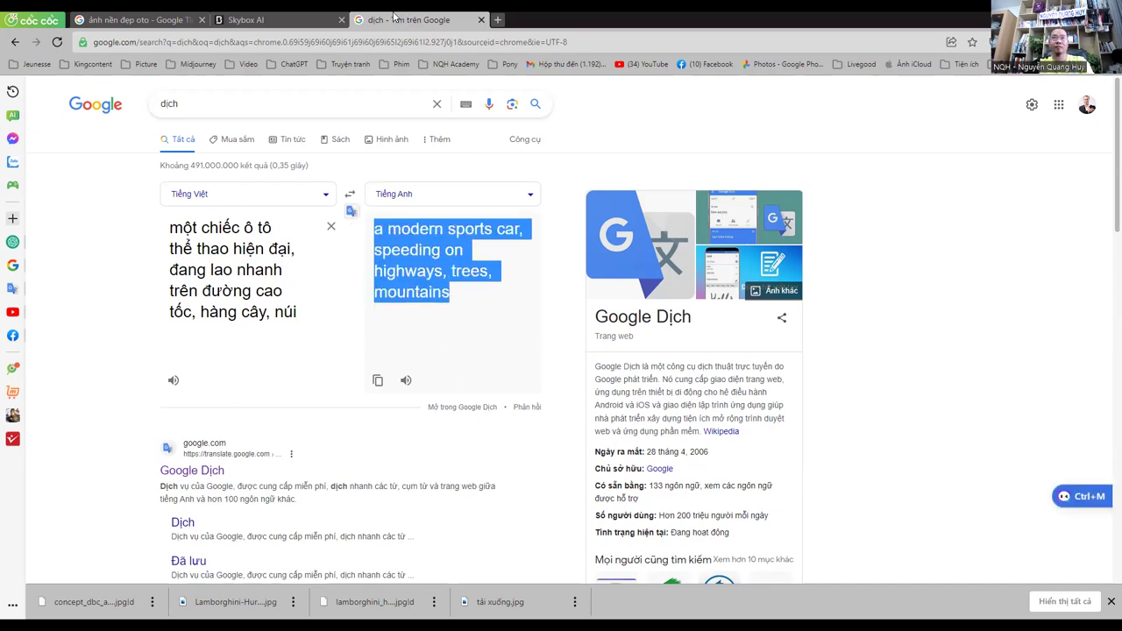
pyautogui.click(280, 19)
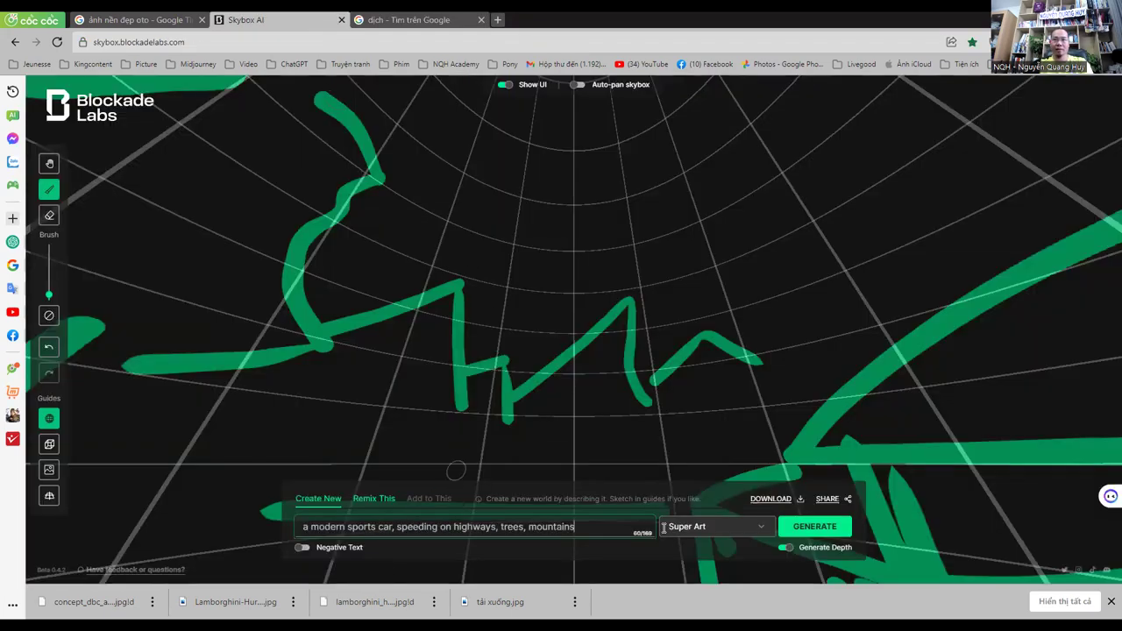
# Step: Choose Surreal Style for the sports-car highway panorama
pyautogui.click(756, 527)
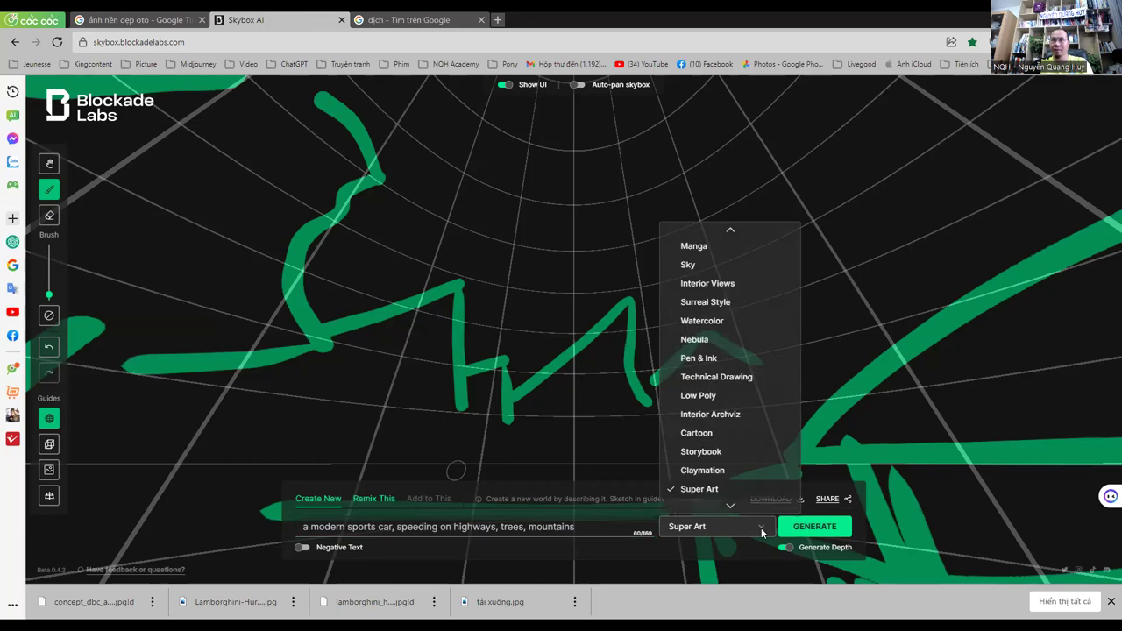
pyautogui.click(706, 301)
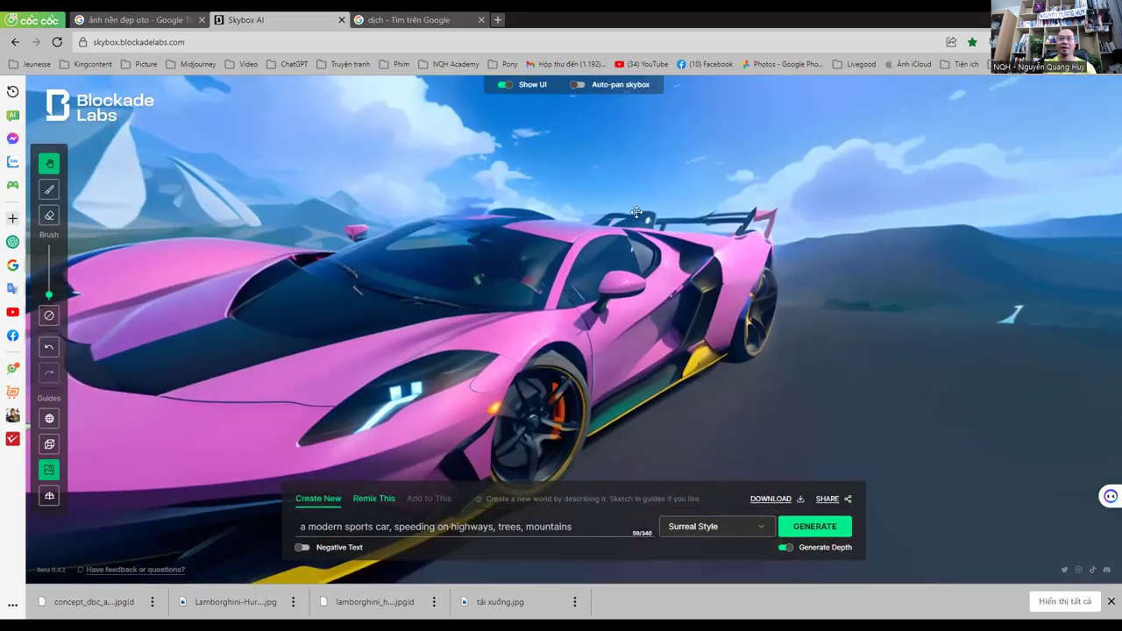
# Step: Look around the pink sports-car panorama, then hide the interface and enable auto-pan
pyautogui.moveTo(637, 212)
pyautogui.mouseDown()
pyautogui.moveTo(612, 213)
pyautogui.moveTo(803, 282)
pyautogui.moveTo(741, 349)
pyautogui.moveTo(579, 348)
pyautogui.moveTo(715, 325)
pyautogui.moveTo(443, 333)
pyautogui.mouseUp()
pyautogui.moveTo(641, 328)
pyautogui.mouseDown()
pyautogui.moveTo(571, 327)
pyautogui.moveTo(543, 305)
pyautogui.mouseUp()
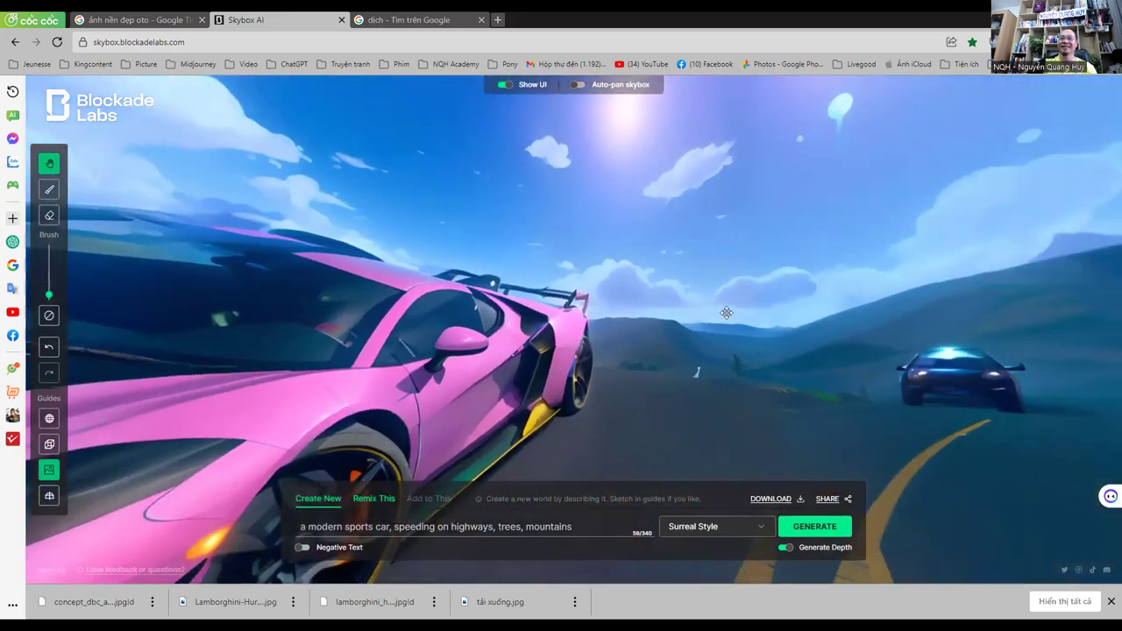
pyautogui.moveTo(693, 313); pyautogui.dragTo(553, 338)
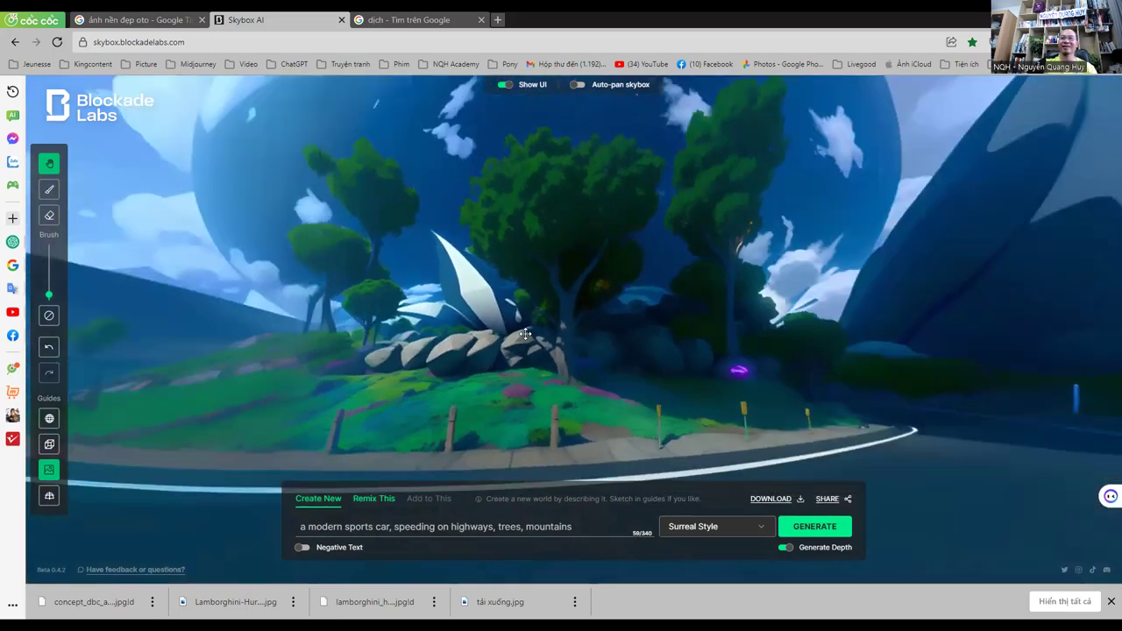
pyautogui.moveTo(646, 333); pyautogui.dragTo(526, 331)
pyautogui.moveTo(712, 333)
pyautogui.mouseDown()
pyautogui.moveTo(381, 323)
pyautogui.moveTo(408, 338)
pyautogui.mouseUp()
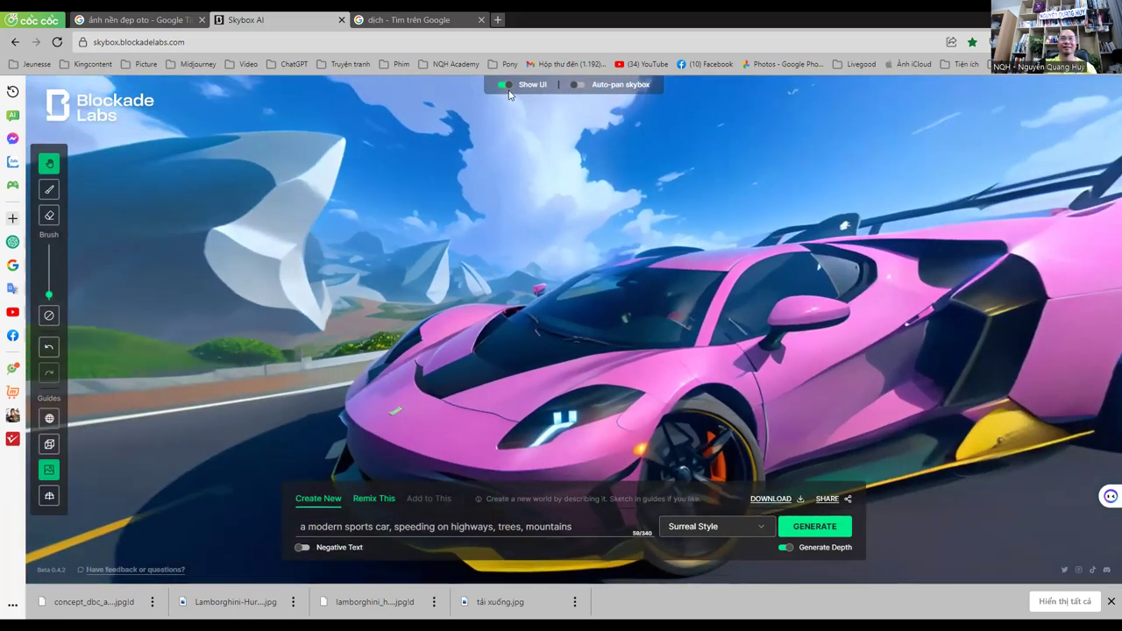
pyautogui.click(576, 85)
pyautogui.click(505, 84)
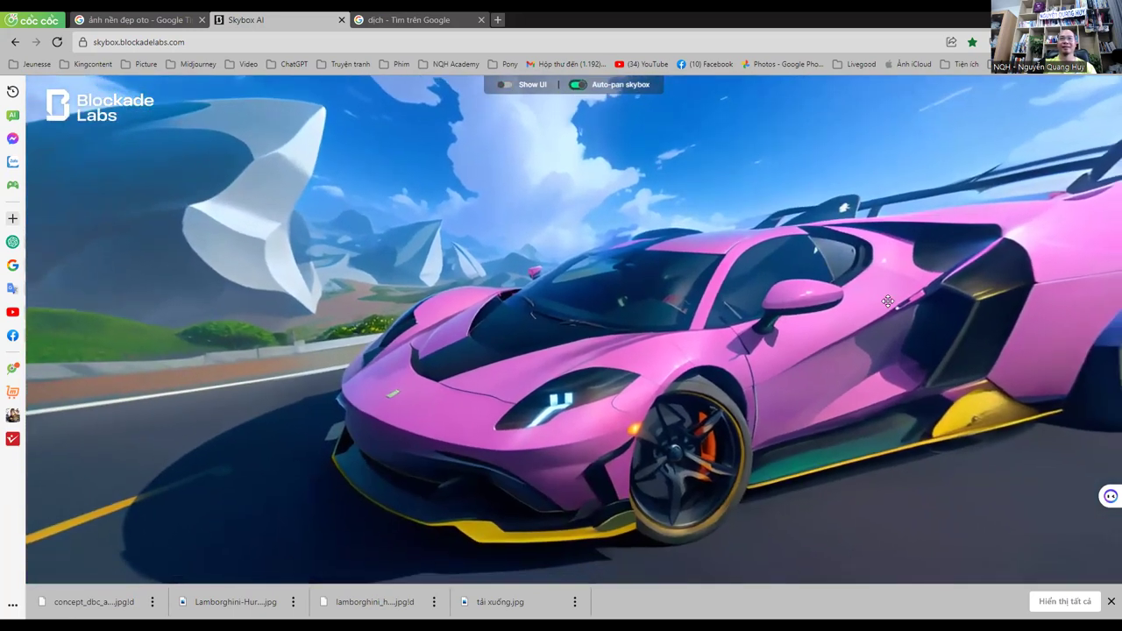
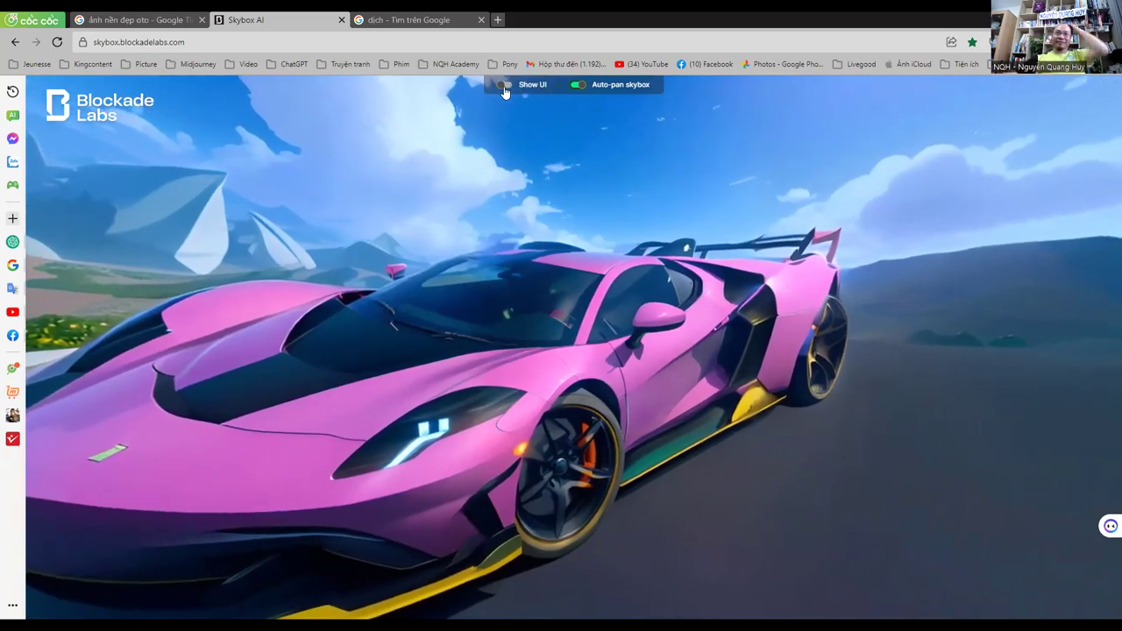
# Step: Reveal the editing tools and overlay the green sketch guide on the pink sports-car skybox
pyautogui.click(505, 85)
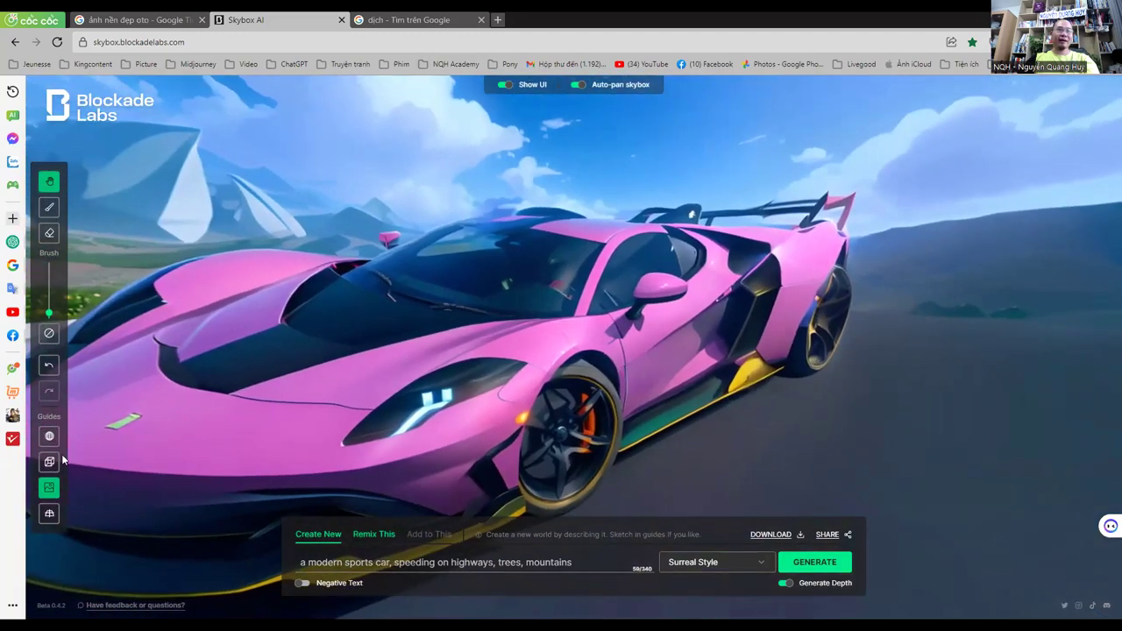
pyautogui.click(50, 464)
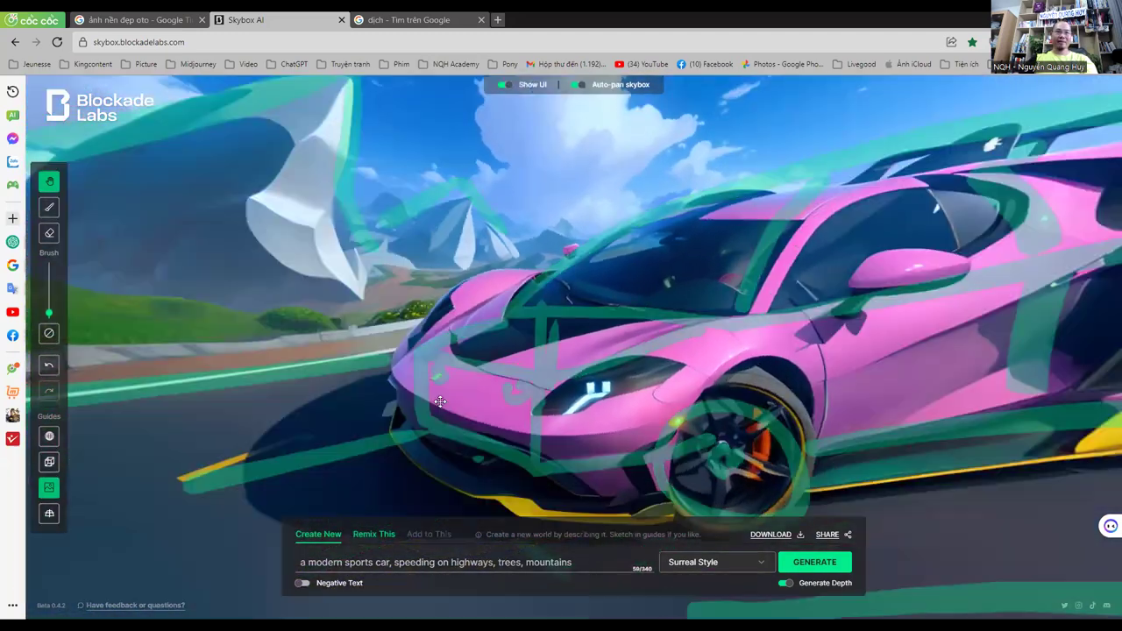
pyautogui.moveTo(440, 402); pyautogui.dragTo(357, 419)
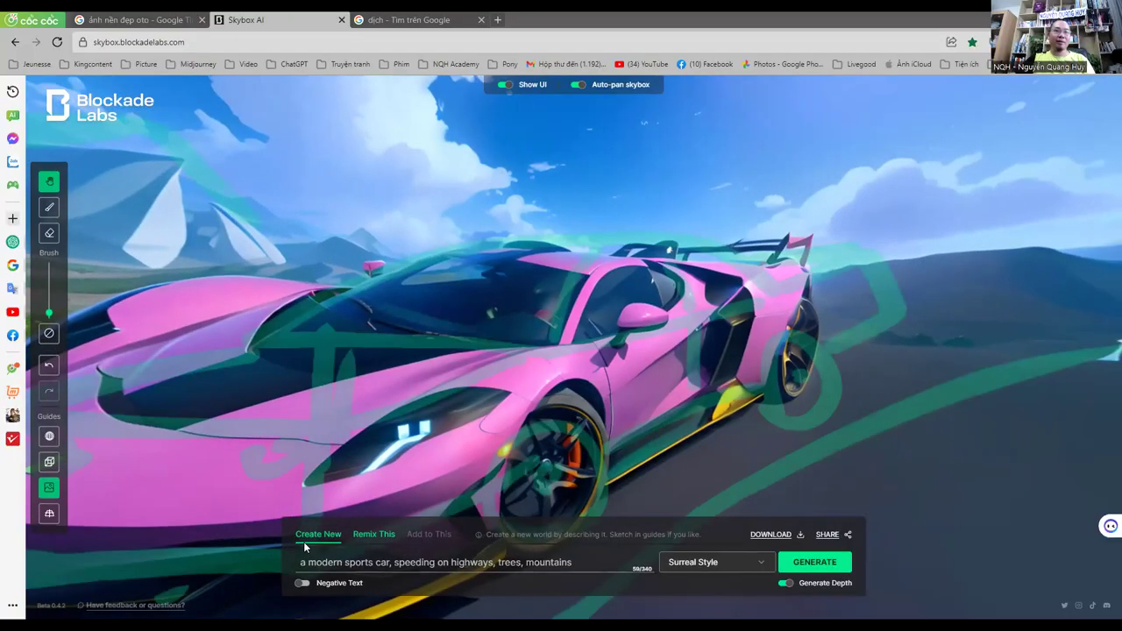
# Step: Clear the sketch, select the eraser, and disable Auto-pan skybox. Show only the grid guide, with the car image hidden
pyautogui.click(48, 334)
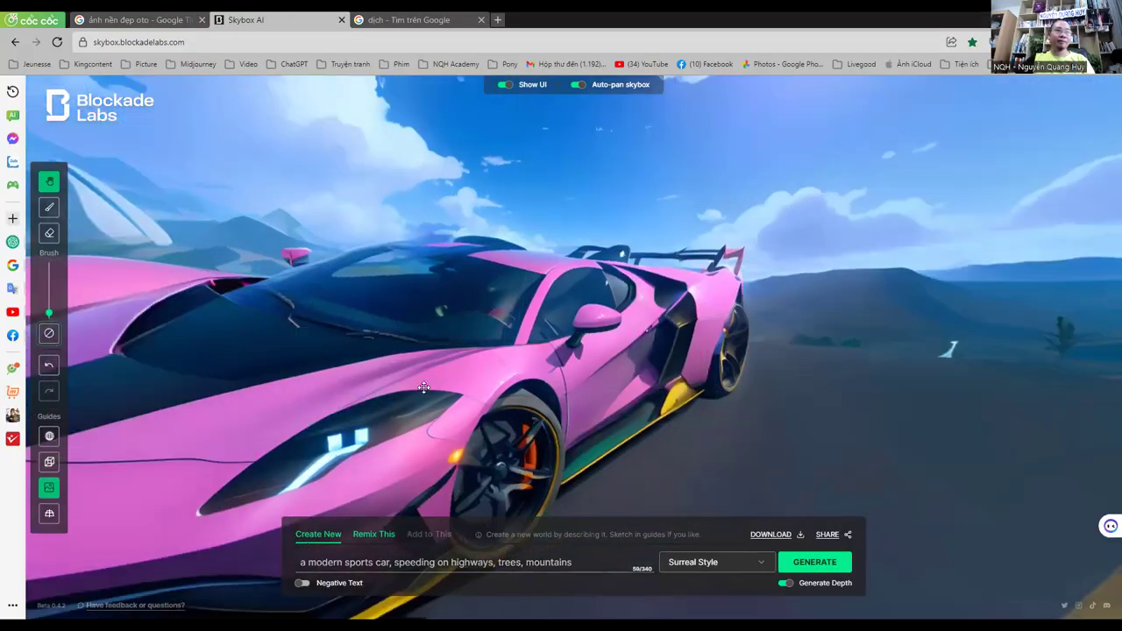
pyautogui.click(49, 233)
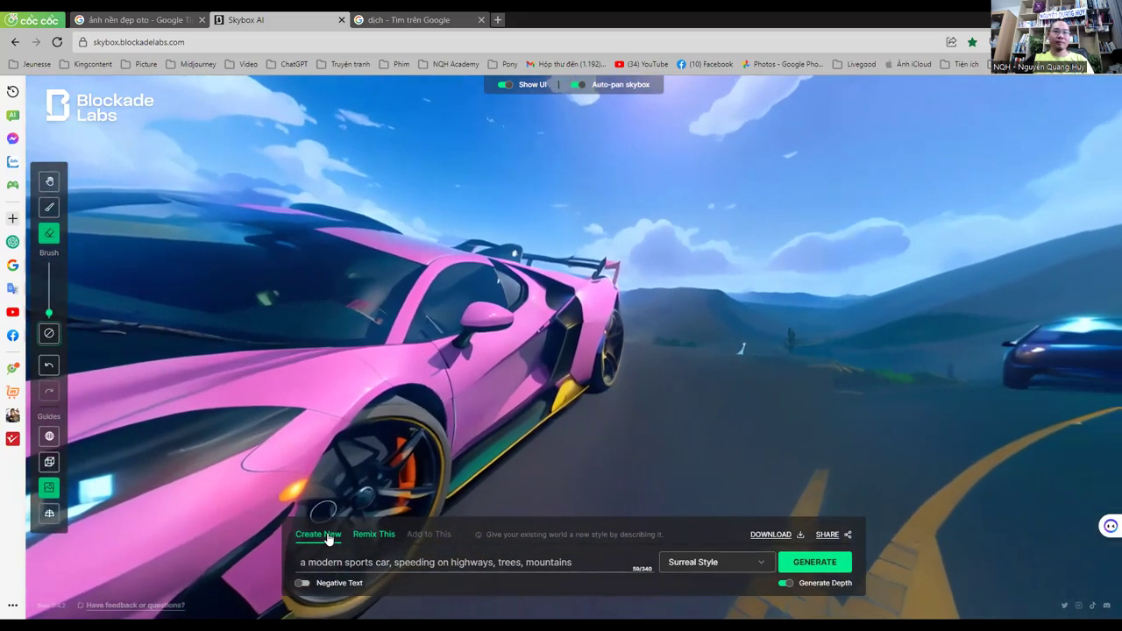
pyautogui.click(577, 84)
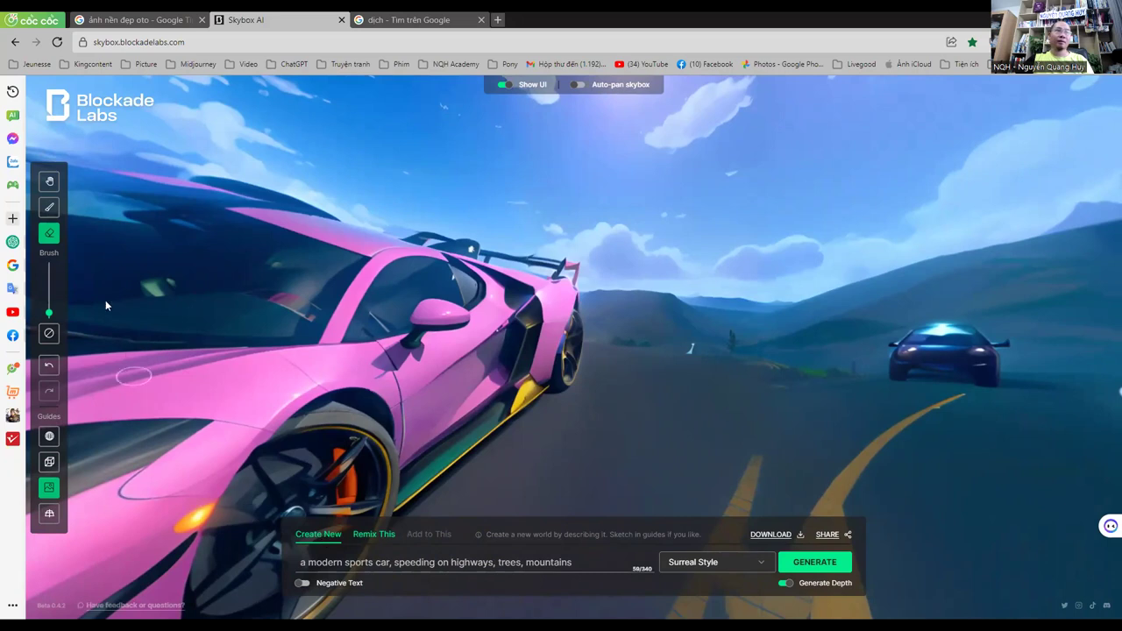
pyautogui.click(48, 464)
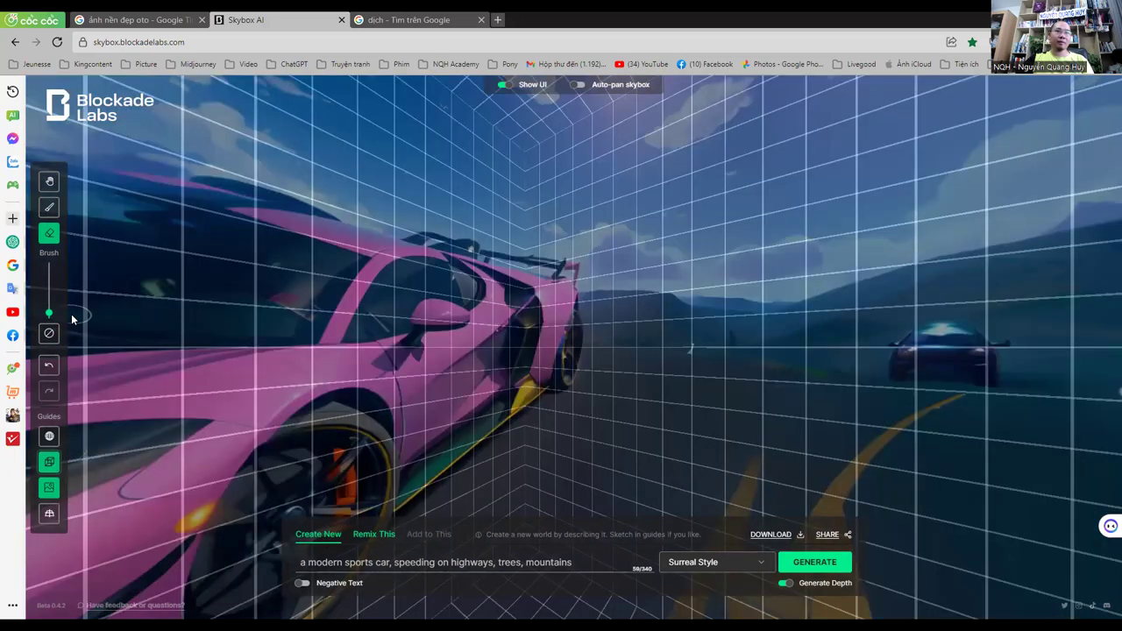
pyautogui.click(50, 487)
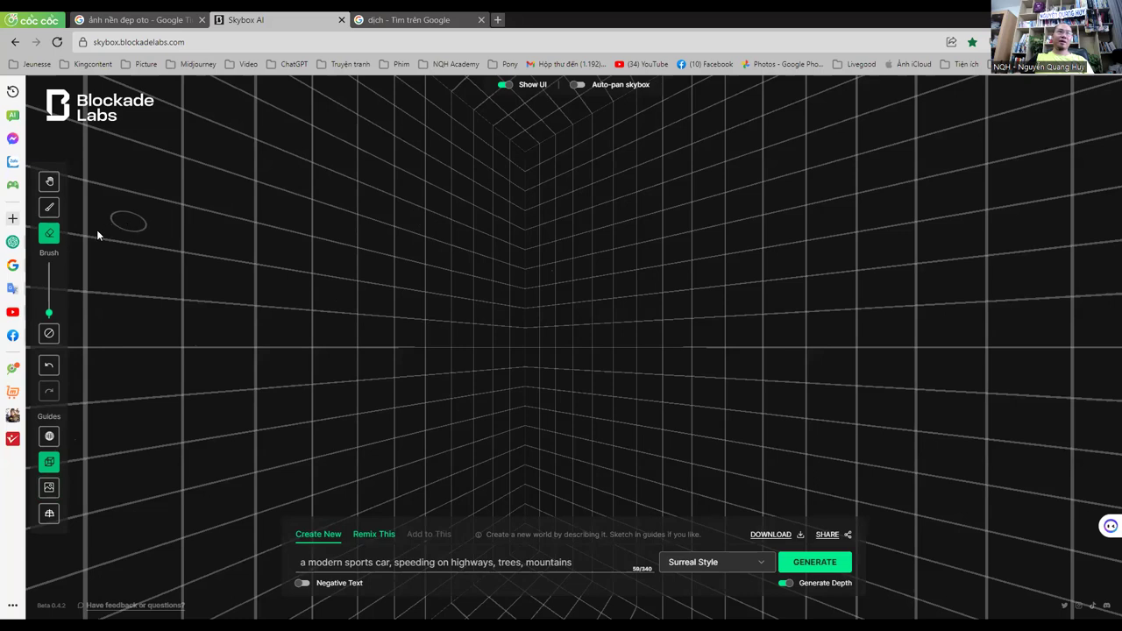
pyautogui.click(48, 209)
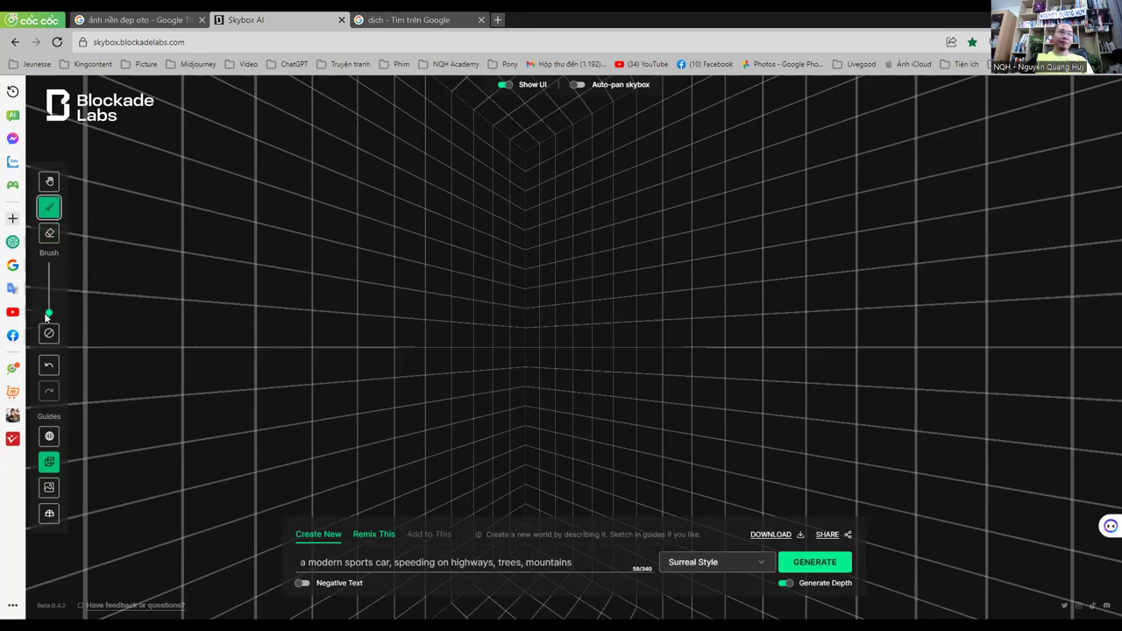
pyautogui.moveTo(507, 334); pyautogui.dragTo(506, 404)
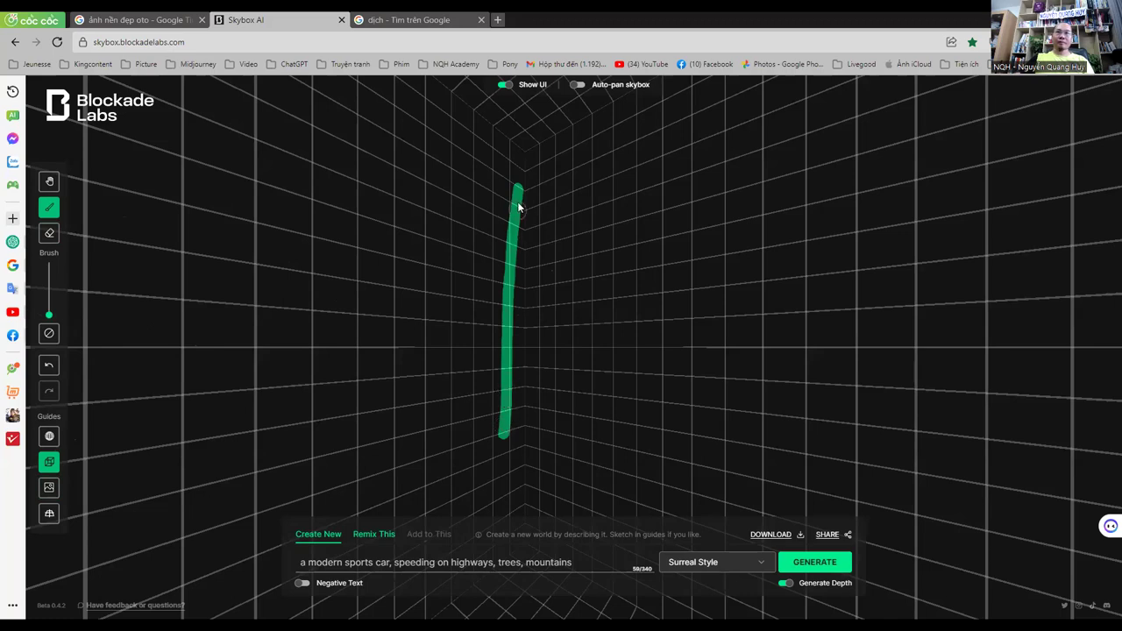
pyautogui.moveTo(518, 190); pyautogui.dragTo(898, 191)
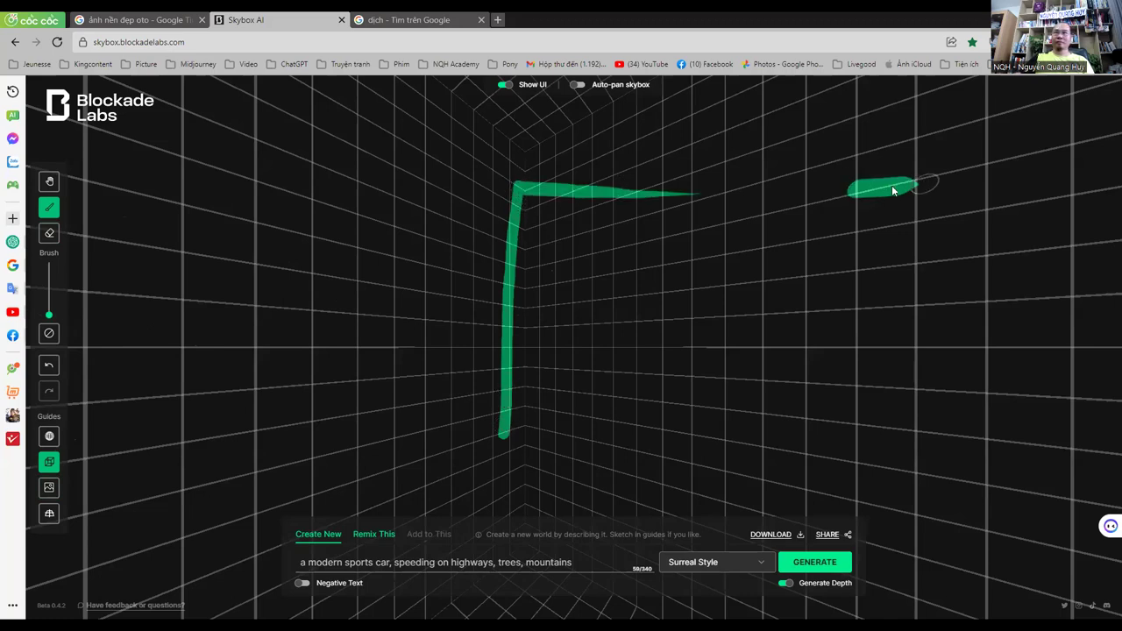
pyautogui.moveTo(617, 191); pyautogui.dragTo(963, 191)
pyautogui.moveTo(834, 196); pyautogui.dragTo(652, 195)
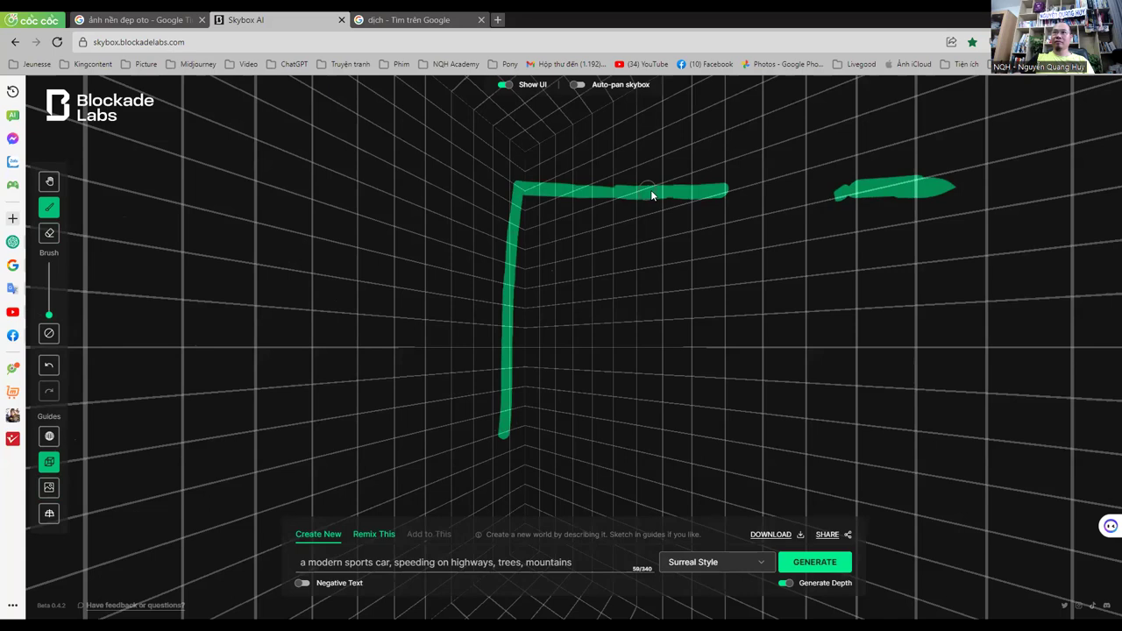
pyautogui.moveTo(737, 188); pyautogui.dragTo(888, 188)
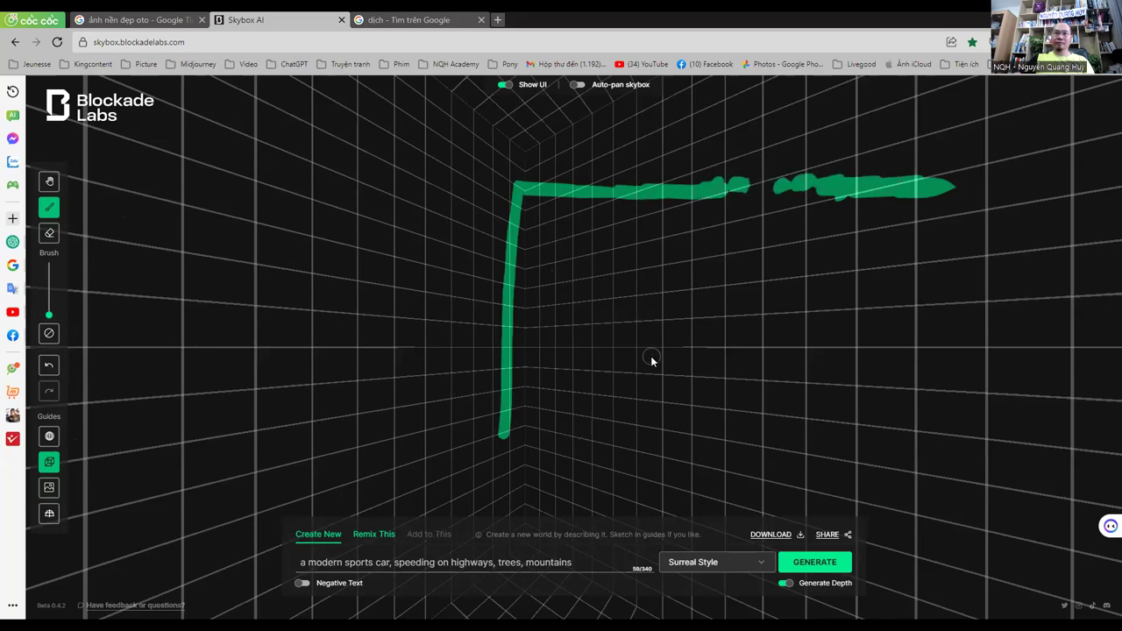
pyautogui.moveTo(672, 351); pyautogui.dragTo(657, 206)
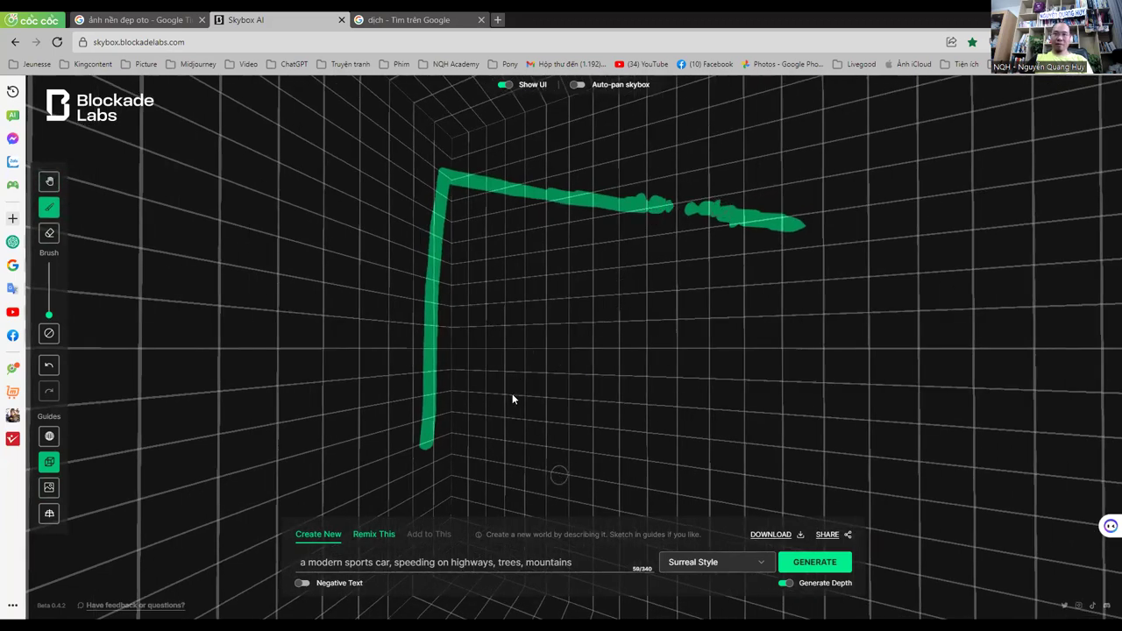
pyautogui.click(49, 233)
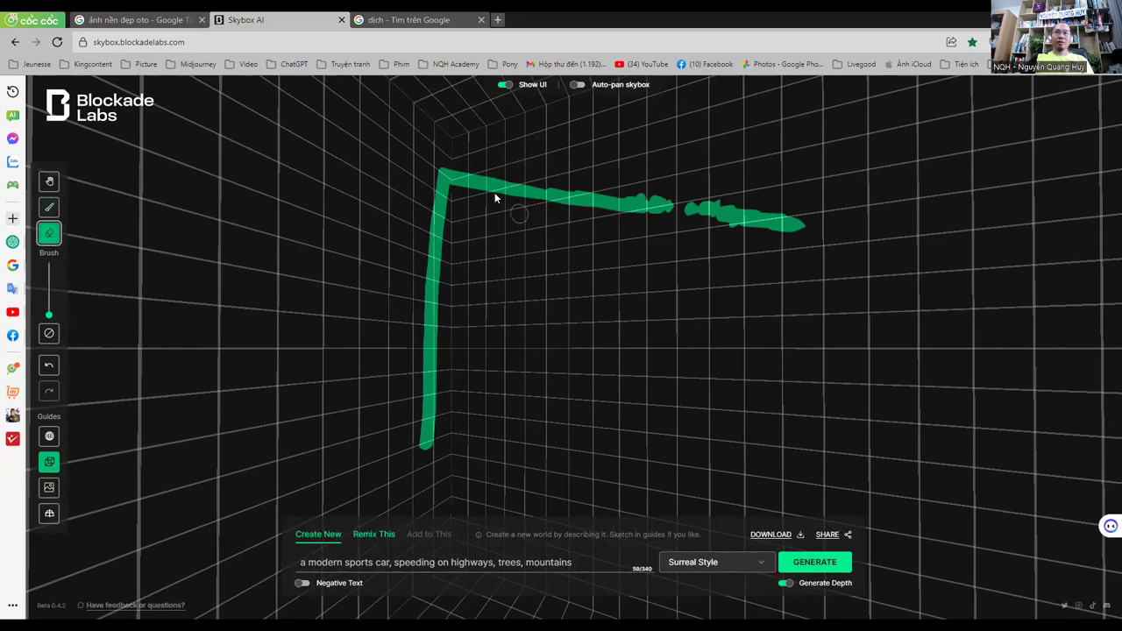
pyautogui.click(48, 336)
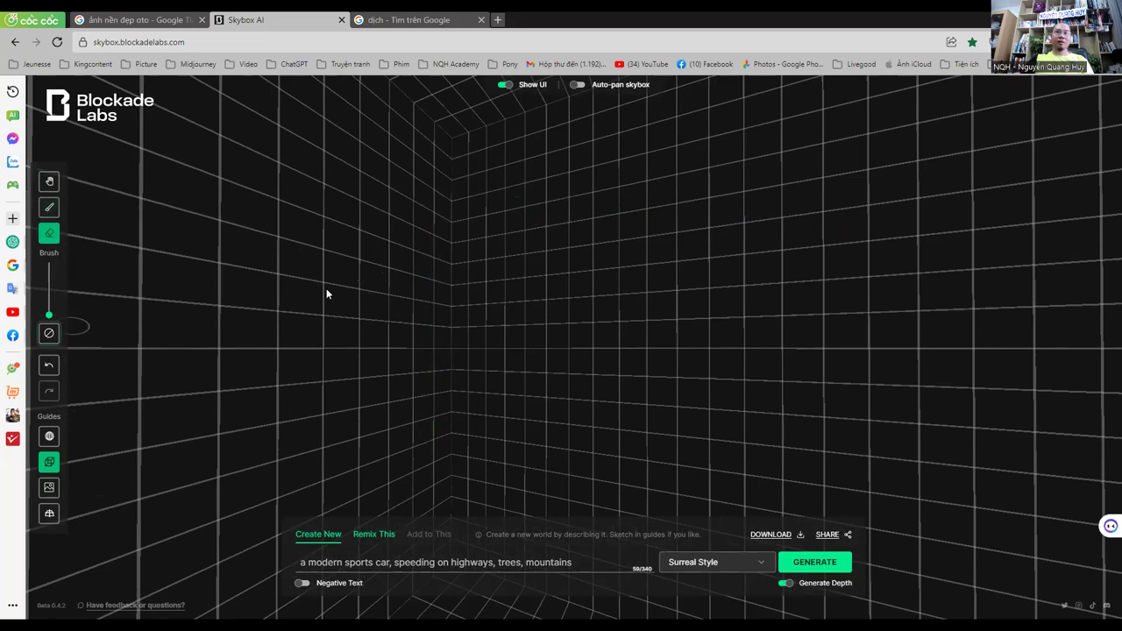
# Step: With the Brush, draw the first wall corner and the ceiling edge, restarting once after clearing
pyautogui.click(49, 207)
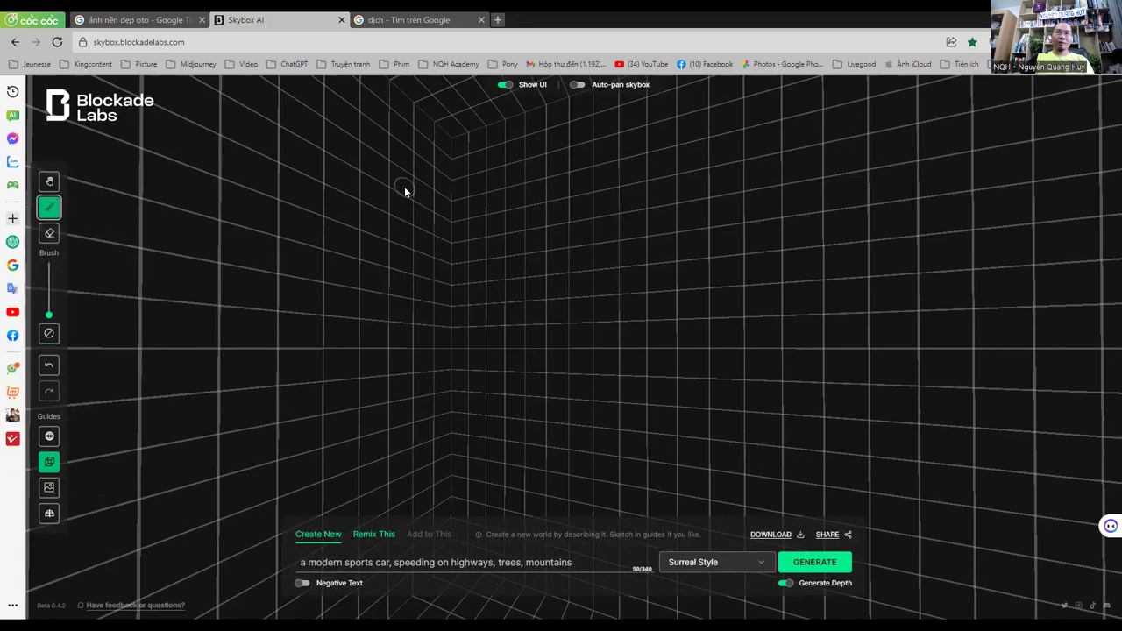
pyautogui.moveTo(449, 145); pyautogui.dragTo(453, 505)
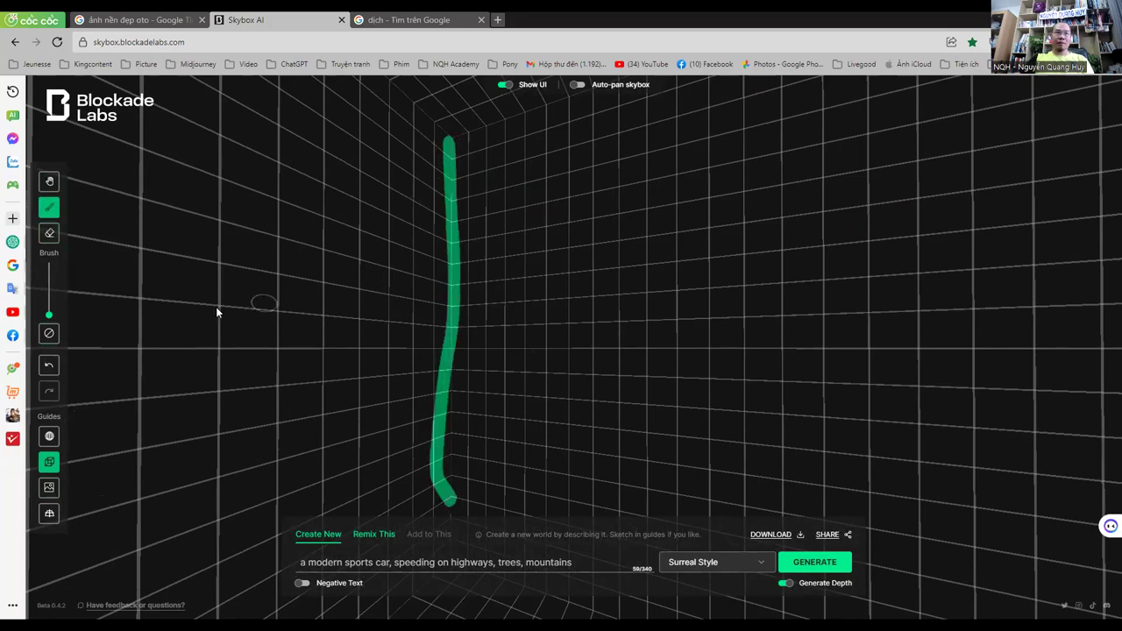
pyautogui.click(50, 334)
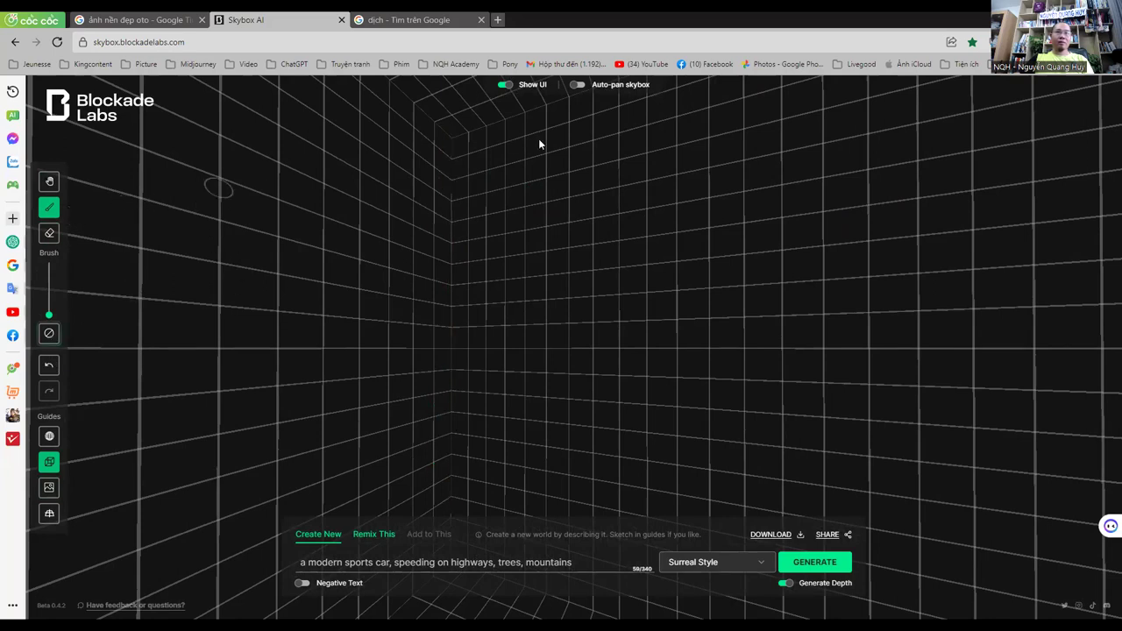
pyautogui.moveTo(448, 137); pyautogui.dragTo(456, 287)
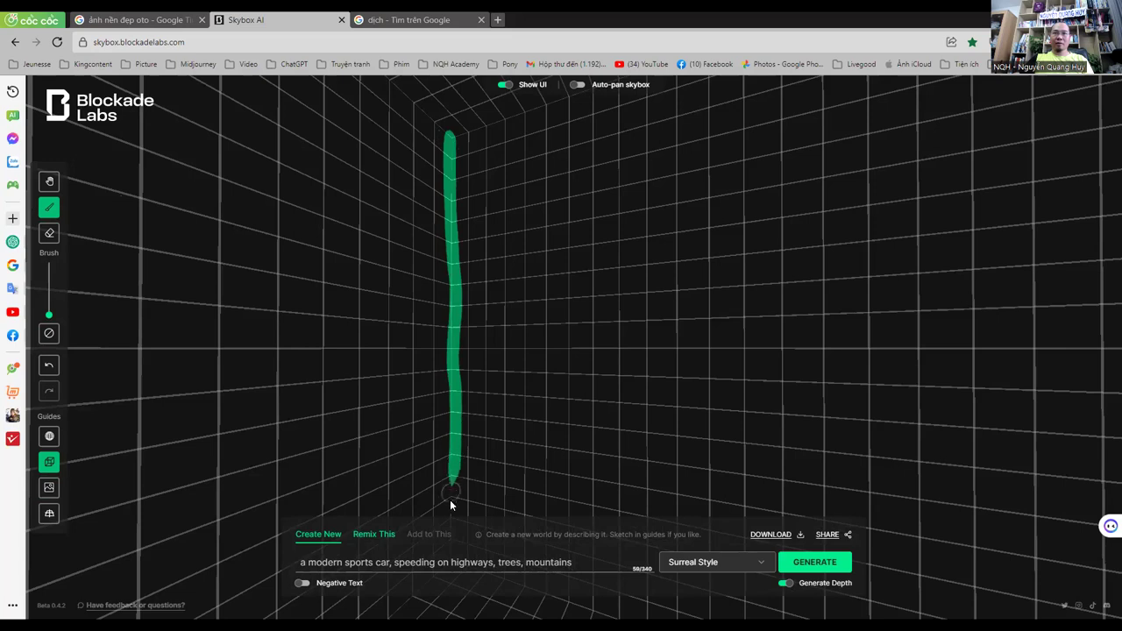
pyautogui.moveTo(529, 157)
pyautogui.mouseDown()
pyautogui.moveTo(458, 175)
pyautogui.moveTo(375, 152)
pyautogui.moveTo(336, 116)
pyautogui.moveTo(516, 119)
pyautogui.mouseUp()
pyautogui.moveTo(592, 109); pyautogui.dragTo(843, 107)
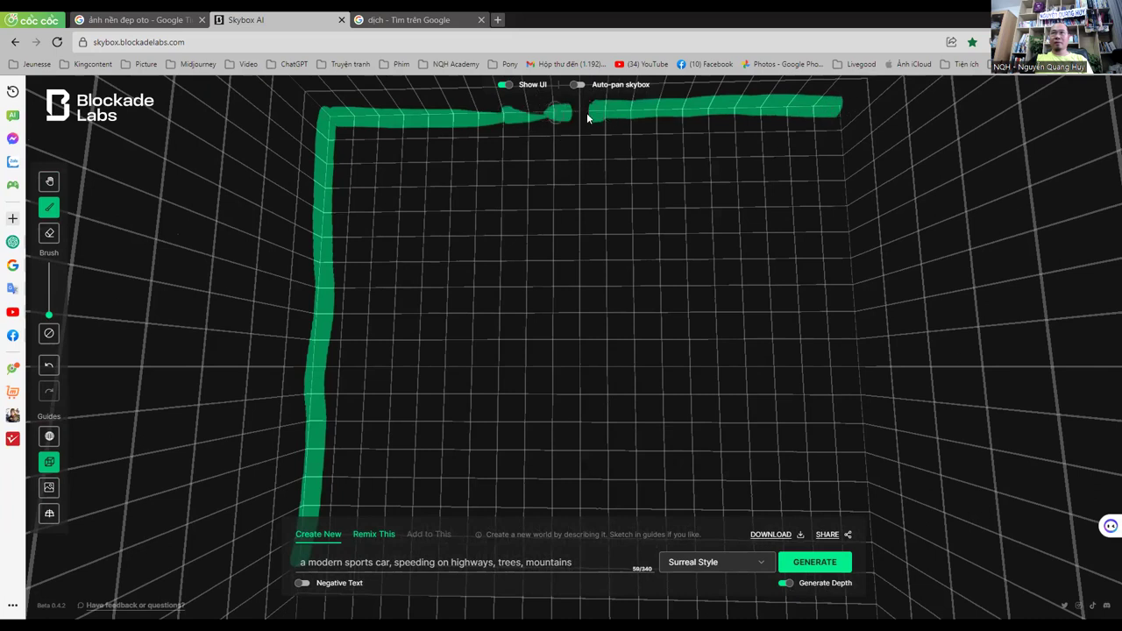
# Step: Trace the right wall corner down to the floor and along the floor edge
pyautogui.press('h')
pyautogui.press('b')
pyautogui.moveTo(840, 108); pyautogui.dragTo(838, 224)
pyautogui.moveTo(858, 370); pyautogui.dragTo(873, 539)
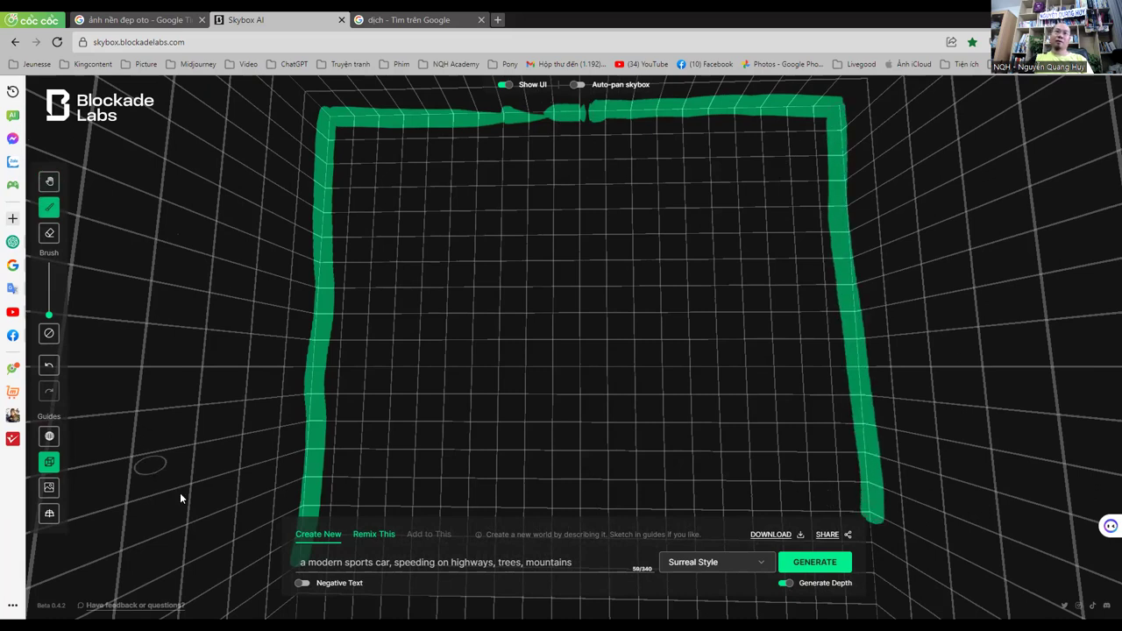
pyautogui.moveTo(730, 443)
pyautogui.mouseDown()
pyautogui.moveTo(306, 445)
pyautogui.moveTo(804, 445)
pyautogui.mouseUp()
pyautogui.moveTo(660, 447); pyautogui.dragTo(759, 430)
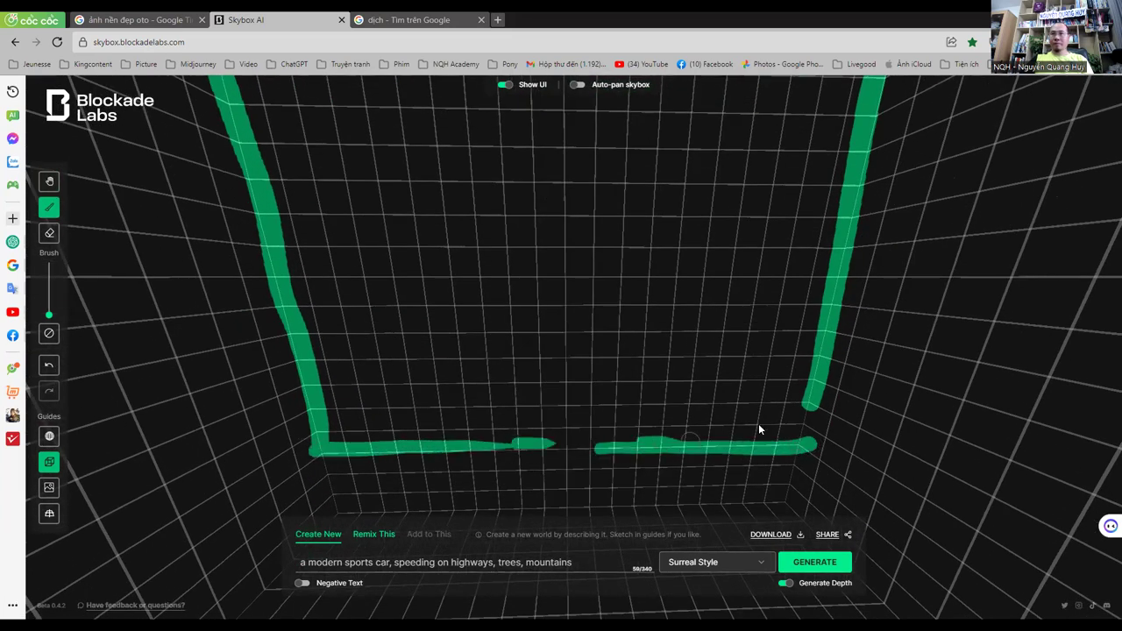
pyautogui.press('h')
pyautogui.moveTo(781, 353)
pyautogui.mouseDown()
pyautogui.moveTo(260, 349)
pyautogui.moveTo(236, 495)
pyautogui.moveTo(492, 482)
pyautogui.moveTo(748, 450)
pyautogui.mouseUp()
pyautogui.press('b')
# Step: Outline the next wall corners and their ceiling edges while rotating around the room
pyautogui.press('h')
pyautogui.moveTo(736, 188); pyautogui.dragTo(730, 237)
pyautogui.press('b')
pyautogui.moveTo(751, 138); pyautogui.dragTo(754, 502)
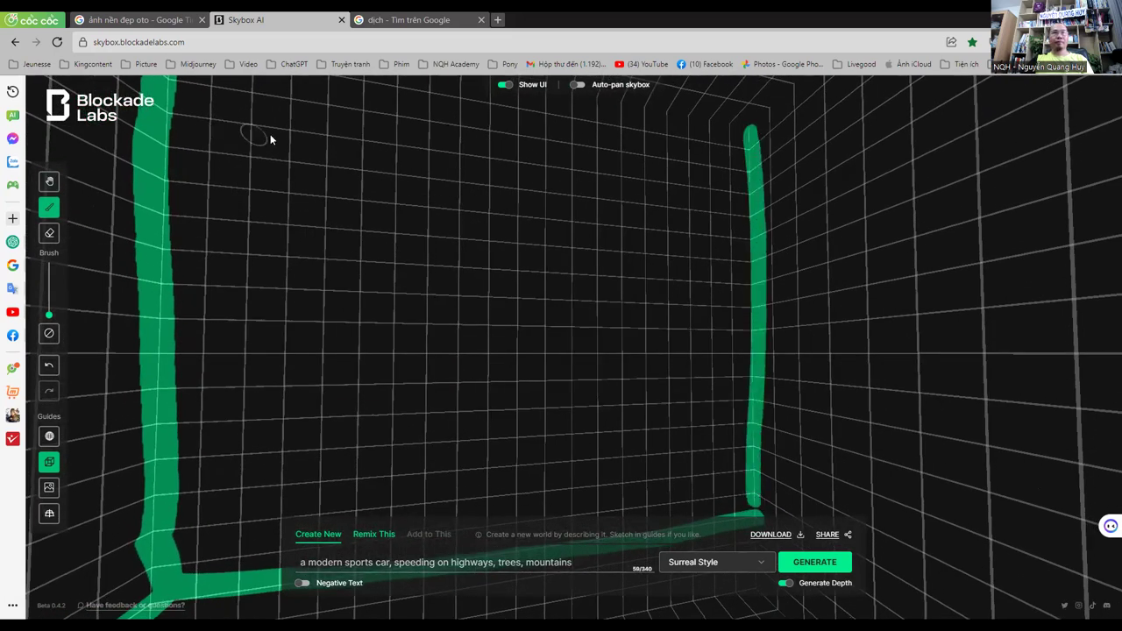
pyautogui.moveTo(400, 155); pyautogui.dragTo(639, 198)
pyautogui.moveTo(625, 322)
pyautogui.mouseDown()
pyautogui.moveTo(461, 321)
pyautogui.moveTo(231, 183)
pyautogui.moveTo(293, 458)
pyautogui.moveTo(780, 433)
pyautogui.mouseUp()
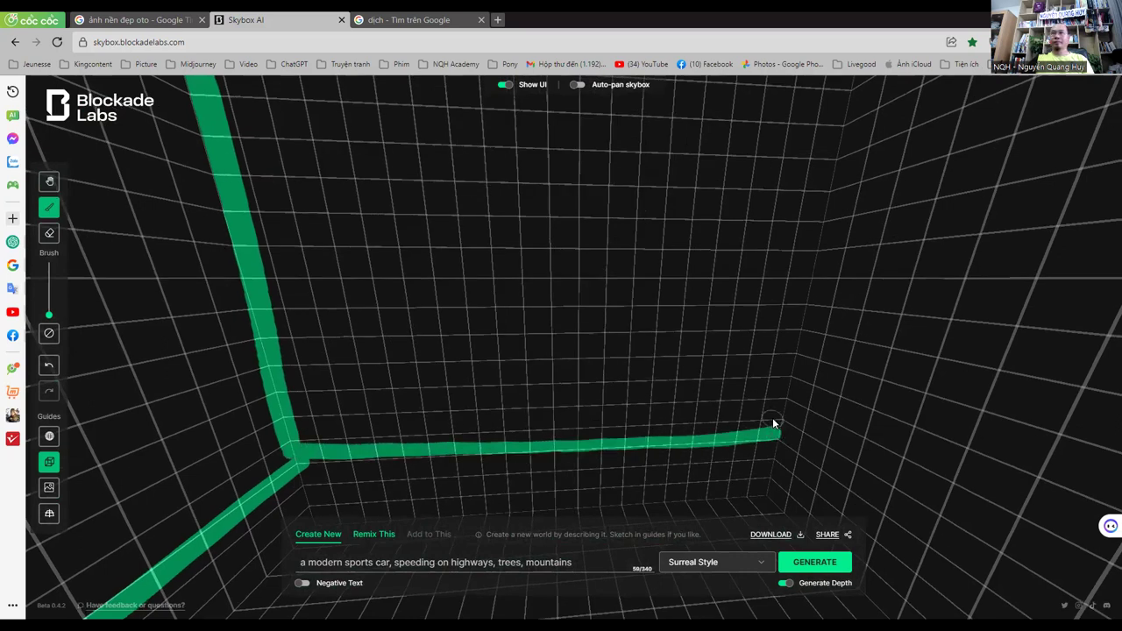
pyautogui.moveTo(779, 293); pyautogui.dragTo(766, 318)
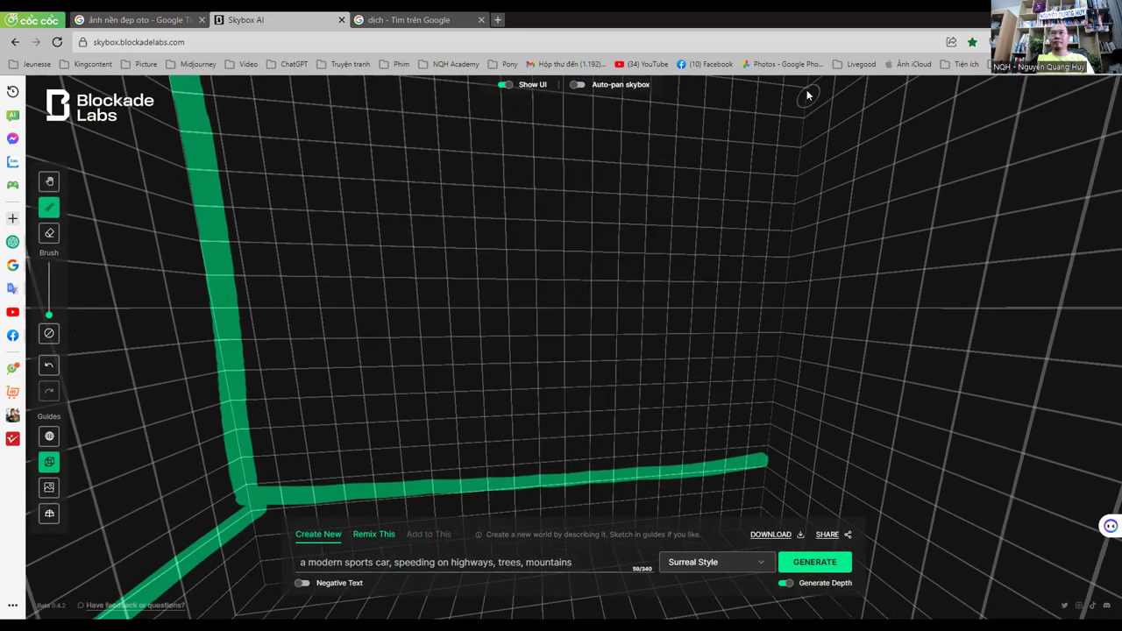
pyautogui.moveTo(794, 181); pyautogui.dragTo(766, 461)
pyautogui.moveTo(752, 382)
pyautogui.mouseDown()
pyautogui.moveTo(713, 306)
pyautogui.moveTo(381, 203)
pyautogui.mouseUp()
pyautogui.moveTo(281, 138)
pyautogui.mouseDown()
pyautogui.moveTo(735, 175)
pyautogui.moveTo(750, 178)
pyautogui.moveTo(752, 238)
pyautogui.mouseUp()
# Step: Add the remaining floor edge and top edge lines between corners
pyautogui.press('h')
pyautogui.moveTo(708, 318)
pyautogui.mouseDown()
pyautogui.moveTo(369, 247)
pyautogui.moveTo(267, 491)
pyautogui.mouseUp()
pyautogui.press('b')
pyautogui.moveTo(426, 495)
pyautogui.mouseDown()
pyautogui.moveTo(659, 478)
pyautogui.moveTo(768, 456)
pyautogui.mouseUp()
pyautogui.press('h')
pyautogui.moveTo(586, 350); pyautogui.dragTo(585, 140)
pyautogui.press('b')
pyautogui.moveTo(320, 188); pyautogui.dragTo(735, 241)
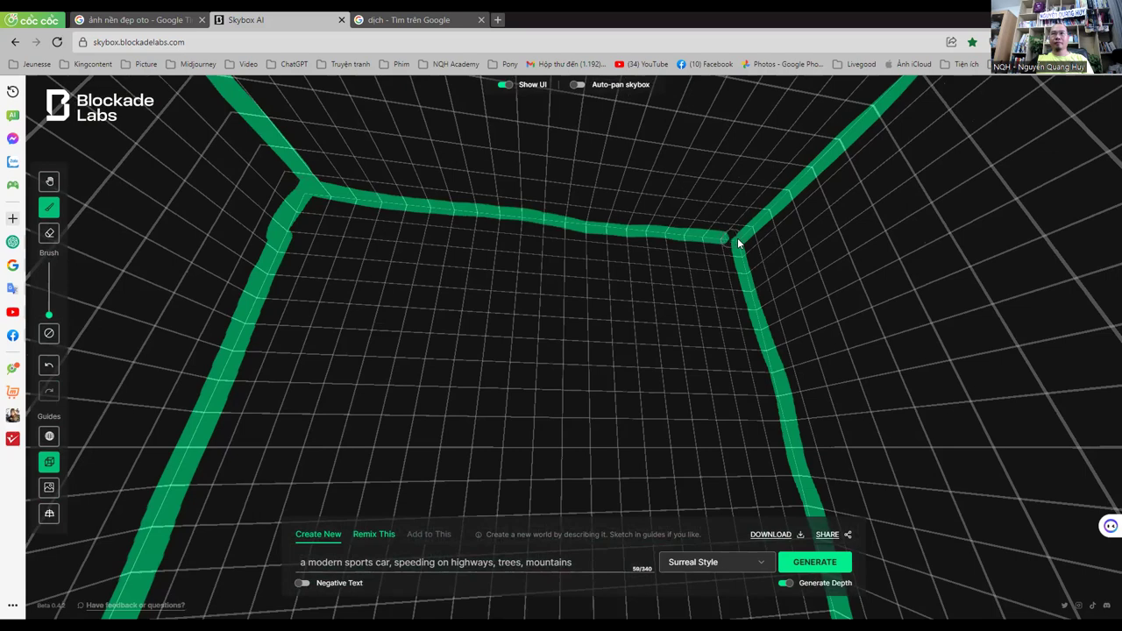
pyautogui.press('h')
pyautogui.moveTo(502, 417)
pyautogui.mouseDown()
pyautogui.moveTo(506, 278)
pyautogui.moveTo(511, 318)
pyautogui.moveTo(572, 287)
pyautogui.moveTo(576, 311)
pyautogui.moveTo(450, 478)
pyautogui.mouseUp()
# Step: Sketch a door outline with a doorknob dab on one wall
pyautogui.press('b')
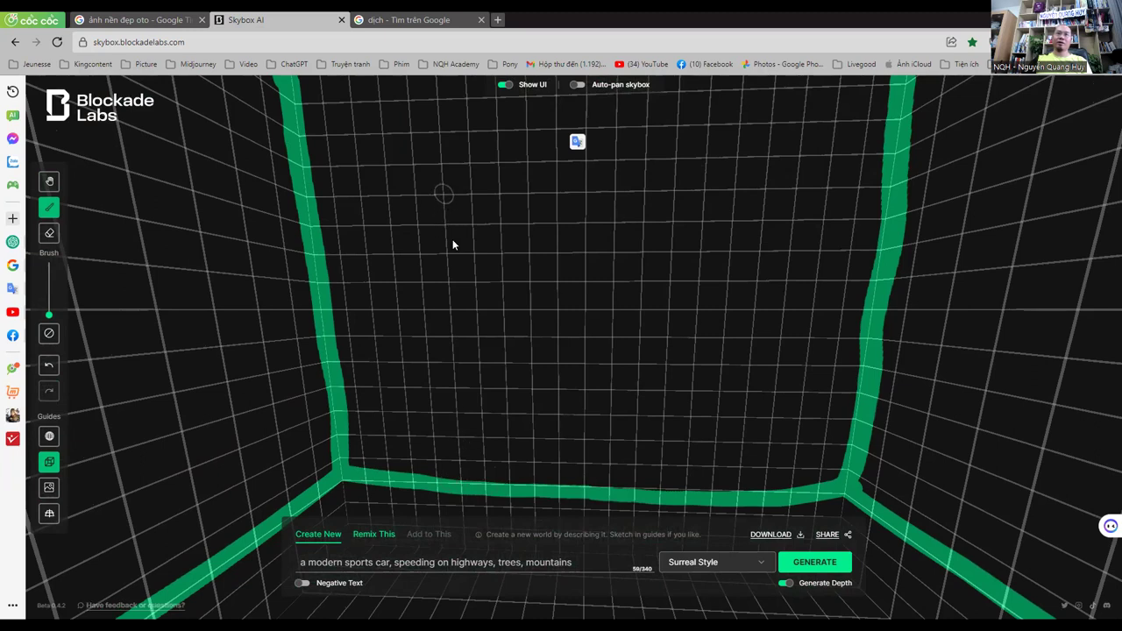
pyautogui.moveTo(452, 244); pyautogui.dragTo(455, 491)
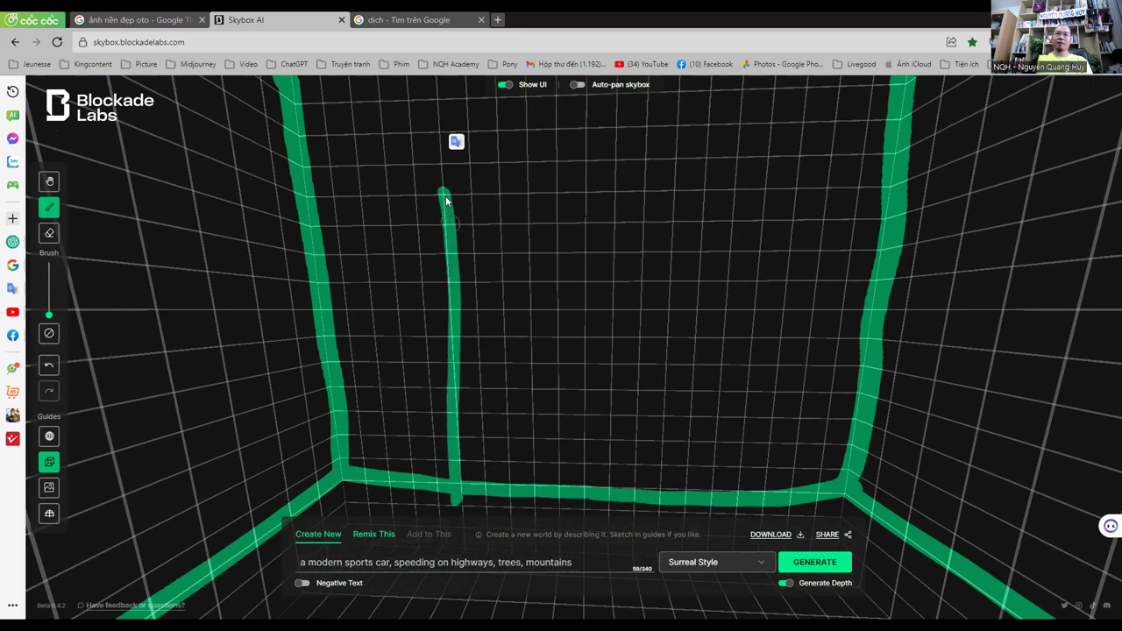
pyautogui.moveTo(548, 197)
pyautogui.mouseDown()
pyautogui.moveTo(594, 193)
pyautogui.moveTo(594, 487)
pyautogui.mouseUp()
pyautogui.click(565, 347)
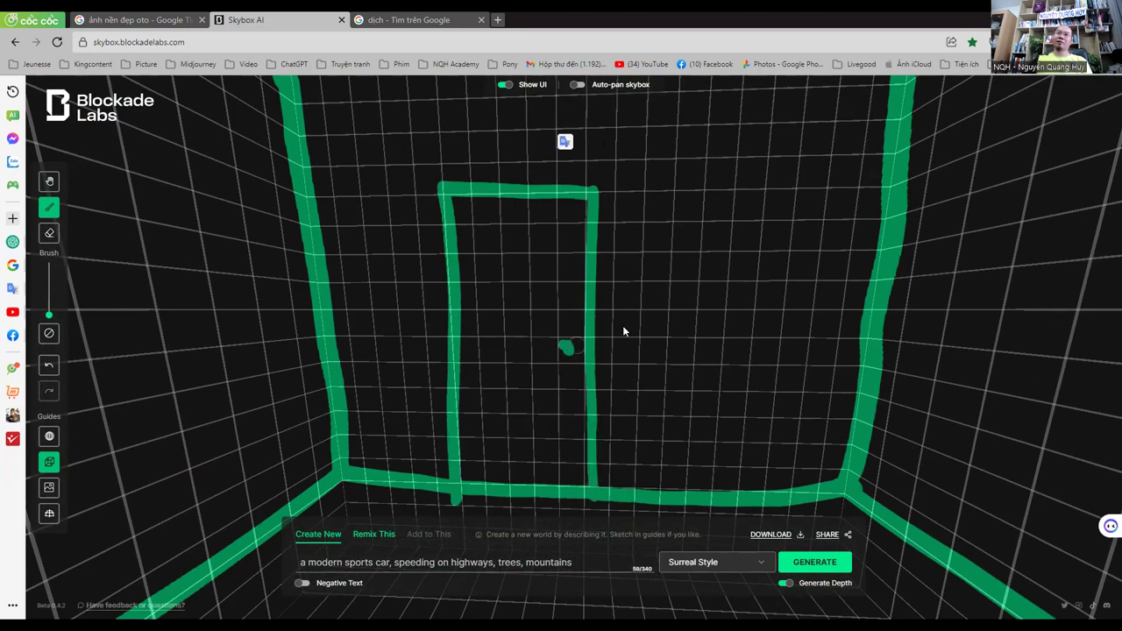
pyautogui.press('h')
pyautogui.moveTo(767, 308)
pyautogui.mouseDown()
pyautogui.moveTo(241, 275)
pyautogui.moveTo(172, 329)
pyautogui.mouseUp()
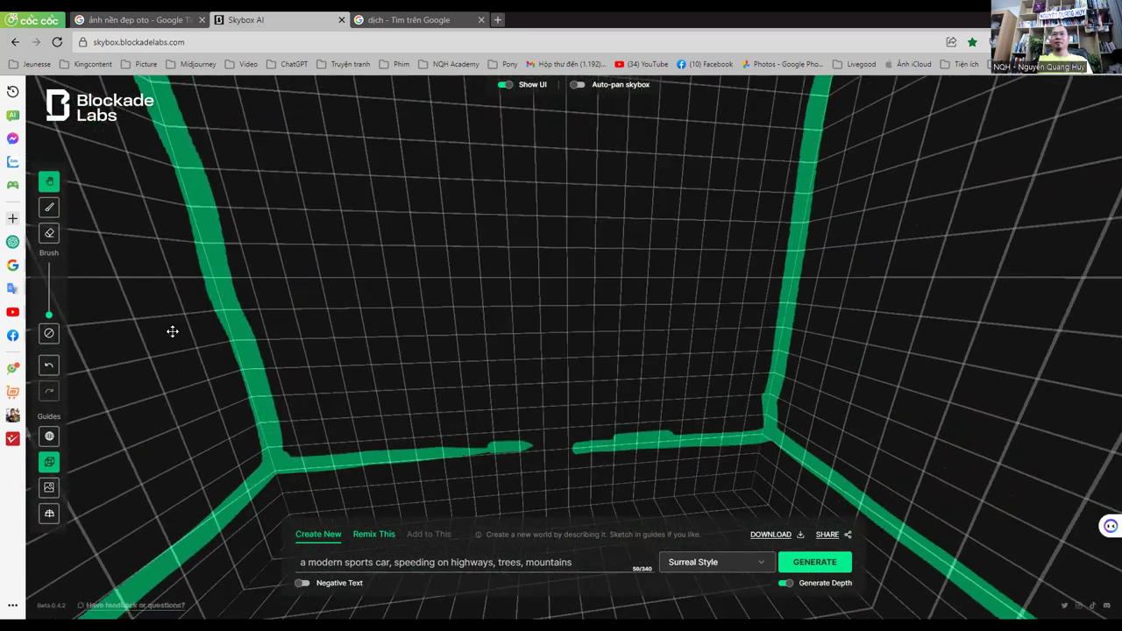
# Step: Draw a large window frame with a middle crossbar on the adjoining wall
pyautogui.press('b')
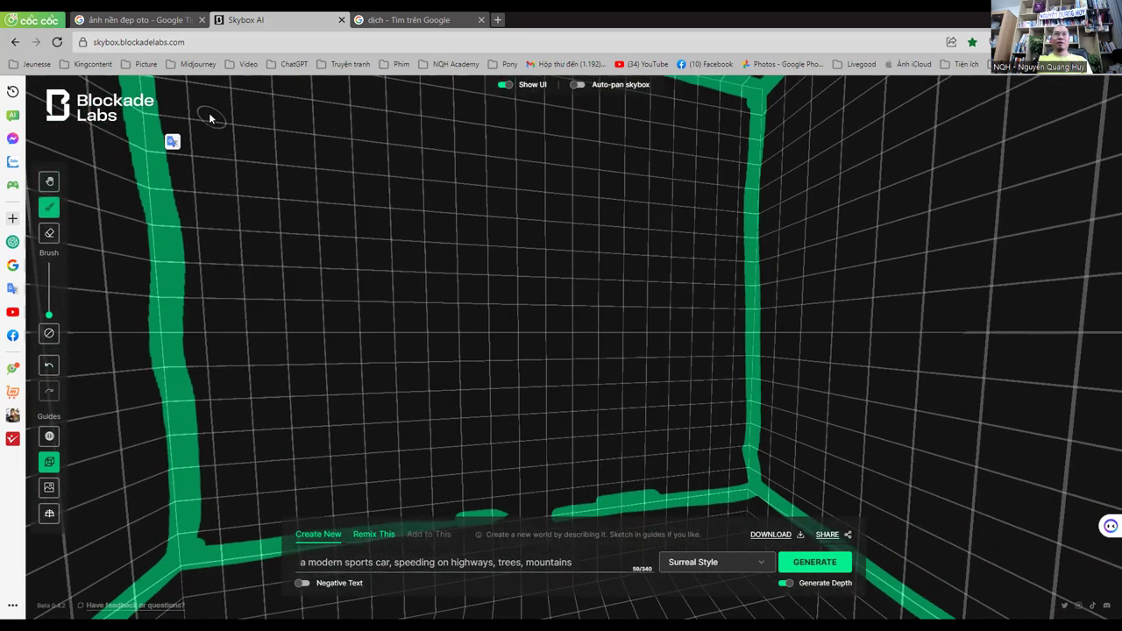
pyautogui.moveTo(203, 110)
pyautogui.mouseDown()
pyautogui.moveTo(217, 383)
pyautogui.moveTo(447, 388)
pyautogui.mouseUp()
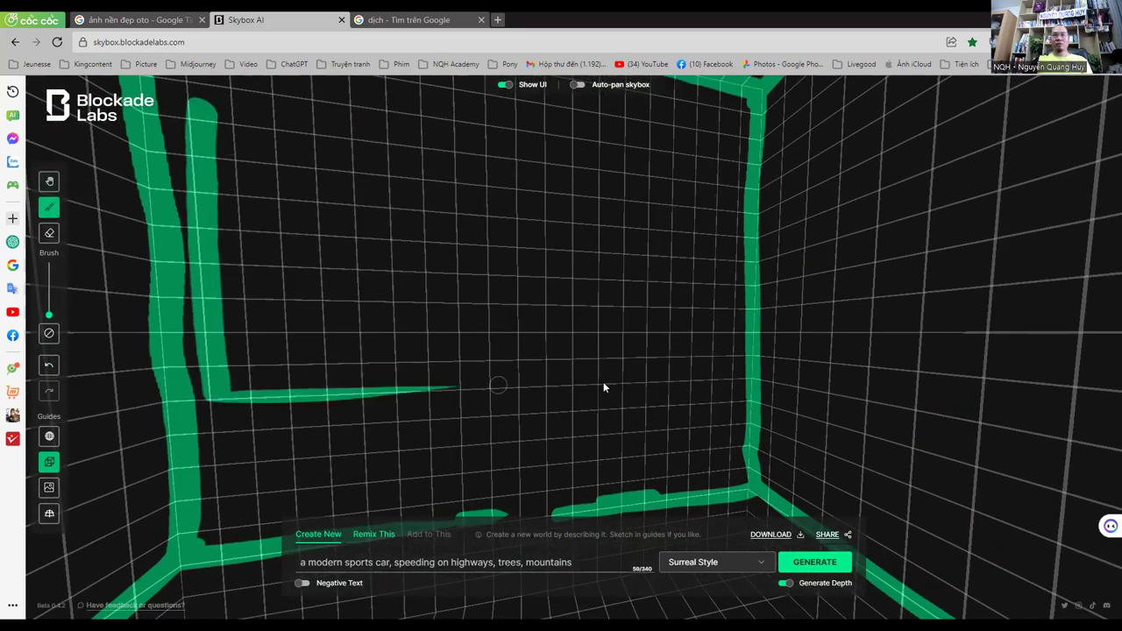
pyautogui.moveTo(560, 382); pyautogui.dragTo(698, 381)
pyautogui.moveTo(526, 385); pyautogui.dragTo(571, 383)
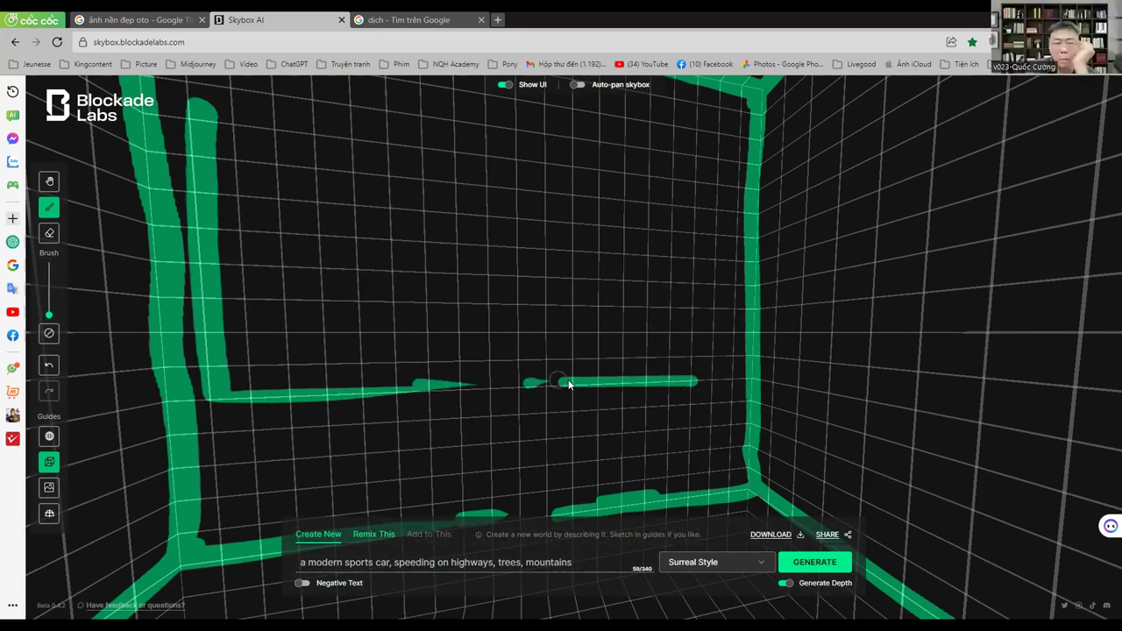
pyautogui.moveTo(197, 110); pyautogui.dragTo(711, 127)
pyautogui.moveTo(708, 149); pyautogui.dragTo(706, 384)
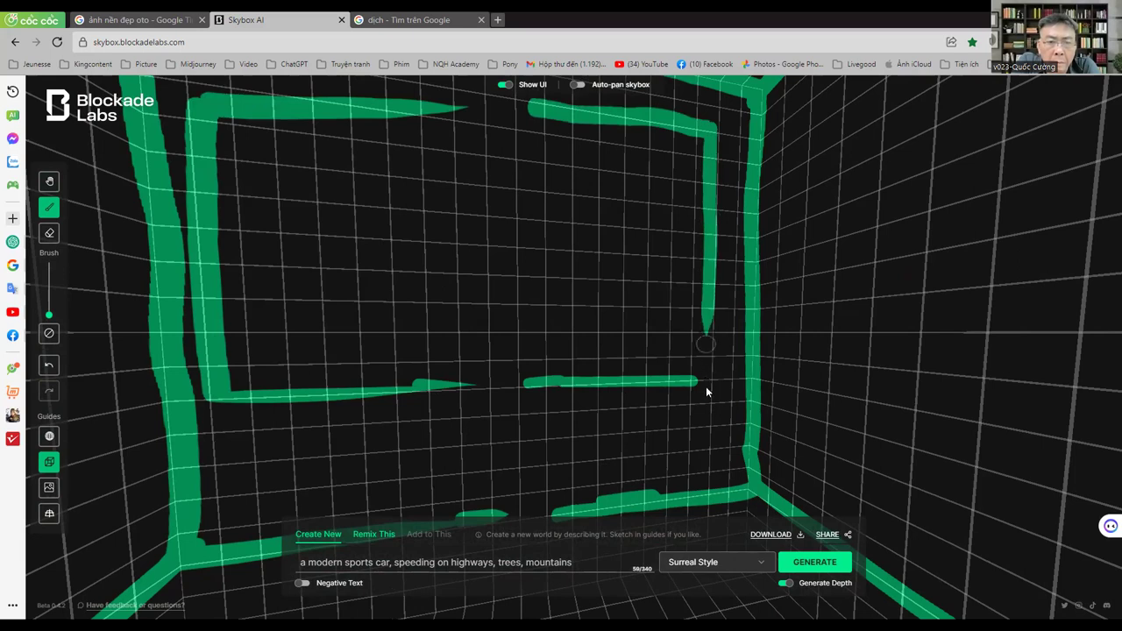
pyautogui.moveTo(530, 114)
pyautogui.mouseDown()
pyautogui.moveTo(549, 115)
pyautogui.moveTo(482, 281)
pyautogui.moveTo(614, 271)
pyautogui.moveTo(561, 131)
pyautogui.moveTo(597, 111)
pyautogui.mouseUp()
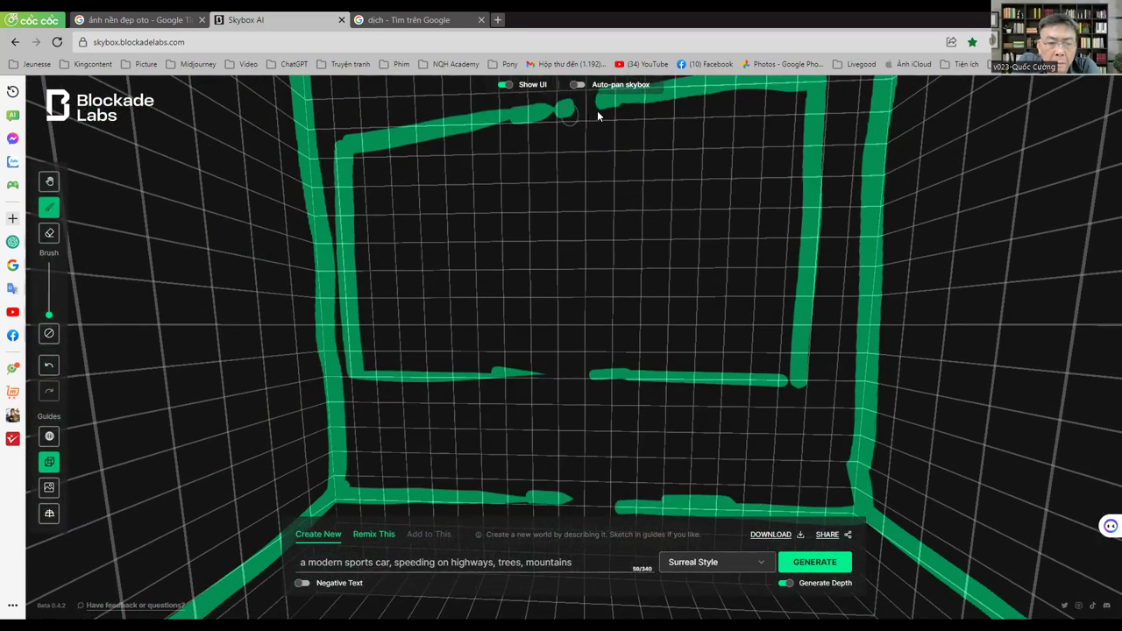
pyautogui.moveTo(543, 377); pyautogui.dragTo(565, 377)
pyautogui.moveTo(540, 140); pyautogui.dragTo(558, 377)
pyautogui.click(49, 182)
pyautogui.moveTo(544, 317)
pyautogui.mouseDown()
pyautogui.moveTo(351, 317)
pyautogui.moveTo(496, 299)
pyautogui.moveTo(356, 293)
pyautogui.moveTo(384, 336)
pyautogui.mouseUp()
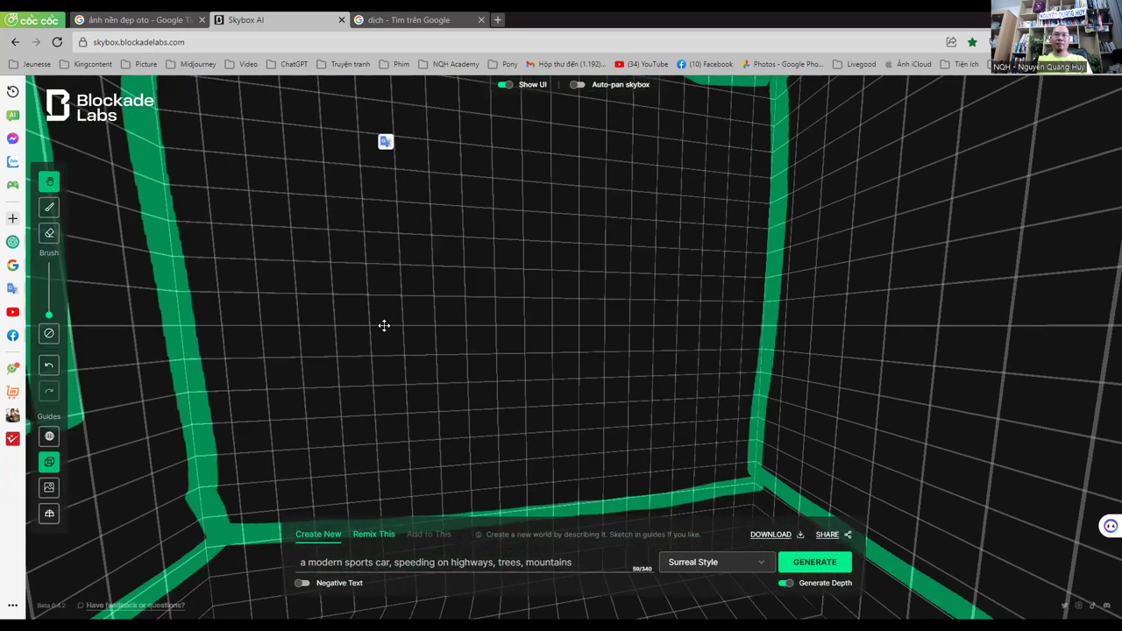
pyautogui.press('b')
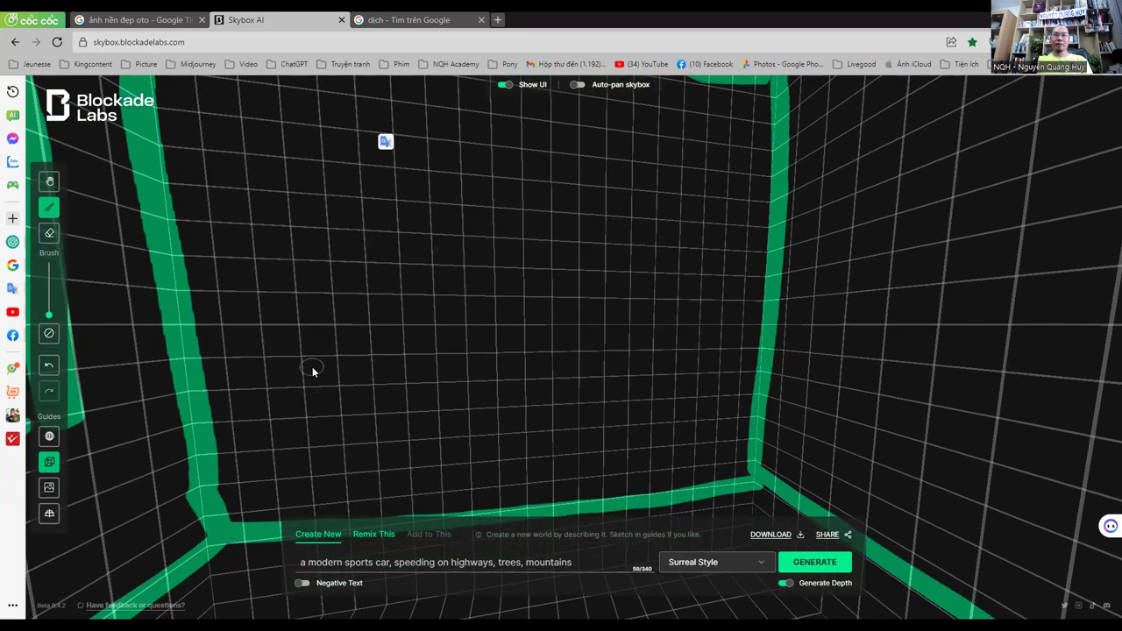
# Step: Sketch the desk top's back and front edges against the wall
pyautogui.moveTo(313, 372); pyautogui.dragTo(590, 363)
pyautogui.moveTo(226, 372)
pyautogui.mouseDown()
pyautogui.moveTo(256, 372)
pyautogui.moveTo(206, 403)
pyautogui.mouseUp()
pyautogui.moveTo(166, 448); pyautogui.dragTo(579, 447)
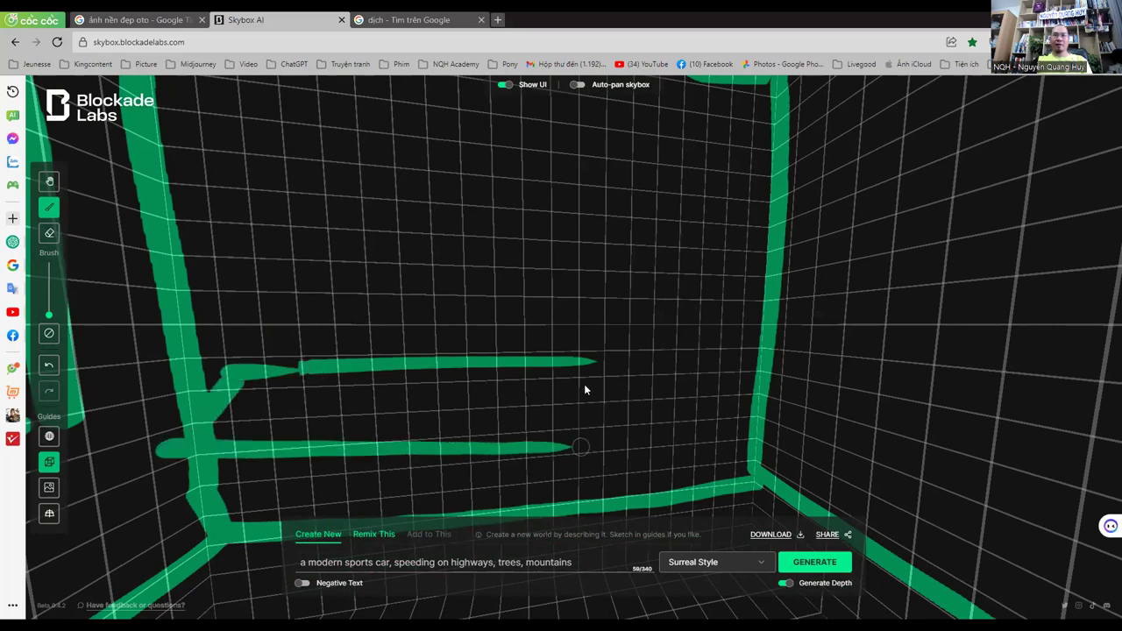
pyautogui.moveTo(600, 362); pyautogui.dragTo(562, 445)
# Step: Add the desk's front, right-side and left legs
pyautogui.press('space')
pyautogui.moveTo(558, 143); pyautogui.dragTo(563, 256)
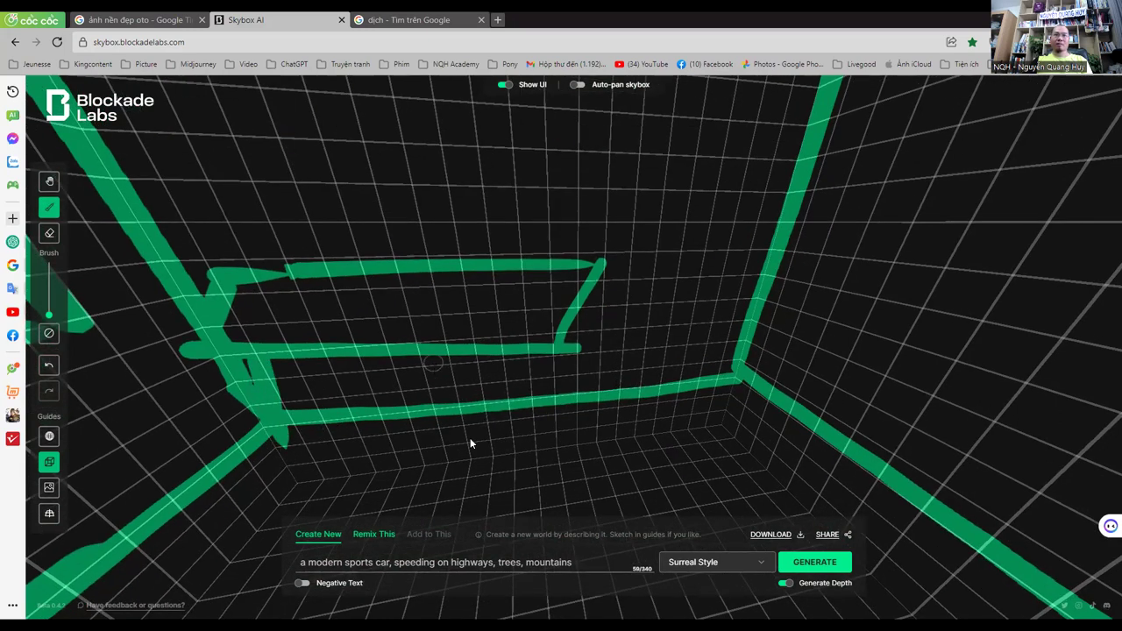
pyautogui.moveTo(432, 361); pyautogui.dragTo(474, 460)
pyautogui.moveTo(556, 352); pyautogui.dragTo(580, 449)
pyautogui.moveTo(587, 306); pyautogui.dragTo(595, 345)
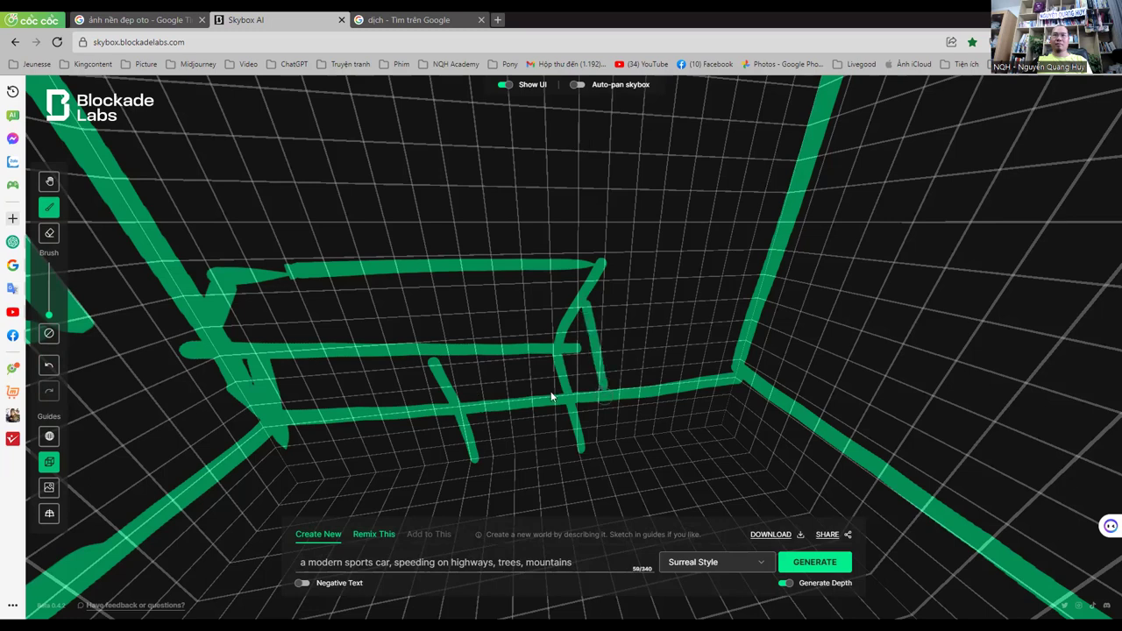
pyautogui.moveTo(295, 359); pyautogui.dragTo(312, 402)
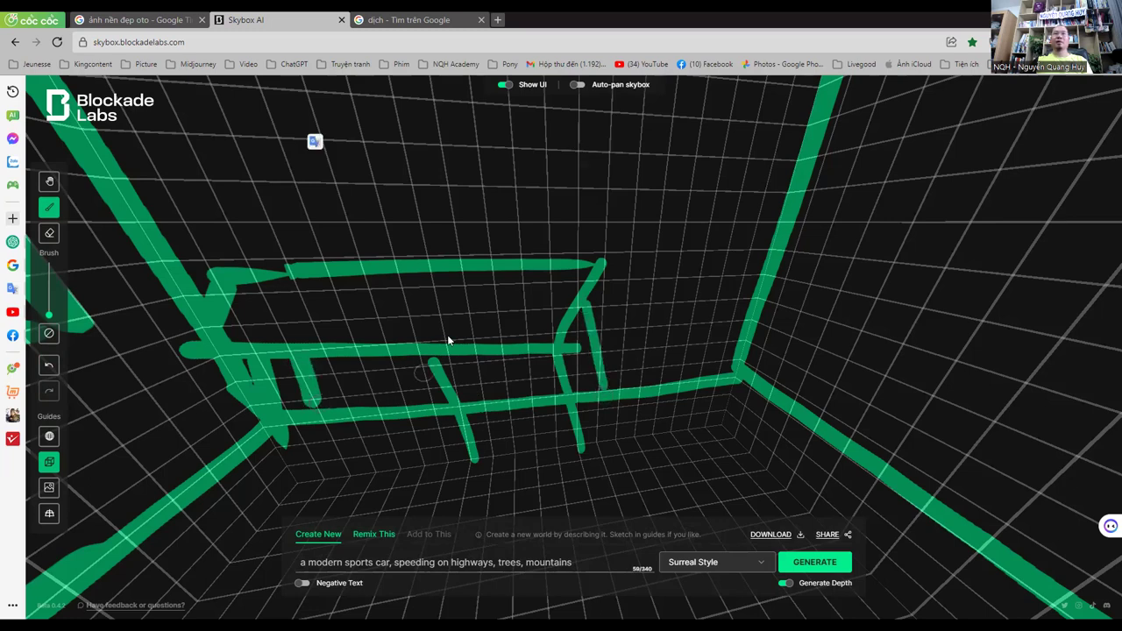
pyautogui.moveTo(458, 210); pyautogui.dragTo(257, 184)
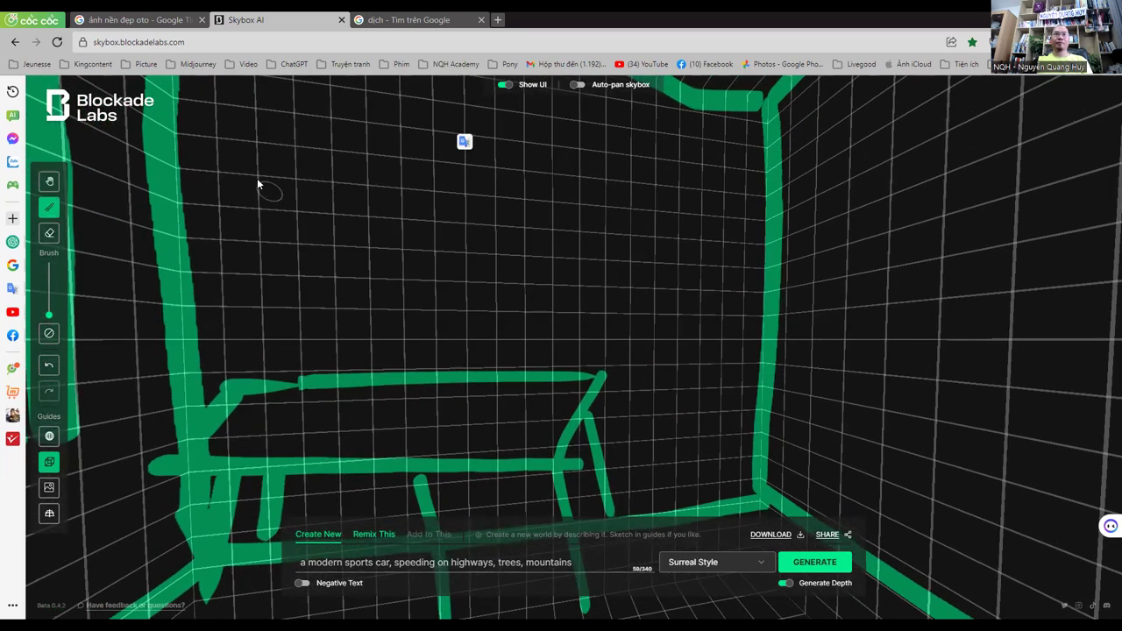
# Step: Draw a rectangular frame on the wall above the desk
pyautogui.moveTo(249, 130); pyautogui.dragTo(272, 302)
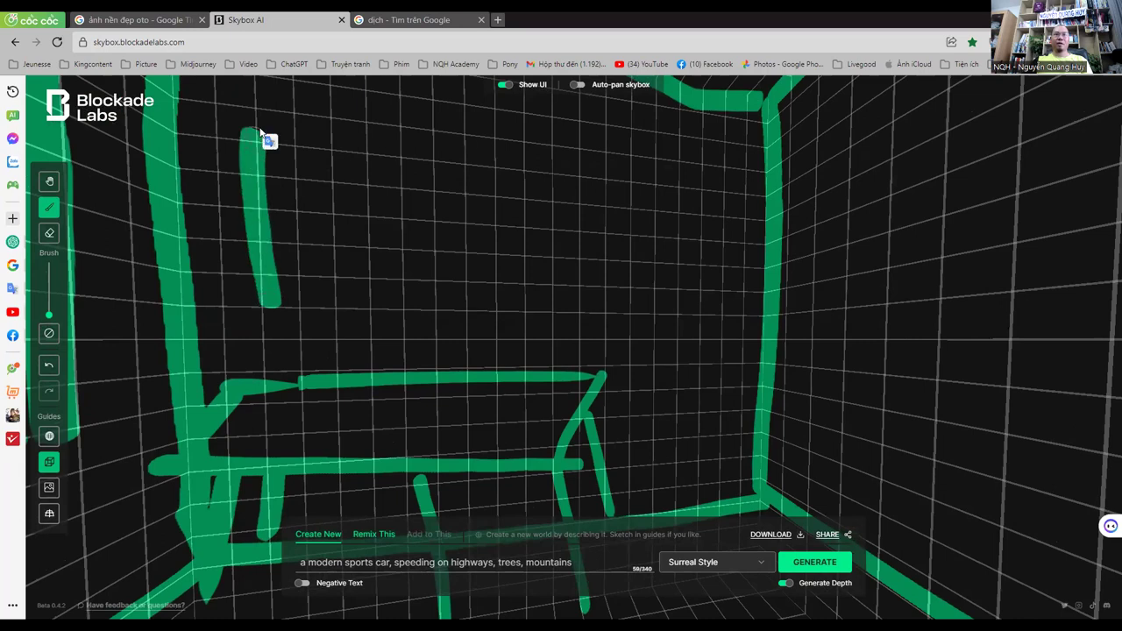
pyautogui.moveTo(260, 131); pyautogui.dragTo(702, 285)
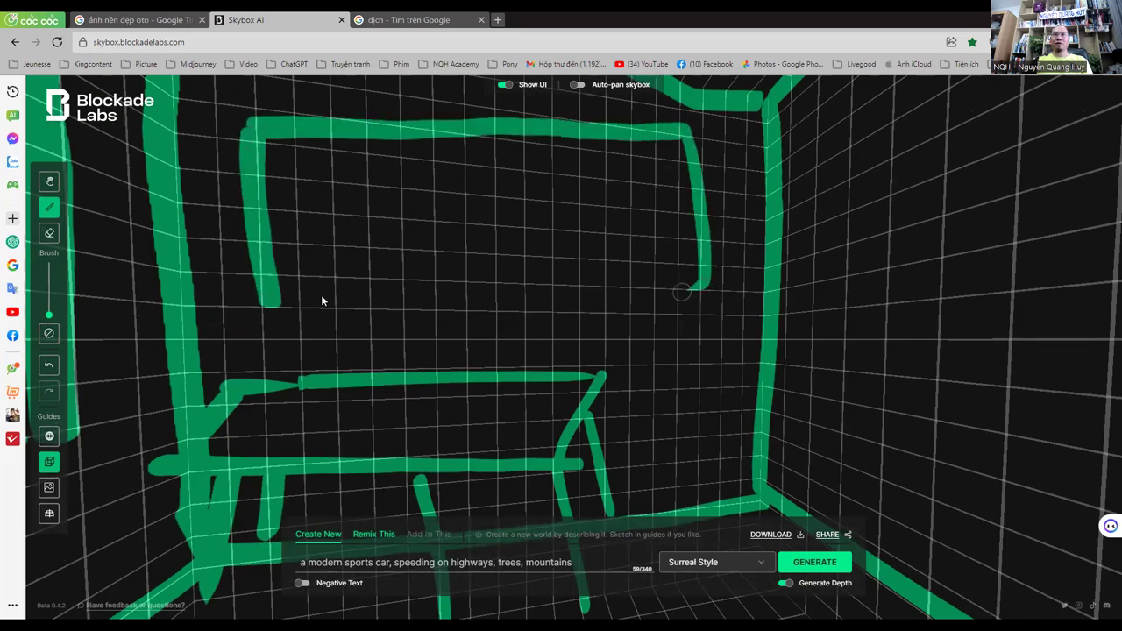
pyautogui.moveTo(321, 301); pyautogui.dragTo(275, 301)
pyautogui.moveTo(654, 321); pyautogui.dragTo(394, 217)
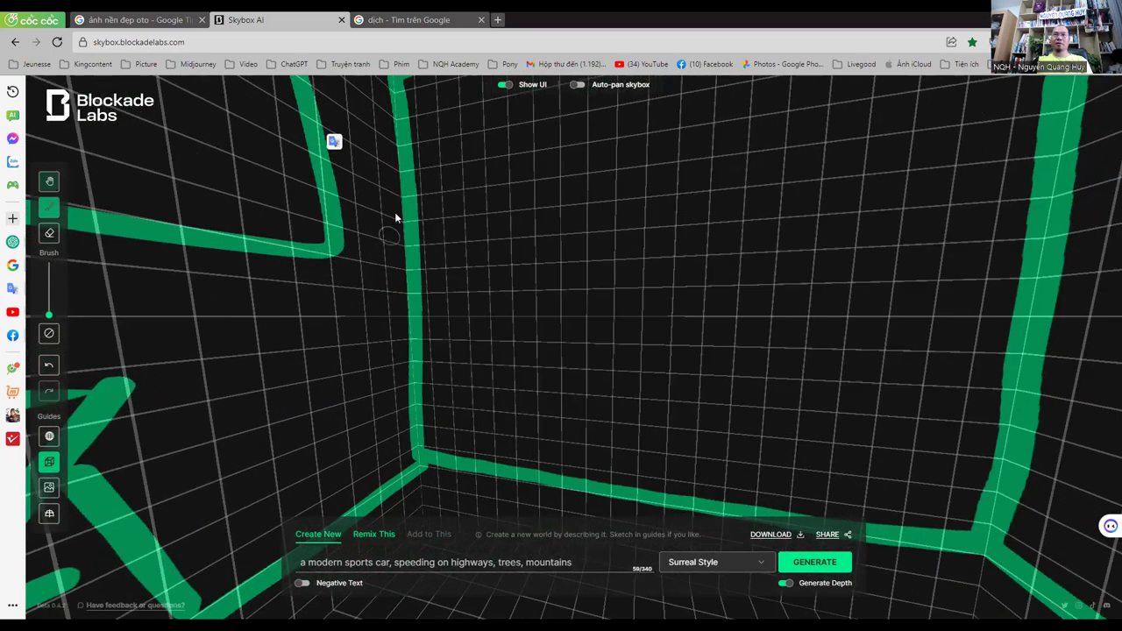
pyautogui.moveTo(591, 343); pyautogui.dragTo(571, 283)
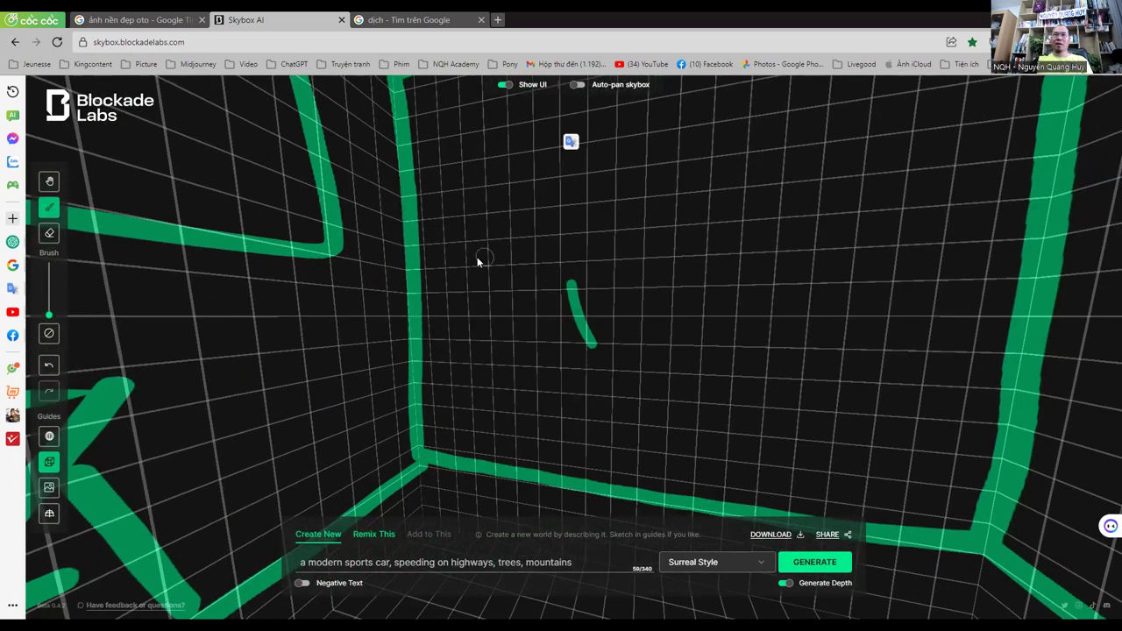
# Step: Sketch the bed outline on the floor with a corner post
pyautogui.moveTo(471, 330); pyautogui.dragTo(342, 344)
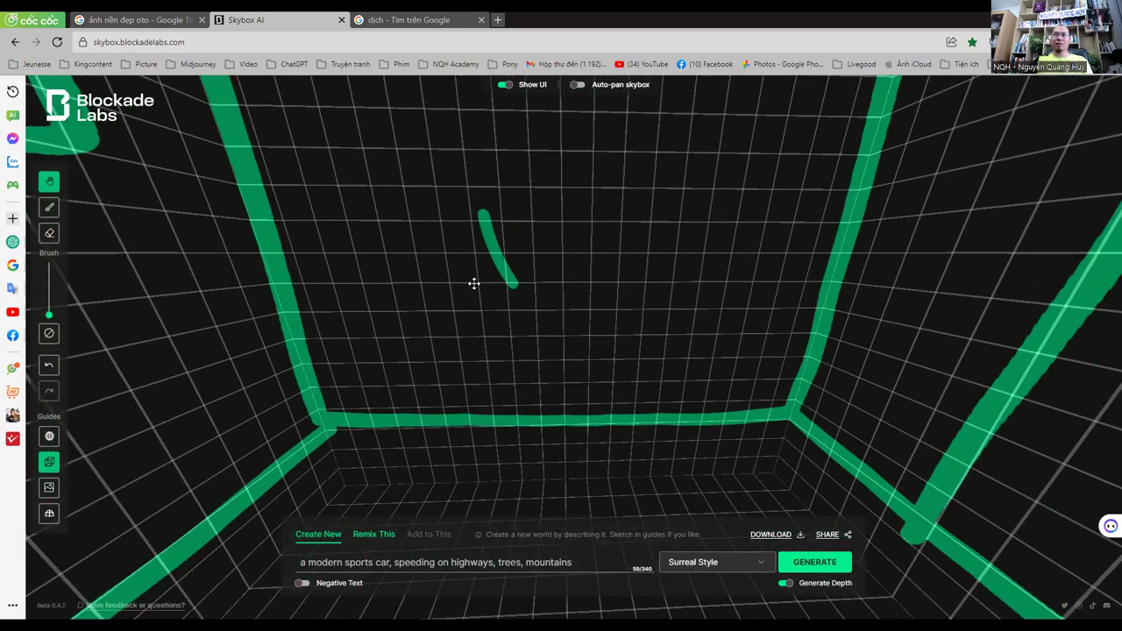
pyautogui.moveTo(317, 305)
pyautogui.mouseDown()
pyautogui.moveTo(789, 290)
pyautogui.moveTo(753, 395)
pyautogui.mouseUp()
pyautogui.moveTo(314, 308); pyautogui.dragTo(188, 386)
pyautogui.moveTo(162, 432); pyautogui.dragTo(775, 401)
pyautogui.press('h')
pyautogui.moveTo(199, 393)
pyautogui.mouseDown()
pyautogui.moveTo(143, 430)
pyautogui.moveTo(338, 360)
pyautogui.moveTo(415, 317)
pyautogui.moveTo(430, 432)
pyautogui.moveTo(653, 444)
pyautogui.moveTo(803, 470)
pyautogui.mouseUp()
pyautogui.press('b')
pyautogui.press('h')
pyautogui.moveTo(742, 360)
pyautogui.mouseDown()
pyautogui.moveTo(476, 350)
pyautogui.moveTo(220, 526)
pyautogui.moveTo(636, 433)
pyautogui.mouseUp()
pyautogui.press('b')
pyautogui.moveTo(677, 313); pyautogui.dragTo(680, 417)
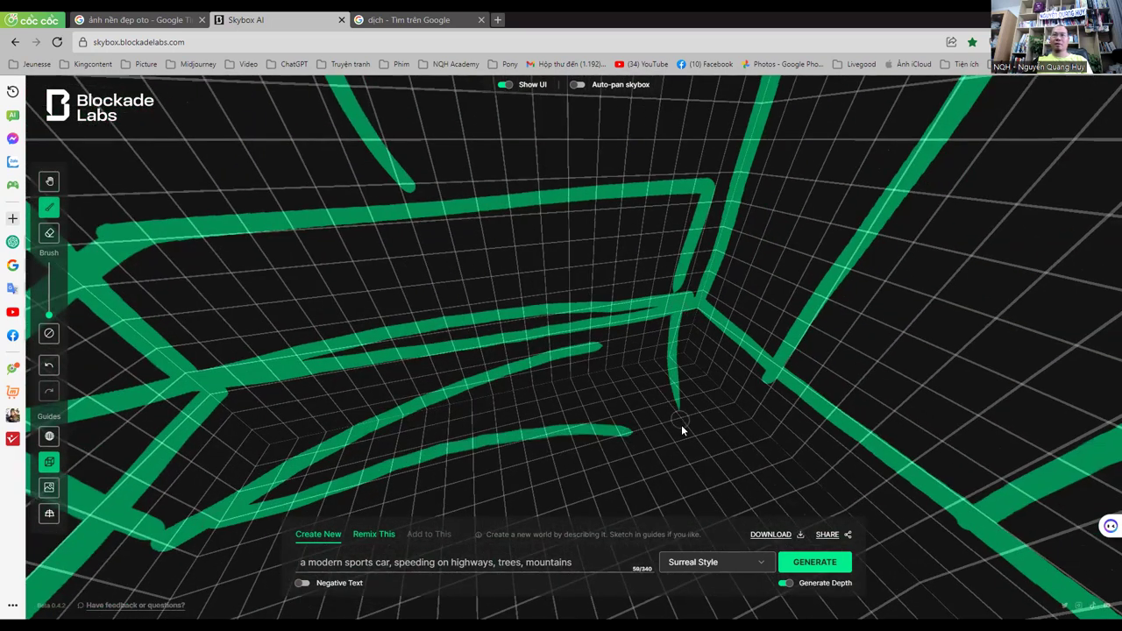
# Step: Sketch a tall cabinet beside the door, including an inner dividing line
pyautogui.press('h')
pyautogui.moveTo(762, 301)
pyautogui.mouseDown()
pyautogui.moveTo(593, 210)
pyautogui.moveTo(451, 341)
pyautogui.moveTo(449, 230)
pyautogui.mouseUp()
pyautogui.press('b')
pyautogui.press('h')
pyautogui.press('b')
pyautogui.moveTo(447, 186); pyautogui.dragTo(471, 298)
pyautogui.moveTo(446, 188); pyautogui.dragTo(564, 194)
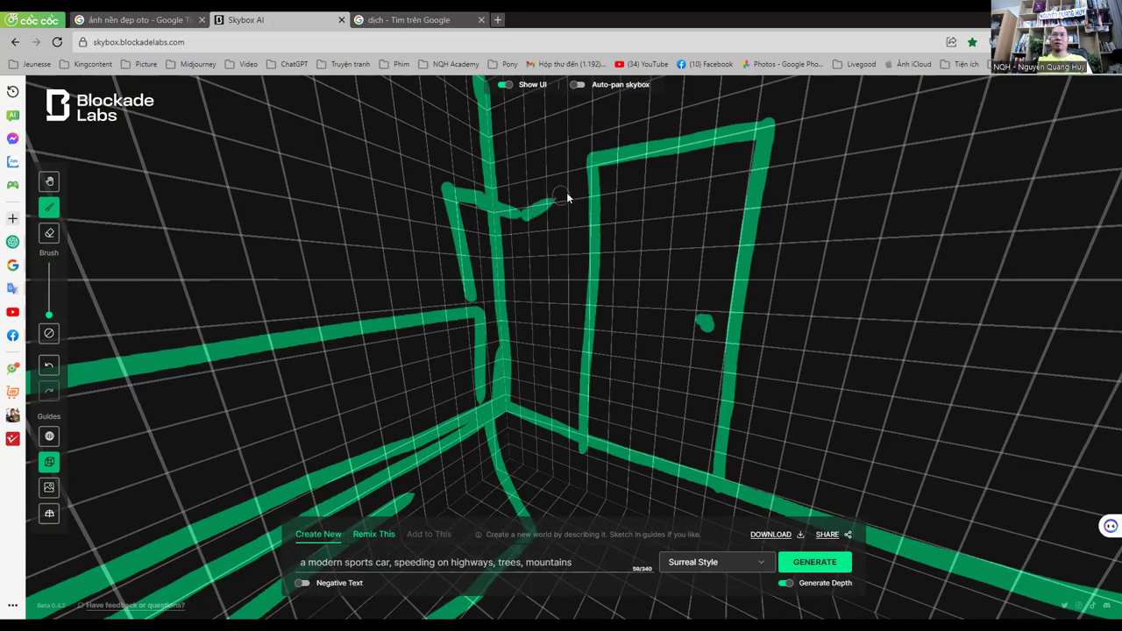
pyautogui.moveTo(455, 193)
pyautogui.mouseDown()
pyautogui.moveTo(496, 179)
pyautogui.moveTo(571, 199)
pyautogui.moveTo(581, 427)
pyautogui.mouseUp()
pyautogui.moveTo(522, 215); pyautogui.dragTo(526, 242)
pyautogui.moveTo(540, 390); pyautogui.dragTo(543, 451)
# Step: Draw a small square painting with marks inside on another wall
pyautogui.press('h')
pyautogui.moveTo(473, 377)
pyautogui.mouseDown()
pyautogui.moveTo(476, 257)
pyautogui.moveTo(529, 368)
pyautogui.moveTo(529, 143)
pyautogui.moveTo(473, 304)
pyautogui.moveTo(488, 306)
pyautogui.mouseUp()
pyautogui.press('b')
pyautogui.moveTo(431, 199); pyautogui.dragTo(432, 283)
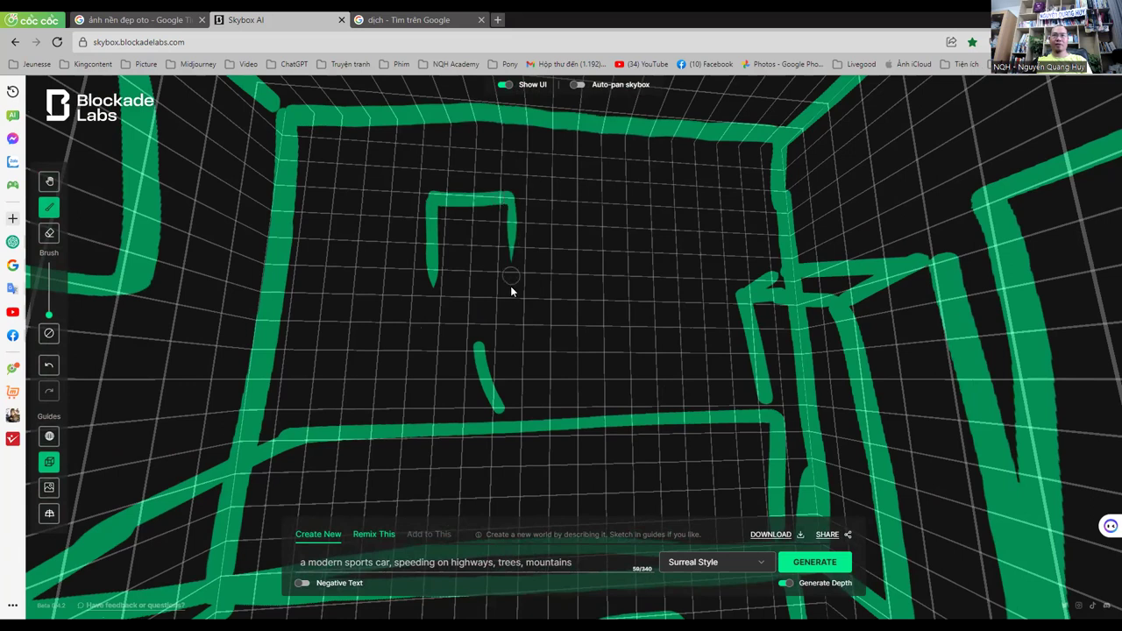
pyautogui.moveTo(513, 202); pyautogui.dragTo(431, 282)
pyautogui.press('h')
pyautogui.press('b')
pyautogui.moveTo(475, 235); pyautogui.dragTo(449, 262)
pyautogui.moveTo(483, 226)
pyautogui.mouseDown()
pyautogui.moveTo(478, 265)
pyautogui.moveTo(491, 270)
pyautogui.mouseUp()
# Step: Sketch an open laptop with screen and keyboard on the desk
pyautogui.moveTo(300, 359); pyautogui.dragTo(547, 336)
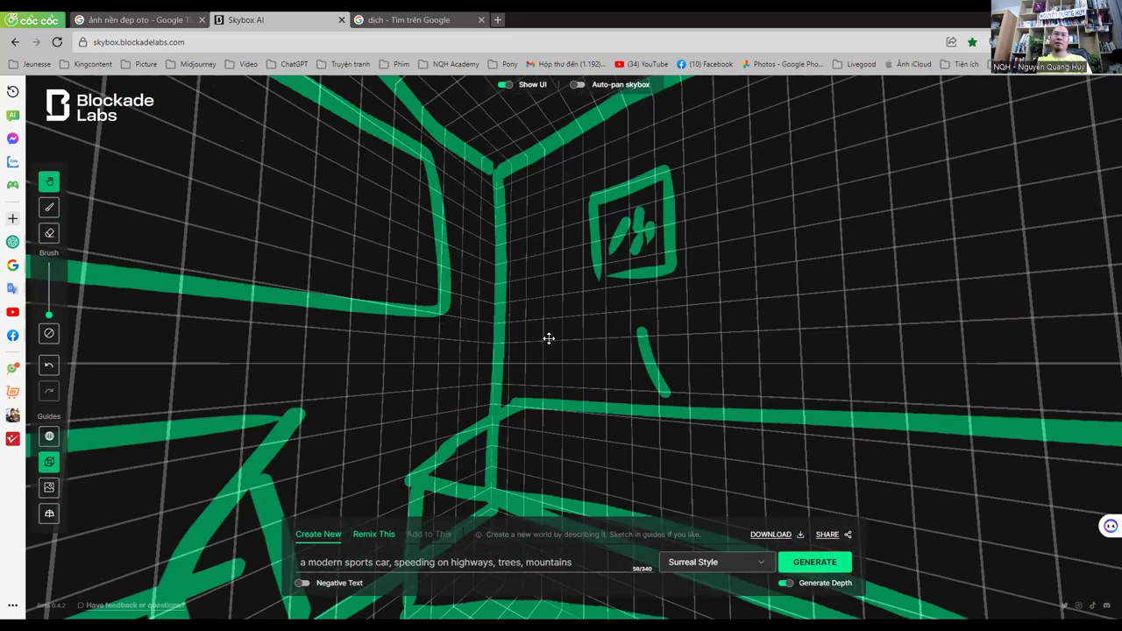
pyautogui.press('b')
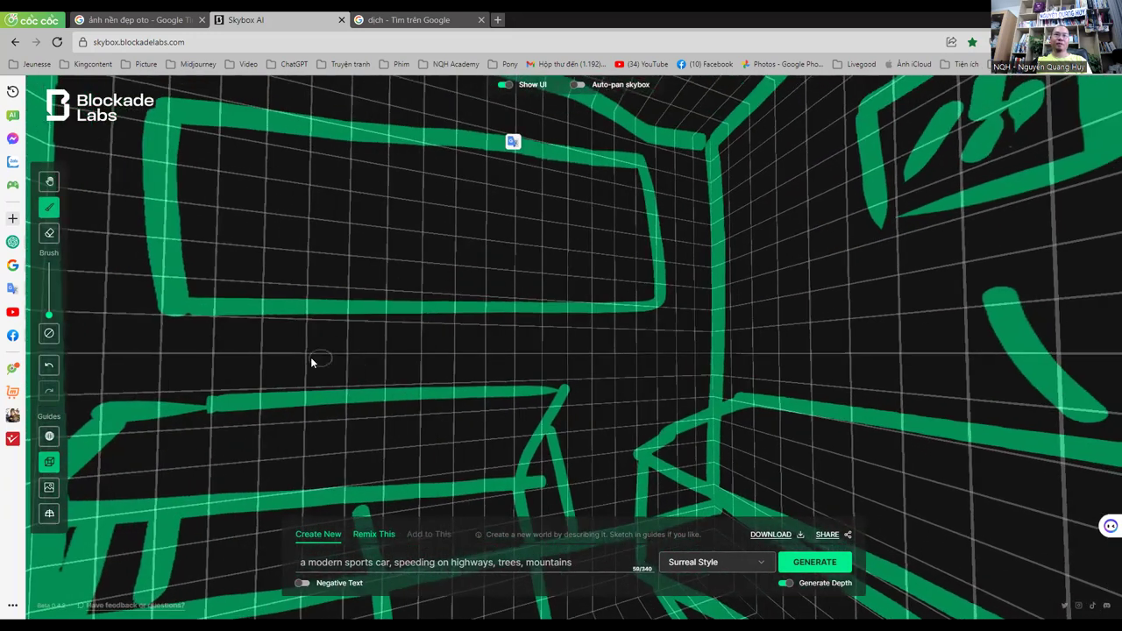
pyautogui.moveTo(282, 354); pyautogui.dragTo(366, 387)
pyautogui.moveTo(292, 358)
pyautogui.mouseDown()
pyautogui.moveTo(250, 423)
pyautogui.moveTo(373, 395)
pyautogui.mouseUp()
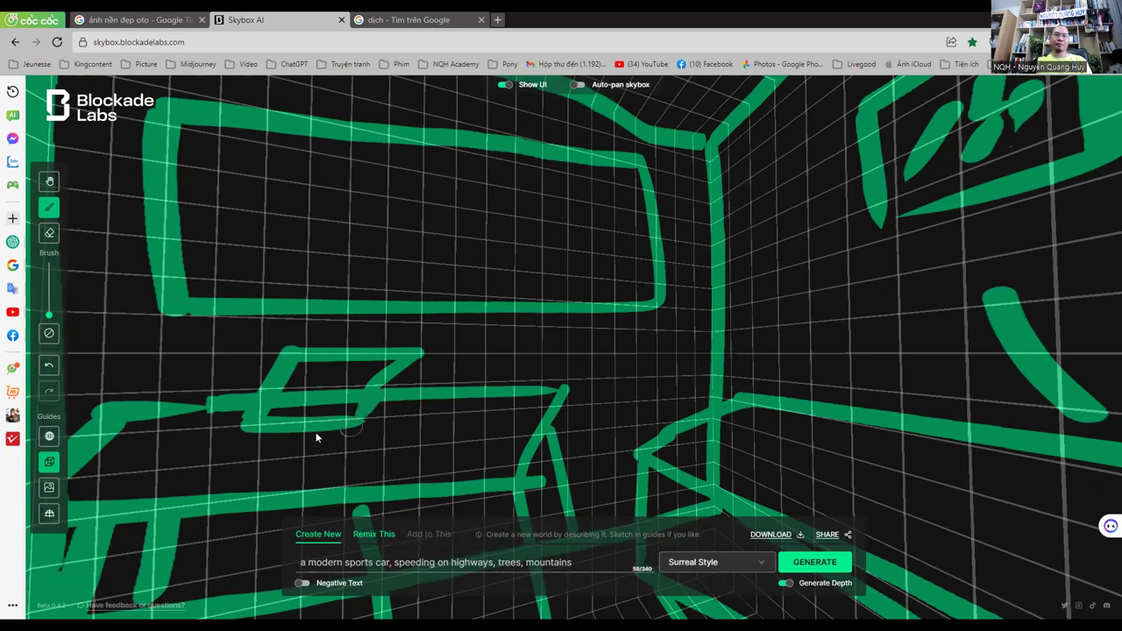
pyautogui.moveTo(251, 433); pyautogui.dragTo(358, 474)
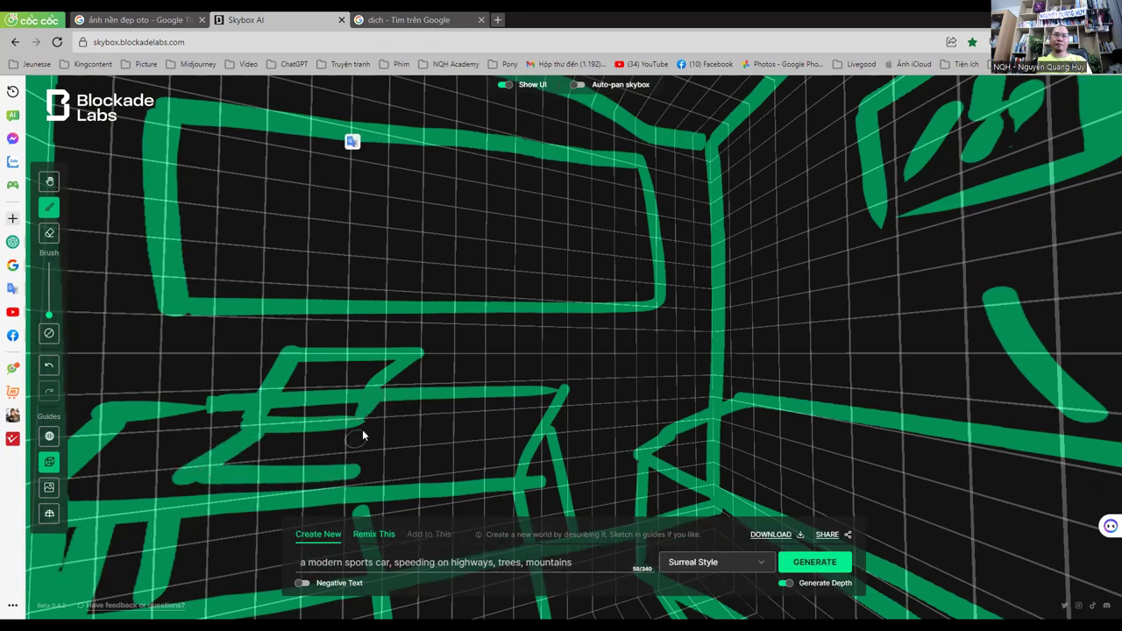
pyautogui.moveTo(369, 417); pyautogui.dragTo(347, 472)
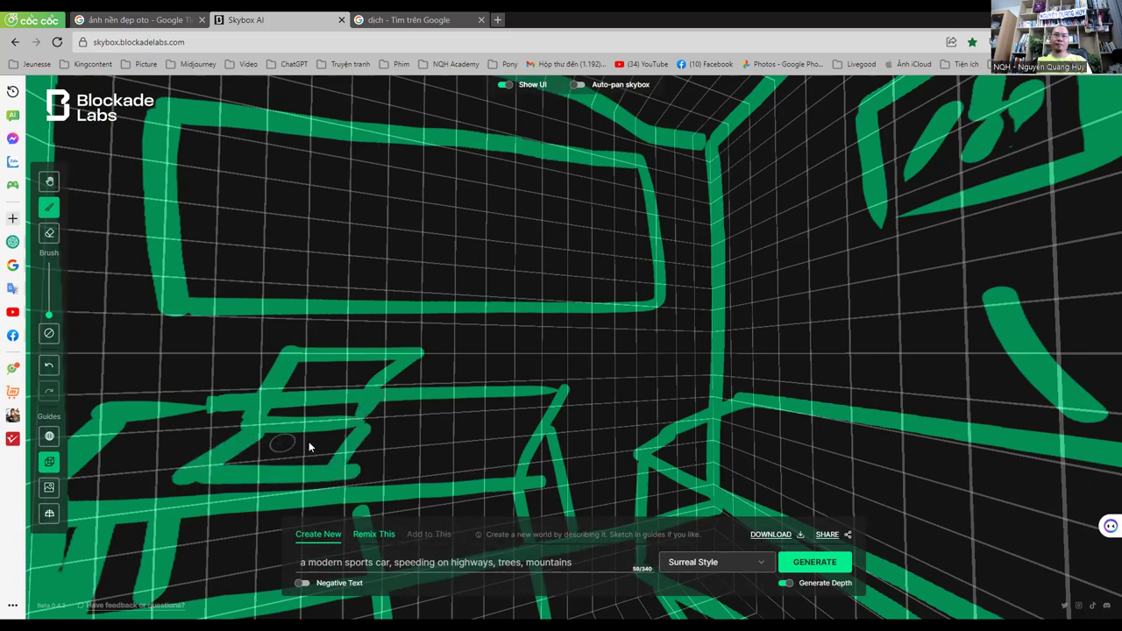
pyautogui.moveTo(263, 447); pyautogui.dragTo(300, 451)
pyautogui.press('h')
pyautogui.moveTo(376, 421); pyautogui.dragTo(572, 312)
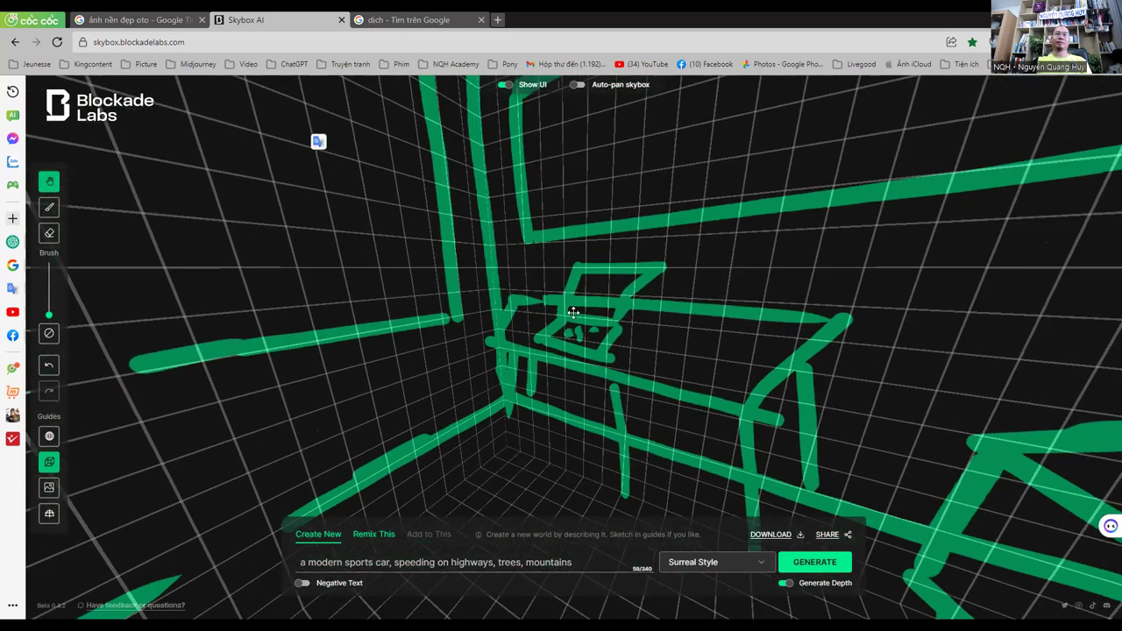
pyautogui.press('b')
pyautogui.moveTo(579, 302)
pyautogui.mouseDown()
pyautogui.moveTo(596, 289)
pyautogui.moveTo(614, 327)
pyautogui.mouseUp()
# Step: Draw two horizontal shelf lines and a tall shelf outline on another wall
pyautogui.press('h')
pyautogui.moveTo(478, 375)
pyautogui.mouseDown()
pyautogui.moveTo(692, 370)
pyautogui.moveTo(298, 299)
pyautogui.mouseUp()
pyautogui.moveTo(534, 249)
pyautogui.mouseDown()
pyautogui.moveTo(500, 260)
pyautogui.moveTo(566, 258)
pyautogui.mouseUp()
pyautogui.press('b')
pyautogui.moveTo(298, 261); pyautogui.dragTo(531, 235)
pyautogui.press('h')
pyautogui.moveTo(464, 226)
pyautogui.mouseDown()
pyautogui.moveTo(549, 220)
pyautogui.moveTo(546, 145)
pyautogui.mouseUp()
pyautogui.press('b')
pyautogui.moveTo(355, 139)
pyautogui.mouseDown()
pyautogui.moveTo(399, 144)
pyautogui.moveTo(386, 478)
pyautogui.mouseUp()
# Step: Sketch the bookshelf outline with uprights and shelf lines on the left wall
pyautogui.moveTo(405, 154)
pyautogui.mouseDown()
pyautogui.moveTo(580, 159)
pyautogui.moveTo(586, 408)
pyautogui.mouseUp()
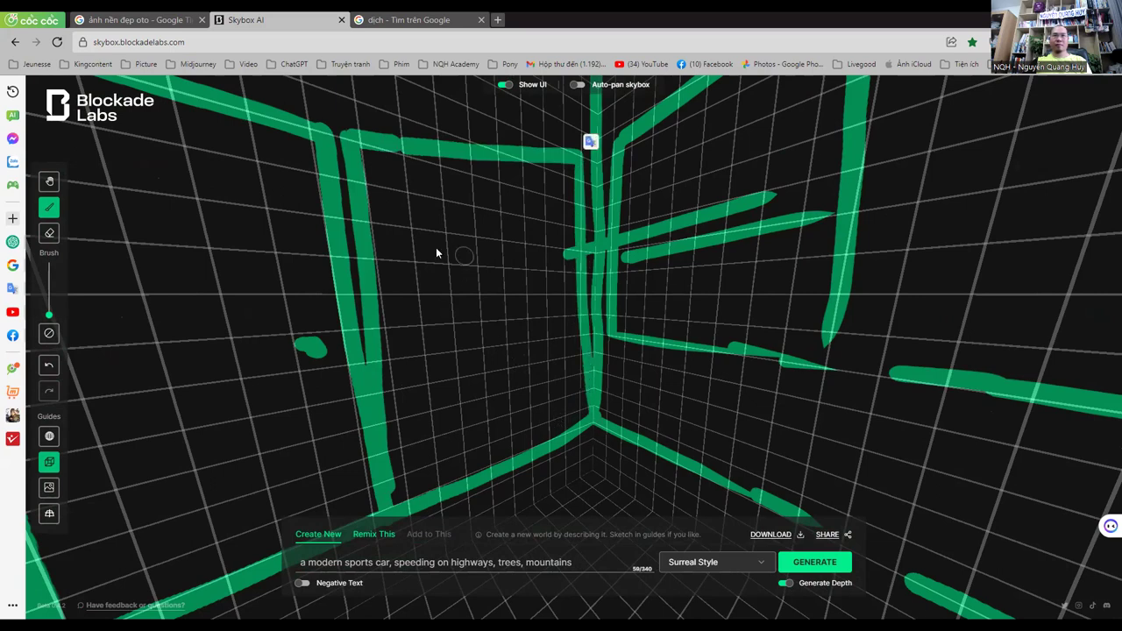
pyautogui.moveTo(431, 167); pyautogui.dragTo(449, 336)
pyautogui.moveTo(450, 283)
pyautogui.mouseDown()
pyautogui.moveTo(577, 279)
pyautogui.moveTo(537, 413)
pyautogui.mouseUp()
pyautogui.moveTo(449, 383); pyautogui.dragTo(395, 395)
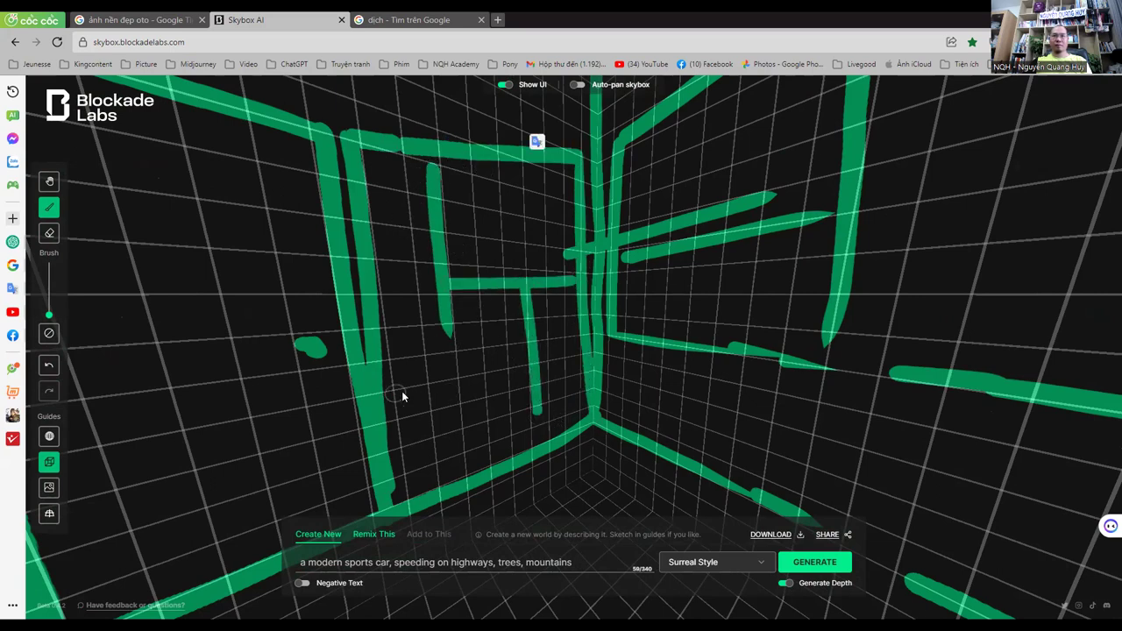
pyautogui.moveTo(453, 335)
pyautogui.mouseDown()
pyautogui.moveTo(451, 414)
pyautogui.moveTo(526, 380)
pyautogui.mouseUp()
pyautogui.moveTo(512, 171); pyautogui.dragTo(525, 256)
pyautogui.moveTo(597, 376); pyautogui.dragTo(544, 380)
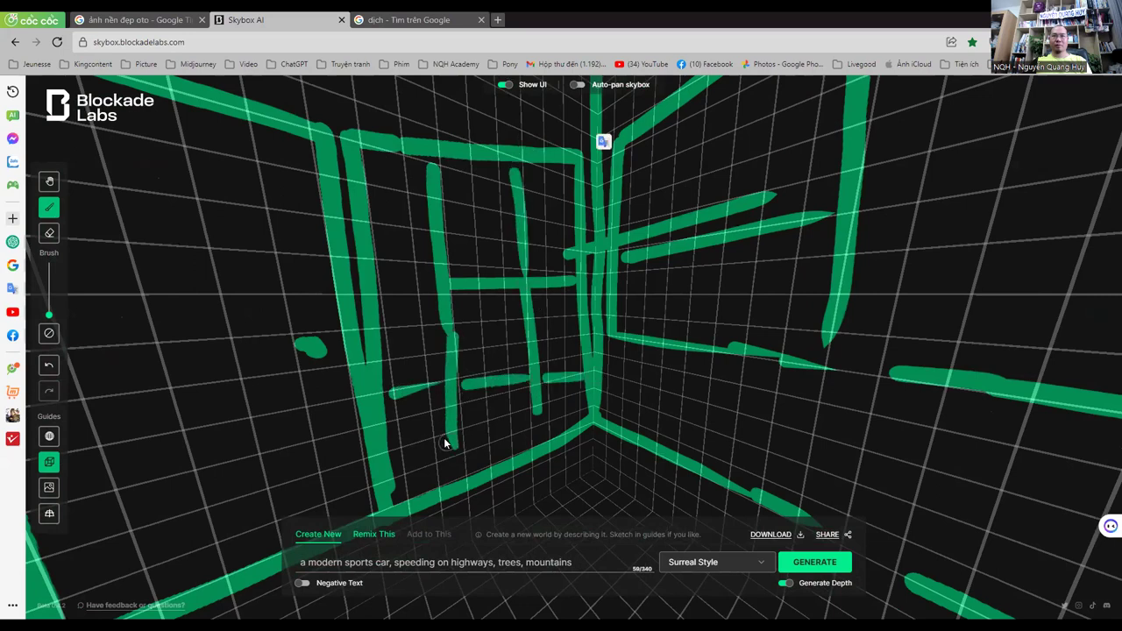
# Step: Fill the top, middle and bottom shelves with short vertical book strokes
pyautogui.moveTo(499, 207)
pyautogui.mouseDown()
pyautogui.moveTo(518, 270)
pyautogui.moveTo(564, 226)
pyautogui.moveTo(596, 256)
pyautogui.mouseUp()
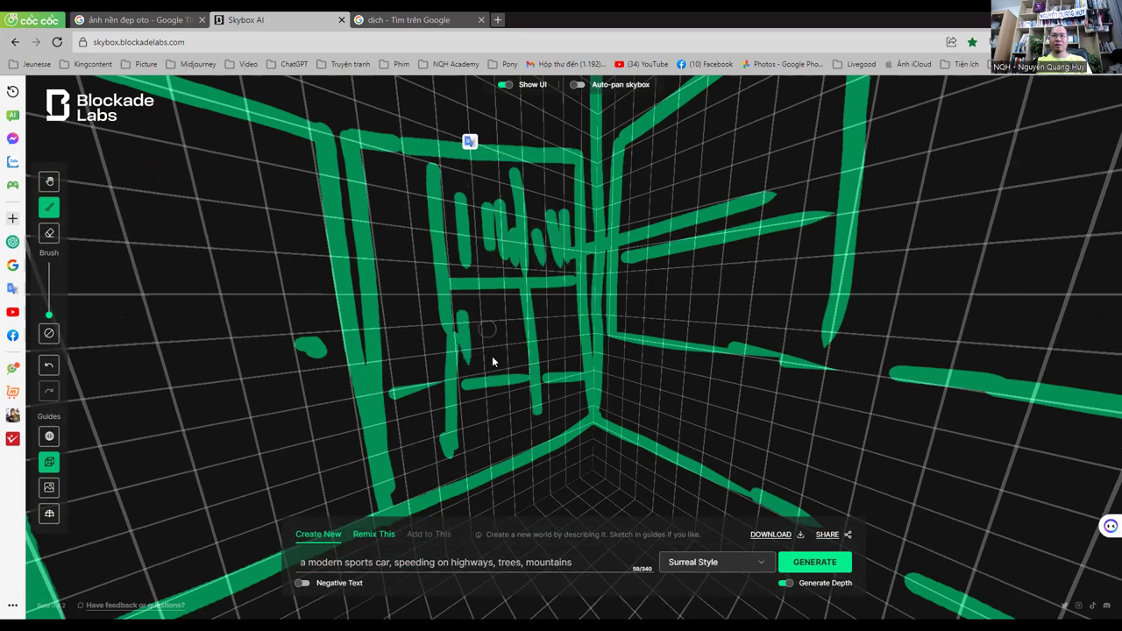
pyautogui.moveTo(457, 312); pyautogui.dragTo(525, 361)
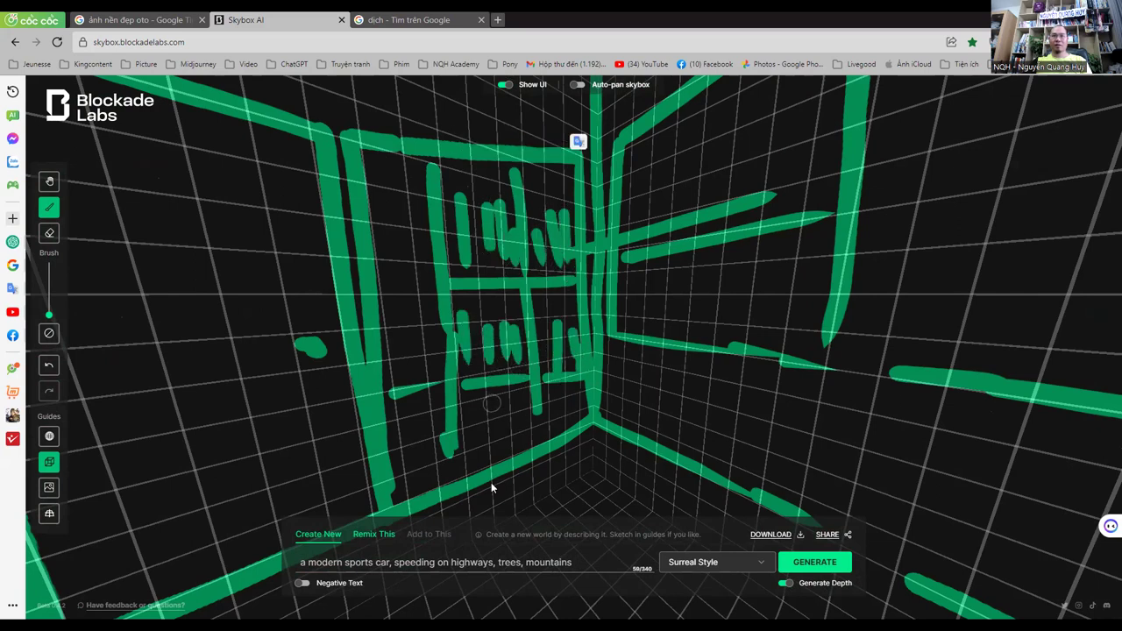
pyautogui.moveTo(552, 400)
pyautogui.mouseDown()
pyautogui.moveTo(468, 428)
pyautogui.moveTo(468, 460)
pyautogui.mouseUp()
pyautogui.click(412, 432)
pyautogui.moveTo(414, 290); pyautogui.dragTo(403, 360)
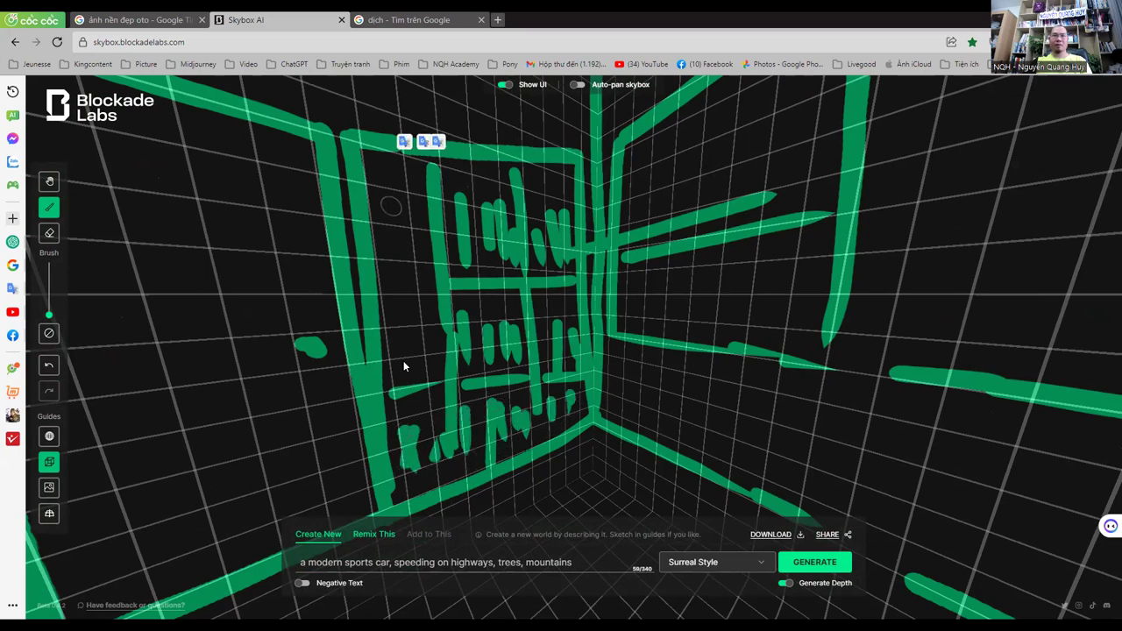
pyautogui.moveTo(386, 200); pyautogui.dragTo(415, 303)
pyautogui.moveTo(421, 263); pyautogui.dragTo(425, 364)
pyautogui.moveTo(523, 294); pyautogui.dragTo(520, 351)
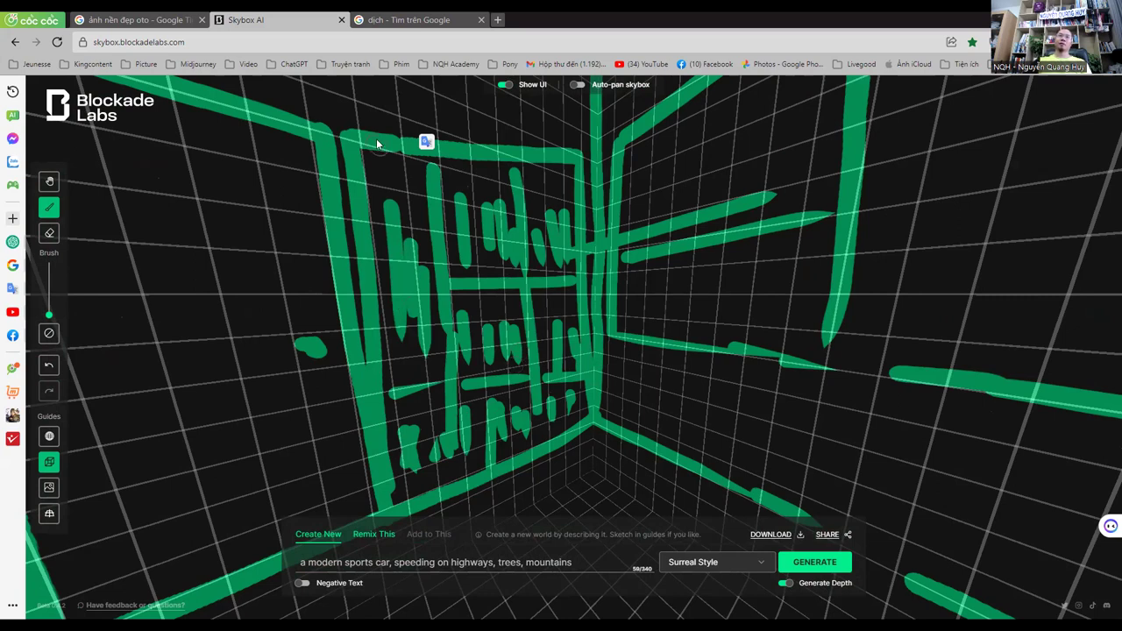
# Step: Clear the old sports-car prompt from the prompt box
pyautogui.click(333, 130)
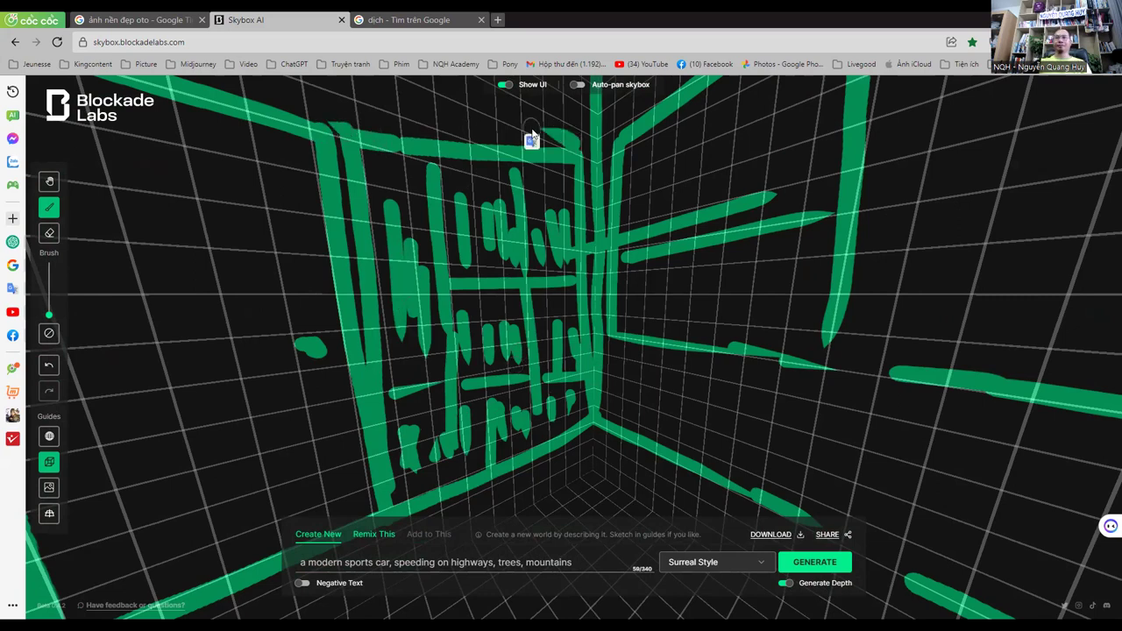
pyautogui.click(517, 561)
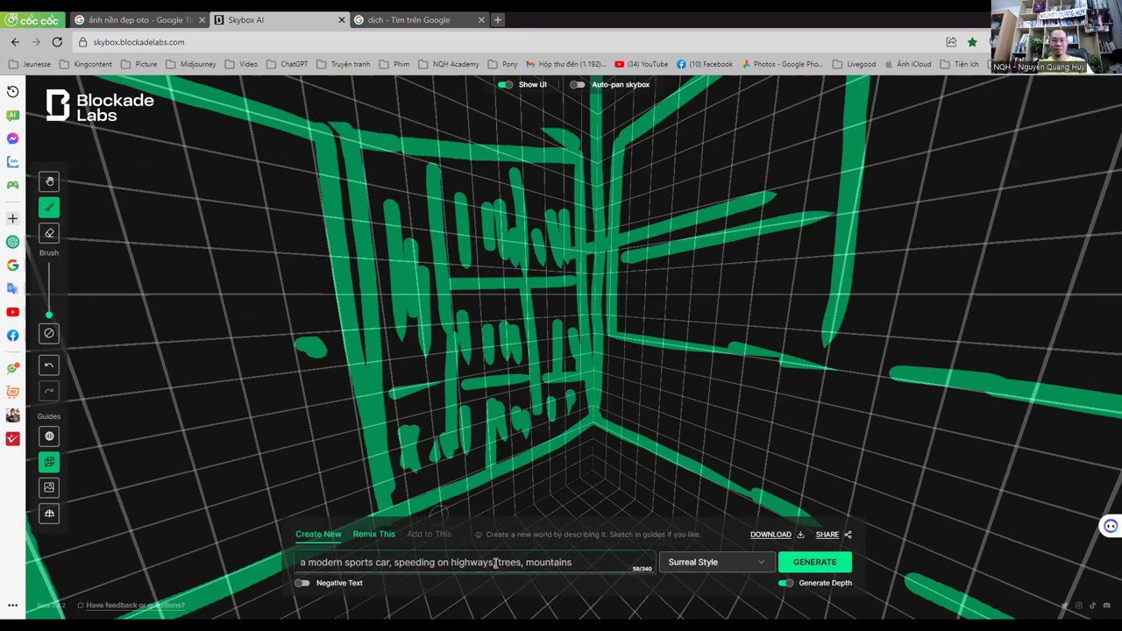
pyautogui.hotkey('ctrl', 'a')
pyautogui.press('BackSpace')
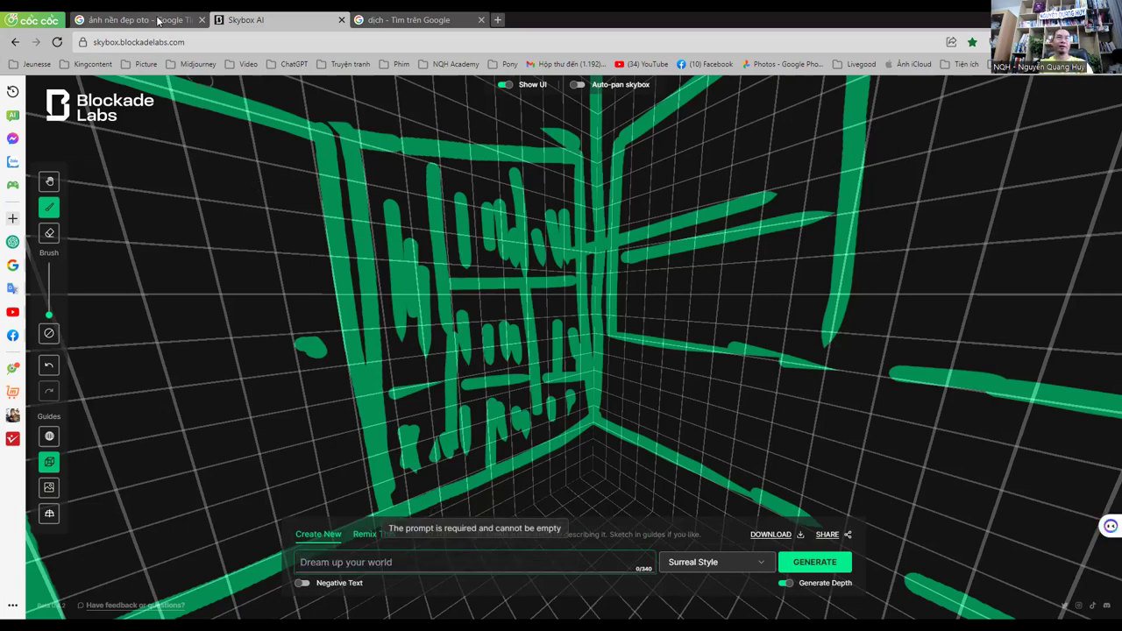
# Step: Translate a Vietnamese small-bedroom description into English in Google Translate and select the result
pyautogui.click(404, 16)
pyautogui.tripleClick(271, 263)
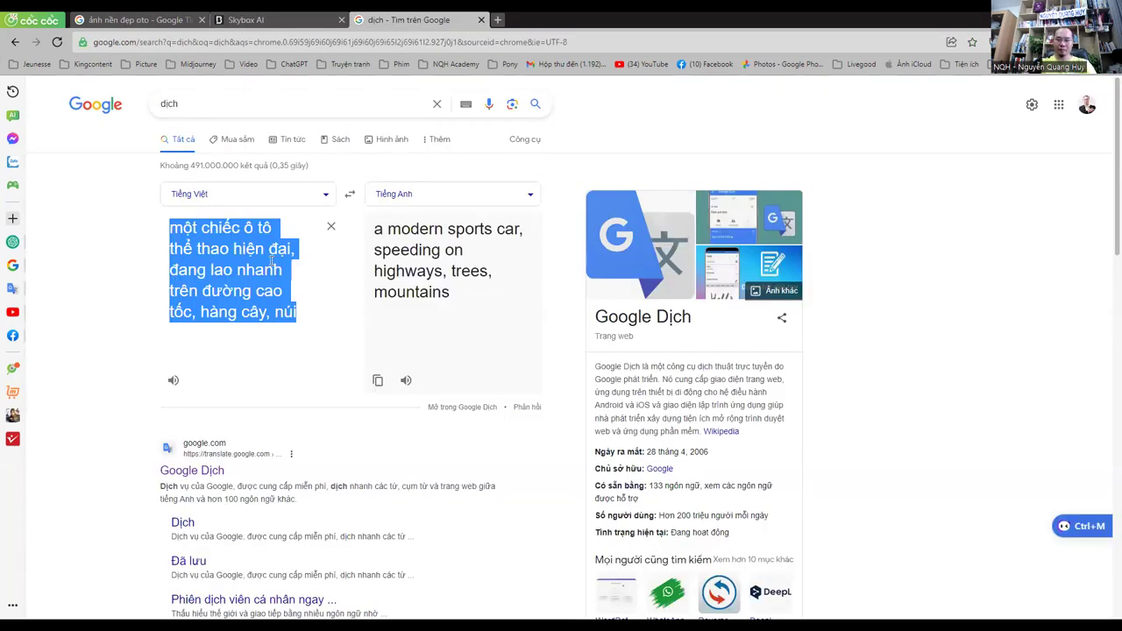
pyautogui.write('một căn p')
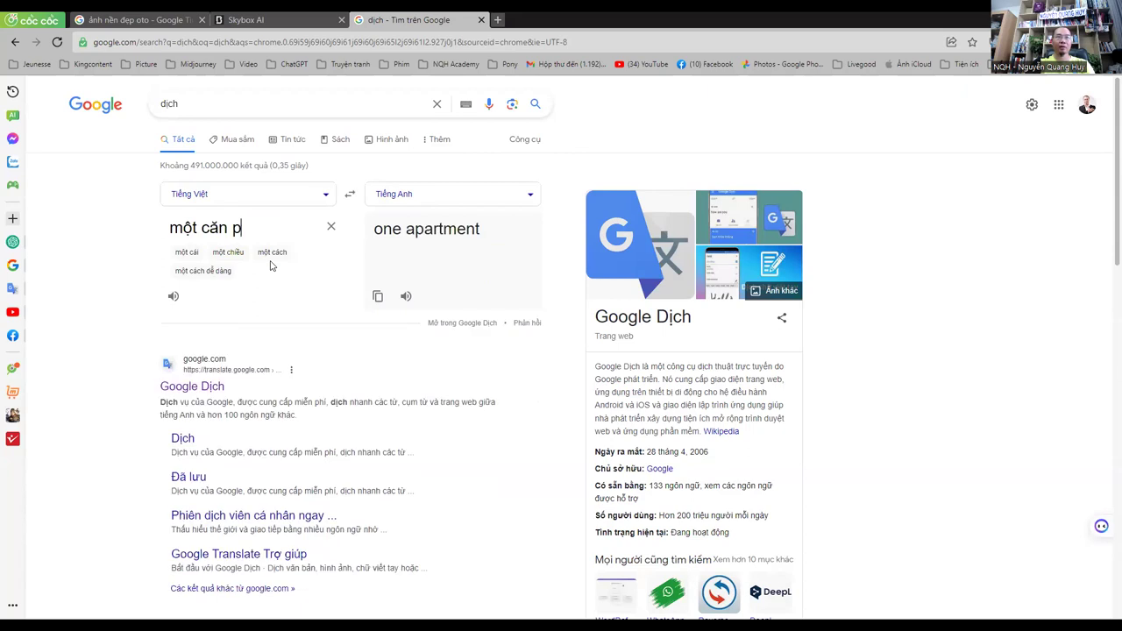
pyautogui.write('hong')
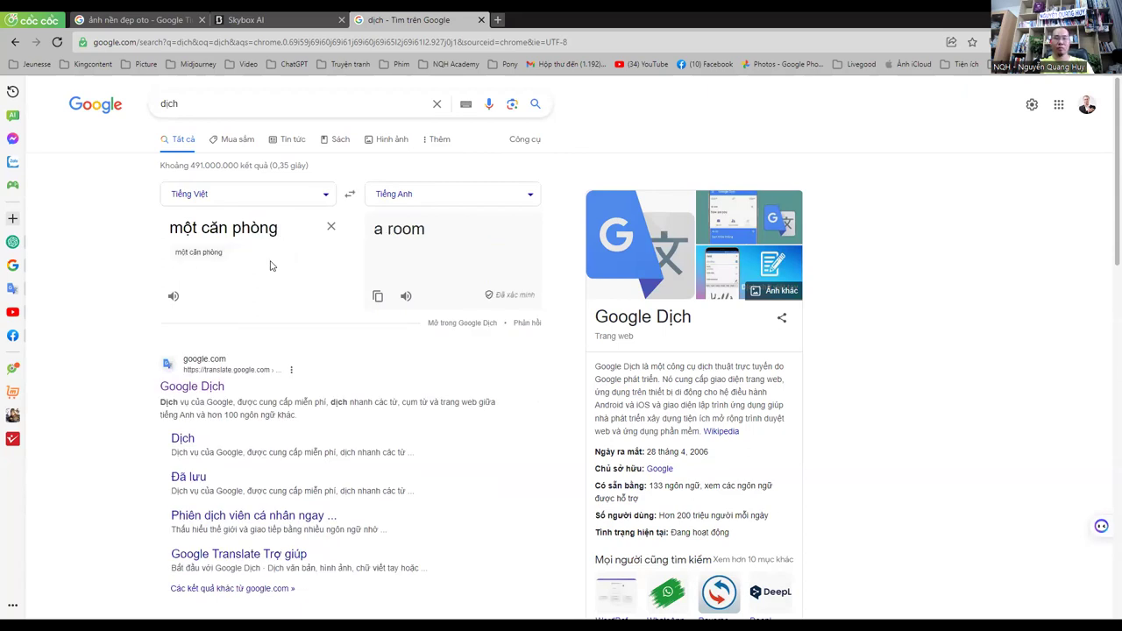
pyautogui.write(' ngủ n')
pyautogui.write('hỏ,')
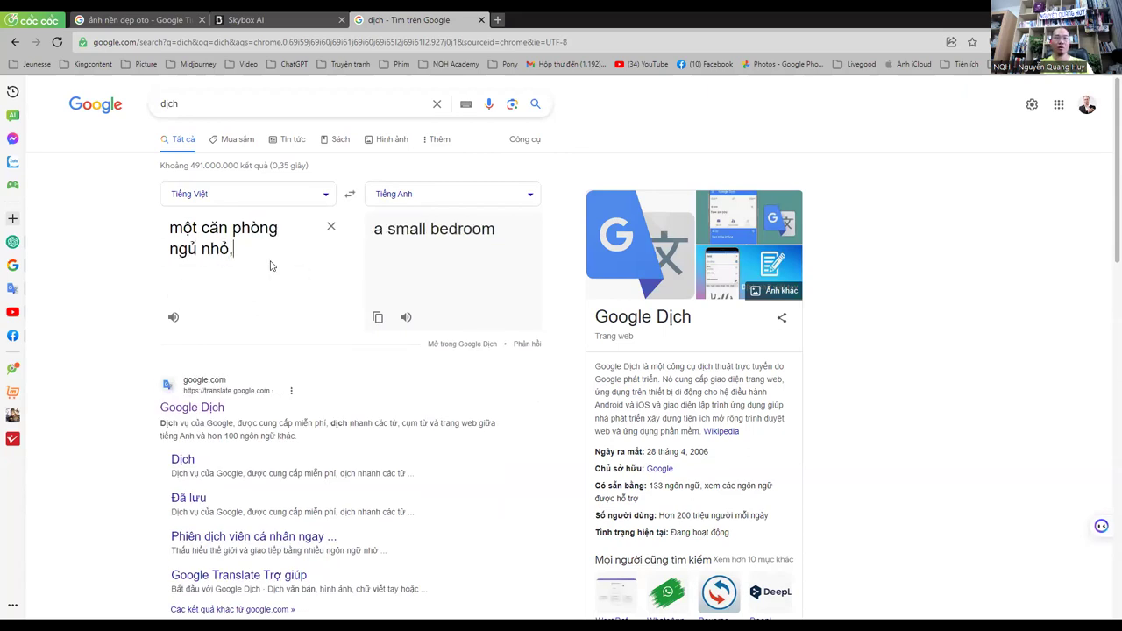
pyautogui.write('ó ')
pyautogui.write('ủ sách,')
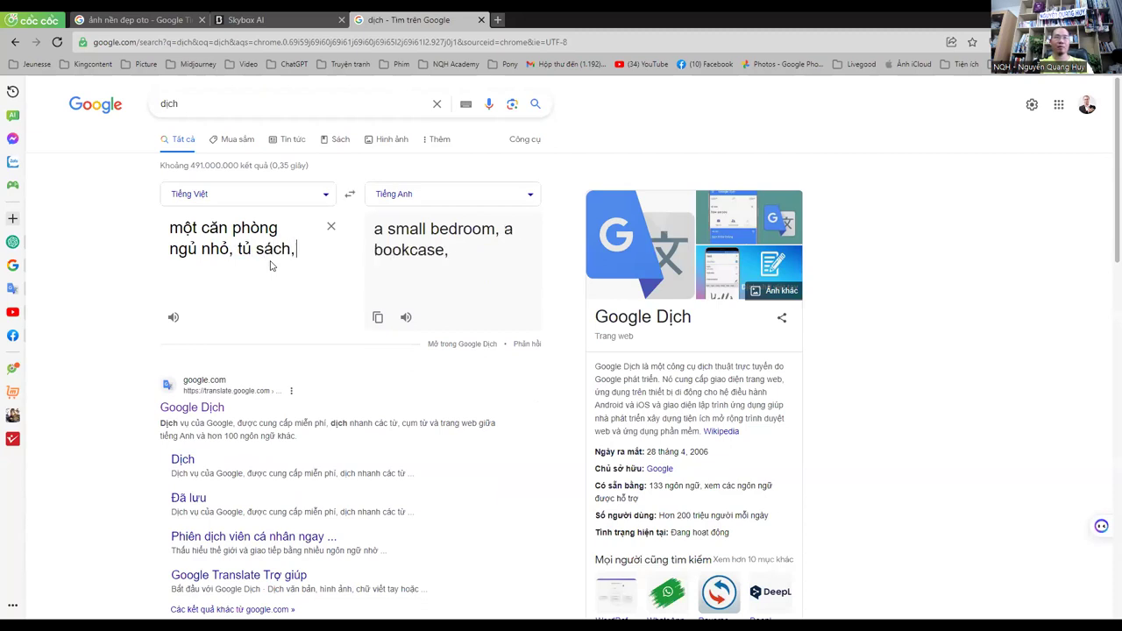
pyautogui.write(' ba')
pyautogui.write('làm viêc')
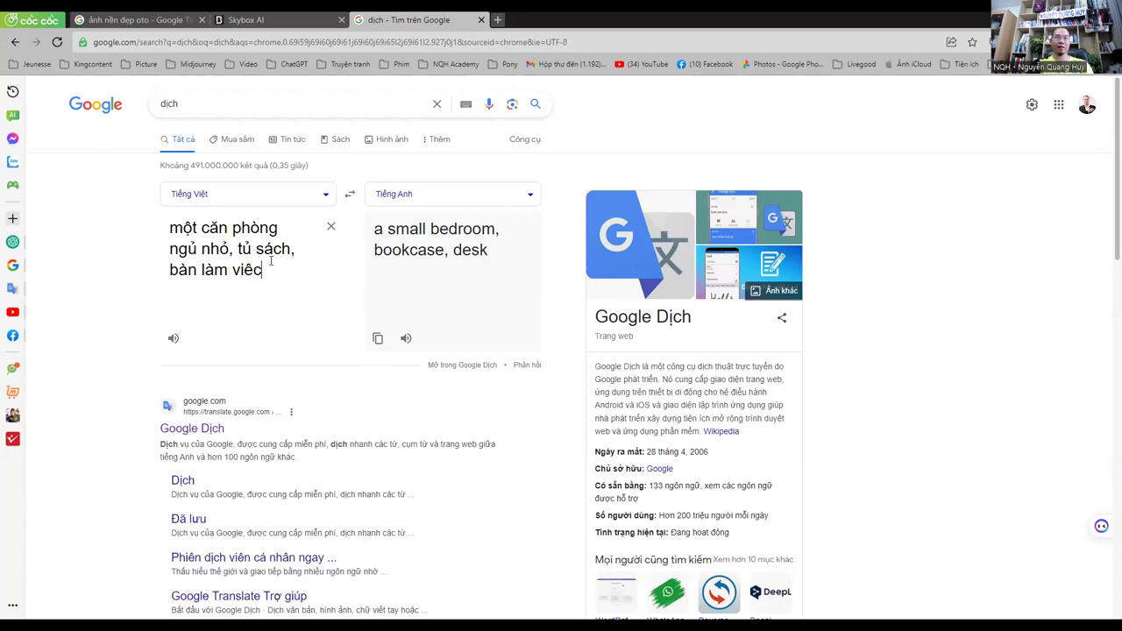
pyautogui.write('ườ')
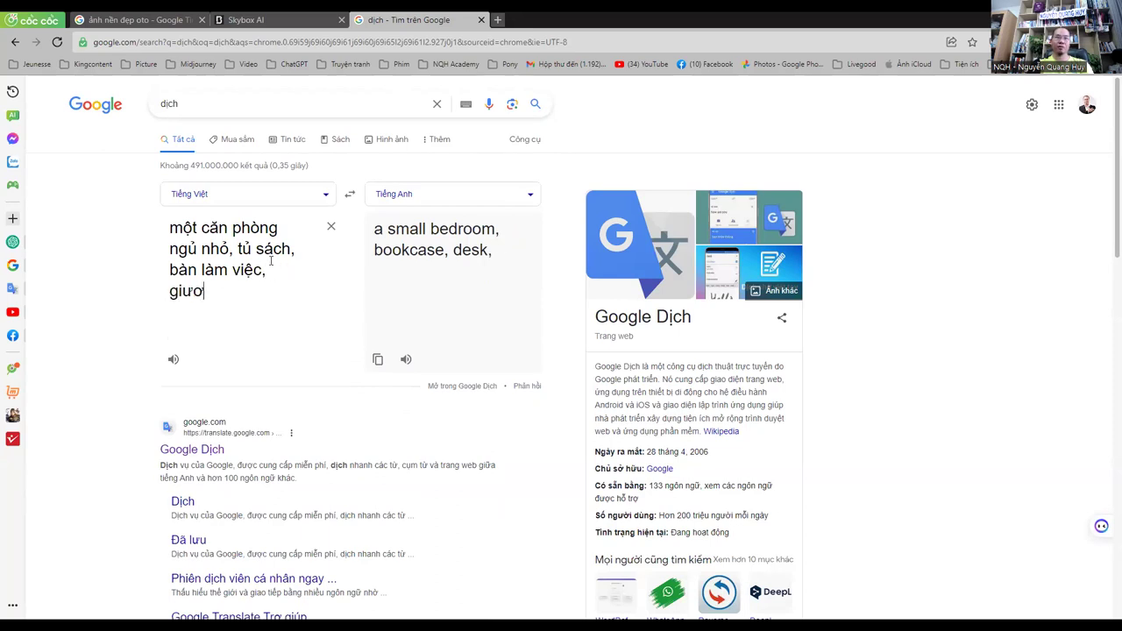
pyautogui.write('ng ngủ,')
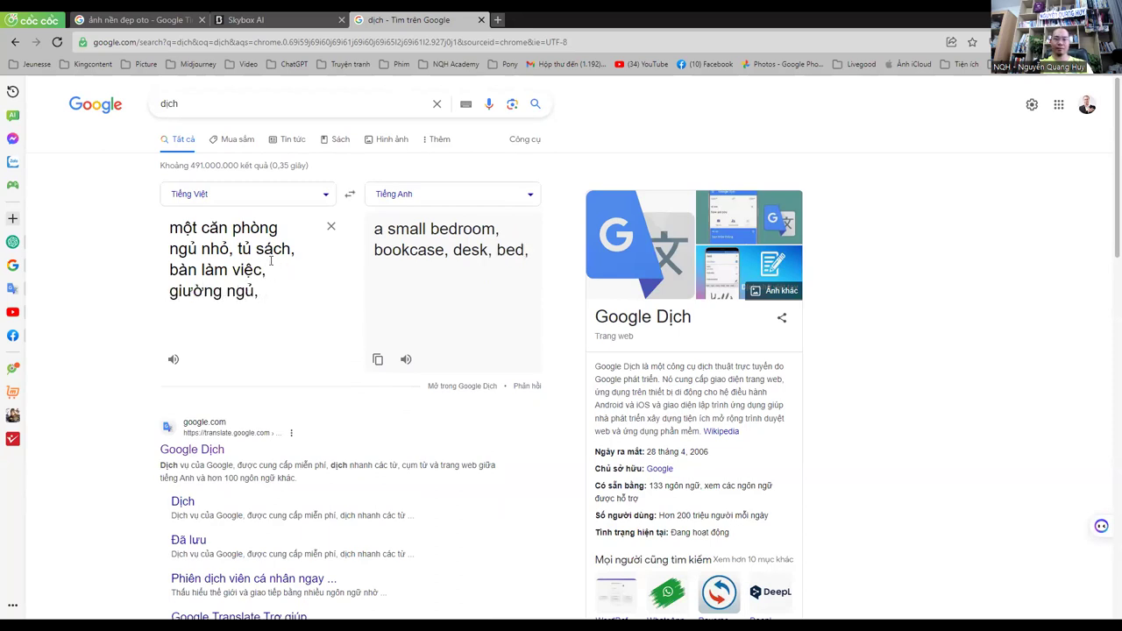
pyautogui.write(' cửa sổ lớn')
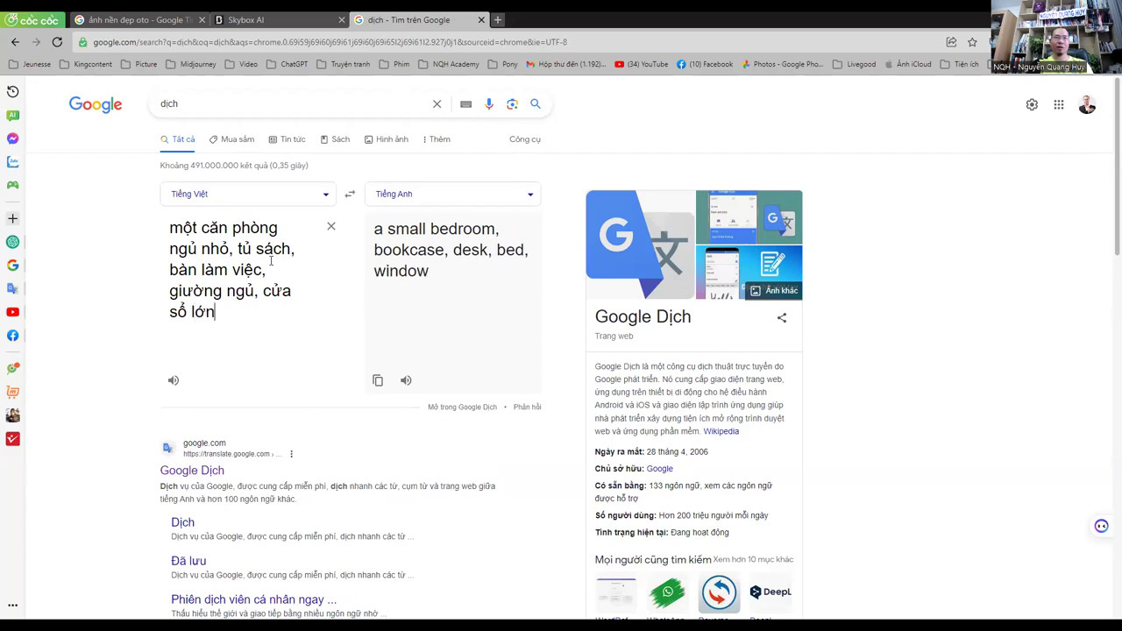
pyautogui.write(', ')
pyautogui.write('tranh treo tường,')
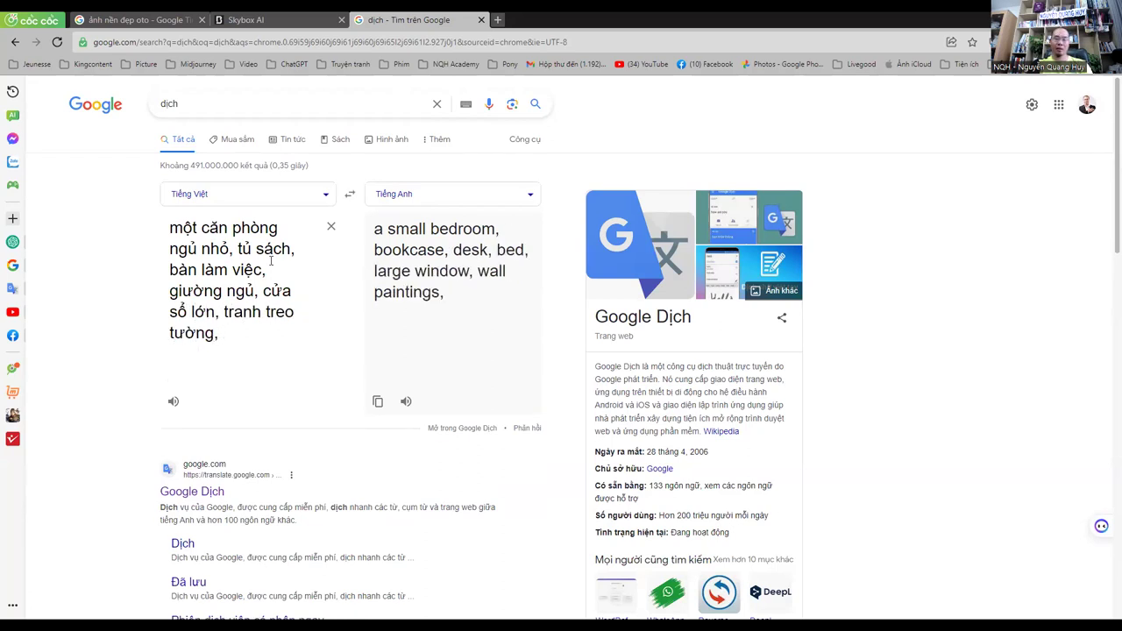
pyautogui.write(' laptop')
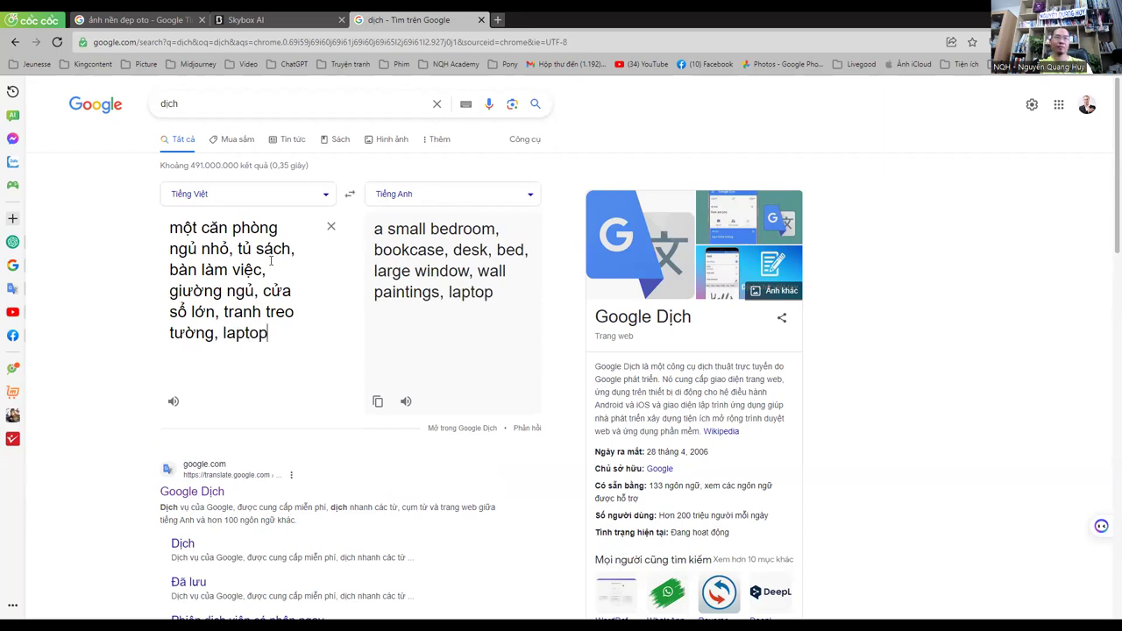
pyautogui.write(' trên')
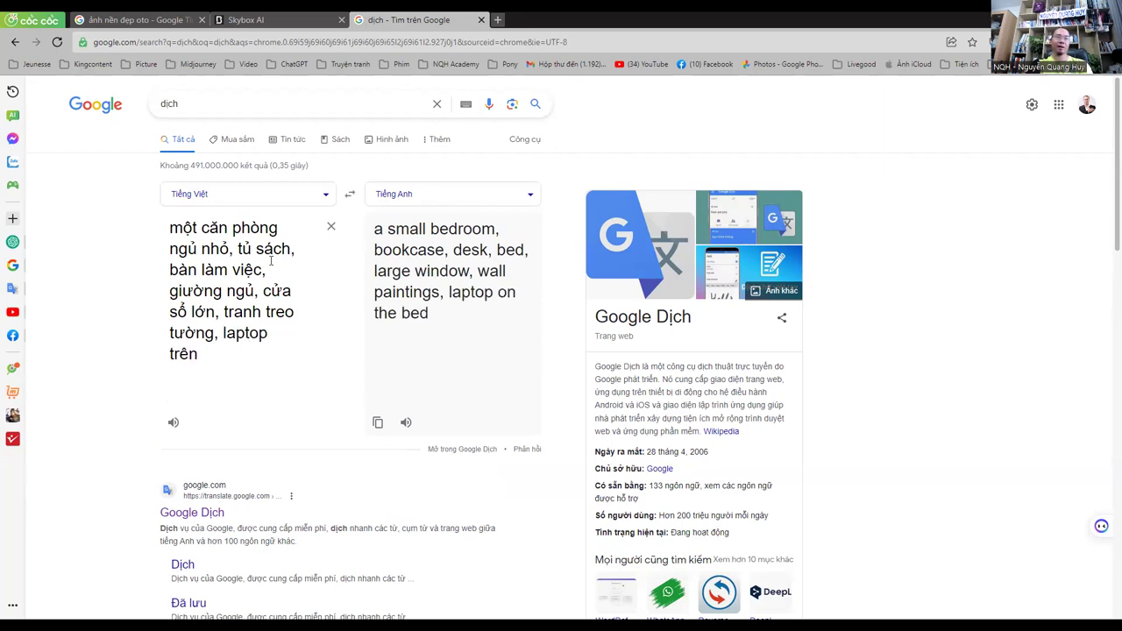
pyautogui.write(' mặt bàn,')
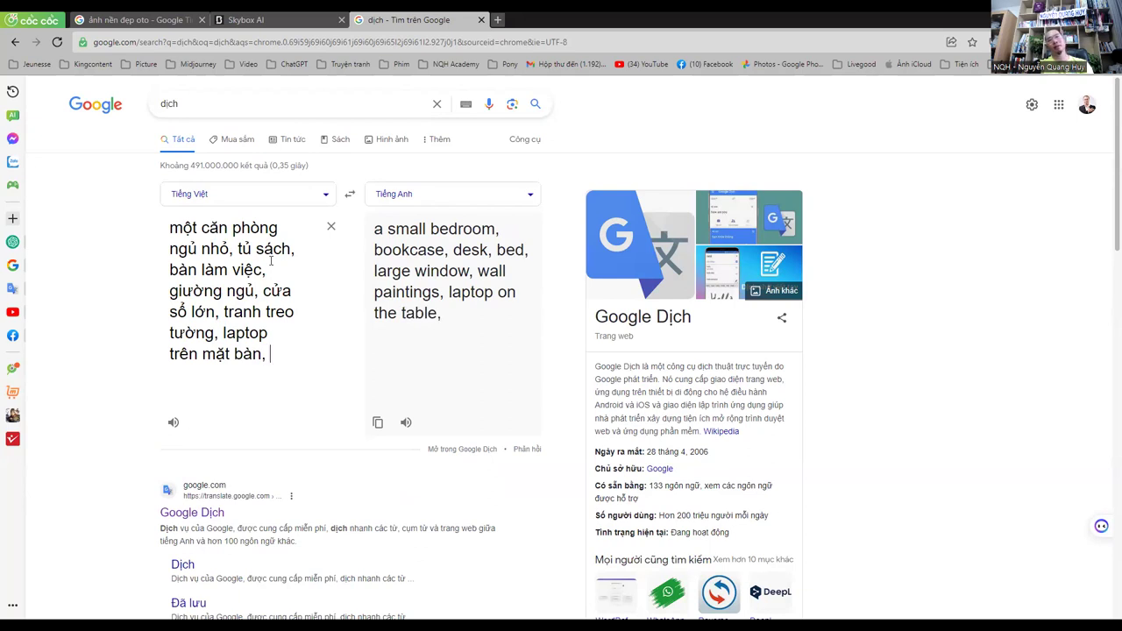
pyautogui.write(' ủ tuần')
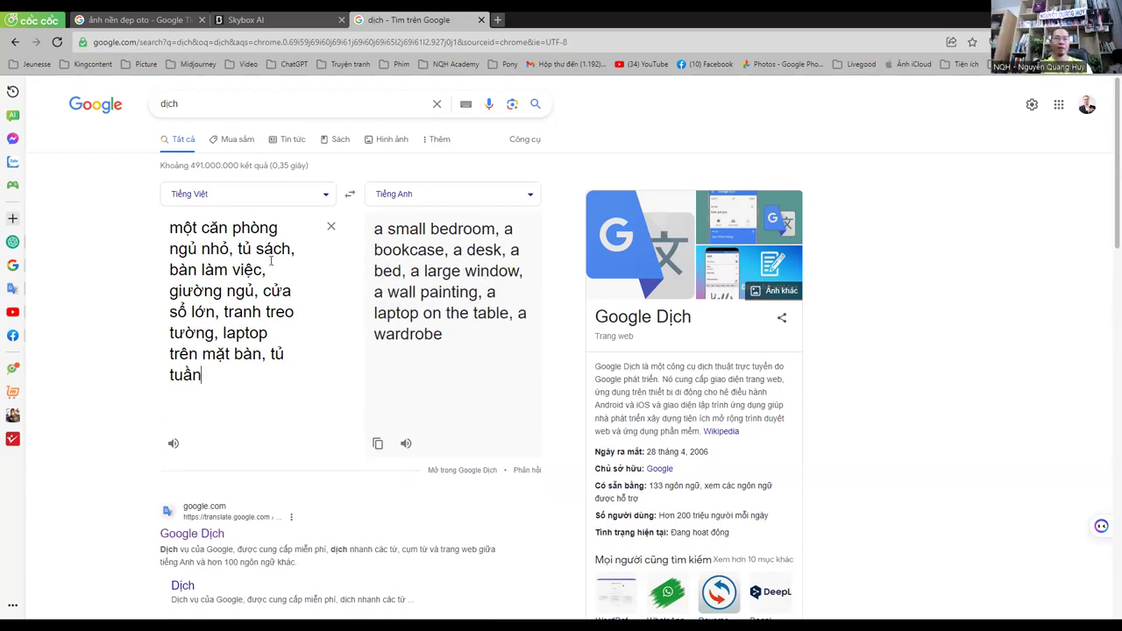
pyautogui.press('BackSpace')
pyautogui.press('BackSpace')
pyautogui.write('quâ')
pyautogui.write('n')
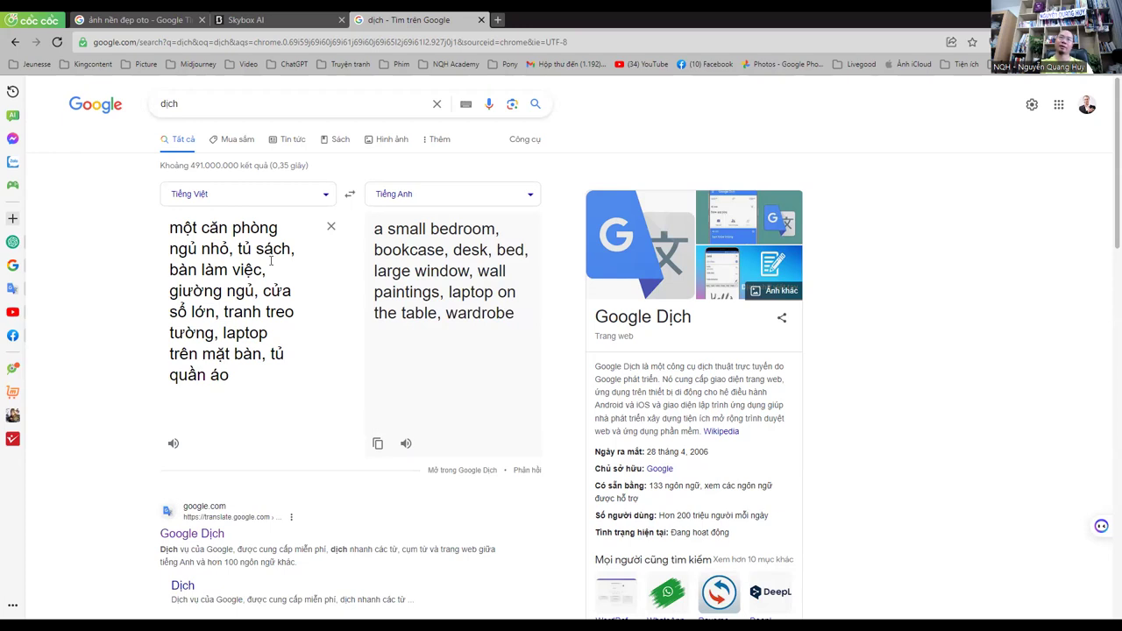
pyautogui.moveTo(374, 227)
pyautogui.mouseDown()
pyautogui.moveTo(572, 333)
pyautogui.moveTo(373, 227)
pyautogui.mouseUp()
pyautogui.hotkey('ctrl', 'c')
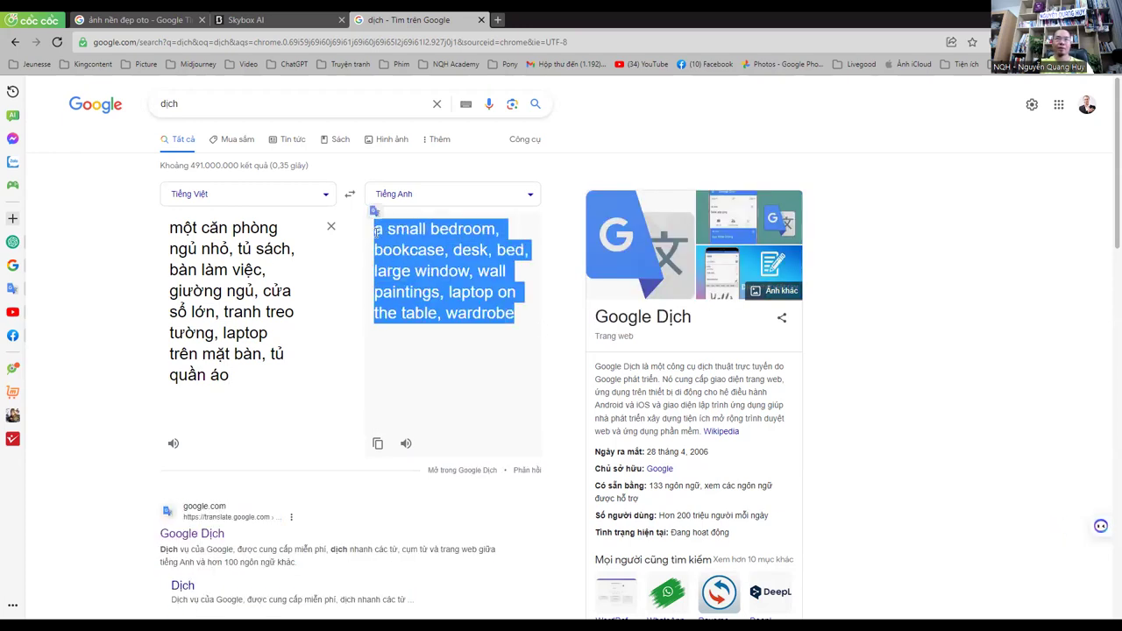
# Step: Paste the English bedroom description as the prompt and generate it in Fantasy Lands style
pyautogui.click(303, 20)
pyautogui.click(415, 559)
pyautogui.hotkey('ctrl', 'v')
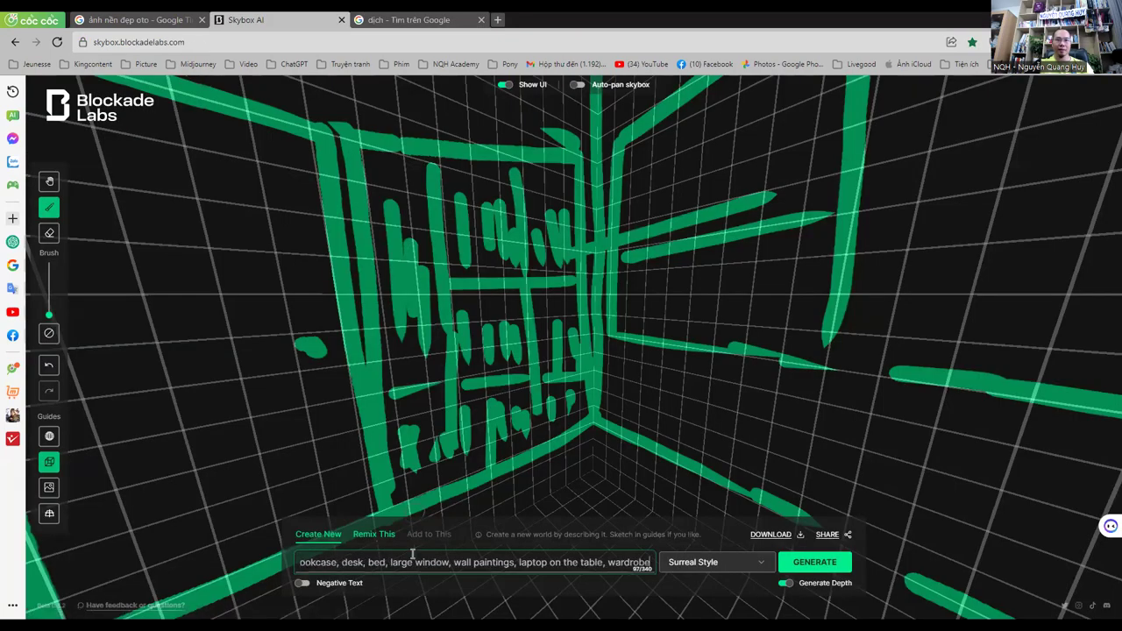
pyautogui.click(705, 568)
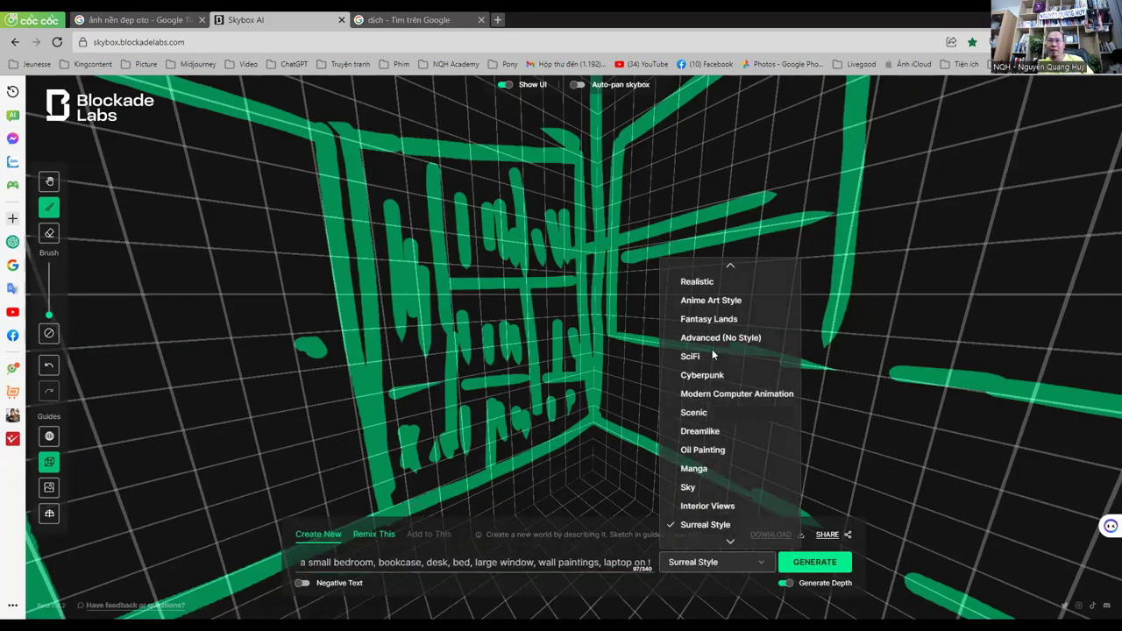
pyautogui.click(713, 319)
pyautogui.click(815, 562)
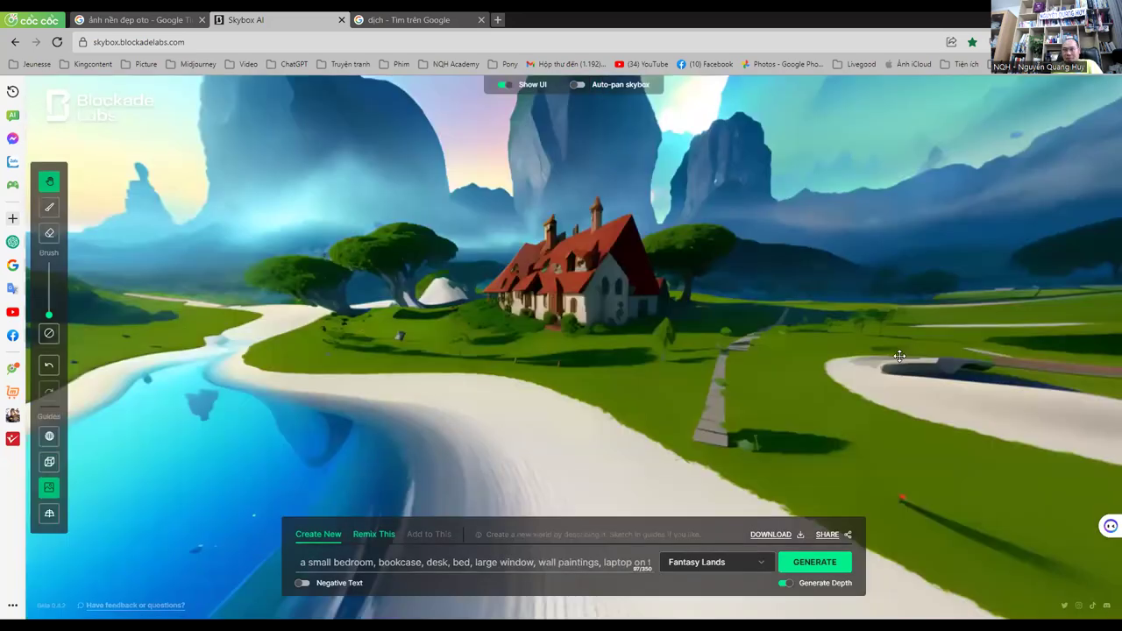
pyautogui.moveTo(702, 298)
pyautogui.mouseDown()
pyautogui.moveTo(476, 312)
pyautogui.moveTo(358, 351)
pyautogui.moveTo(391, 373)
pyautogui.moveTo(554, 367)
pyautogui.moveTo(456, 363)
pyautogui.mouseUp()
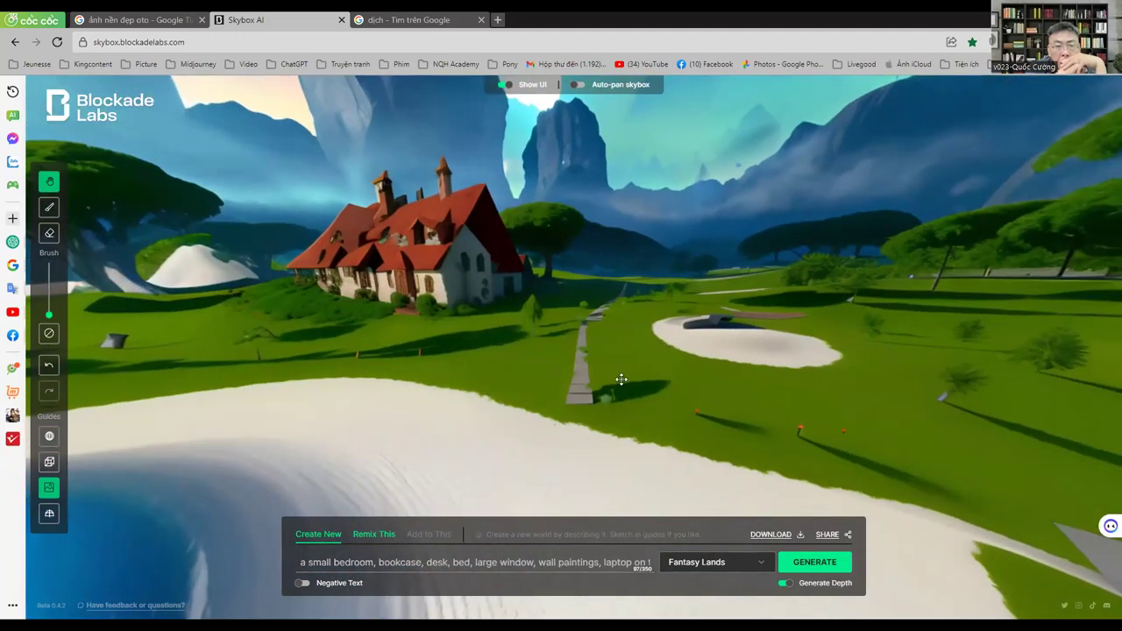
pyautogui.moveTo(621, 378)
pyautogui.mouseDown()
pyautogui.moveTo(420, 368)
pyautogui.moveTo(511, 376)
pyautogui.moveTo(430, 371)
pyautogui.moveTo(310, 449)
pyautogui.moveTo(644, 402)
pyautogui.moveTo(72, 453)
pyautogui.mouseUp()
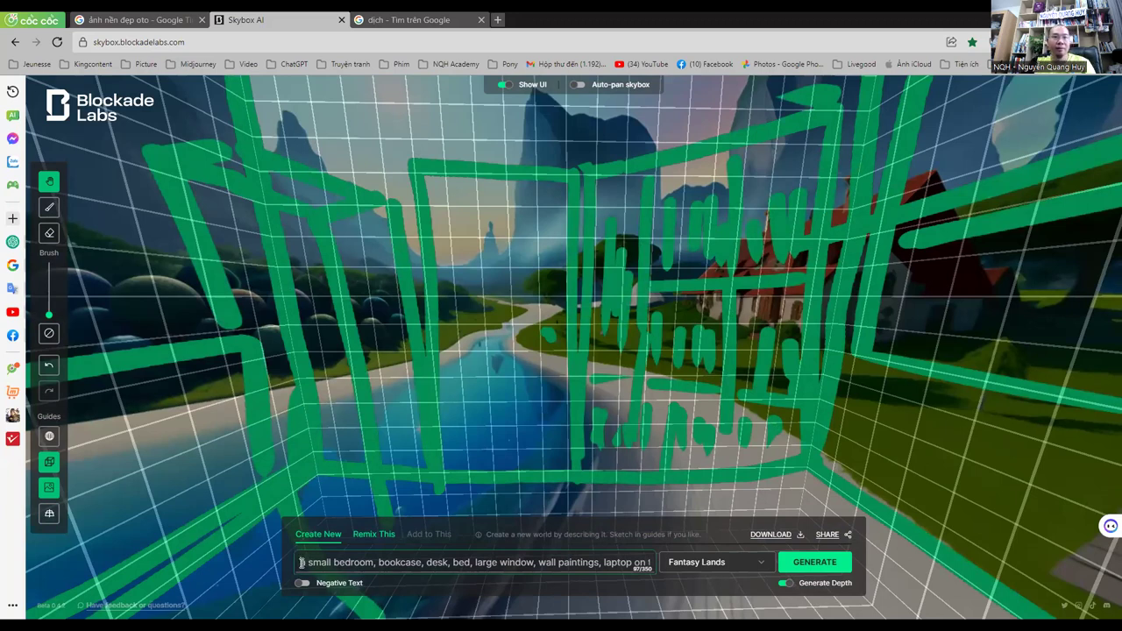
# Step: Start the prompt with 'inside', switch the style to Interior Views, and generate
pyautogui.write('inside')
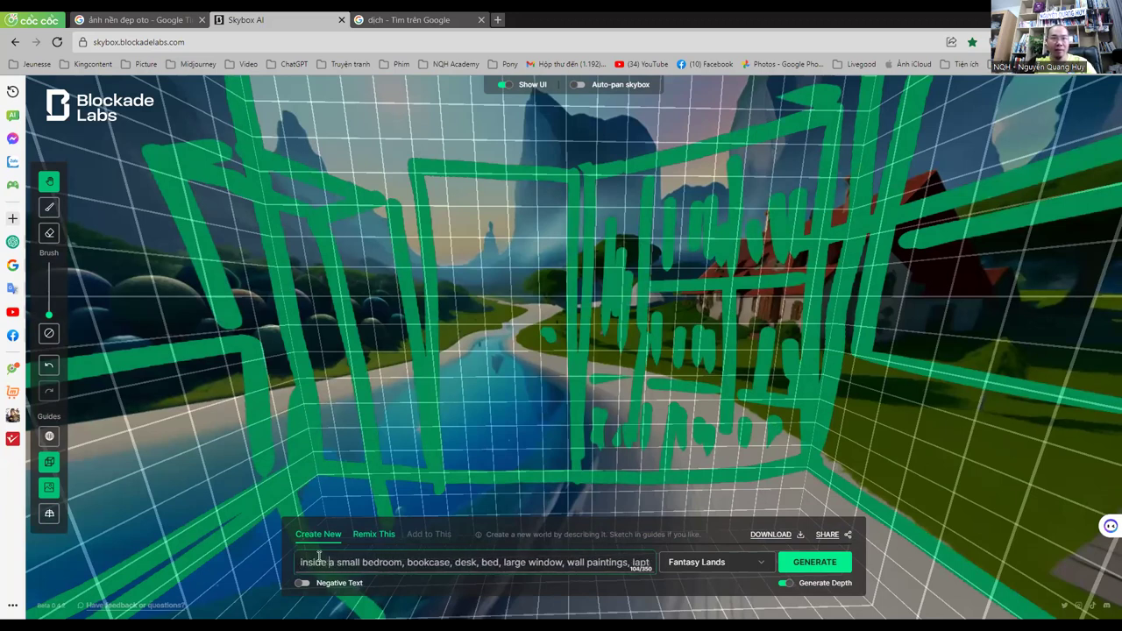
pyautogui.click(710, 570)
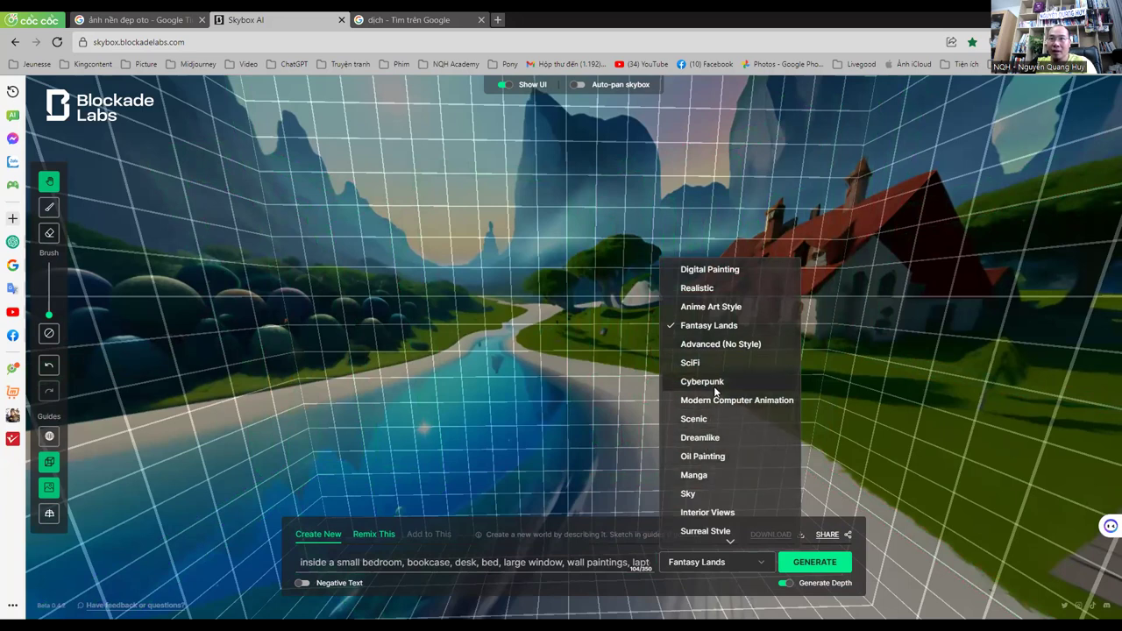
pyautogui.scroll(-1, 726, 455)
pyautogui.scroll(-2, 726, 455)
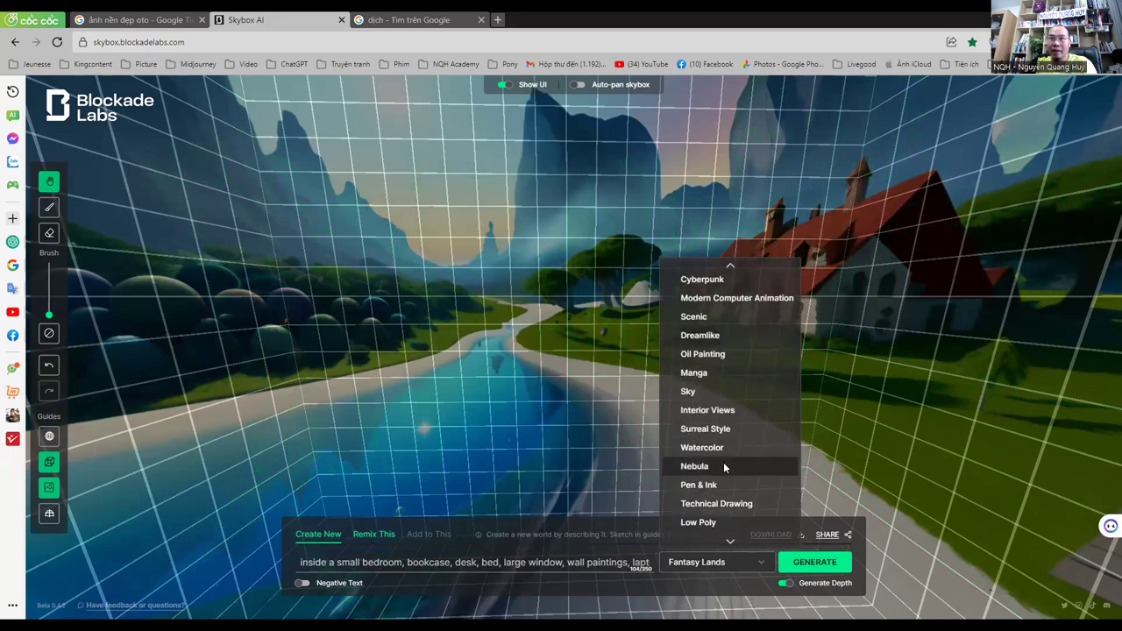
pyautogui.click(720, 410)
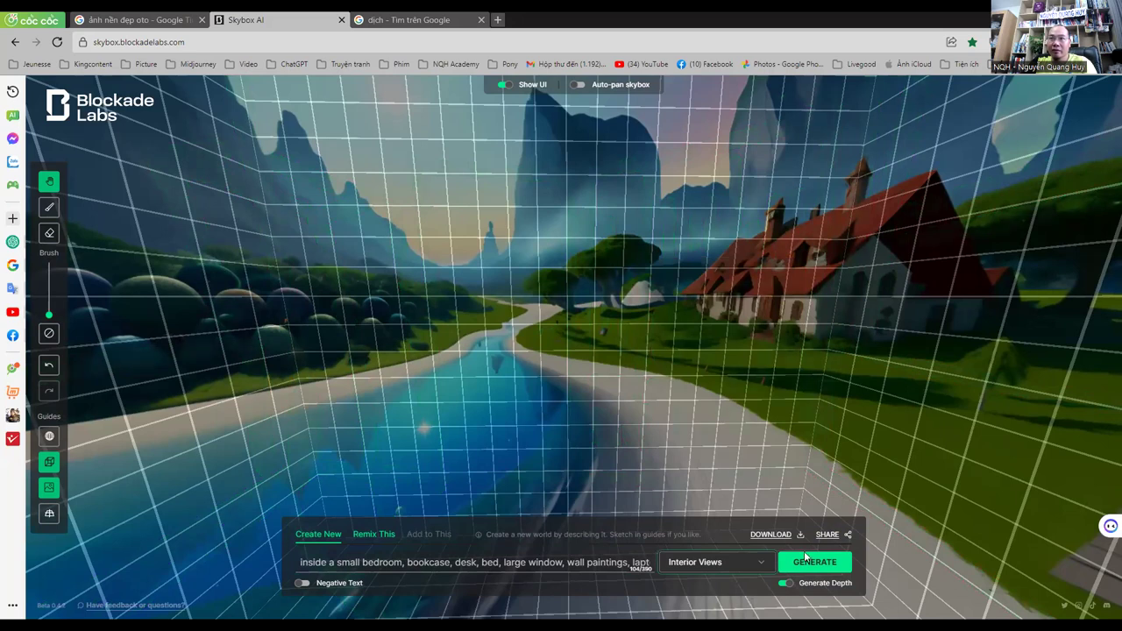
pyautogui.click(806, 559)
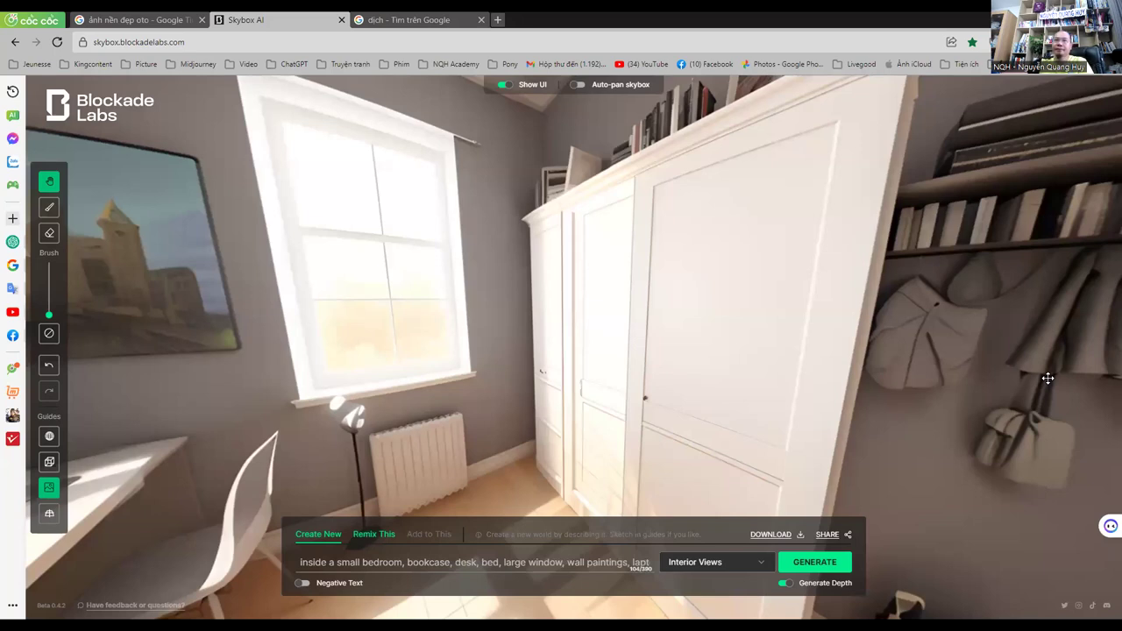
pyautogui.moveTo(644, 254); pyautogui.dragTo(448, 254)
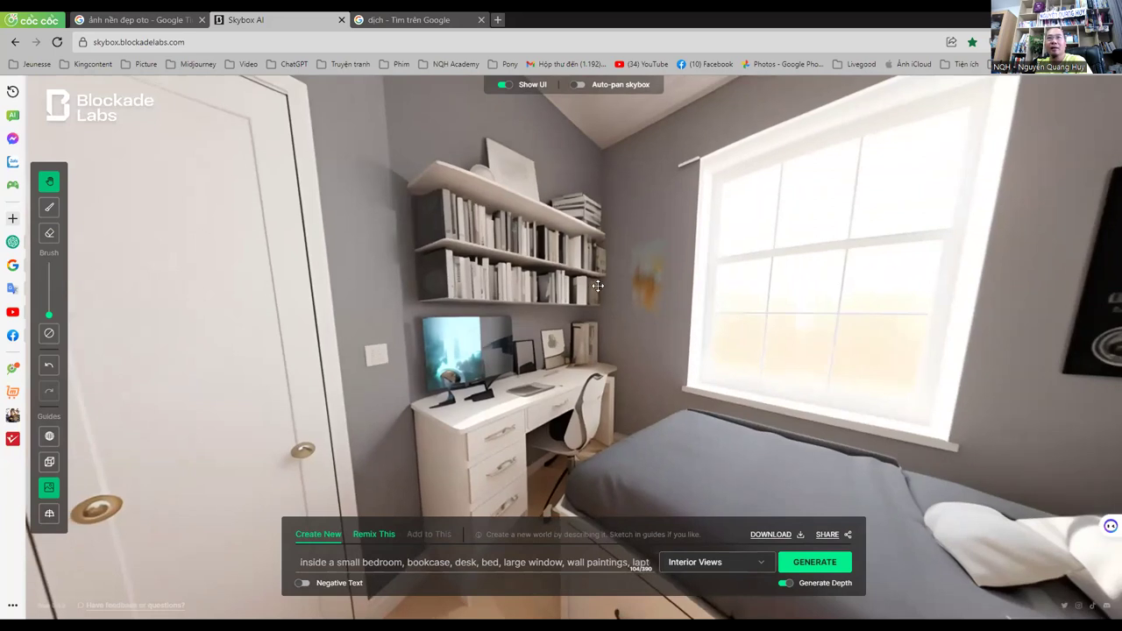
pyautogui.moveTo(482, 197)
pyautogui.mouseDown()
pyautogui.moveTo(490, 321)
pyautogui.moveTo(602, 361)
pyautogui.moveTo(497, 379)
pyautogui.moveTo(796, 397)
pyautogui.moveTo(616, 253)
pyautogui.mouseUp()
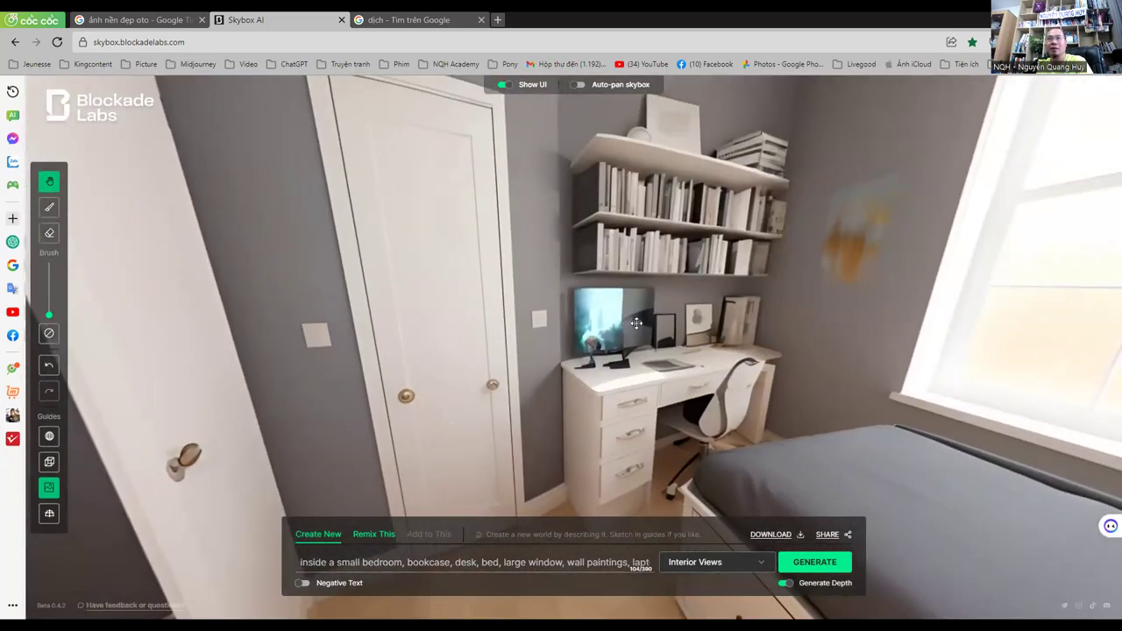
pyautogui.moveTo(637, 323); pyautogui.dragTo(404, 373)
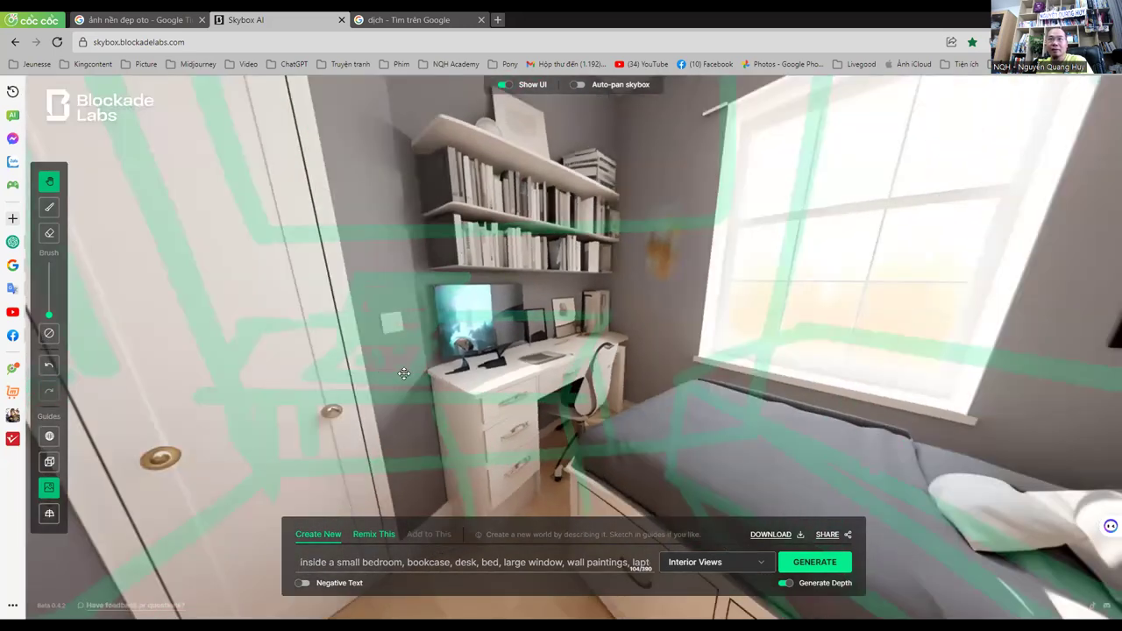
pyautogui.moveTo(544, 438)
pyautogui.mouseDown()
pyautogui.moveTo(499, 524)
pyautogui.moveTo(393, 524)
pyautogui.mouseUp()
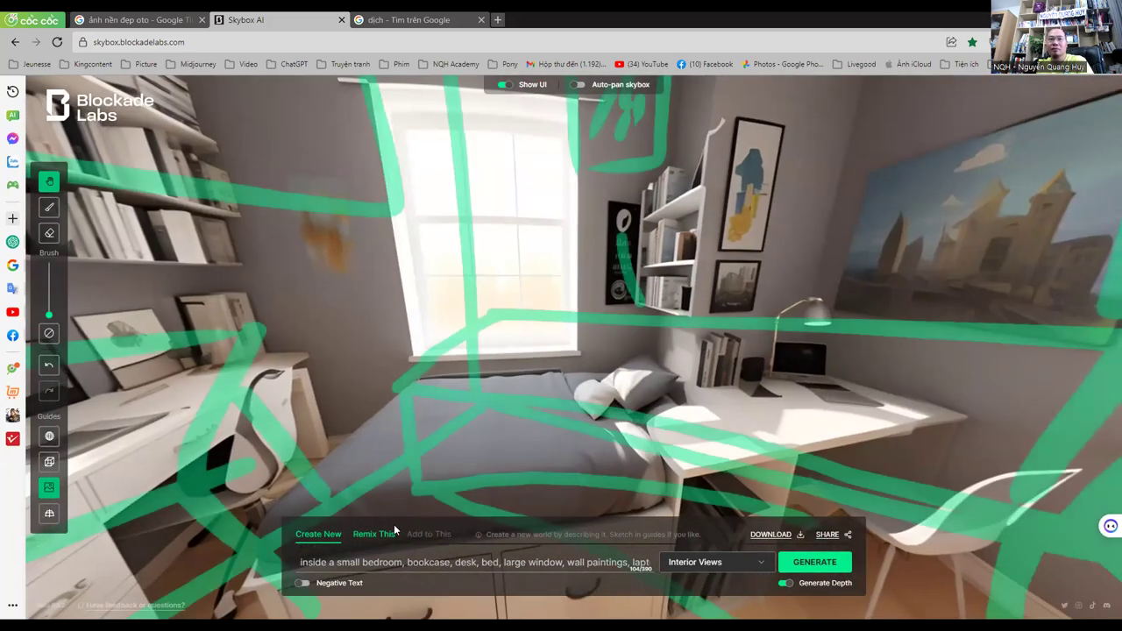
pyautogui.moveTo(501, 326); pyautogui.dragTo(412, 508)
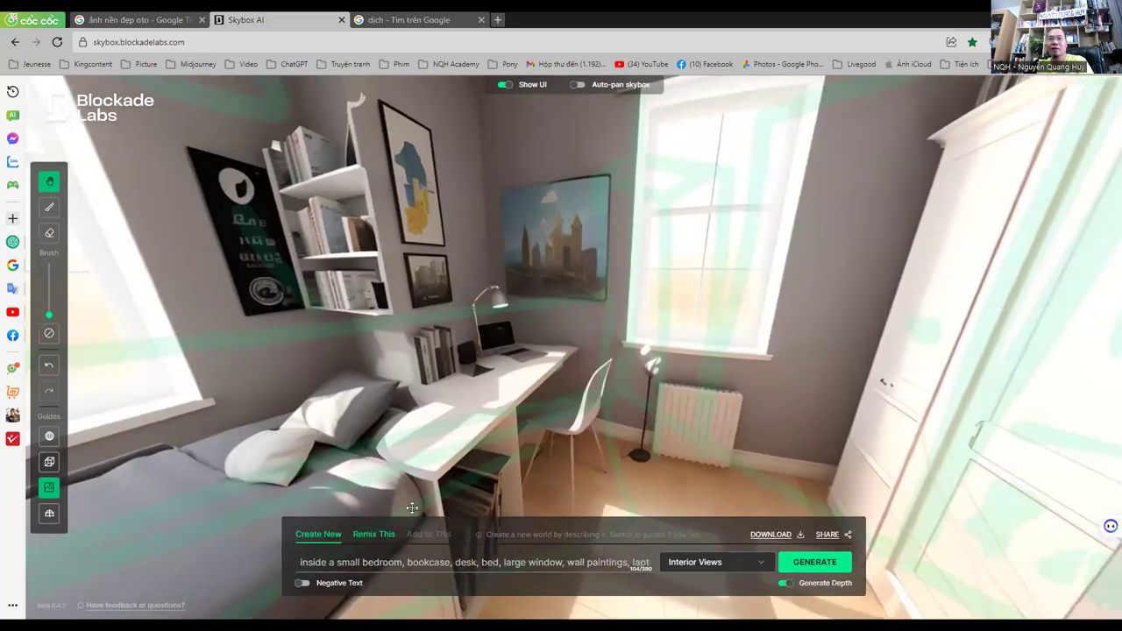
pyautogui.moveTo(588, 518); pyautogui.dragTo(395, 524)
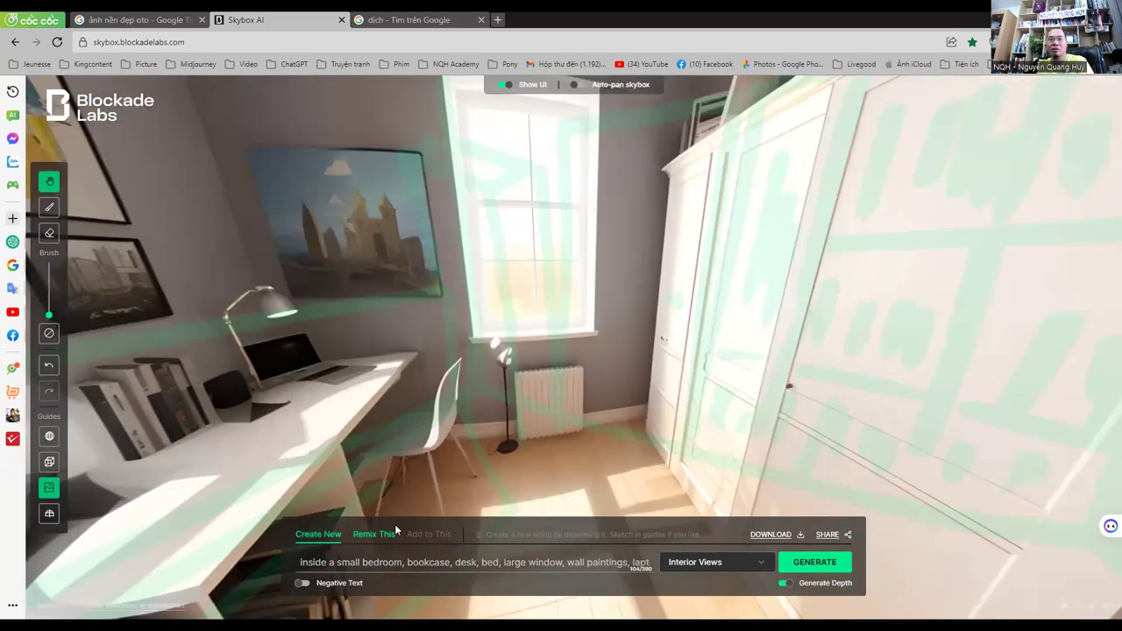
pyautogui.moveTo(368, 465)
pyautogui.mouseDown()
pyautogui.moveTo(630, 315)
pyautogui.moveTo(648, 392)
pyautogui.moveTo(615, 302)
pyautogui.moveTo(711, 304)
pyautogui.moveTo(752, 336)
pyautogui.mouseUp()
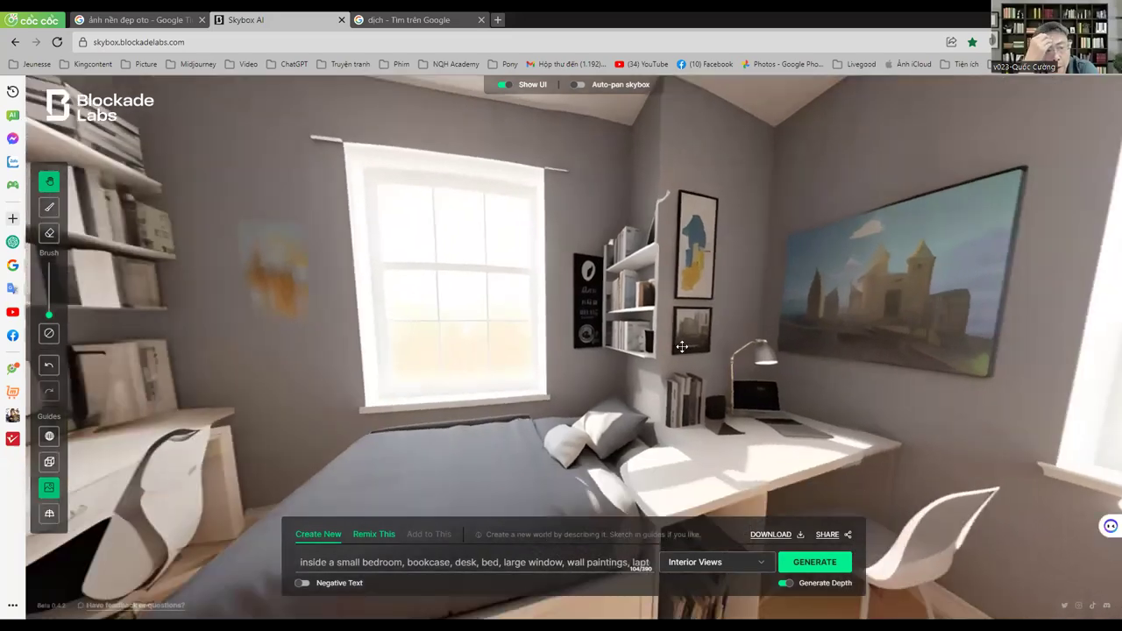
pyautogui.moveTo(682, 347)
pyautogui.mouseDown()
pyautogui.moveTo(661, 314)
pyautogui.moveTo(521, 352)
pyautogui.moveTo(552, 311)
pyautogui.mouseUp()
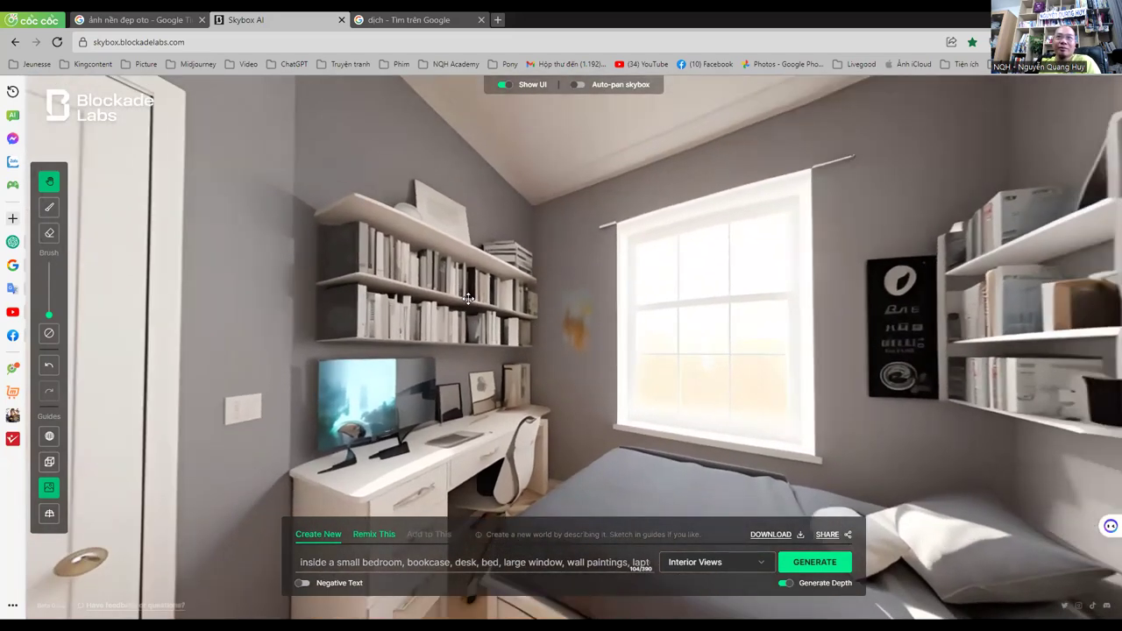
pyautogui.moveTo(574, 250)
pyautogui.mouseDown()
pyautogui.moveTo(571, 269)
pyautogui.moveTo(398, 295)
pyautogui.moveTo(731, 321)
pyautogui.moveTo(707, 266)
pyautogui.moveTo(592, 341)
pyautogui.moveTo(425, 348)
pyautogui.moveTo(576, 338)
pyautogui.moveTo(546, 333)
pyautogui.moveTo(562, 346)
pyautogui.moveTo(720, 349)
pyautogui.mouseUp()
pyautogui.scroll(-3, 562, 346)
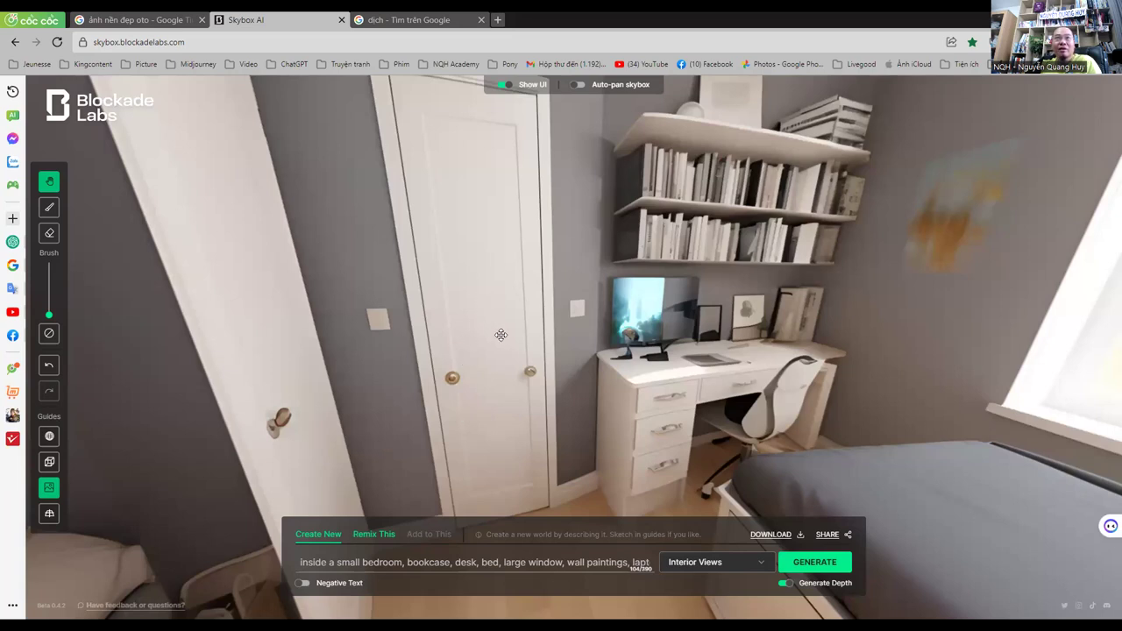
pyautogui.moveTo(560, 348); pyautogui.dragTo(455, 407)
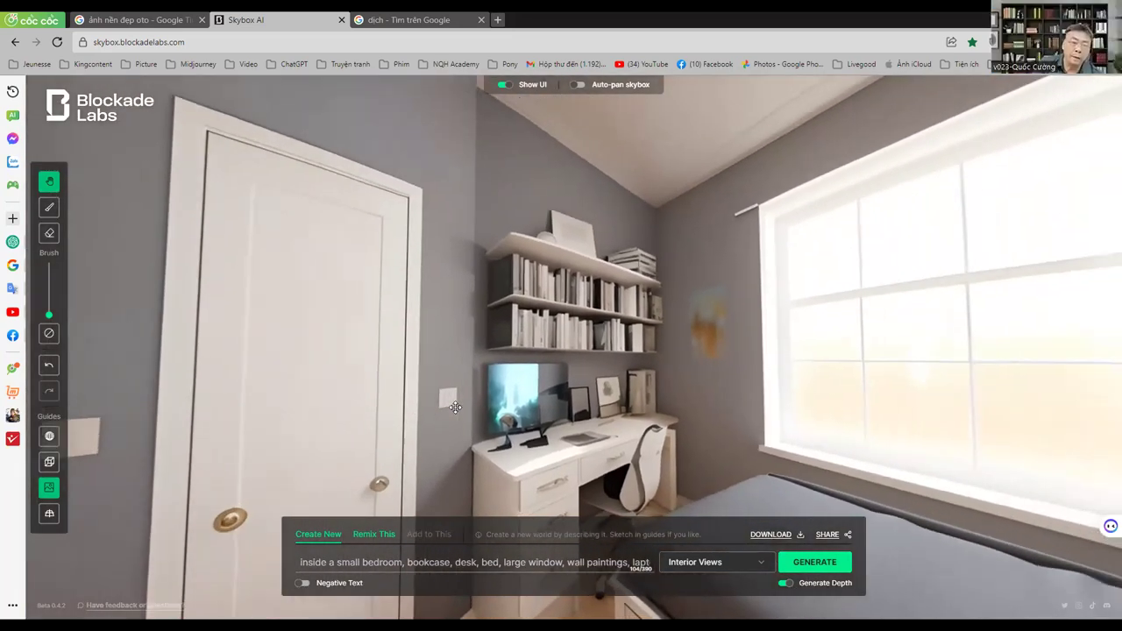
pyautogui.moveTo(623, 355)
pyautogui.mouseDown()
pyautogui.moveTo(664, 350)
pyautogui.moveTo(649, 366)
pyautogui.moveTo(646, 404)
pyautogui.mouseUp()
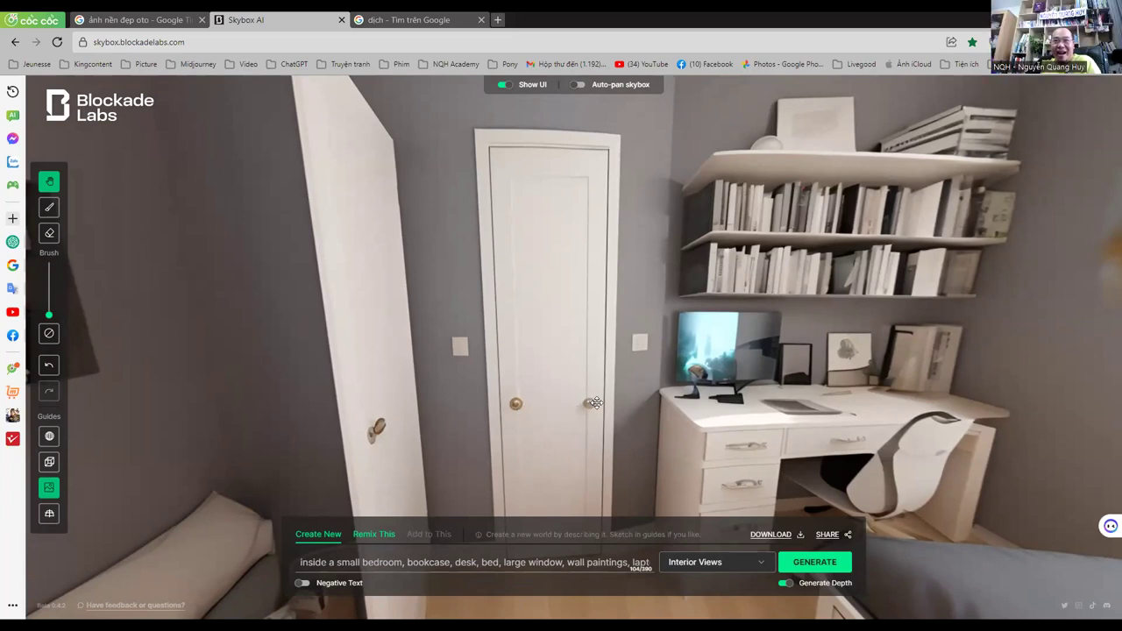
pyautogui.moveTo(612, 406); pyautogui.dragTo(558, 360)
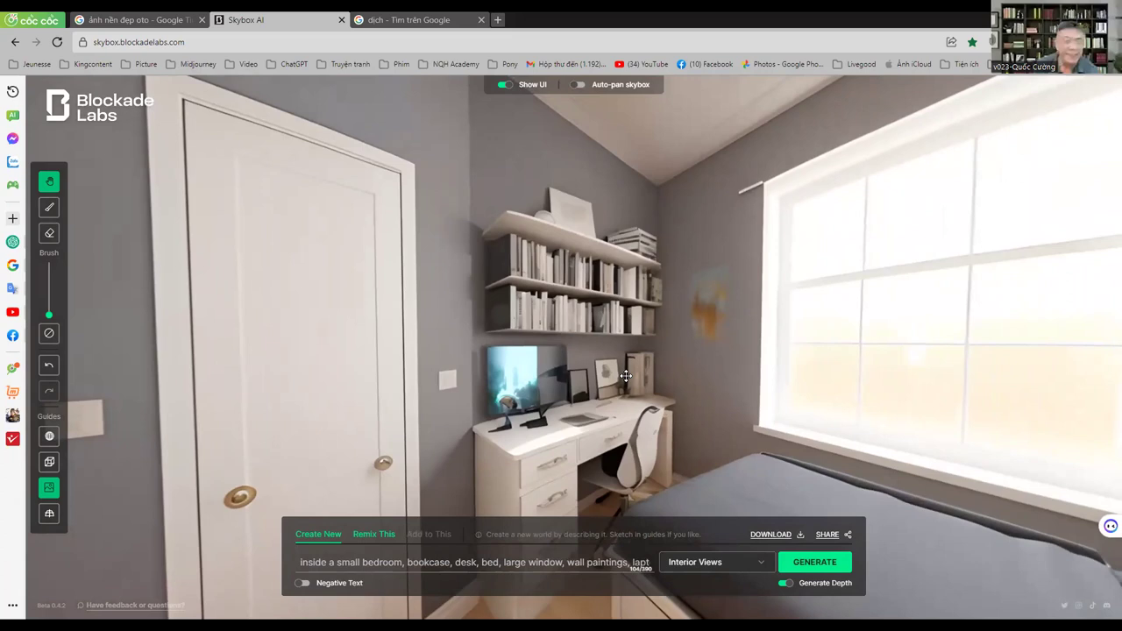
pyautogui.moveTo(626, 376); pyautogui.dragTo(708, 357)
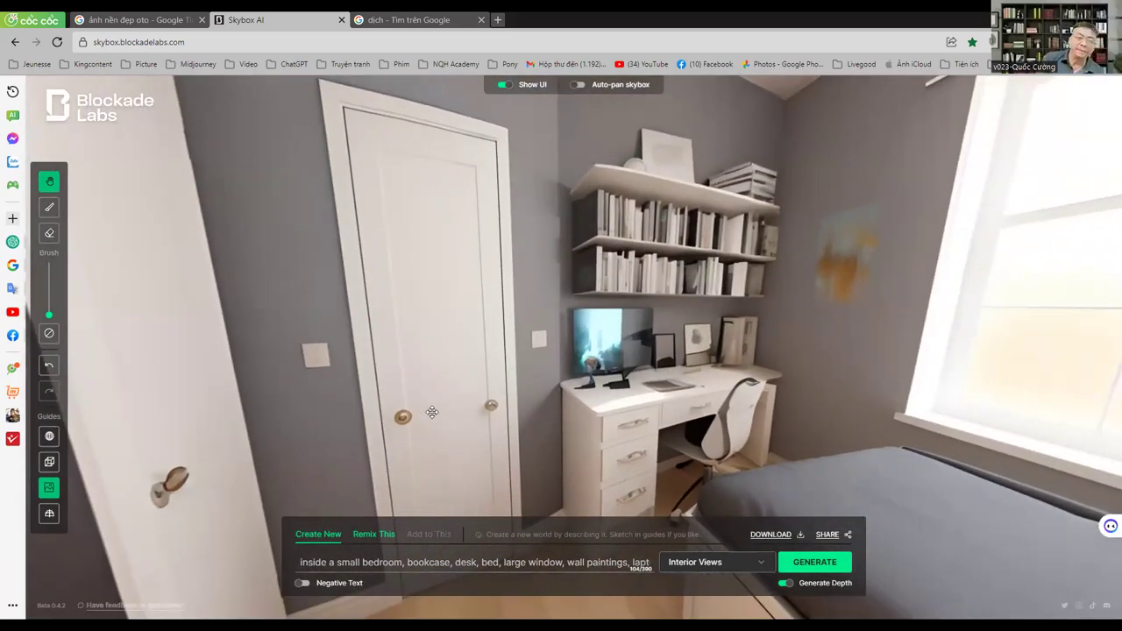
pyautogui.moveTo(724, 355)
pyautogui.mouseDown()
pyautogui.moveTo(678, 344)
pyautogui.moveTo(574, 381)
pyautogui.moveTo(485, 375)
pyautogui.mouseUp()
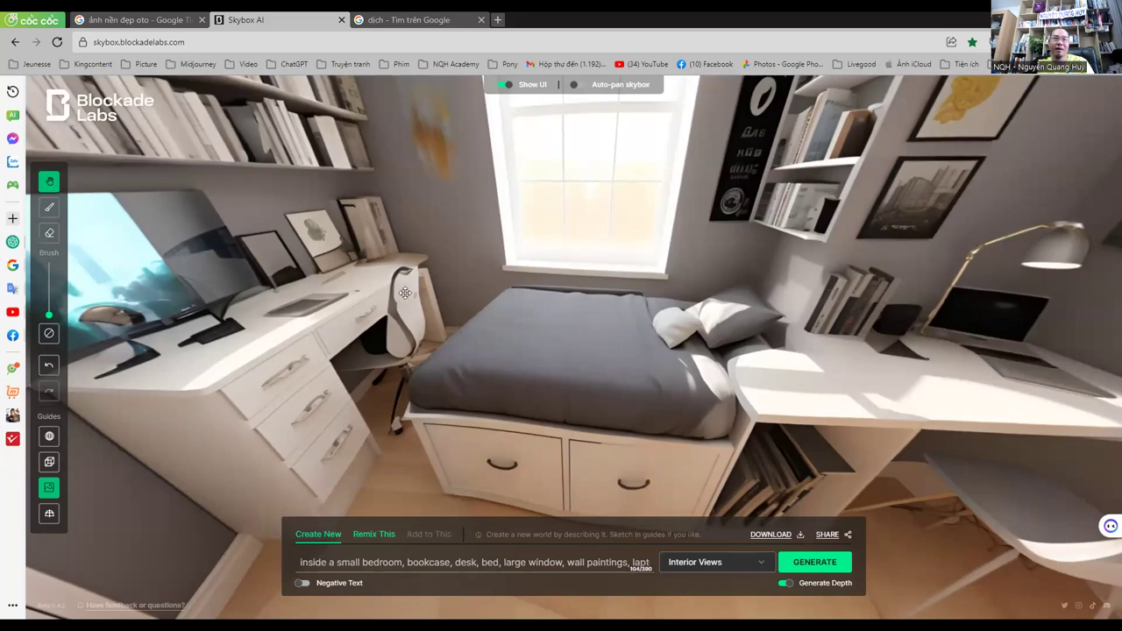
pyautogui.moveTo(620, 292); pyautogui.dragTo(431, 377)
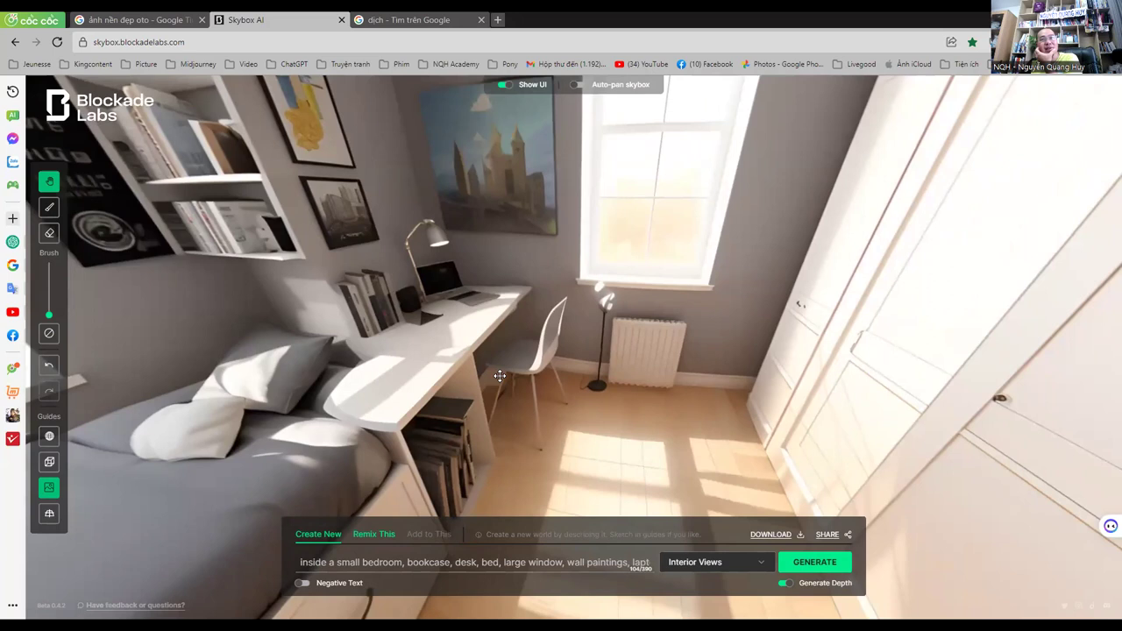
pyautogui.moveTo(612, 300)
pyautogui.mouseDown()
pyautogui.moveTo(679, 200)
pyautogui.moveTo(655, 292)
pyautogui.moveTo(535, 401)
pyautogui.mouseUp()
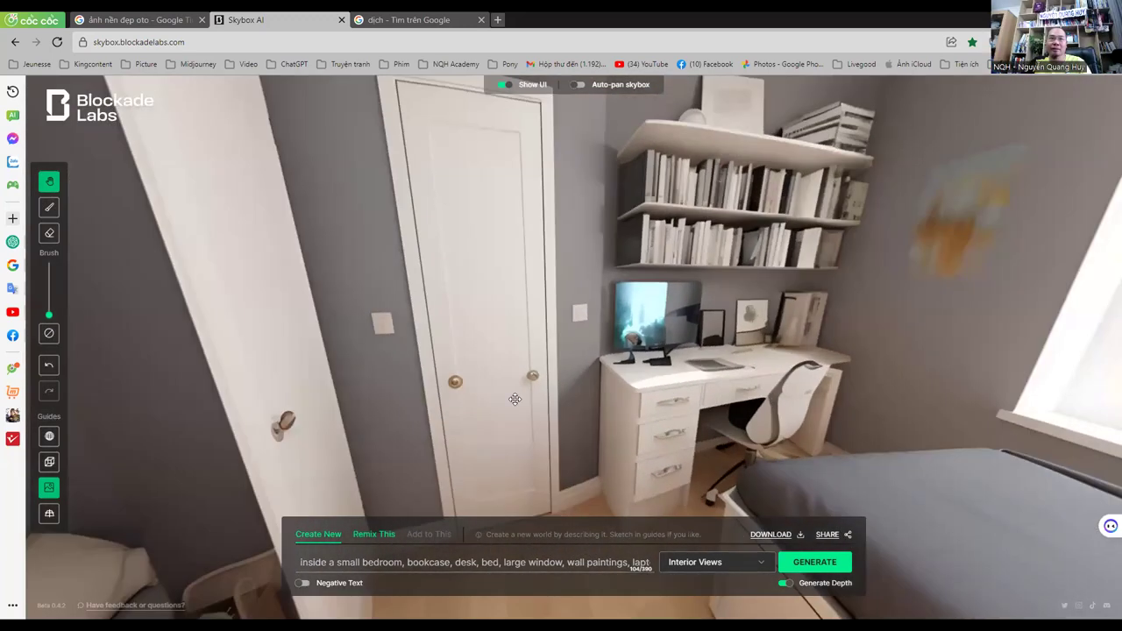
pyautogui.moveTo(489, 416); pyautogui.dragTo(329, 490)
pyautogui.moveTo(508, 415)
pyautogui.mouseDown()
pyautogui.moveTo(536, 412)
pyautogui.moveTo(483, 394)
pyautogui.moveTo(482, 421)
pyautogui.mouseUp()
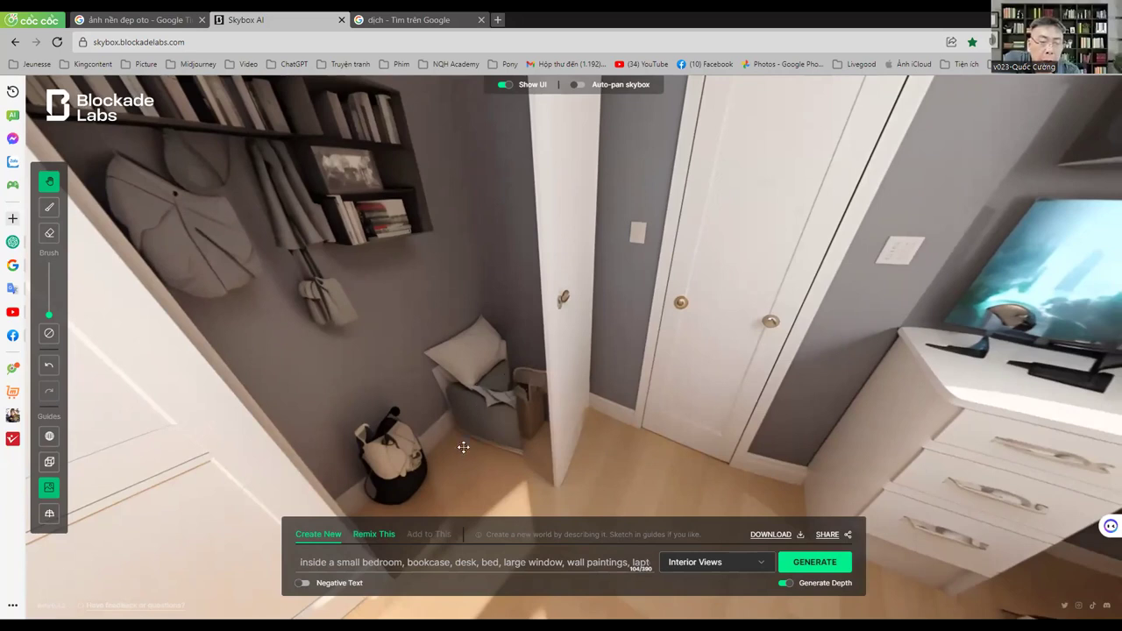
pyautogui.moveTo(446, 353)
pyautogui.mouseDown()
pyautogui.moveTo(555, 392)
pyautogui.moveTo(681, 391)
pyautogui.moveTo(608, 325)
pyautogui.moveTo(611, 393)
pyautogui.moveTo(456, 435)
pyautogui.mouseUp()
pyautogui.moveTo(532, 427); pyautogui.dragTo(455, 415)
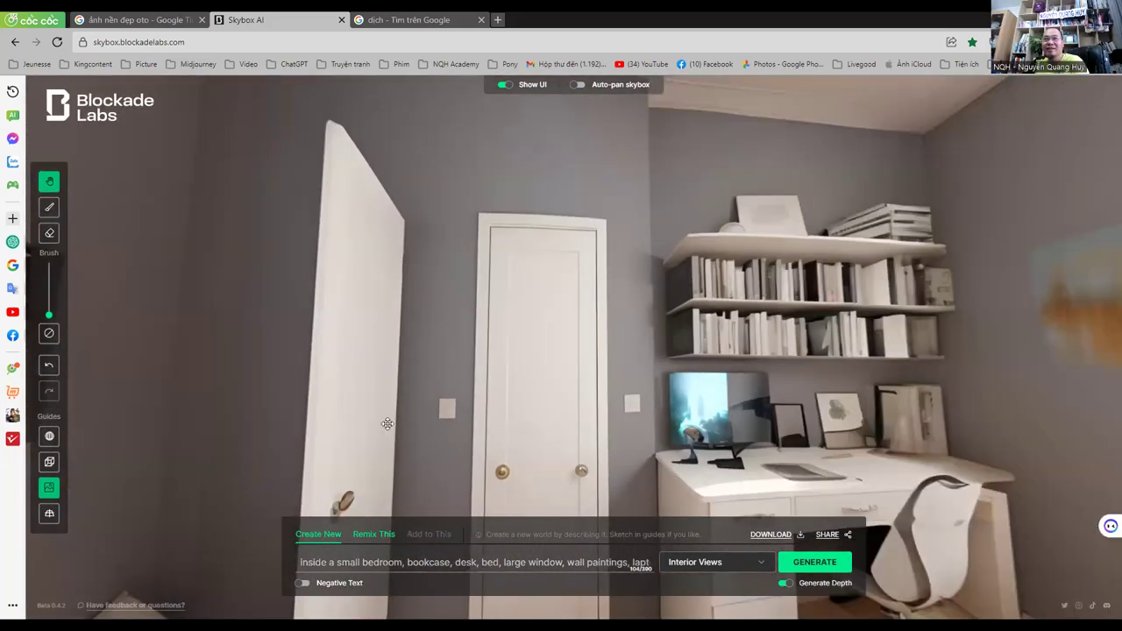
pyautogui.moveTo(680, 389); pyautogui.dragTo(561, 366)
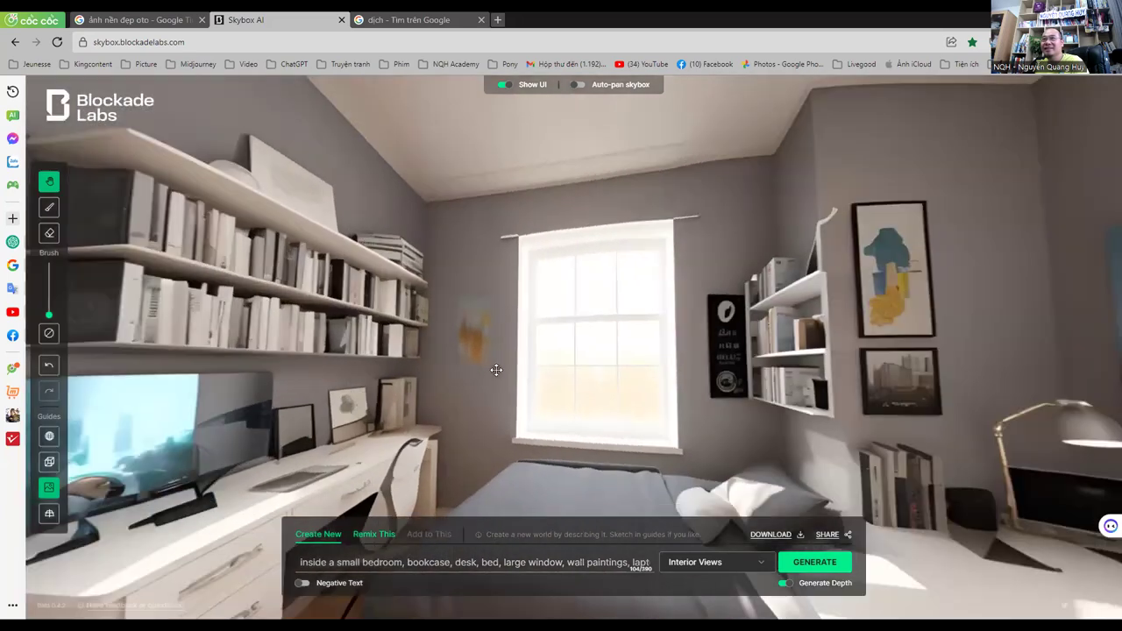